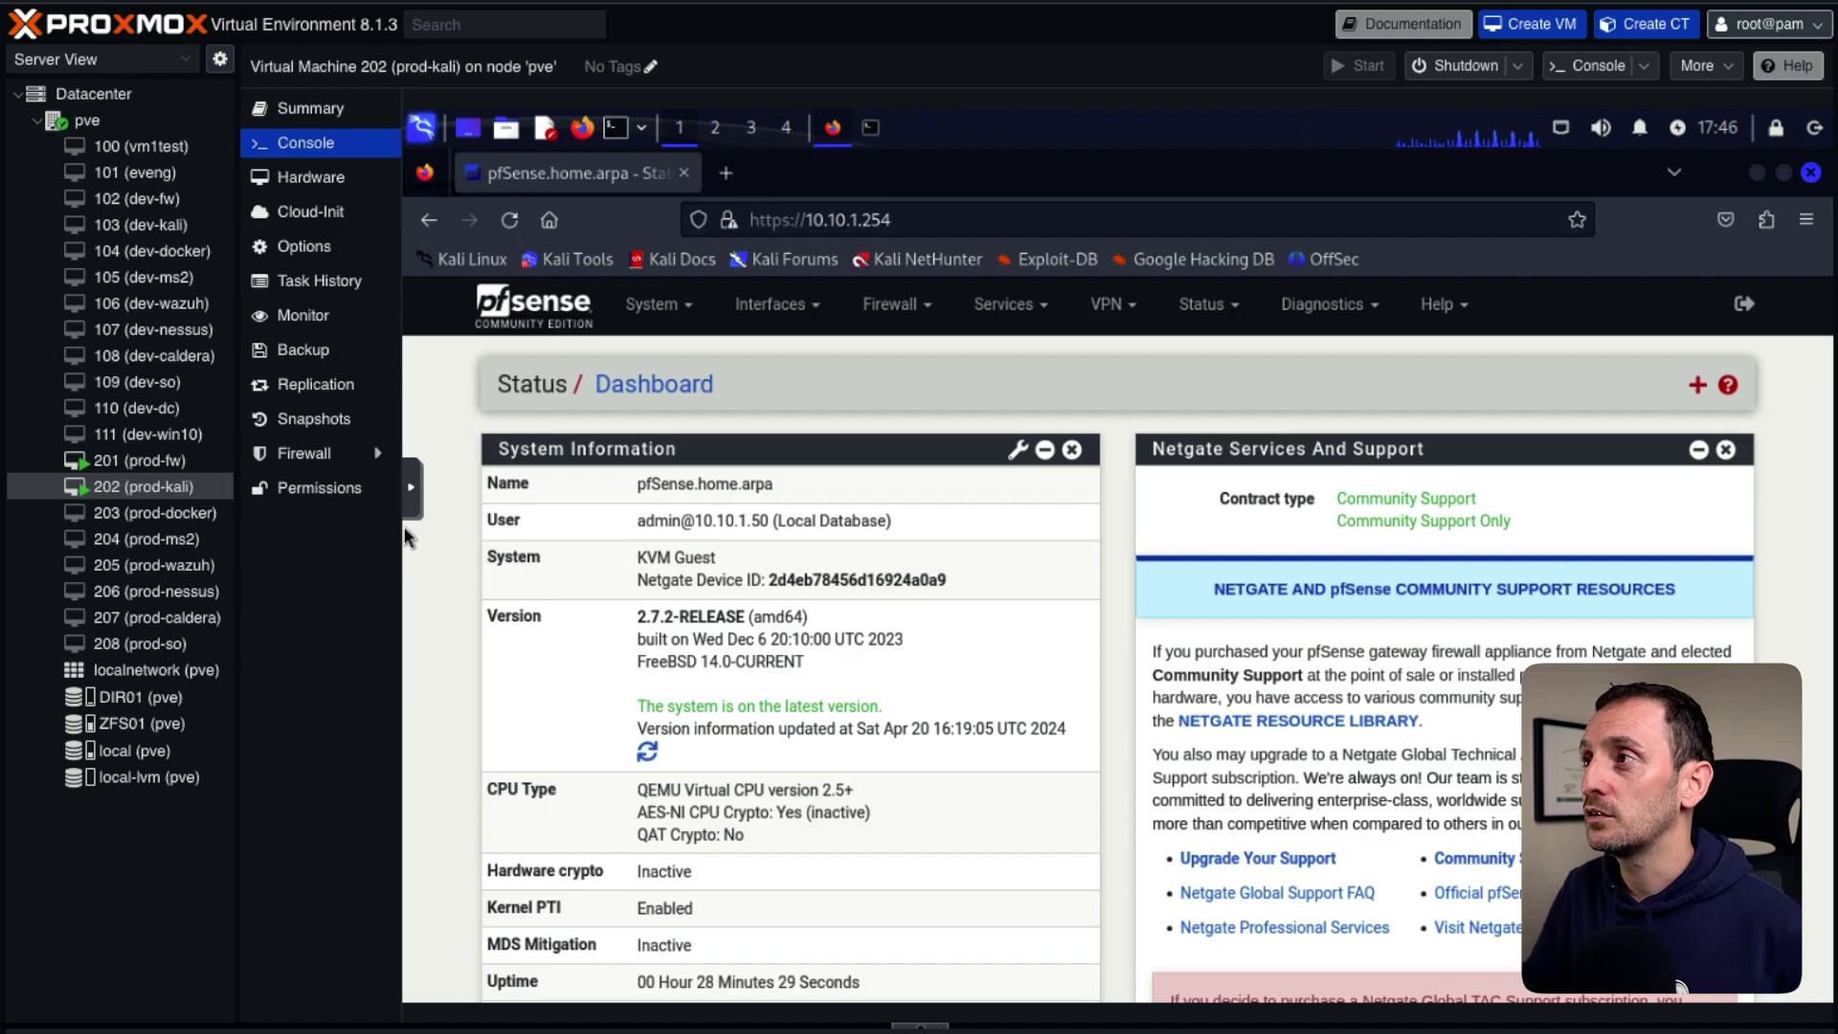
Start a new VM with ID 209 named prod-dc.
{"action": "left_click", "coordinate": [1531, 24]}
{"action": "key", "text": "Tab"}
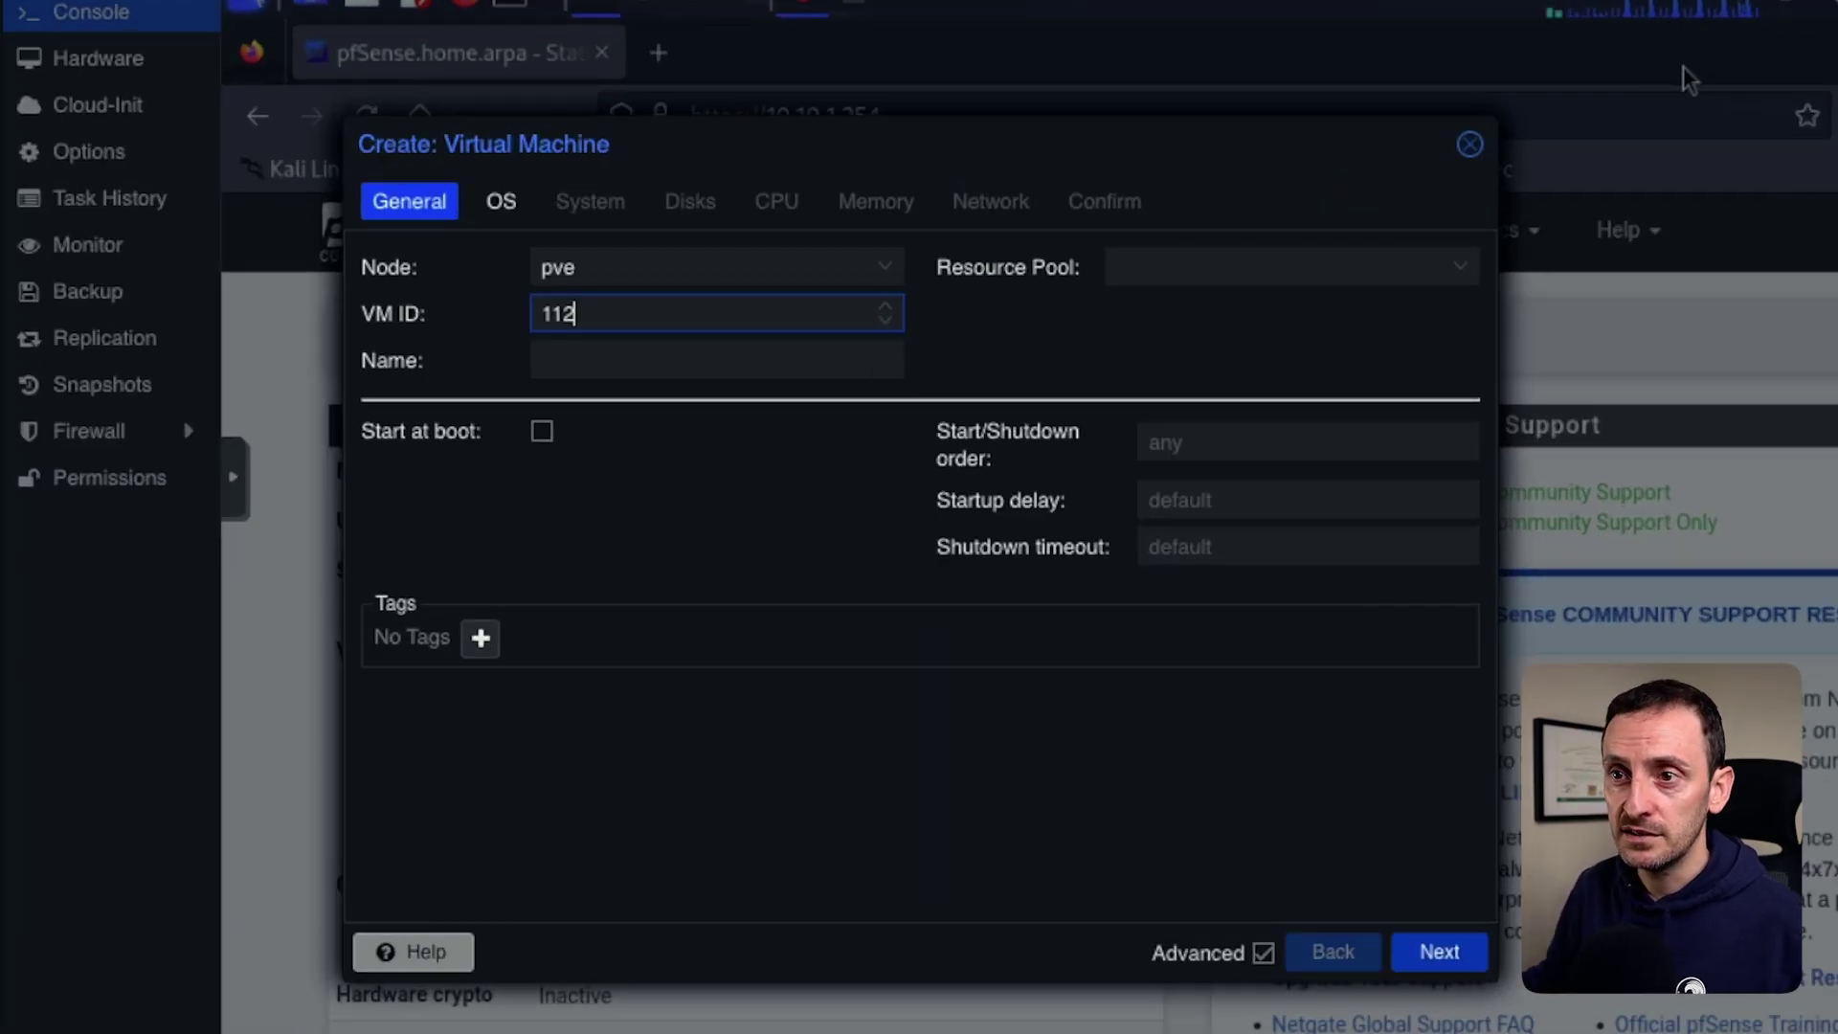
{"action": "type", "text": "209"}
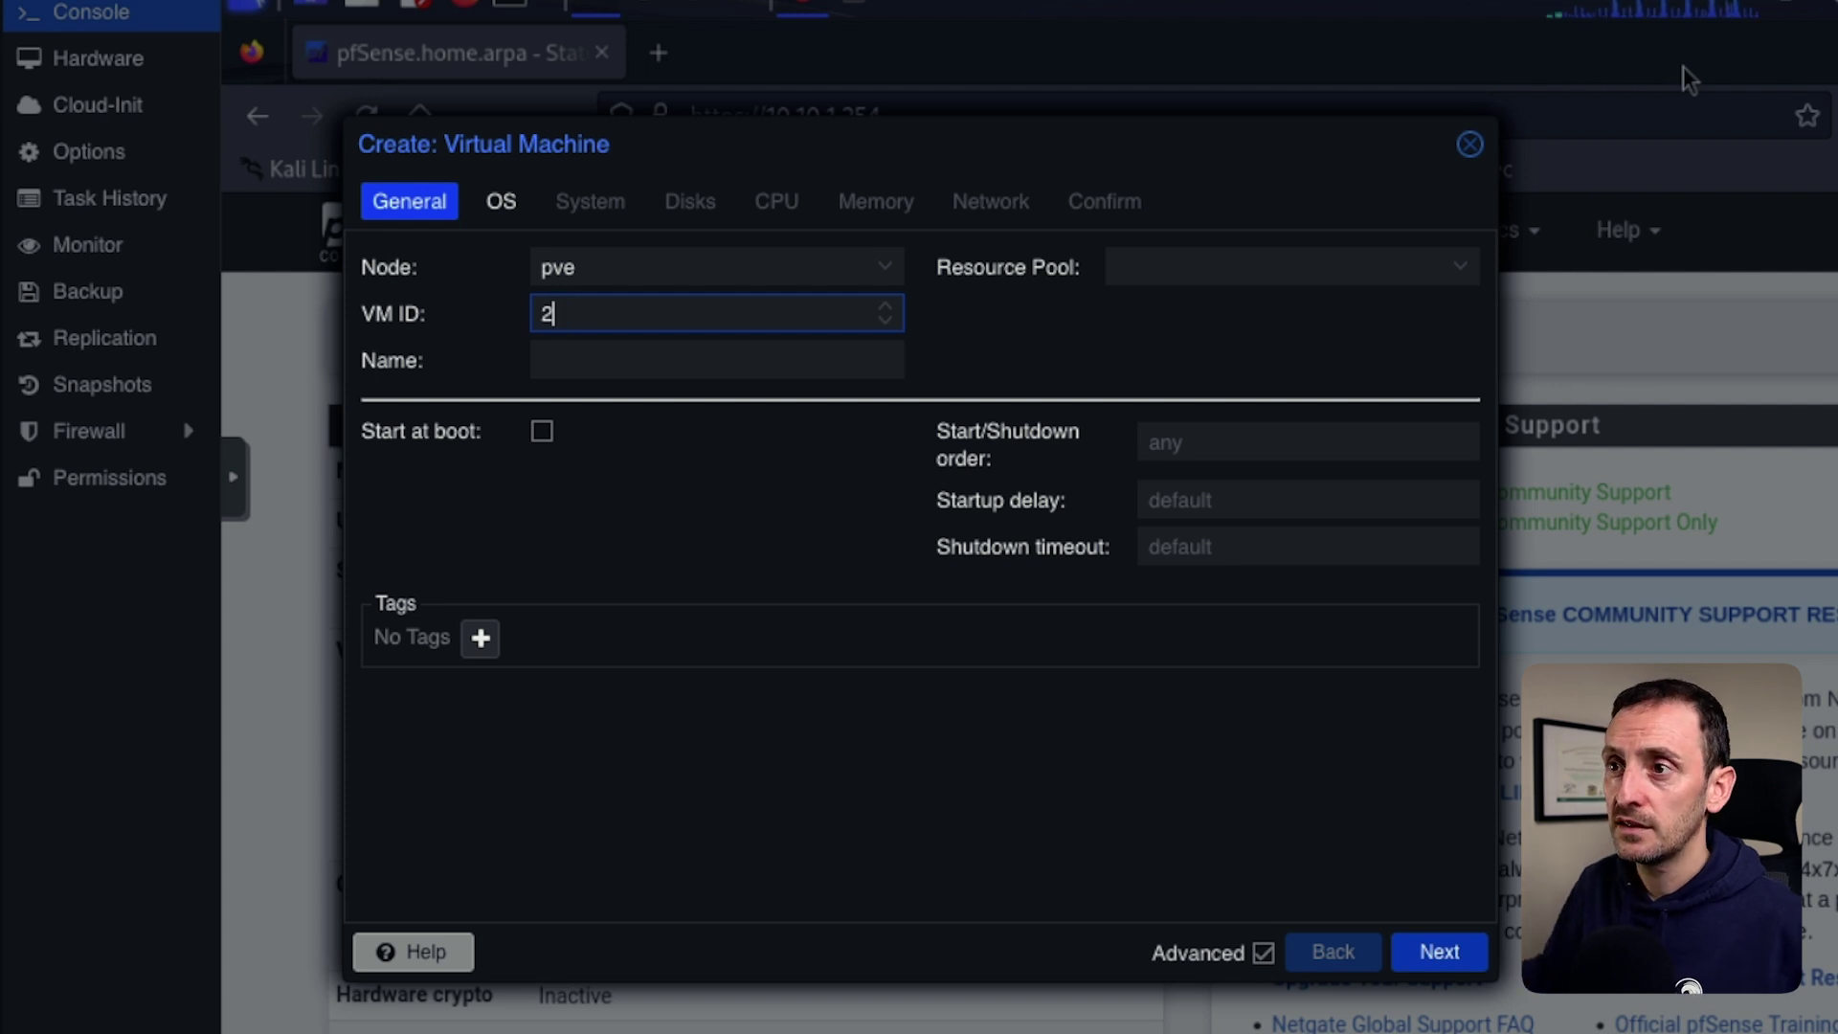
{"action": "key", "text": "Tab"}
{"action": "type", "text": "pr"}
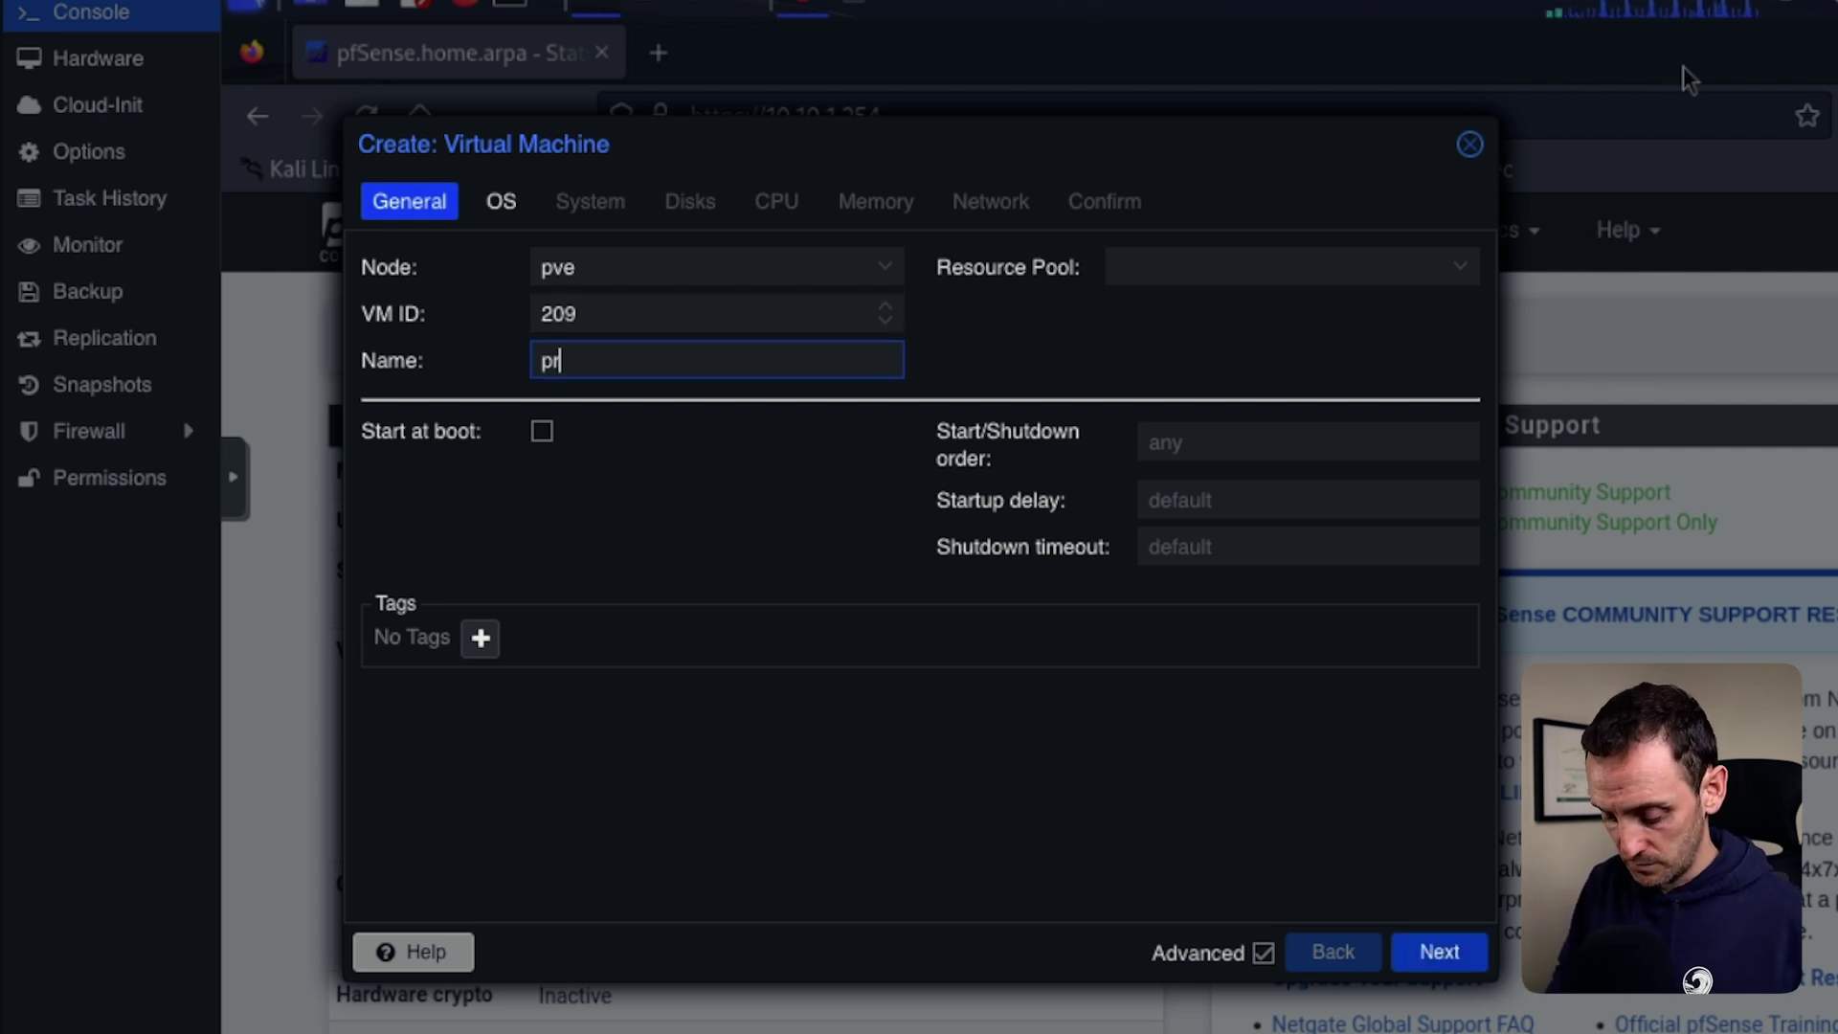
{"action": "type", "text": "od-dc"}
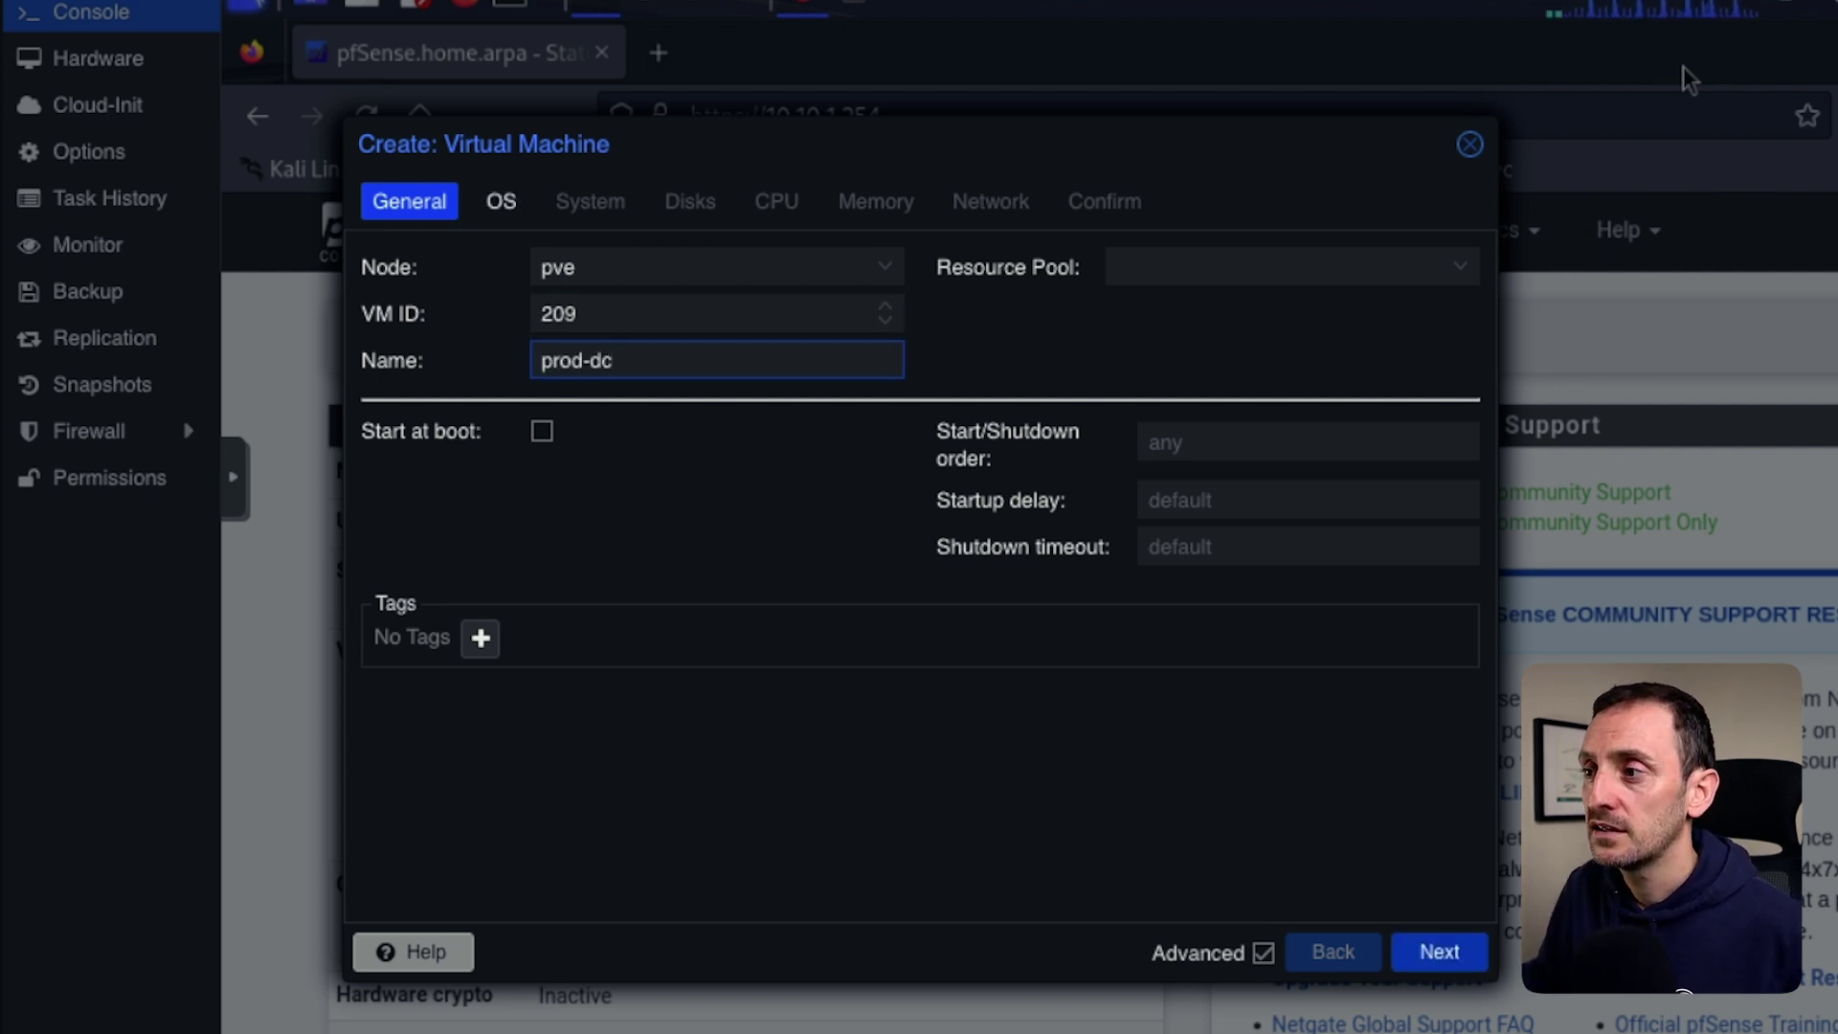
{"action": "key", "text": "Return"}
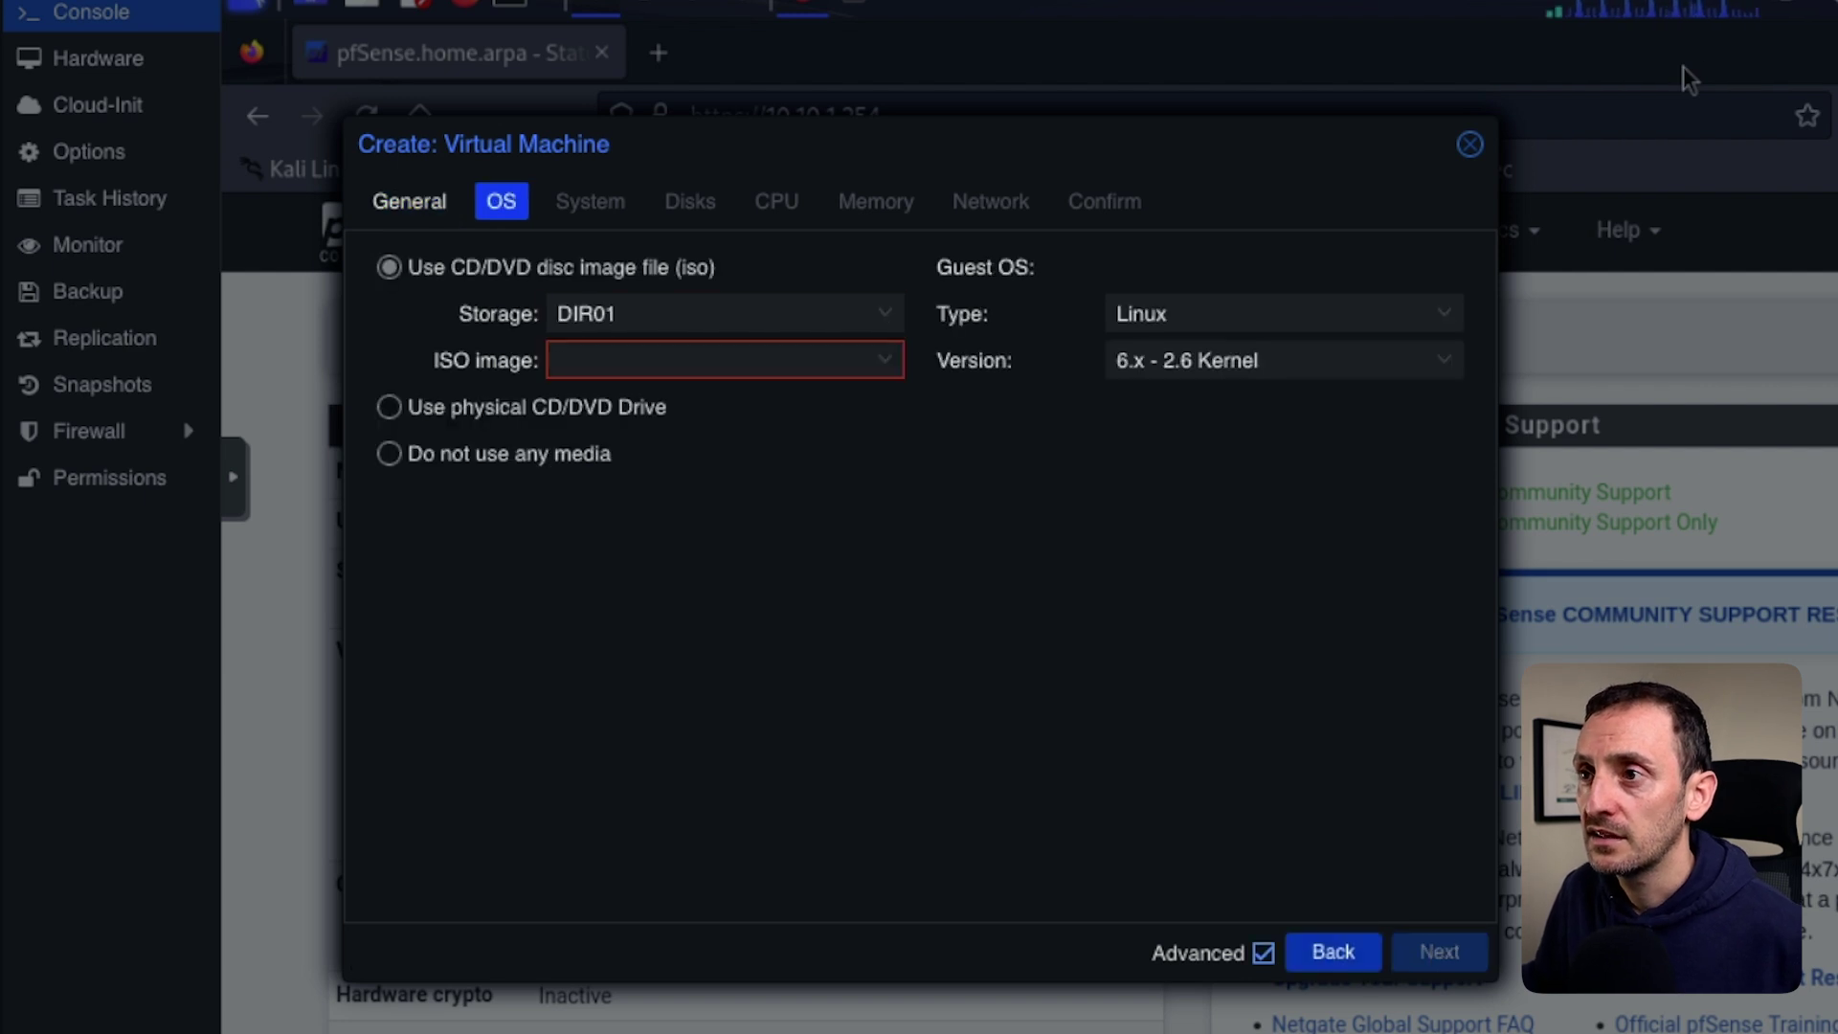
Boot it from the SERVER2022 evaluation ISO with a Microsoft Windows guest type.
{"action": "key", "text": "Down"}
{"action": "key", "text": "Down"}
{"action": "key", "text": "Down"}
{"action": "key", "text": "Down"}
{"action": "key", "text": "Down"}
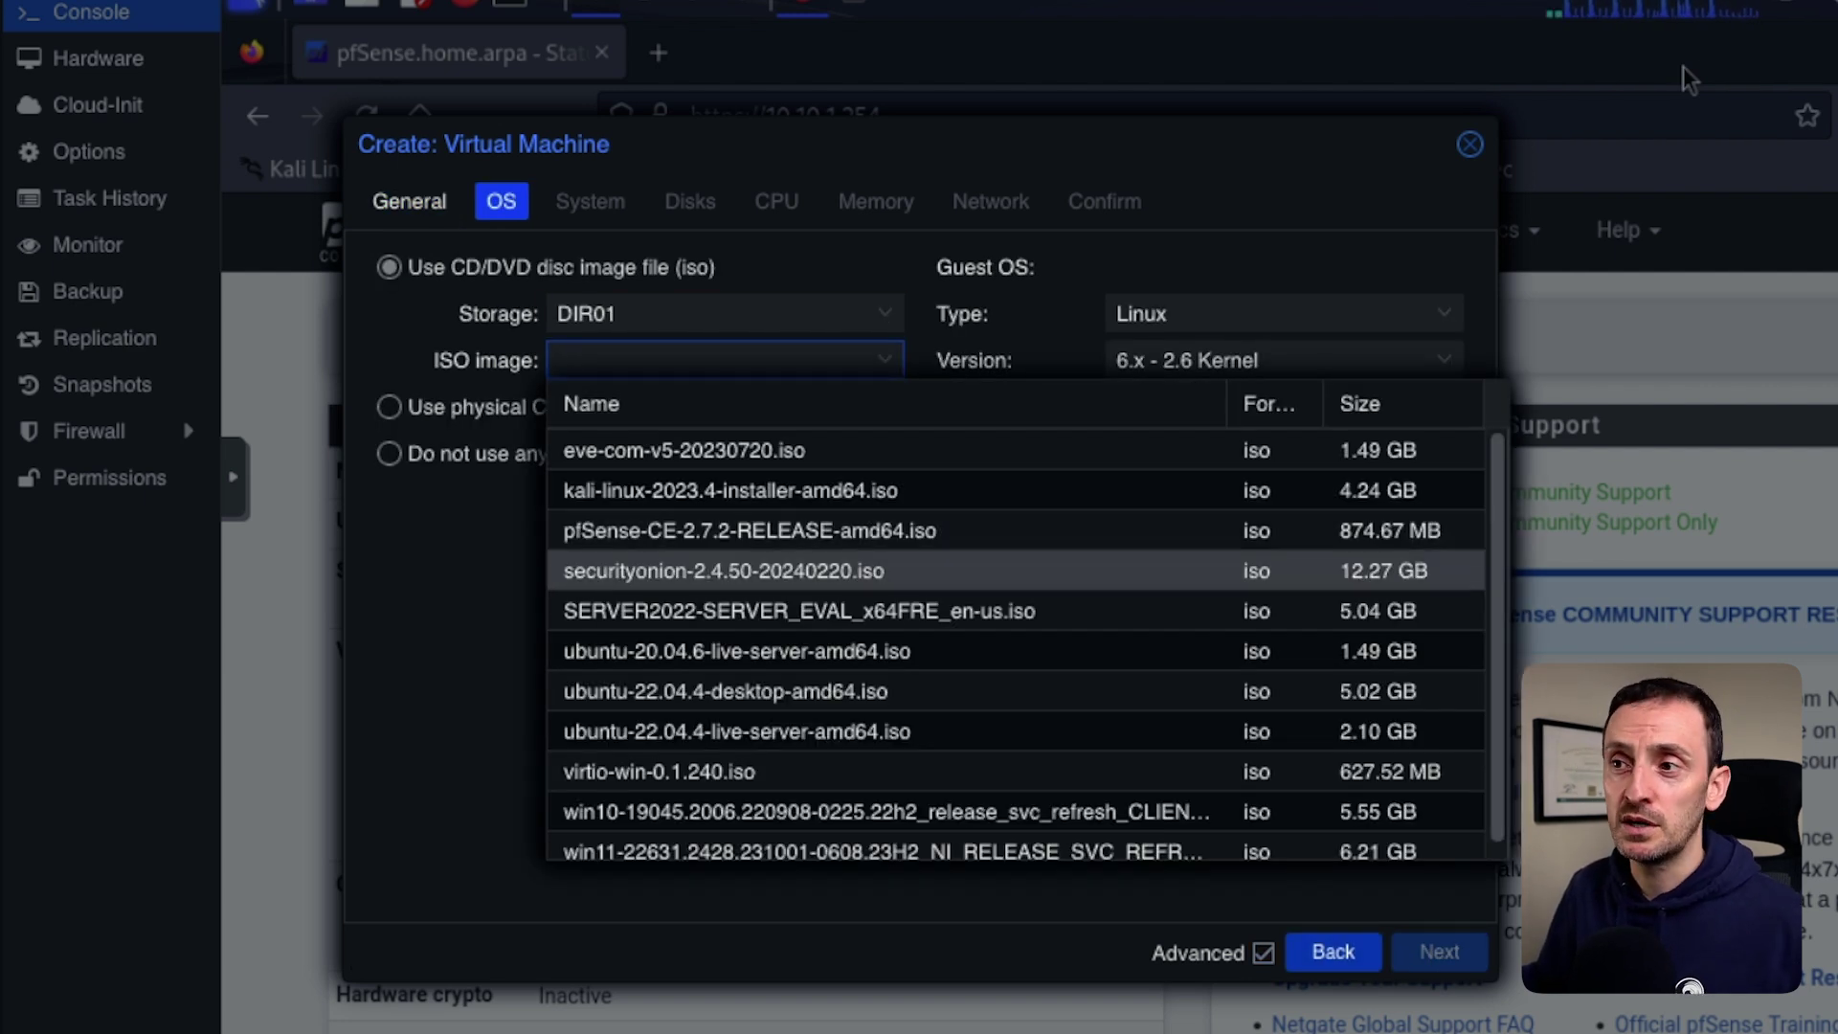
{"action": "key", "text": "Down"}
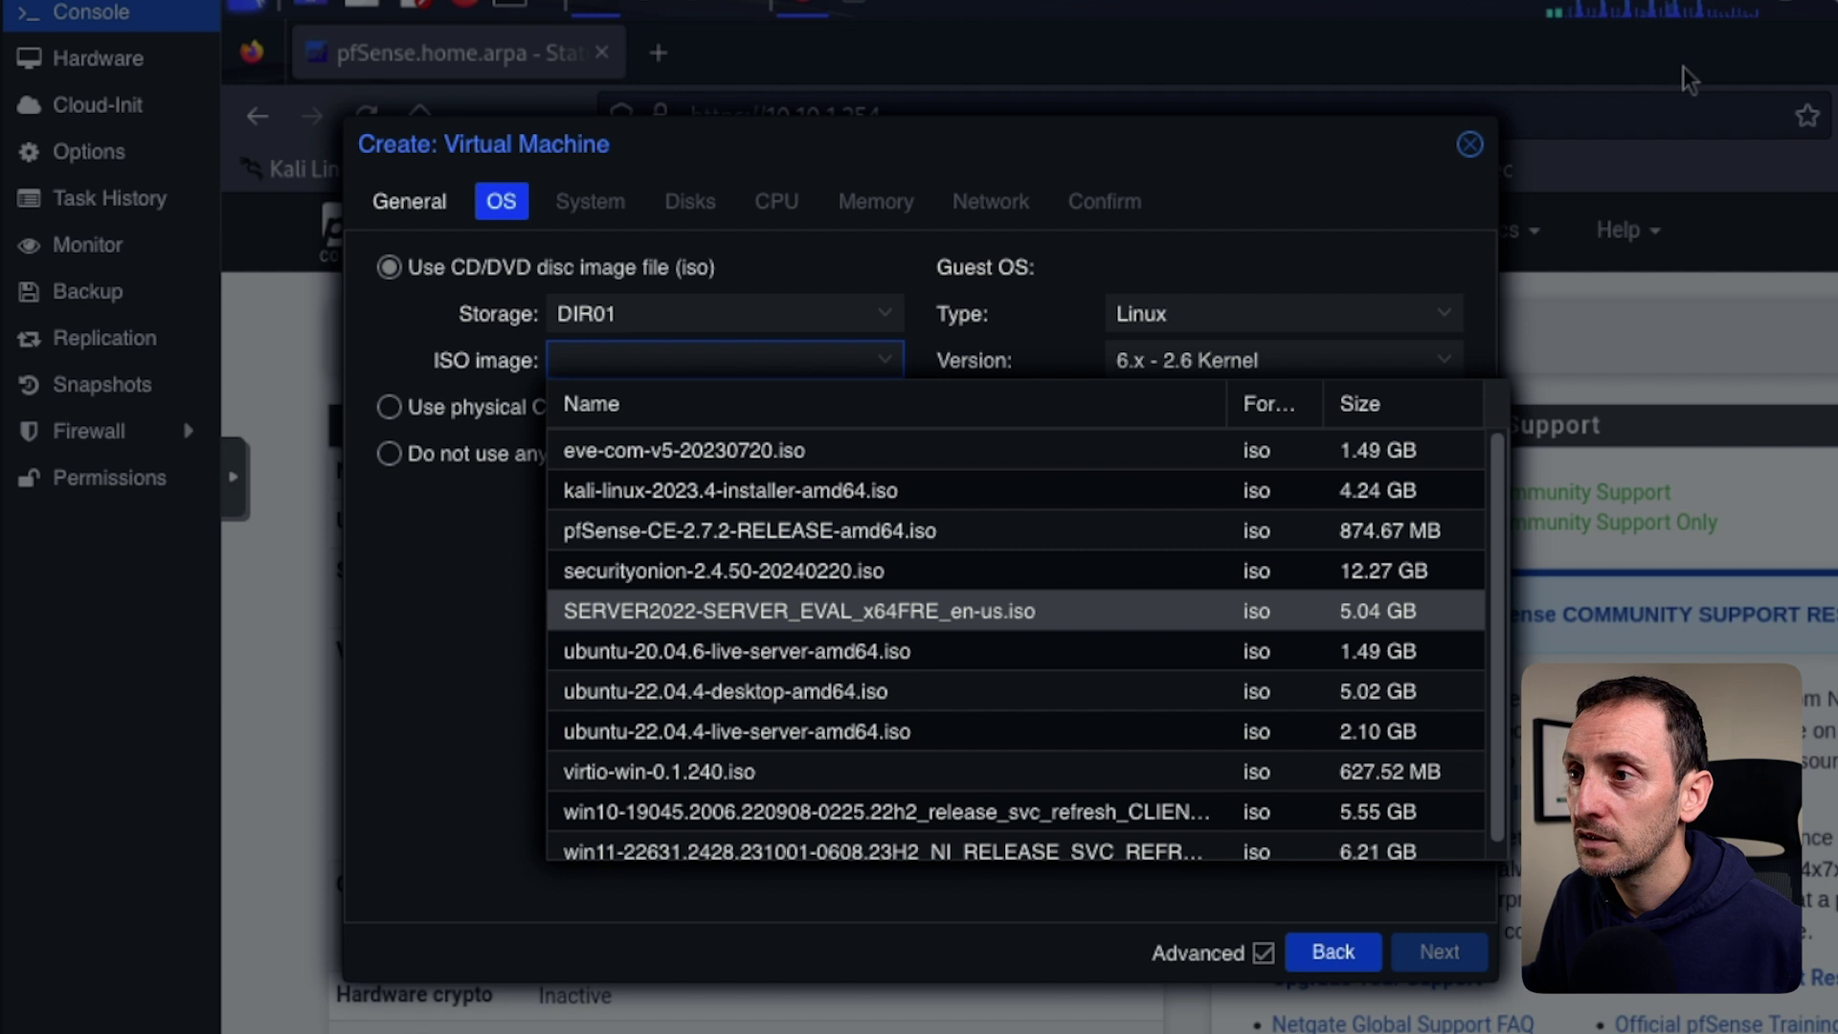
{"action": "key", "text": "Return"}
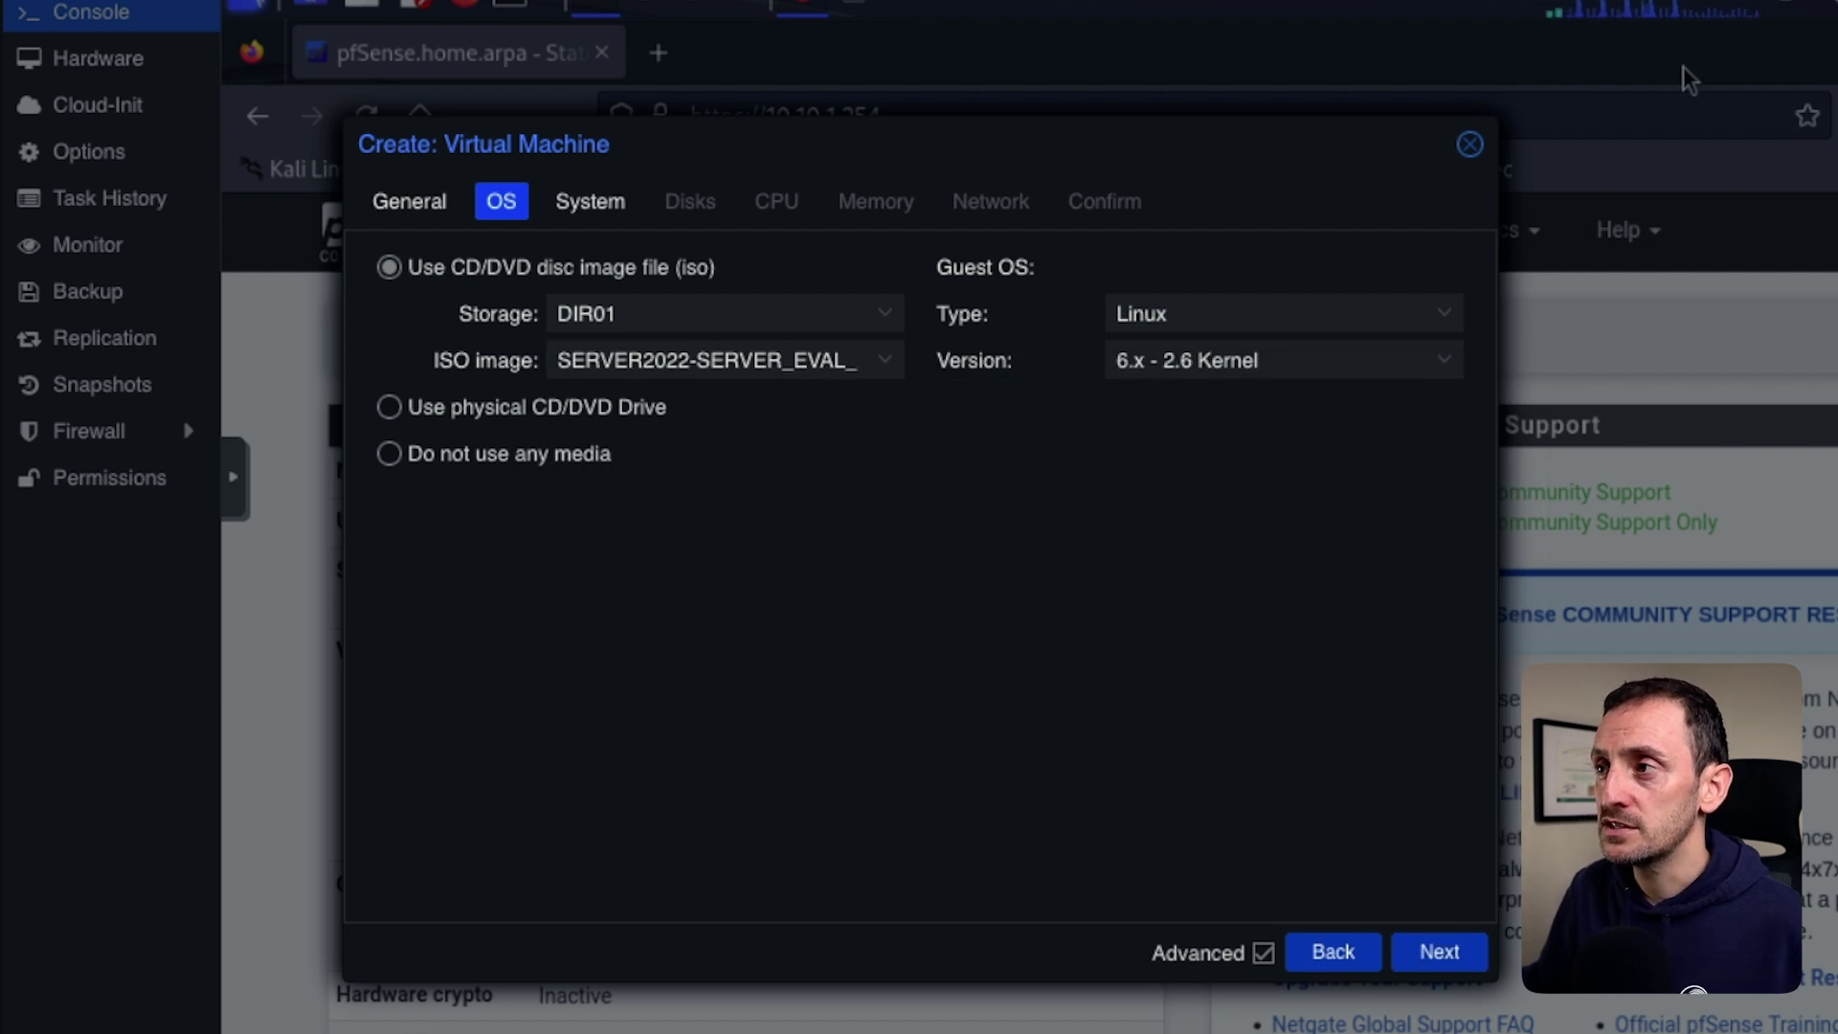
{"action": "left_click", "coordinate": [1284, 313]}
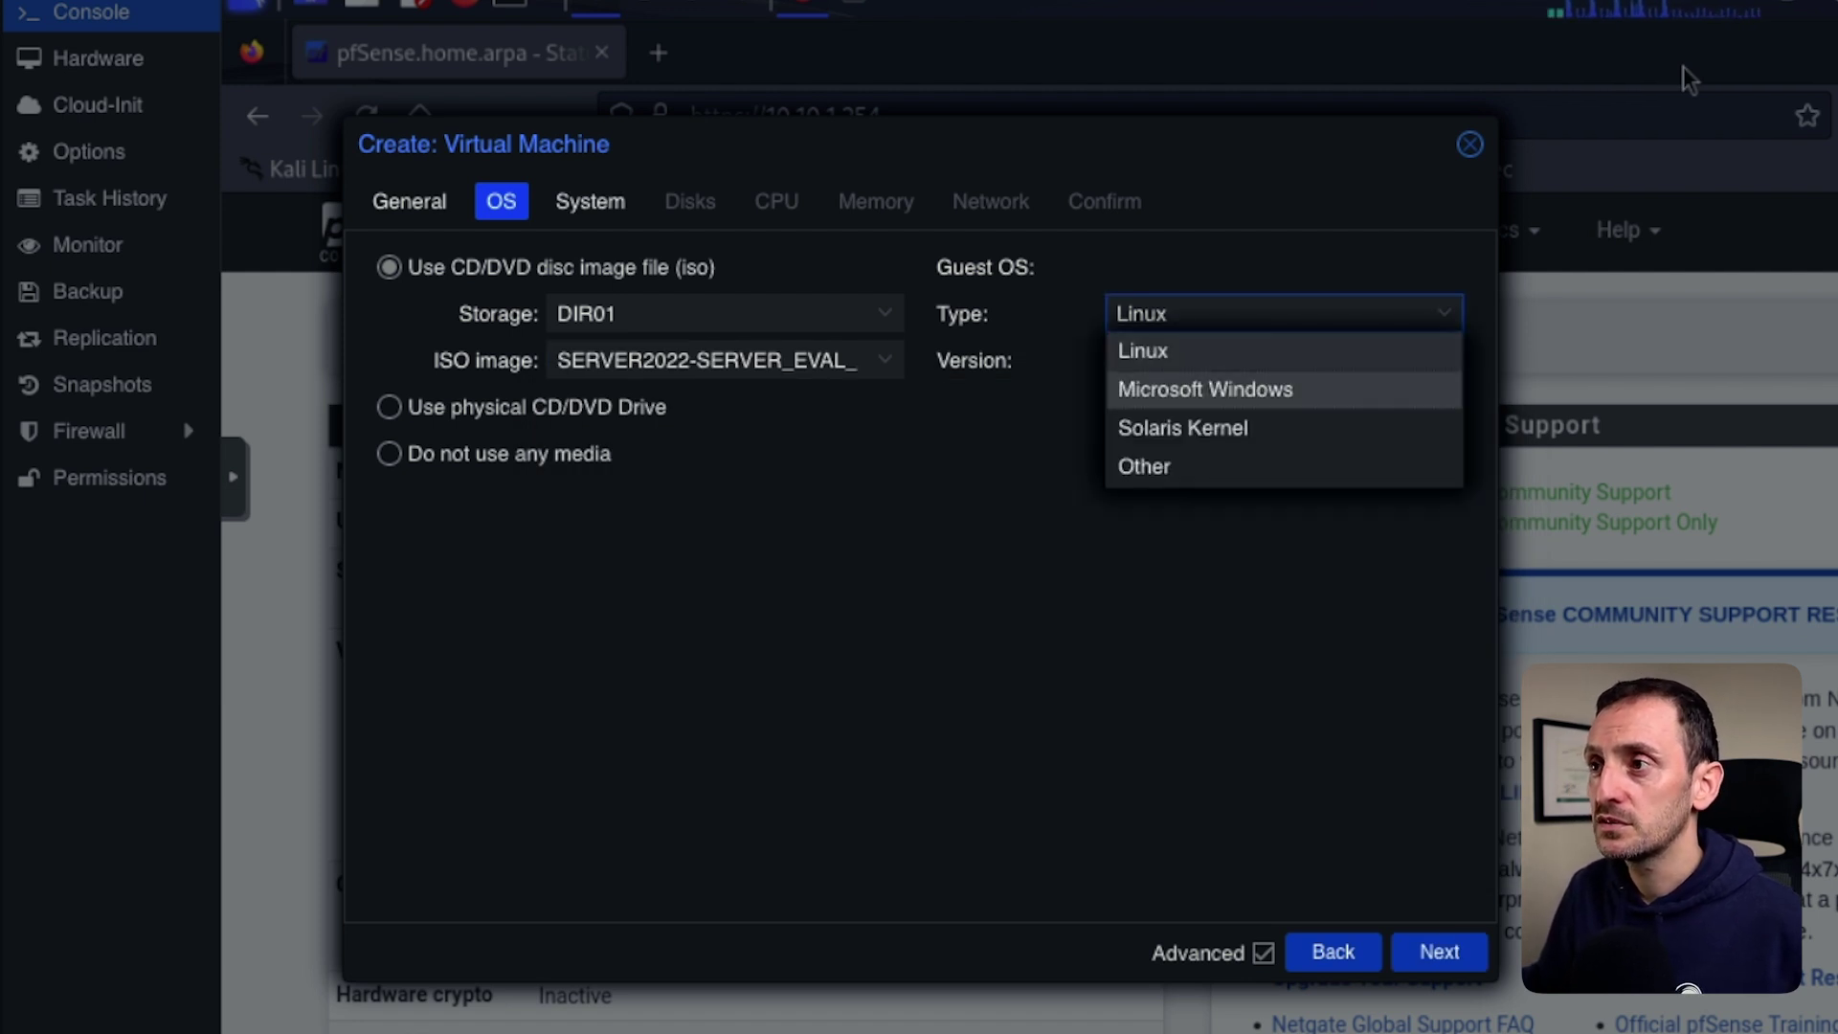
{"action": "left_click", "coordinate": [1206, 390]}
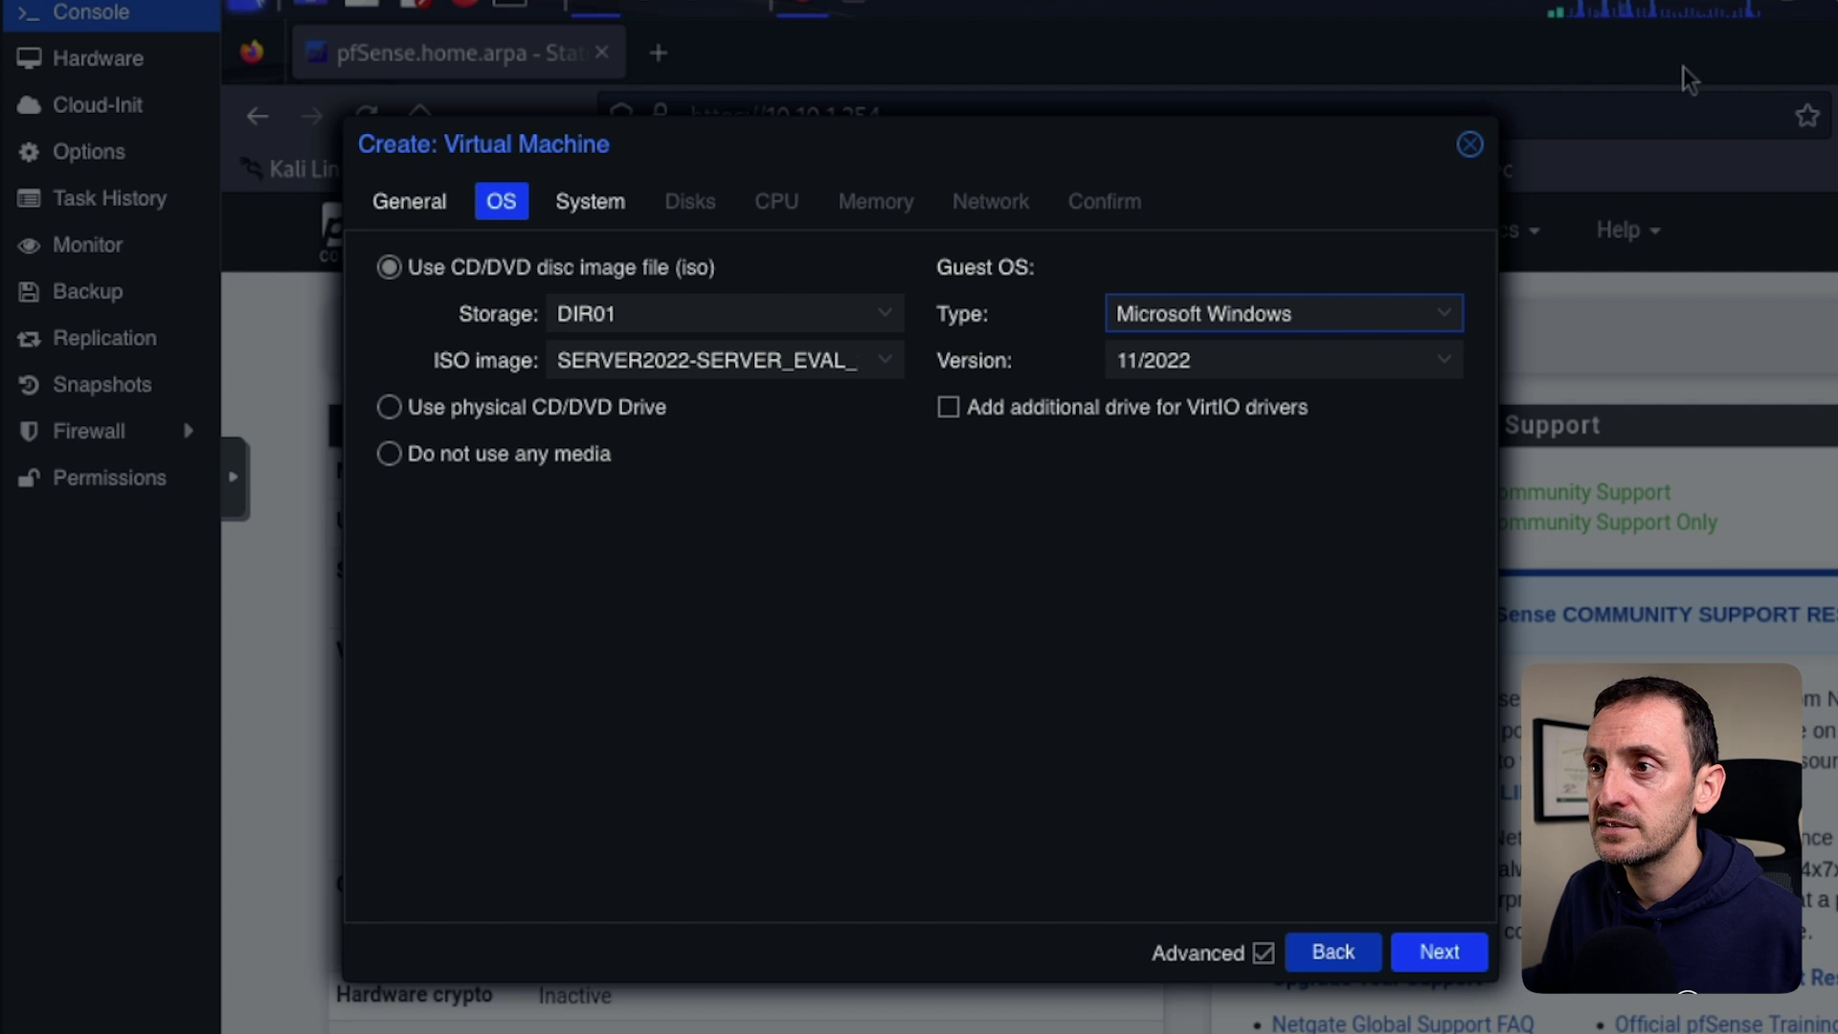
{"action": "left_click", "coordinate": [1439, 952]}
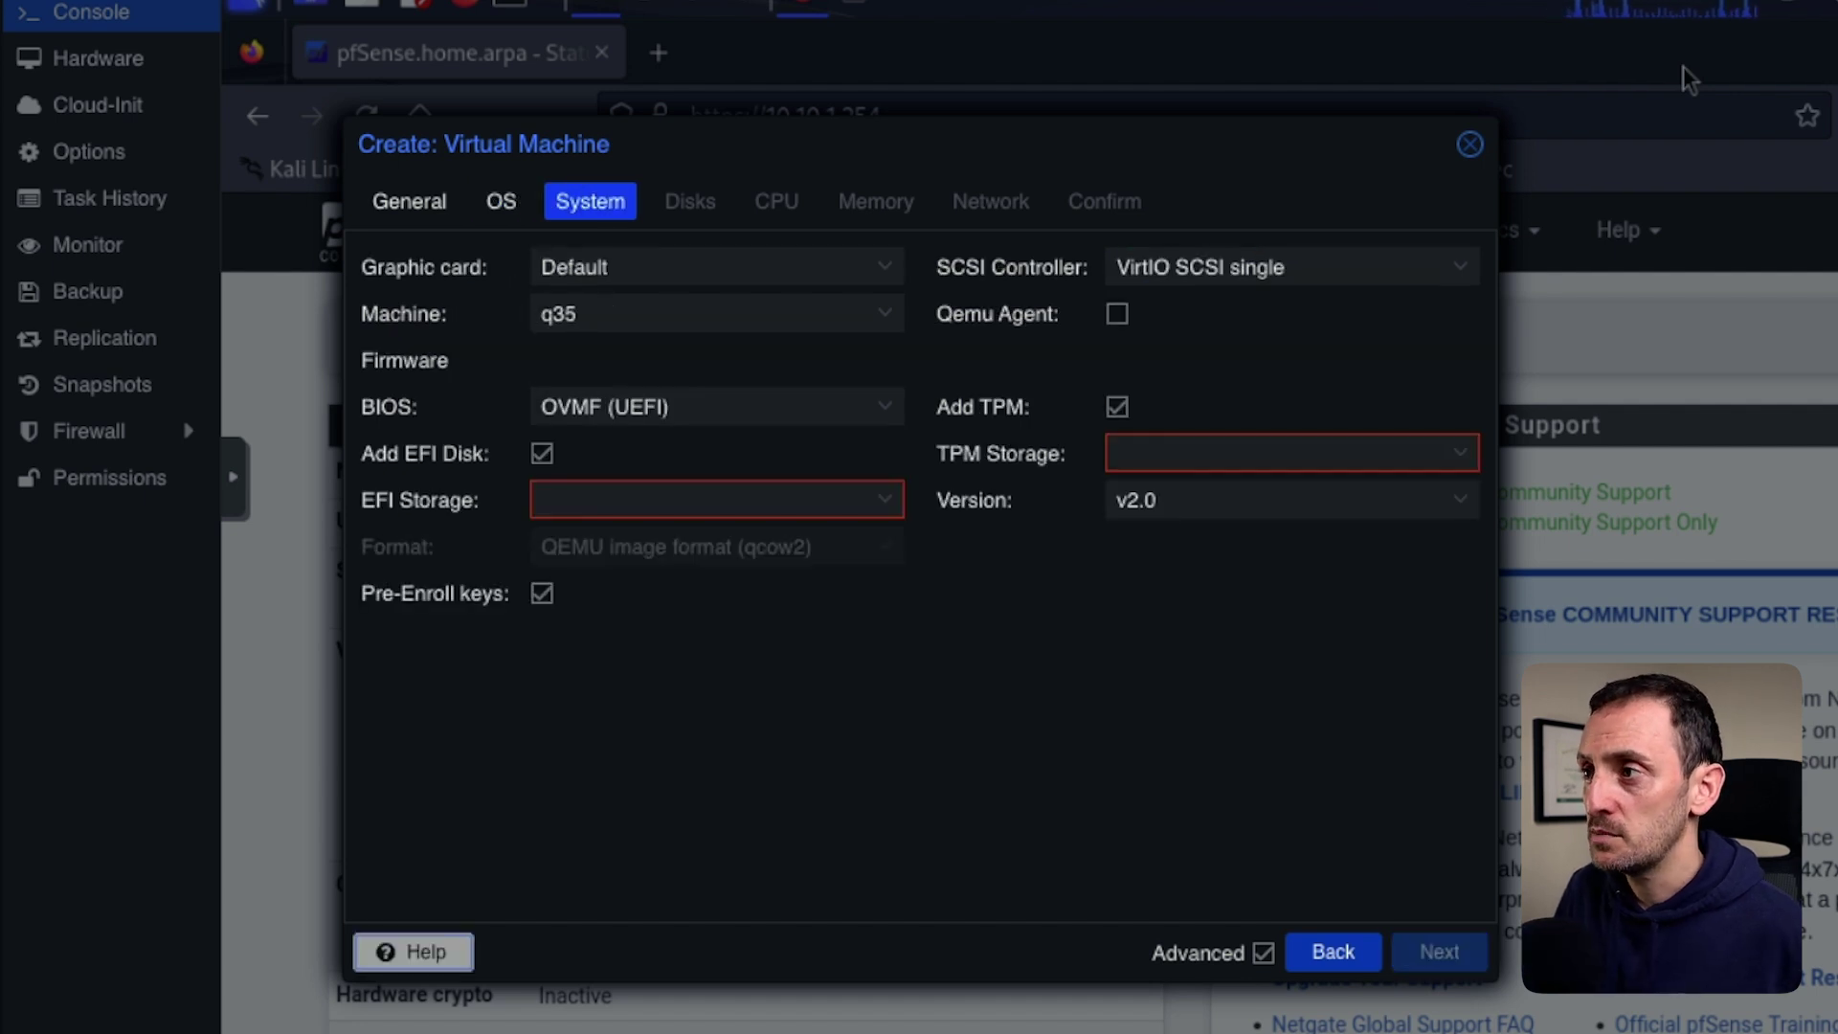
Store the TPM state and EFI disk on ZFS01.
{"action": "left_click", "coordinate": [1291, 453]}
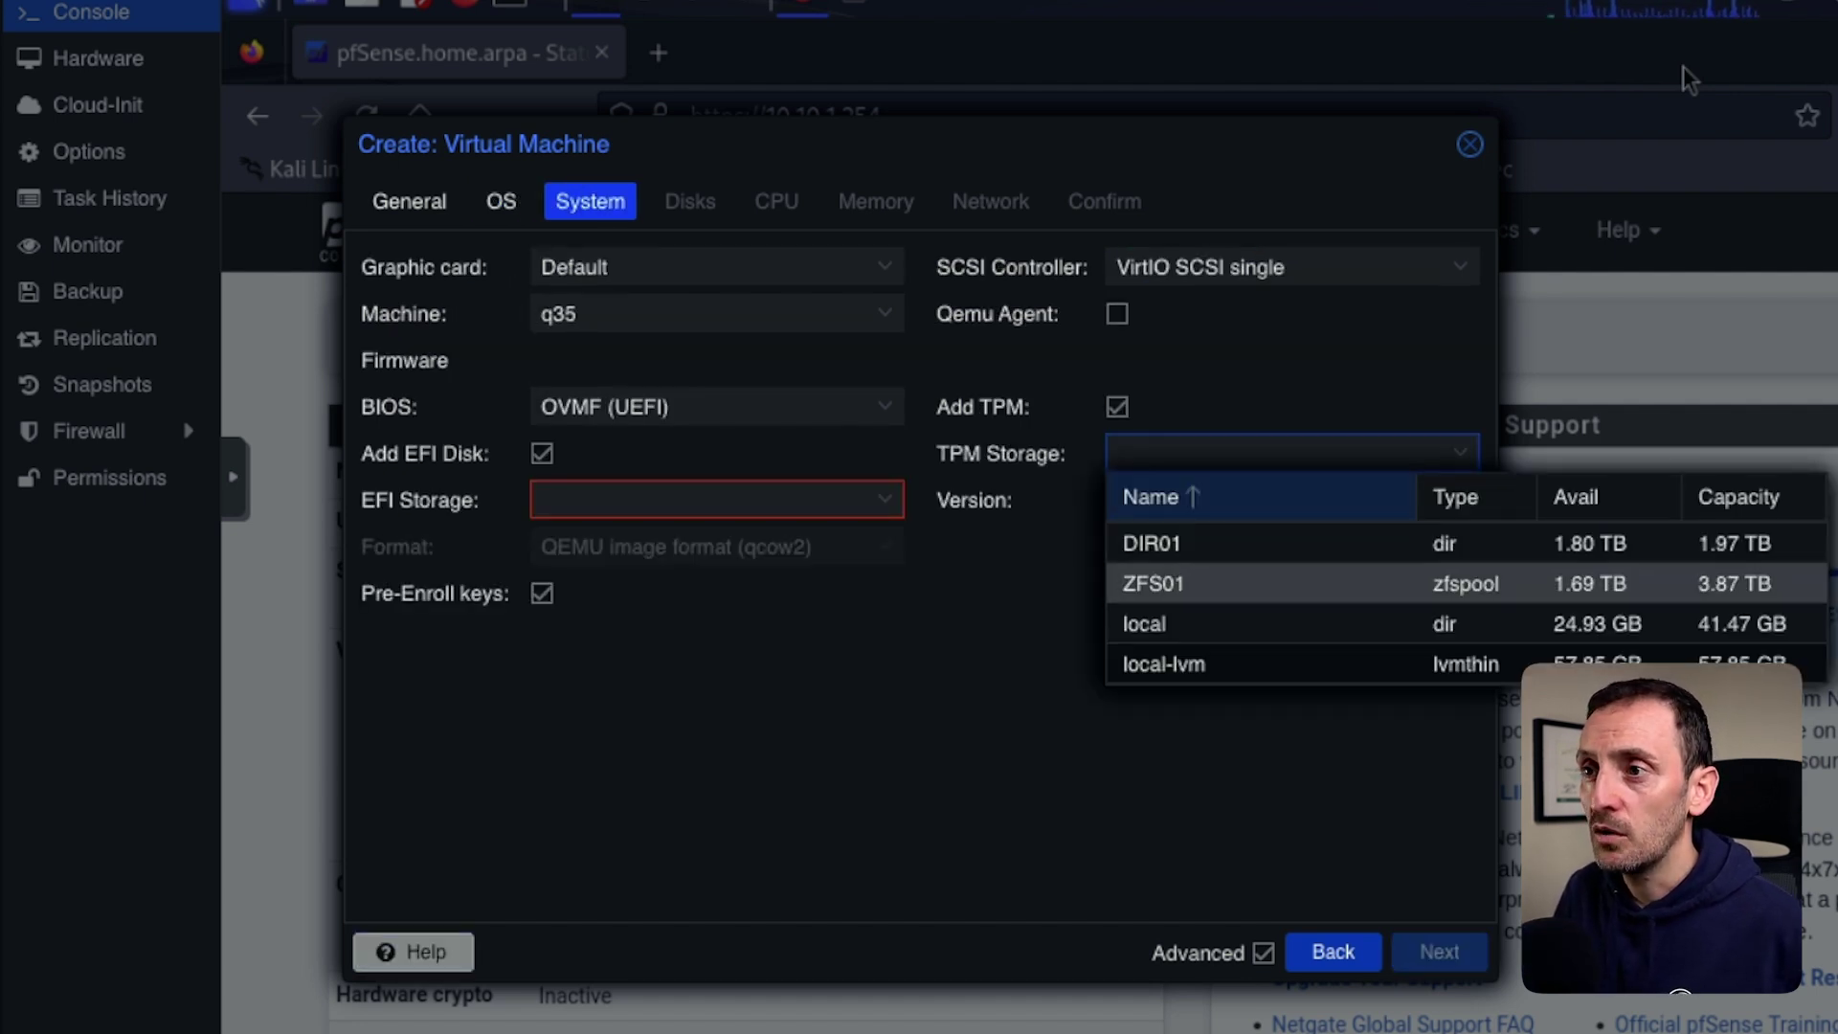
{"action": "left_click", "coordinate": [1174, 591]}
{"action": "key", "text": "Down"}
{"action": "key", "text": "Down"}
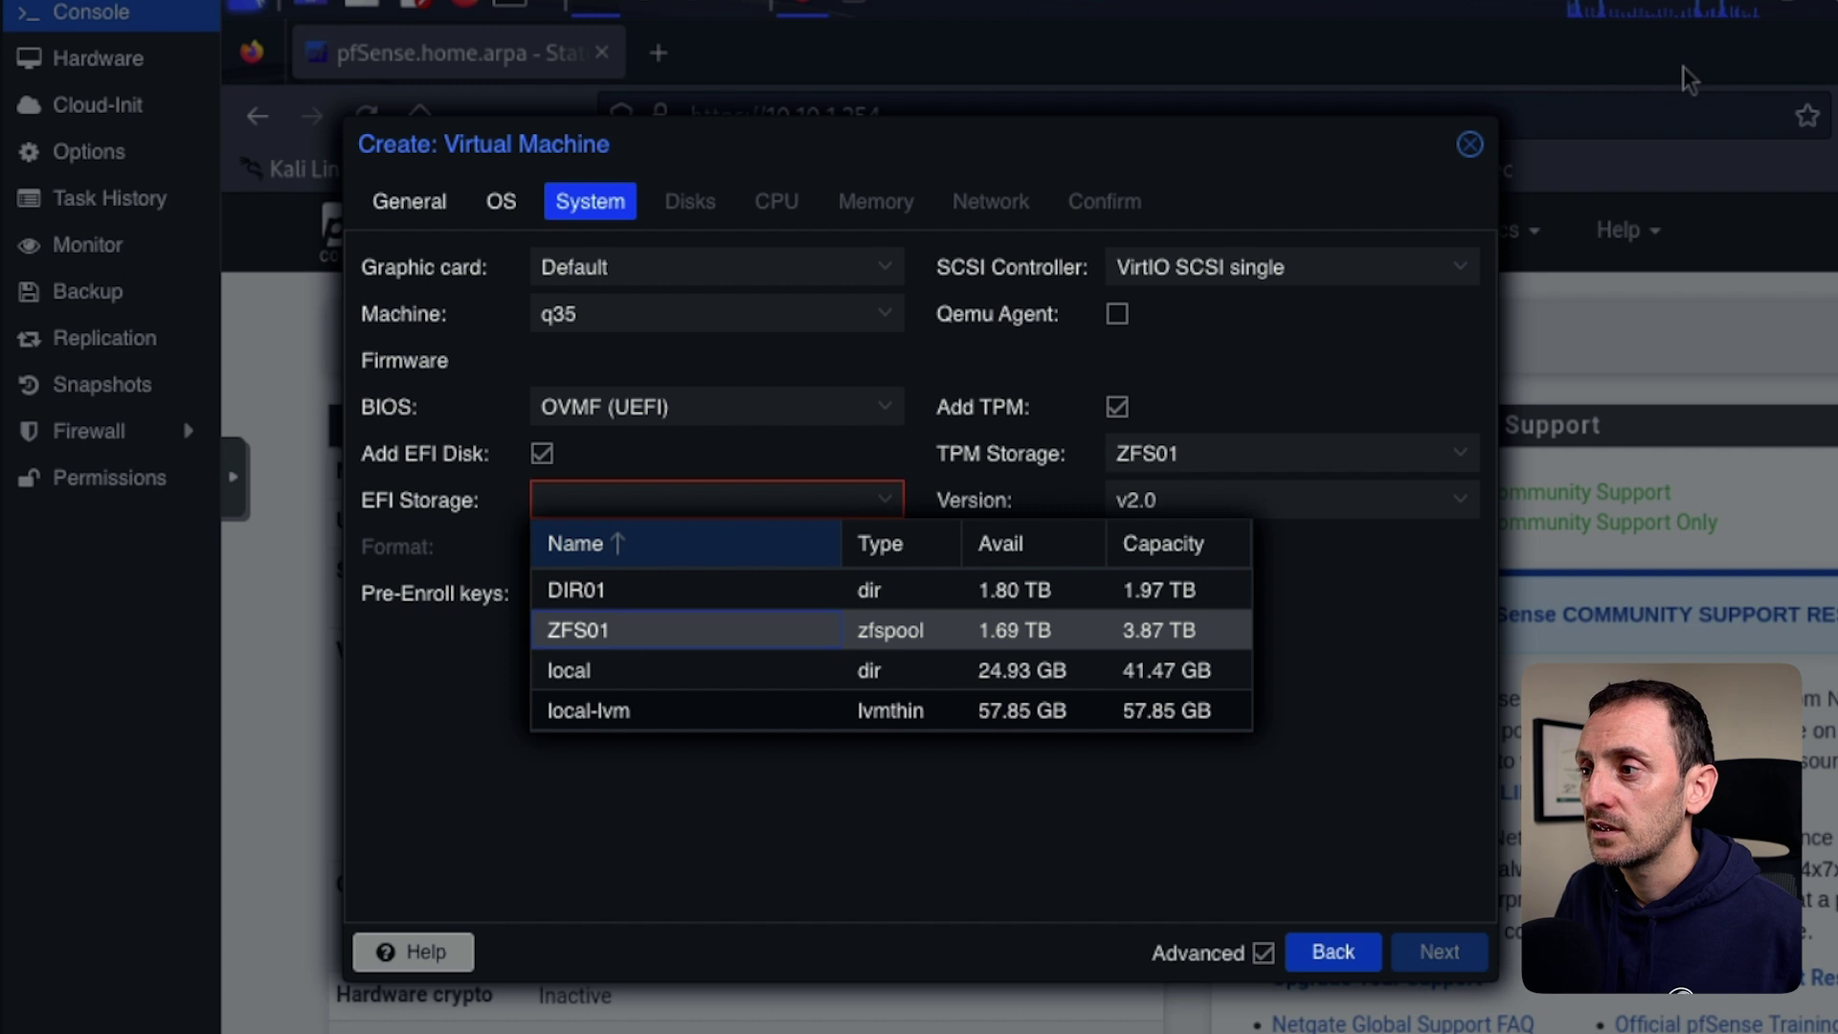
{"action": "key", "text": "Return"}
{"action": "key", "text": "Return"}
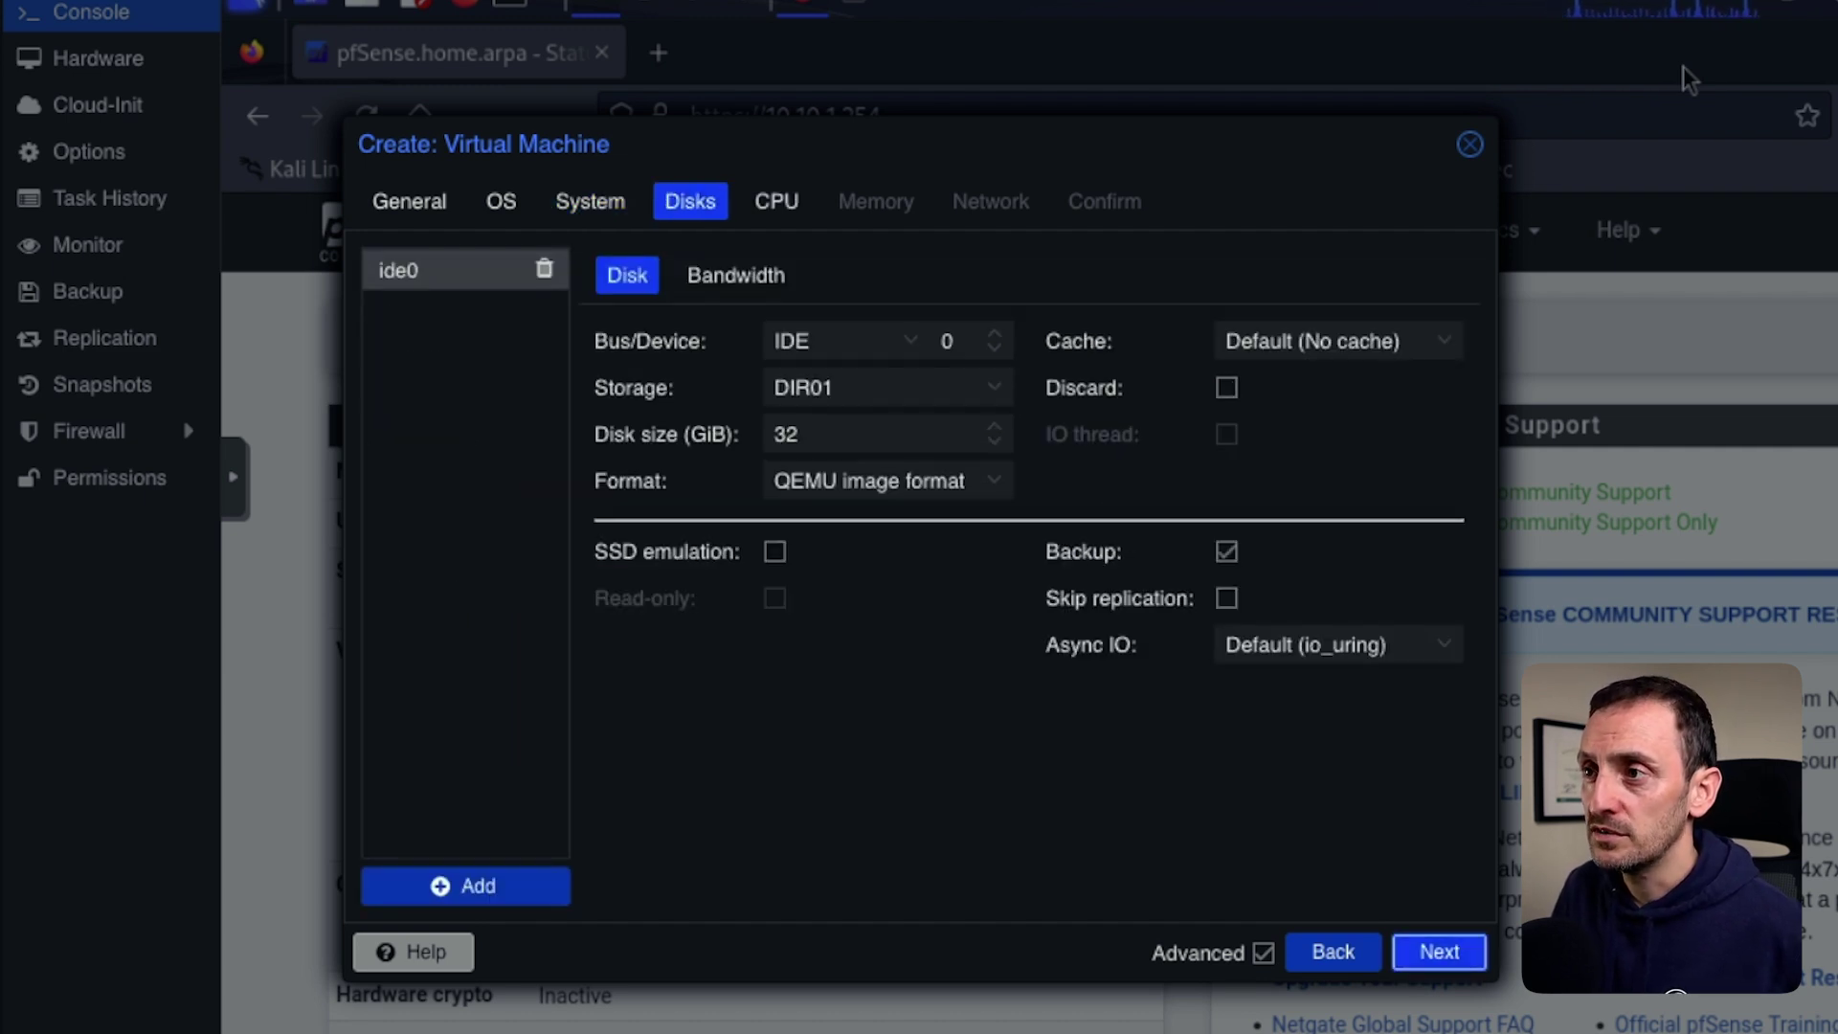
Give the VM a 64 GiB SCSI disk on ZFS01 storage.
{"action": "key", "text": "Down"}
{"action": "key", "text": "Down"}
{"action": "key", "text": "Down"}
{"action": "key", "text": "Down"}
{"action": "key", "text": "Return"}
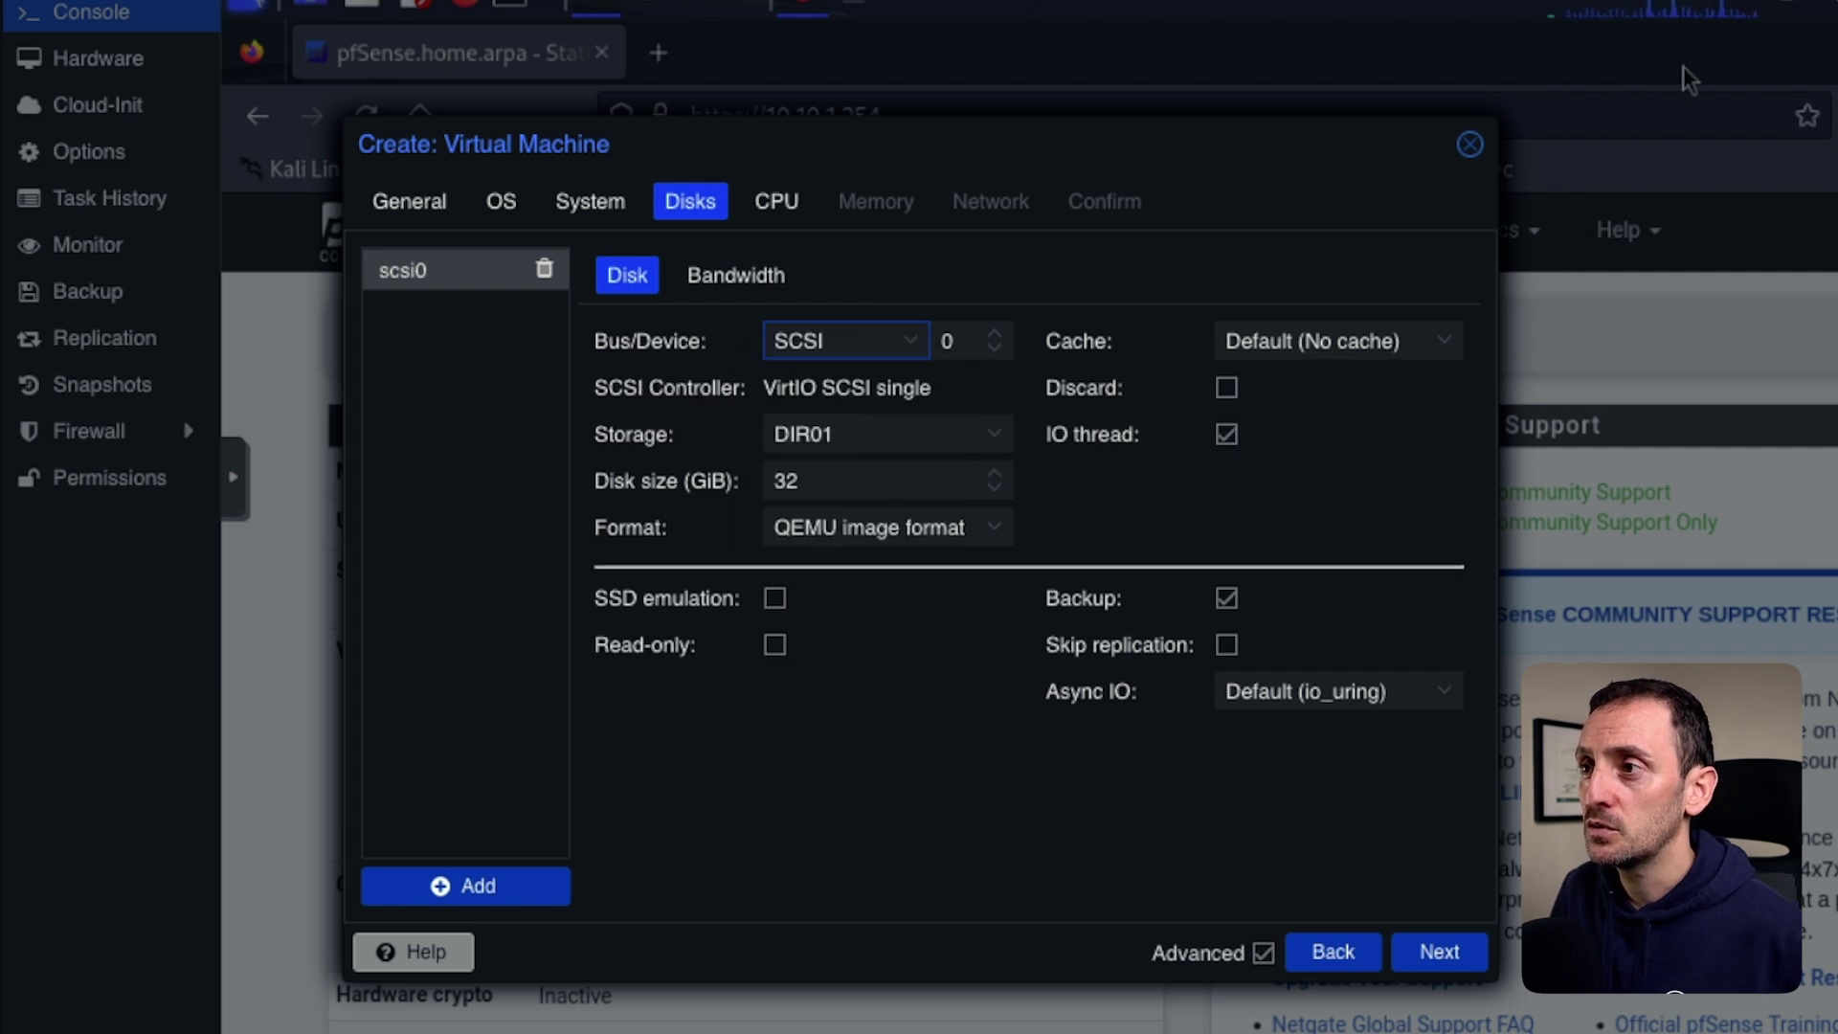
{"action": "key", "text": "Tab"}
{"action": "key", "text": "Tab"}
{"action": "key", "text": "Down"}
{"action": "key", "text": "Down"}
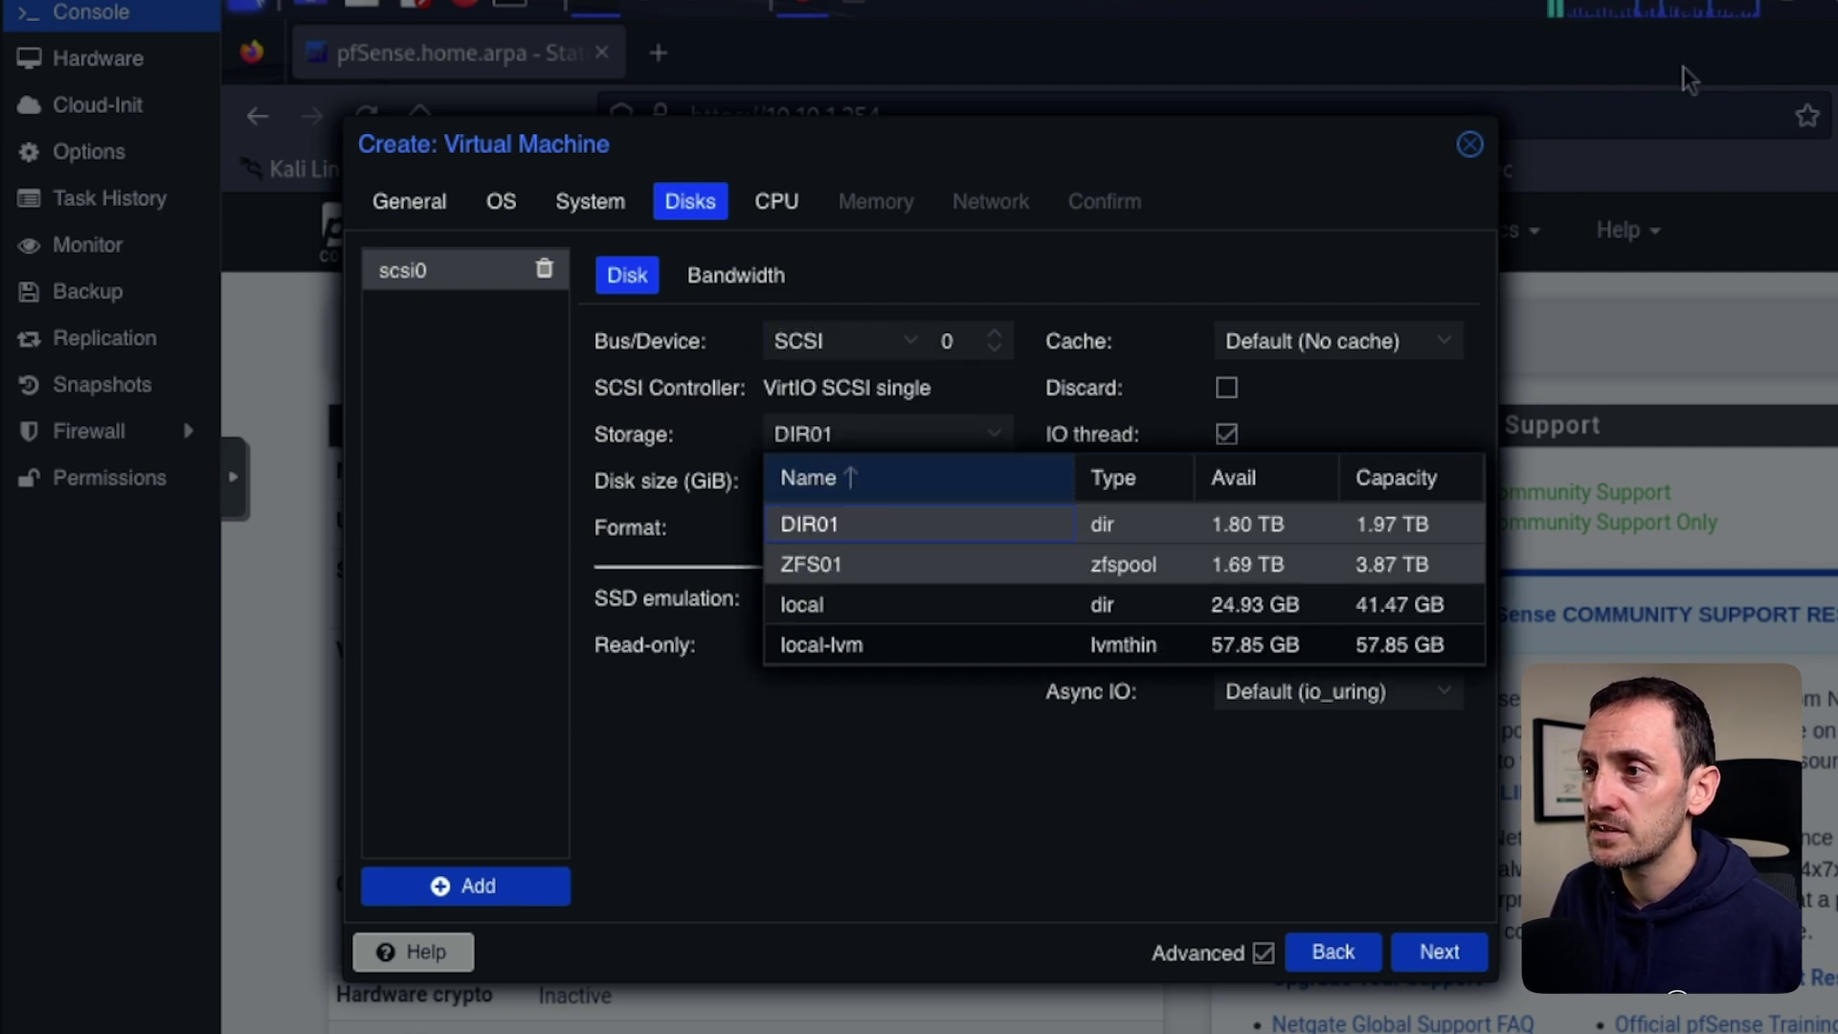
{"action": "key", "text": "Return"}
{"action": "key", "text": "Tab"}
{"action": "type", "text": "54"}
{"action": "key", "text": "Tab"}
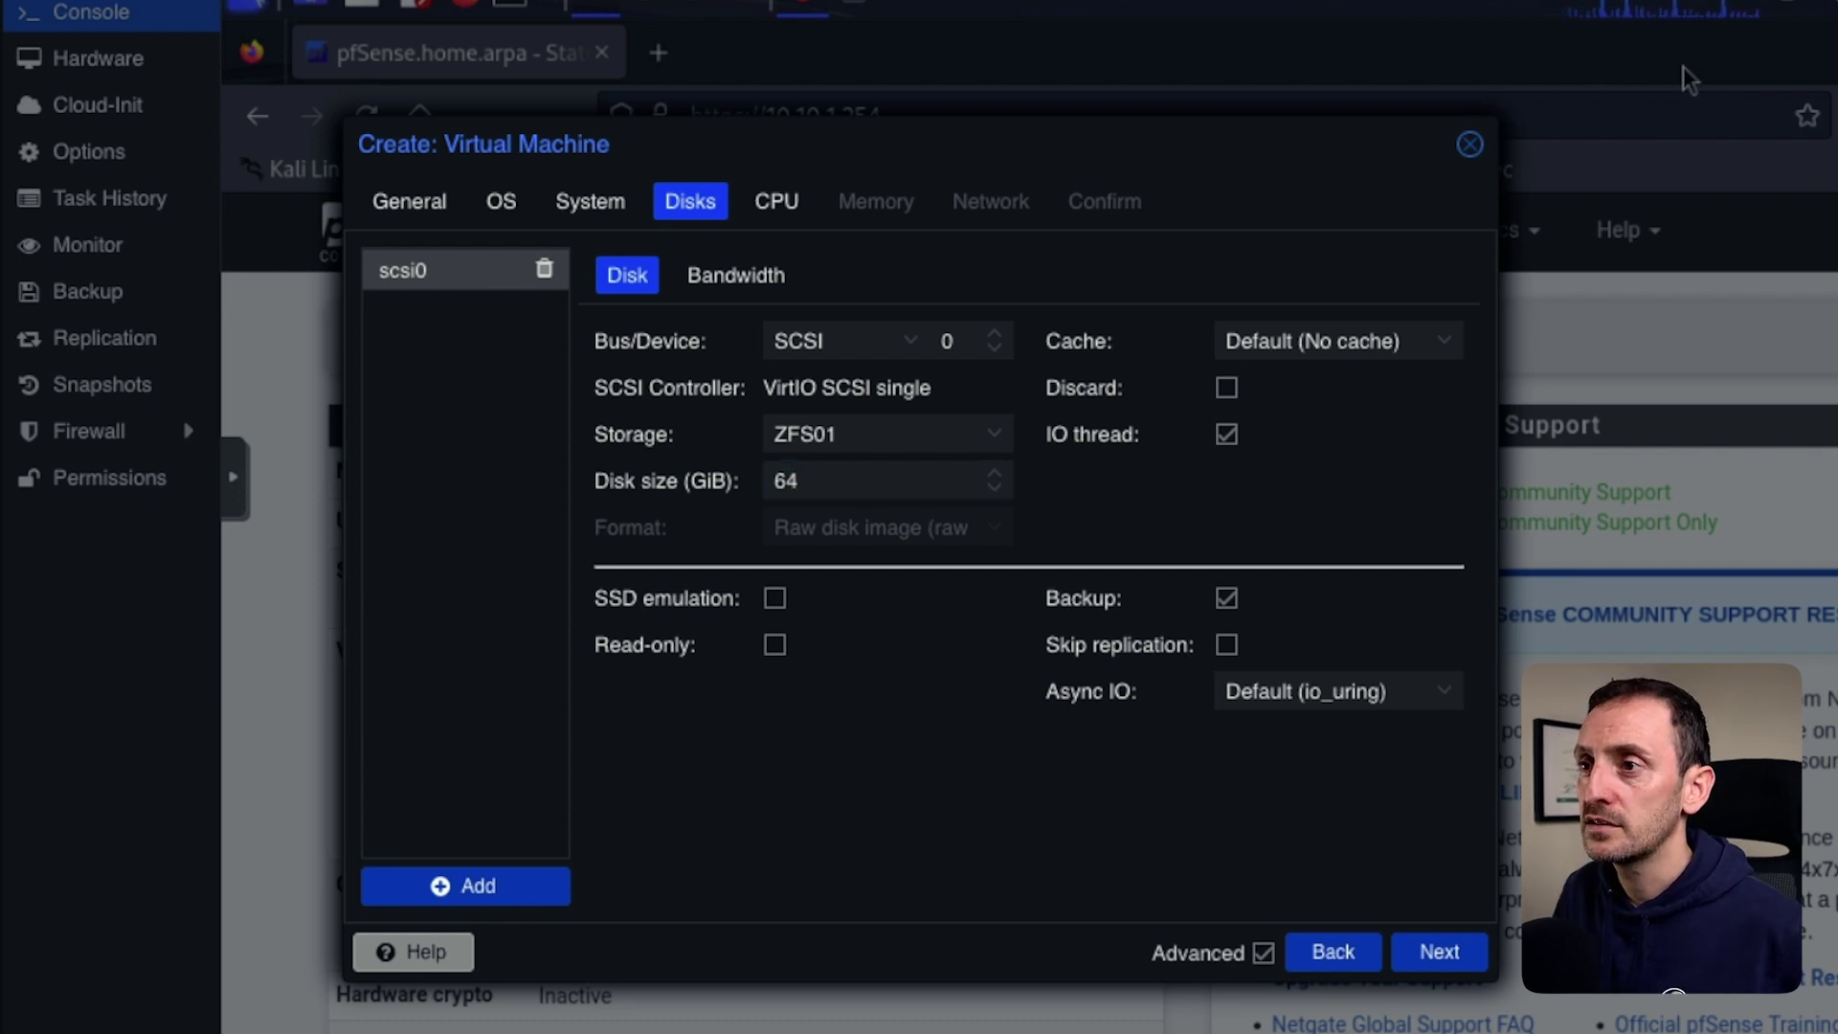
{"action": "key", "text": "Tab"}
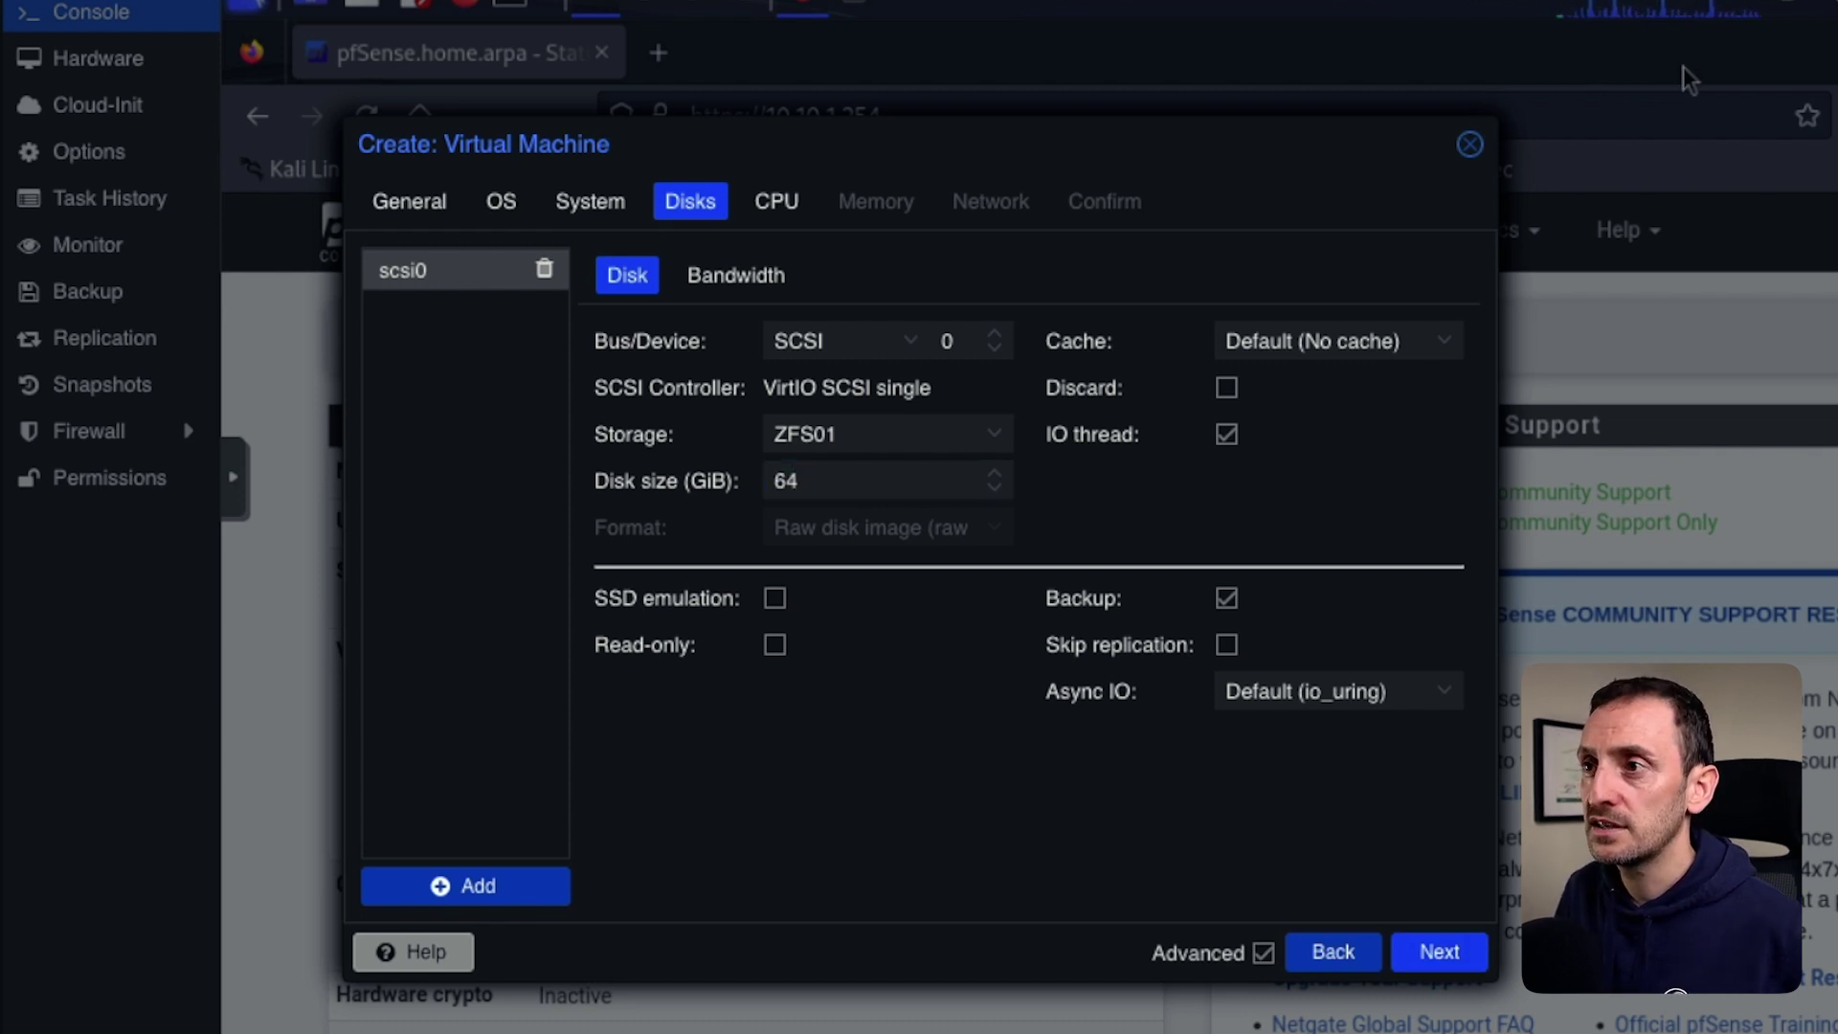
{"action": "key", "text": "Return"}
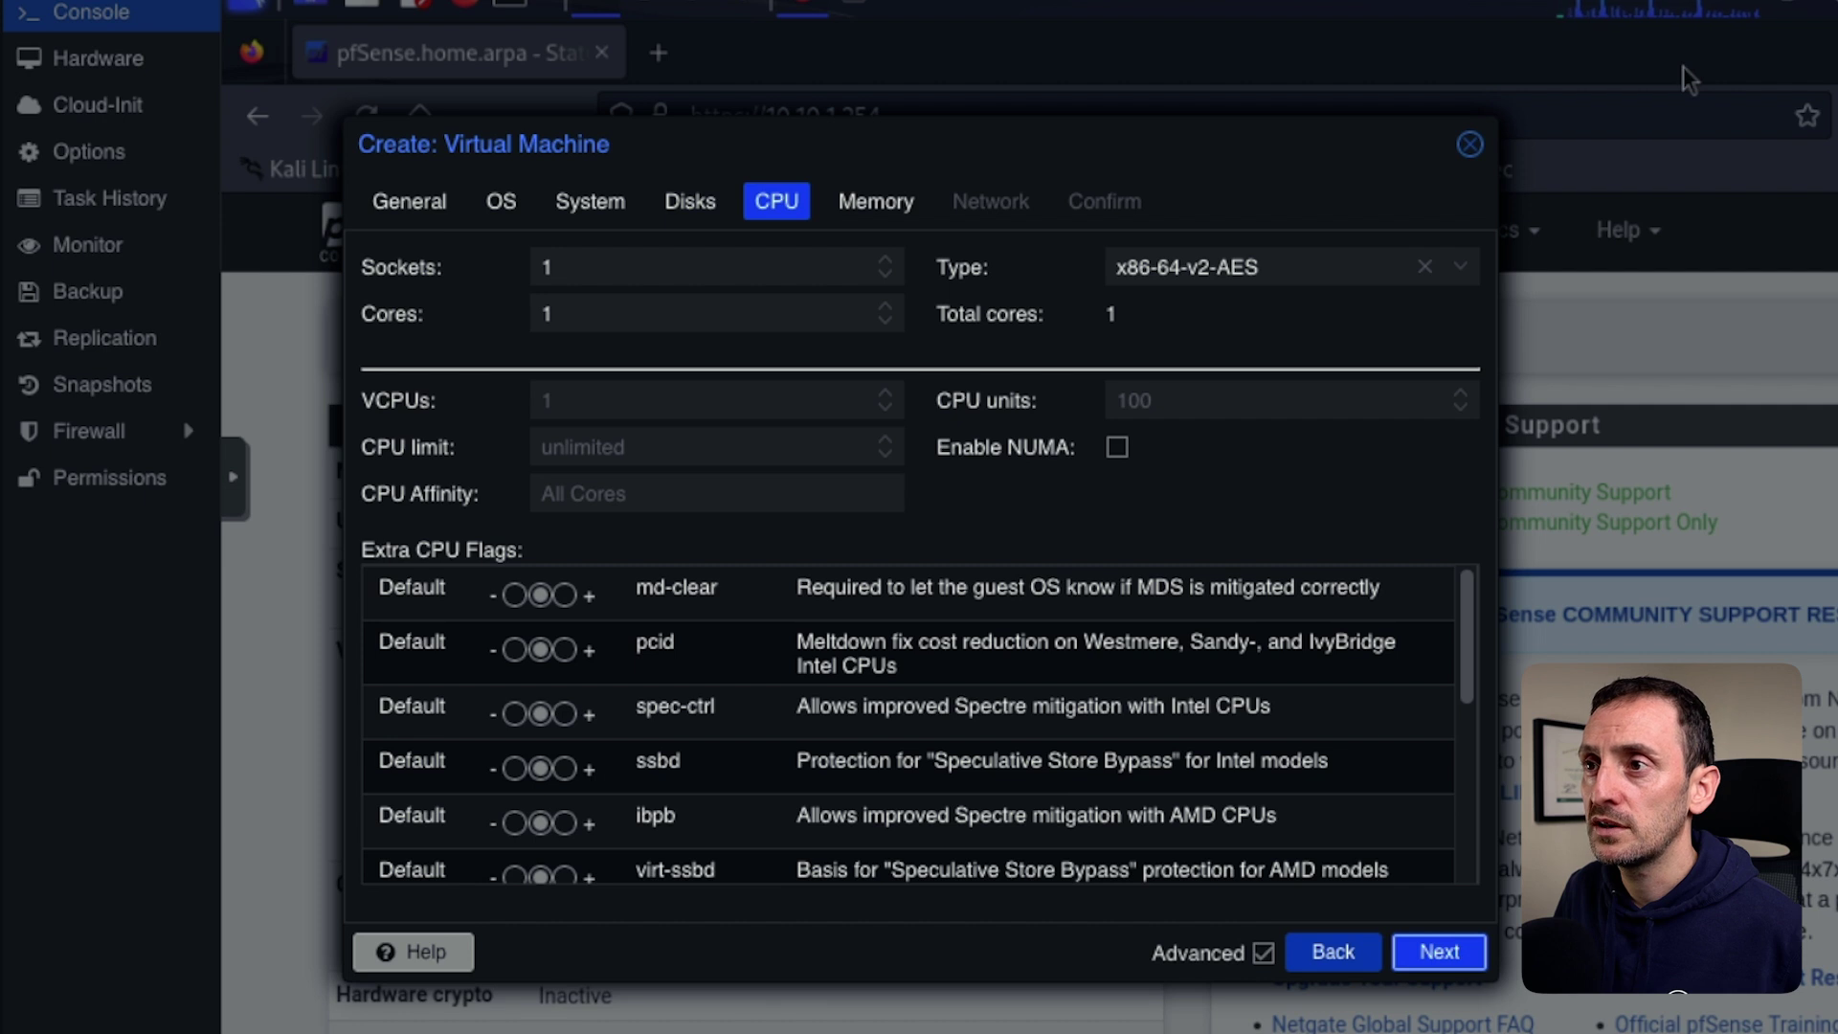
Set the VM's CPU to 2 cores.
{"action": "key", "text": "shift+Tab"}
{"action": "type", "text": "2"}
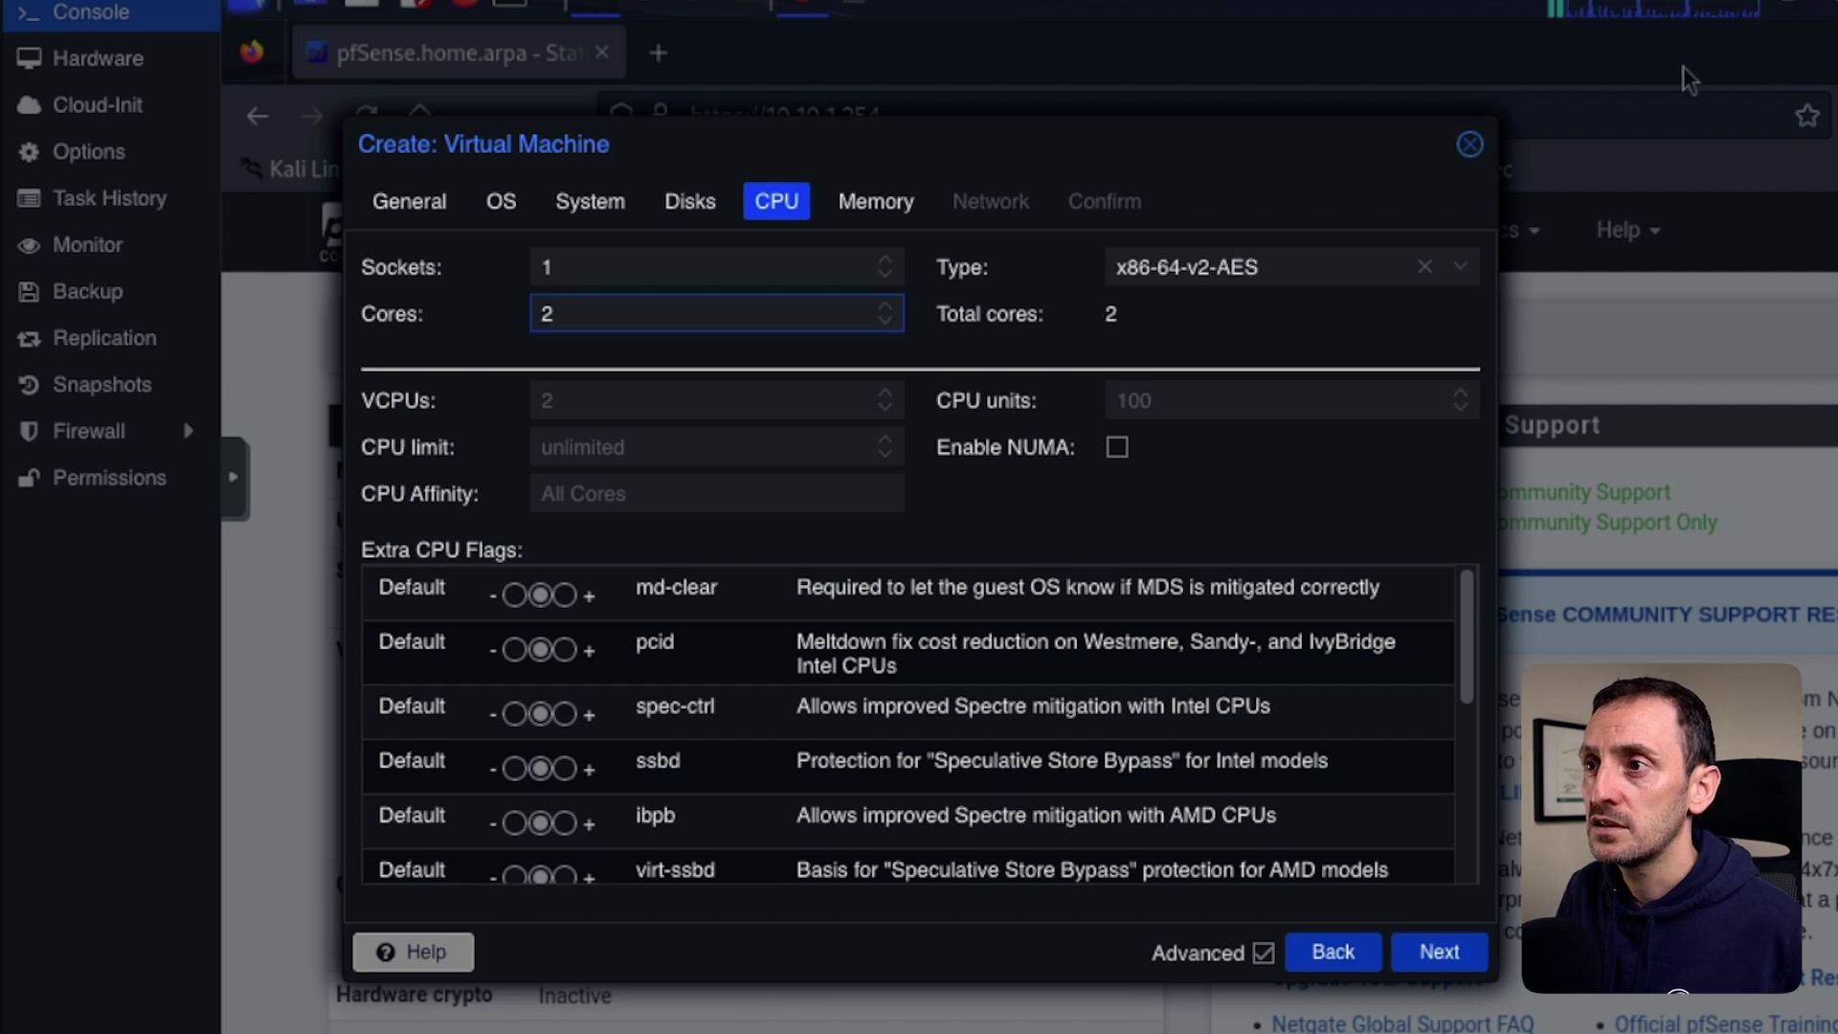
{"action": "key", "text": "Tab"}
{"action": "key", "text": "Return"}
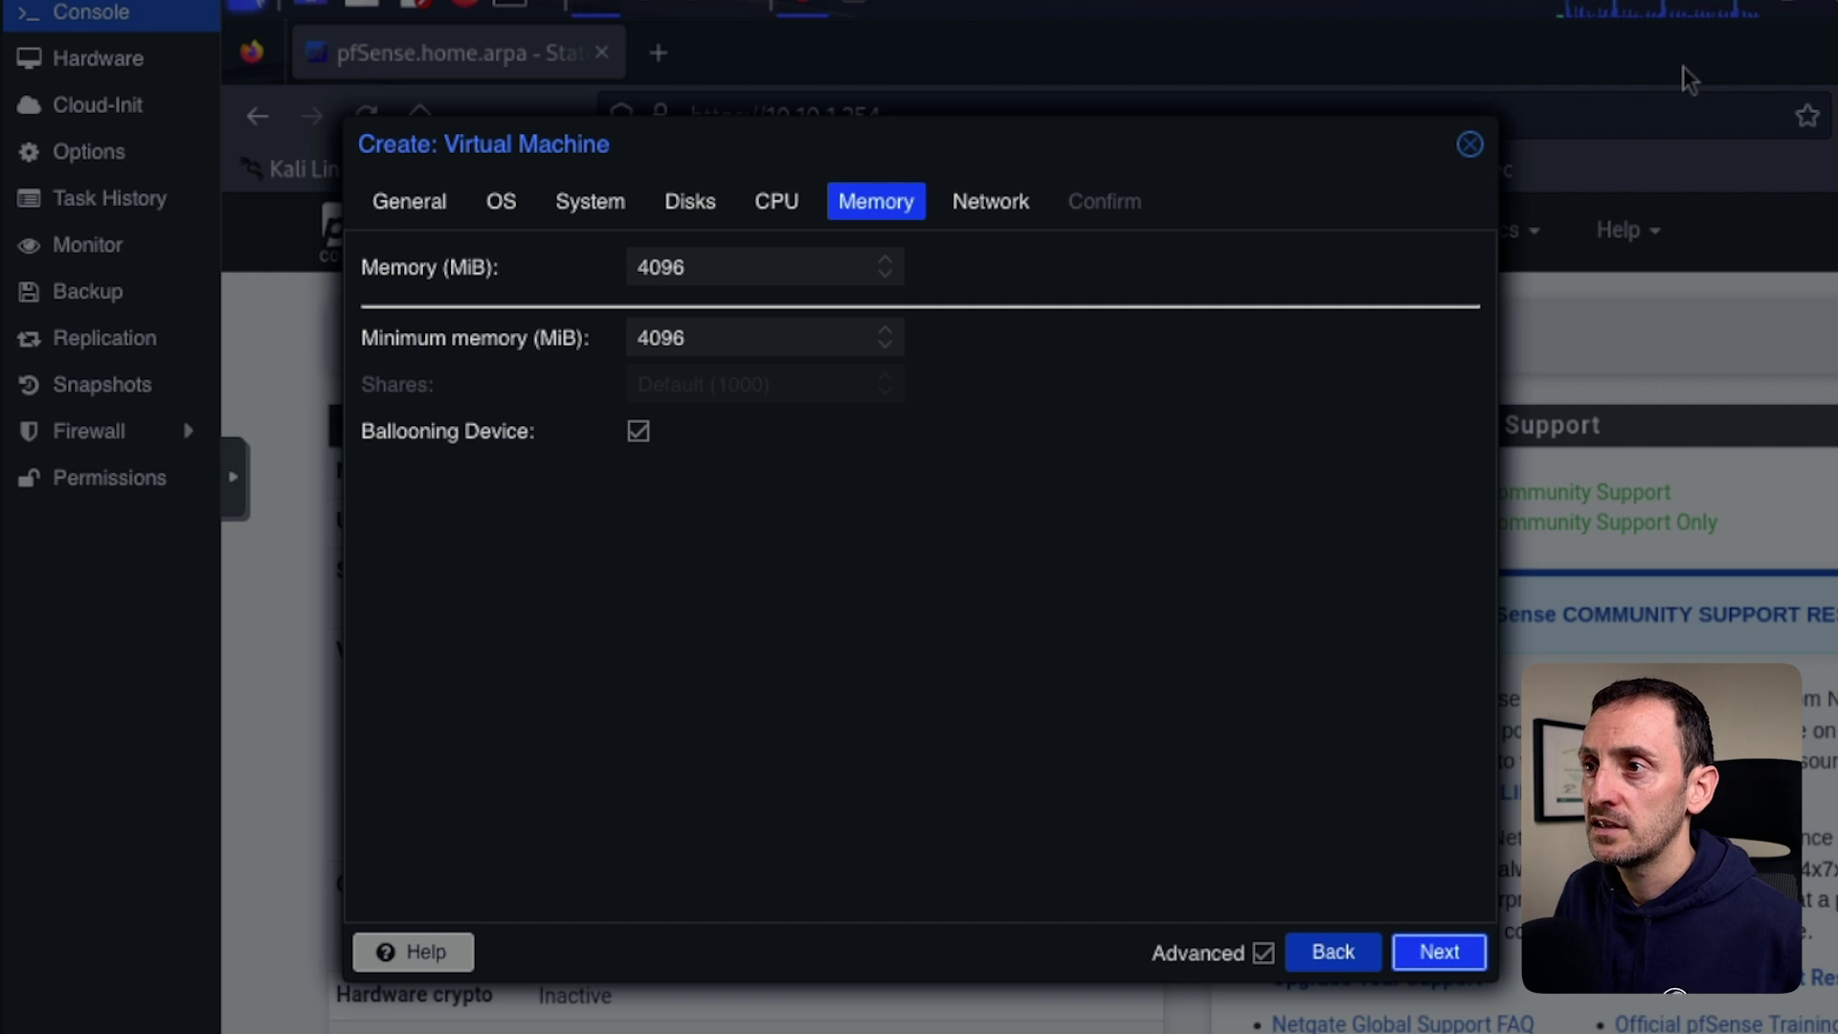
Keep default memory and connect the network to bridge vmbr2 with VLAN tag 20.
{"action": "key", "text": "Return"}
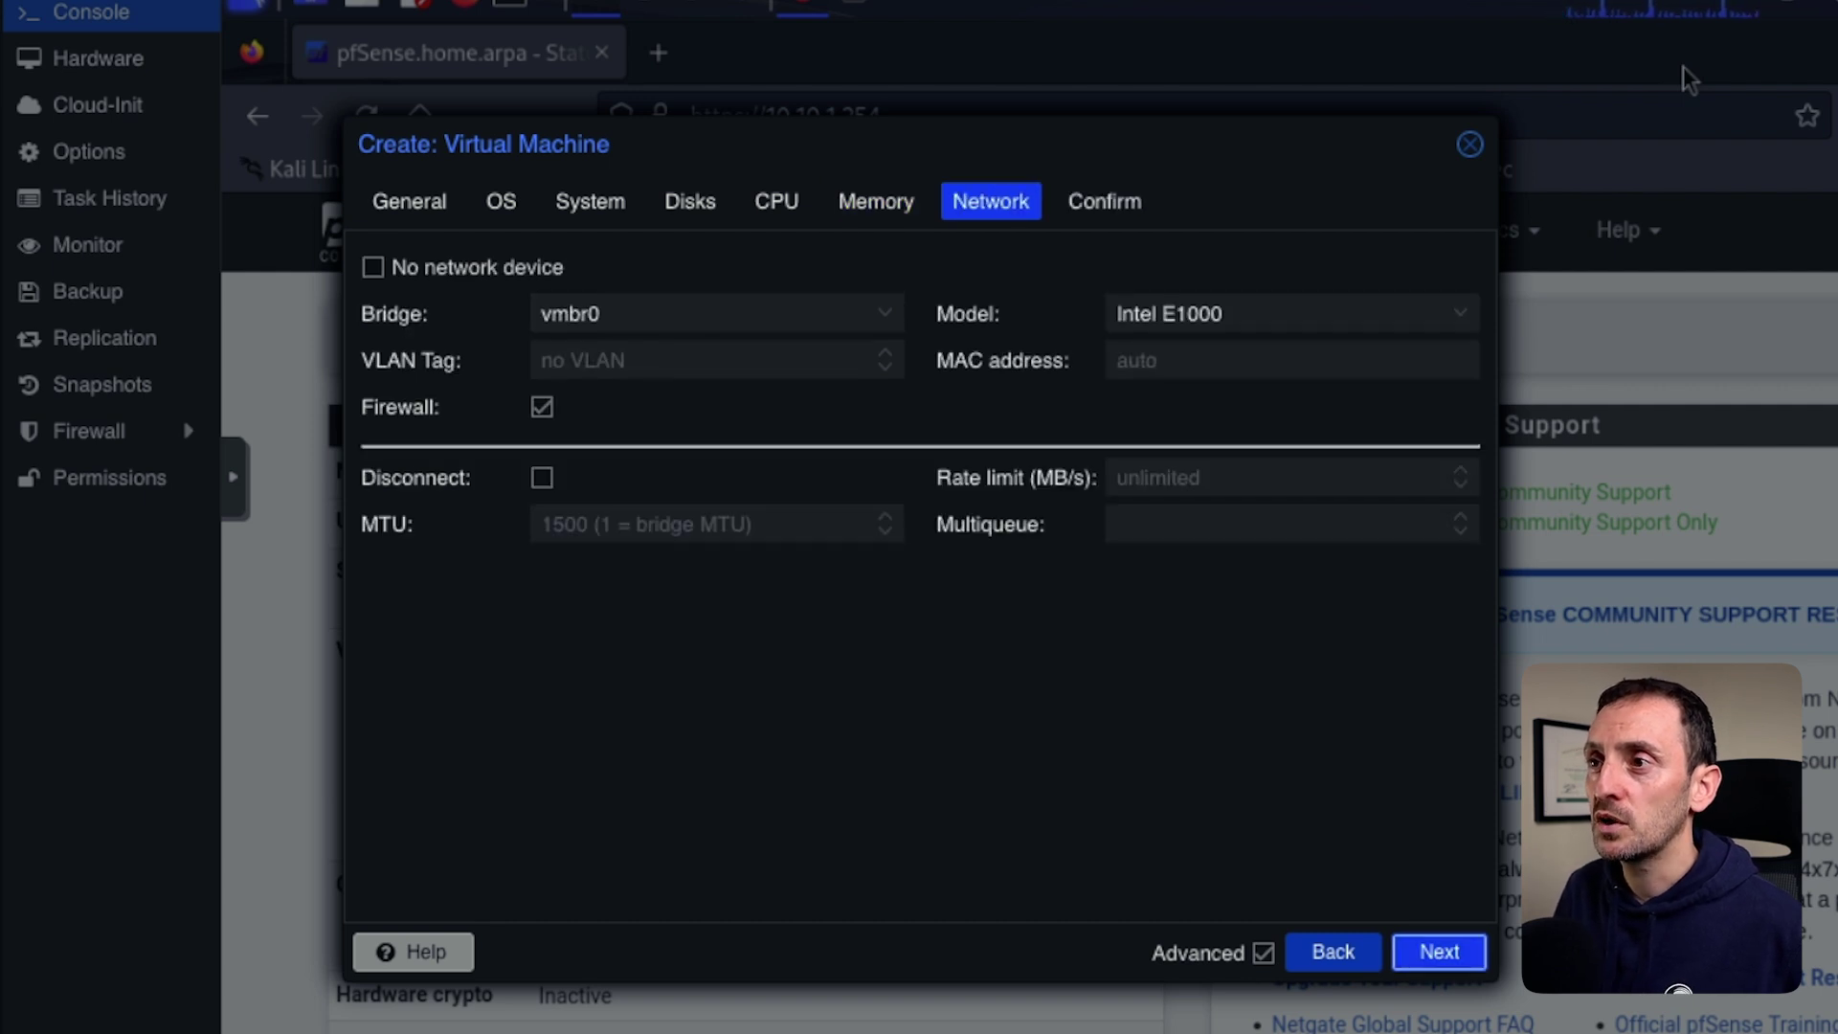
{"action": "key", "text": "Down"}
{"action": "key", "text": "Down"}
{"action": "key", "text": "Down"}
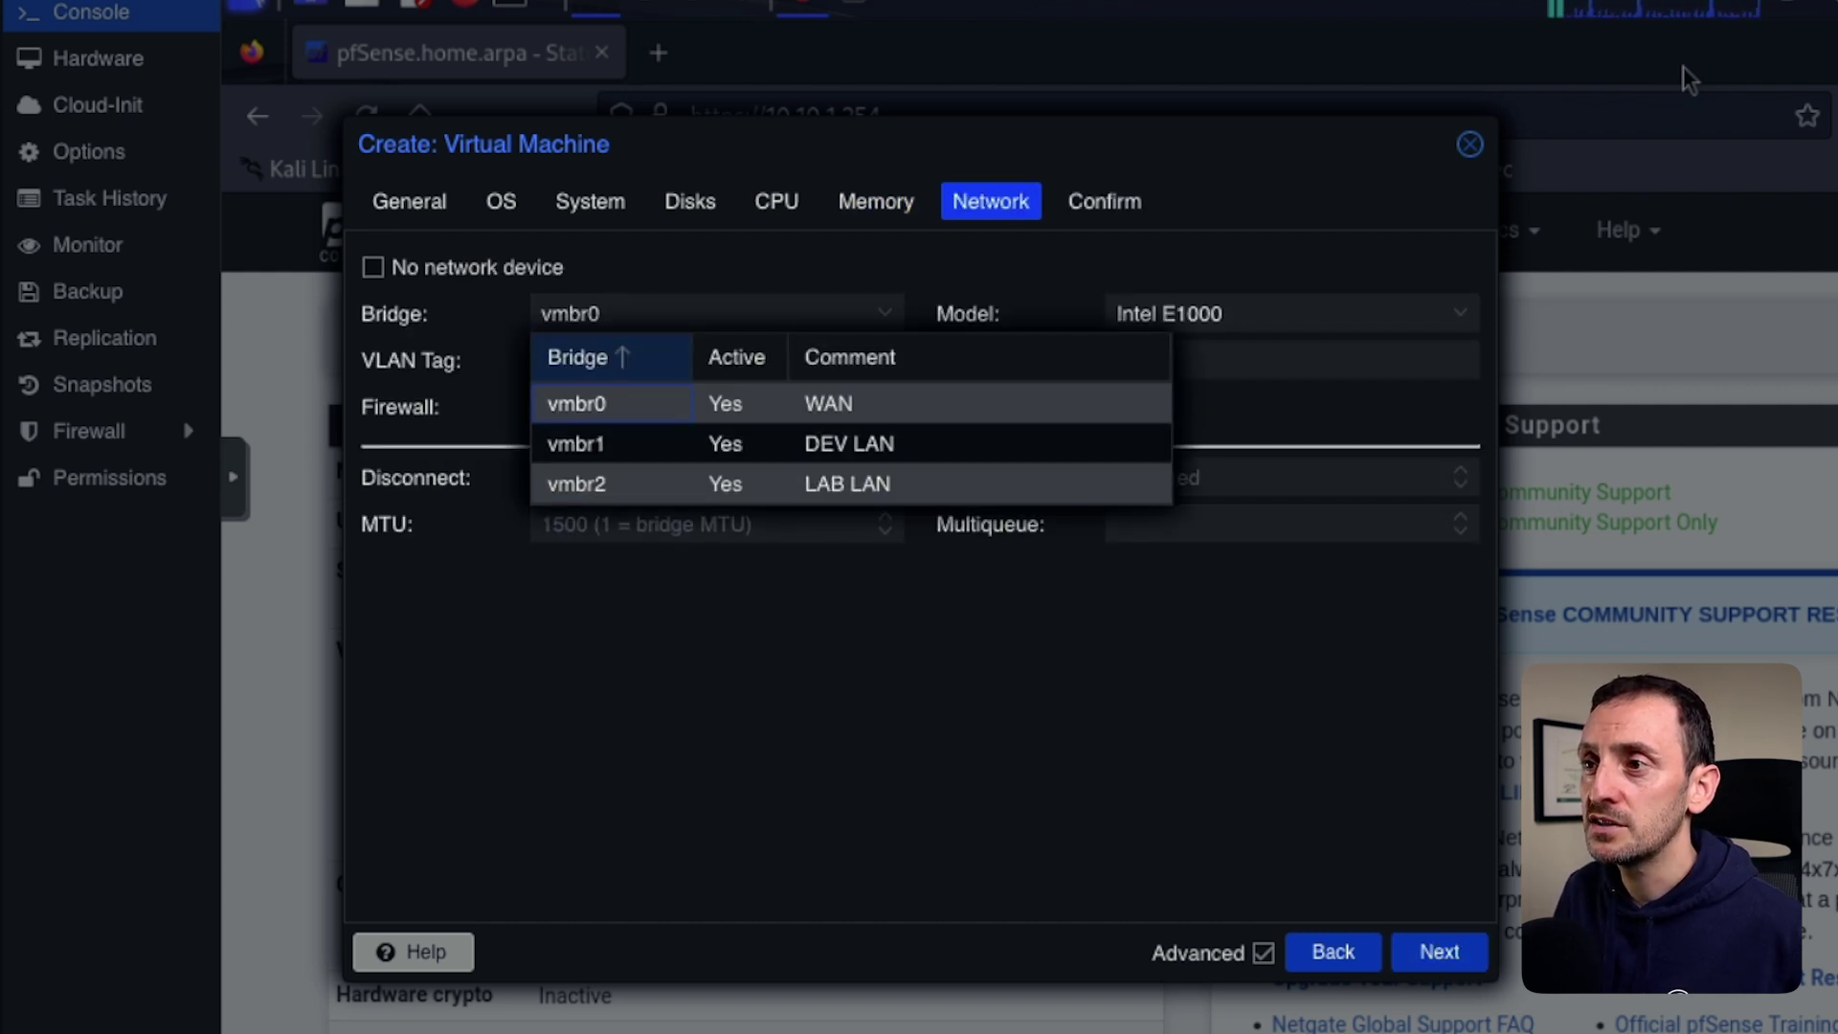
{"action": "key", "text": "Return"}
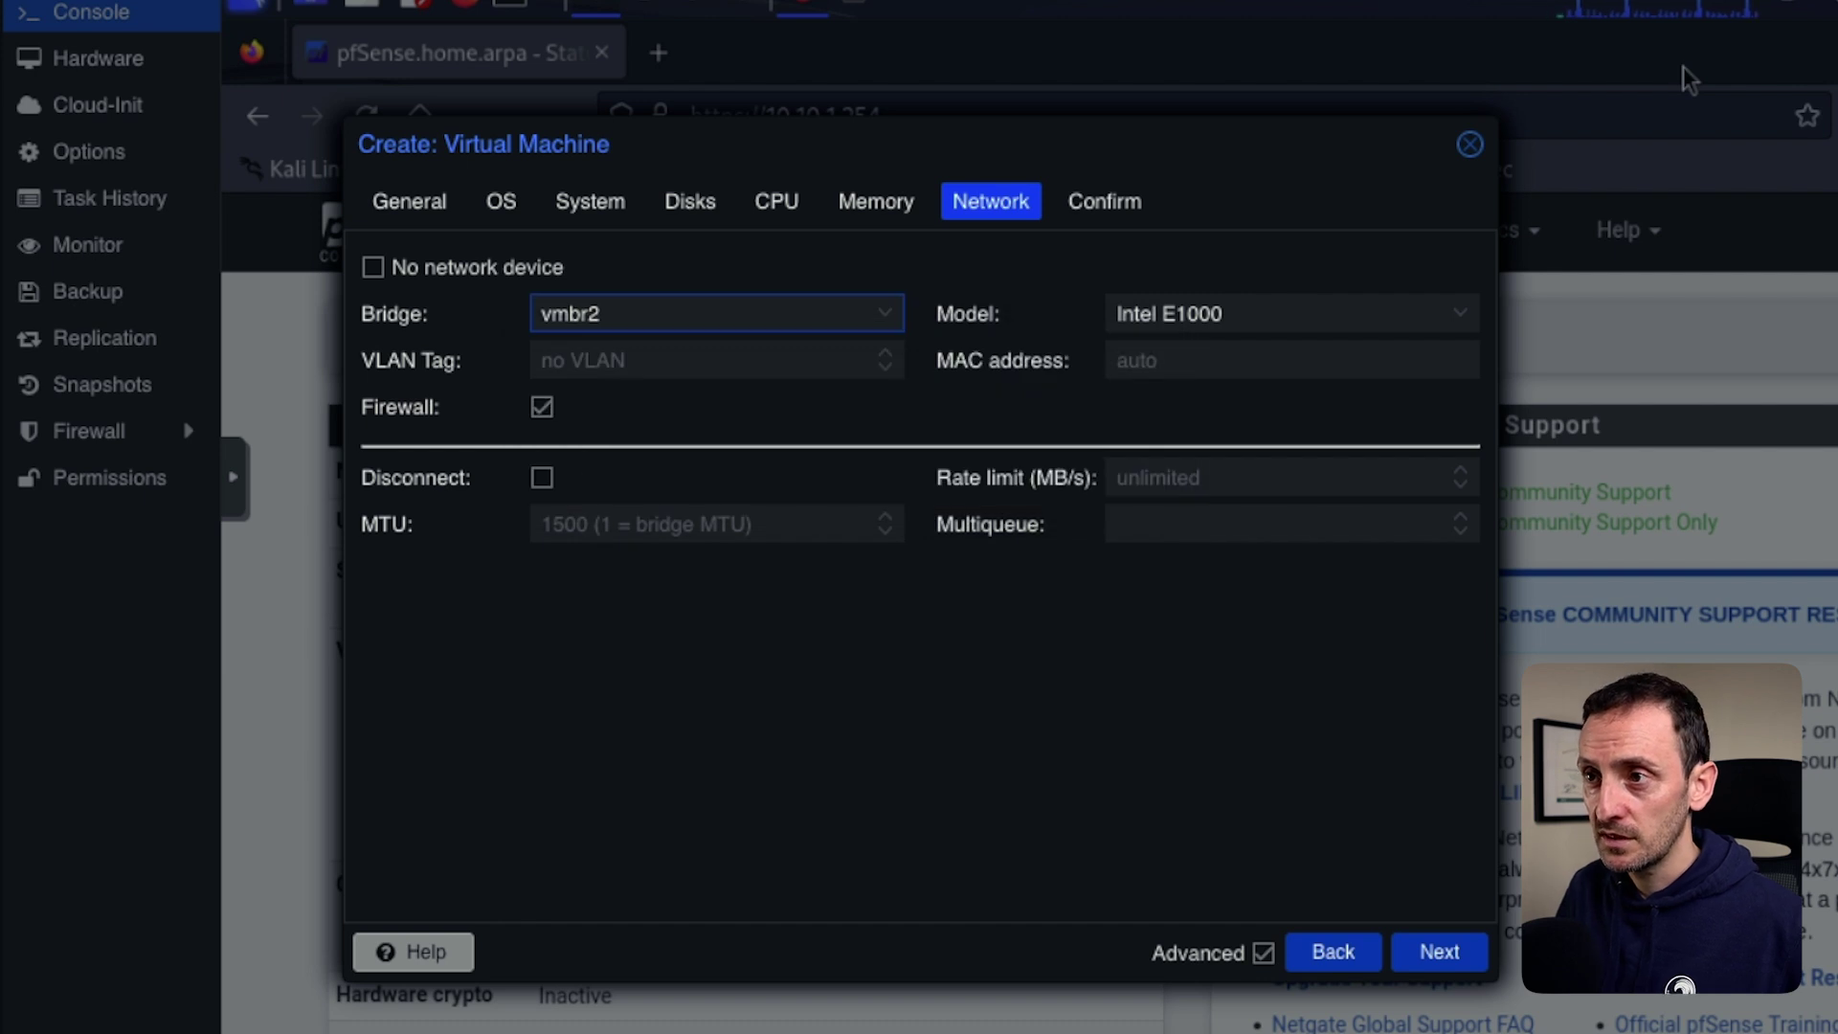
{"action": "key", "text": "Tab"}
{"action": "type", "text": "20"}
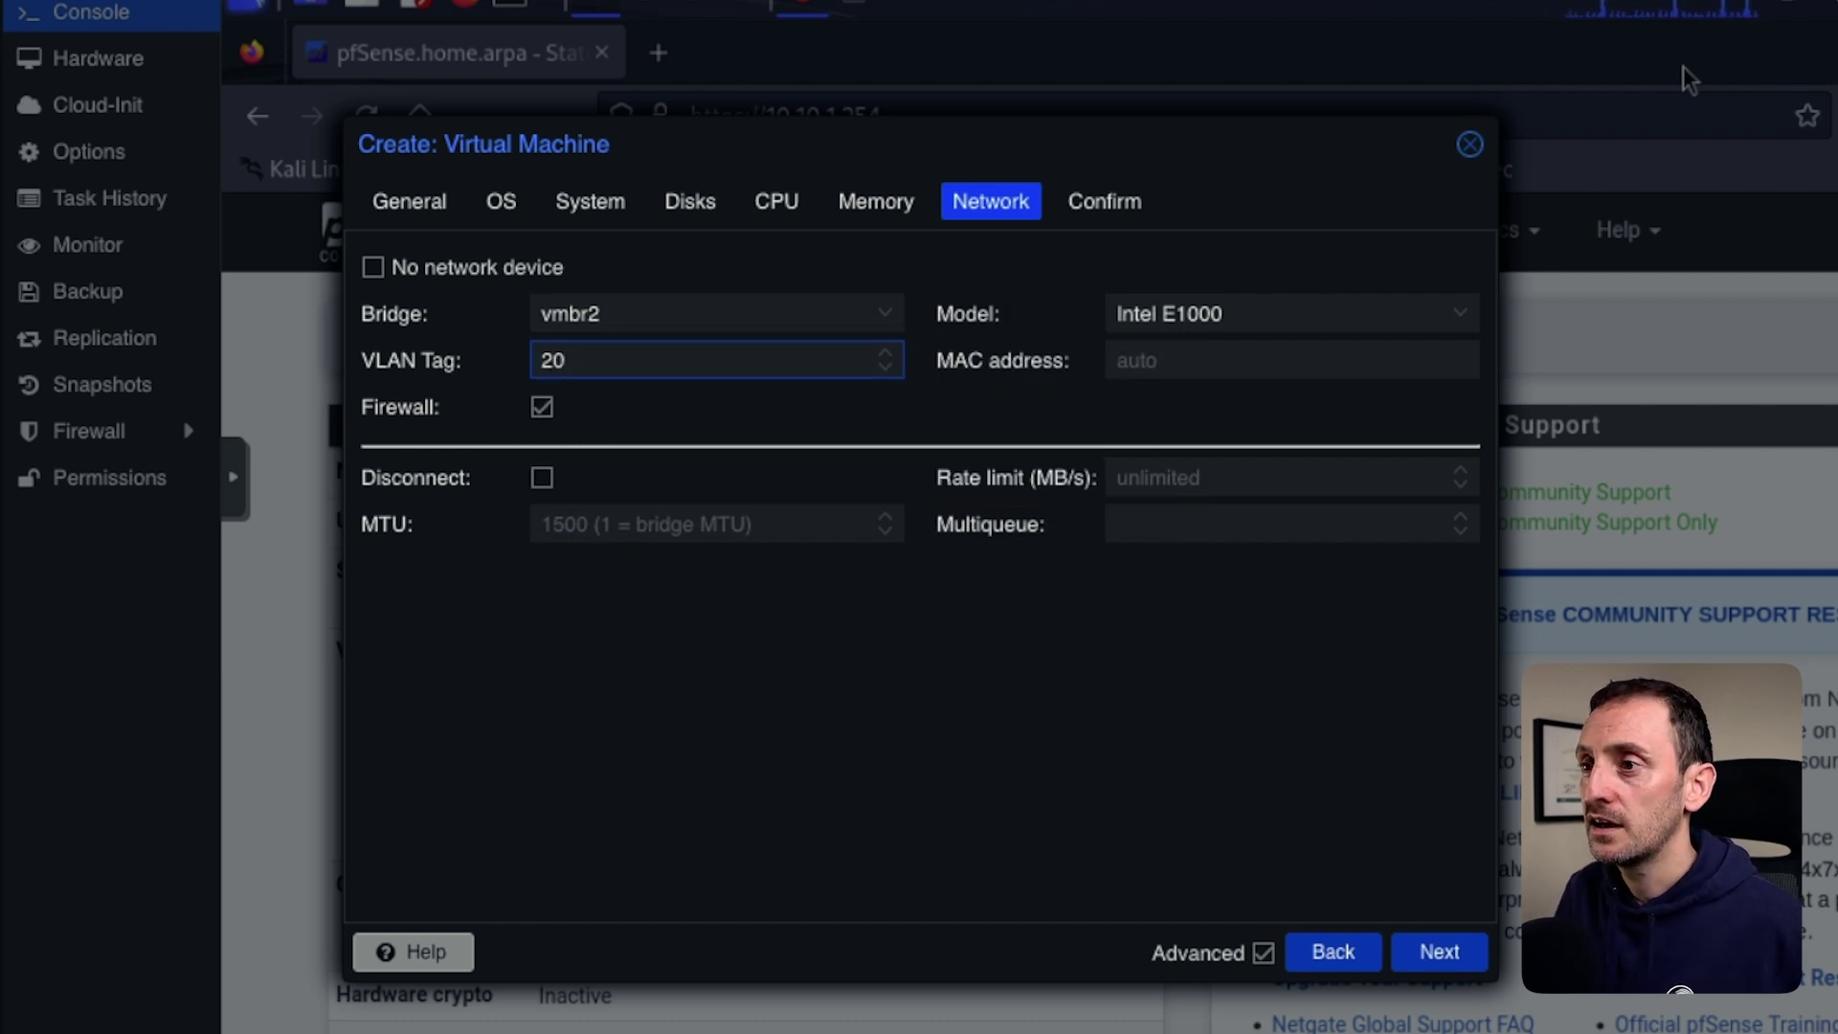
{"action": "key", "text": "Tab"}
{"action": "key", "text": "Tab"}
{"action": "key", "text": "Return"}
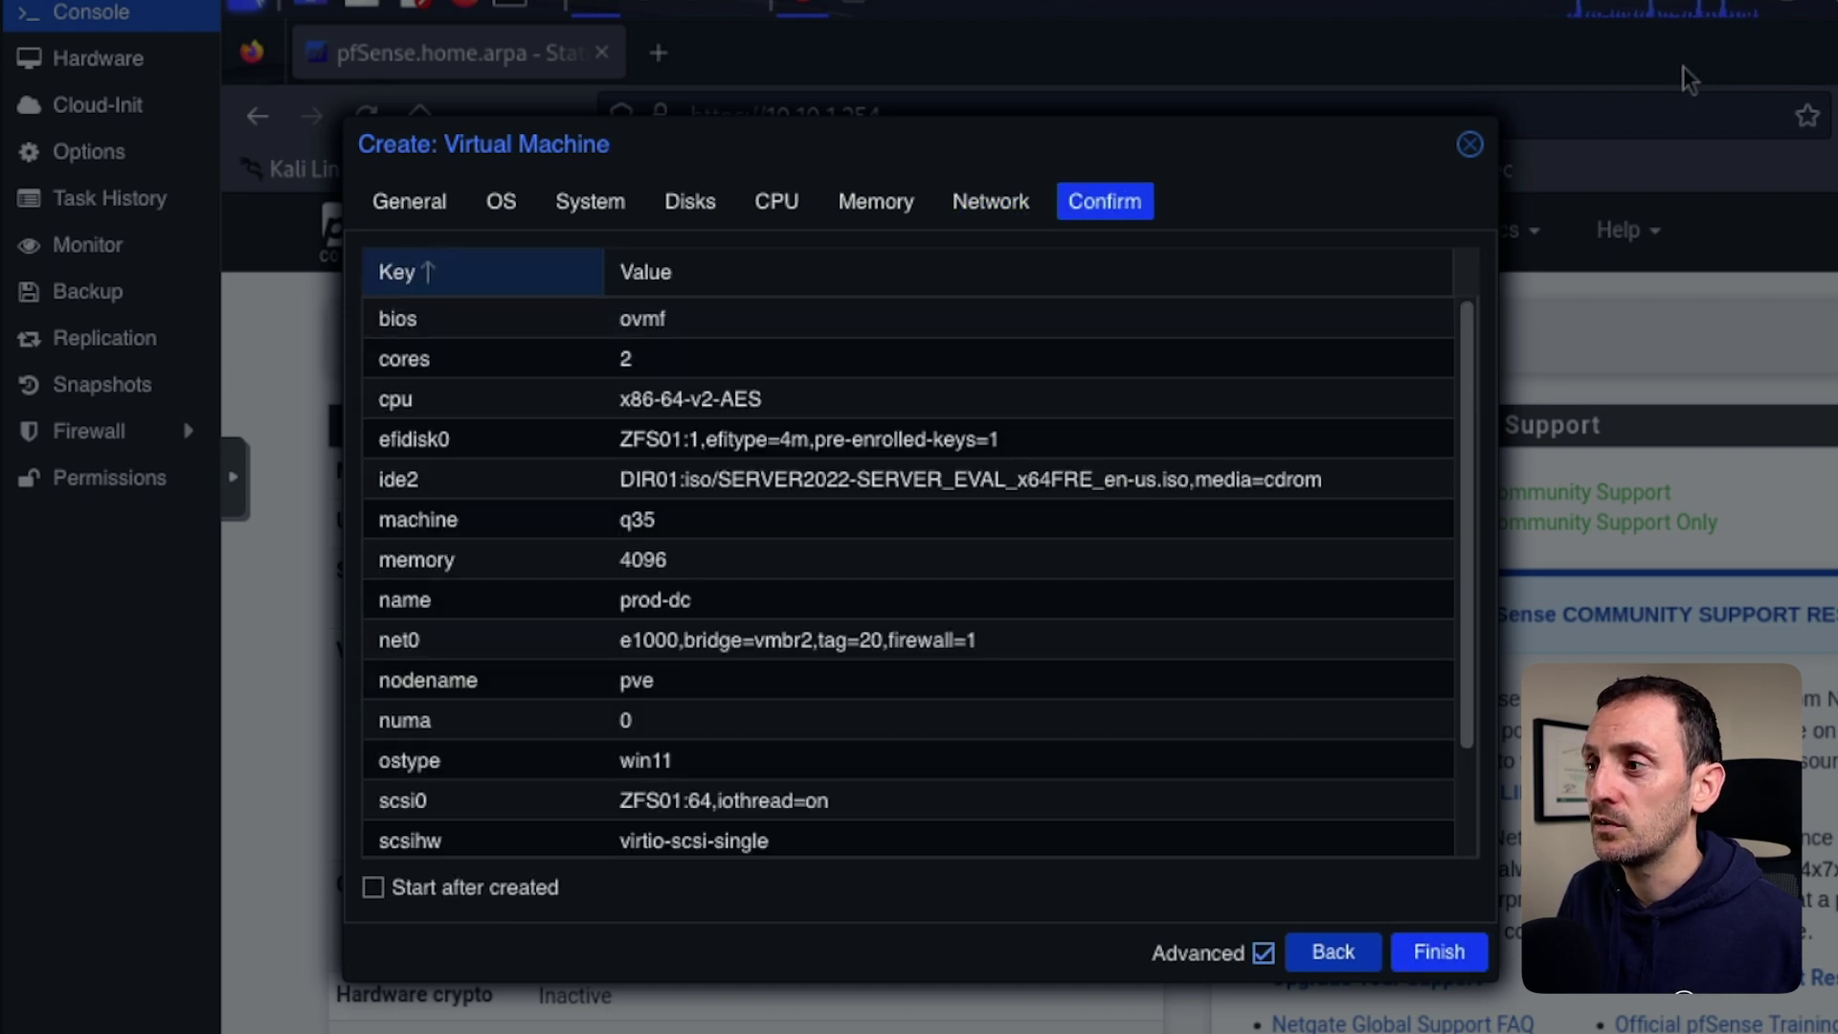
Finish creating VM 209 and select 209 (prod-dc) in the Server View tree.
{"action": "key", "text": "Return"}
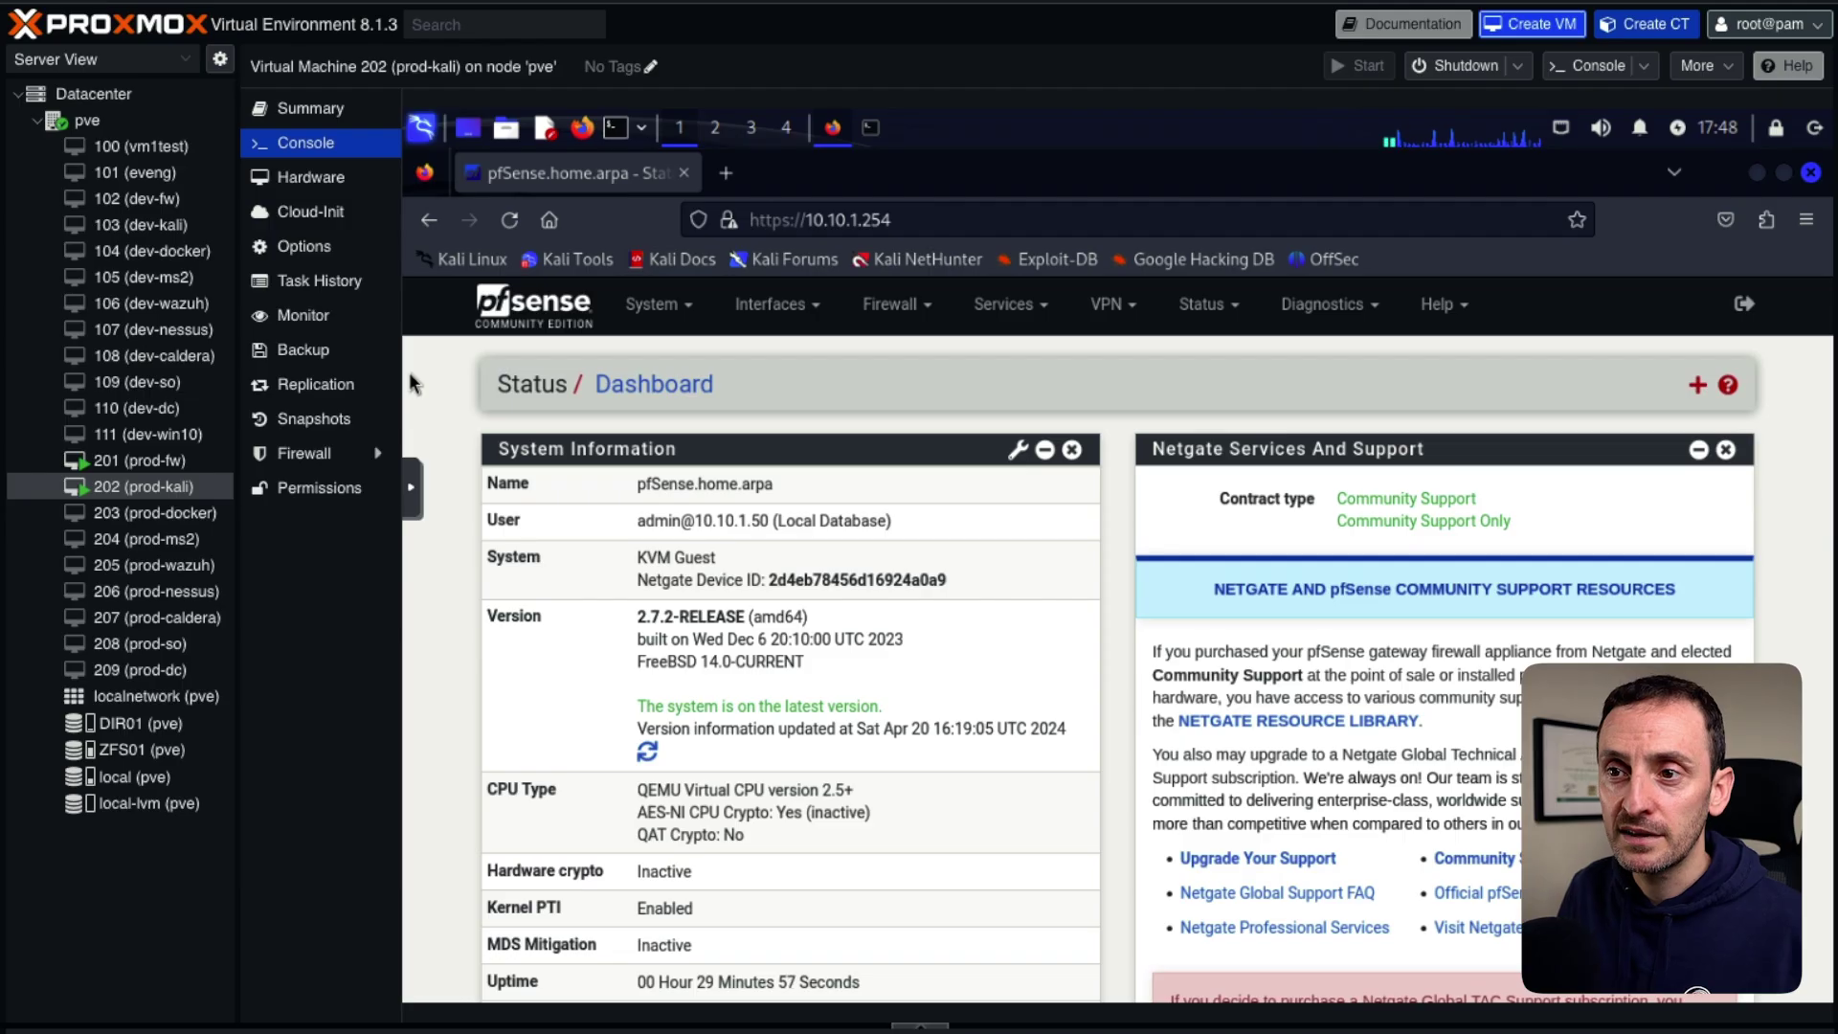
{"action": "left_click", "coordinate": [139, 670]}
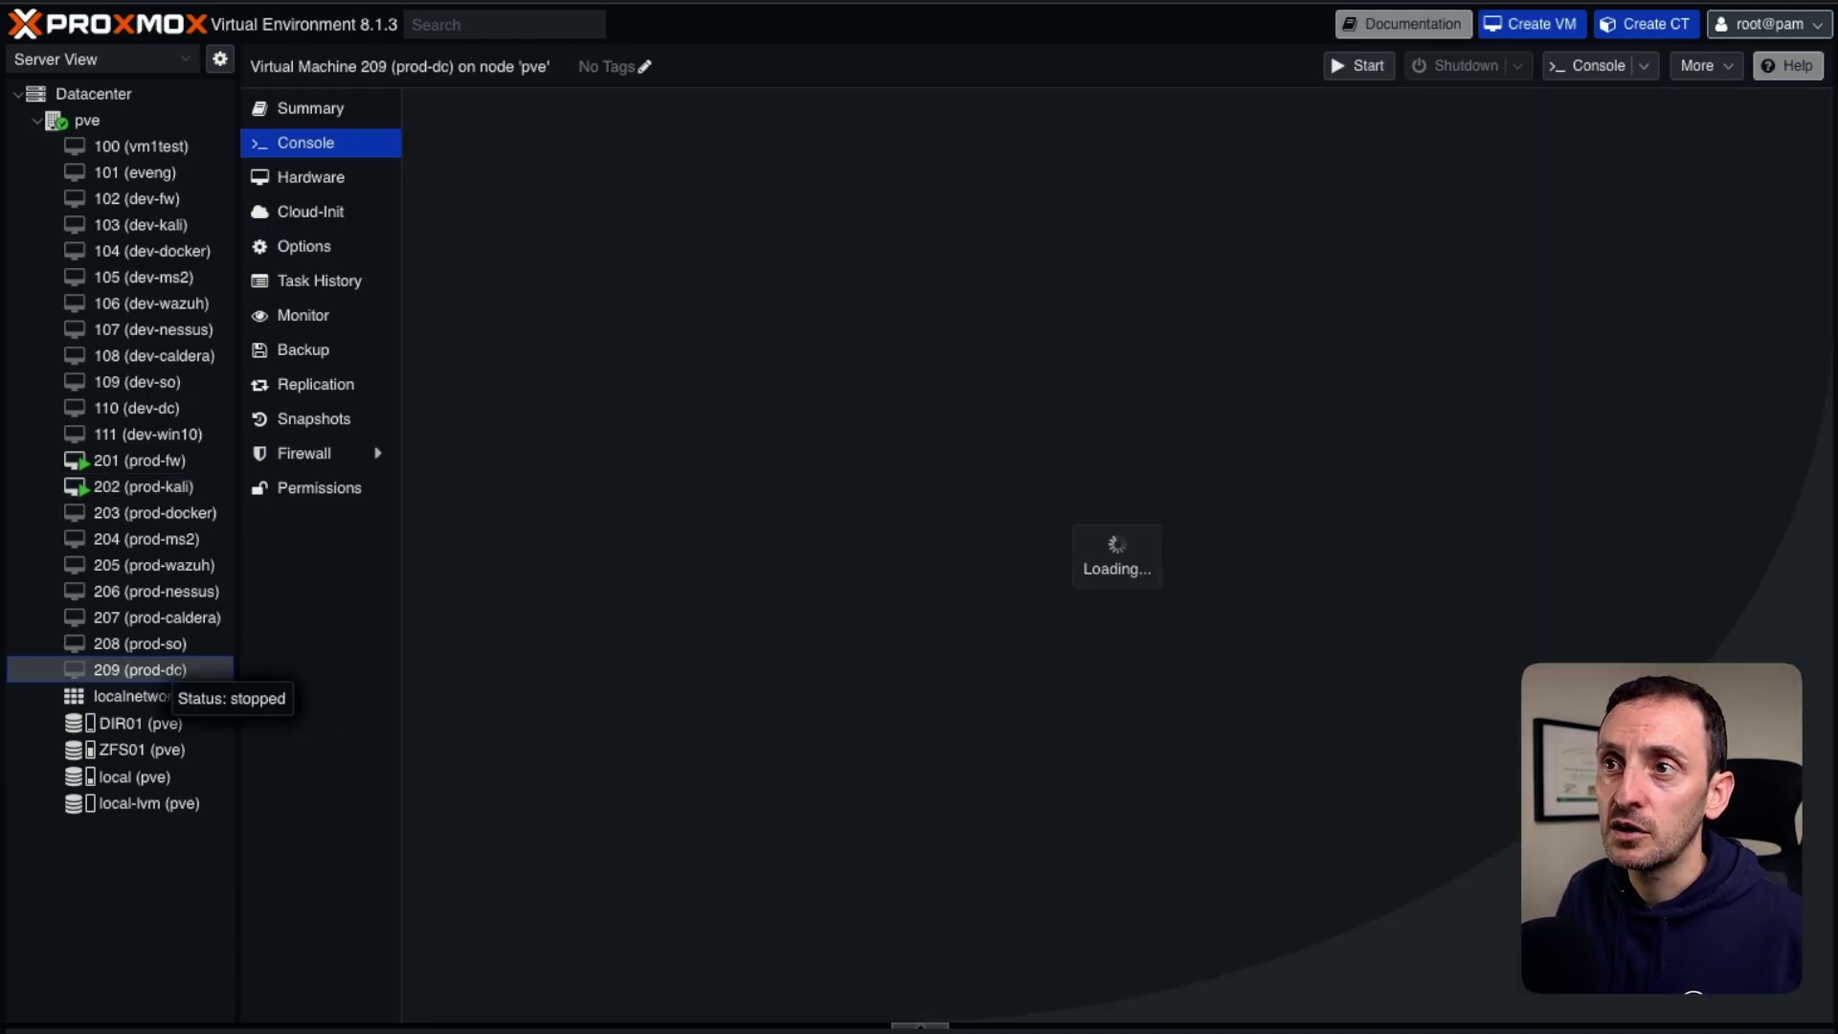
Add a CD/DVD drive with virtio-win-0.1.240.iso from DIR01, then go to the Console.
{"action": "left_click", "coordinate": [310, 177]}
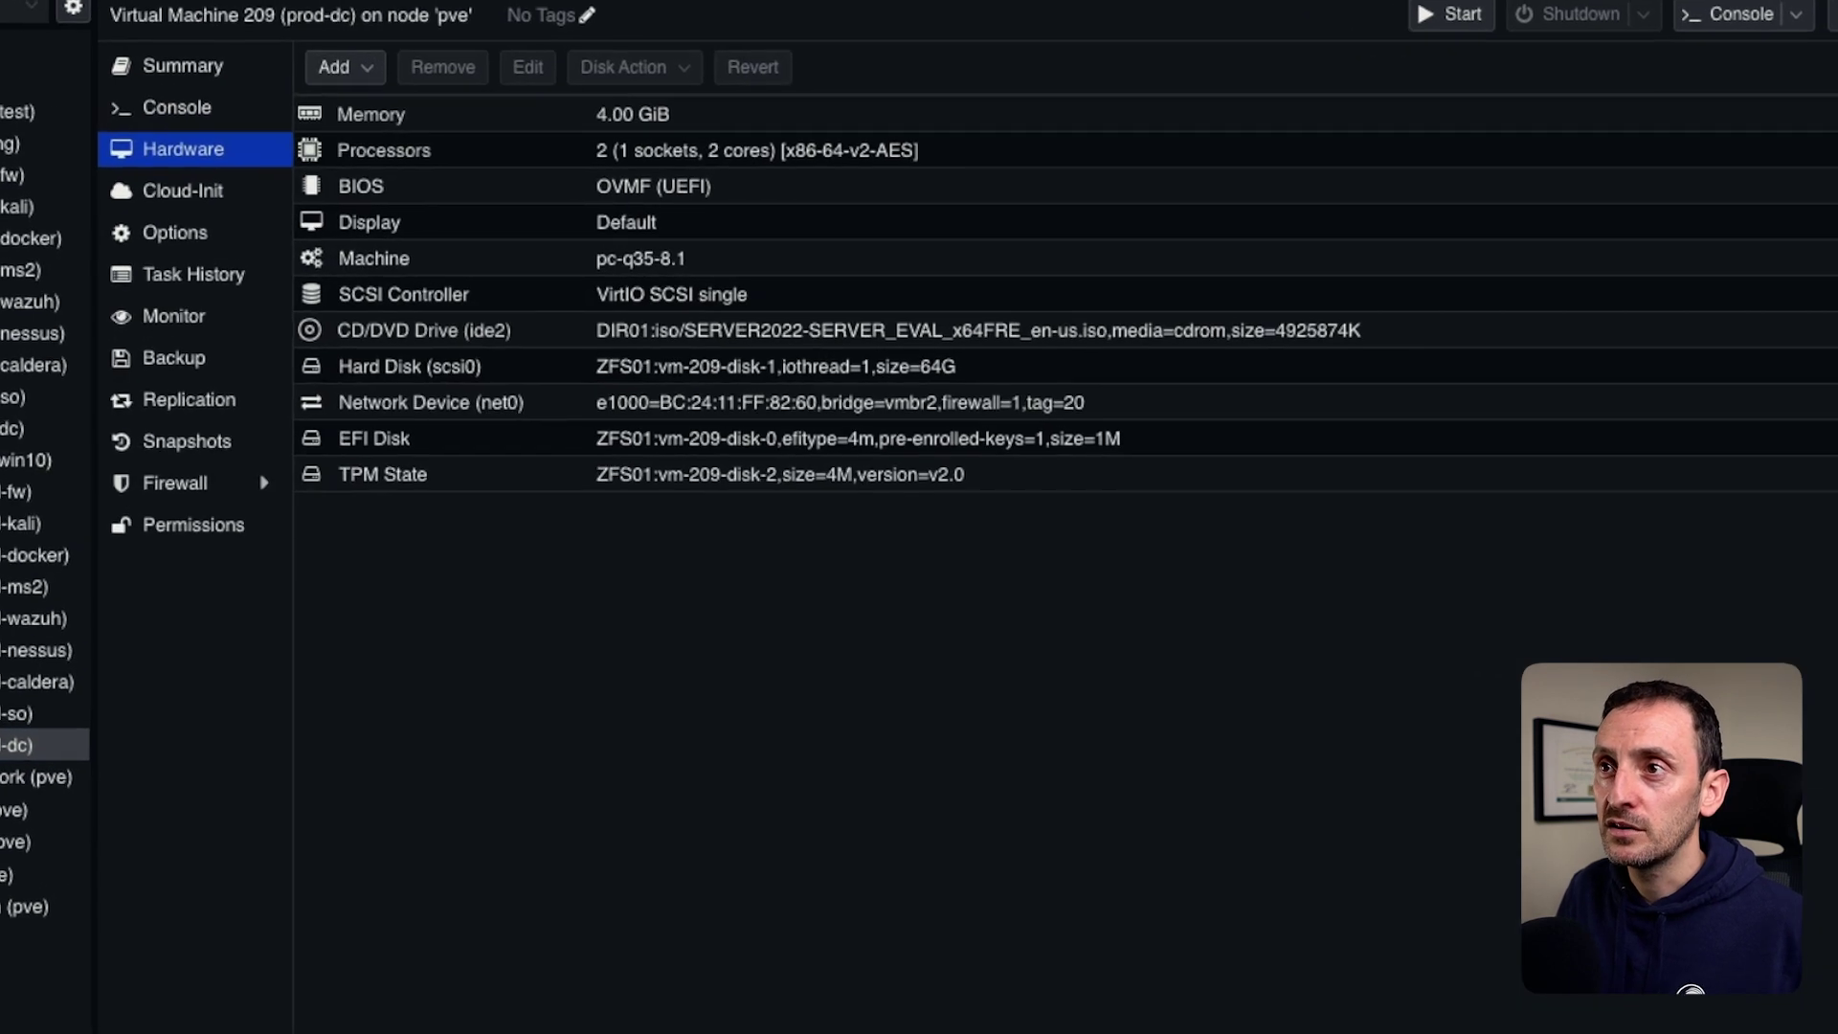
{"action": "left_click", "coordinate": [306, 53]}
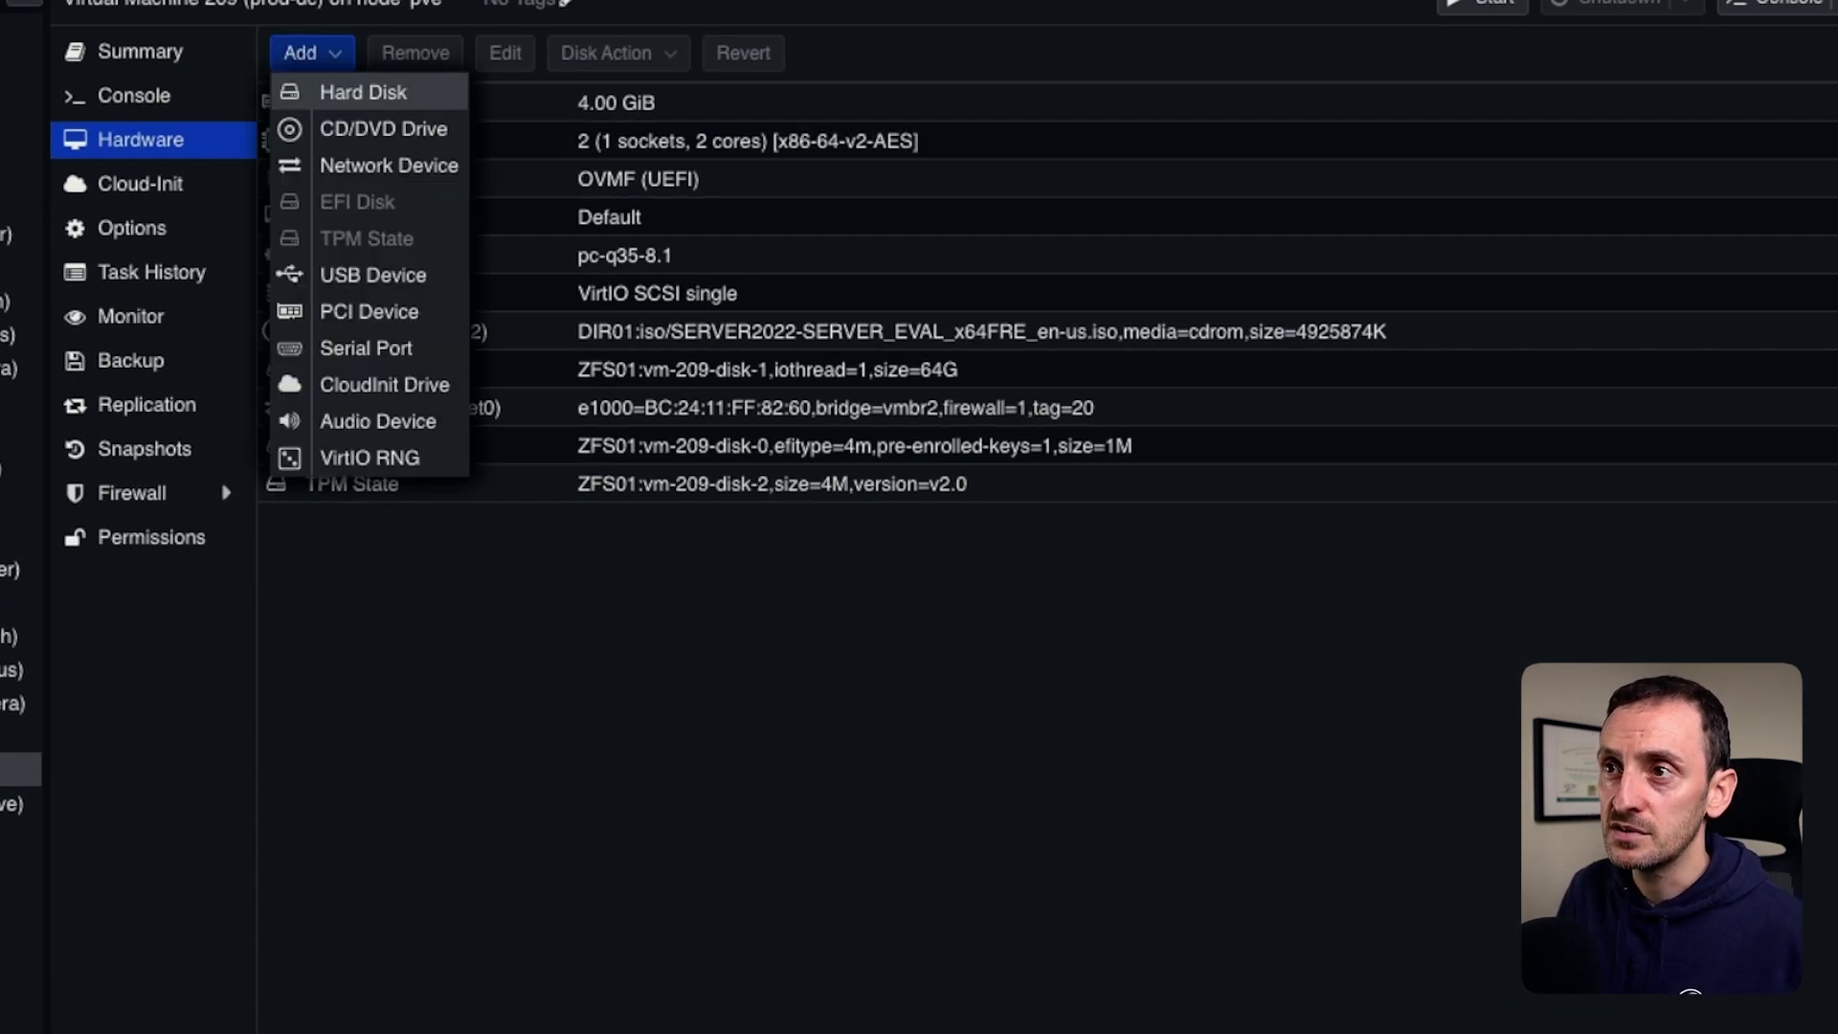
{"action": "left_click", "coordinate": [383, 128]}
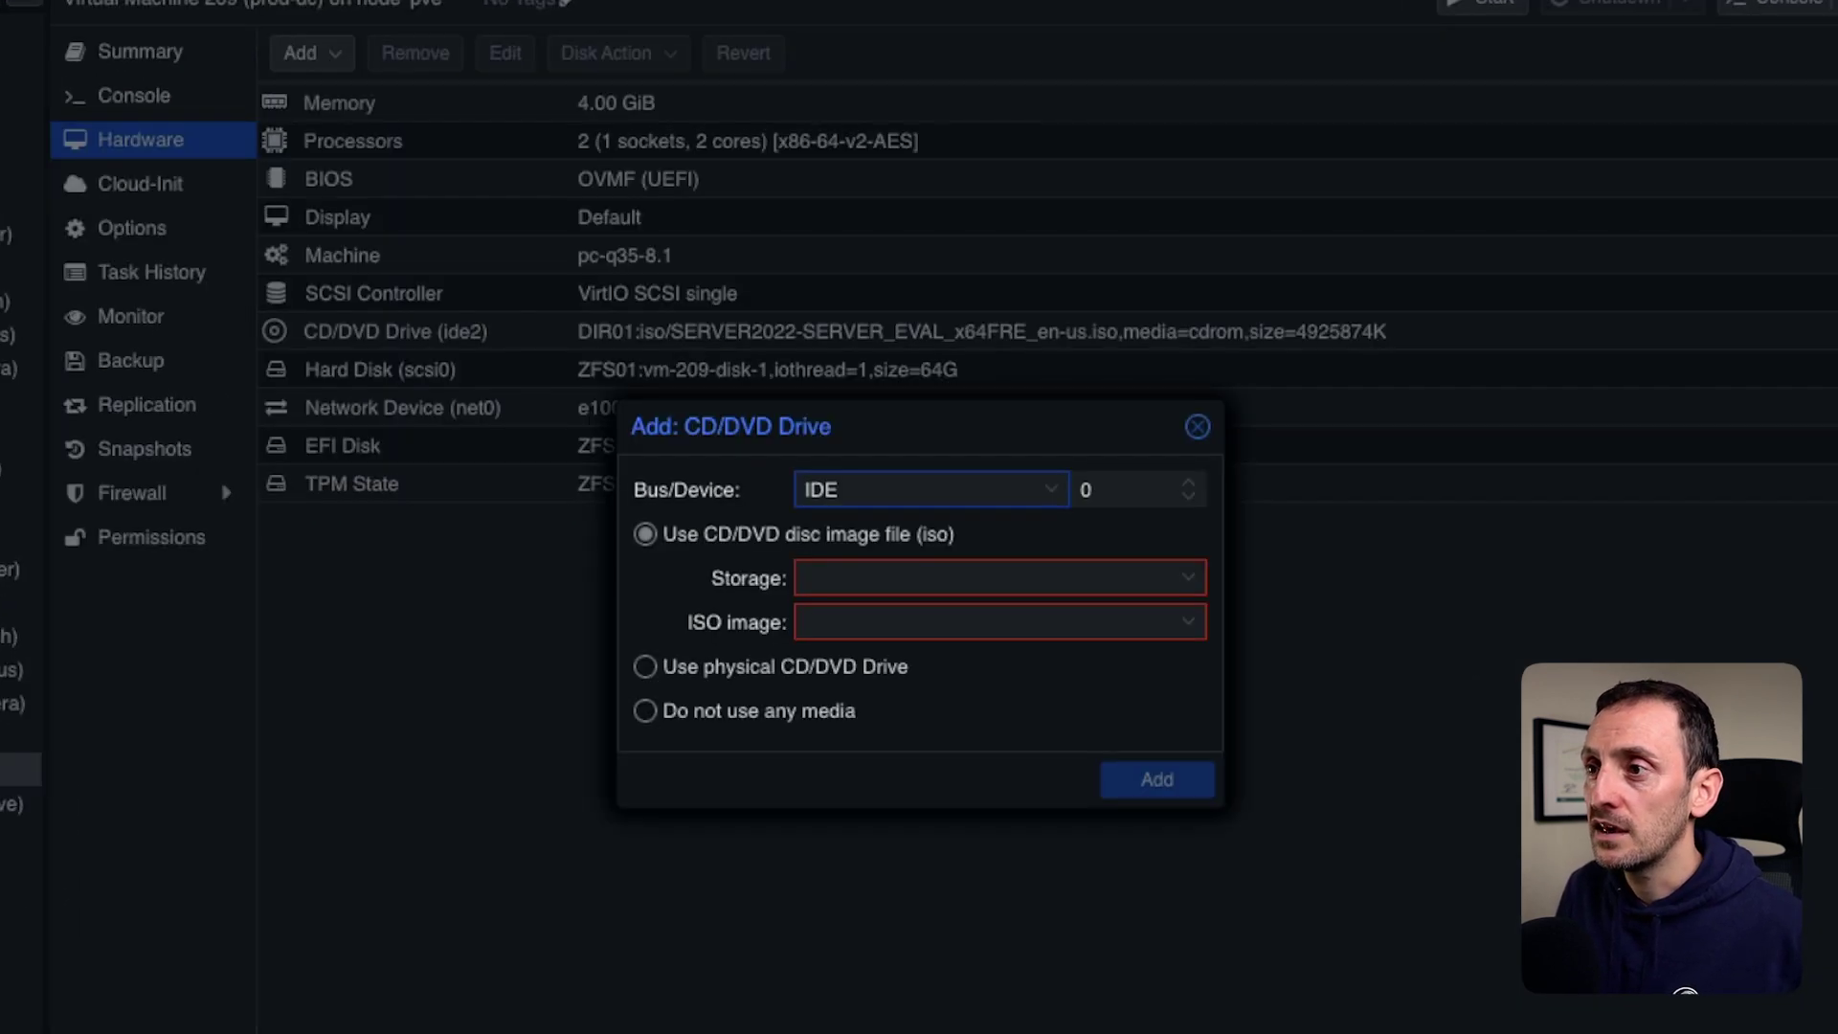
{"action": "left_click", "coordinate": [996, 578]}
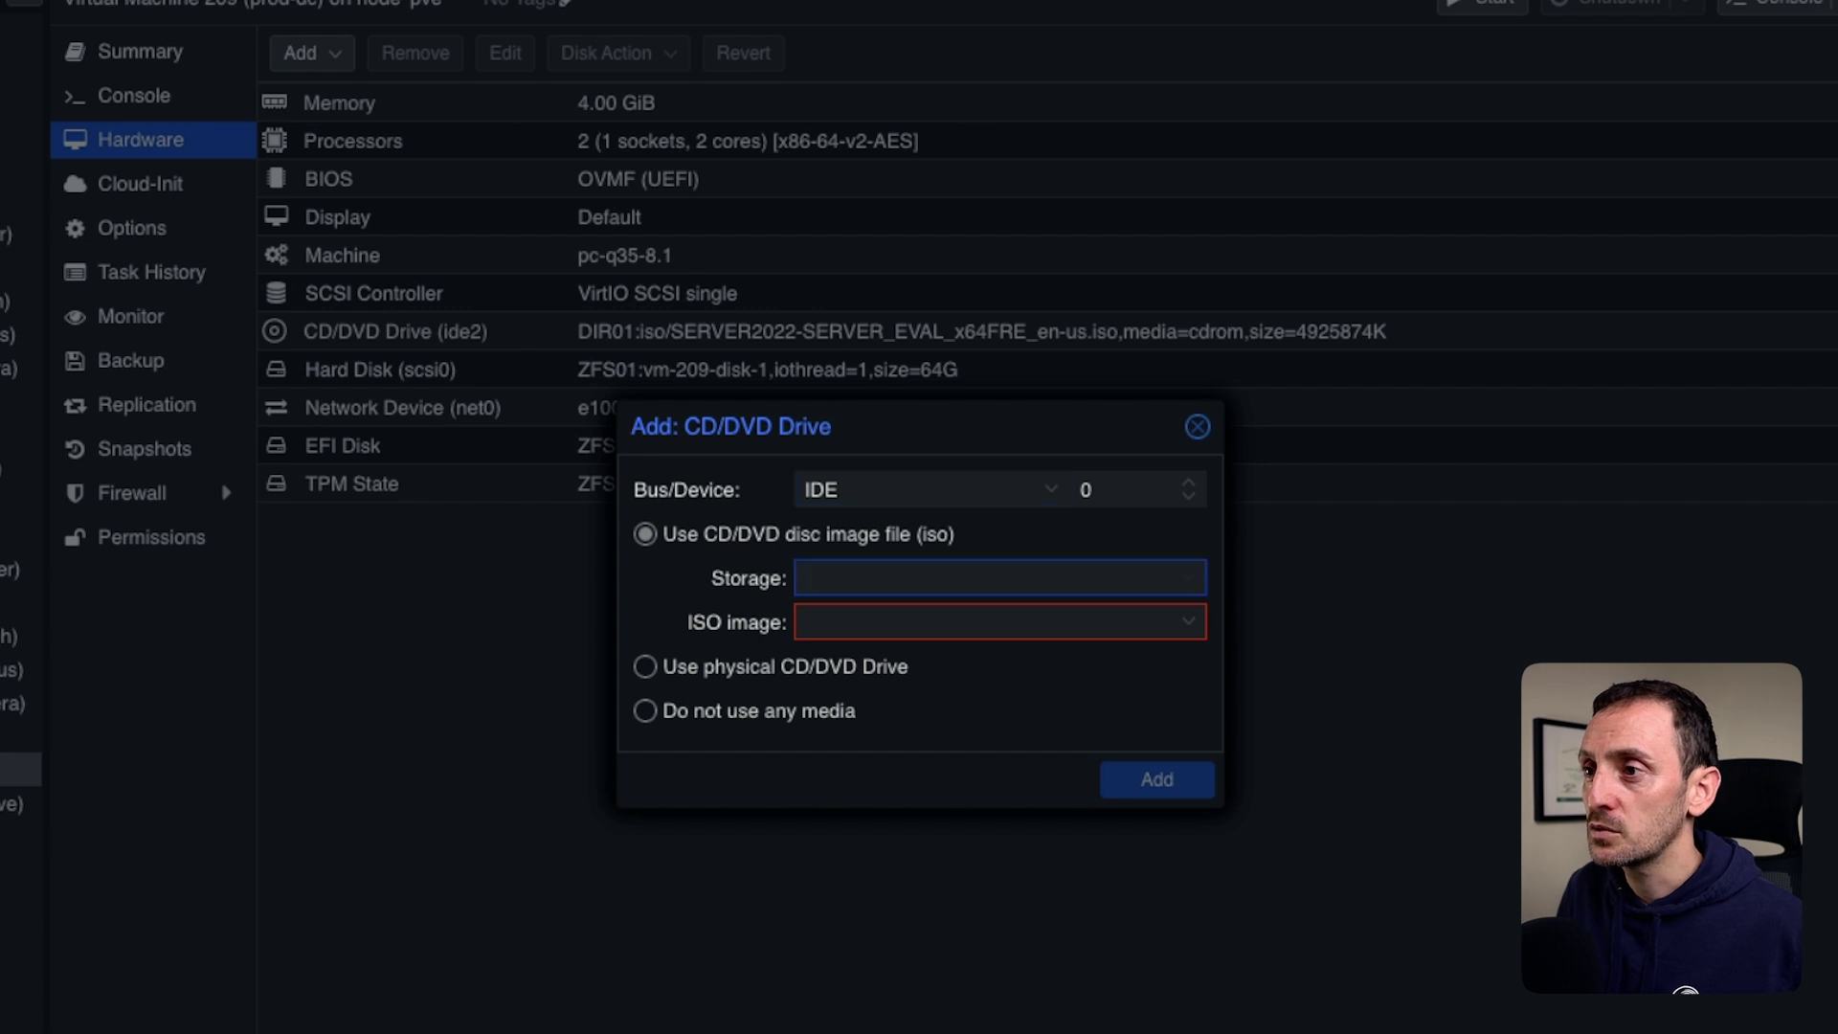
{"action": "left_click", "coordinate": [841, 657]}
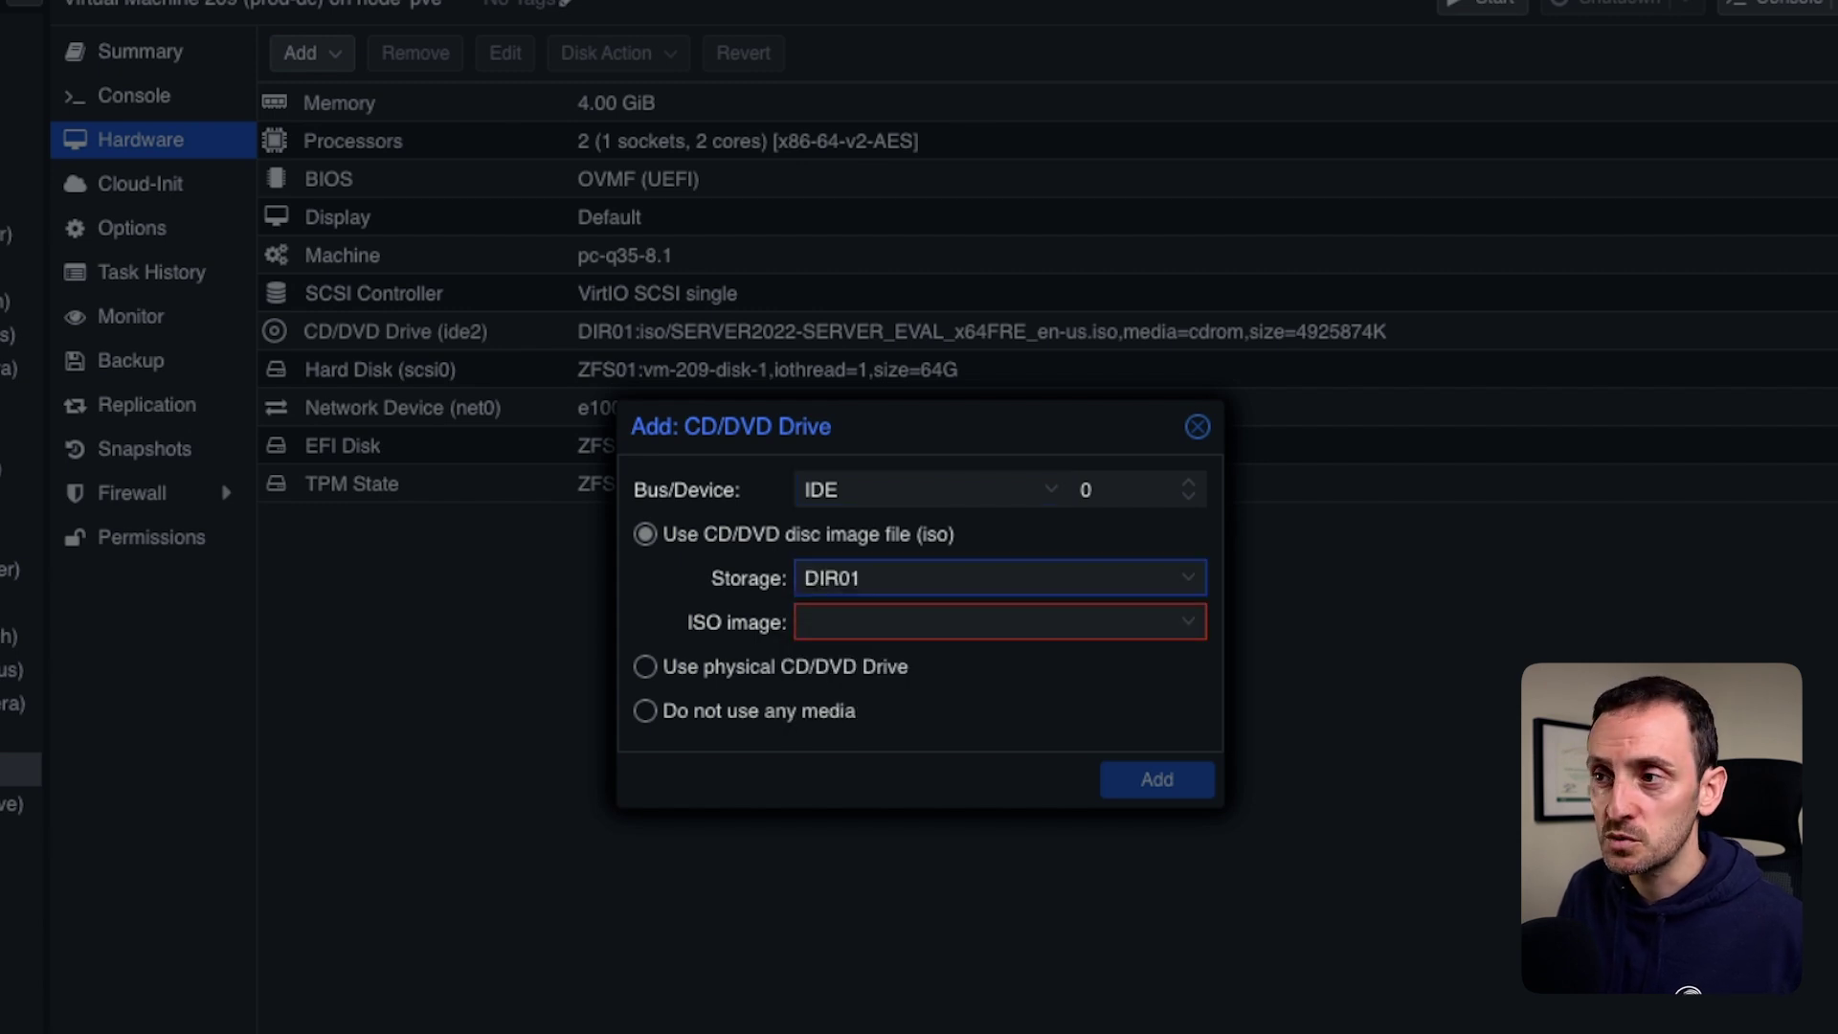
{"action": "left_click", "coordinate": [995, 621]}
{"action": "scroll", "coordinate": [1053, 886], "scroll_direction": "down", "scroll_amount": 1}
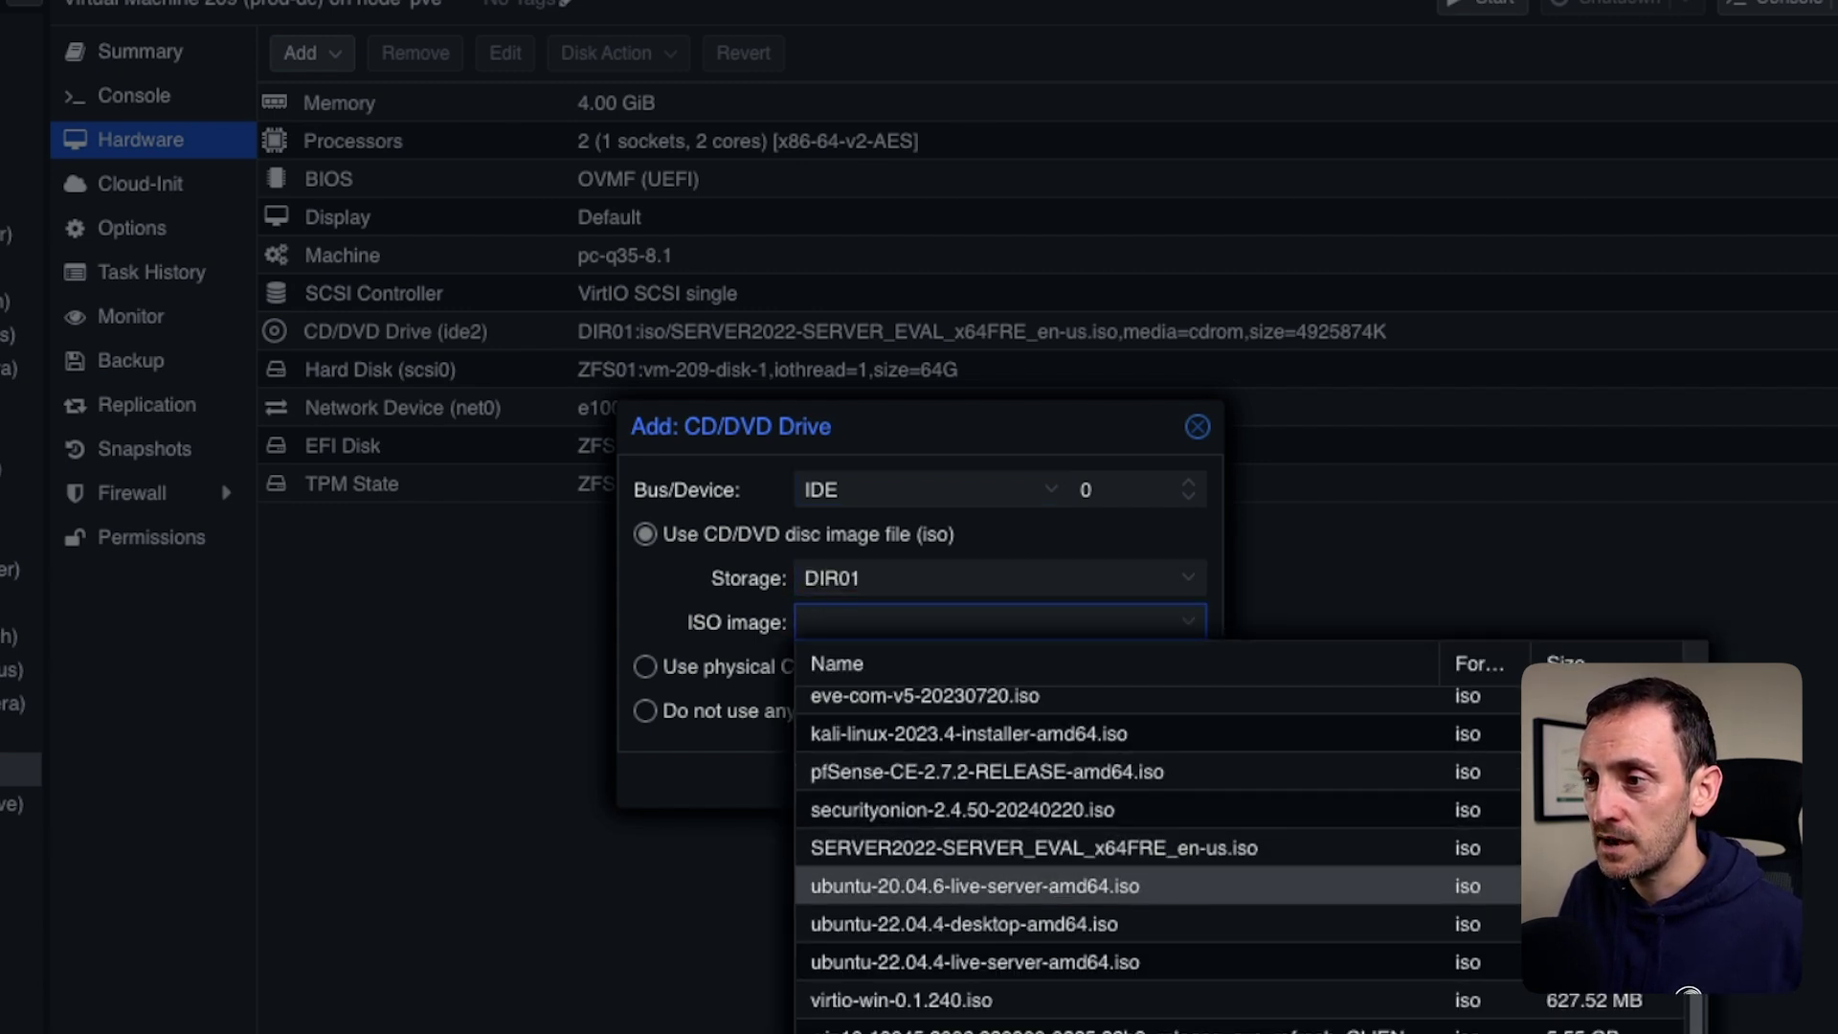
{"action": "left_click", "coordinate": [900, 1000]}
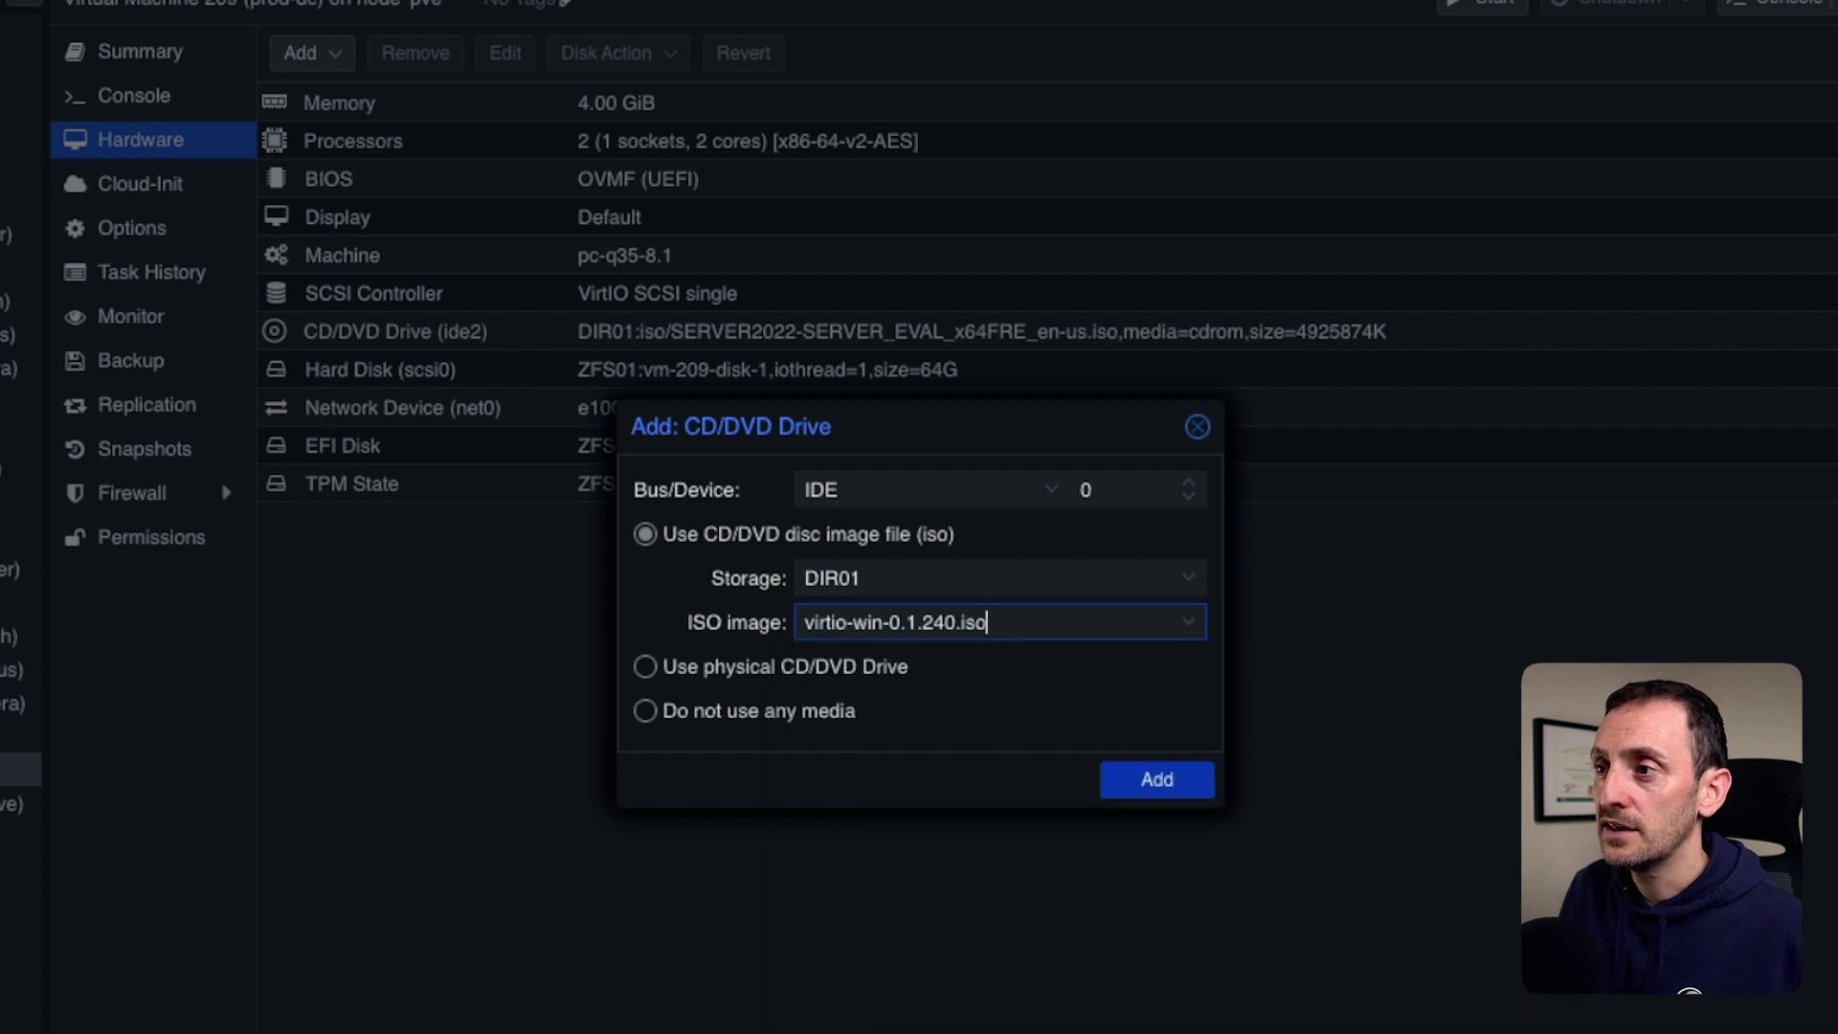
{"action": "left_click", "coordinate": [1156, 780]}
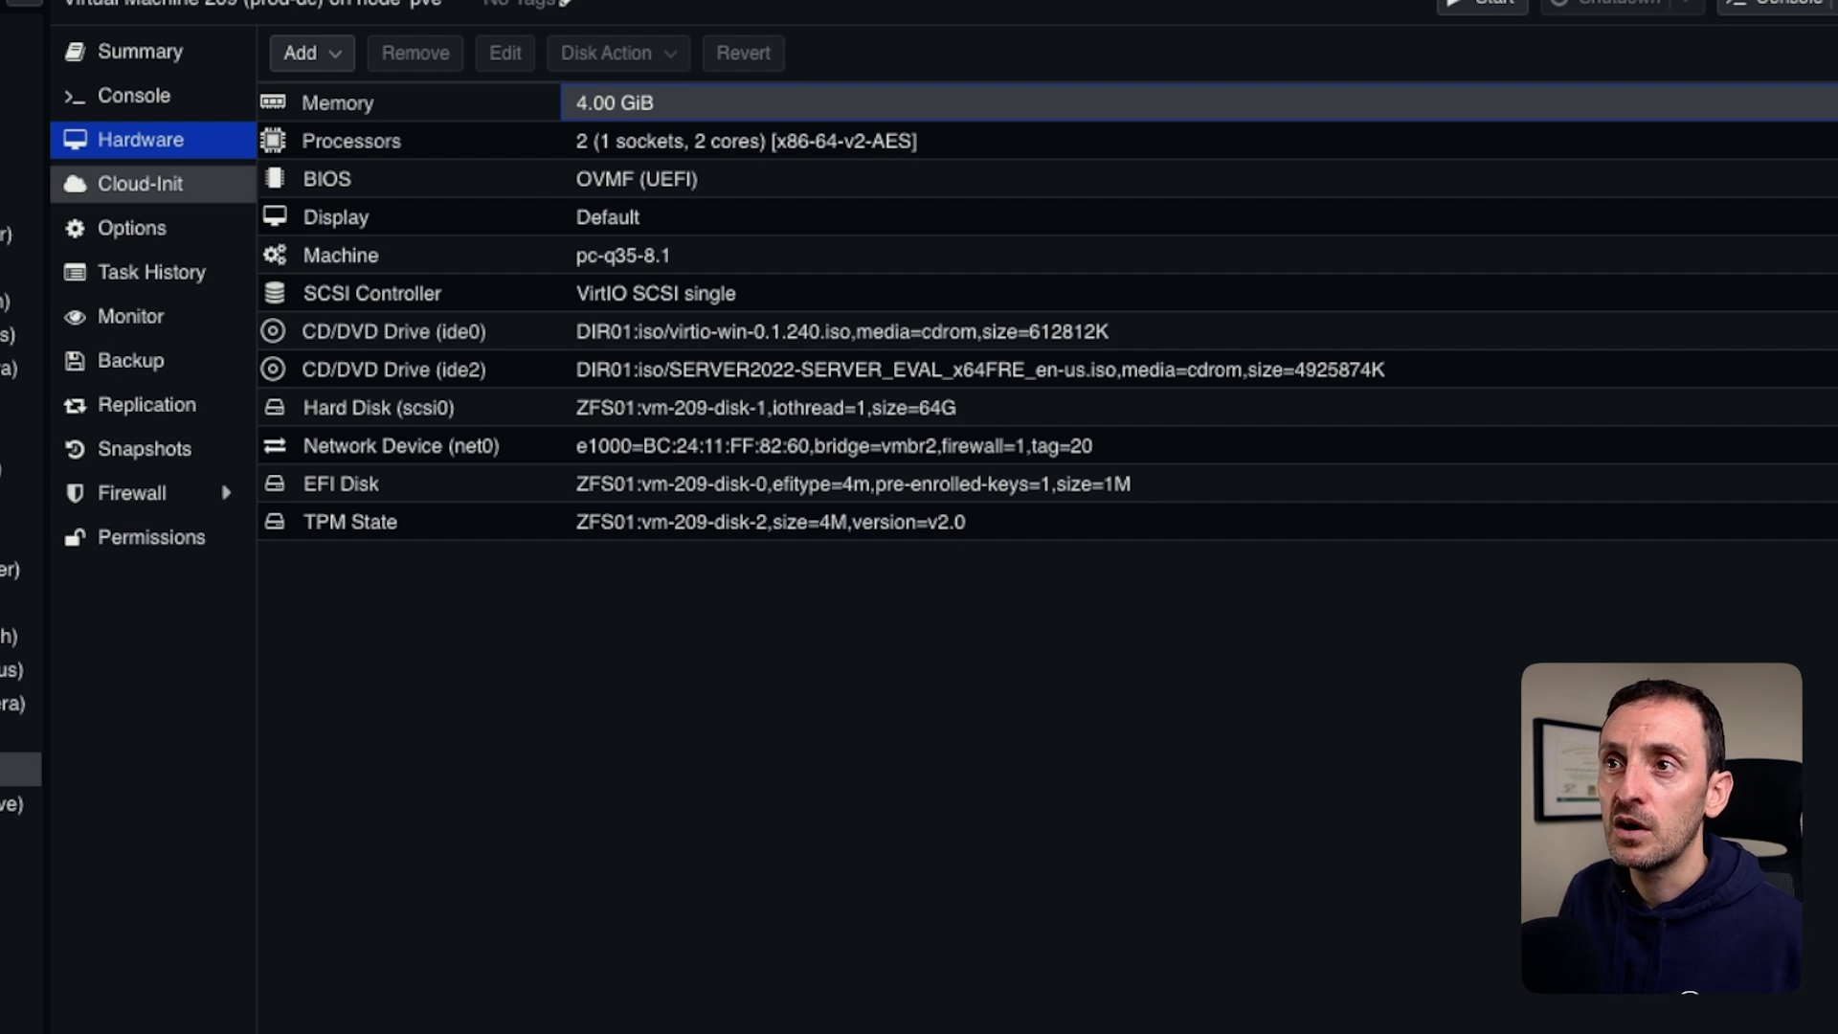
{"action": "left_click", "coordinate": [134, 96]}
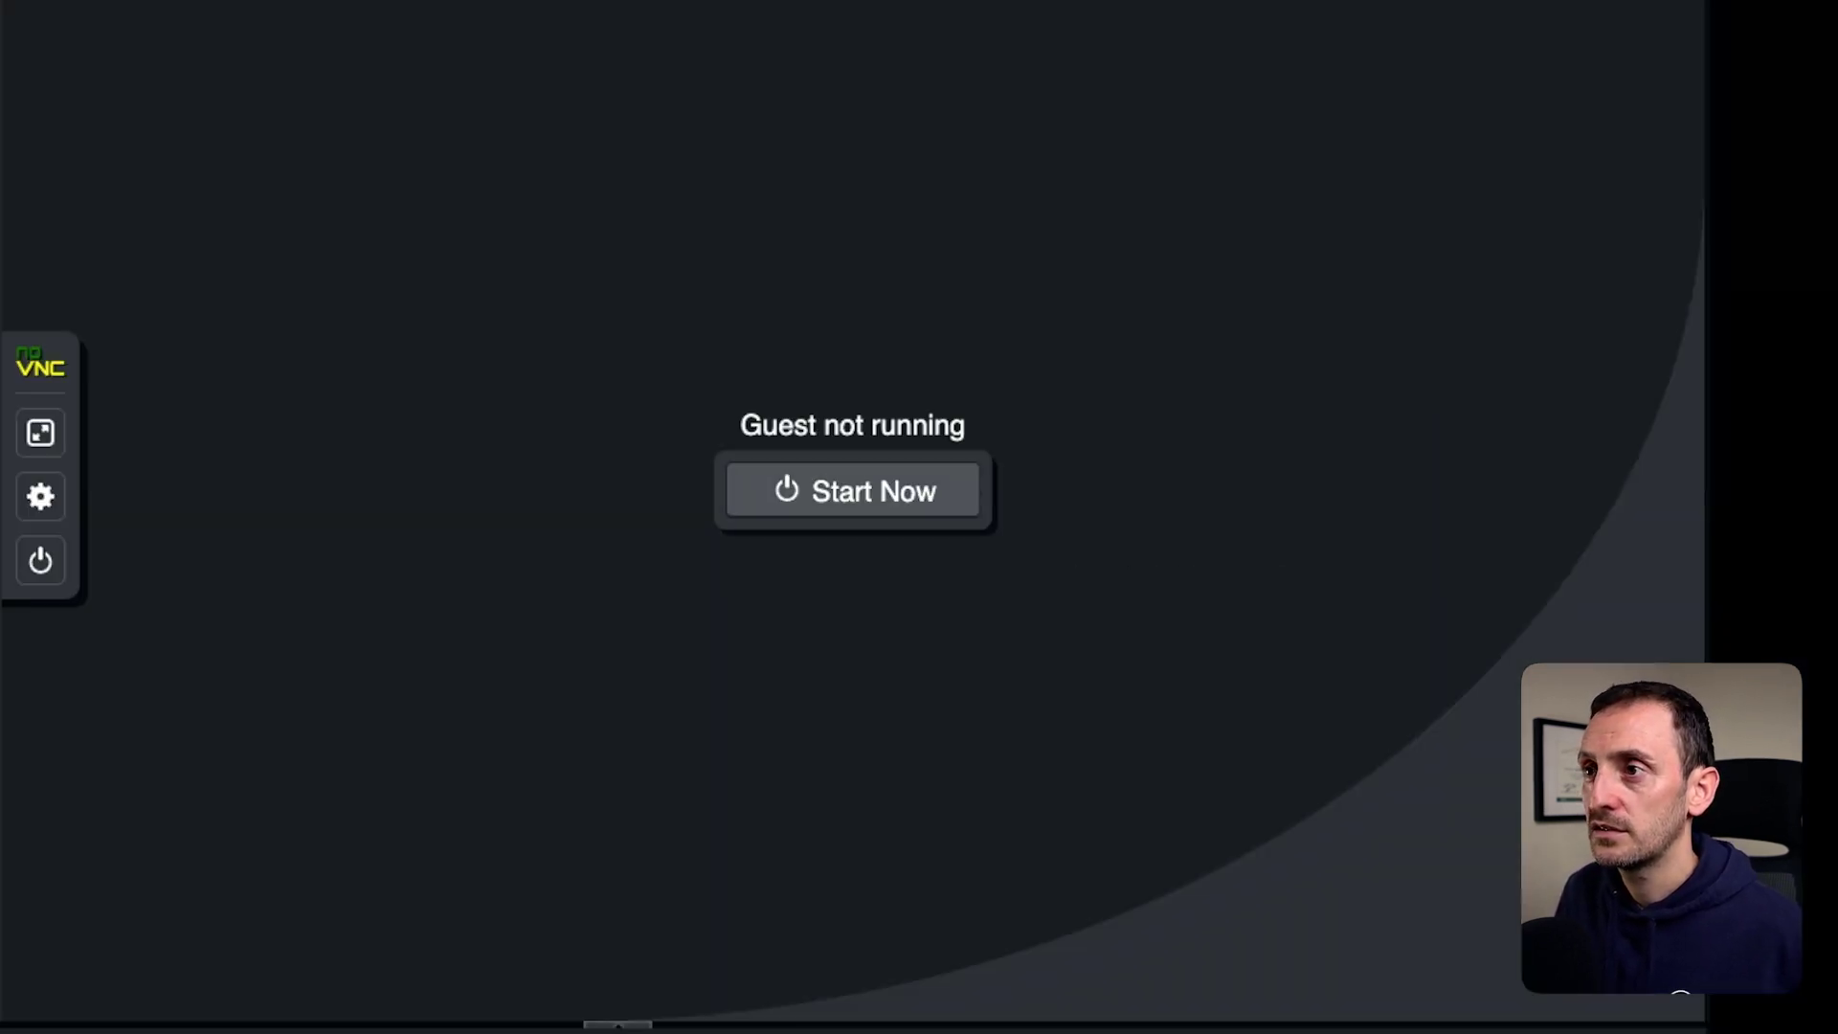
Power on the VM, boot from the install disc, and start Windows Server installation.
{"action": "left_click", "coordinate": [1173, 651]}
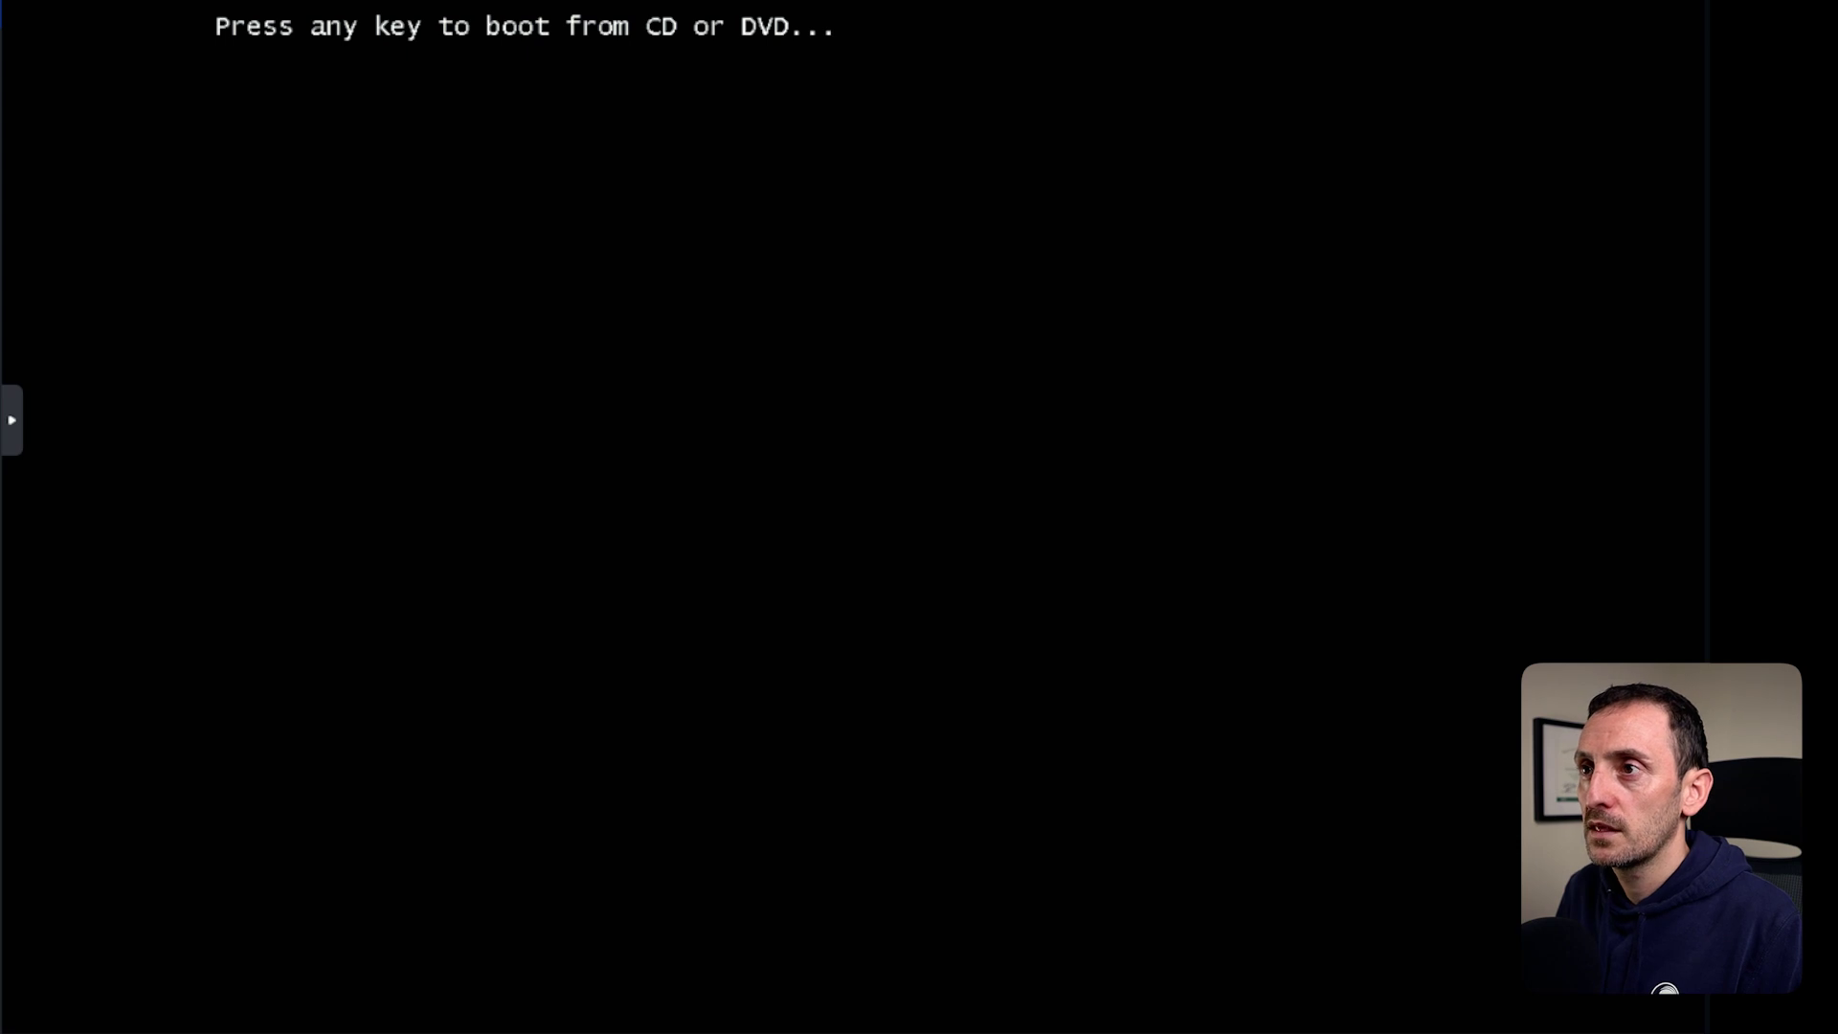
{"action": "key", "text": "Return"}
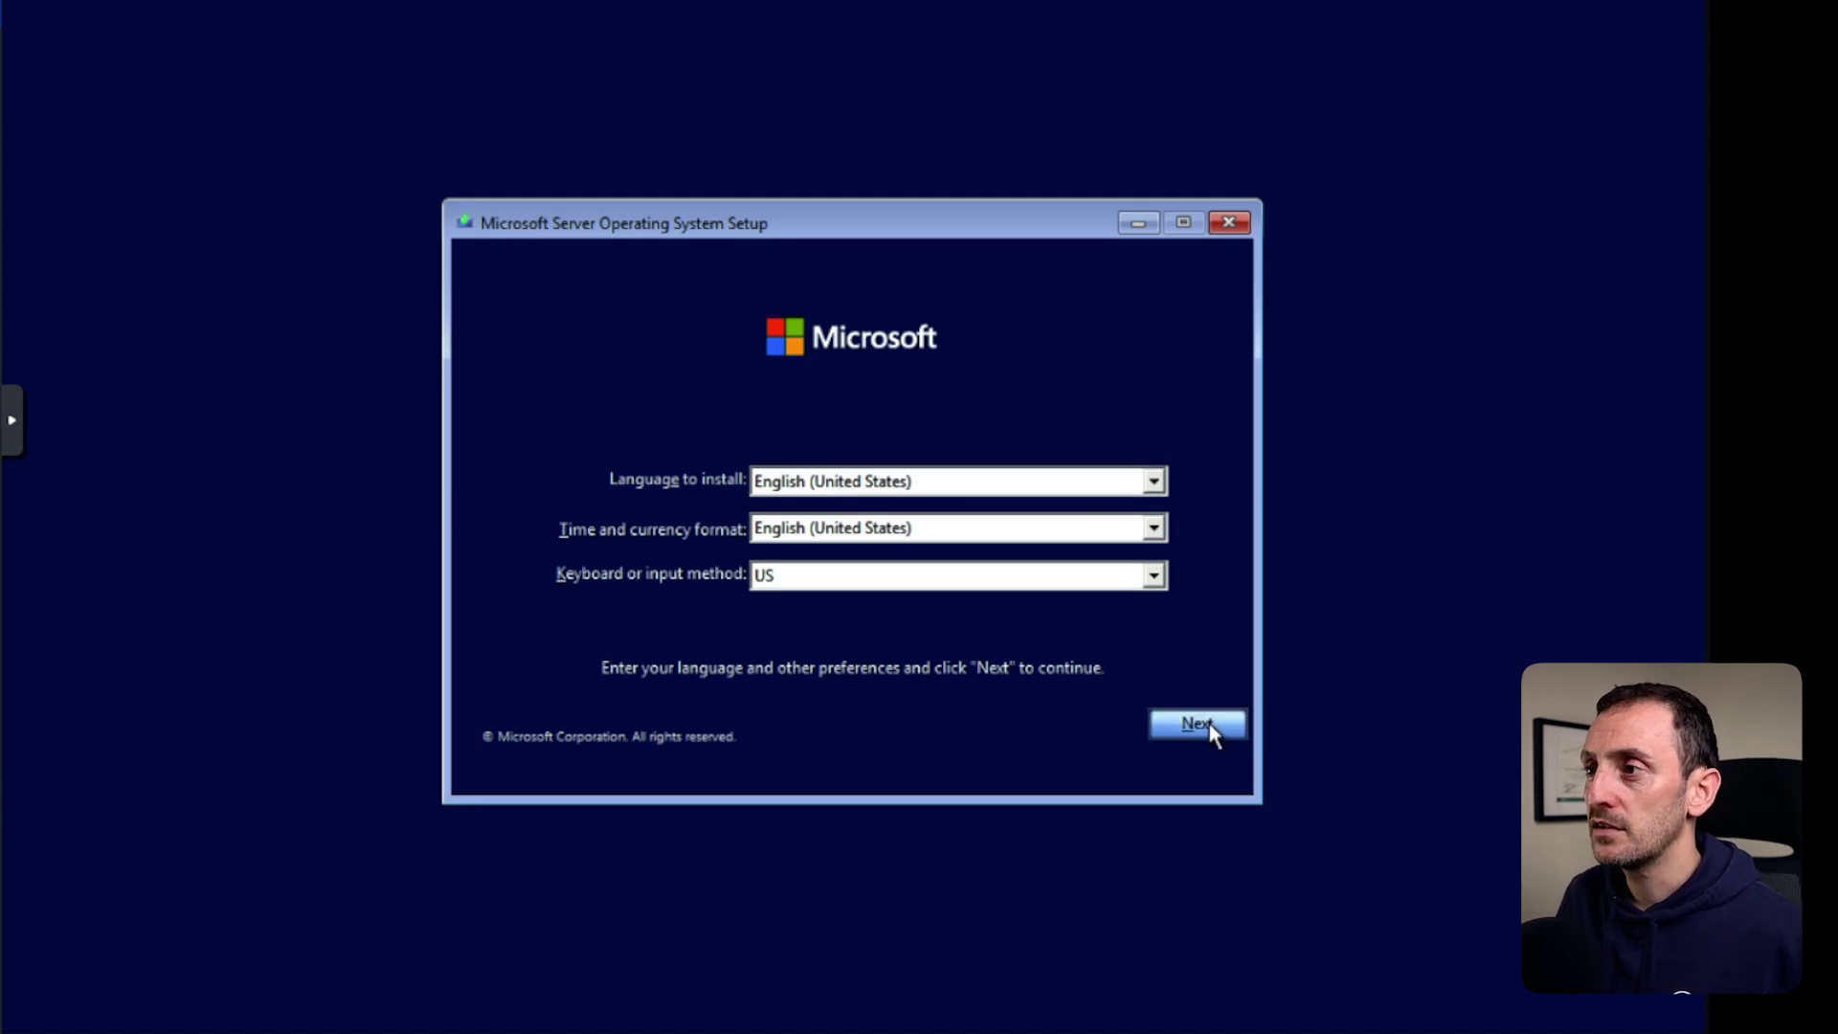
{"action": "left_click", "coordinate": [1209, 724]}
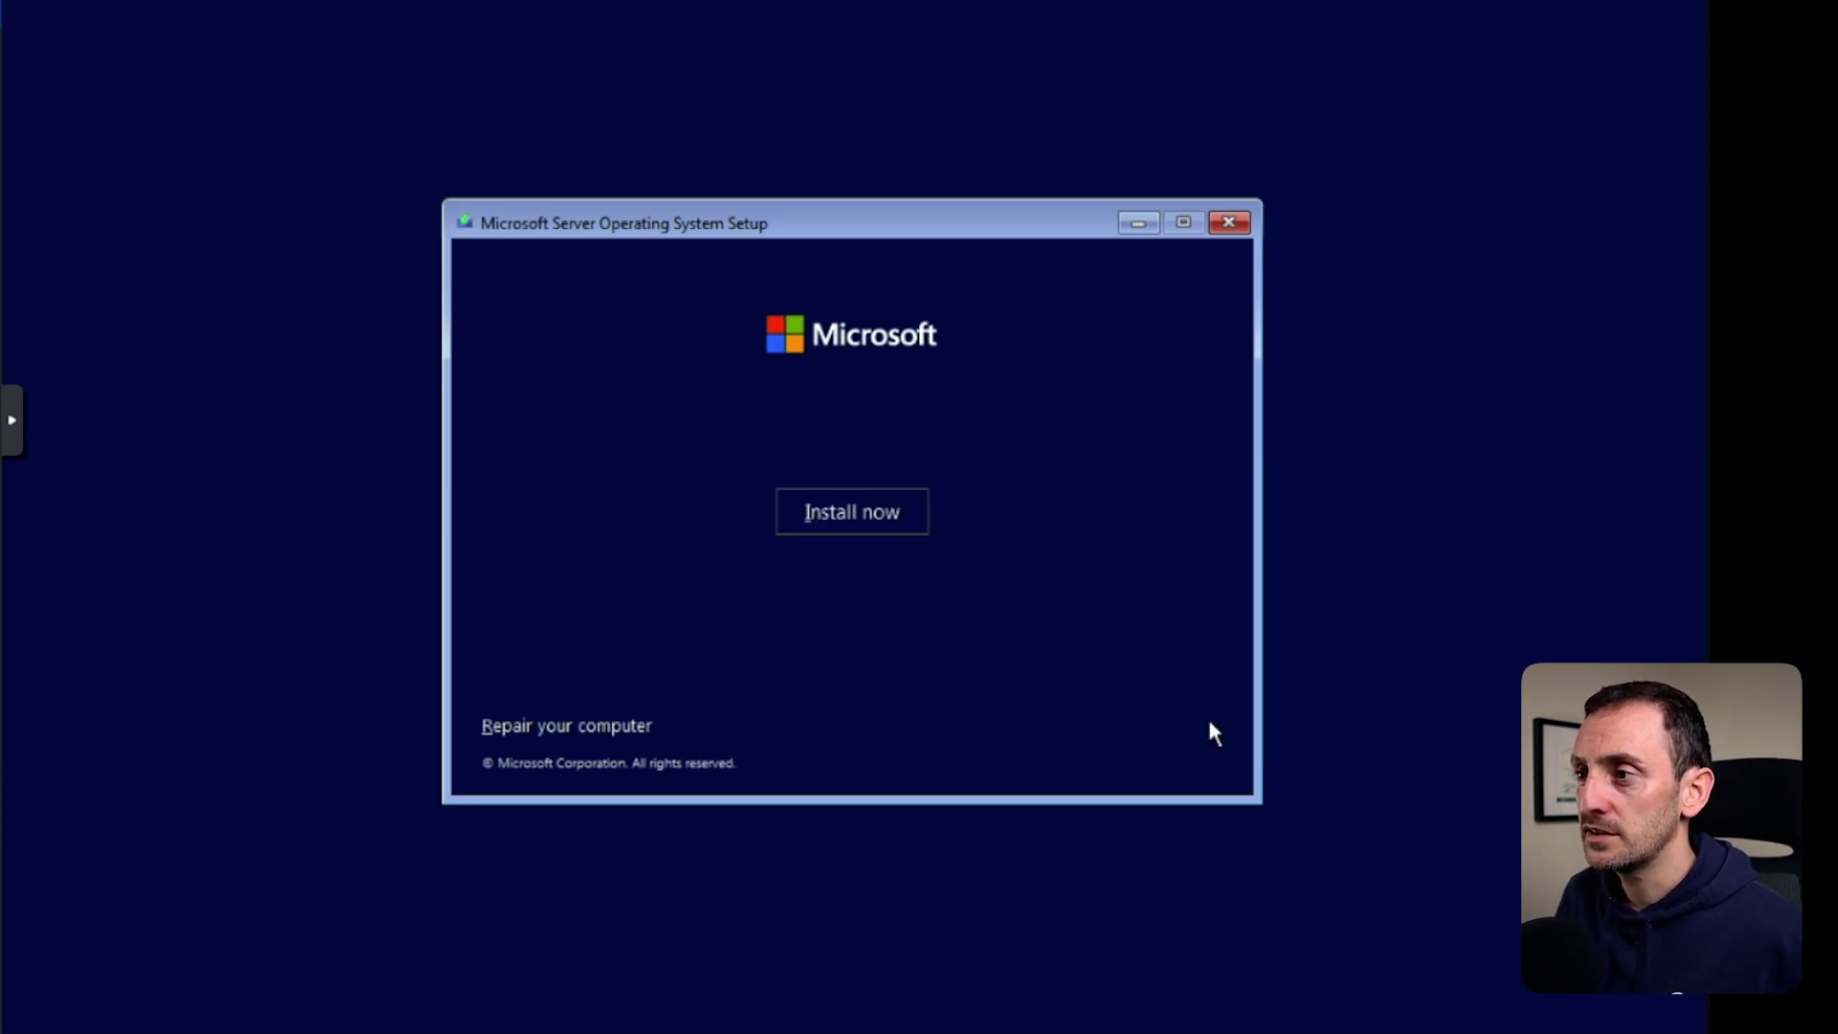
{"action": "left_click", "coordinate": [846, 511]}
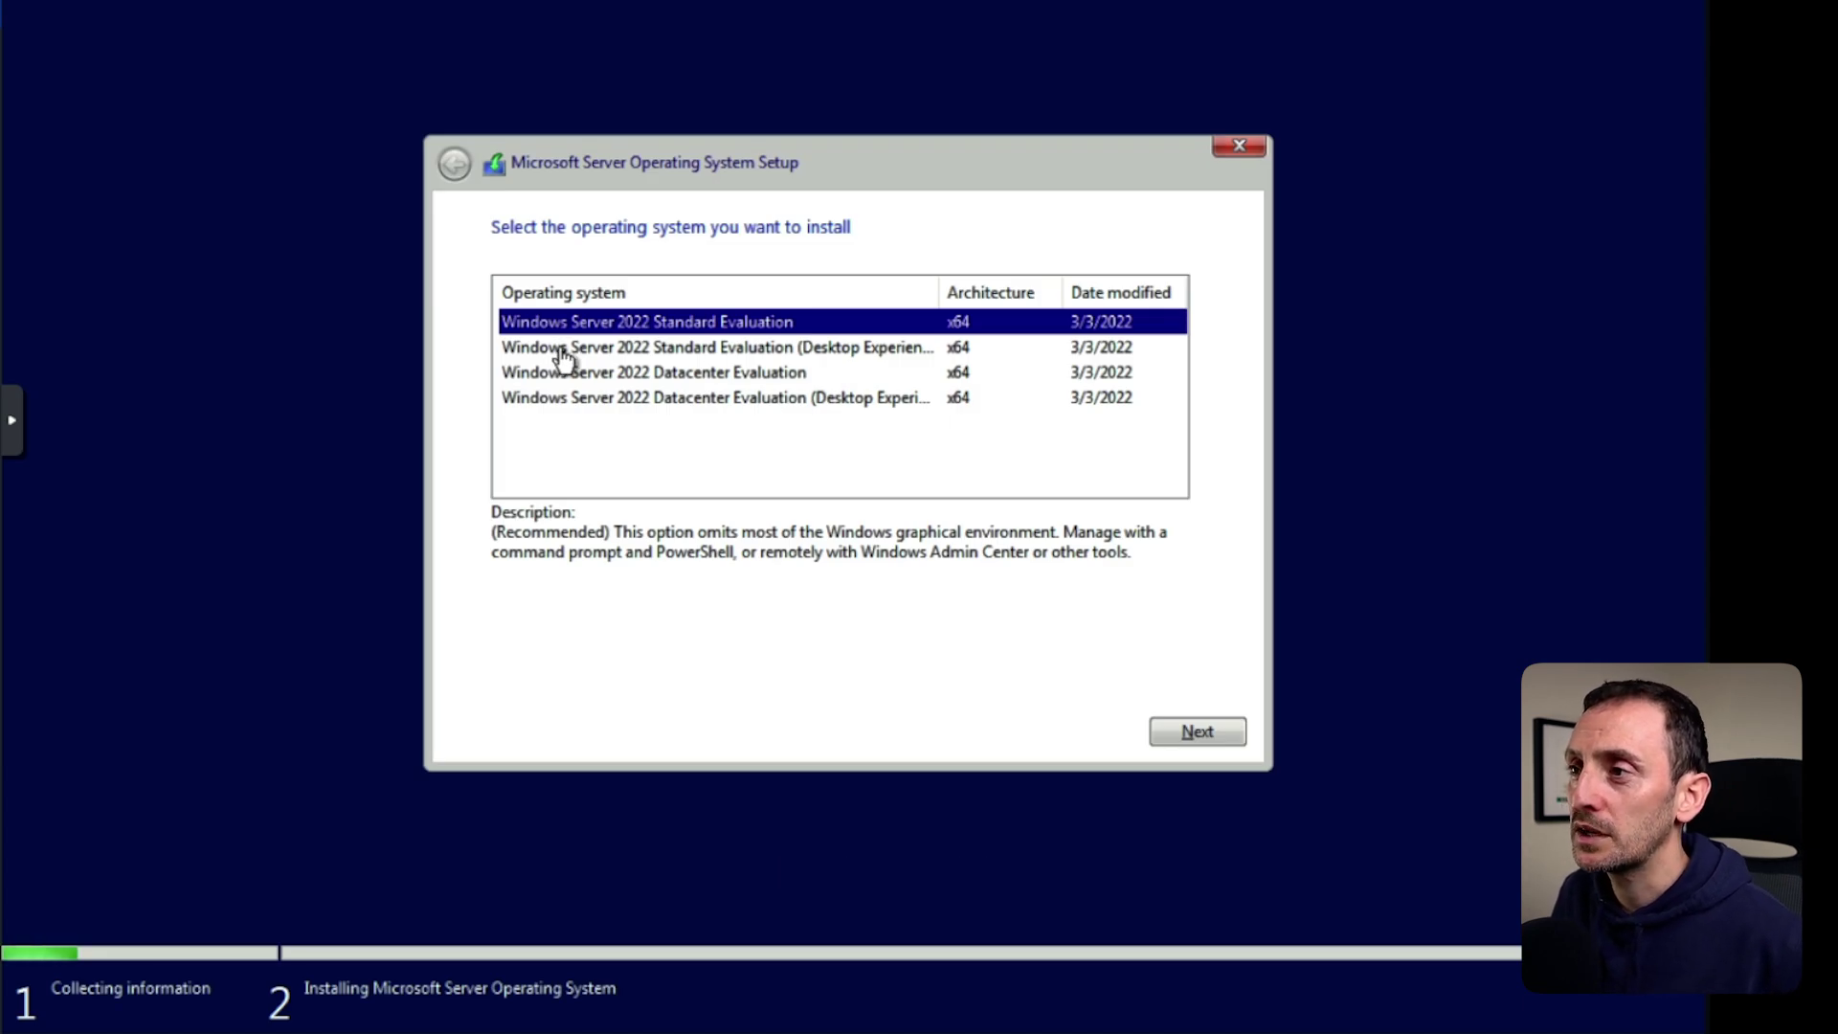
Choose Standard Evaluation (Desktop Experience), accept the license, pick Custom install, and load a driver.
{"action": "left_click", "coordinate": [737, 349]}
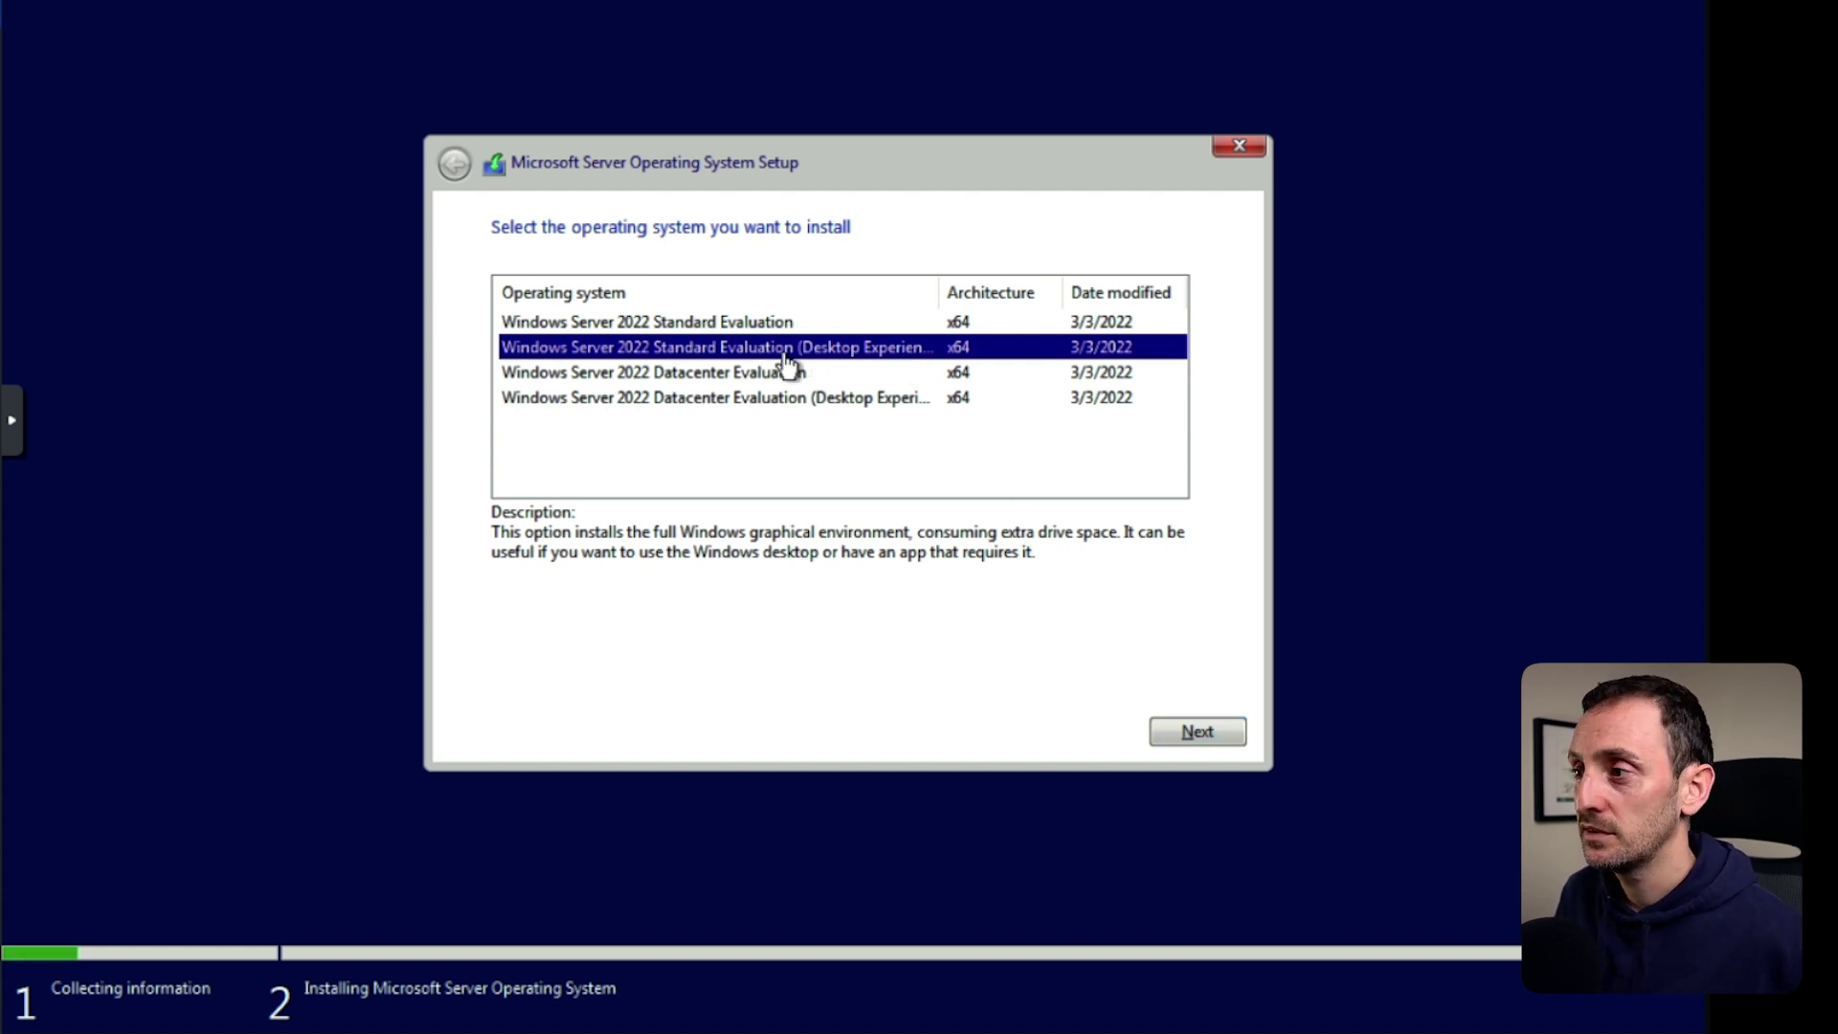
{"action": "left_click", "coordinate": [1197, 733]}
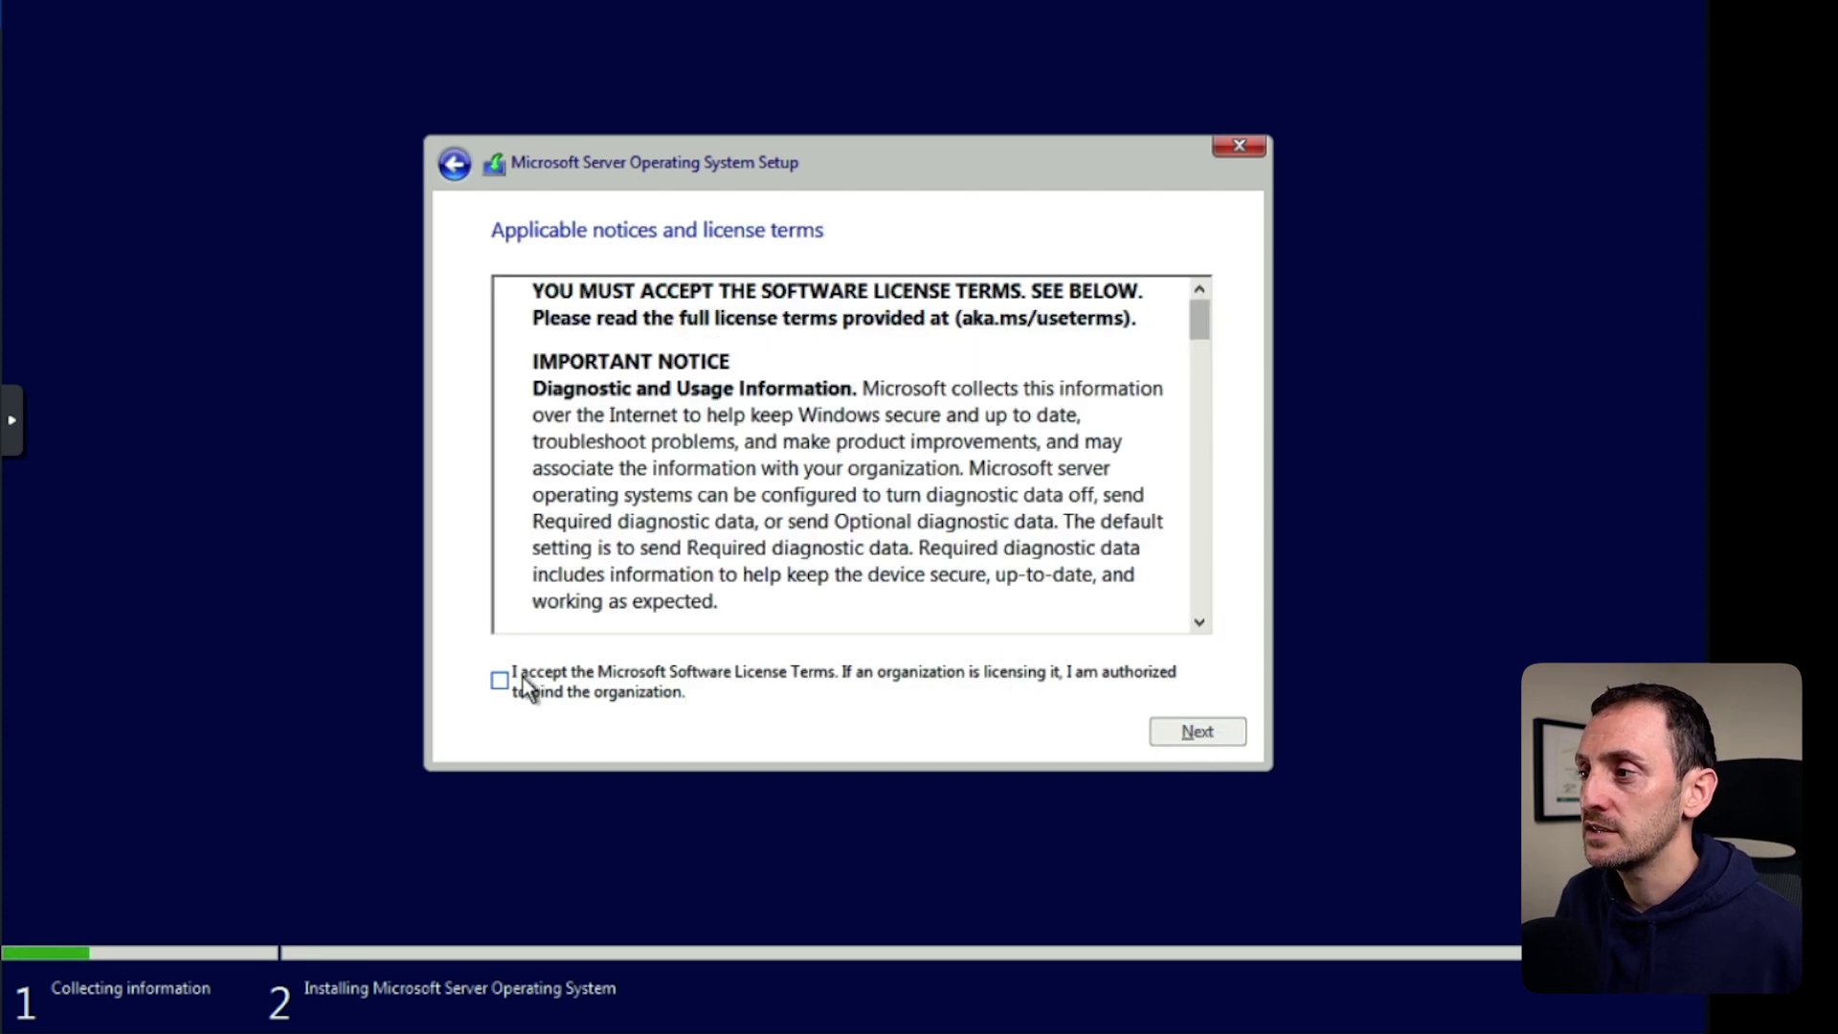
{"action": "left_click", "coordinate": [527, 687]}
{"action": "left_click", "coordinate": [1204, 733]}
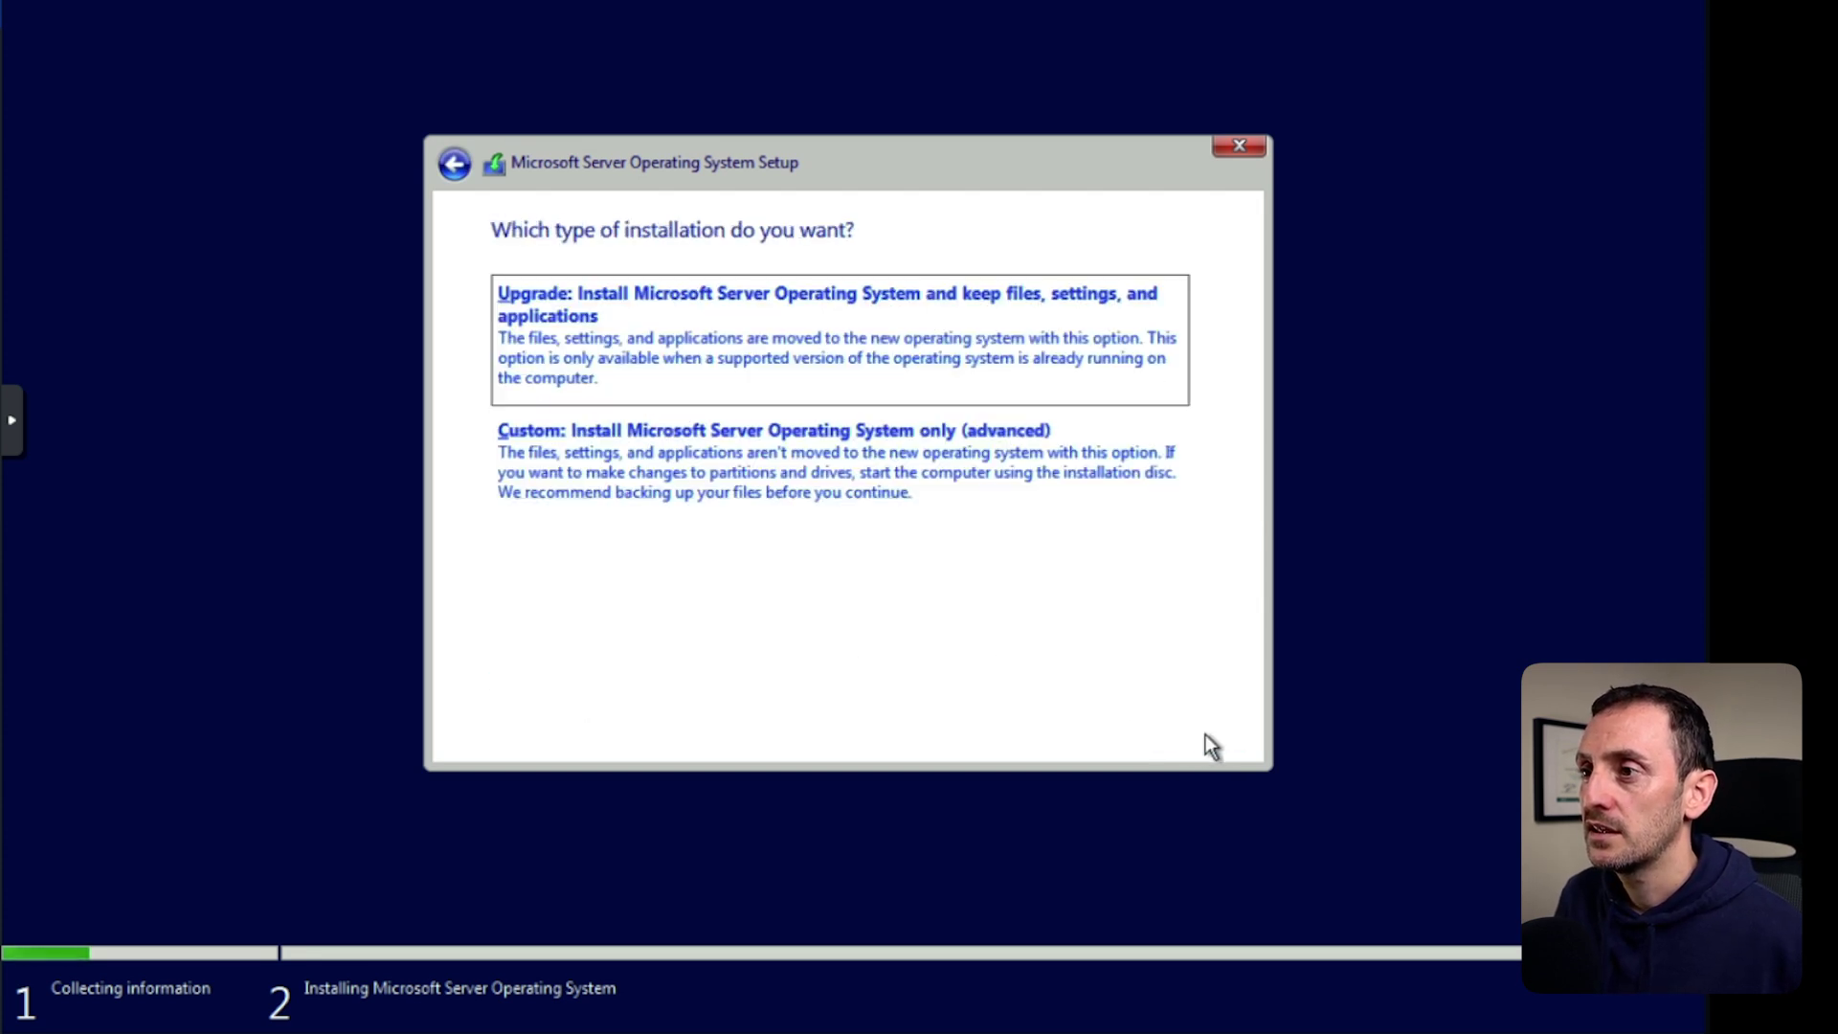
{"action": "left_click", "coordinate": [660, 486]}
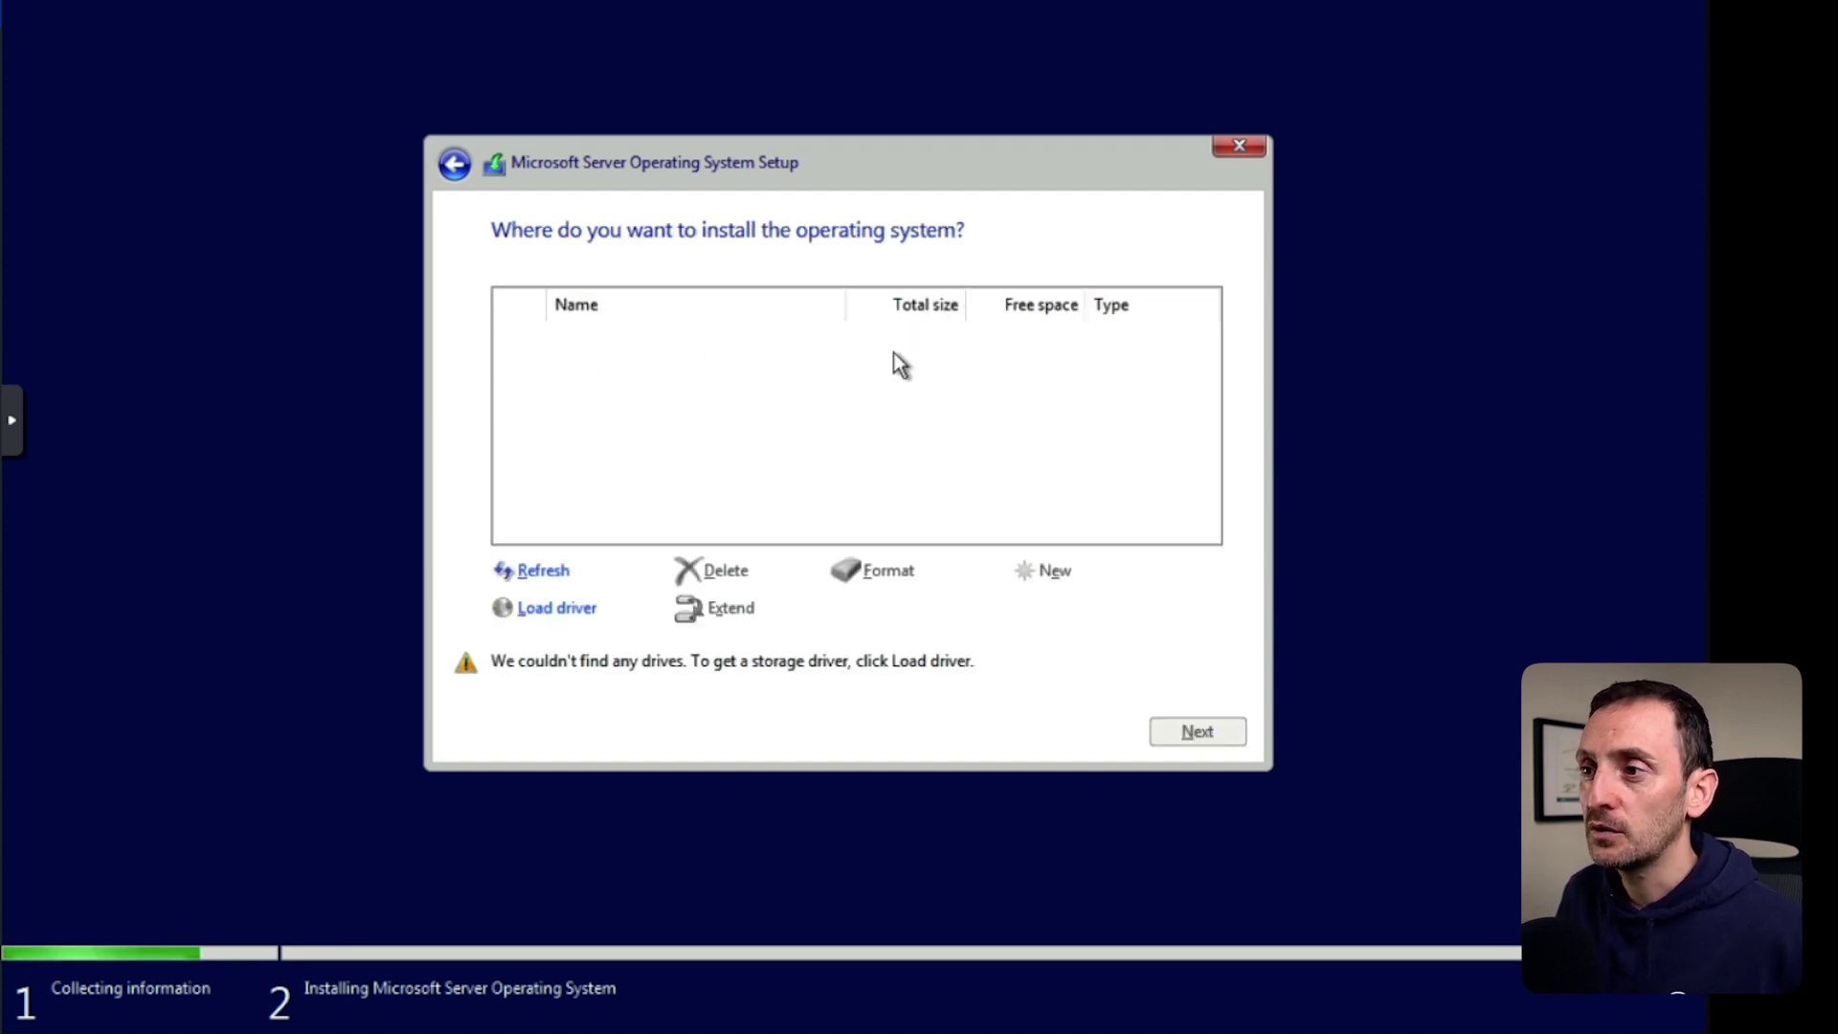
{"action": "left_click", "coordinate": [573, 613]}
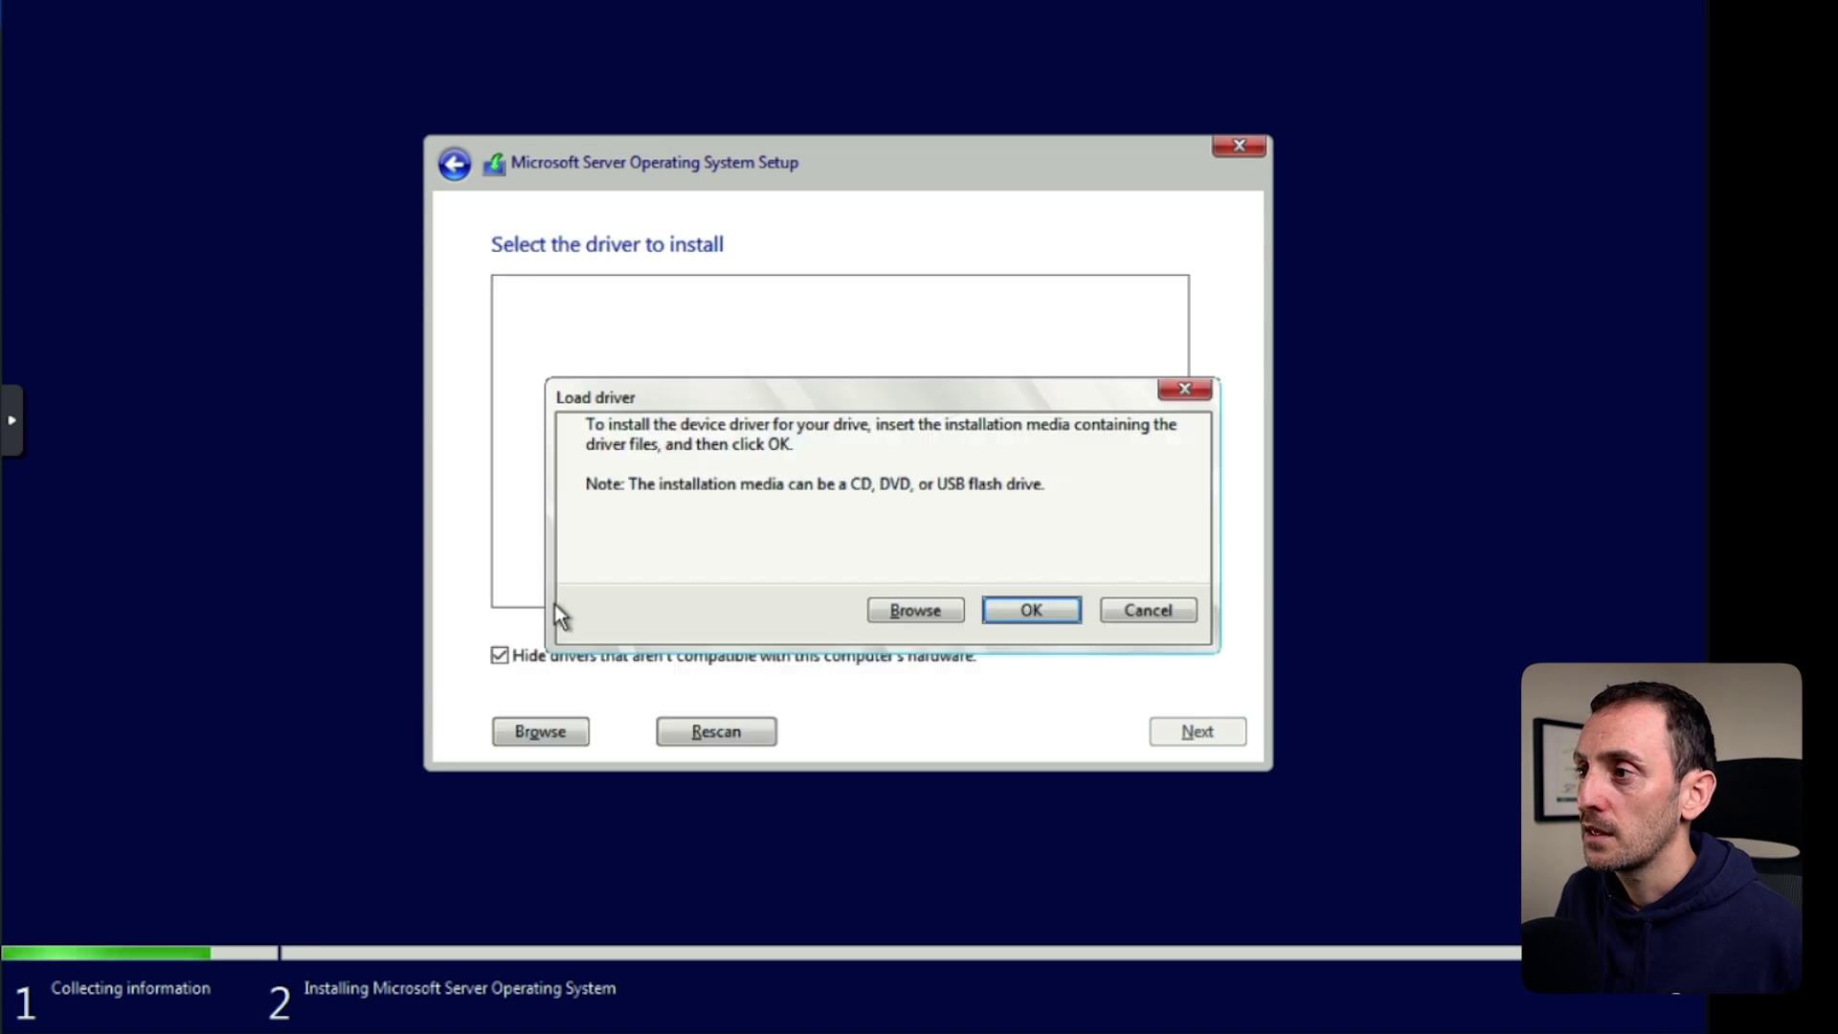
Point the driver search at D:\vioscsi\2k22\amd64 on the virtio-win disc.
{"action": "left_click", "coordinate": [930, 611]}
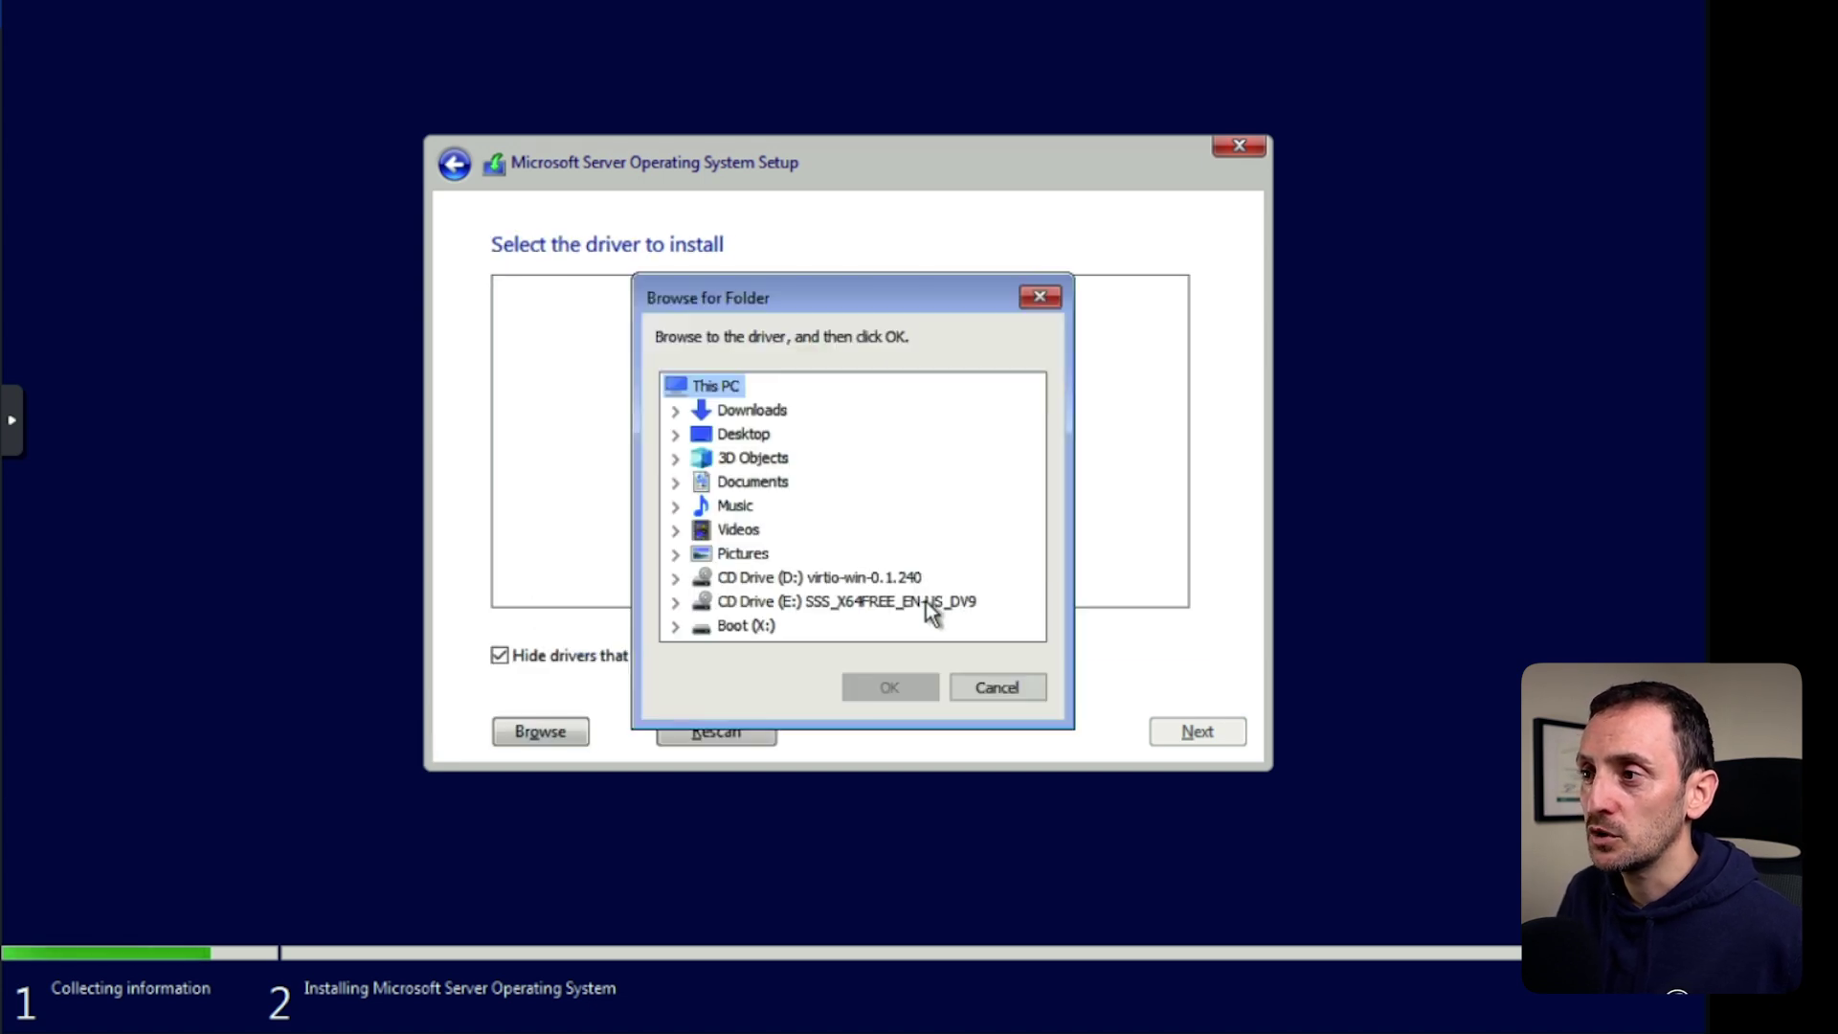
{"action": "left_click", "coordinate": [799, 578]}
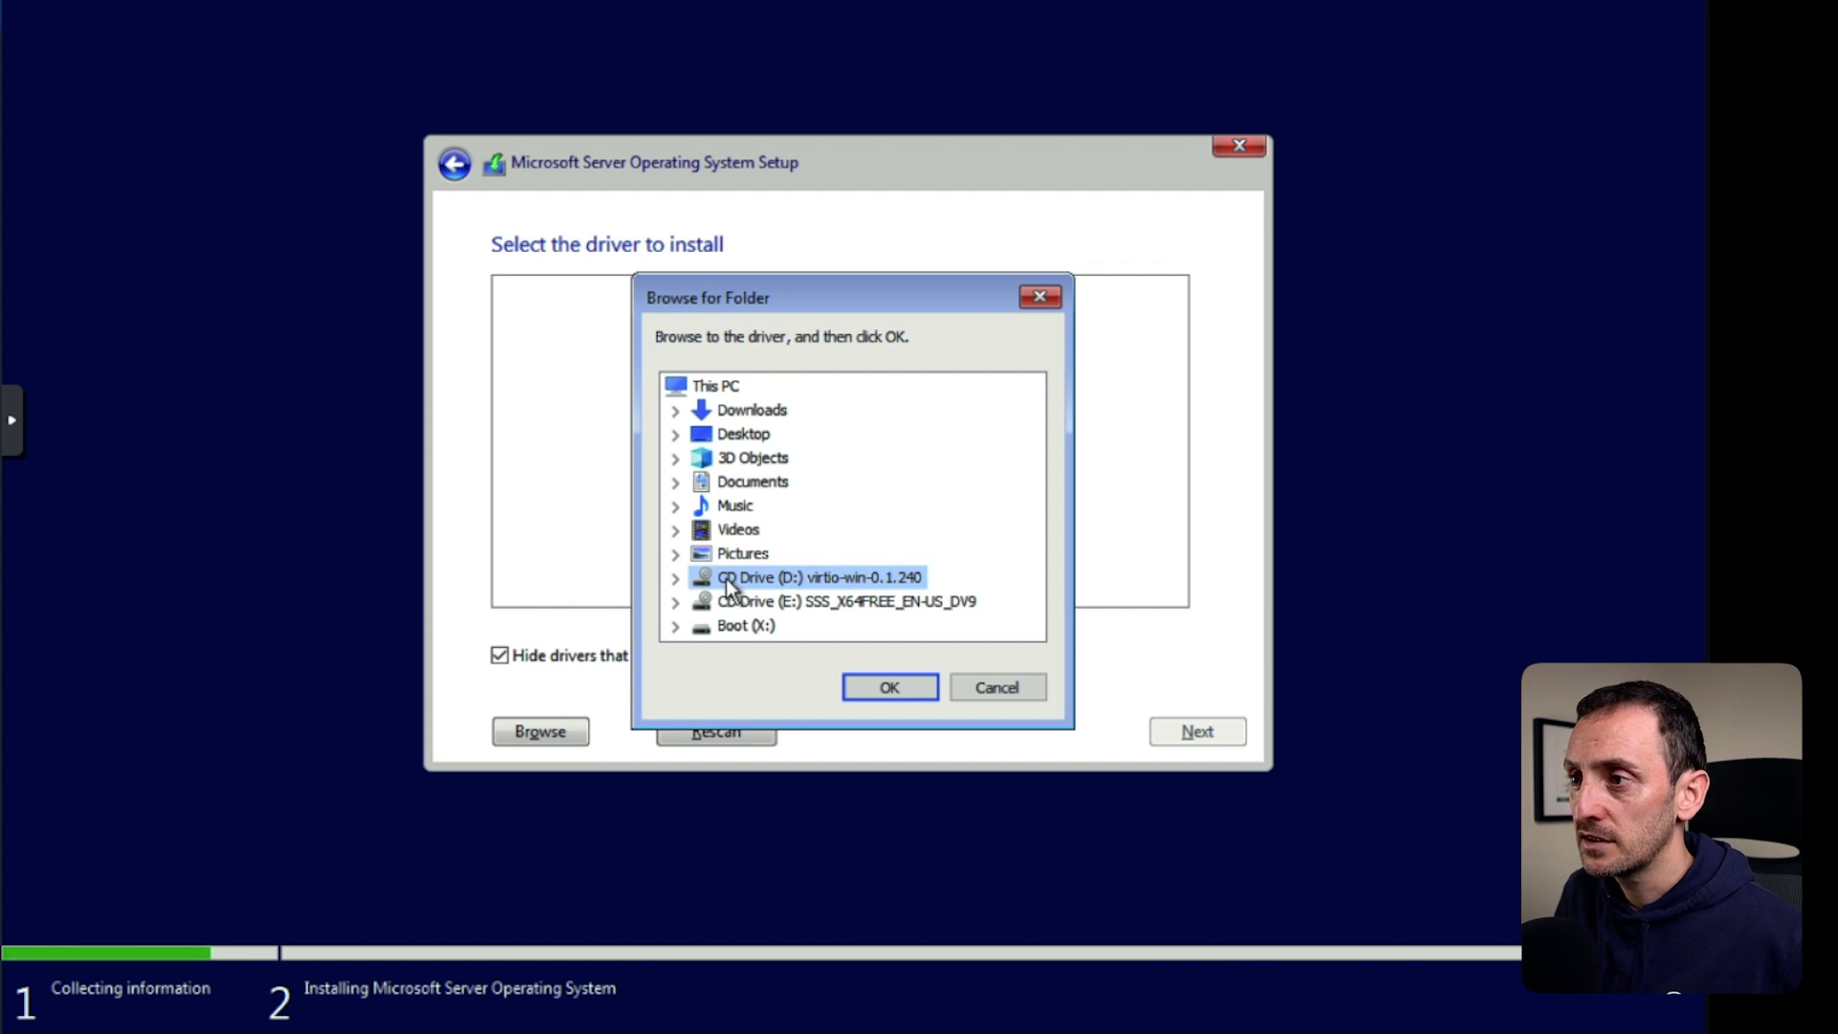
{"action": "left_click", "coordinate": [684, 579]}
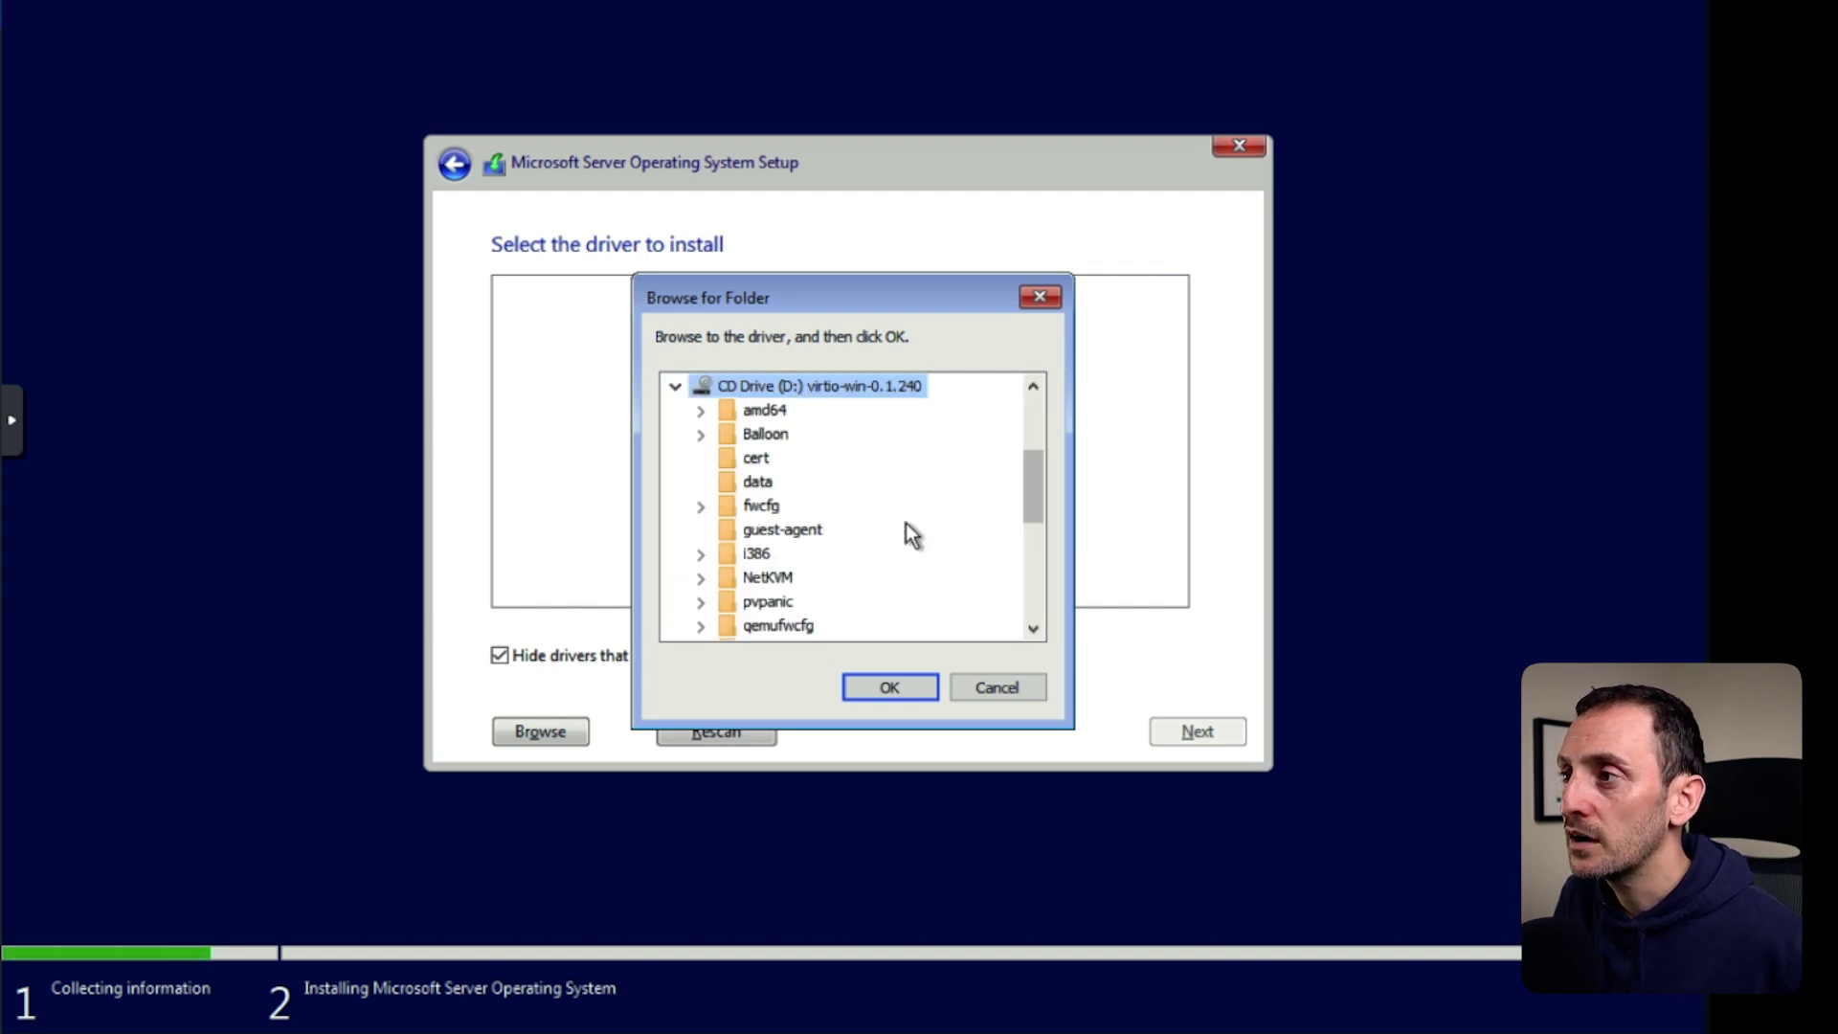
{"action": "left_click_drag", "start_coordinate": [1031, 483], "coordinate": [1024, 578]}
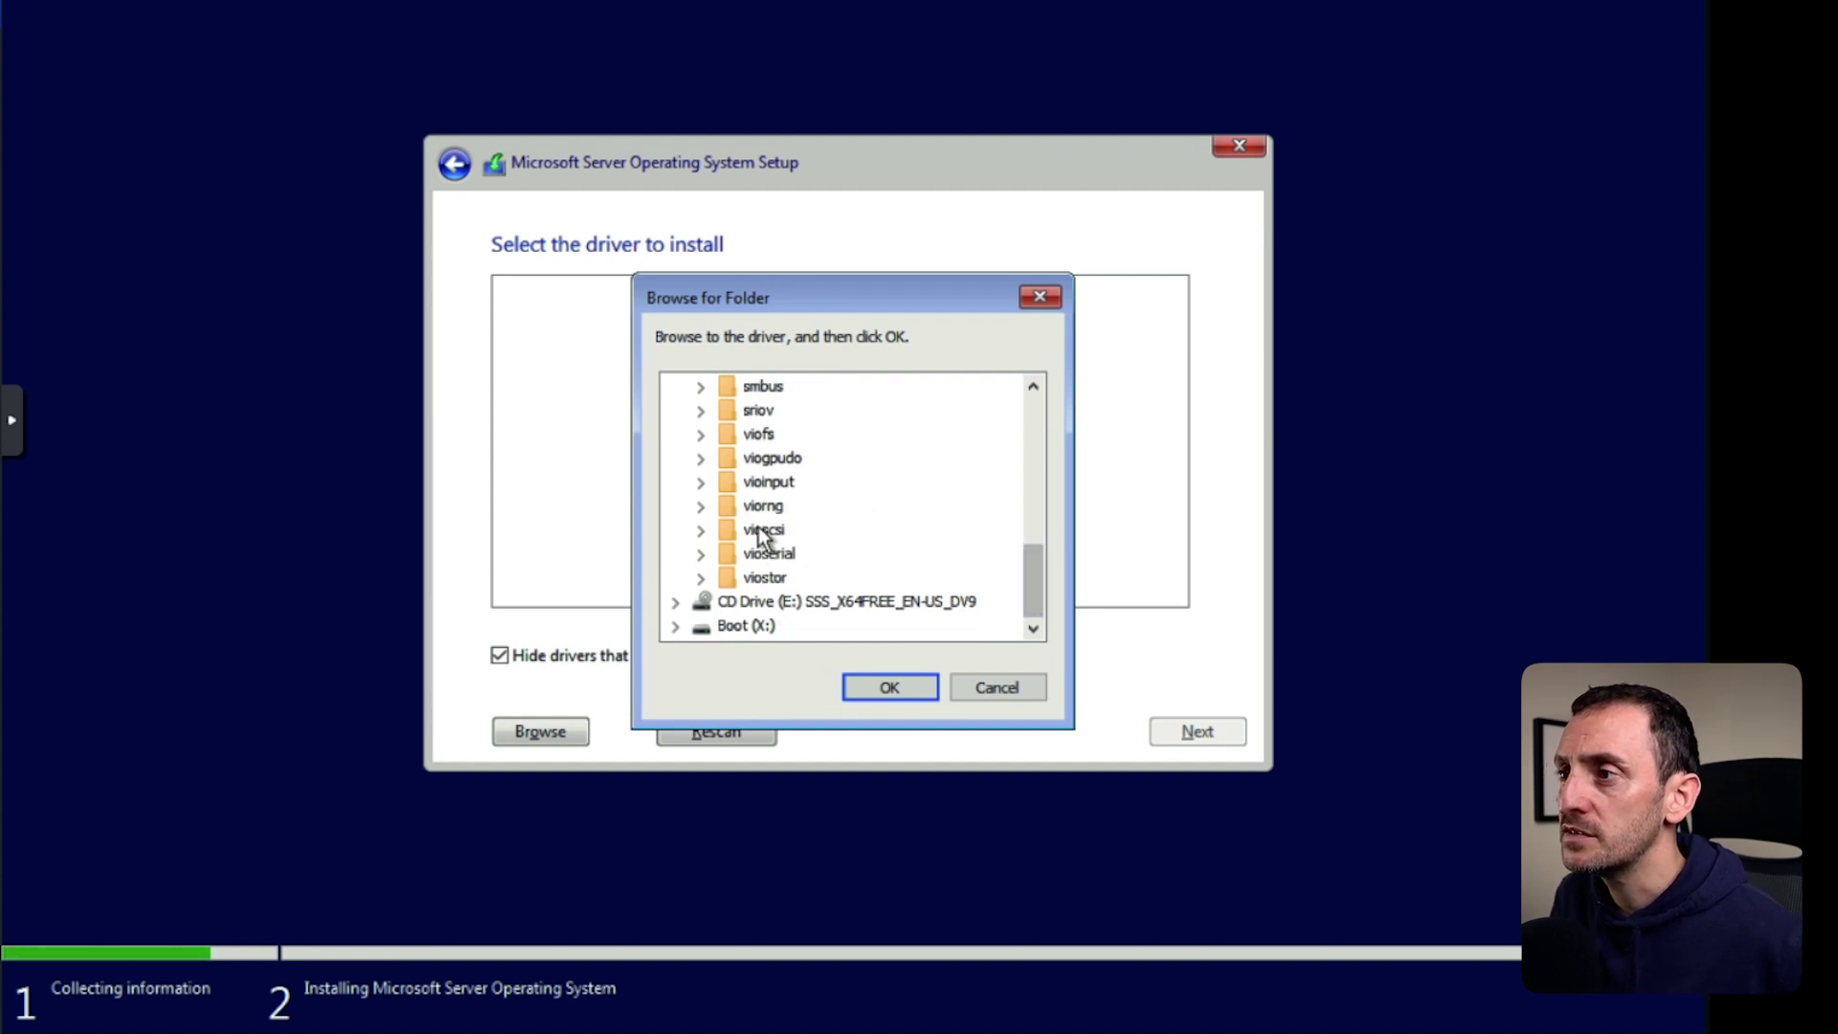
{"action": "left_click", "coordinate": [701, 530]}
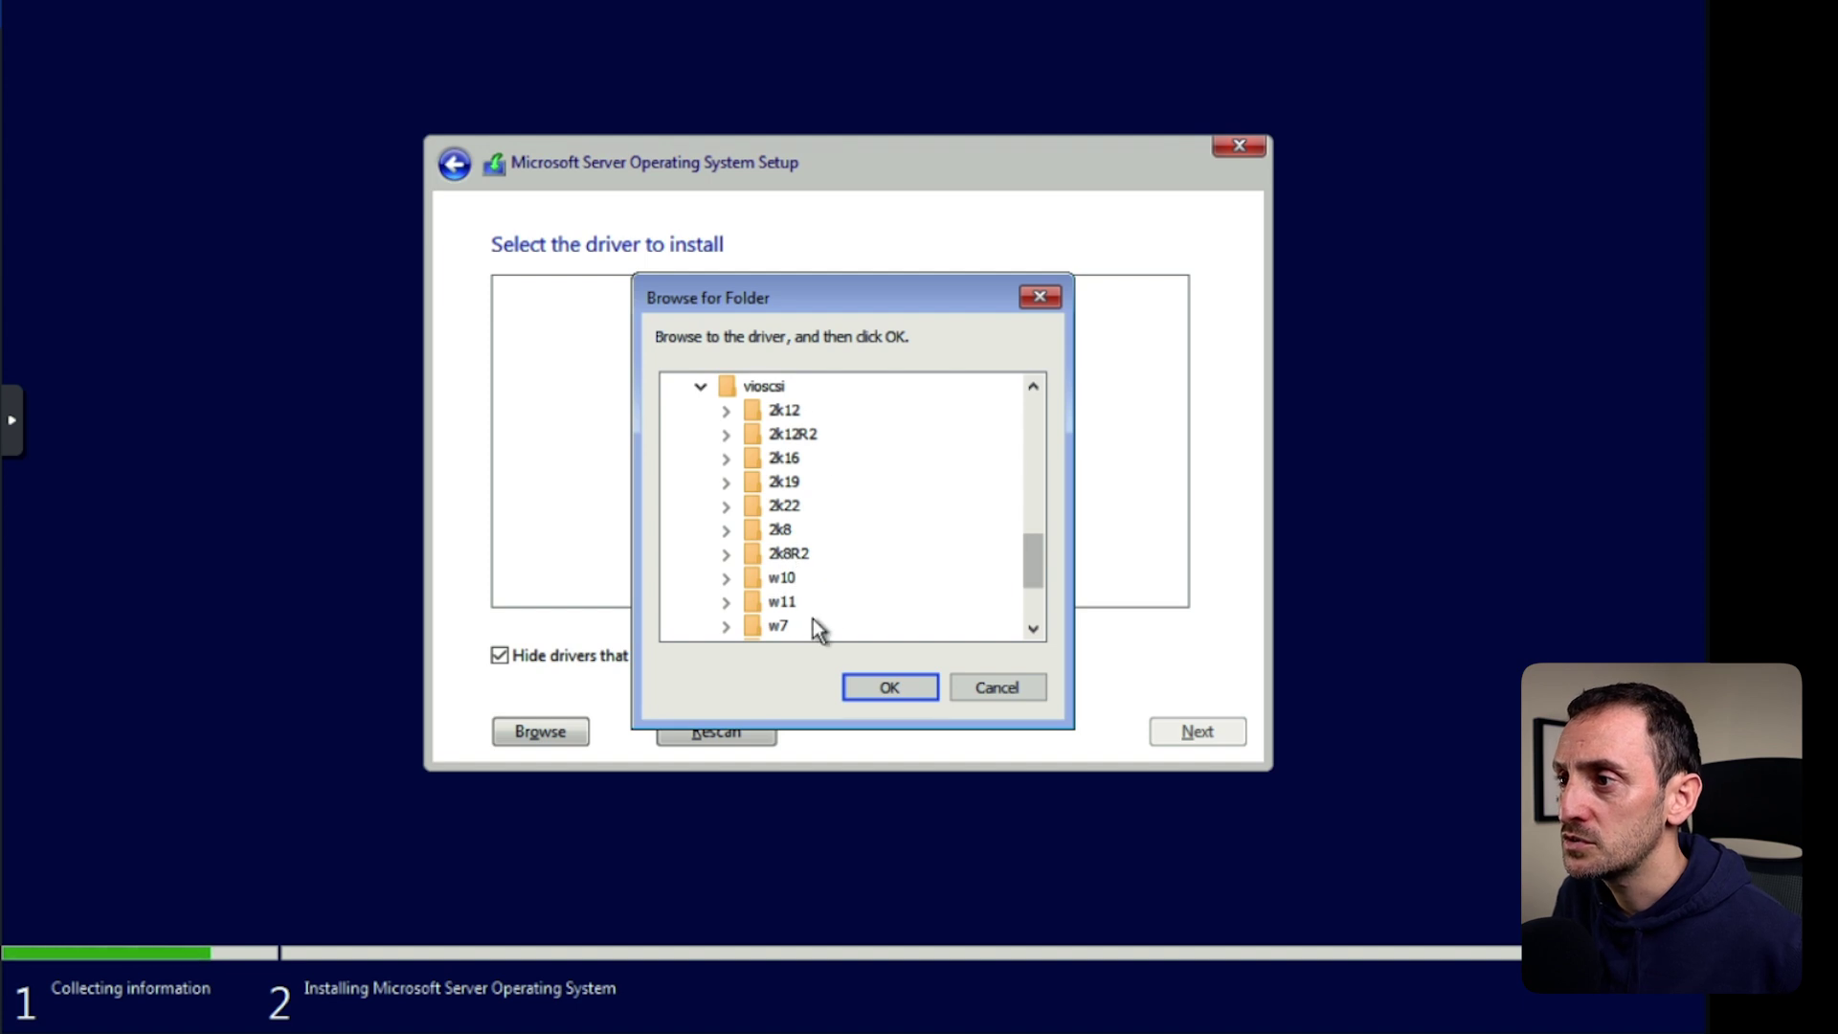
{"action": "left_click", "coordinate": [781, 506]}
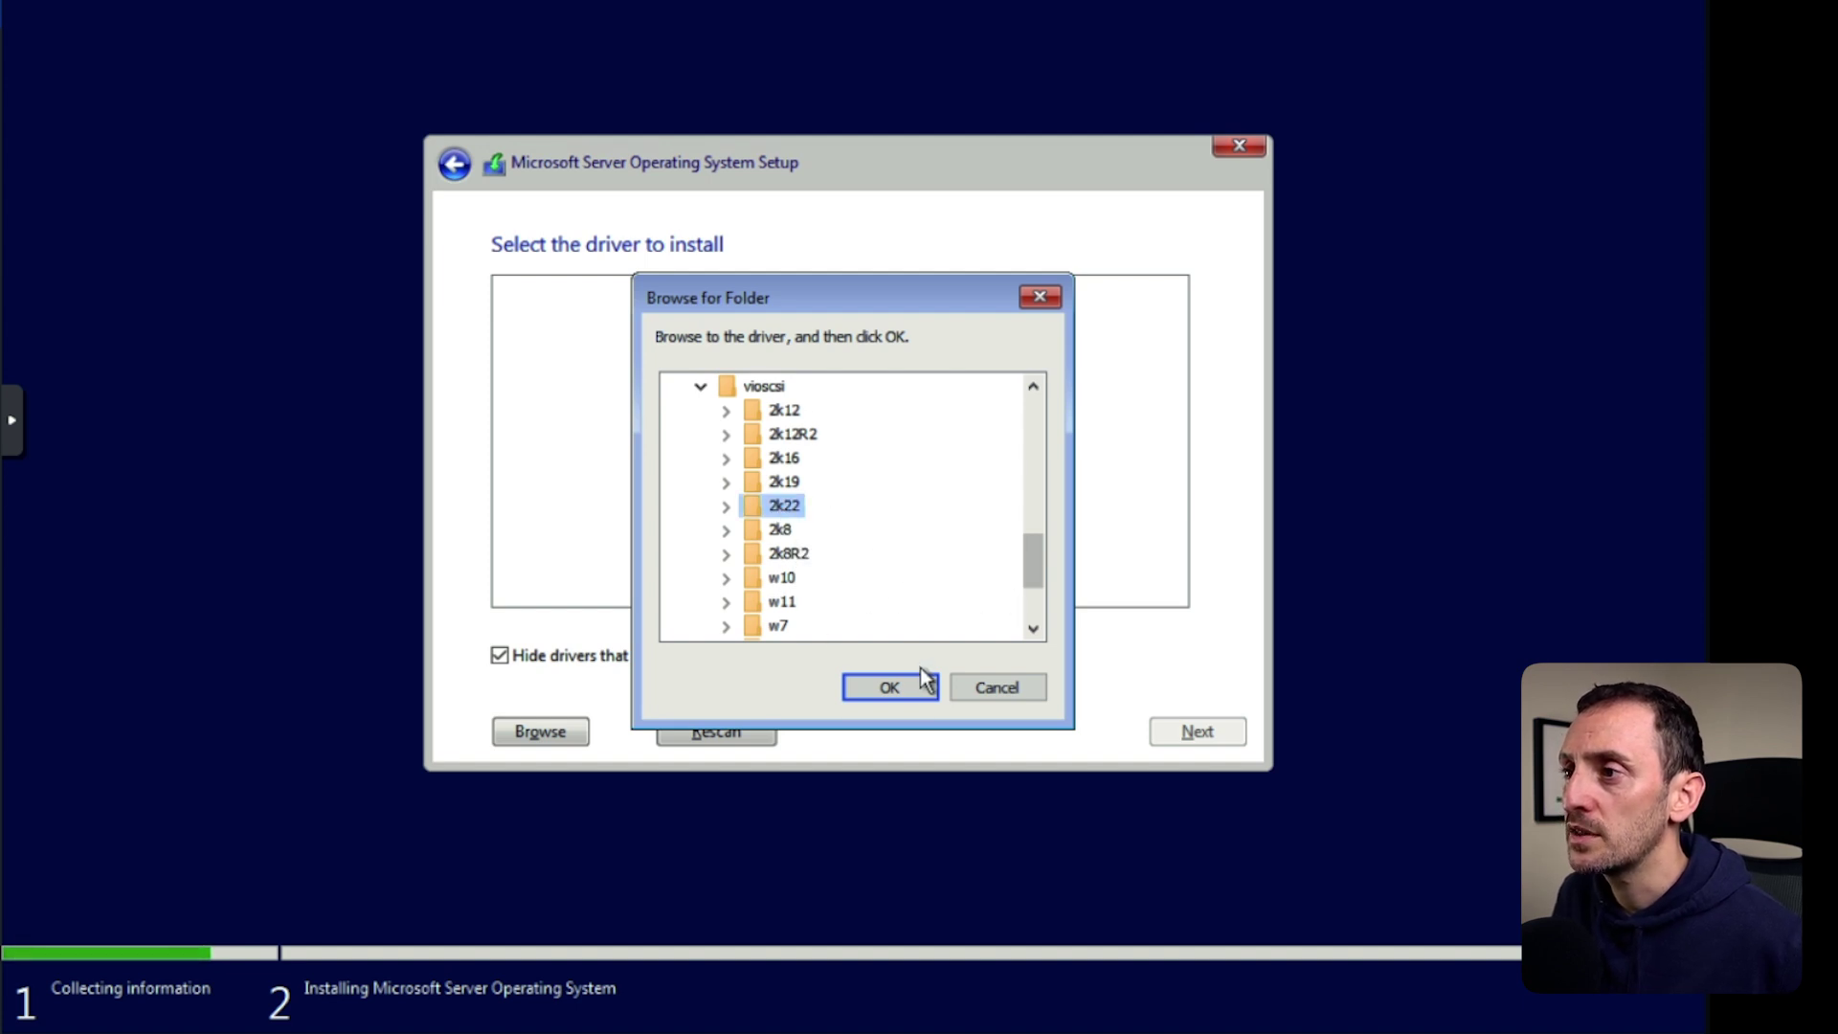
{"action": "left_click", "coordinate": [726, 507]}
{"action": "left_click", "coordinate": [806, 529]}
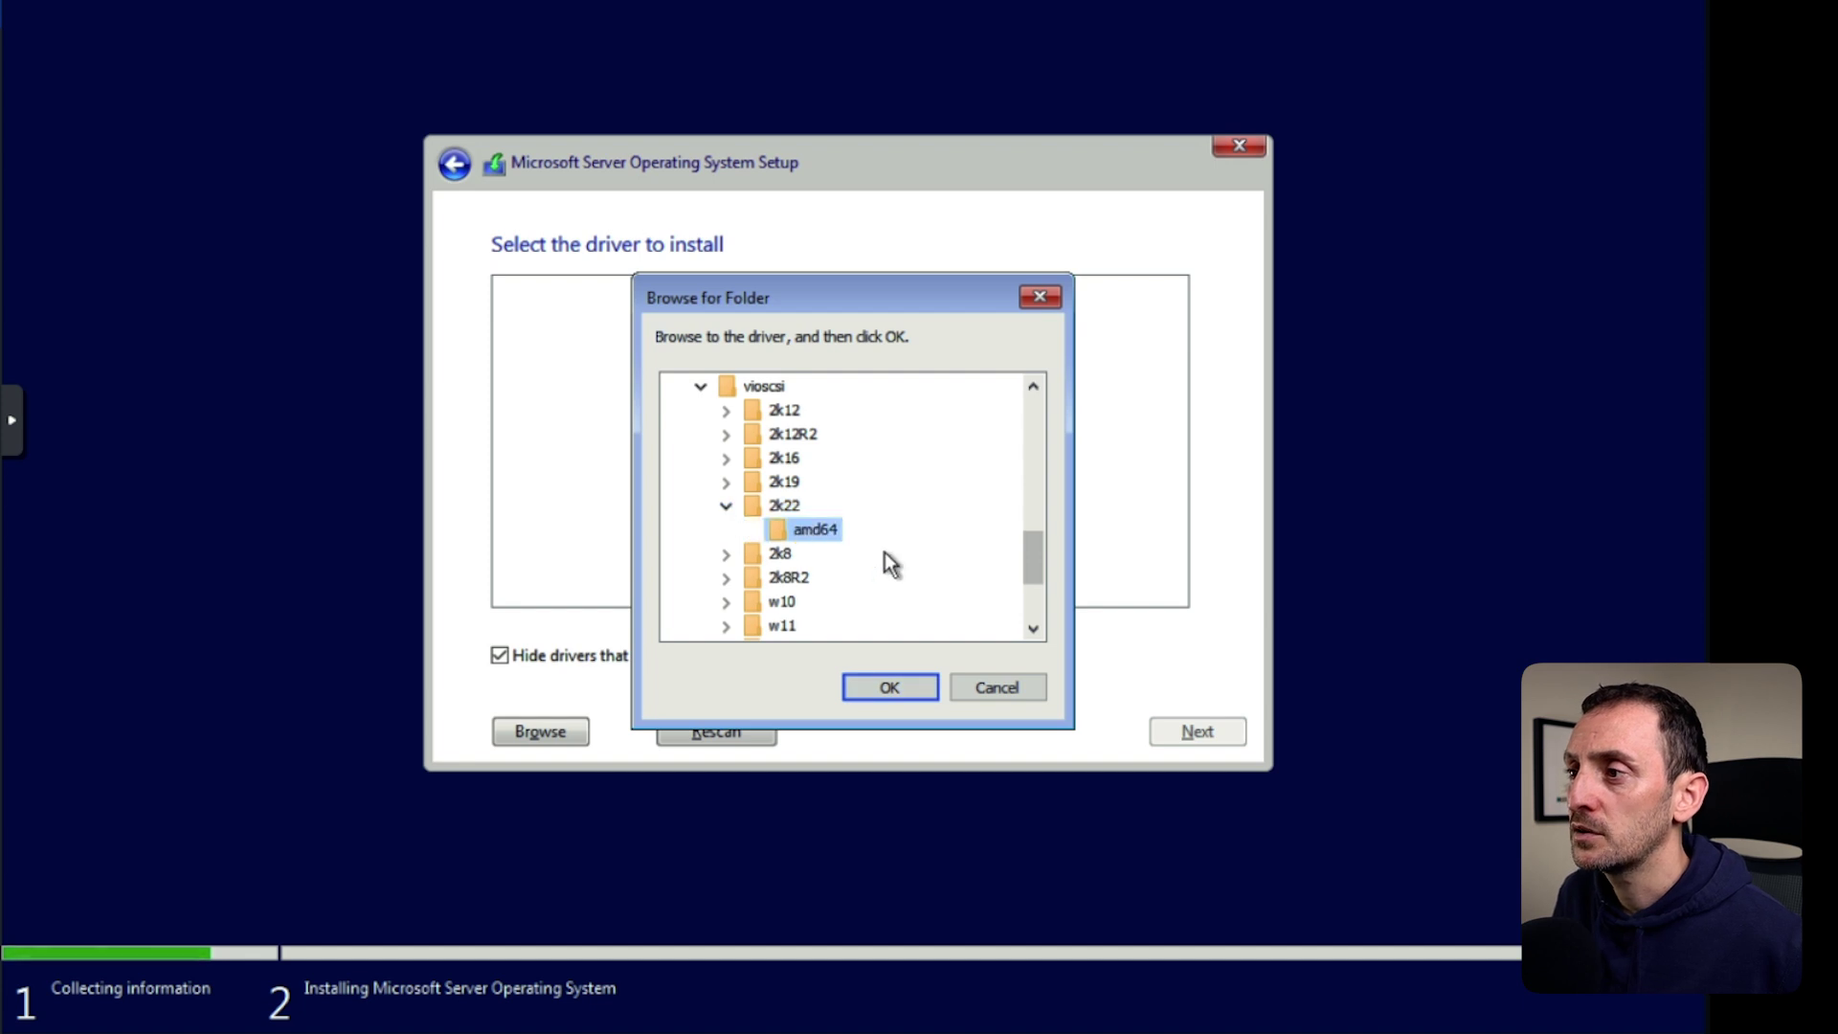
{"action": "left_click", "coordinate": [887, 687]}
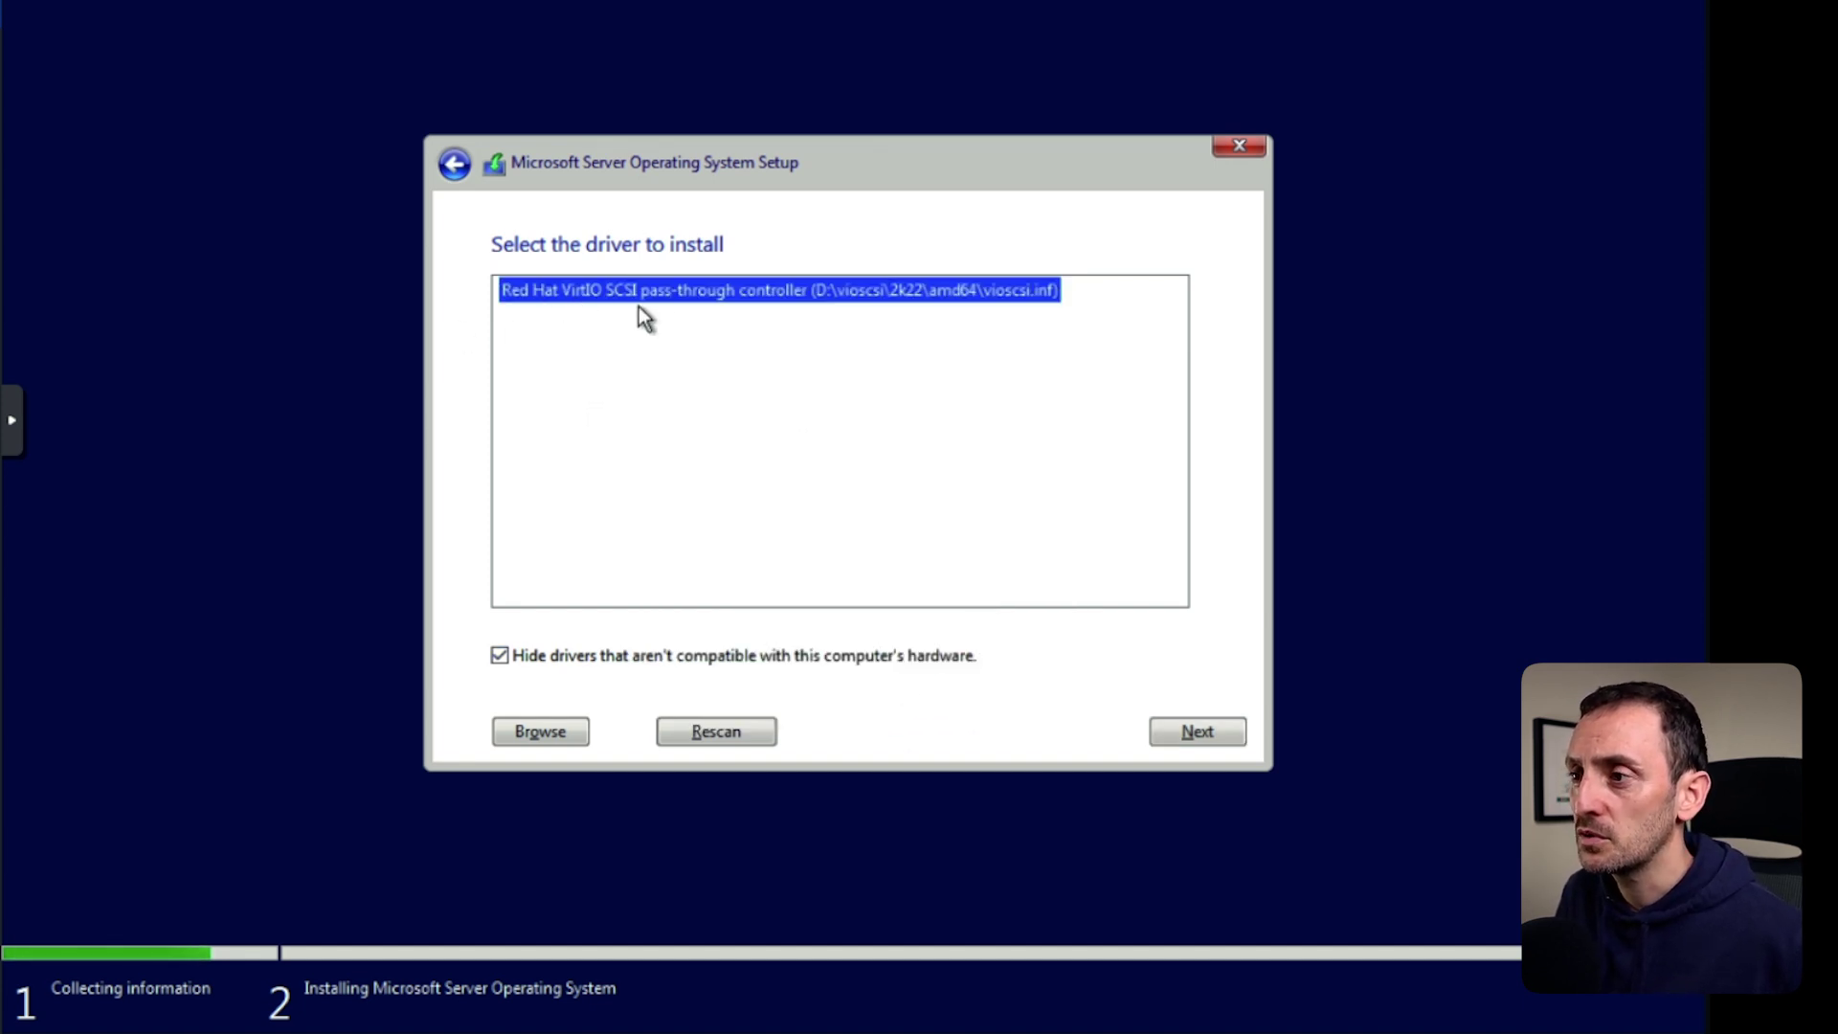
Load the VirtIO SCSI driver, install onto Drive 0's unallocated space, and restart.
{"action": "left_click", "coordinate": [1202, 729]}
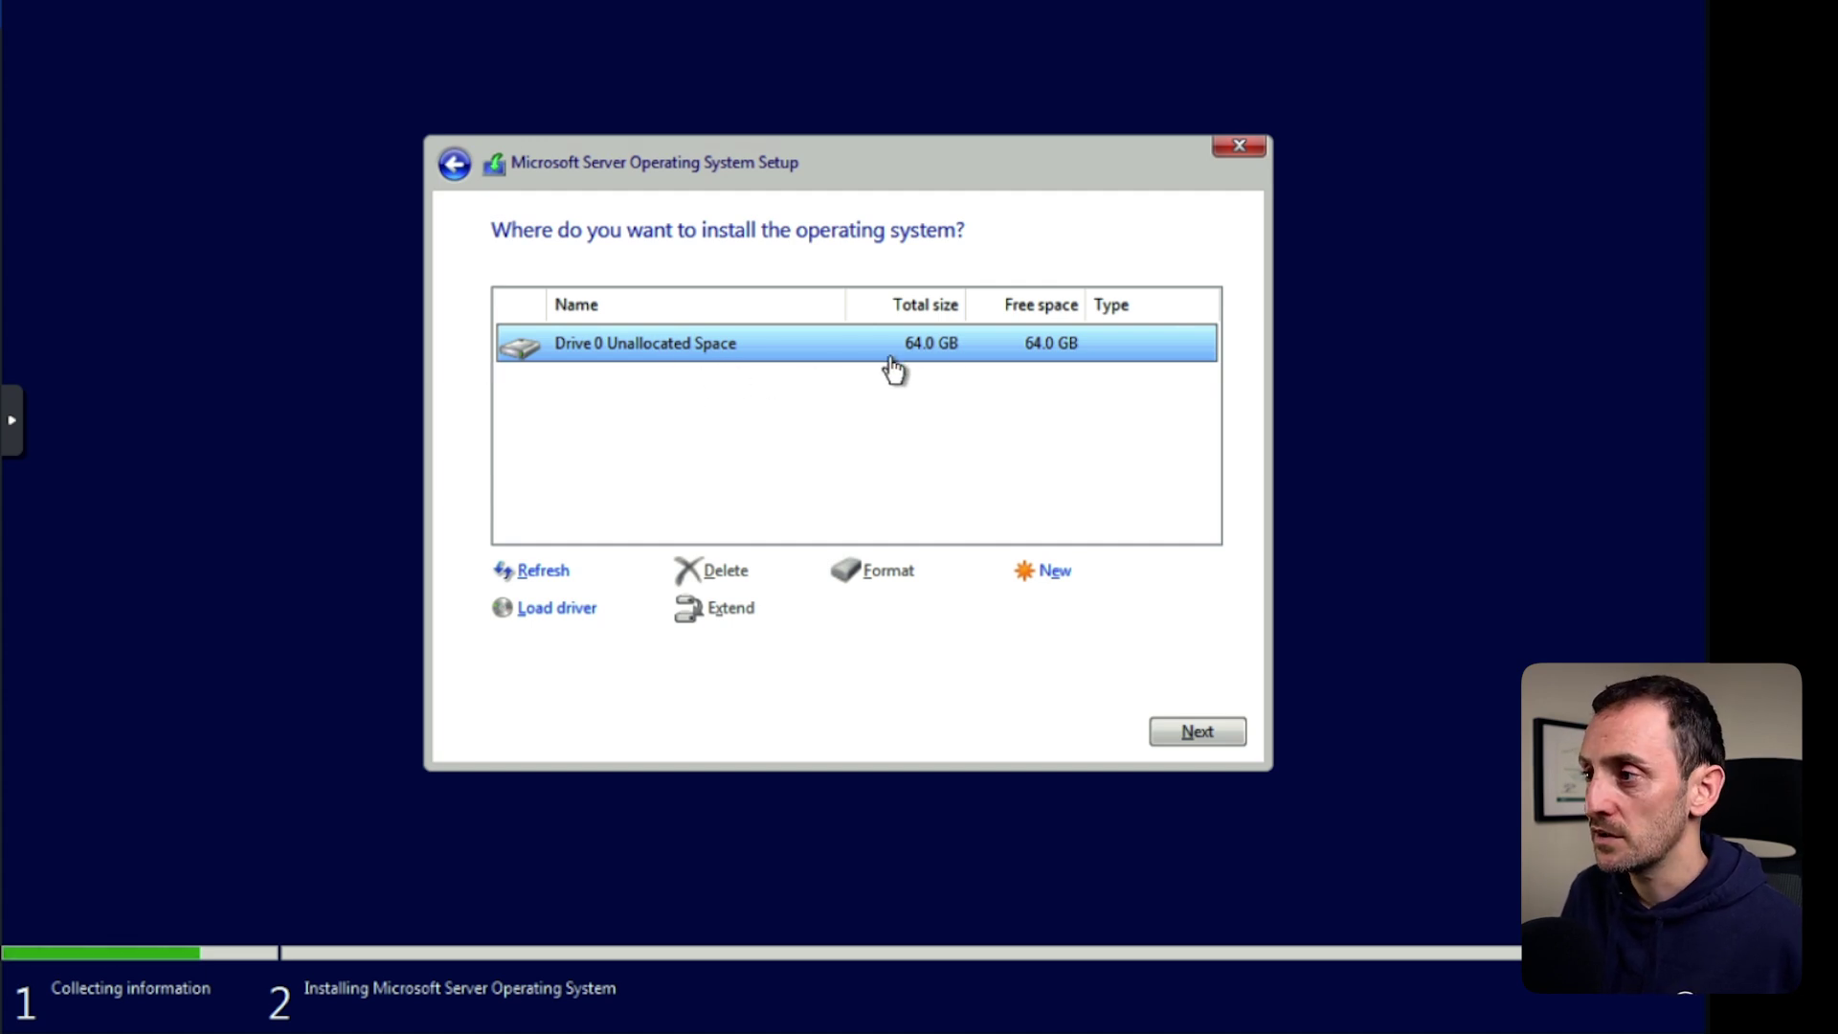
{"action": "left_click", "coordinate": [1198, 731]}
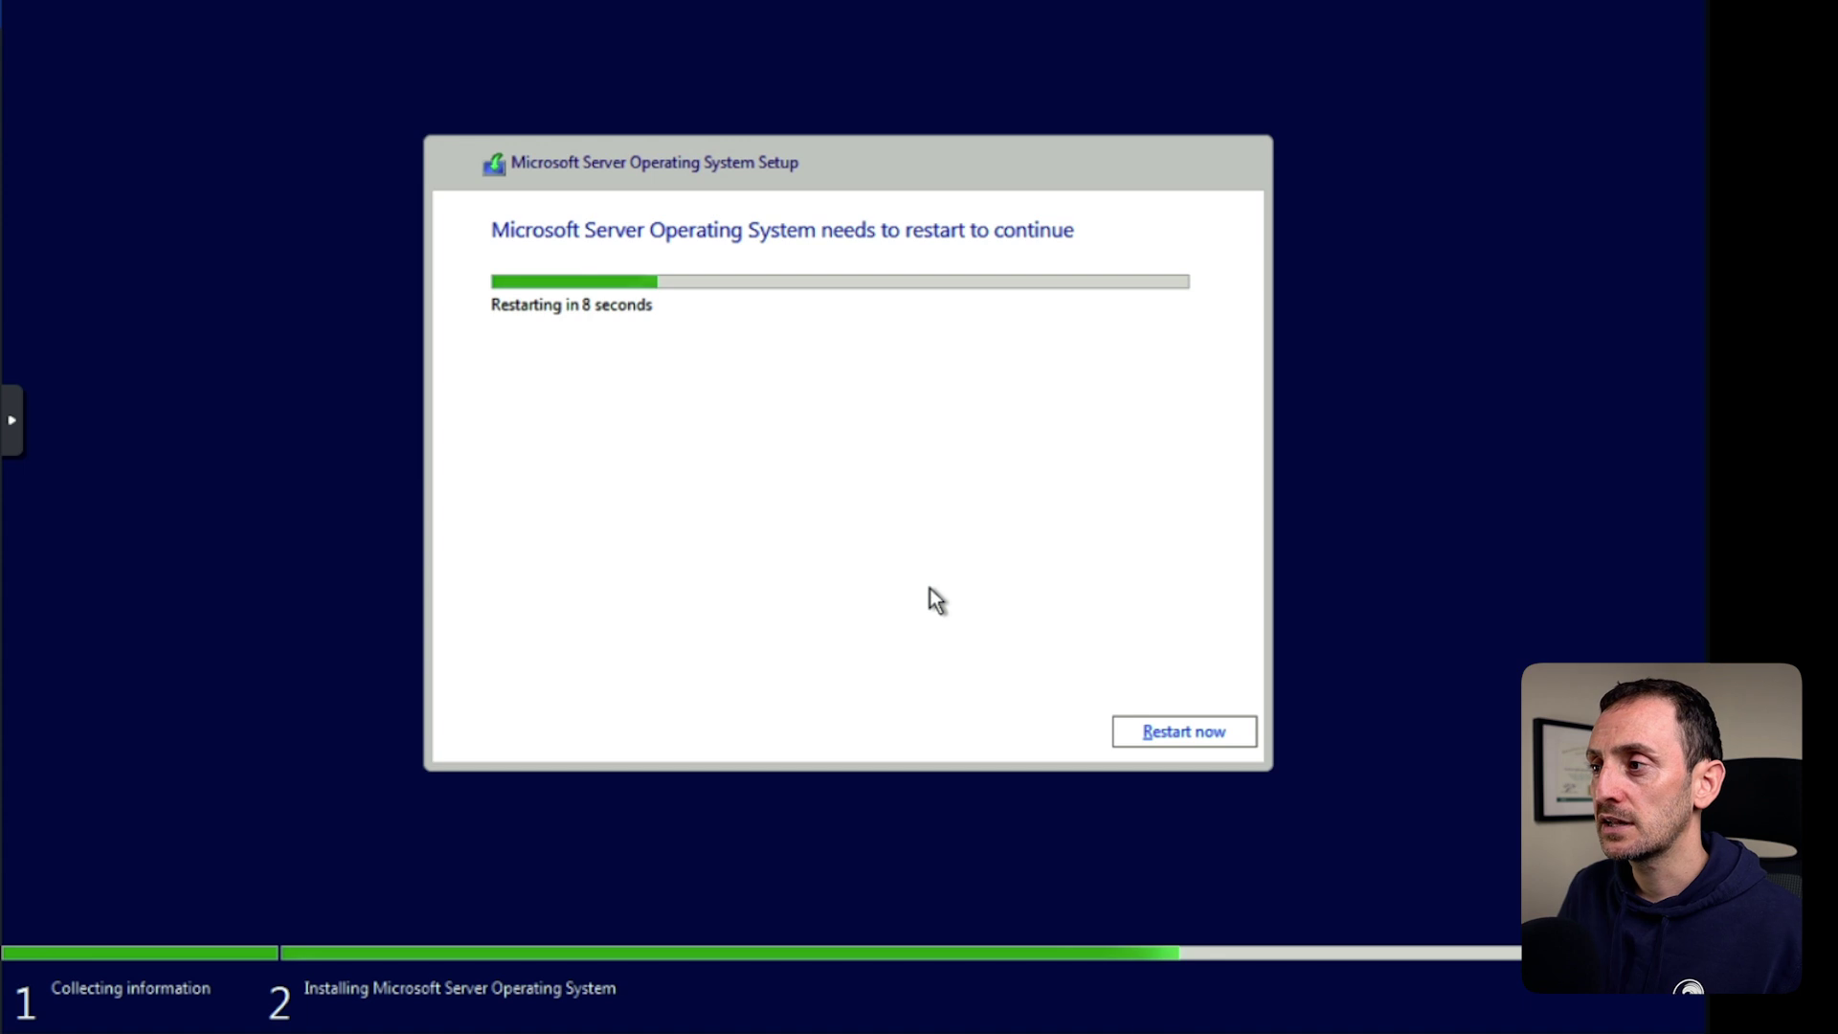
{"action": "left_click", "coordinate": [1197, 732]}
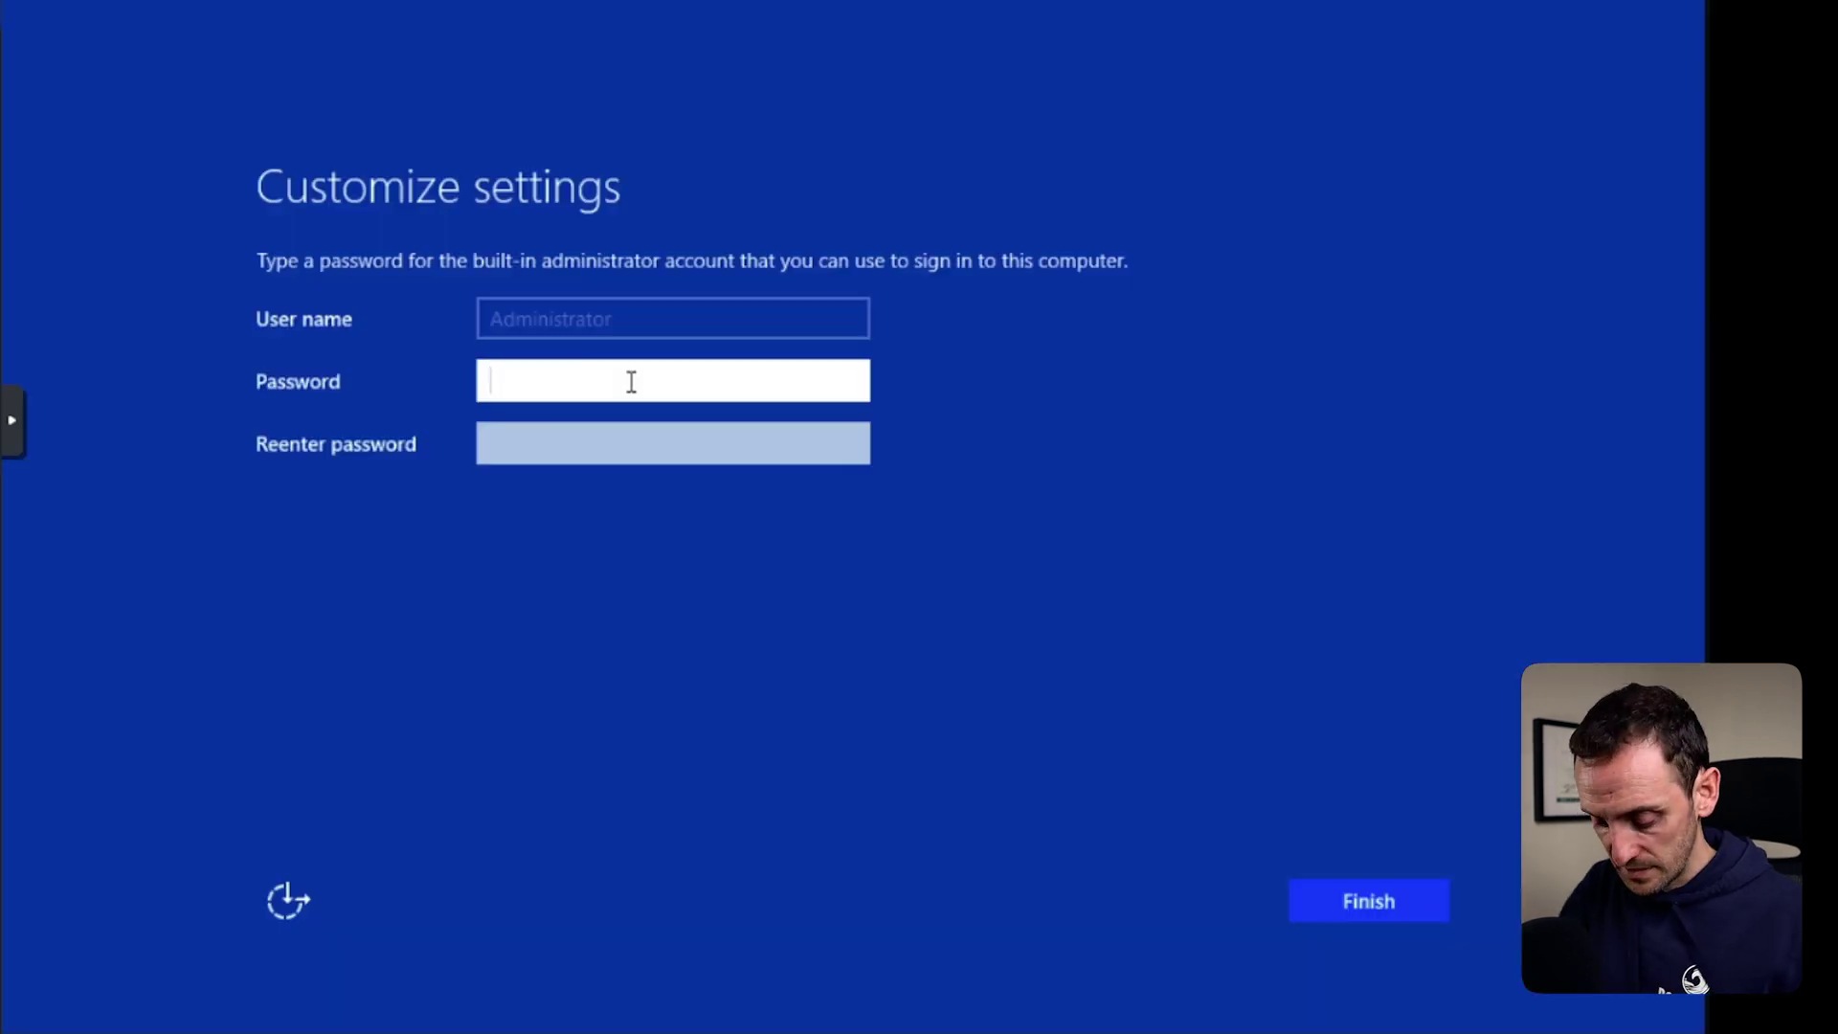
Enter and confirm the Administrator password, then sign in with it.
{"action": "type", "text": "•••••••"}
{"action": "key", "text": "Tab"}
{"action": "type", "text": "••••••"}
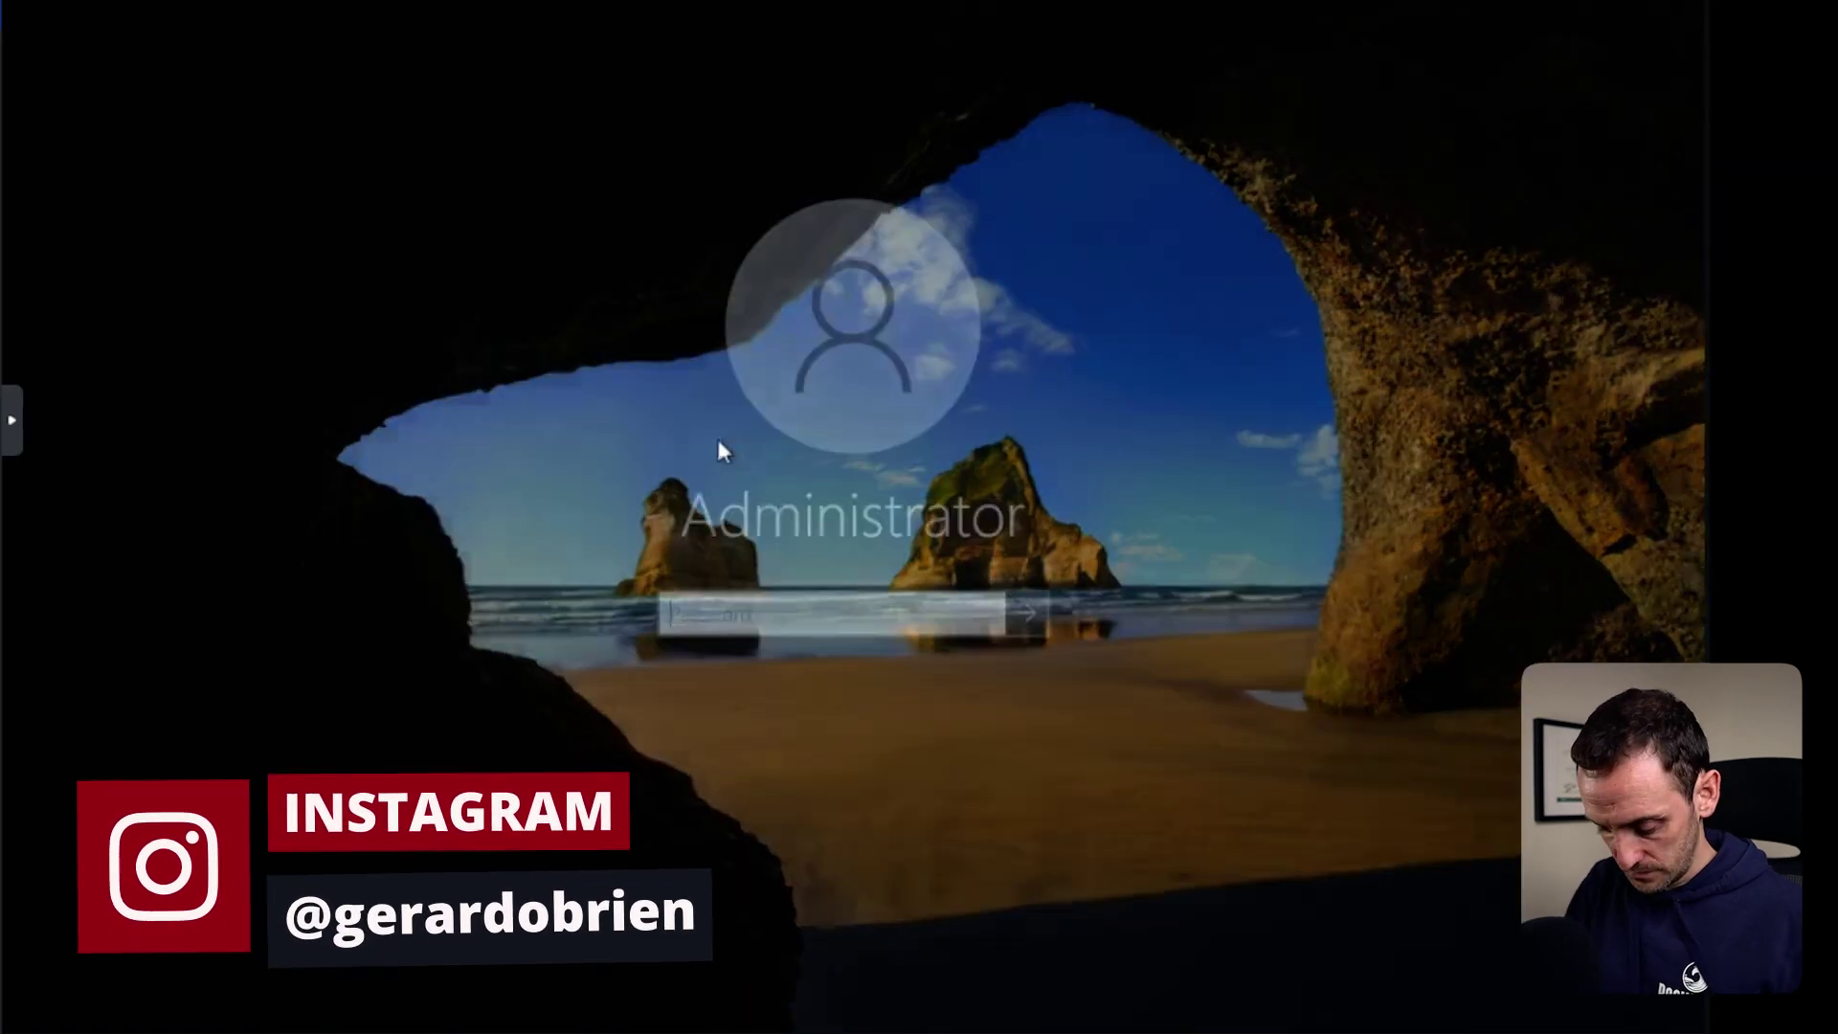
{"action": "type", "text": "•••••••••••"}
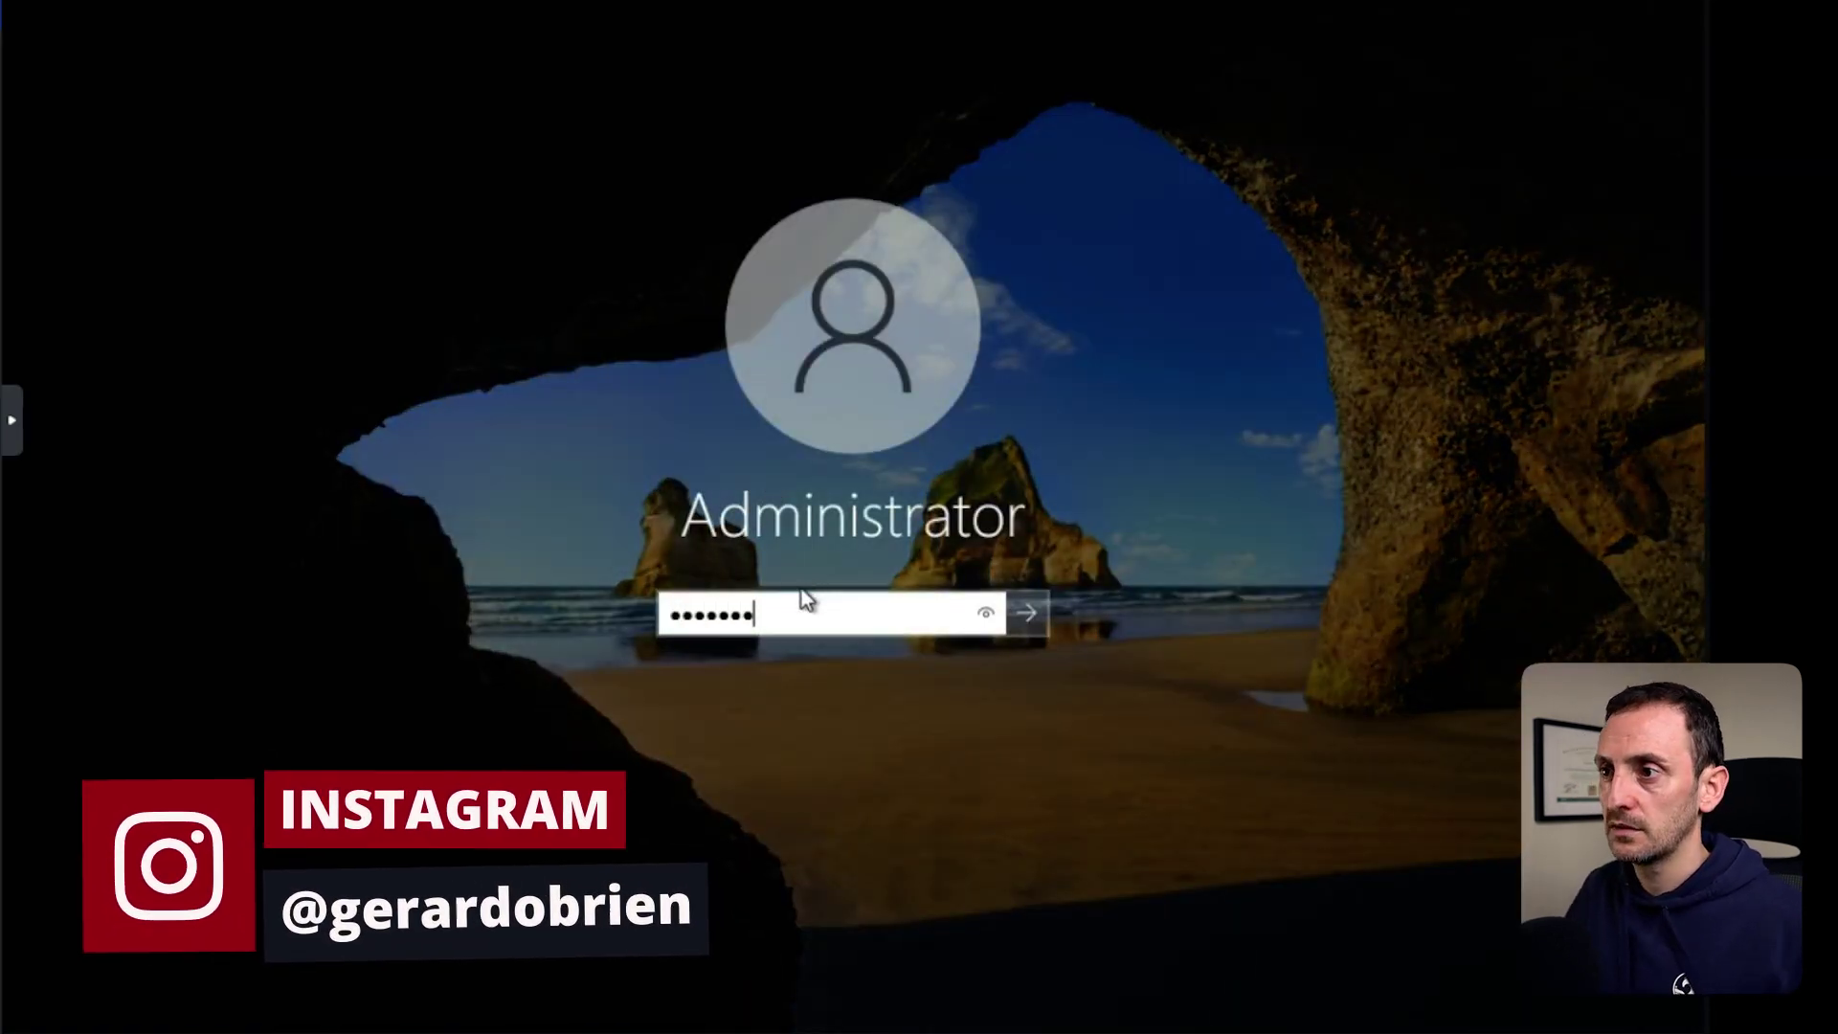
{"action": "key", "text": "Return"}
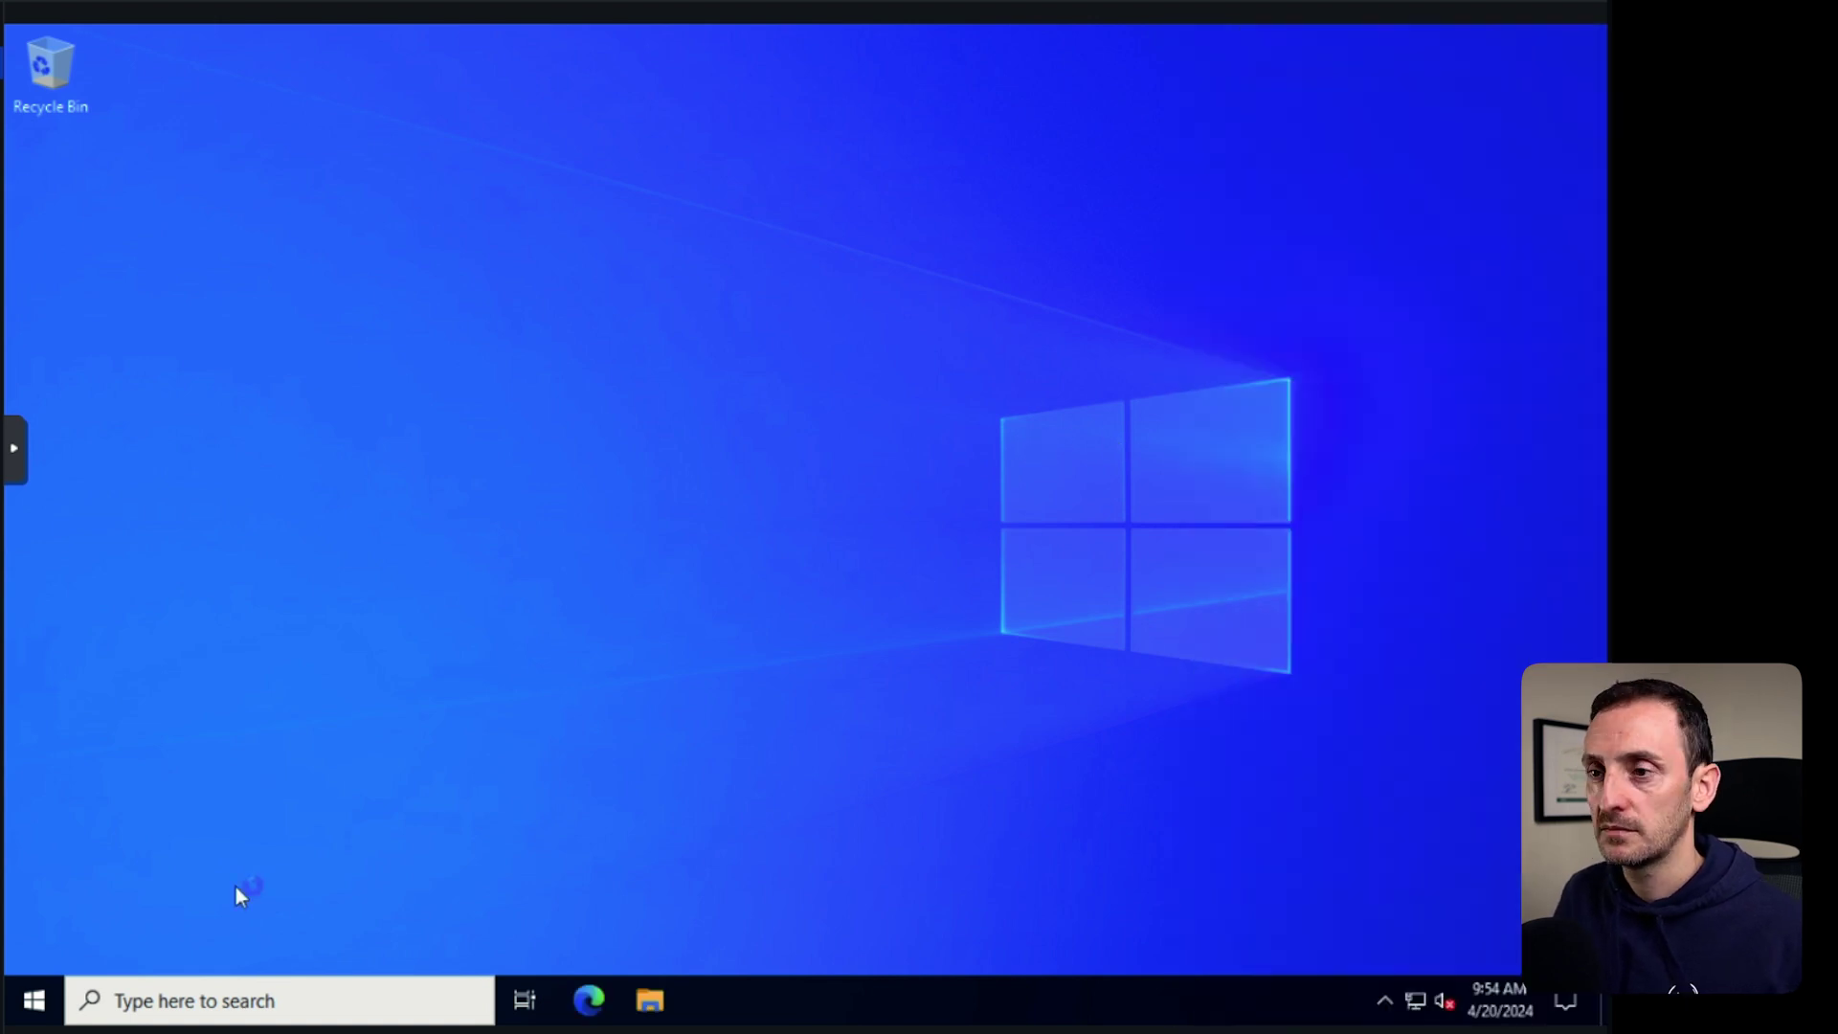
Run ipconfig and ipconfig /all in Command Prompt, then close it.
{"action": "left_click", "coordinate": [33, 1001]}
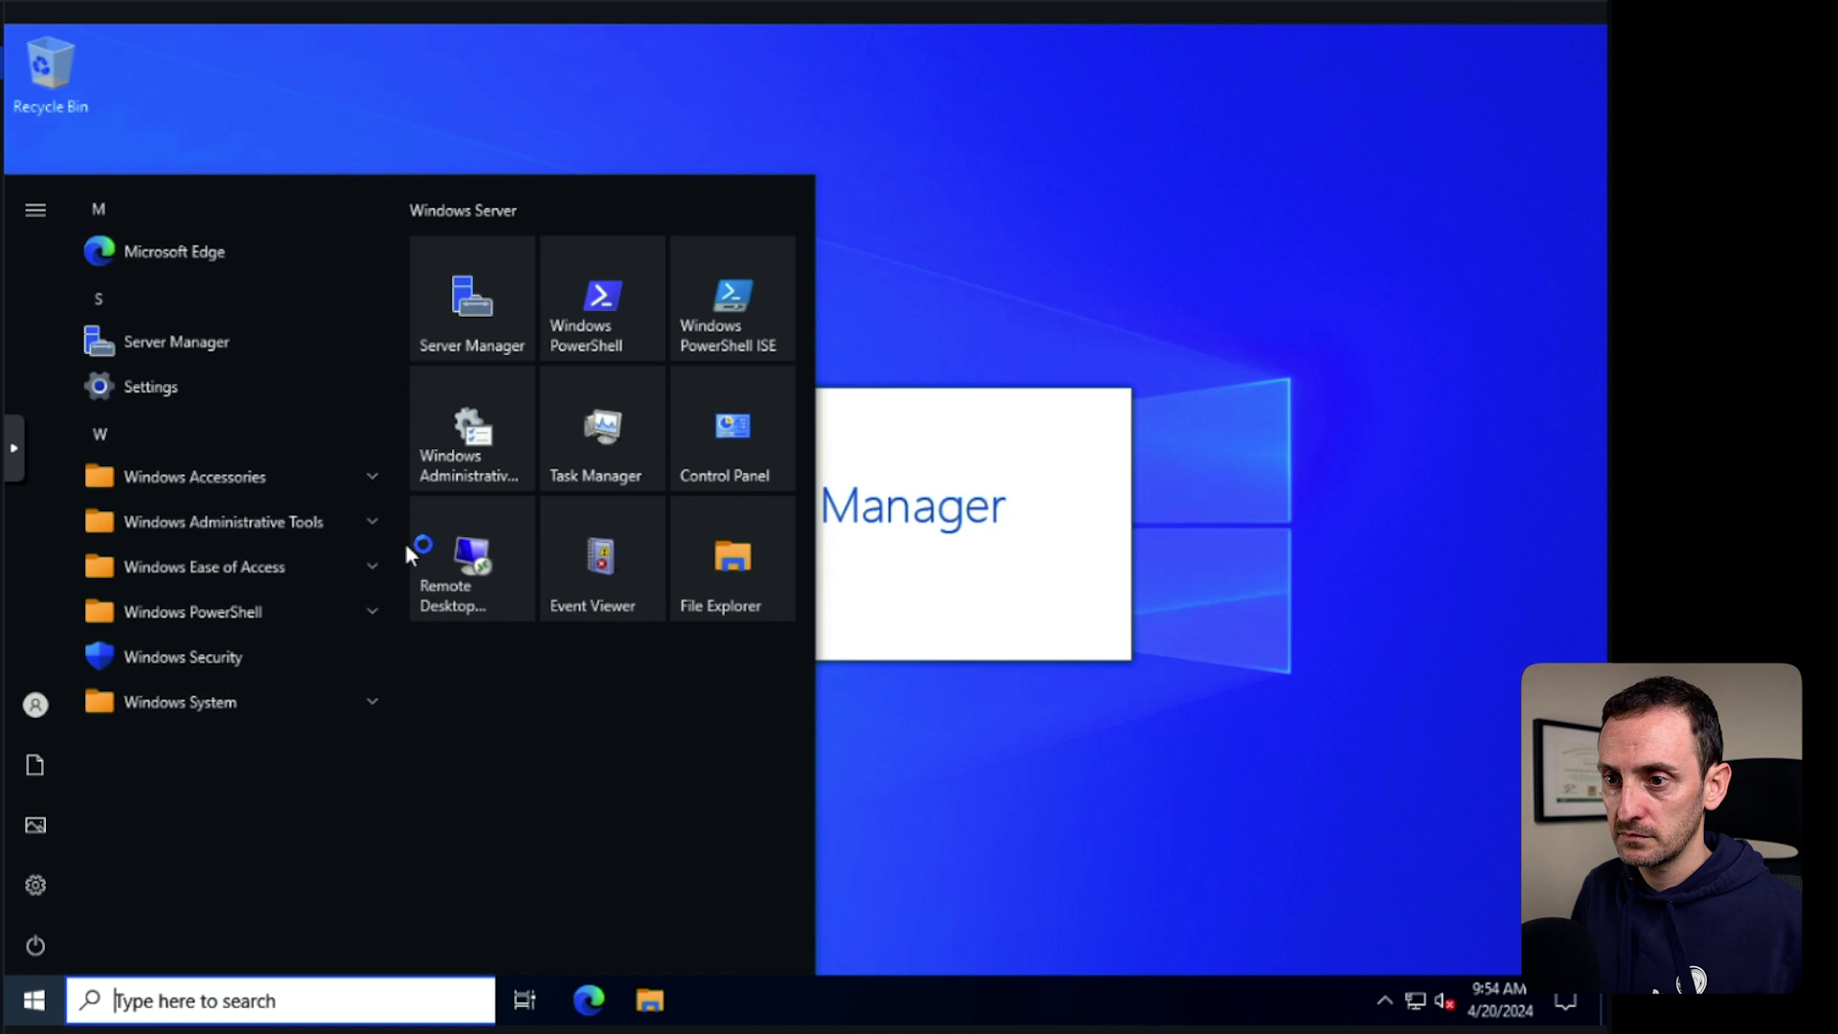
{"action": "type", "text": "cmd"}
{"action": "key", "text": "Return"}
{"action": "type", "text": "ipconfig"}
{"action": "key", "text": "Return"}
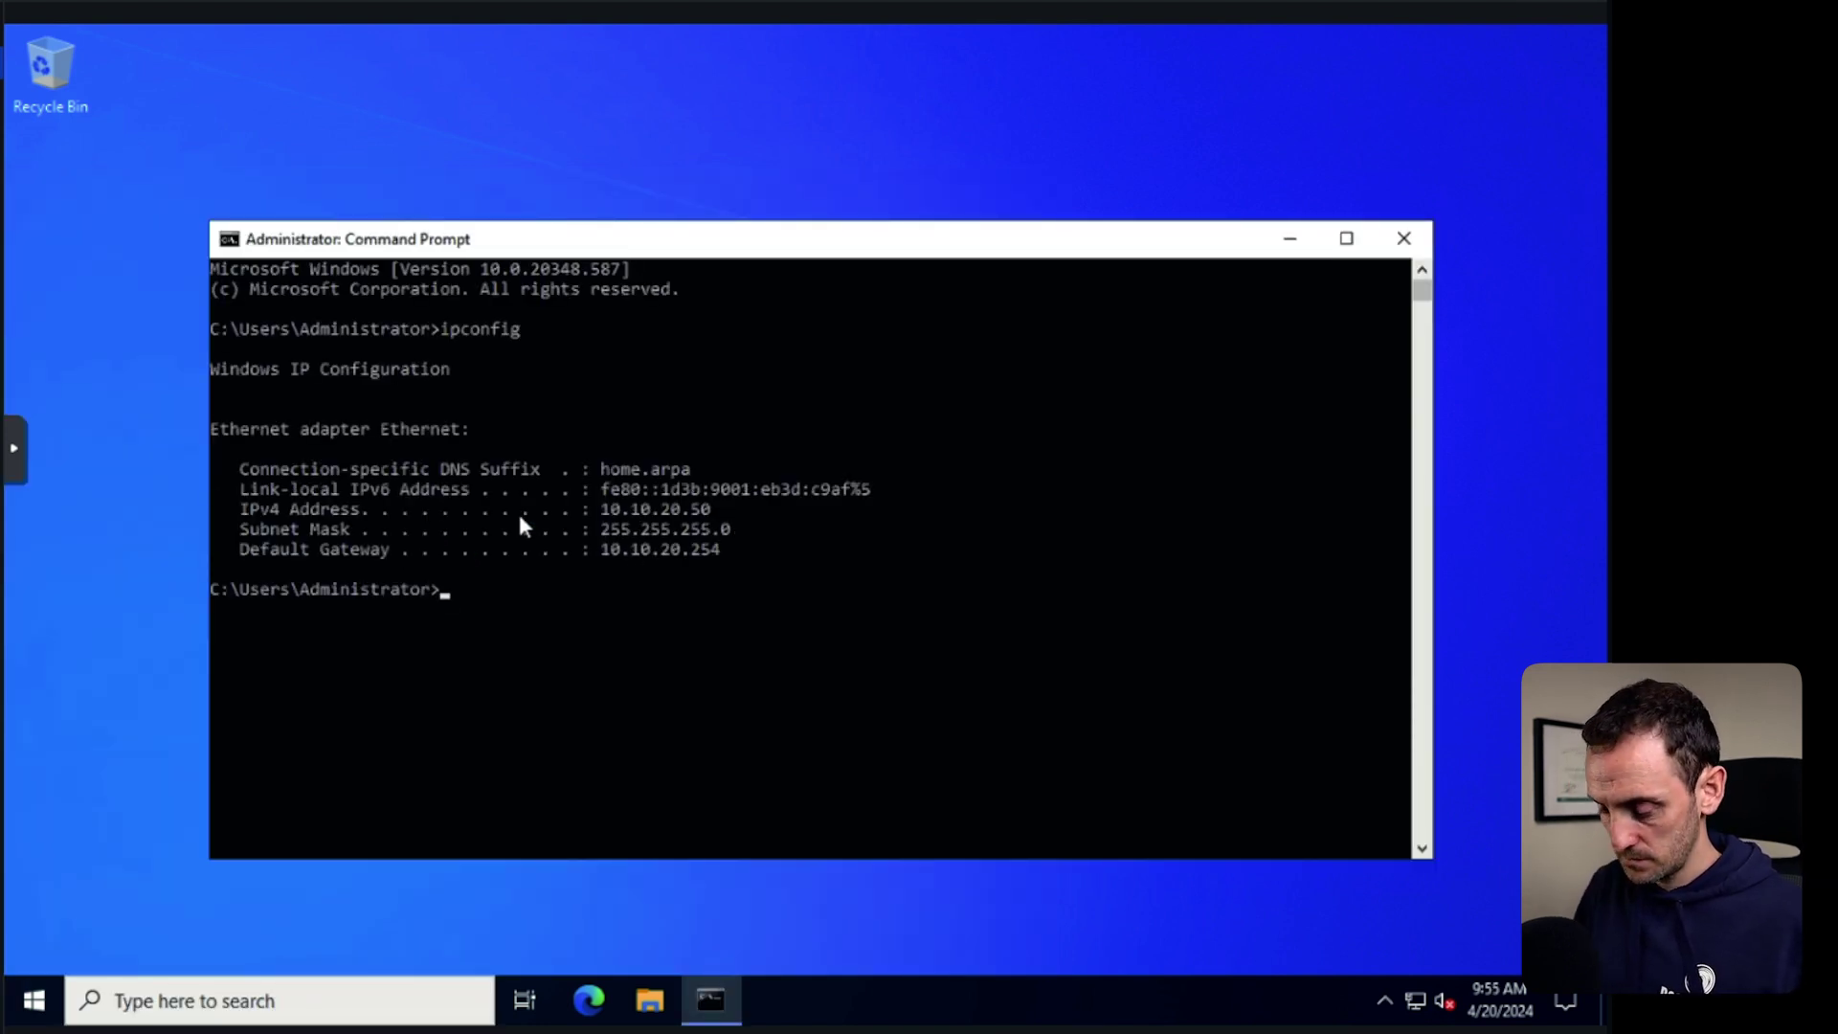
{"action": "type", "text": "ipconfig /all"}
{"action": "key", "text": "Return"}
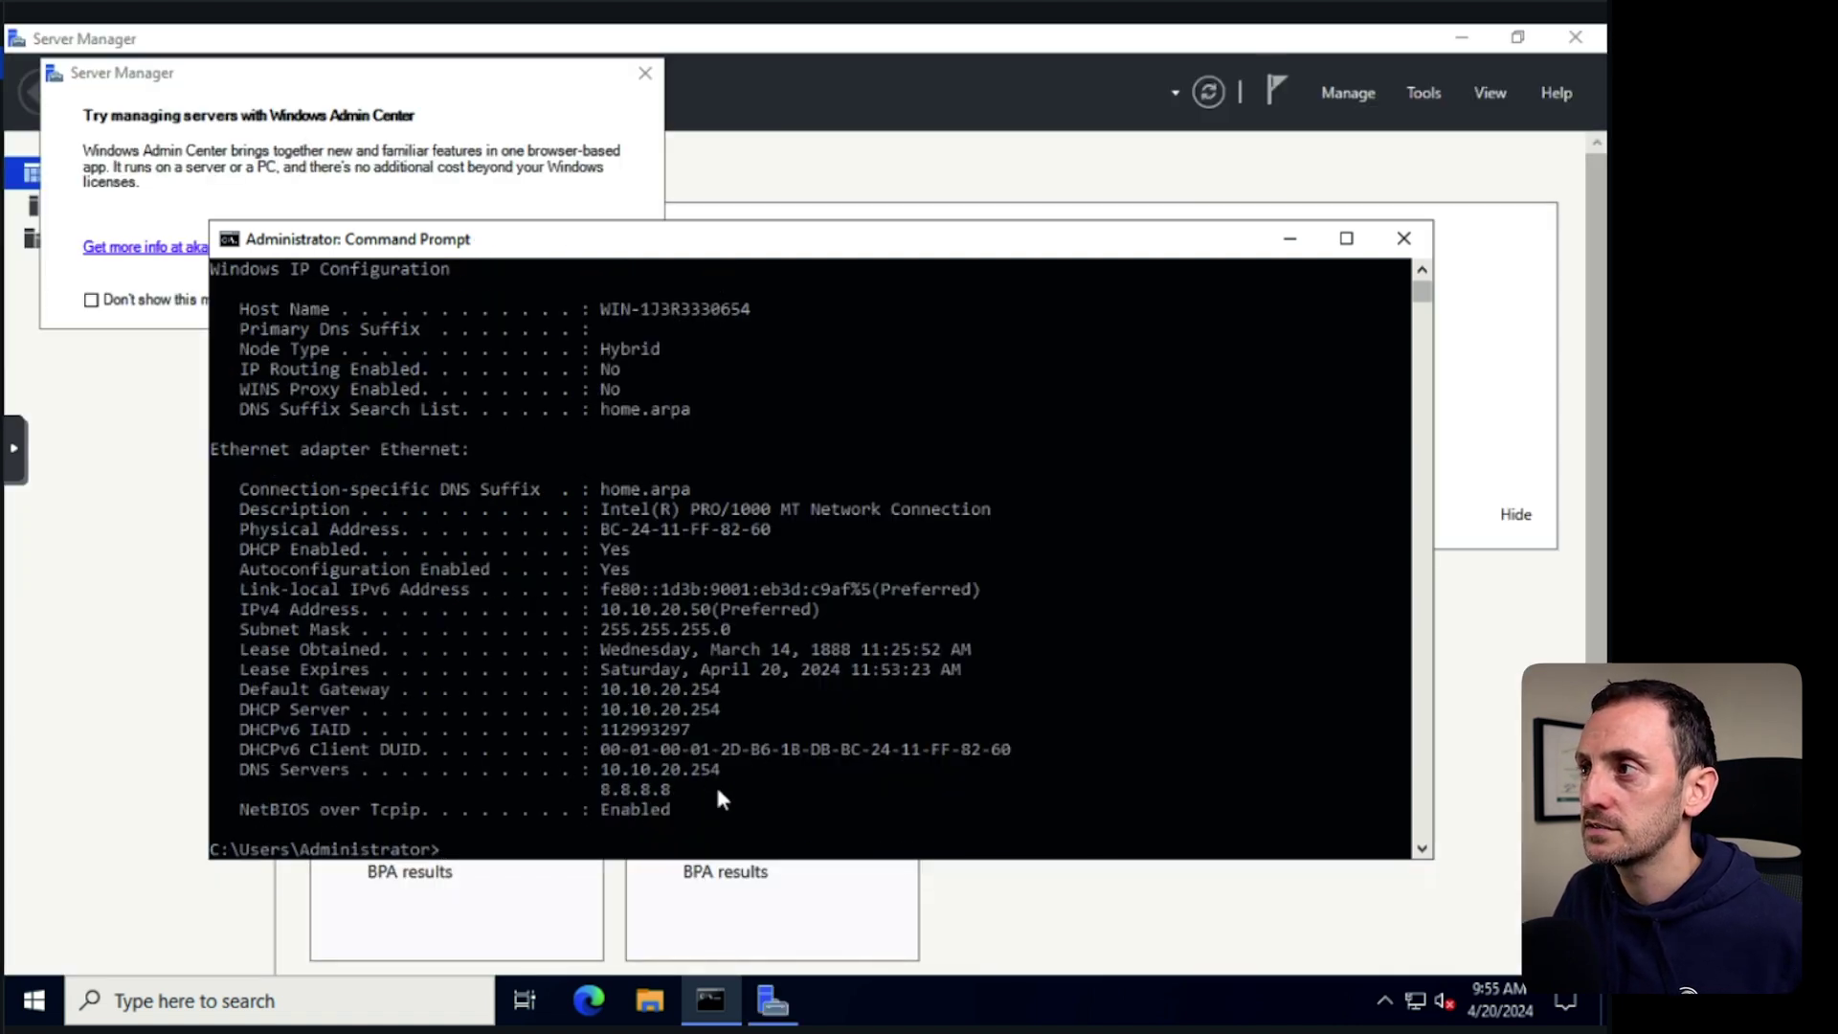
{"action": "left_click", "coordinate": [1404, 238]}
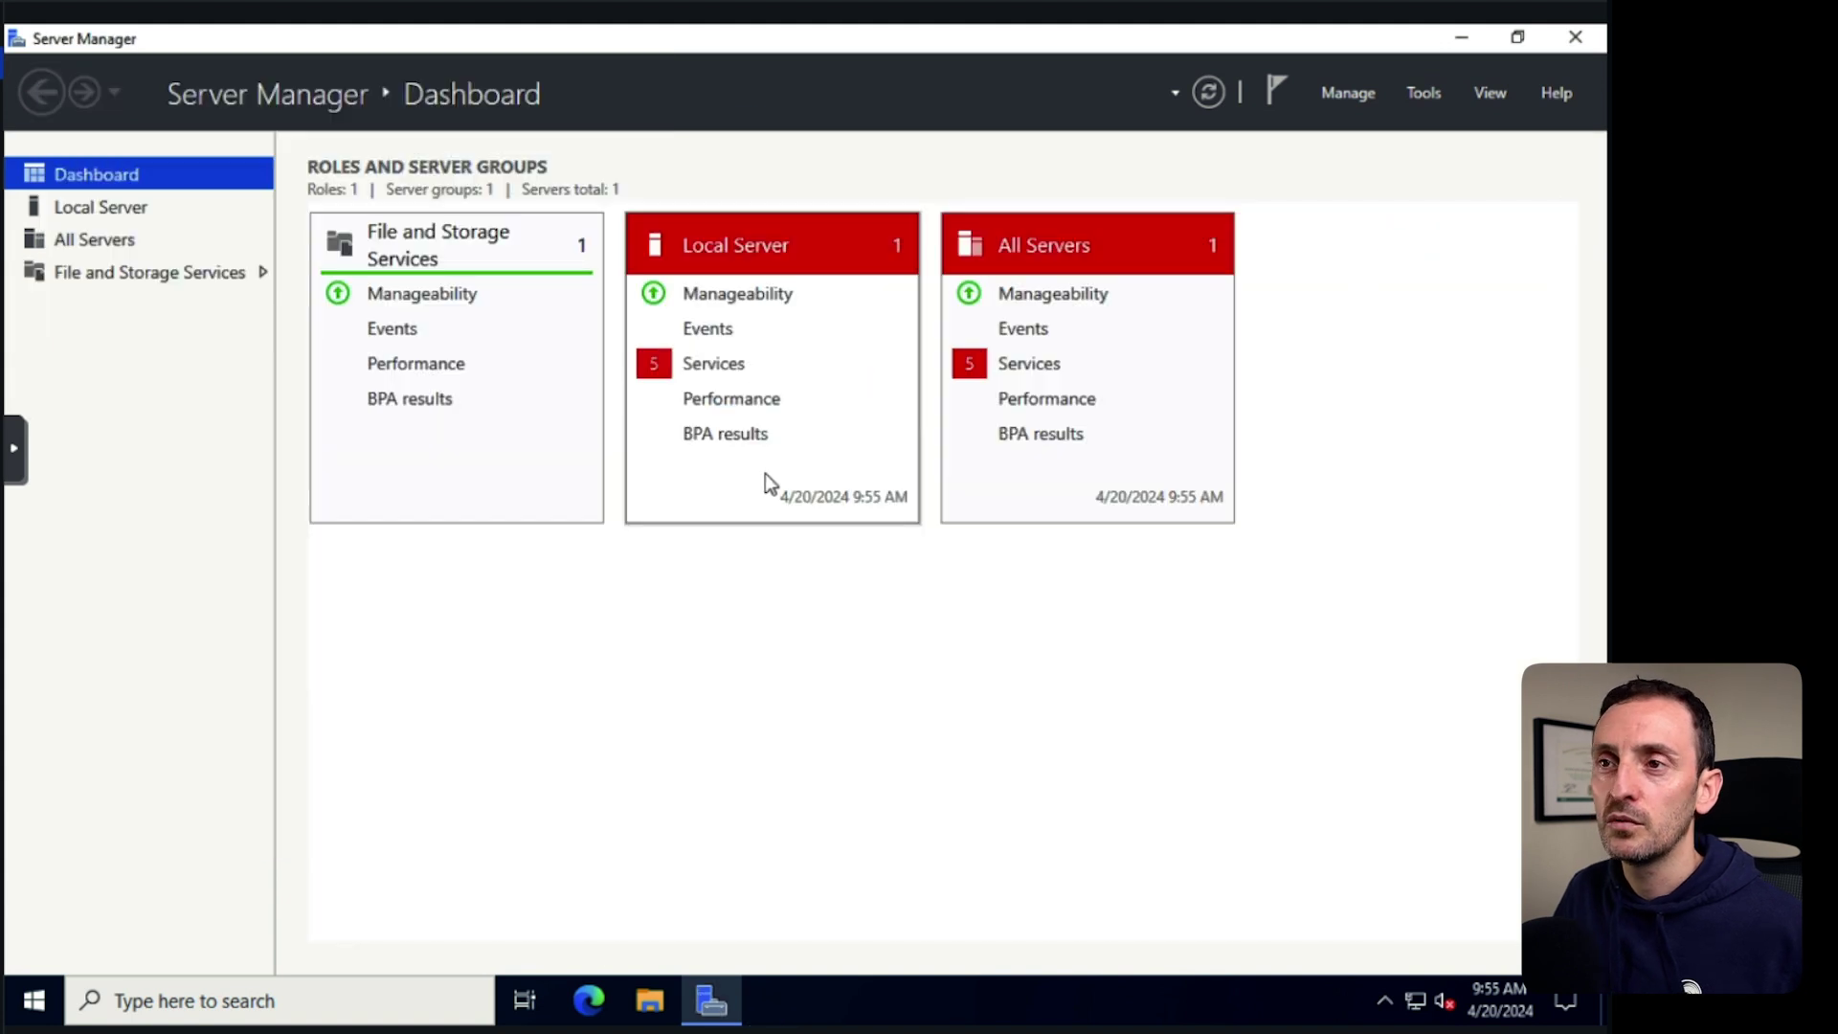
On Local Server, turn IE Enhanced Security Configuration off for Administrators and Users.
{"action": "left_click", "coordinate": [115, 209]}
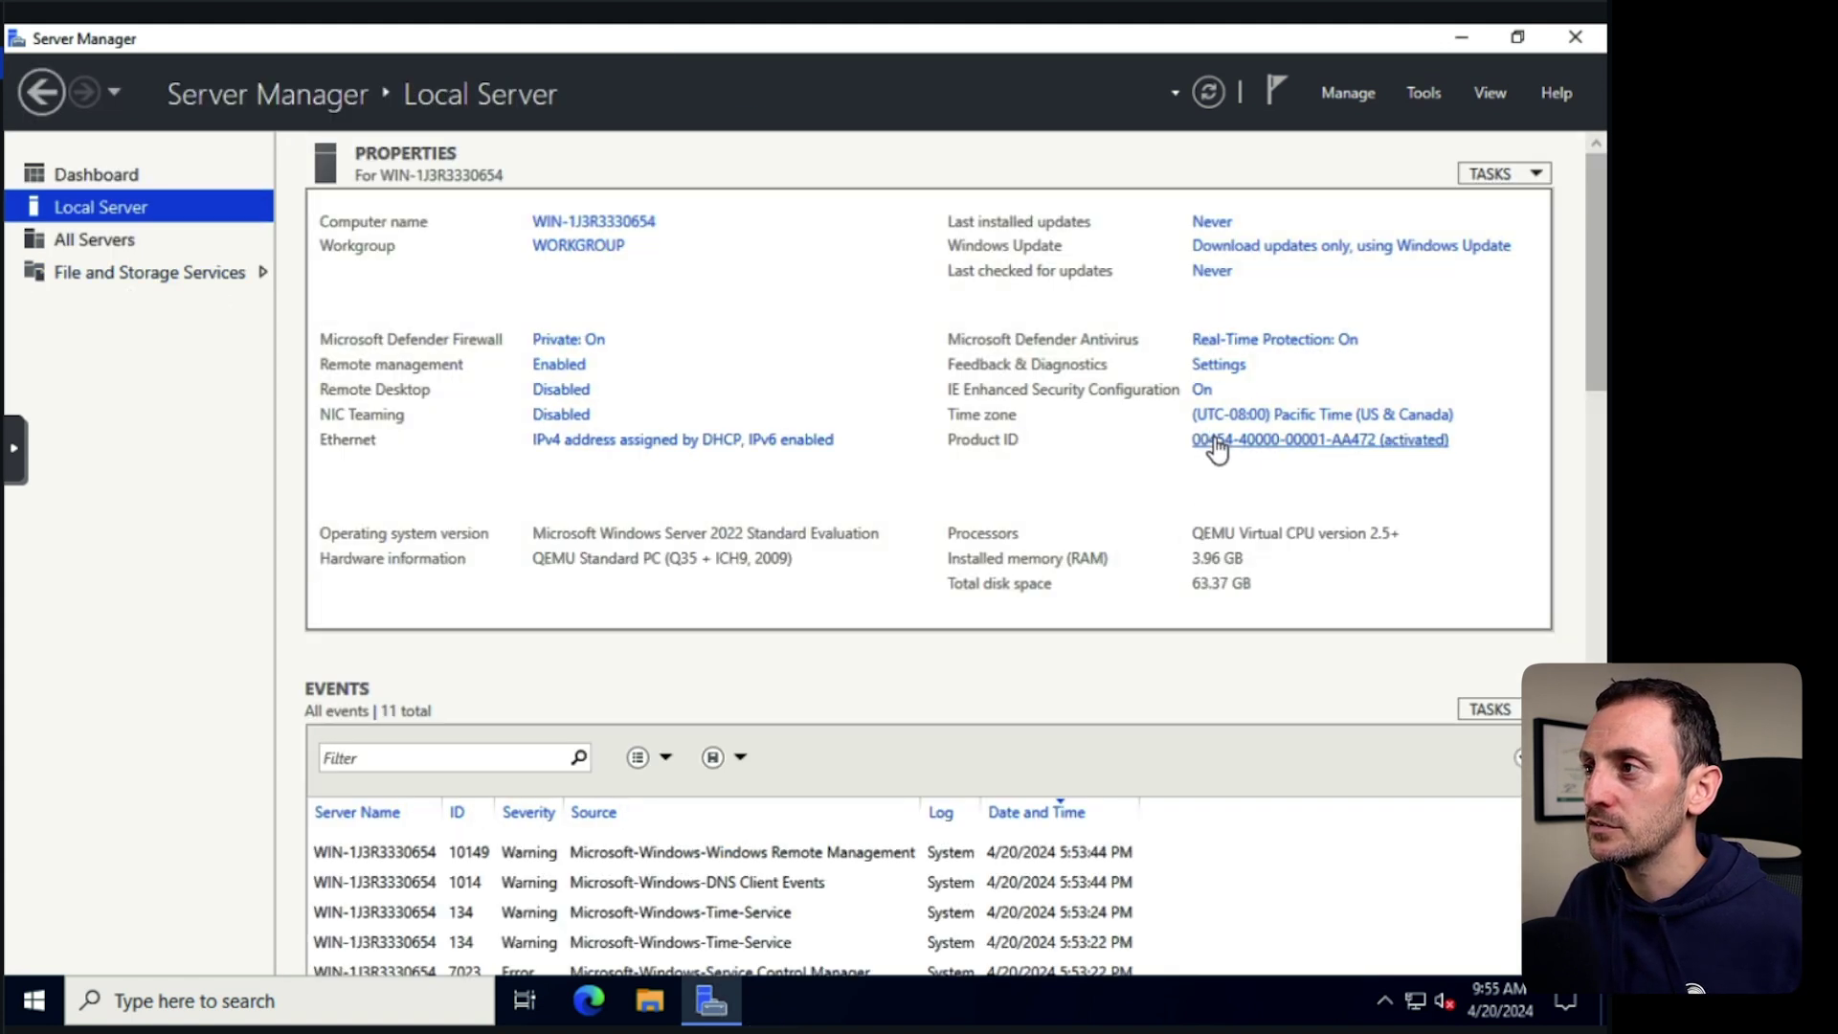
{"action": "left_click", "coordinate": [1200, 390]}
{"action": "left_click", "coordinate": [644, 625]}
{"action": "left_click", "coordinate": [643, 478]}
{"action": "left_click", "coordinate": [898, 749]}
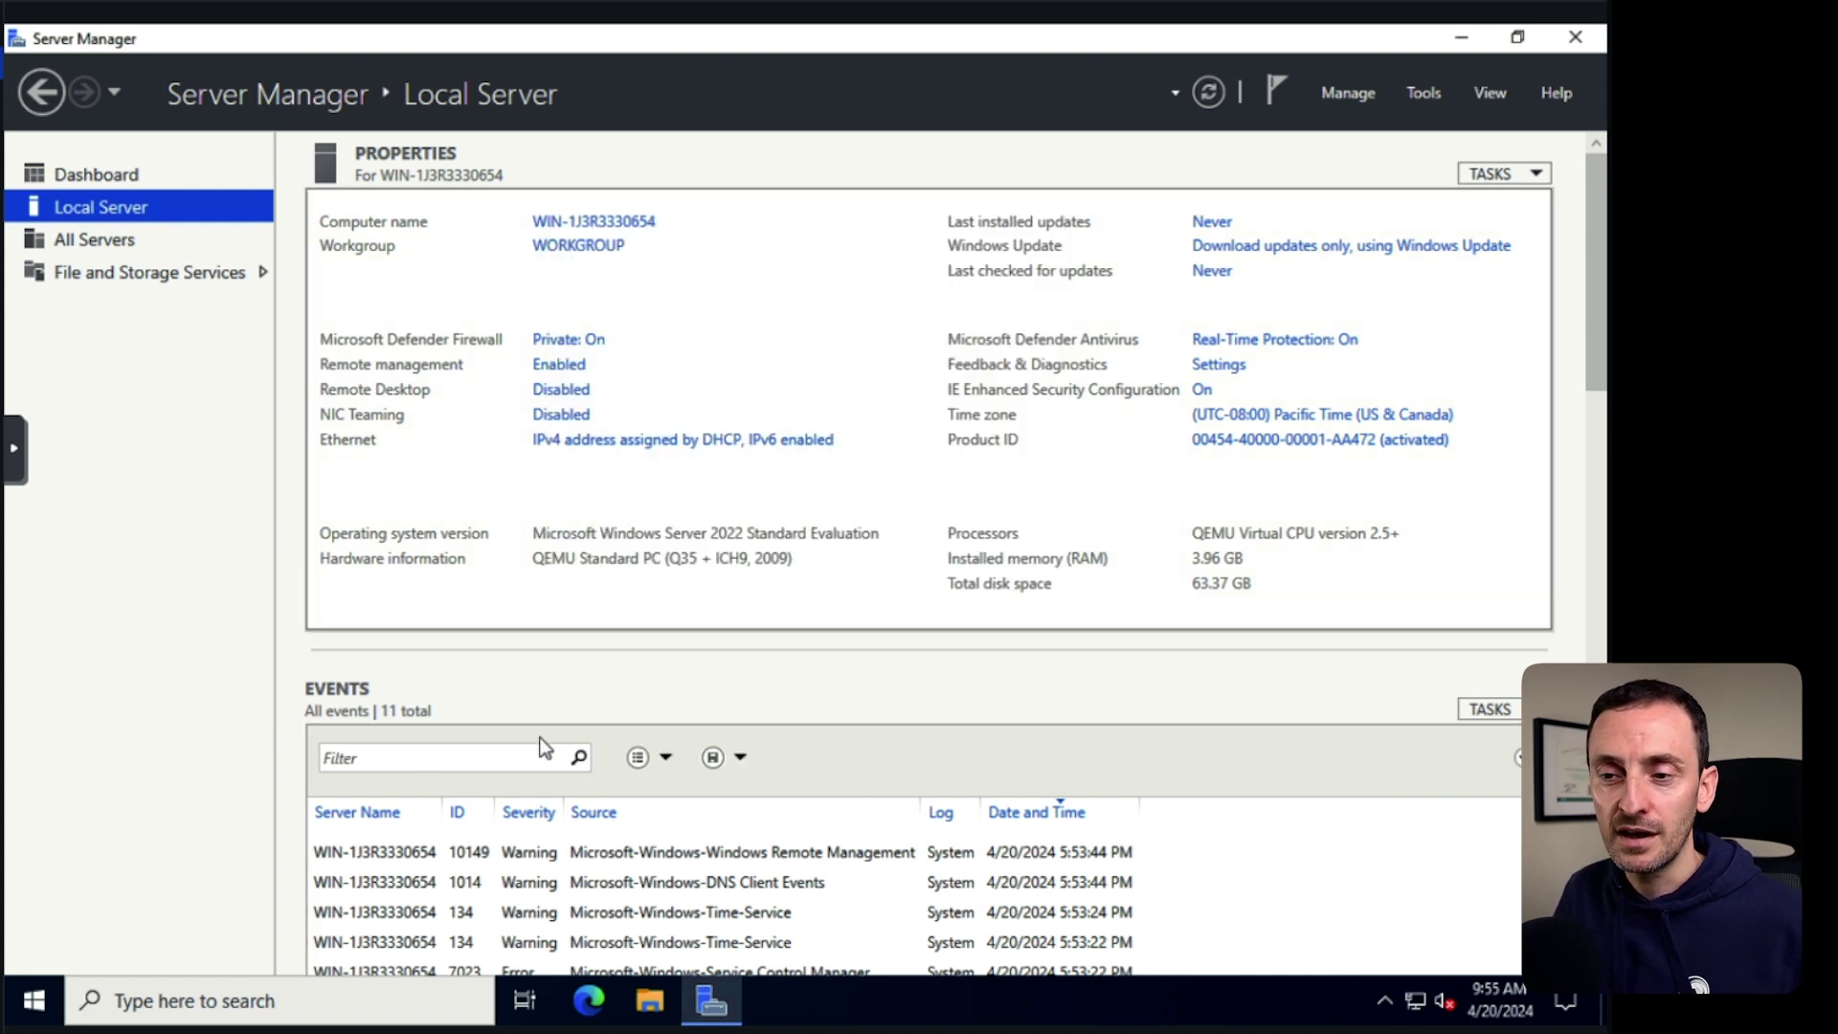
{"action": "left_click", "coordinate": [56, 1002]}
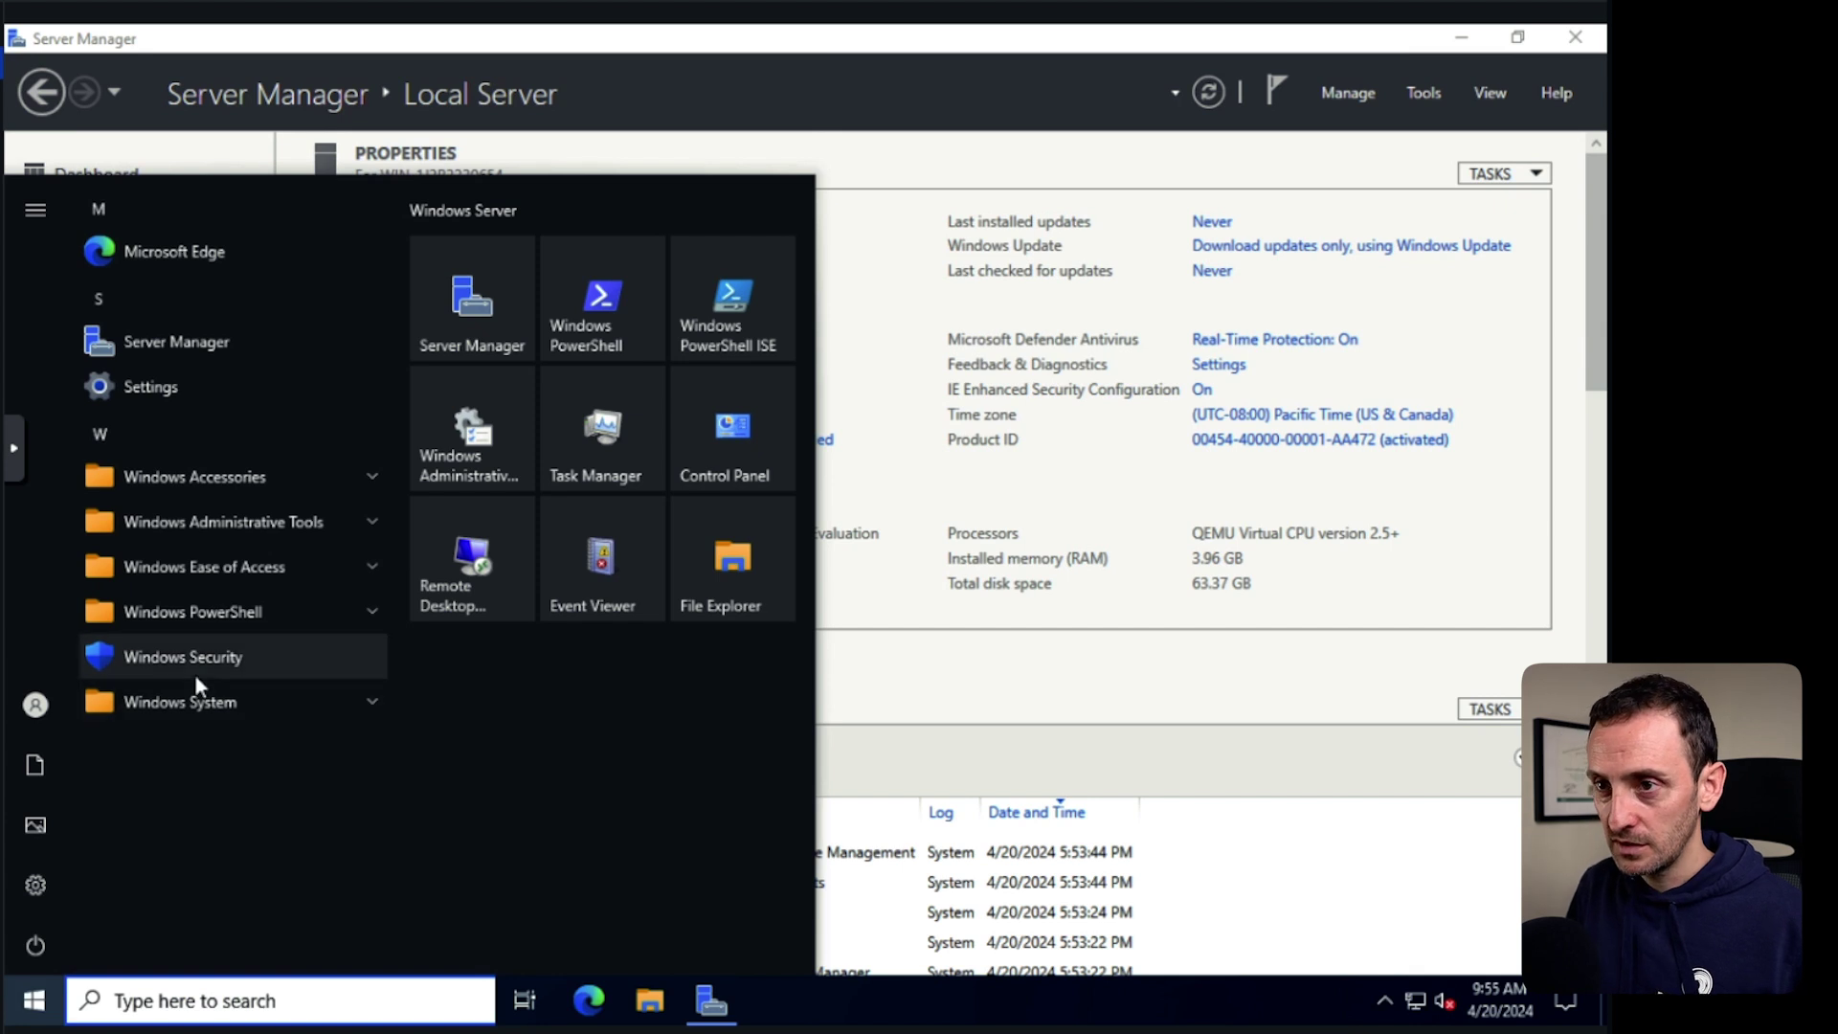
Launch Windows Defender Firewall with Advanced Security from a 'fire' search and show Inbound Rules.
{"action": "type", "text": "fire"}
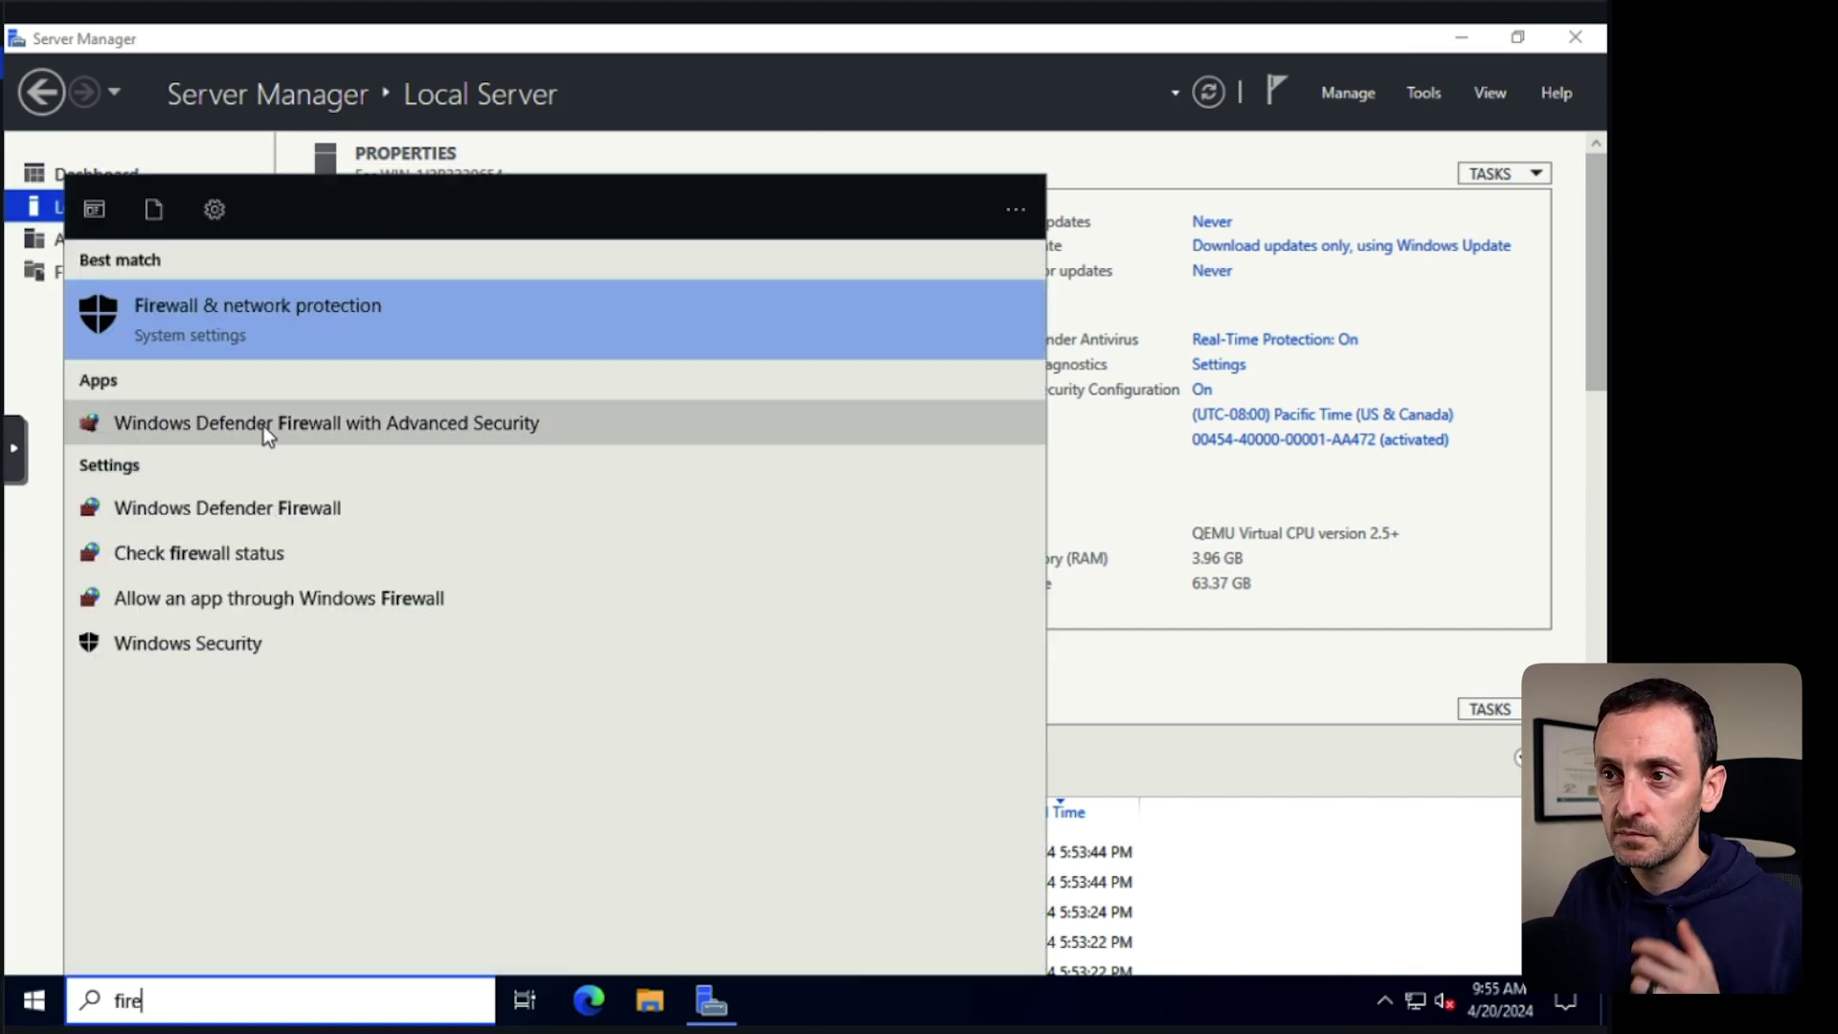
{"action": "left_click", "coordinate": [262, 423]}
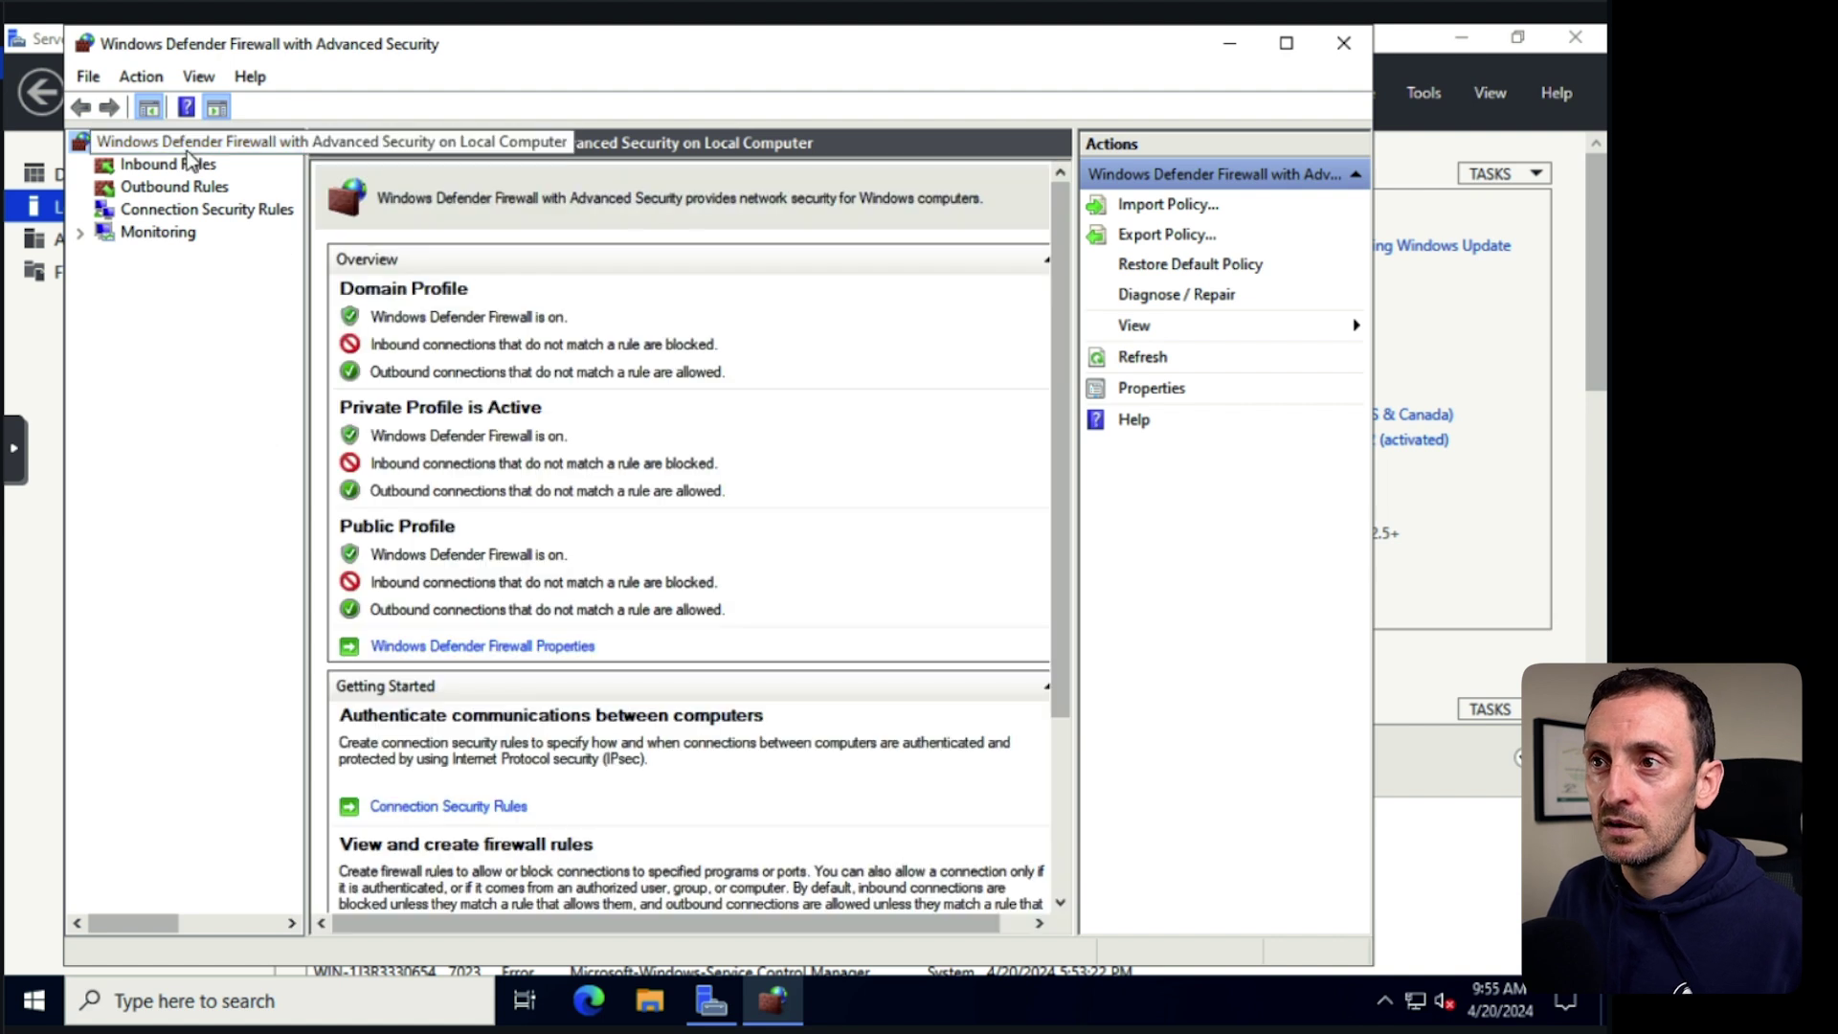
{"action": "right_click", "coordinate": [176, 169]}
{"action": "right_click", "coordinate": [206, 142]}
{"action": "left_click", "coordinate": [134, 316]}
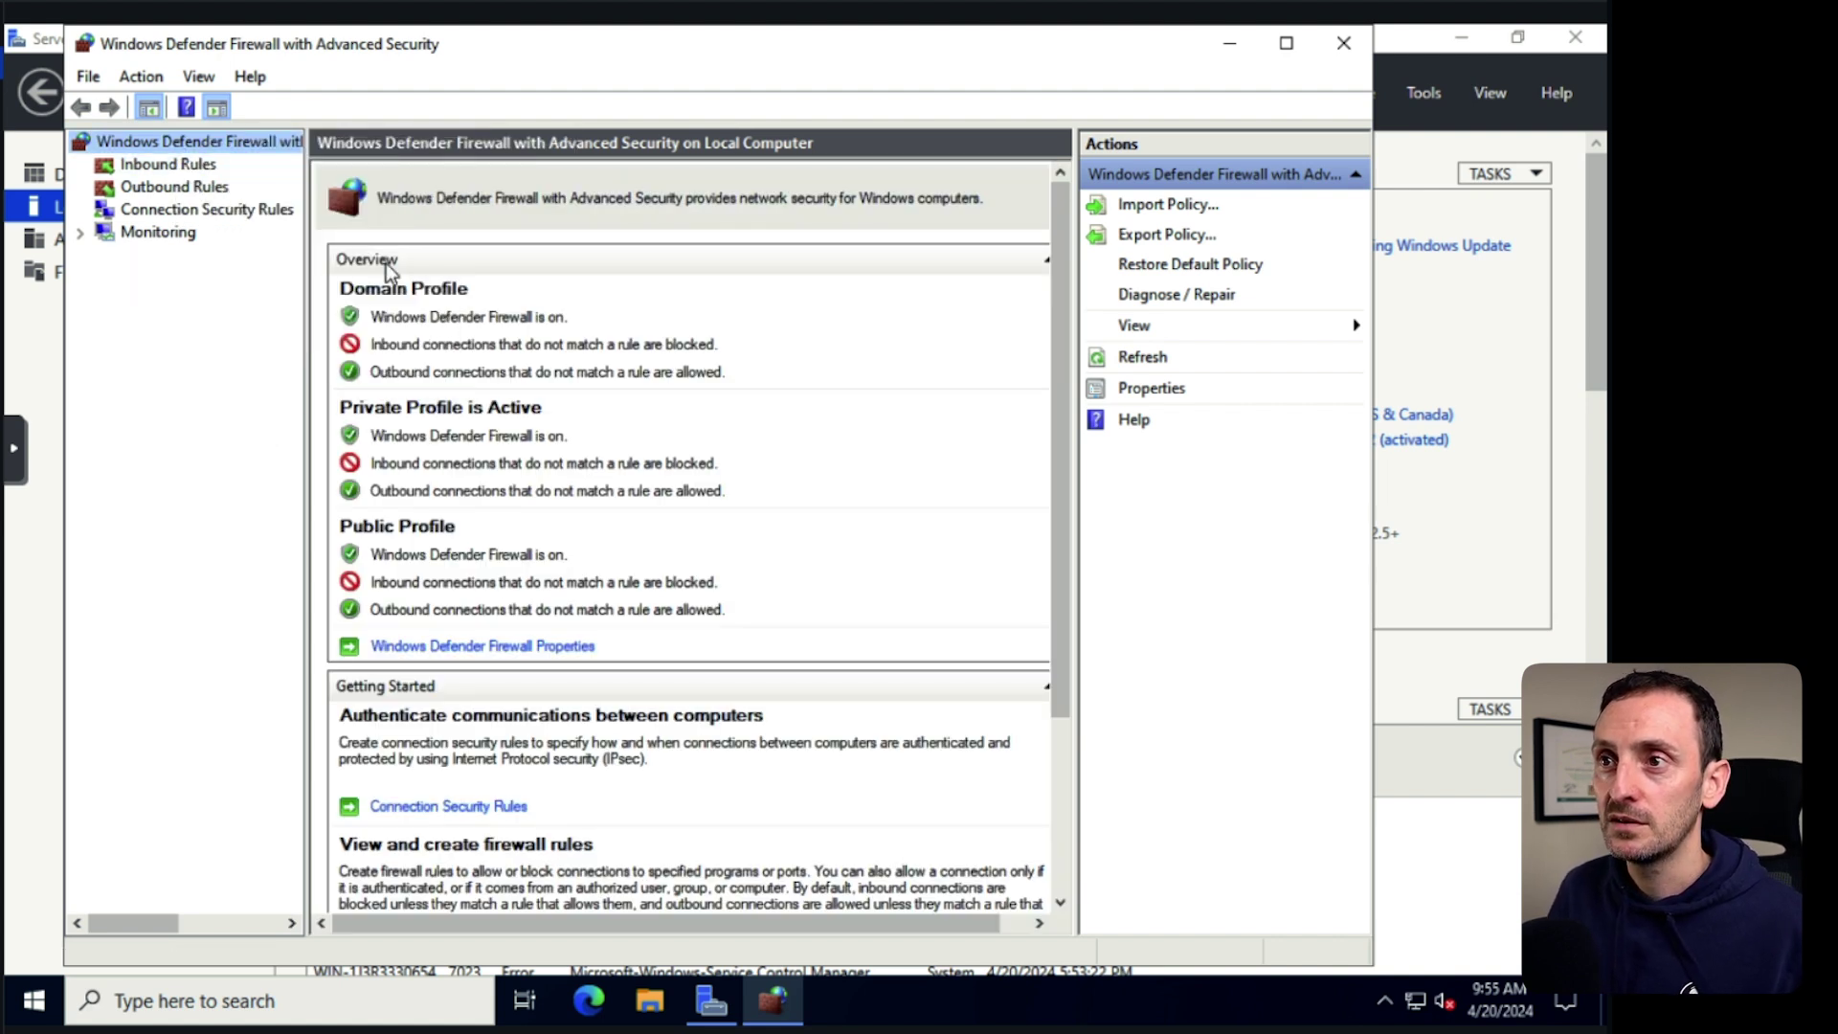
{"action": "left_click", "coordinate": [206, 168]}
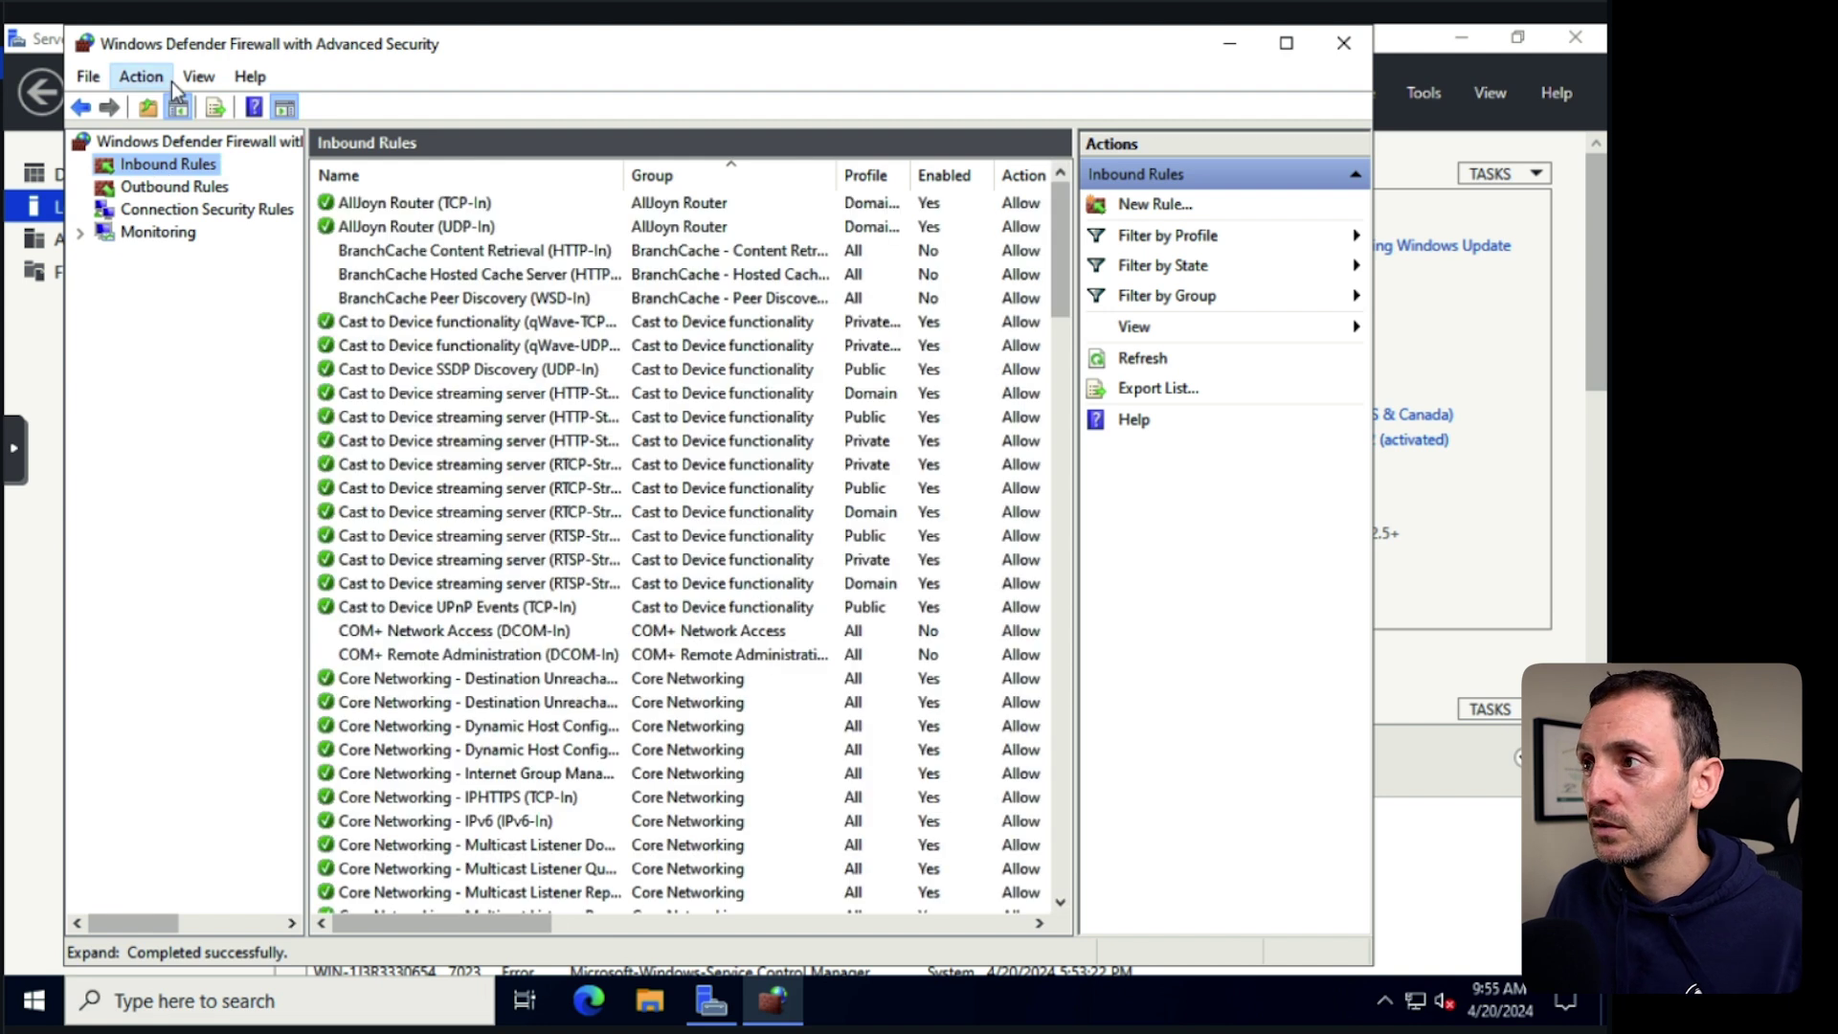
Create a custom inbound rule 'Allow ICMP' allowing ICMPv4 from any address for all programs.
{"action": "left_click", "coordinate": [1141, 206]}
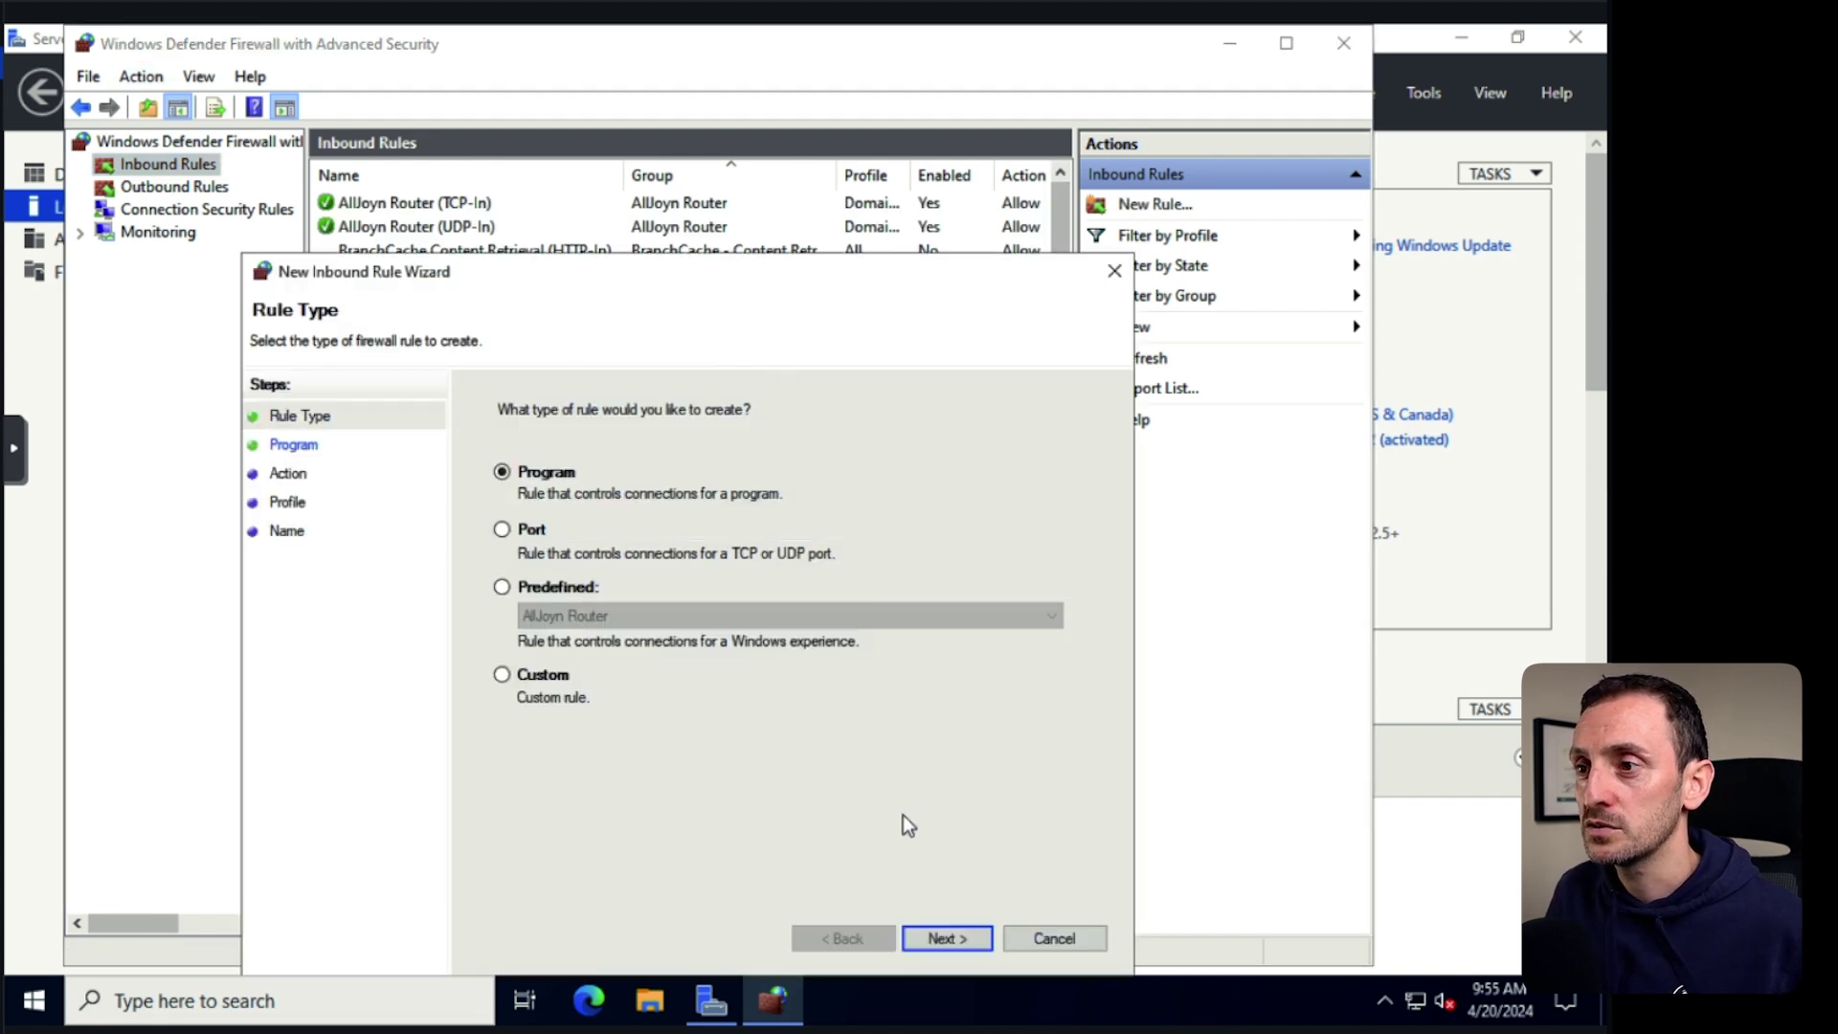
{"action": "left_click", "coordinate": [559, 676]}
{"action": "left_click", "coordinate": [967, 938]}
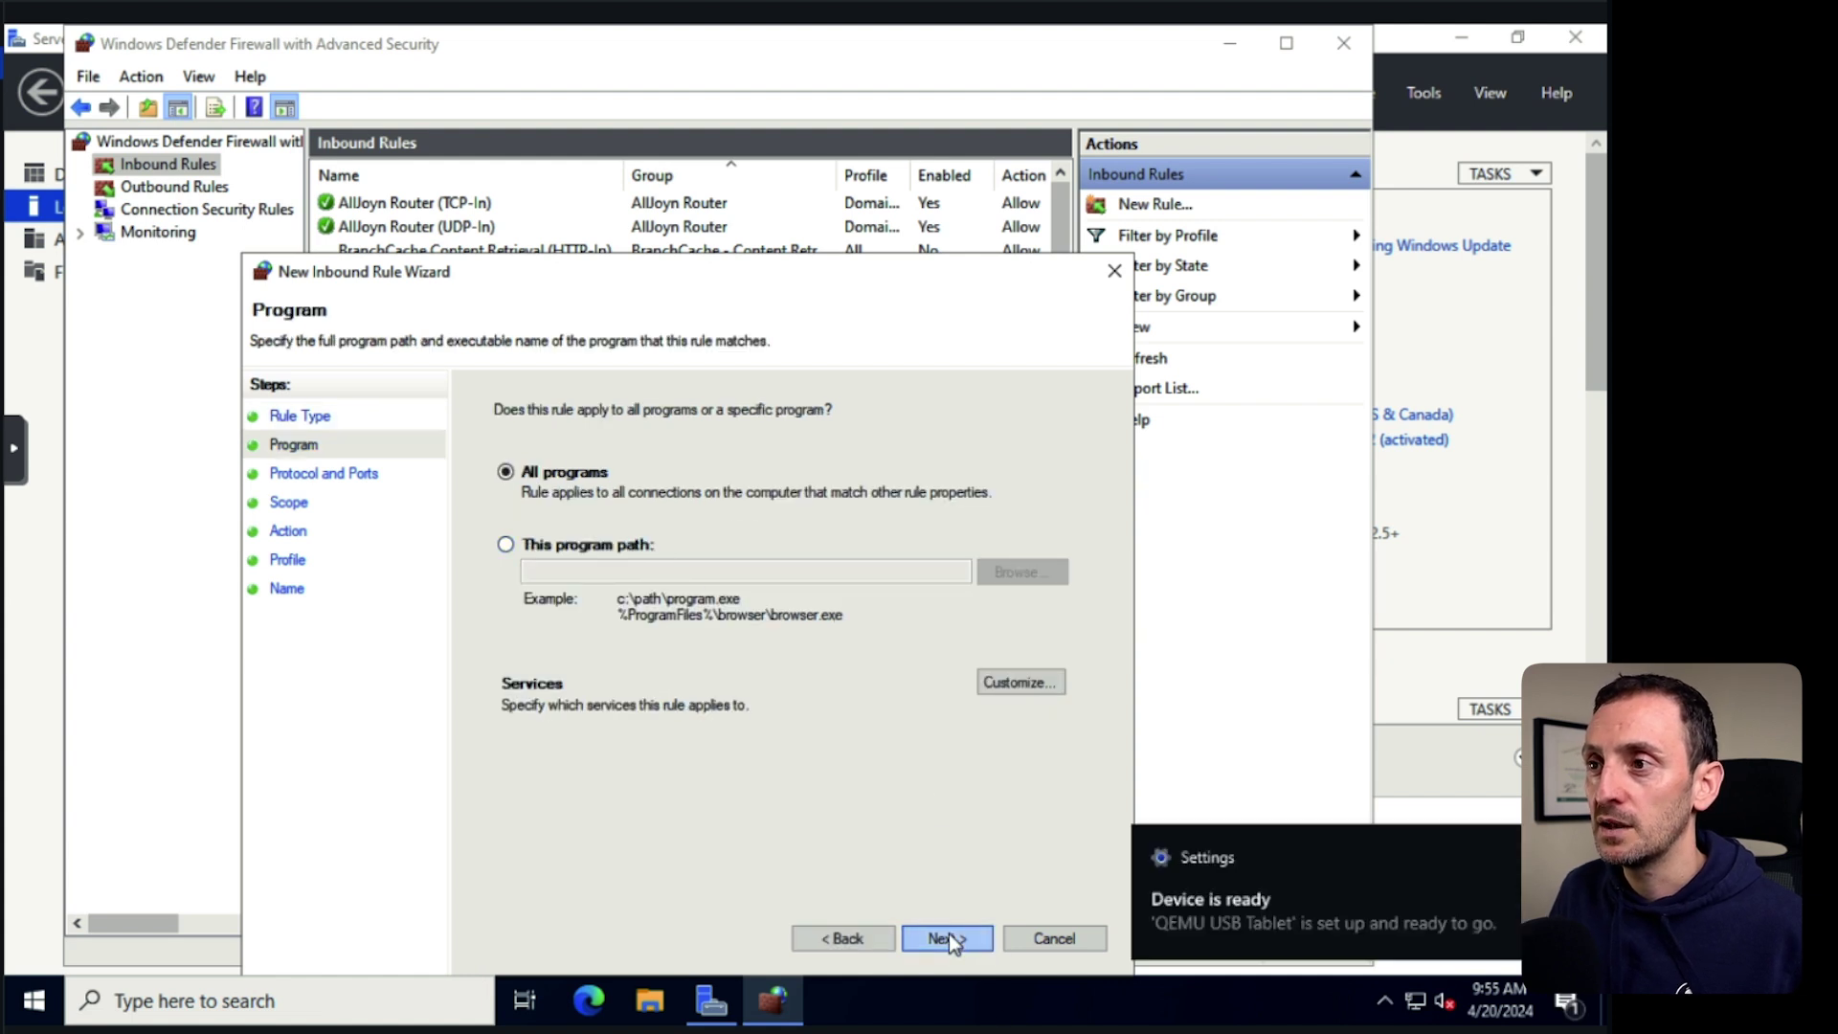
{"action": "left_click", "coordinate": [949, 936]}
{"action": "left_click", "coordinate": [825, 478]}
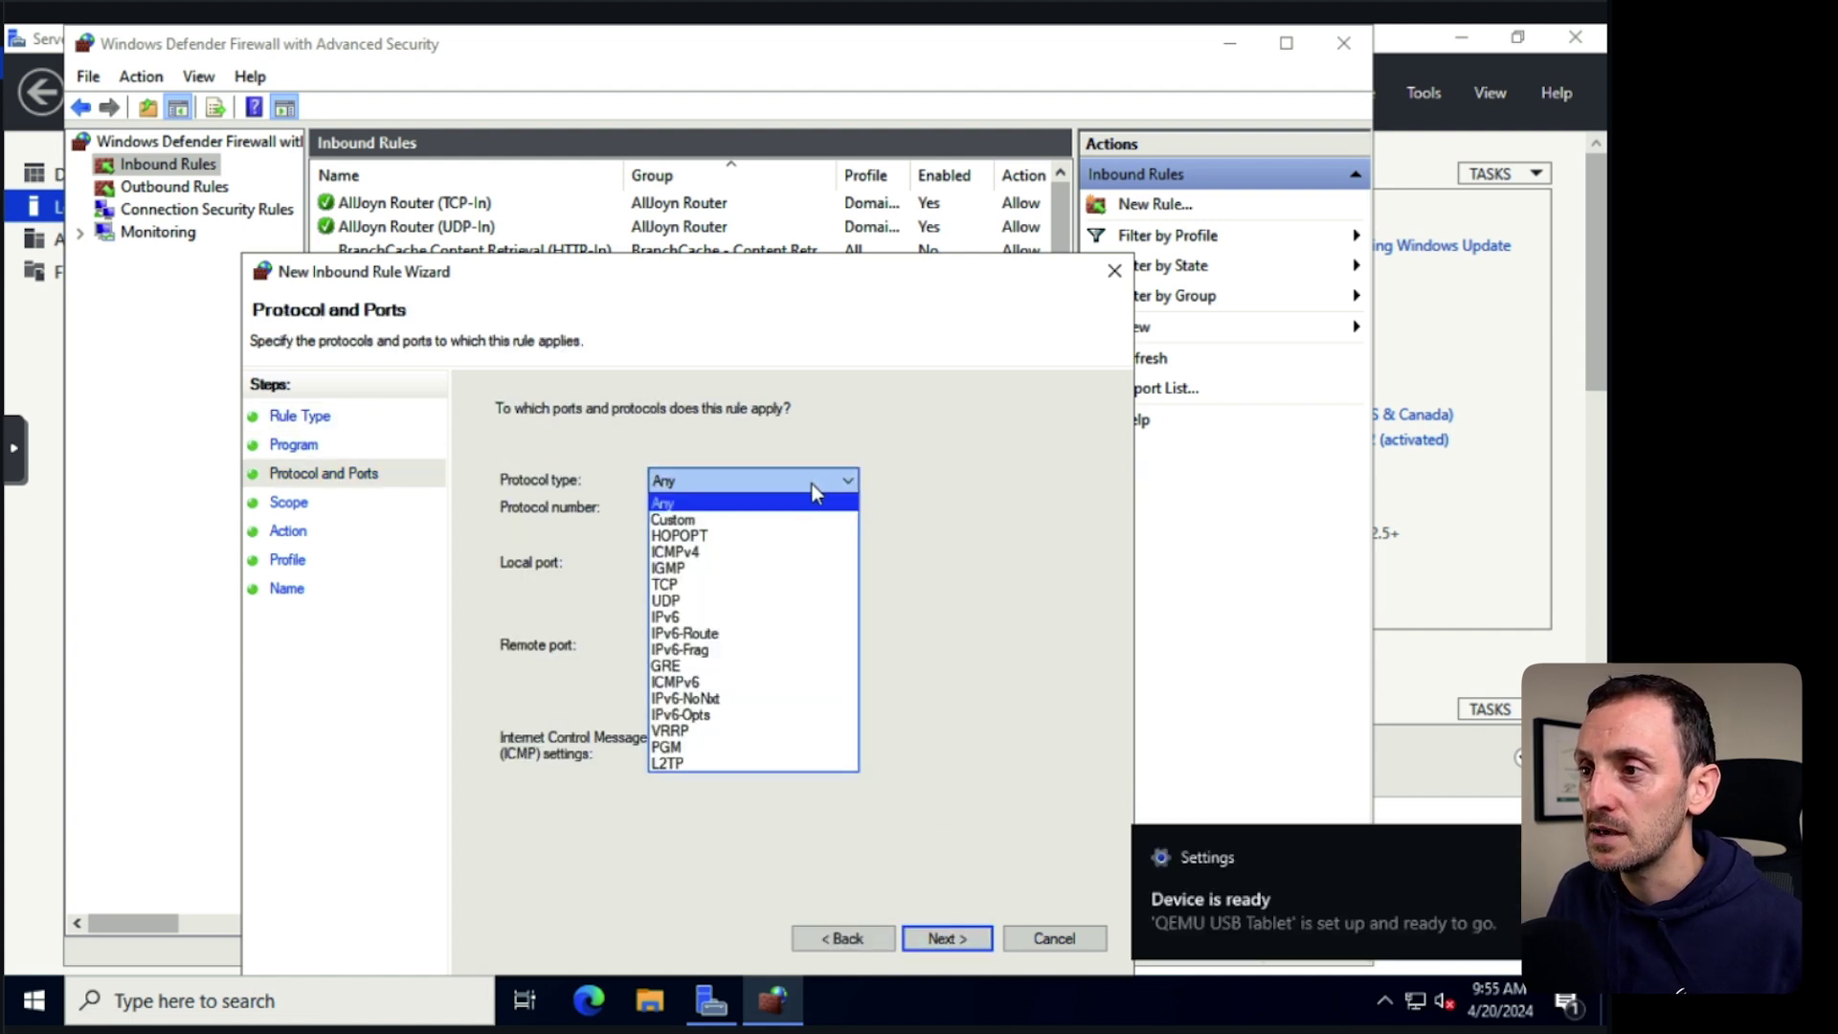
{"action": "left_click", "coordinate": [684, 552]}
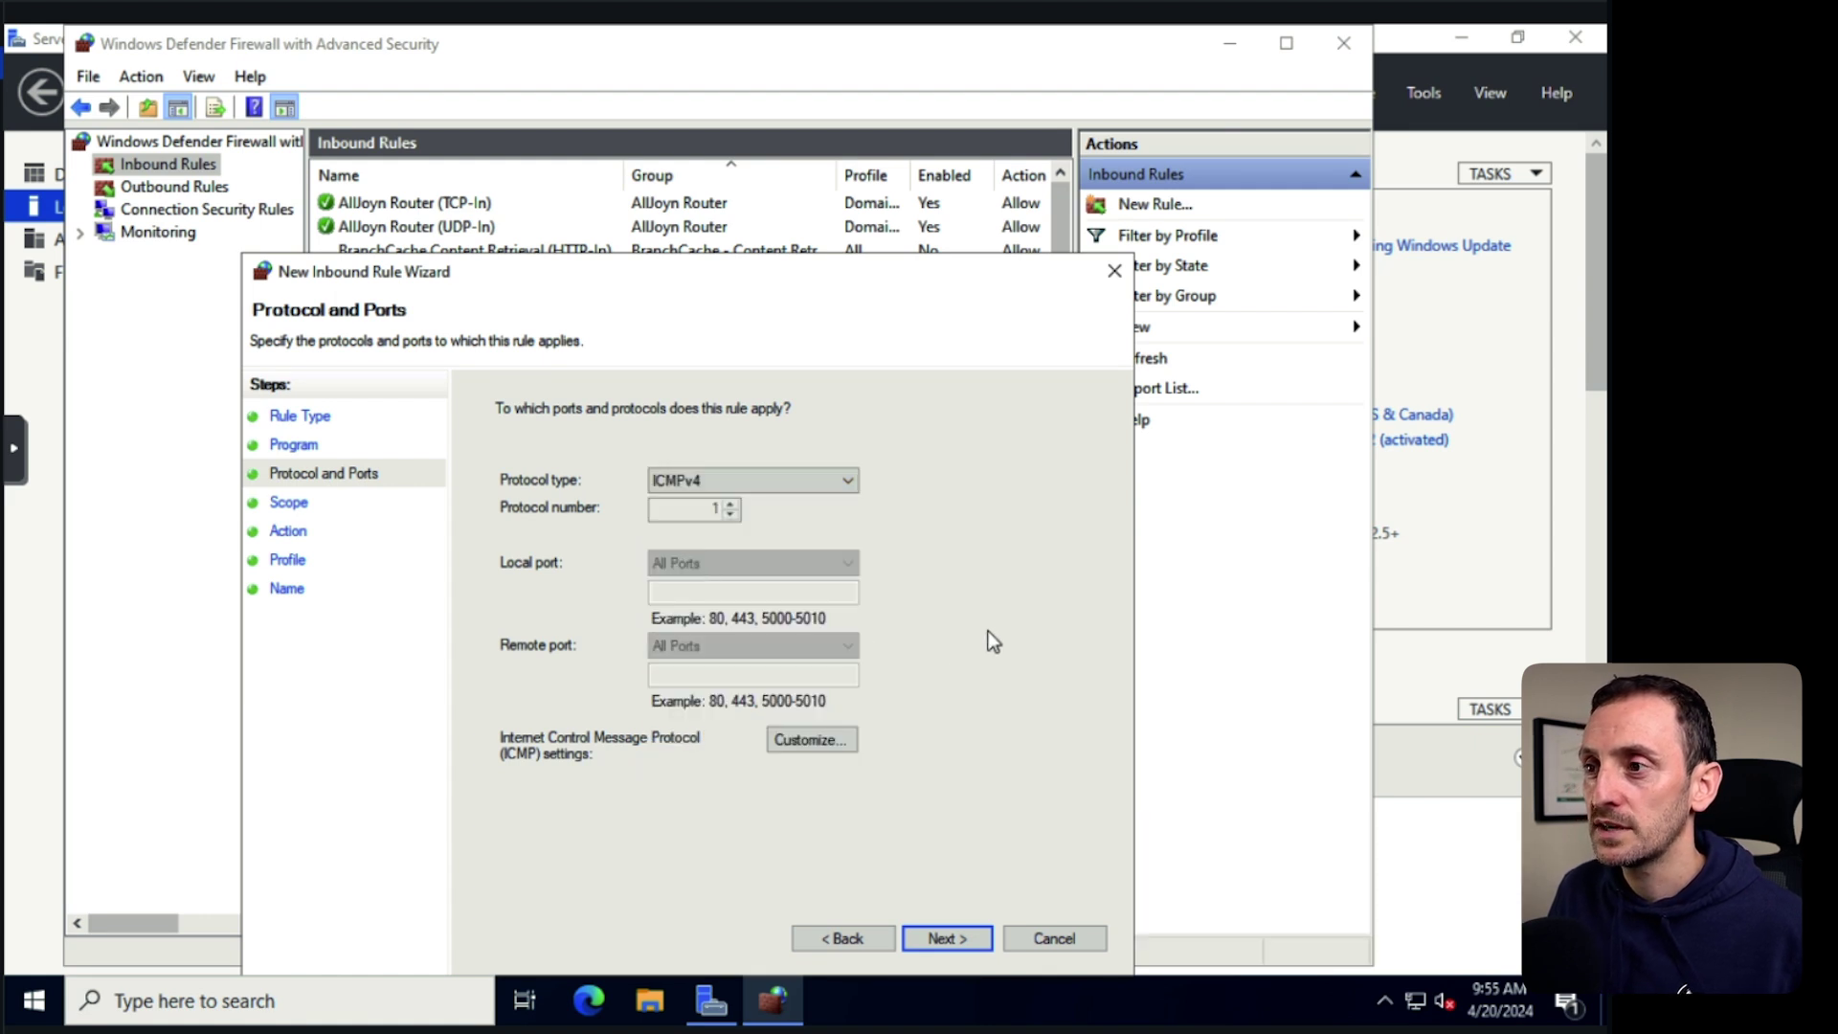
{"action": "left_click", "coordinate": [964, 939]}
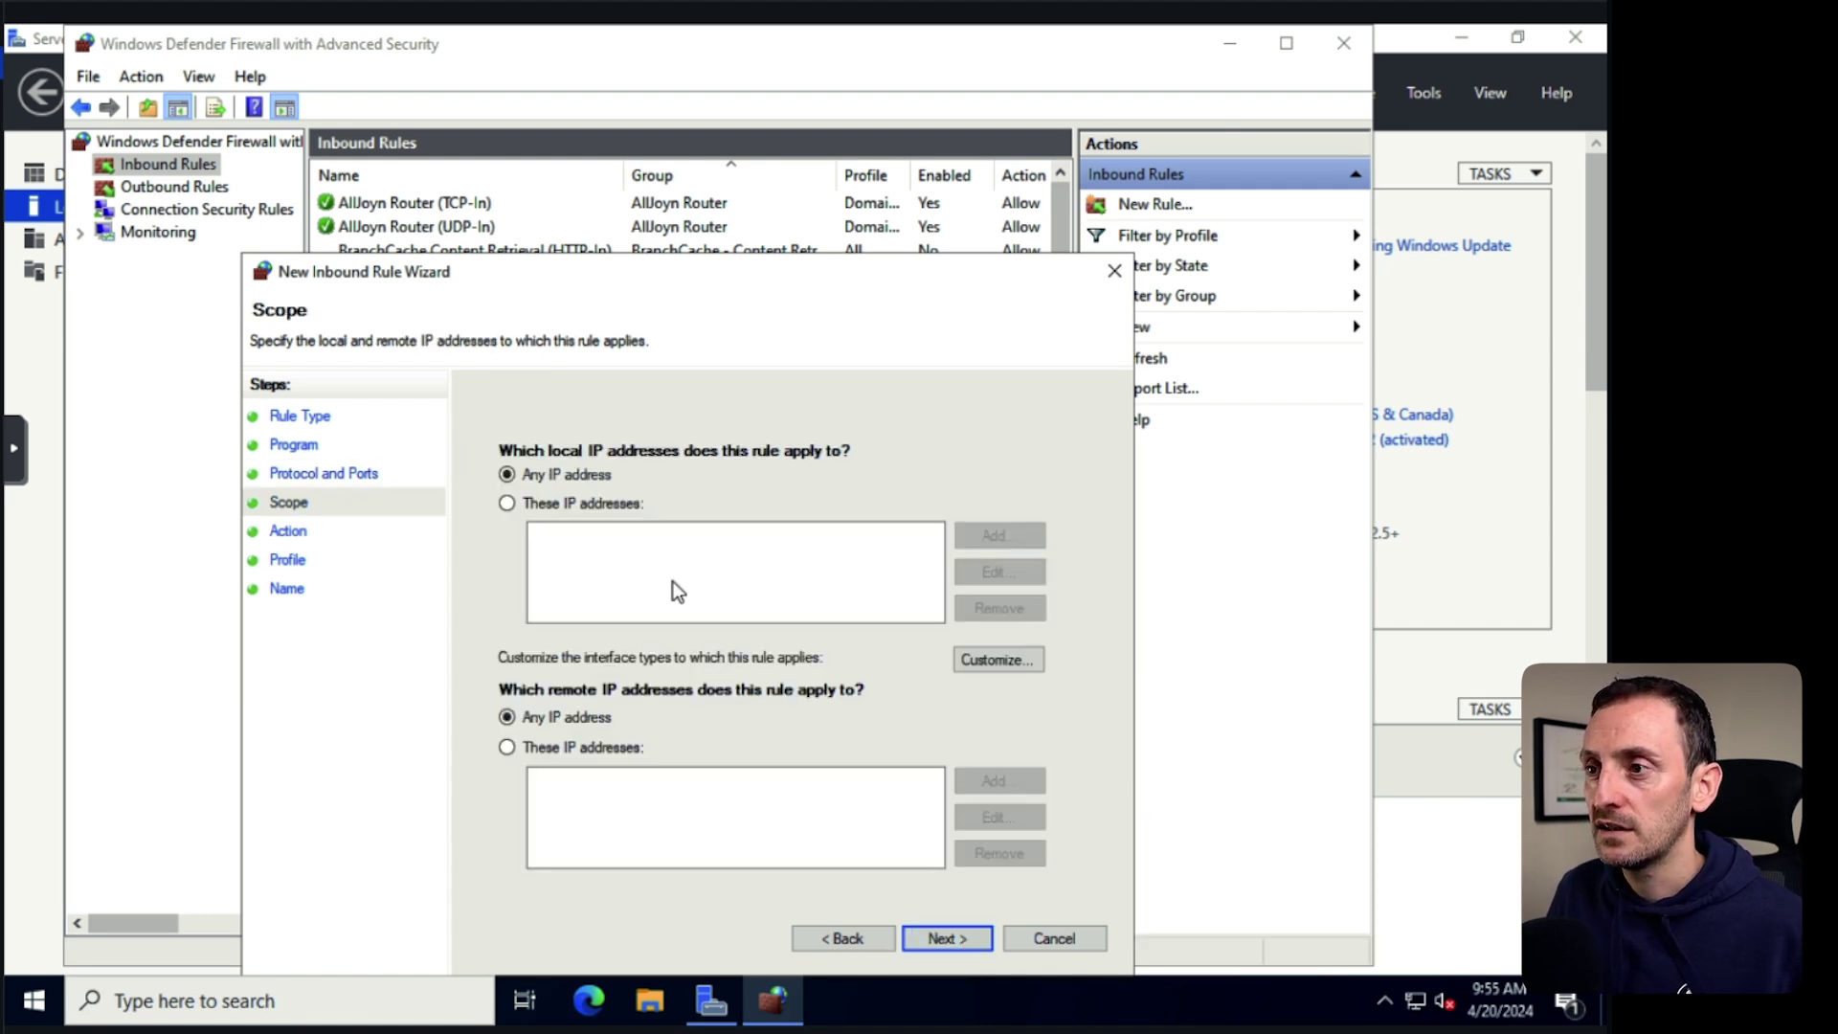
{"action": "left_click", "coordinate": [946, 938]}
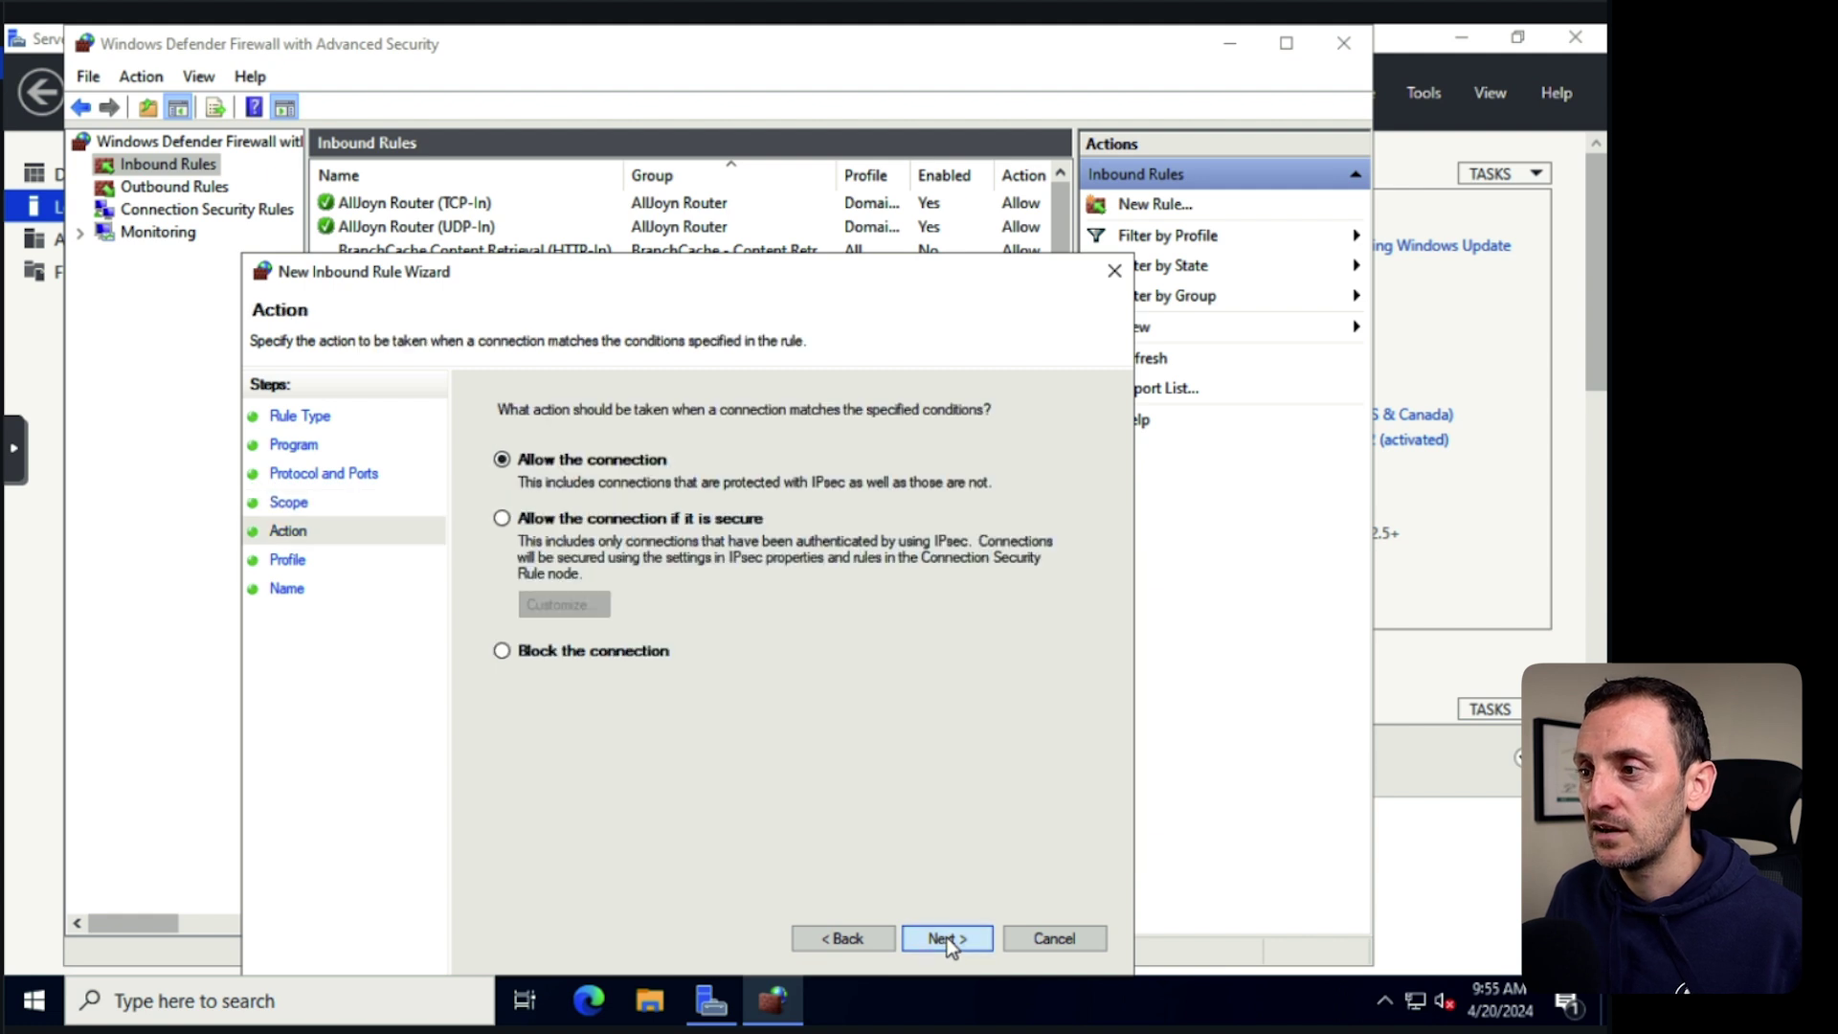
{"action": "left_click", "coordinate": [944, 937]}
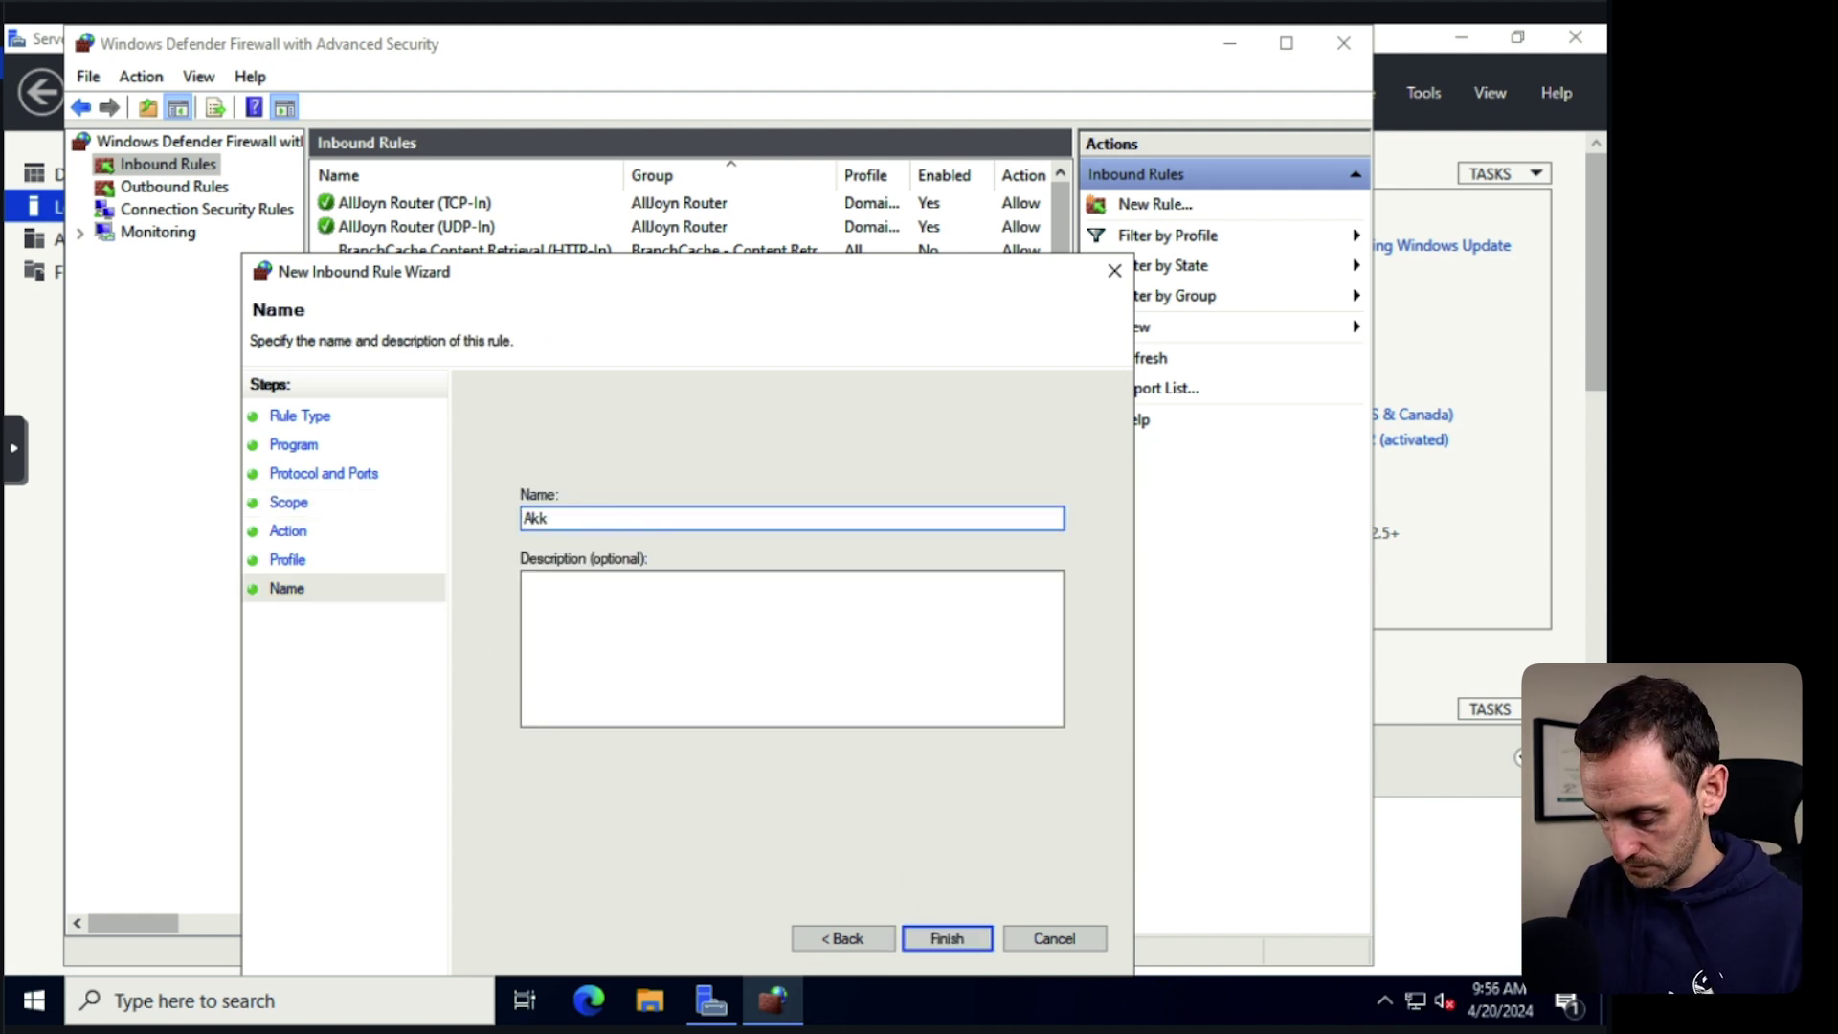
{"action": "type", "text": "Allow ICMP"}
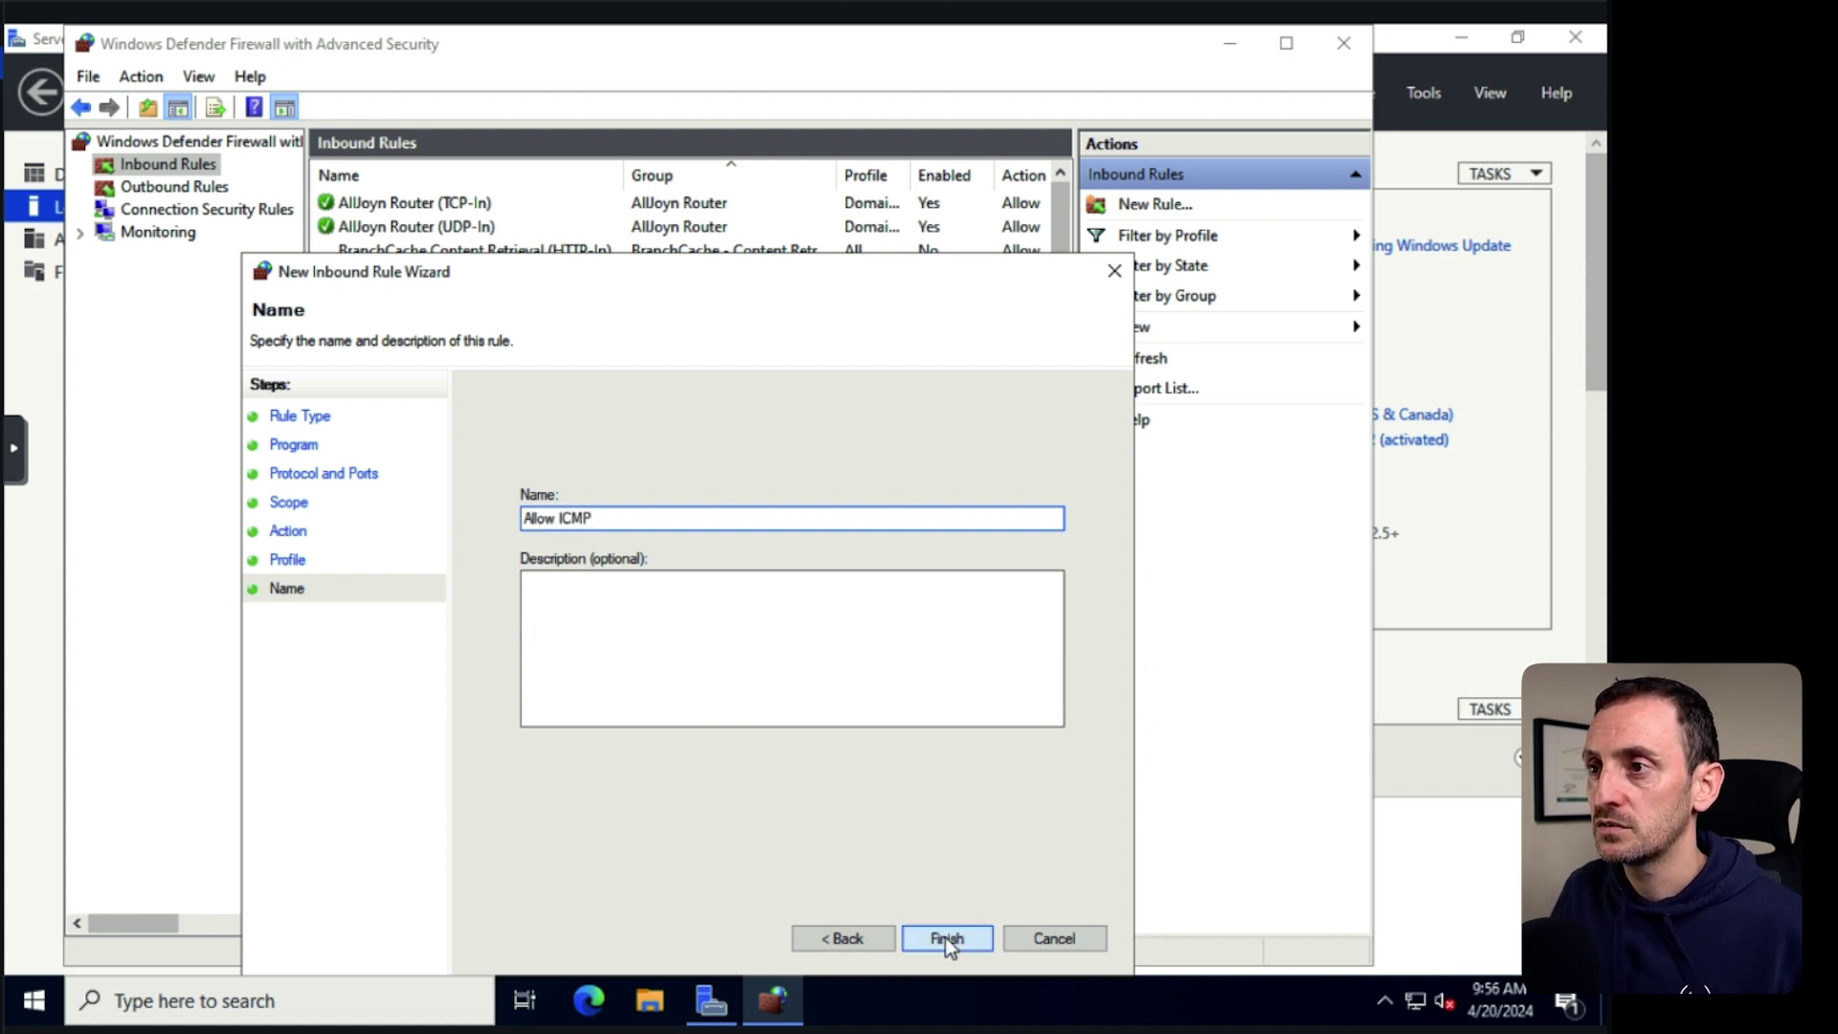
{"action": "left_click", "coordinate": [945, 939]}
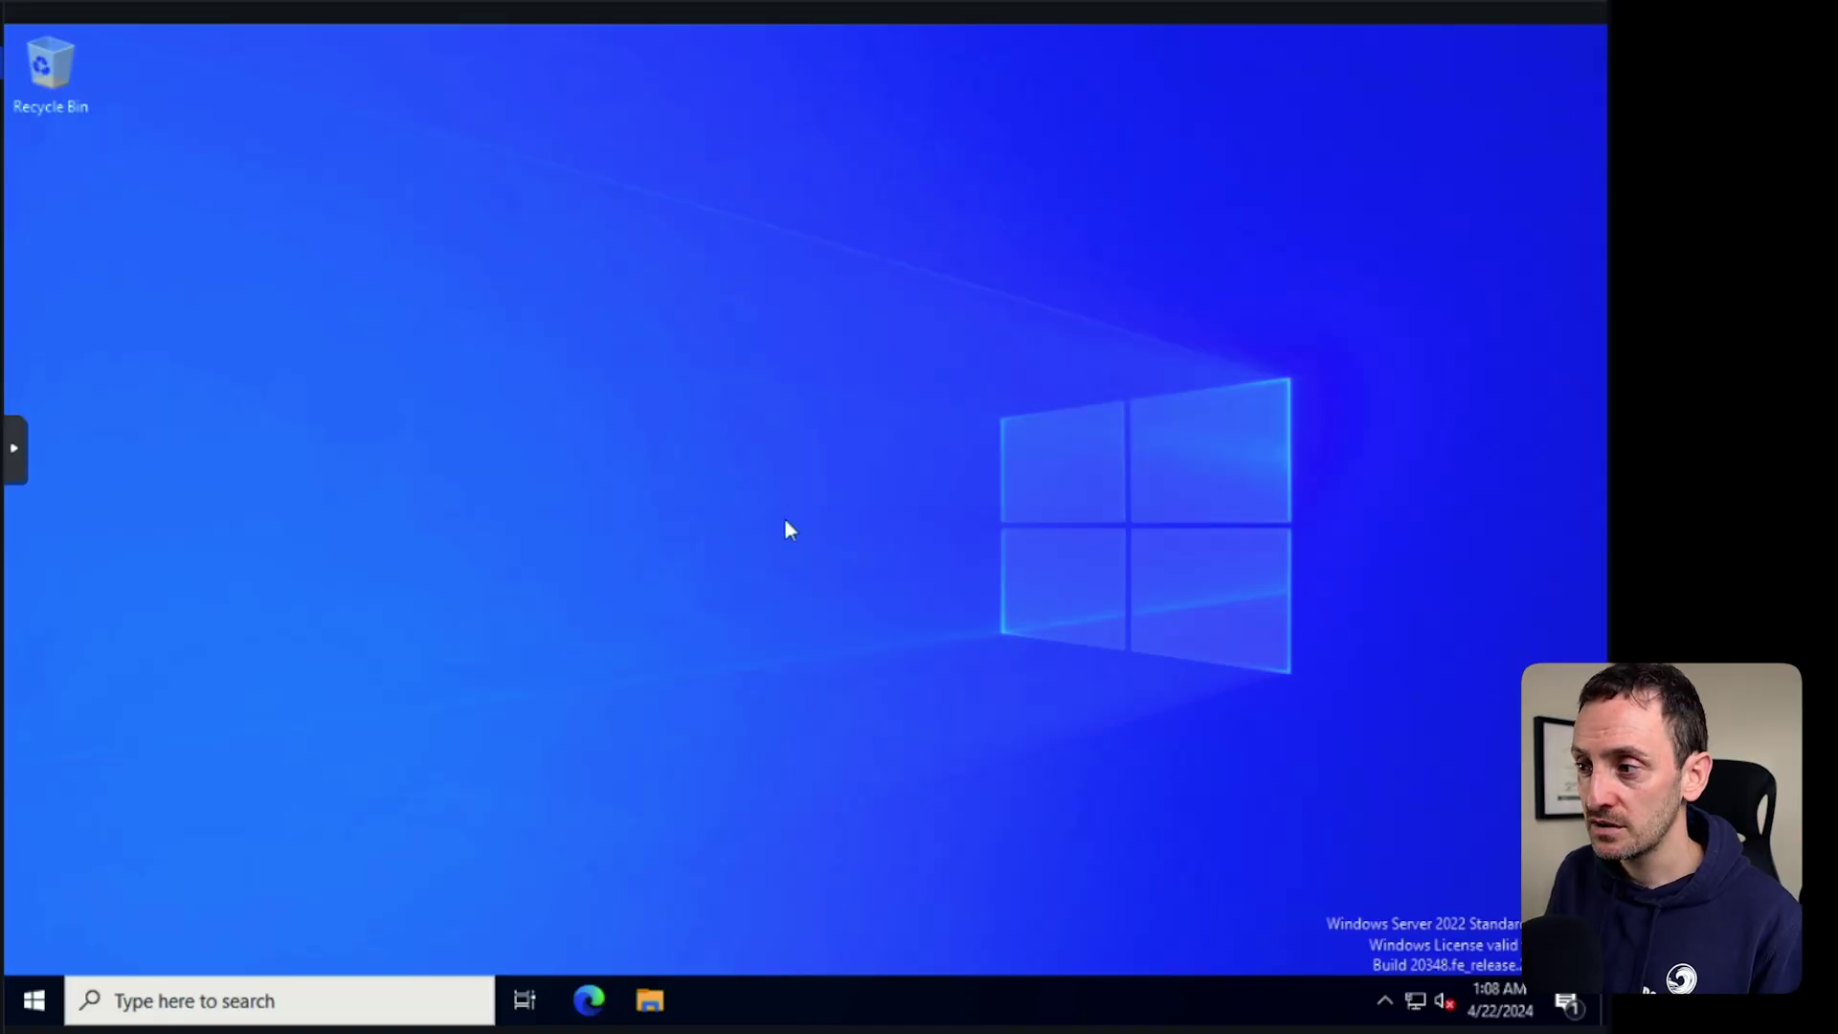
Launch Control Panel from its tile in the Start menu.
{"action": "left_click", "coordinate": [31, 1001]}
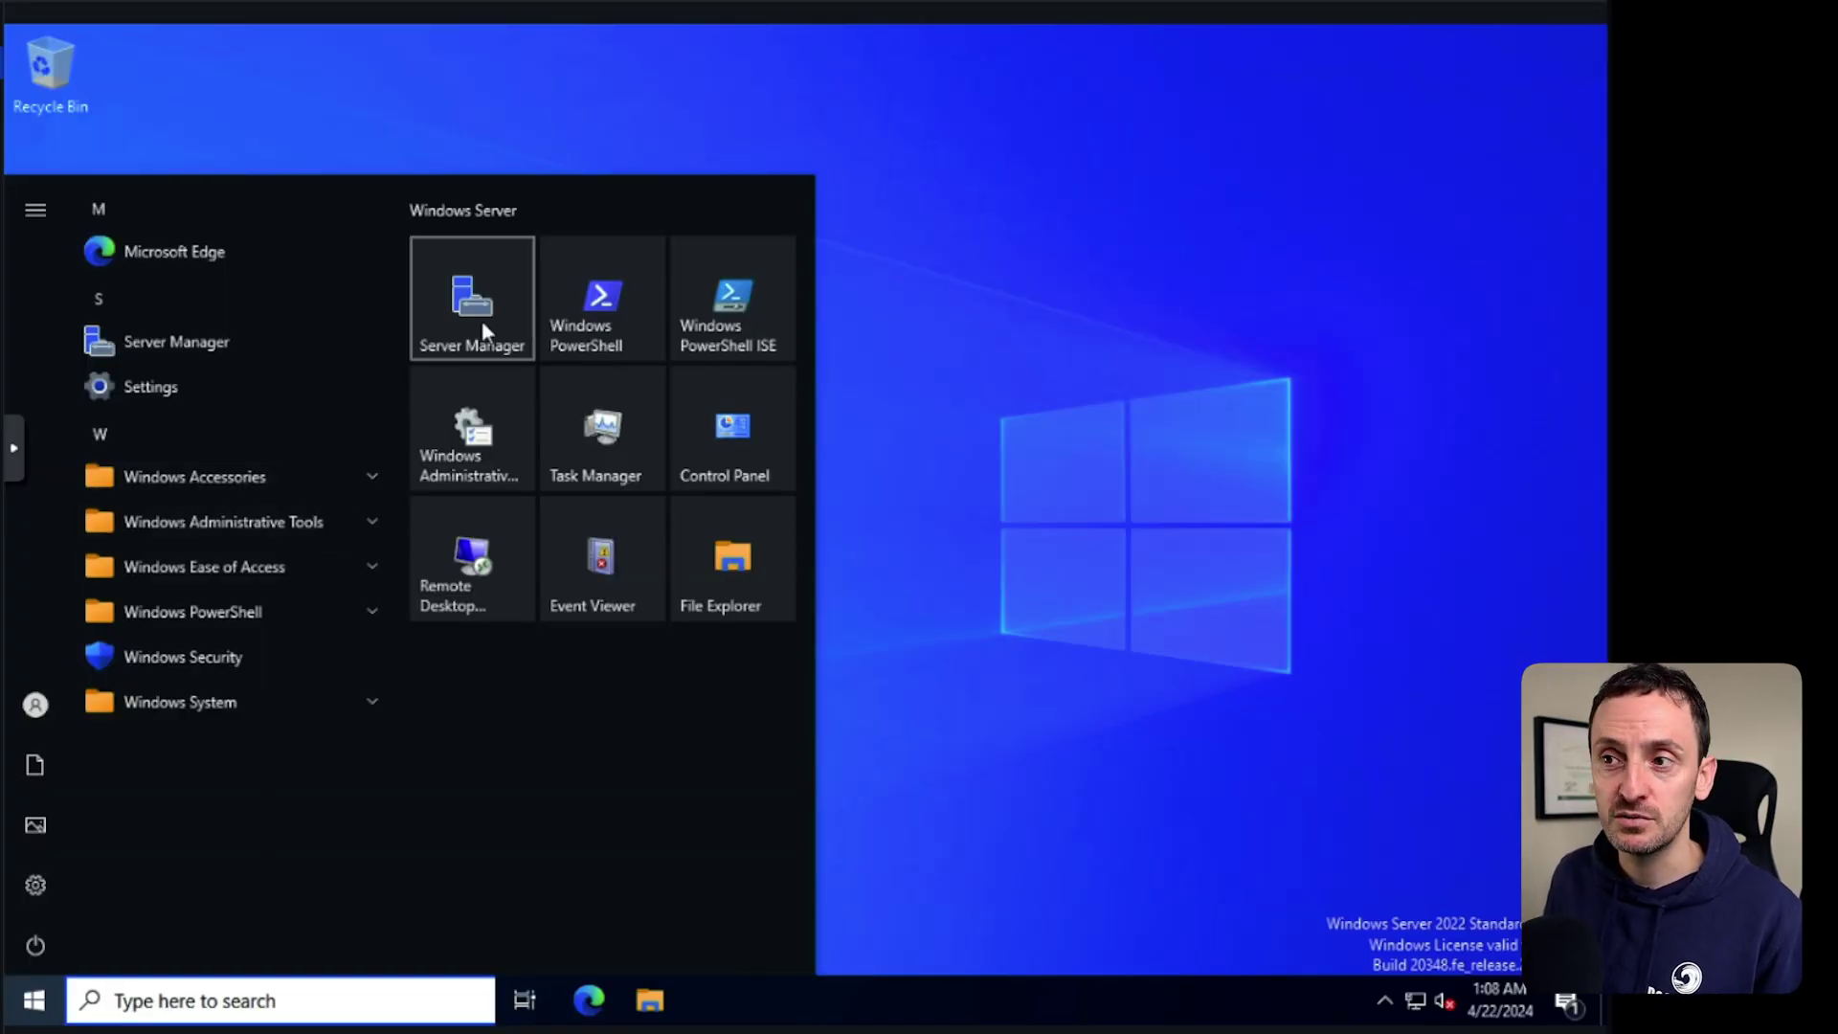
{"action": "left_click", "coordinate": [727, 457]}
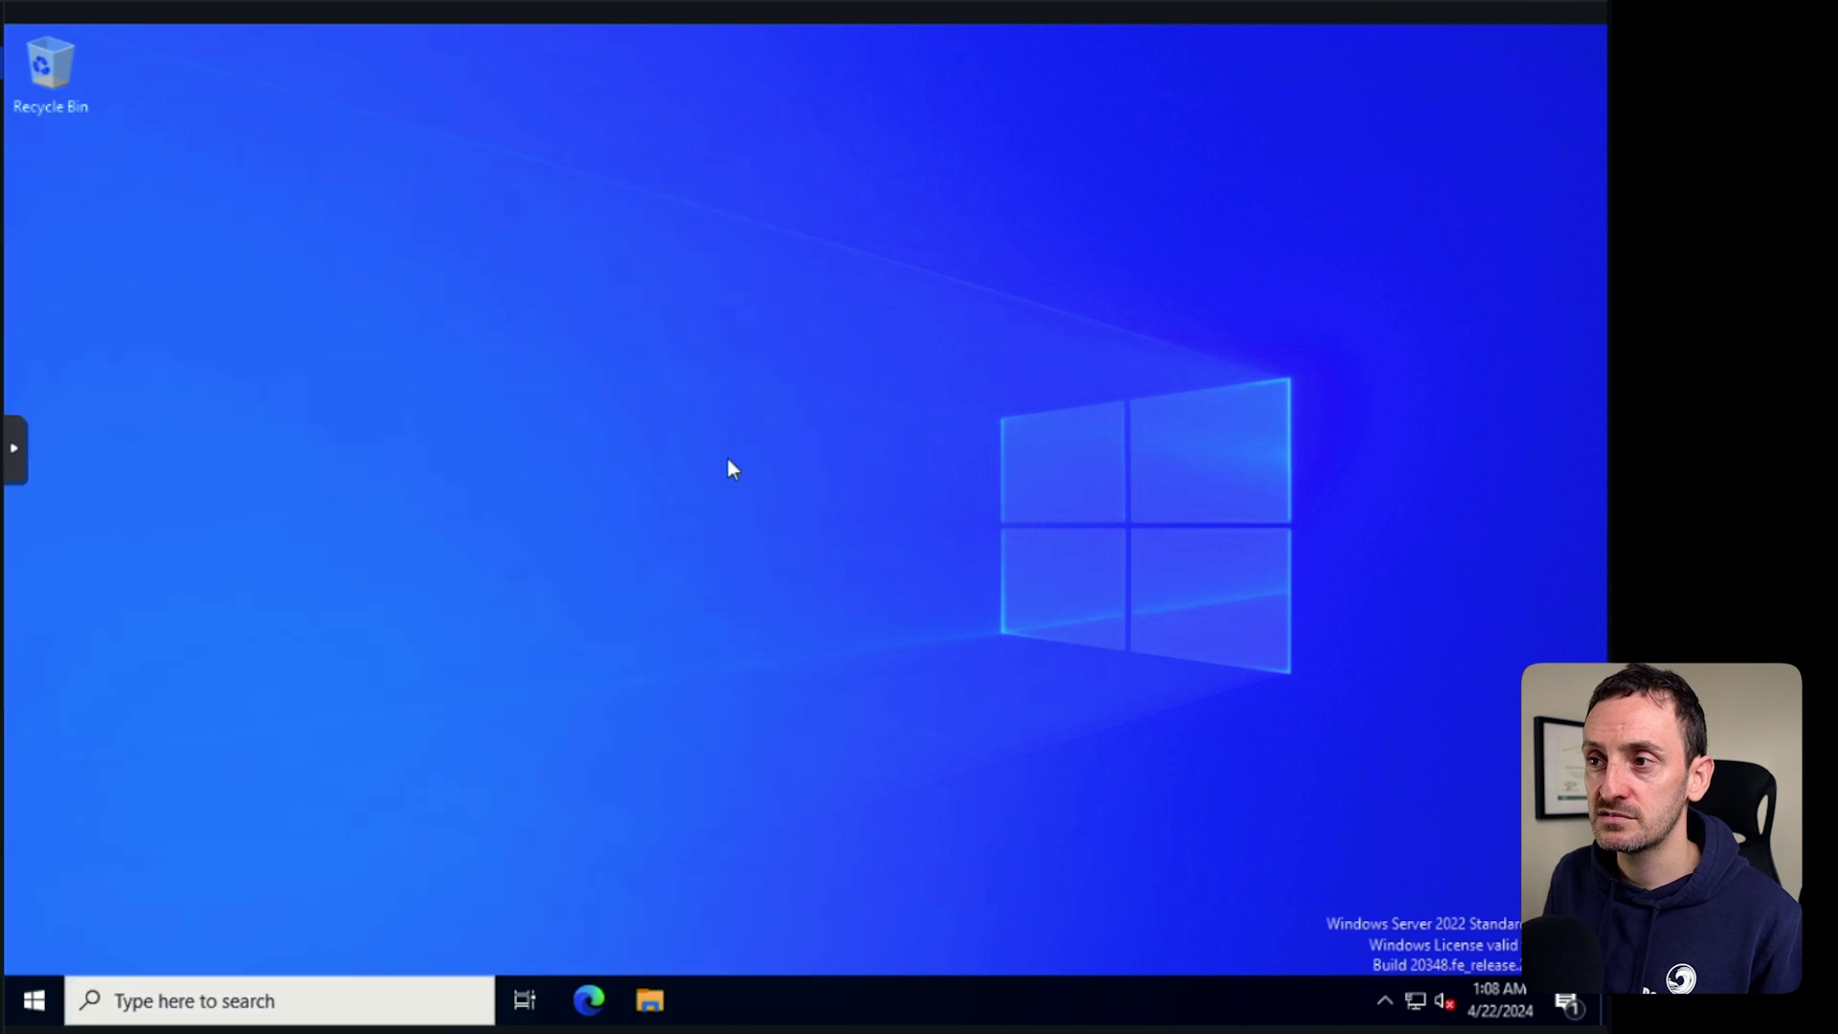
Give Ethernet static IPv4 10.10.20.10/24, gateway 10.10.20.254, DNS 10.10.20.254 and 8.8.8.8.
{"action": "left_click", "coordinate": [763, 537]}
{"action": "left_click", "coordinate": [709, 506]}
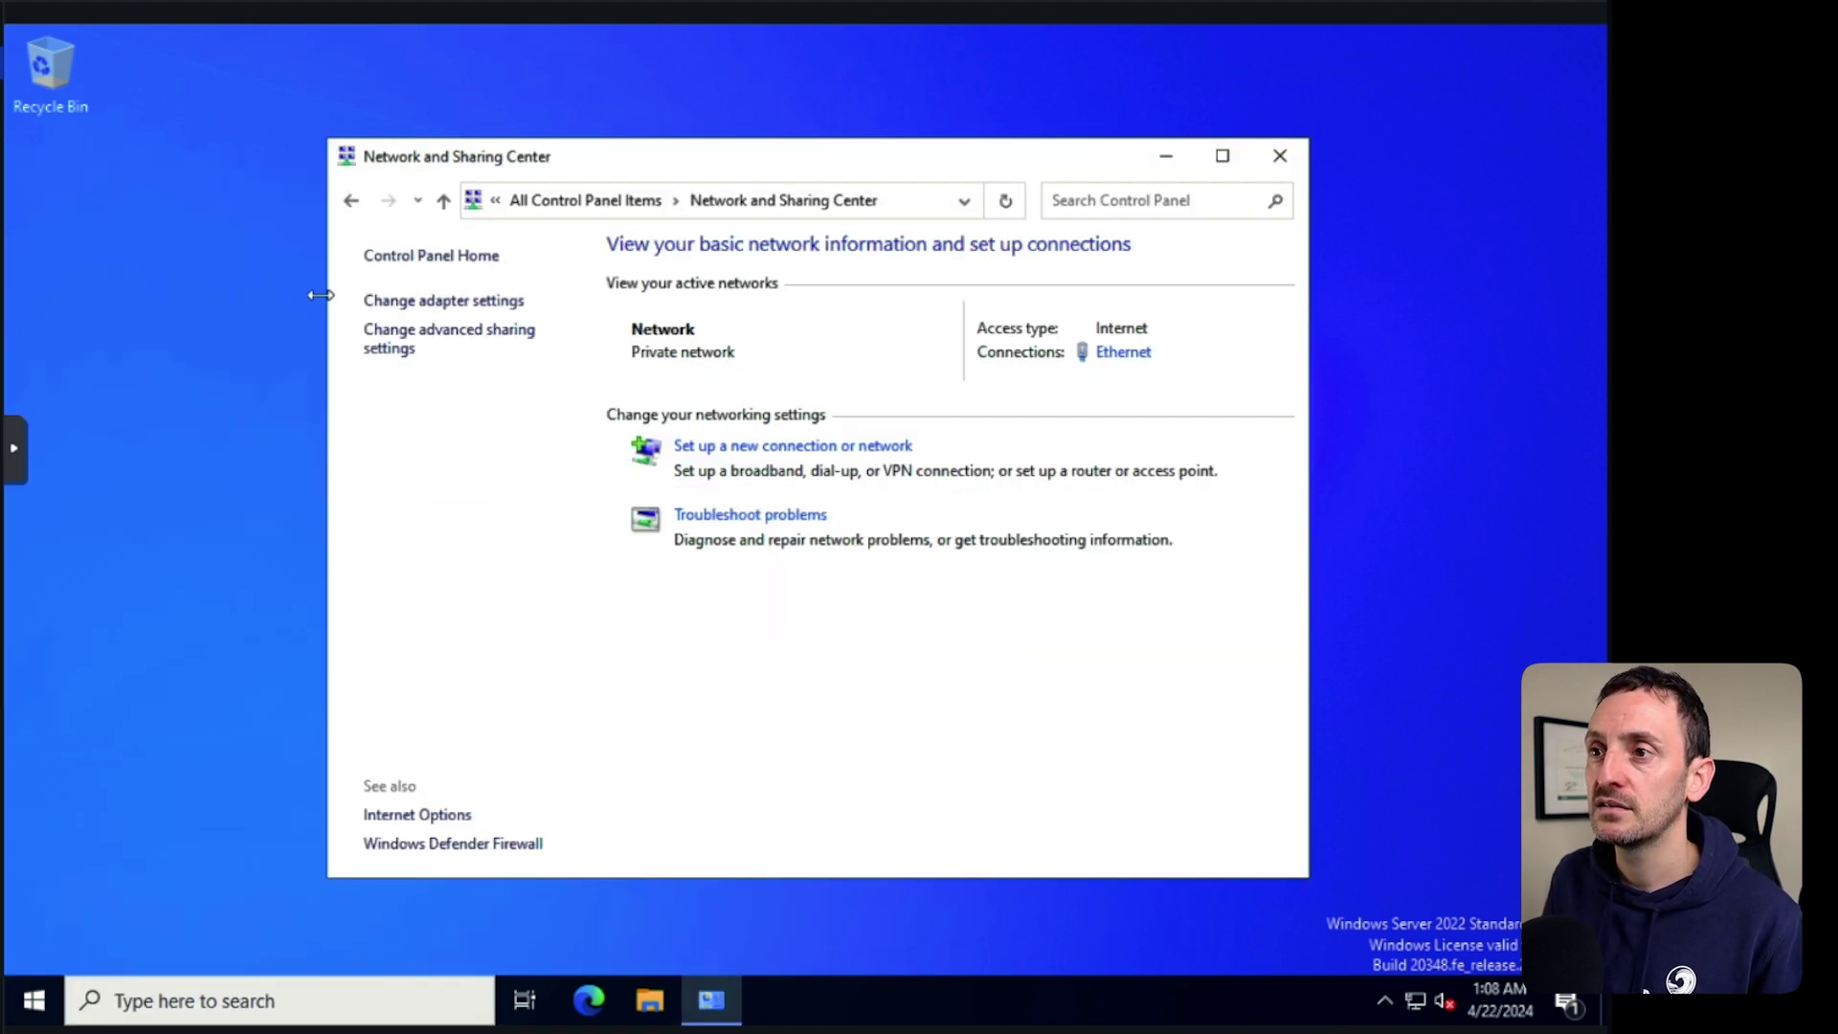
{"action": "left_click", "coordinate": [397, 302]}
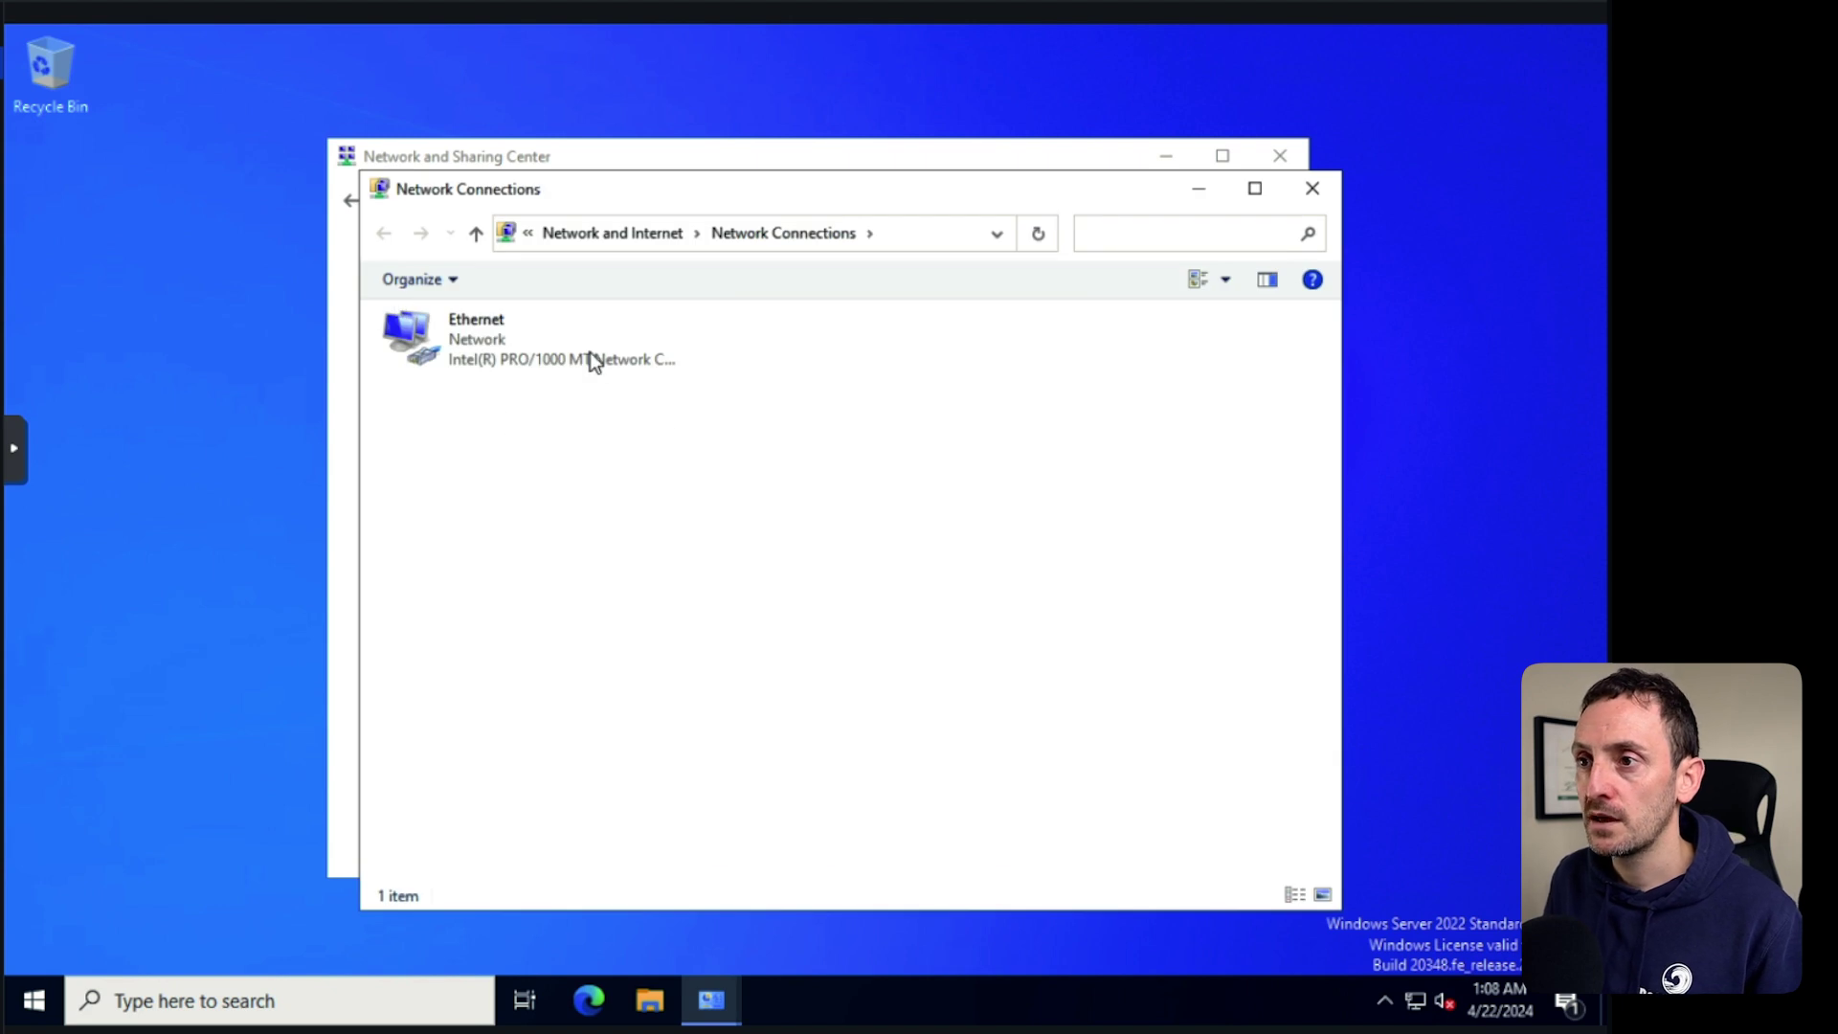
{"action": "right_click", "coordinate": [456, 343]}
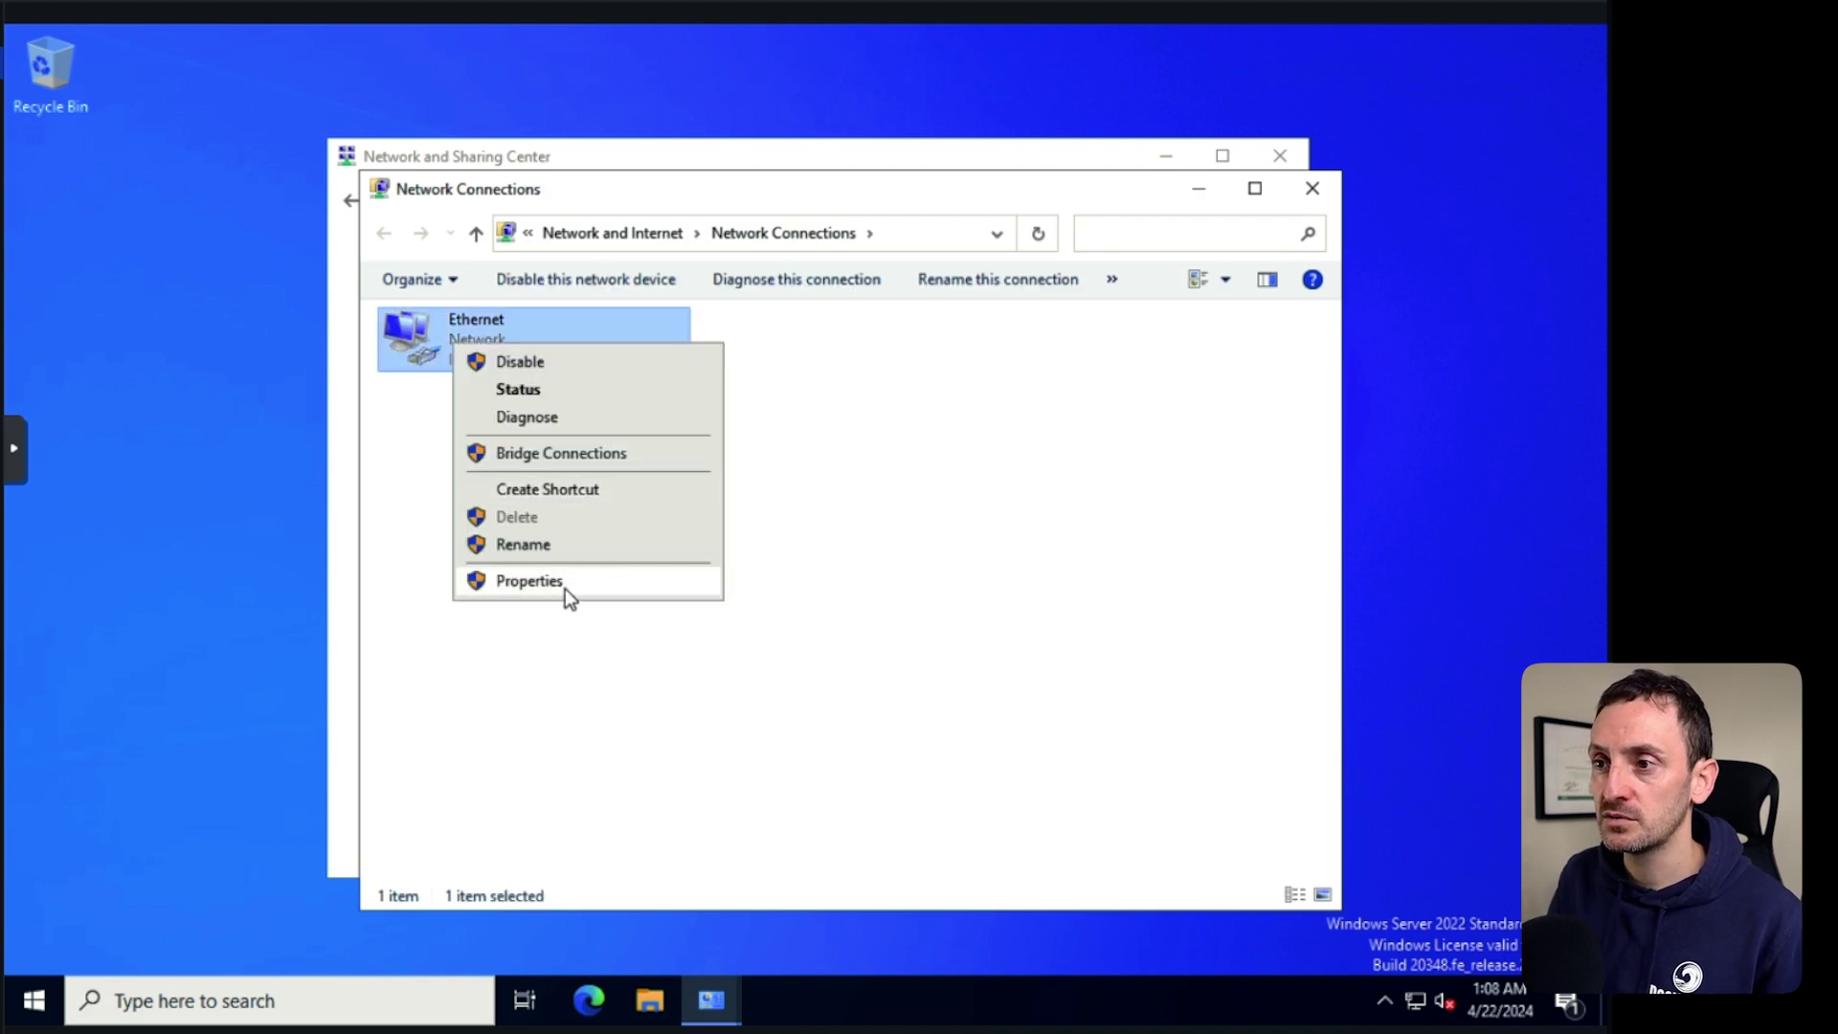
{"action": "left_click", "coordinate": [564, 587]}
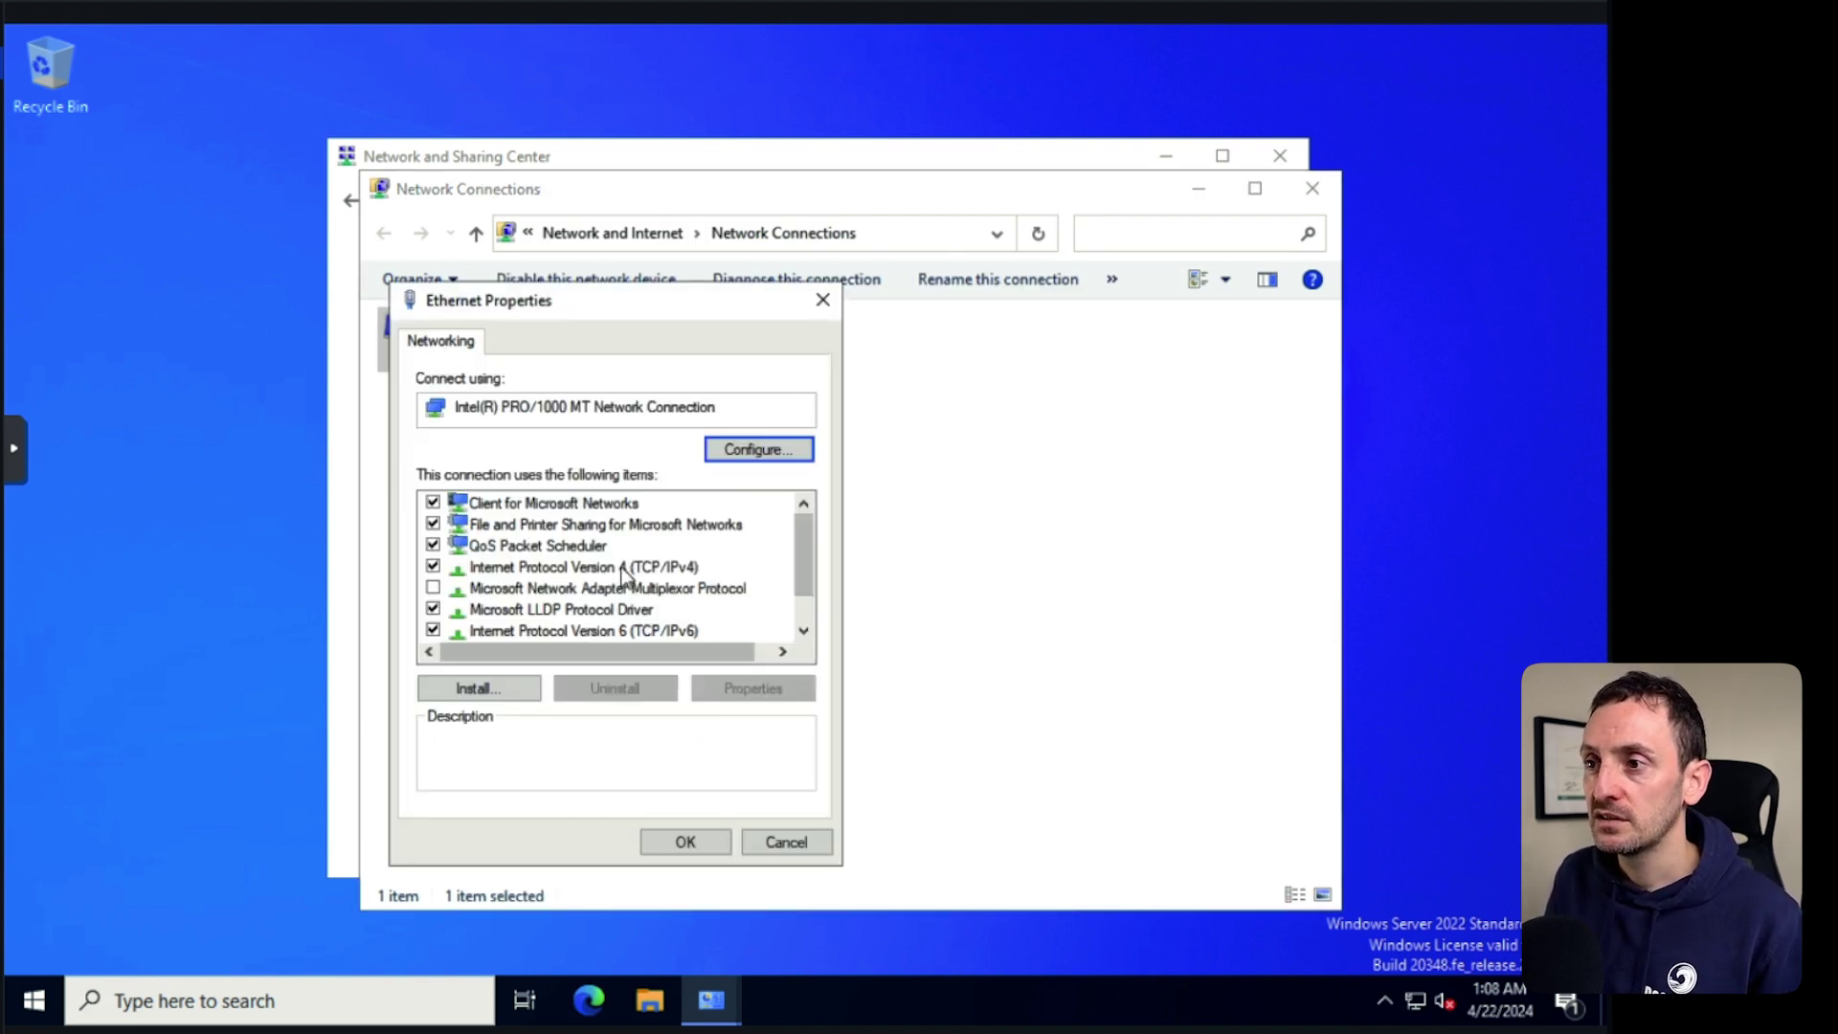
{"action": "left_click", "coordinate": [620, 566]}
{"action": "left_click", "coordinate": [728, 686]}
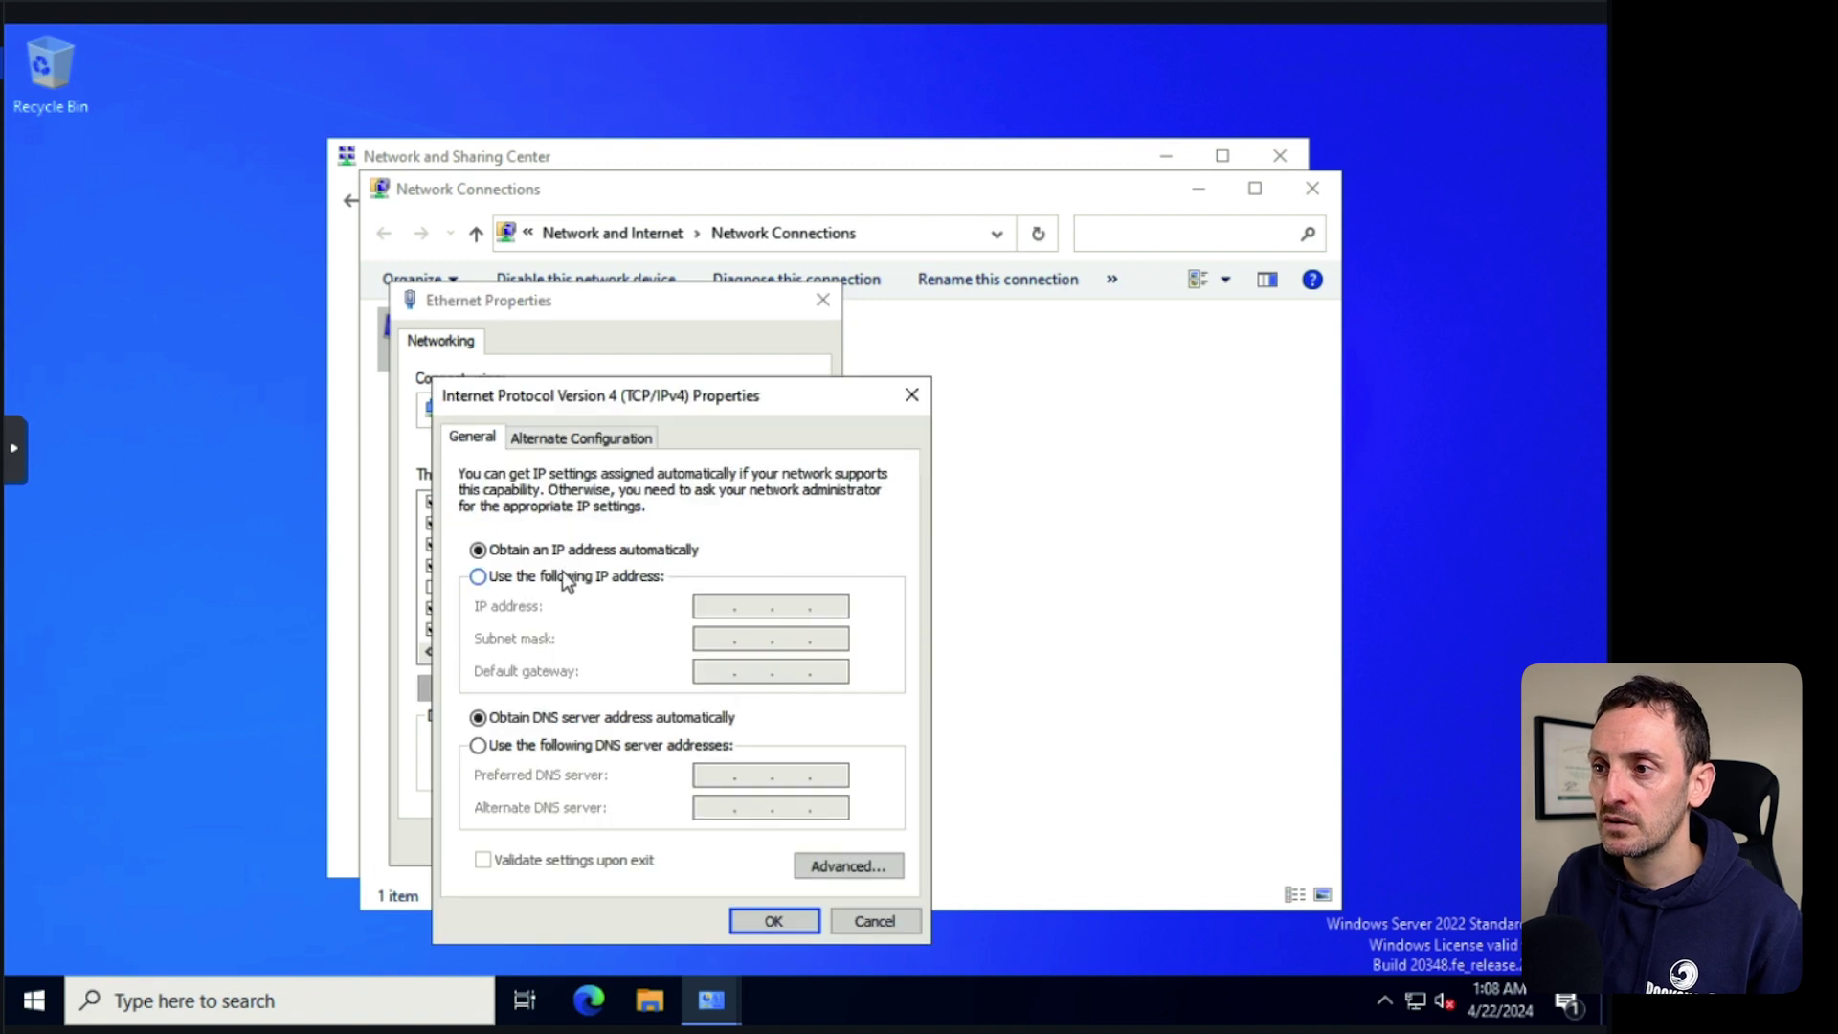
{"action": "left_click", "coordinate": [478, 577]}
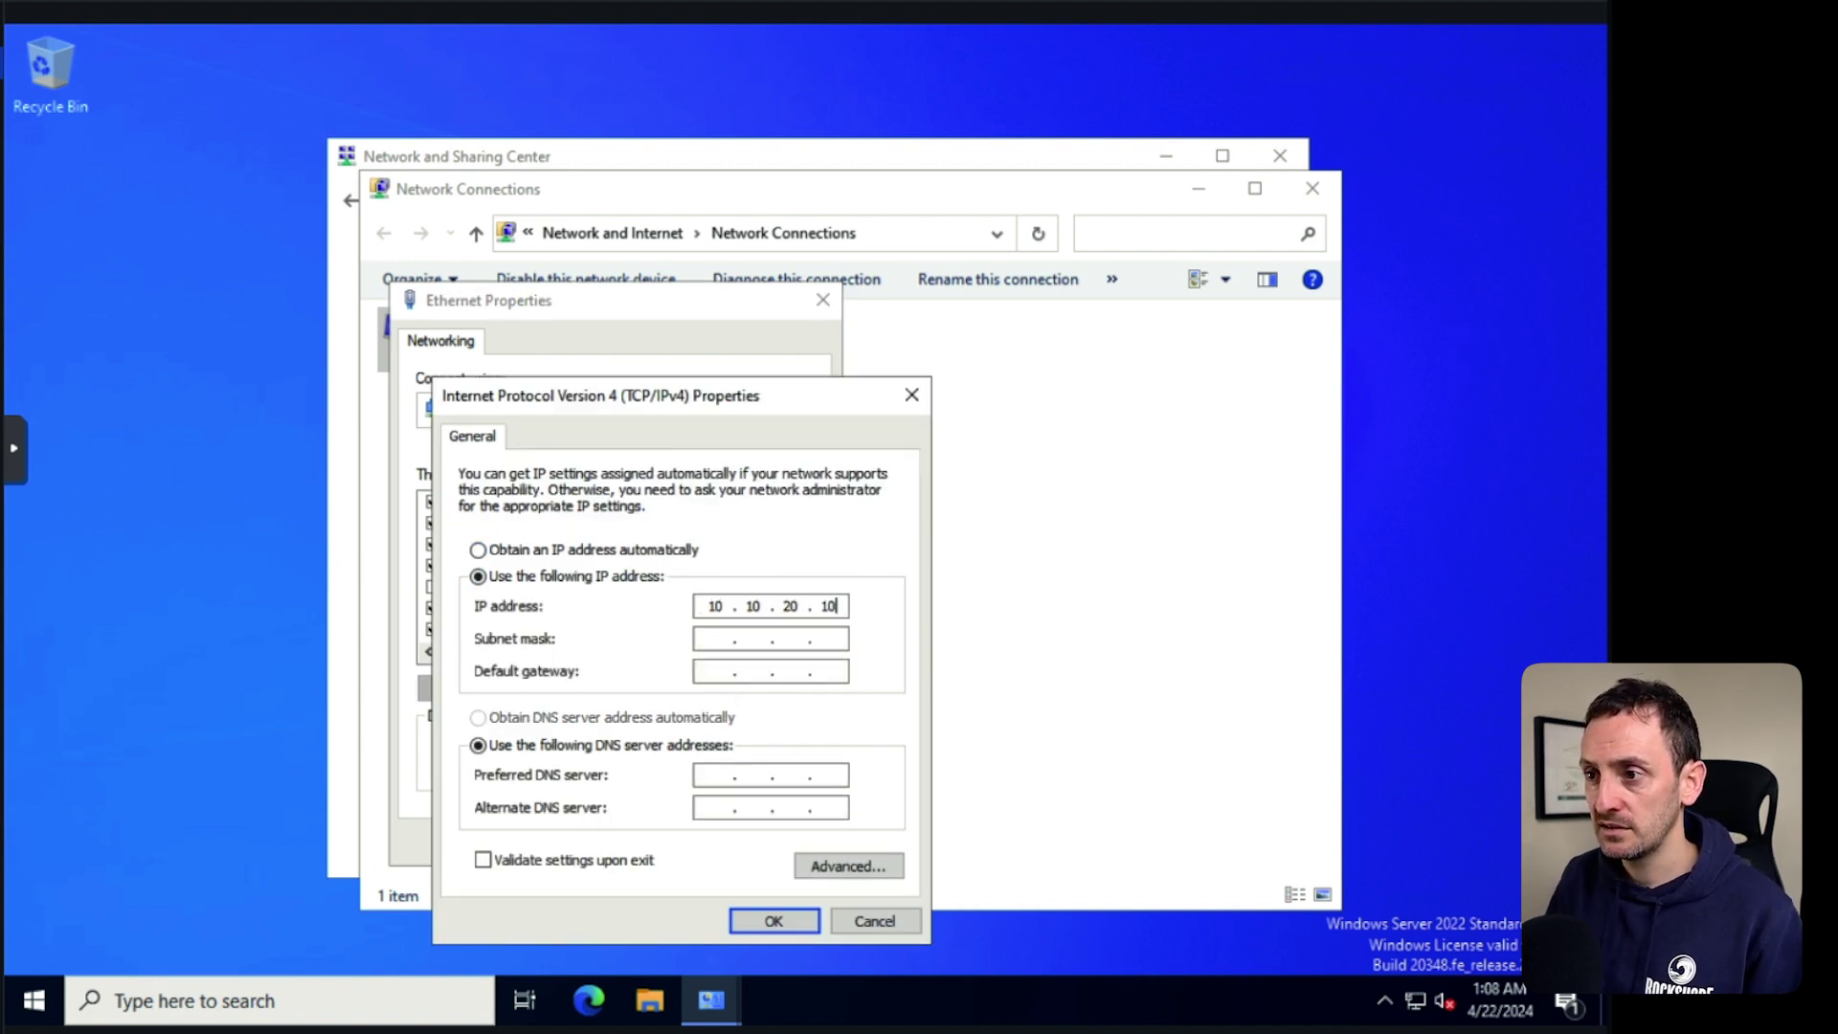
{"action": "key", "text": "Tab"}
{"action": "type", "text": "255.255"}
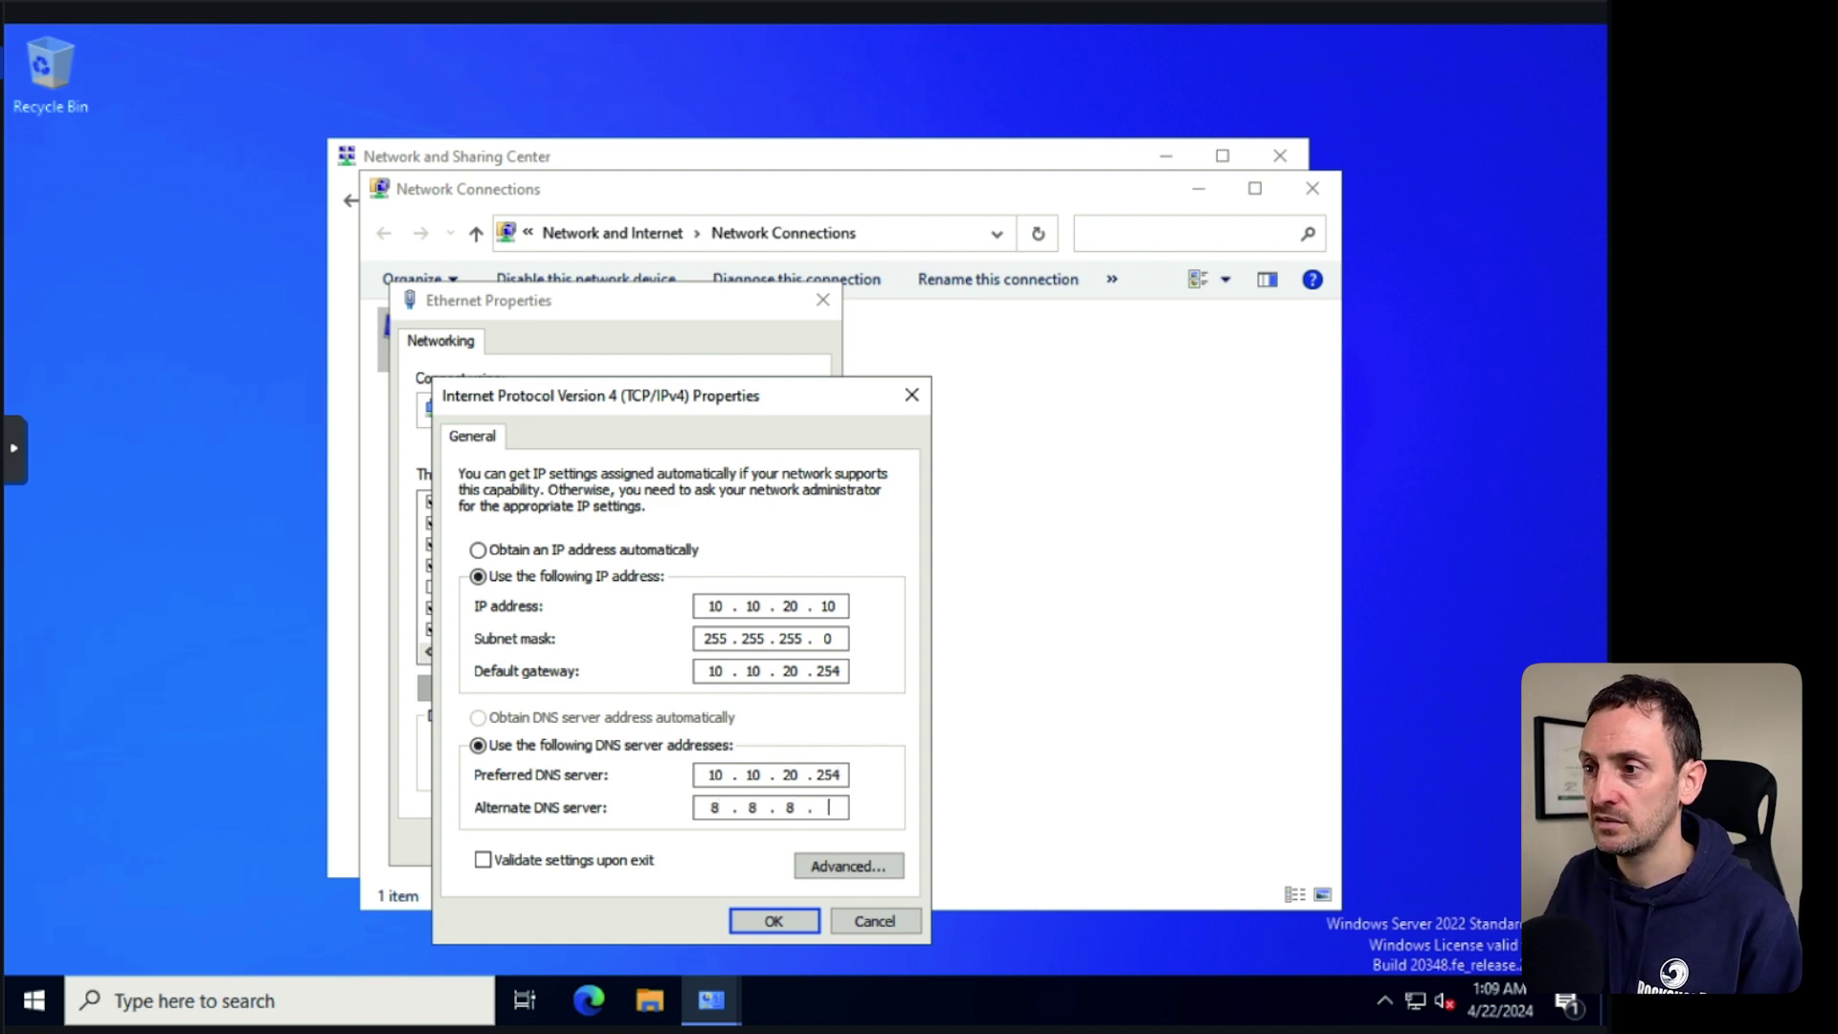
{"action": "left_click", "coordinate": [779, 927]}
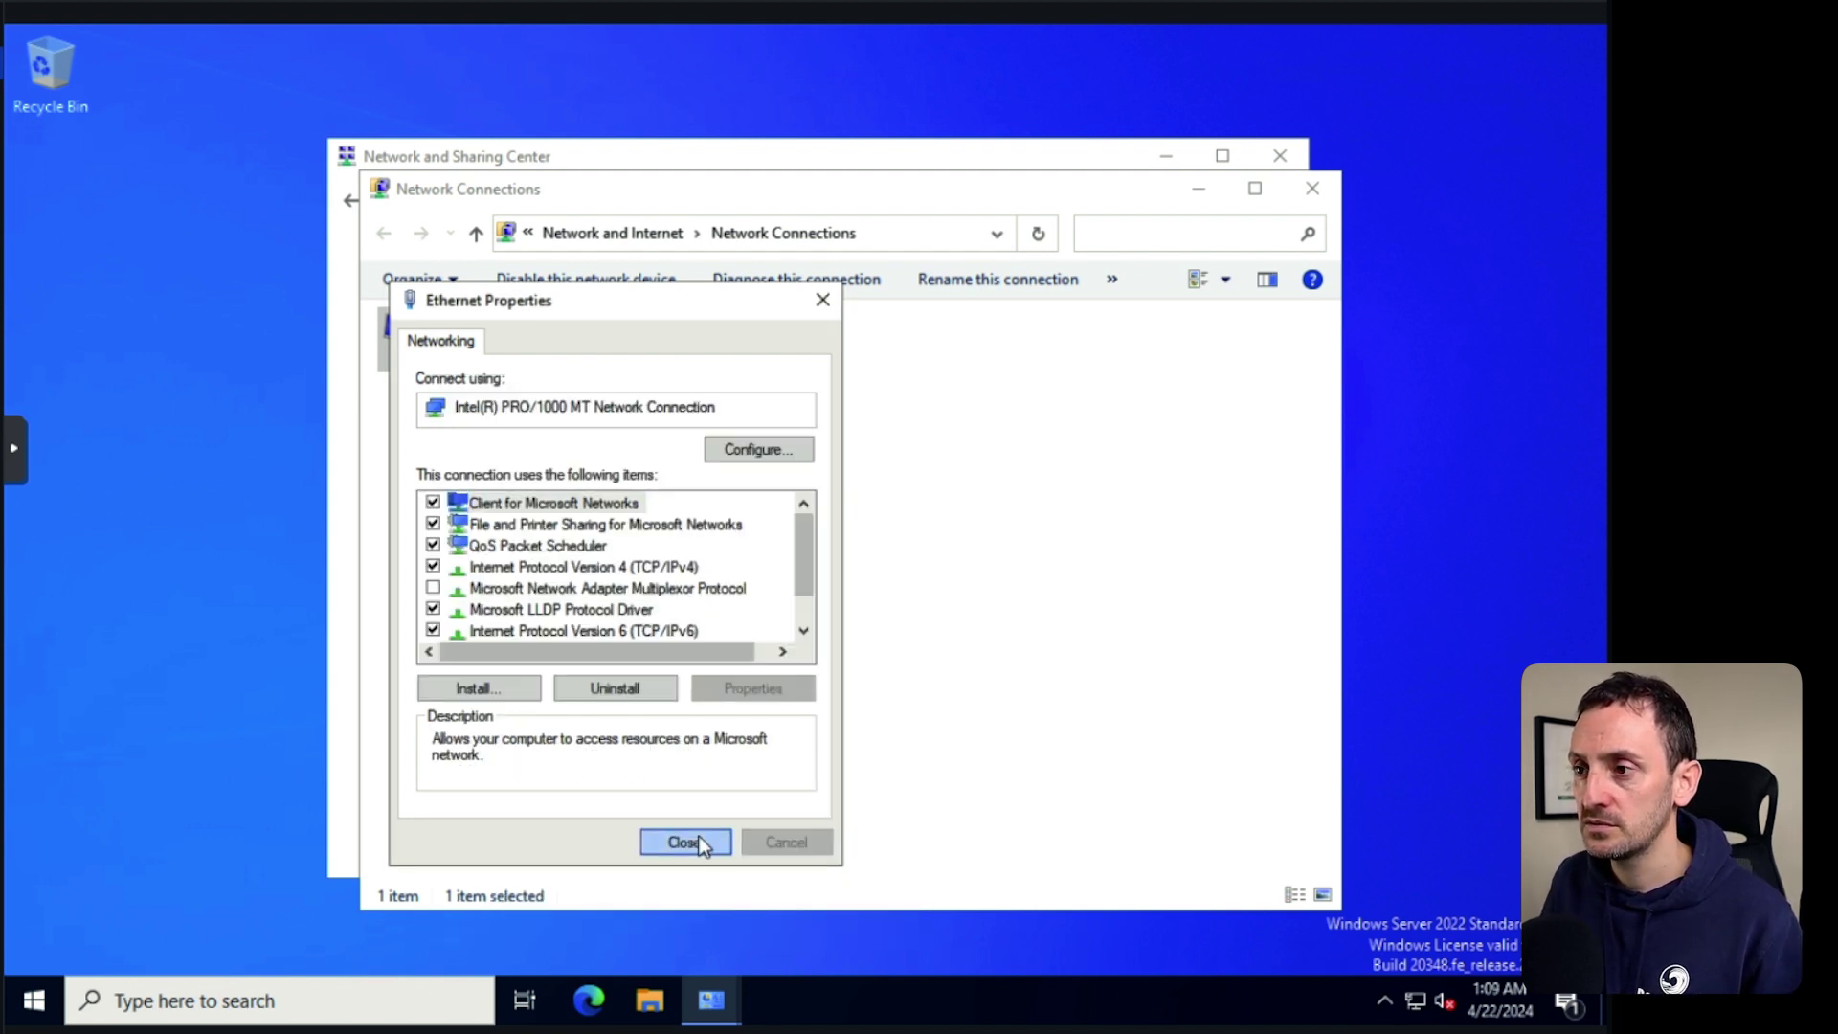
{"action": "left_click", "coordinate": [675, 839]}
Review the Ethernet connection details, then close all the network windows.
{"action": "right_click", "coordinate": [448, 327]}
{"action": "left_click", "coordinate": [513, 377]}
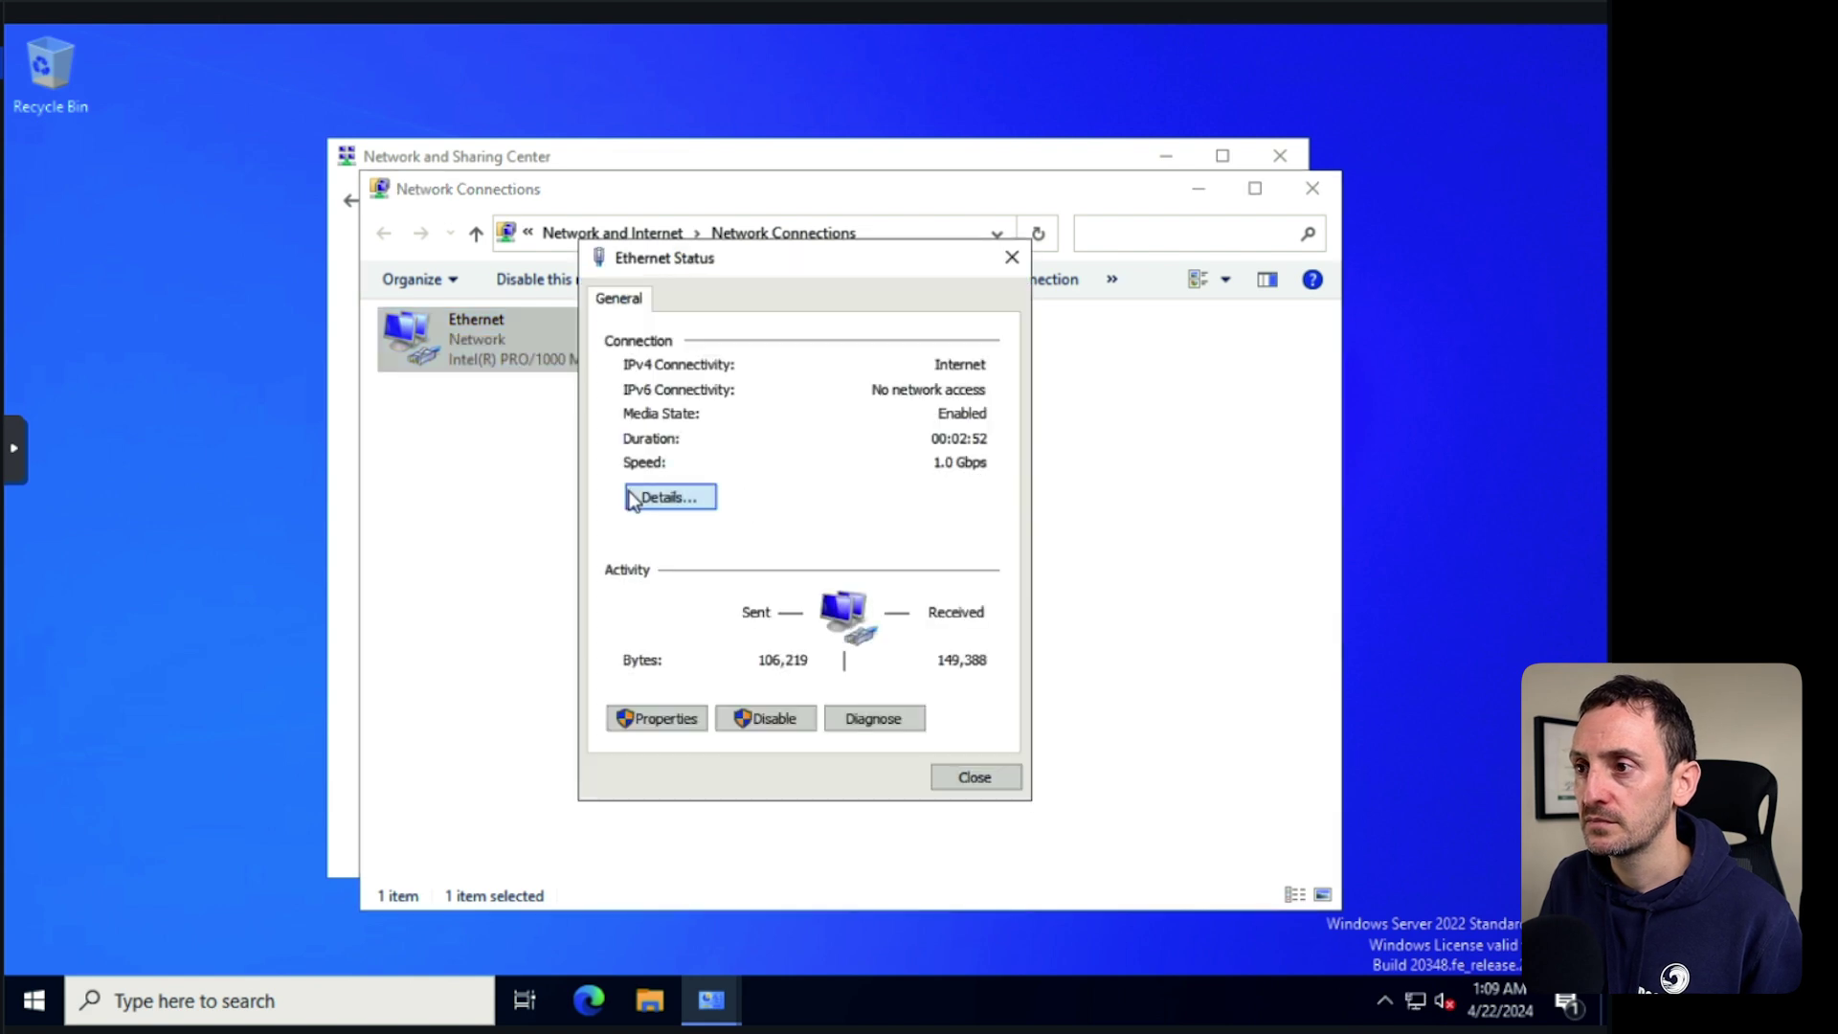
{"action": "left_click", "coordinate": [684, 503]}
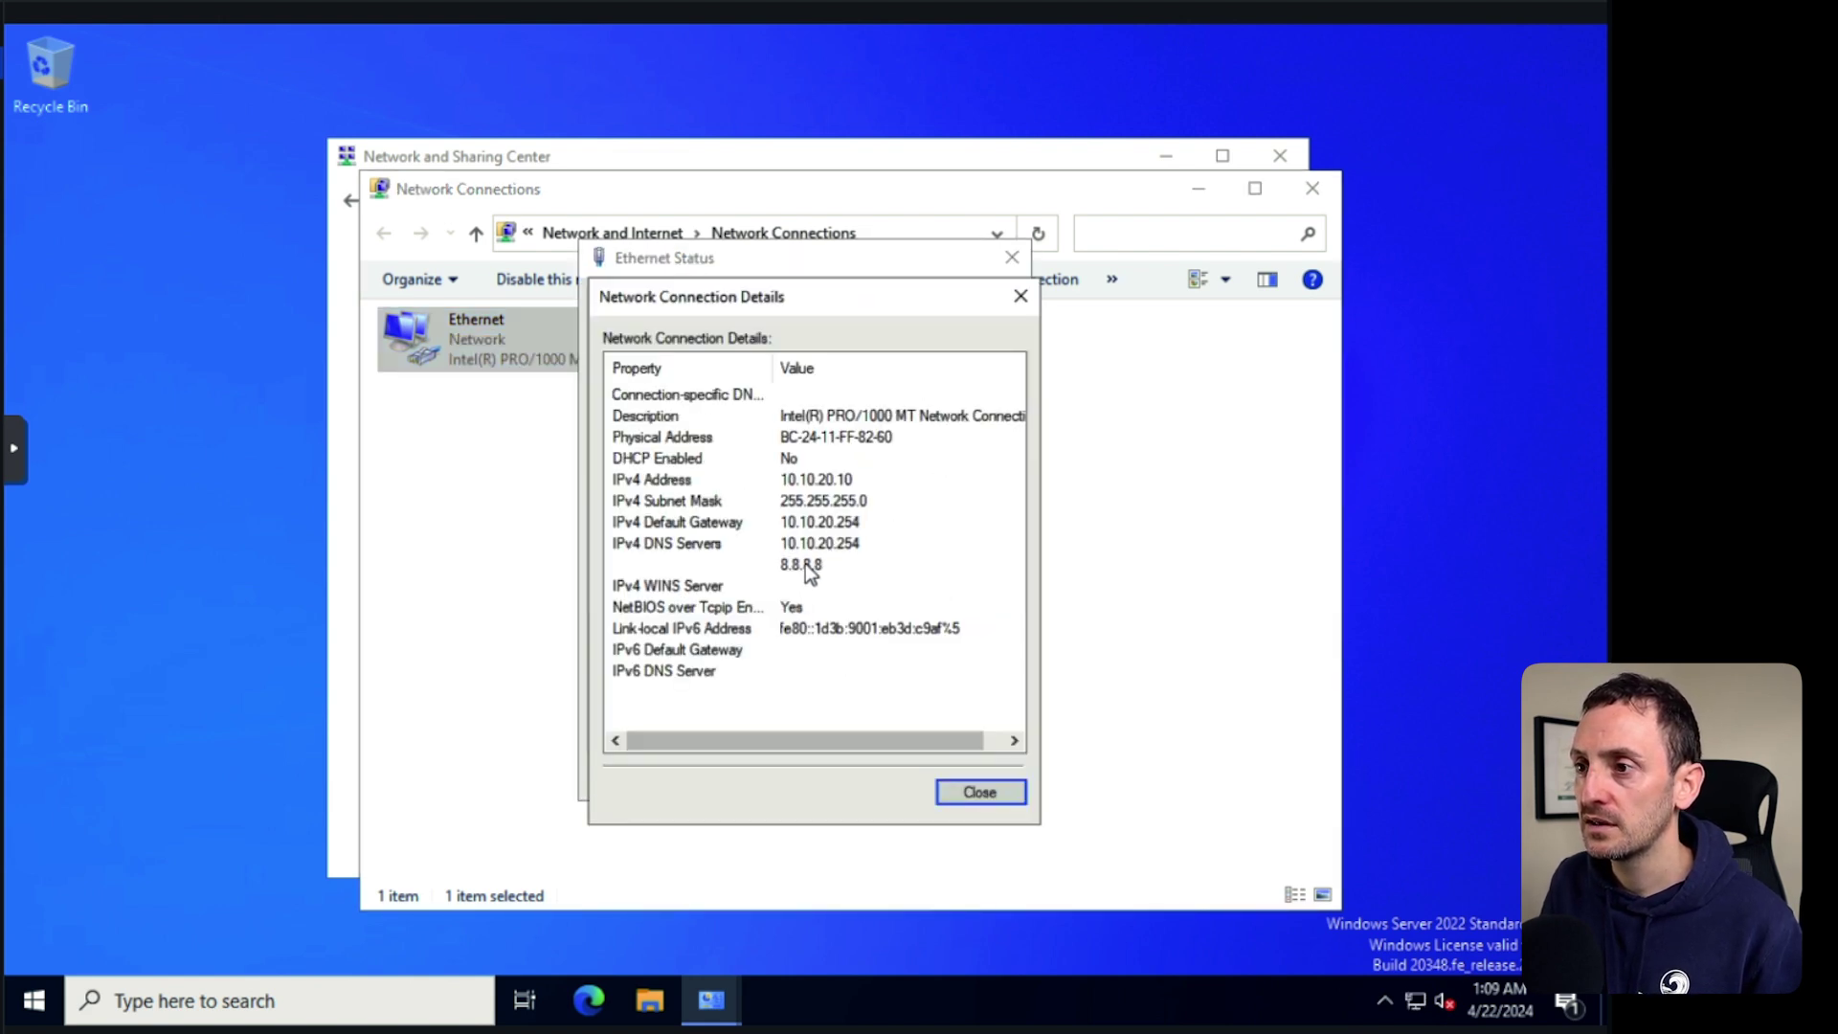
{"action": "left_click", "coordinate": [1021, 296]}
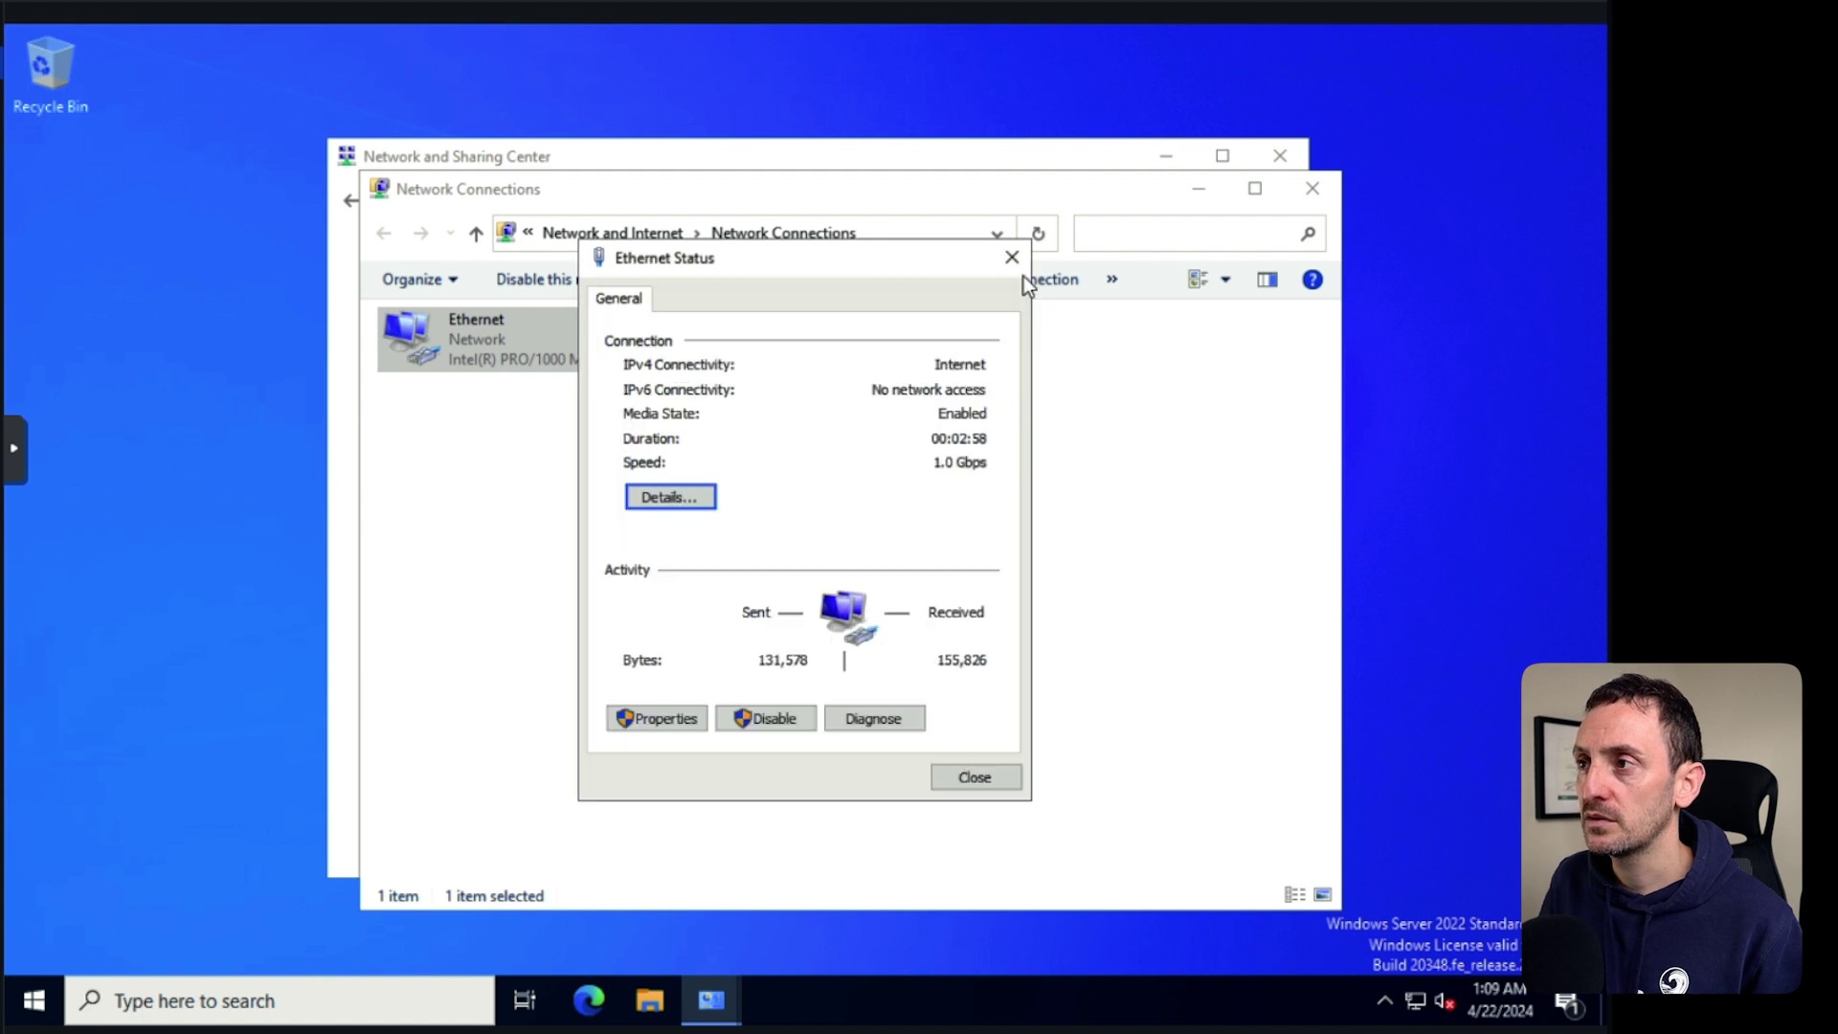
{"action": "left_click", "coordinate": [1012, 256]}
{"action": "left_click", "coordinate": [1313, 187]}
{"action": "left_click", "coordinate": [1280, 155]}
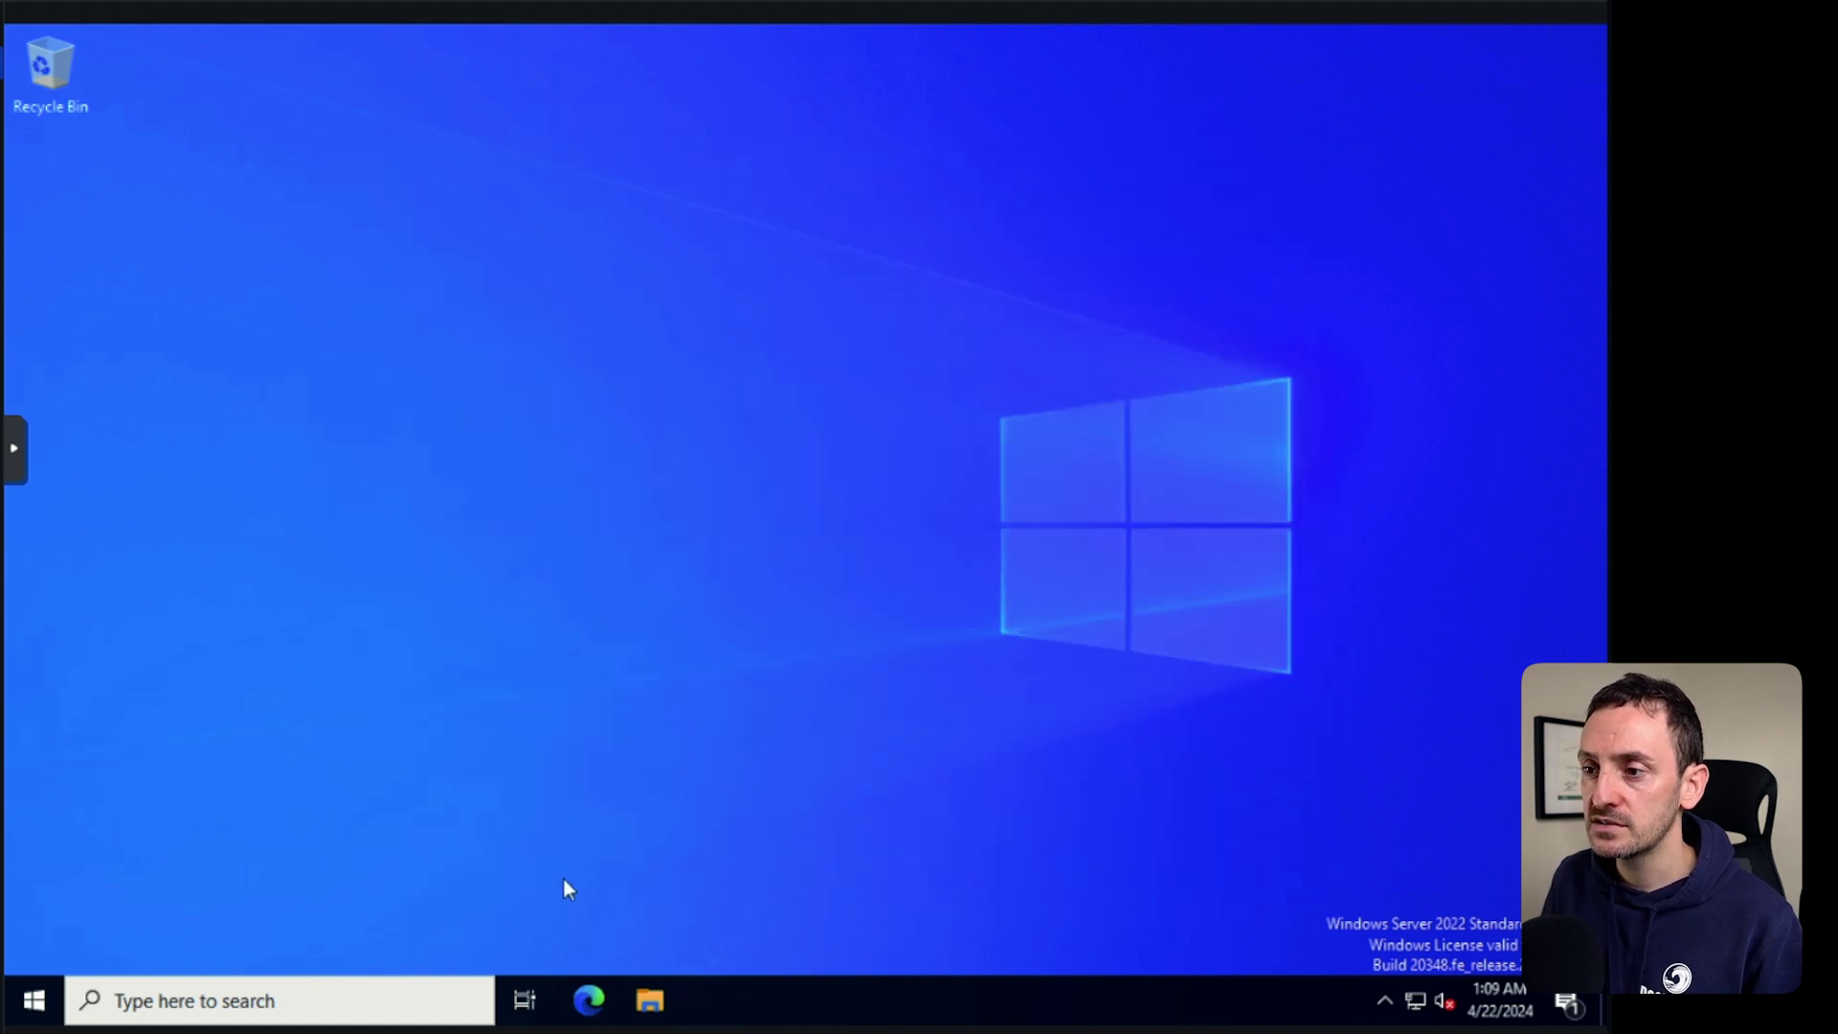
Rename the computer to prod-dc and restart it immediately.
{"action": "left_click", "coordinate": [648, 1003]}
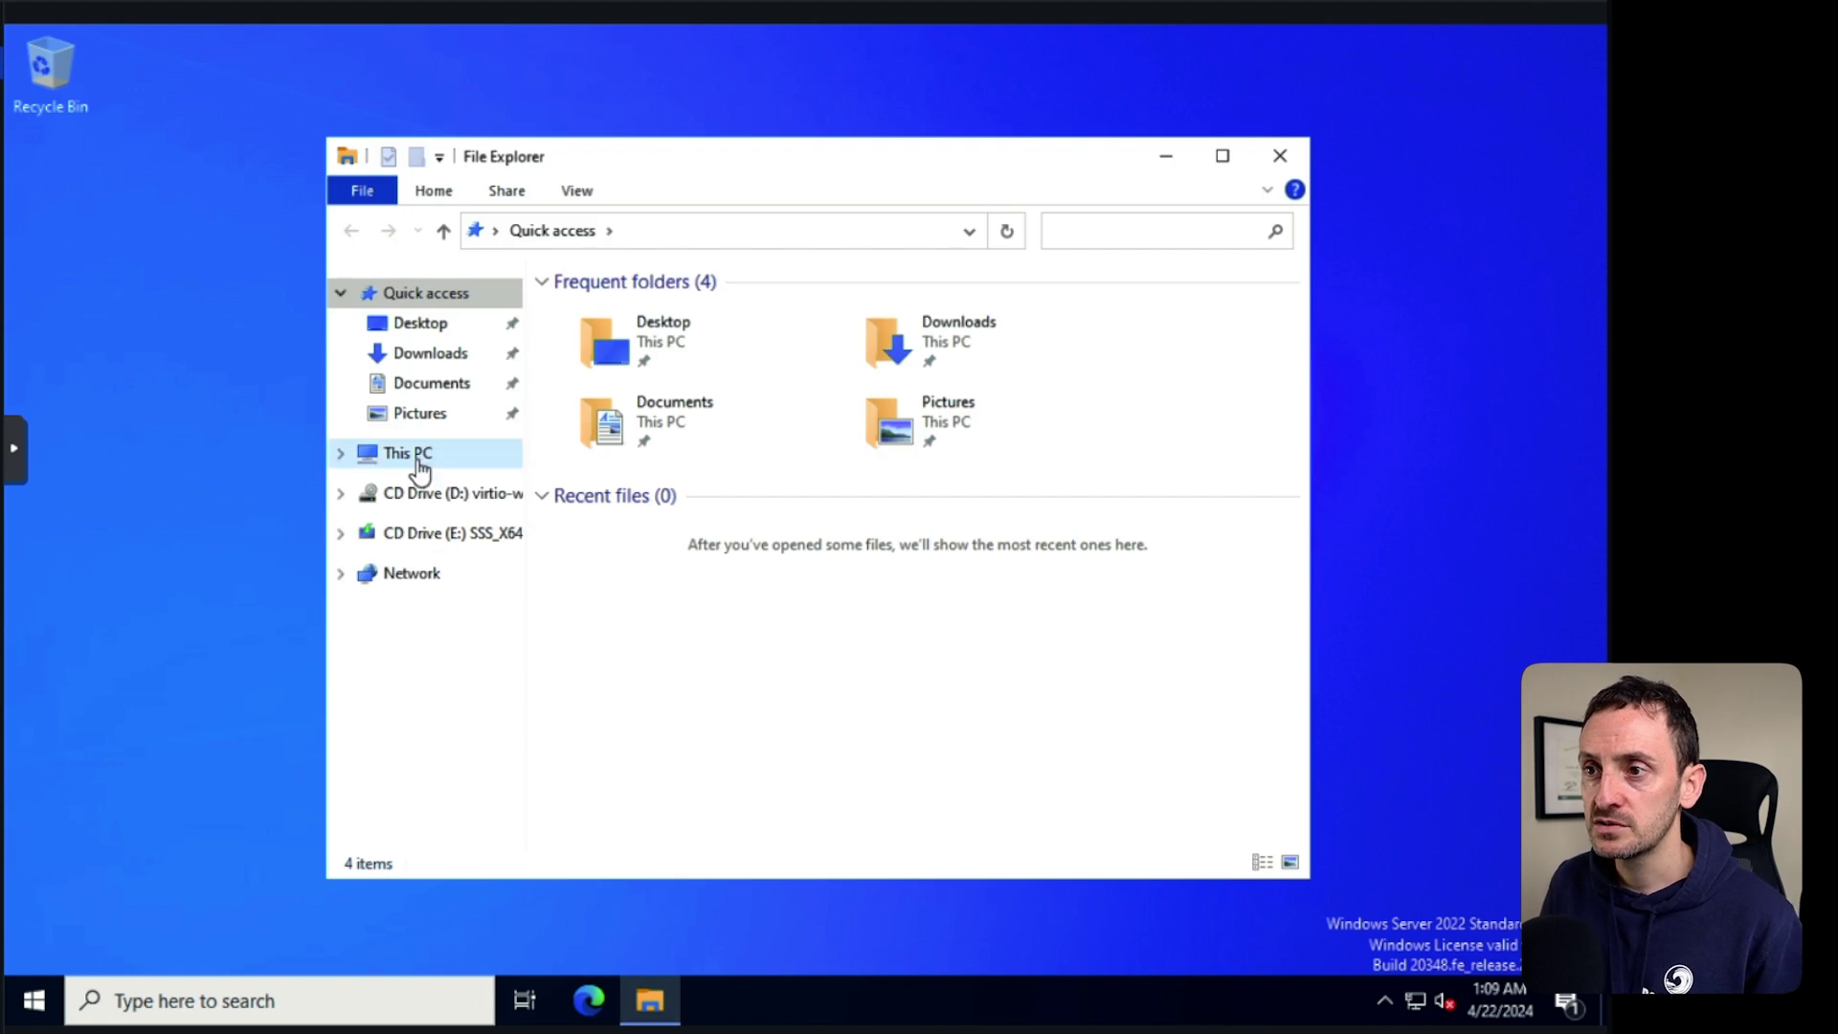
{"action": "right_click", "coordinate": [379, 454]}
{"action": "left_click", "coordinate": [447, 782]}
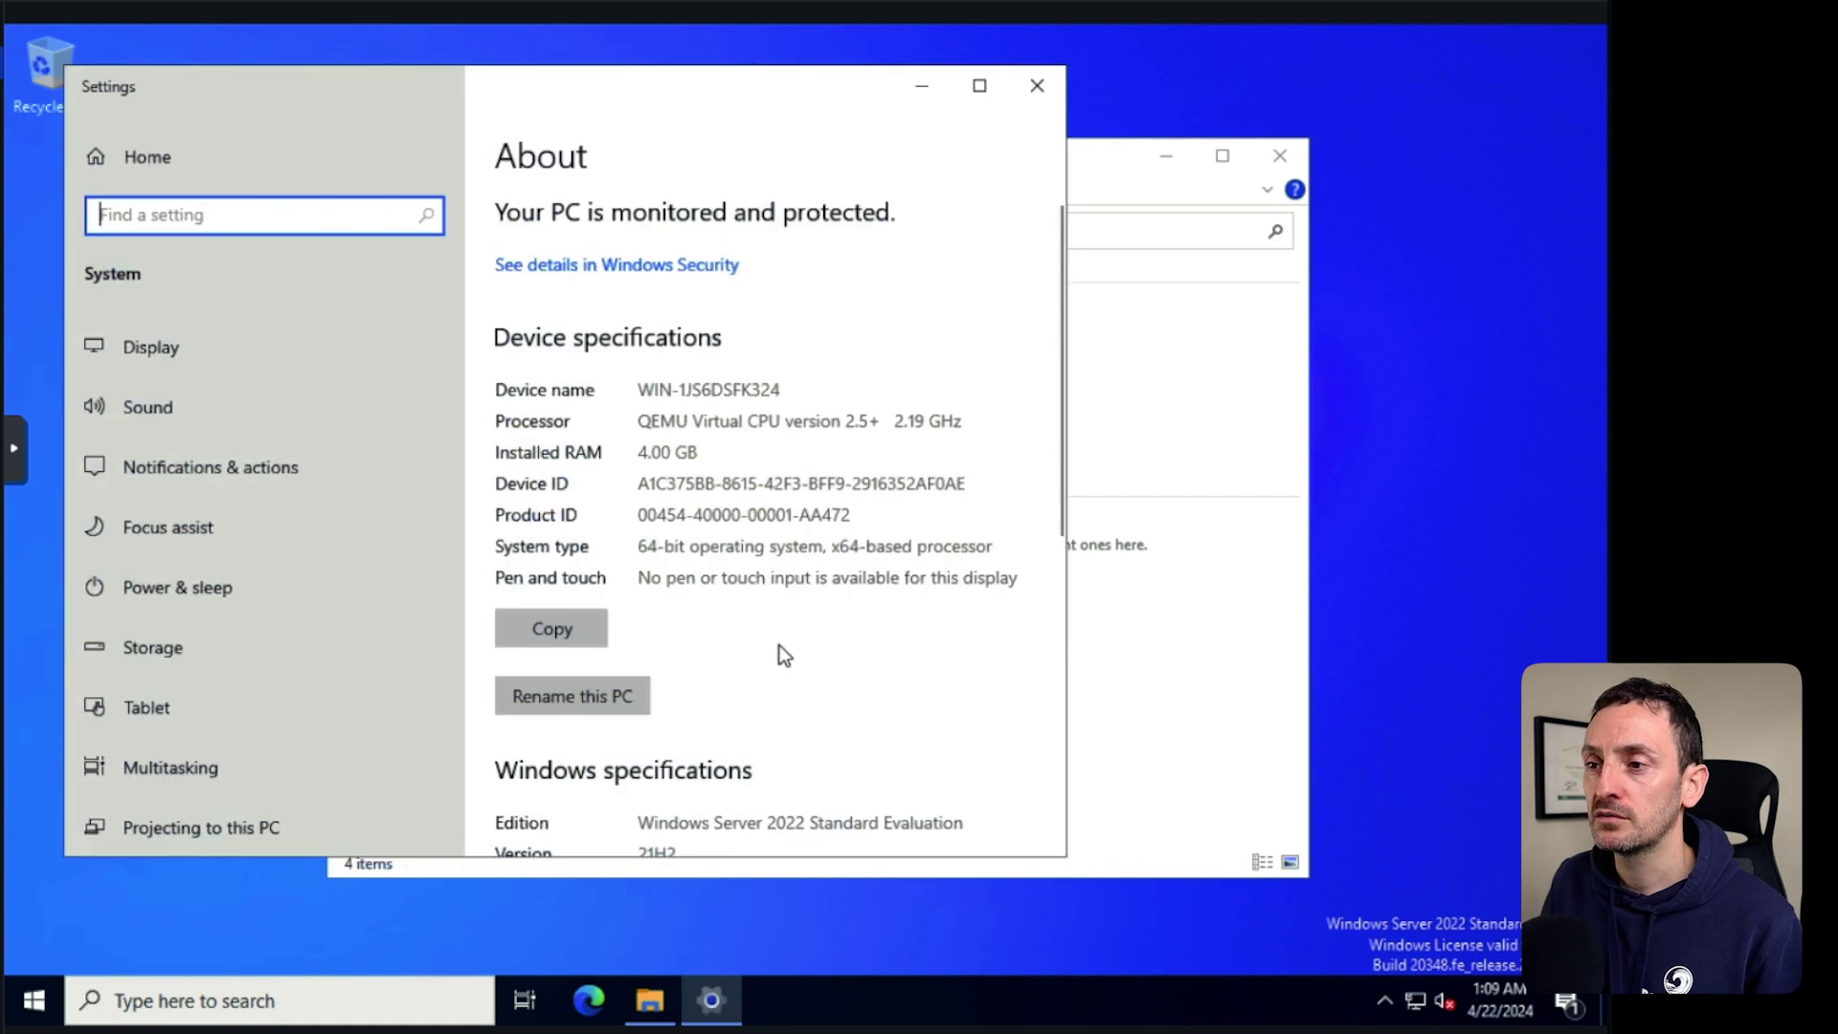
{"action": "left_click", "coordinate": [607, 693]}
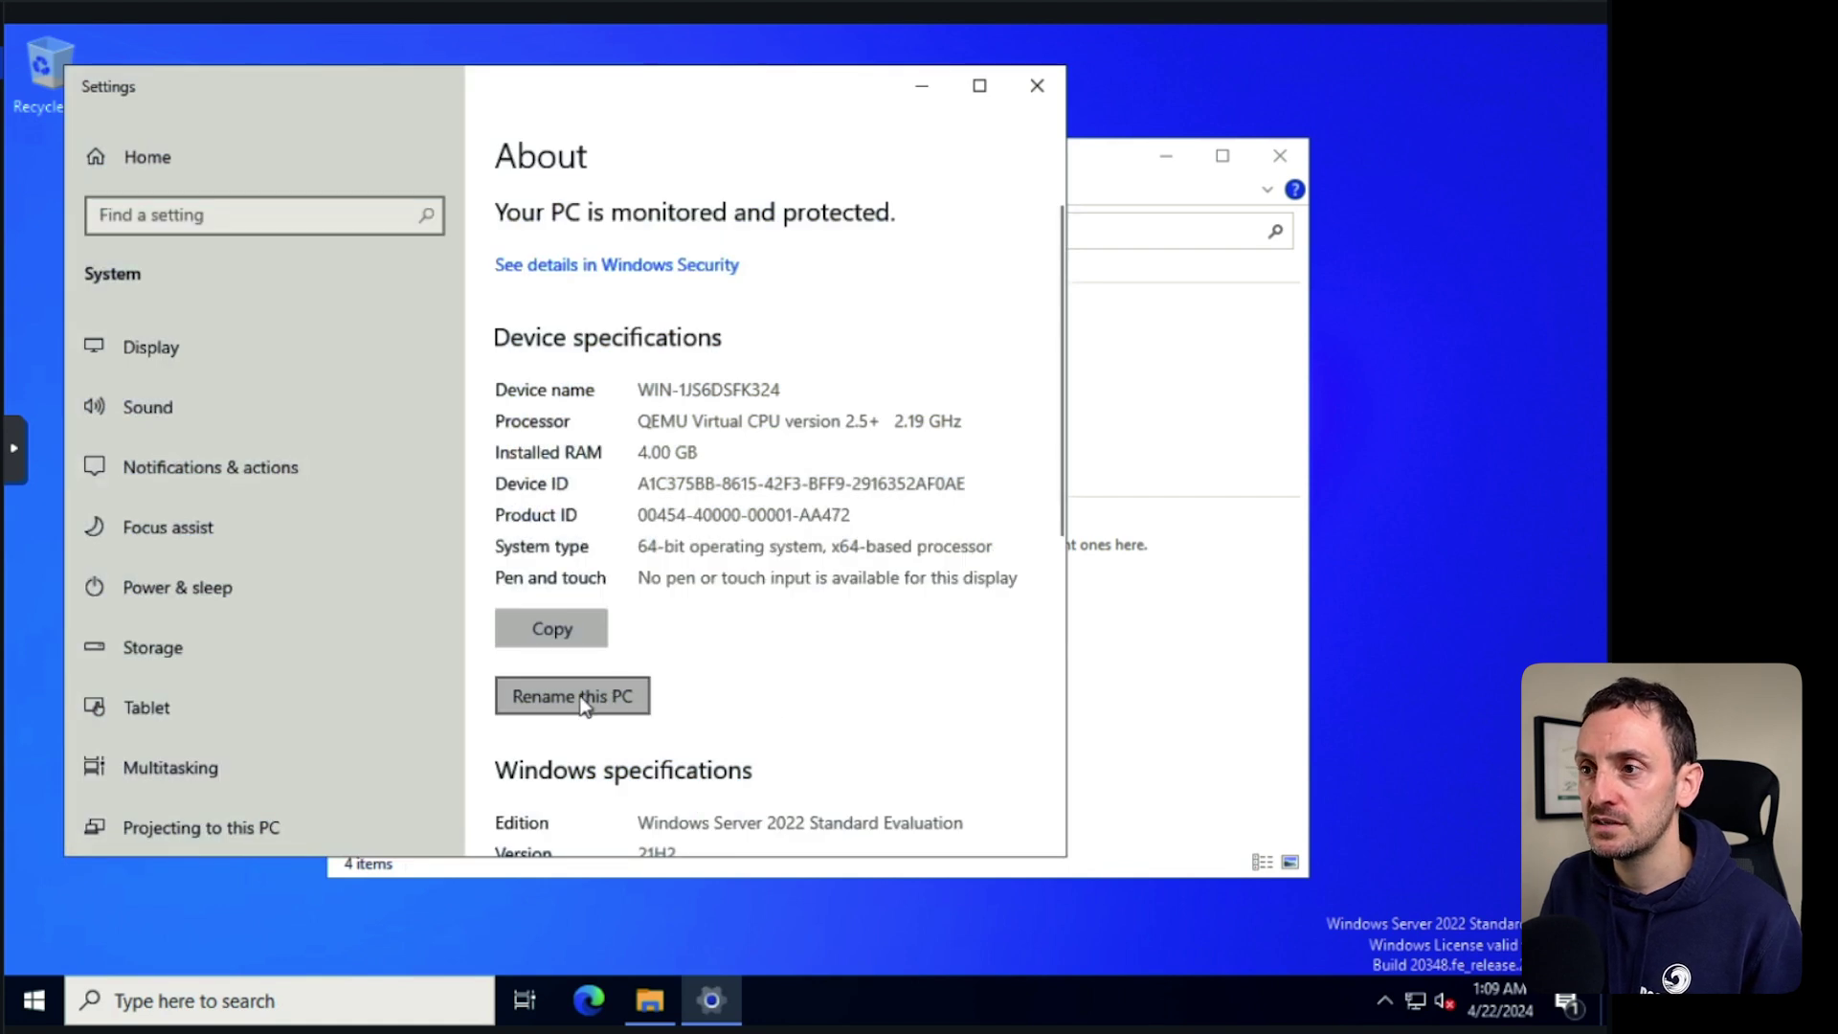
{"action": "type", "text": "prod-dc"}
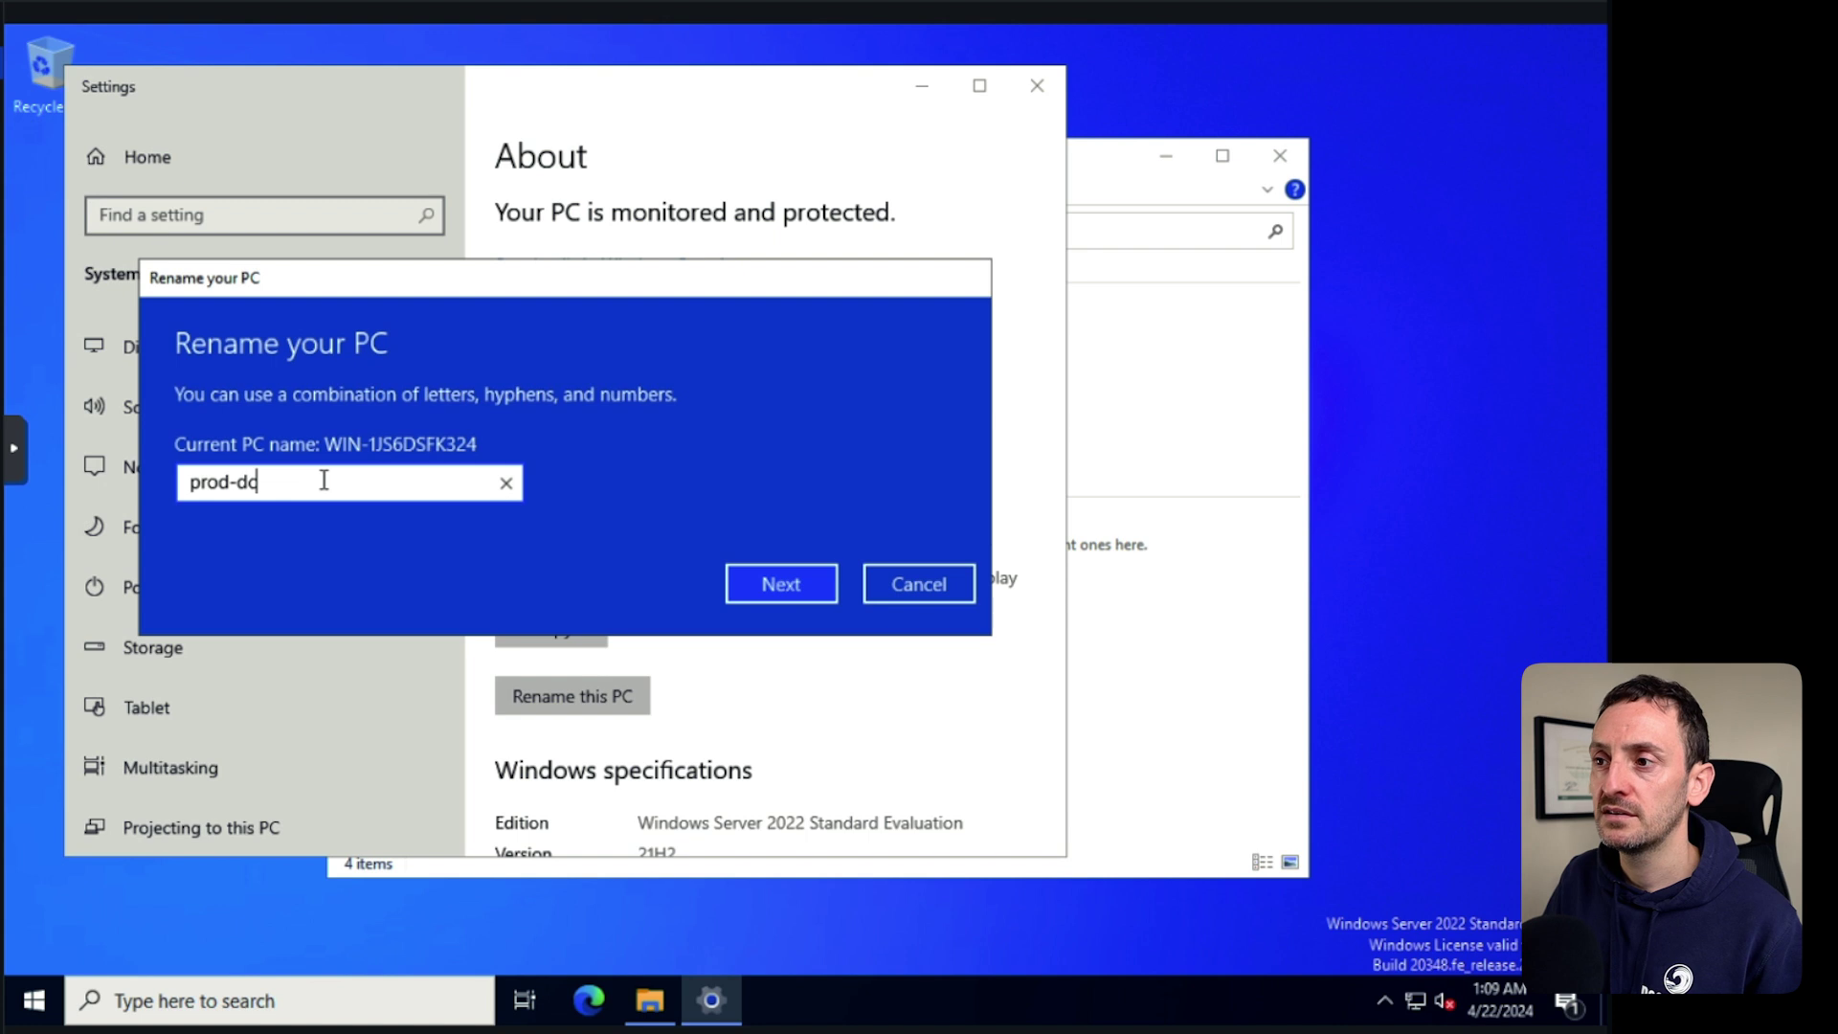
{"action": "left_click", "coordinate": [785, 586]}
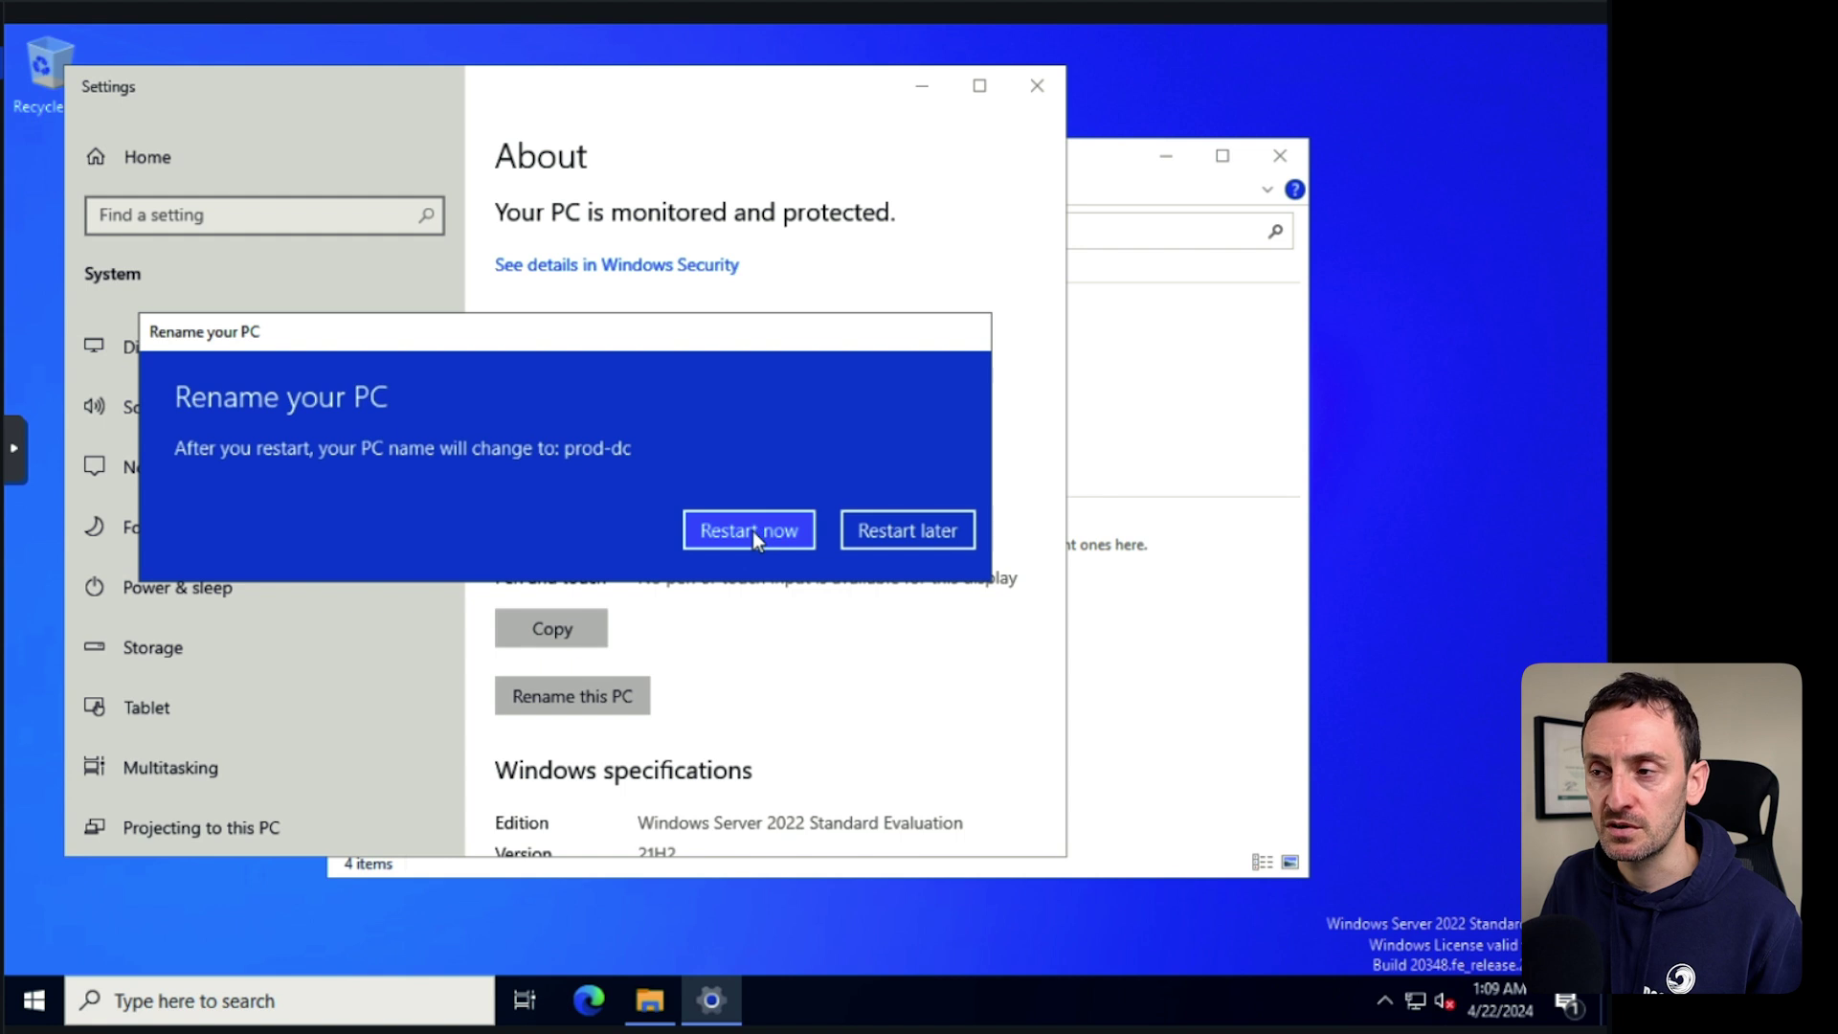
{"action": "left_click", "coordinate": [755, 530]}
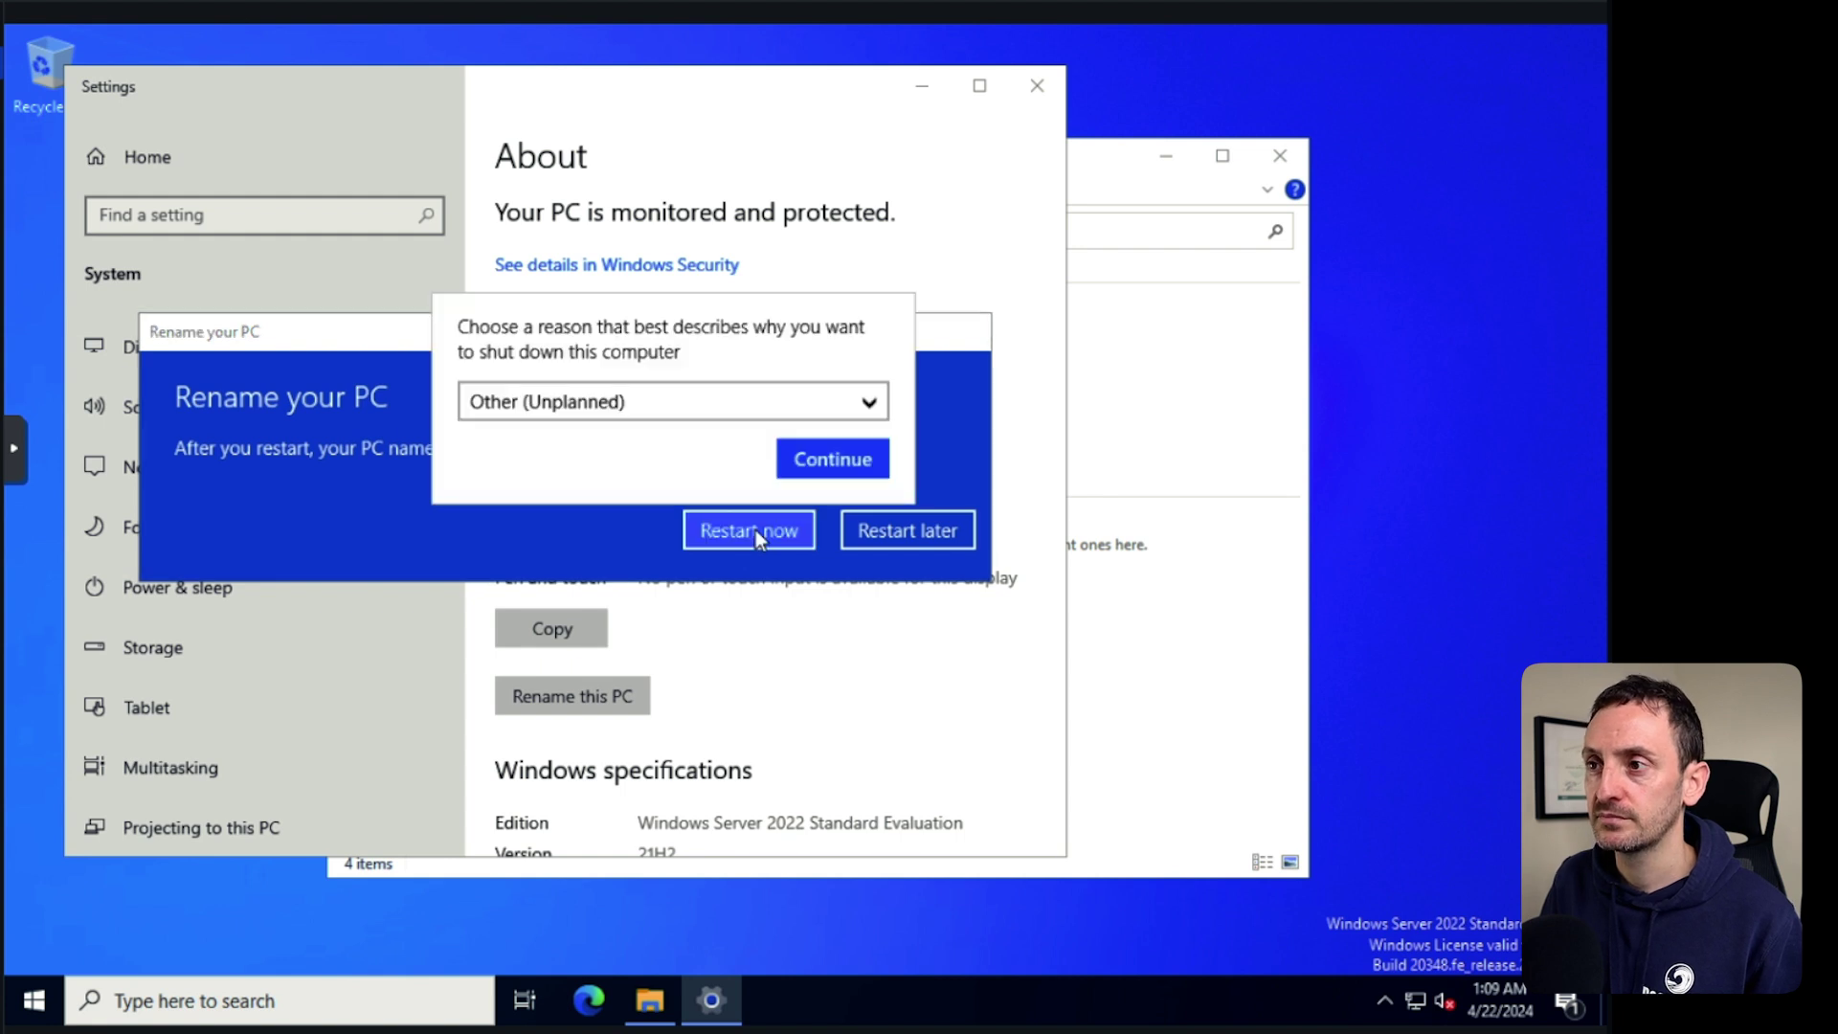
{"action": "left_click", "coordinate": [811, 457]}
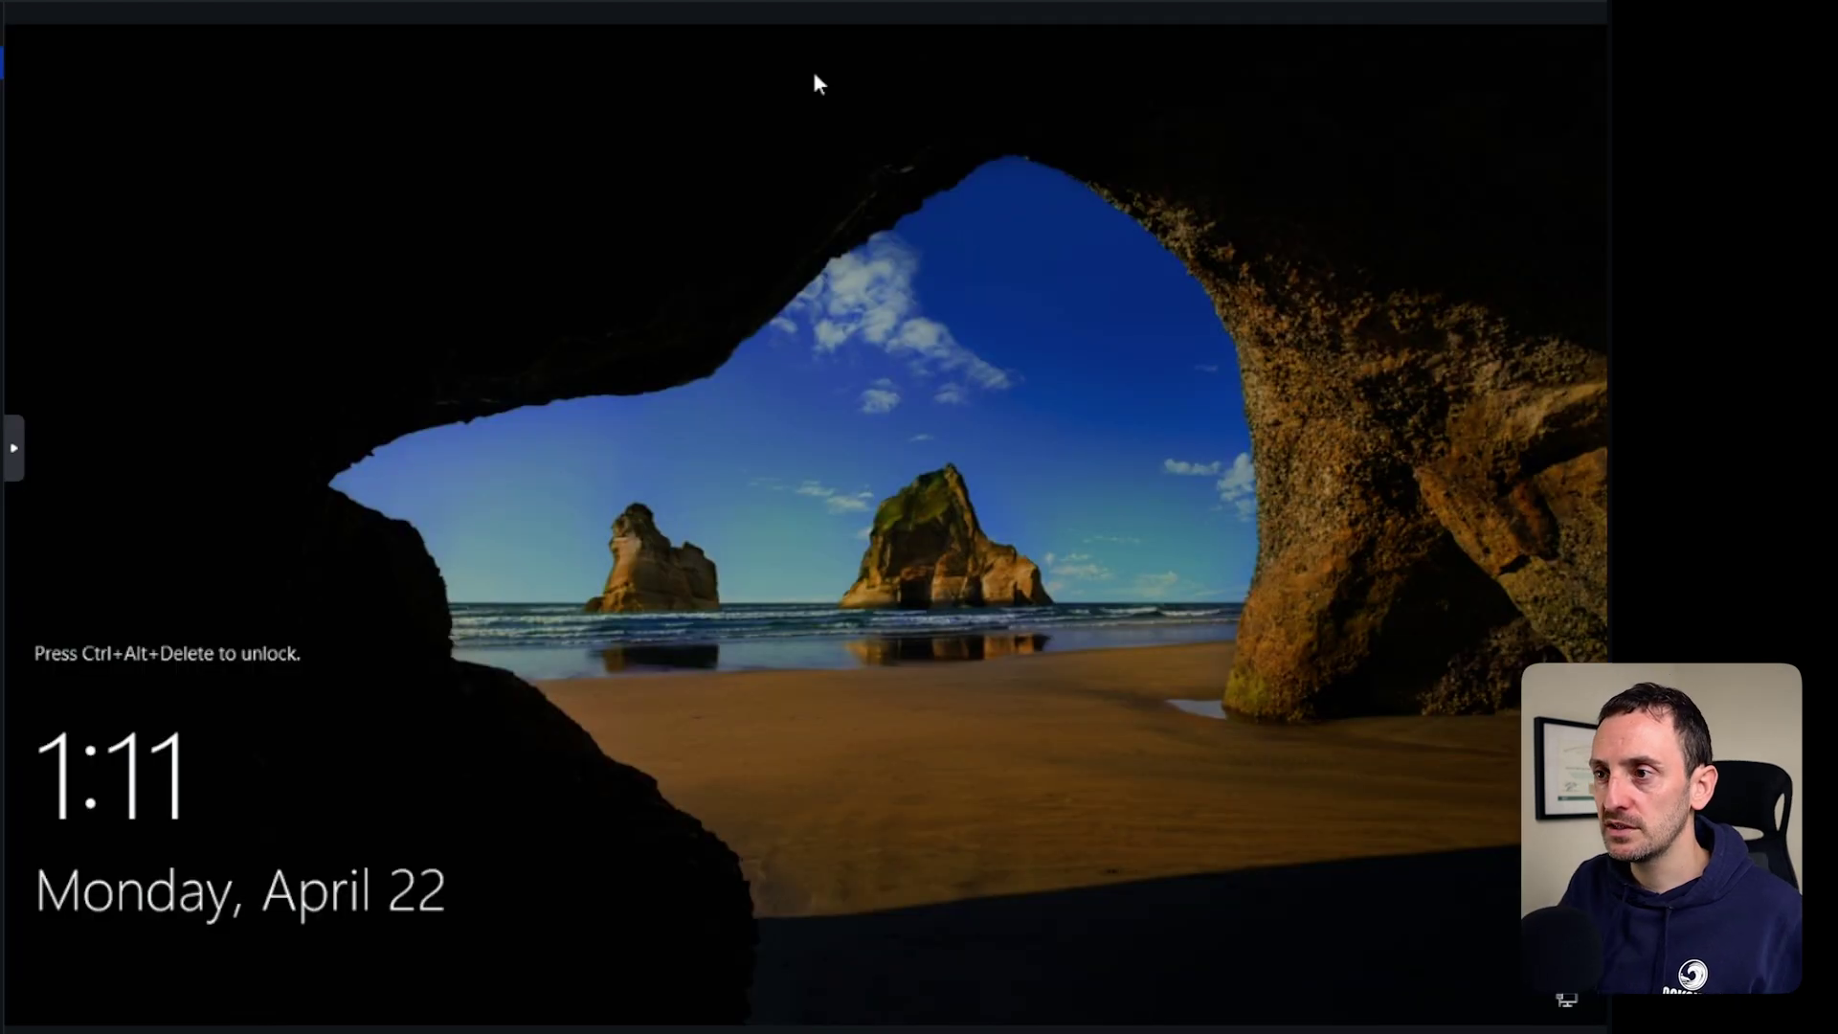
Sign back in as Administrator with the account password.
{"action": "key", "text": "ctrl+alt+Delete"}
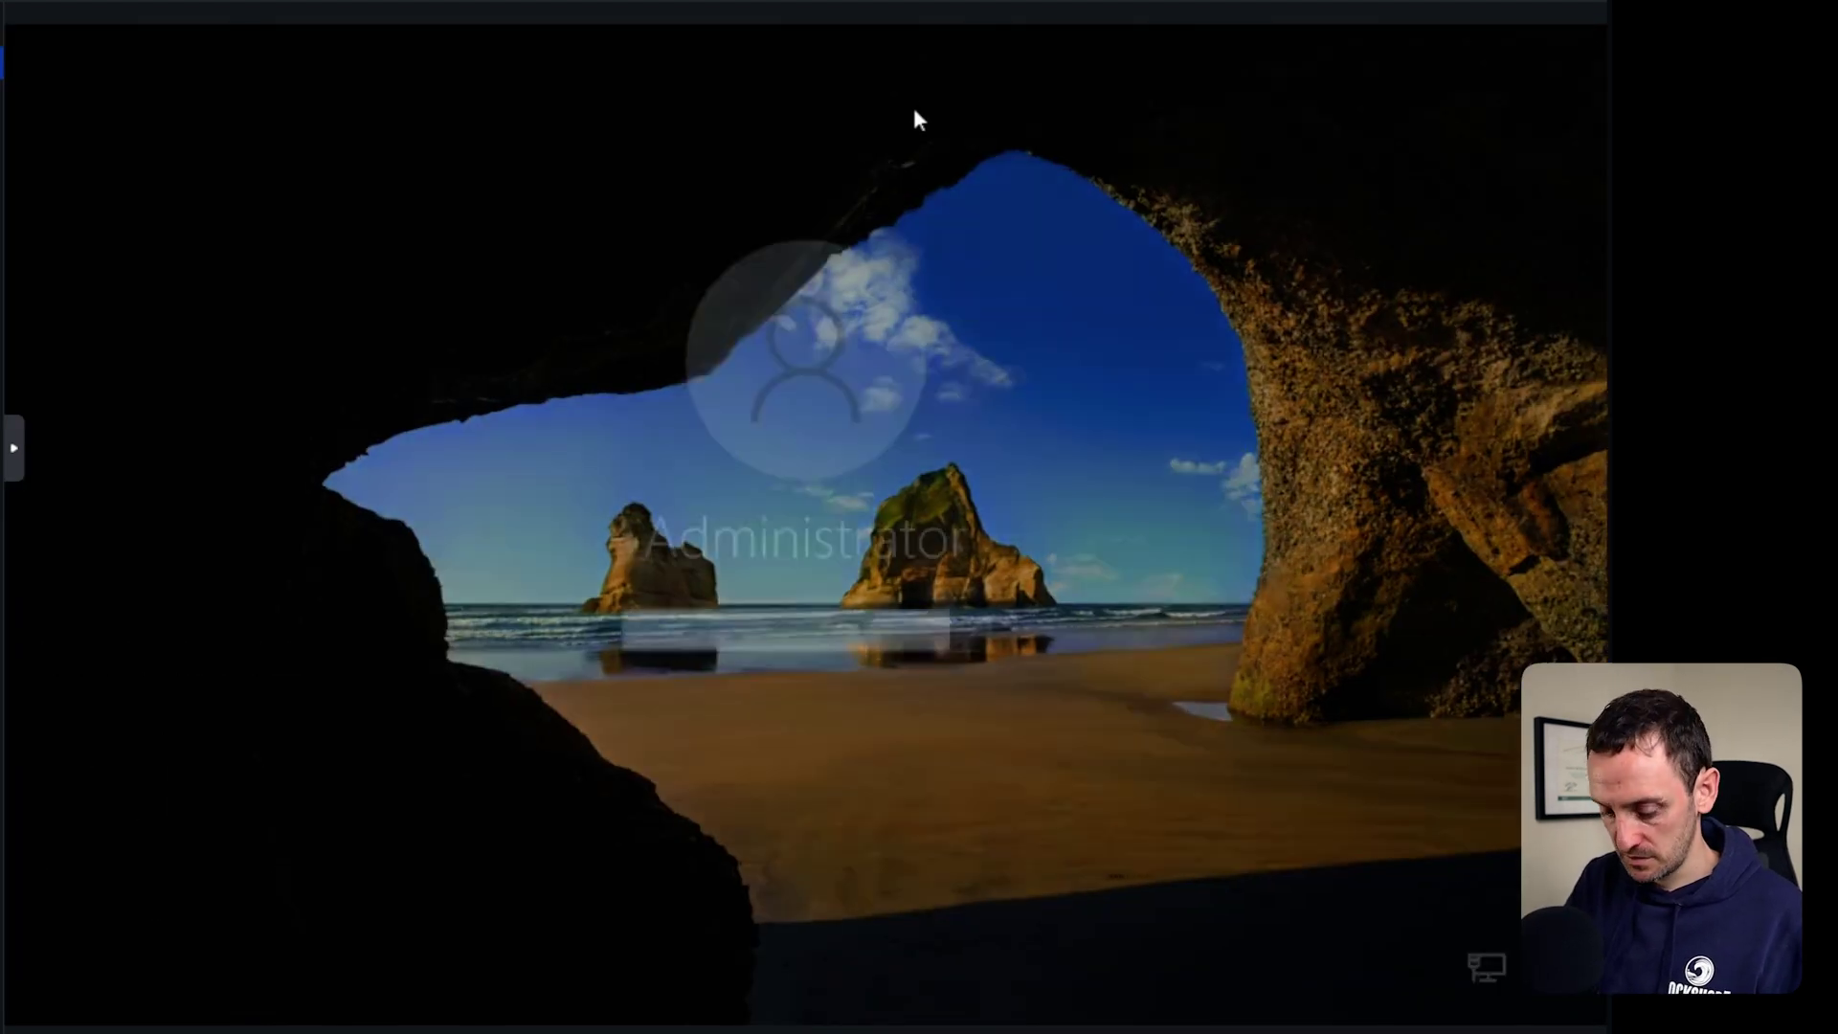
{"action": "type", "text": "••••••••••"}
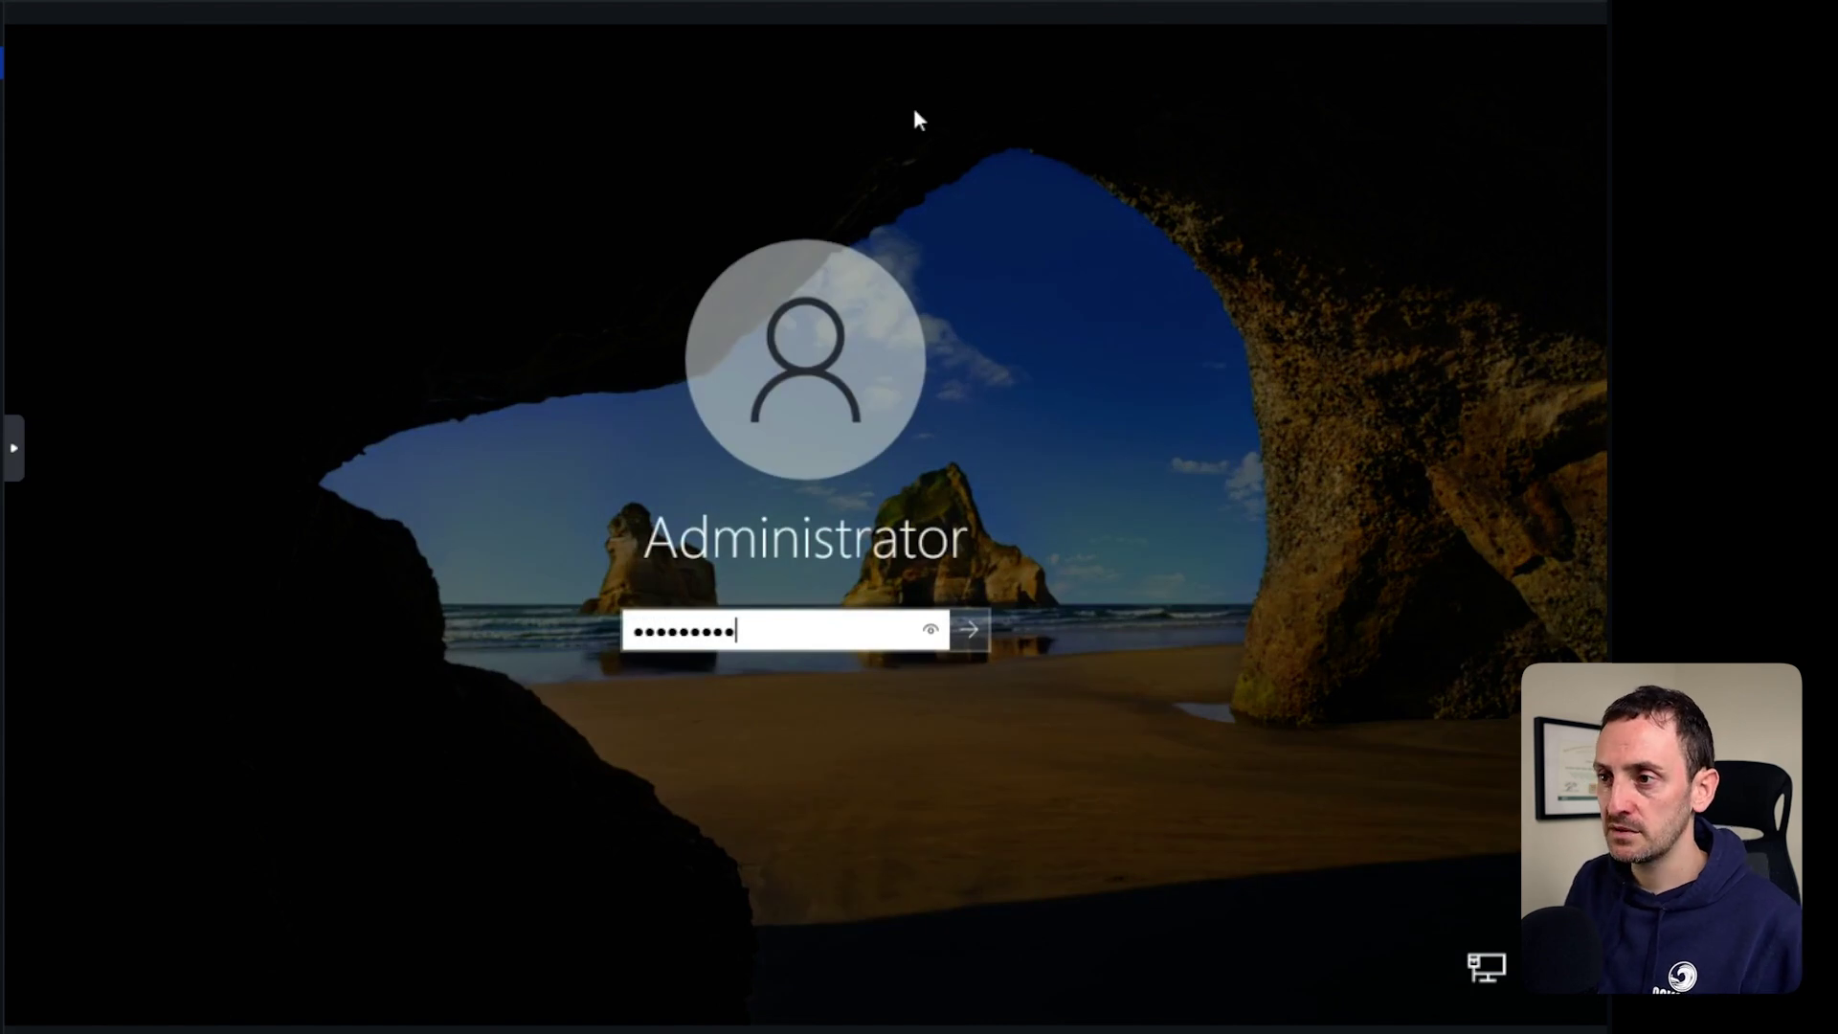
{"action": "key", "text": "Return"}
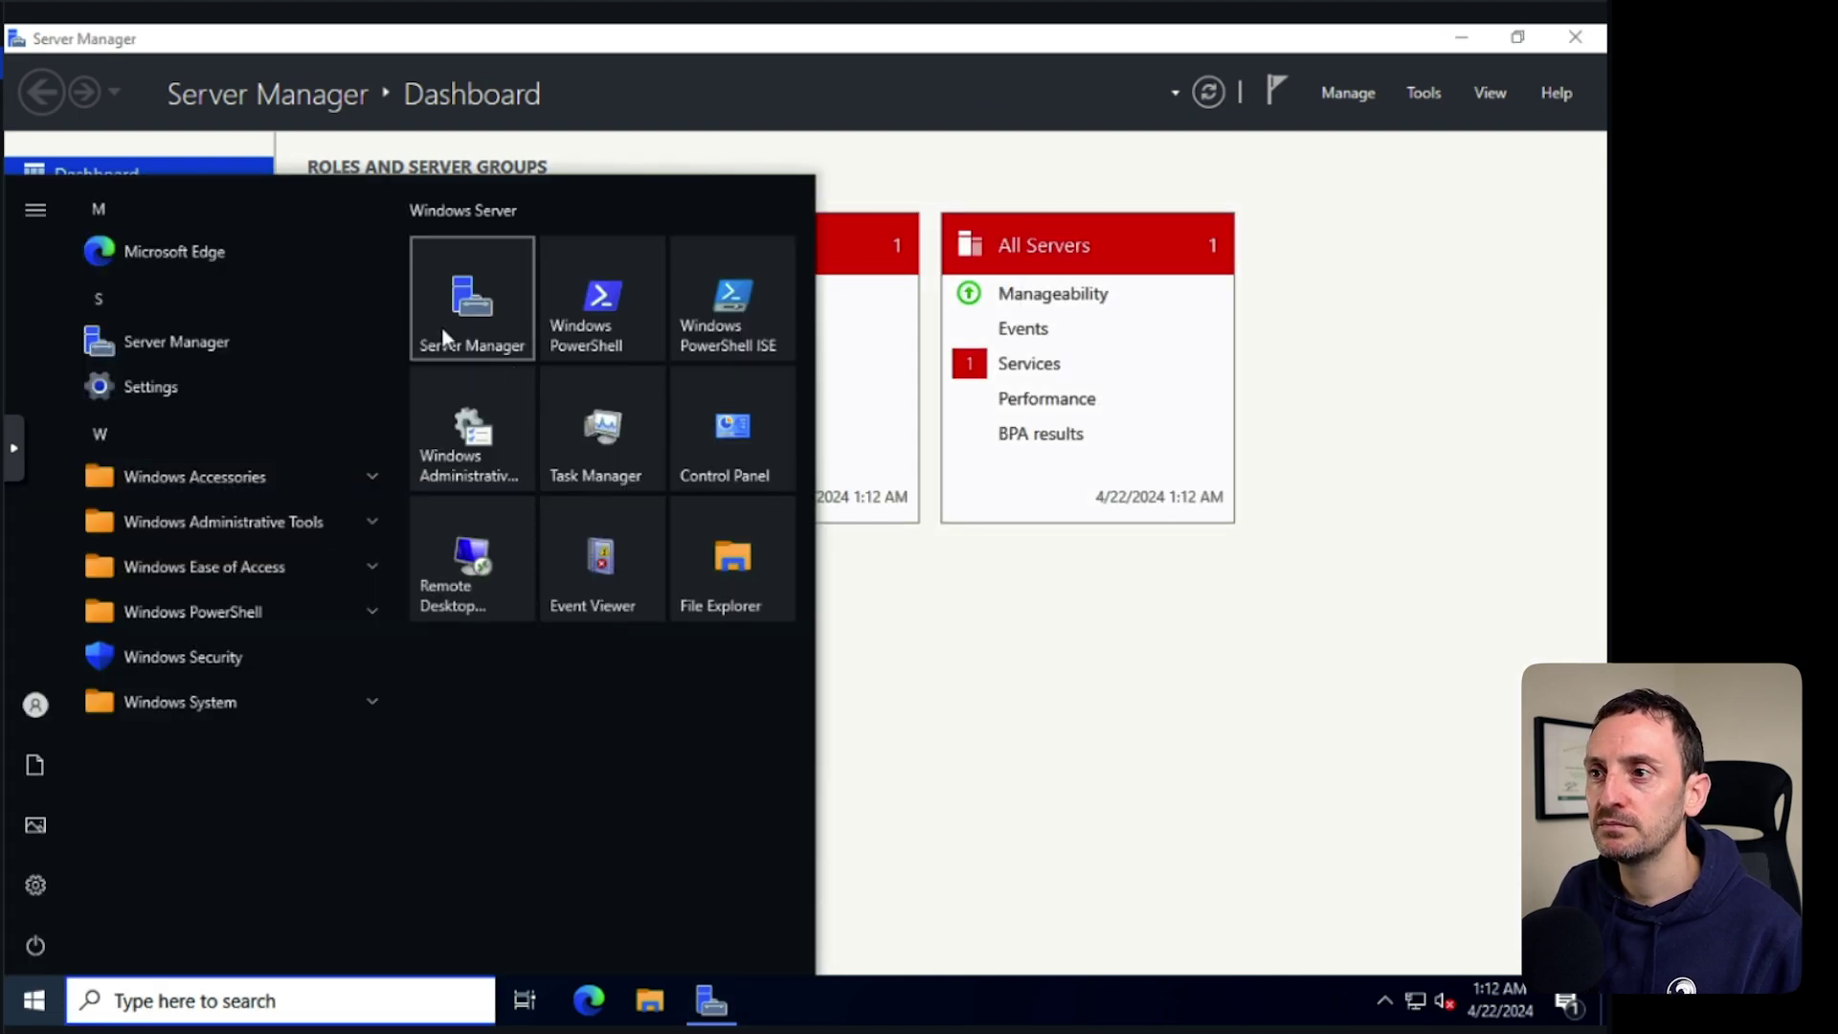
Start the Add Roles and Features wizard with role-based installation targeting prod-dc.
{"action": "left_click", "coordinate": [496, 325]}
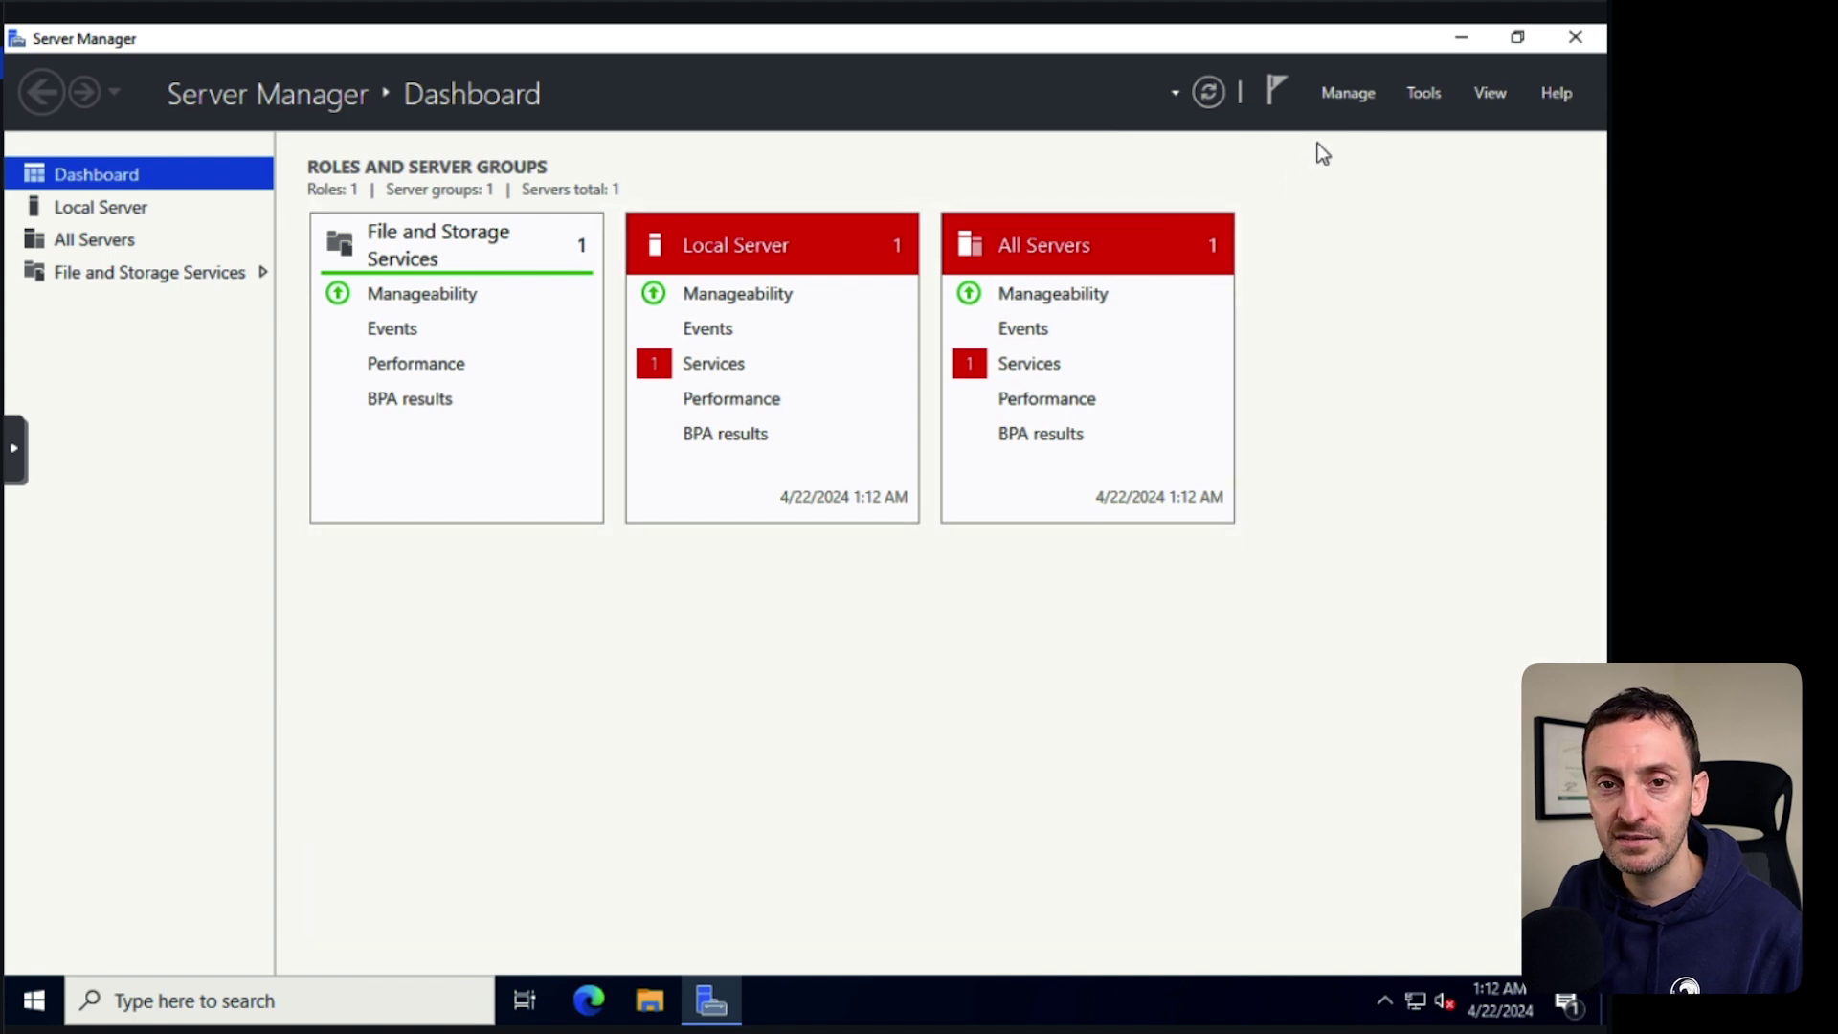
{"action": "left_click", "coordinate": [1358, 100]}
{"action": "left_click", "coordinate": [1364, 124]}
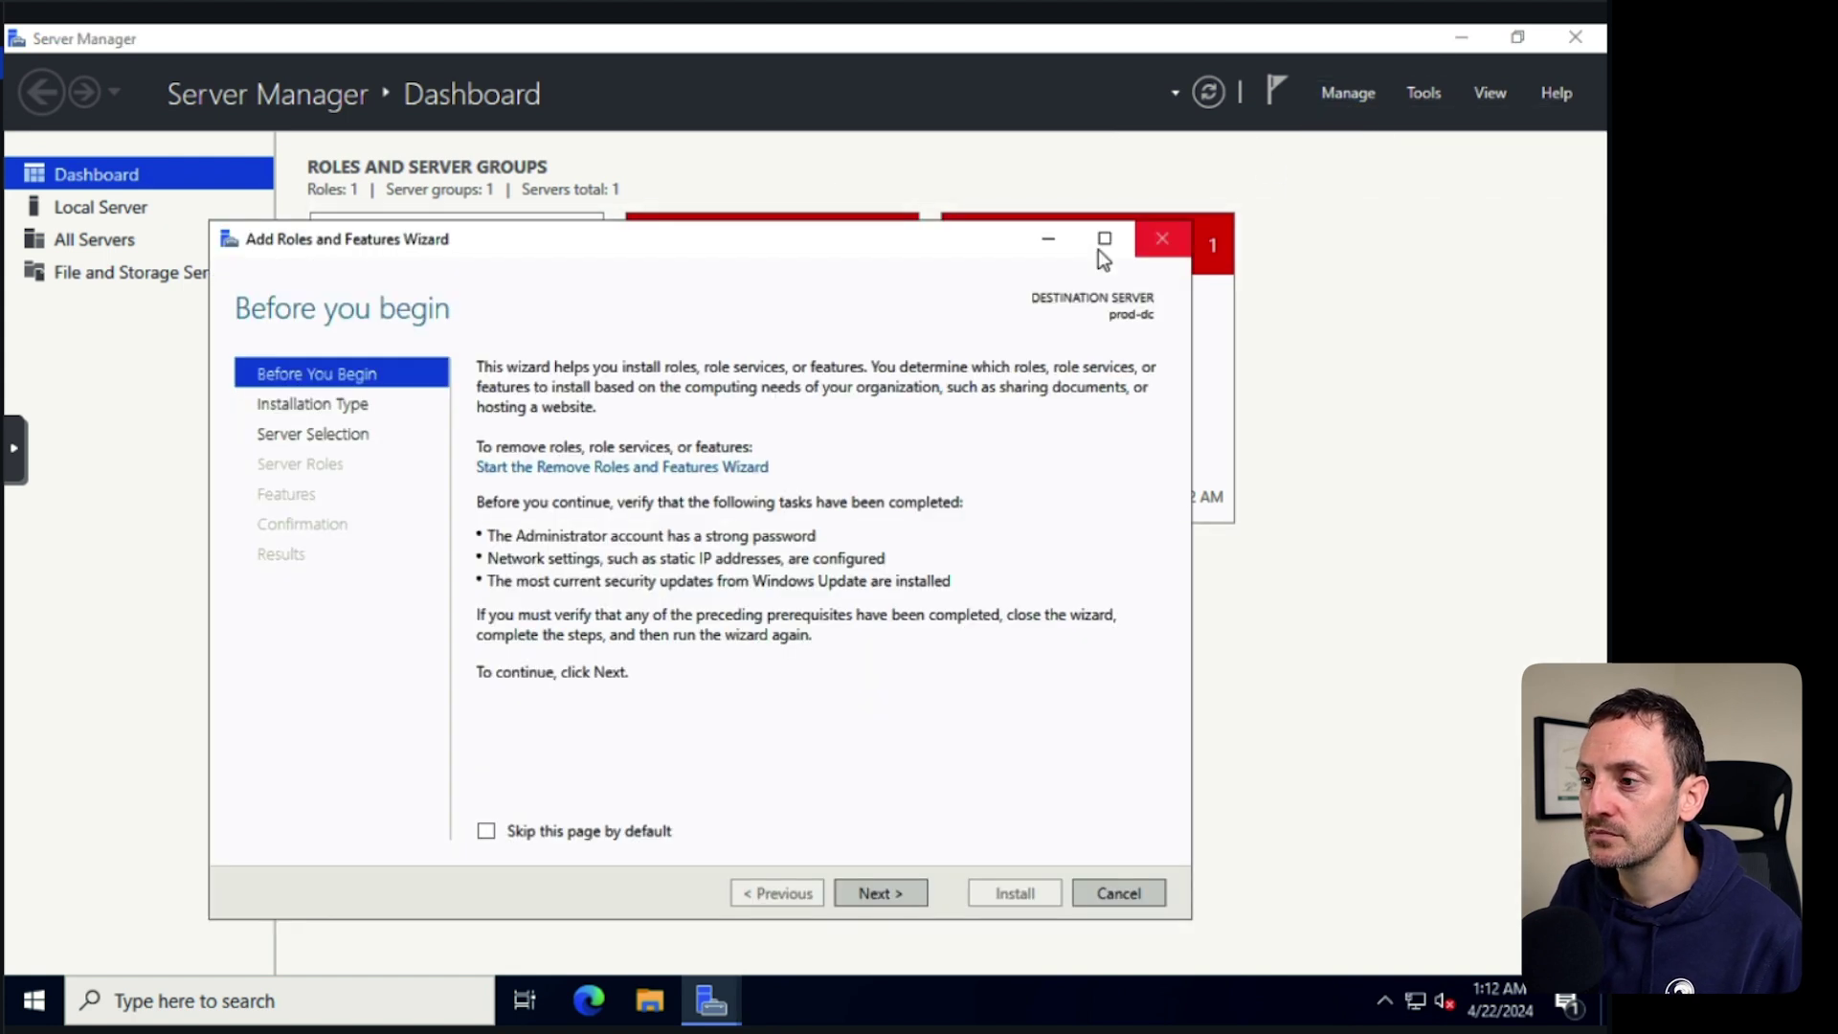
{"action": "left_click", "coordinate": [875, 892]}
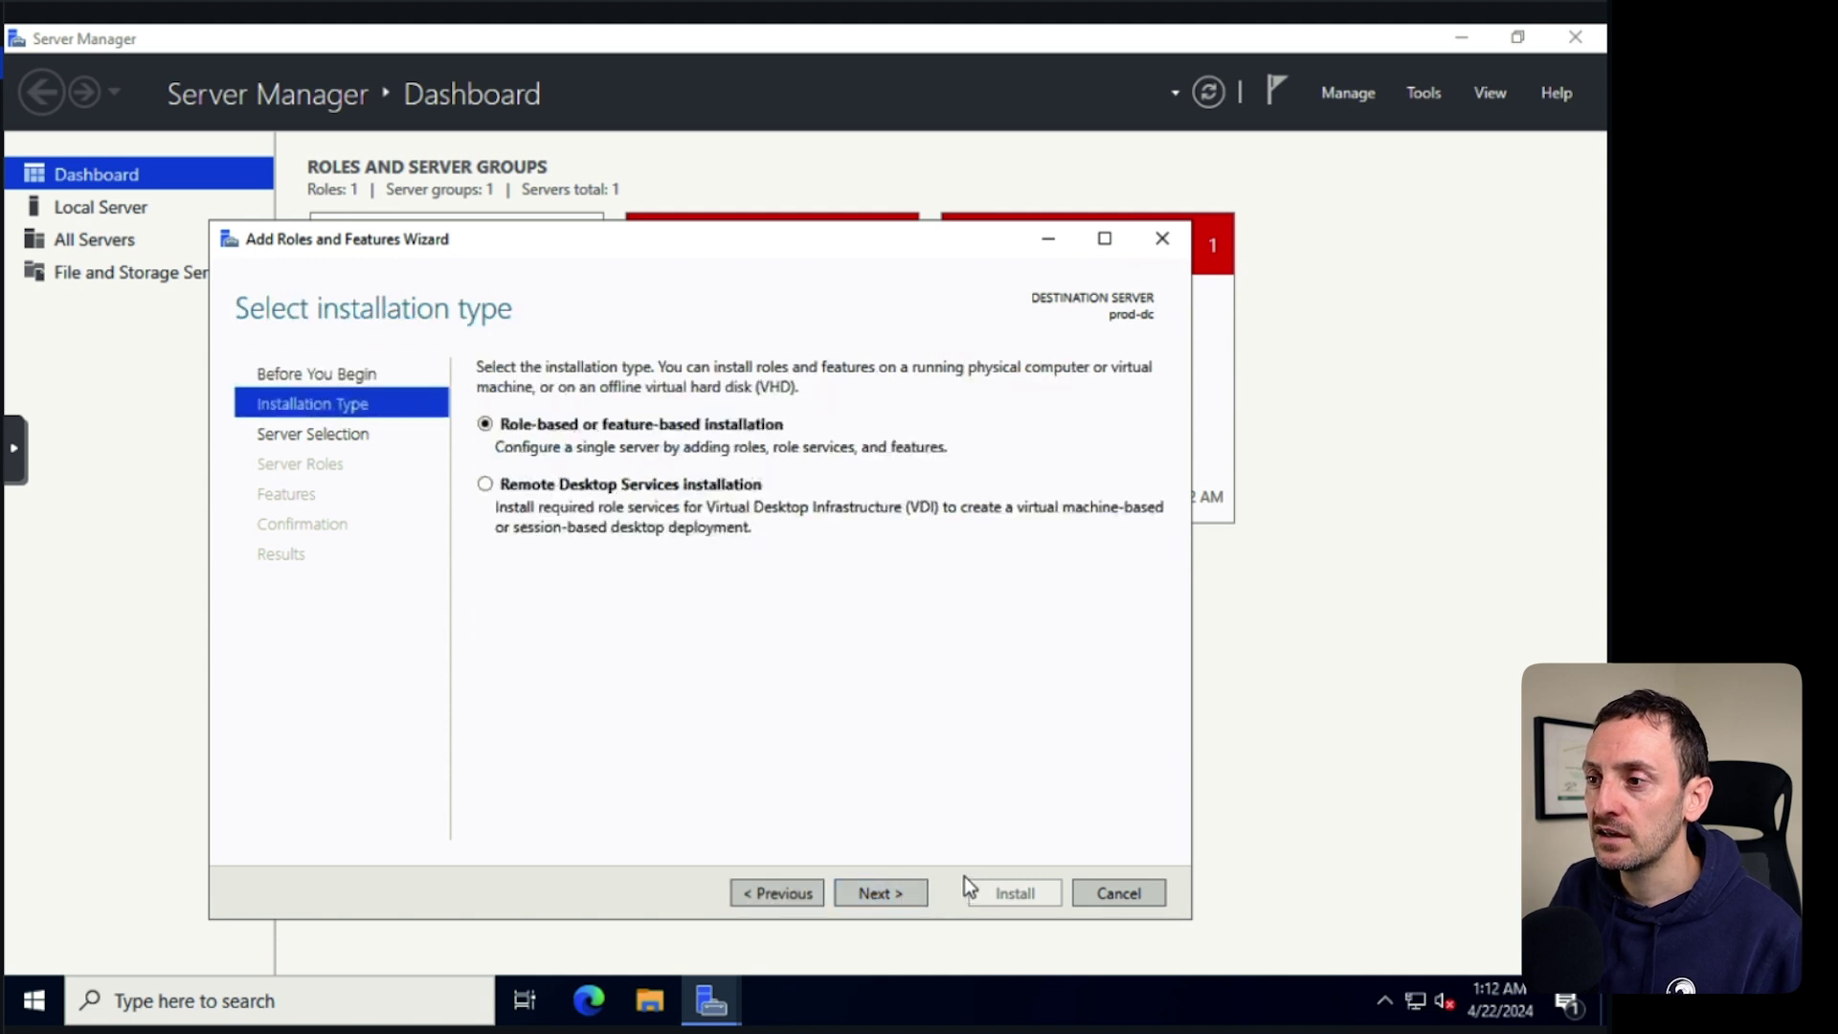
{"action": "left_click", "coordinate": [884, 894]}
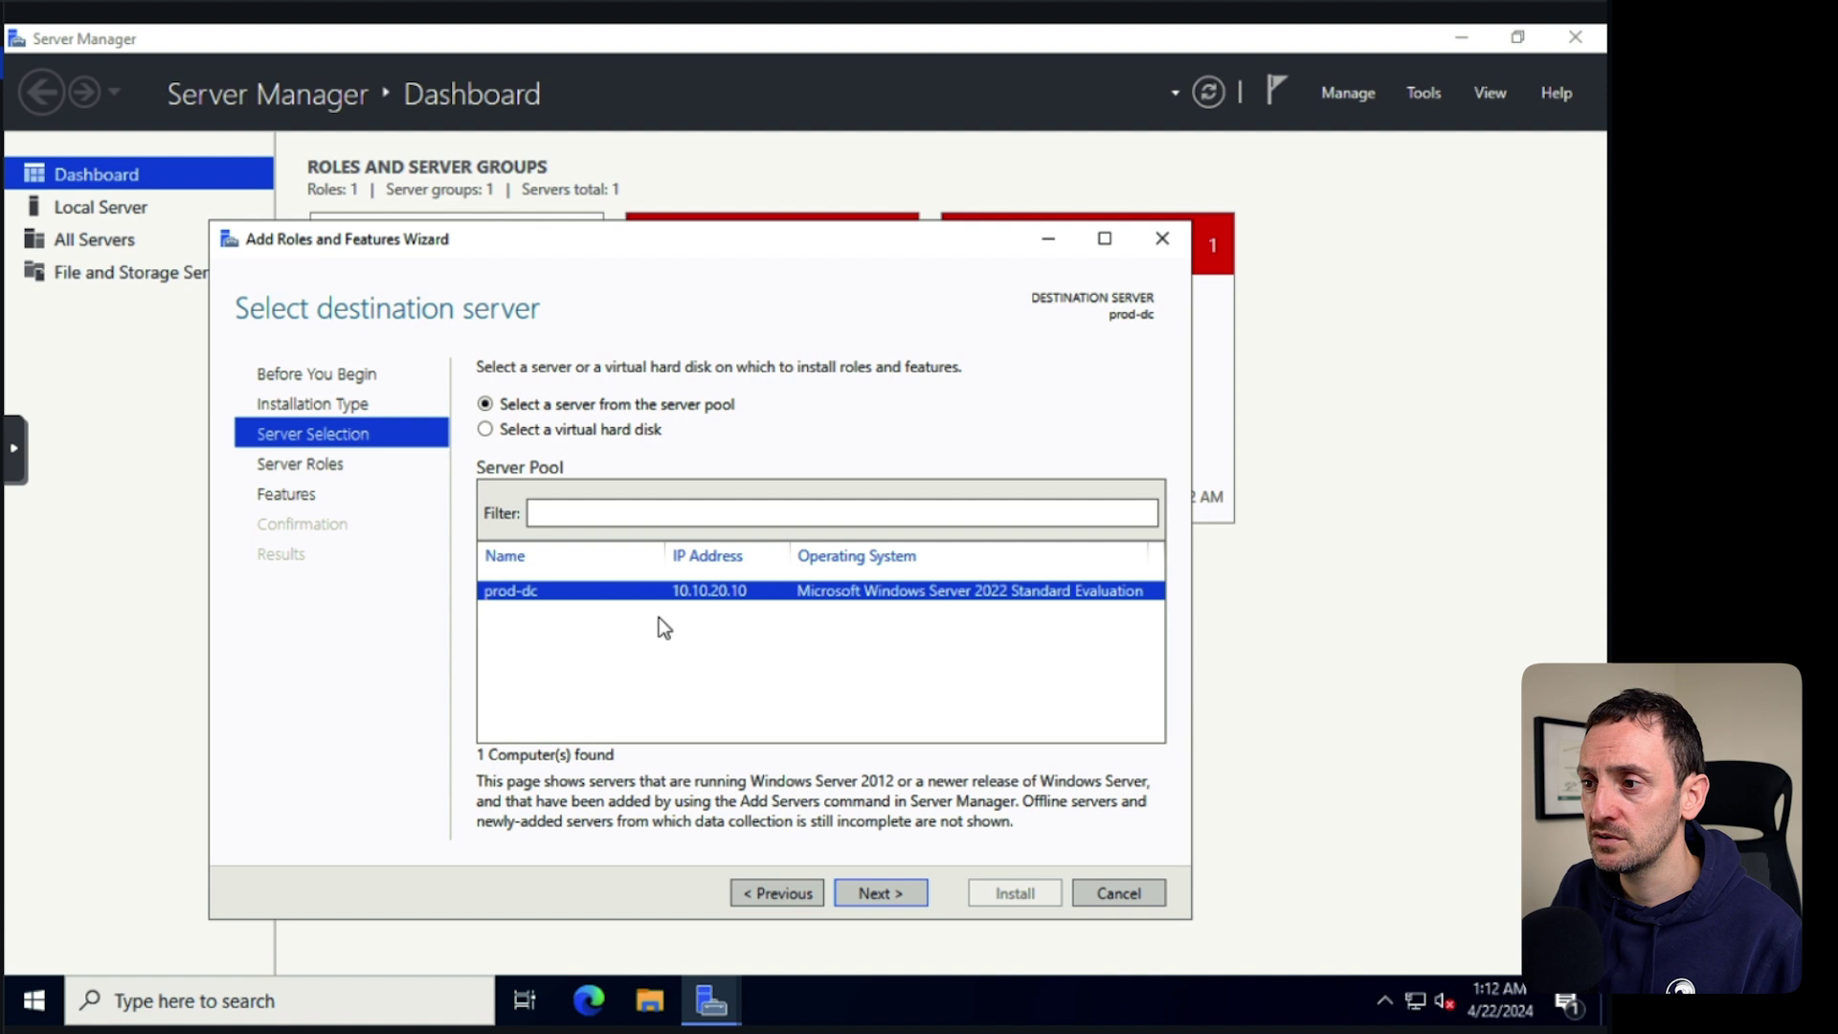
{"action": "left_click", "coordinate": [879, 893]}
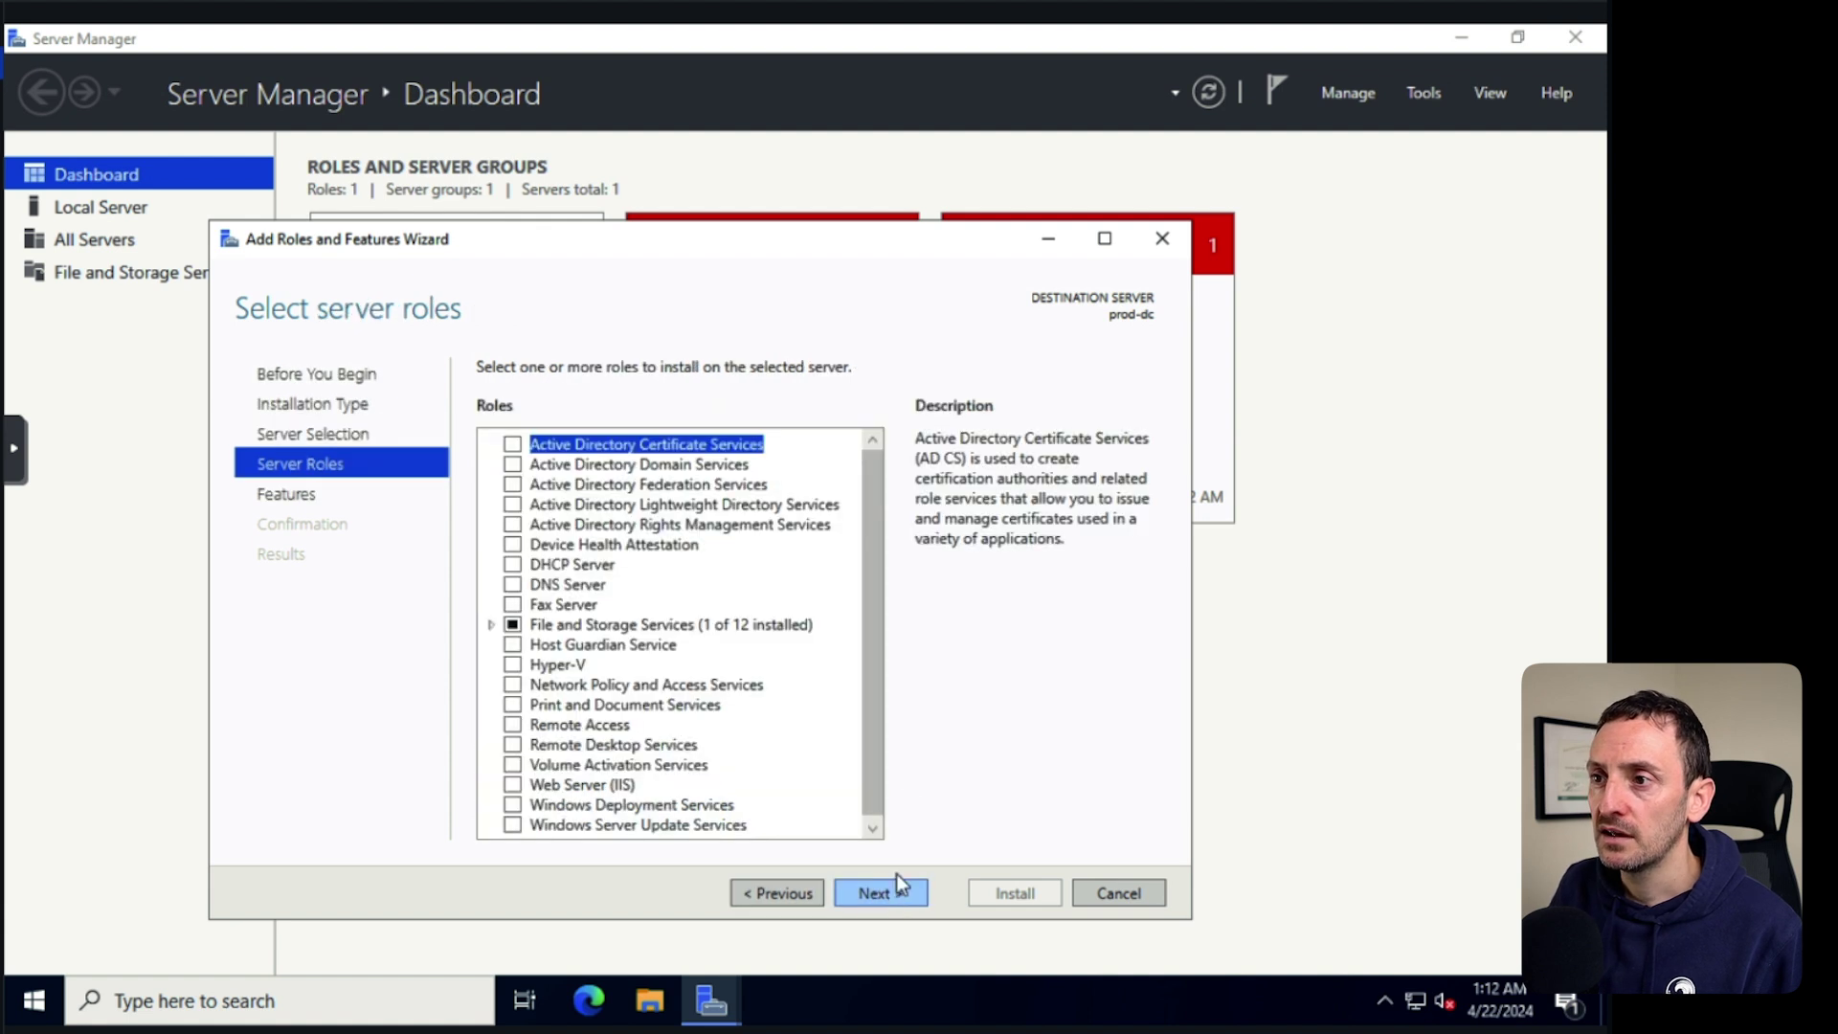
Select AD DS, DHCP Server and DNS Server roles with their required features and install.
{"action": "left_click", "coordinate": [513, 465]}
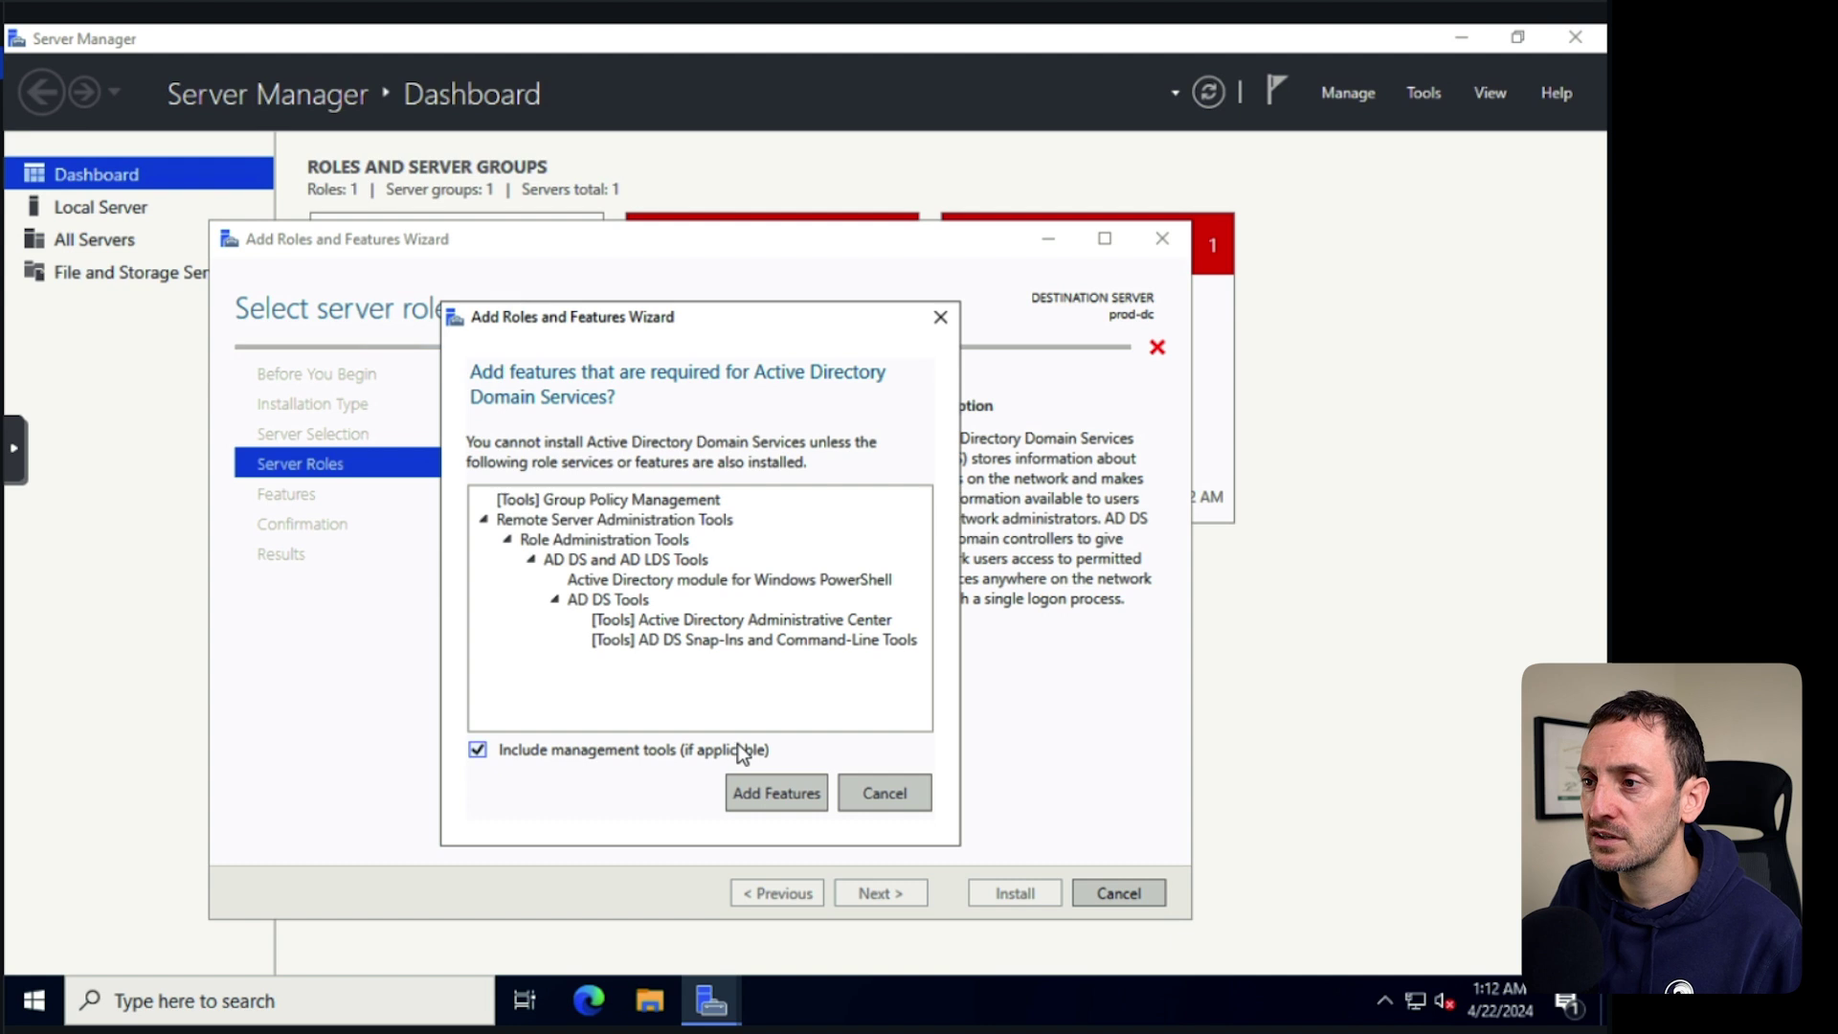
{"action": "left_click", "coordinate": [768, 792]}
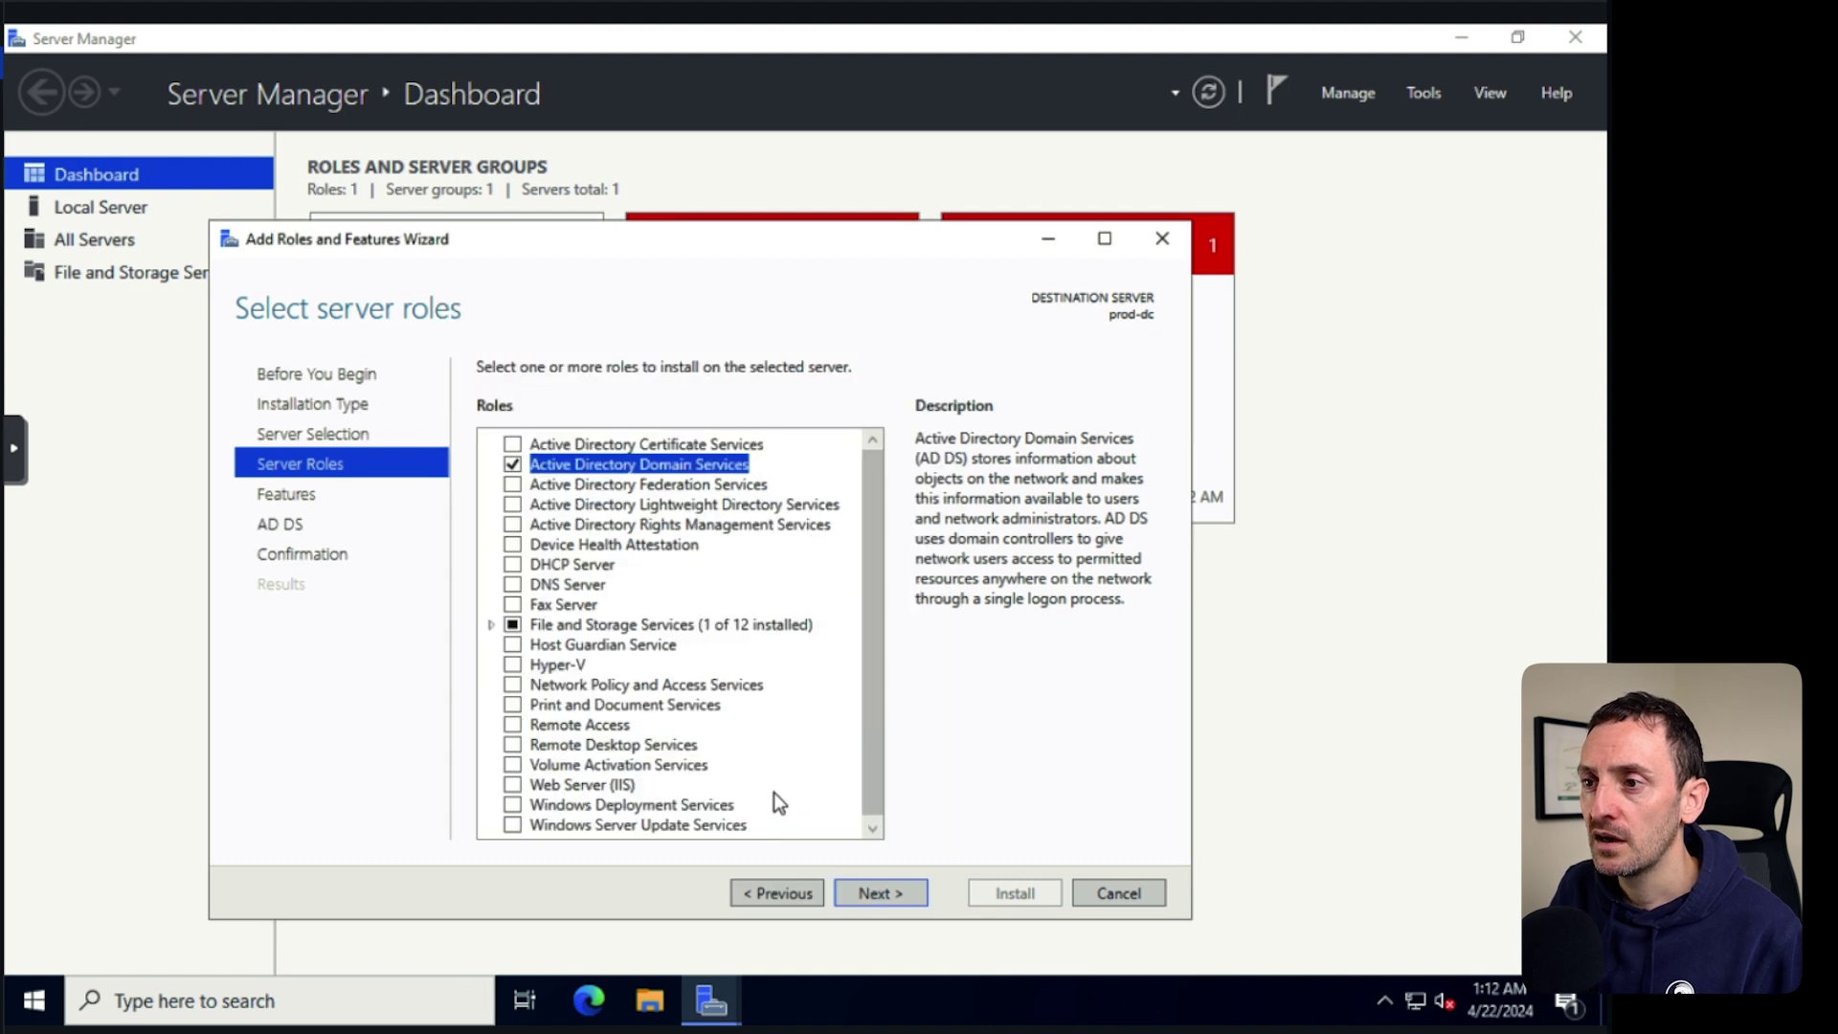
{"action": "left_click", "coordinate": [512, 564]}
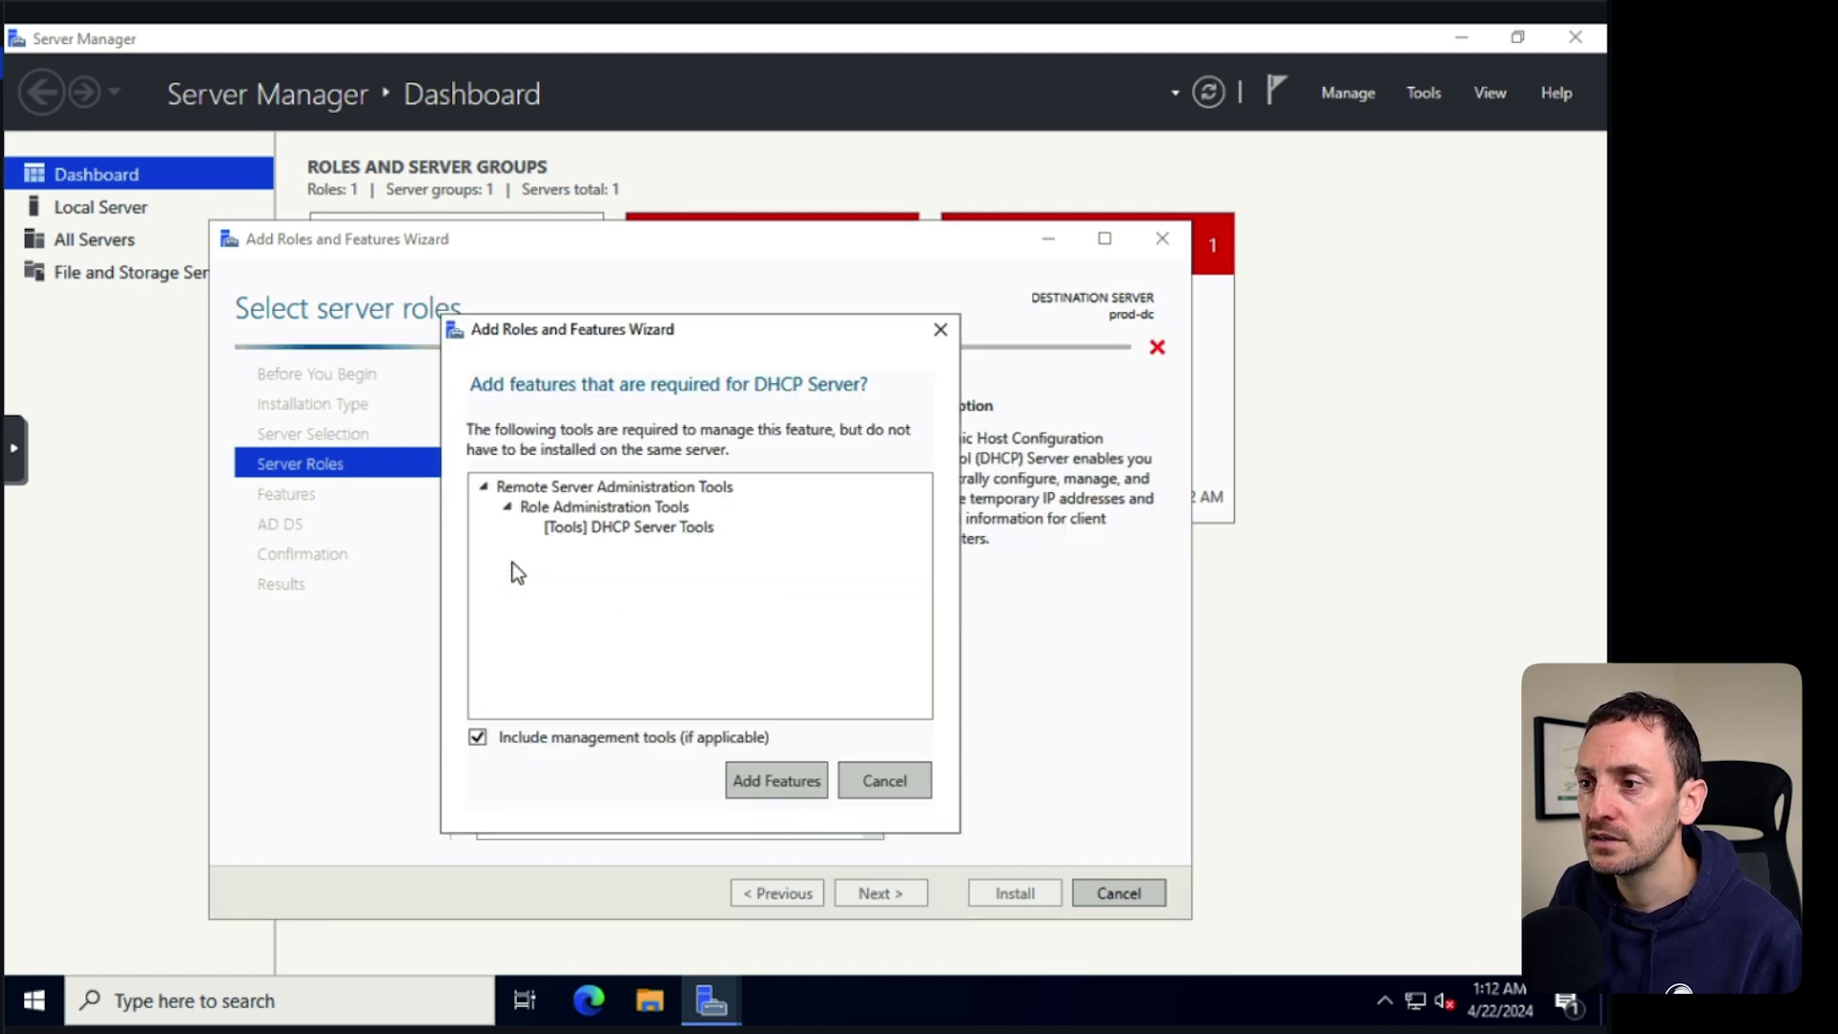
{"action": "left_click", "coordinate": [776, 782]}
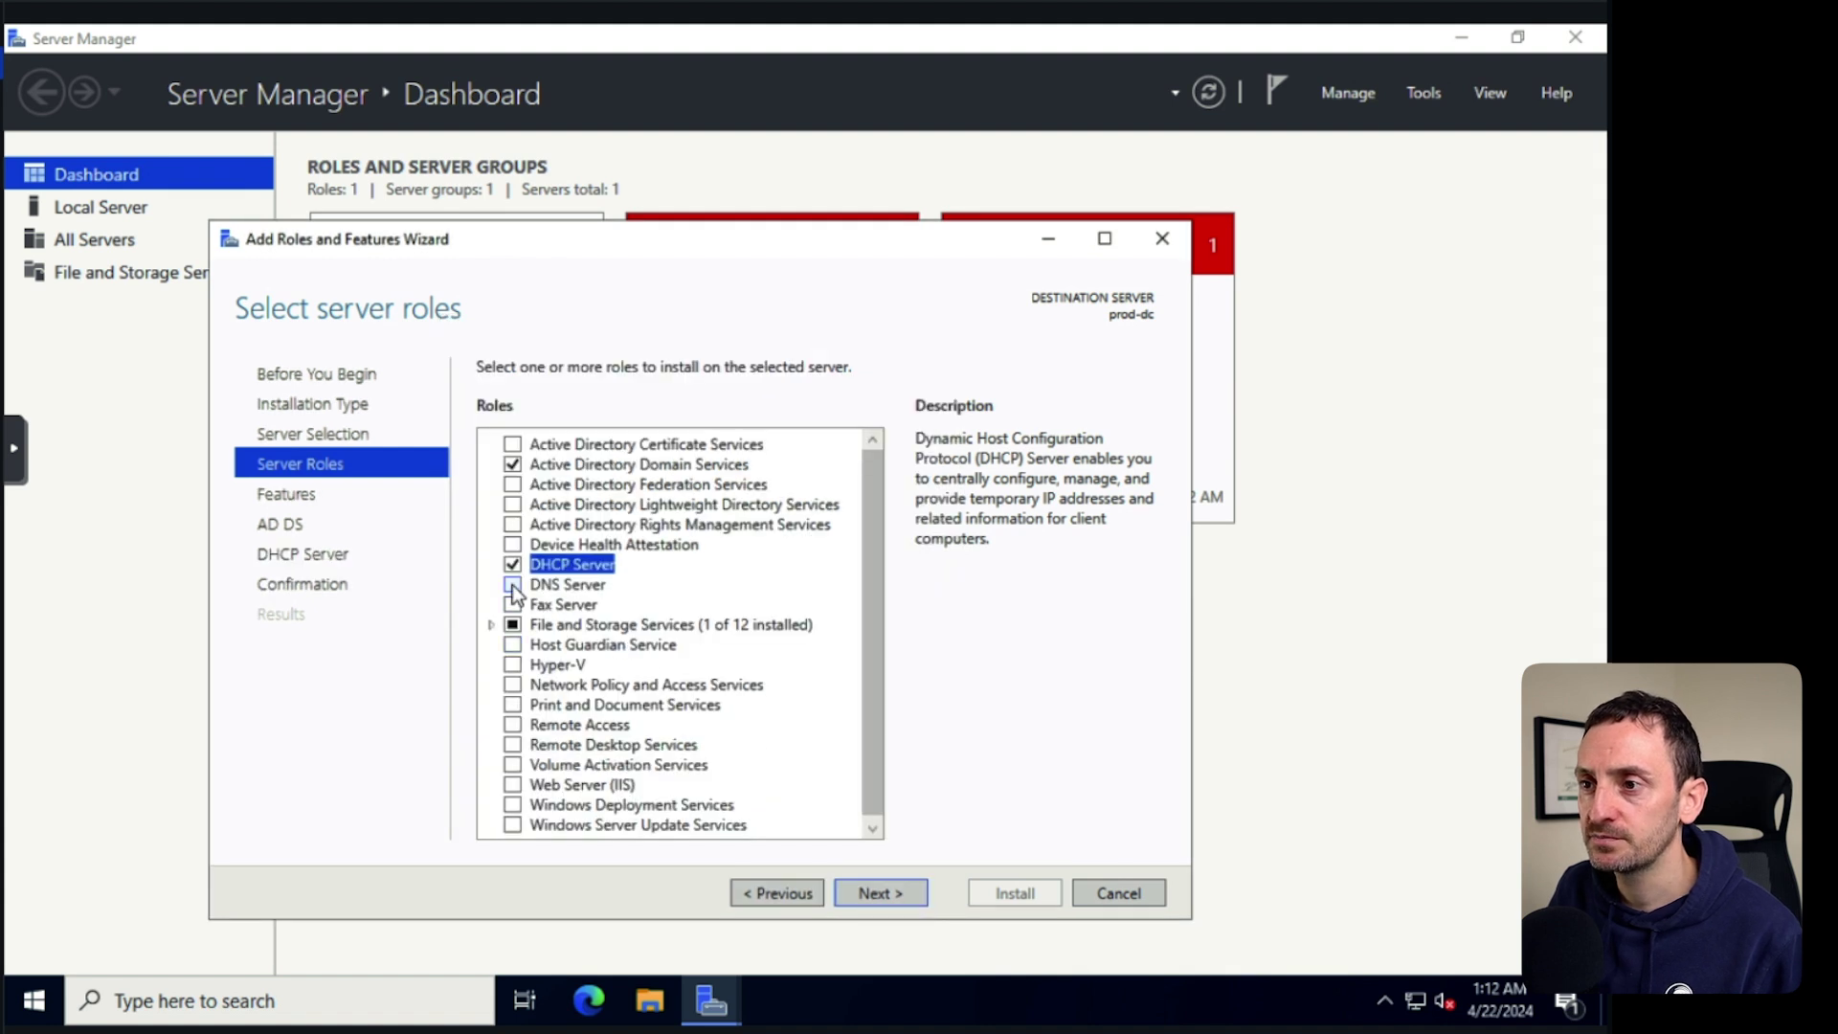
{"action": "left_click", "coordinate": [513, 584]}
{"action": "left_click", "coordinate": [755, 781]}
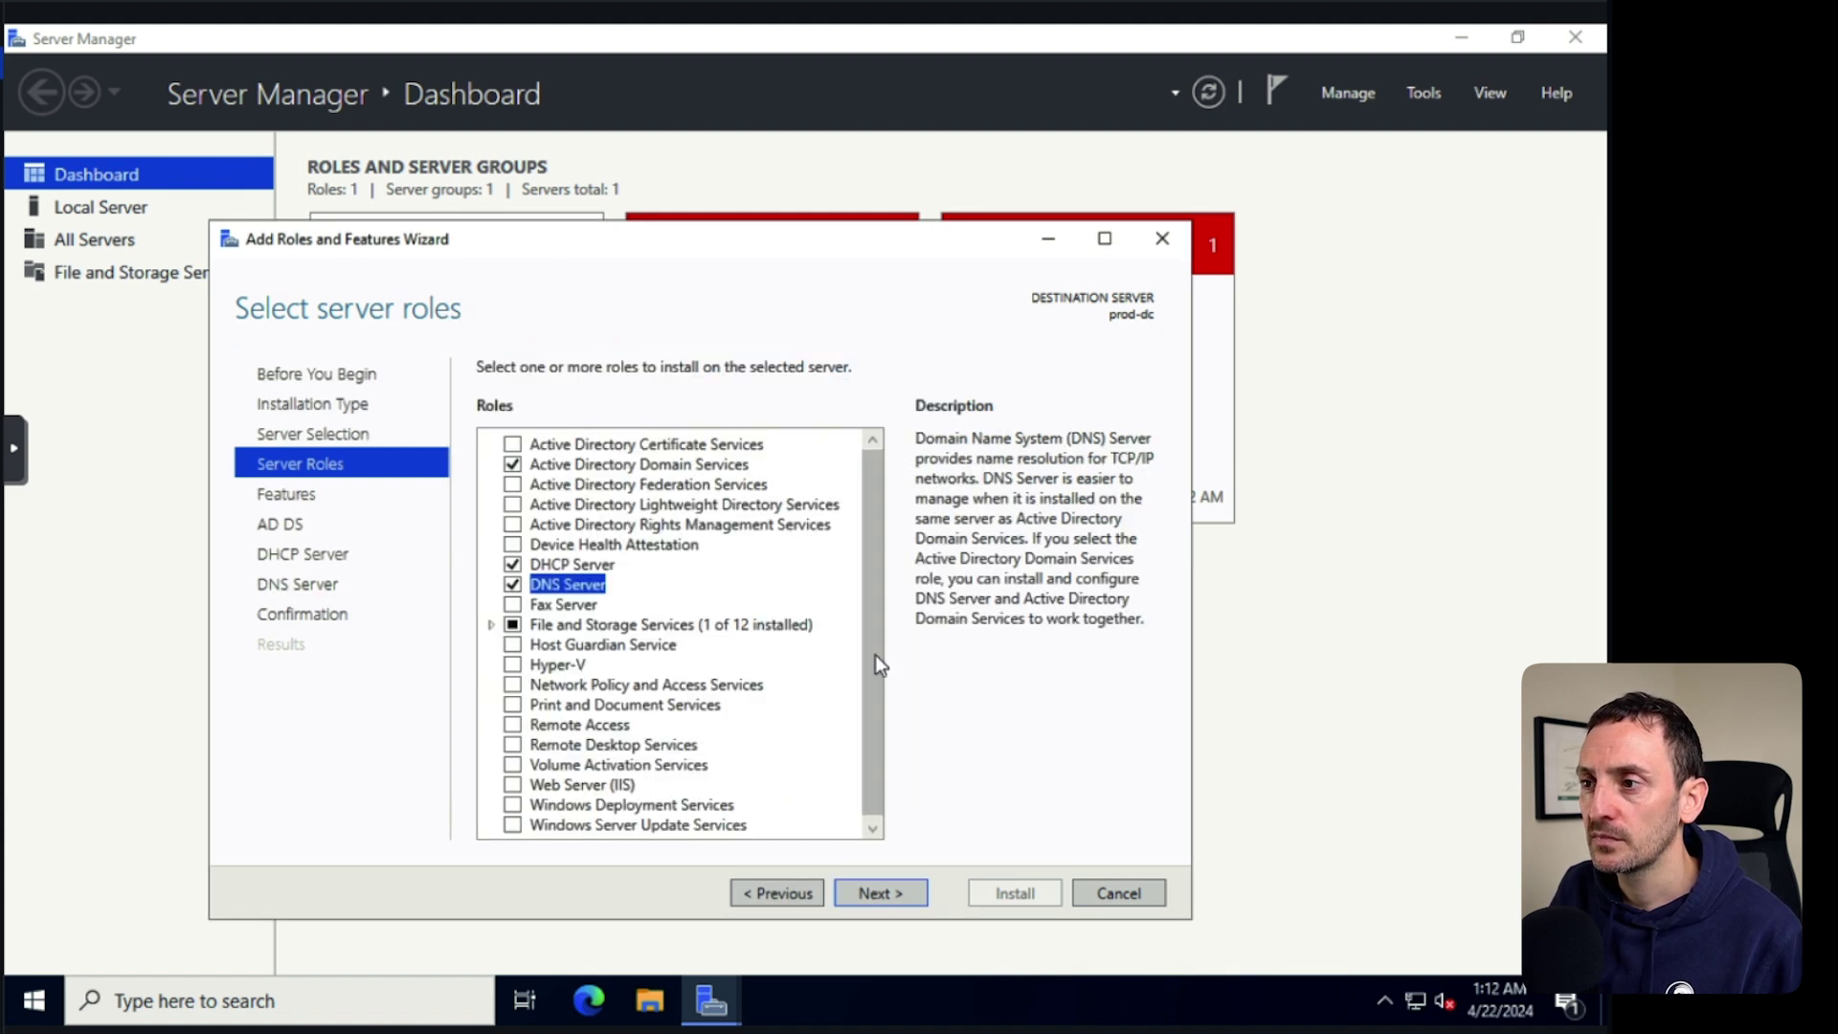
{"action": "left_click", "coordinate": [875, 889]}
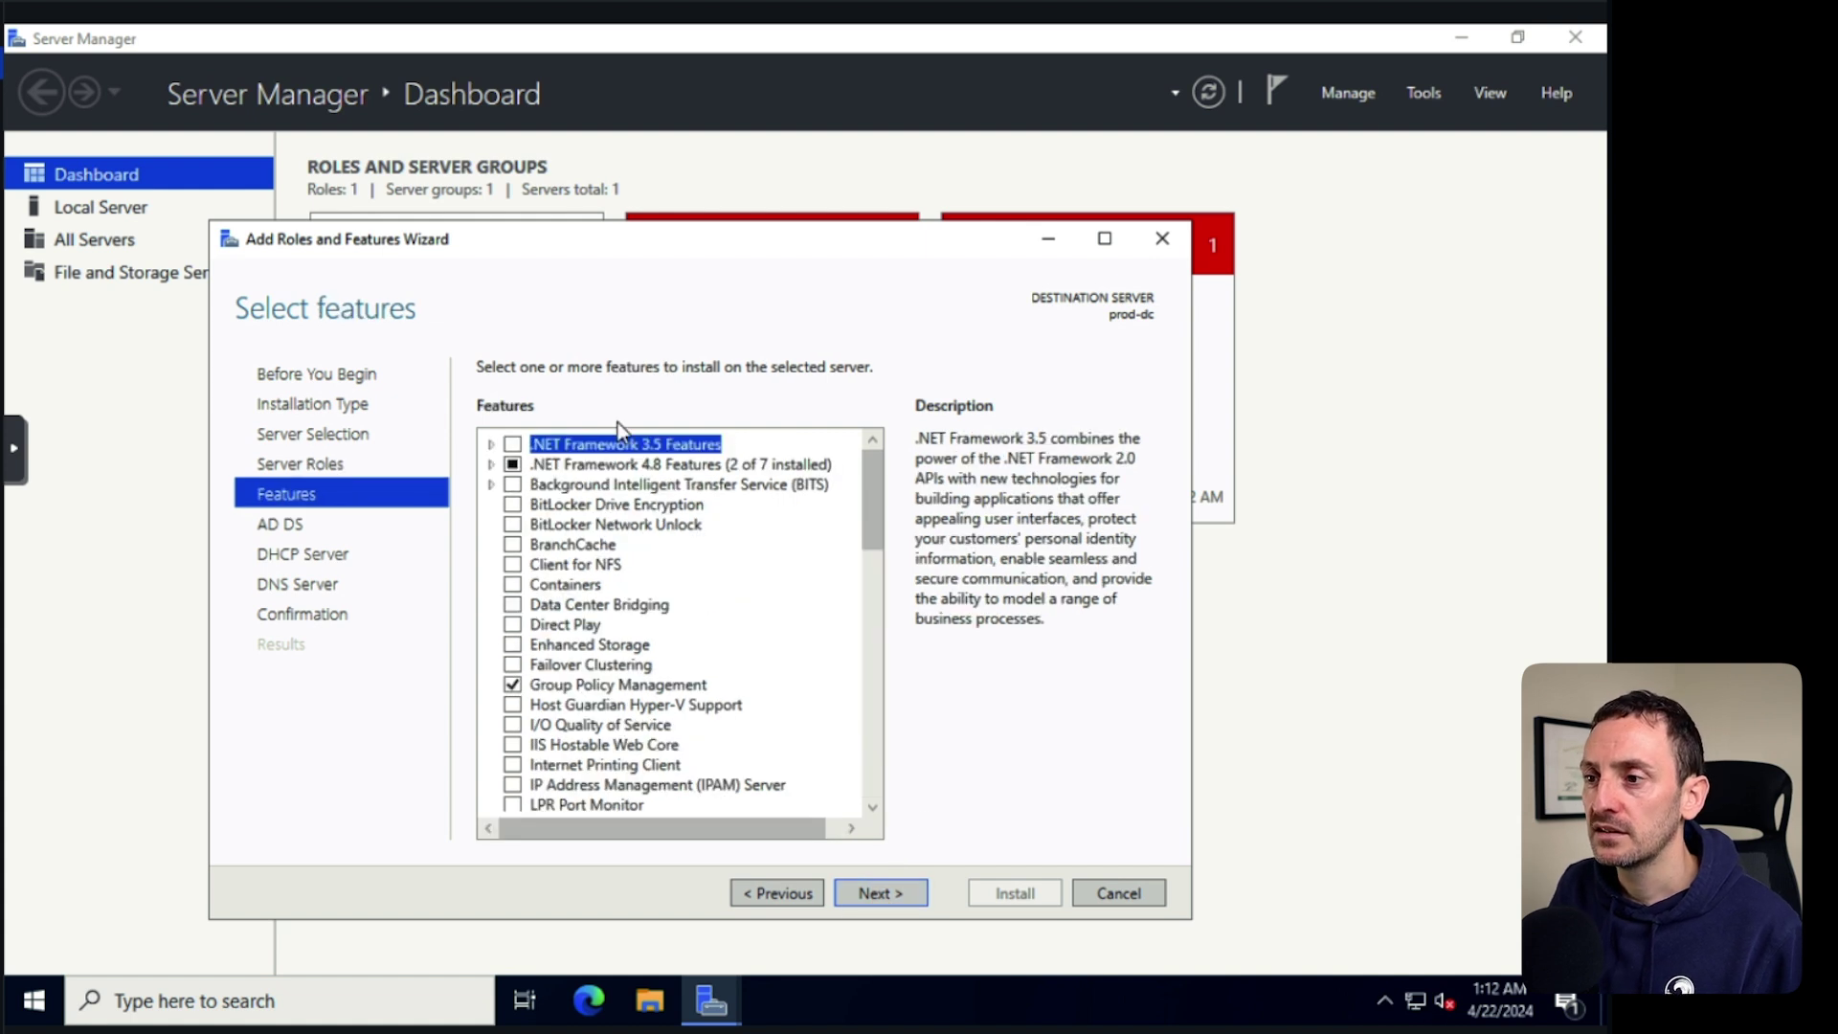
{"action": "left_click", "coordinate": [871, 892]}
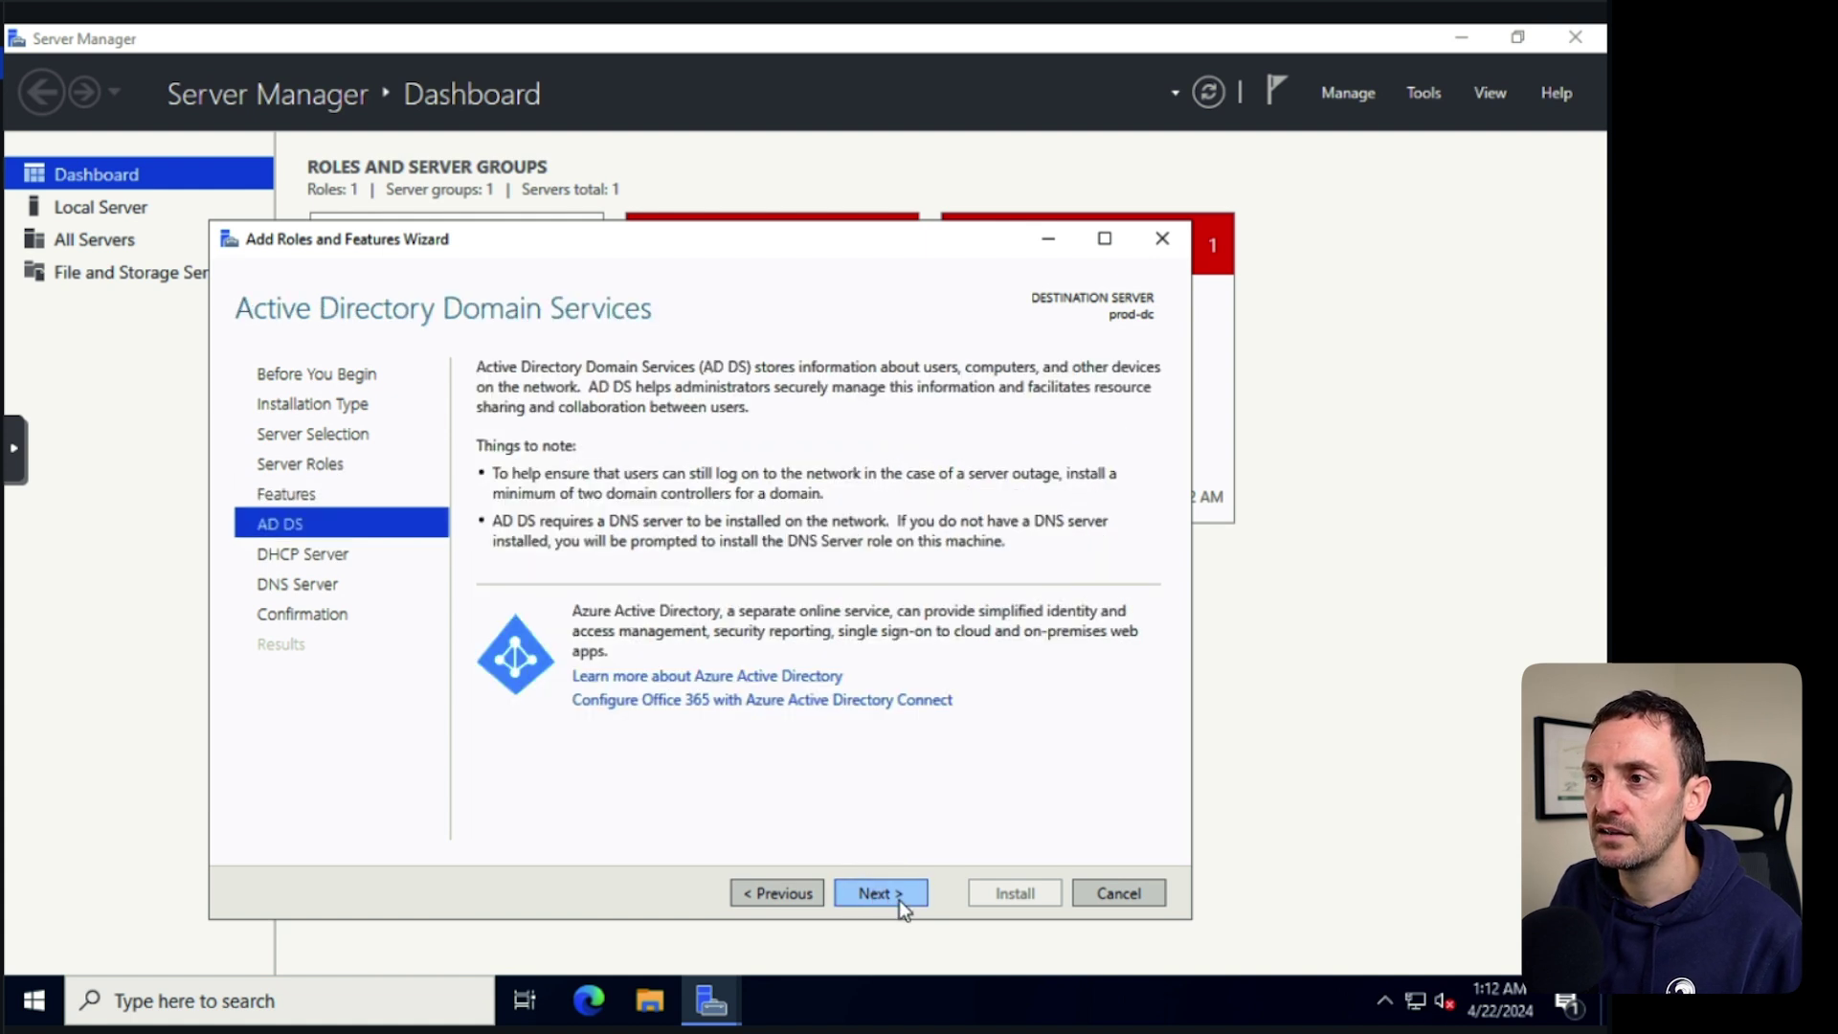
{"action": "left_click", "coordinate": [879, 895]}
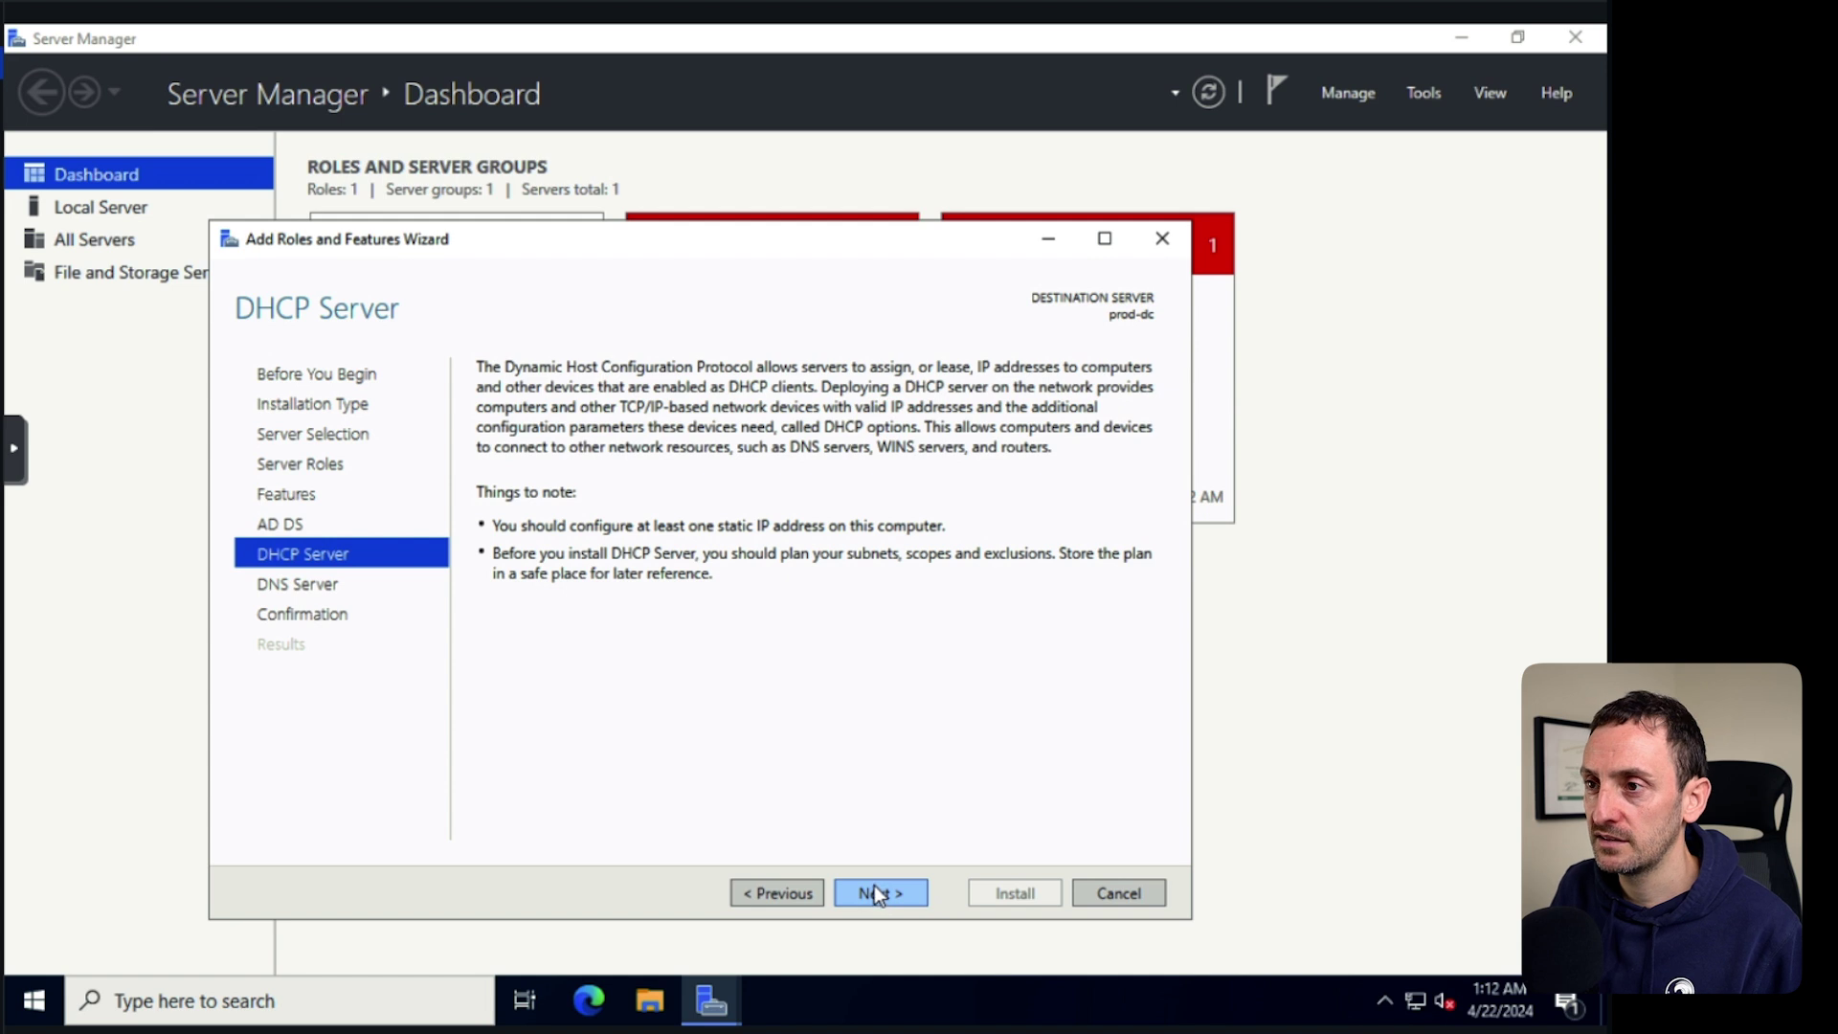
{"action": "left_click", "coordinate": [882, 896]}
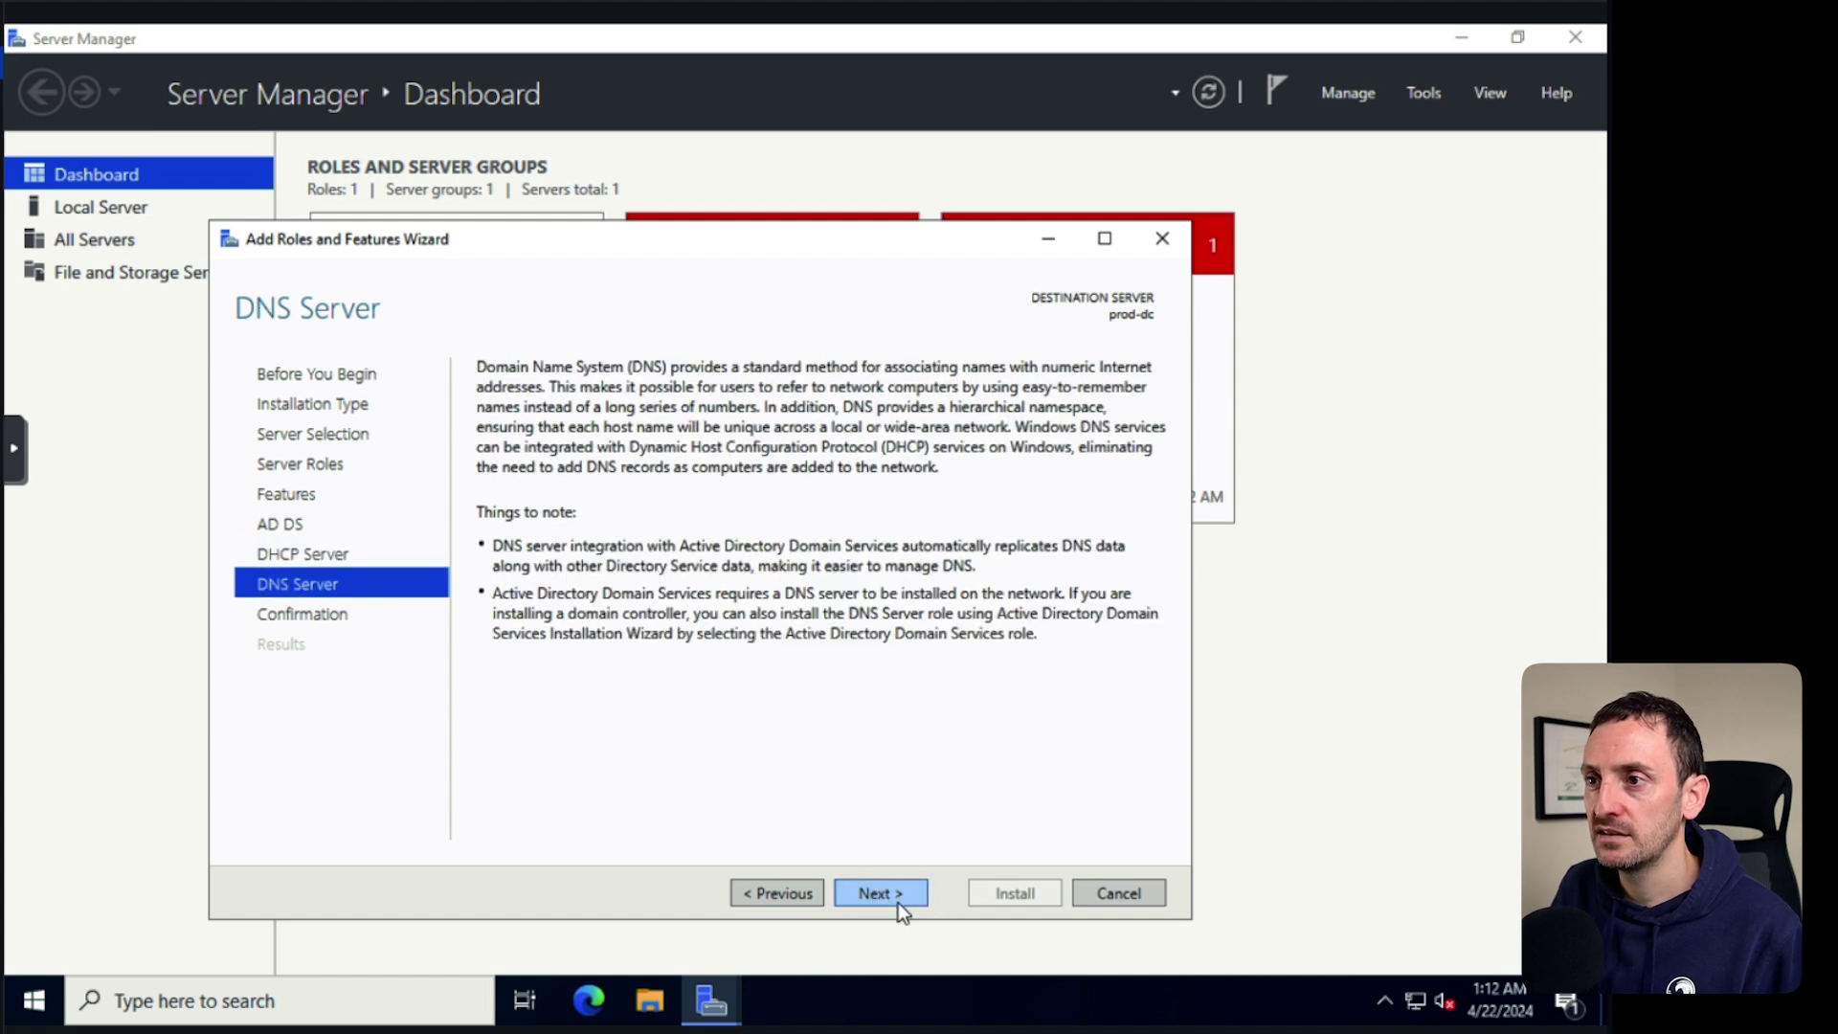
{"action": "left_click", "coordinate": [898, 902]}
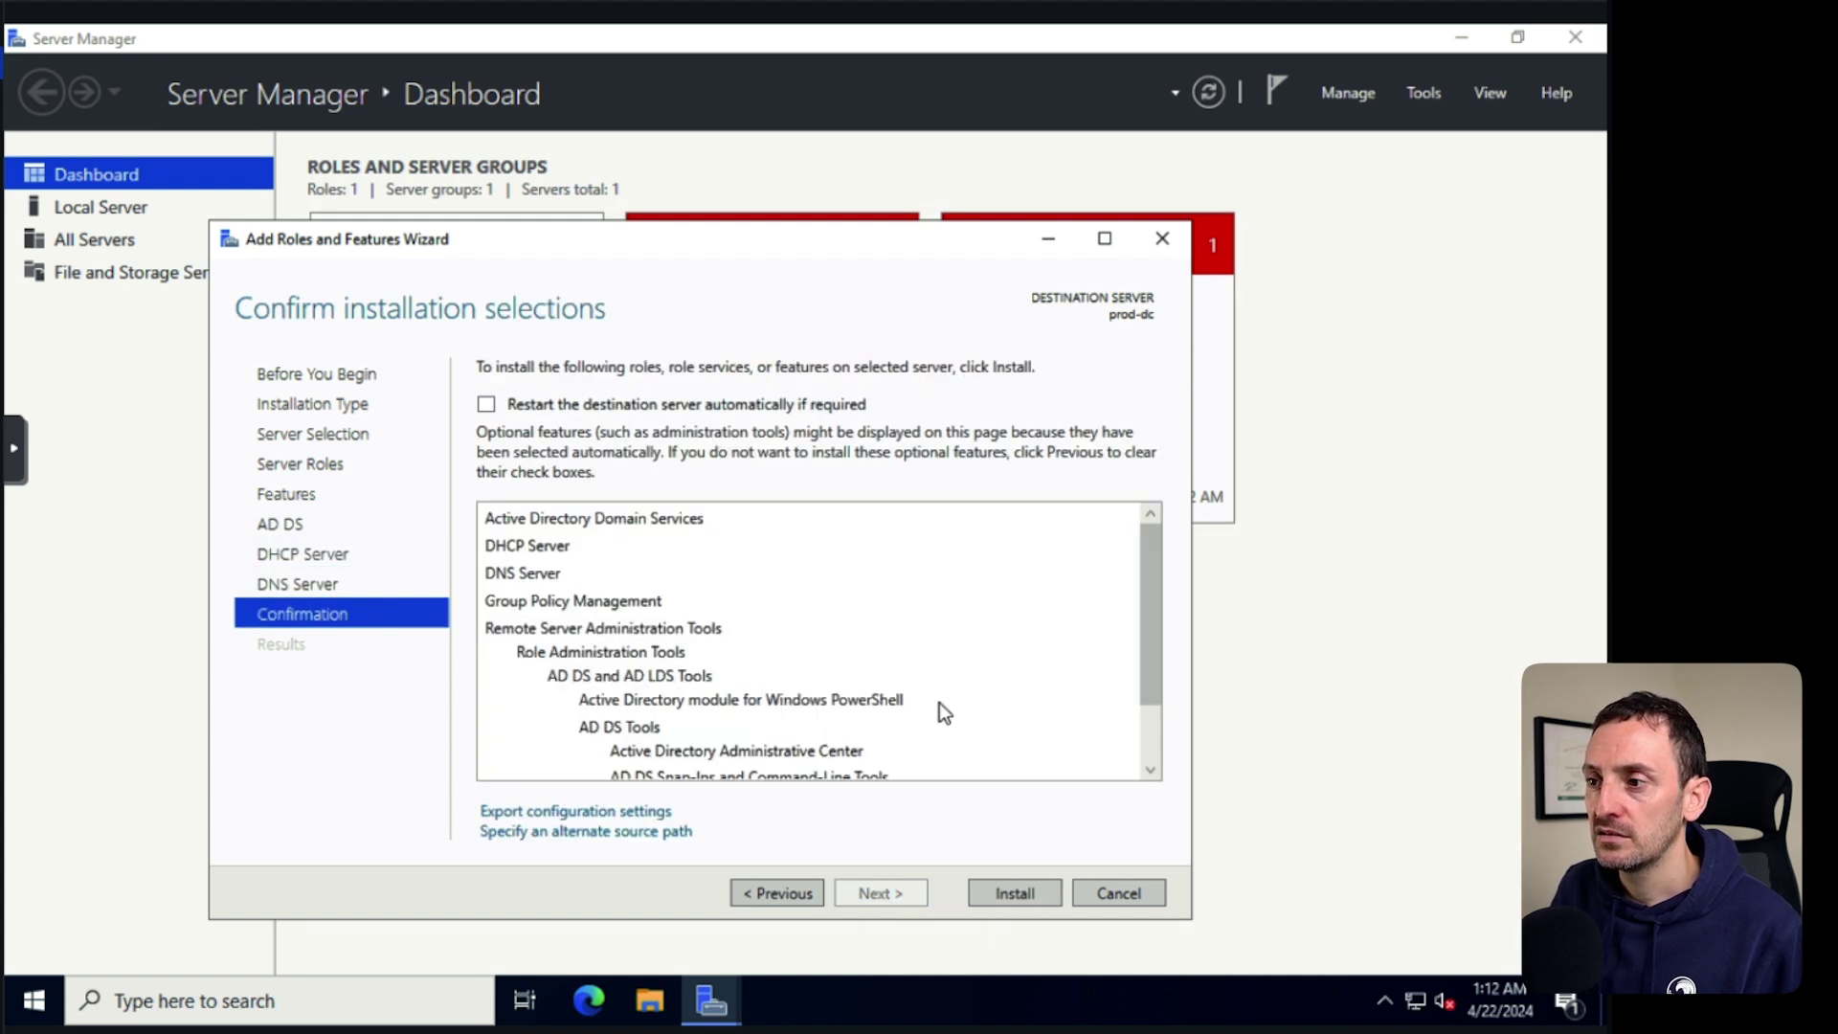
{"action": "left_click", "coordinate": [1009, 893]}
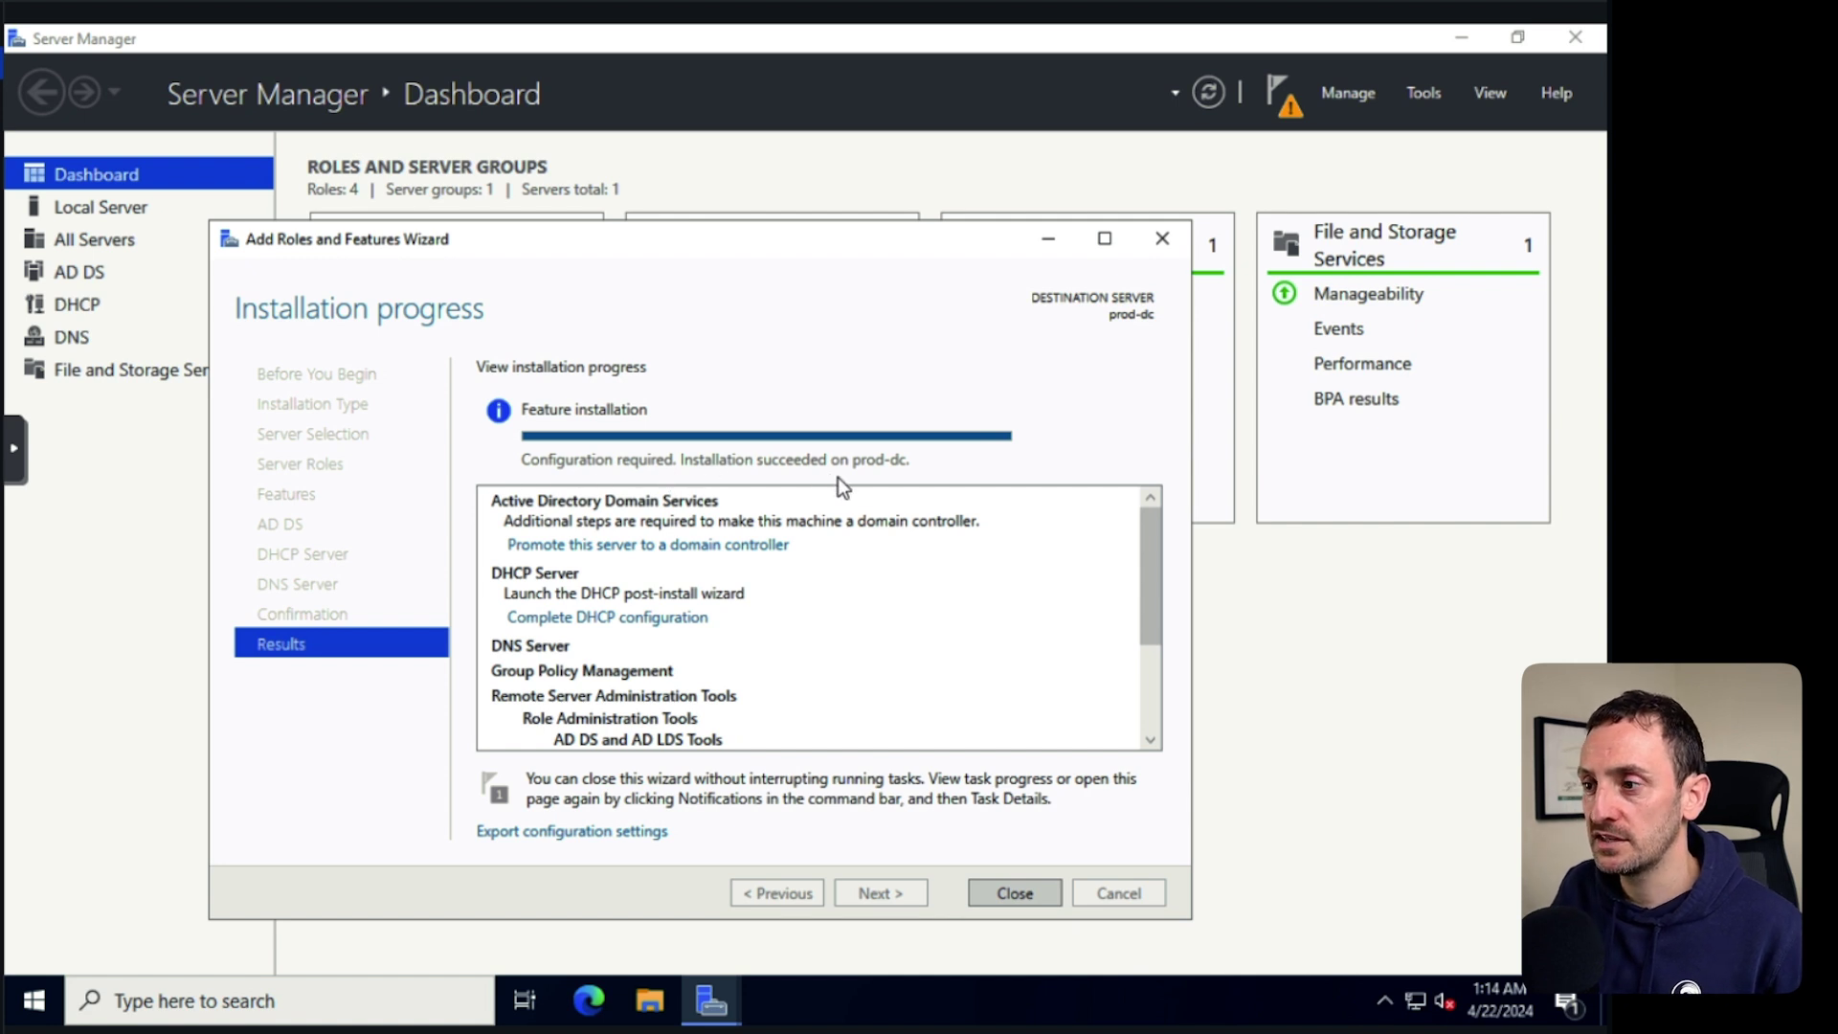
Close the finished wizard and Server Manager, then restart the server.
{"action": "left_click", "coordinate": [1015, 892]}
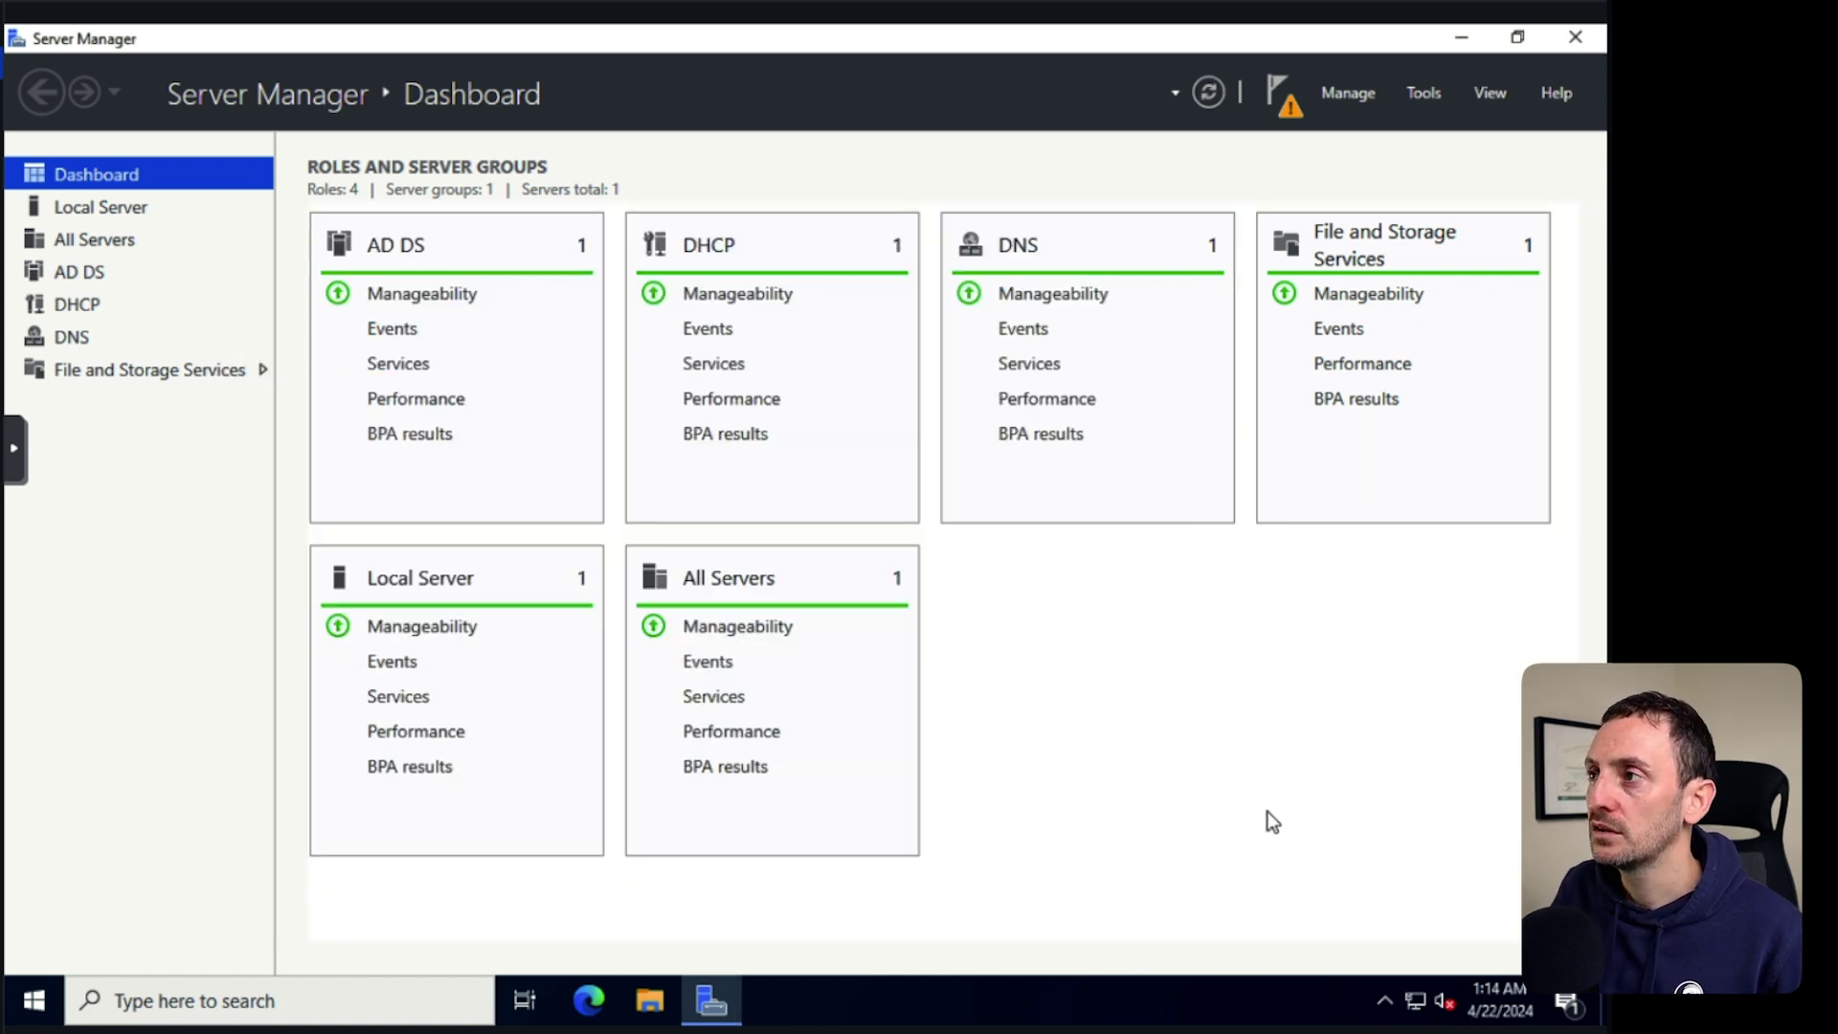
{"action": "left_click", "coordinate": [1577, 38]}
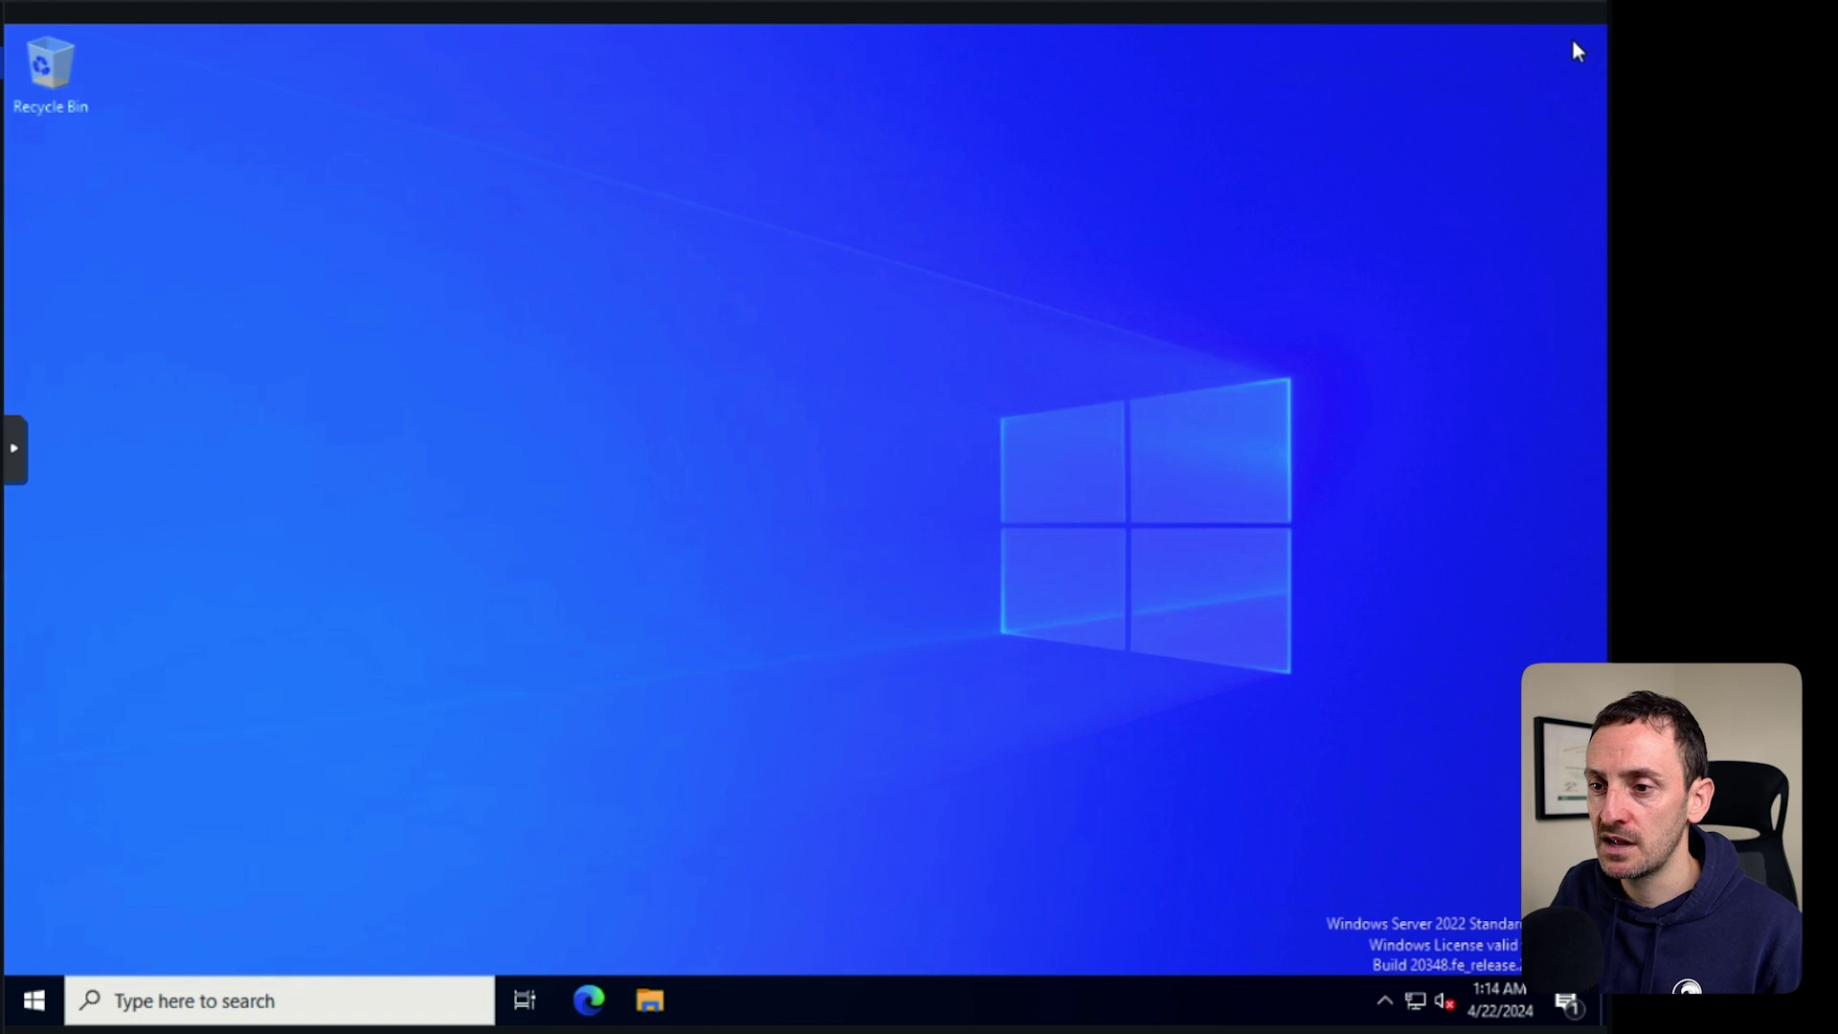
{"action": "left_click", "coordinate": [34, 1000]}
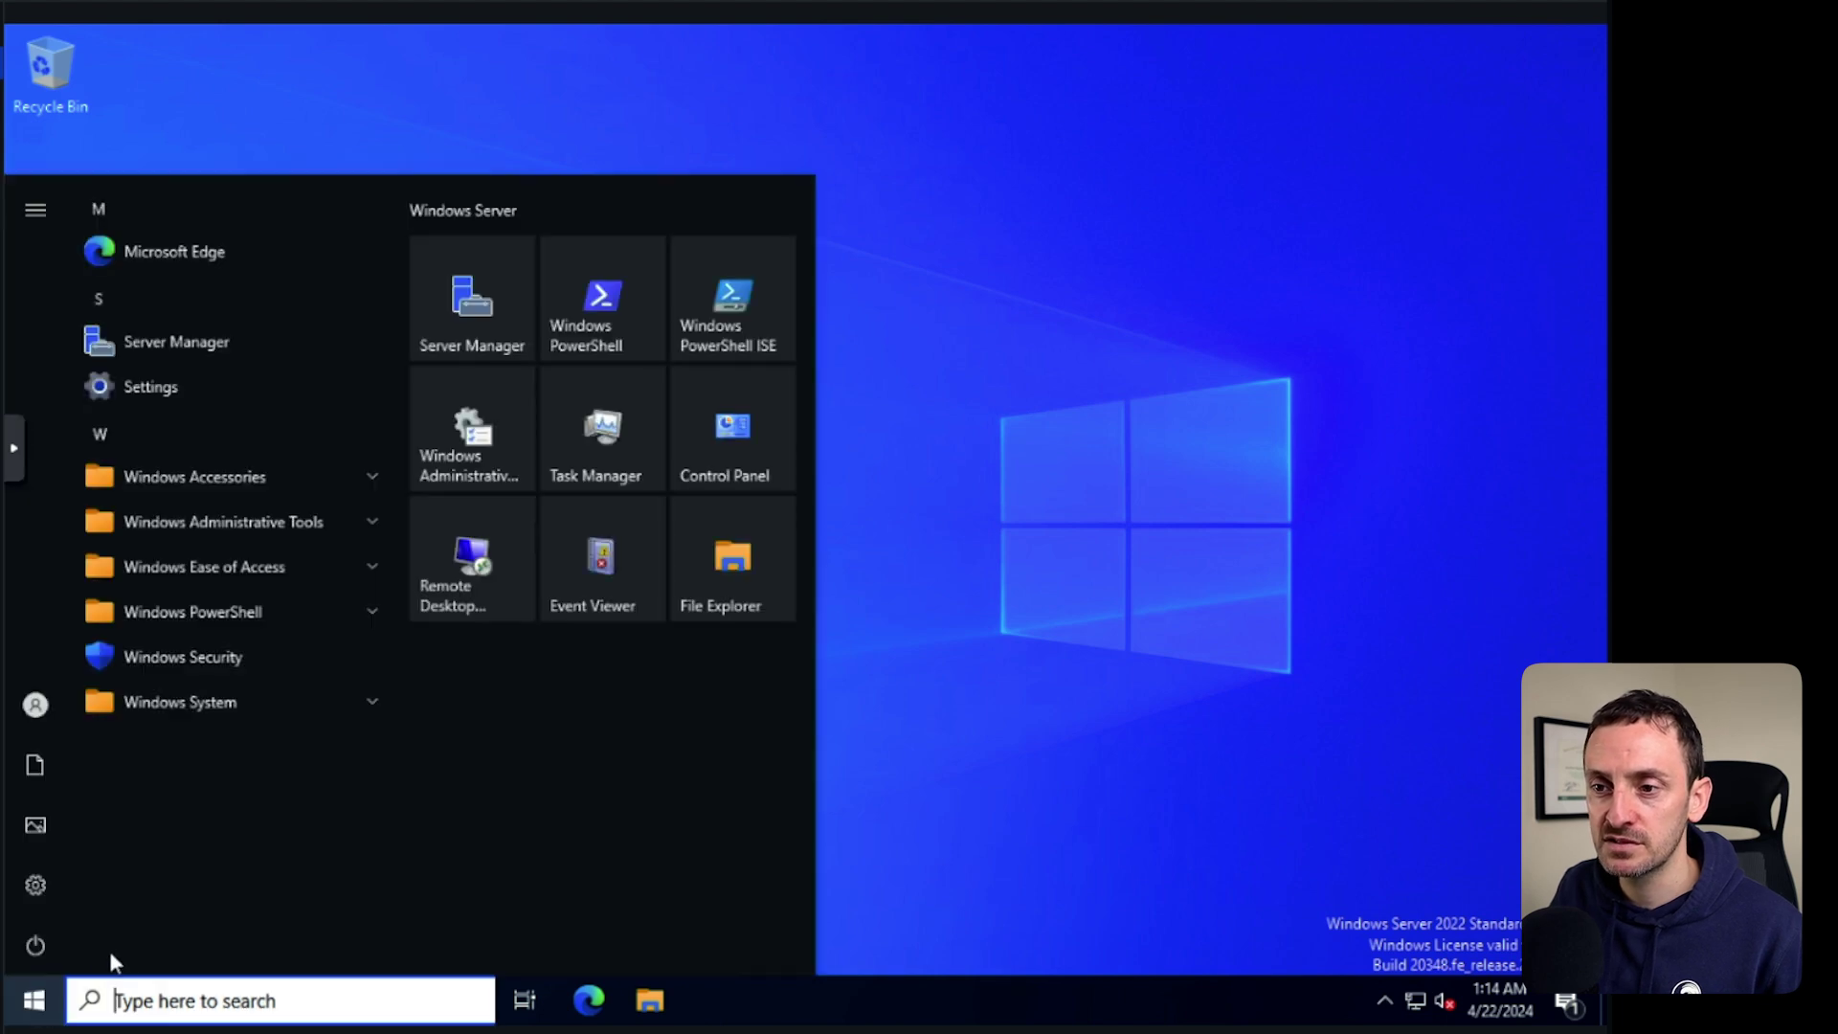
{"action": "left_click", "coordinate": [48, 940]}
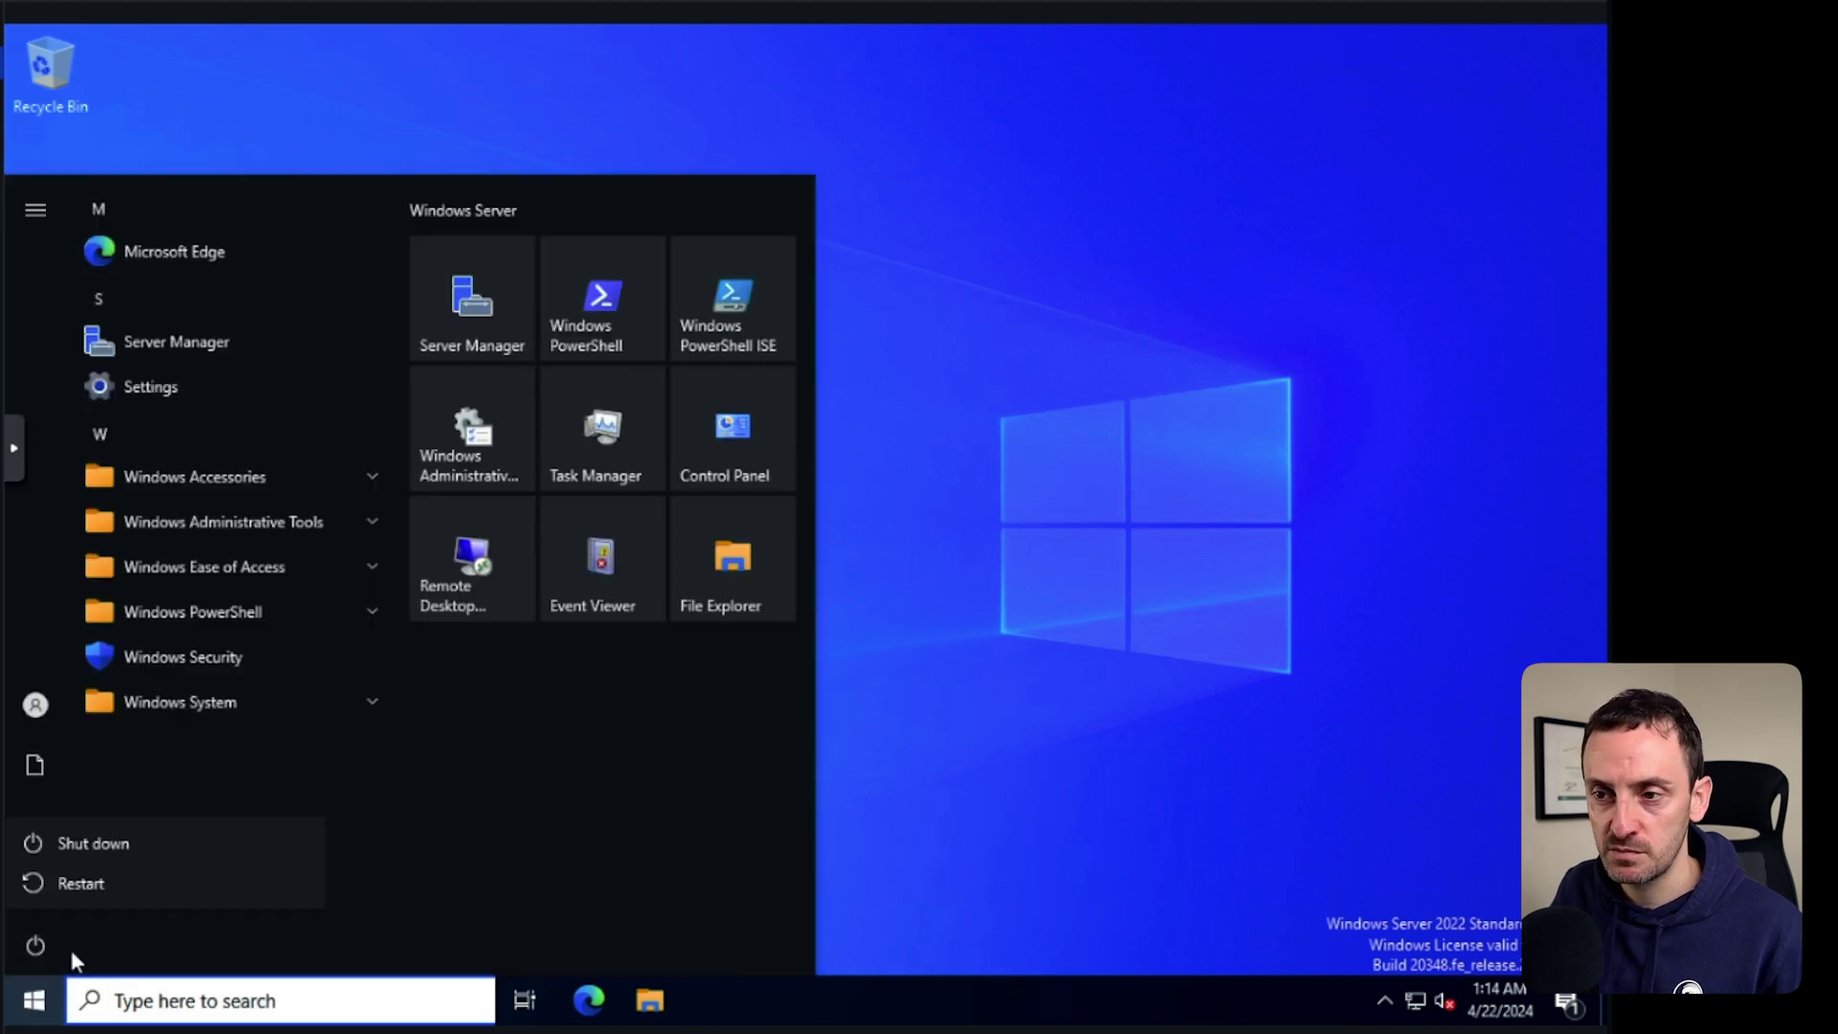
{"action": "left_click", "coordinate": [93, 883]}
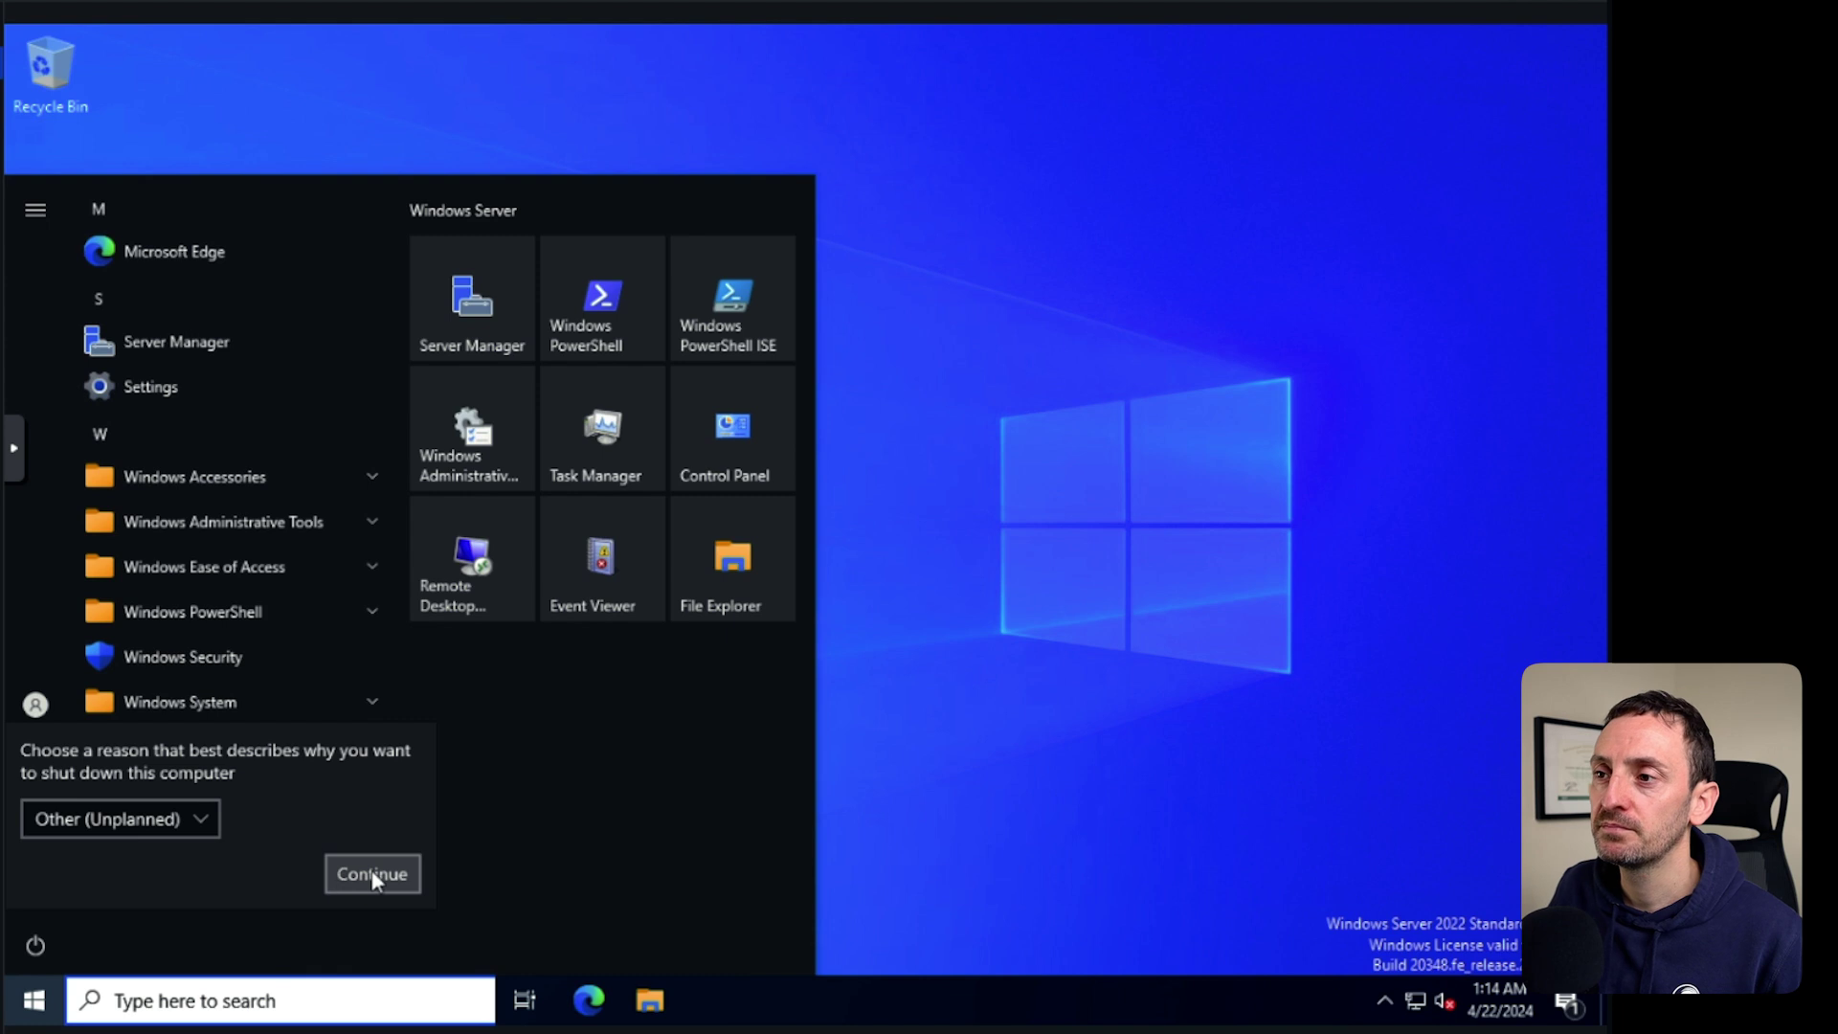
{"action": "left_click", "coordinate": [369, 873]}
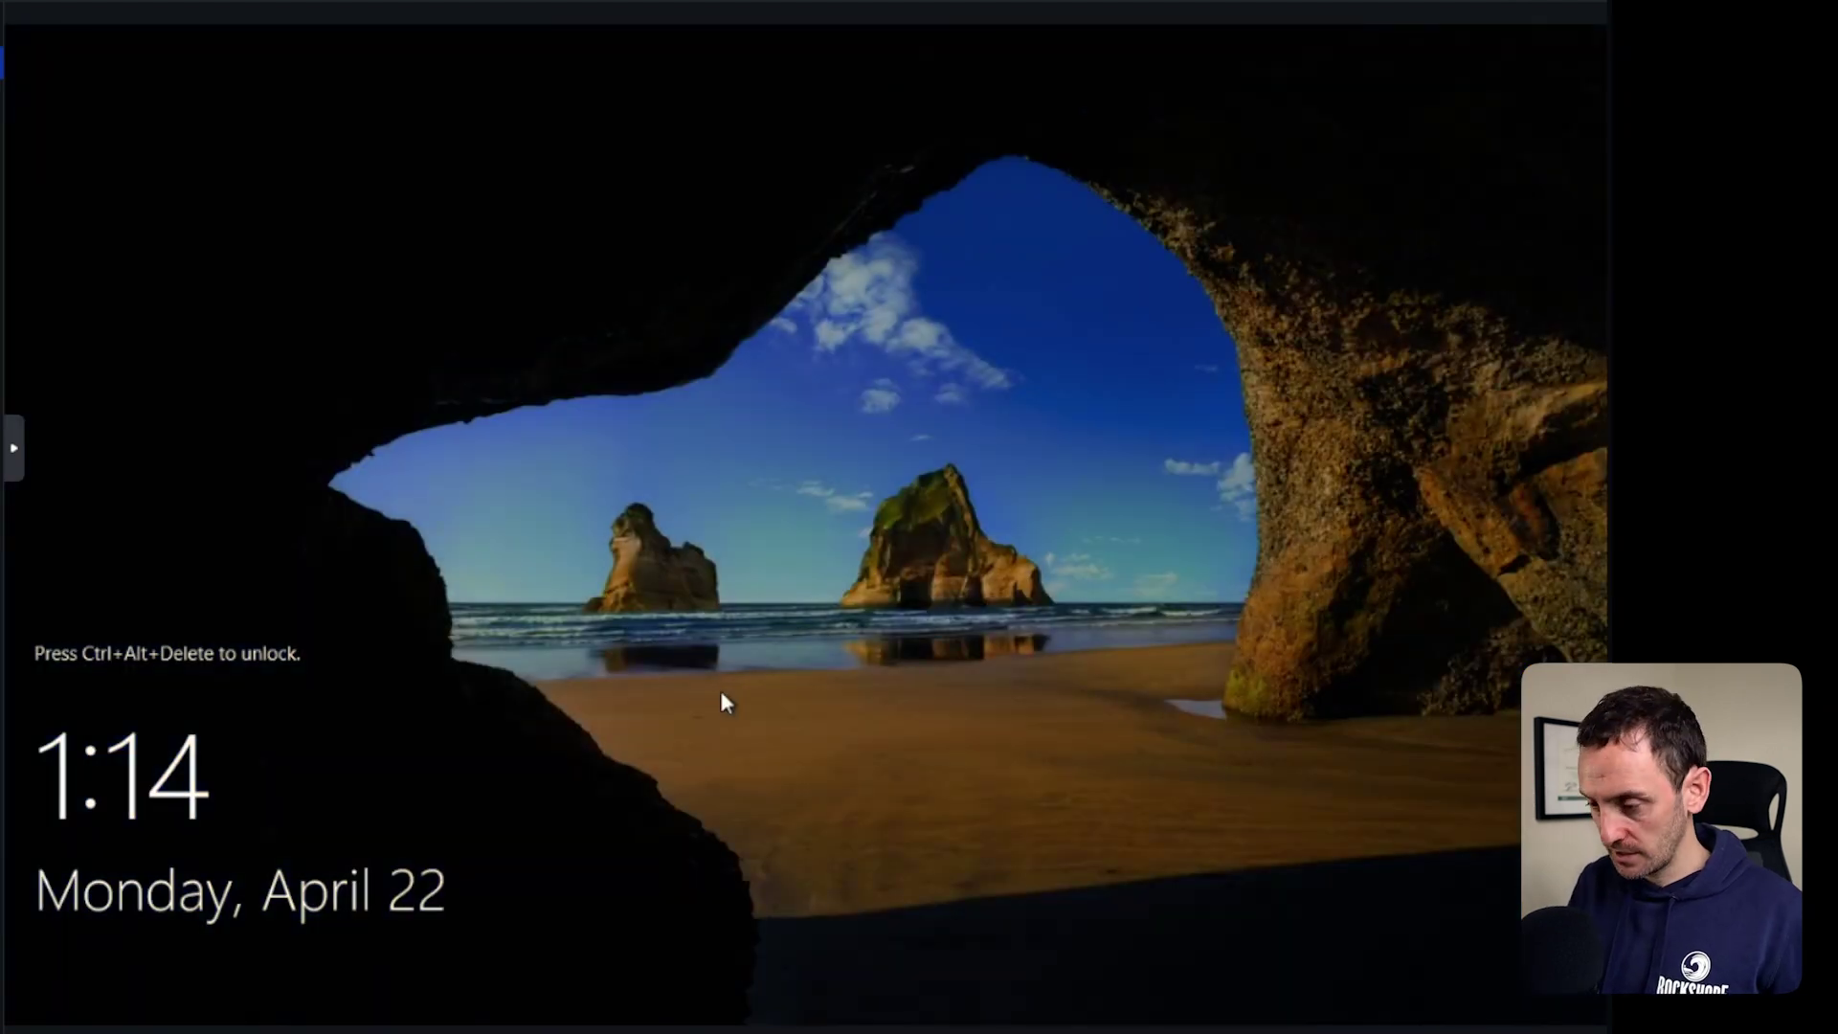
Sign in as Administrator and show Server Manager's pending post-deployment notices.
{"action": "key", "text": "ctrl+alt+Delete"}
{"action": "type", "text": "Password1"}
{"action": "key", "text": "Return"}
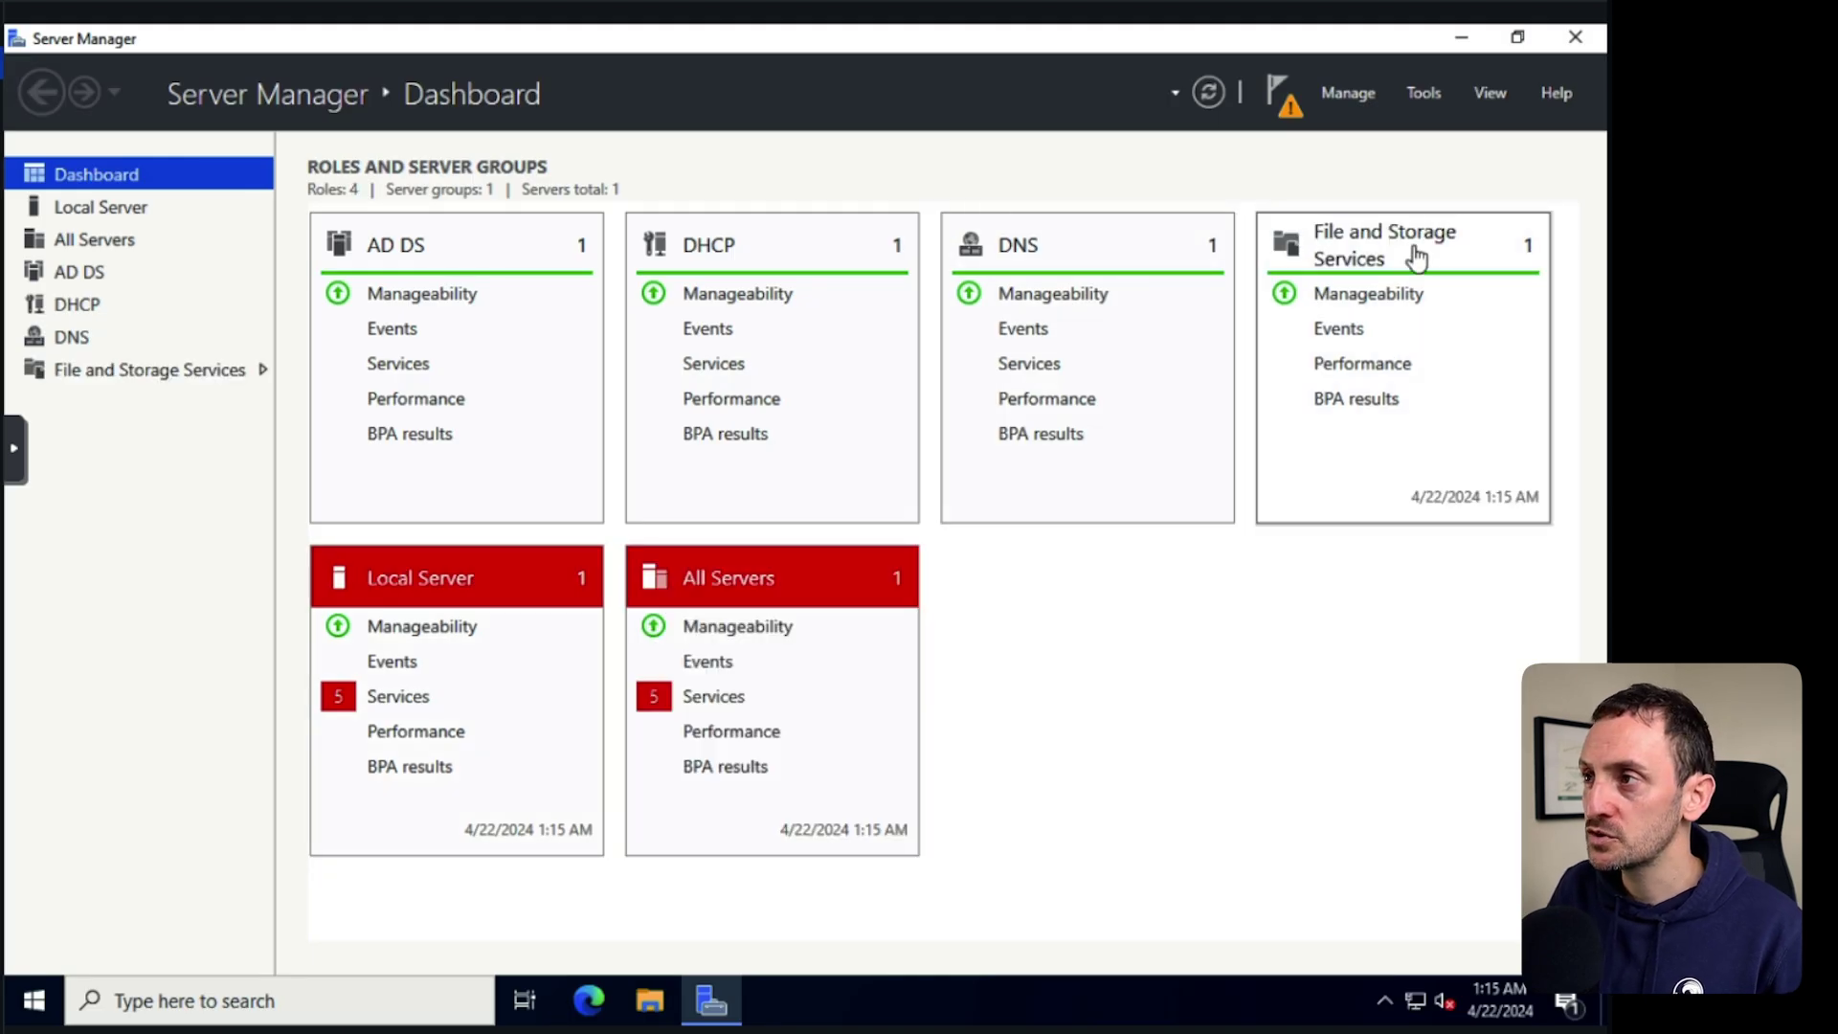
{"action": "left_click", "coordinate": [1281, 97]}
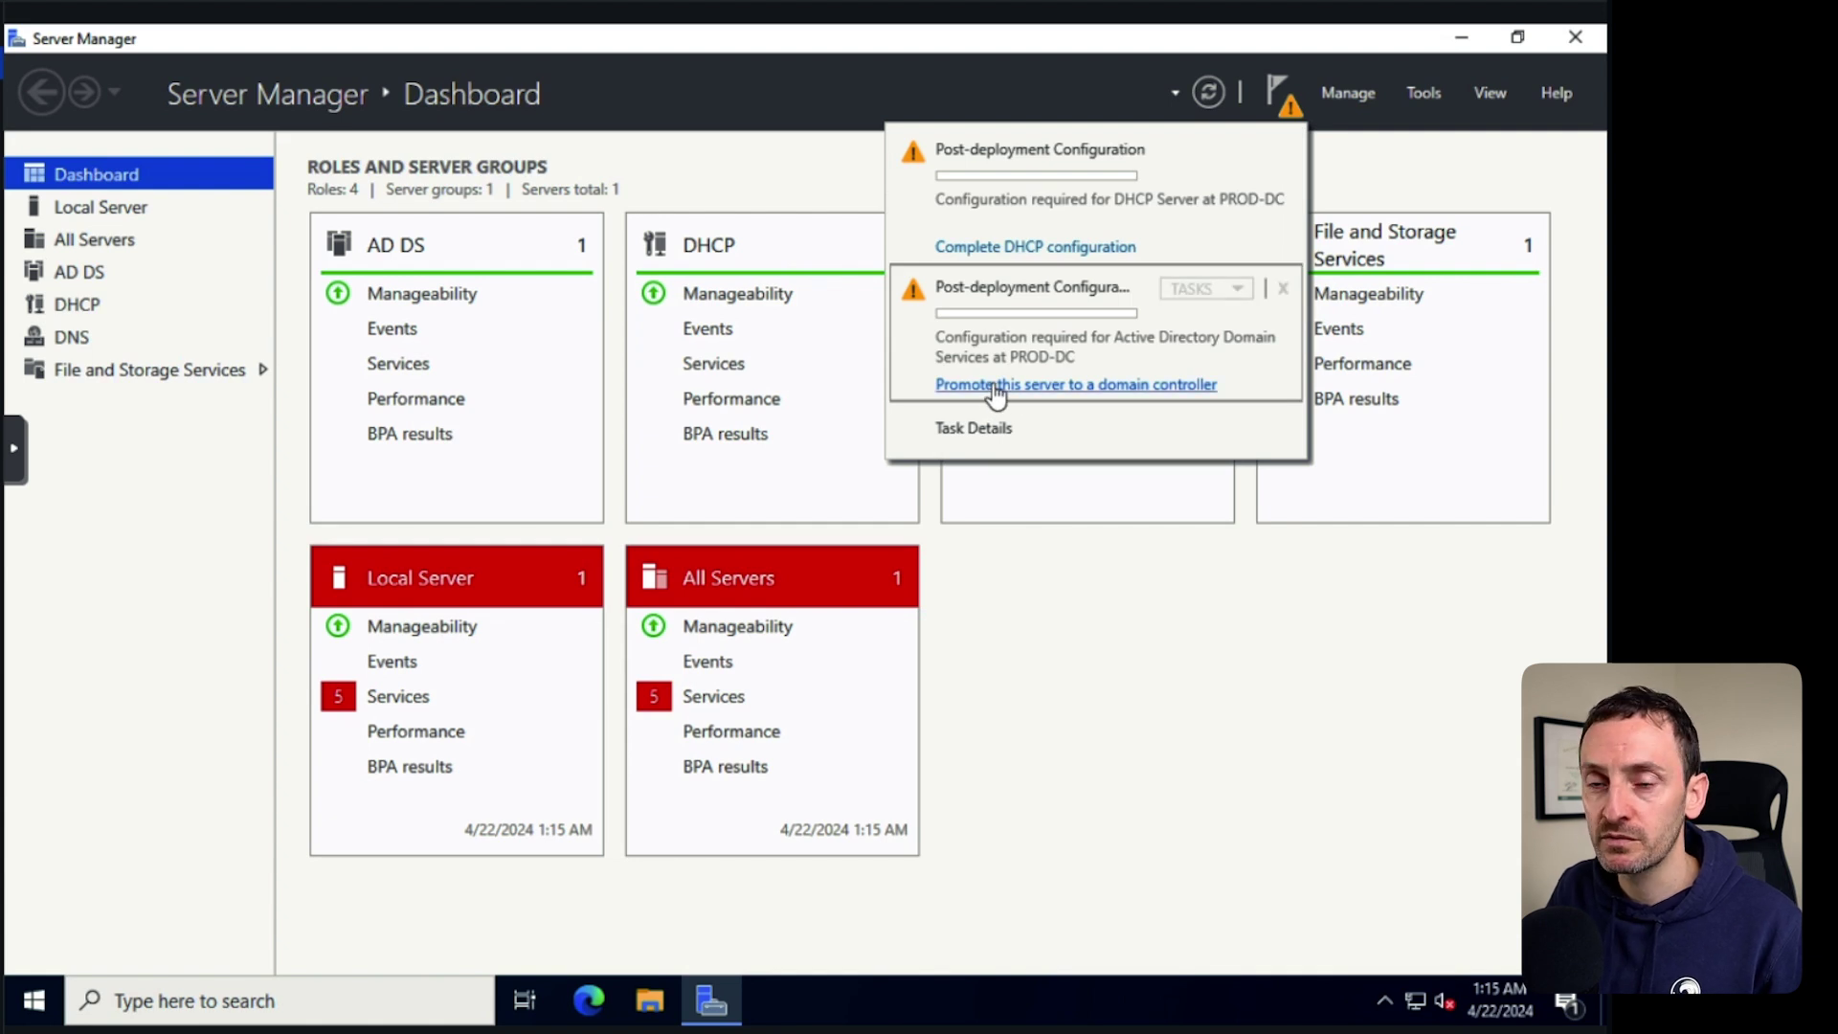
Start the promotion wizard and add a new forest with root domain gerard.local.
{"action": "left_click", "coordinate": [1049, 384]}
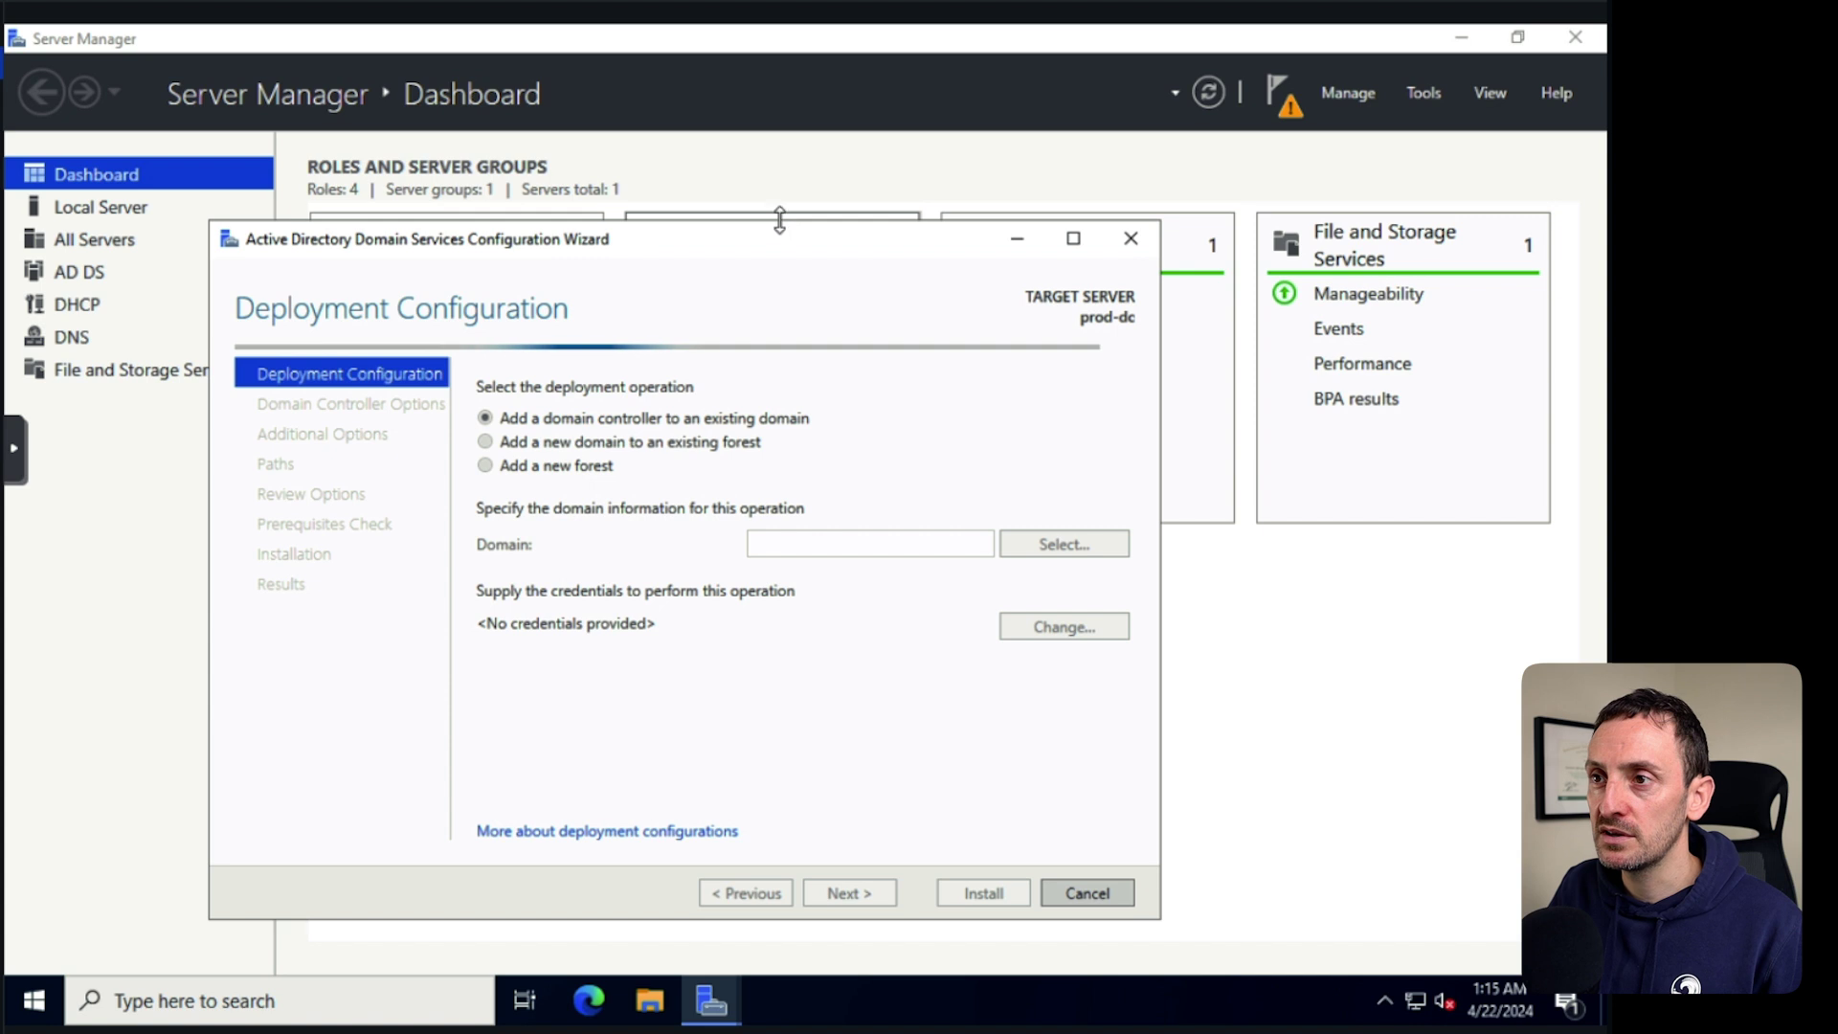
{"action": "left_click_drag", "start_coordinate": [779, 235], "coordinate": [780, 169]}
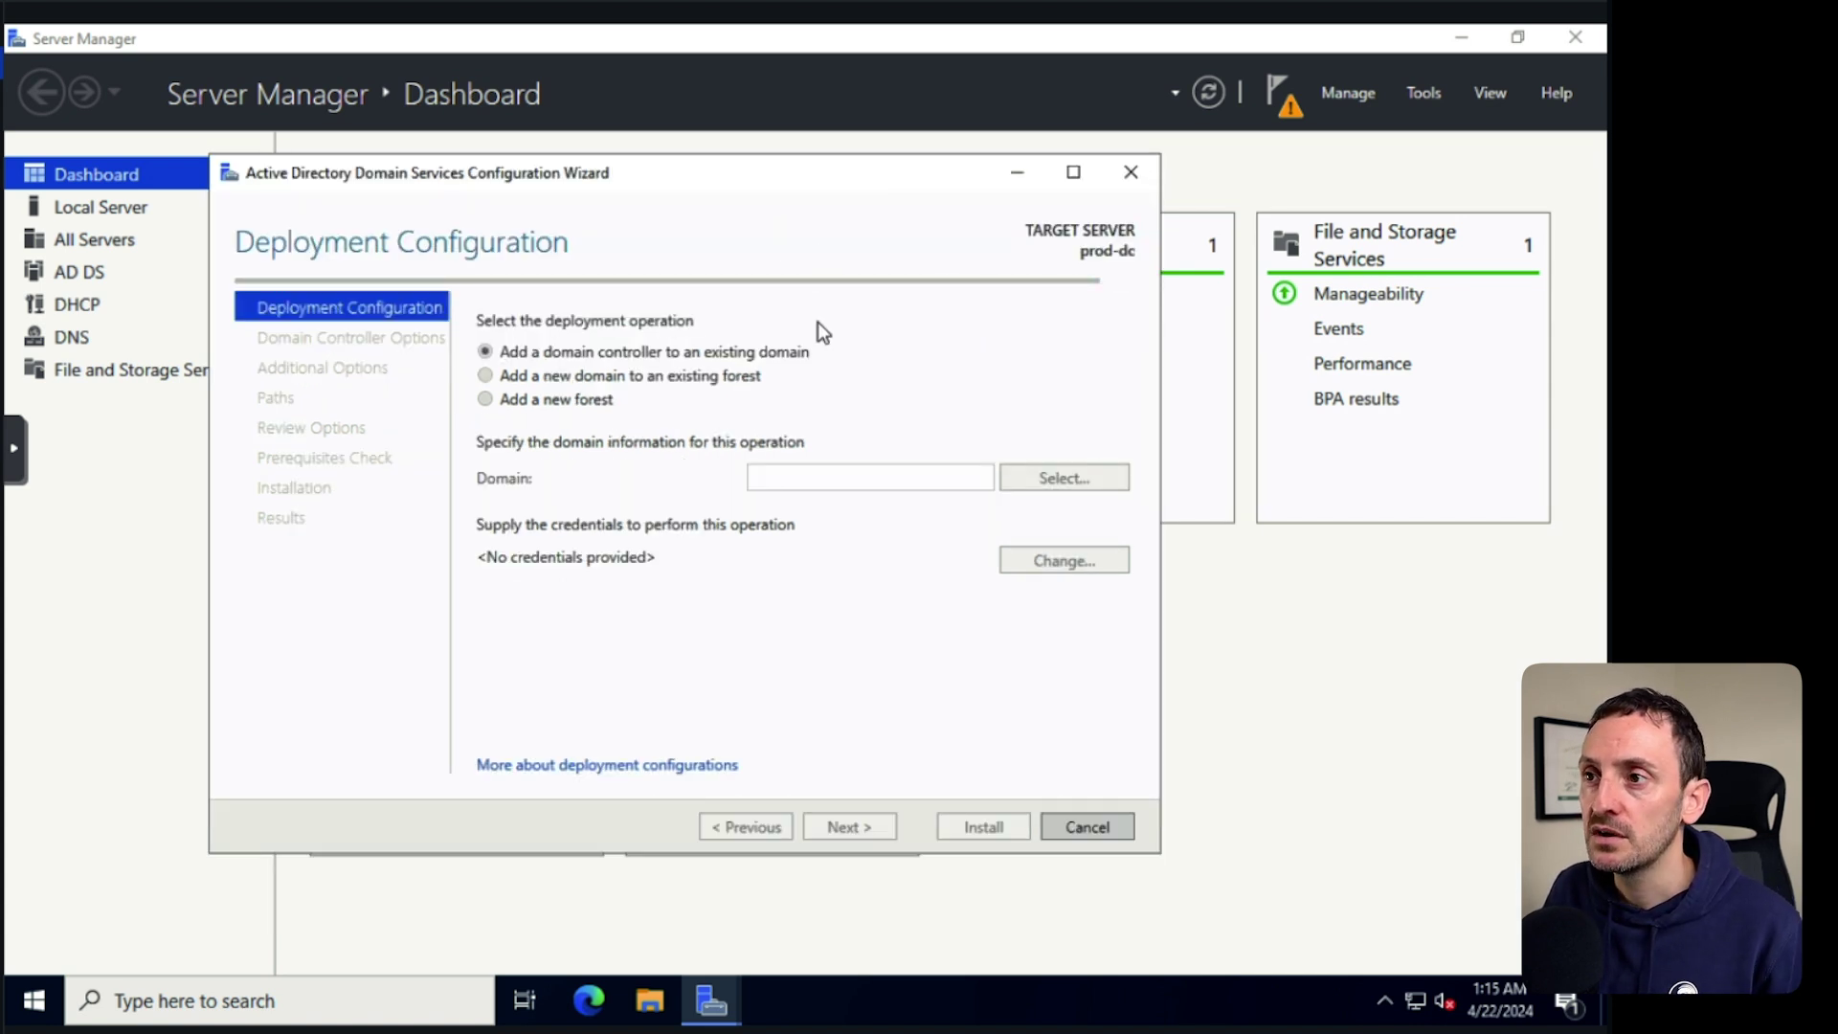
{"action": "left_click", "coordinate": [528, 401]}
{"action": "left_click", "coordinate": [774, 477]}
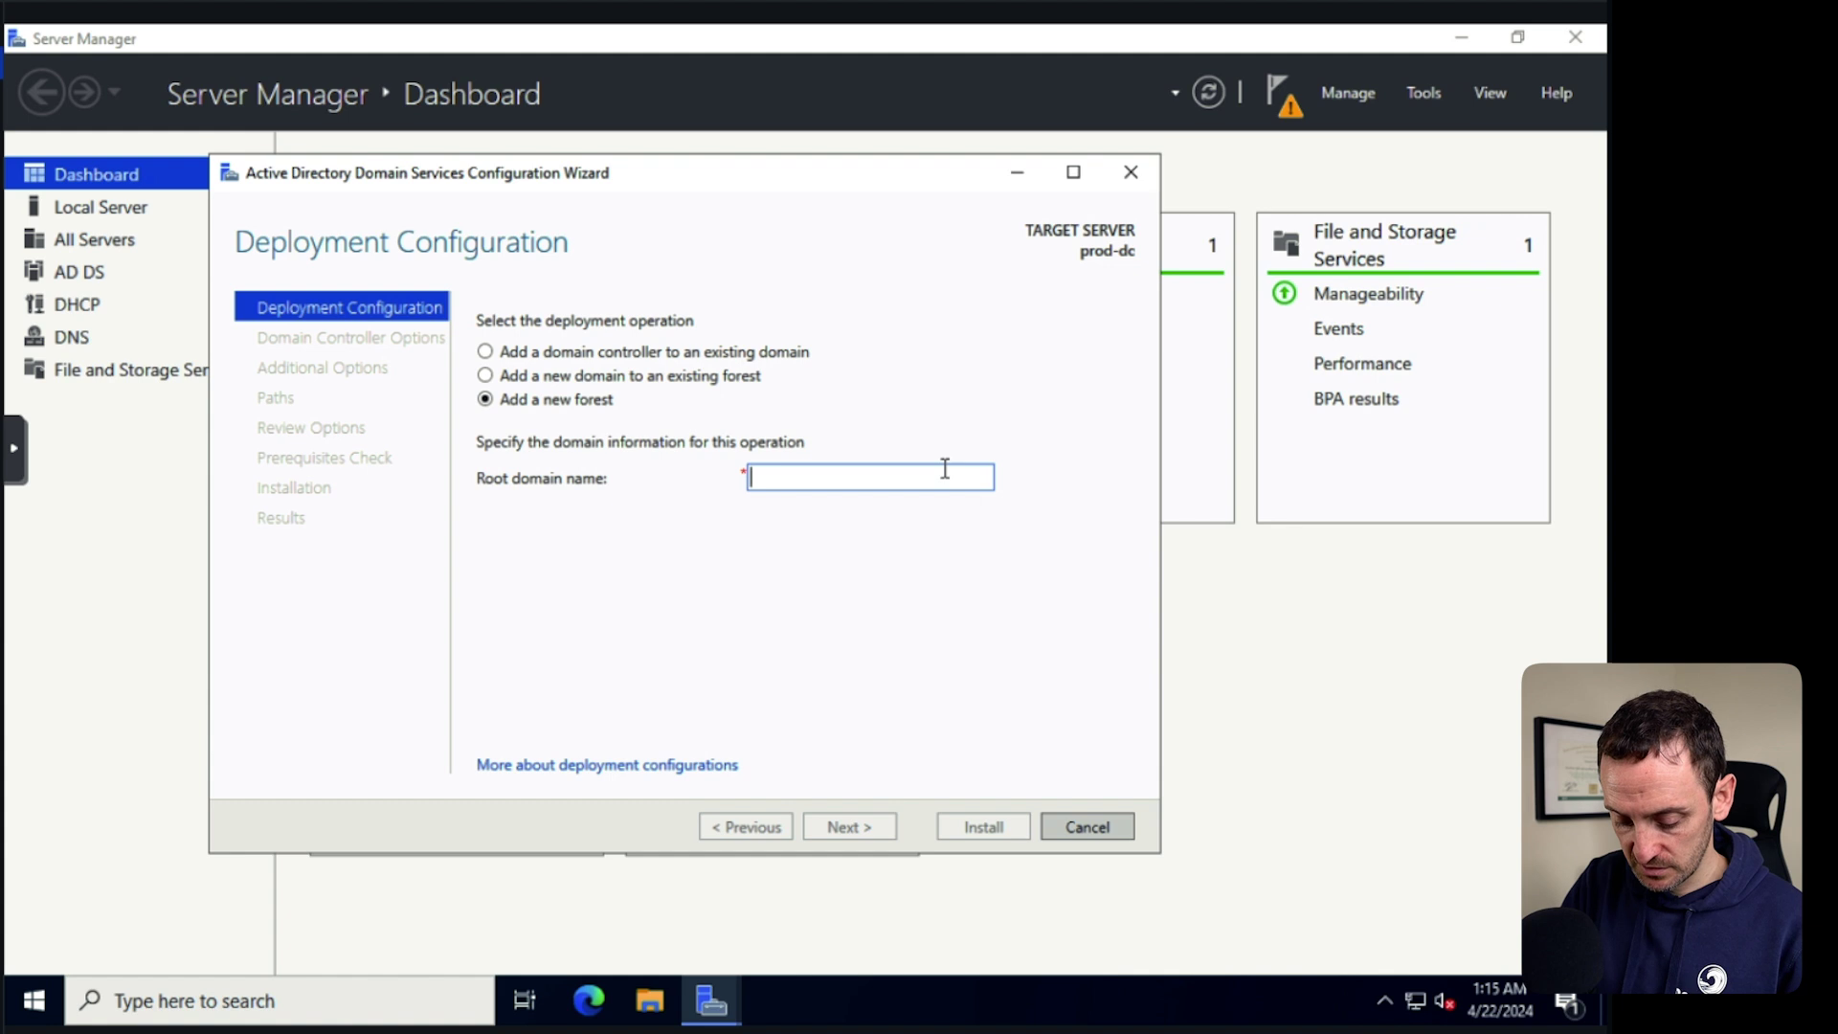
{"action": "type", "text": "gerard.local"}
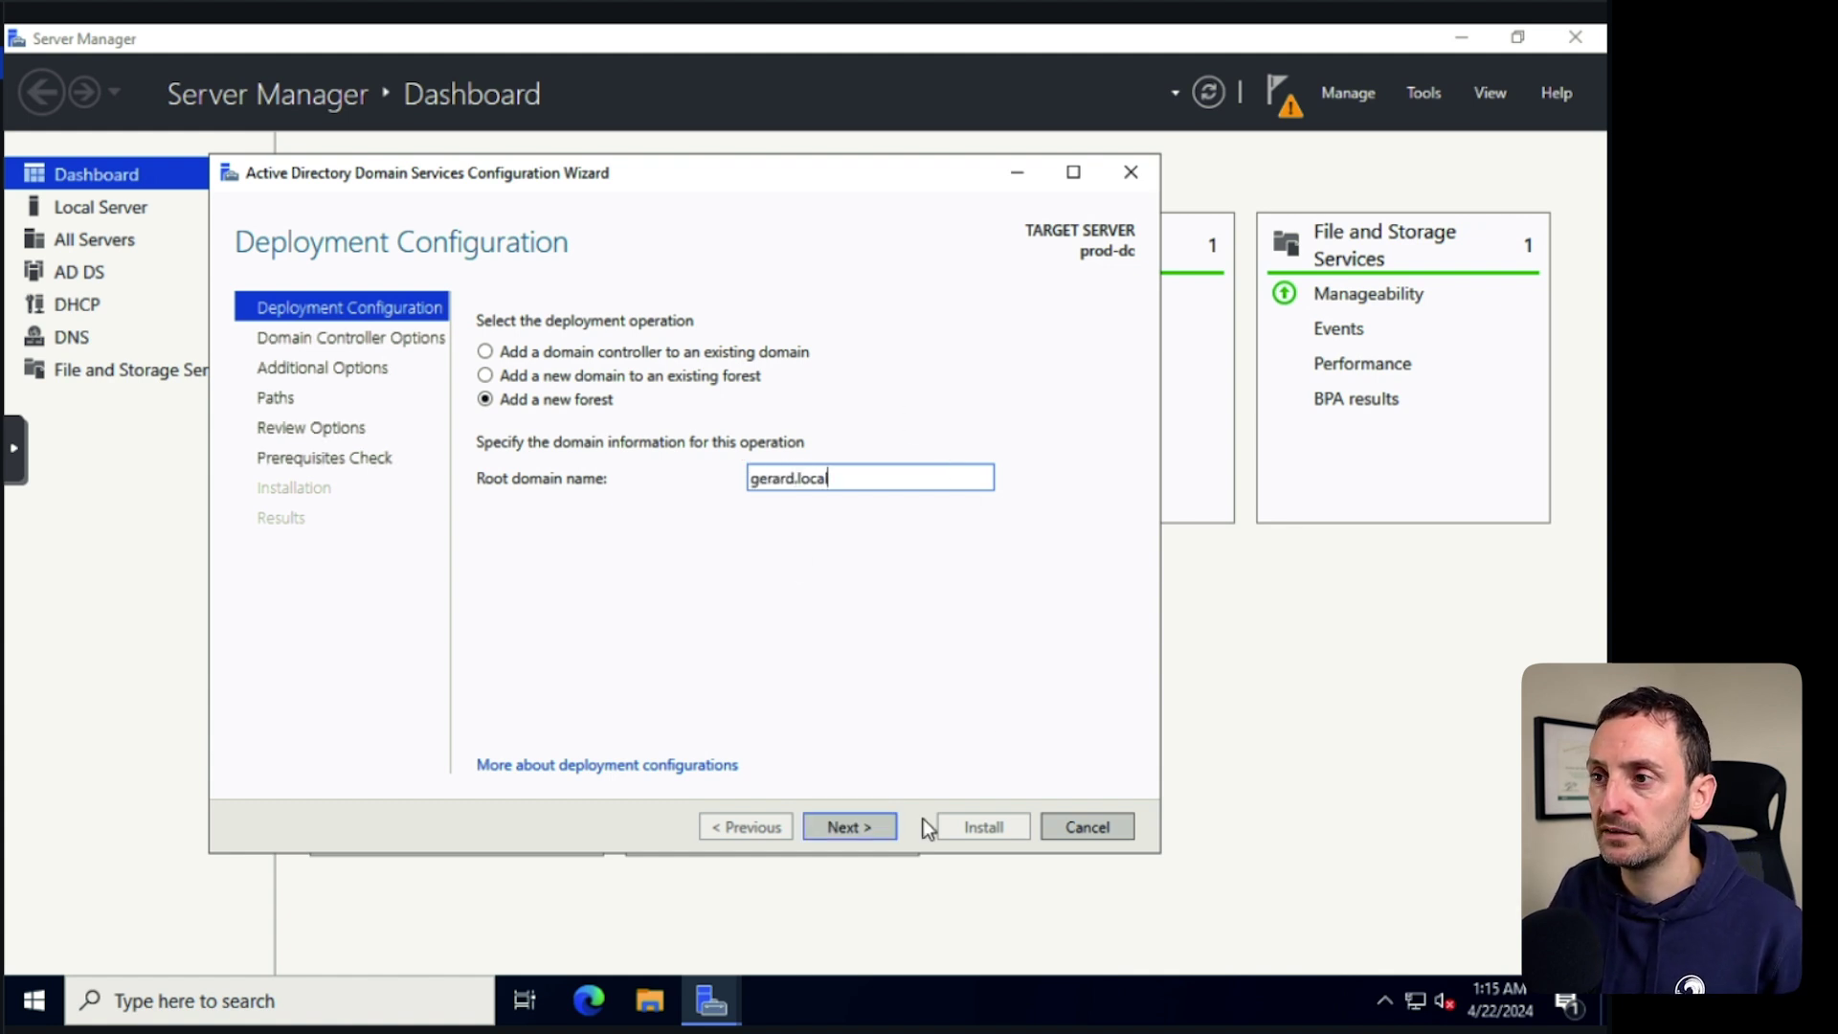
{"action": "left_click", "coordinate": [847, 827]}
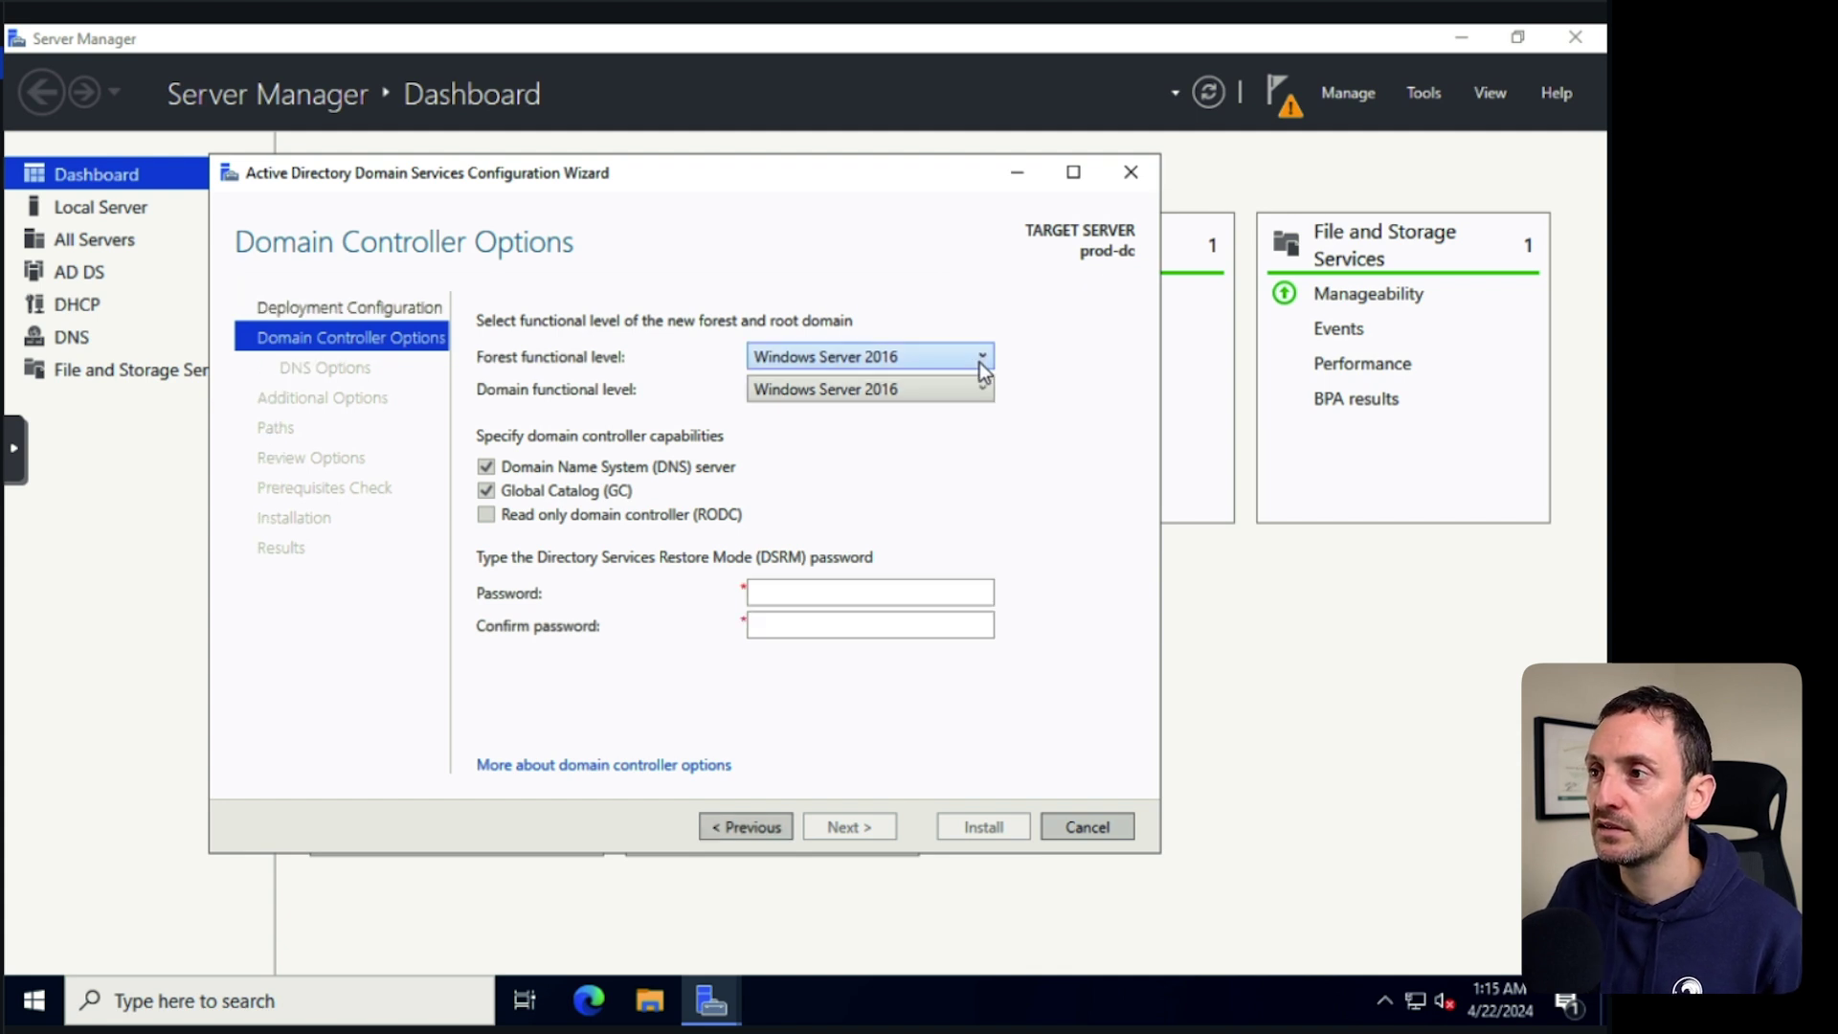
Keep Windows Server 2016 forest level and enter the DSRM password twice.
{"action": "left_click", "coordinate": [979, 358]}
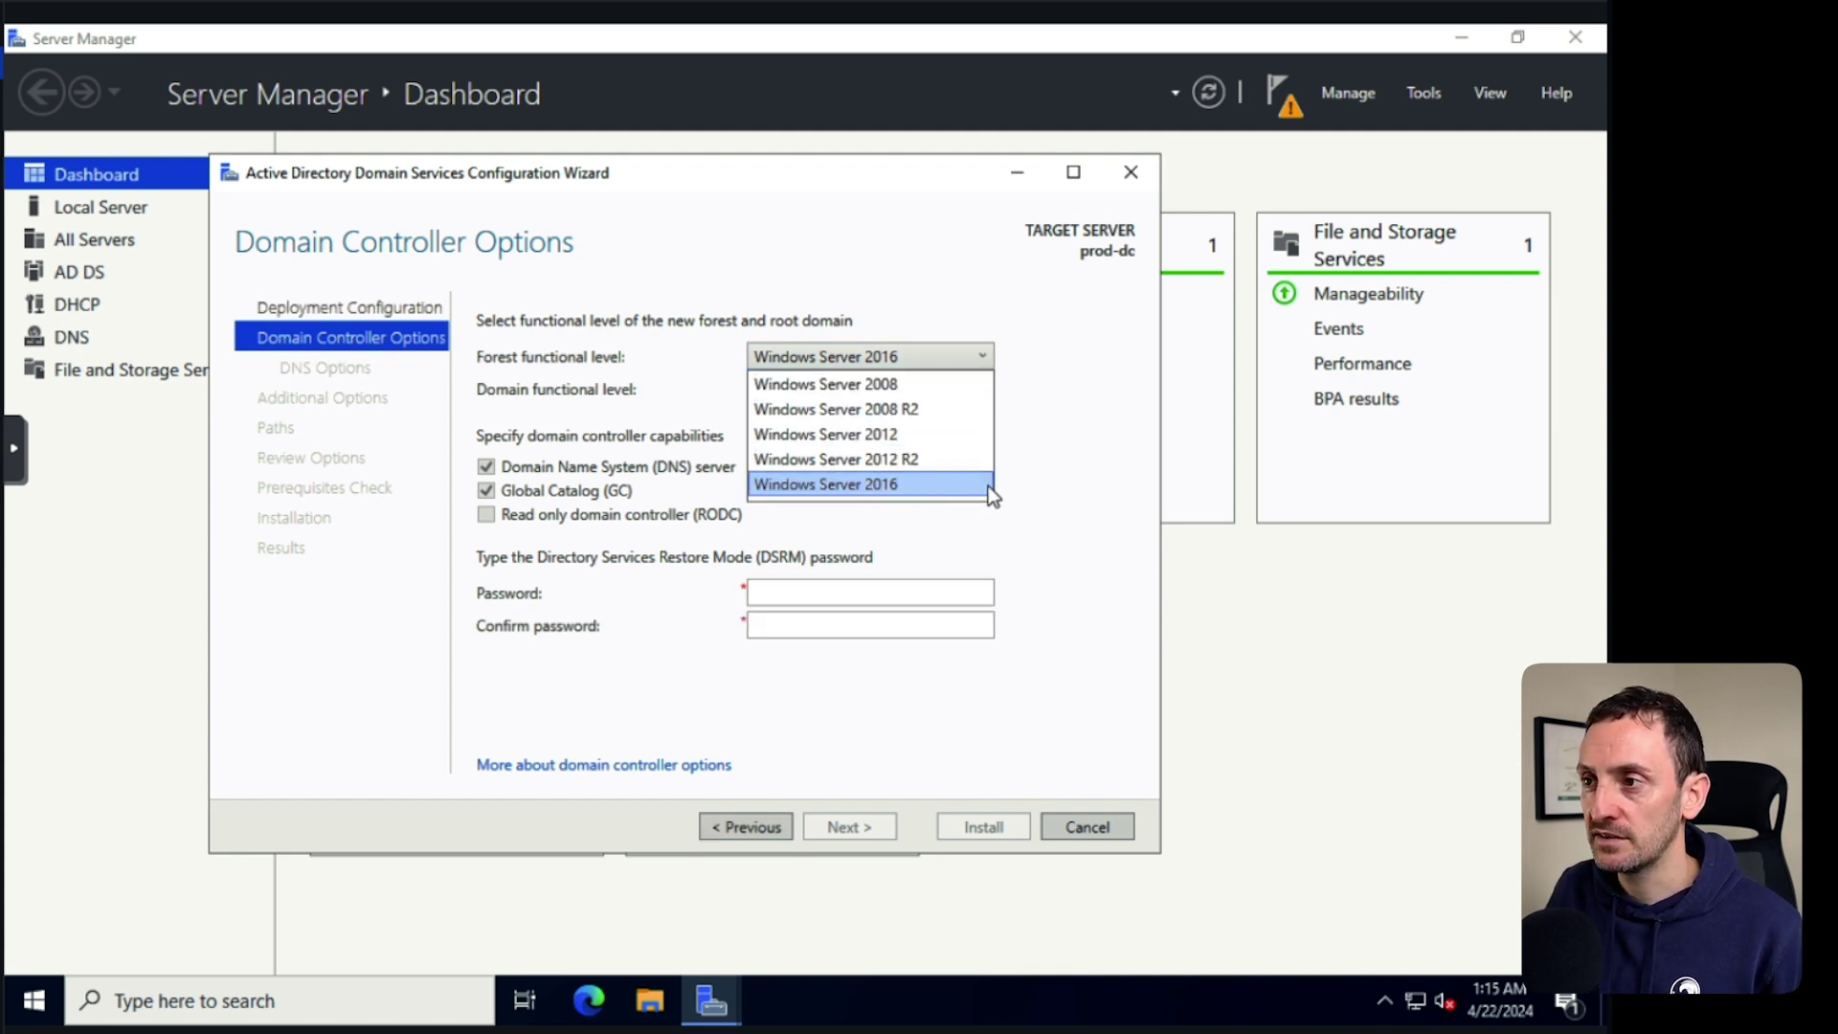
{"action": "left_click", "coordinate": [1029, 522]}
{"action": "left_click", "coordinate": [796, 589]}
{"action": "type", "text": "•••••••••••"}
{"action": "key", "text": "Tab"}
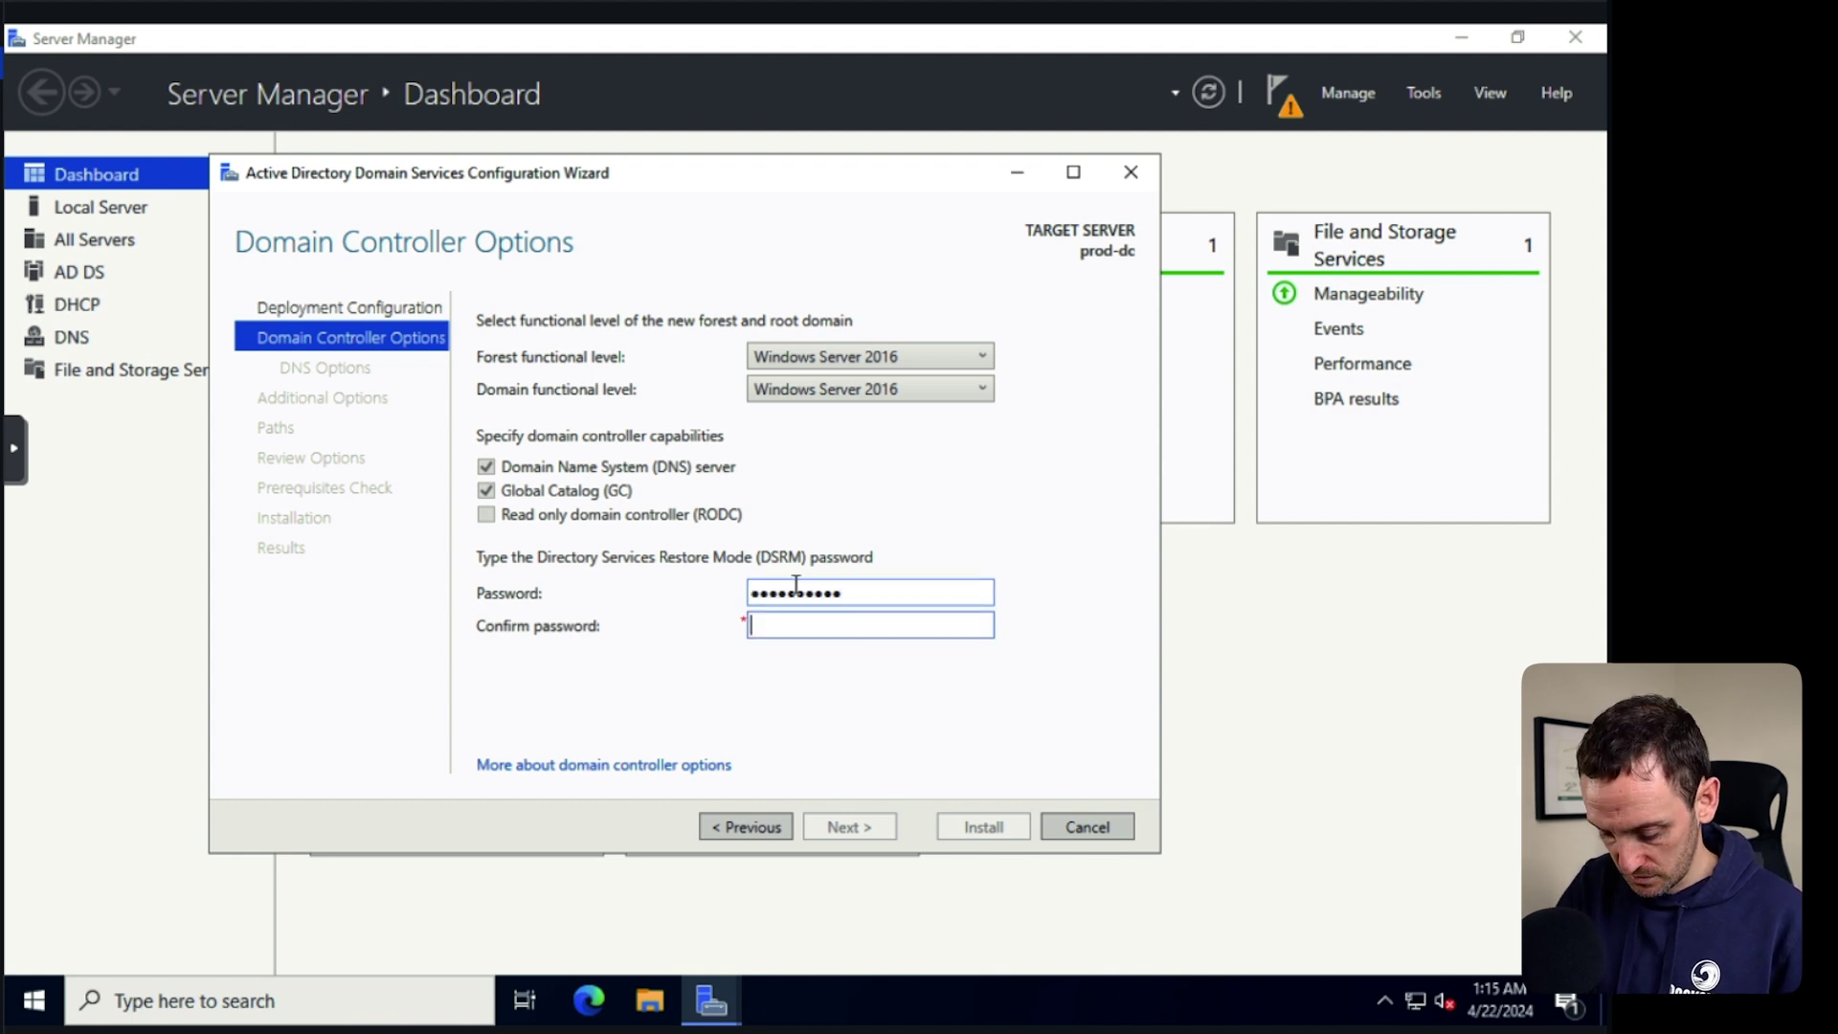
{"action": "type", "text": "•••••••••••"}
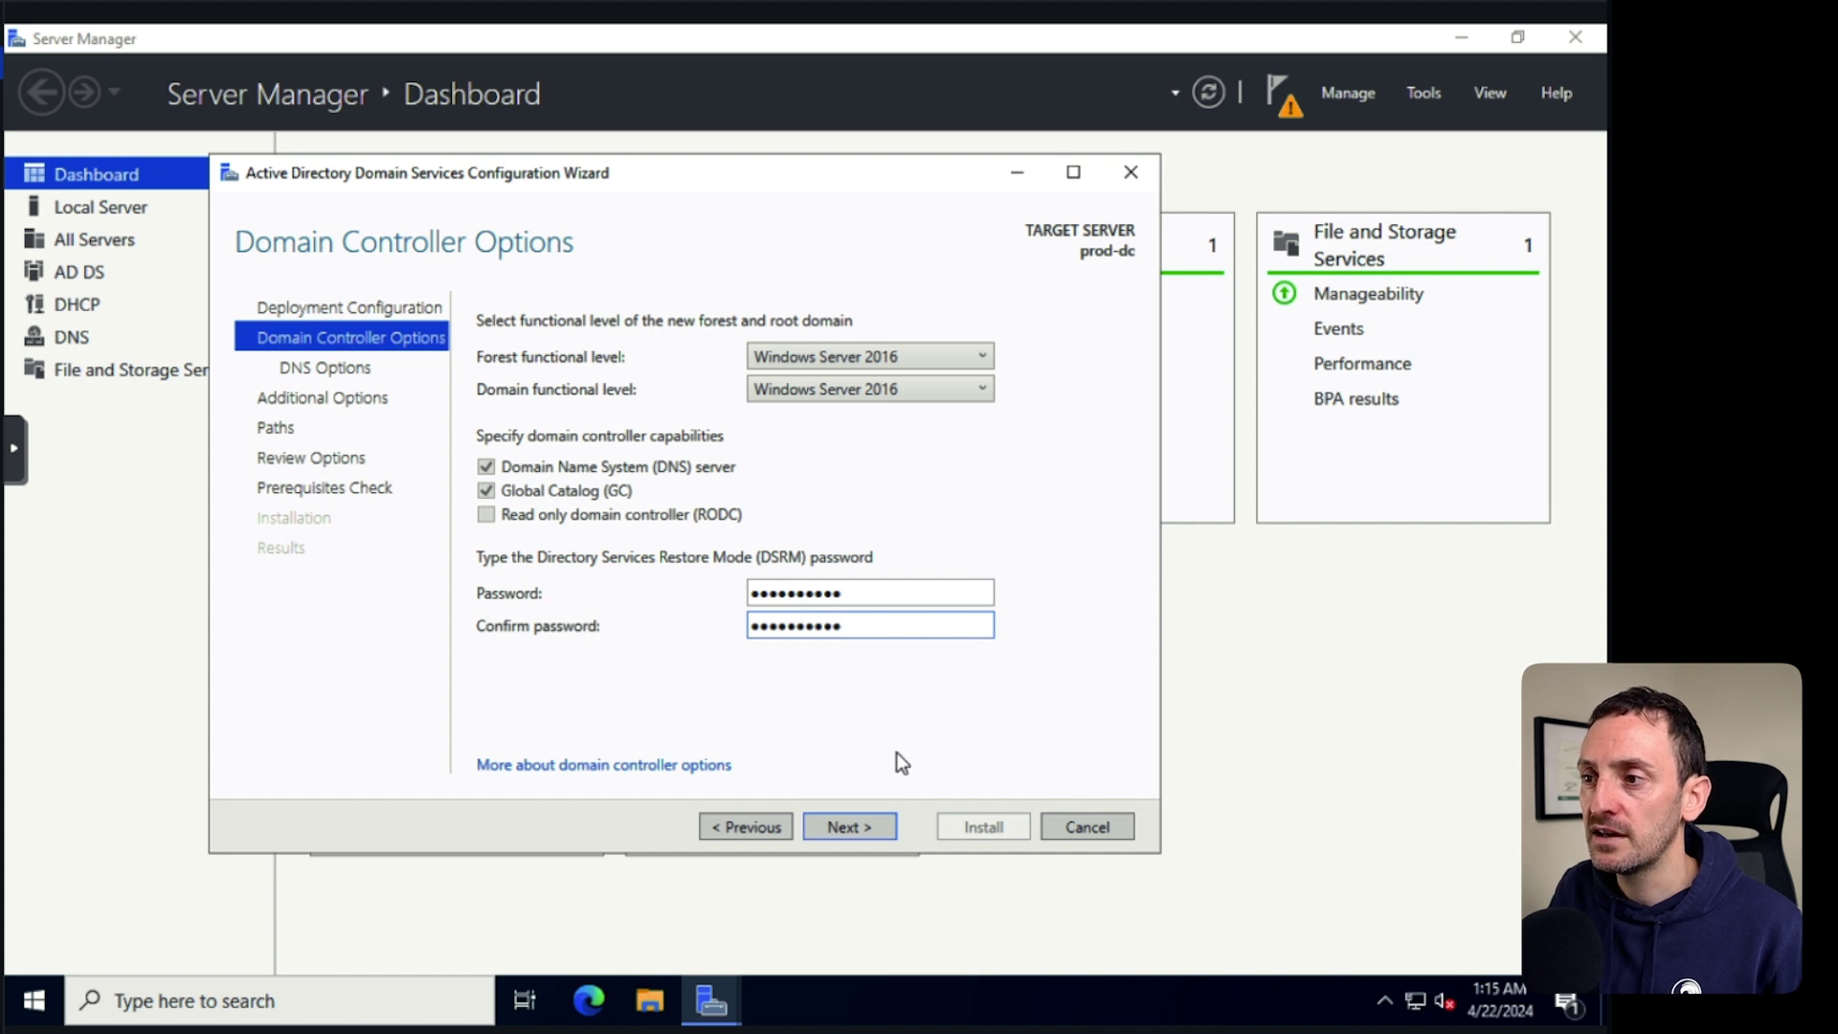
Accept the GERARD NetBIOS name and default paths, pass prerequisites, and install.
{"action": "left_click", "coordinate": [845, 827]}
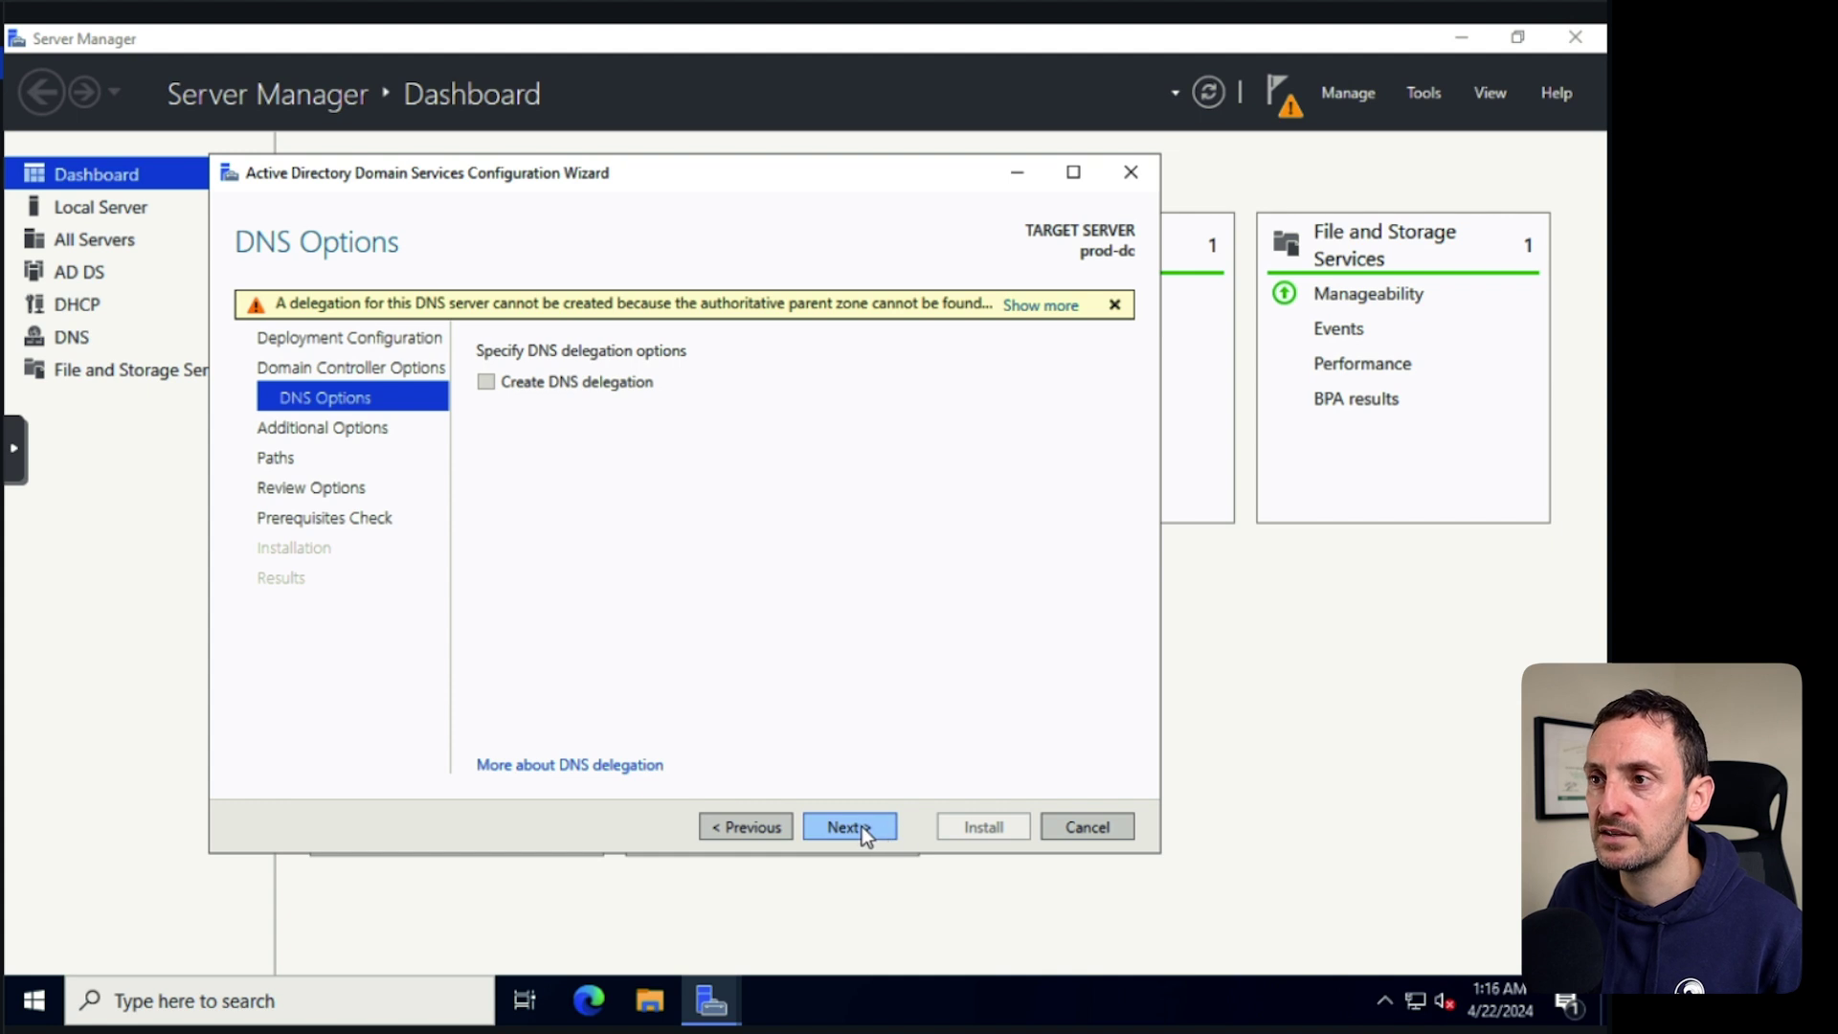
{"action": "left_click", "coordinate": [861, 825]}
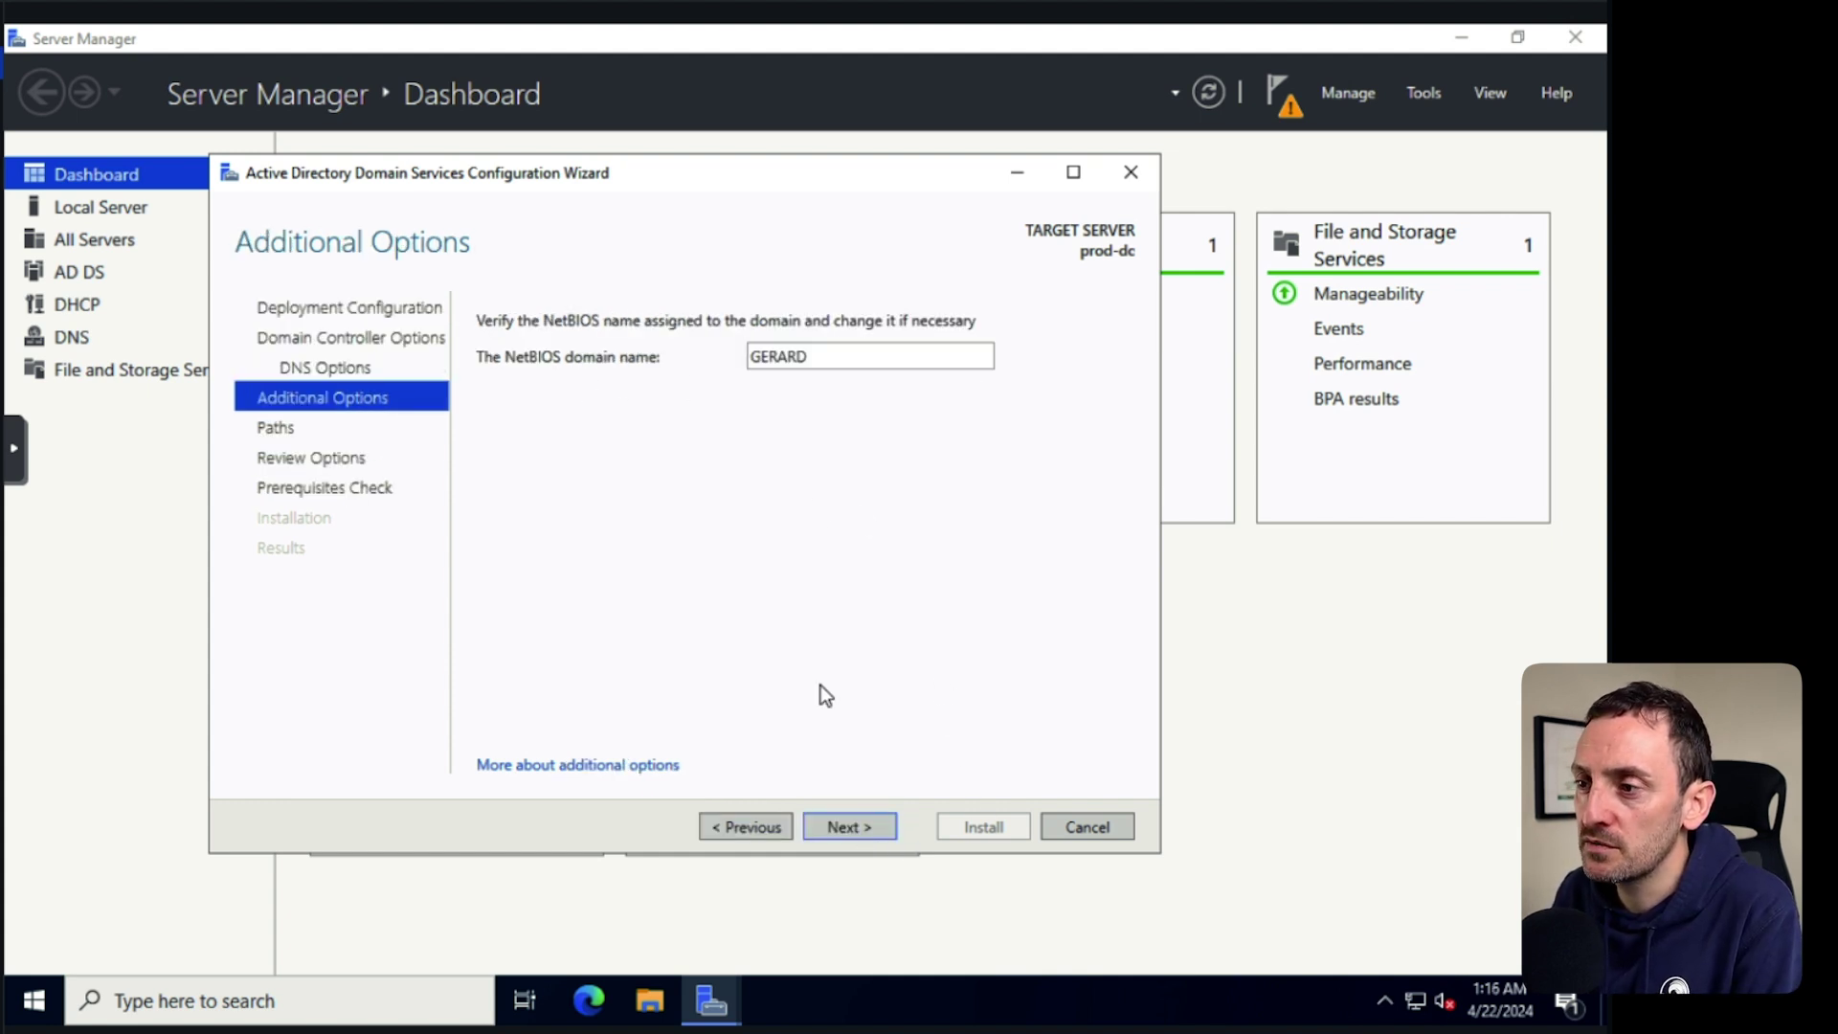
{"action": "left_click", "coordinate": [854, 825]}
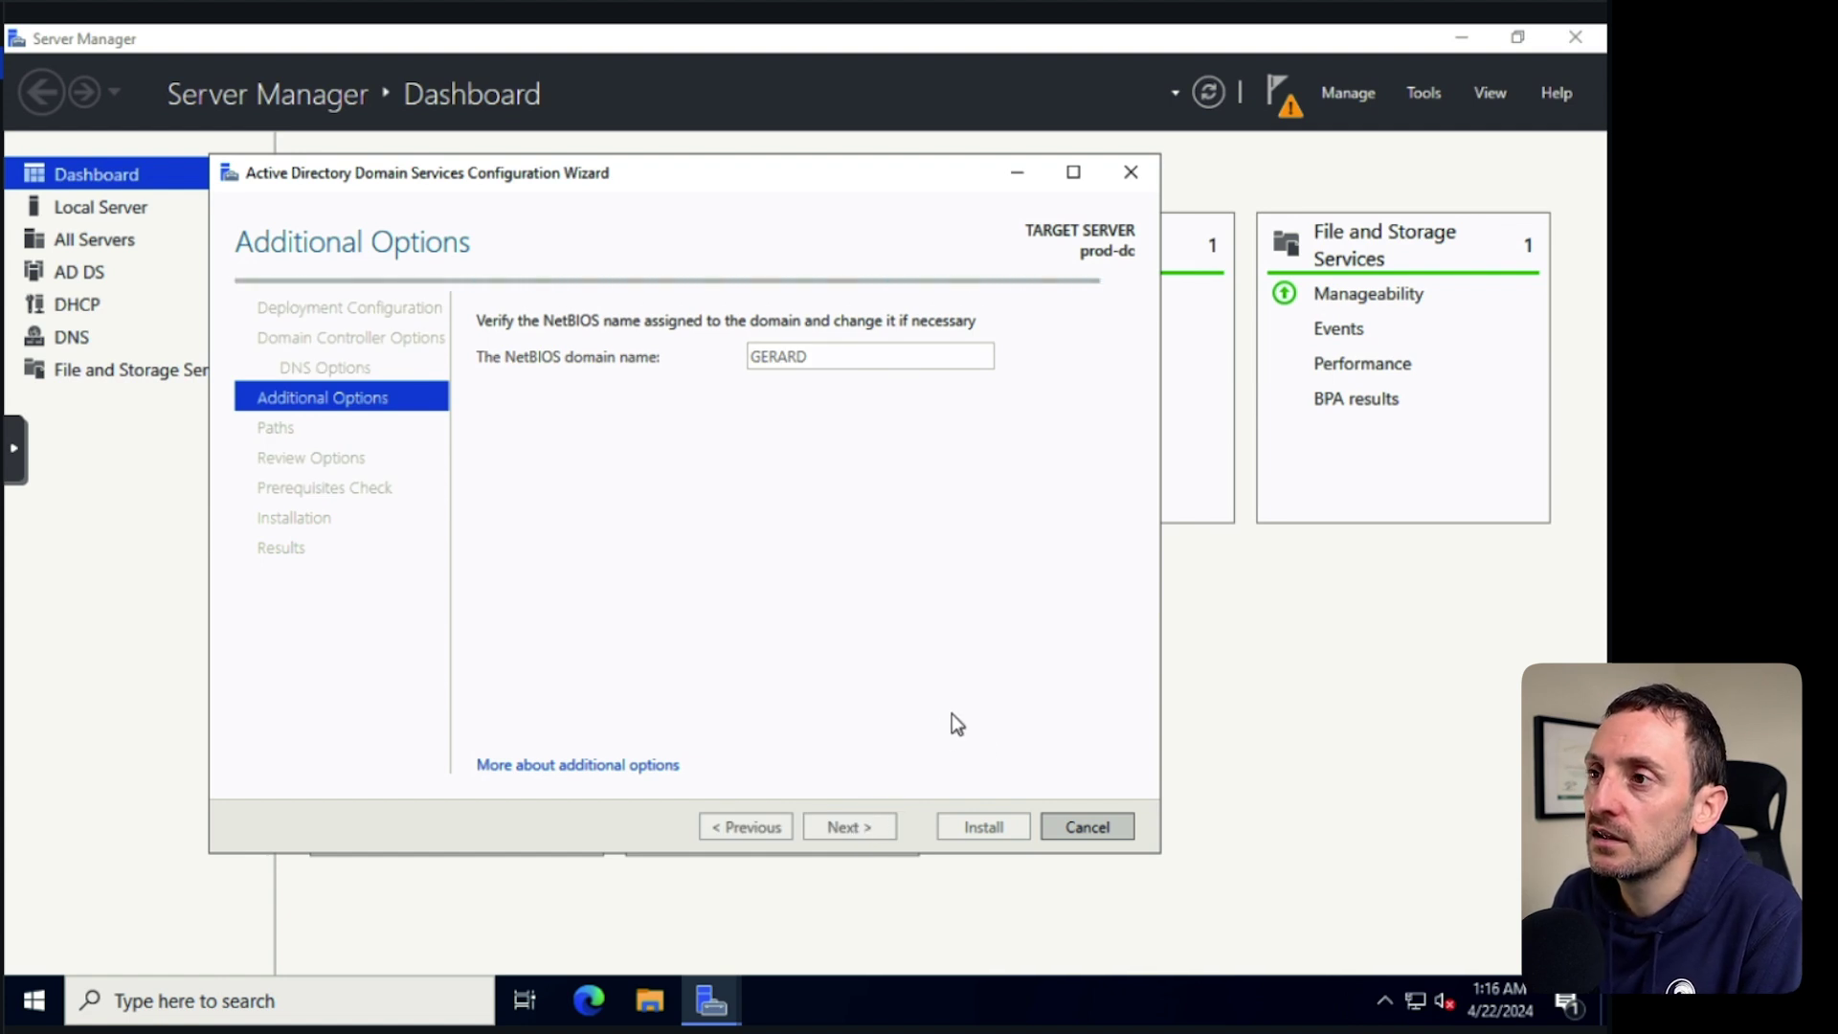
{"action": "left_click", "coordinate": [847, 829]}
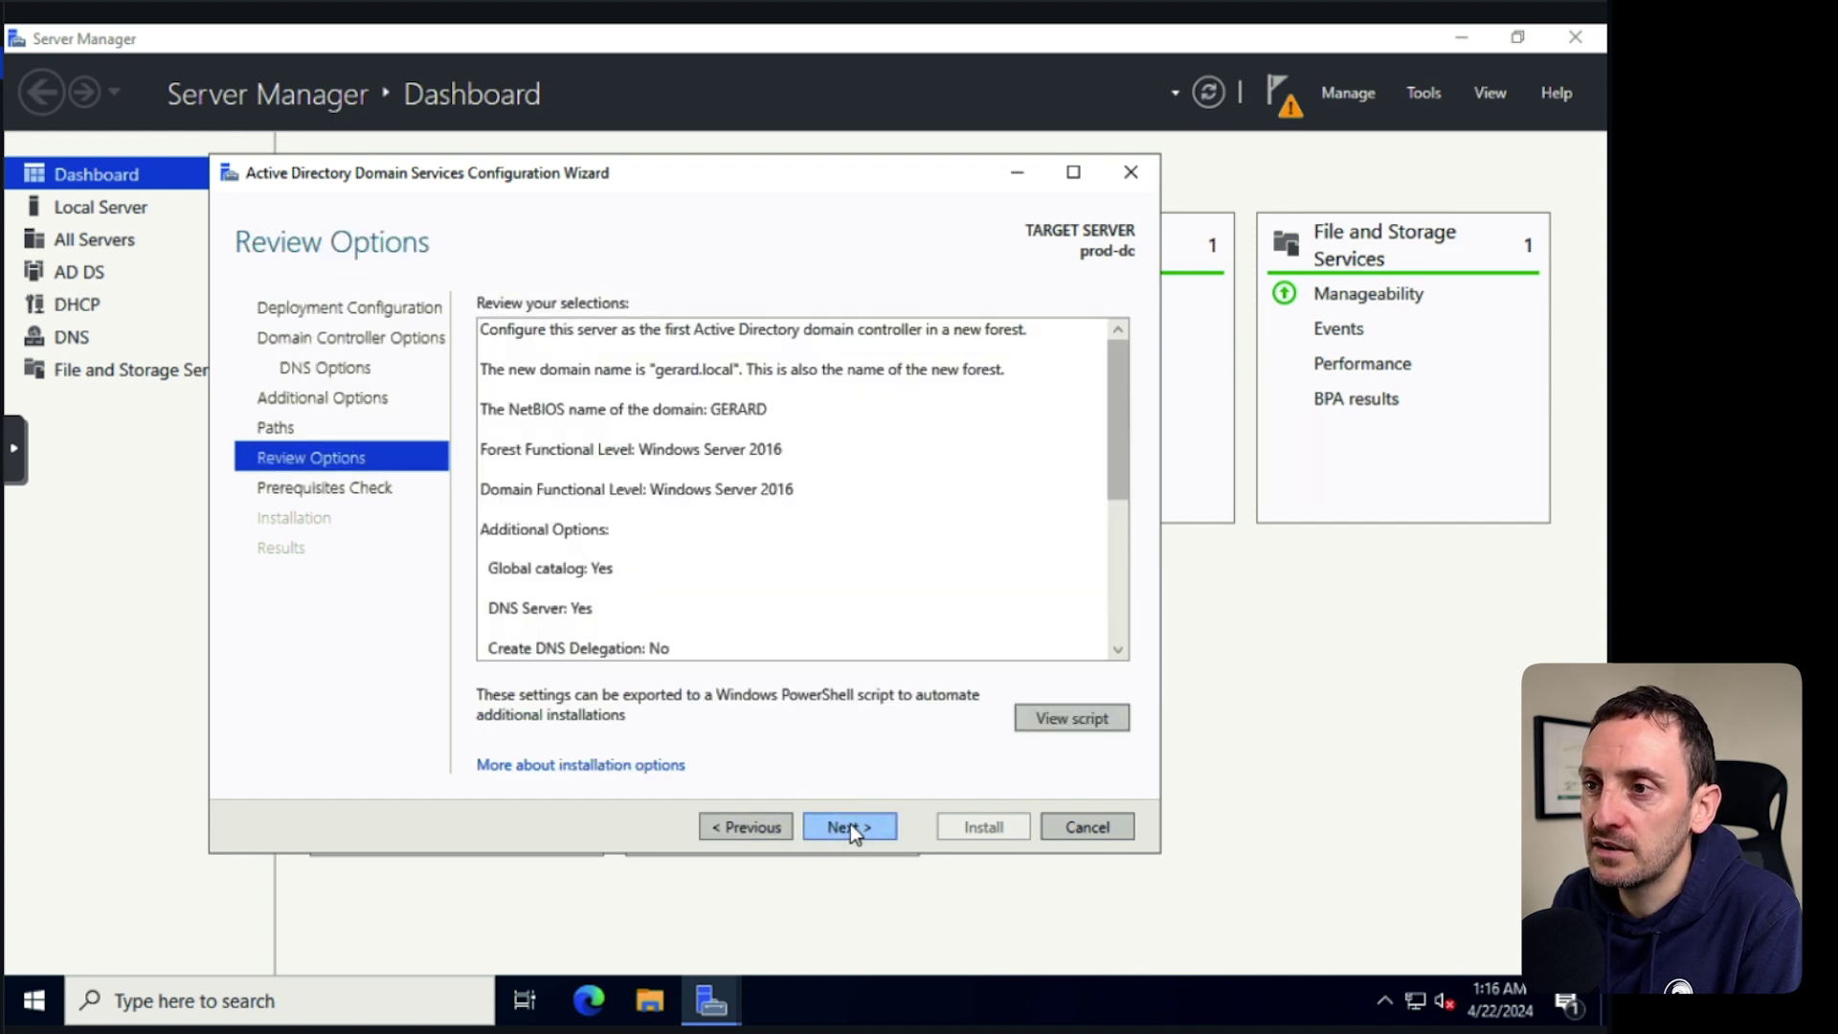
{"action": "left_click", "coordinate": [851, 826]}
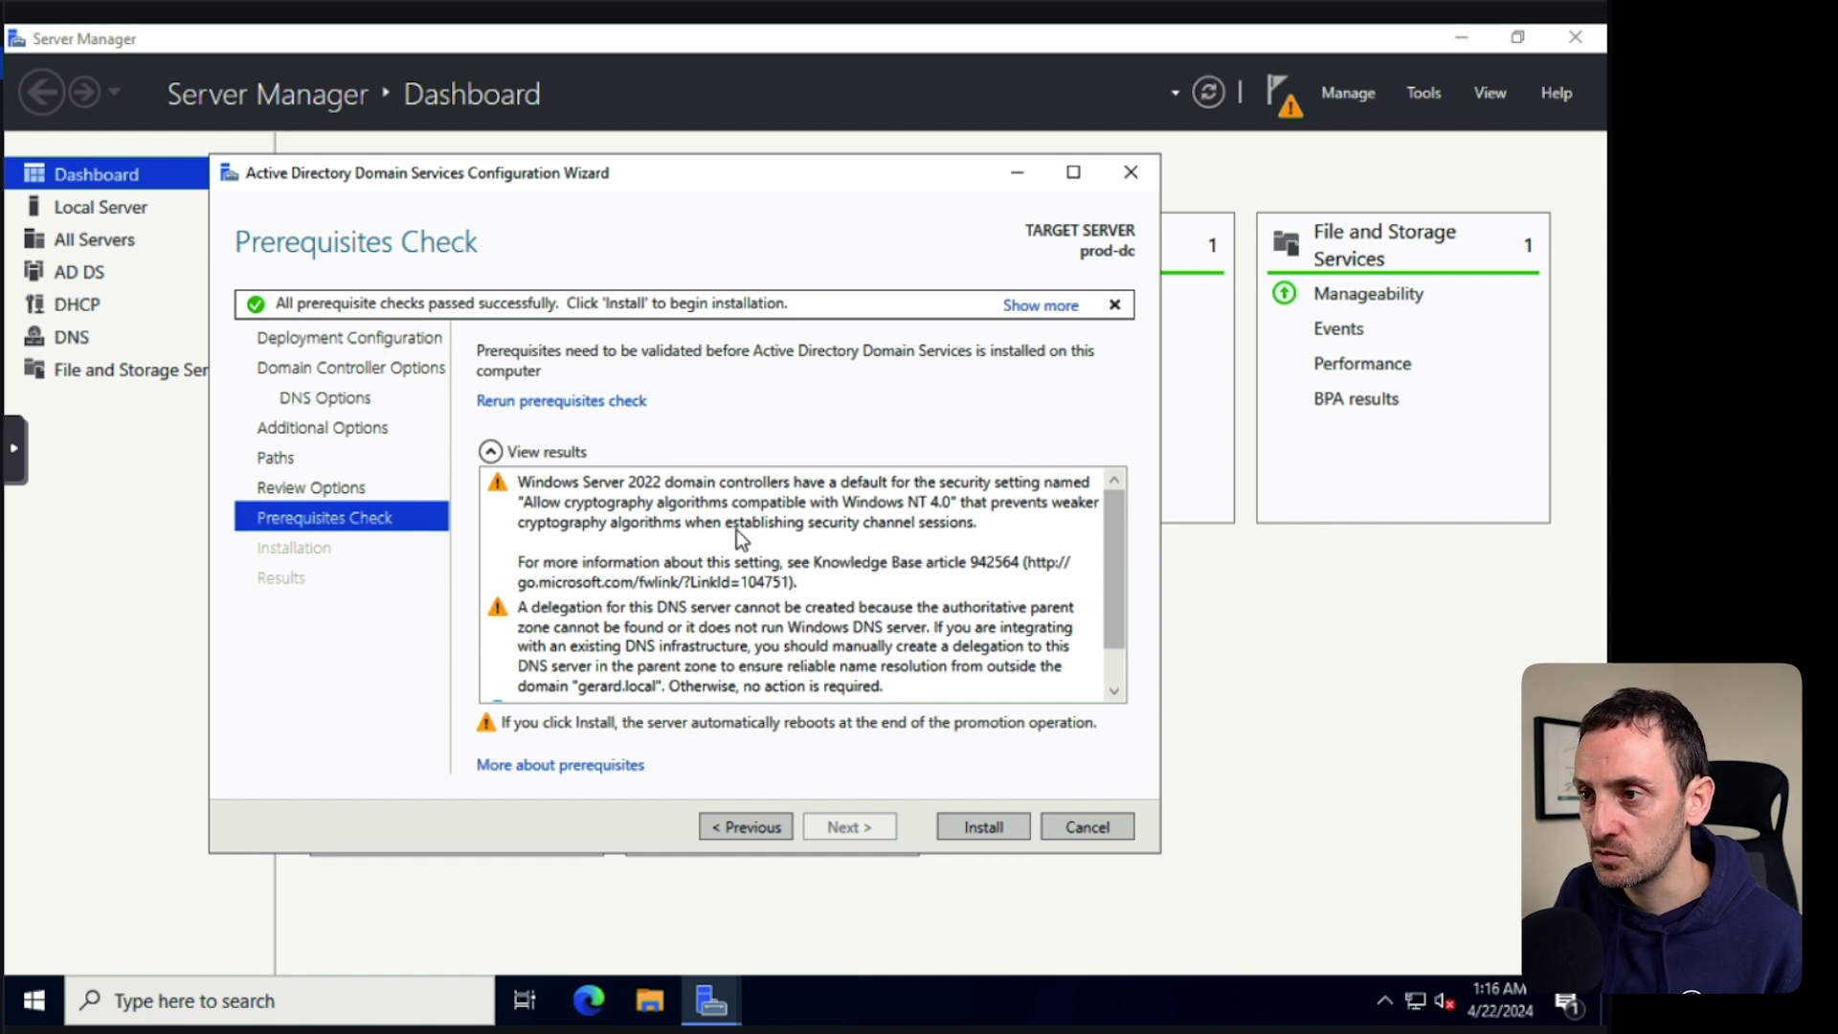
{"action": "mouse_move", "coordinate": [1111, 544]}
{"action": "left_mouse_down"}
{"action": "mouse_move", "coordinate": [1110, 595]}
{"action": "mouse_move", "coordinate": [1101, 516]}
{"action": "left_mouse_up"}
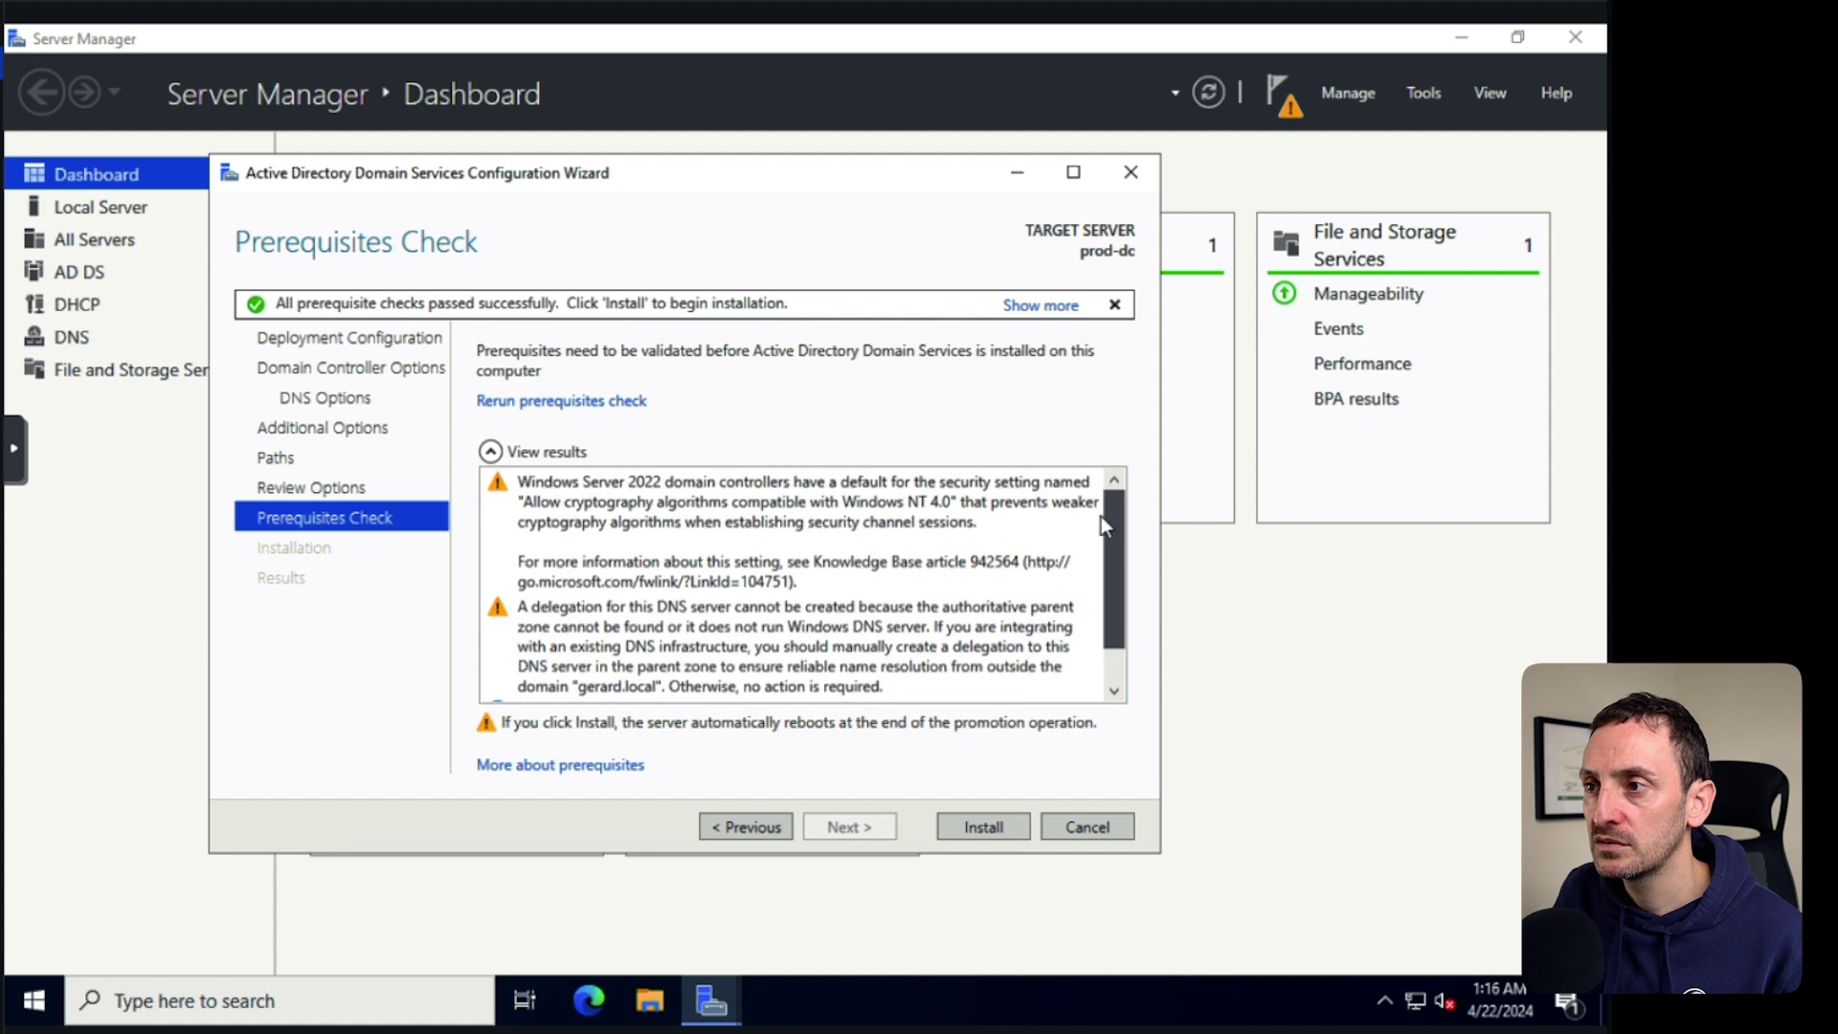
{"action": "left_click", "coordinate": [980, 826]}
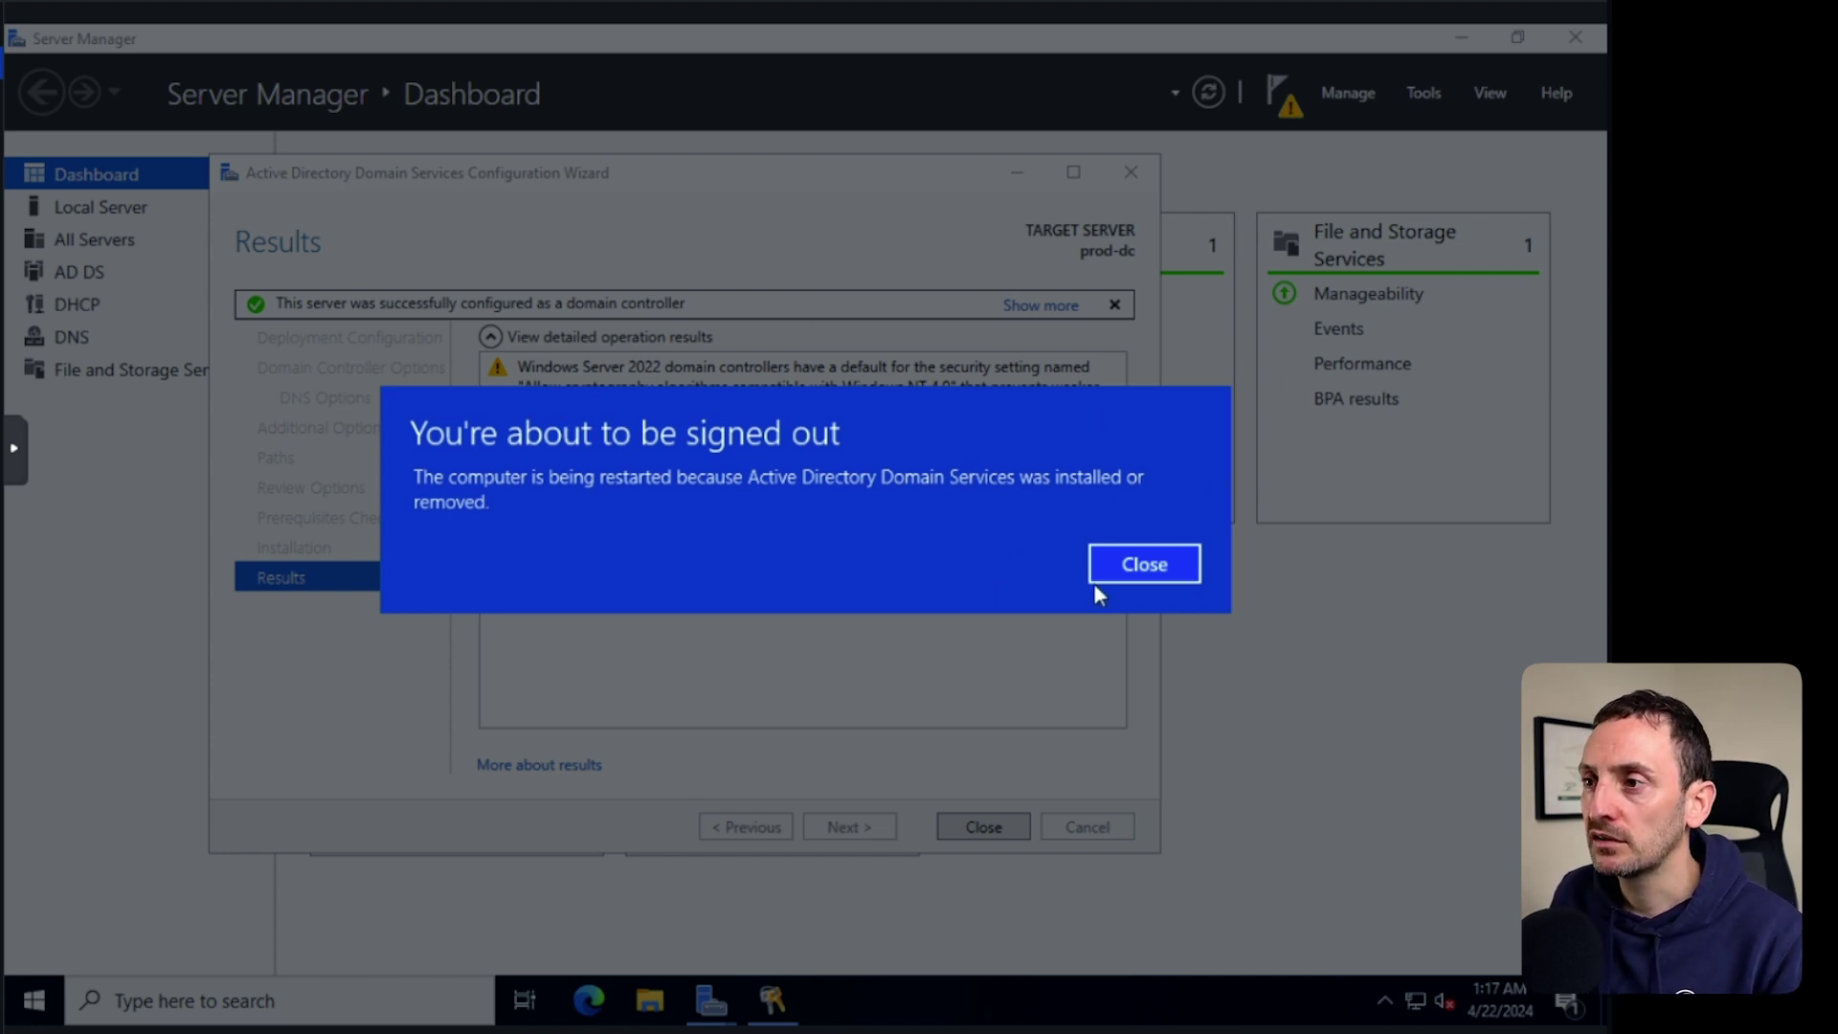
{"action": "left_click", "coordinate": [1147, 569]}
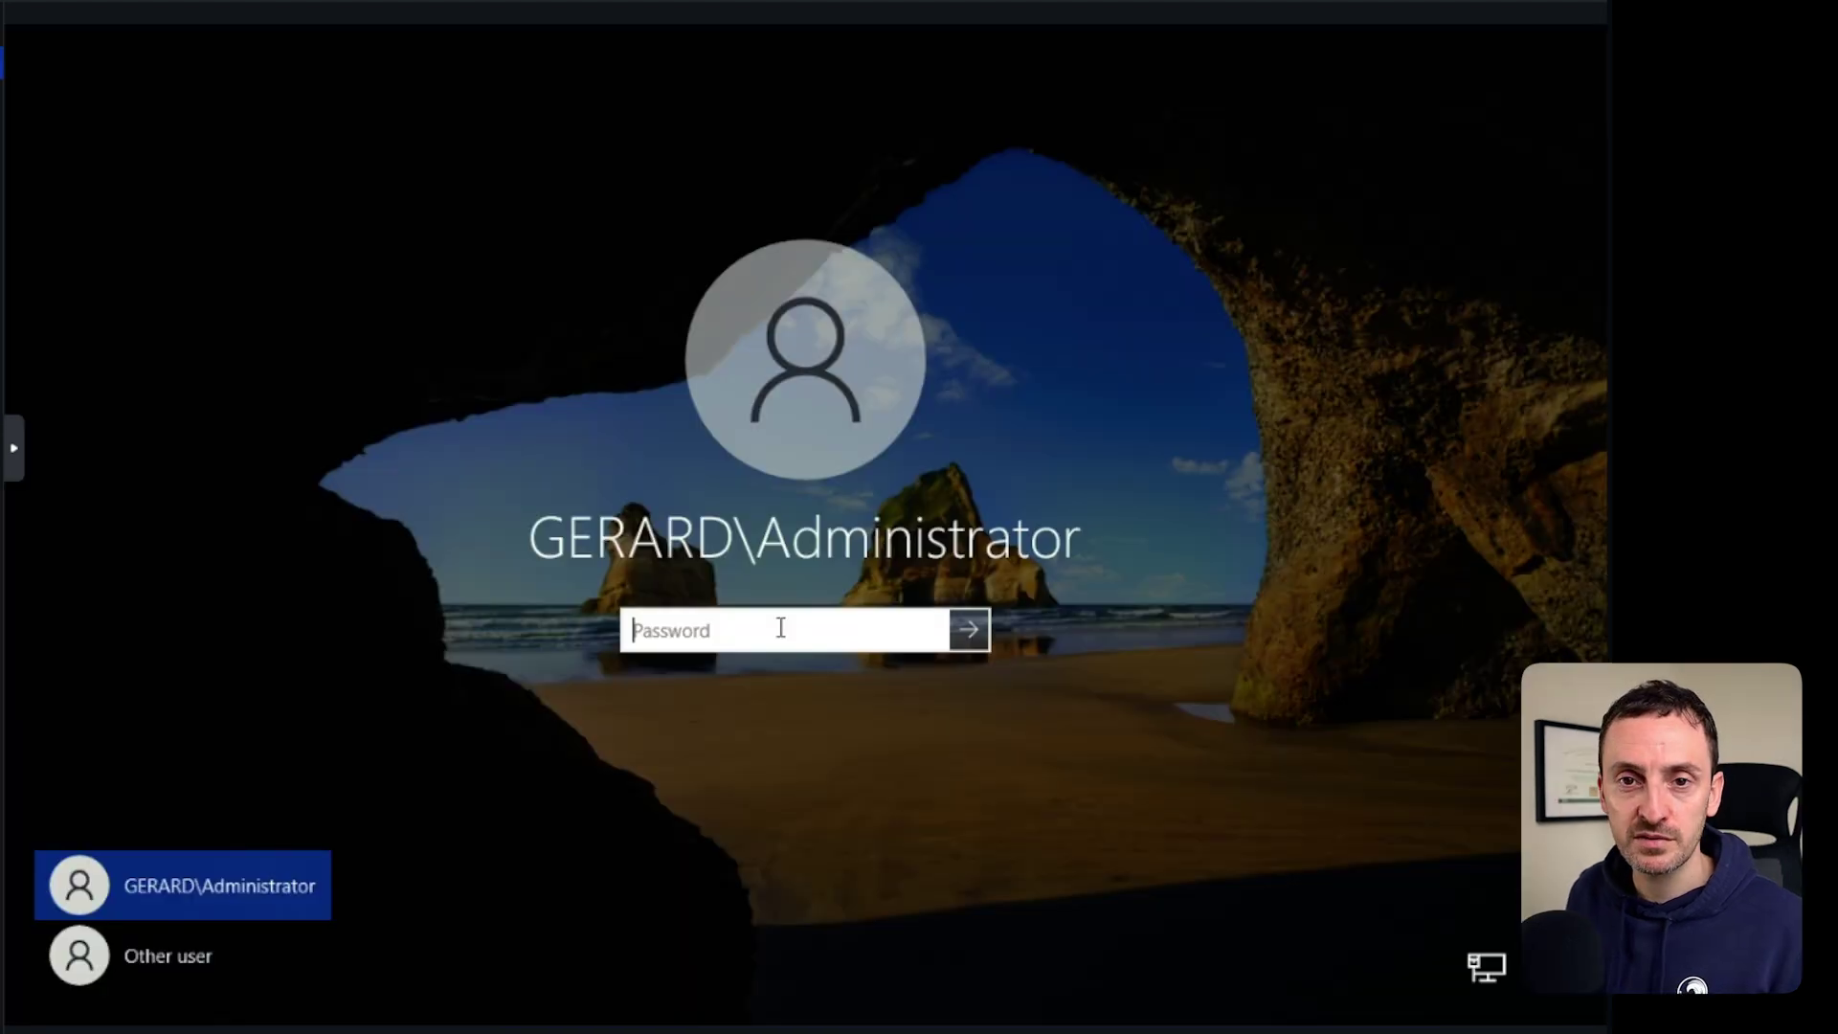
Sign in as GERARD\Administrator and confirm only DHCP post-deployment configuration remains.
{"action": "type", "text": "*******"}
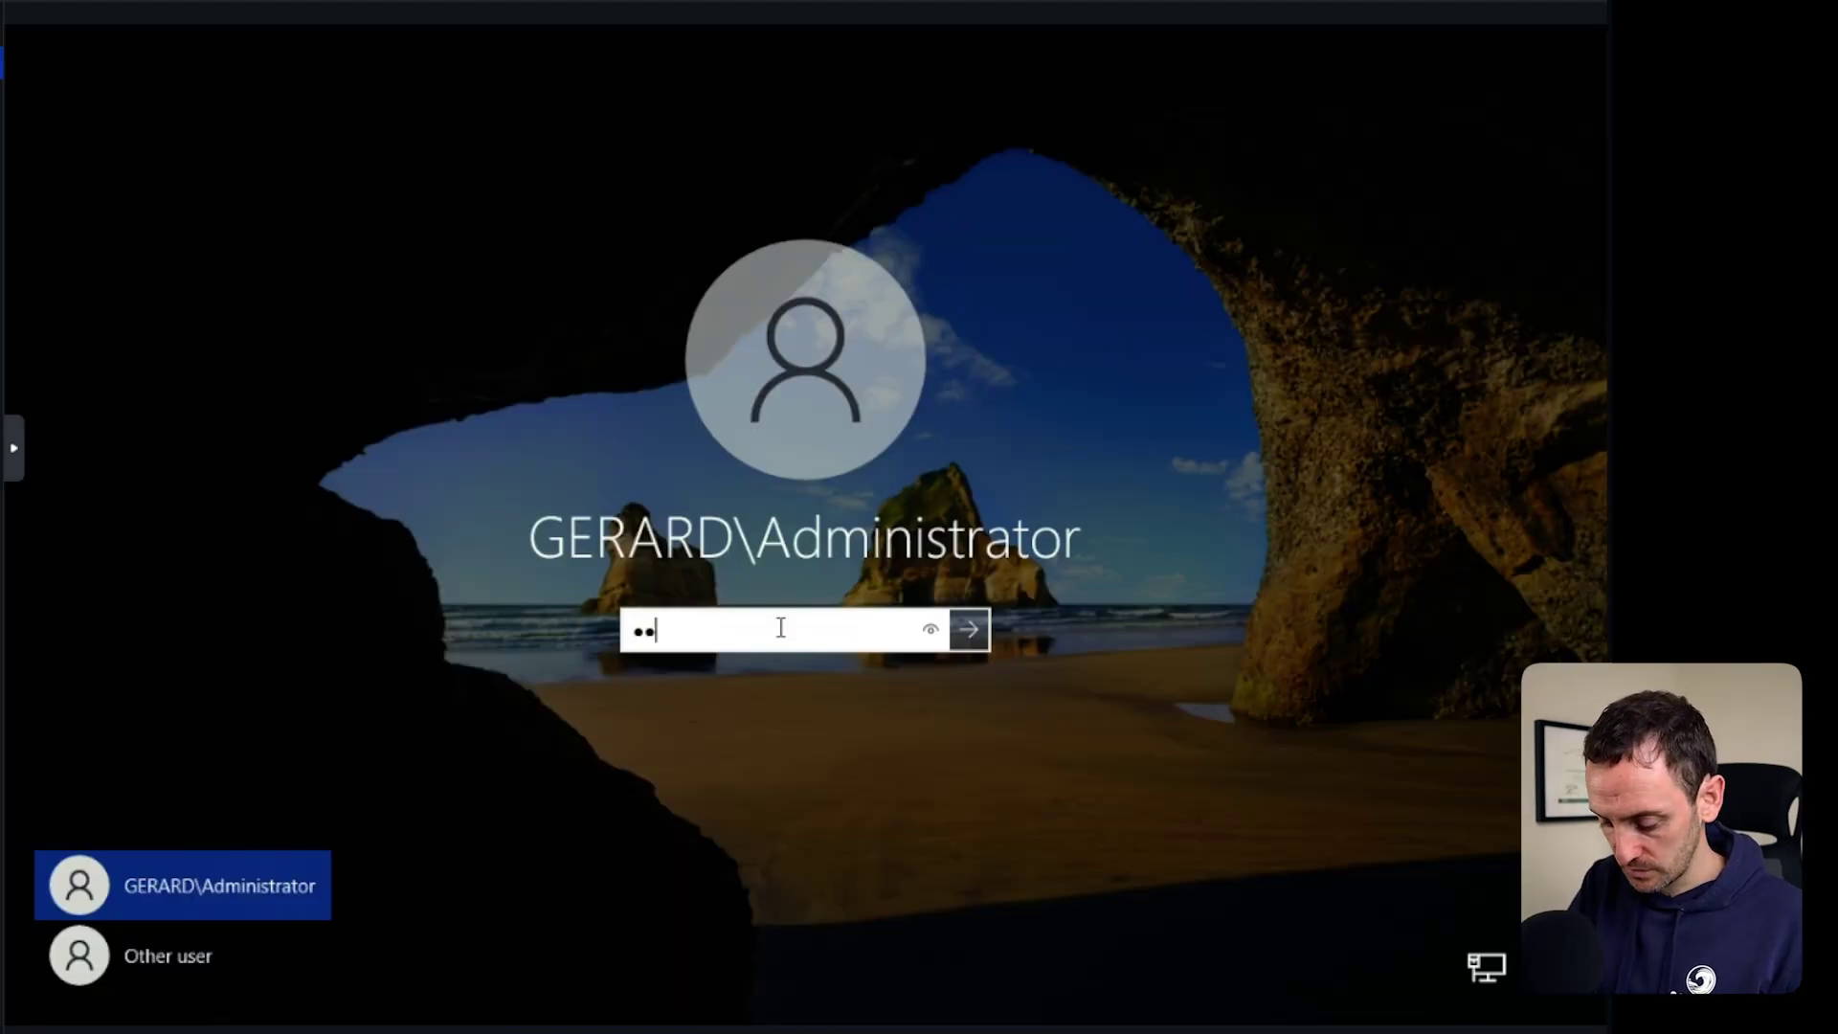
{"action": "type", "text": "*****"}
{"action": "key", "text": "Return"}
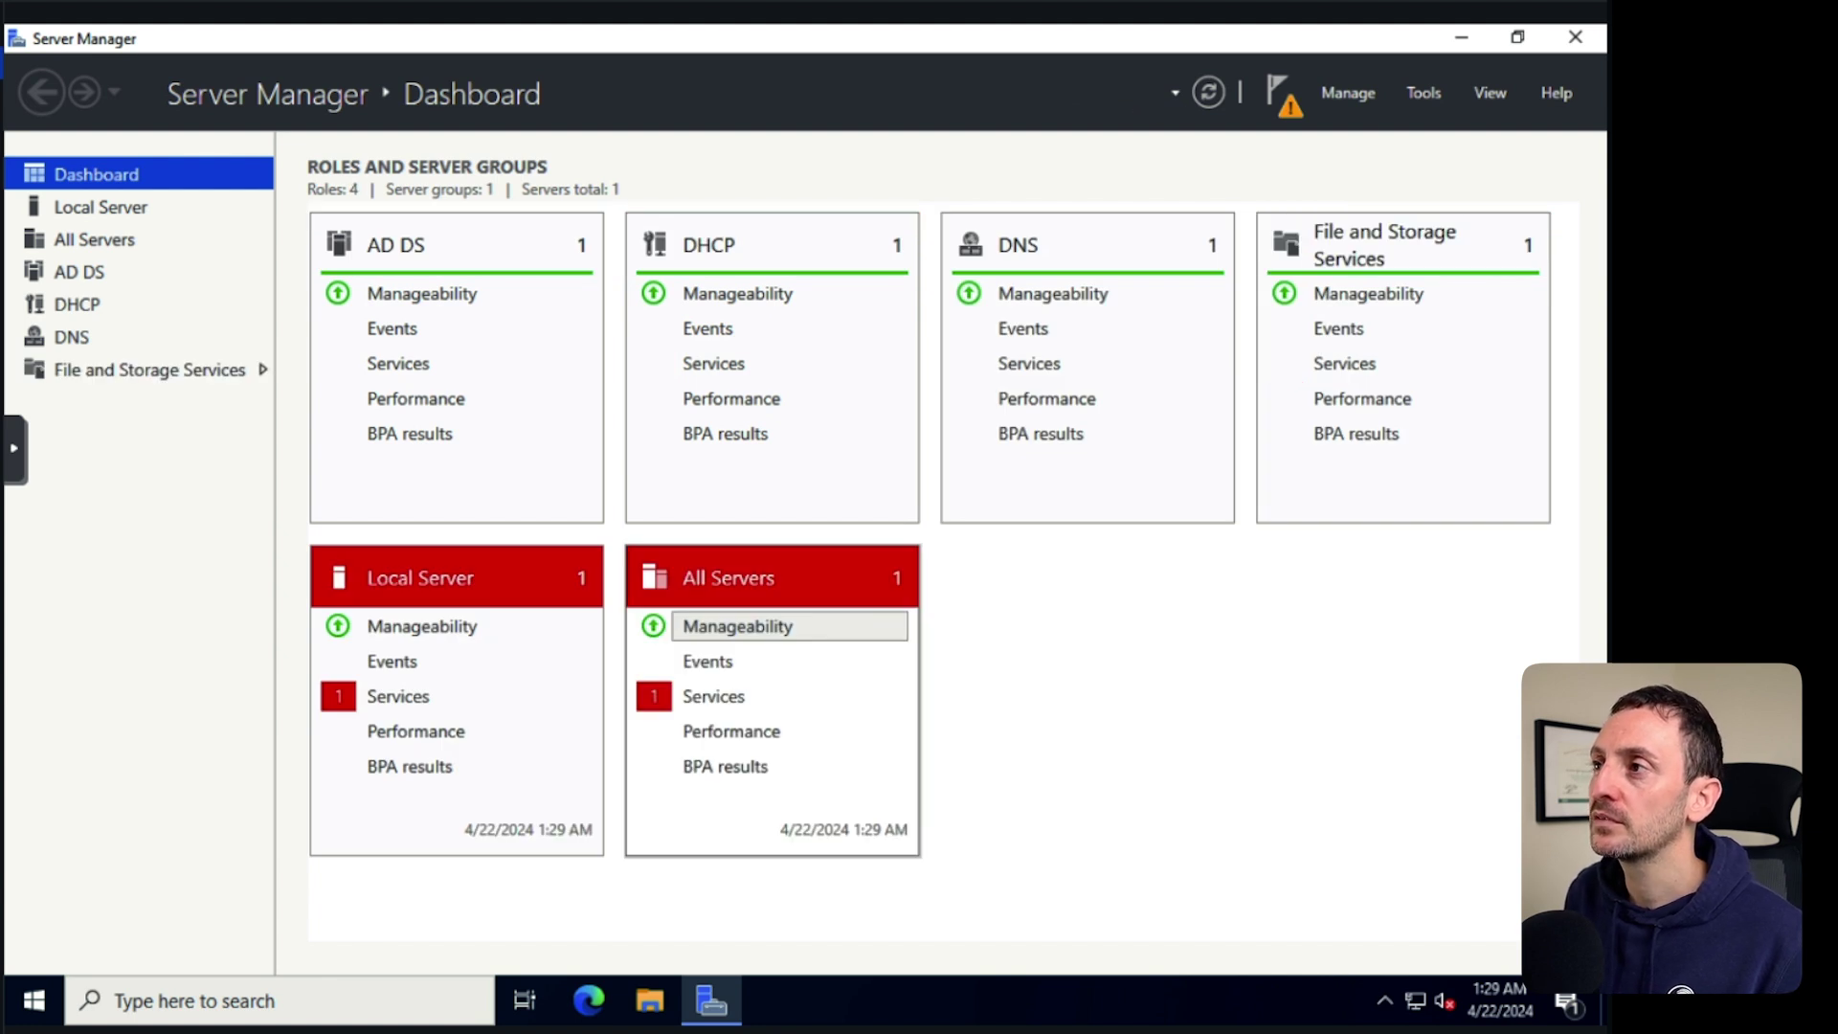
{"action": "left_click", "coordinate": [1283, 95]}
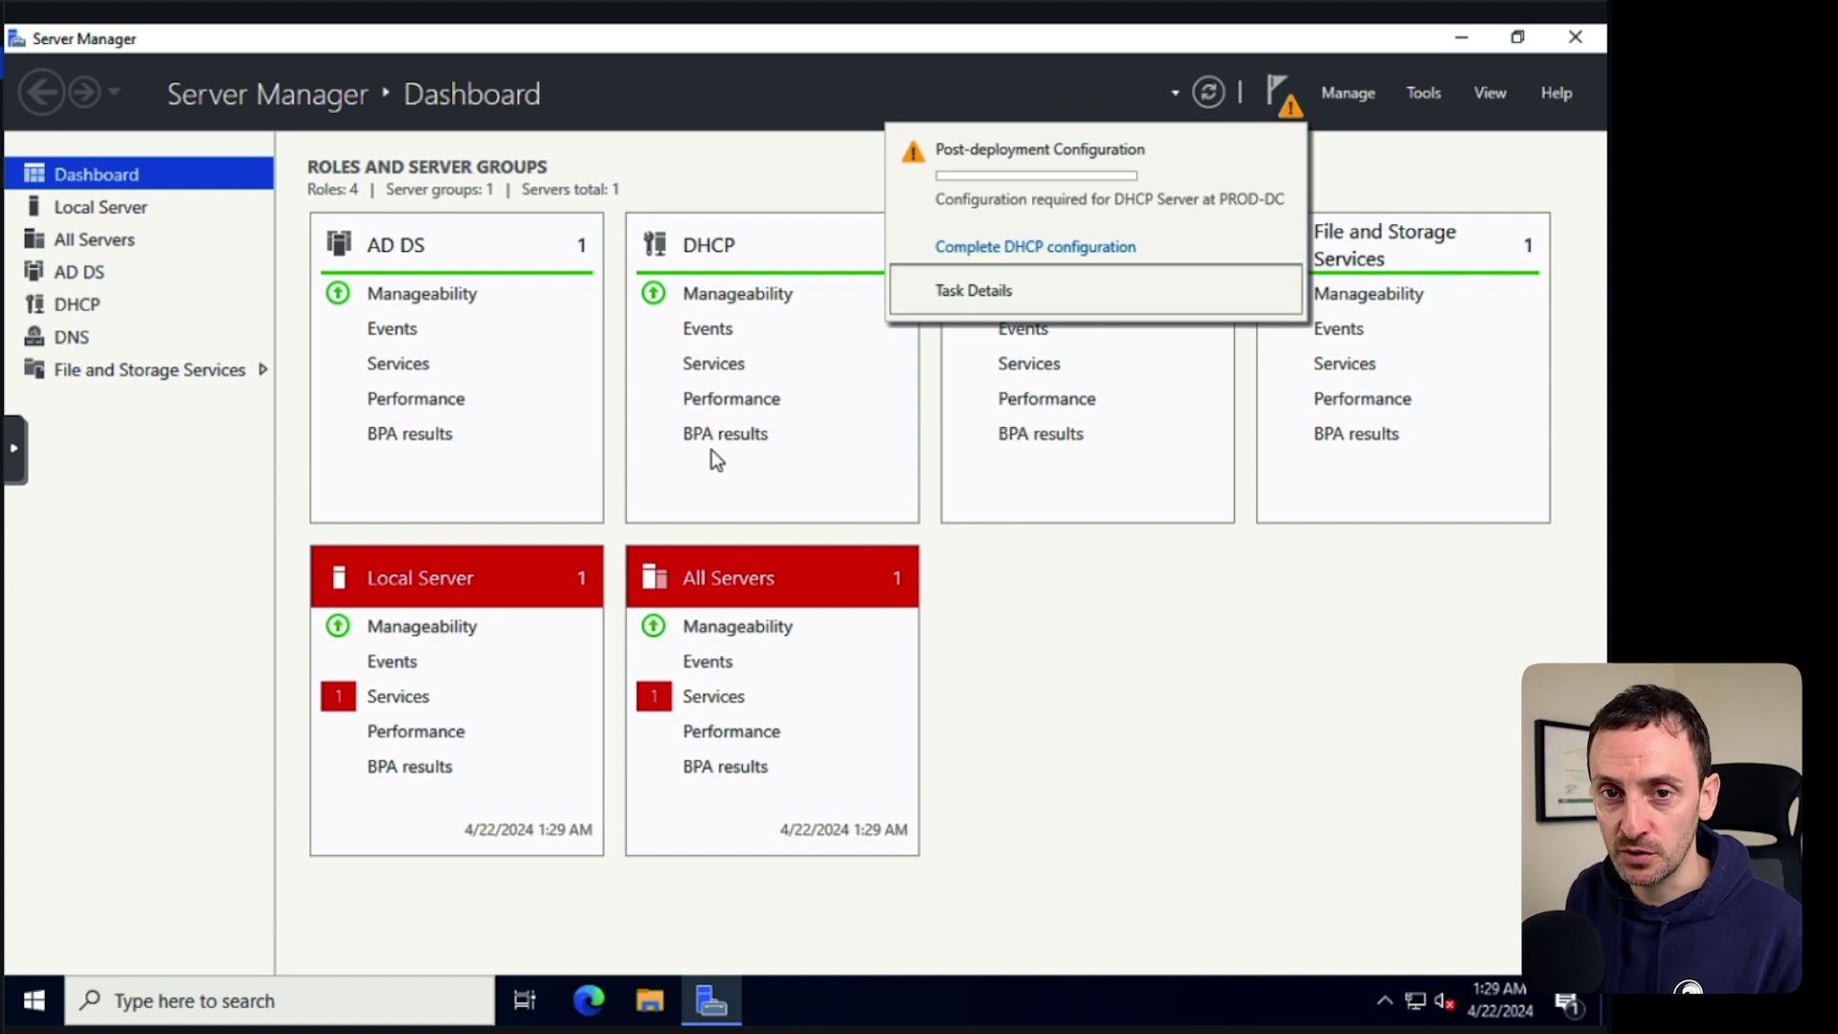
Launch Active Directory Users and Computers and show gerard.local's Users container.
{"action": "left_click", "coordinate": [34, 1000]}
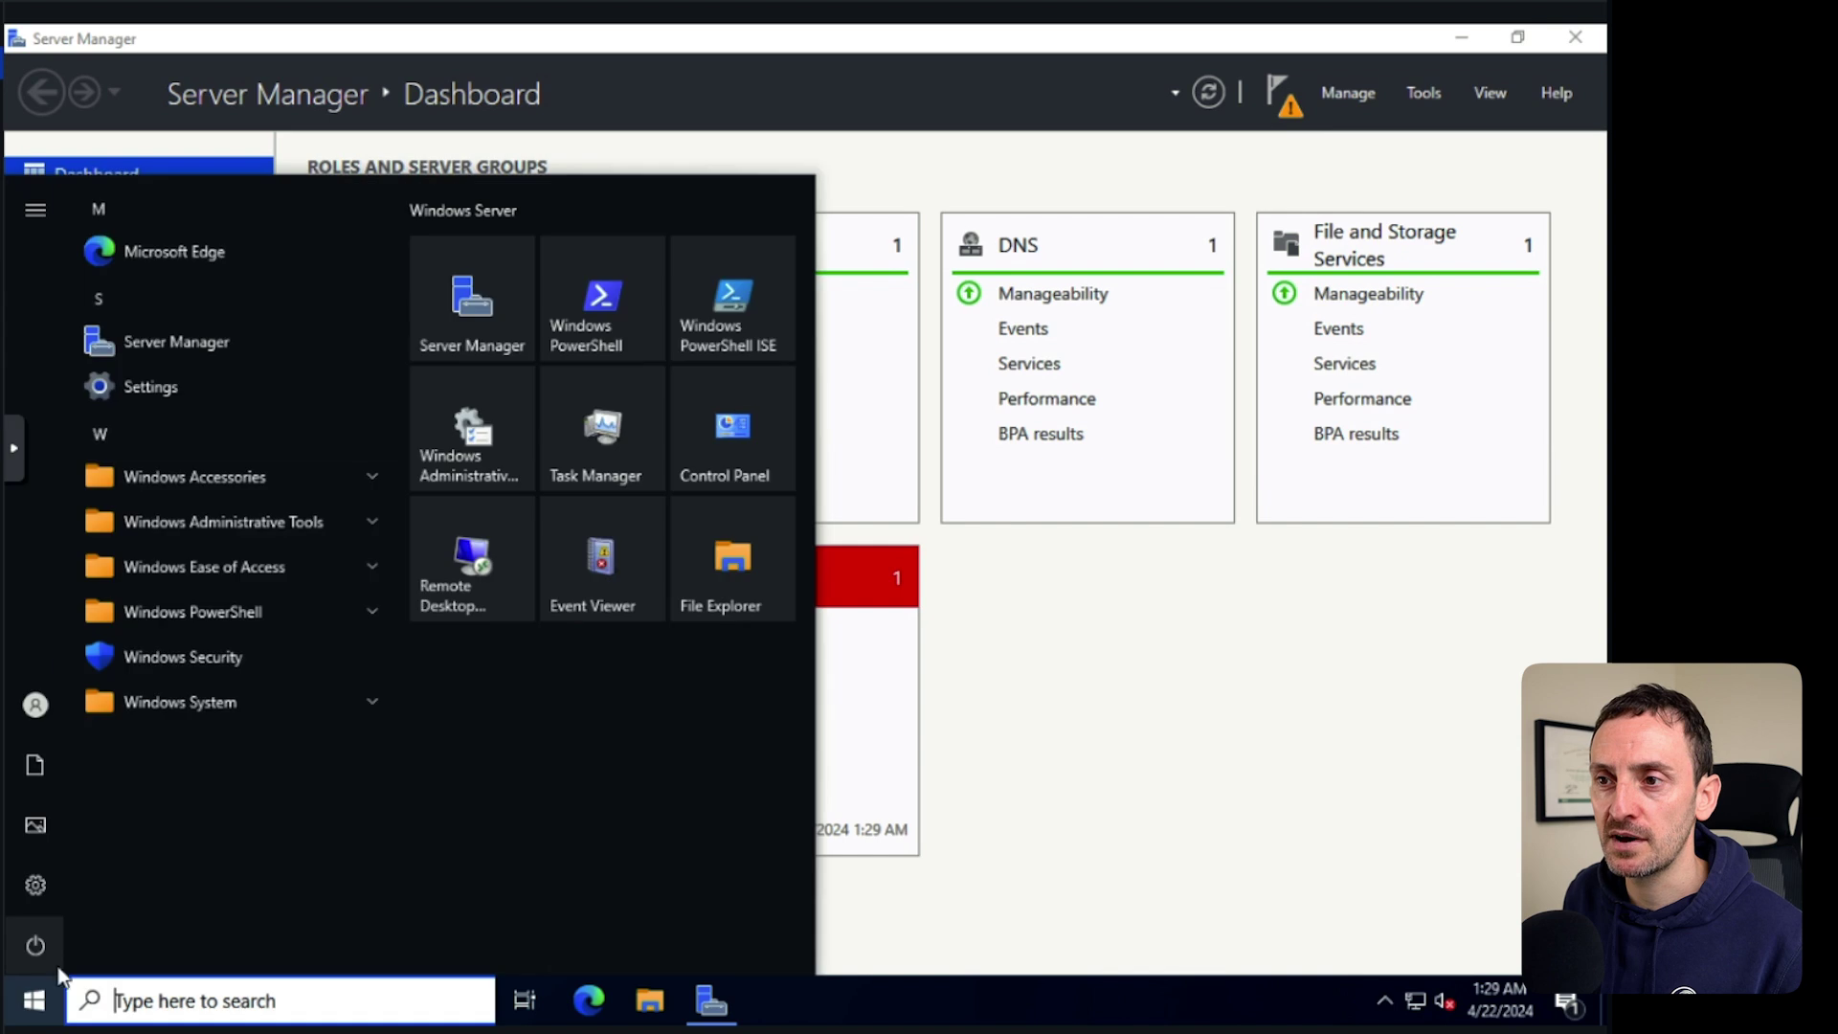
{"action": "left_click", "coordinate": [336, 519]}
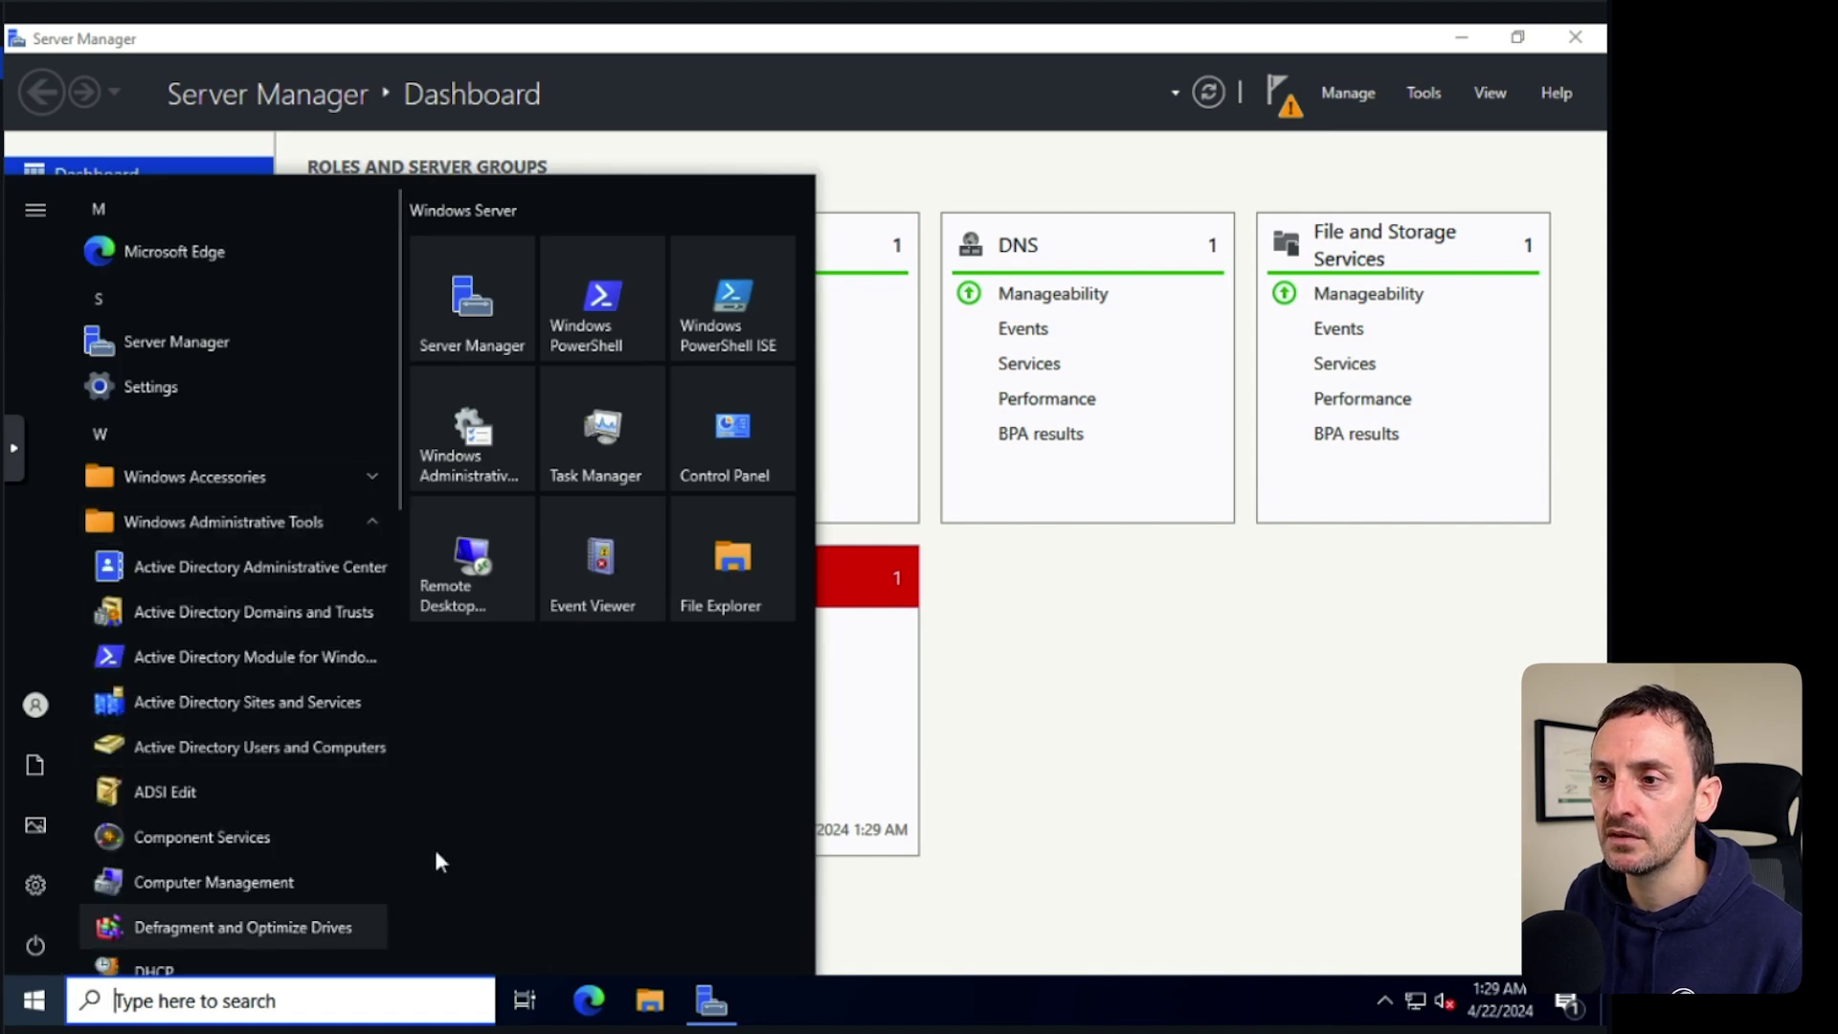
{"action": "left_click", "coordinate": [247, 746]}
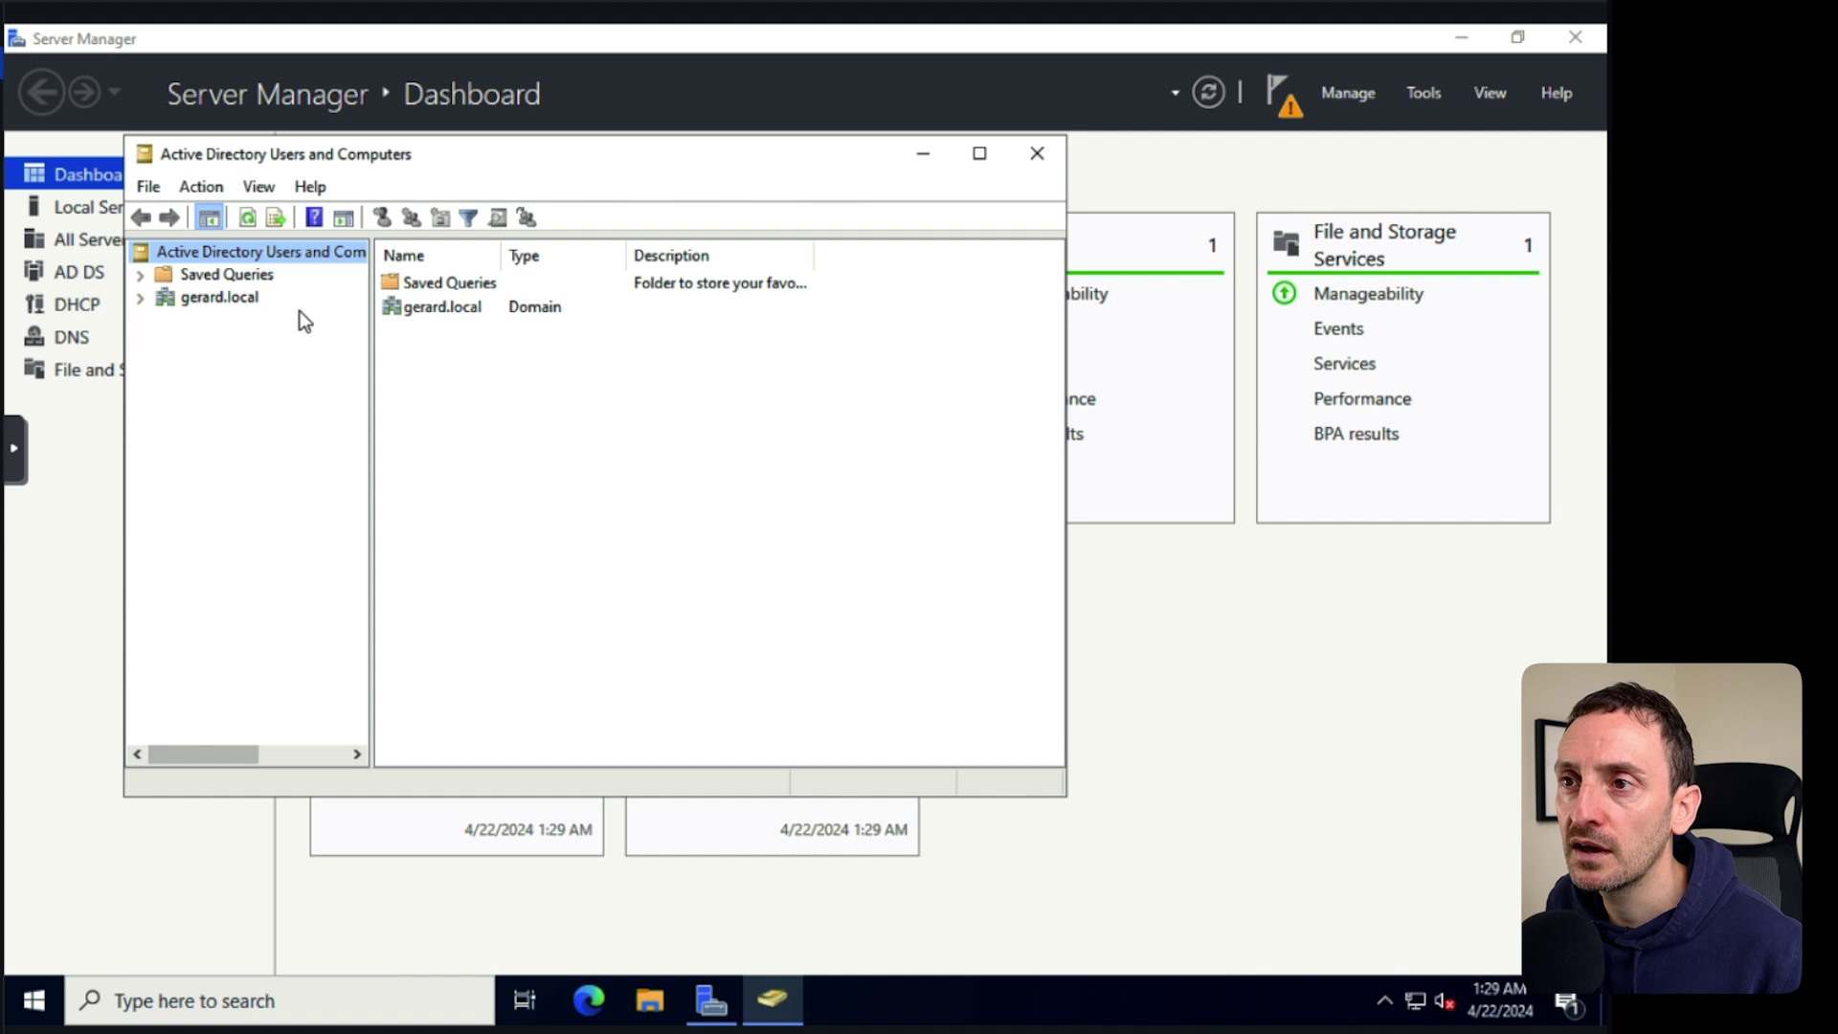
{"action": "left_click", "coordinate": [137, 297]}
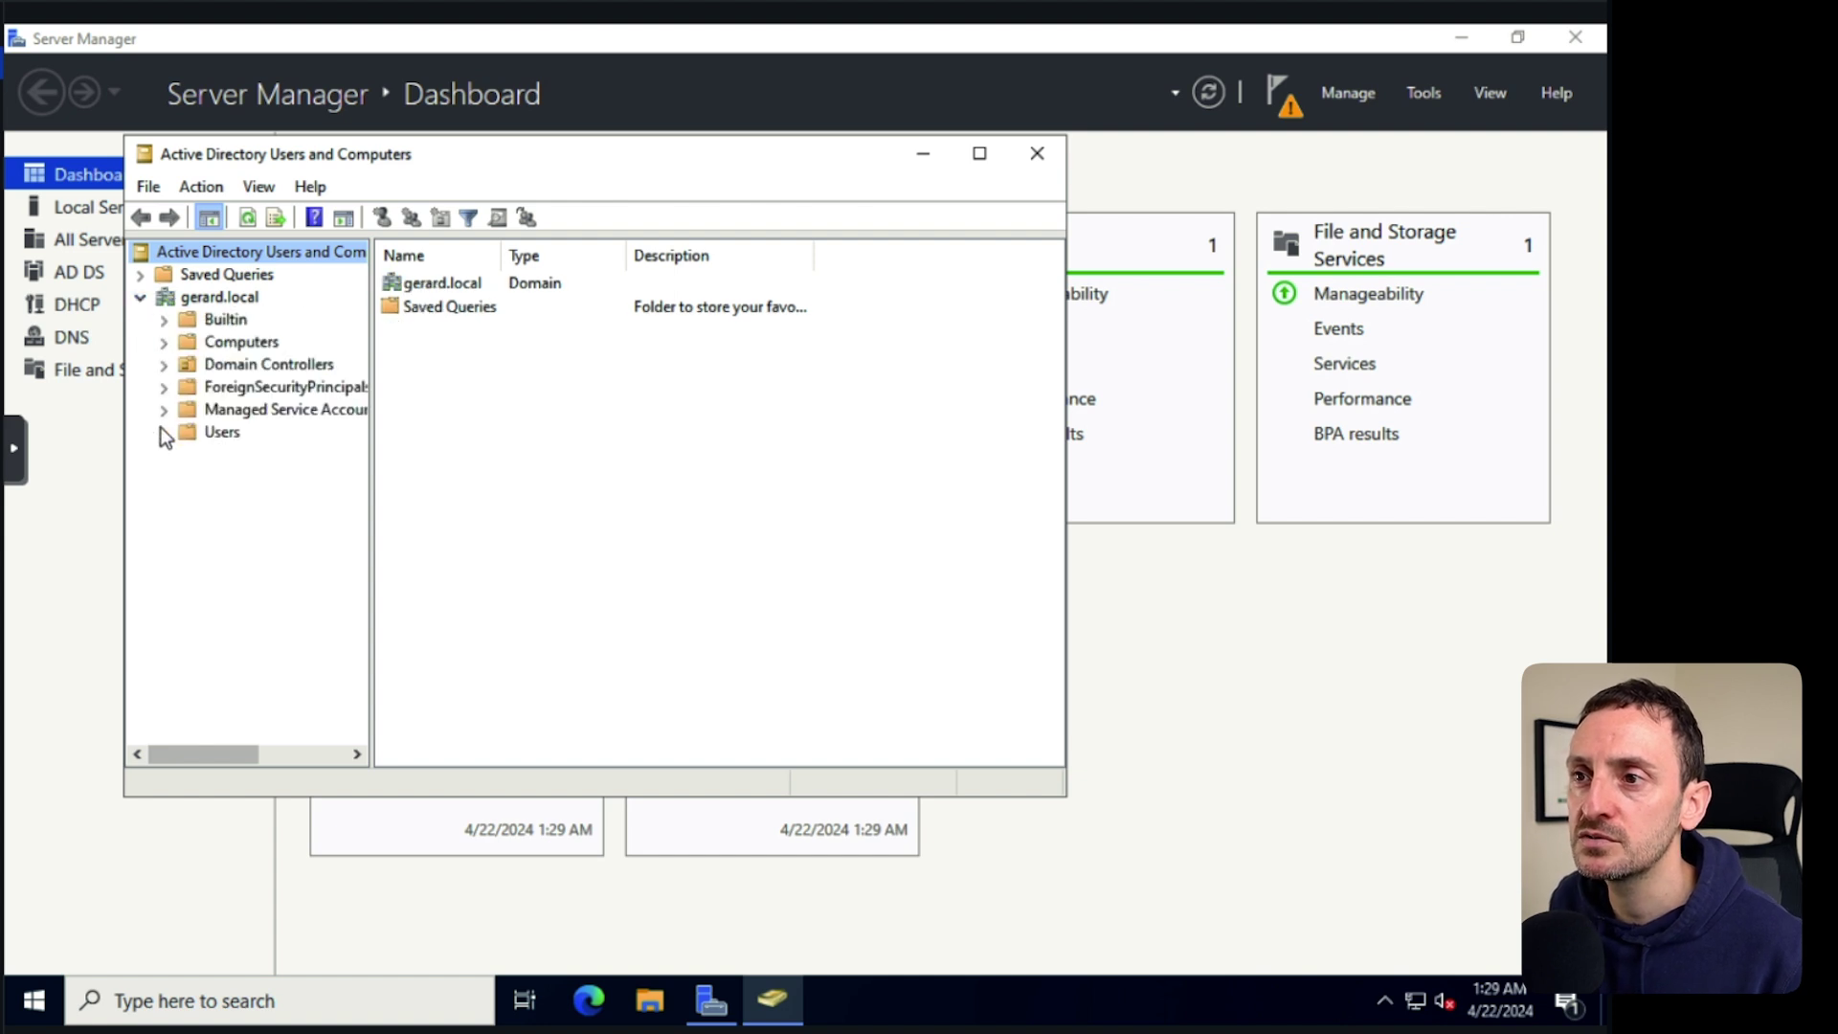
{"action": "left_click", "coordinate": [222, 431]}
Create the global security group SharedFolder_Access in the Users container.
{"action": "right_click", "coordinate": [222, 431]}
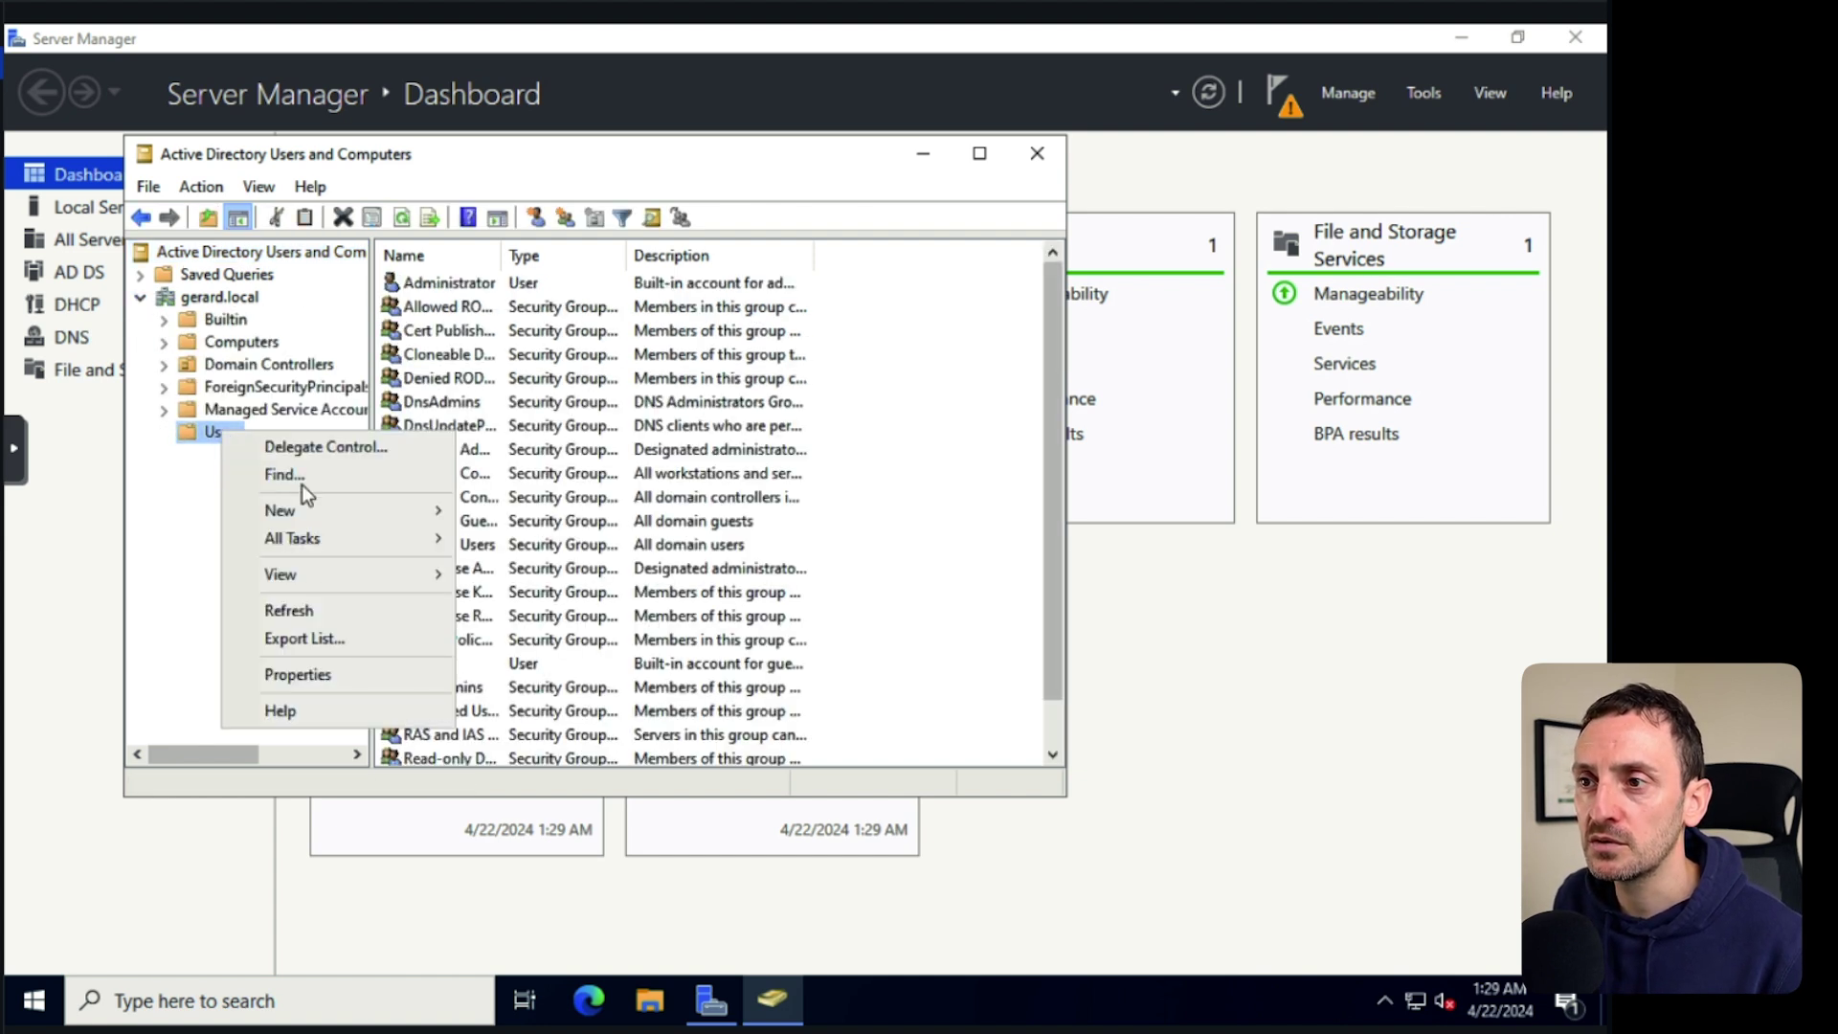
{"action": "mouse_move", "coordinate": [308, 517]}
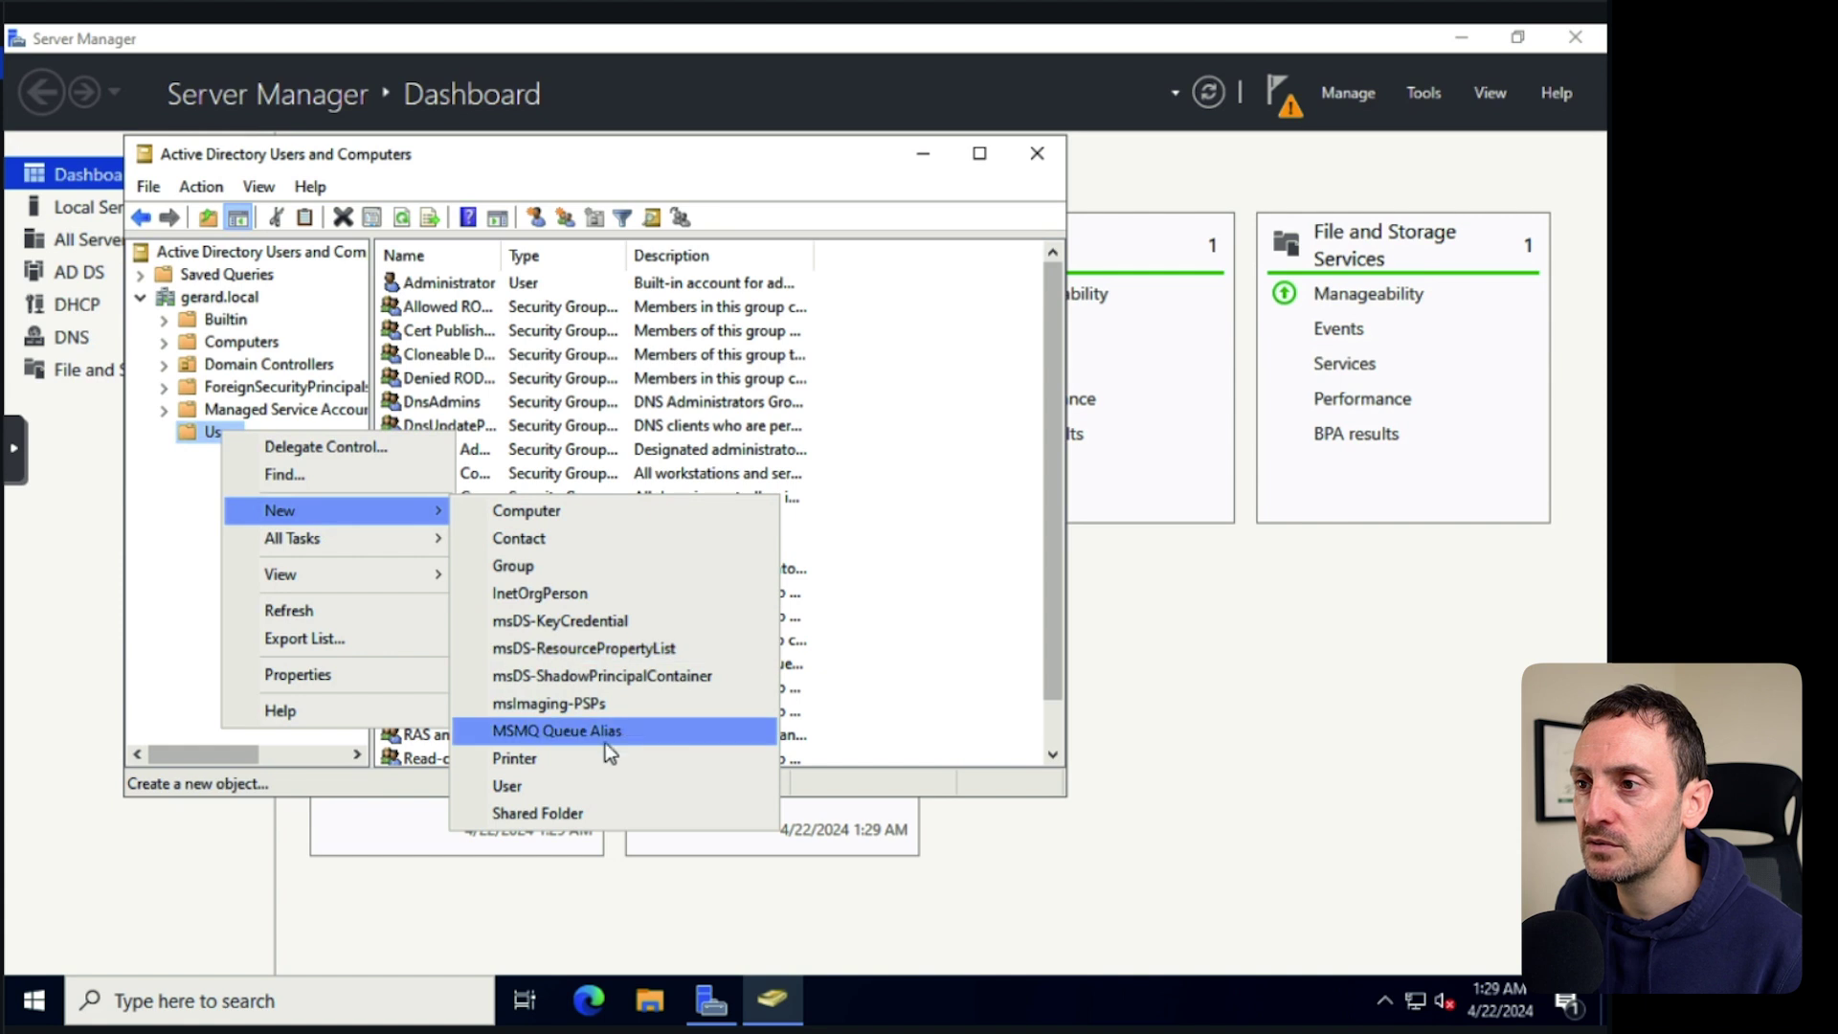
{"action": "left_click", "coordinate": [529, 564]}
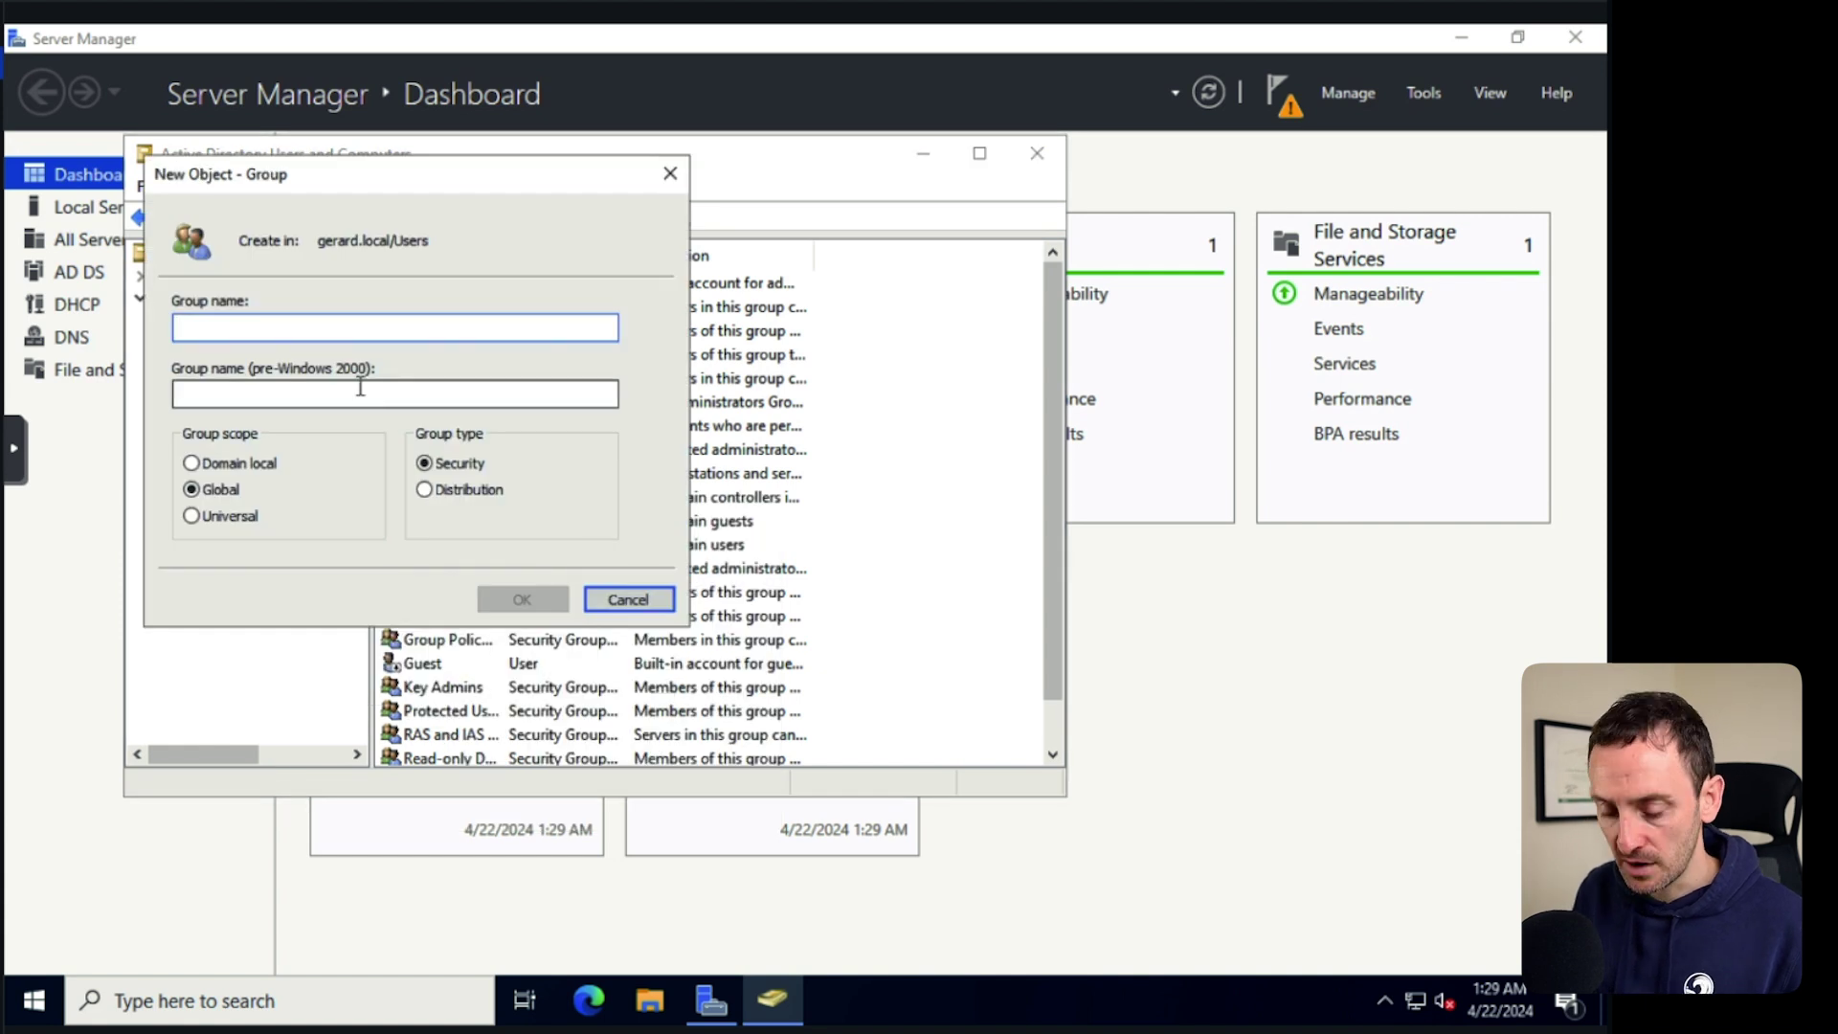
{"action": "type", "text": "SharedFolder"}
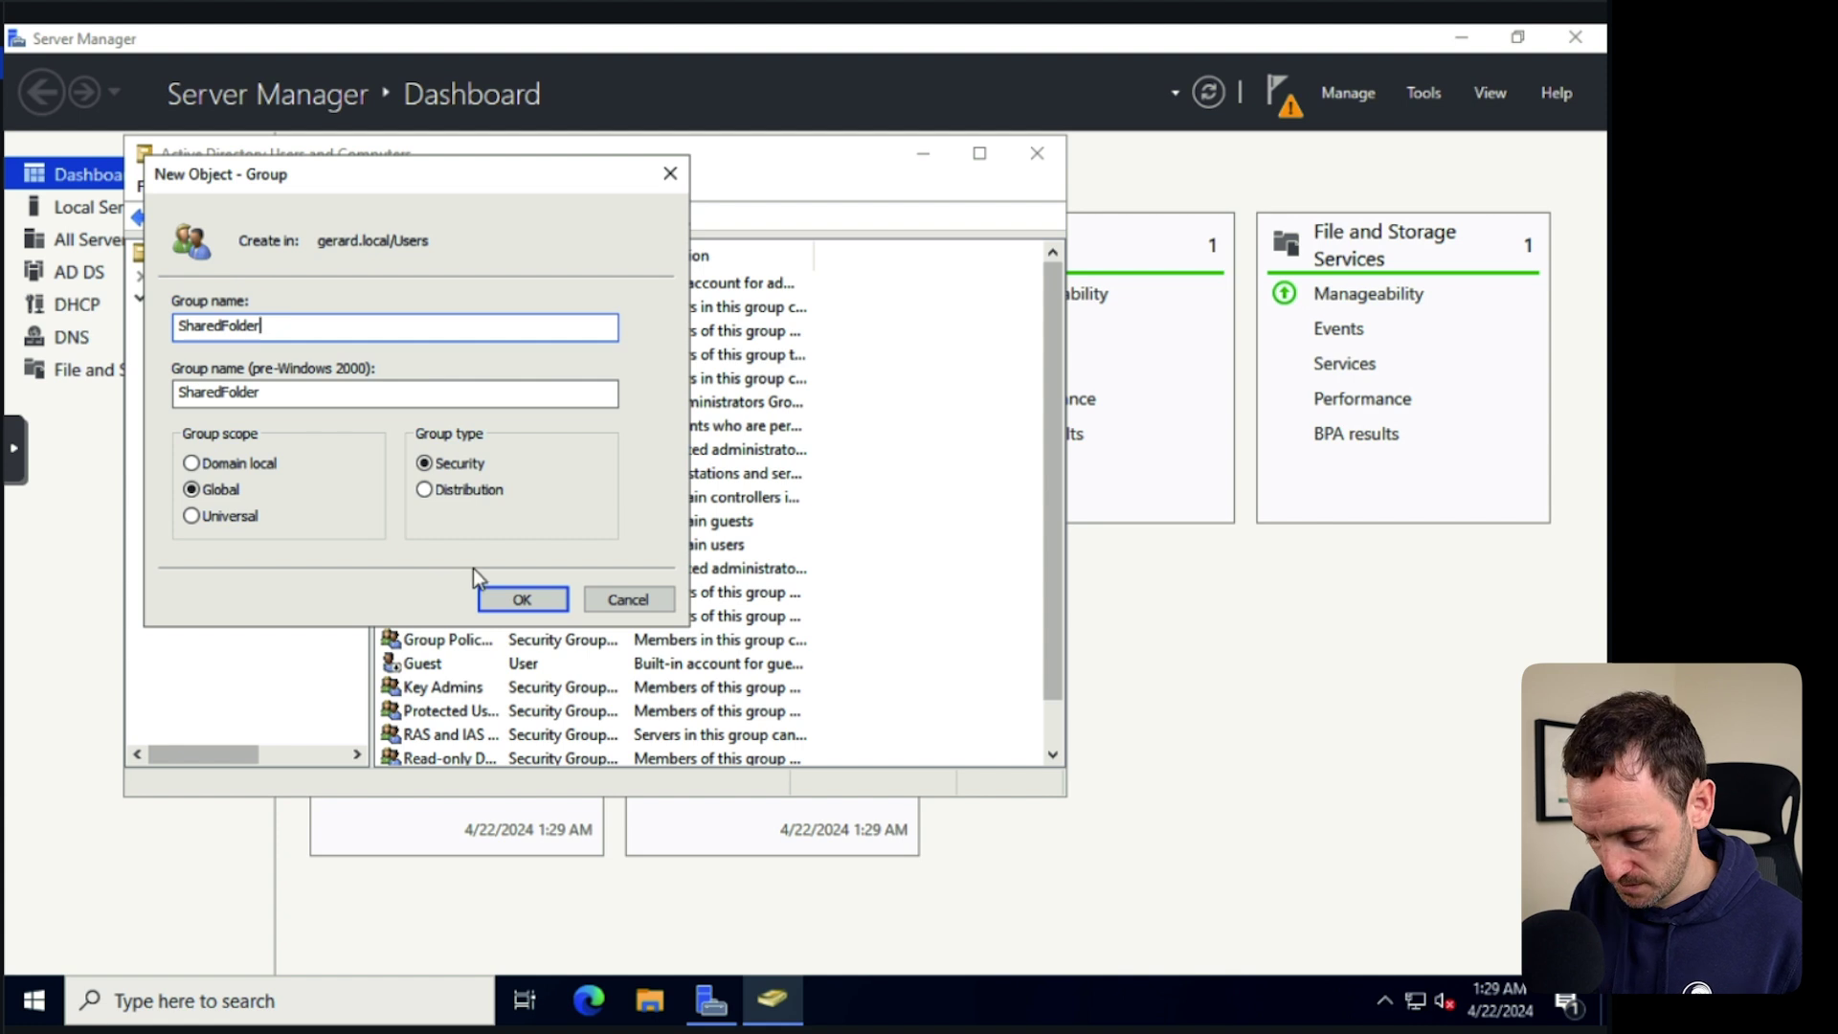
{"action": "type", "text": "_Access"}
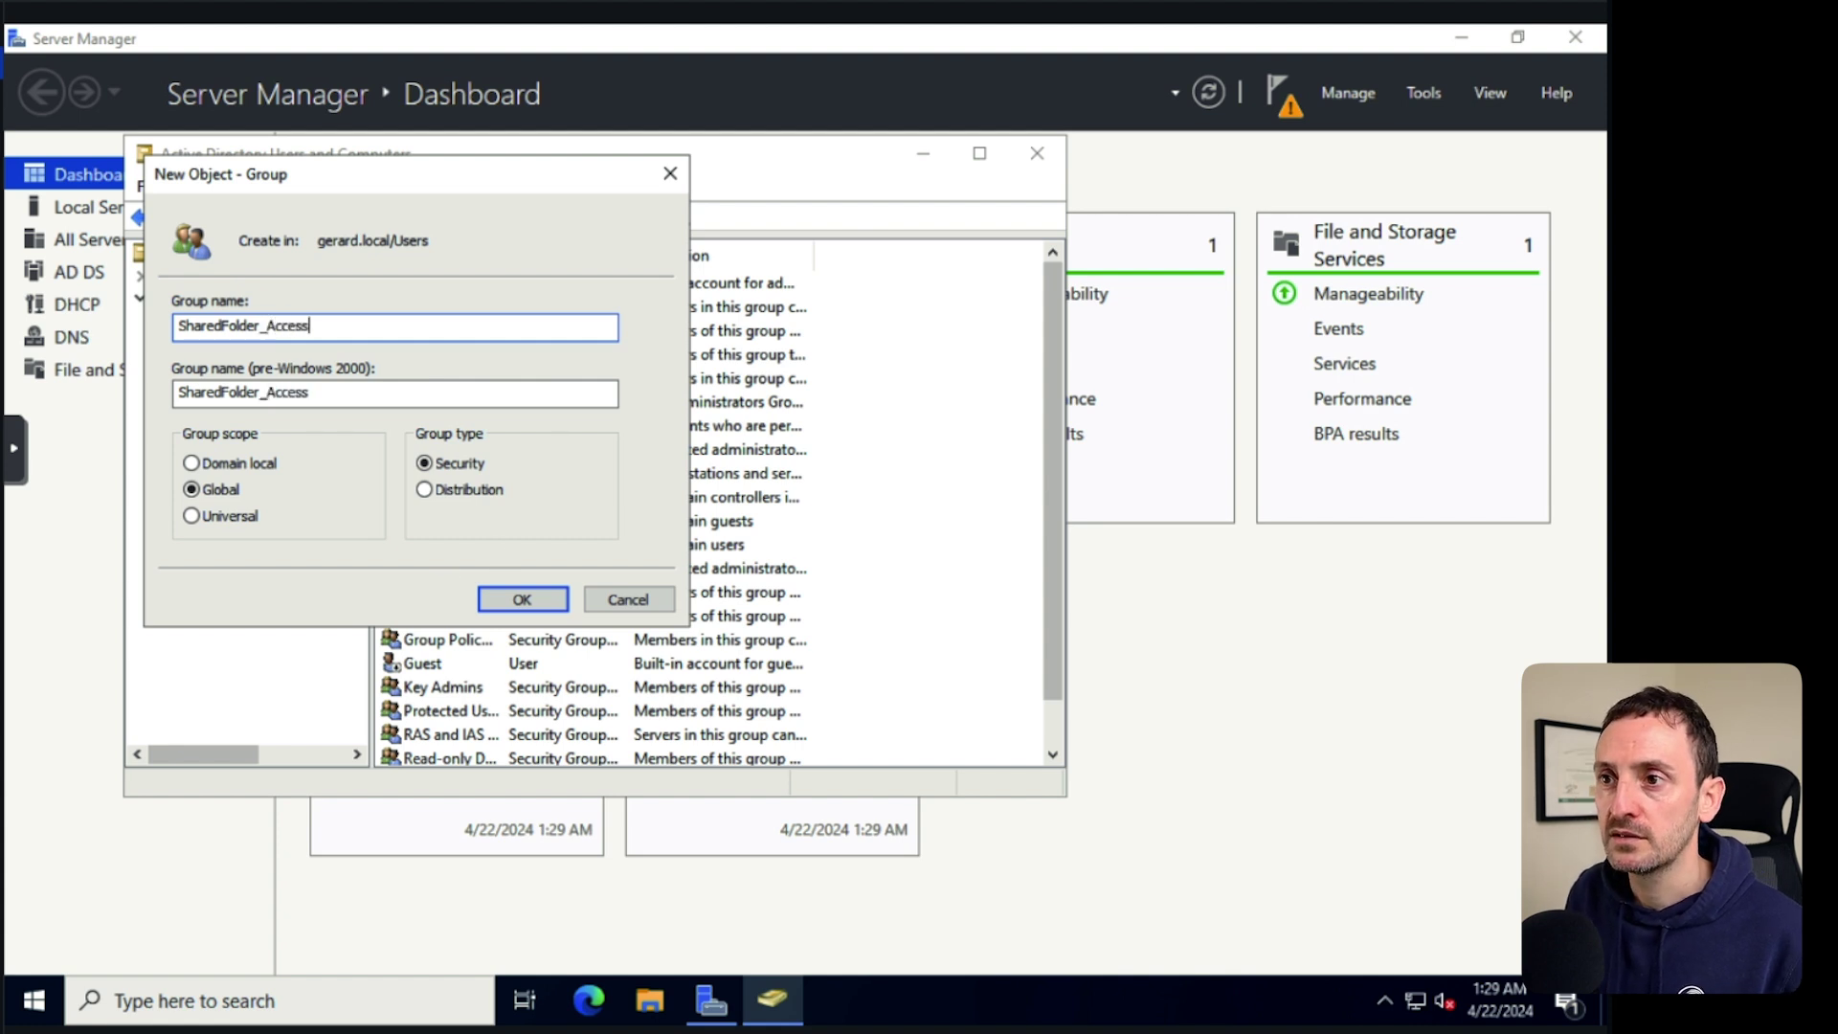
{"action": "left_click", "coordinate": [522, 601]}
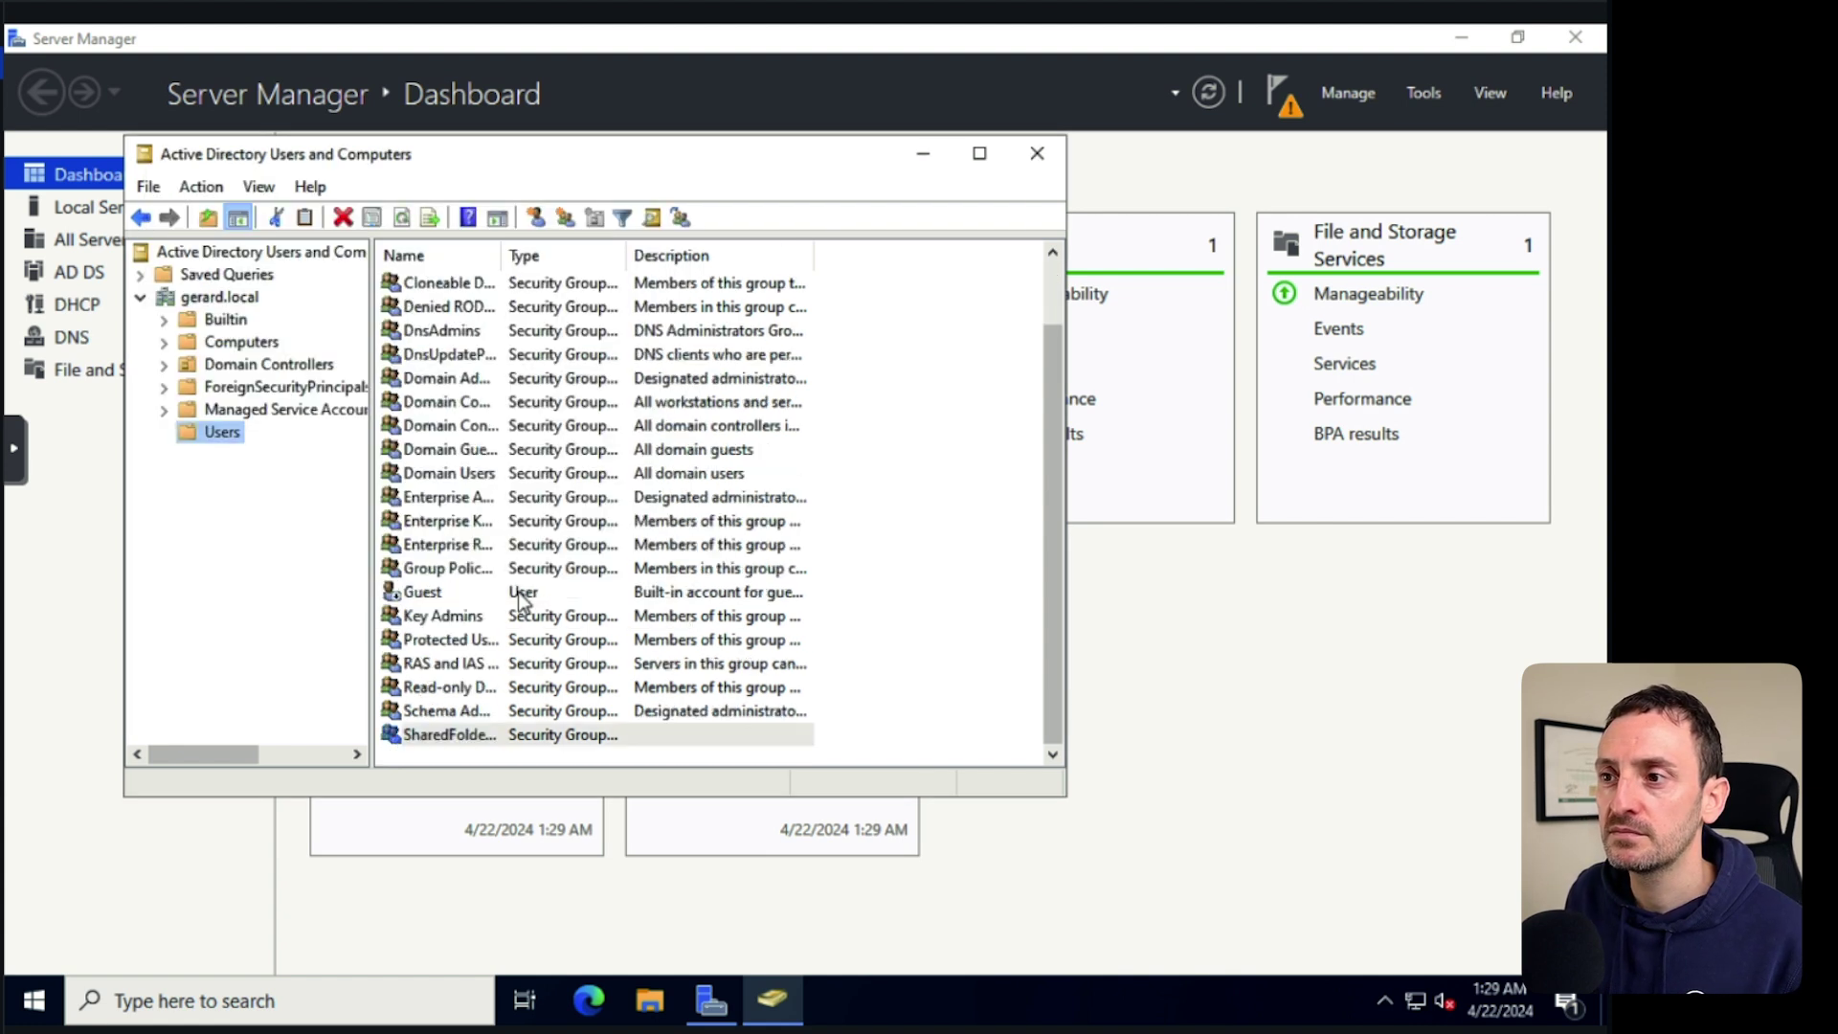
Start a new user in Users, entering the user's first name, last name and logon name.
{"action": "right_click", "coordinate": [228, 436]}
{"action": "mouse_move", "coordinate": [301, 511]}
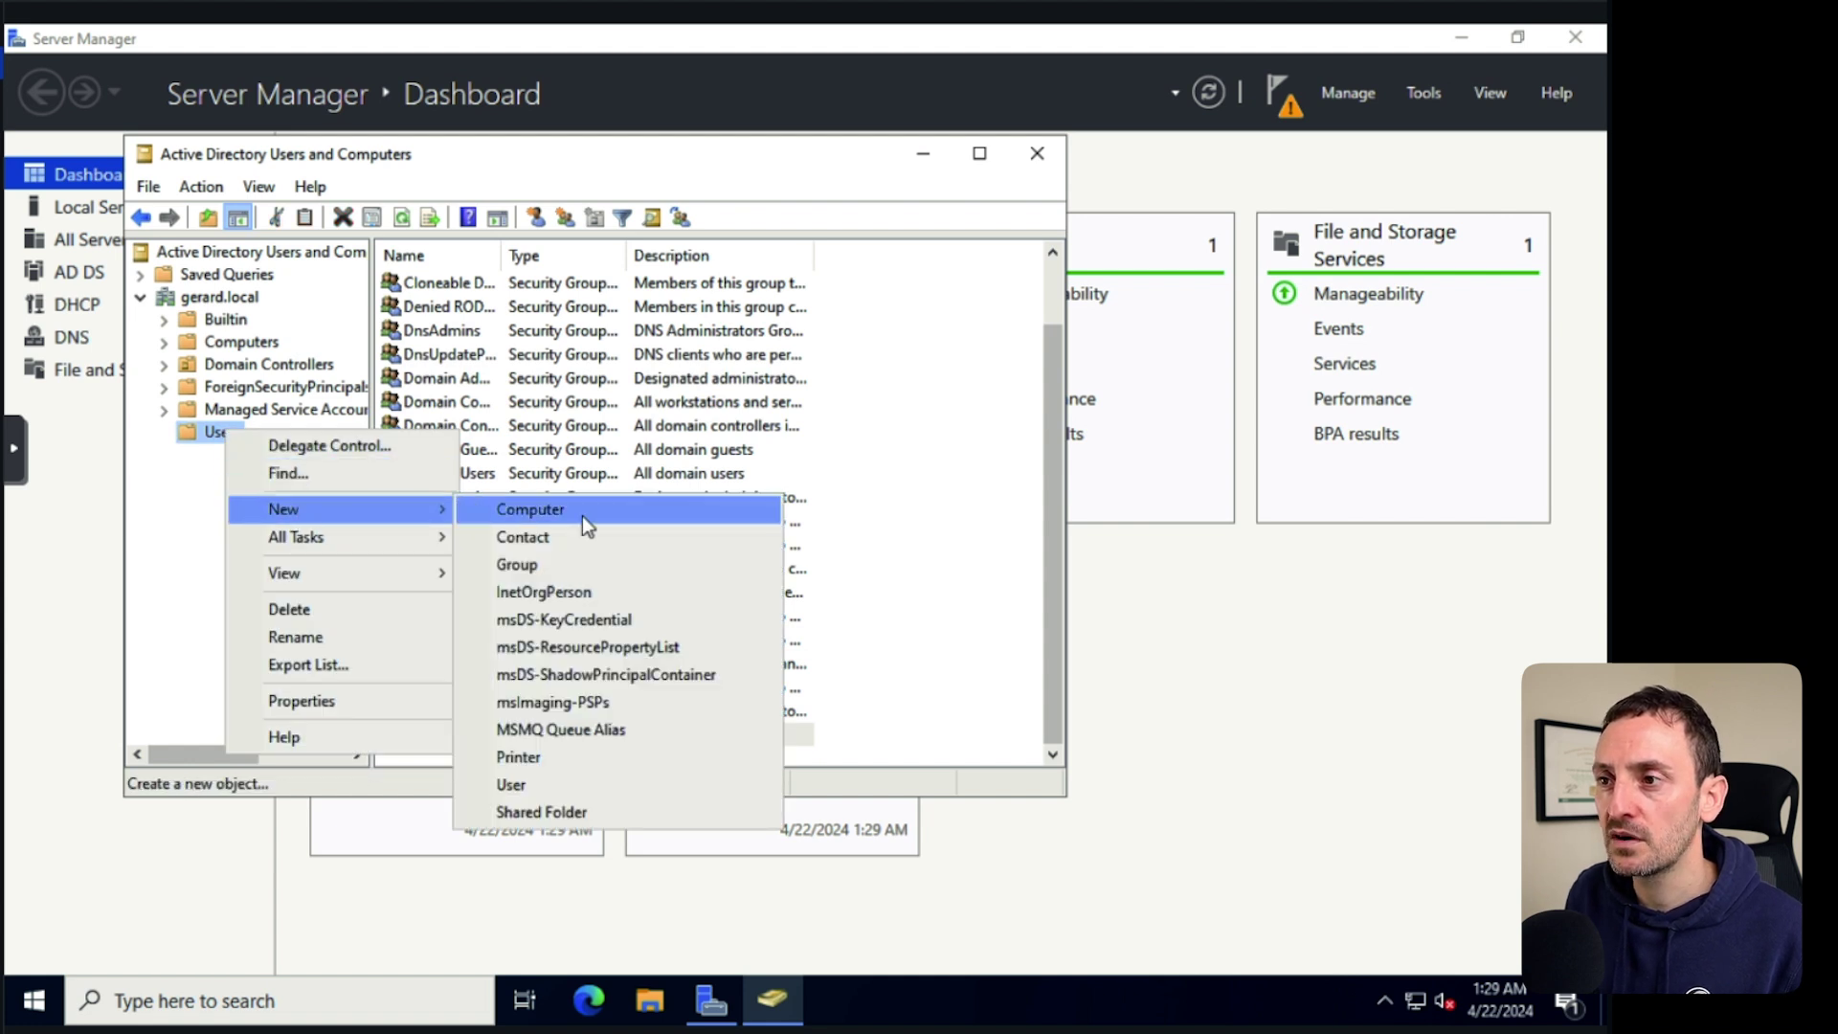
{"action": "left_click", "coordinate": [520, 787]}
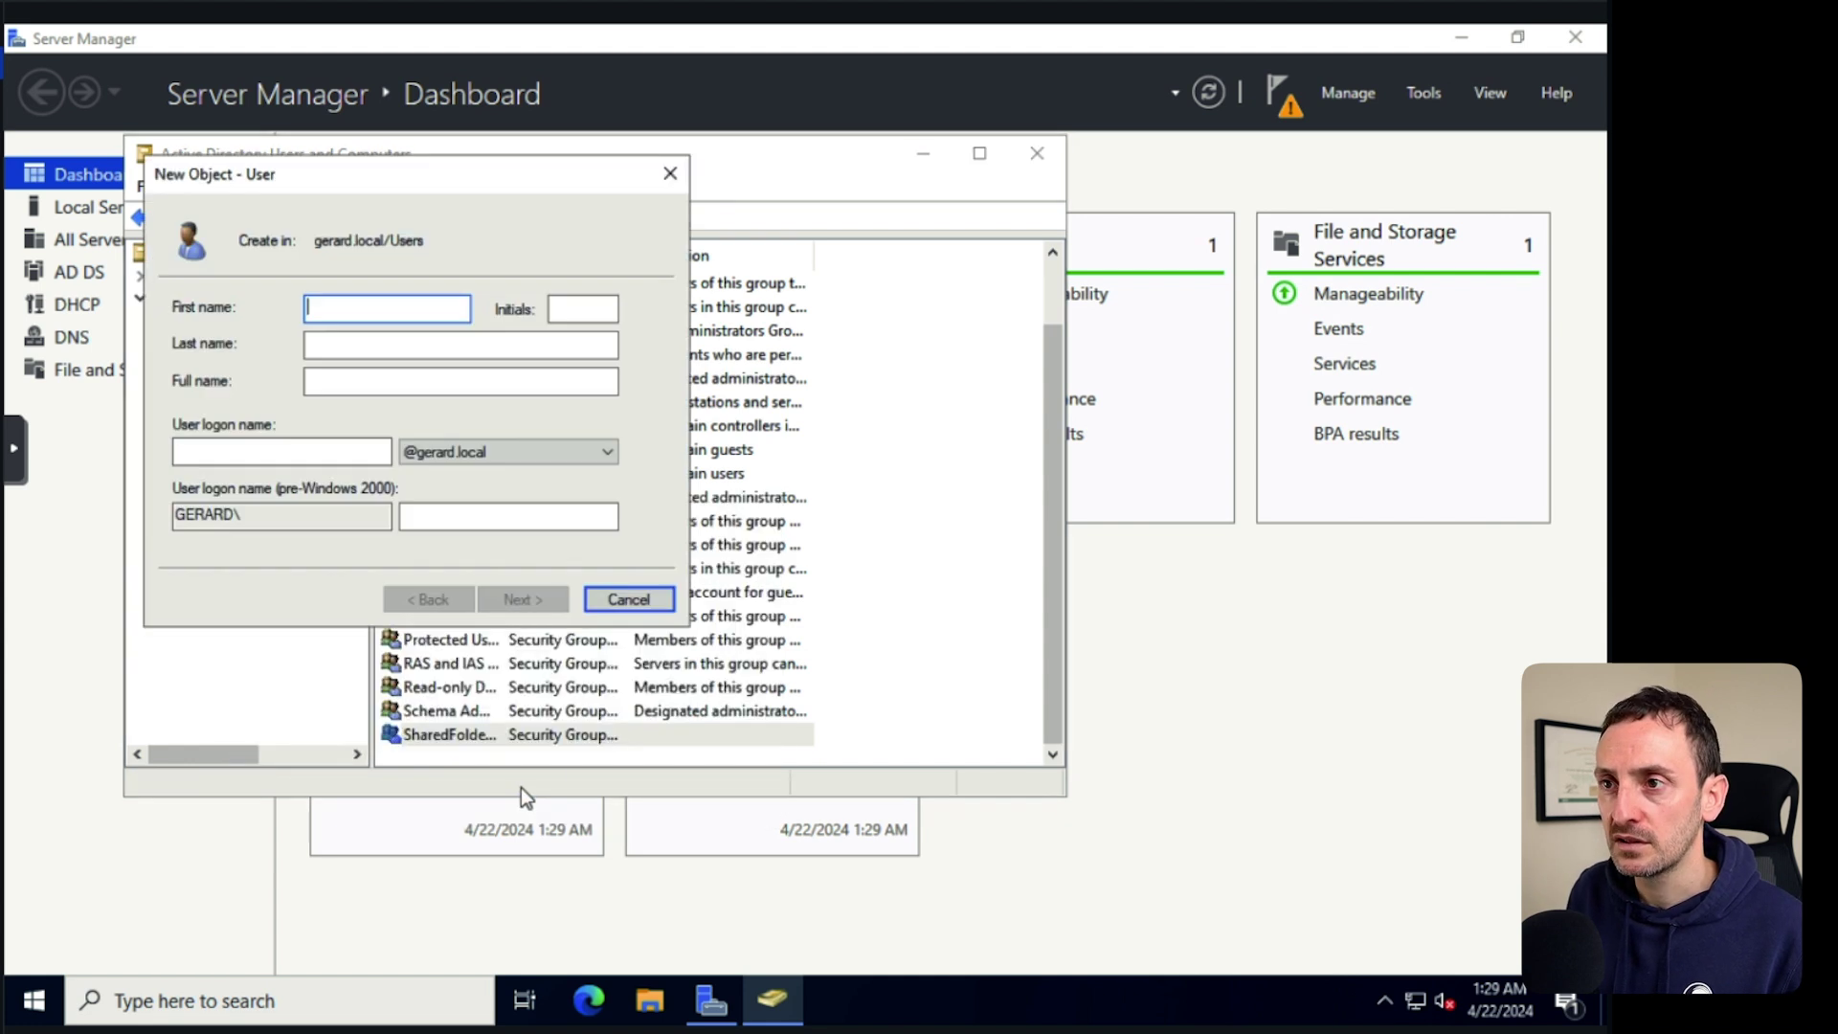
{"action": "key", "text": "Tab"}
{"action": "key", "text": "Tab"}
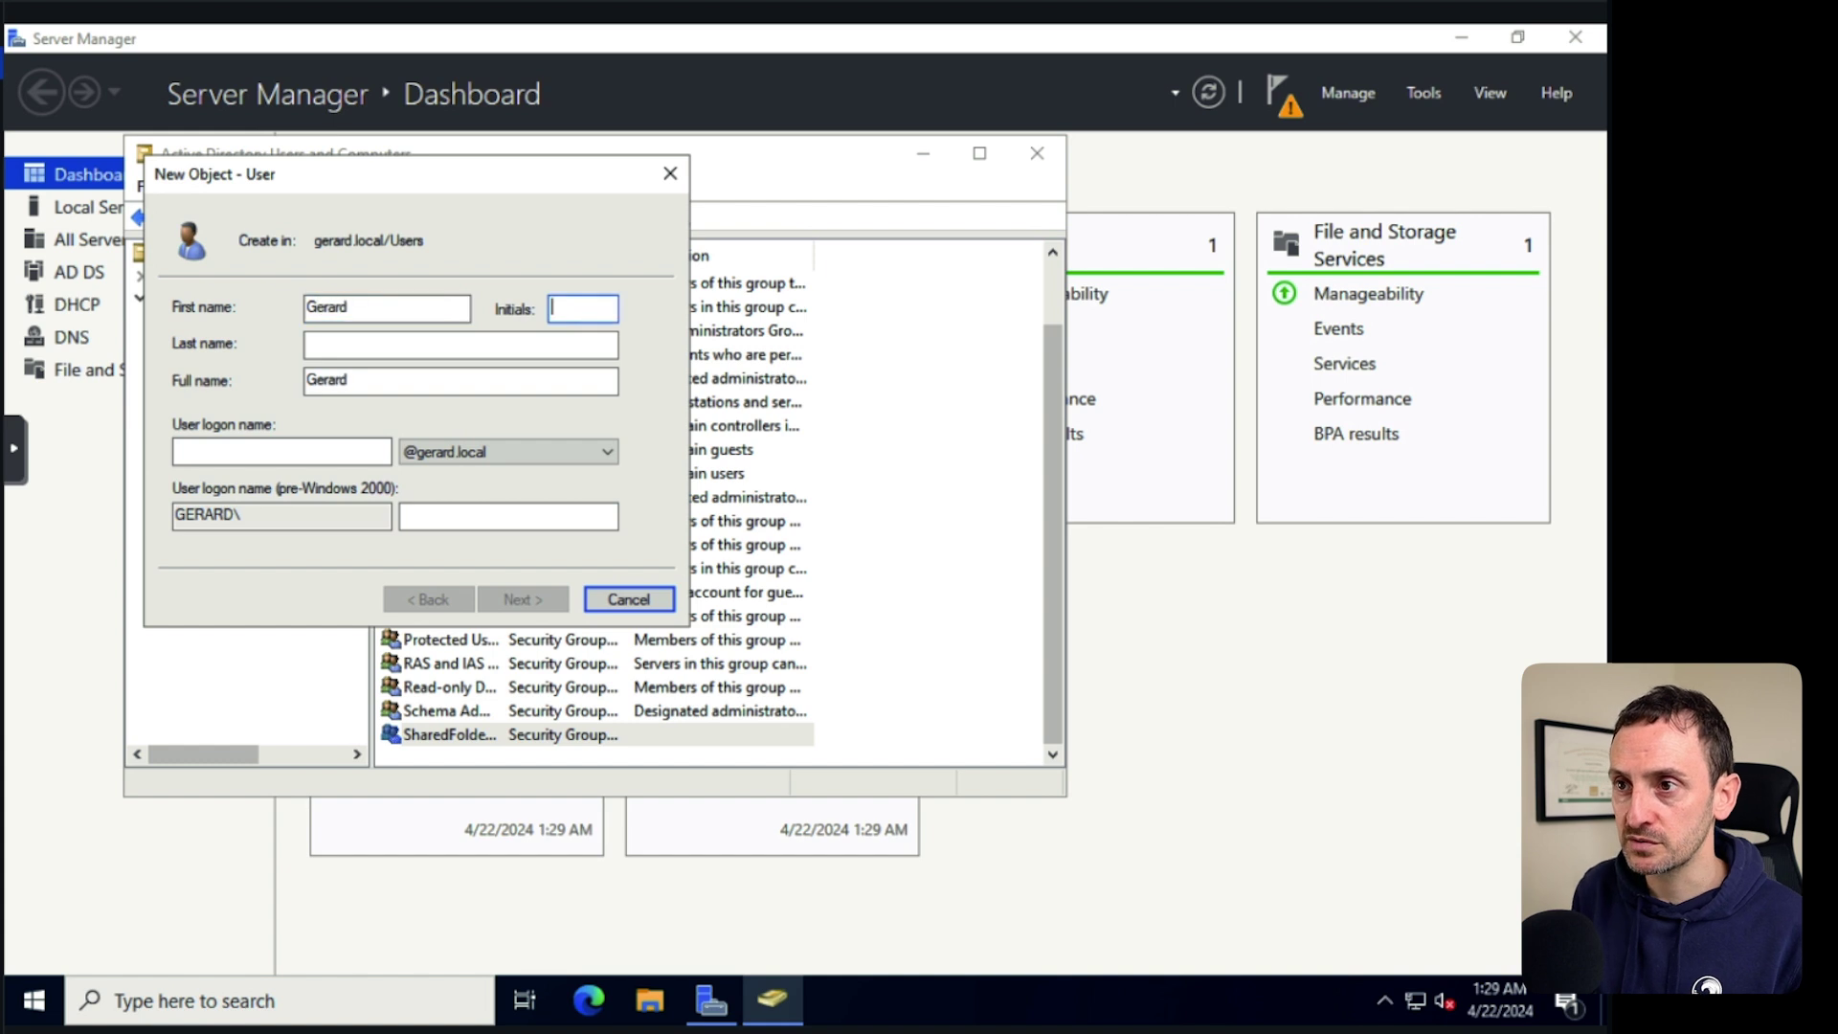
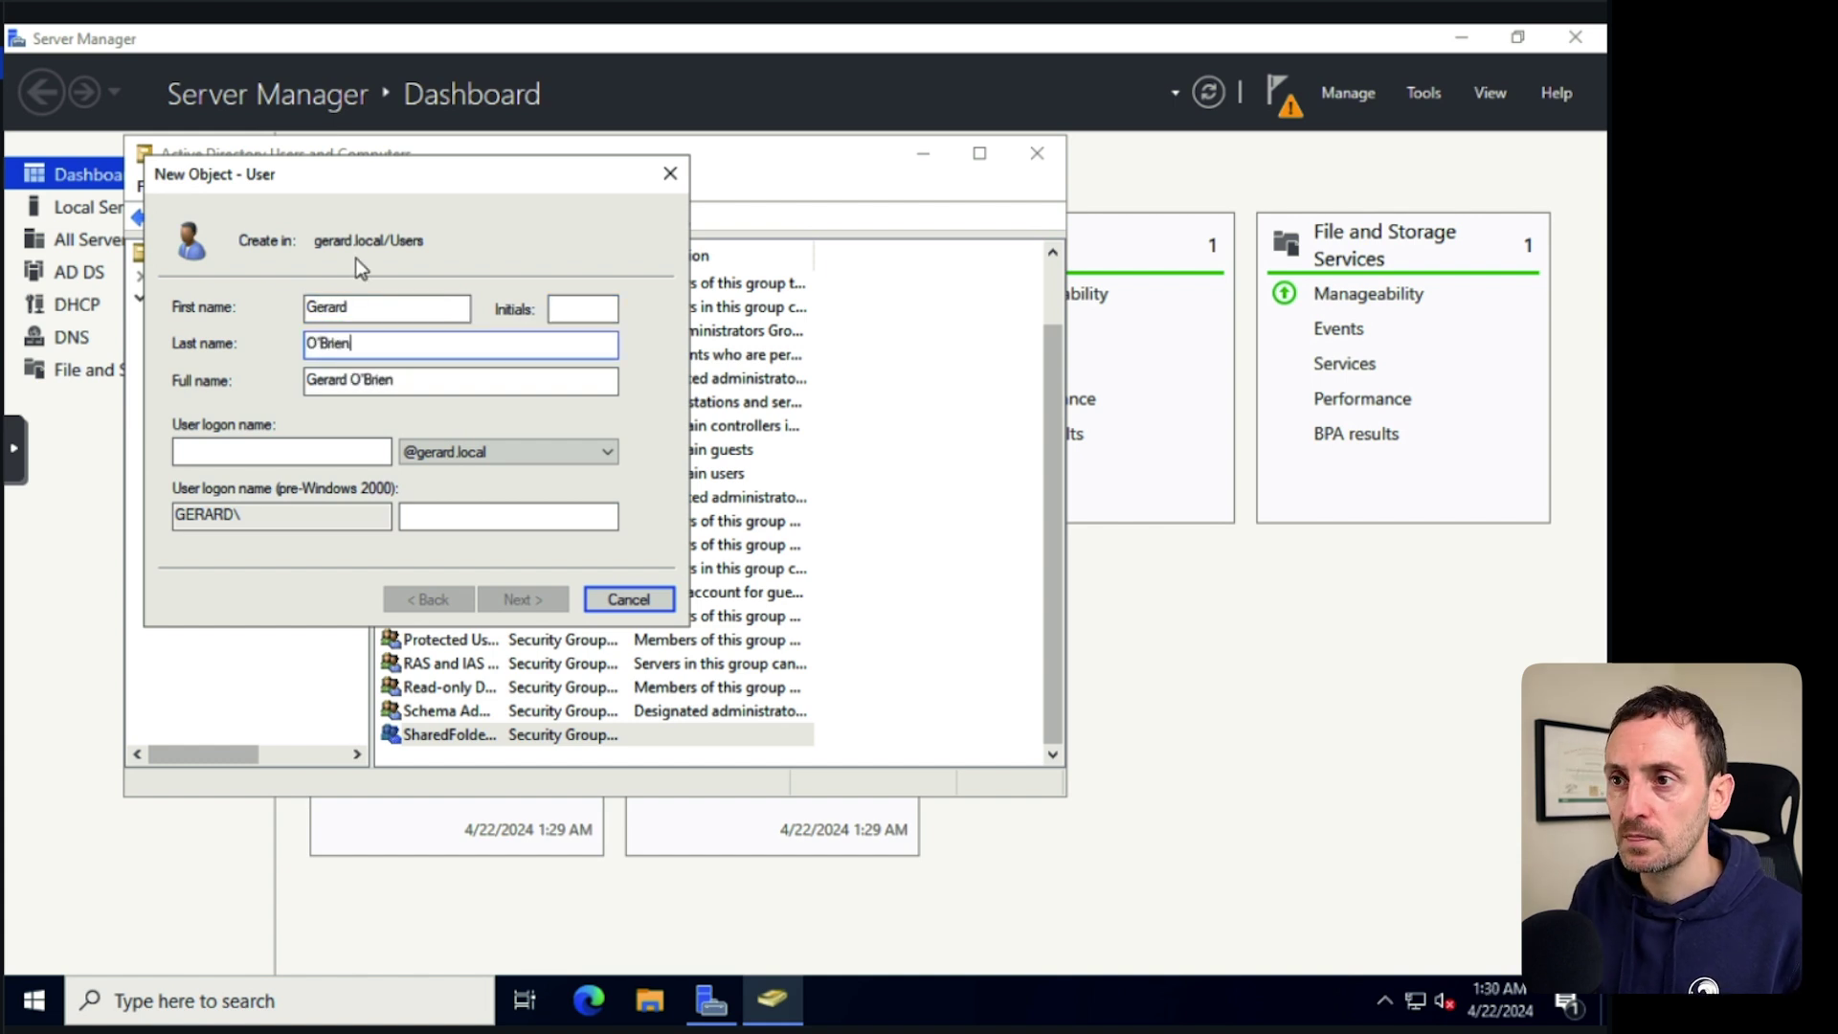
{"action": "left_click", "coordinate": [295, 450]}
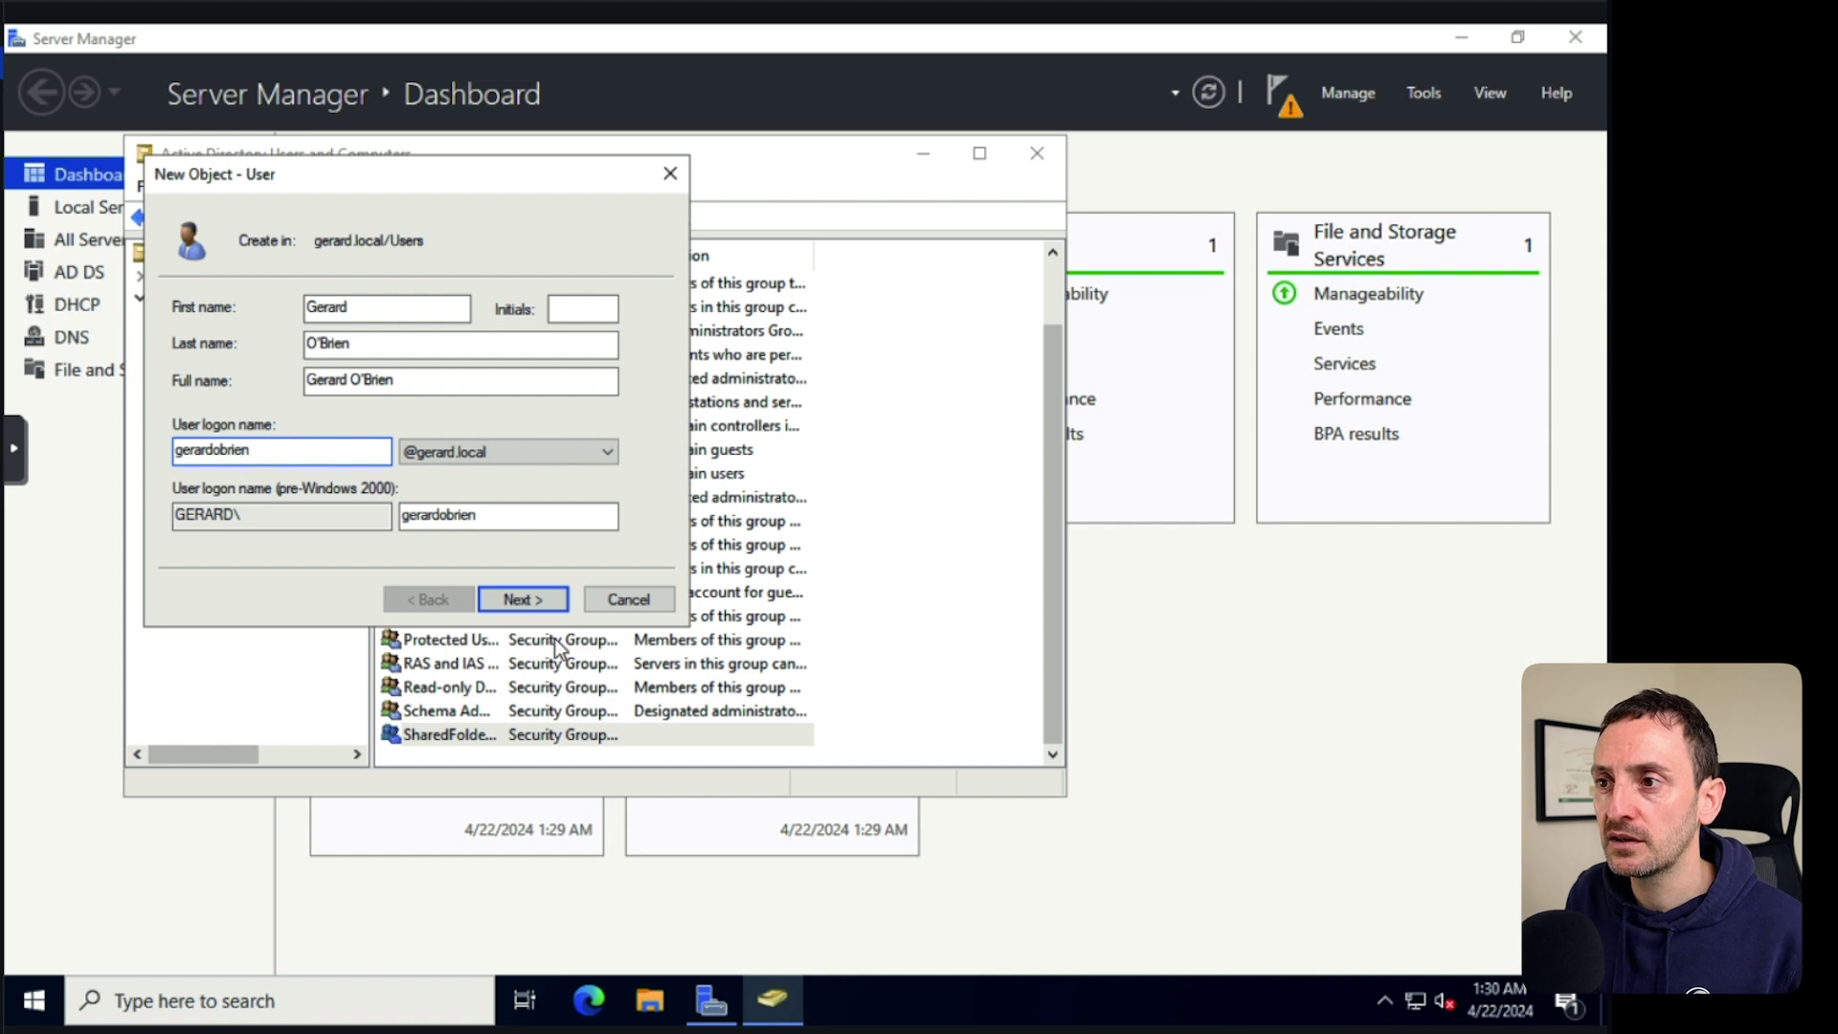
{"action": "left_click", "coordinate": [526, 600]}
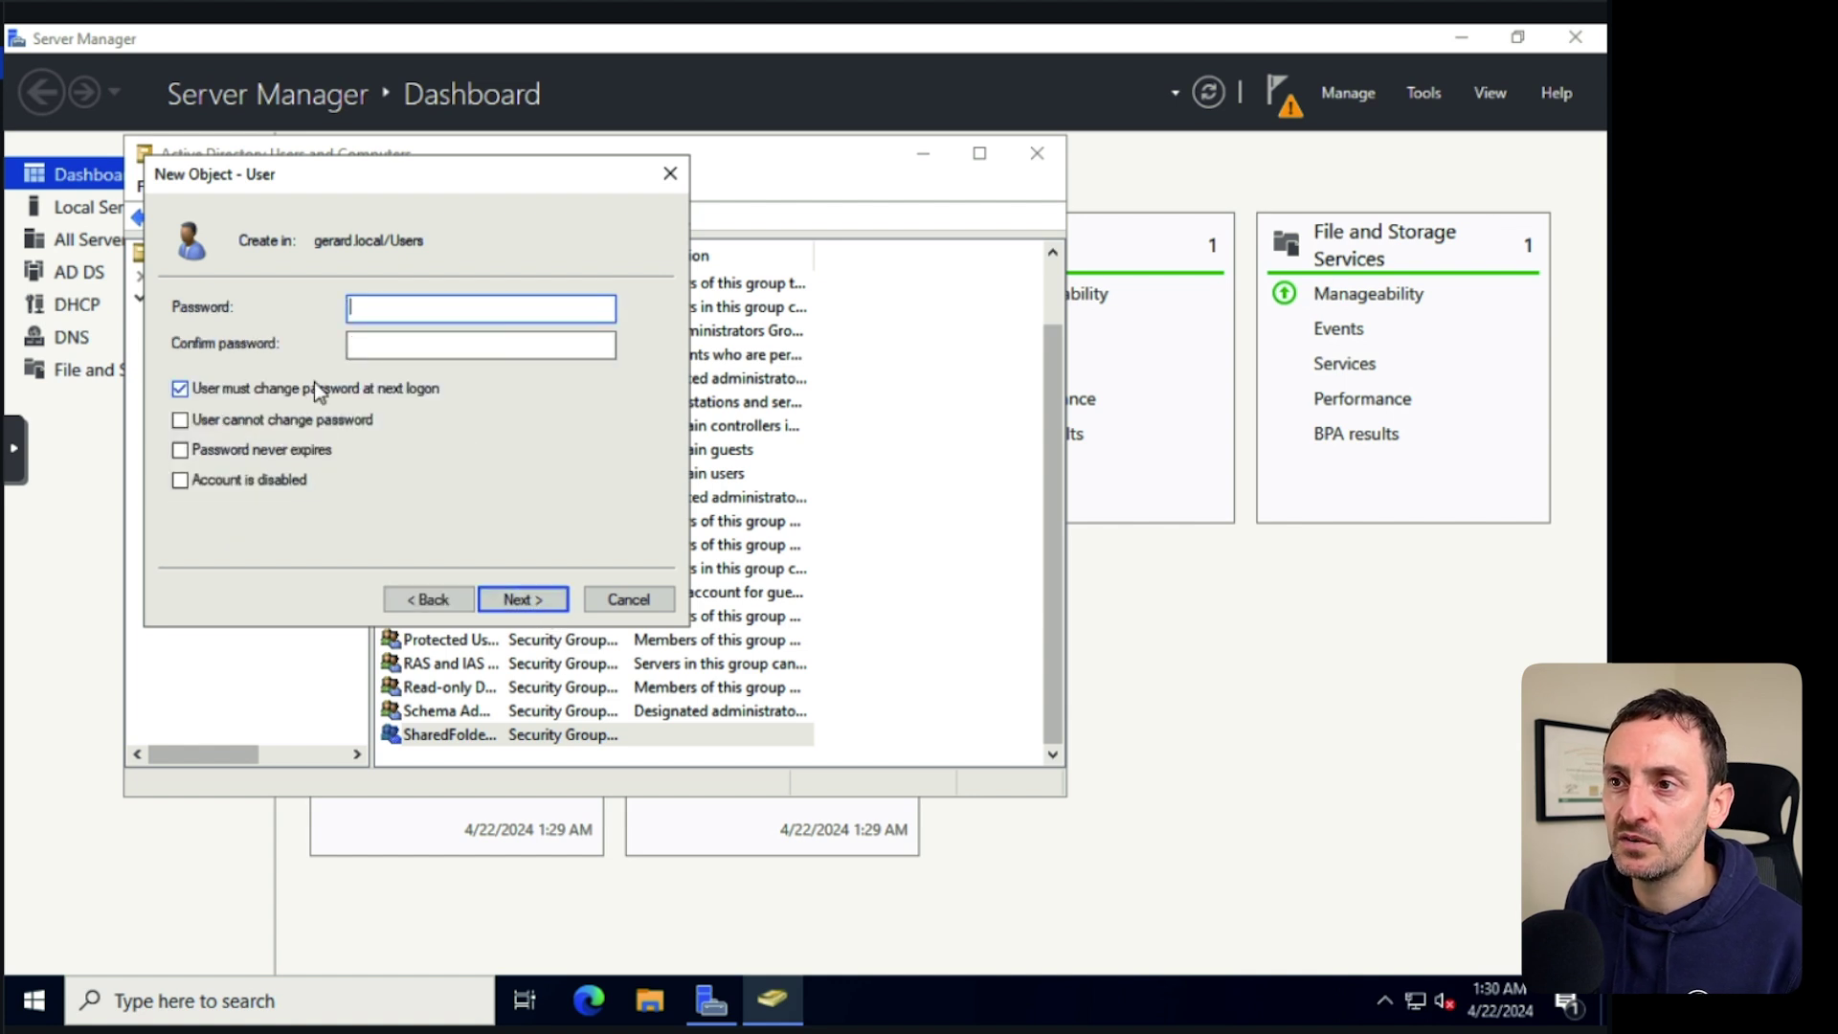
Set the account password without forced change at next logon and finish the user.
{"action": "left_click", "coordinate": [215, 388]}
{"action": "left_click", "coordinate": [398, 309]}
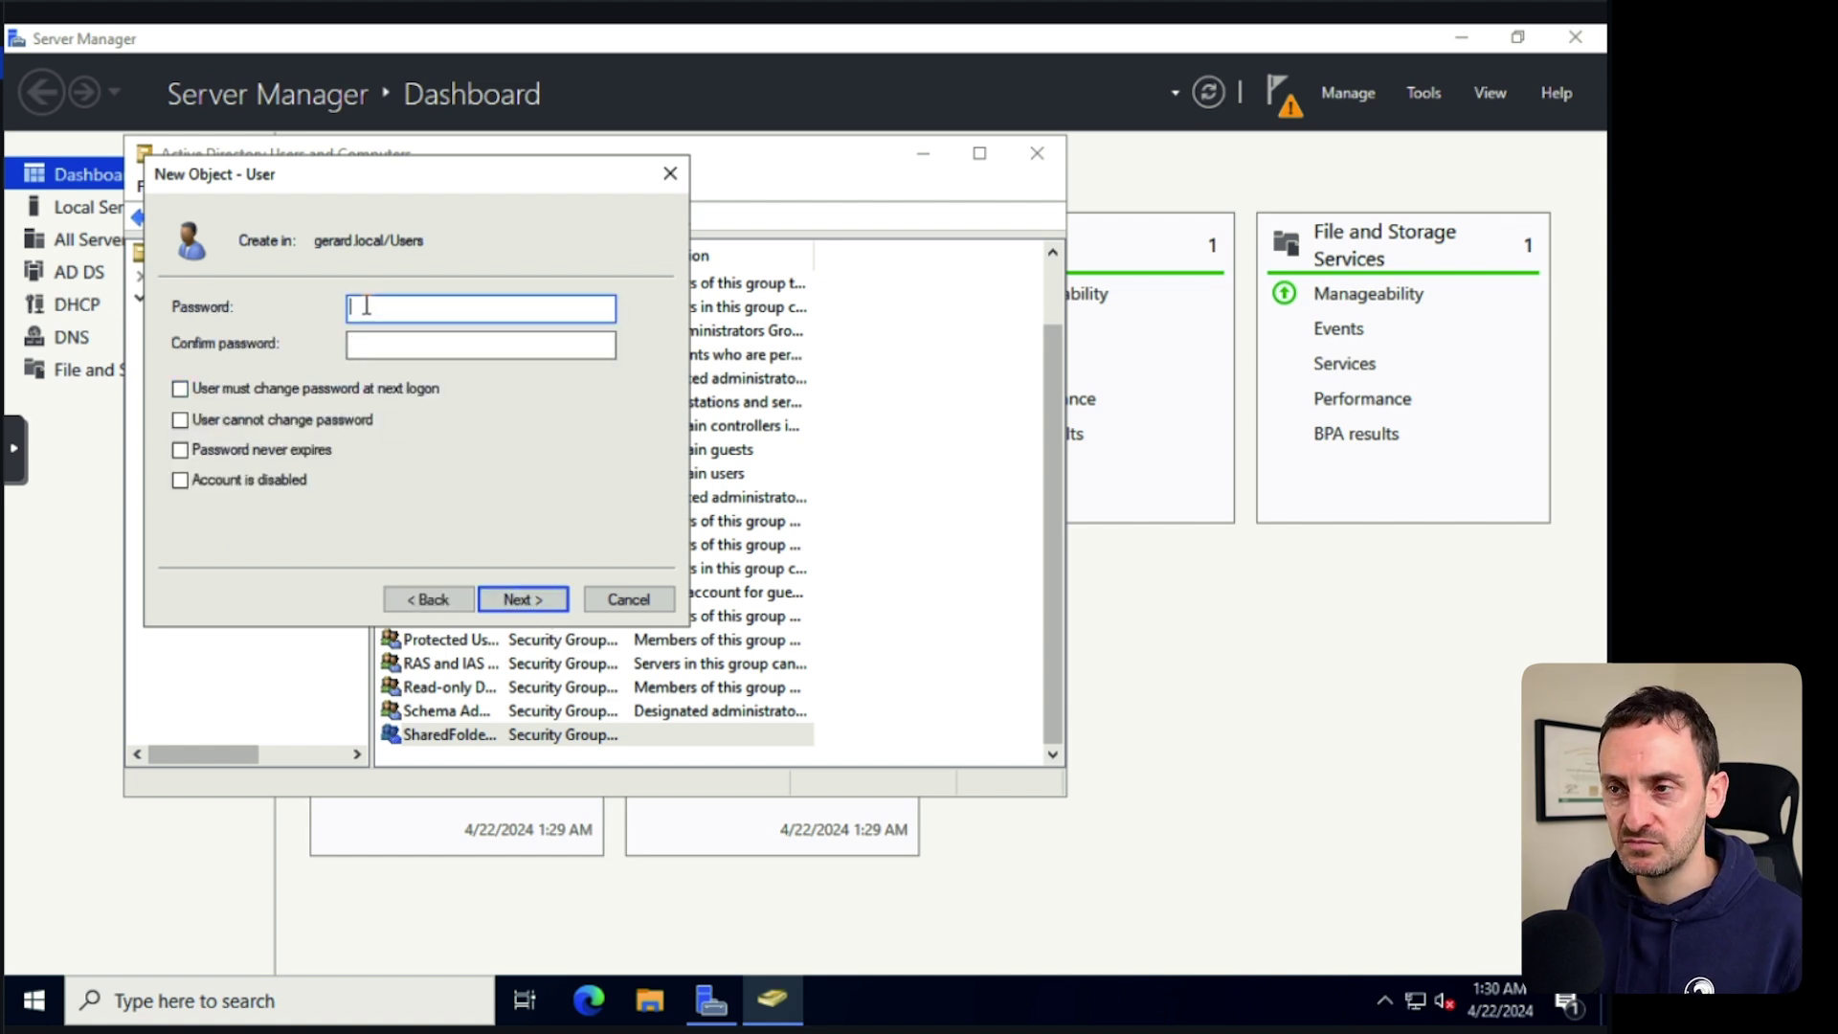
{"action": "type", "text": "••••••"}
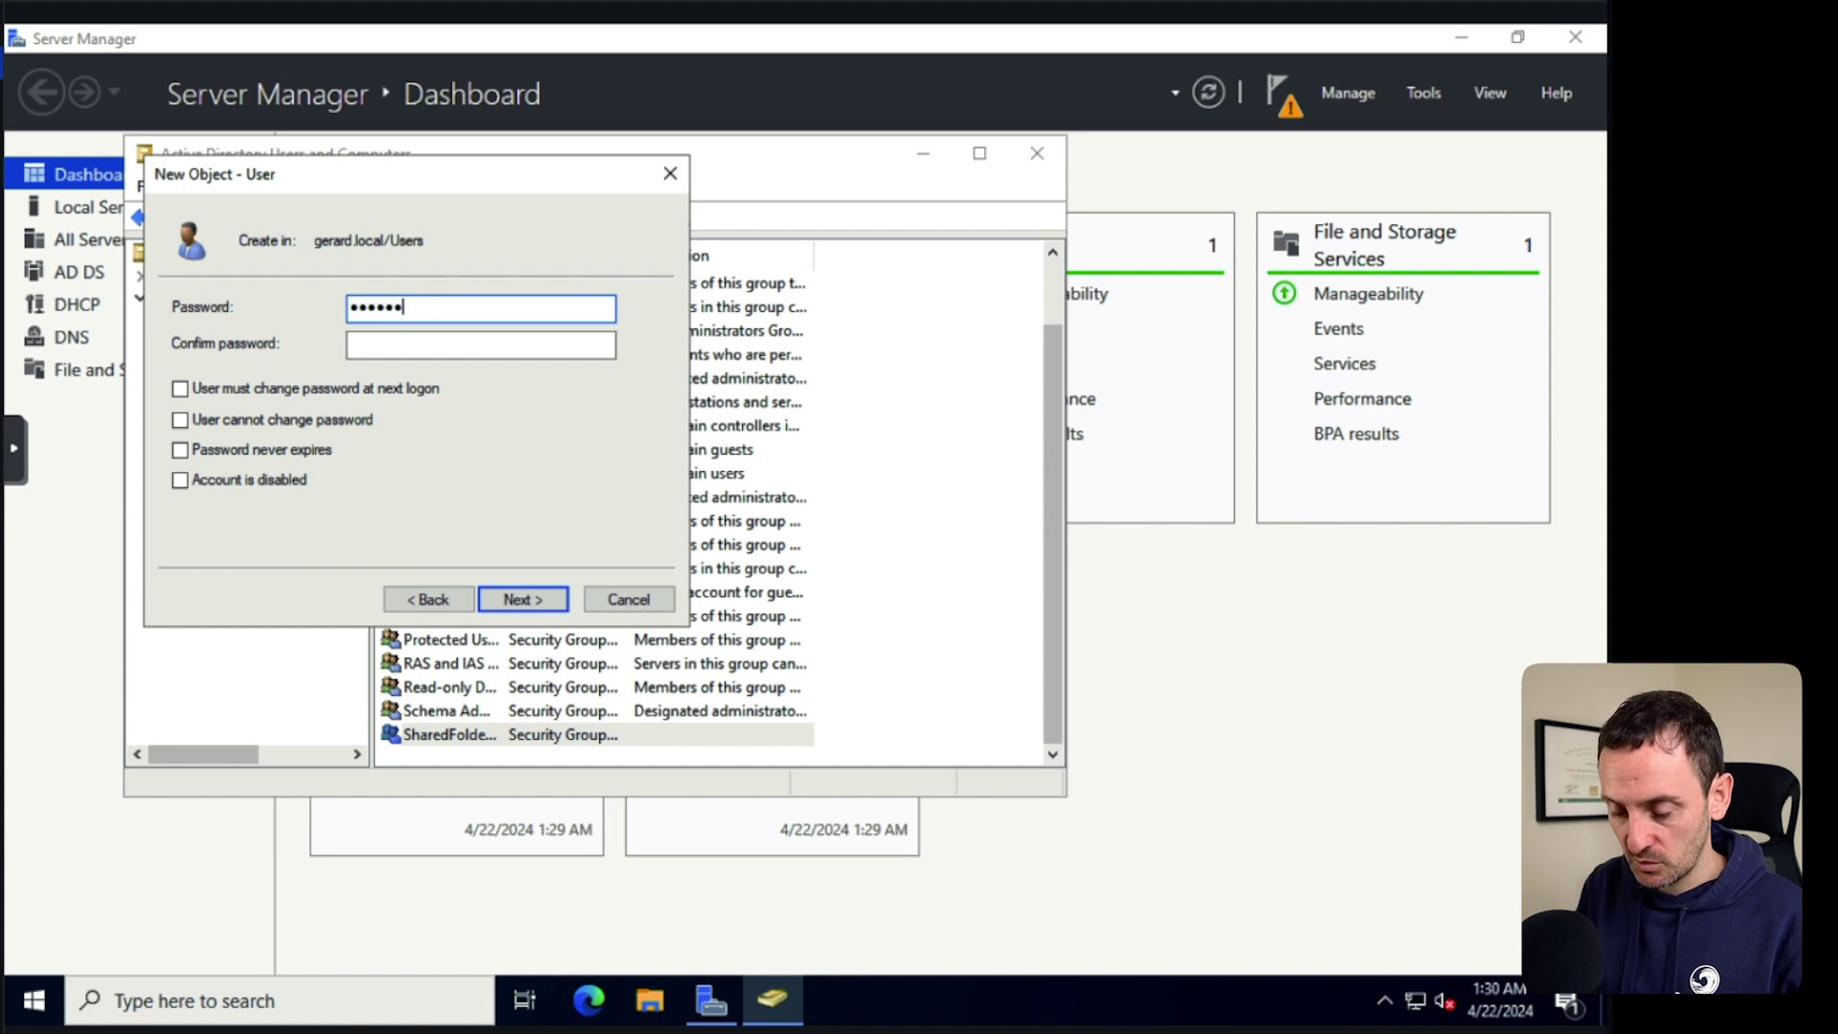
{"action": "type", "text": "•"}
{"action": "key", "text": "Tab"}
{"action": "type", "text": "•••••••••••"}
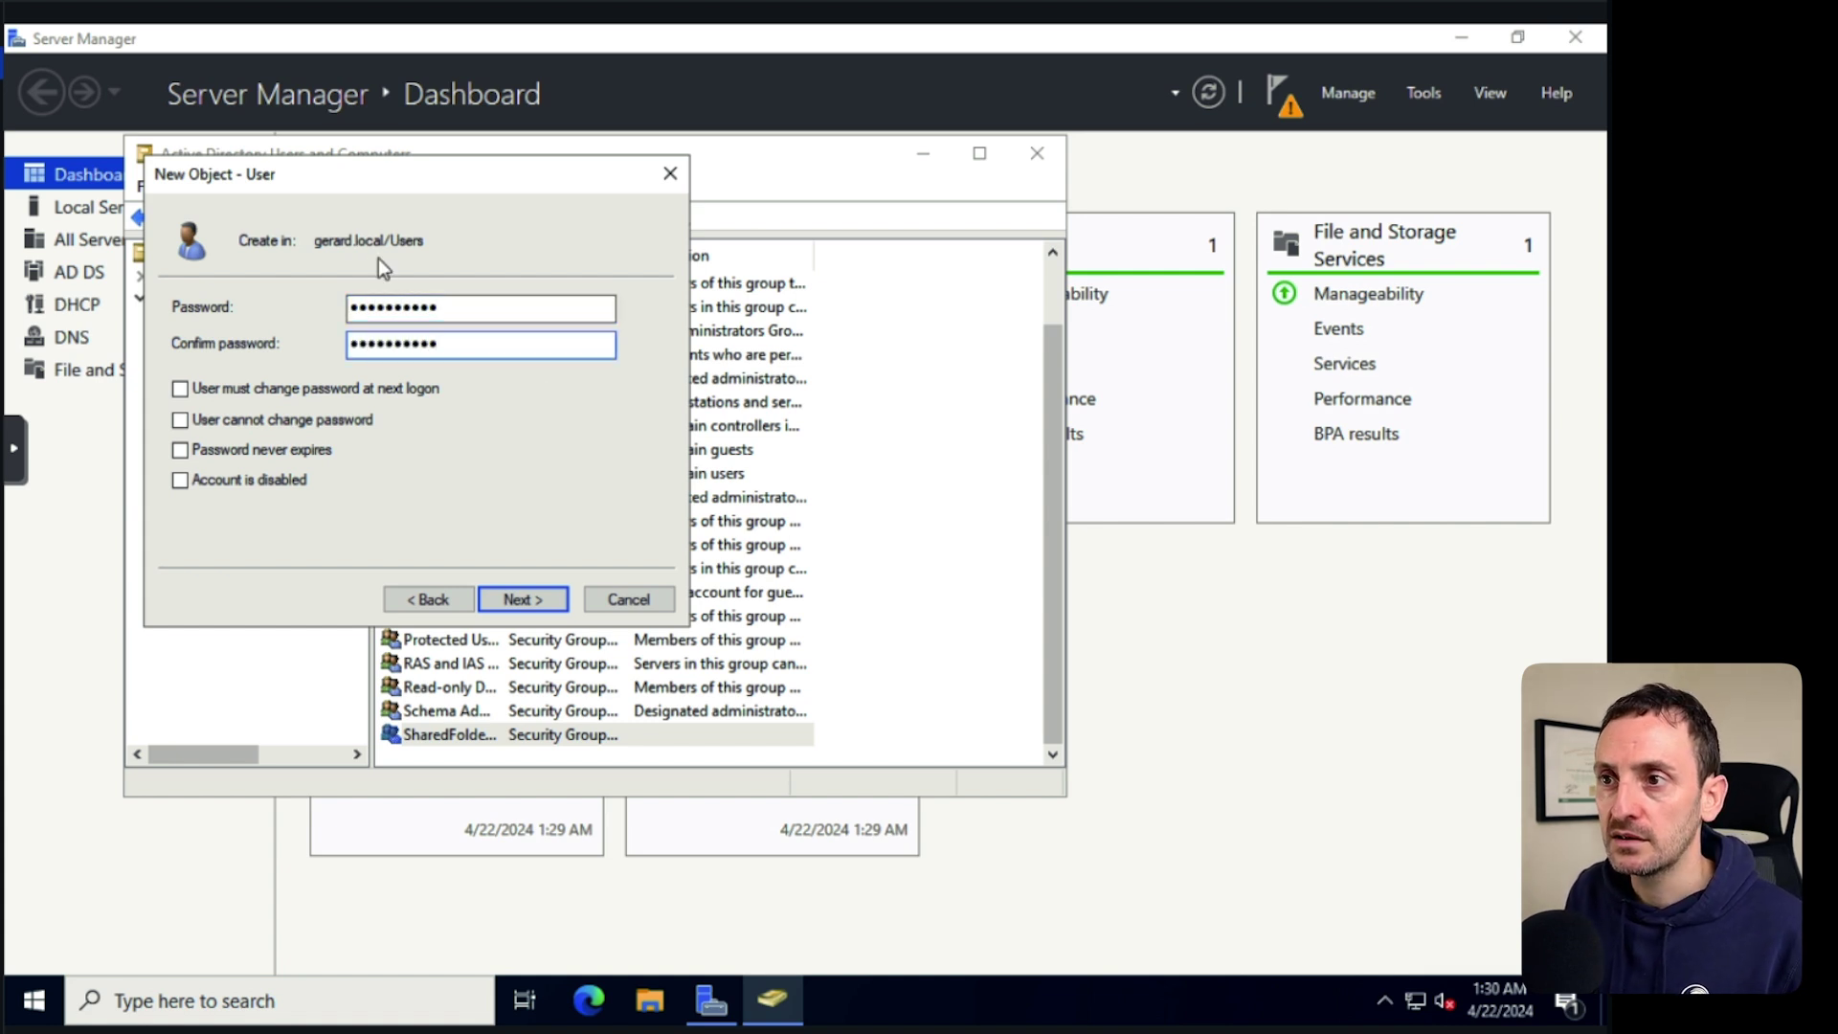
{"action": "left_click", "coordinate": [523, 600]}
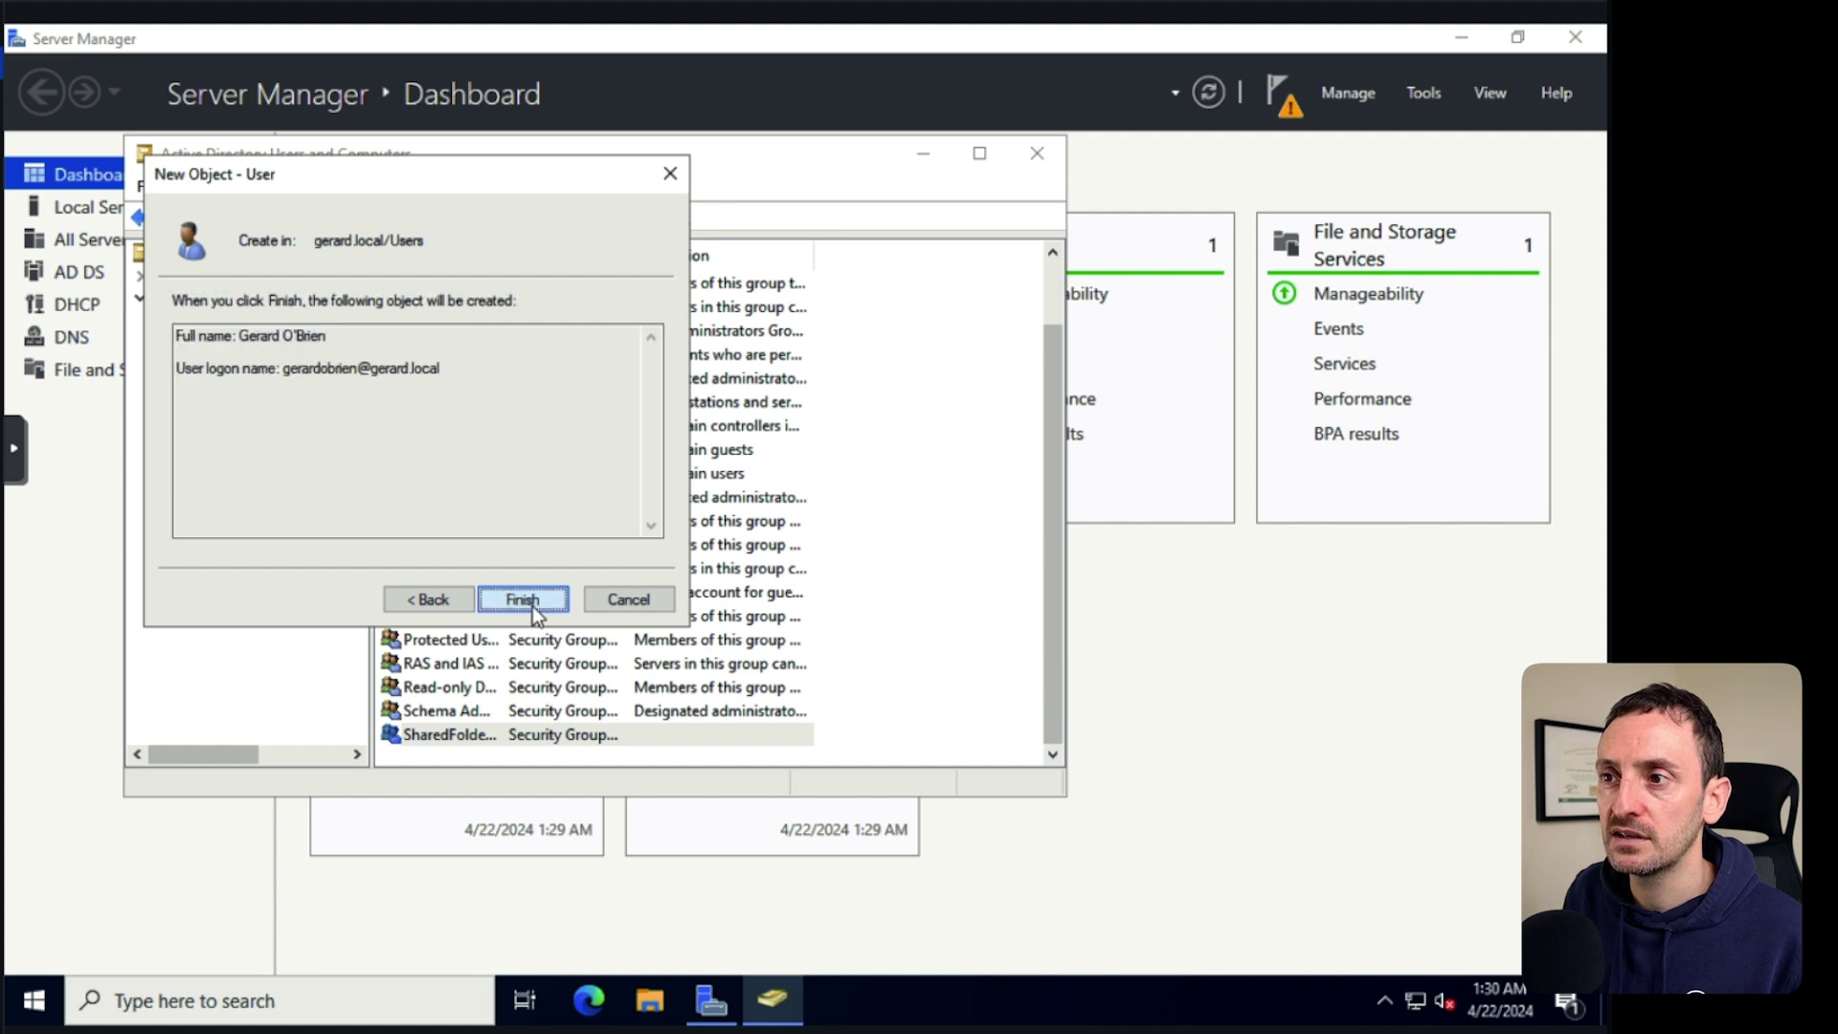
{"action": "left_click", "coordinate": [525, 600]}
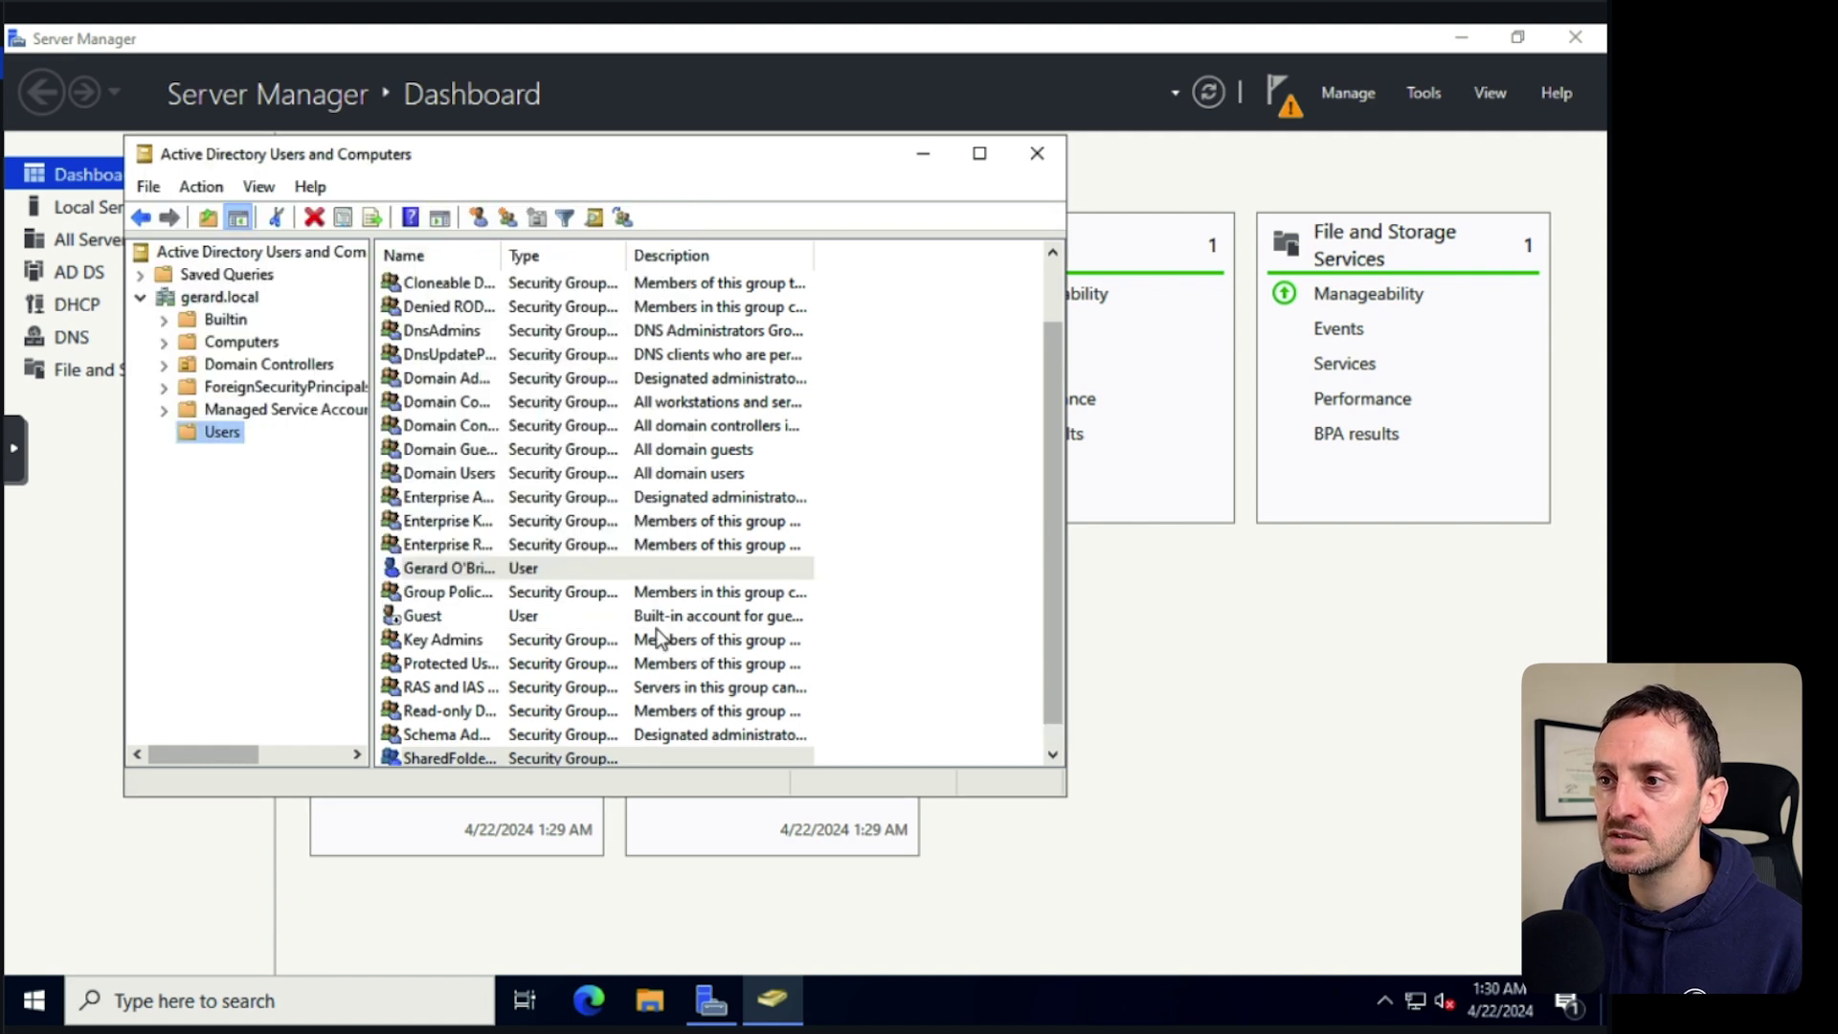
Widen the Name column, then enter a new user GO Admin with logon name goadmi.
{"action": "left_click", "coordinate": [463, 576]}
{"action": "left_click_drag", "start_coordinate": [500, 255], "coordinate": [666, 255]}
{"action": "right_click", "coordinate": [222, 433]}
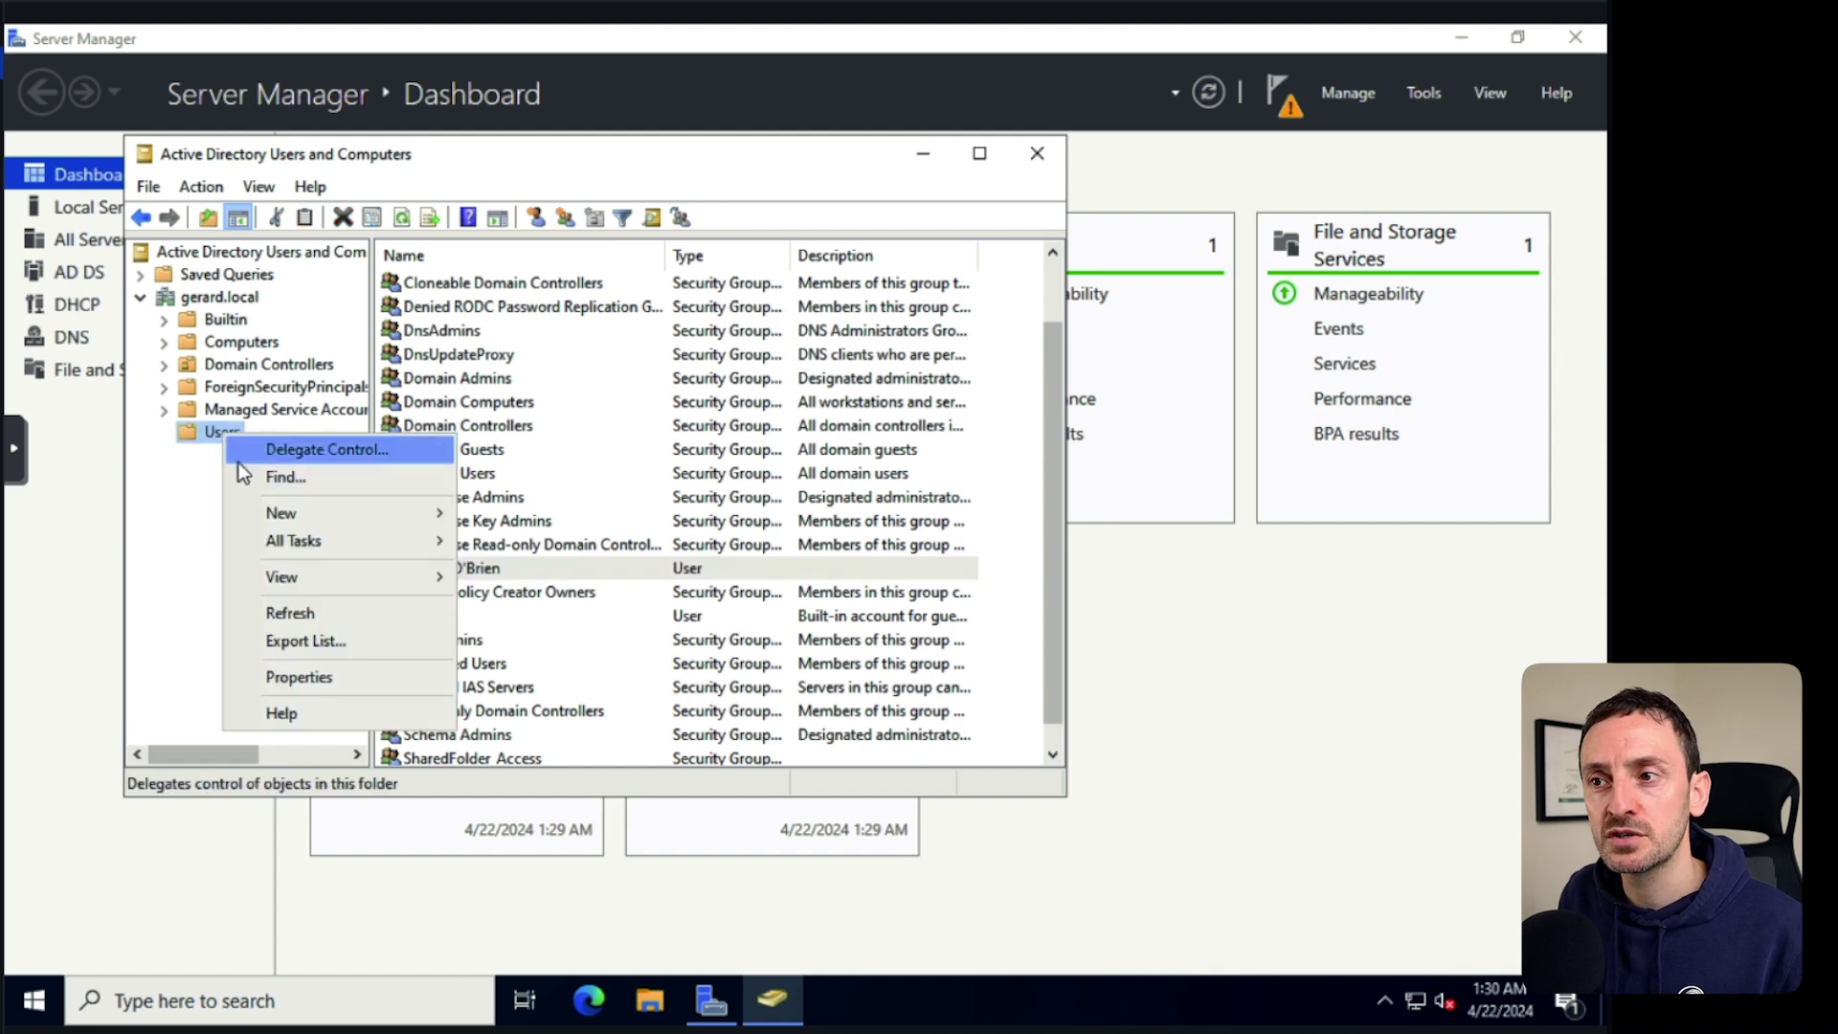
{"action": "mouse_move", "coordinate": [320, 512]}
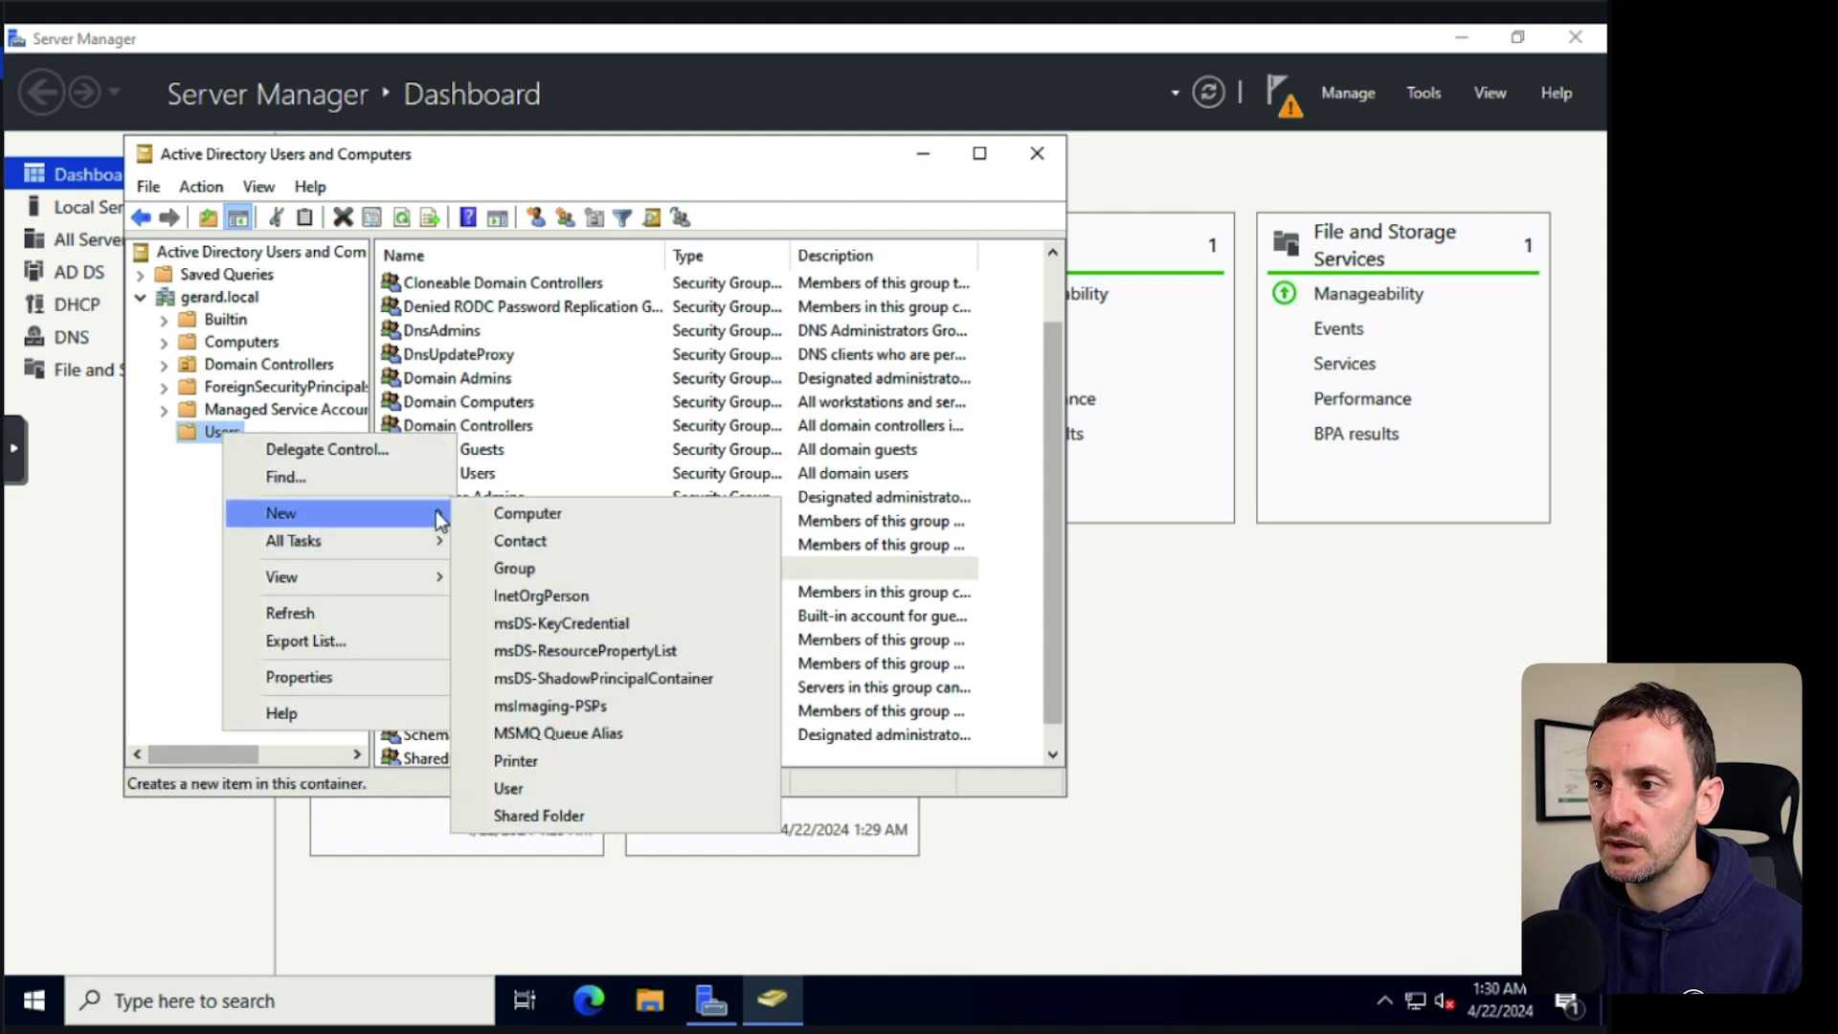
{"action": "left_click", "coordinate": [527, 792]}
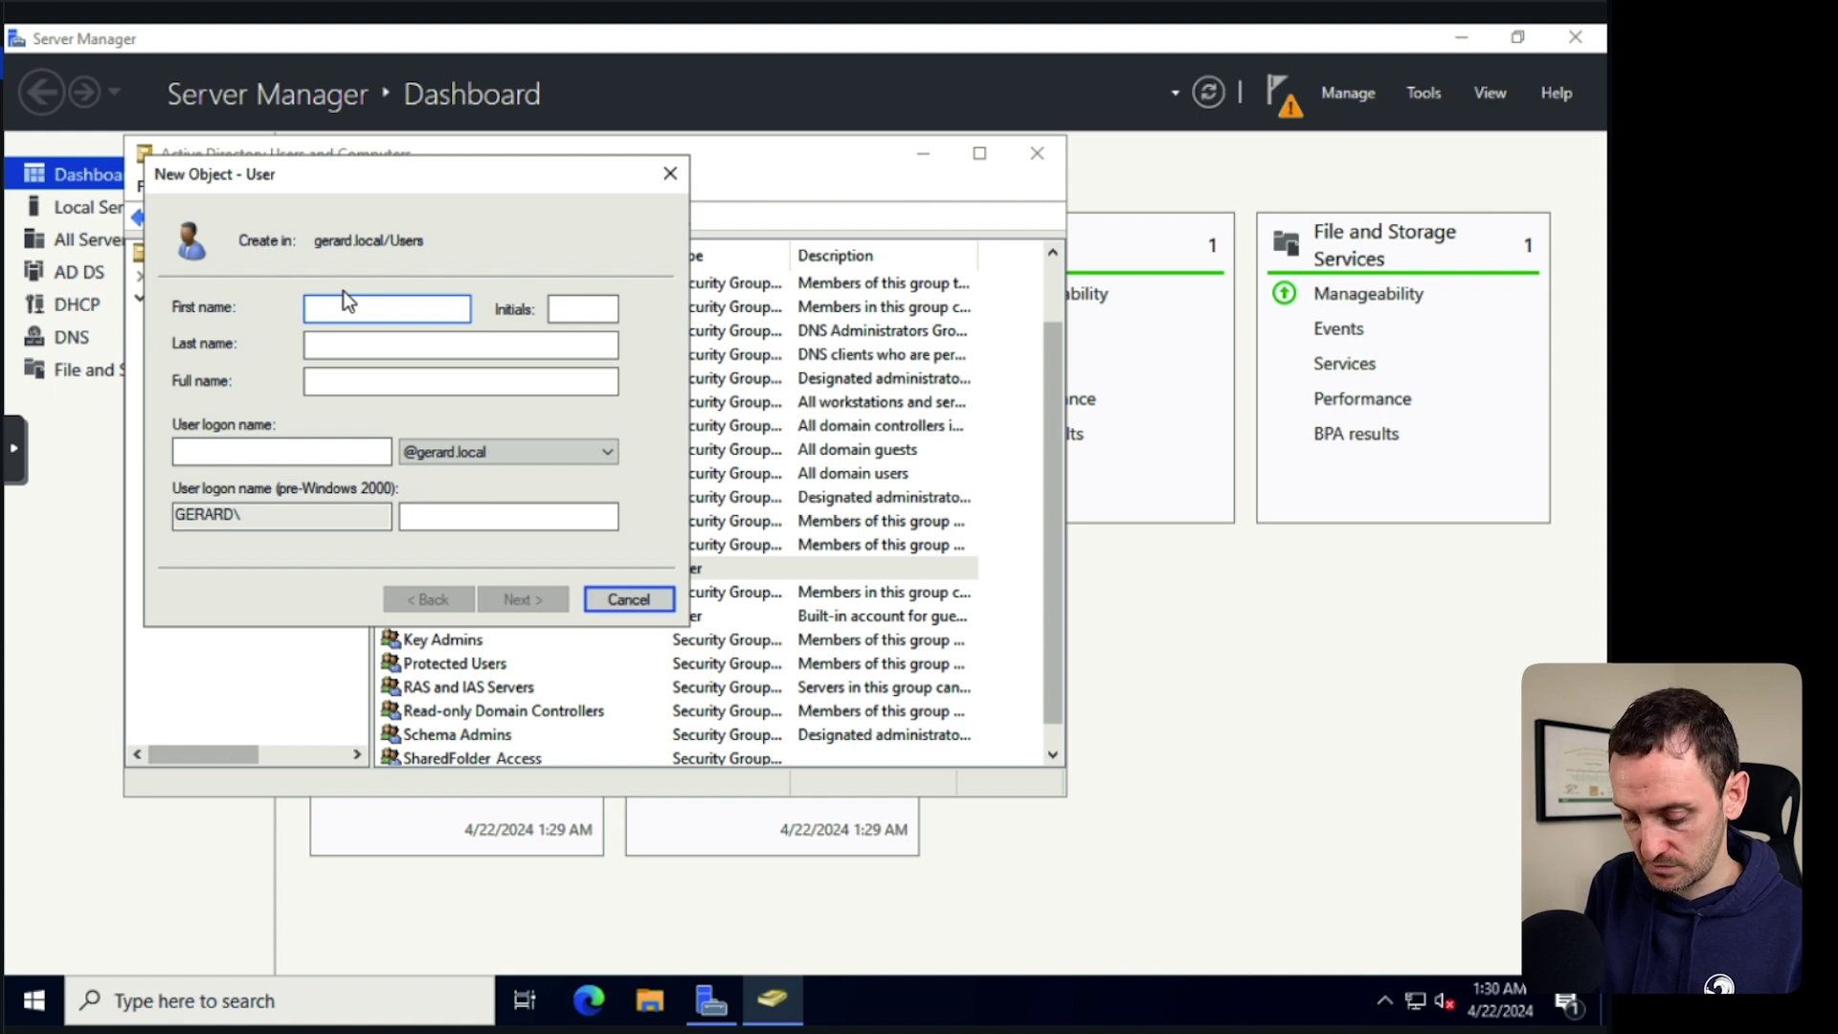
{"action": "type", "text": "GO"}
{"action": "key", "text": "Tab"}
{"action": "key", "text": "Tab"}
{"action": "type", "text": "Admin"}
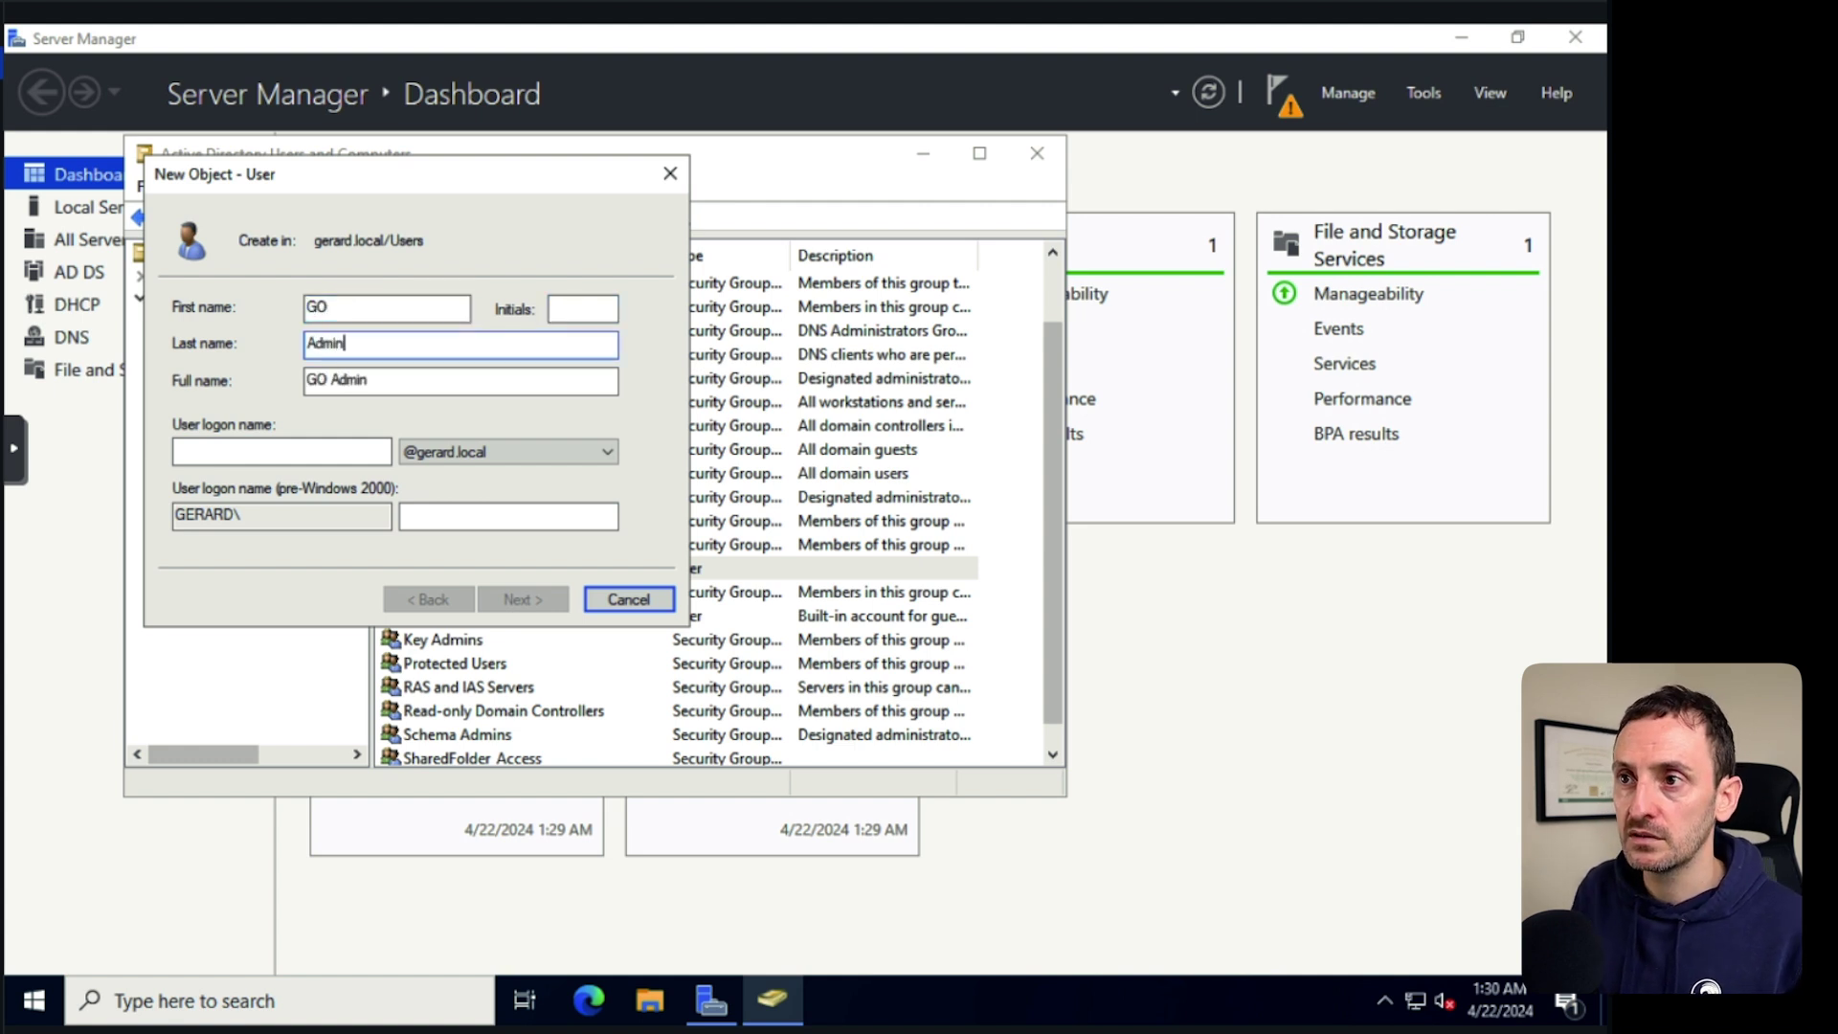
{"action": "left_click", "coordinate": [265, 451]}
{"action": "type", "text": "goadmin"}
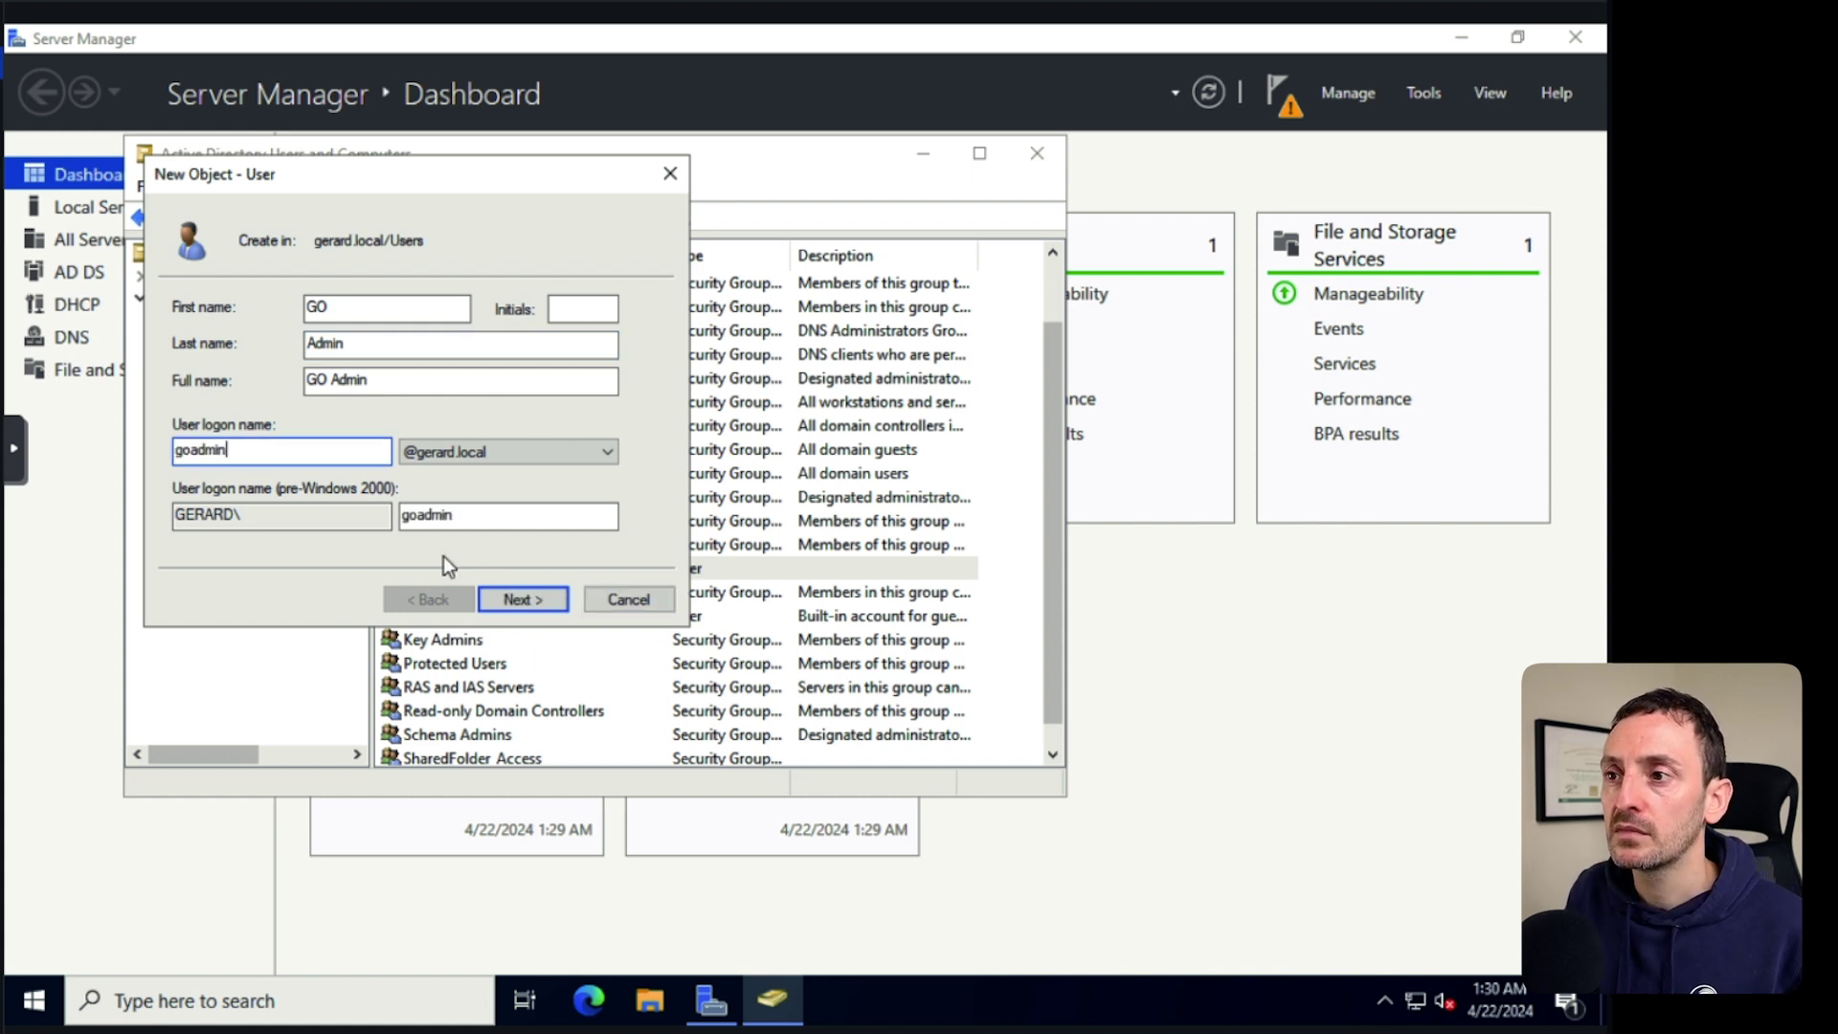
Set the account's password without forcing a change at next logon, and finish creating it.
{"action": "left_click", "coordinate": [523, 601]}
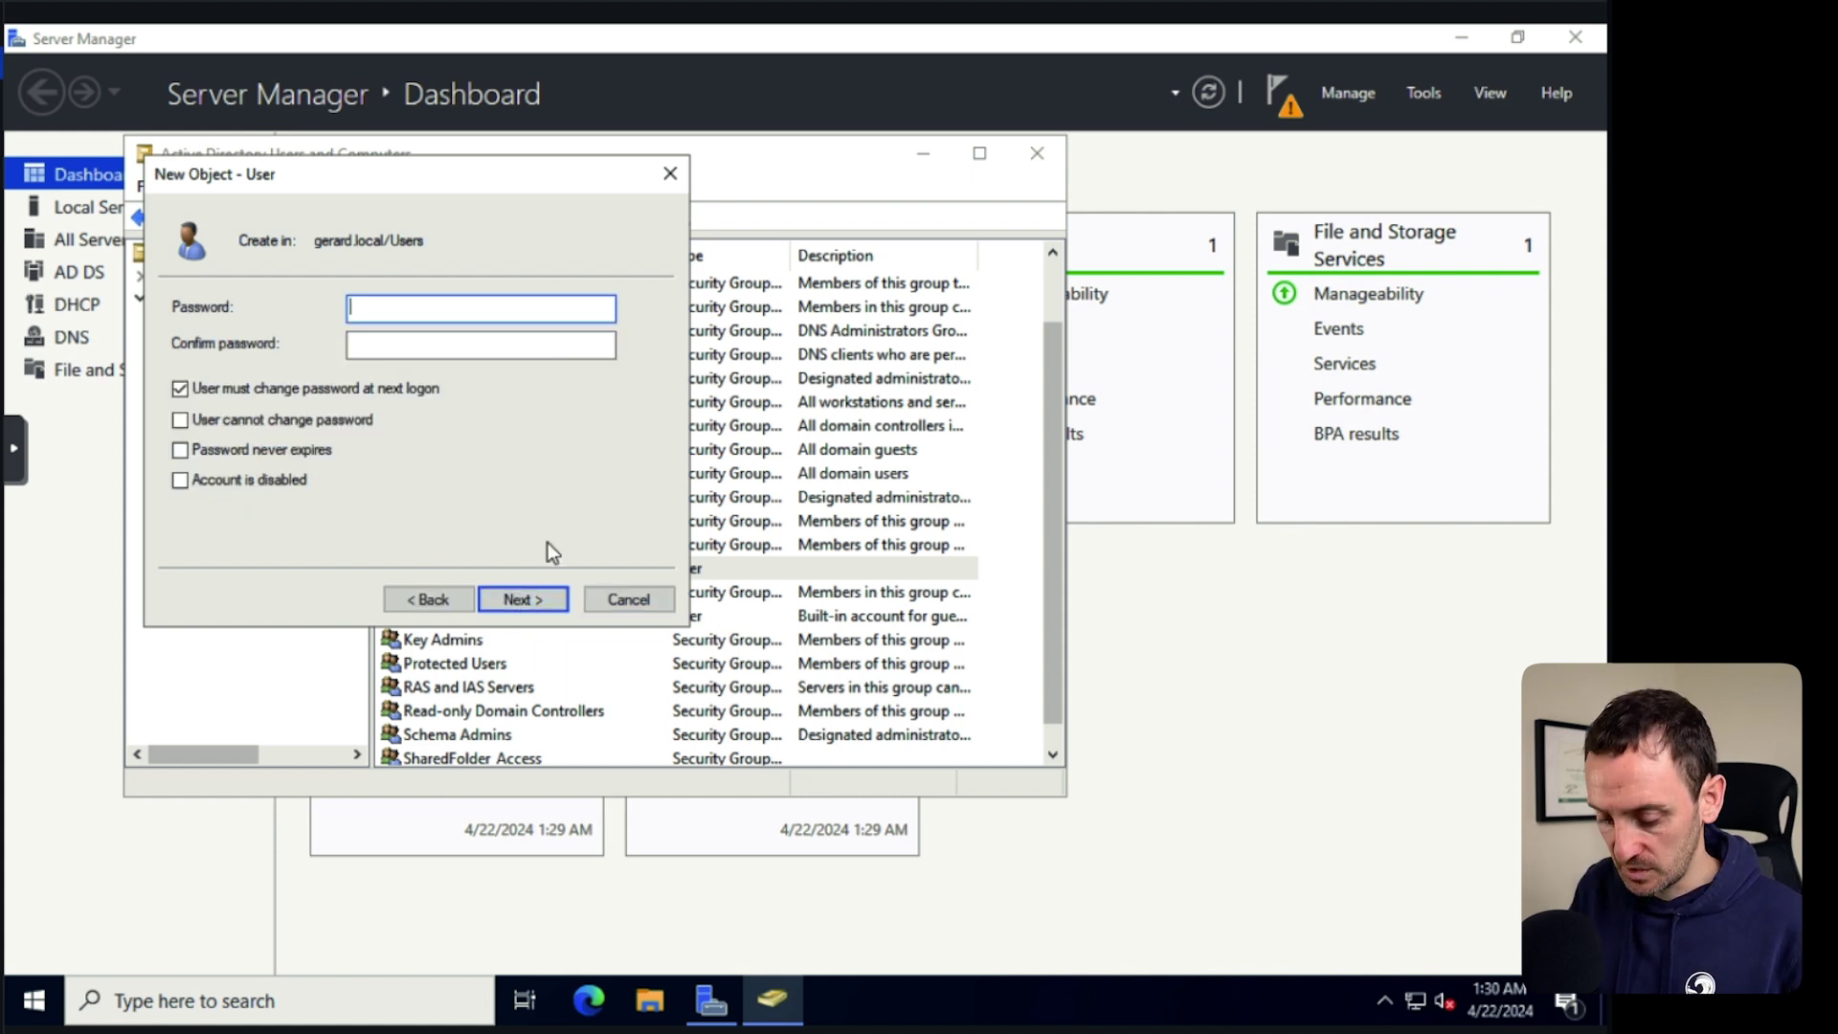
{"action": "type", "text": "•••••••••••"}
{"action": "key", "text": "Tab"}
{"action": "type", "text": "••••••••••"}
{"action": "left_click", "coordinate": [179, 388]}
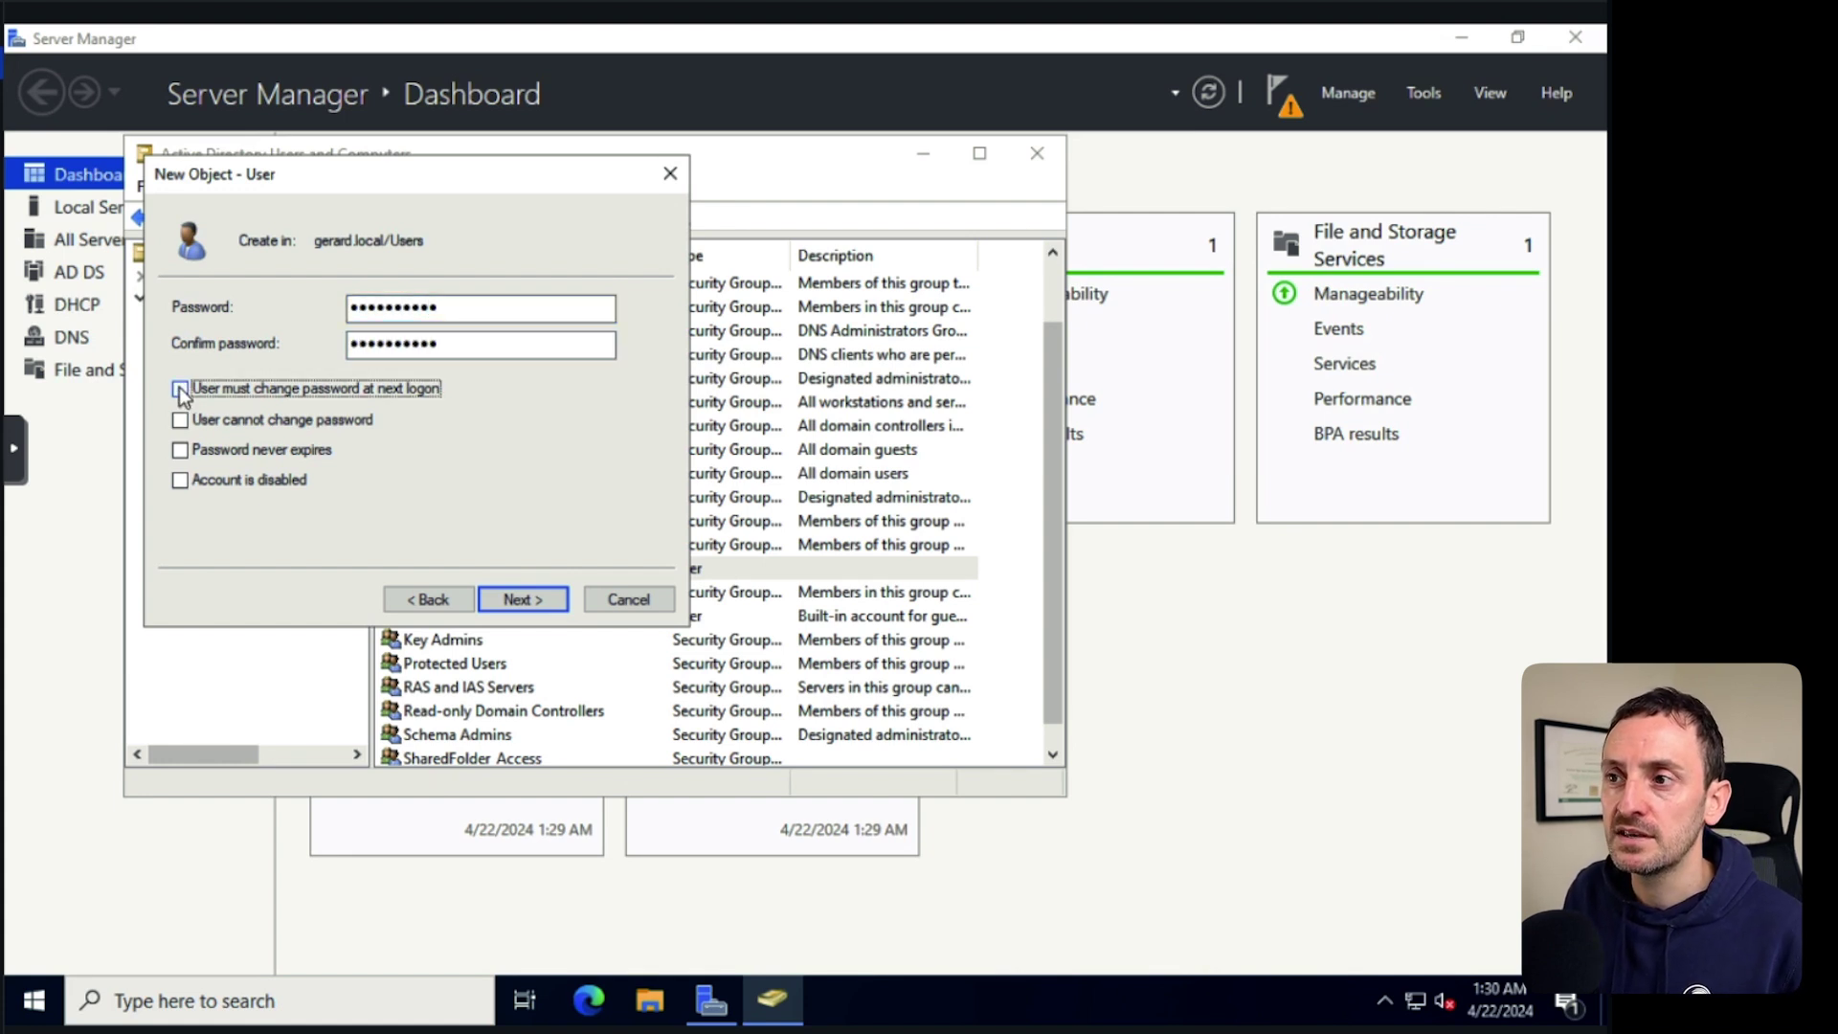
{"action": "left_click", "coordinate": [512, 598]}
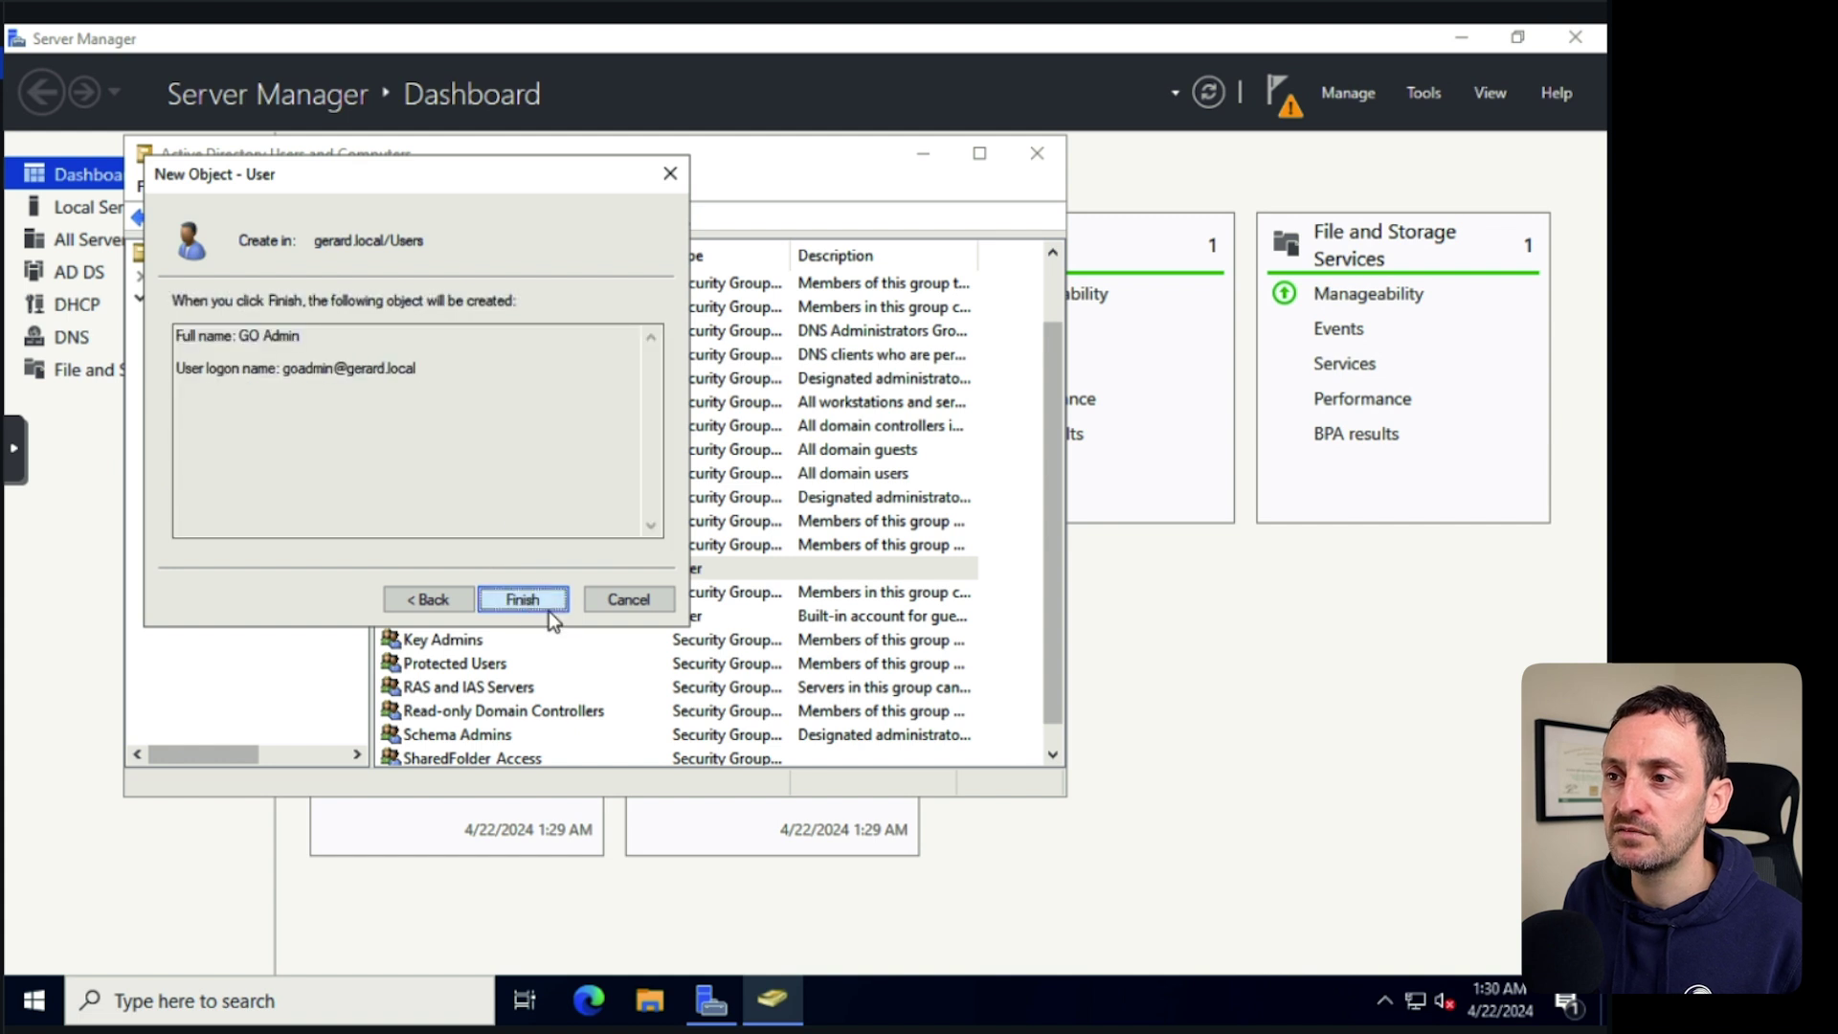
{"action": "left_click", "coordinate": [527, 600]}
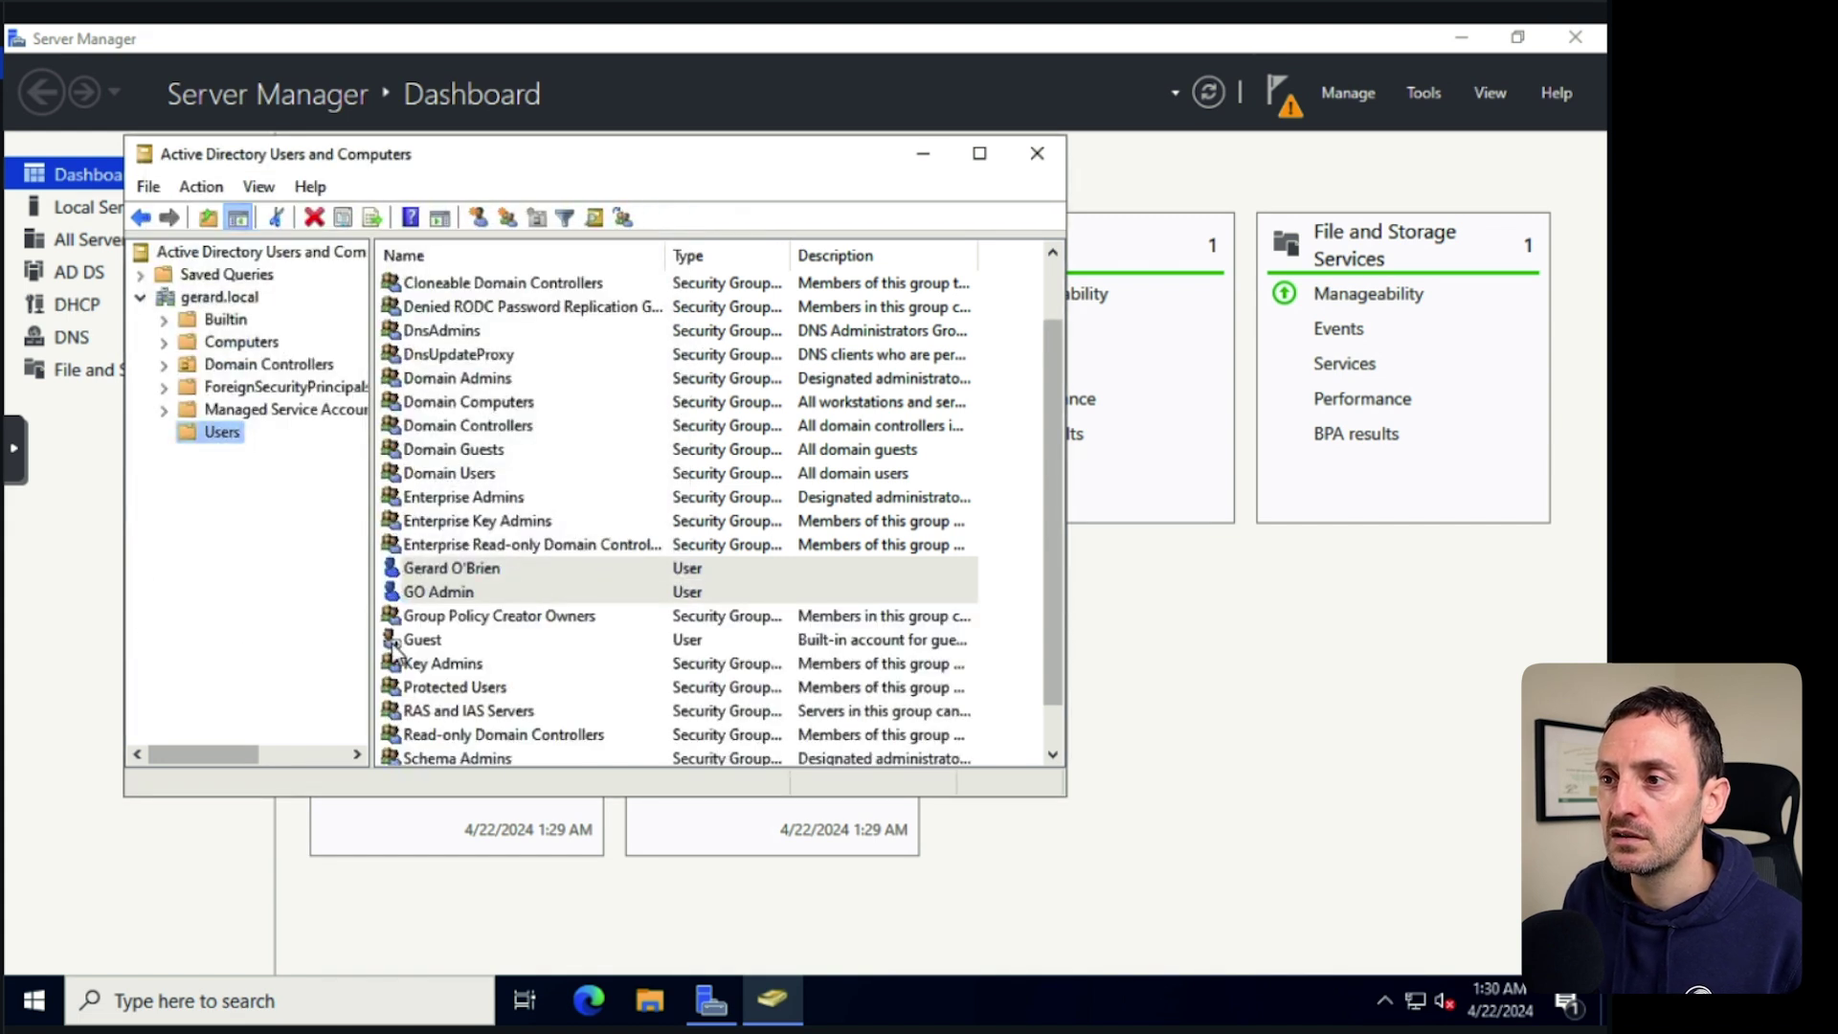
{"action": "left_click", "coordinate": [427, 642]}
Add GO Admin to the Domain Admins group via its Member Of tab, then close ADUC.
{"action": "left_click", "coordinate": [459, 596]}
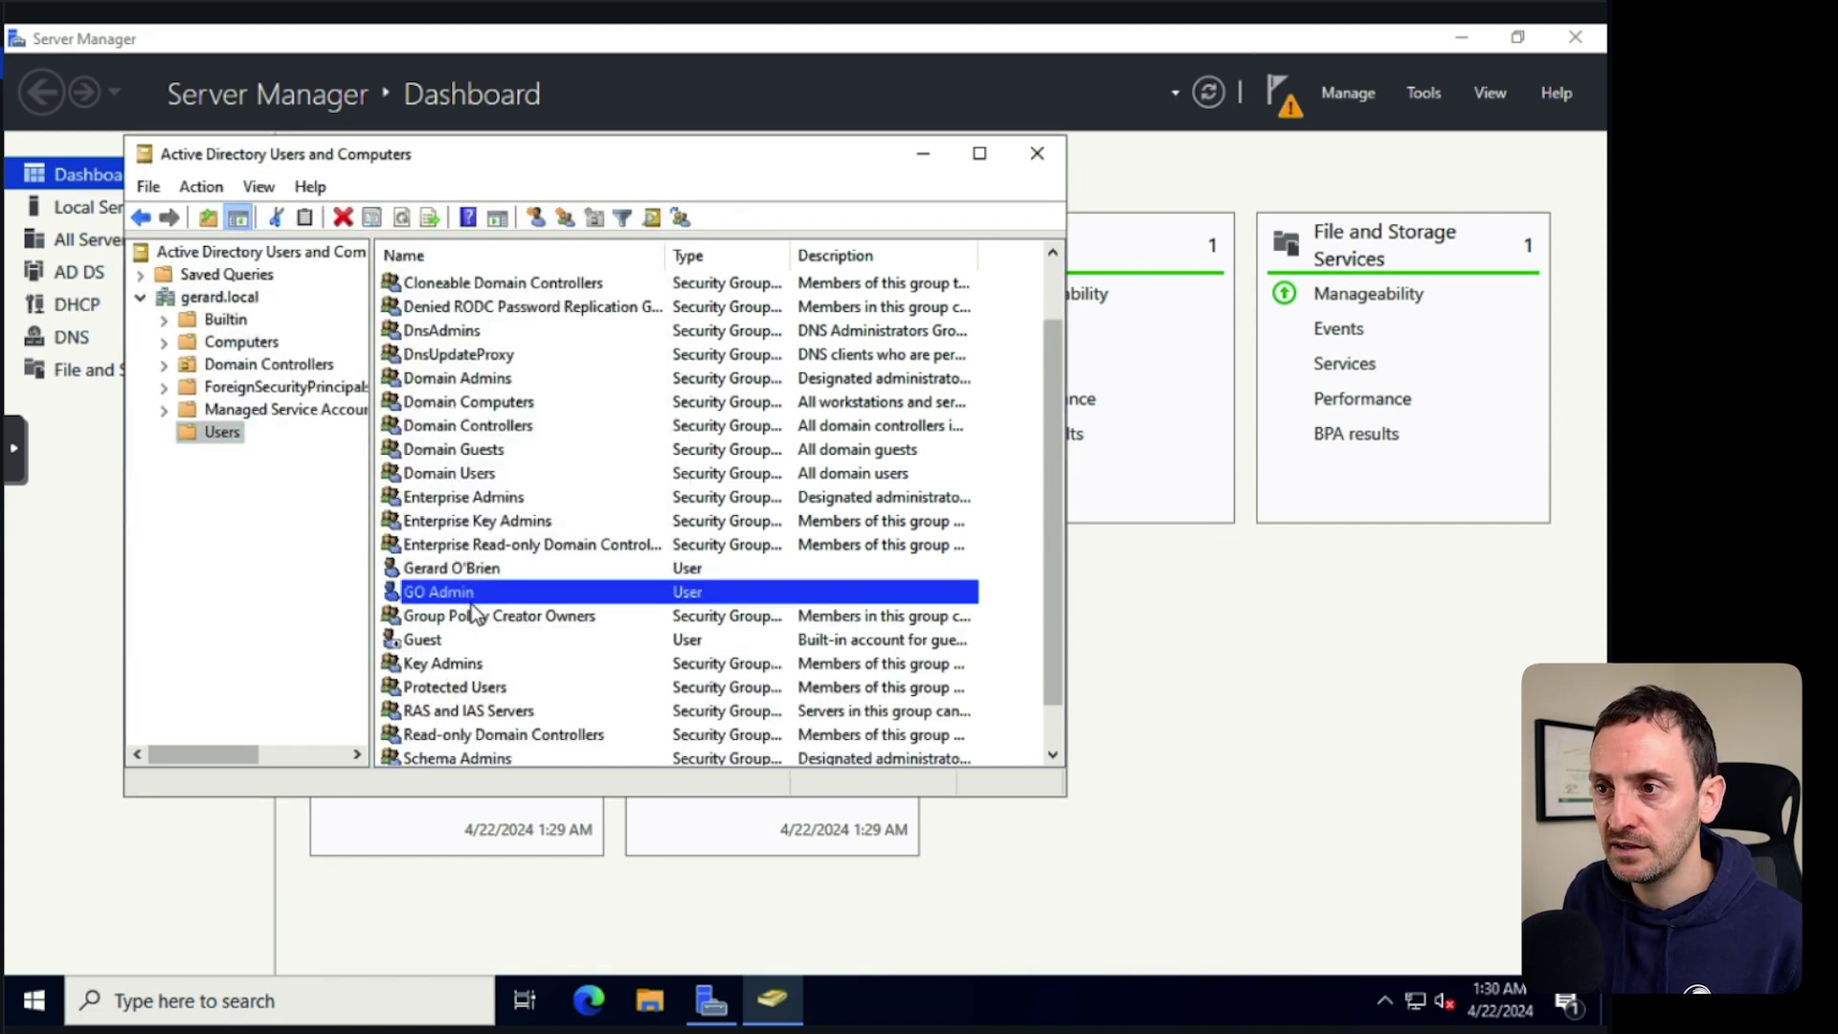
{"action": "right_click", "coordinate": [462, 589]}
{"action": "left_click", "coordinate": [567, 532]}
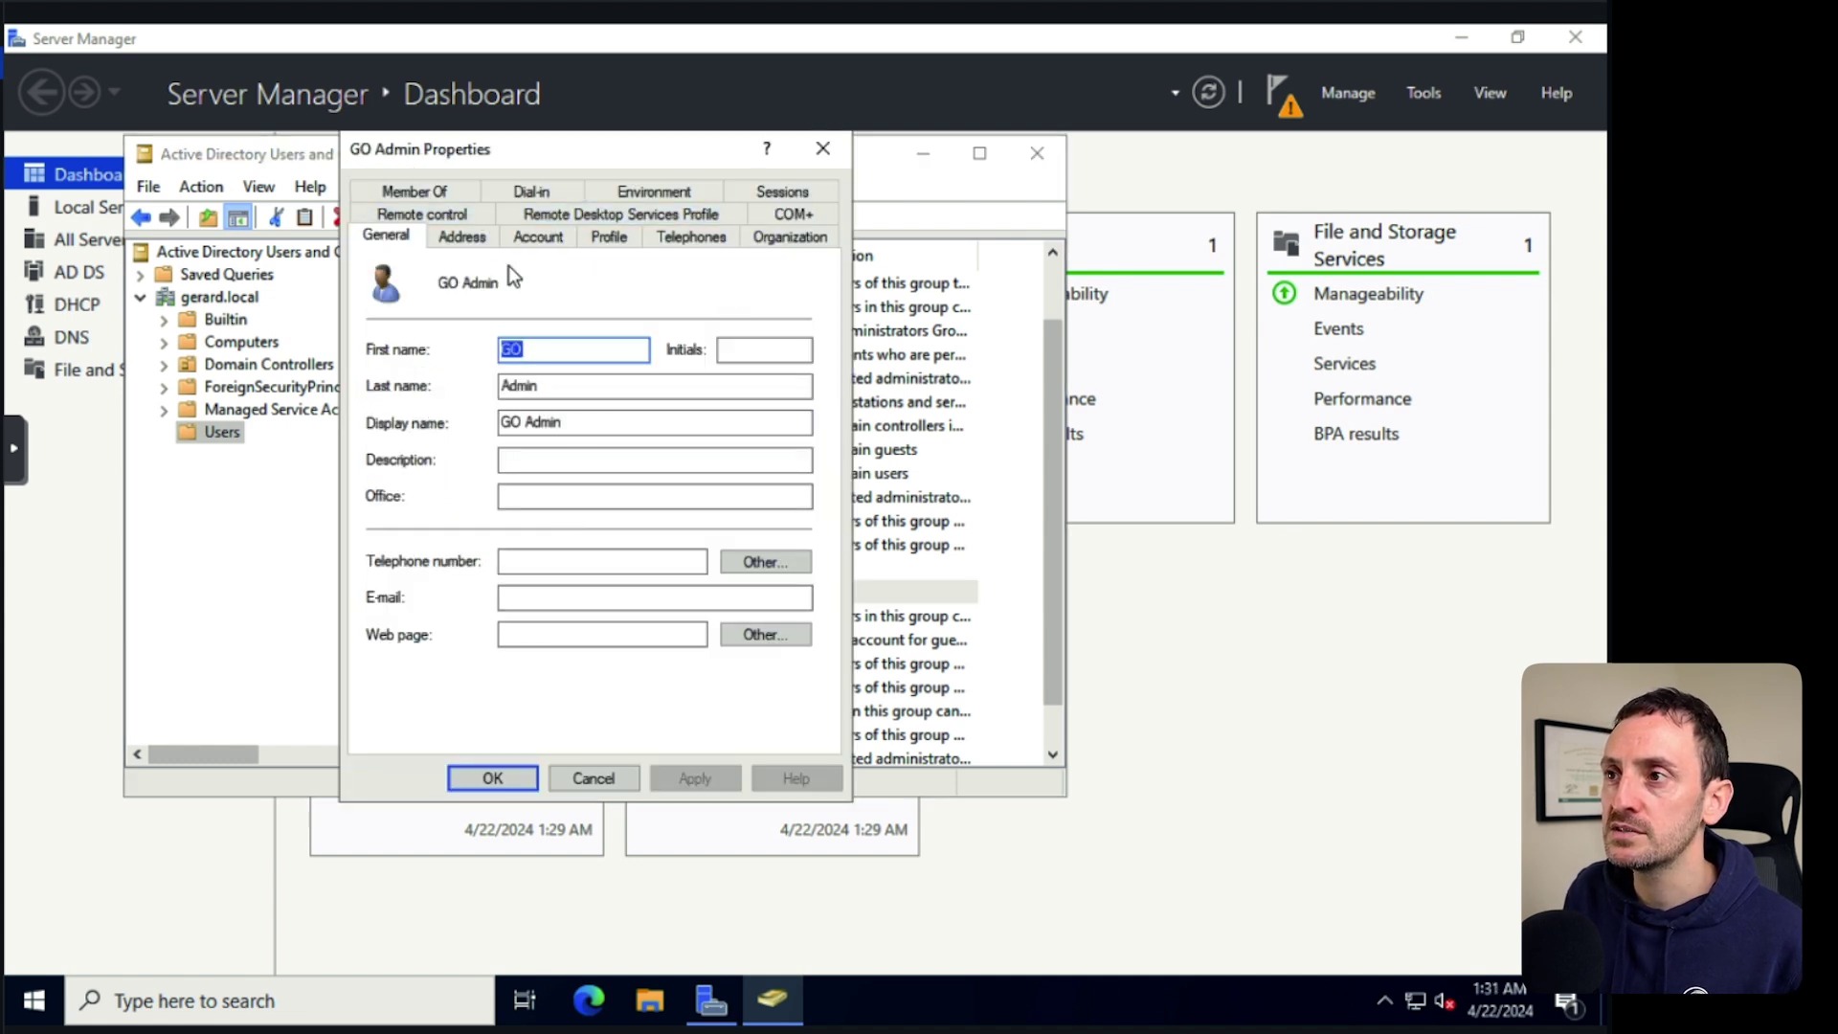
{"action": "left_click", "coordinate": [423, 189]}
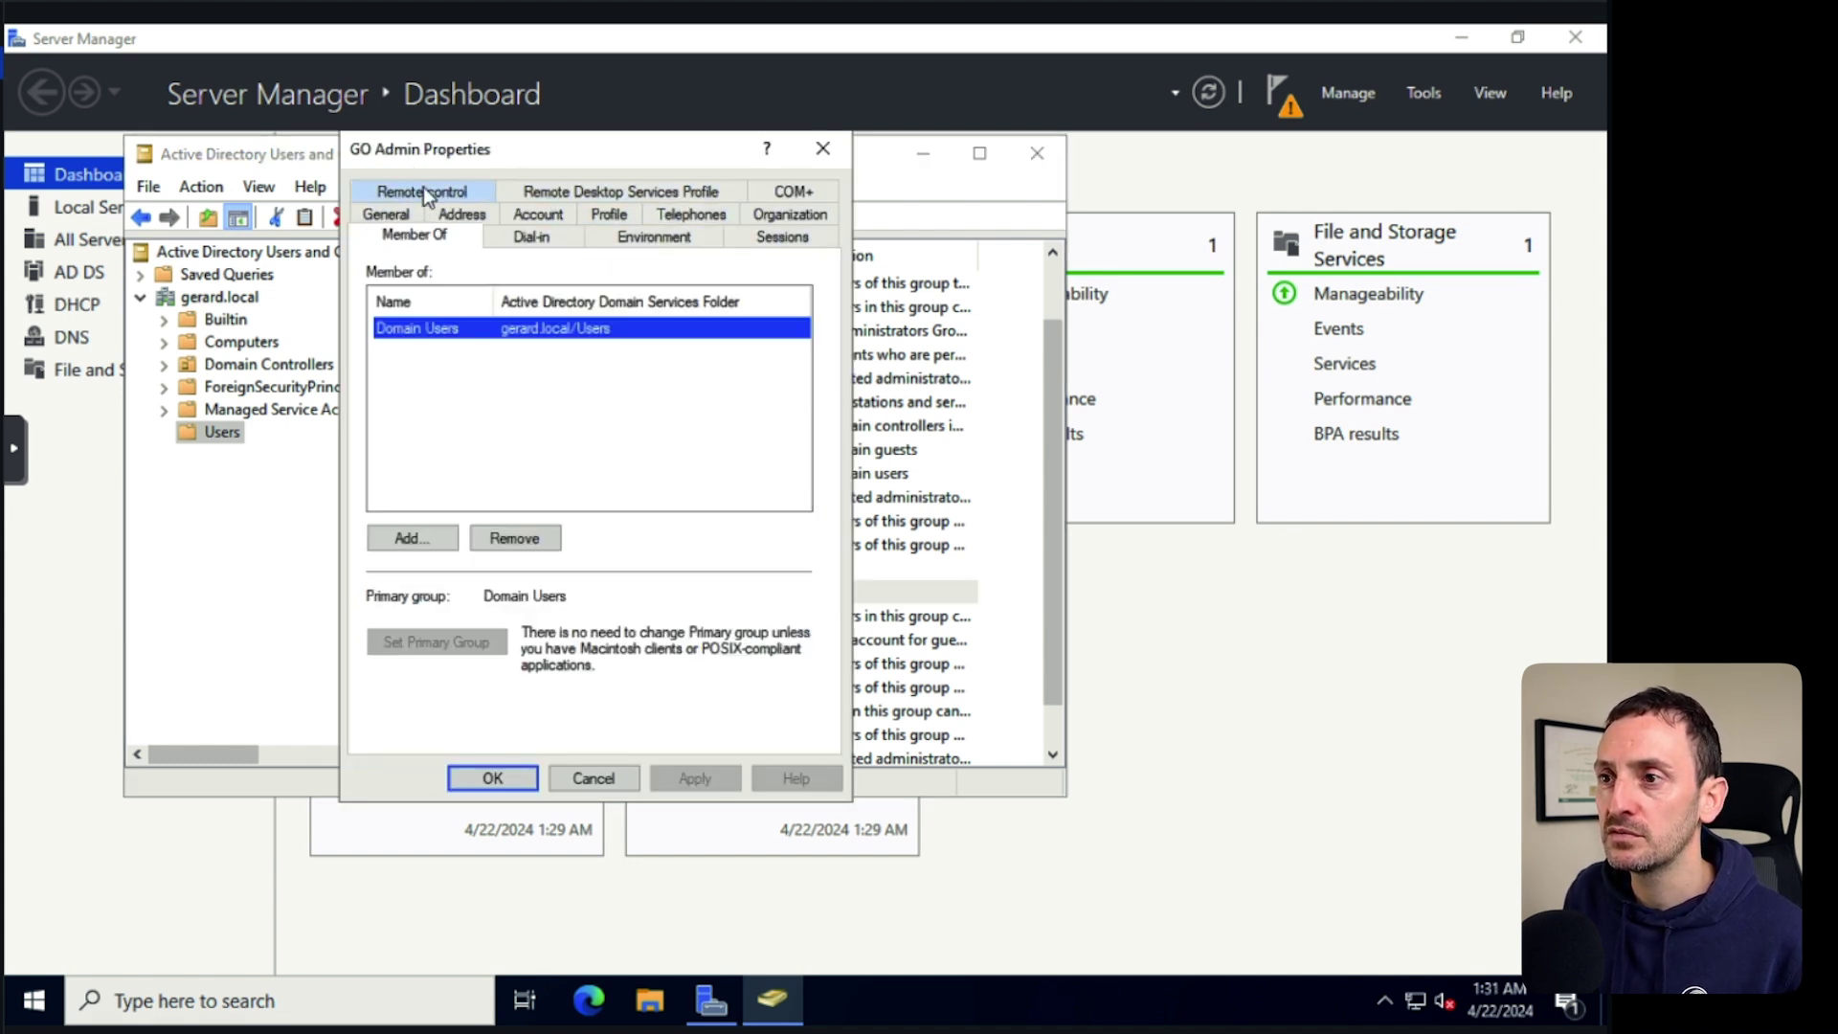
{"action": "left_click", "coordinate": [418, 533]}
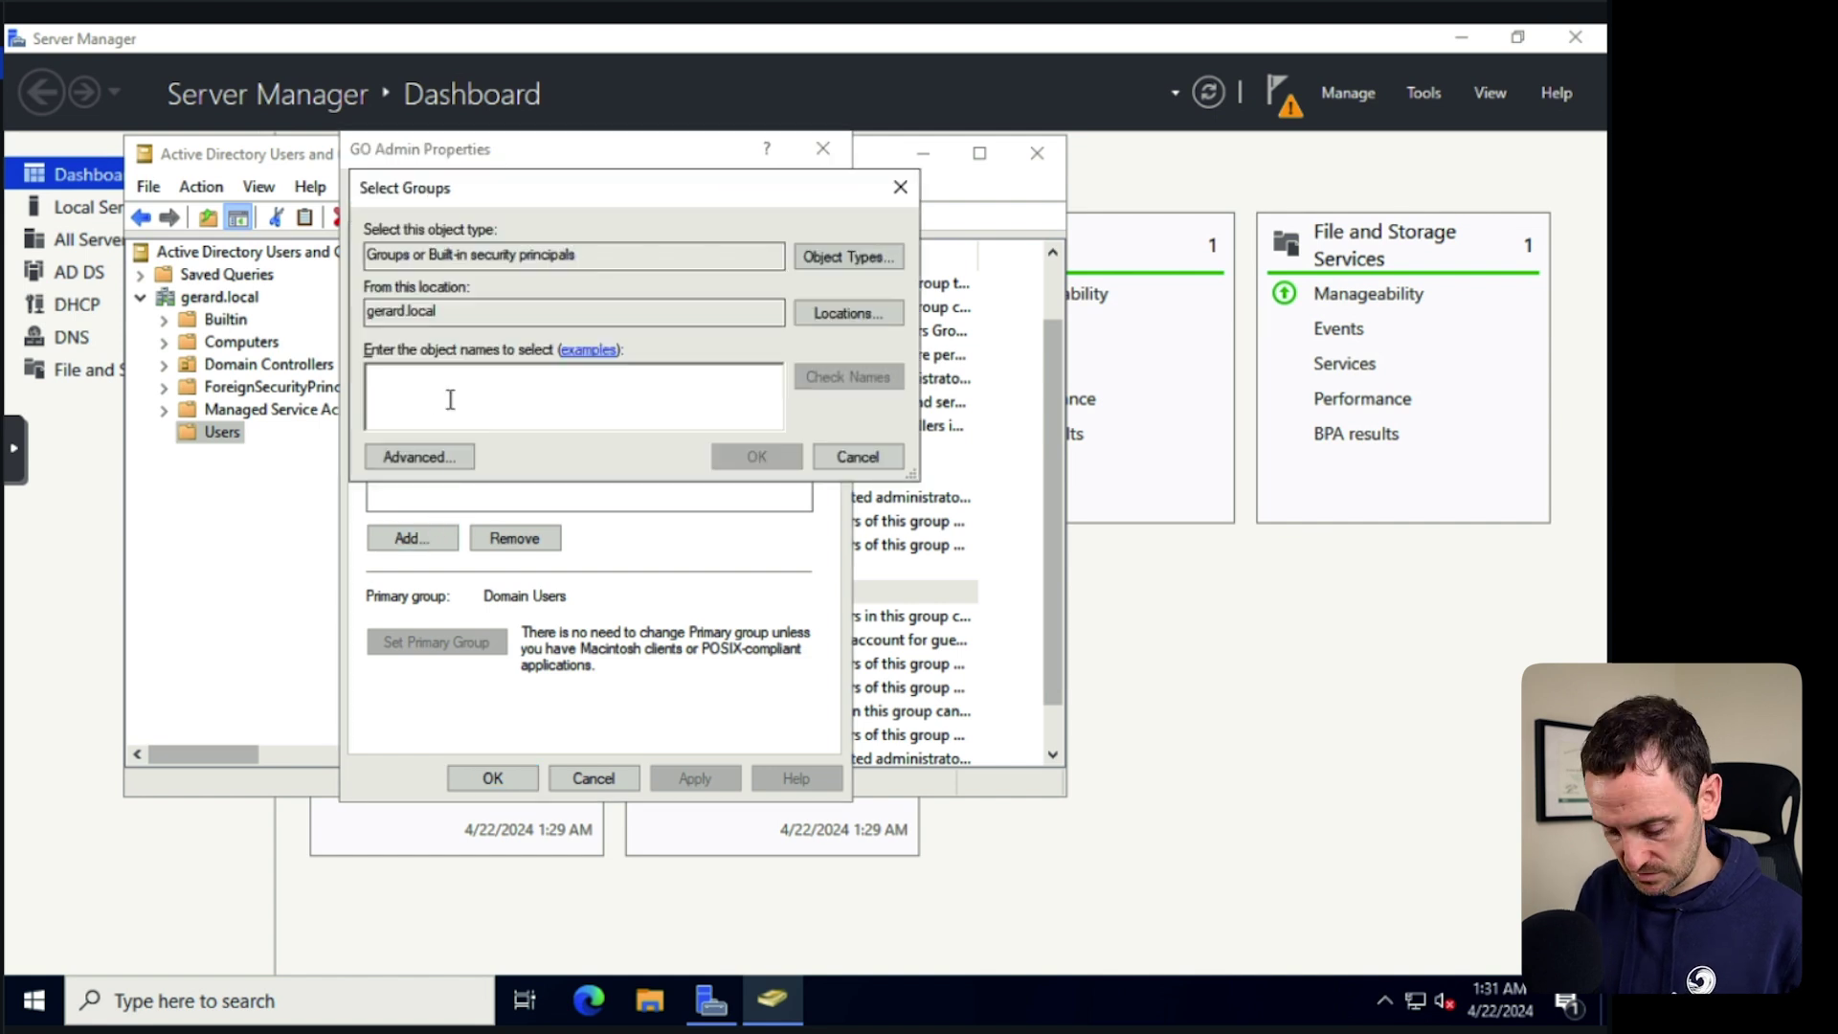
{"action": "type", "text": "Domain AD"}
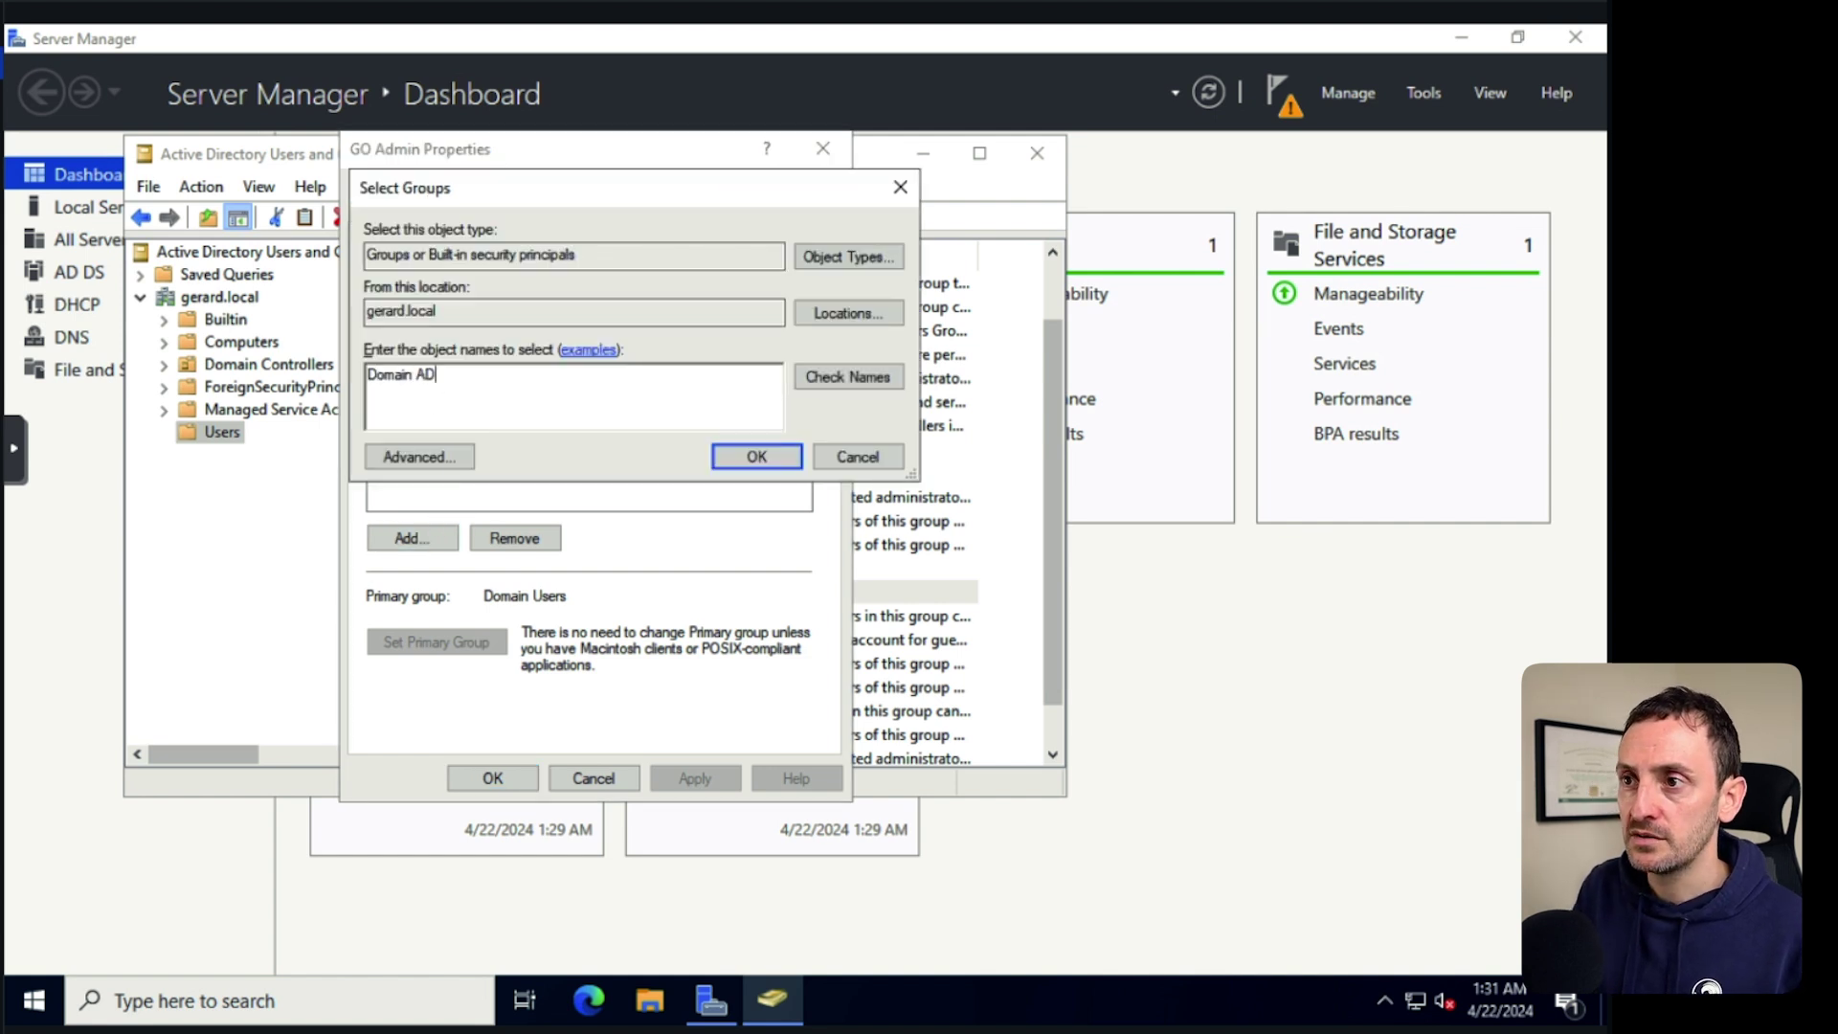
{"action": "type", "text": "M"}
{"action": "left_click", "coordinate": [806, 377]}
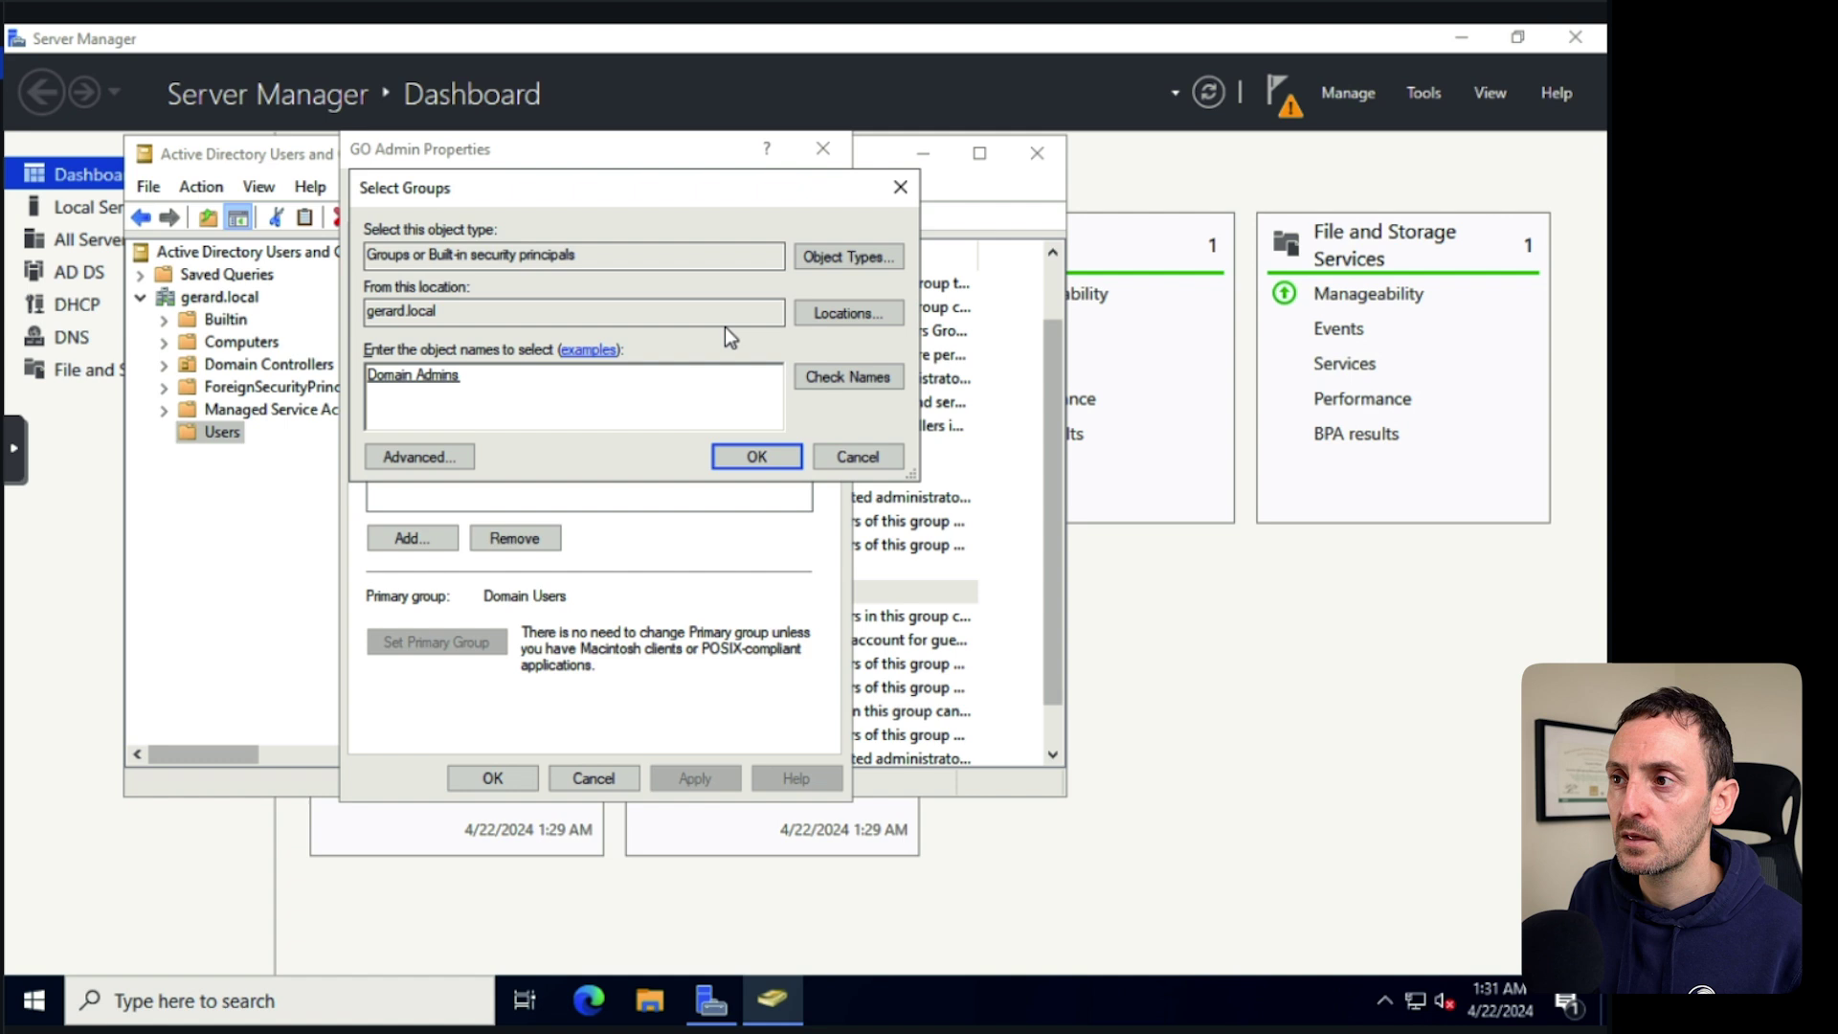
{"action": "left_click", "coordinate": [757, 458]}
{"action": "left_click", "coordinate": [684, 779]}
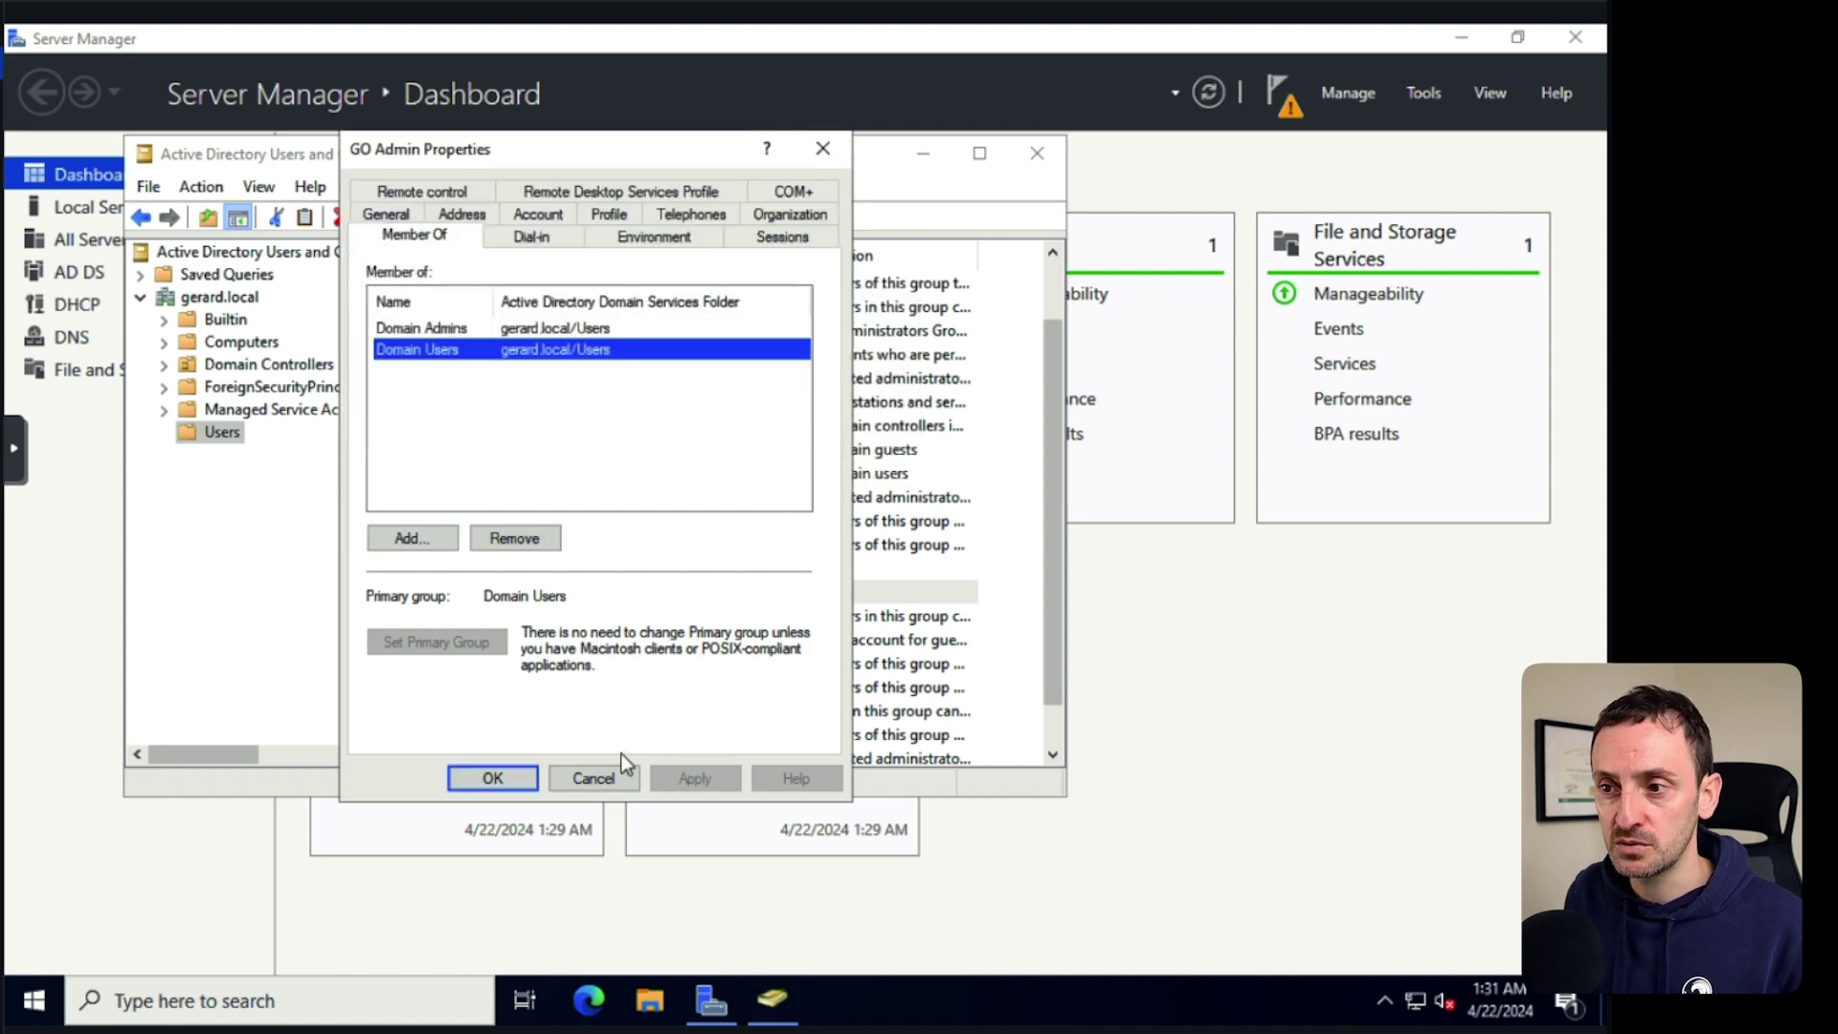
{"action": "left_click", "coordinate": [511, 779]}
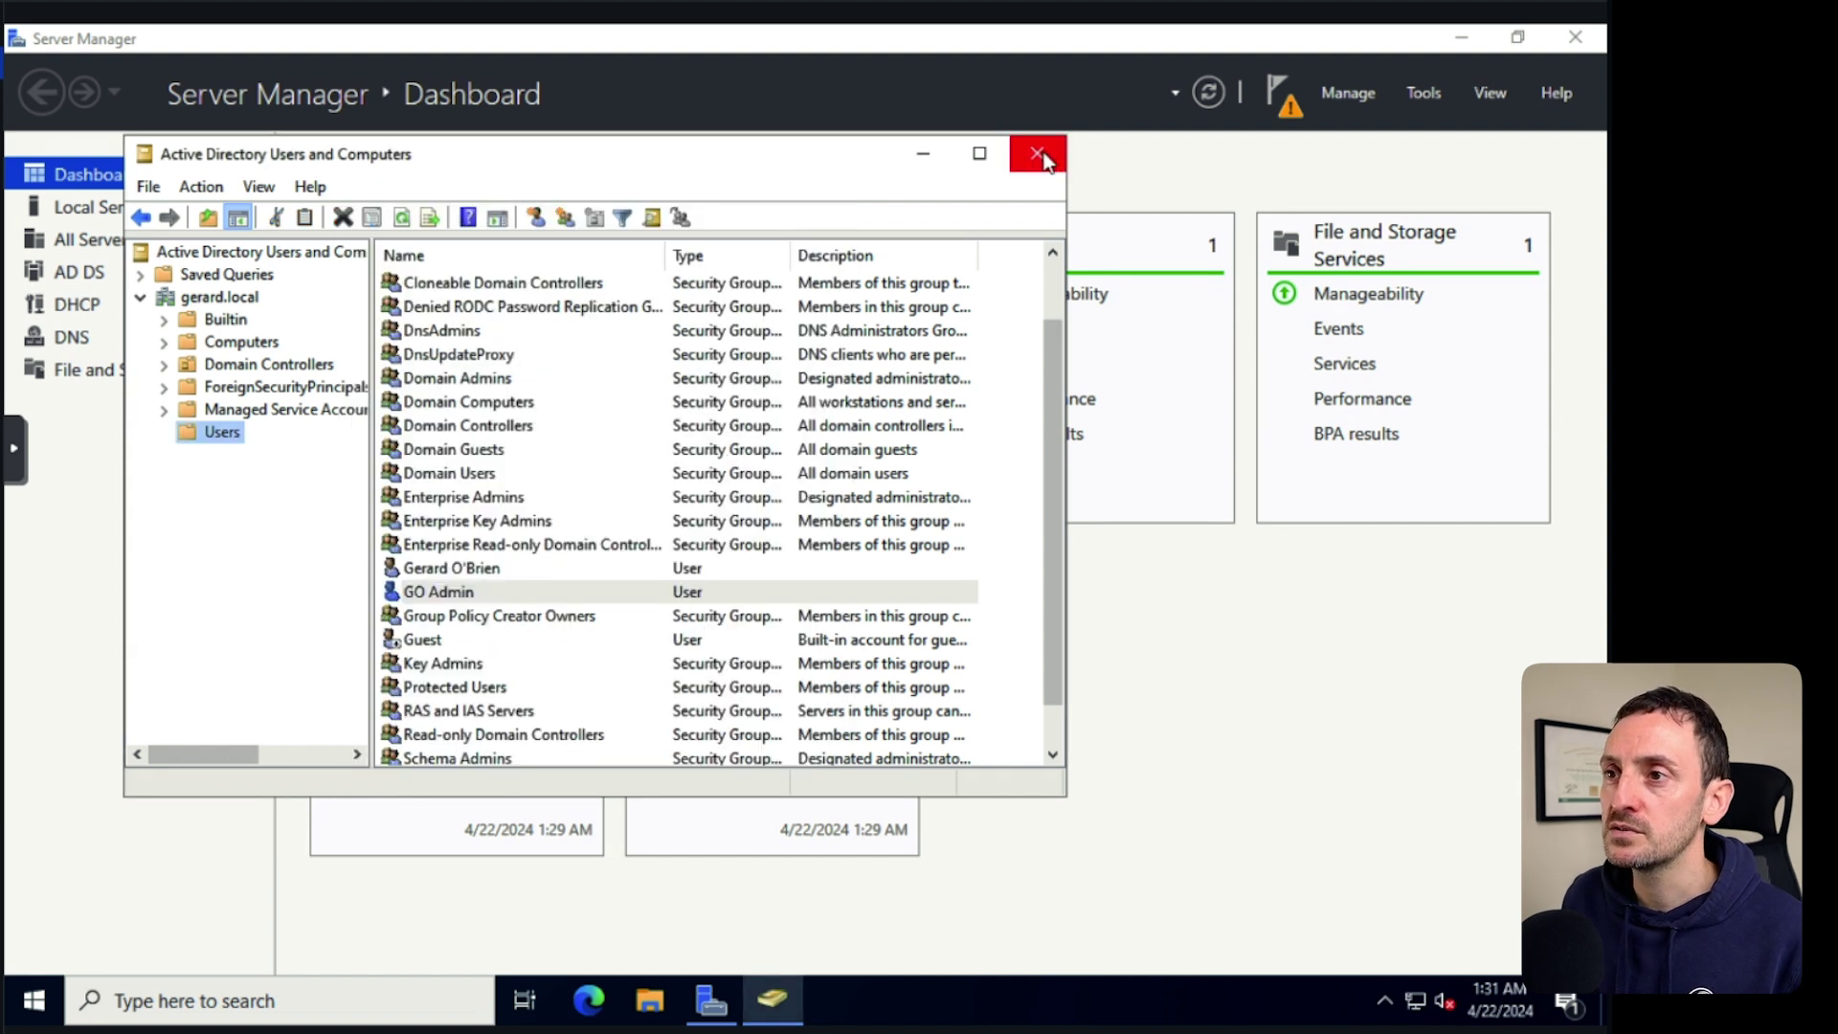
{"action": "left_click", "coordinate": [1039, 155]}
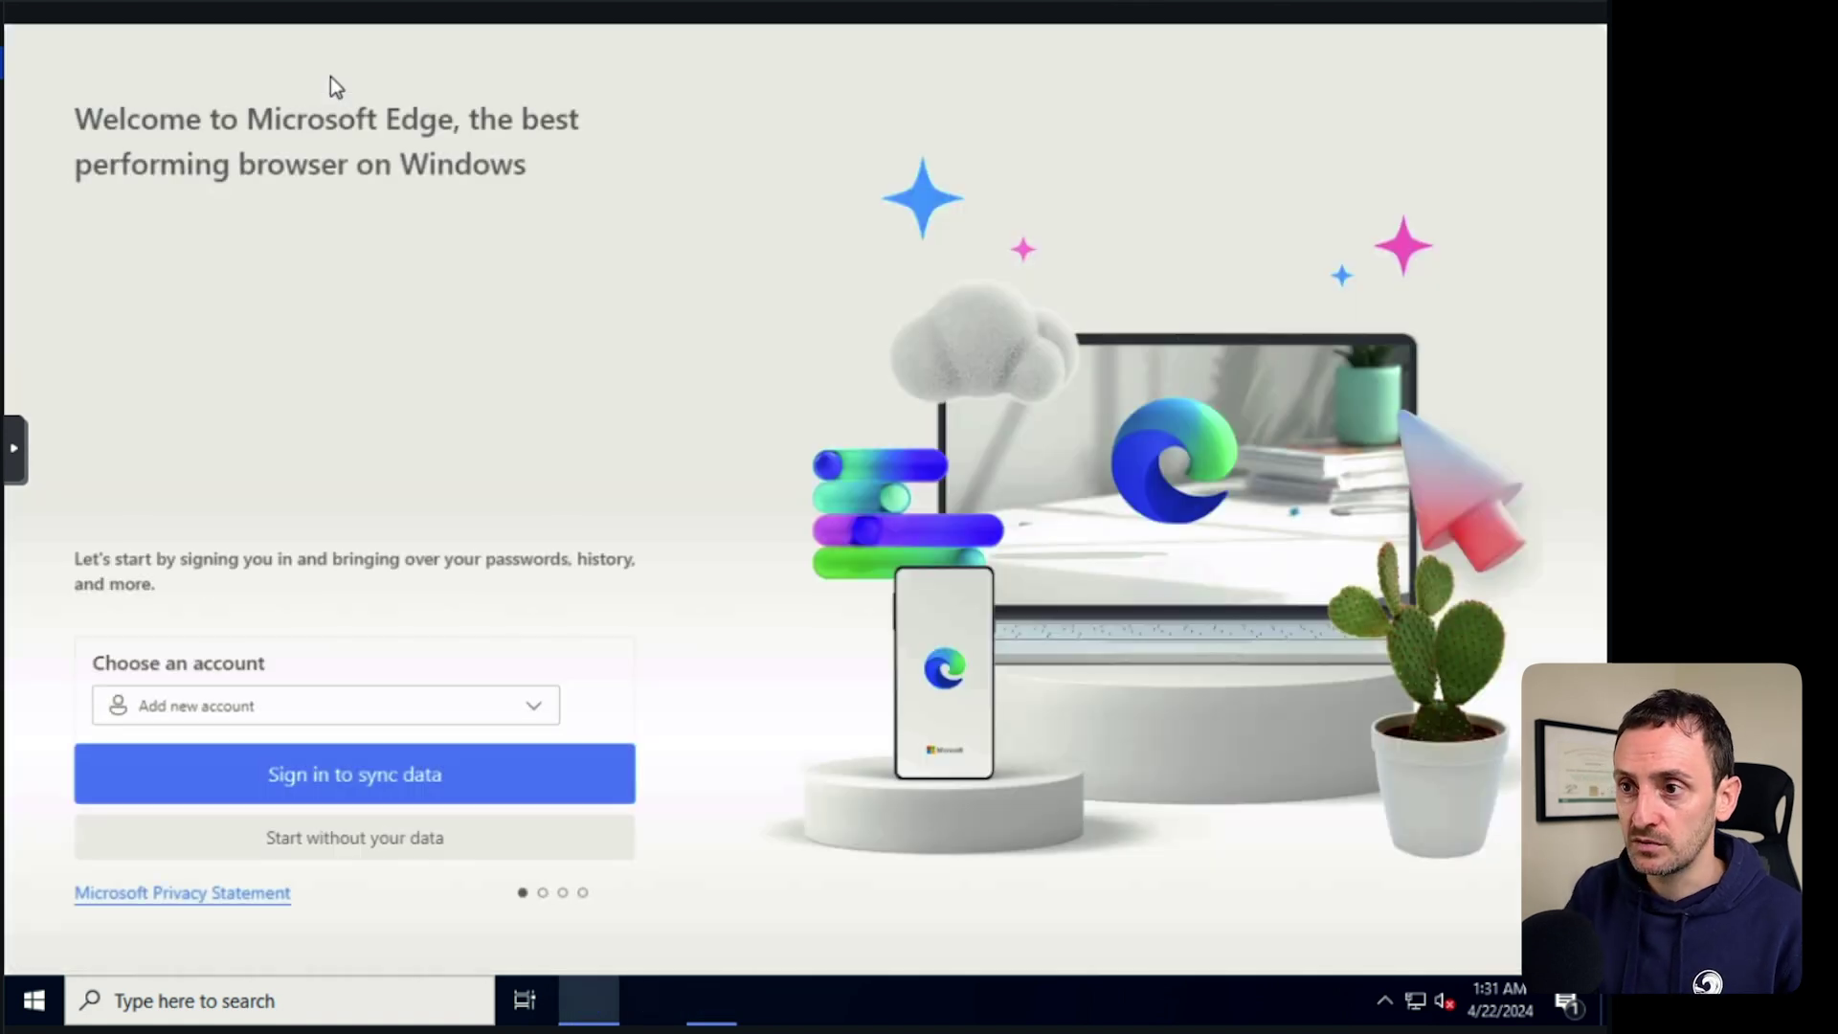
Skip sign-in and Google data import in Edge's first-run setup, then select the address bar.
{"action": "left_click", "coordinate": [365, 839]}
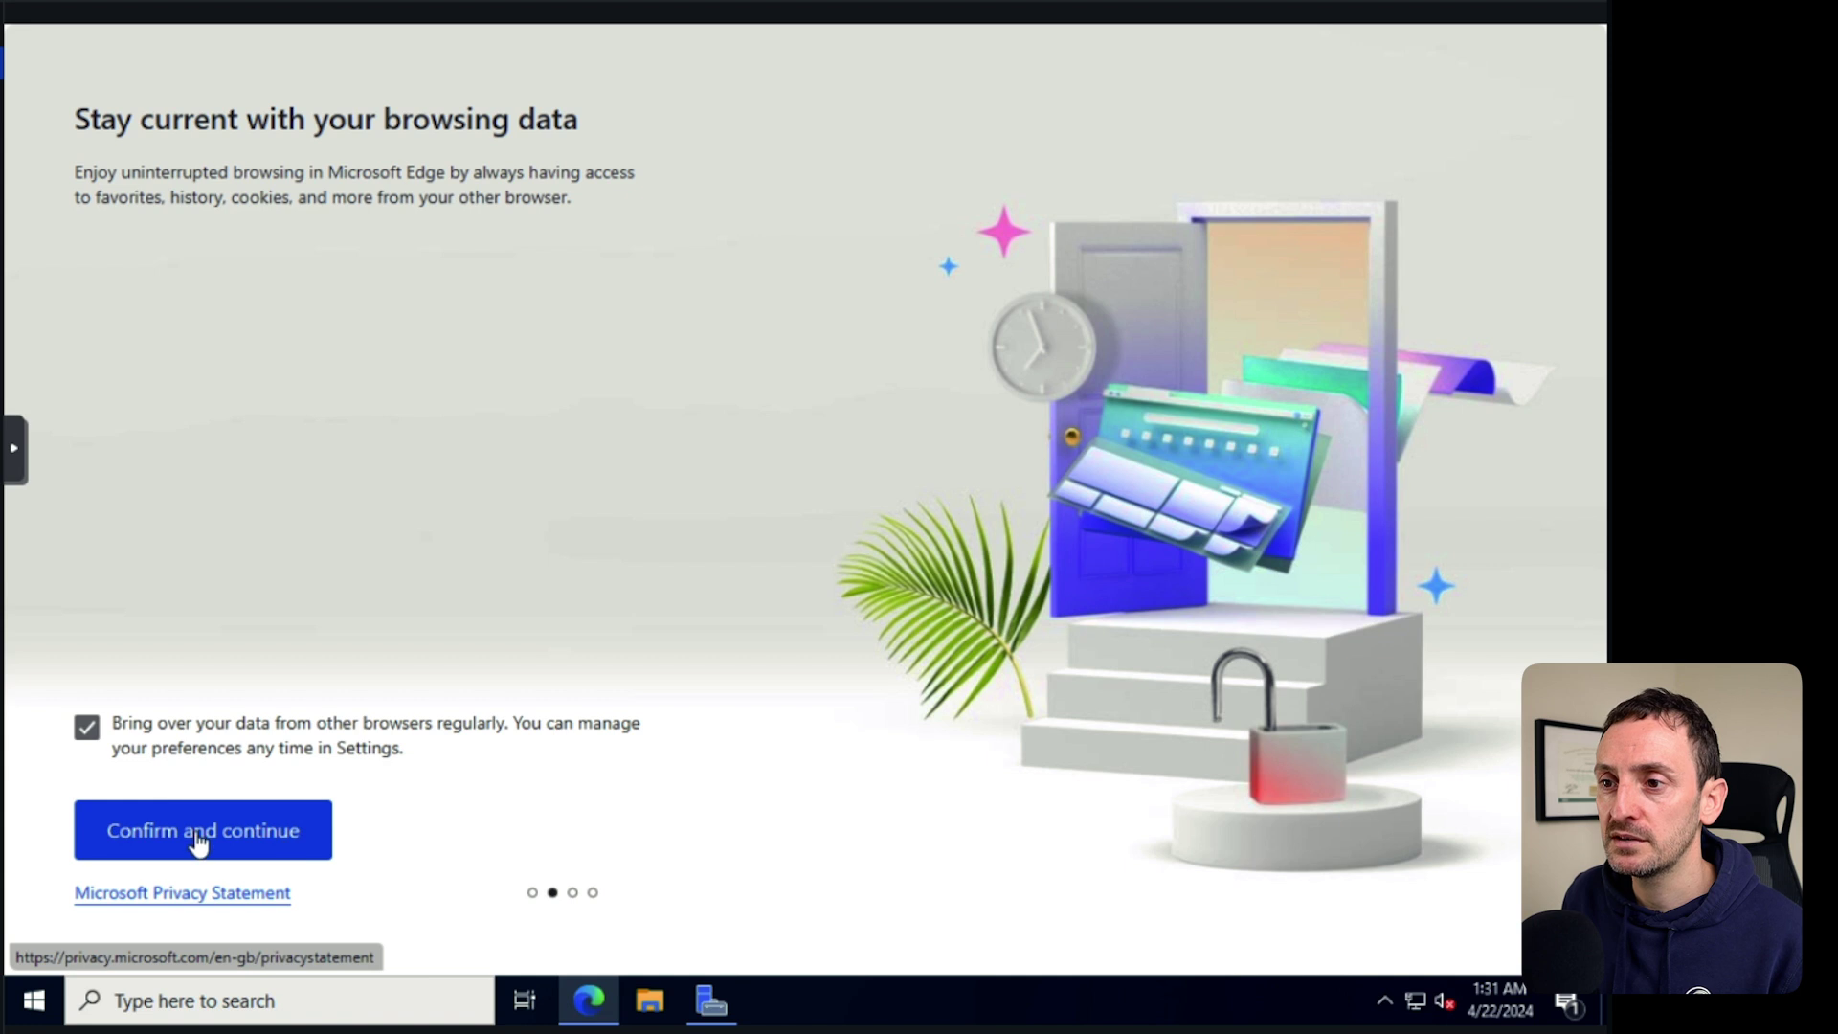
{"action": "left_click", "coordinate": [196, 841]}
{"action": "left_click", "coordinate": [429, 855]}
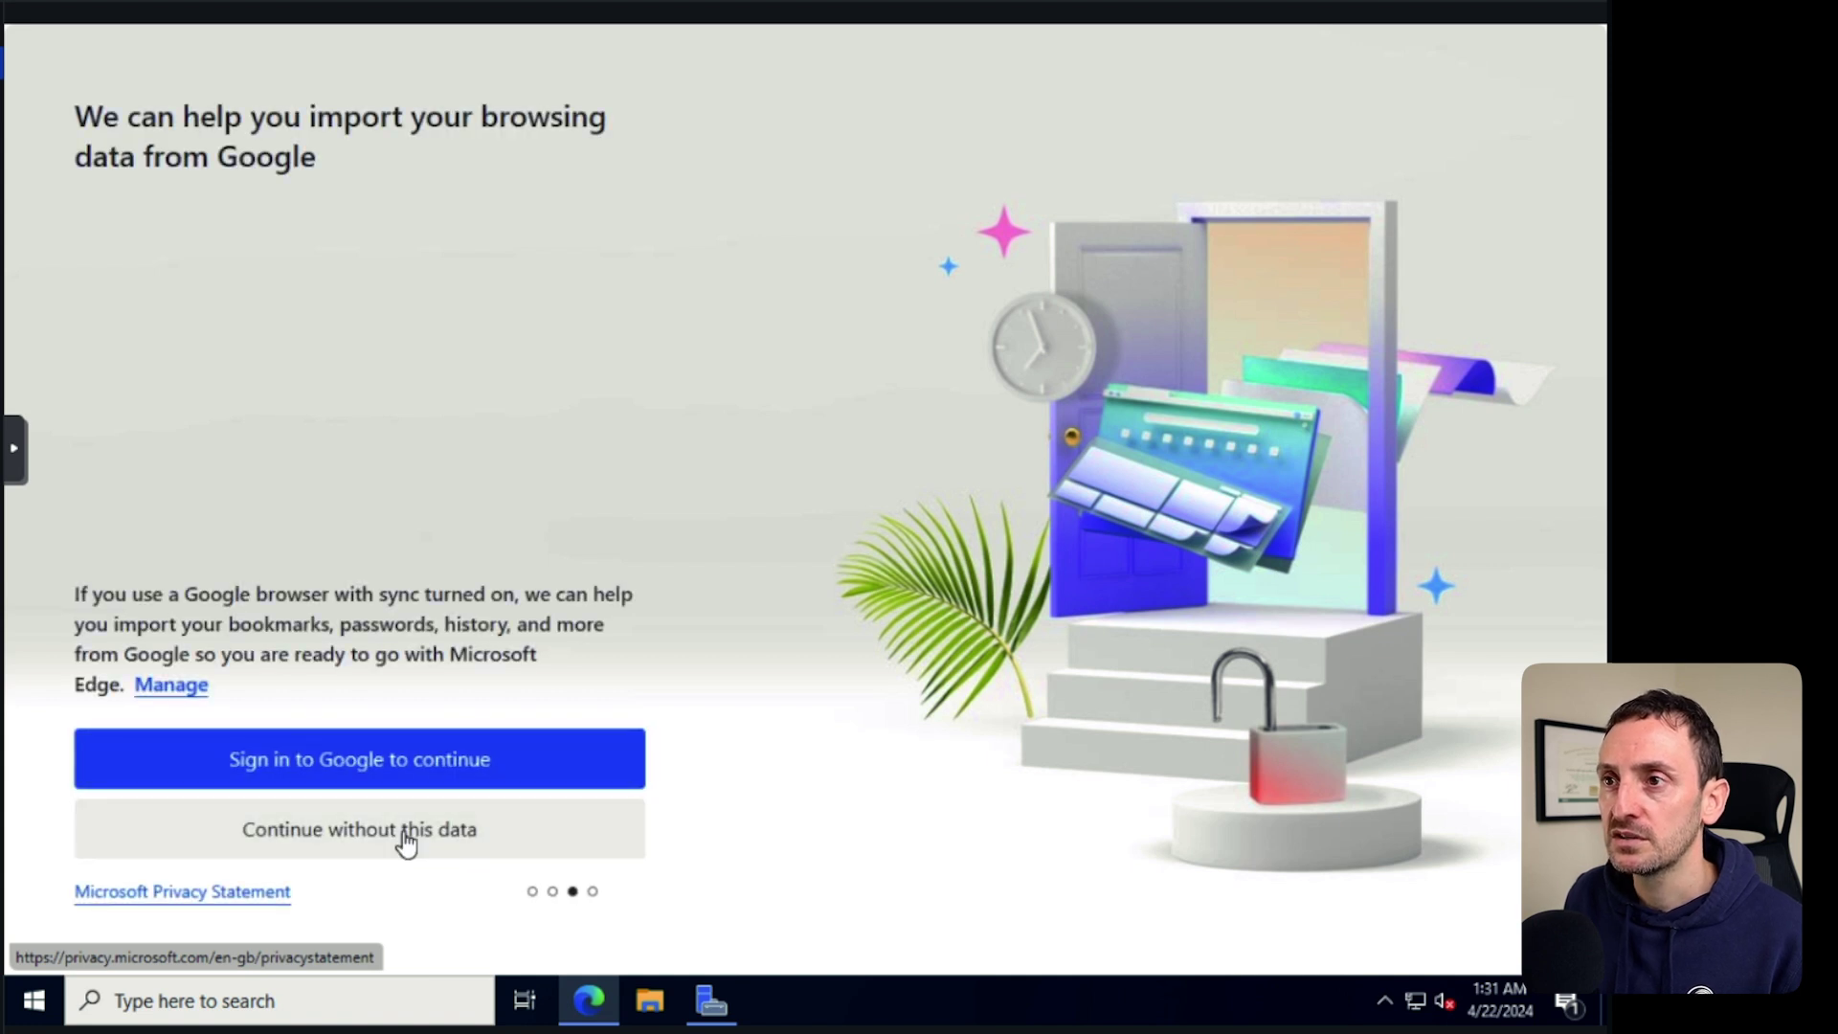
{"action": "left_click", "coordinate": [244, 849]}
{"action": "left_click", "coordinate": [509, 84]}
Sign in to the pfSense web interface at 10.10.20.254 as admin.
{"action": "type", "text": "10.10.20.254"}
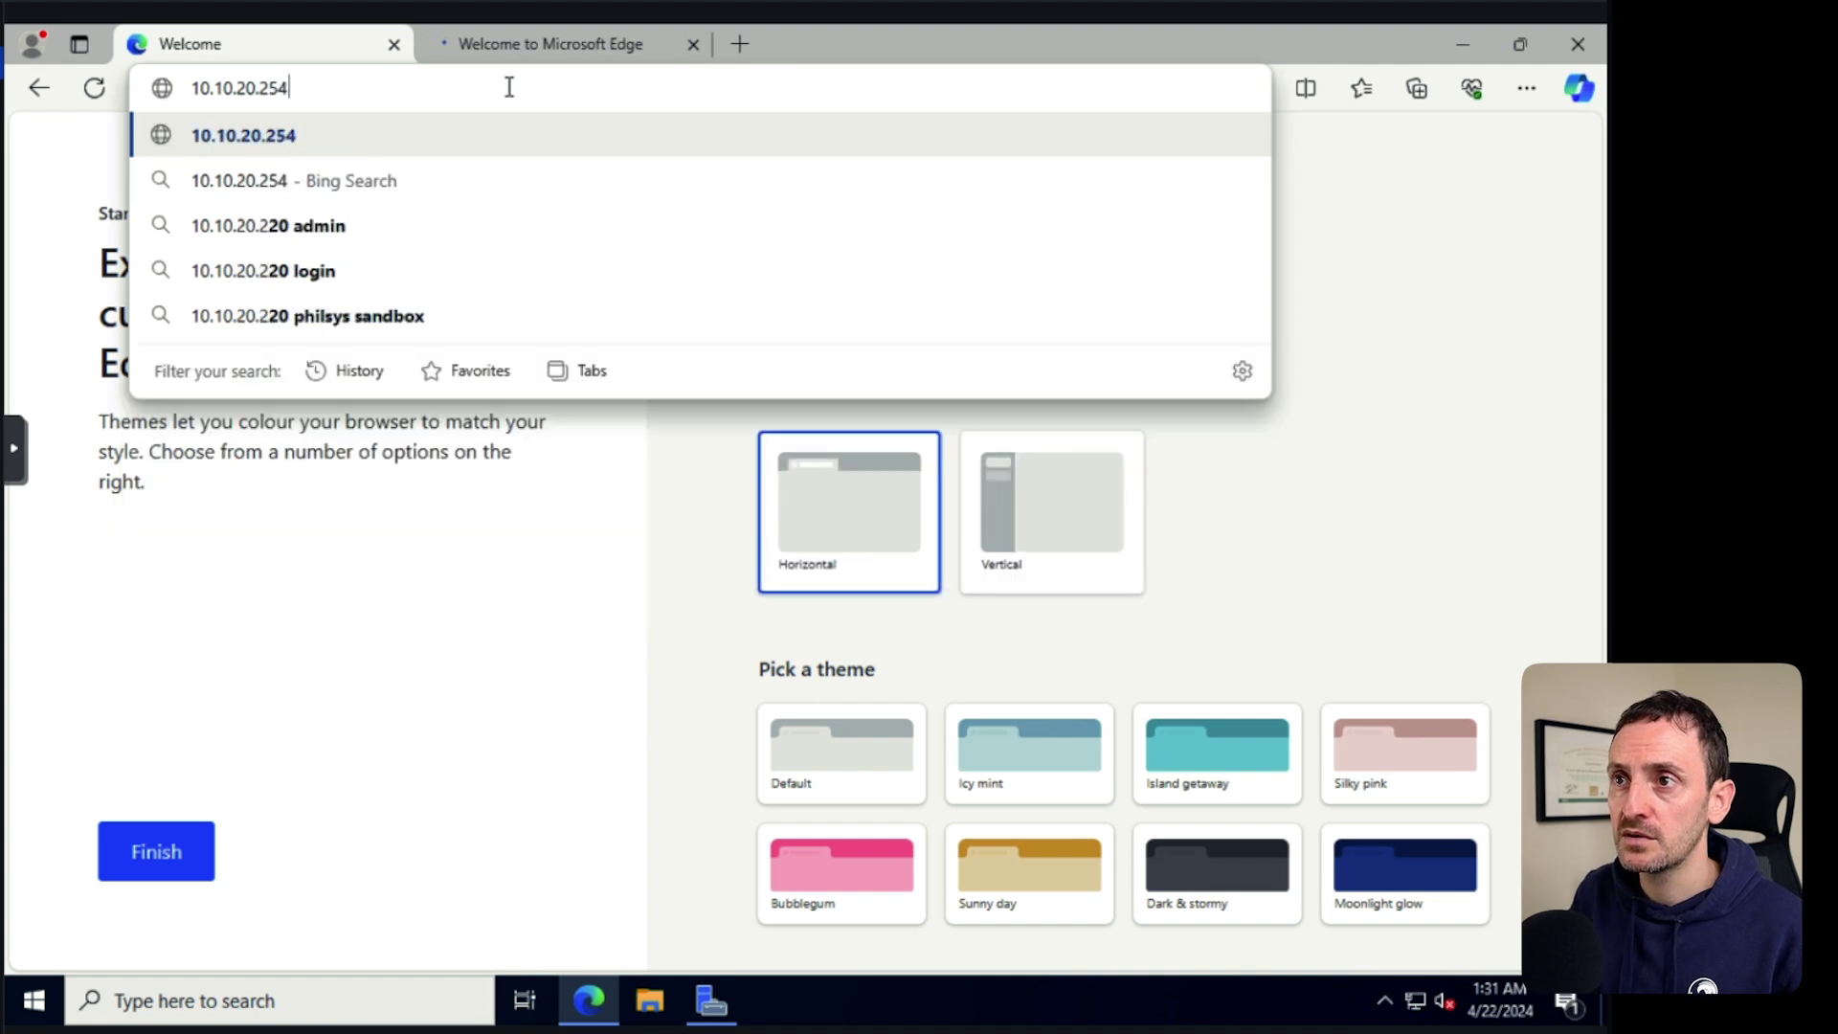
{"action": "key", "text": "Return"}
{"action": "left_click", "coordinate": [673, 473]}
{"action": "type", "text": "ADMIN"}
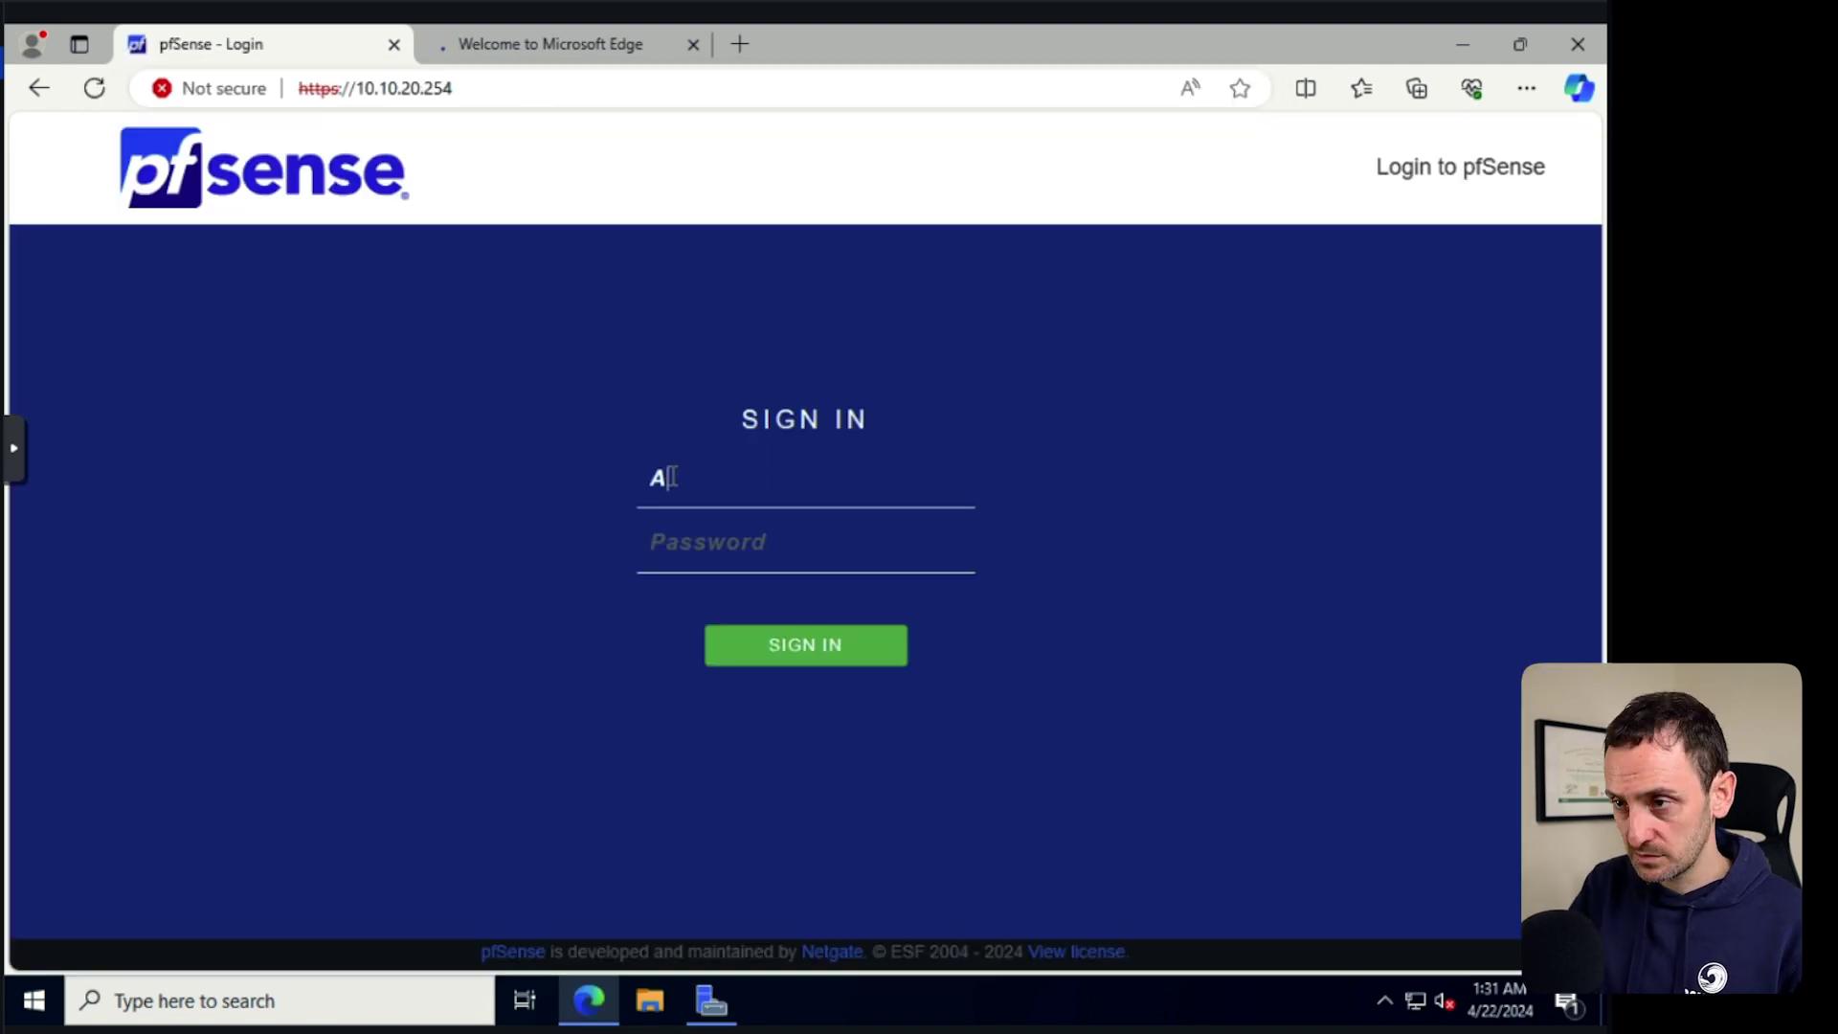
{"action": "key", "text": "Tab"}
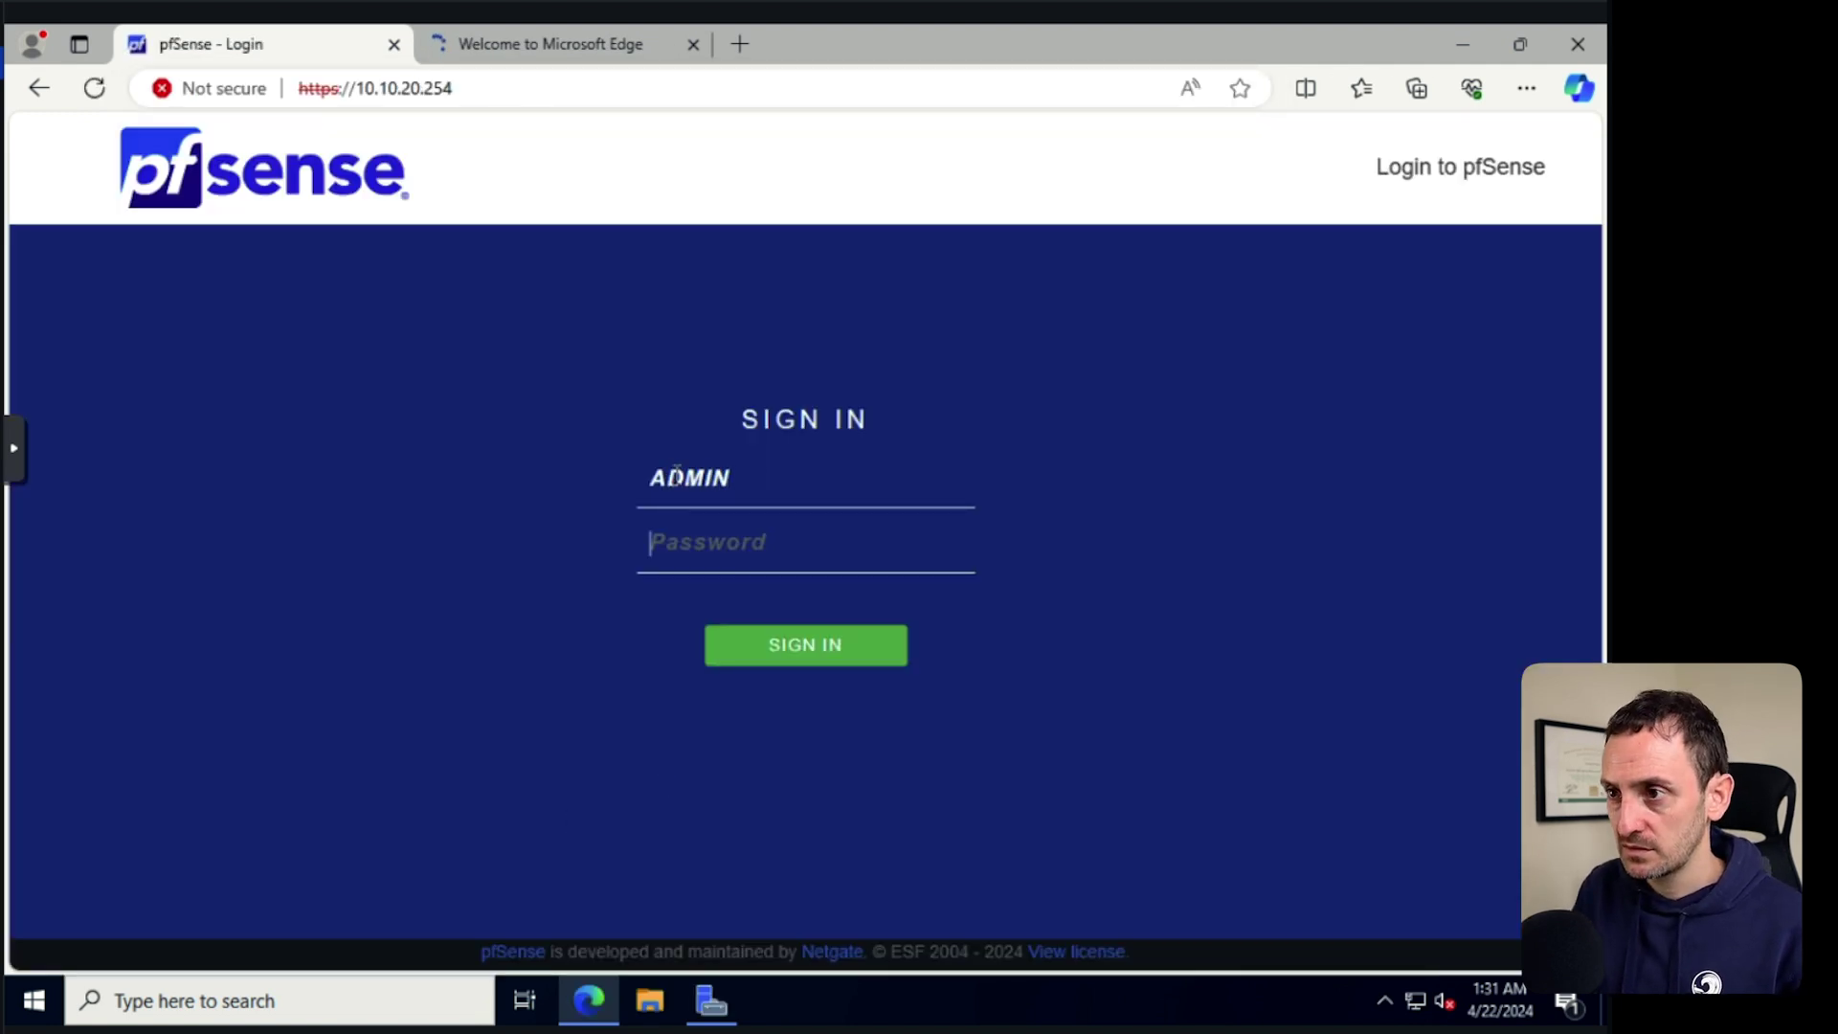
{"action": "type", "text": "admin"}
{"action": "key", "text": "Tab"}
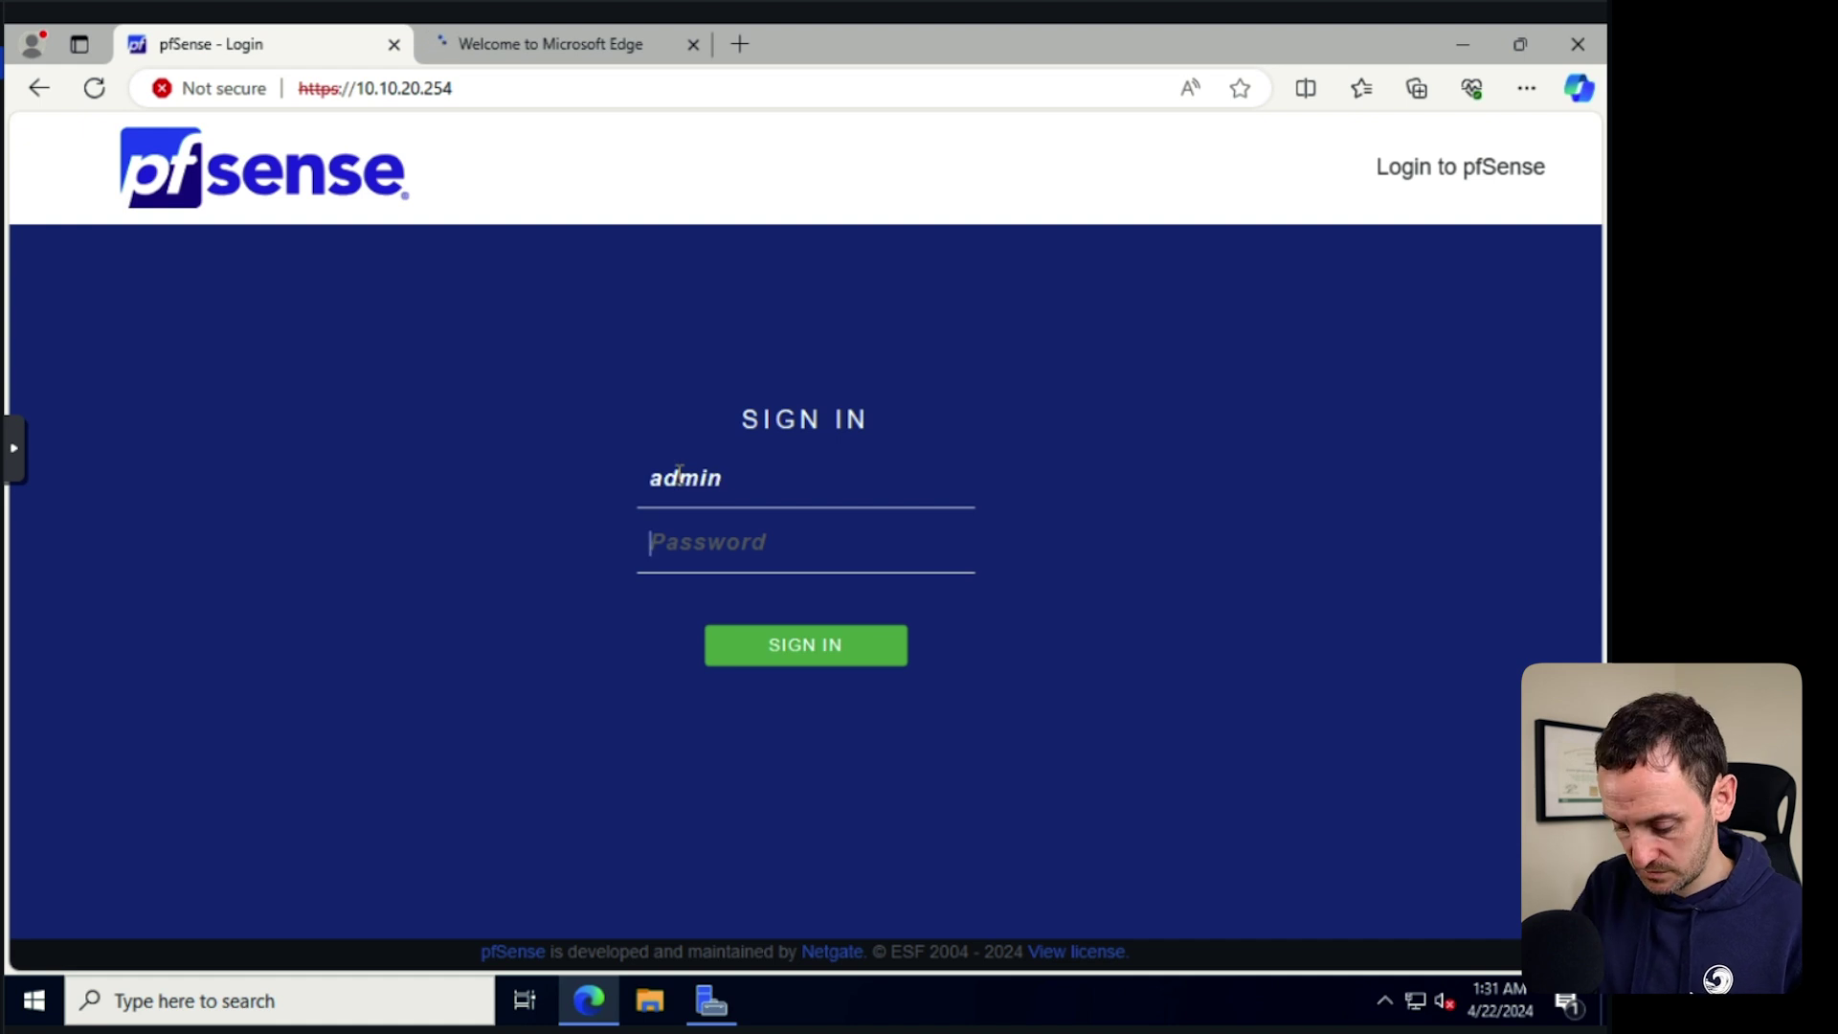
{"action": "type", "text": "•••••••••••"}
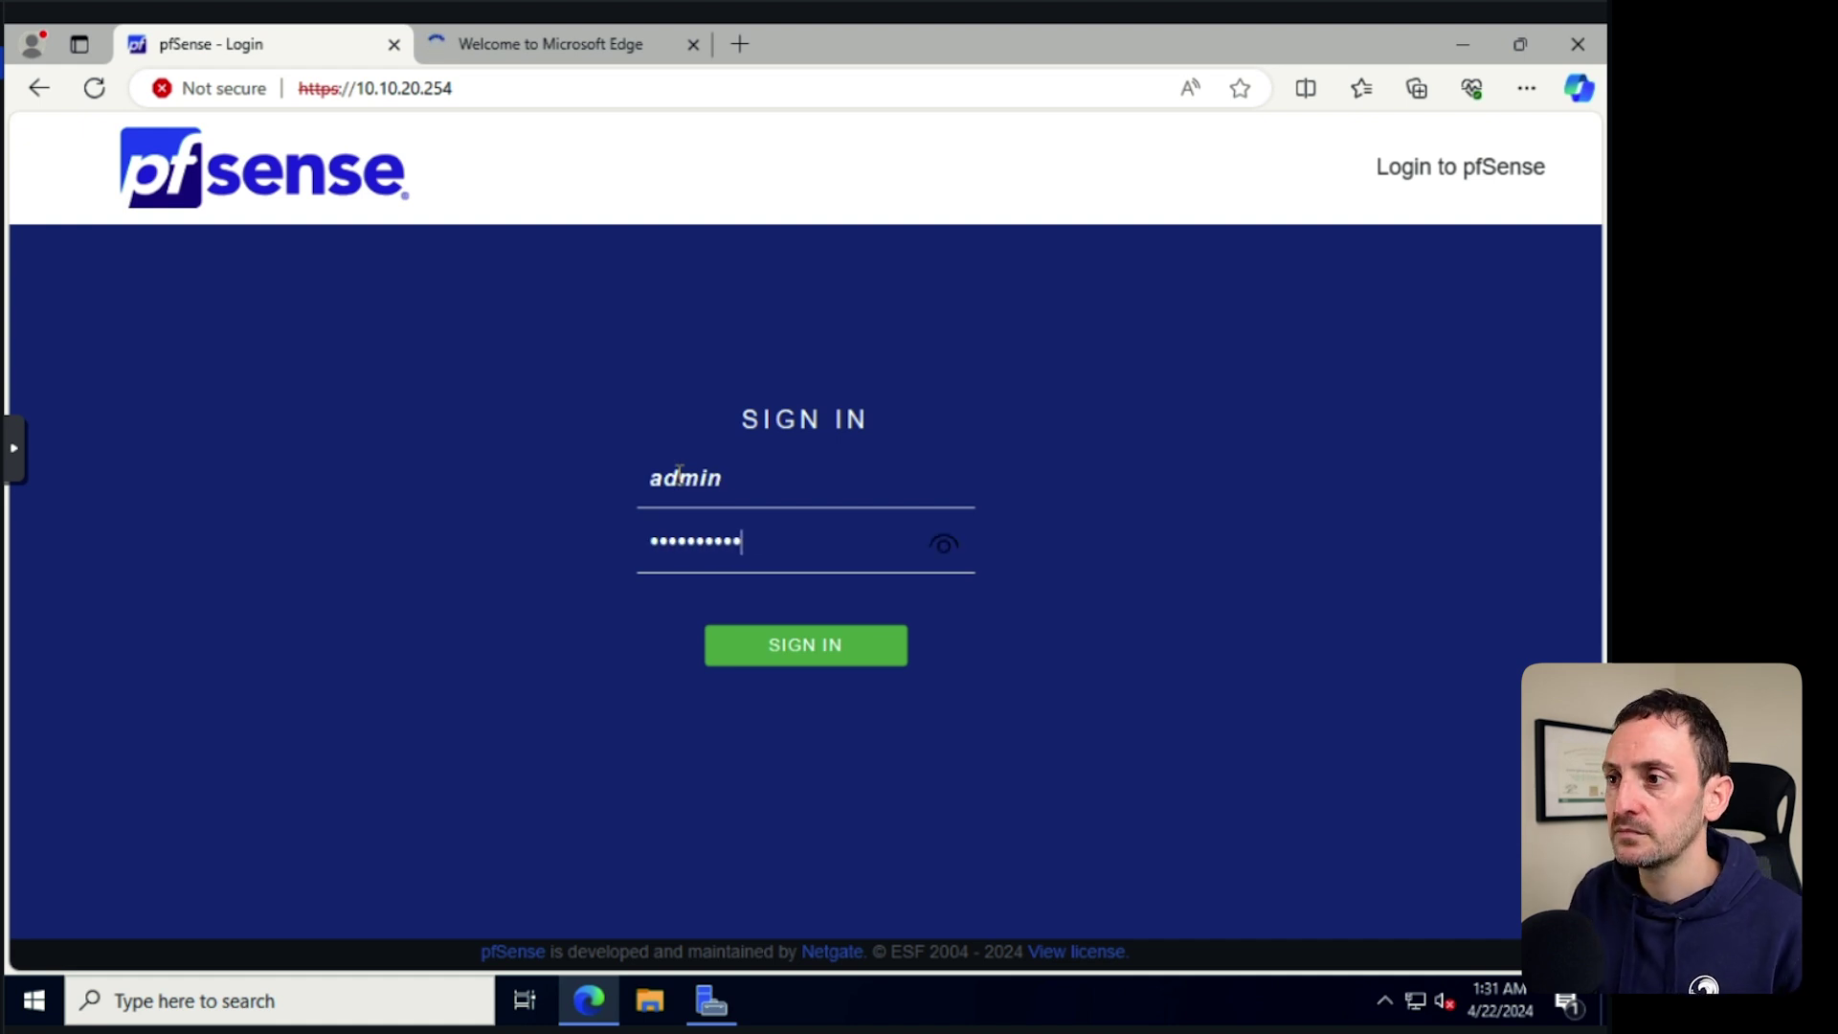
{"action": "left_click", "coordinate": [789, 654]}
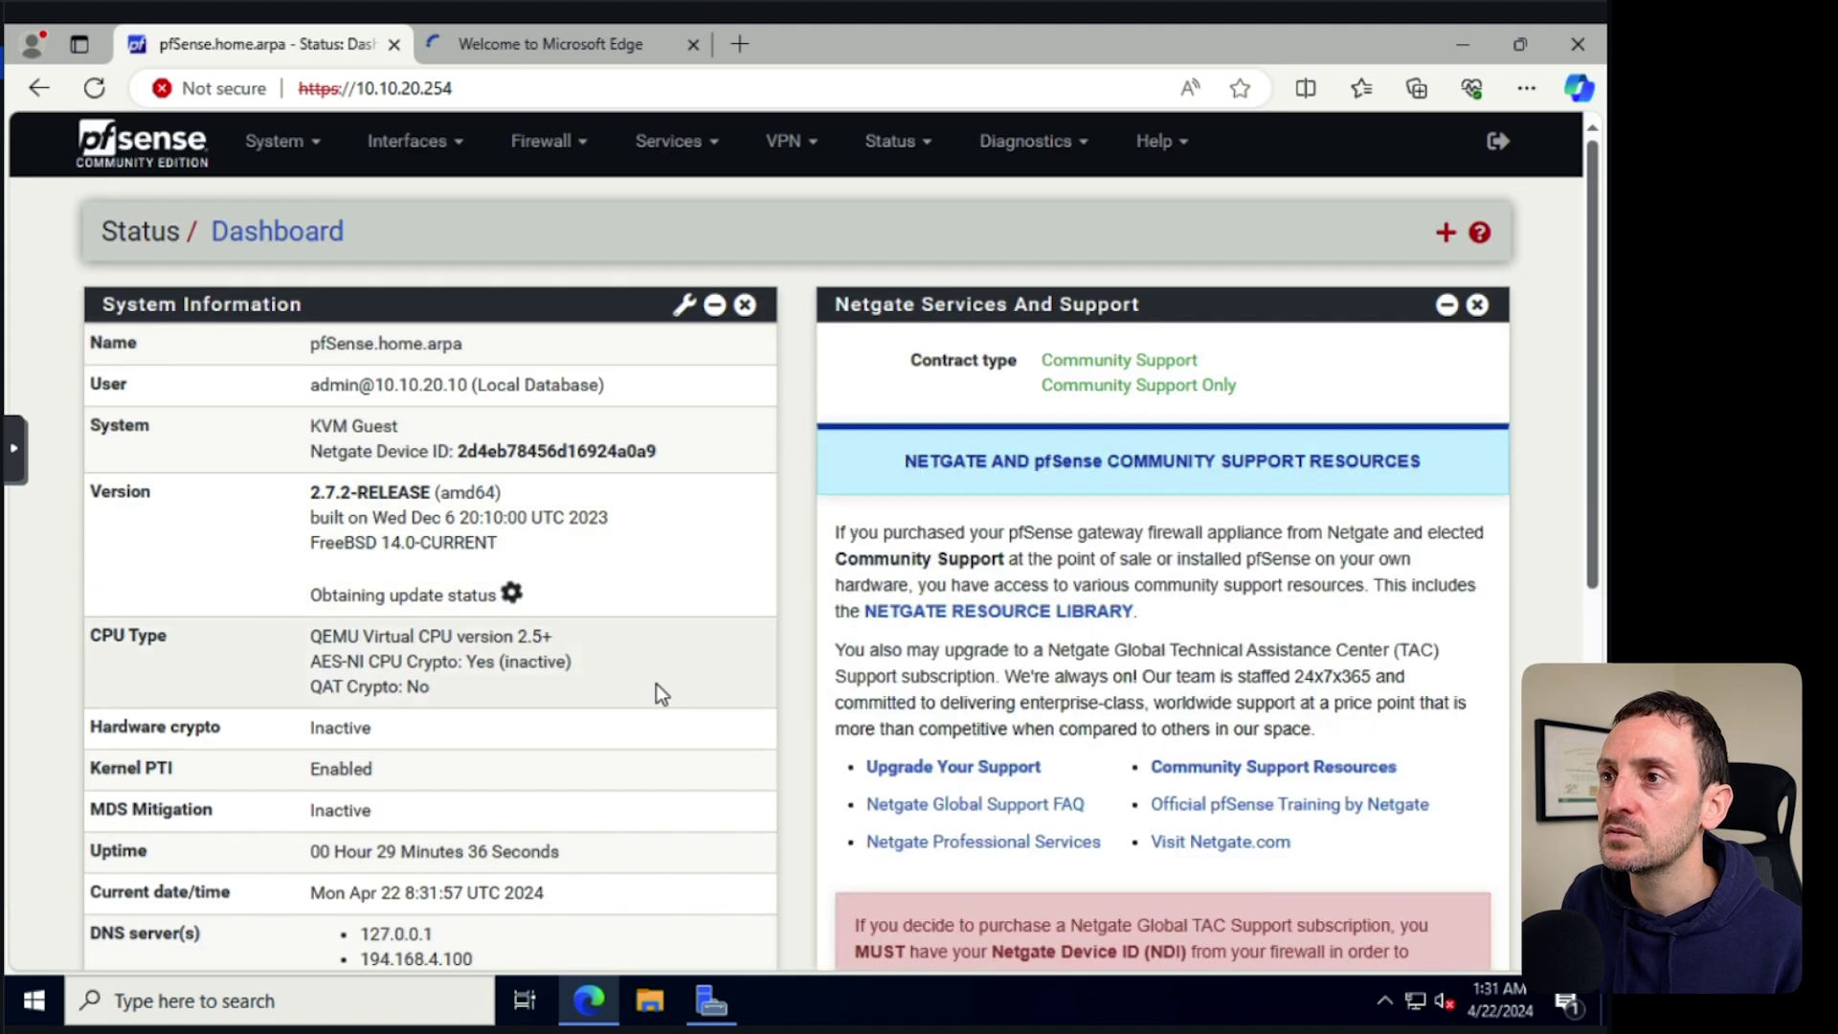
Look over the VLAN20 interface settings.
{"action": "left_click", "coordinate": [407, 140]}
{"action": "left_click", "coordinate": [443, 385]}
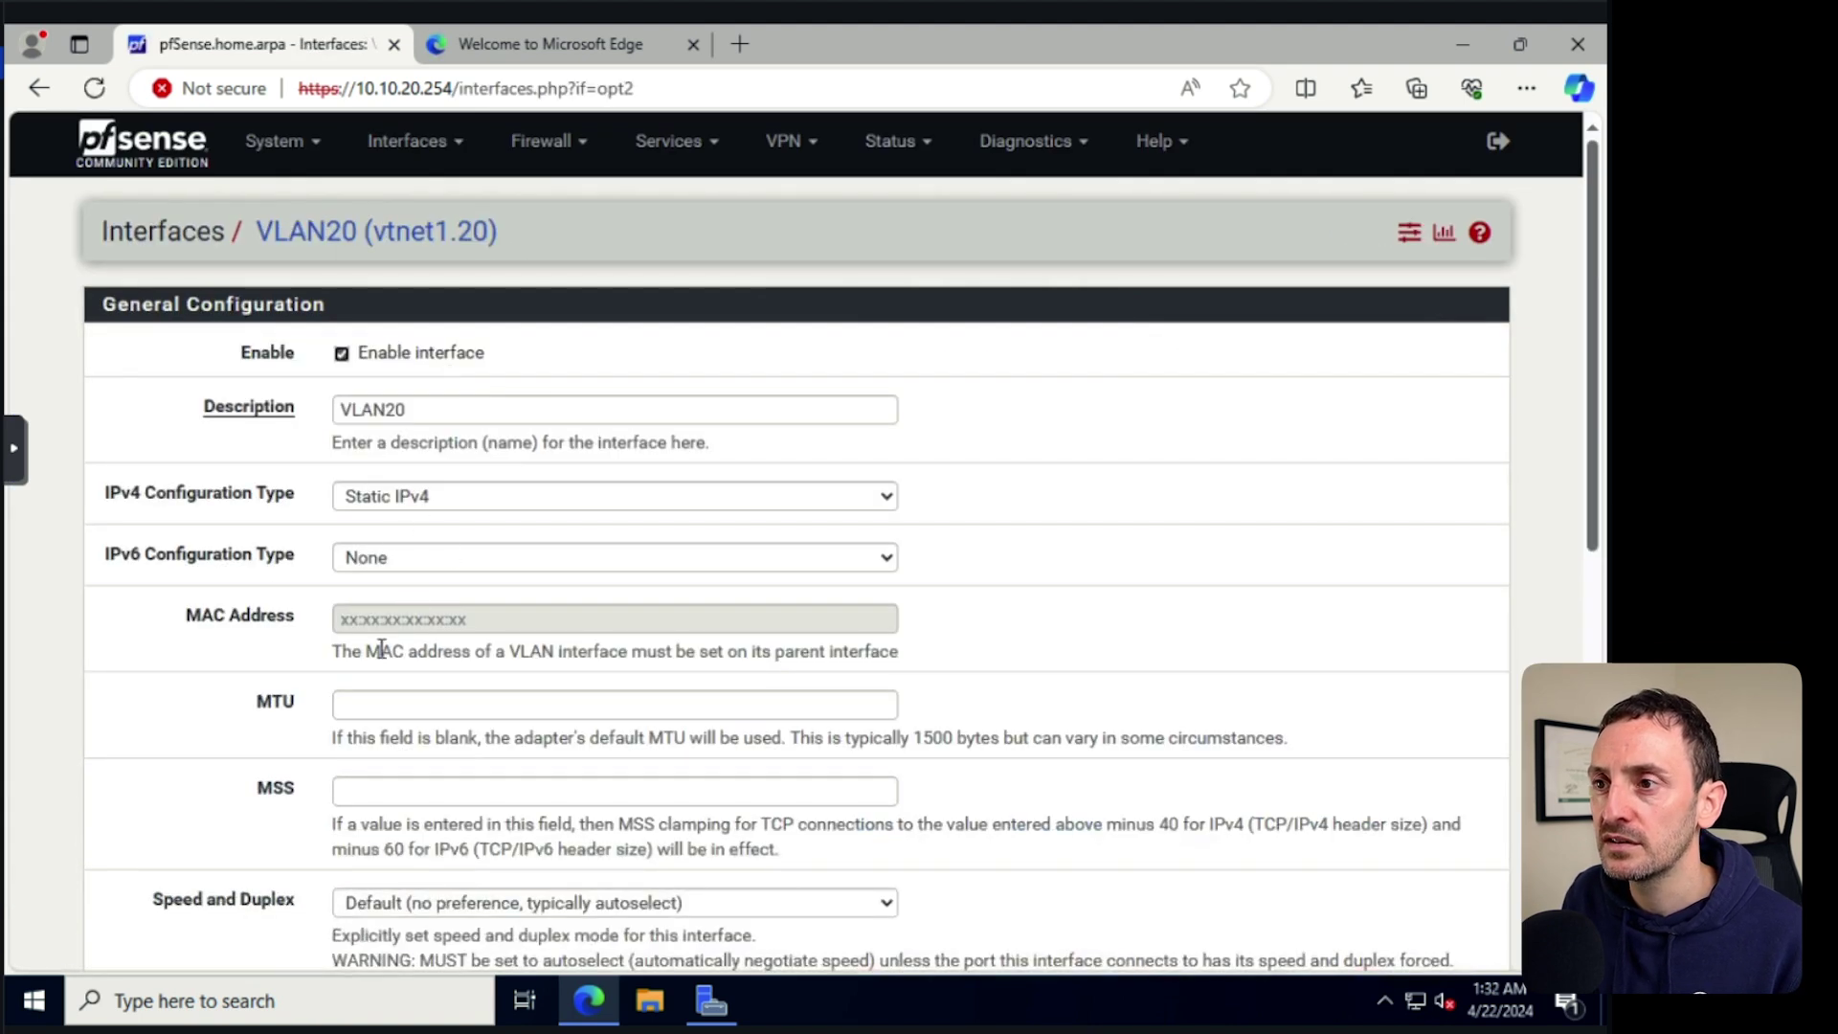
{"action": "scroll", "coordinate": [188, 735], "scroll_direction": "down", "scroll_amount": 1}
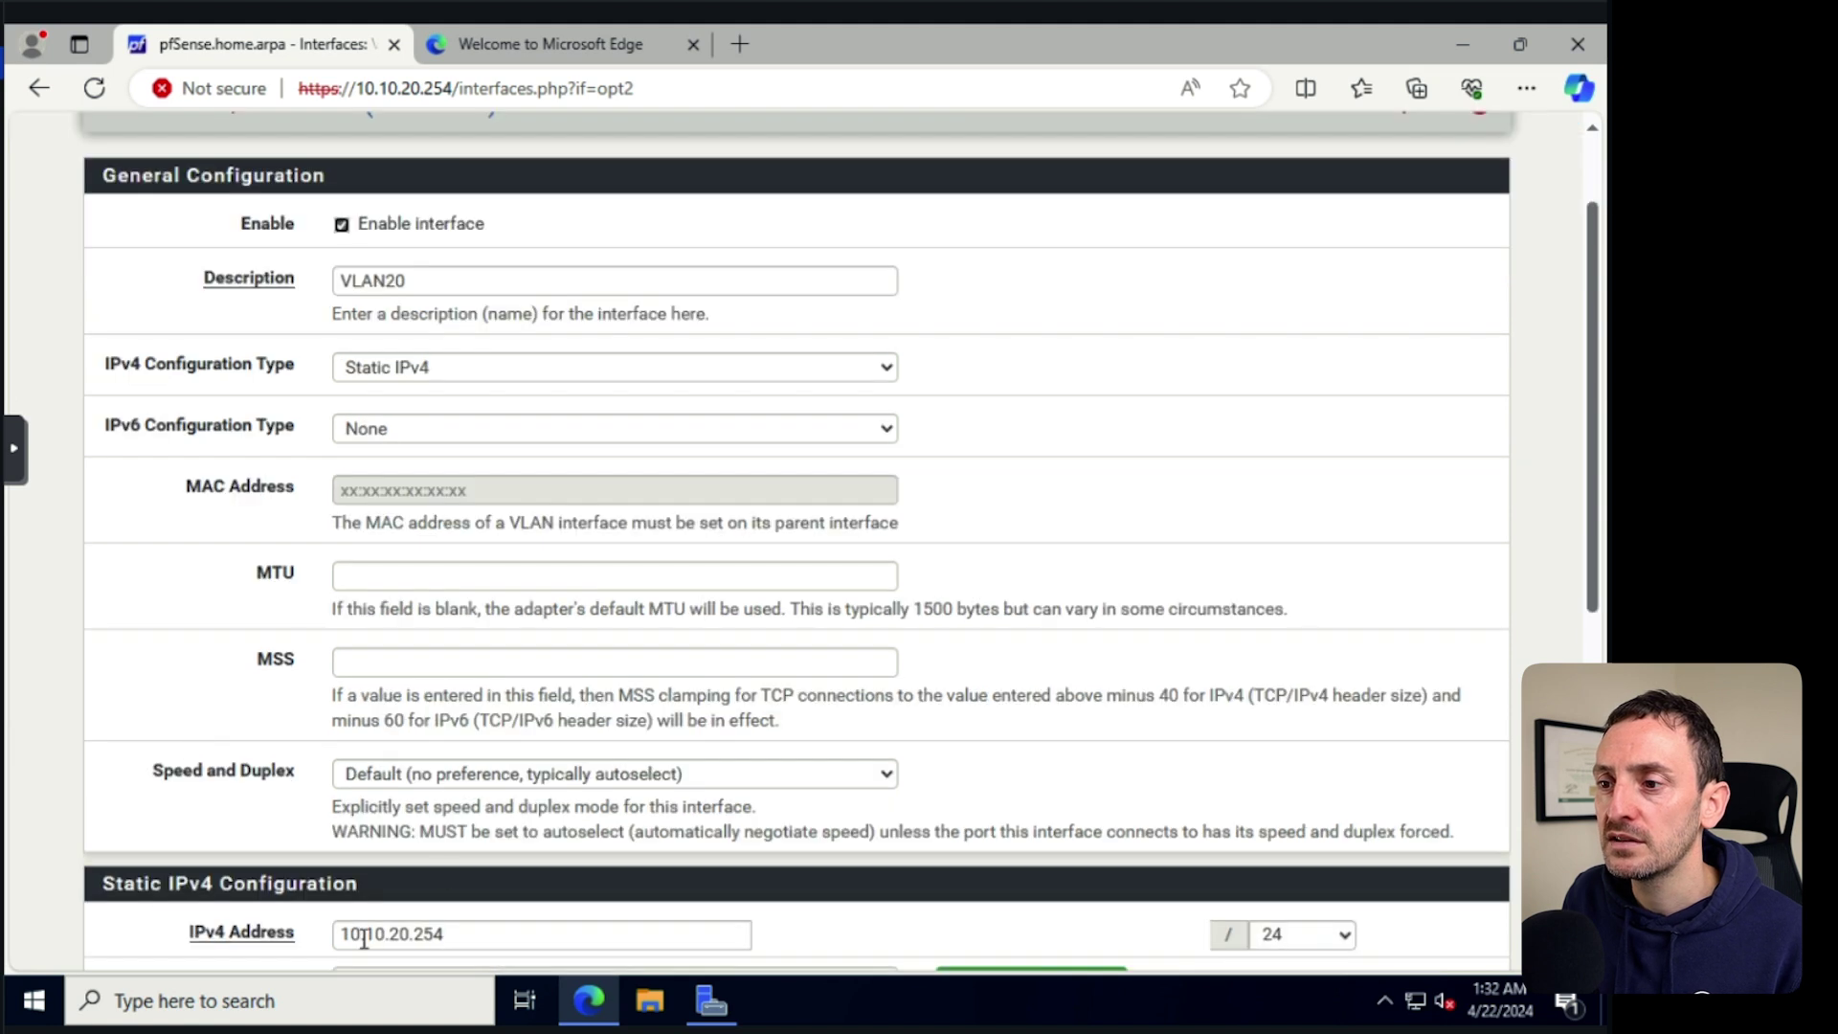
{"action": "scroll", "coordinate": [546, 586], "scroll_direction": "up", "scroll_amount": 1}
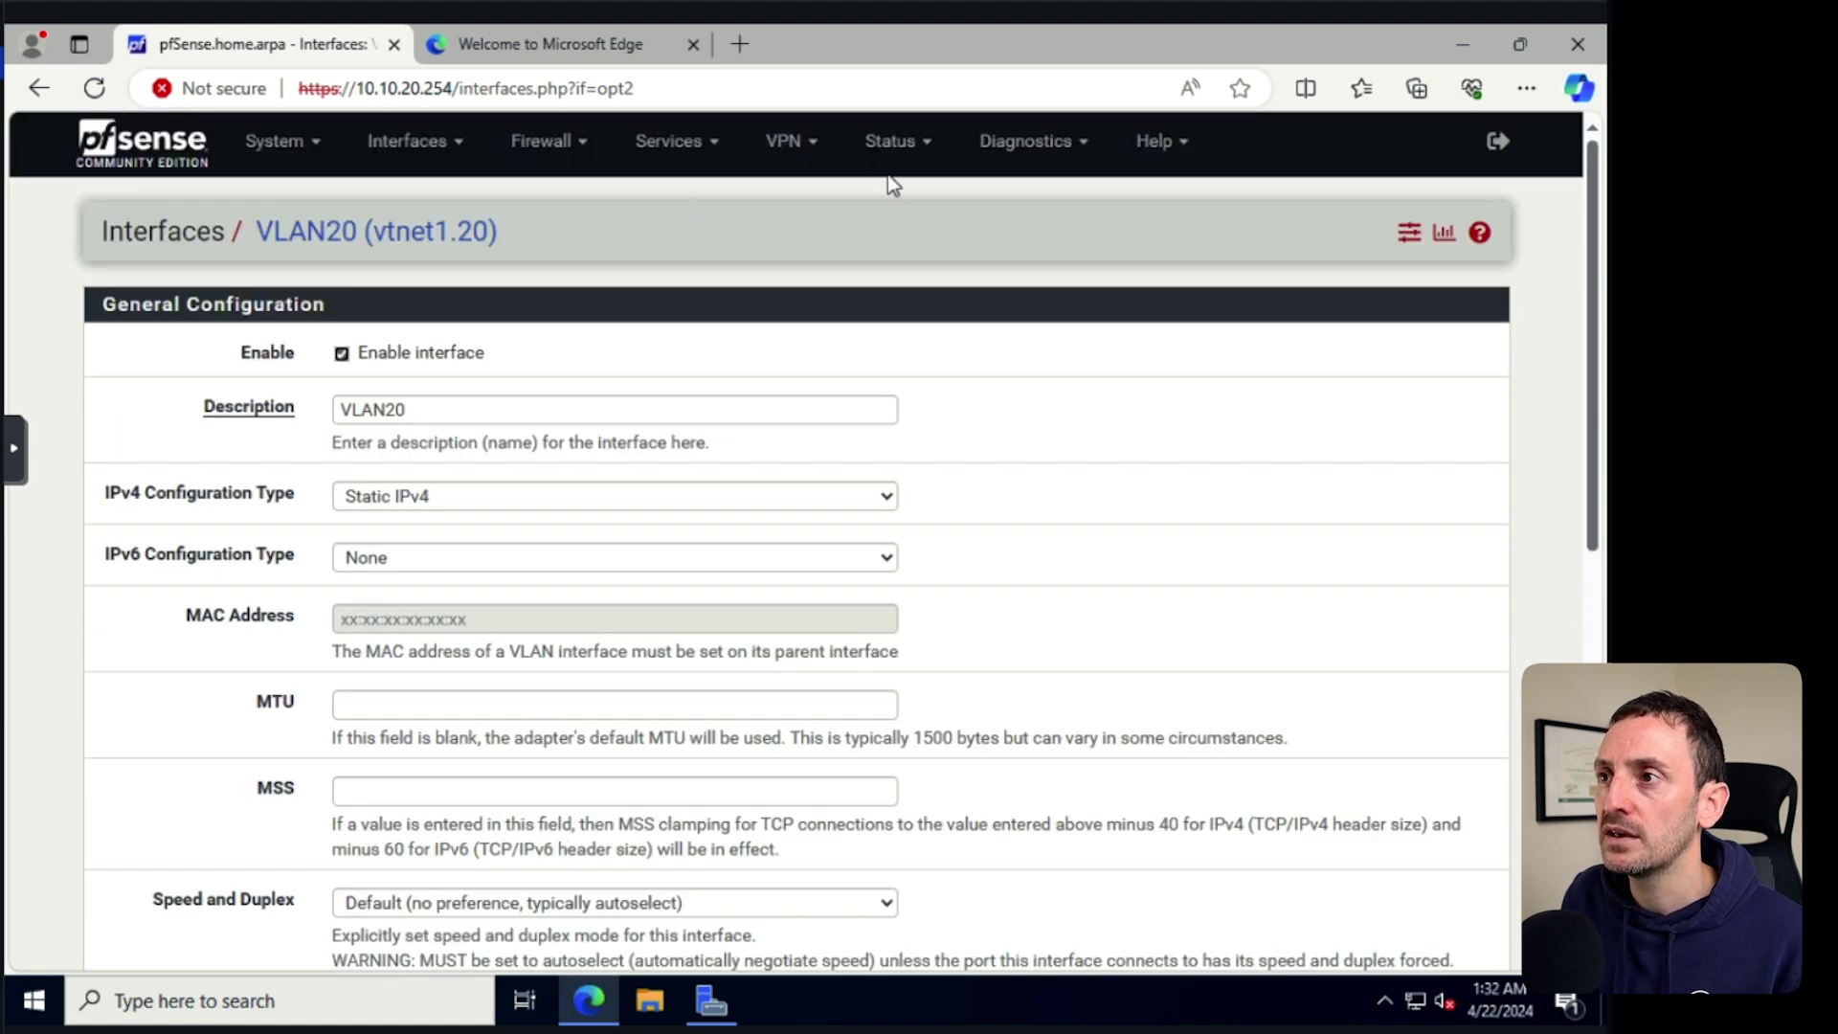
Uncheck Enable for the VLAN20 DHCP server, save, and apply the changes.
{"action": "left_click", "coordinate": [710, 146]}
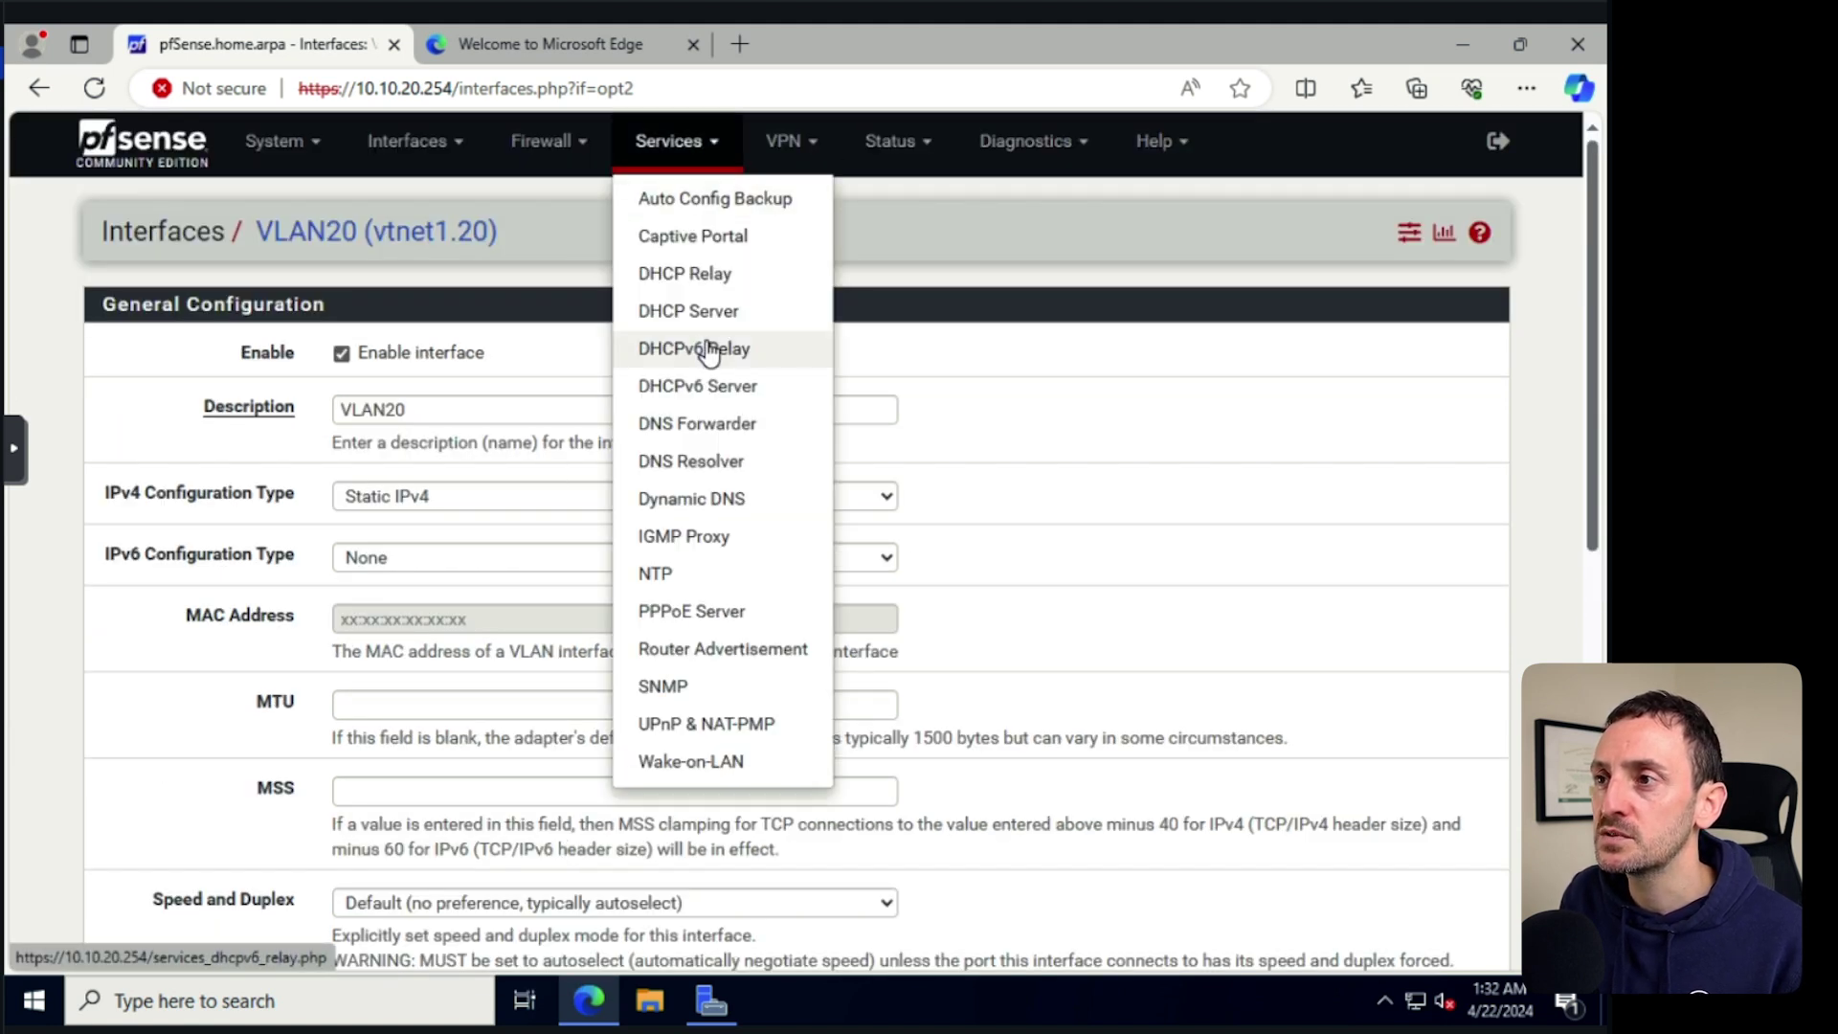
{"action": "left_click", "coordinate": [678, 311]}
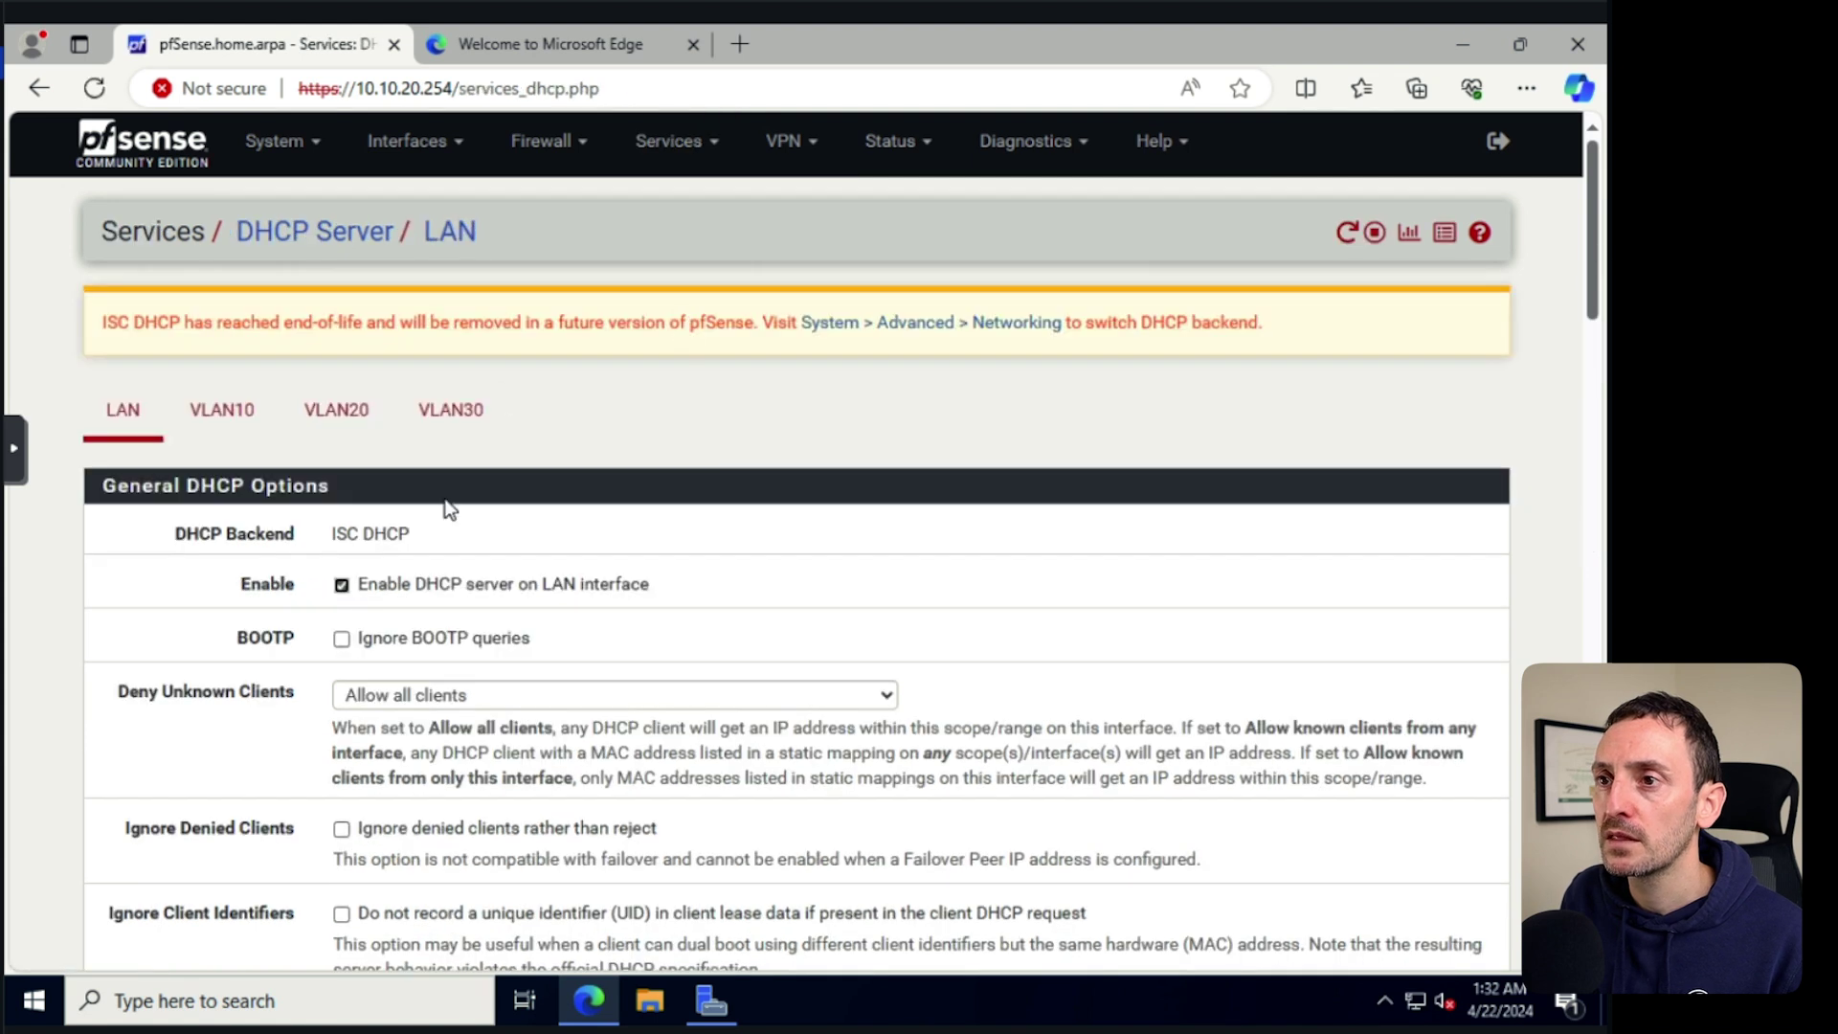
{"action": "left_click", "coordinate": [350, 421]}
{"action": "scroll", "coordinate": [555, 641], "scroll_direction": "down", "scroll_amount": 3}
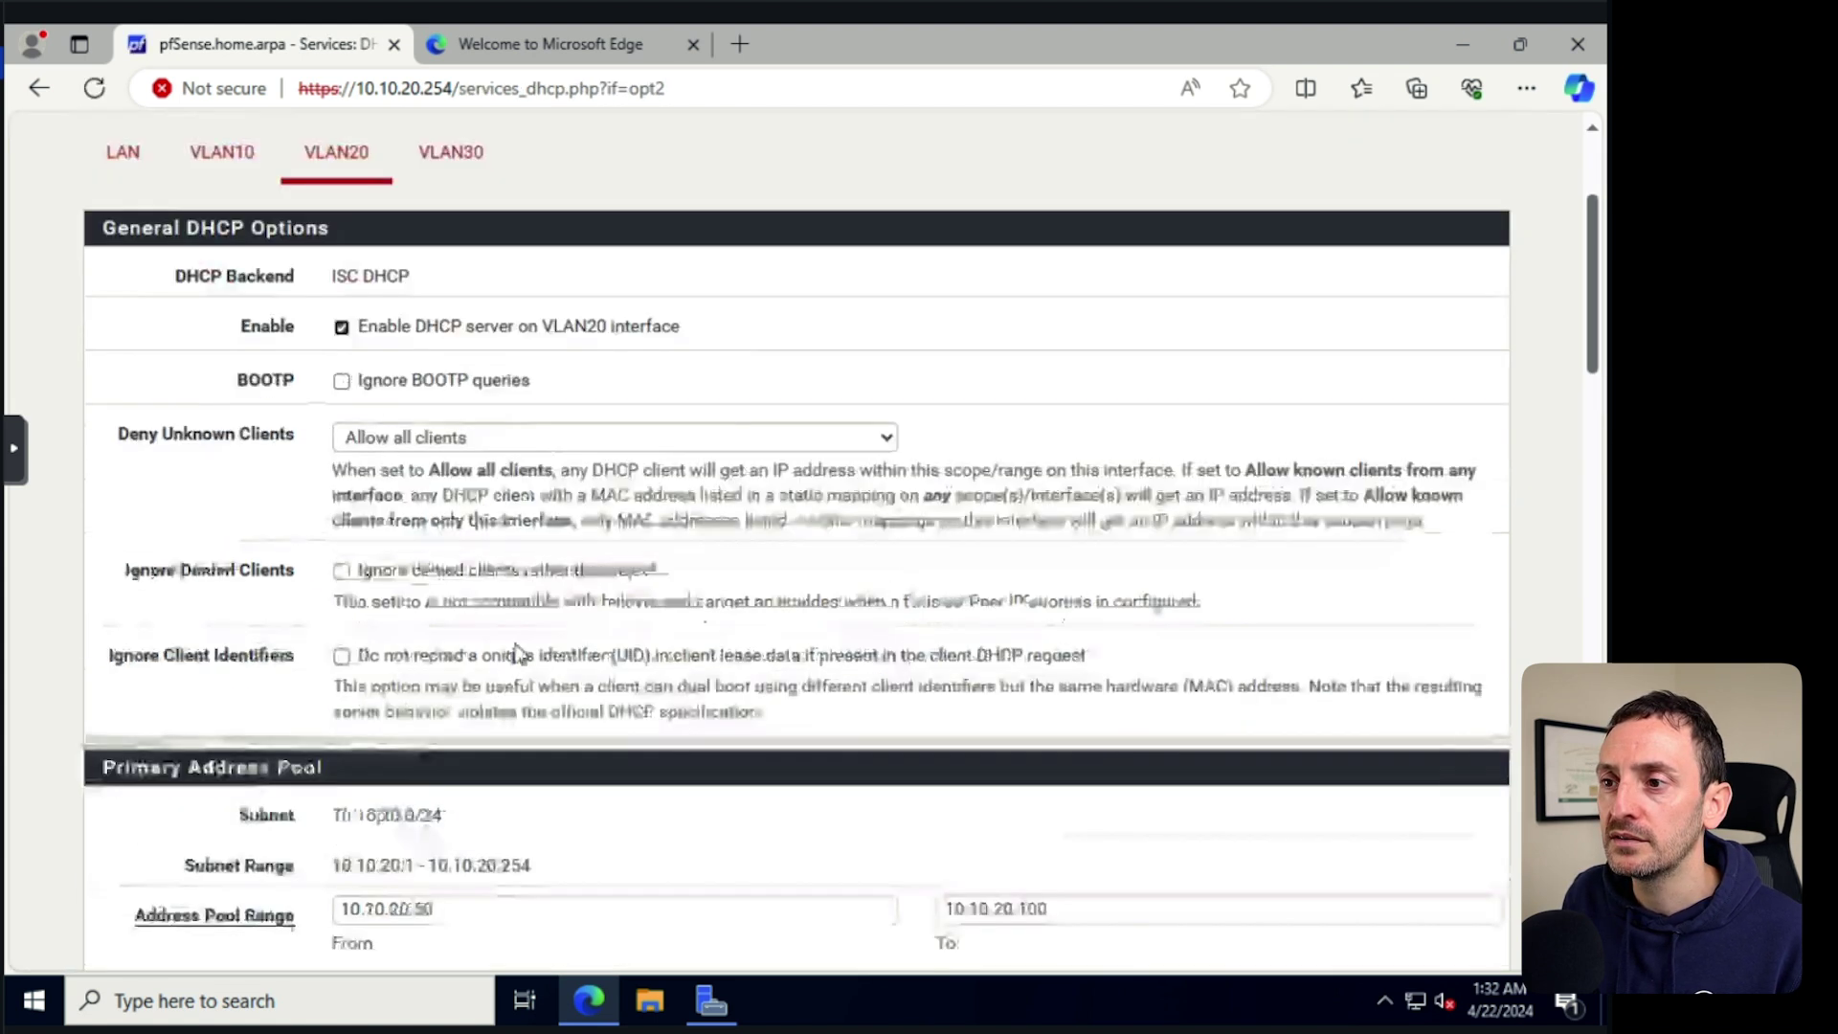
{"action": "scroll", "coordinate": [512, 654], "scroll_direction": "down", "scroll_amount": 5}
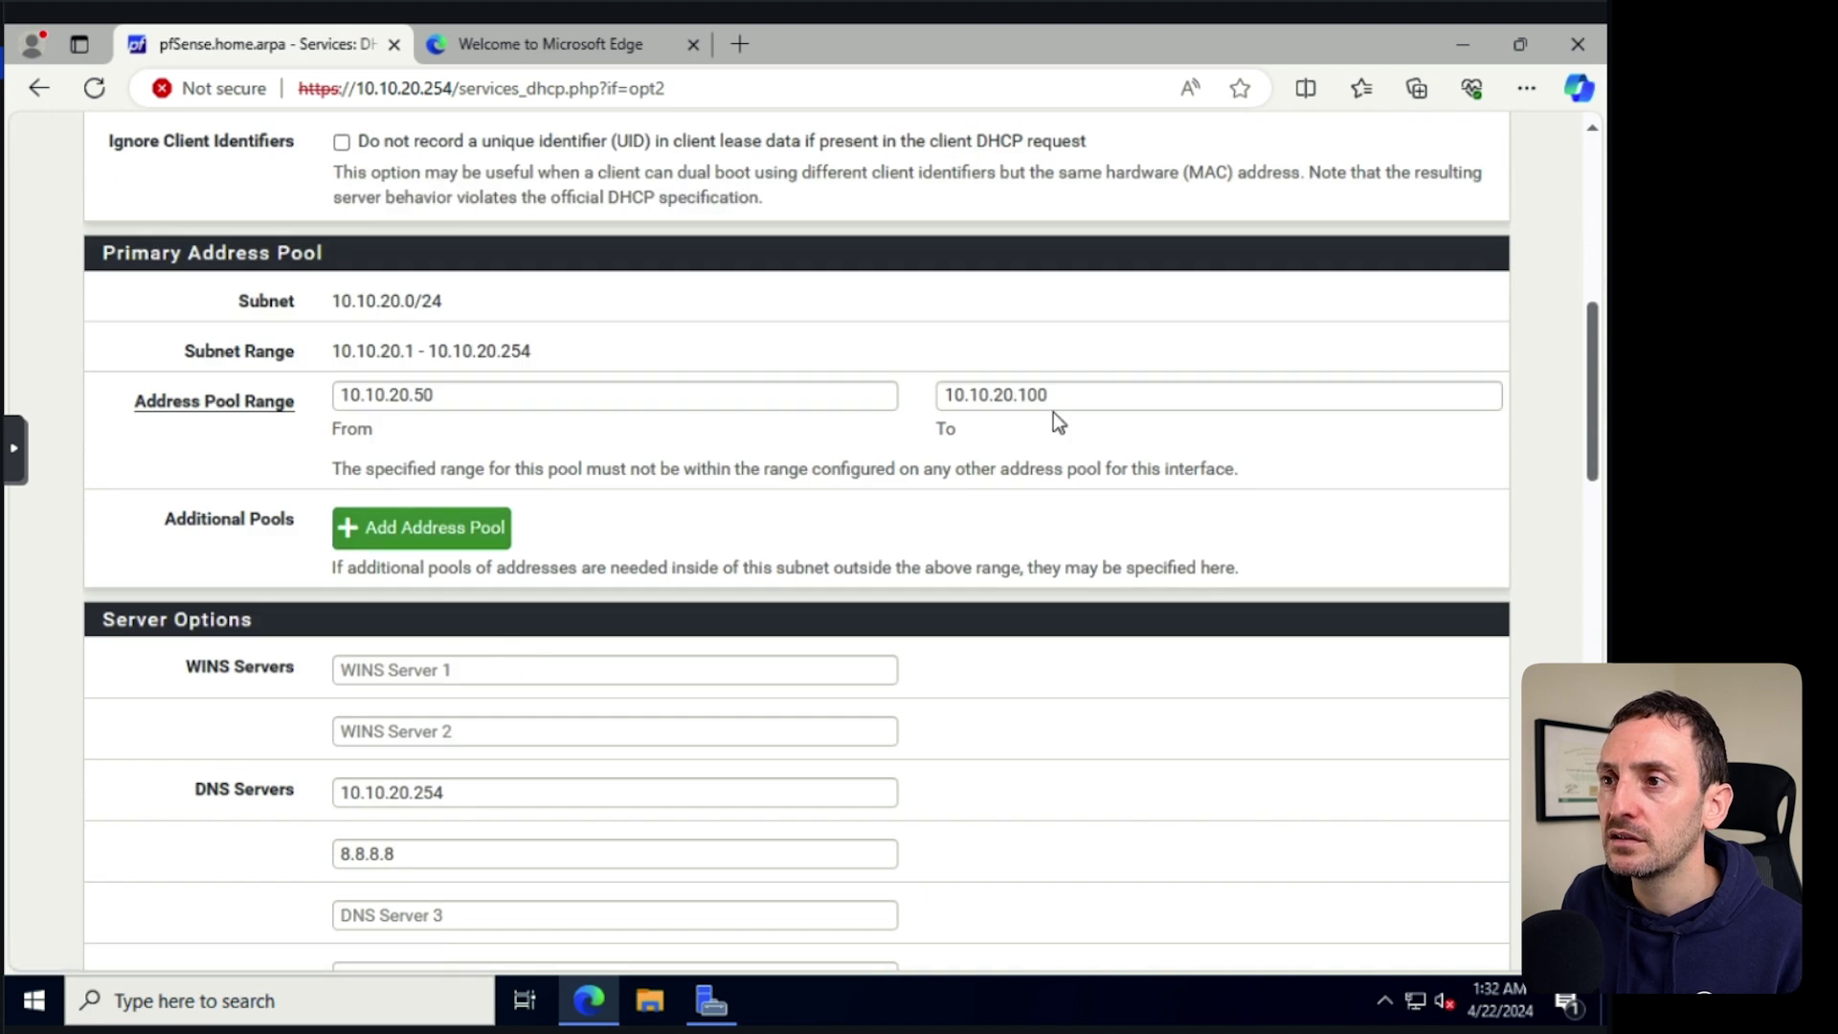
{"action": "scroll", "coordinate": [498, 431], "scroll_direction": "up", "scroll_amount": 8}
{"action": "scroll", "coordinate": [474, 362], "scroll_direction": "down", "scroll_amount": 3}
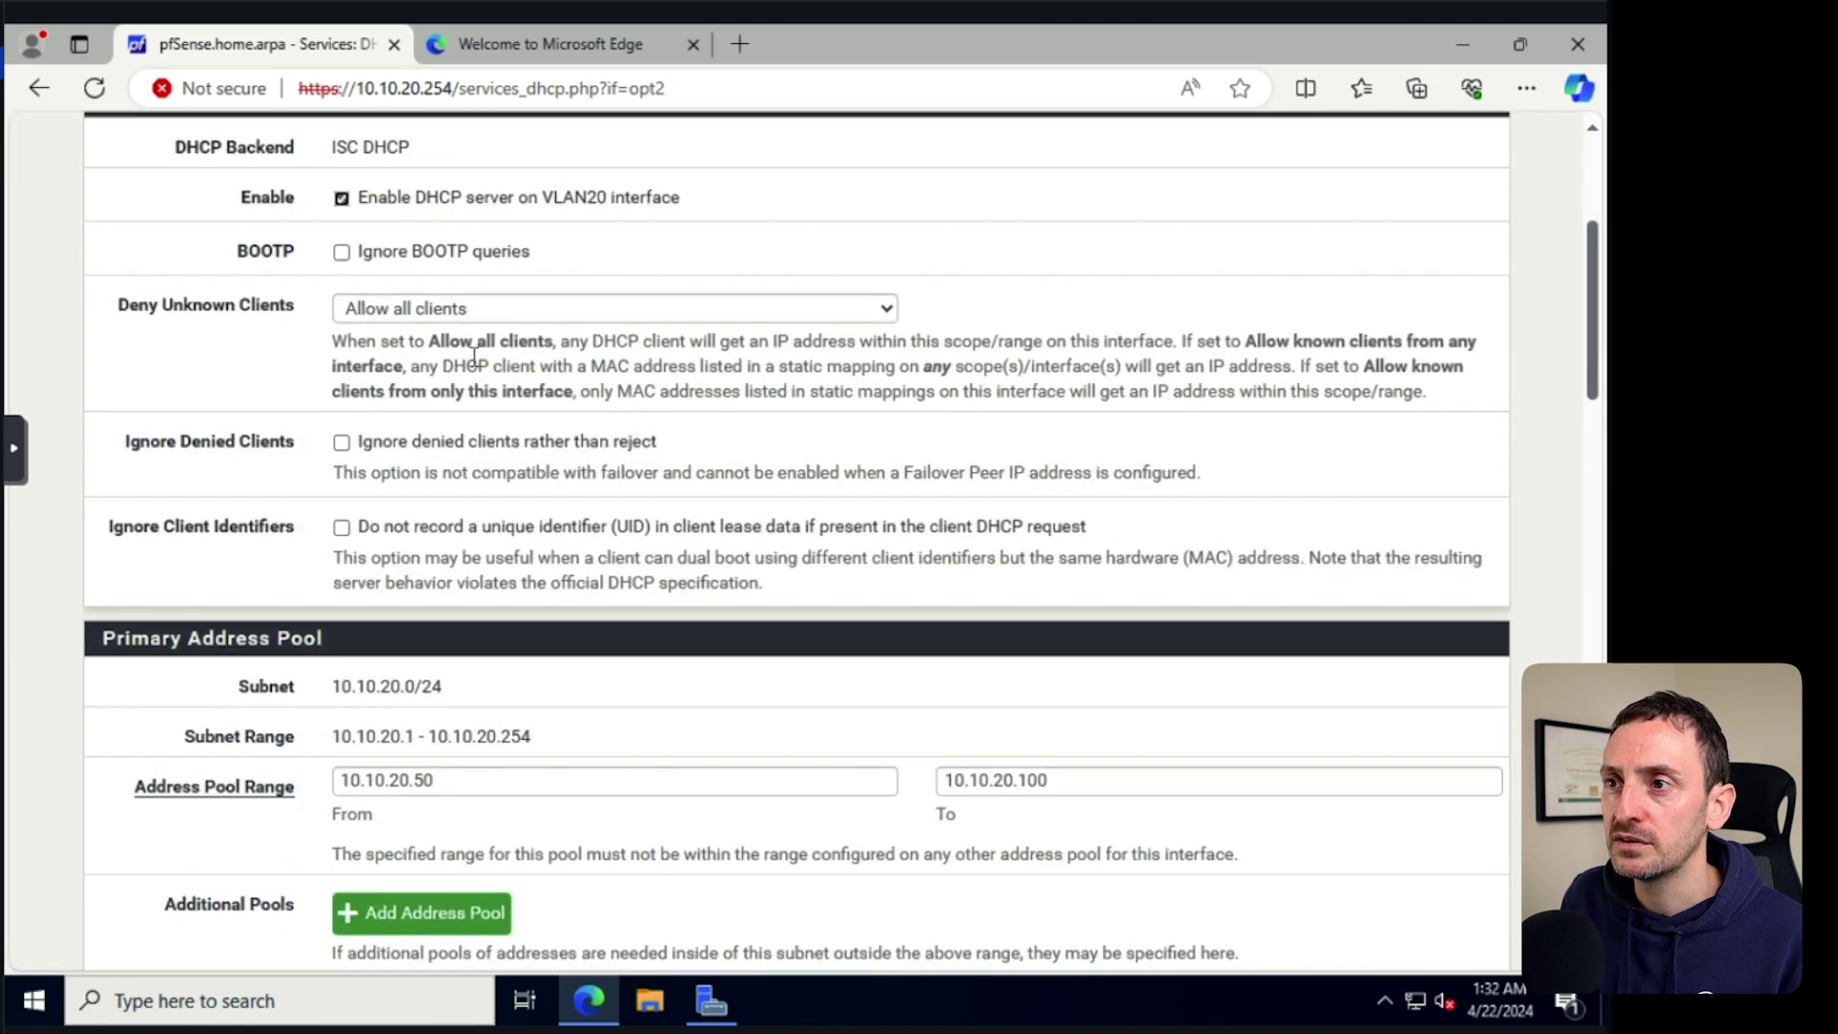
{"action": "scroll", "coordinate": [471, 356], "scroll_direction": "up", "scroll_amount": 3}
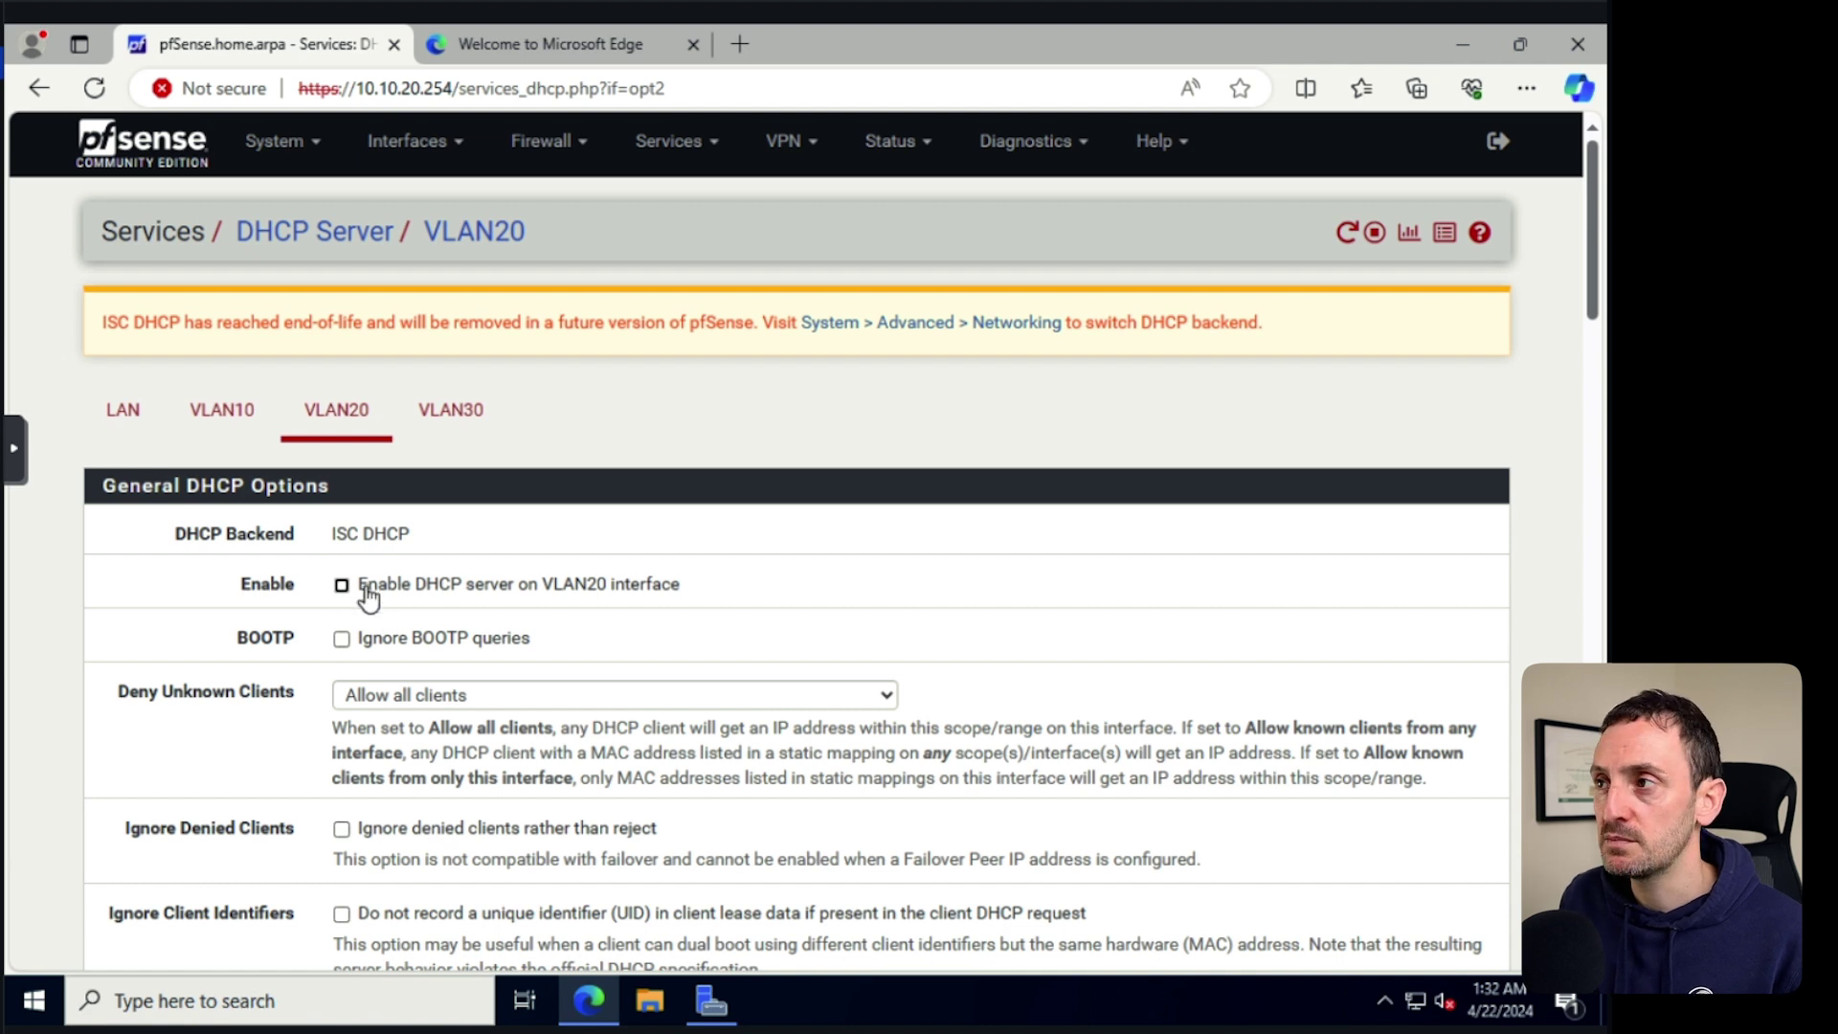
{"action": "scroll", "coordinate": [725, 547], "scroll_direction": "down", "scroll_amount": 20}
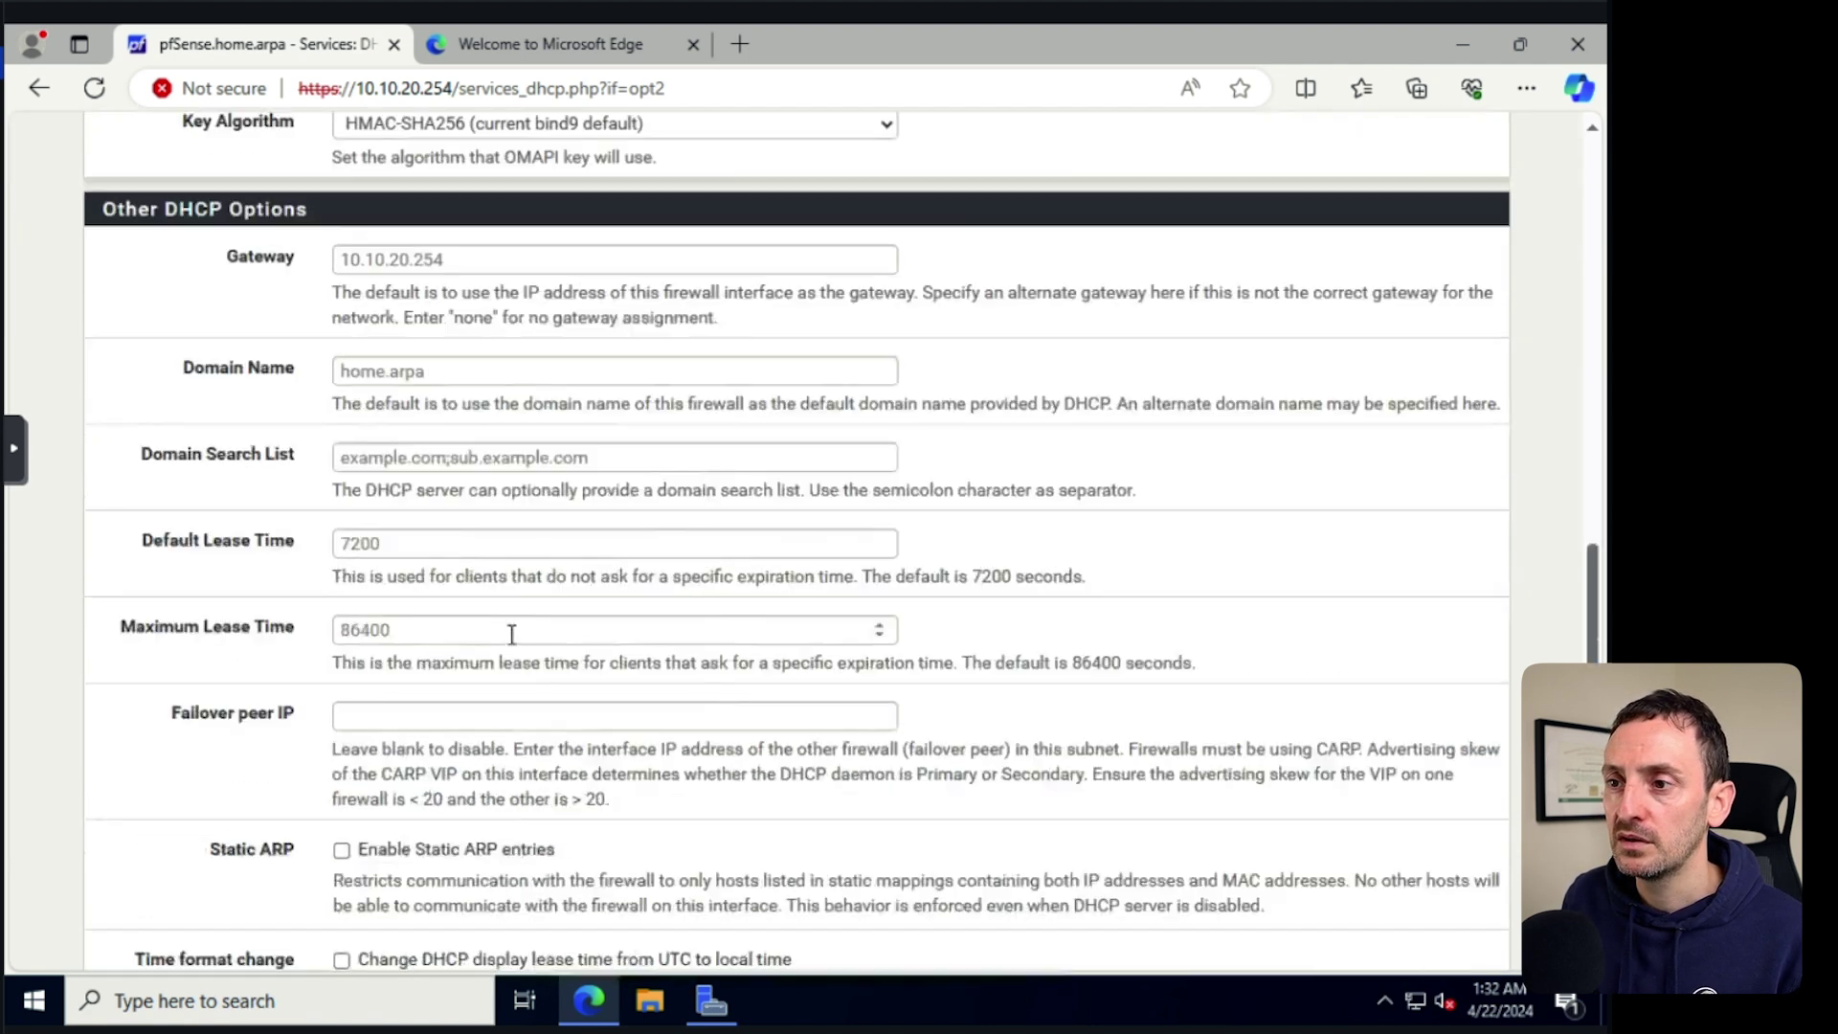
{"action": "scroll", "coordinate": [501, 660], "scroll_direction": "down", "scroll_amount": 5}
{"action": "left_click", "coordinate": [384, 681]}
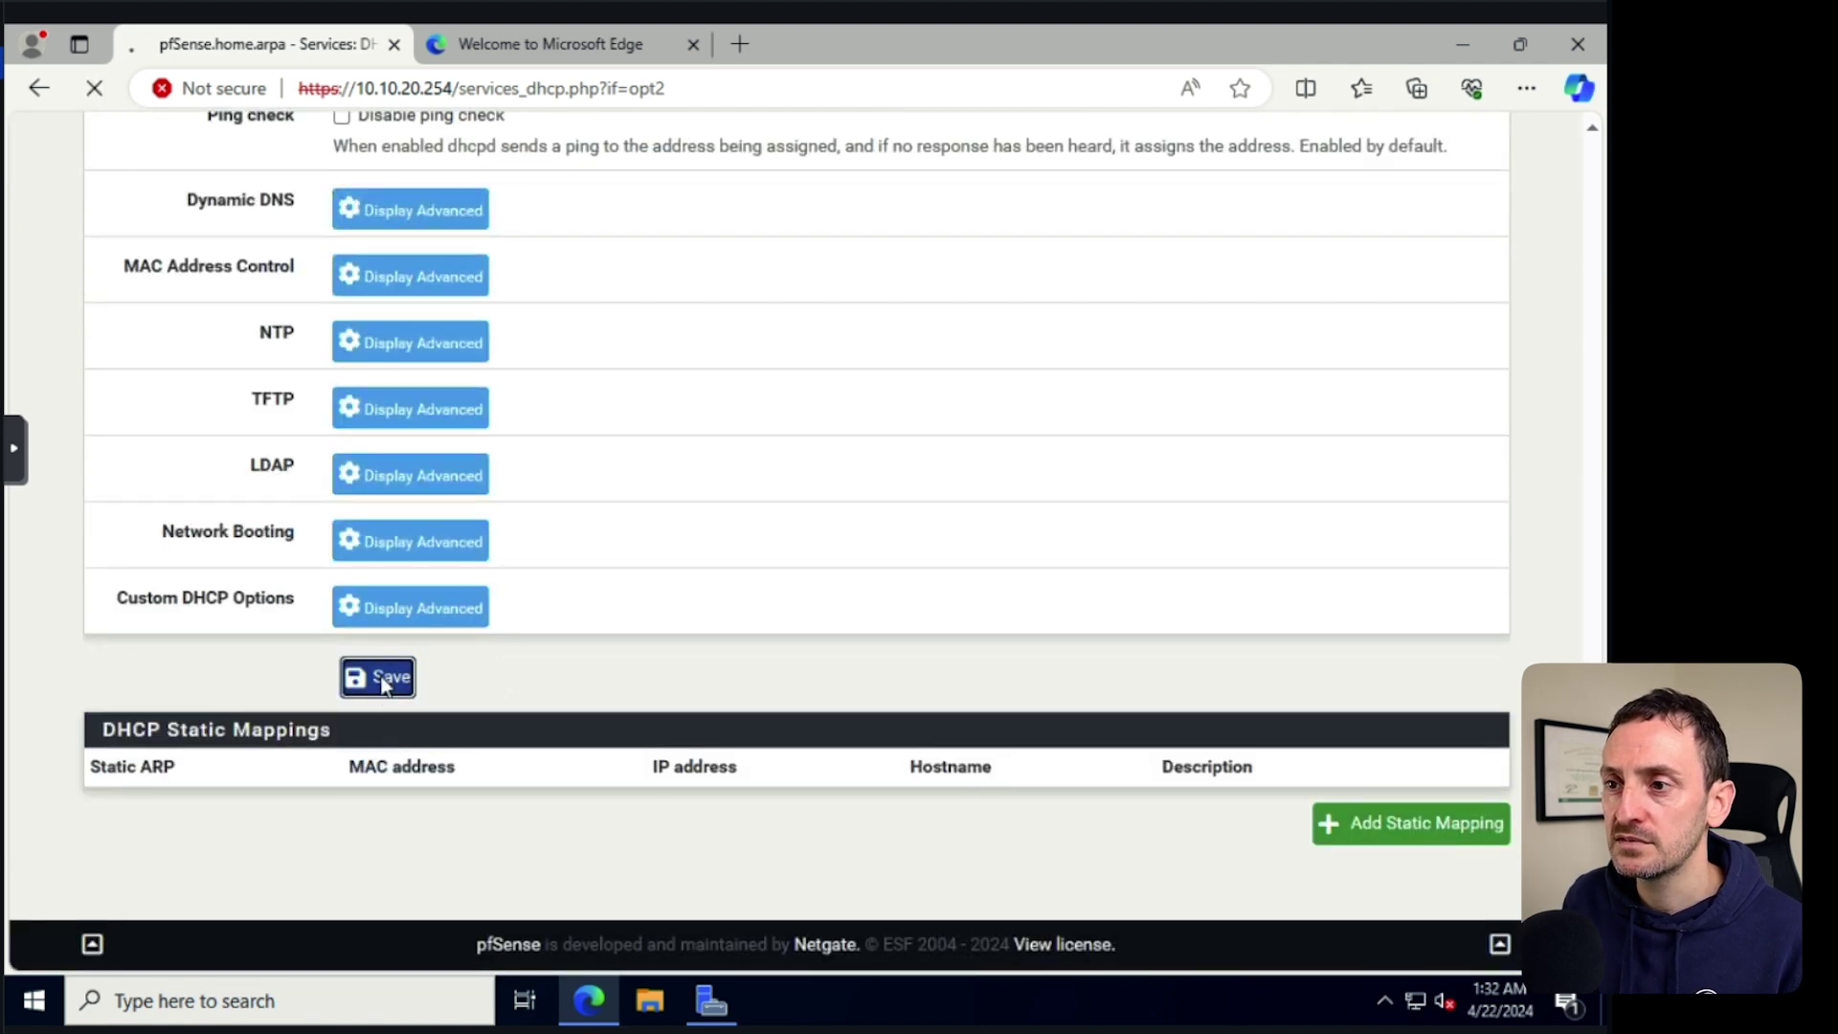
{"action": "left_click", "coordinate": [1385, 343]}
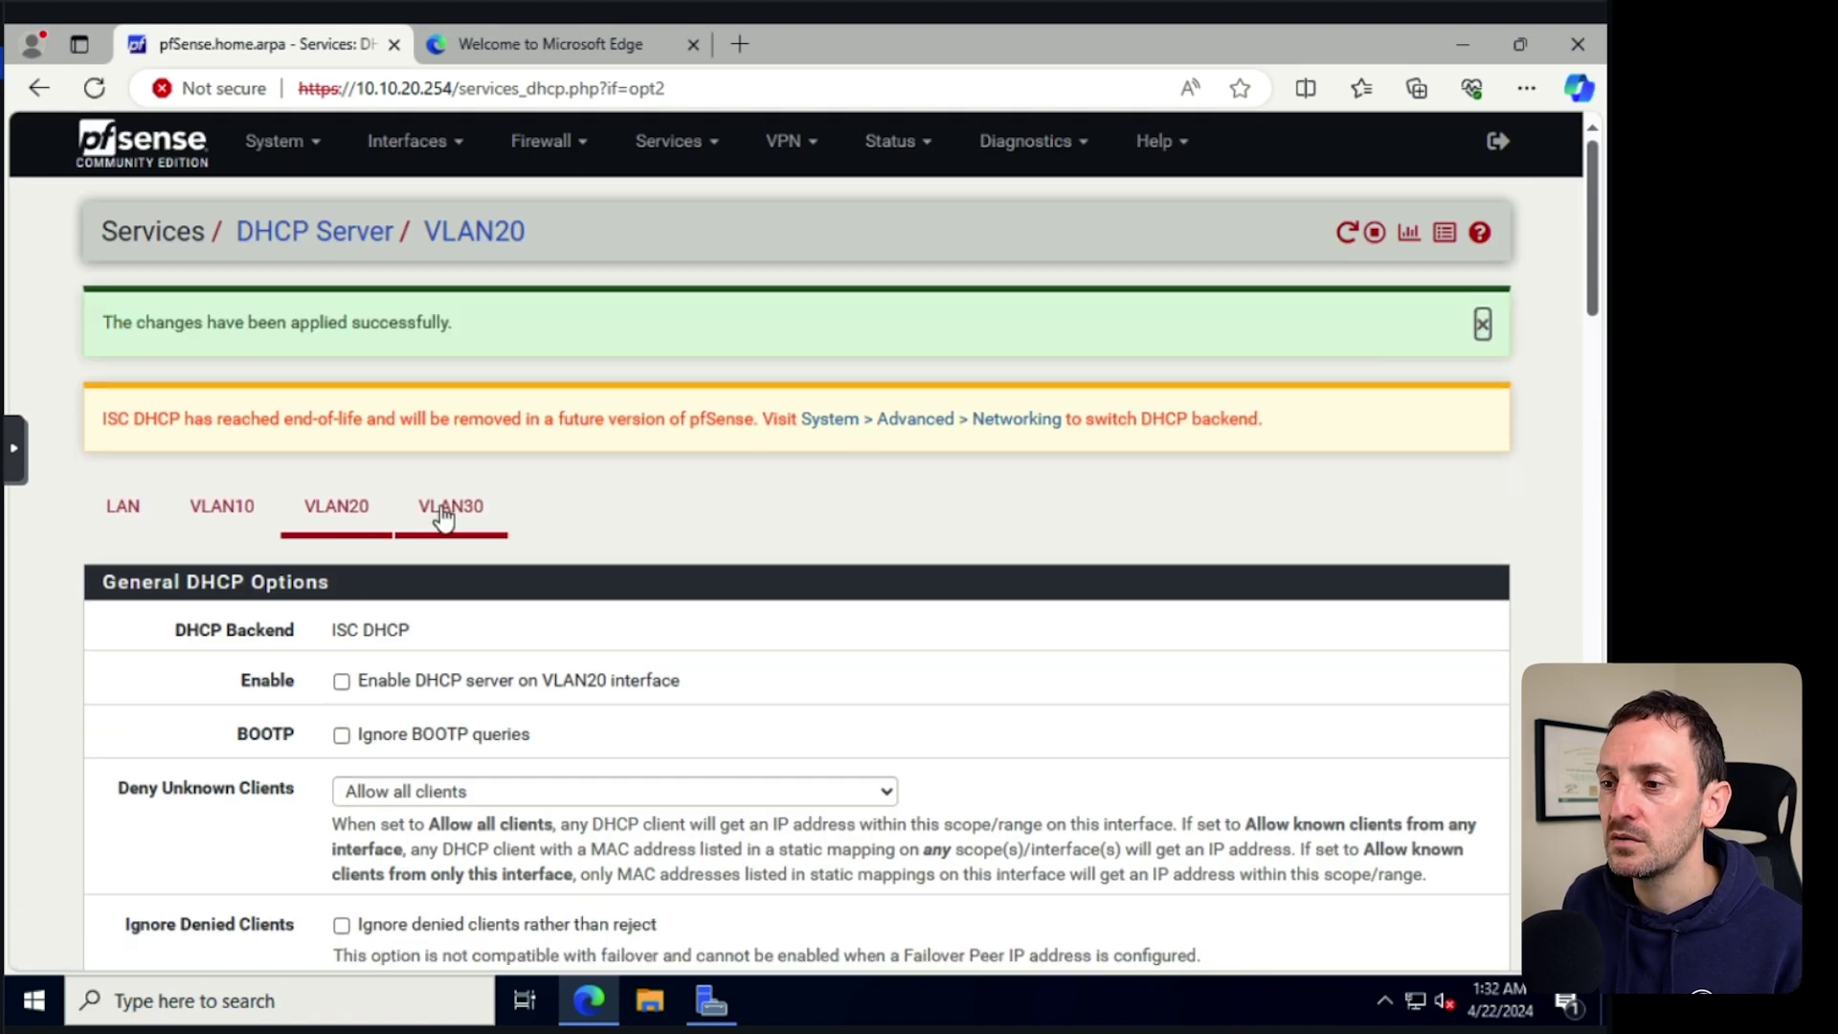
Launch the DHCP console and widen its navigation tree.
{"action": "left_click", "coordinate": [32, 1000]}
{"action": "type", "text": "dhcp"}
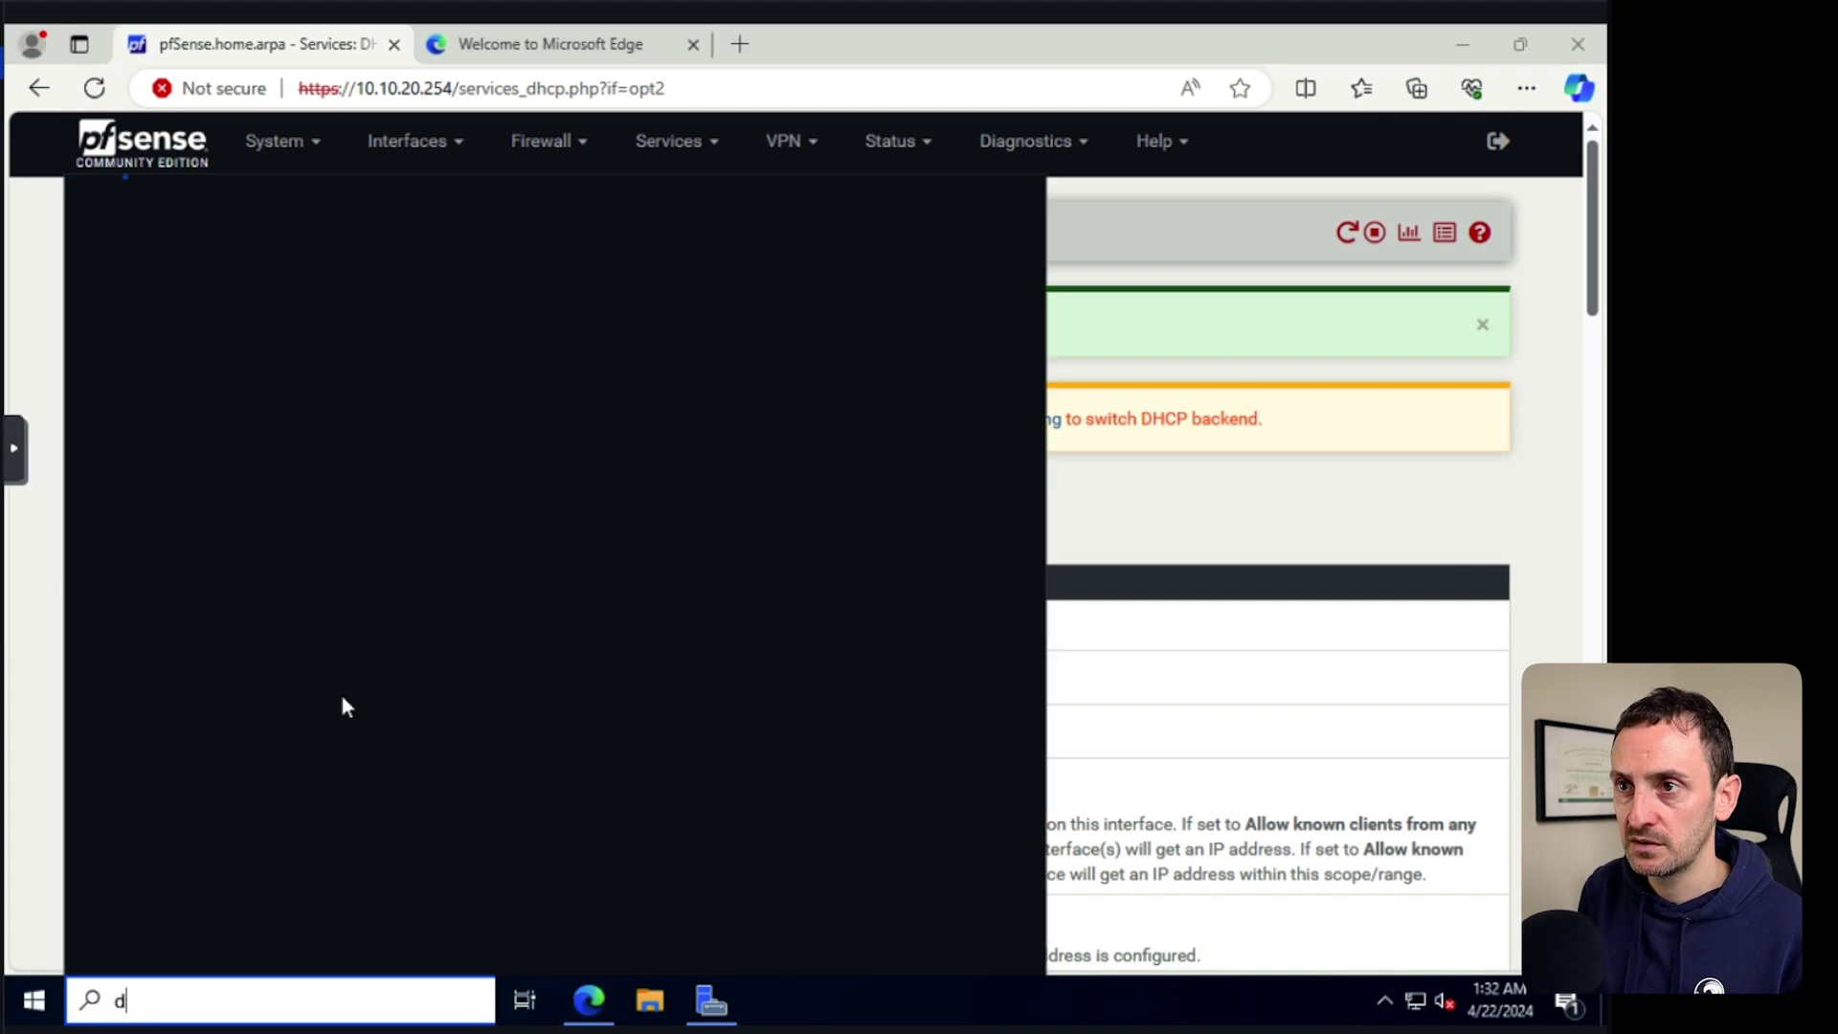
{"action": "key", "text": "Return"}
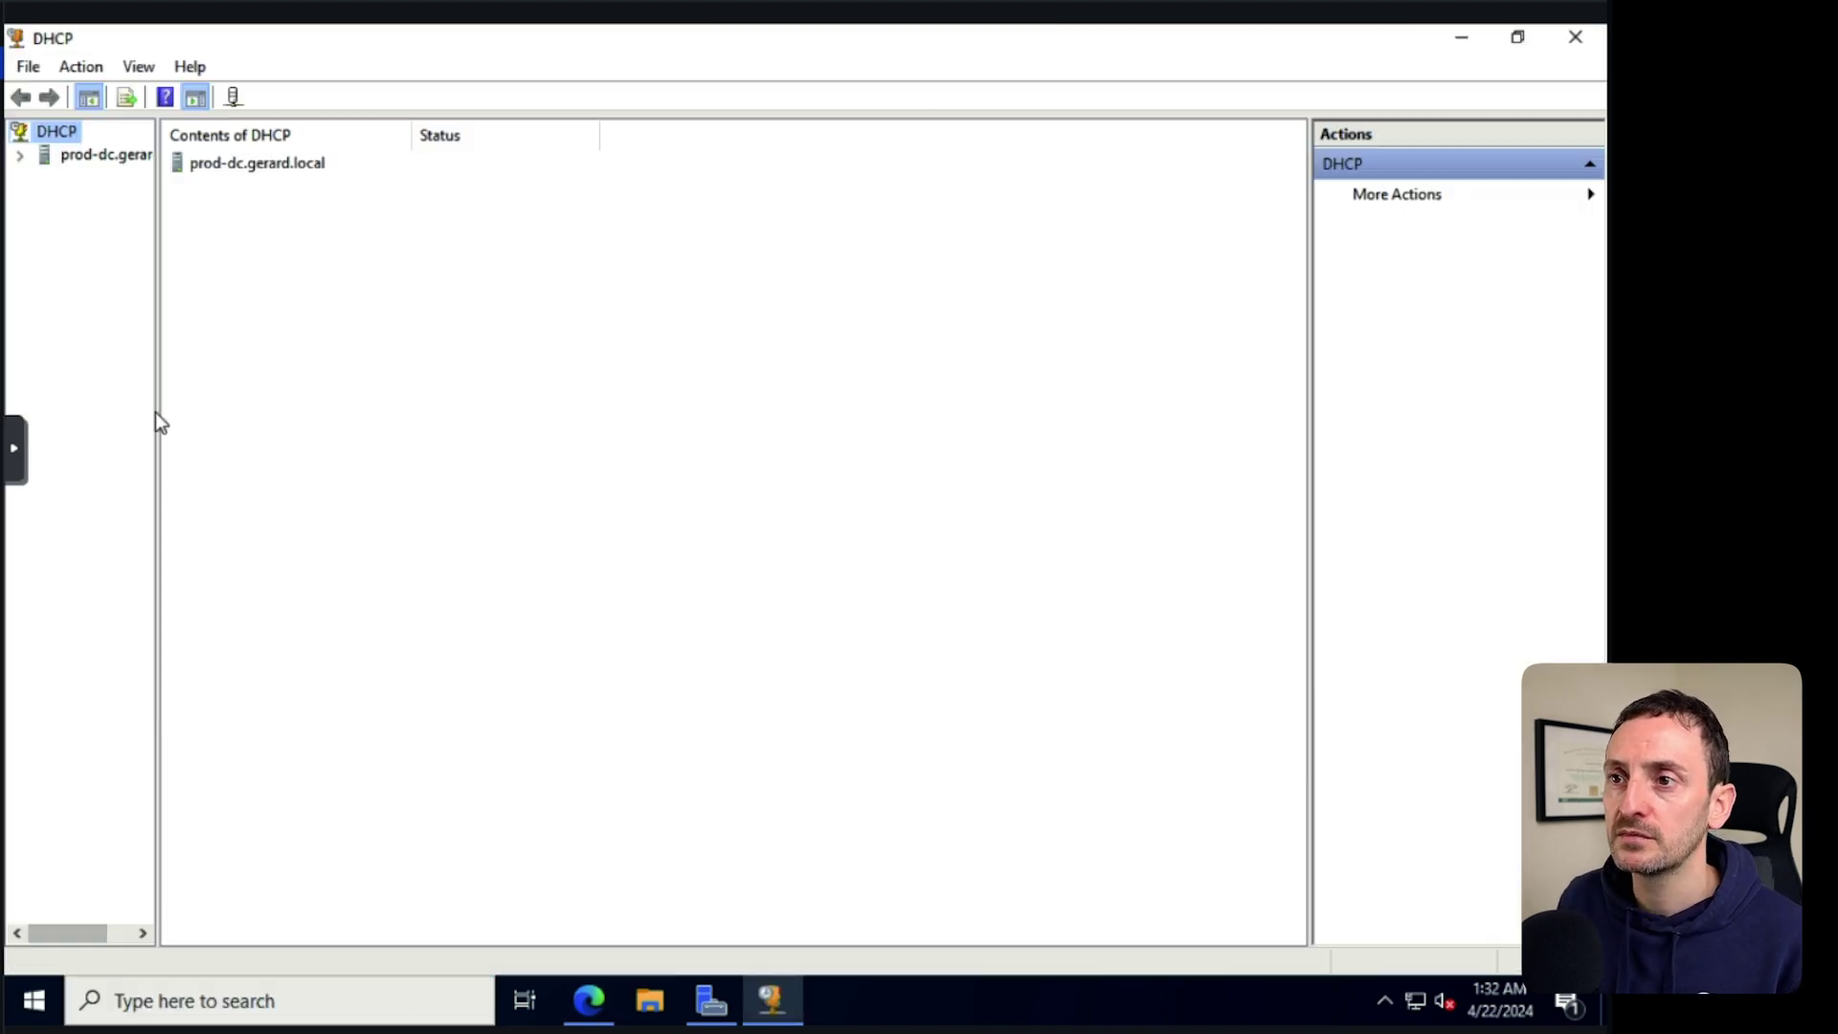
{"action": "left_click_drag", "start_coordinate": [159, 409], "coordinate": [302, 406]}
{"action": "left_click_drag", "start_coordinate": [303, 407], "coordinate": [308, 407]}
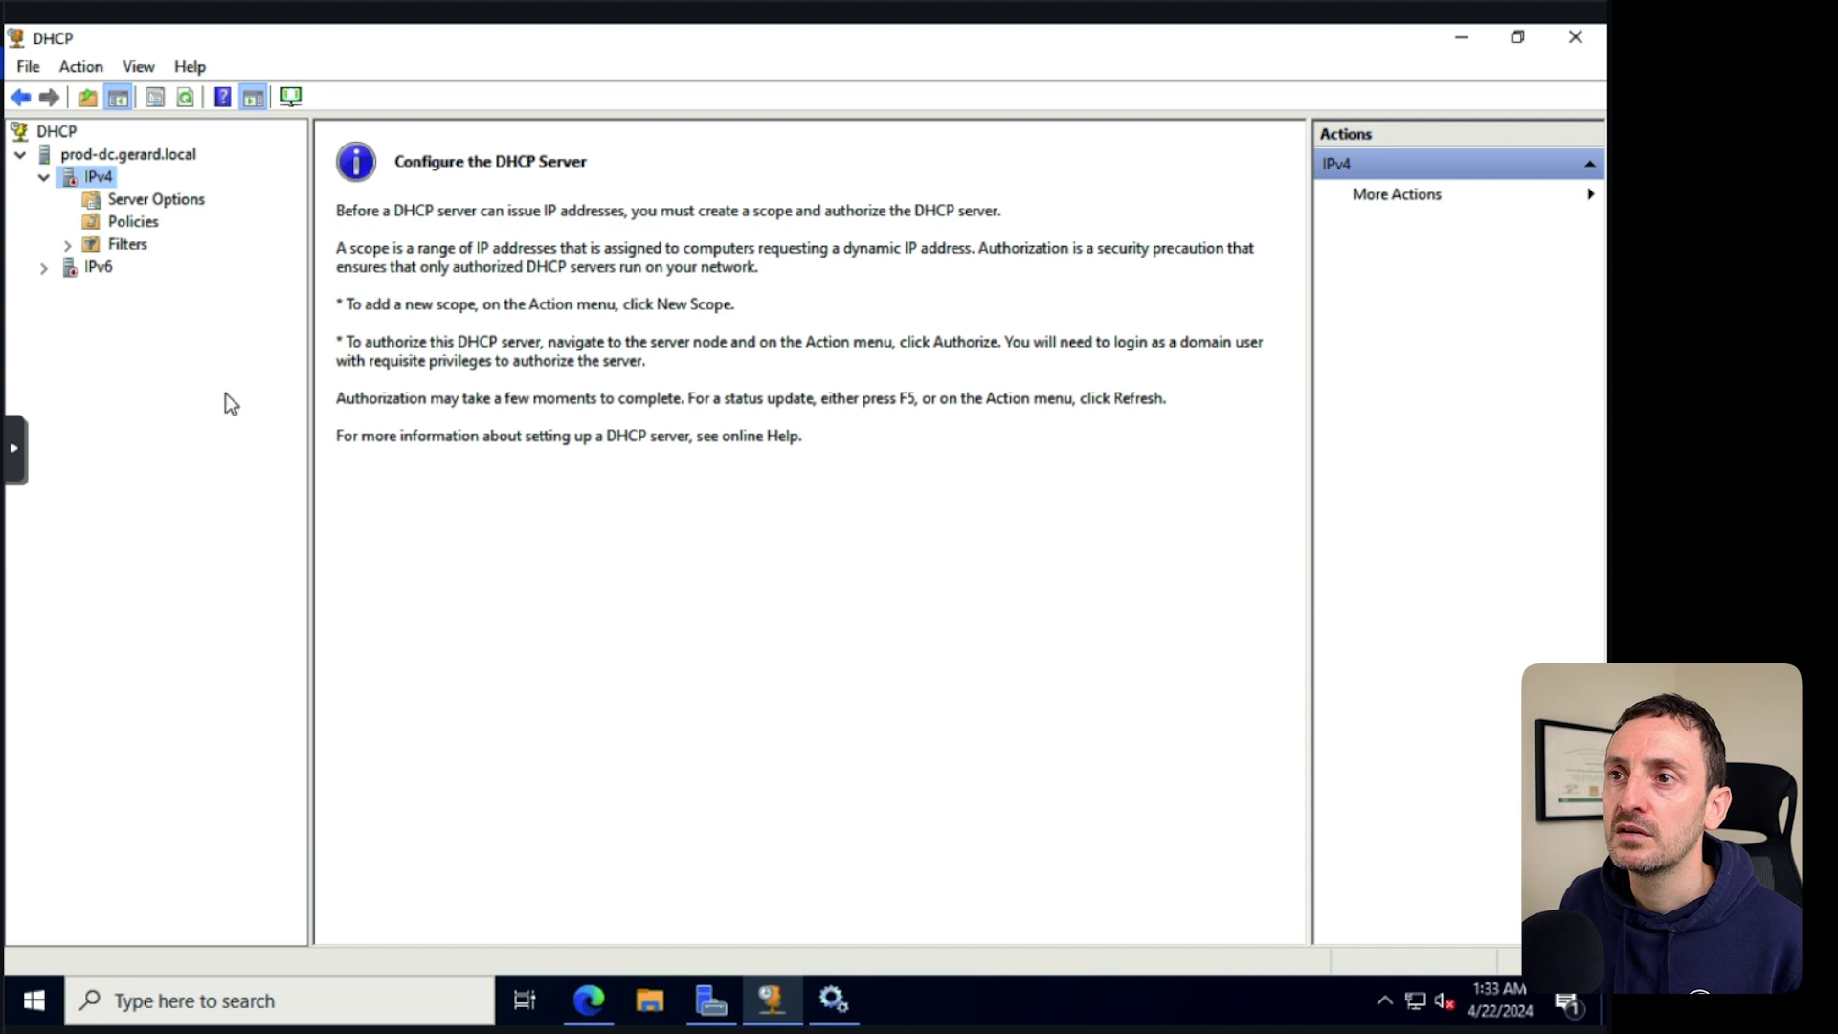
{"action": "right_click", "coordinate": [96, 176]}
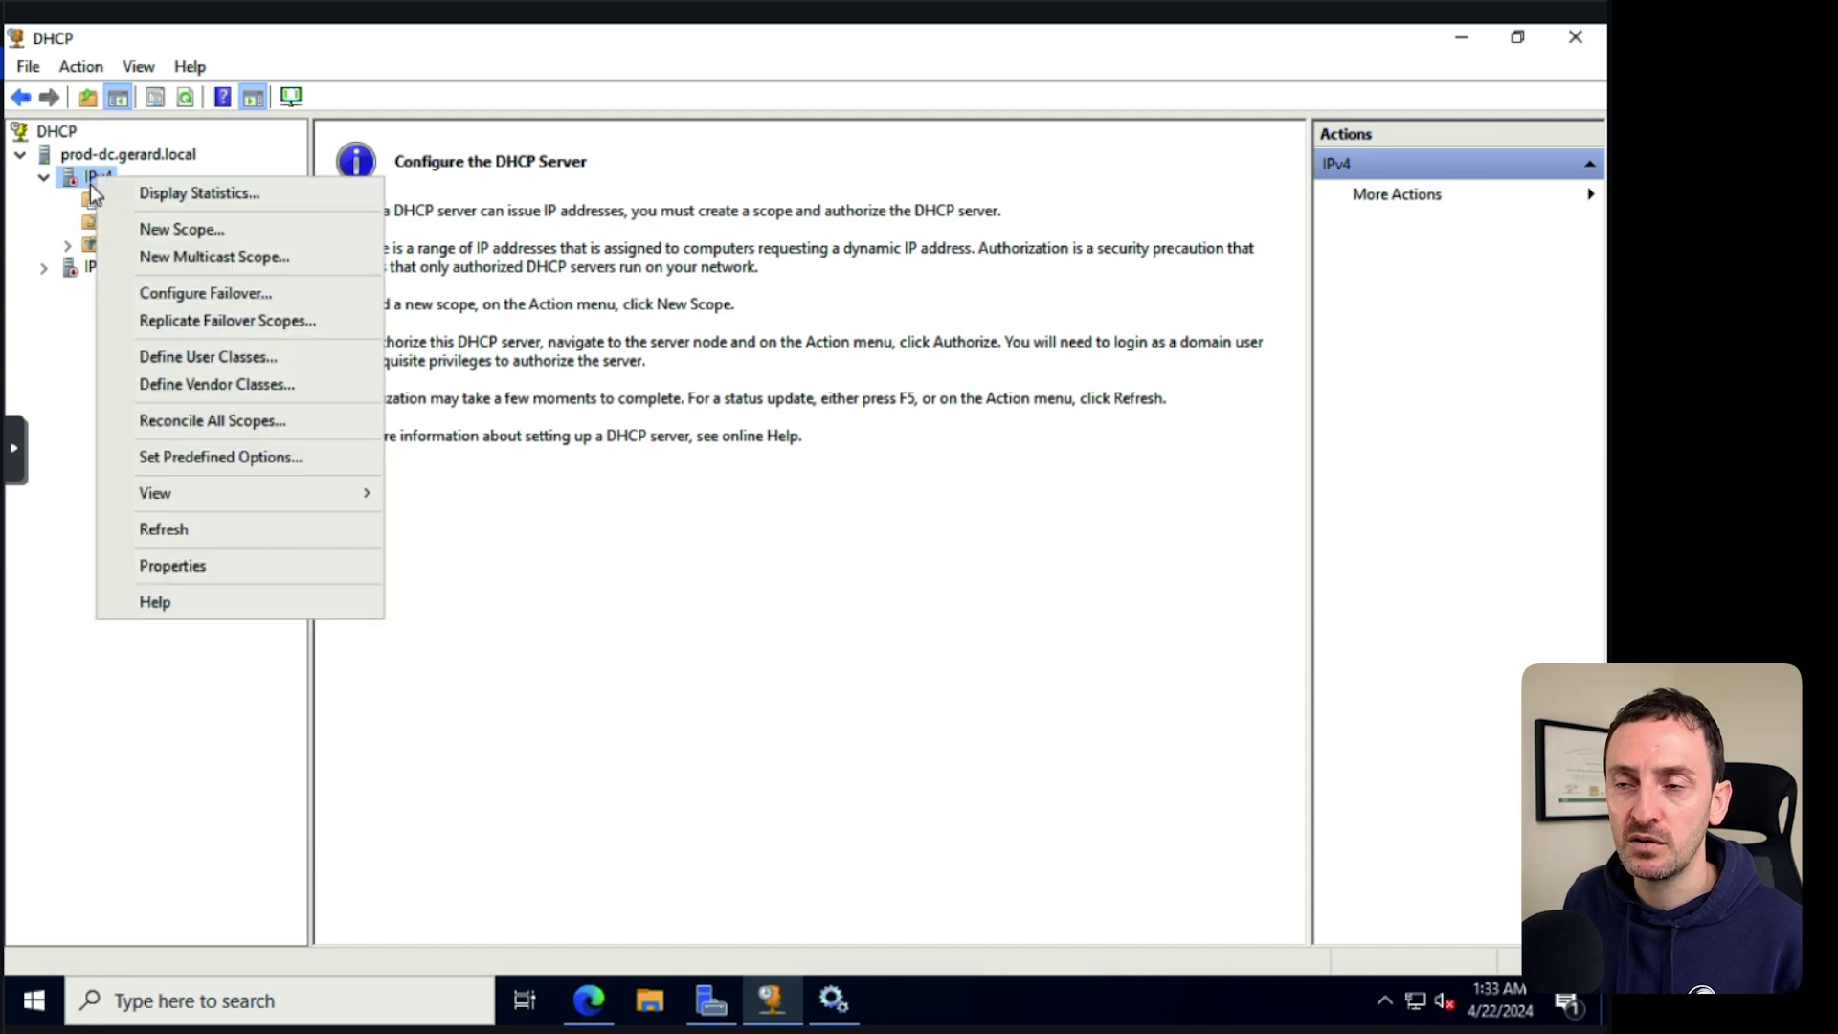
{"action": "left_click", "coordinate": [57, 415]}
{"action": "right_click", "coordinate": [100, 180]}
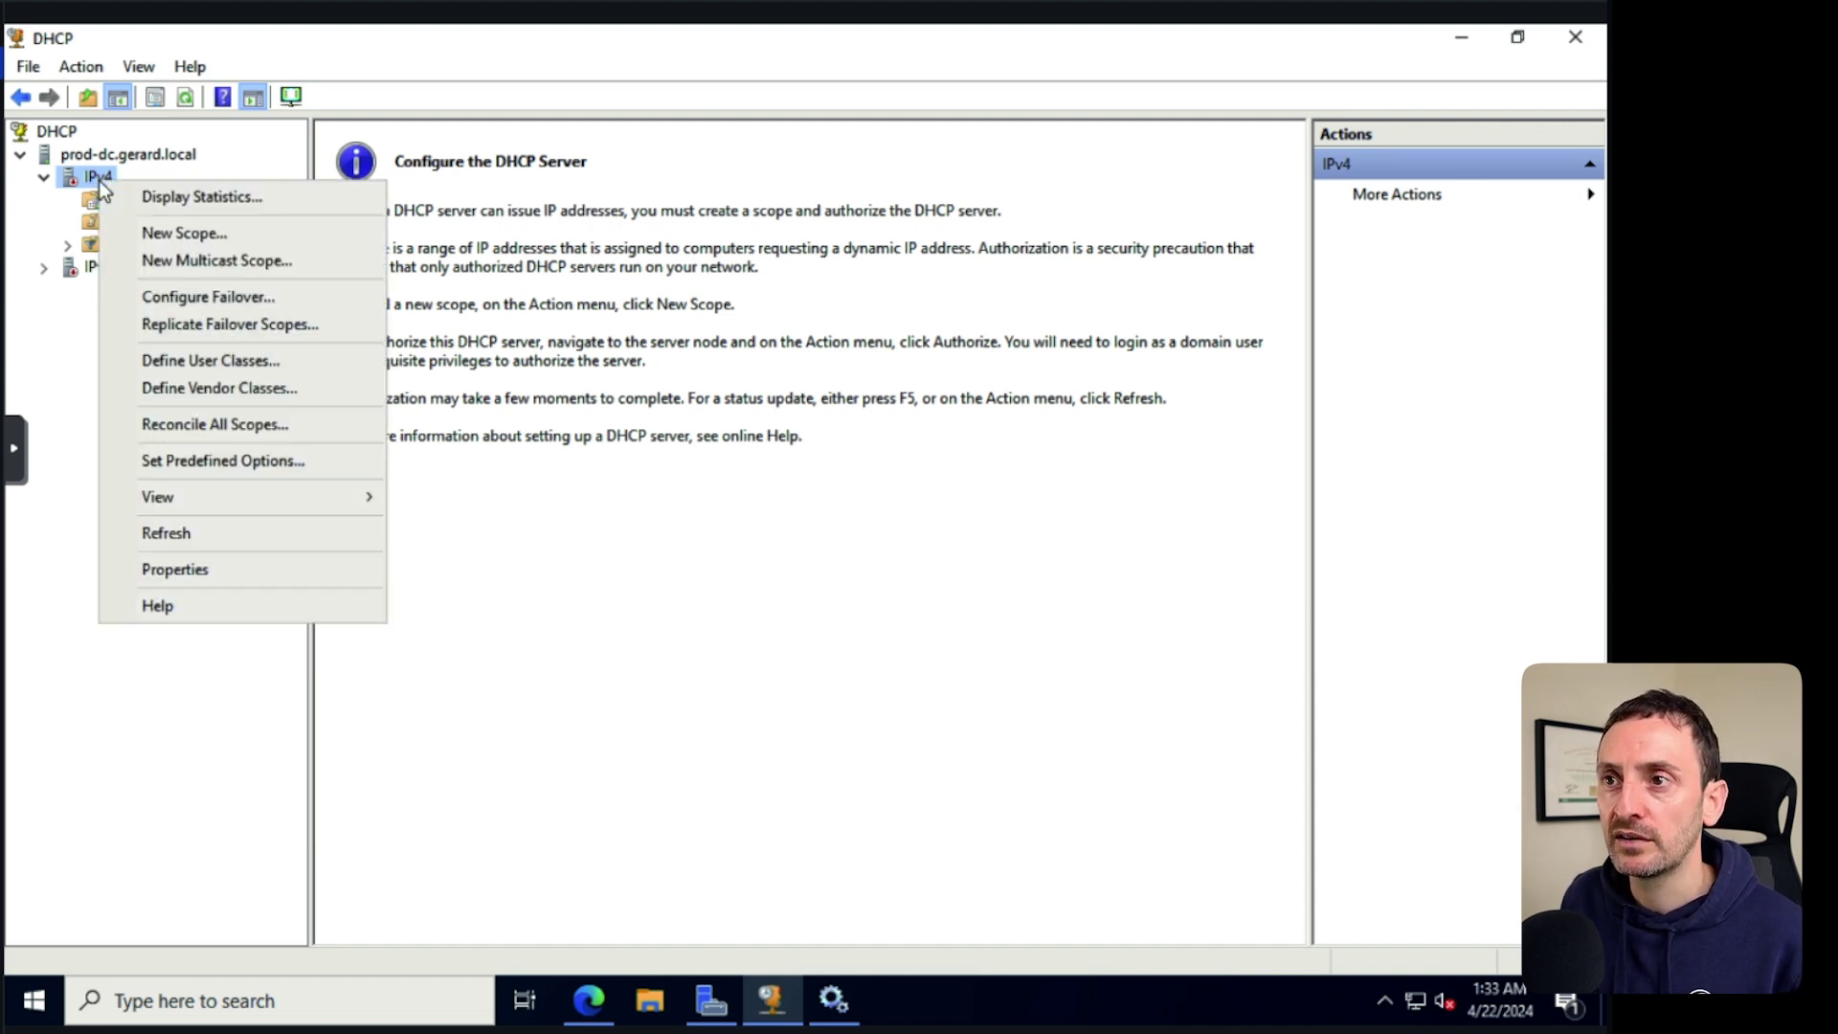
Define new IPv4 scope vlan20 with range 10.10.20.100–120 and mask 255.255.255.0.
{"action": "left_click", "coordinate": [206, 234]}
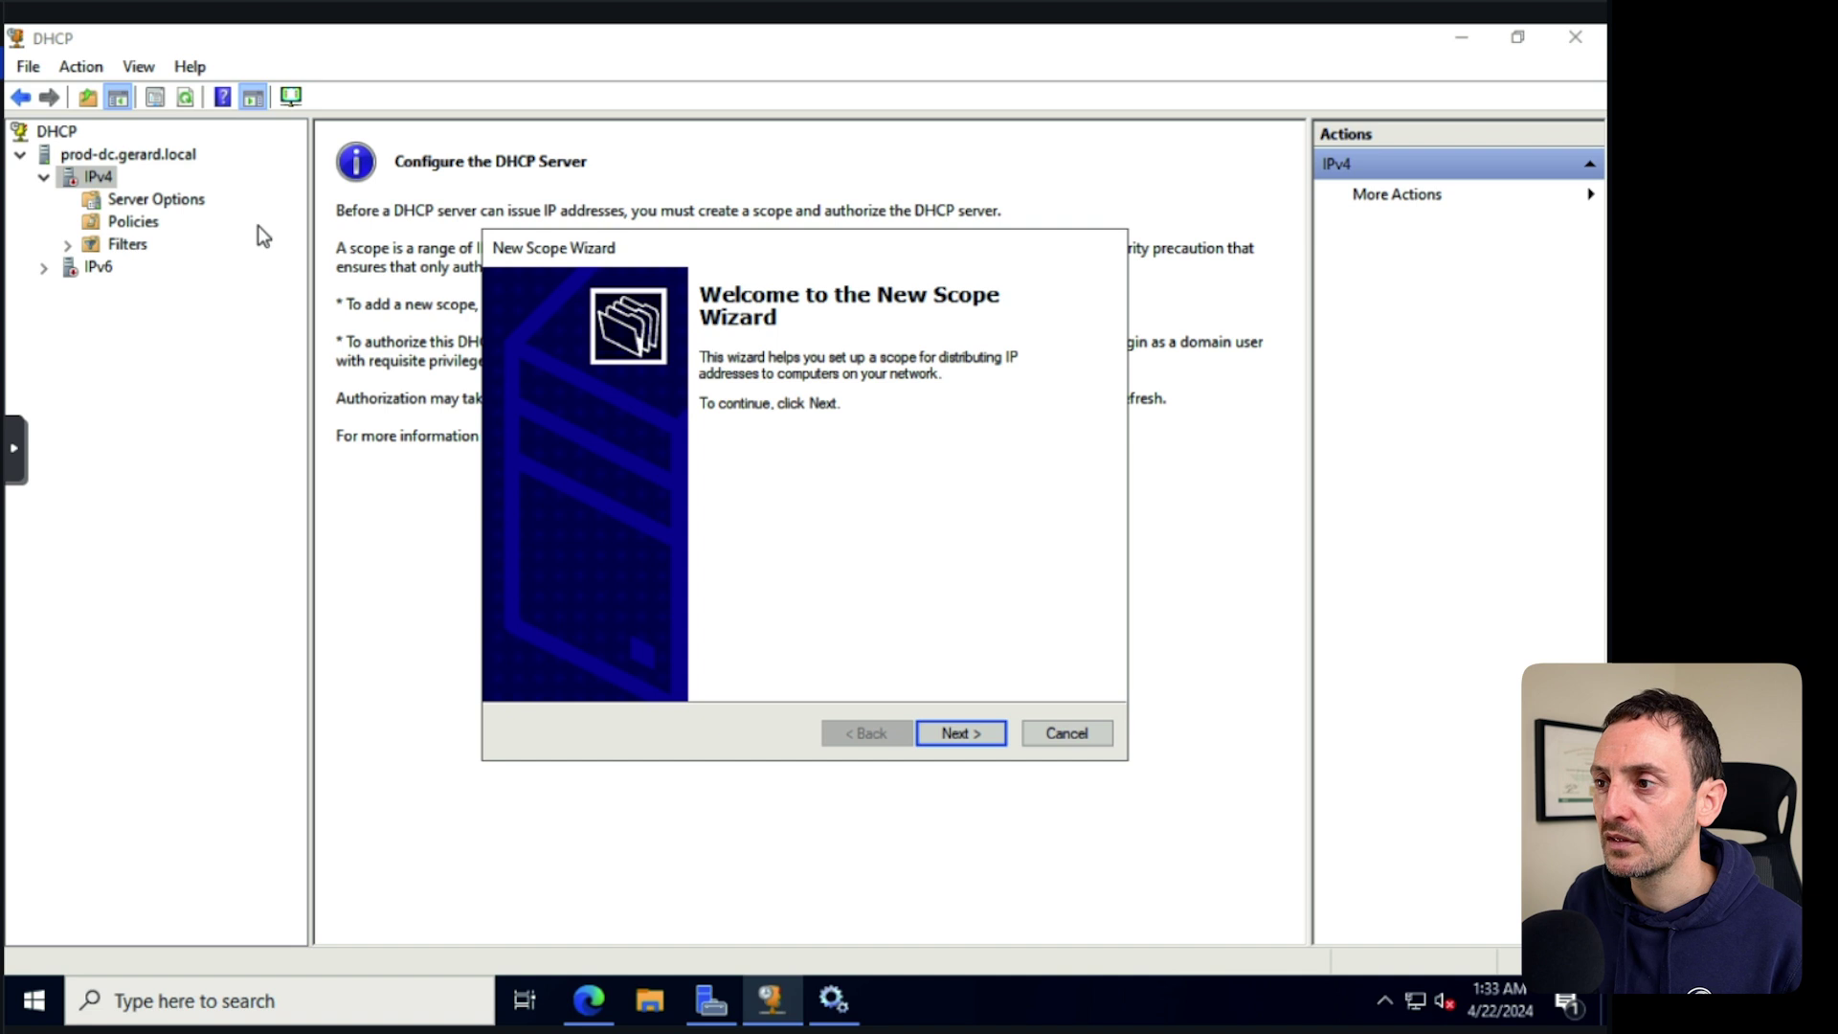
{"action": "left_click", "coordinate": [959, 733]}
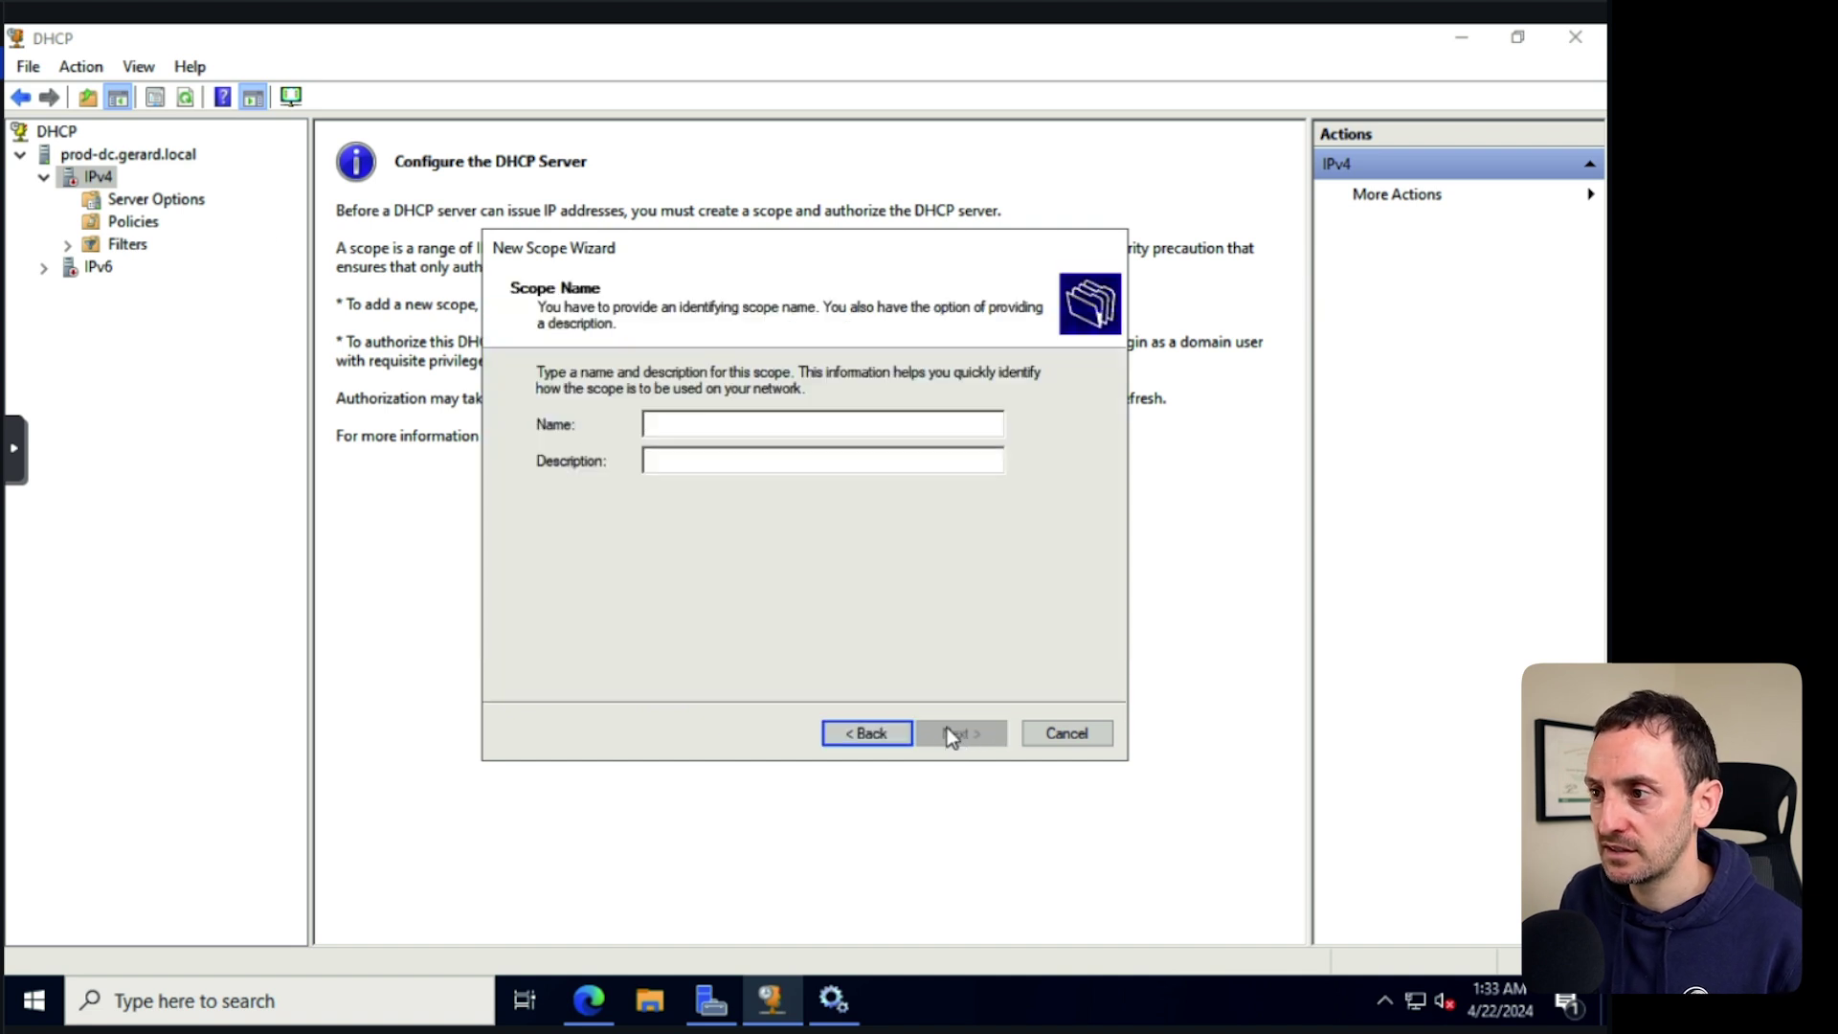
{"action": "type", "text": "vlan20"}
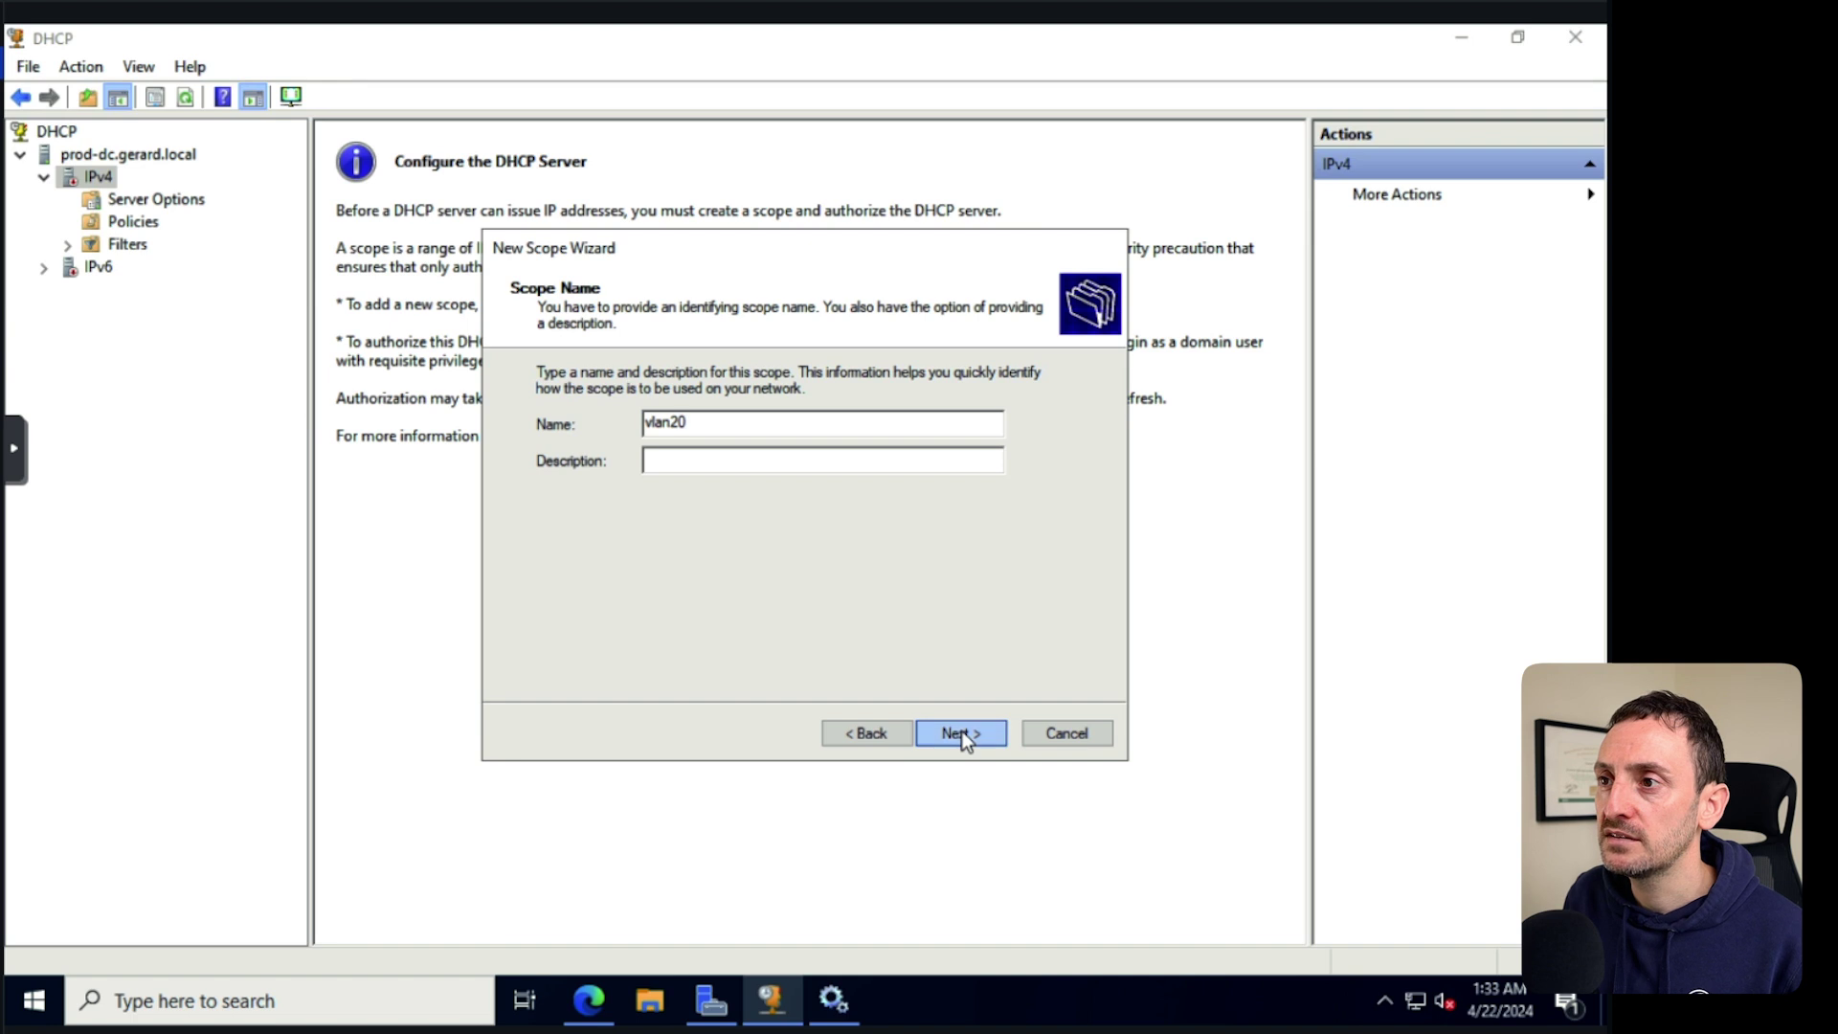
{"action": "left_click", "coordinate": [962, 732]}
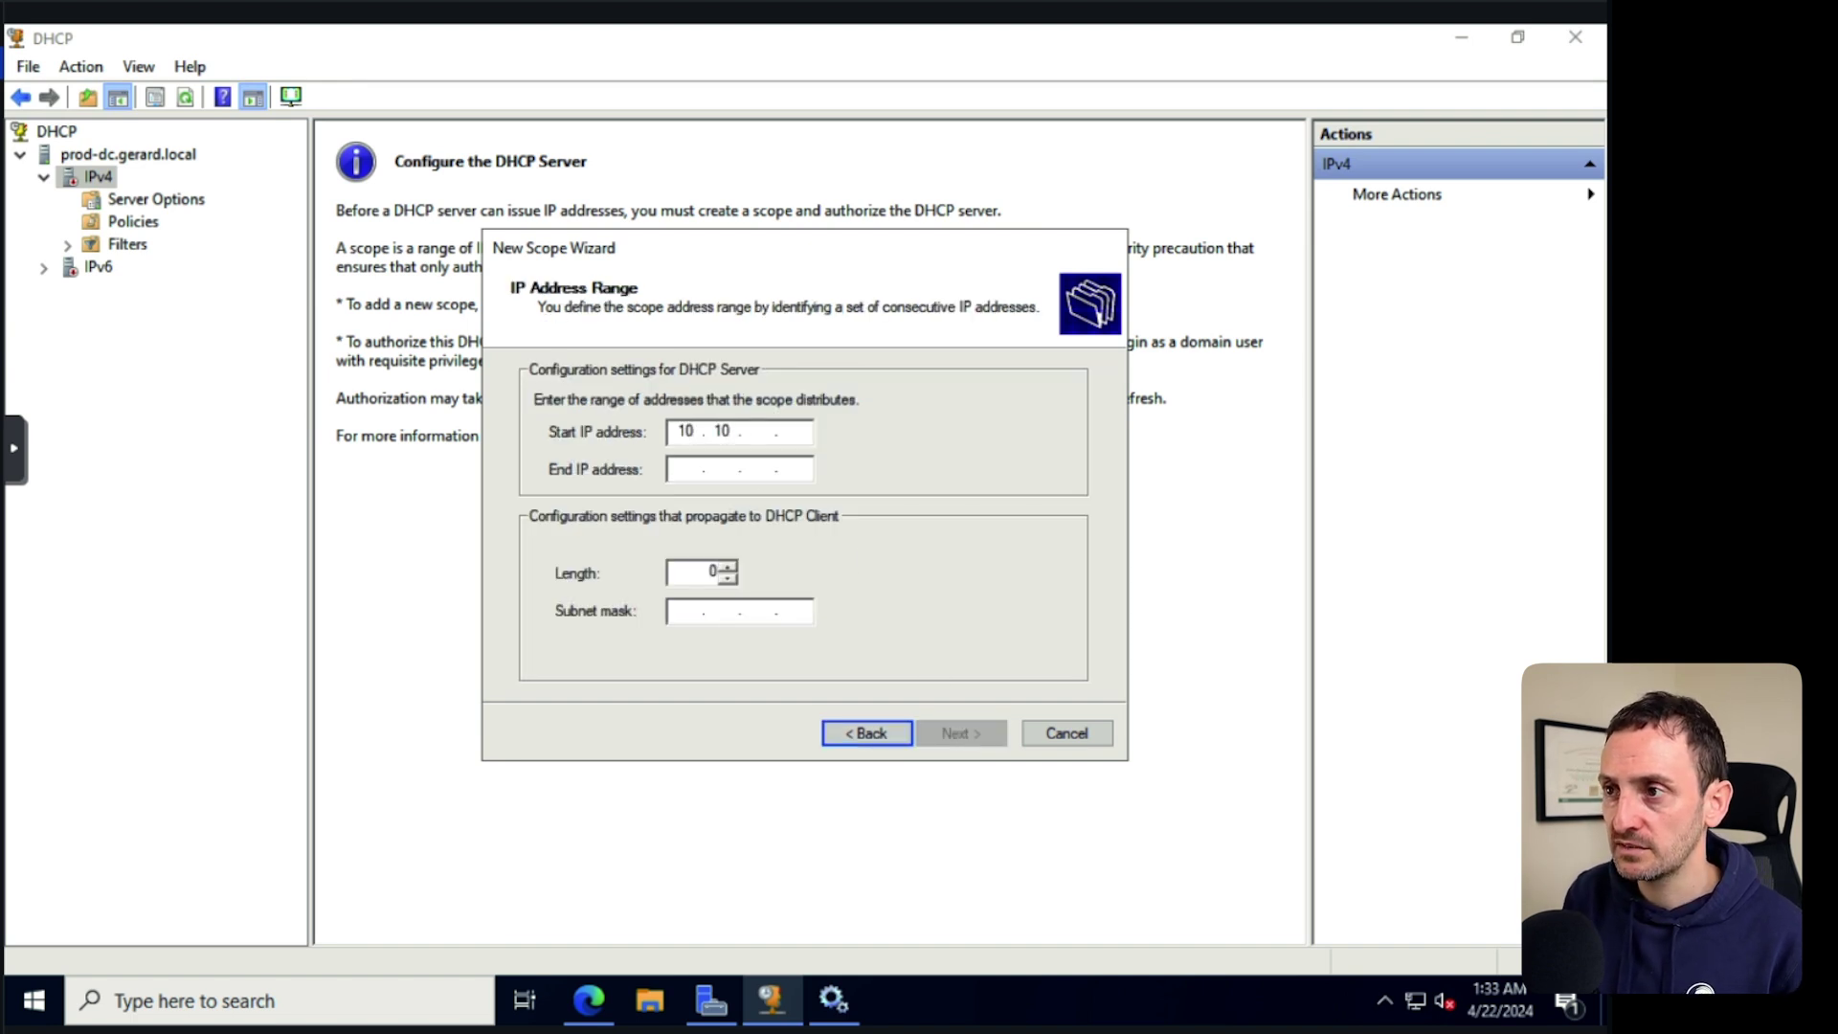
{"action": "type", "text": "10.10.20.100"}
{"action": "left_click", "coordinate": [676, 468]}
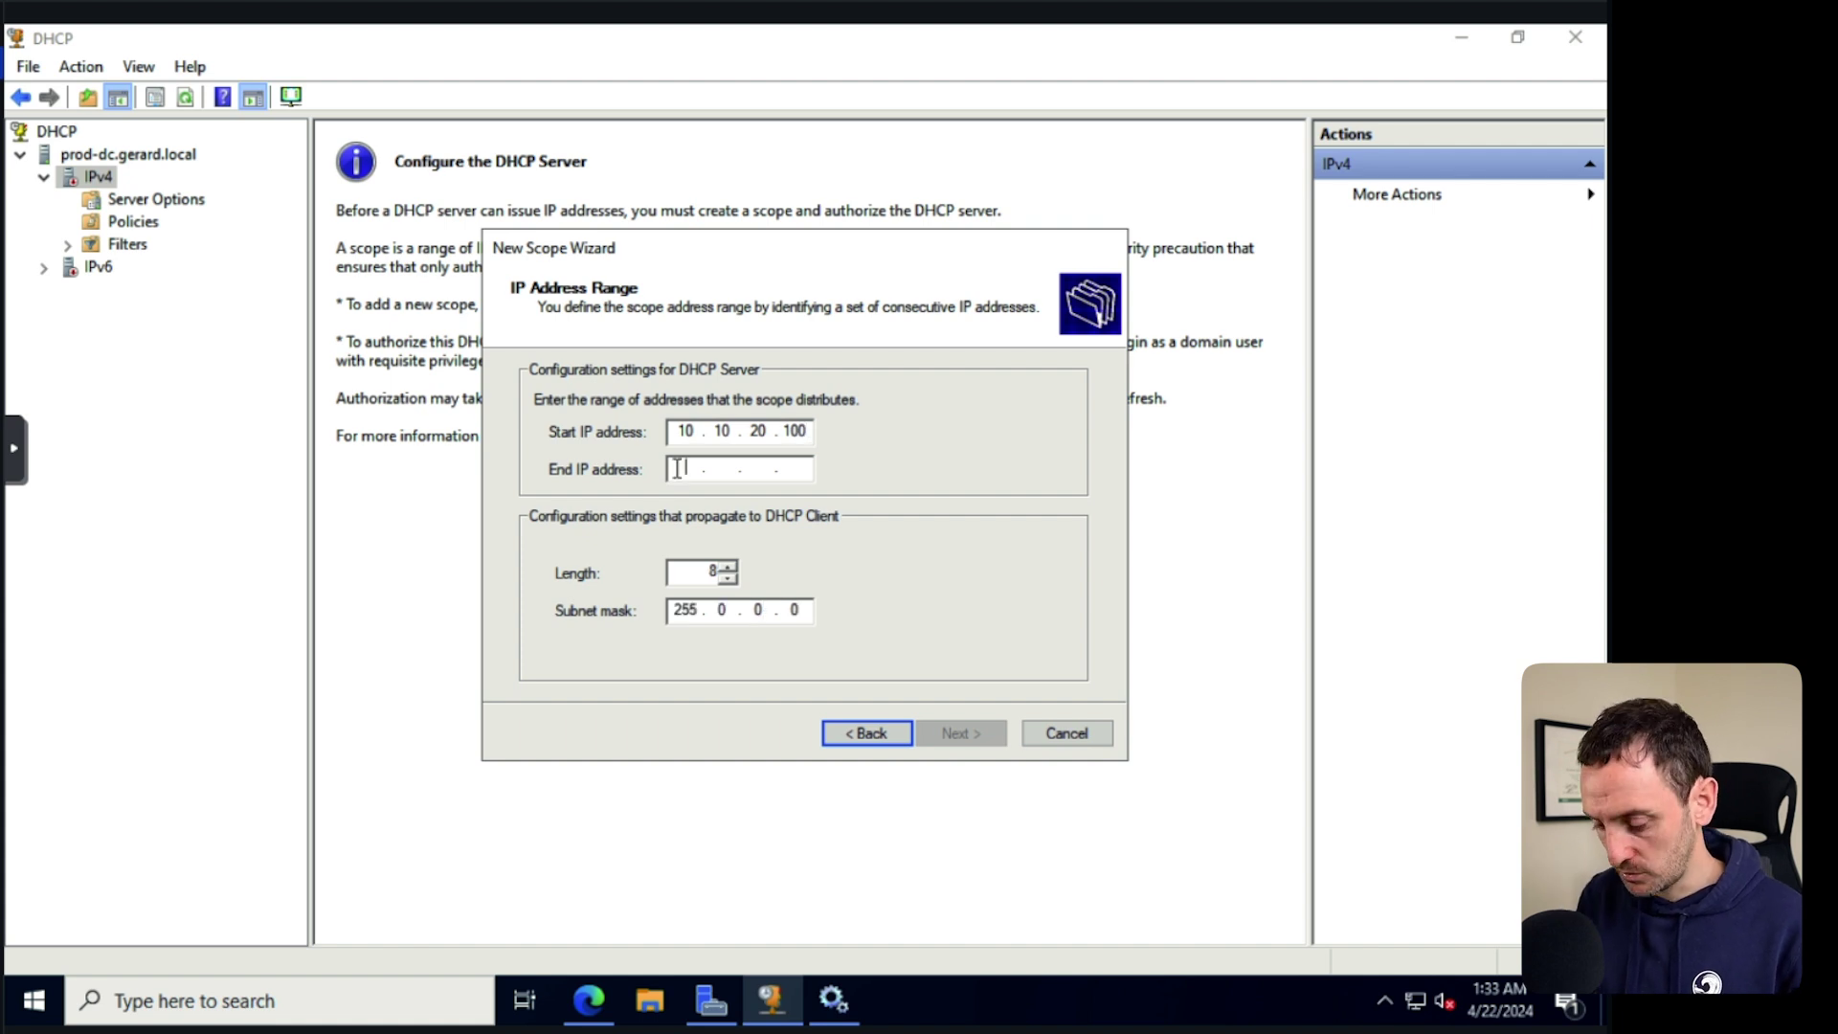
{"action": "type", "text": "10 . 10 . 20 . 120"}
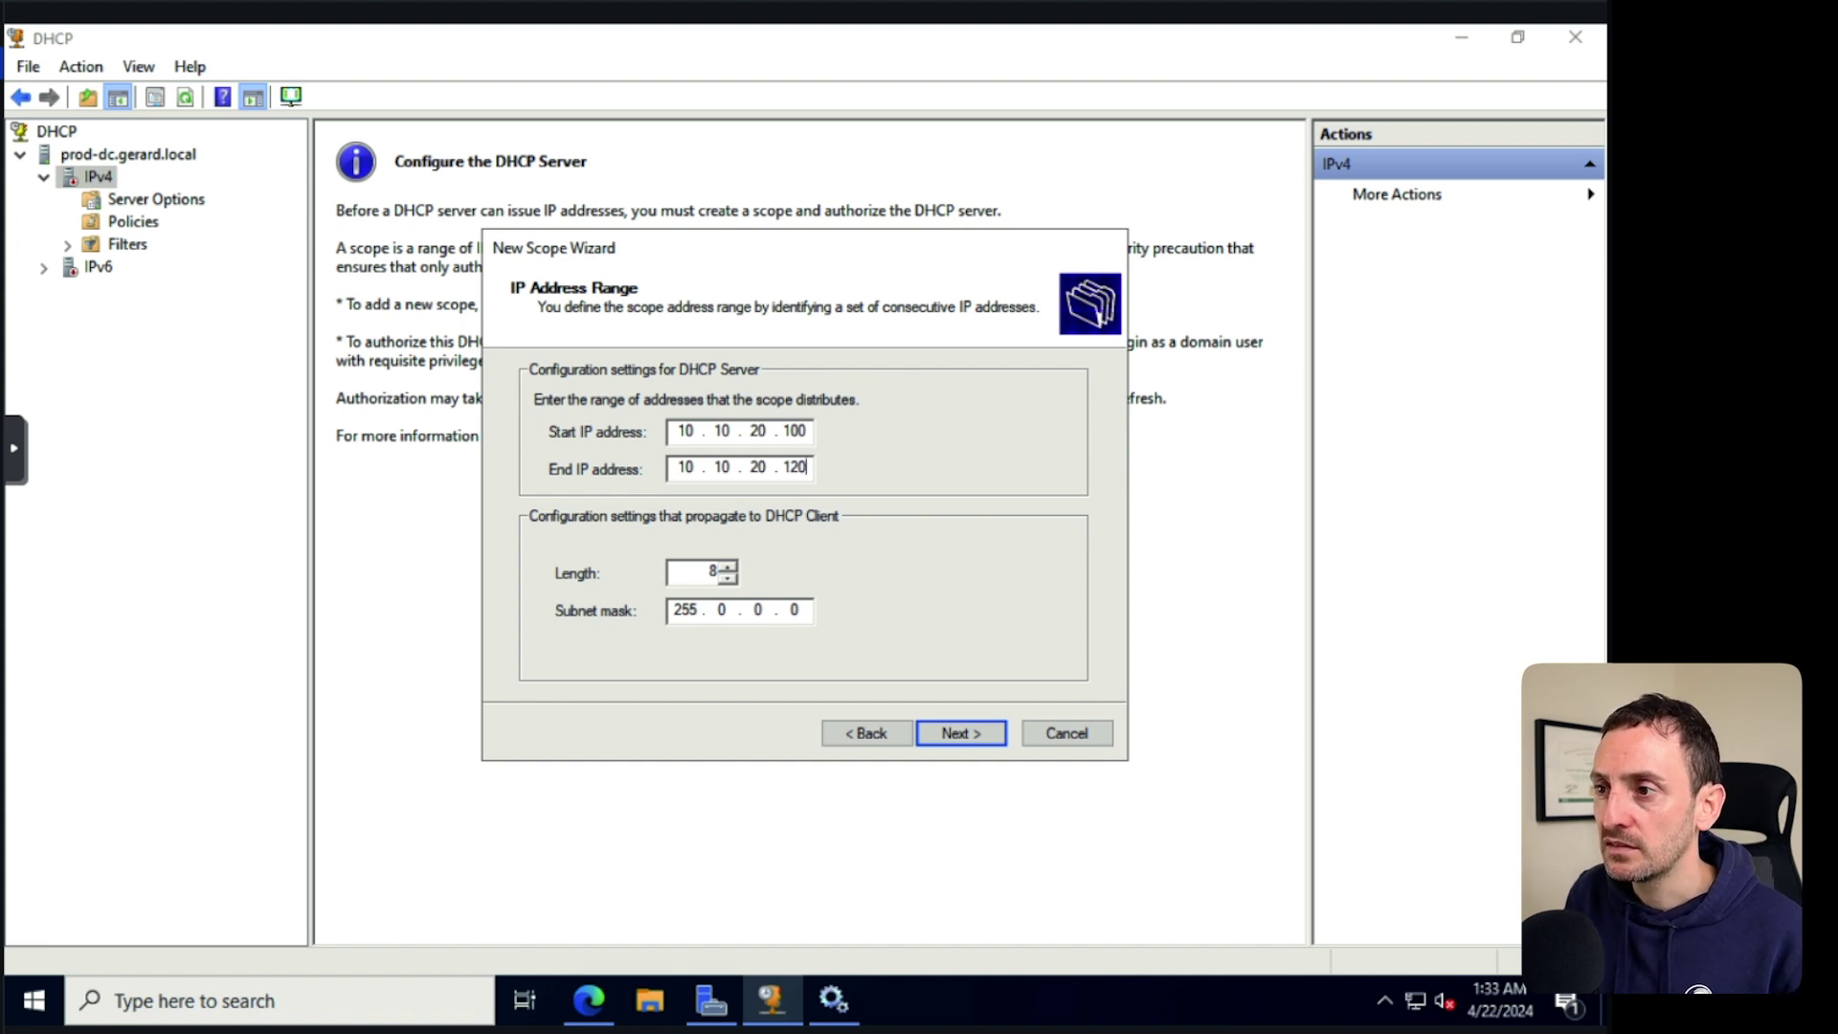
{"action": "type", "text": "55255."}
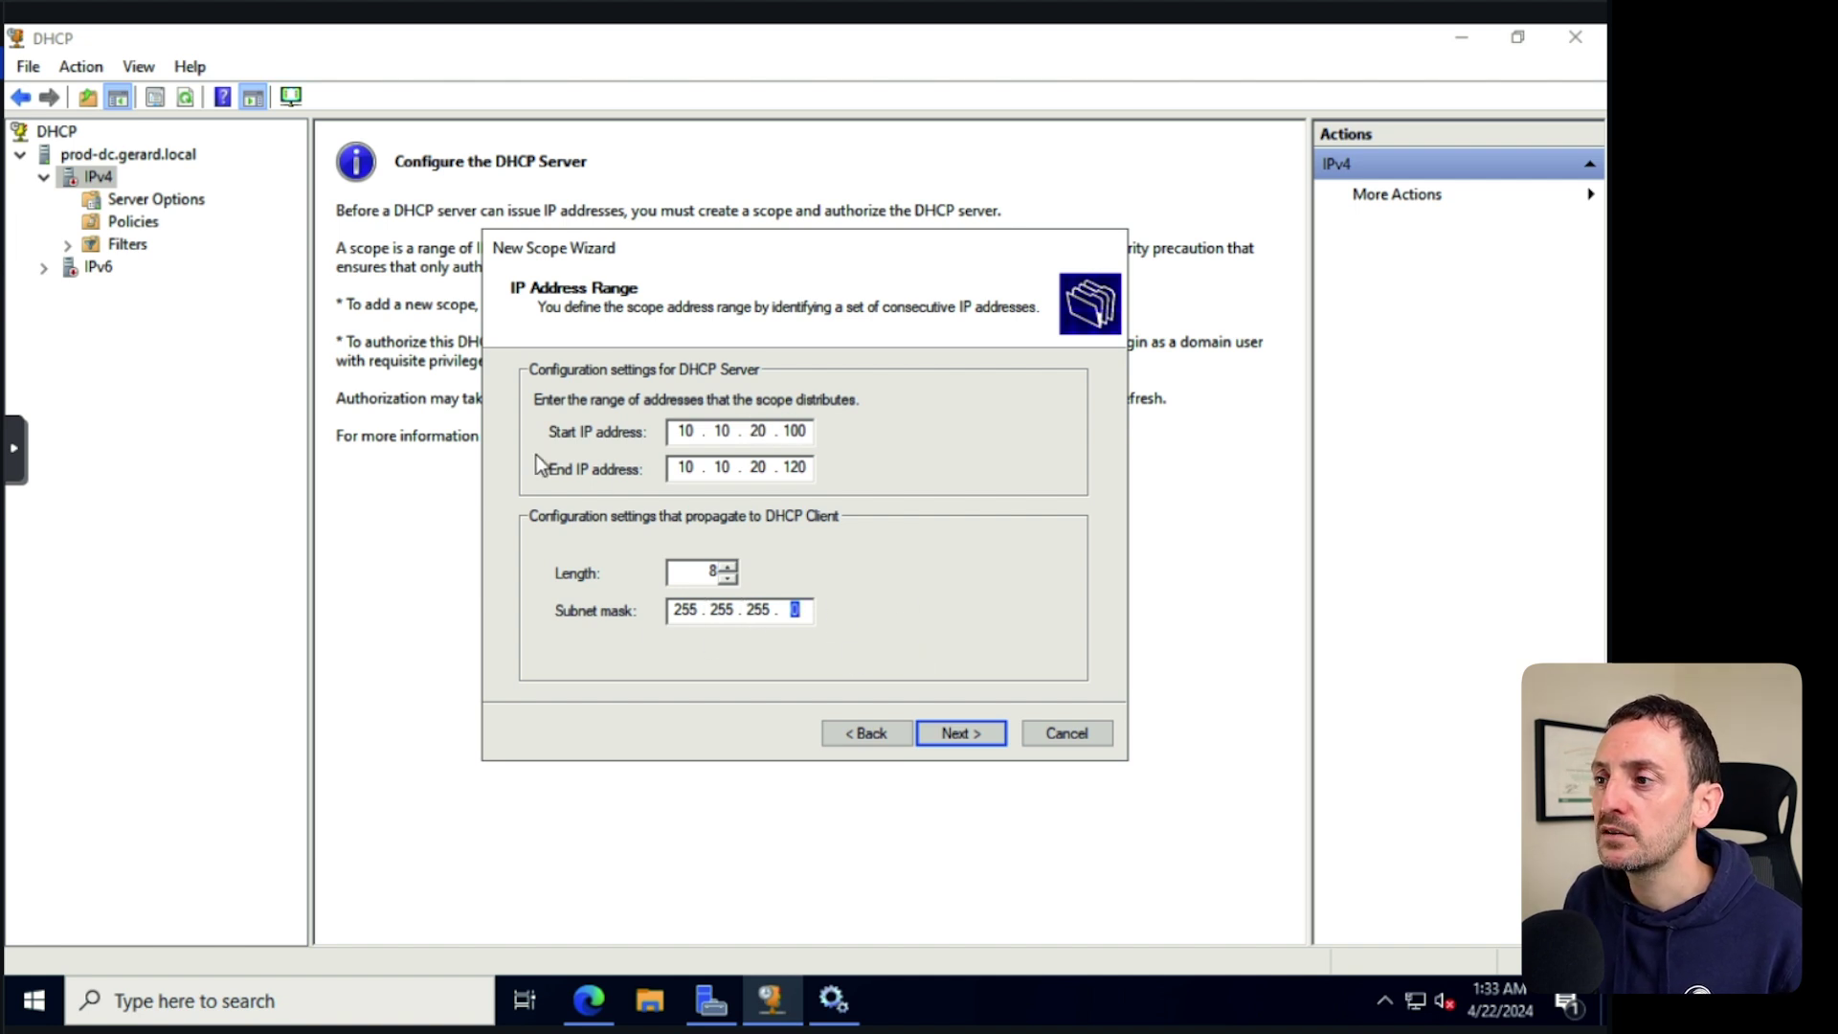
{"action": "left_click", "coordinate": [958, 732]}
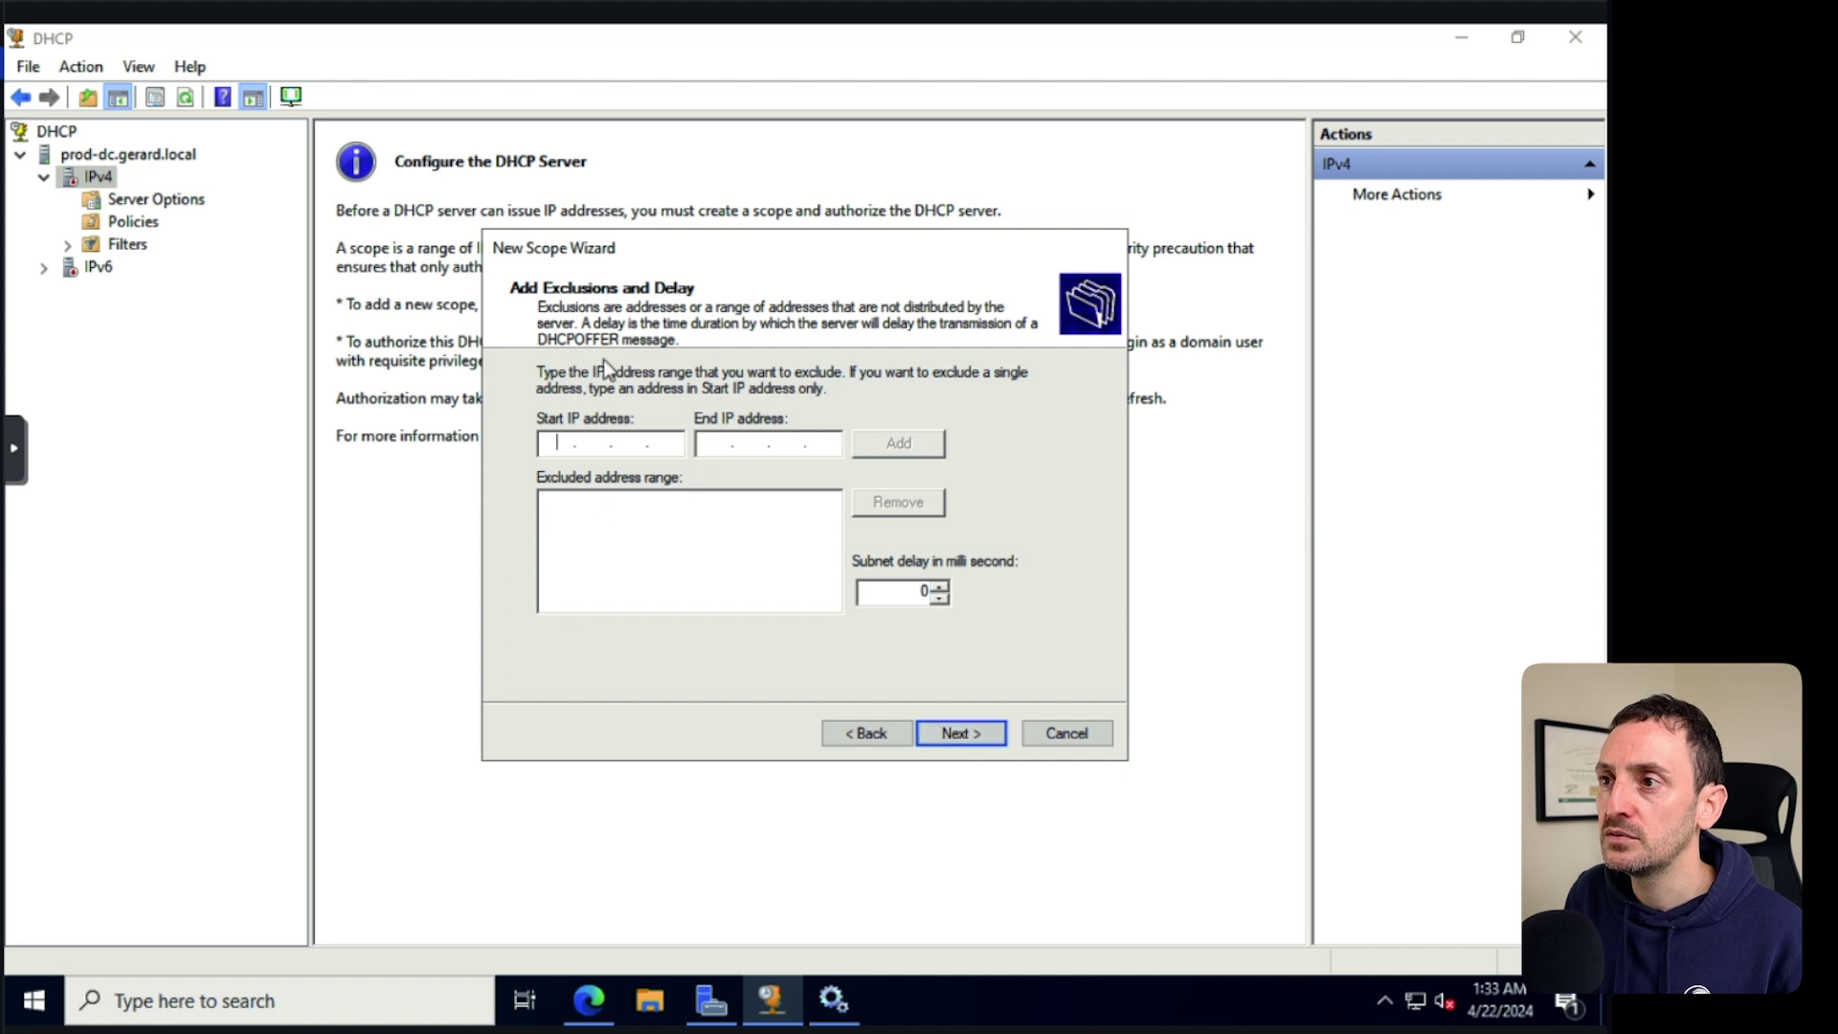
Keep default exclusions and lease, add router 10.10.20.254, accept DNS 10.10.20.10, activate the scope.
{"action": "left_click", "coordinate": [956, 732]}
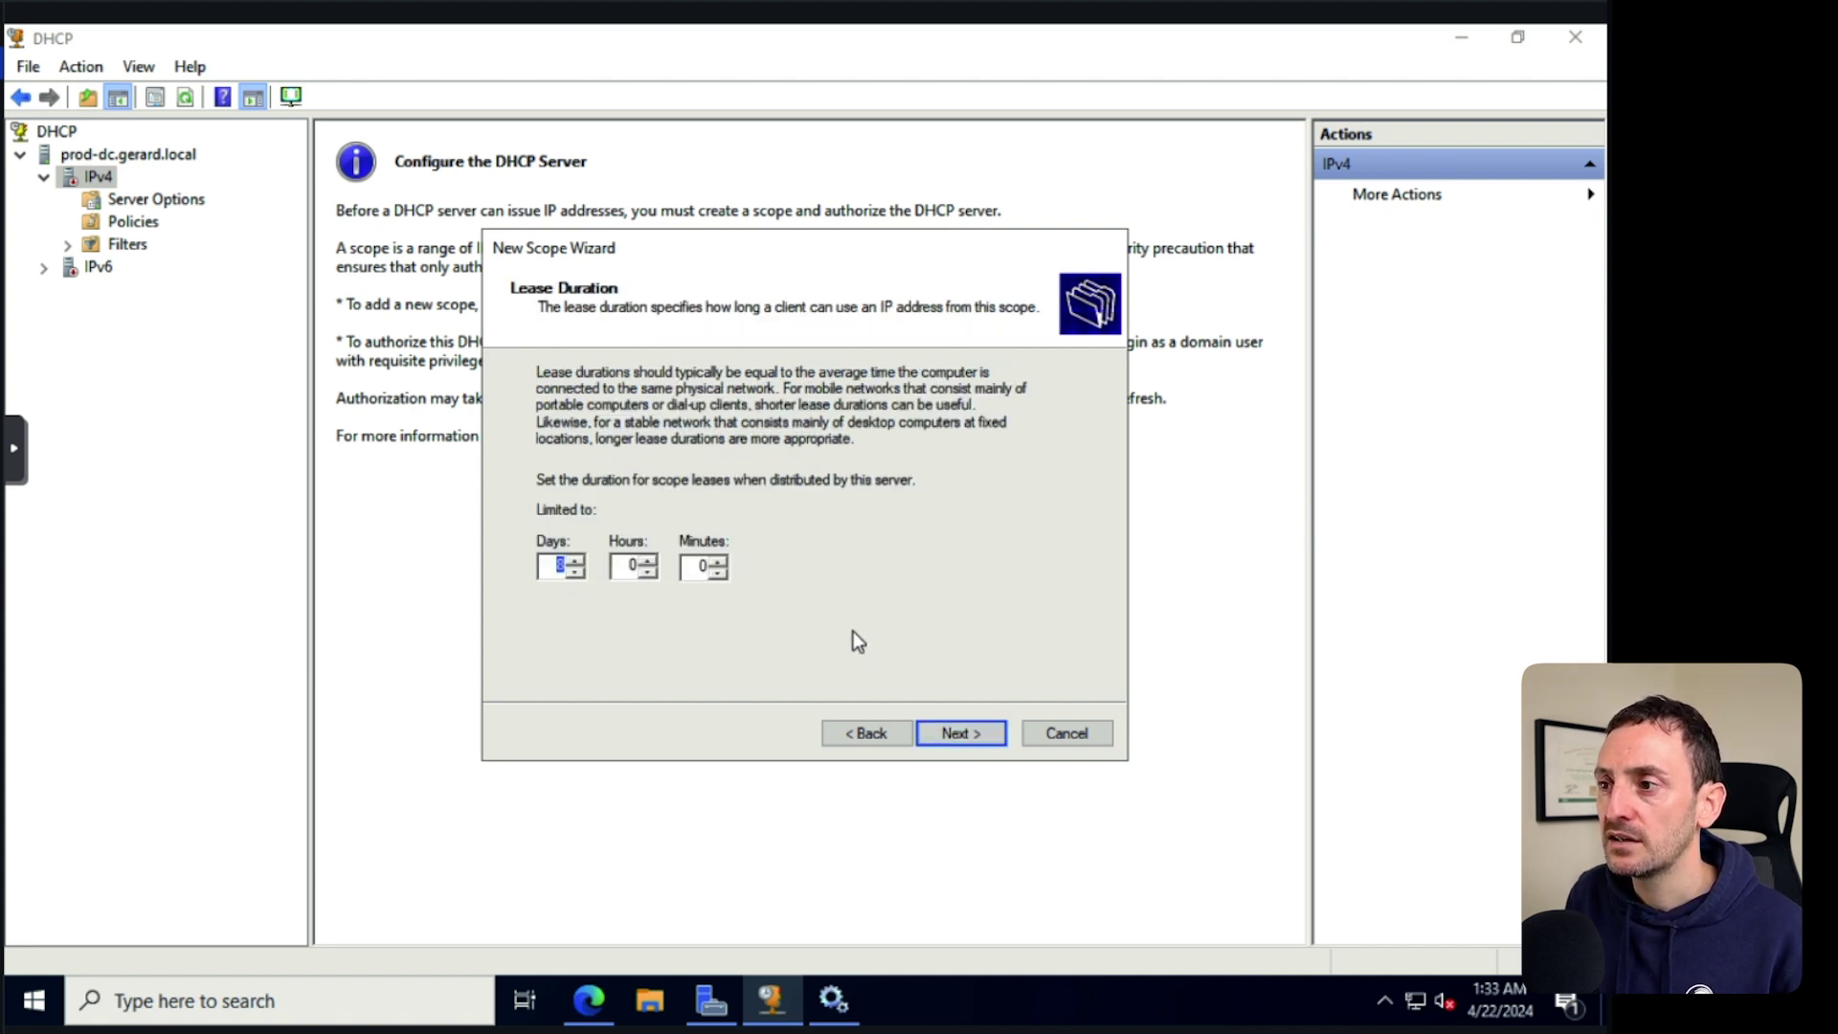
{"action": "left_click", "coordinate": [959, 734]}
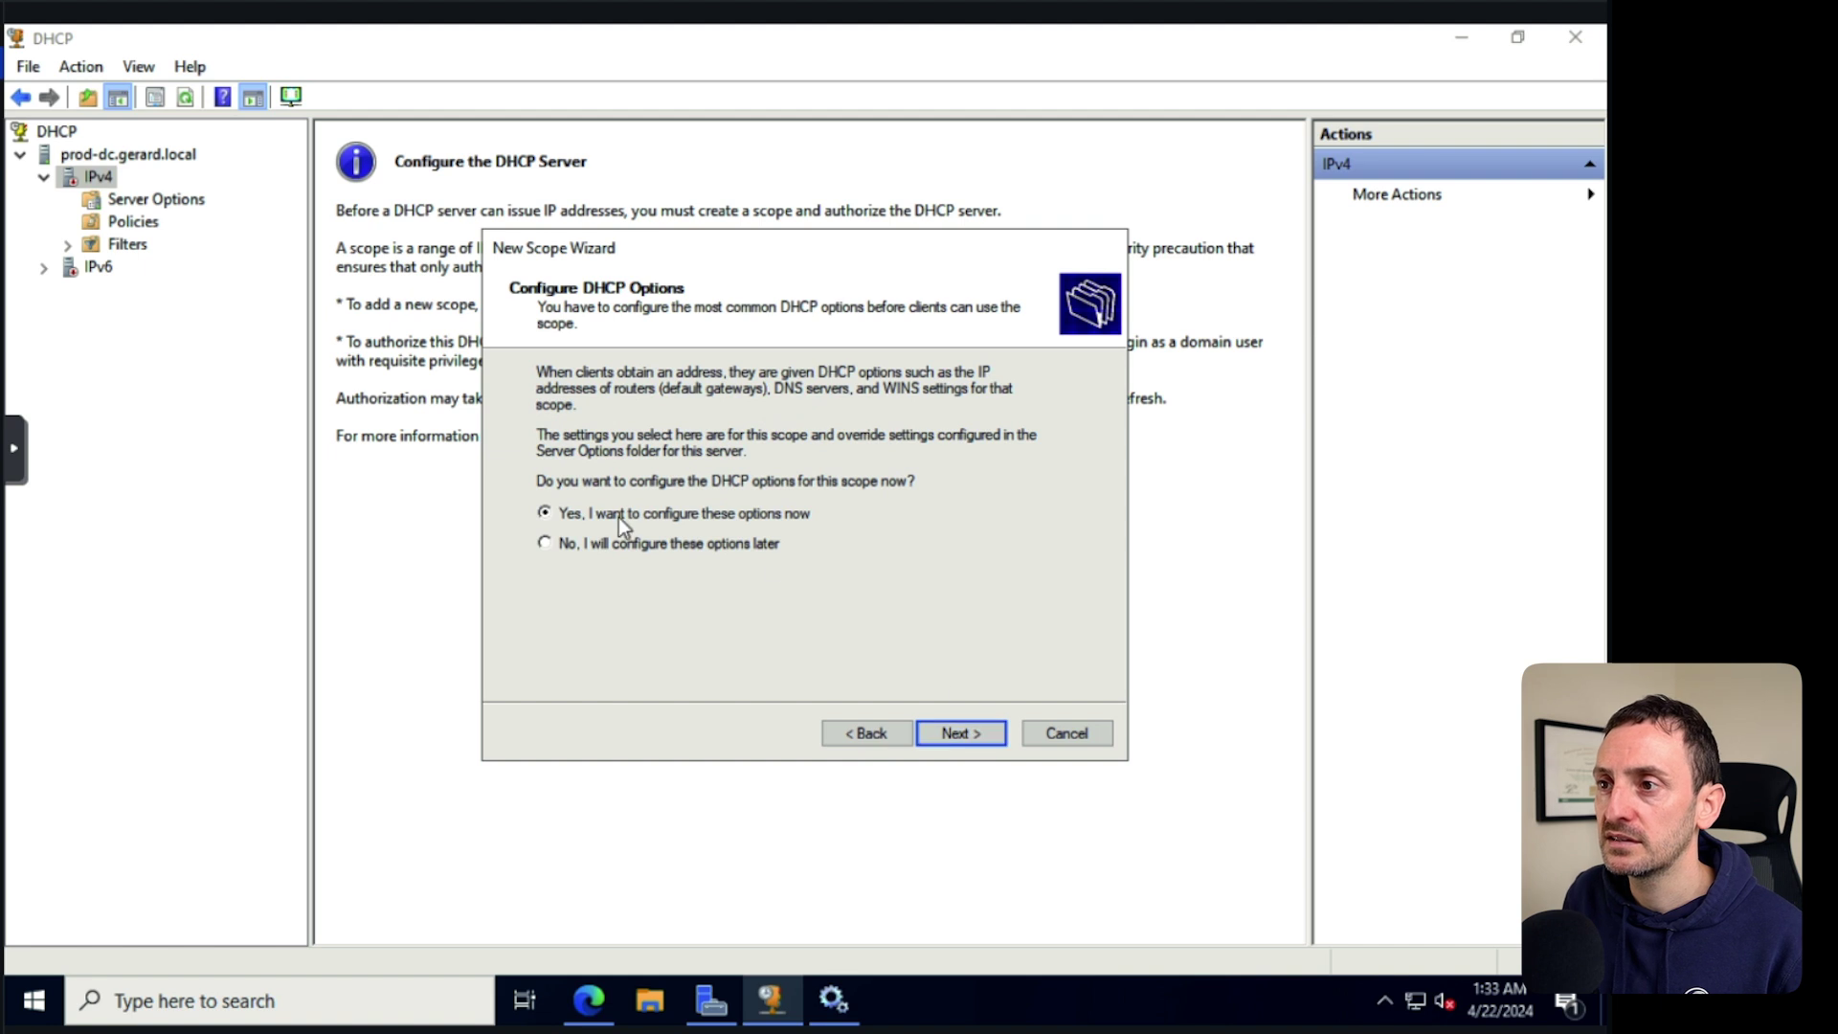
{"action": "left_click", "coordinate": [965, 734]}
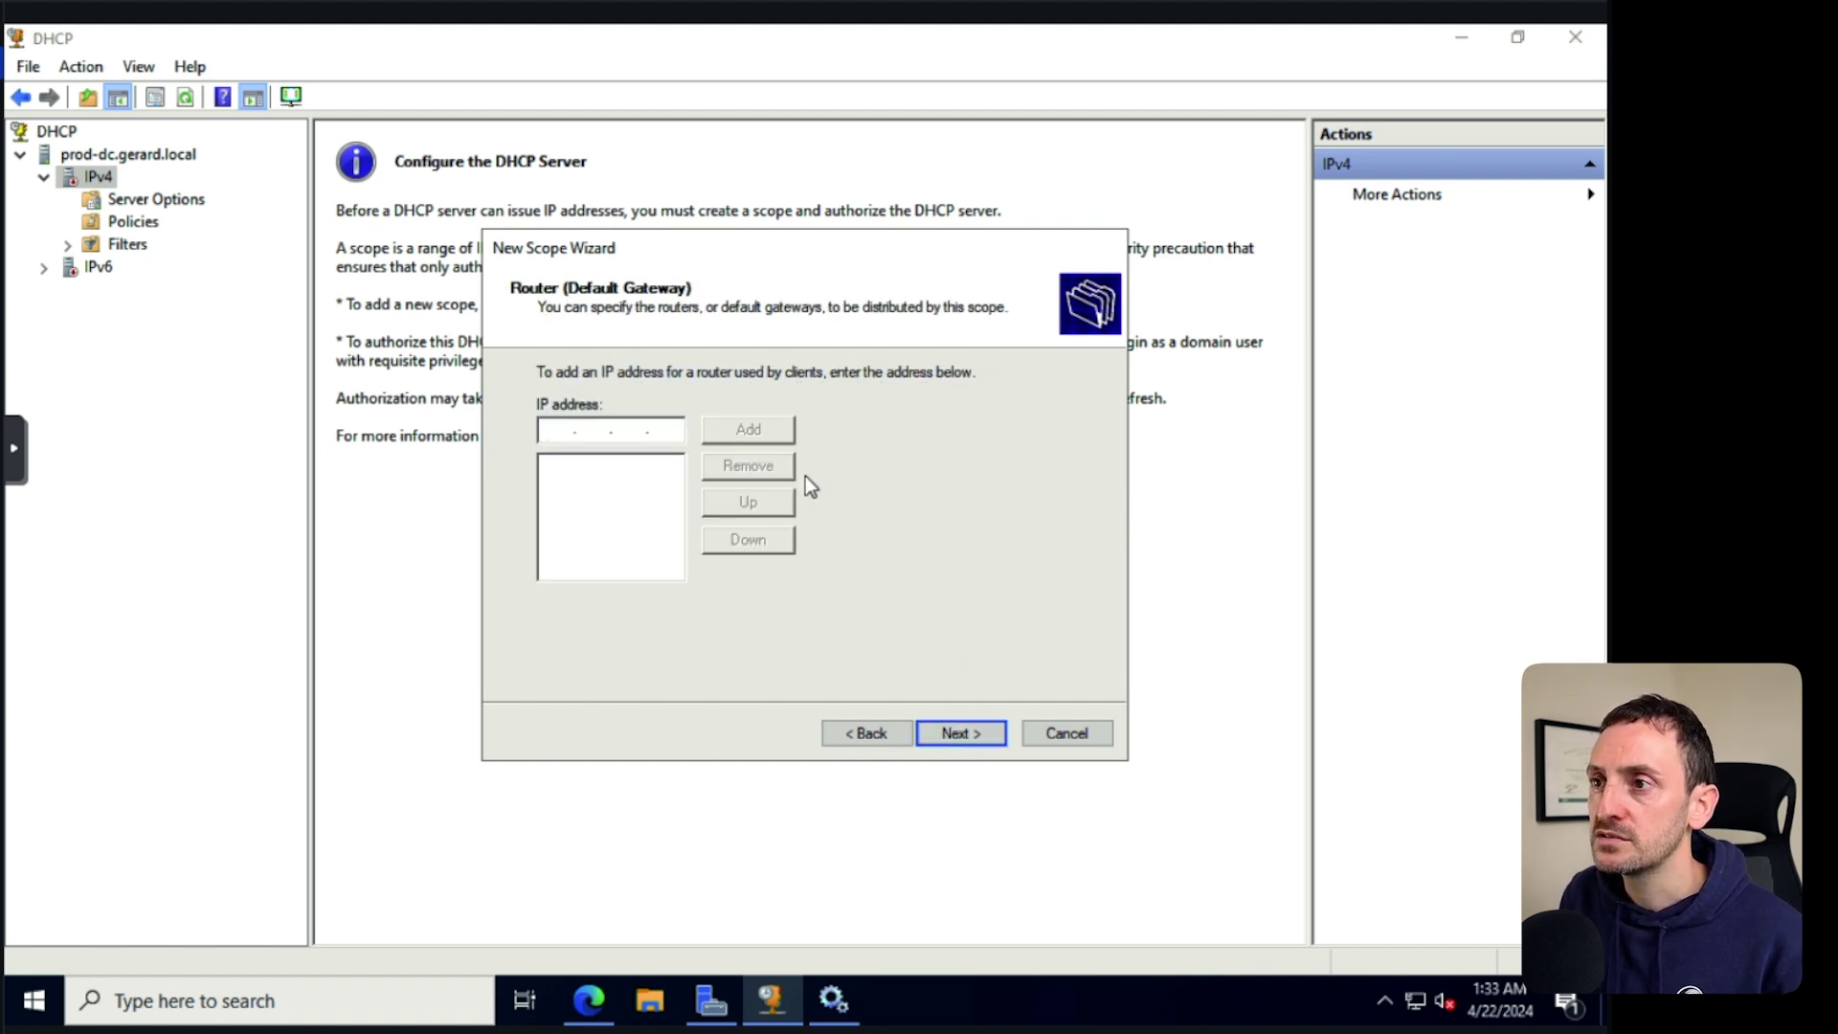
{"action": "type", "text": "10 . 10 . 20 . 243"}
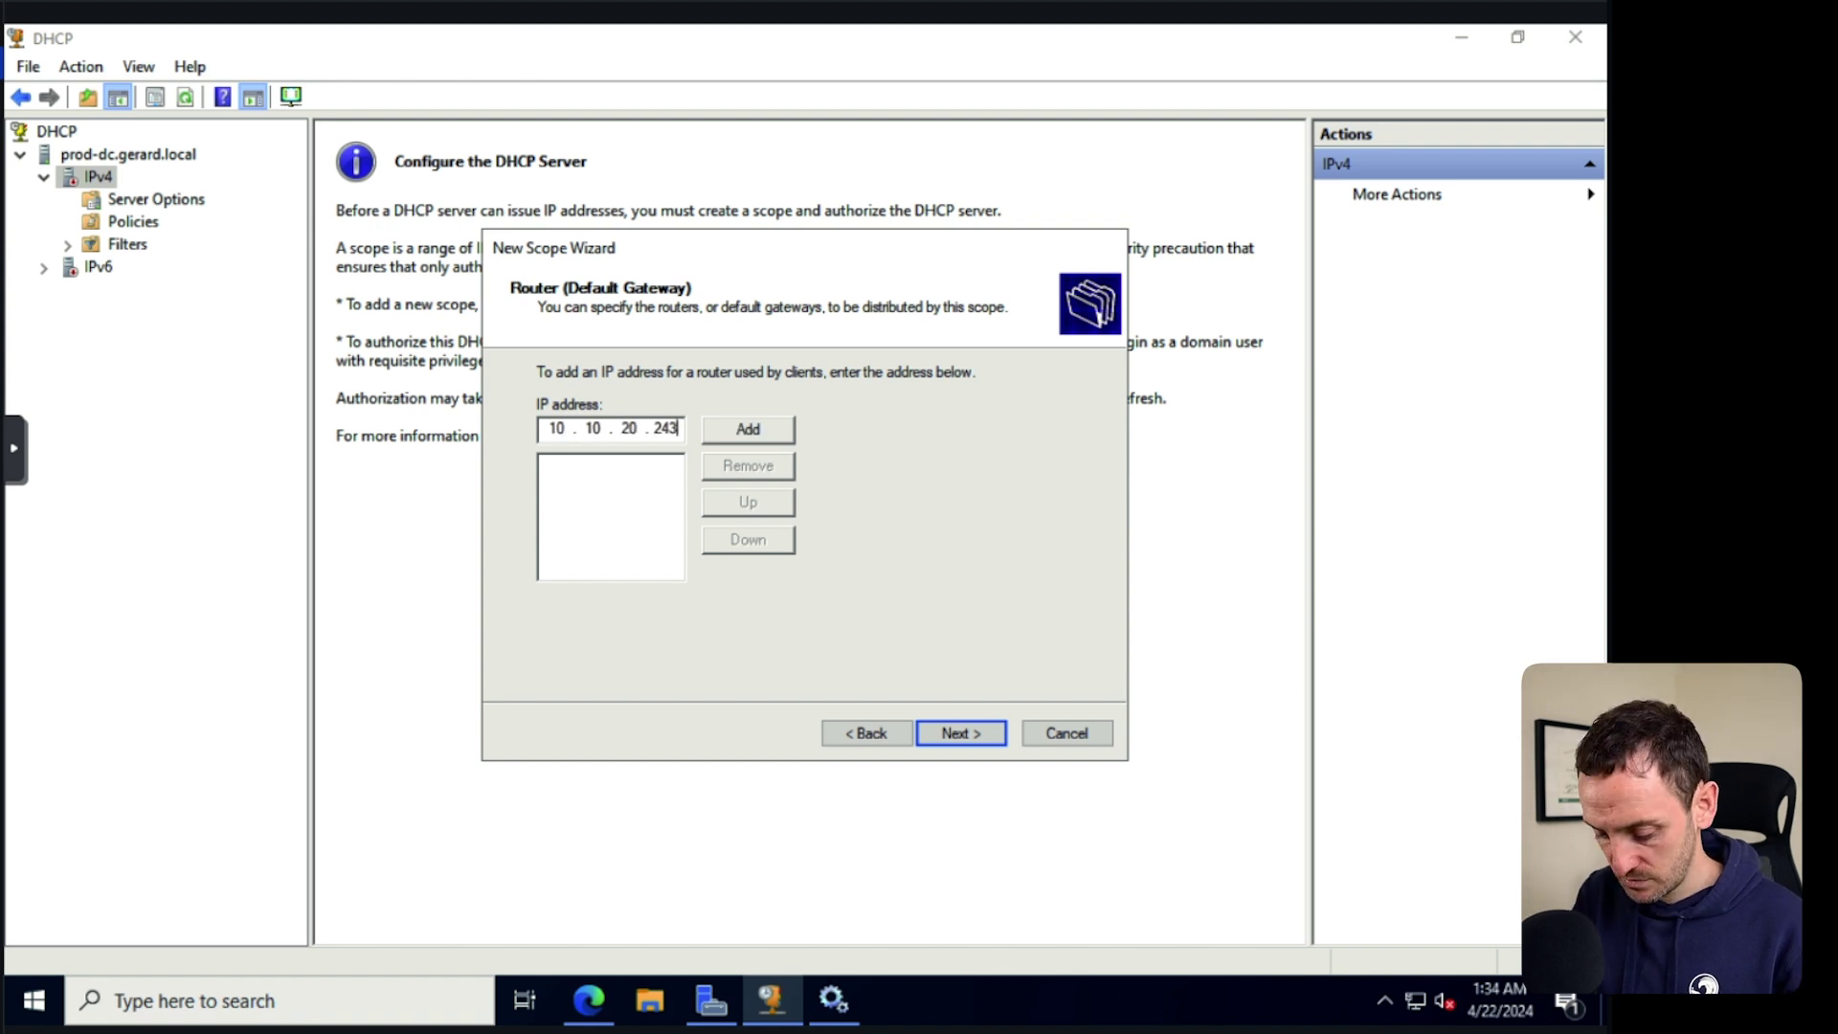
{"action": "key", "text": "BackSpace"}
{"action": "key", "text": "BackSpace"}
{"action": "key", "text": "BackSpace"}
{"action": "type", "text": "254"}
{"action": "left_click", "coordinate": [746, 426]}
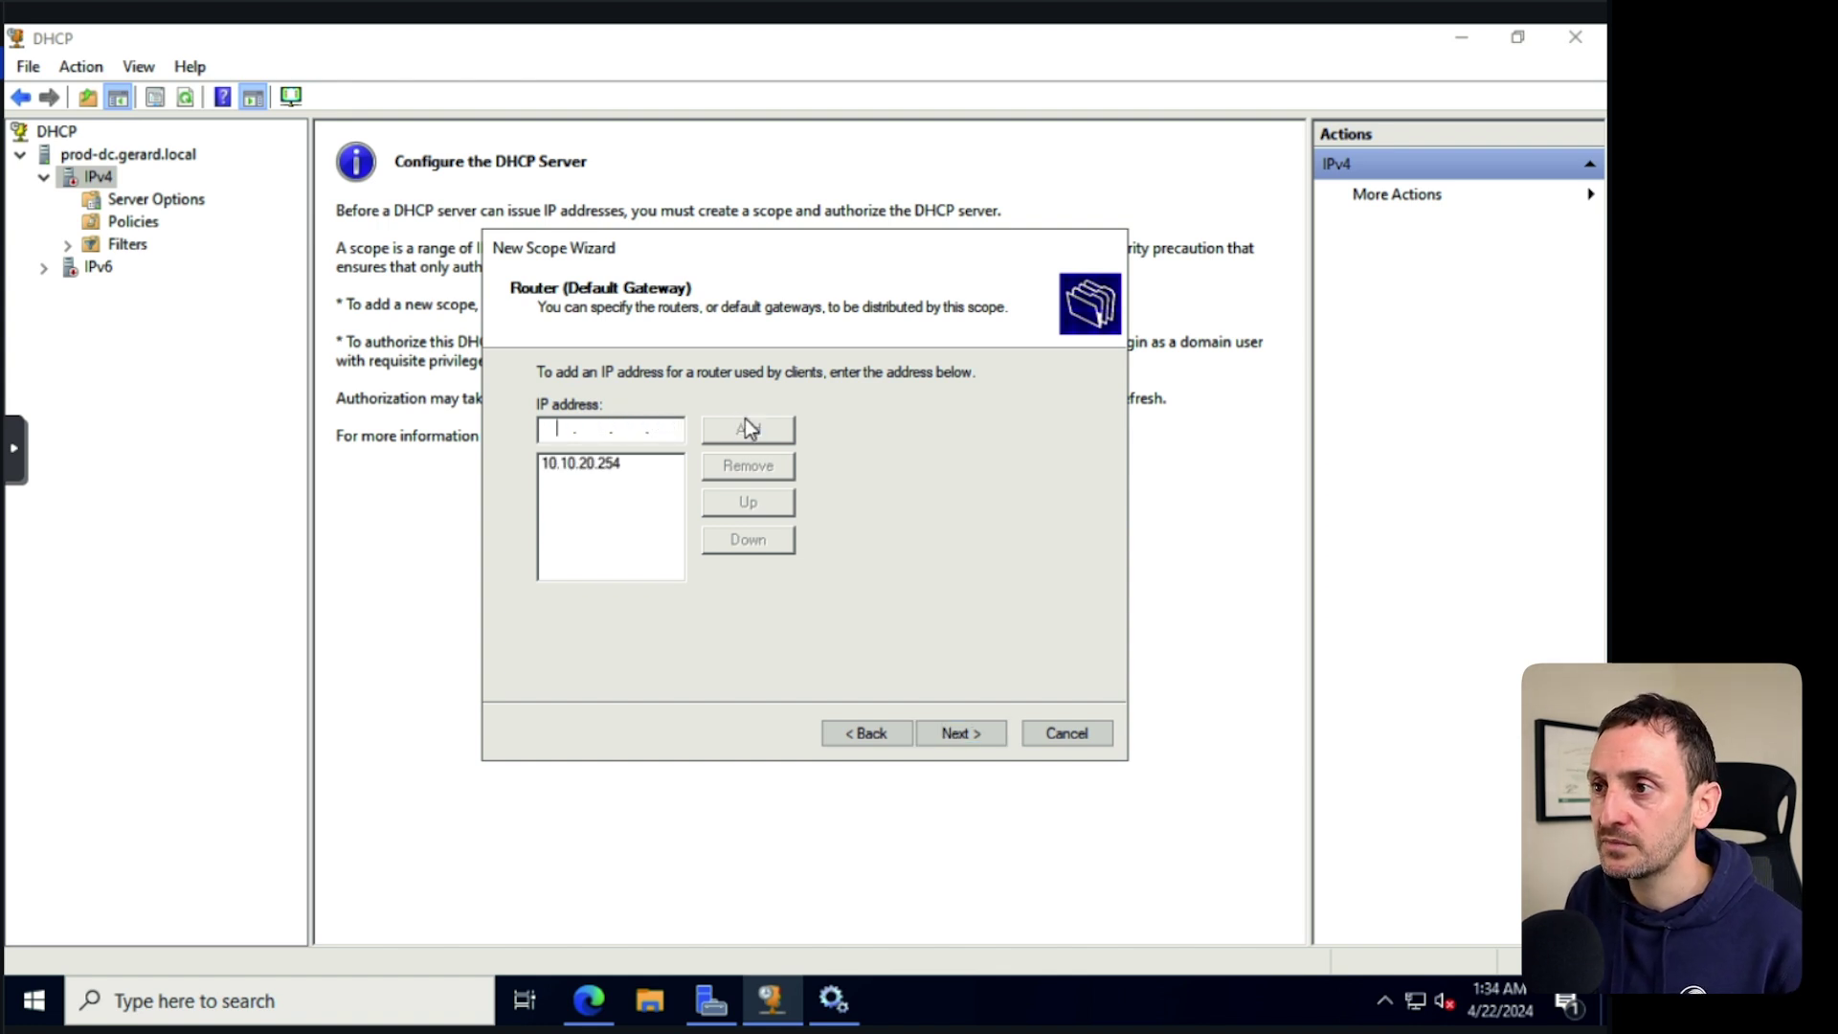
{"action": "left_click", "coordinate": [979, 735]}
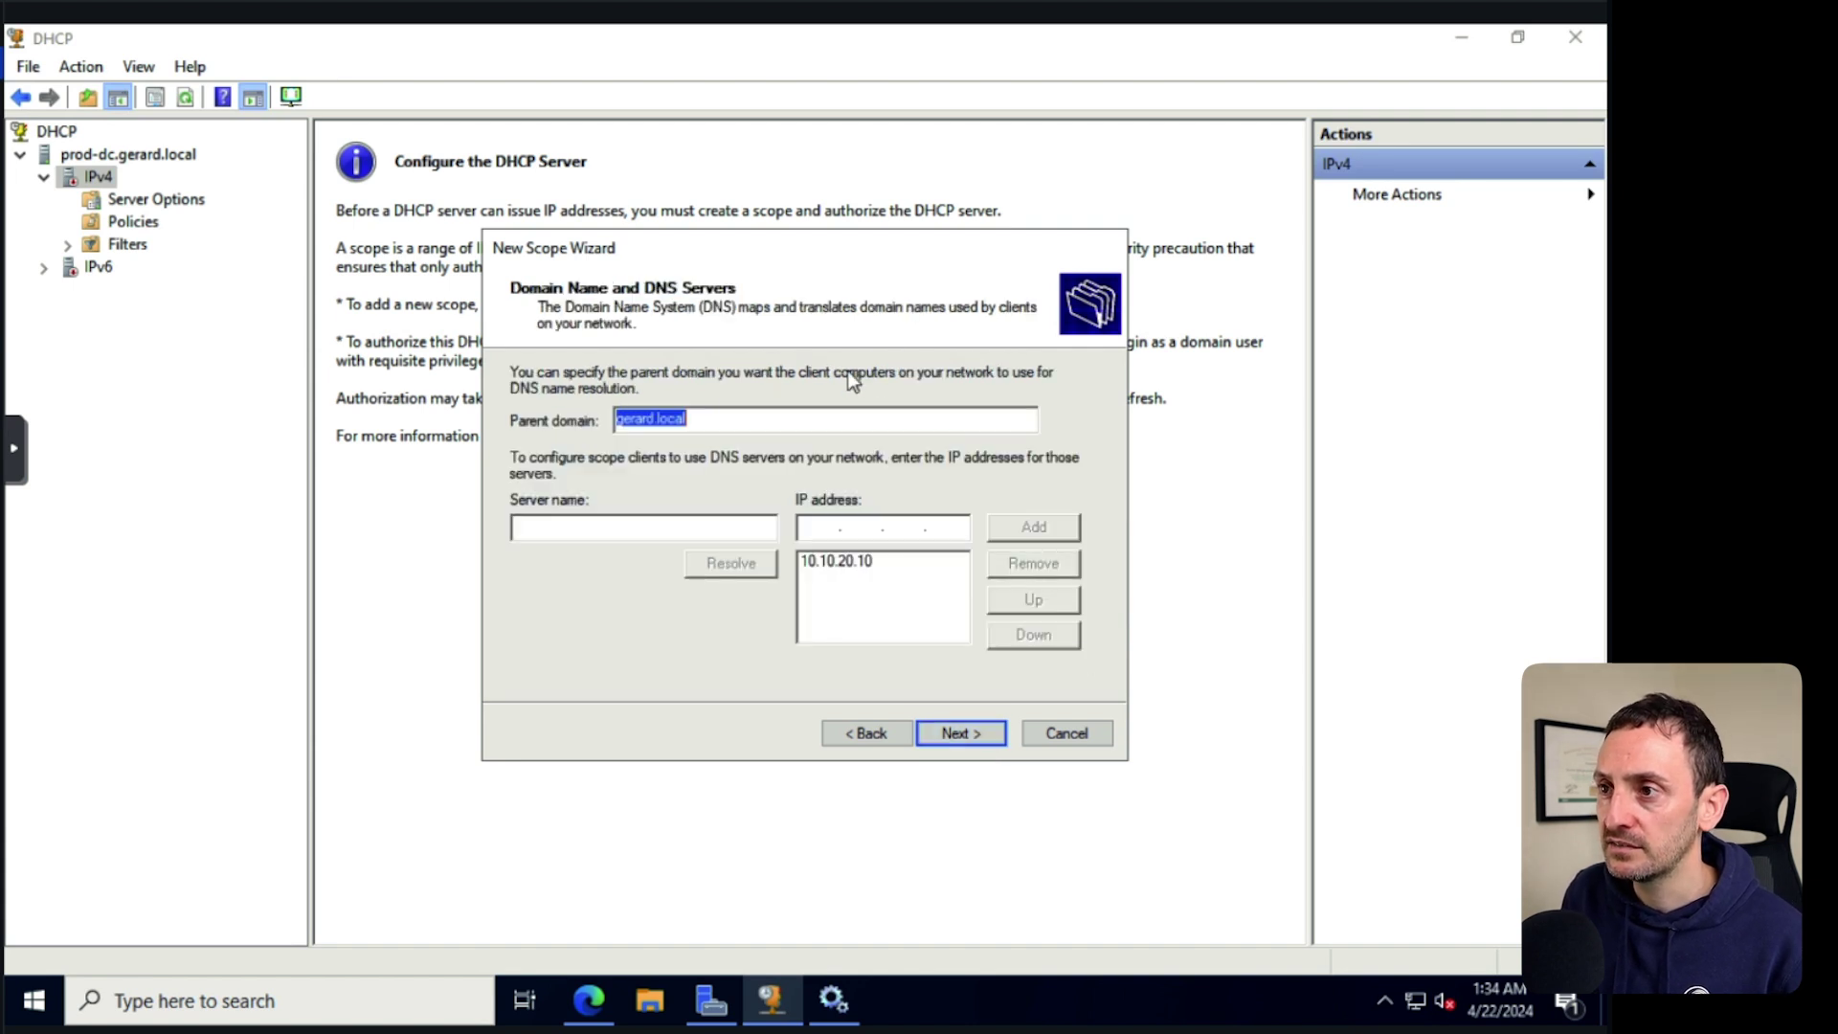
{"action": "left_click", "coordinate": [963, 733]}
{"action": "left_click", "coordinate": [953, 734]}
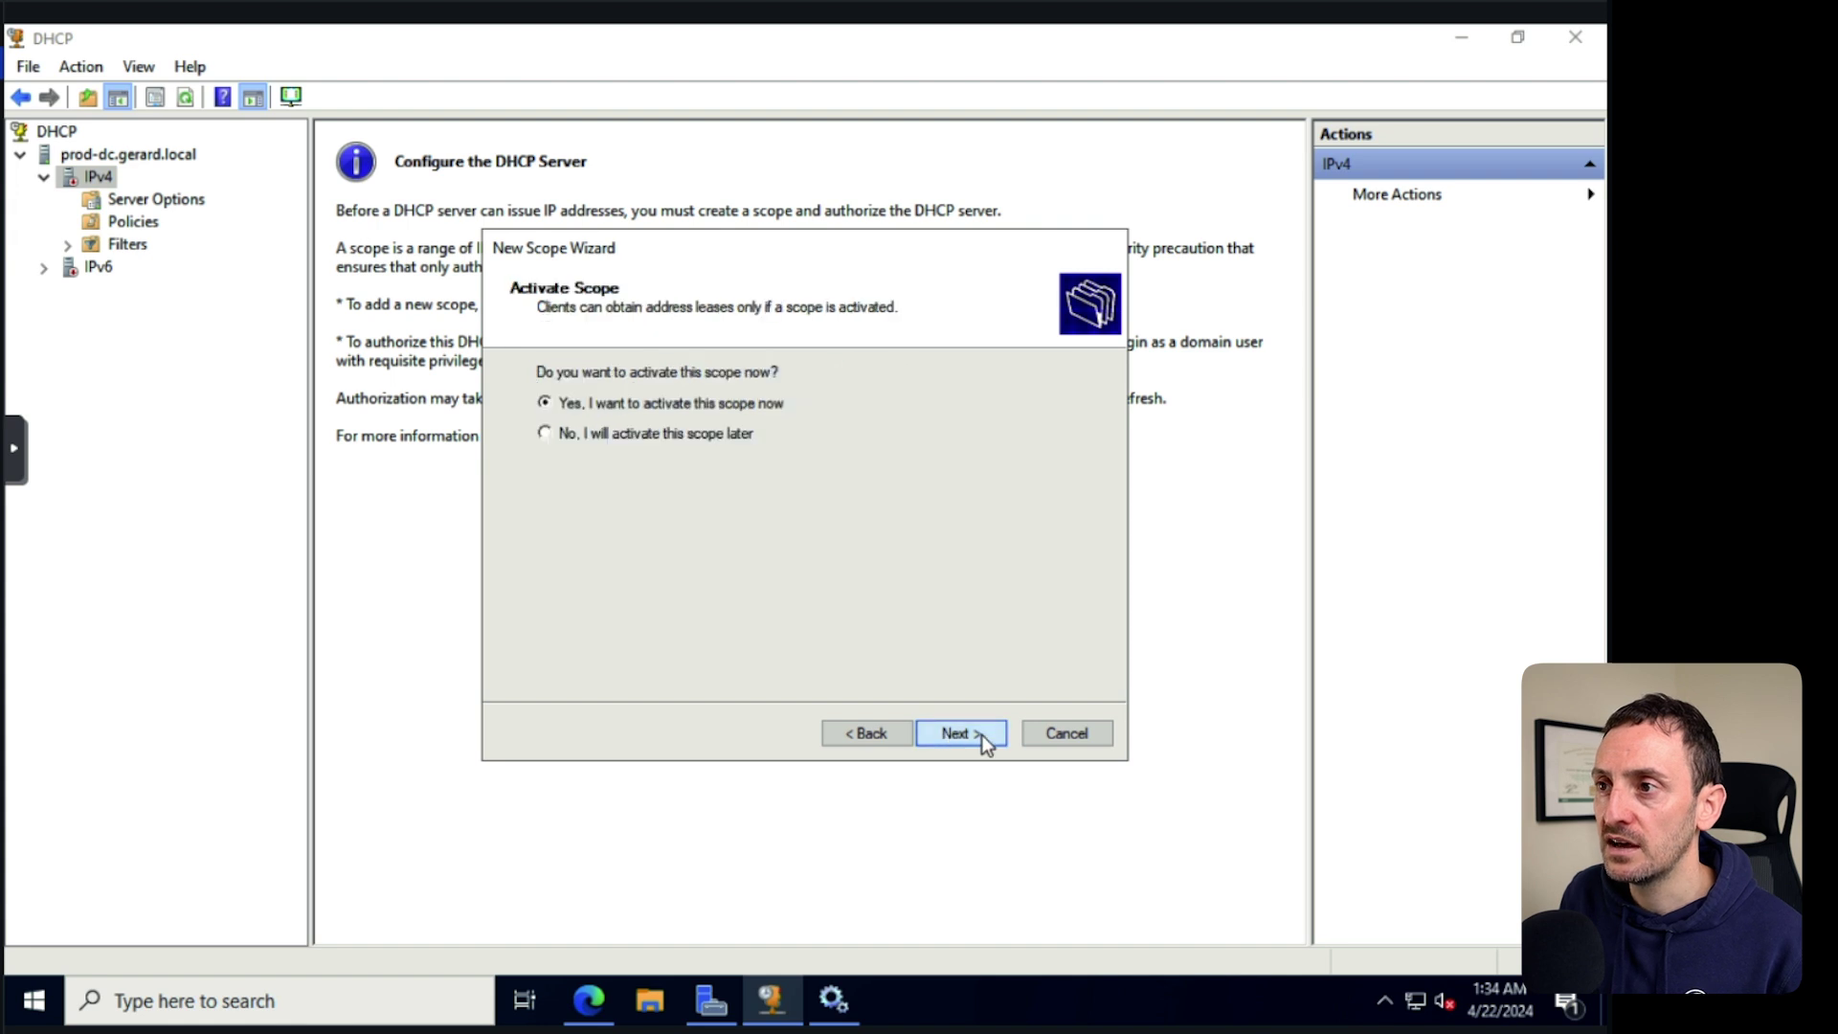
{"action": "left_click", "coordinate": [960, 733]}
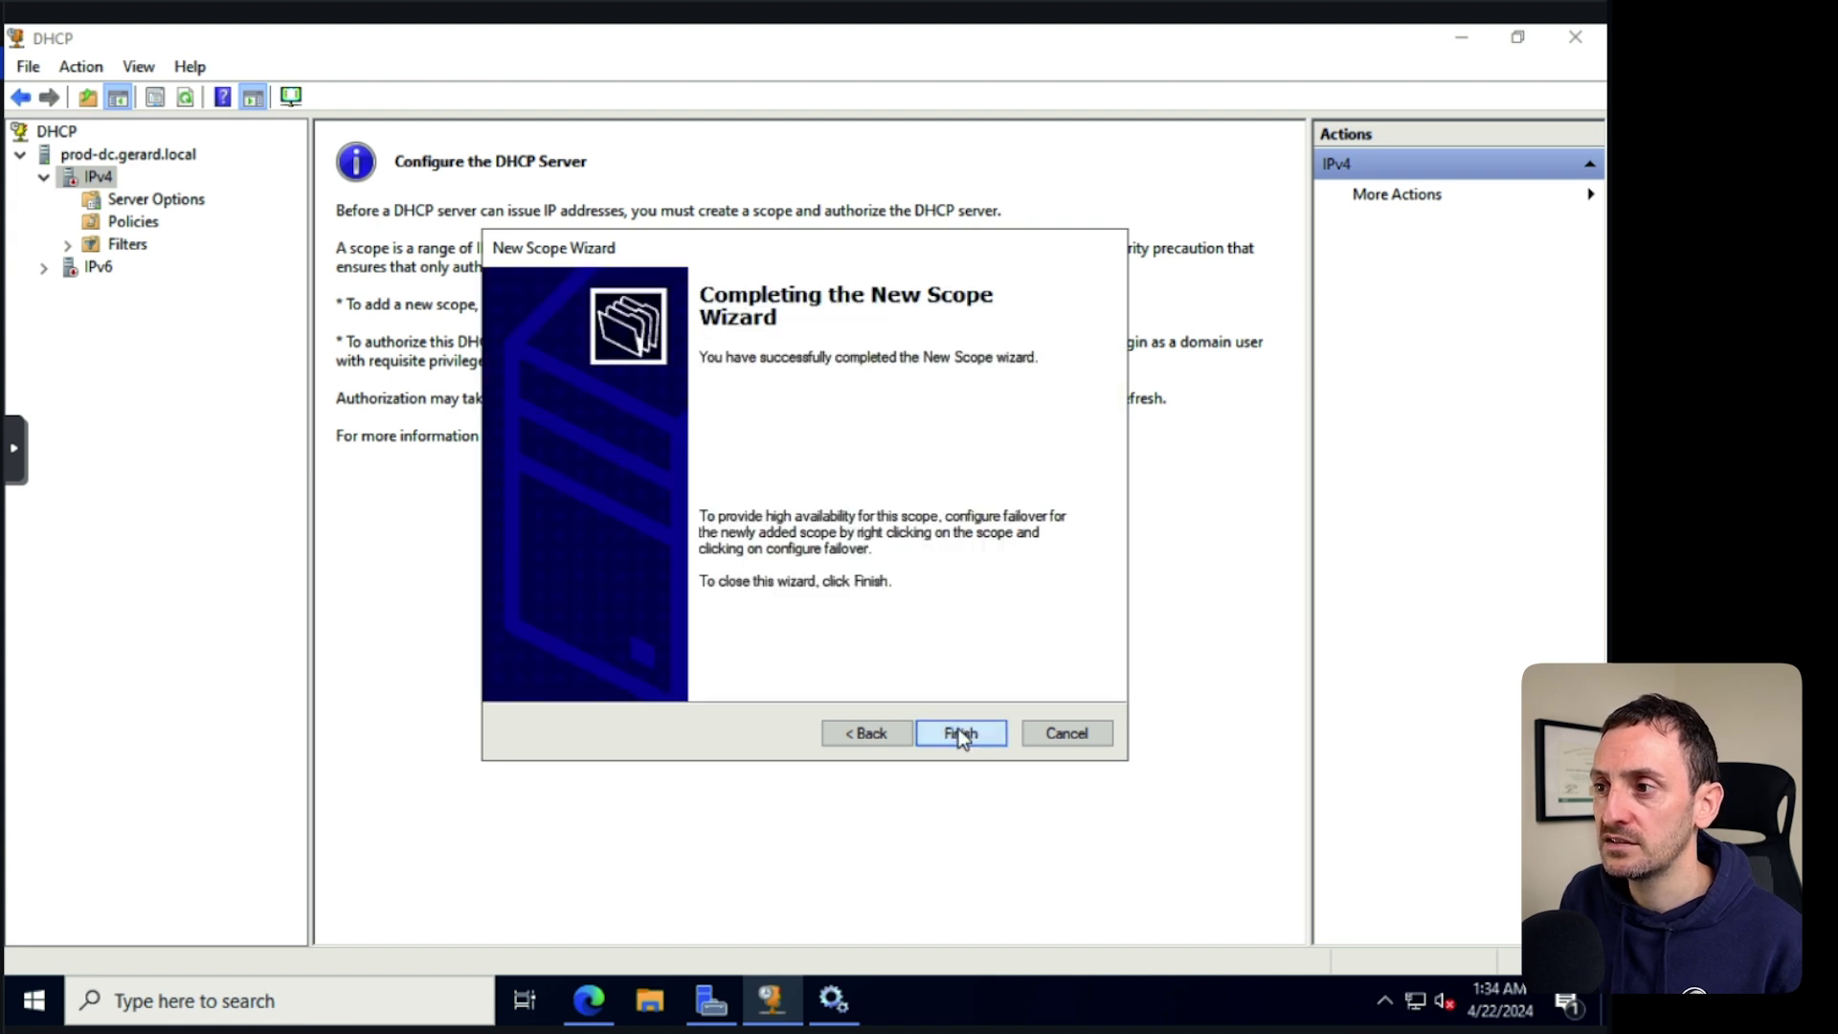
{"action": "left_click", "coordinate": [962, 732]}
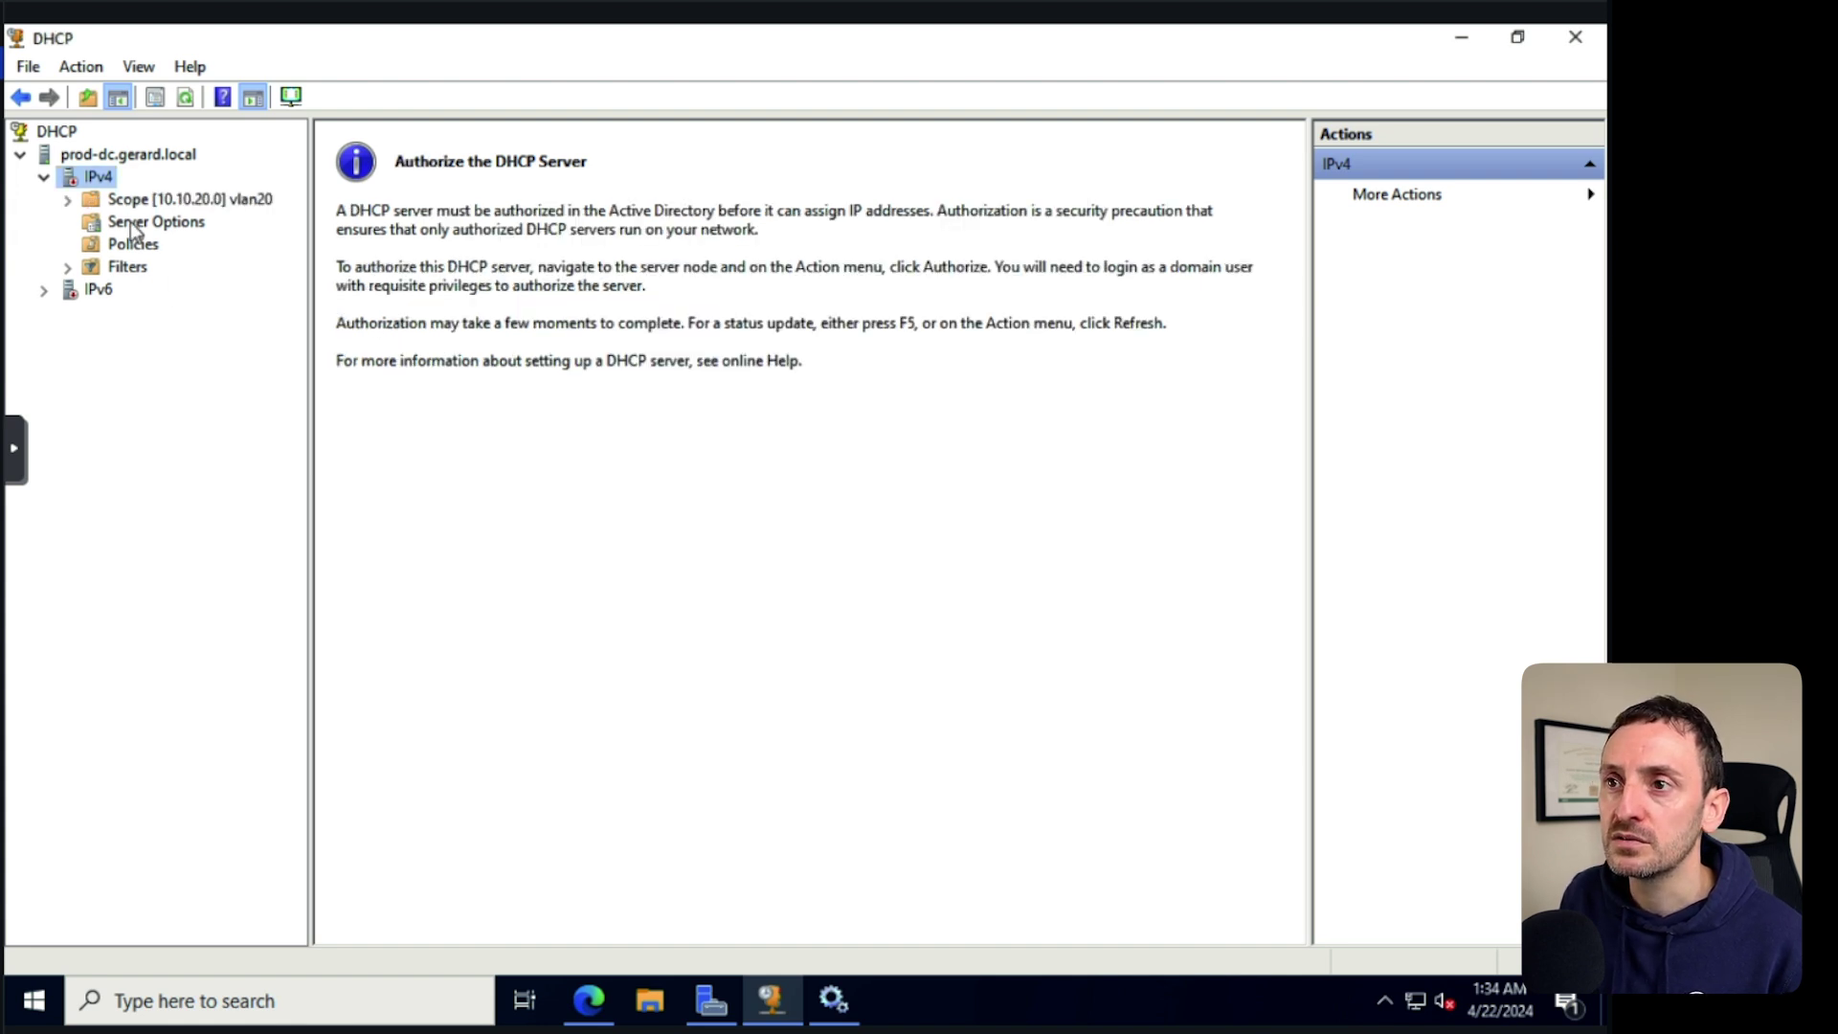
Review the vlan20 scope's configured options, including DNS Servers.
{"action": "left_click", "coordinate": [134, 221]}
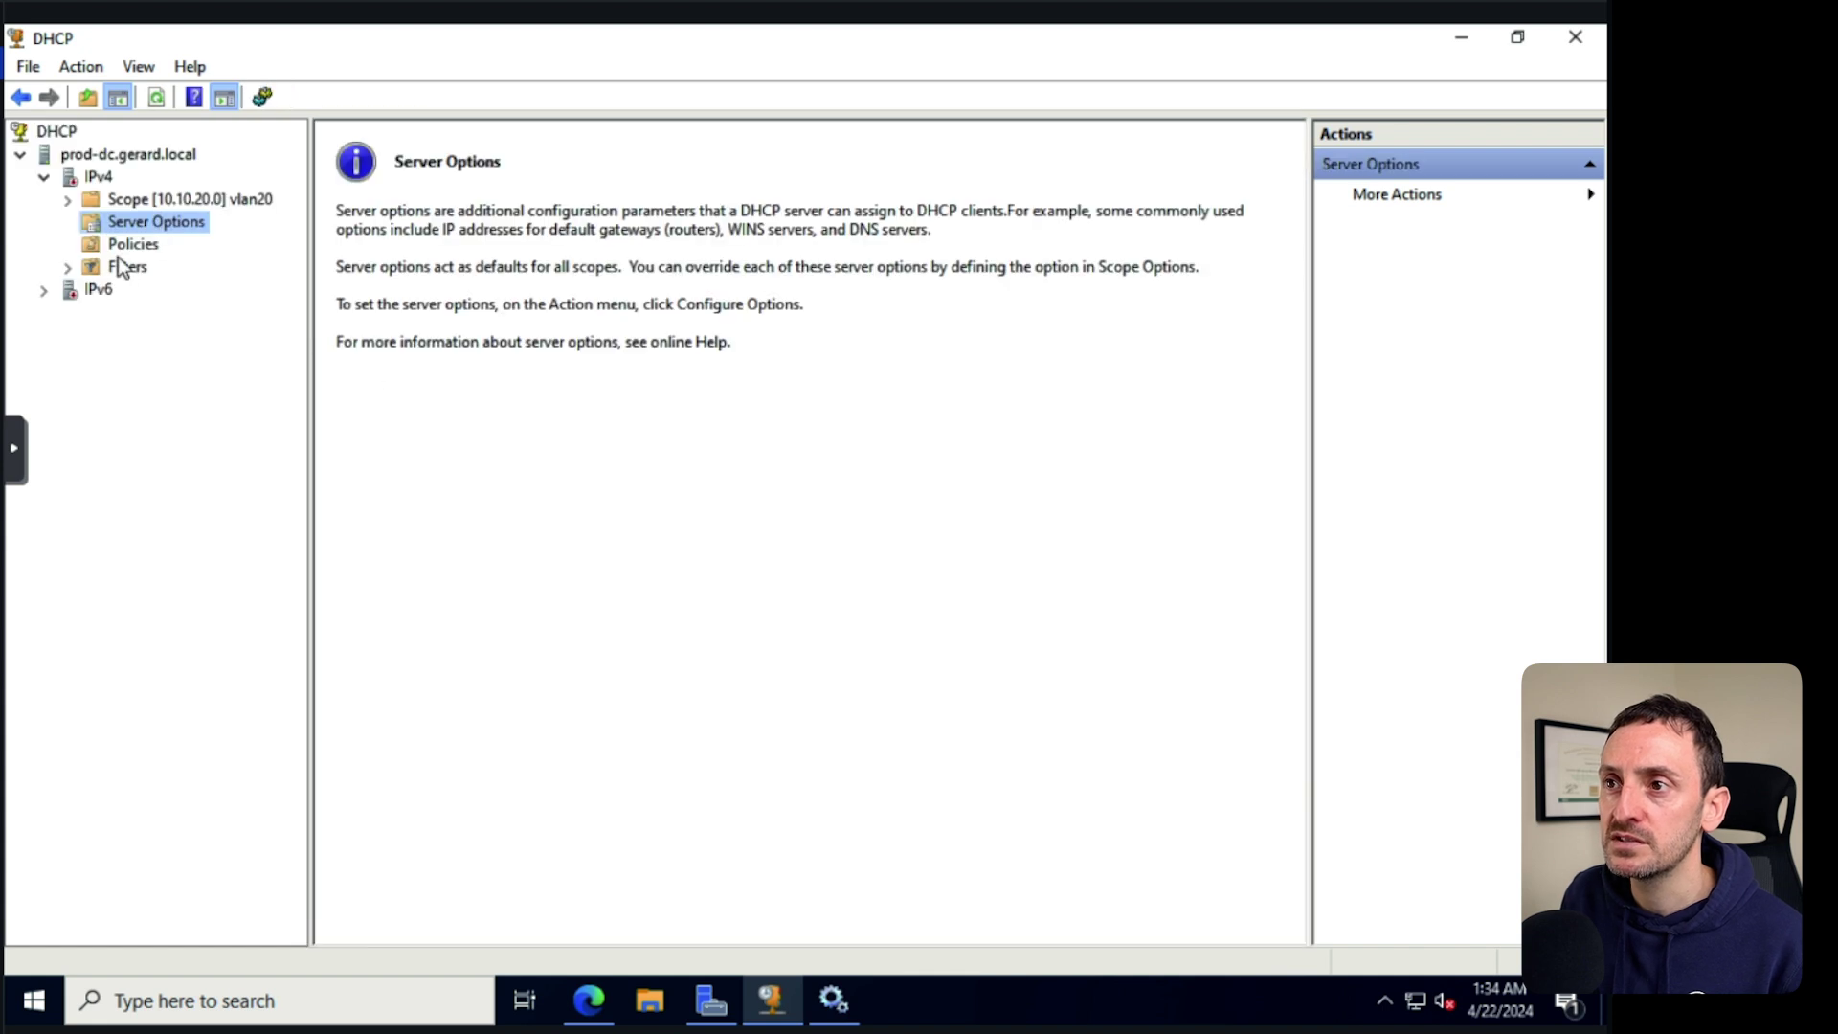
{"action": "left_click", "coordinate": [147, 201]}
{"action": "left_click", "coordinate": [68, 201]}
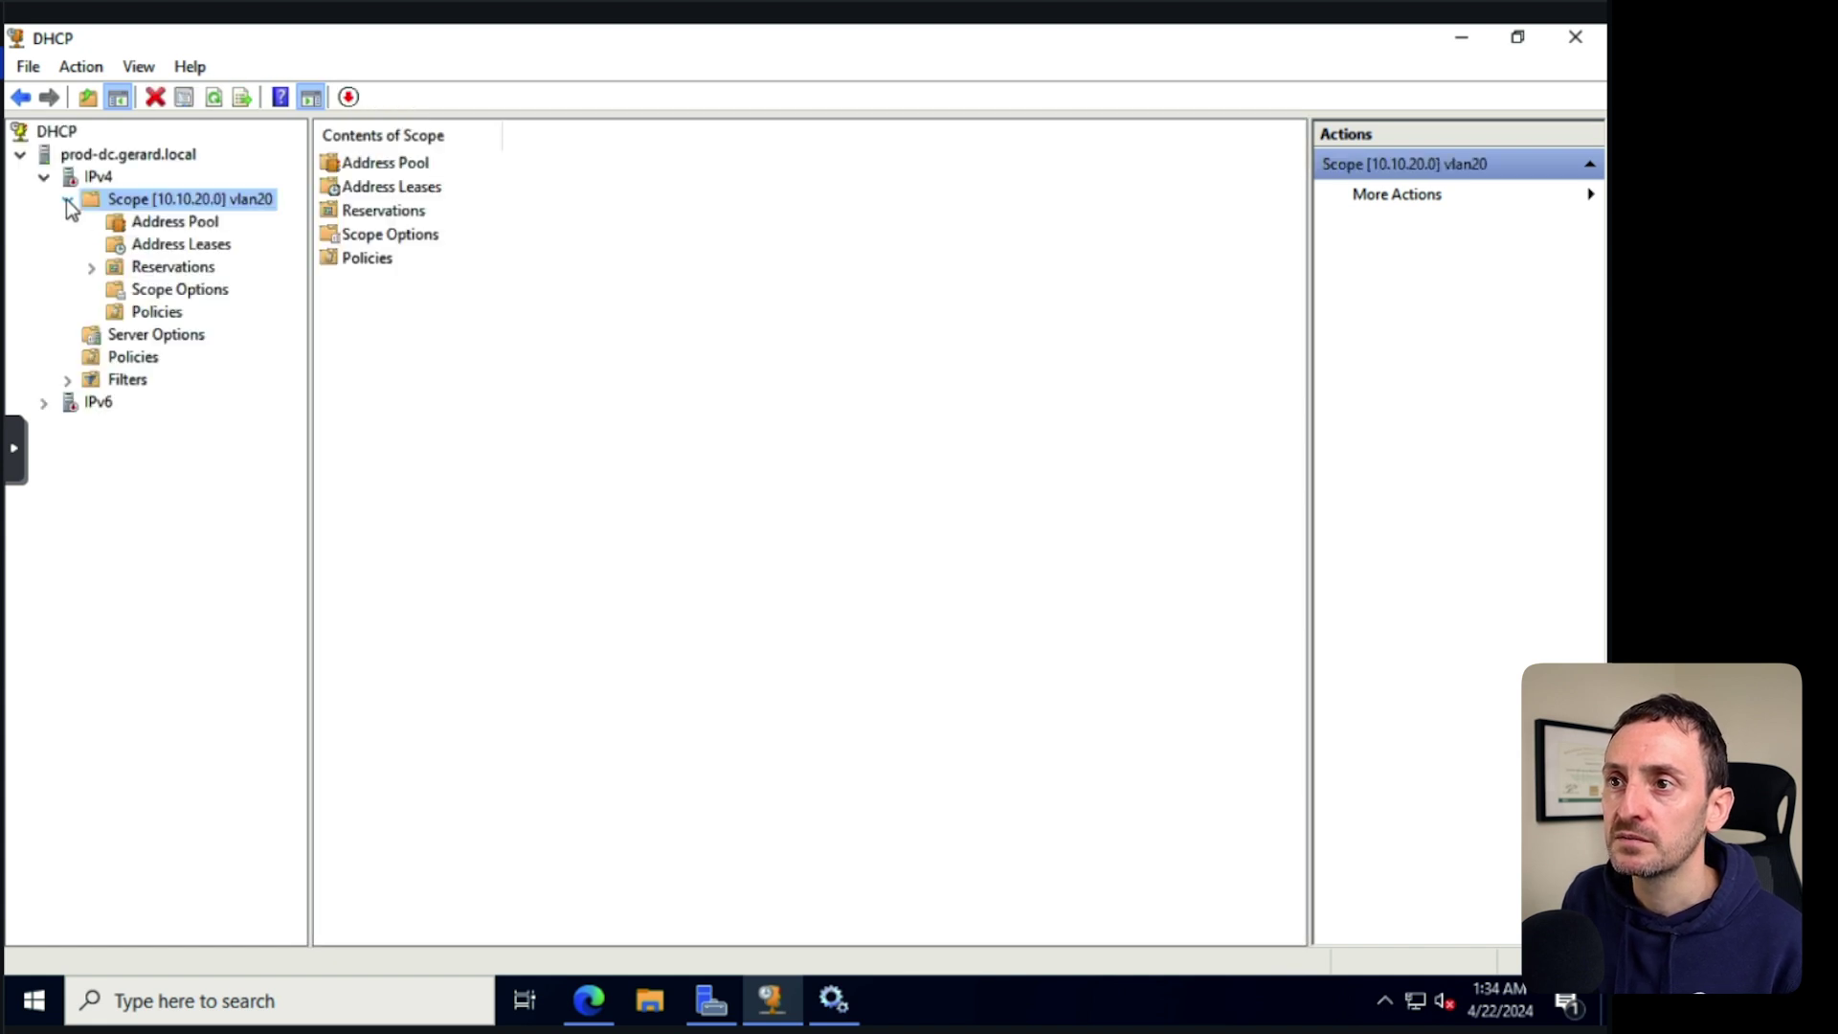
{"action": "left_click", "coordinate": [163, 290]}
{"action": "left_click", "coordinate": [536, 187]}
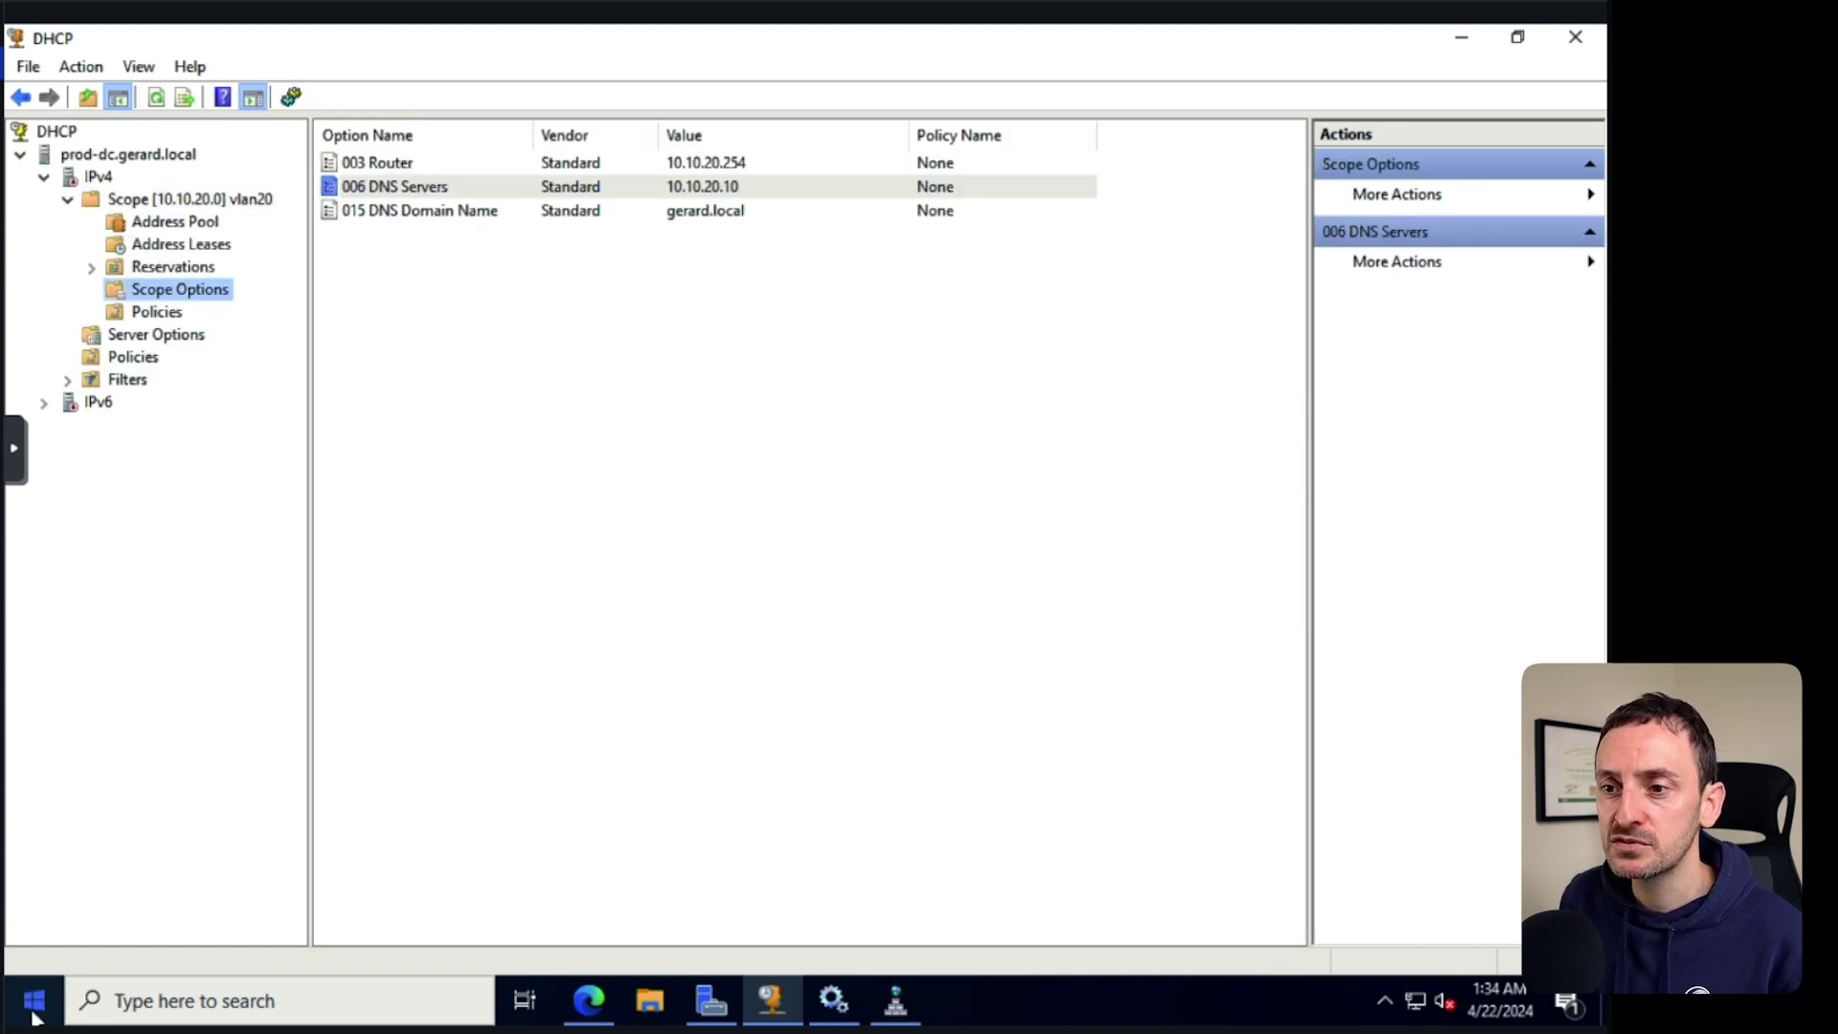
Restart the server from the Start menu.
{"action": "left_click", "coordinate": [48, 996]}
{"action": "left_click", "coordinate": [34, 943]}
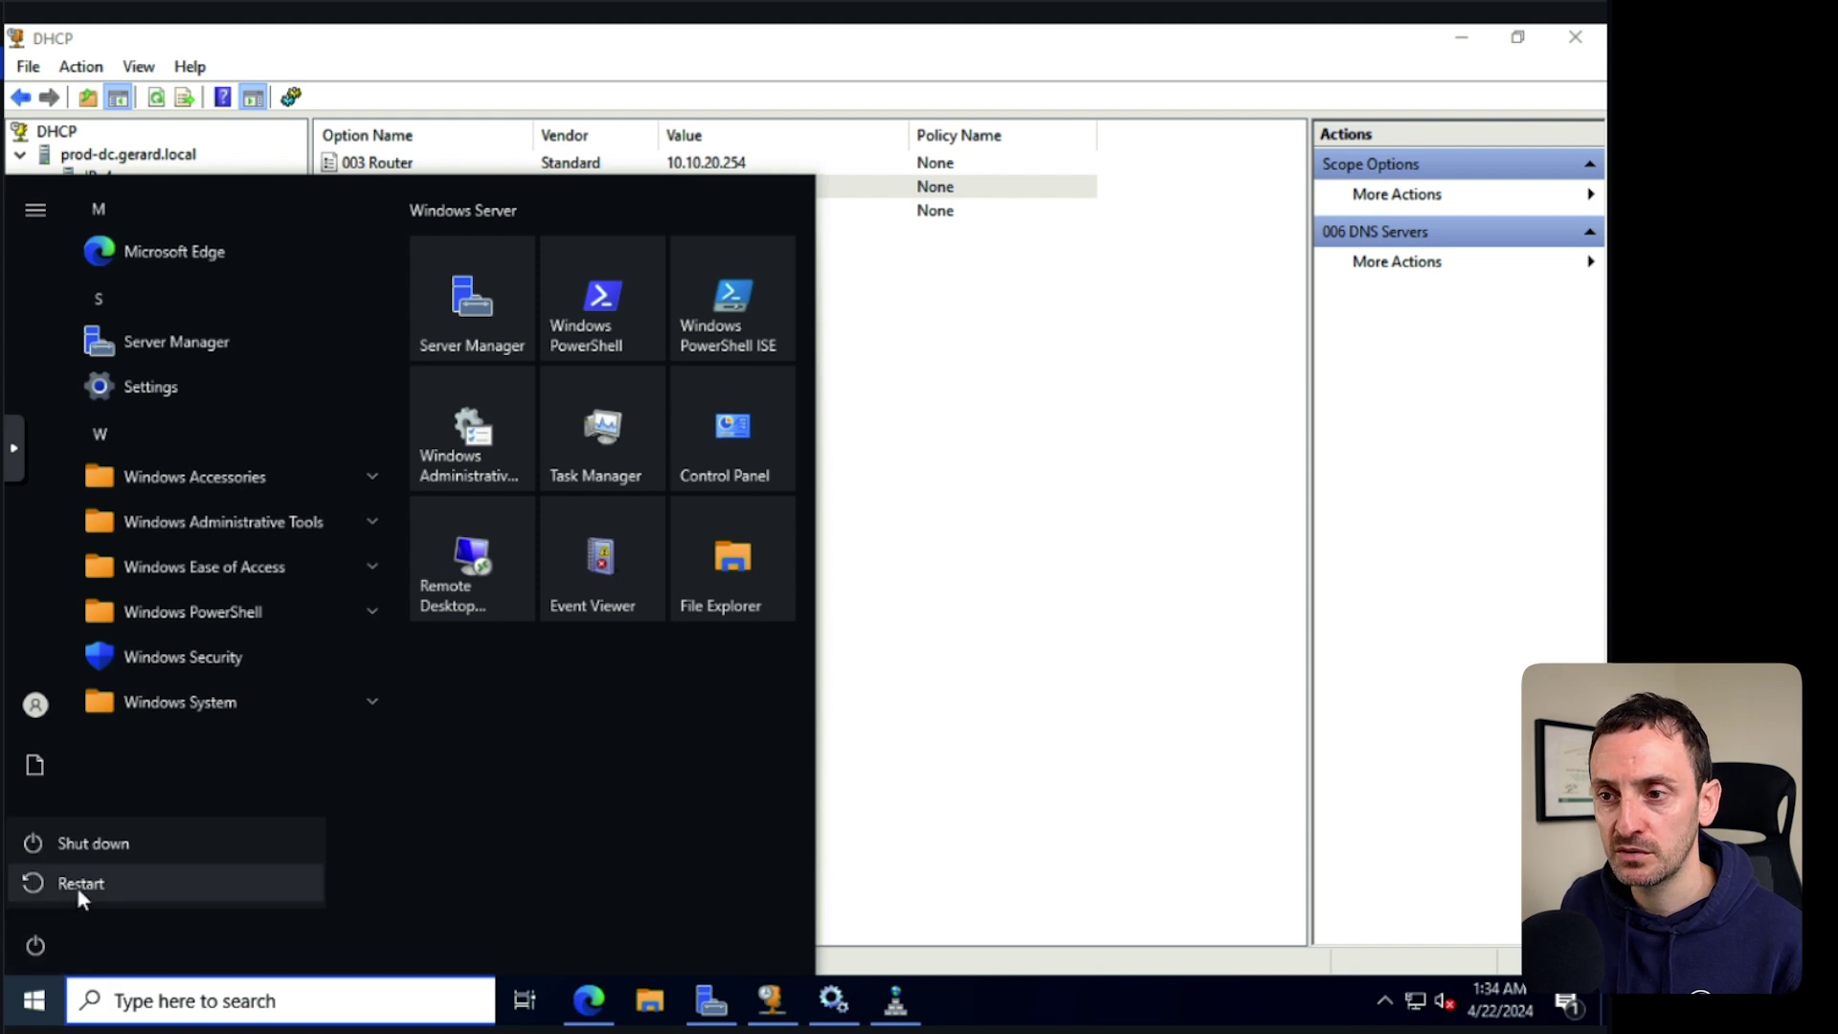
{"action": "left_click", "coordinate": [81, 885]}
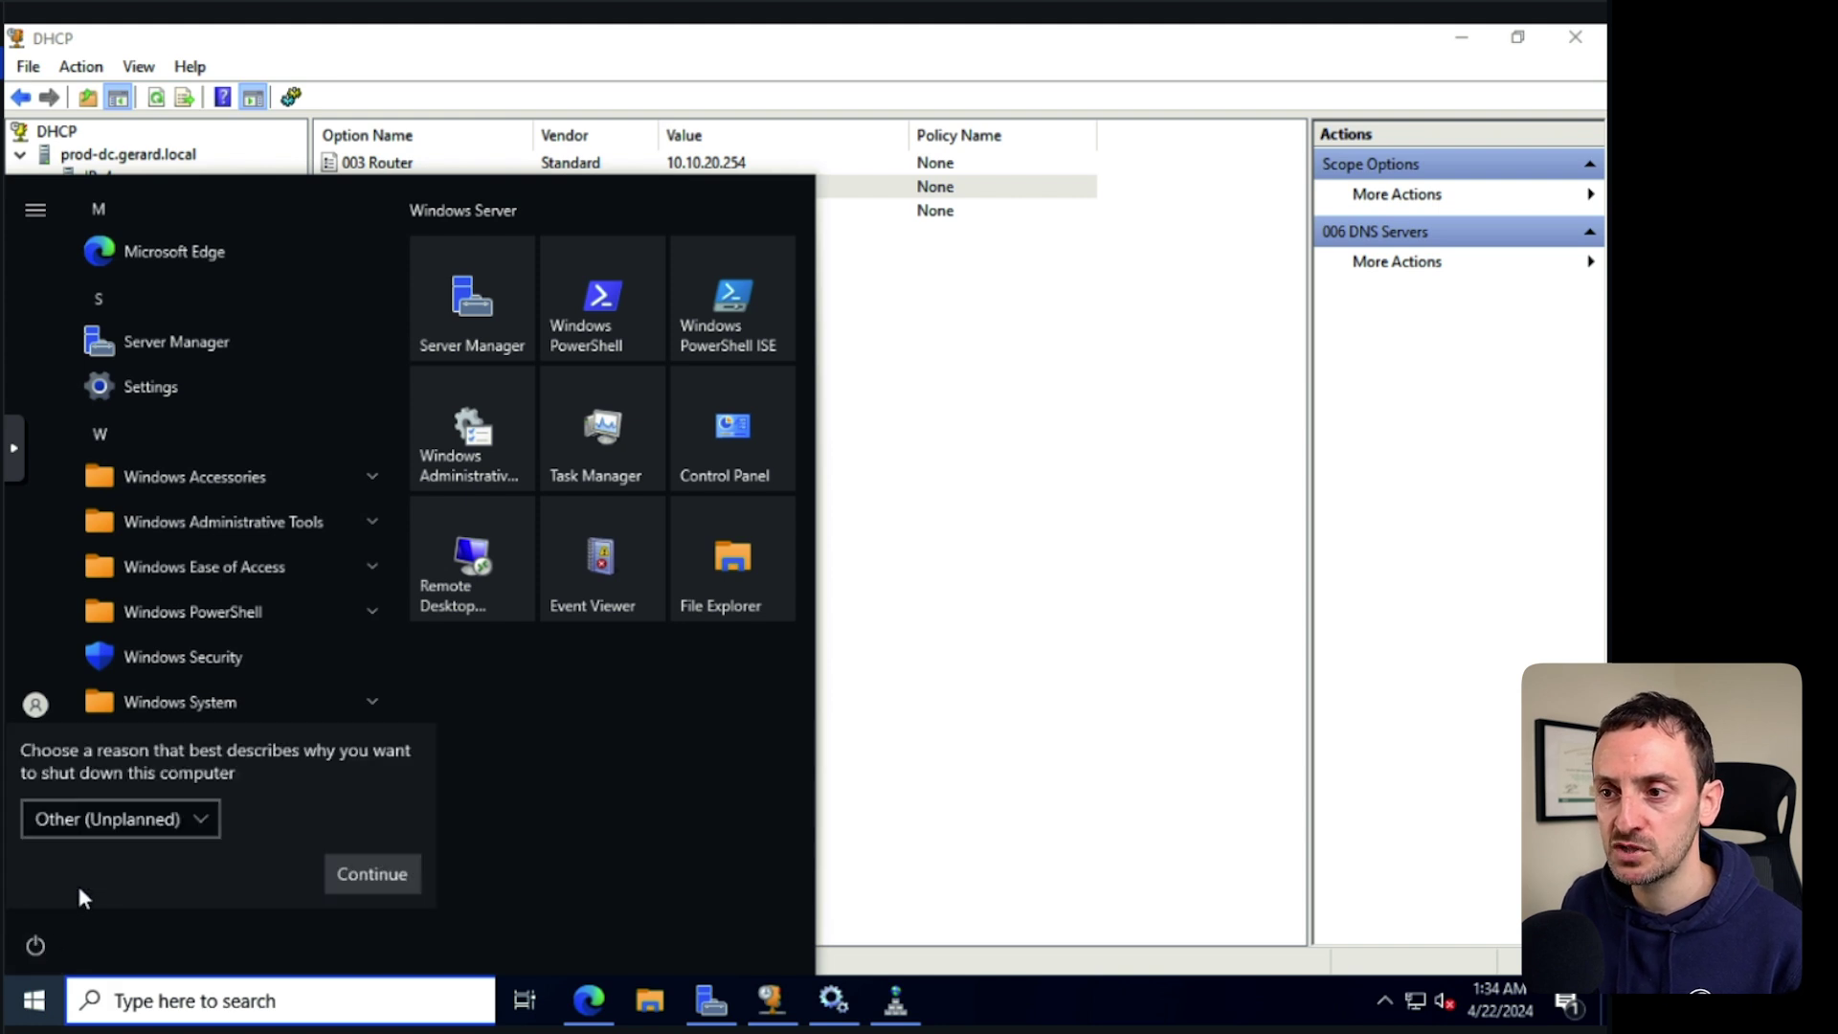
{"action": "left_click", "coordinate": [371, 875]}
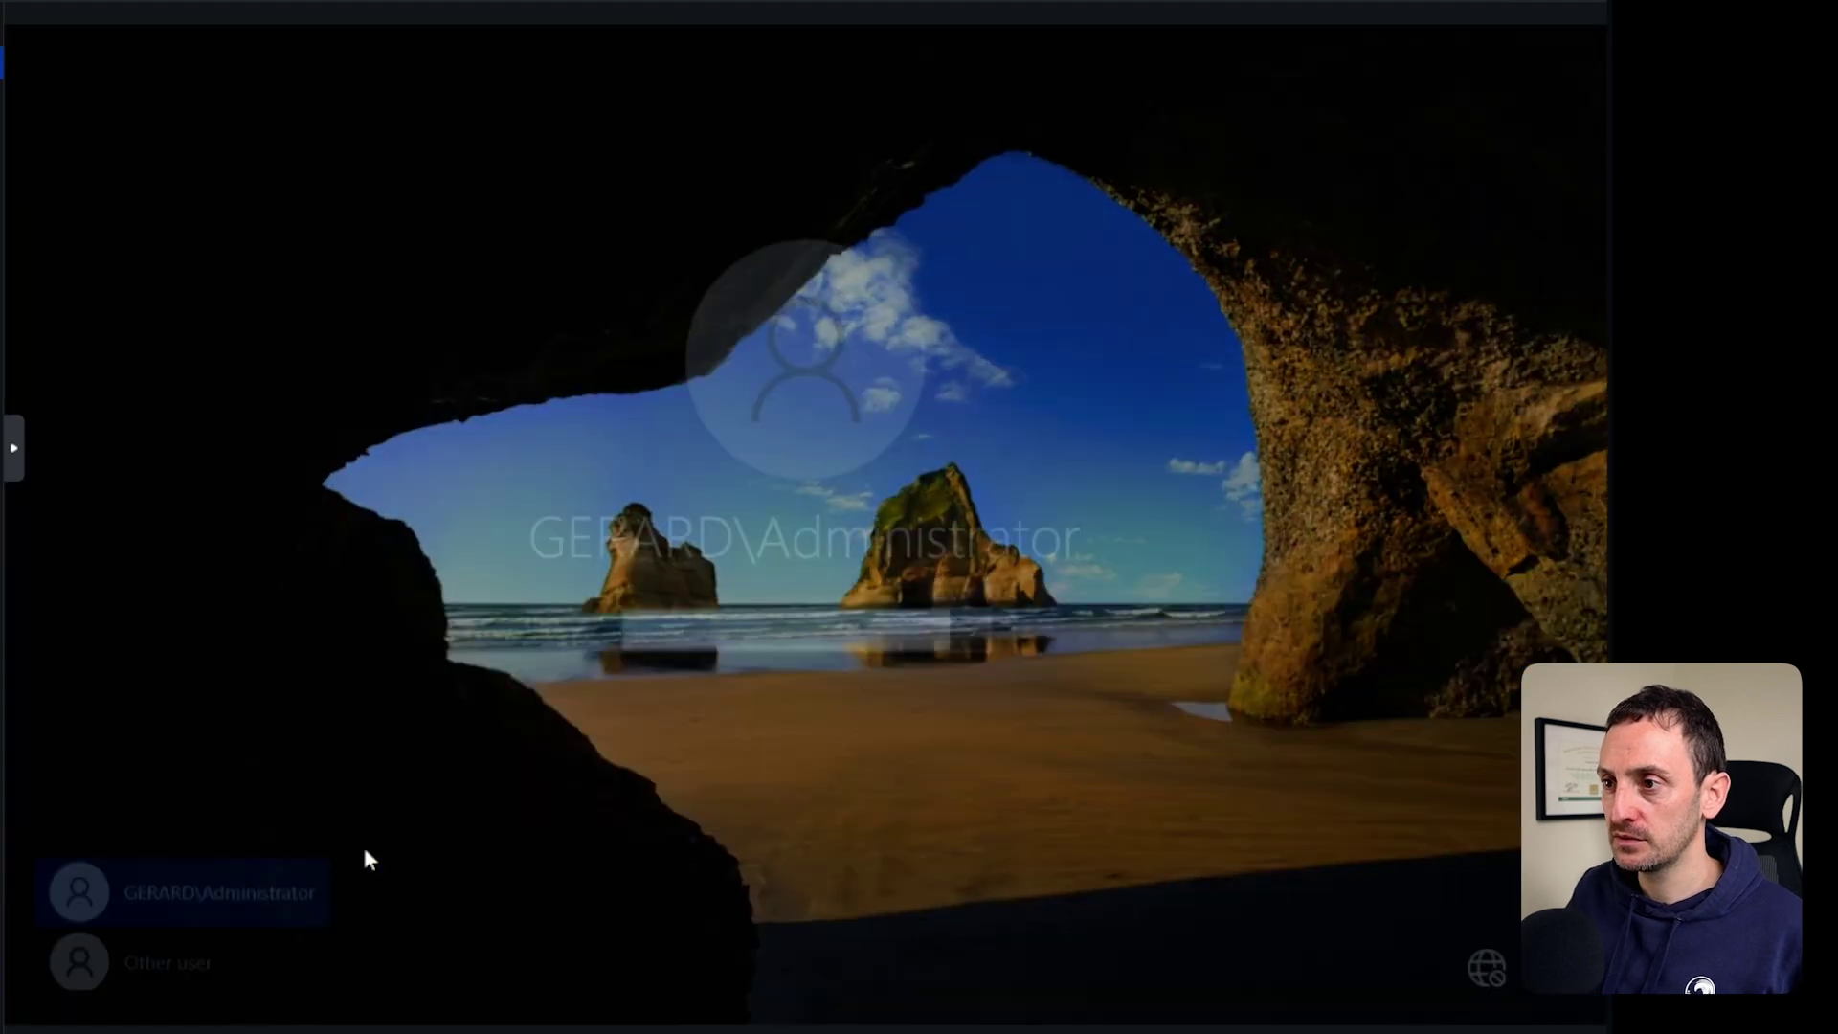
Sign back in and commit the DHCP post-install security groups and server authorization.
{"action": "type", "text": "•••••••"}
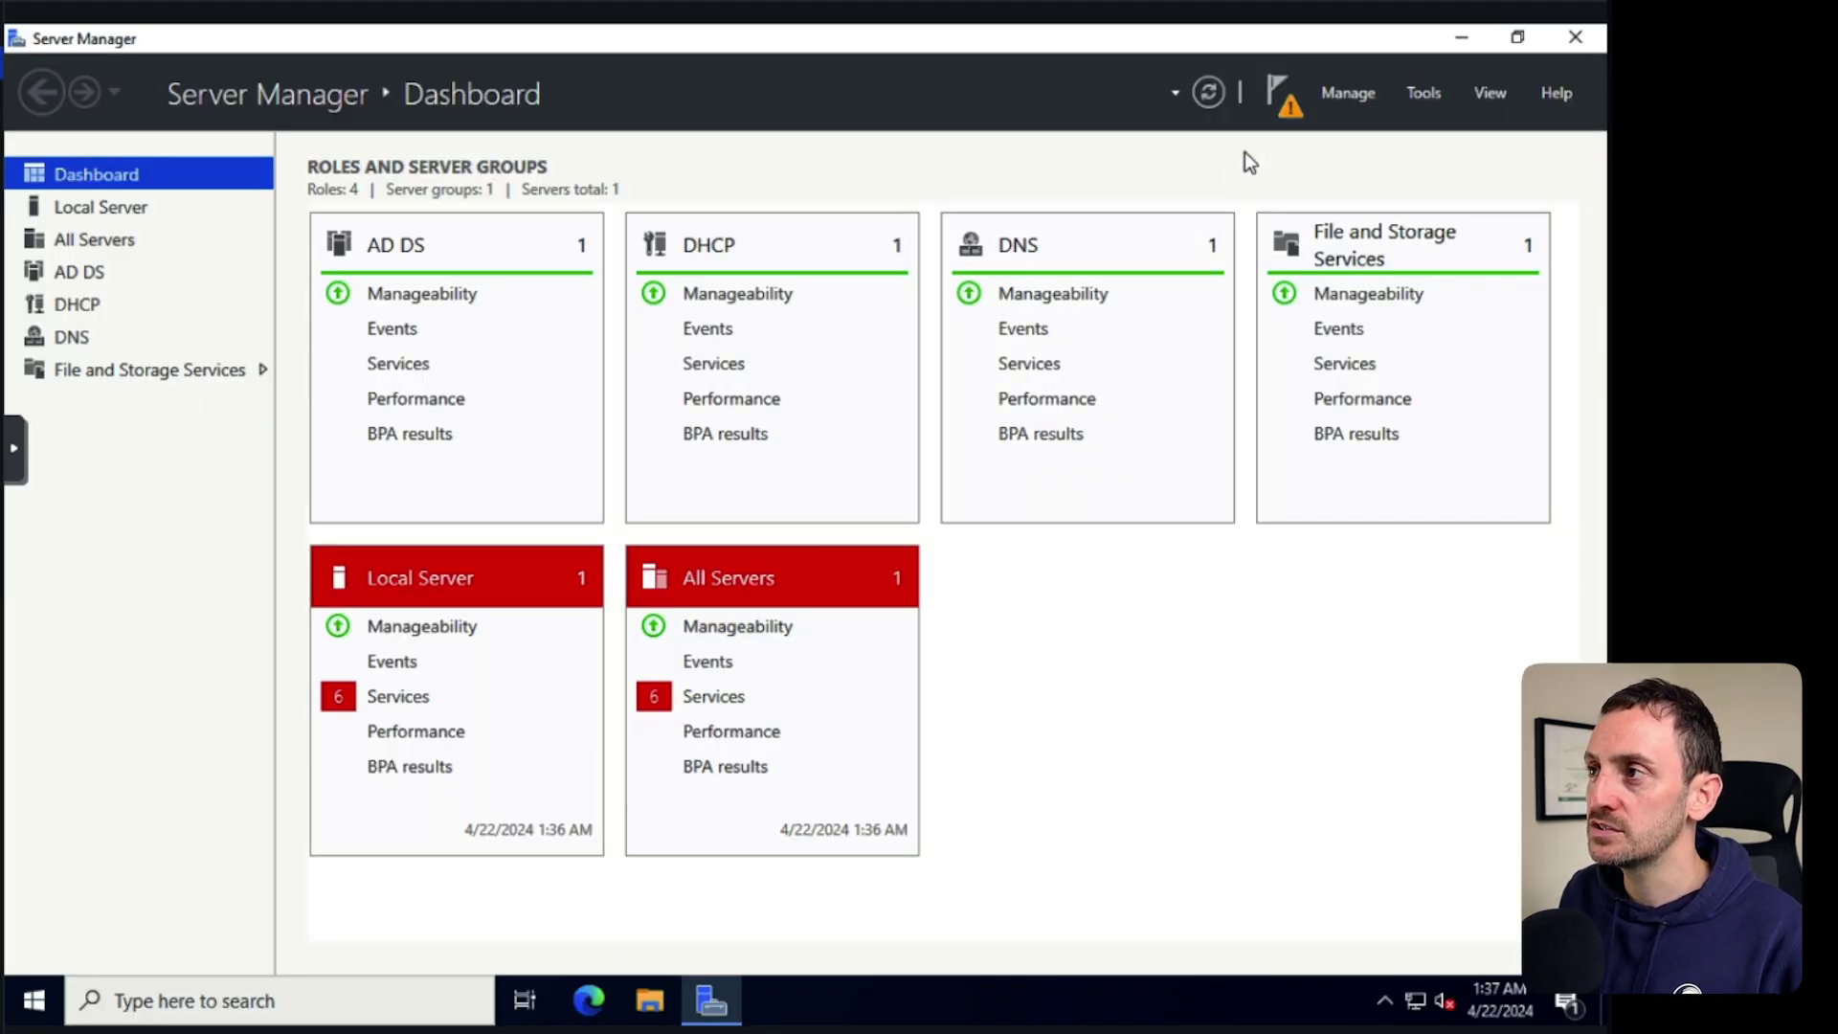
{"action": "left_click", "coordinate": [1281, 93]}
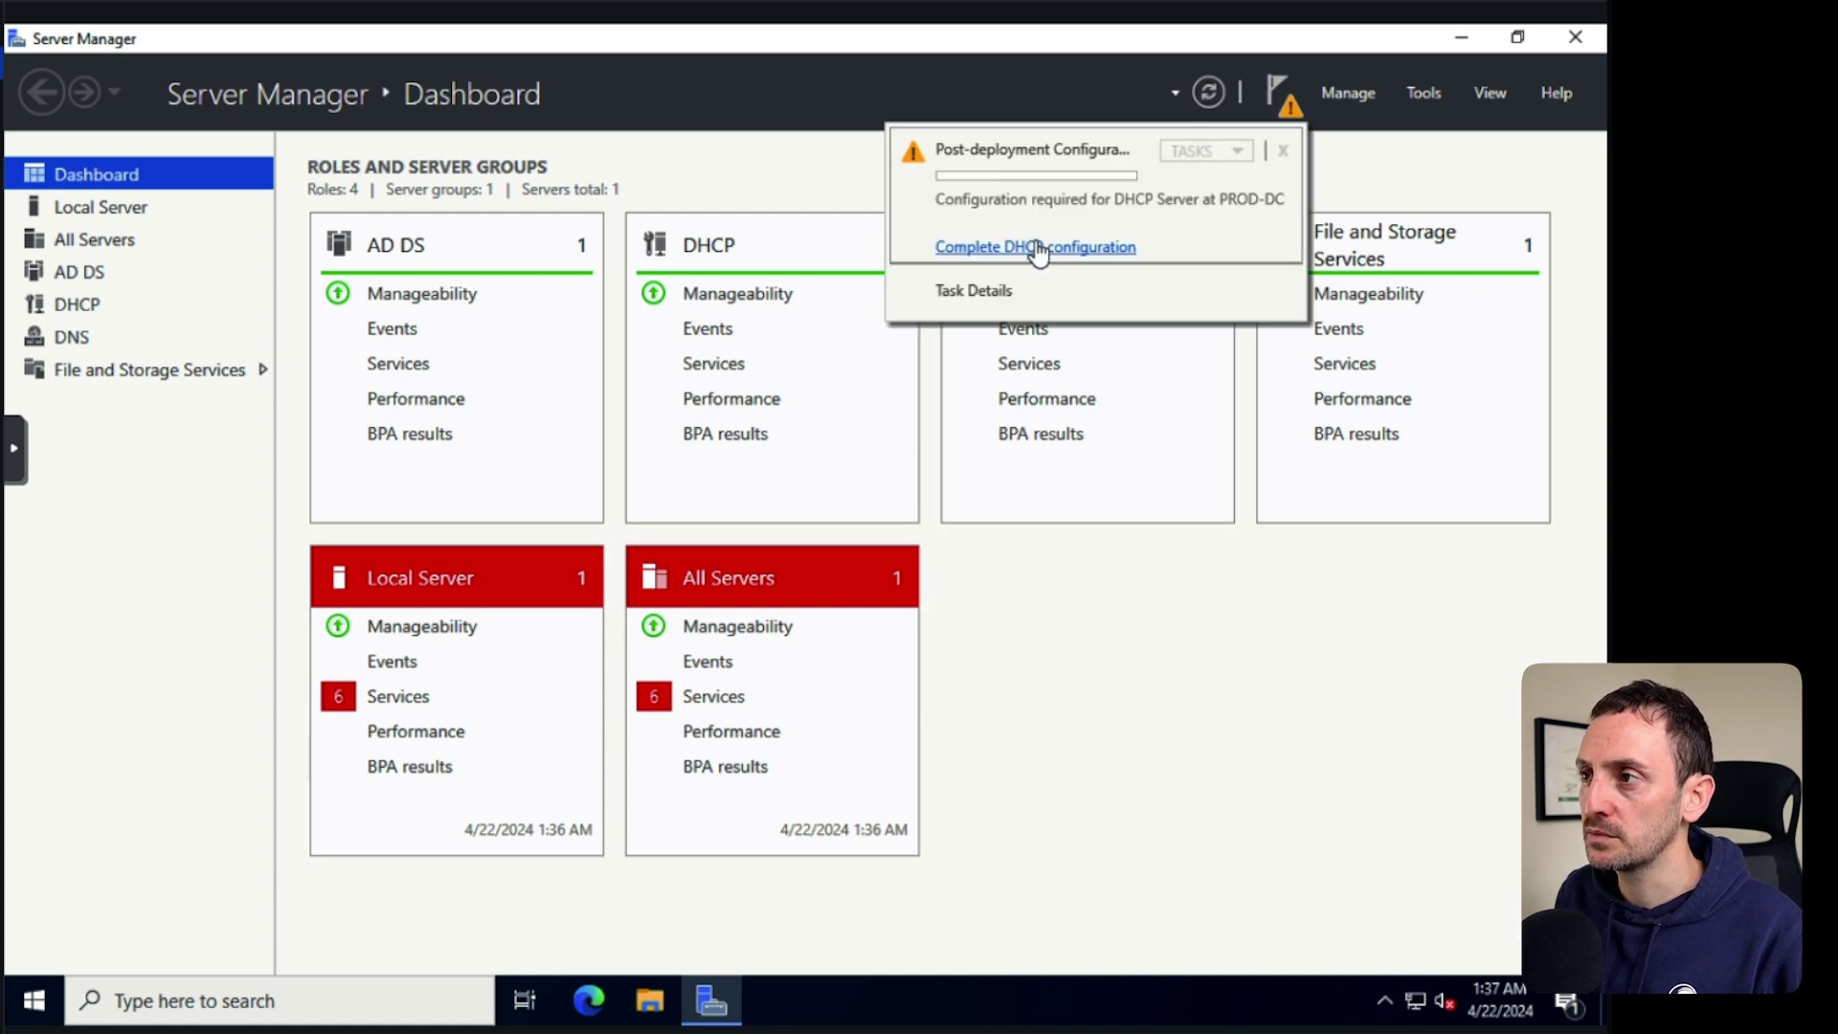
{"action": "left_click", "coordinate": [1042, 250]}
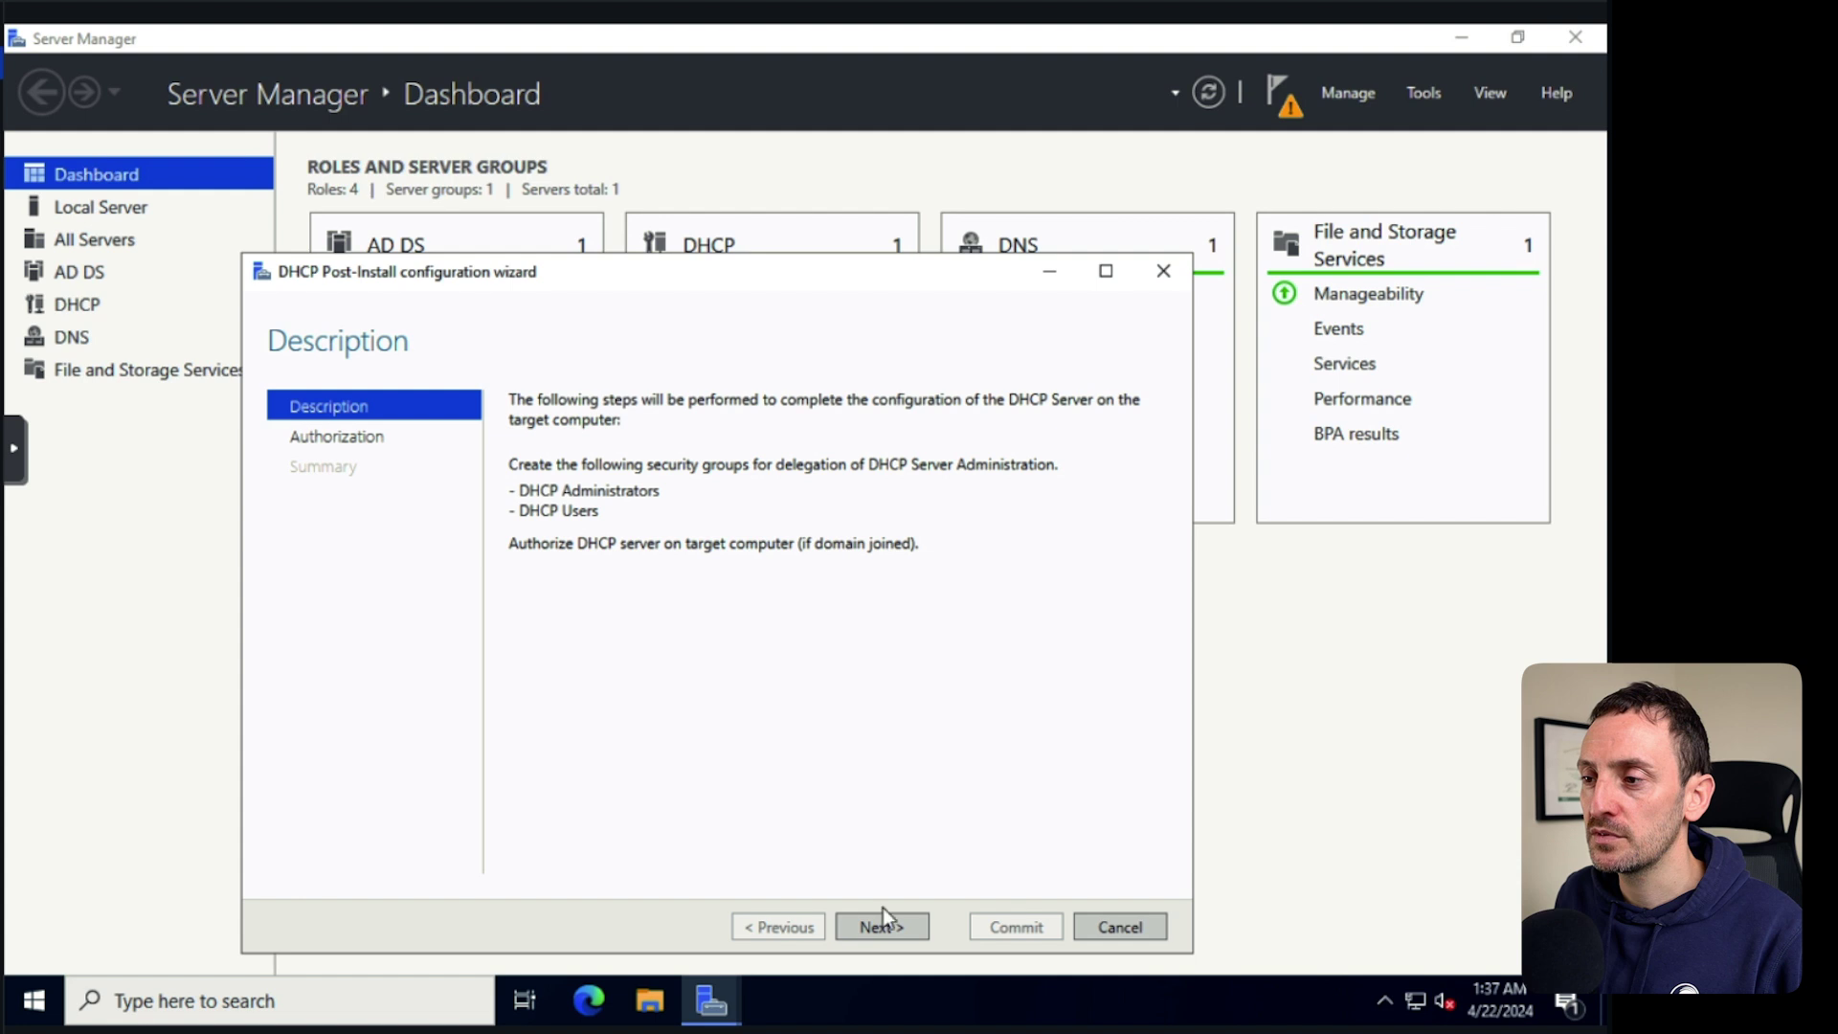
{"action": "left_click", "coordinate": [877, 925]}
{"action": "left_click", "coordinate": [1015, 925]}
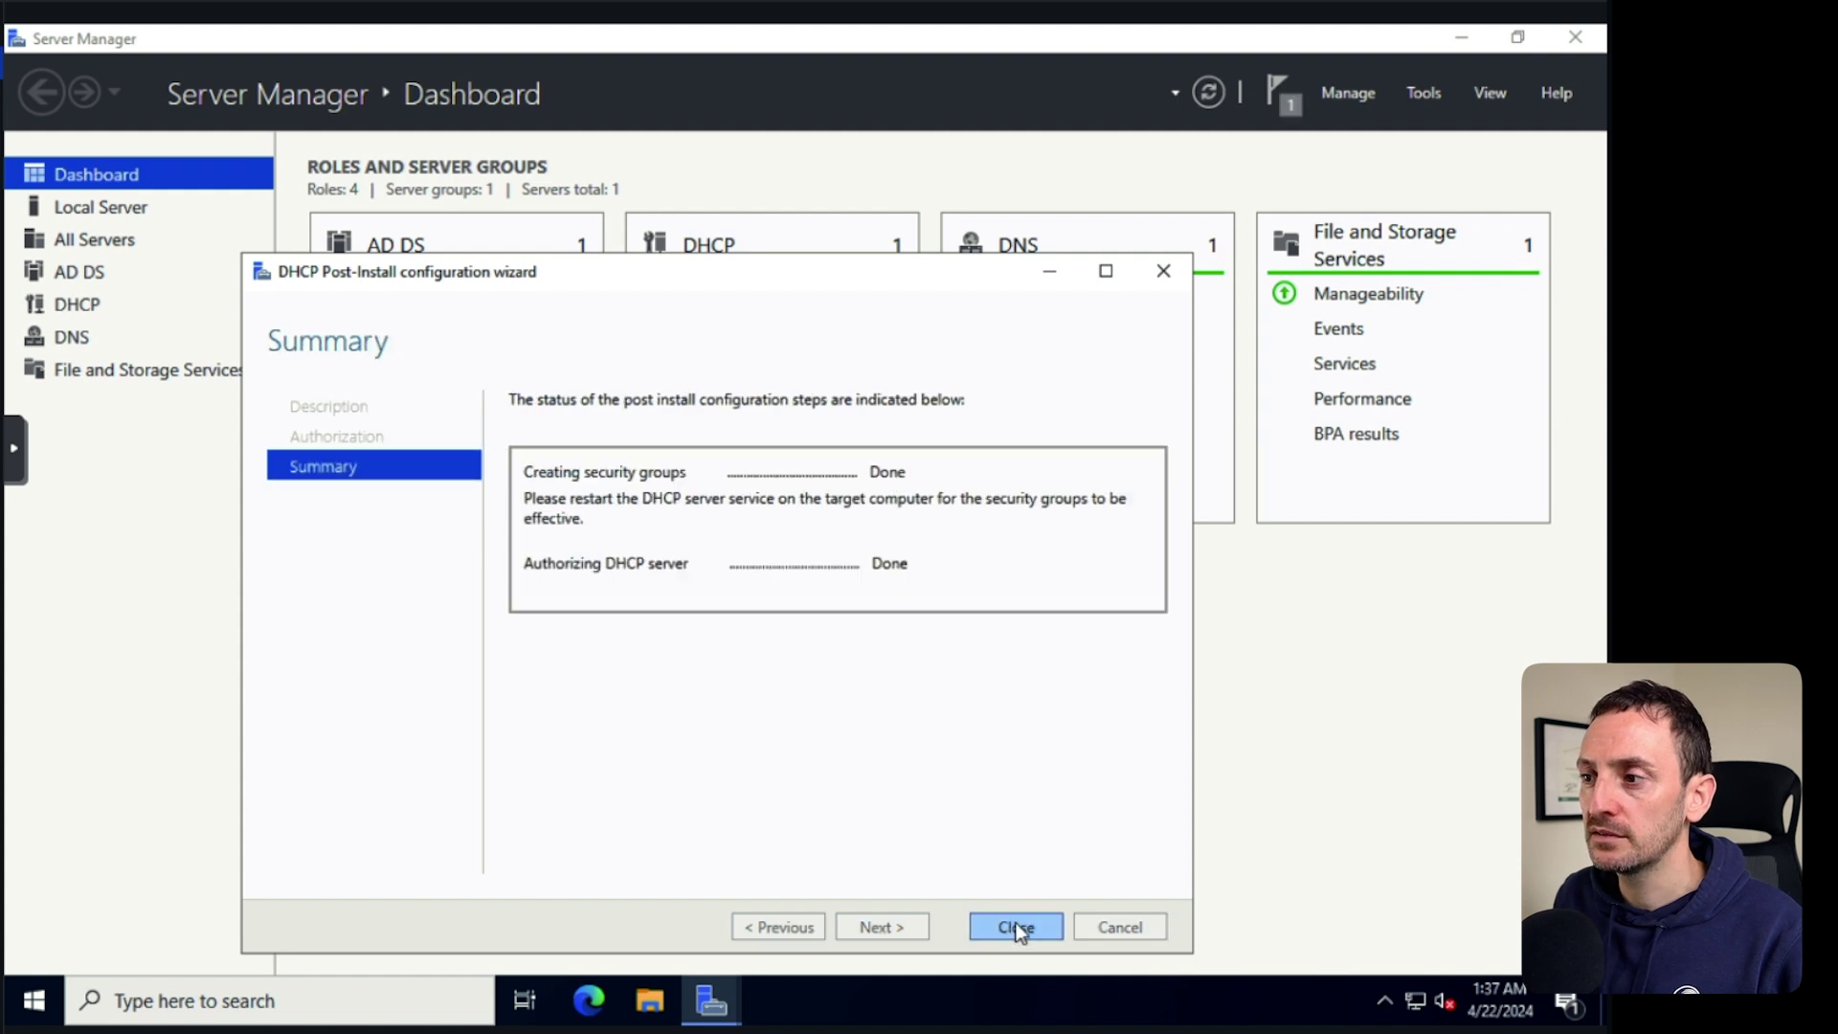
{"action": "left_click", "coordinate": [1010, 928]}
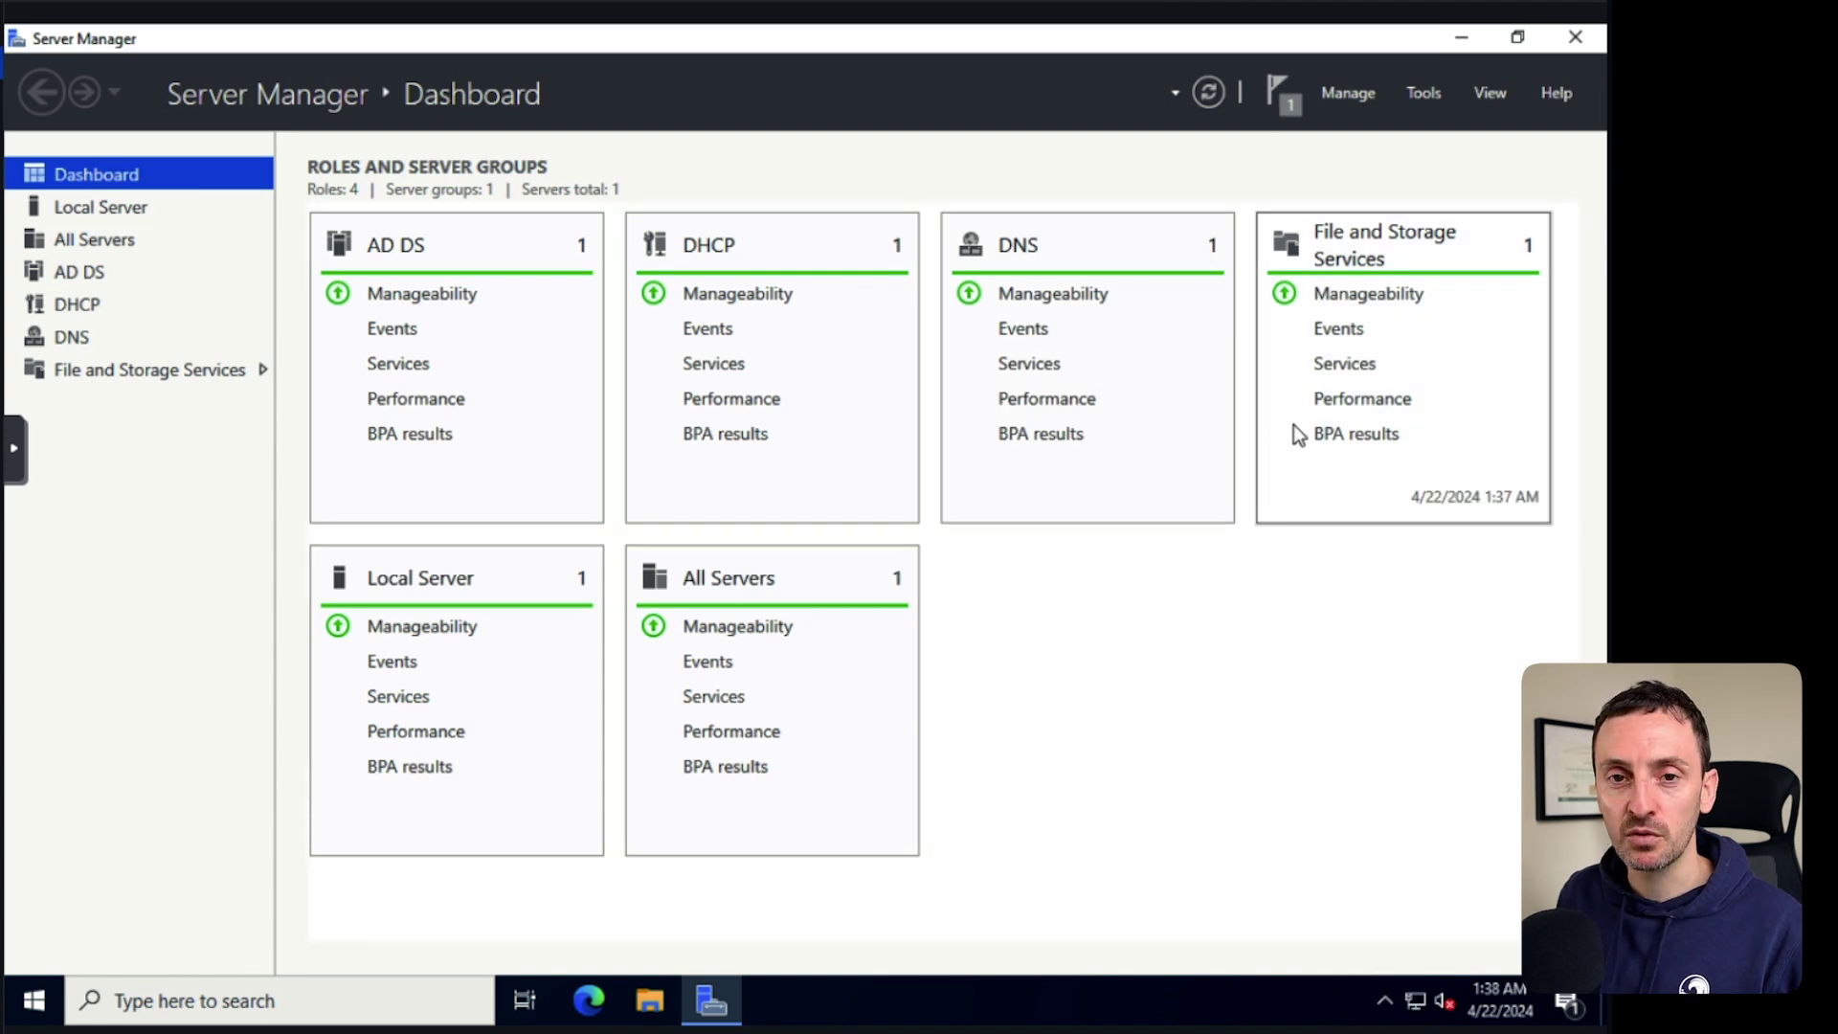
Open Active Directory Users and Computers and review the admin and other user accounts.
{"action": "left_click", "coordinate": [34, 1000]}
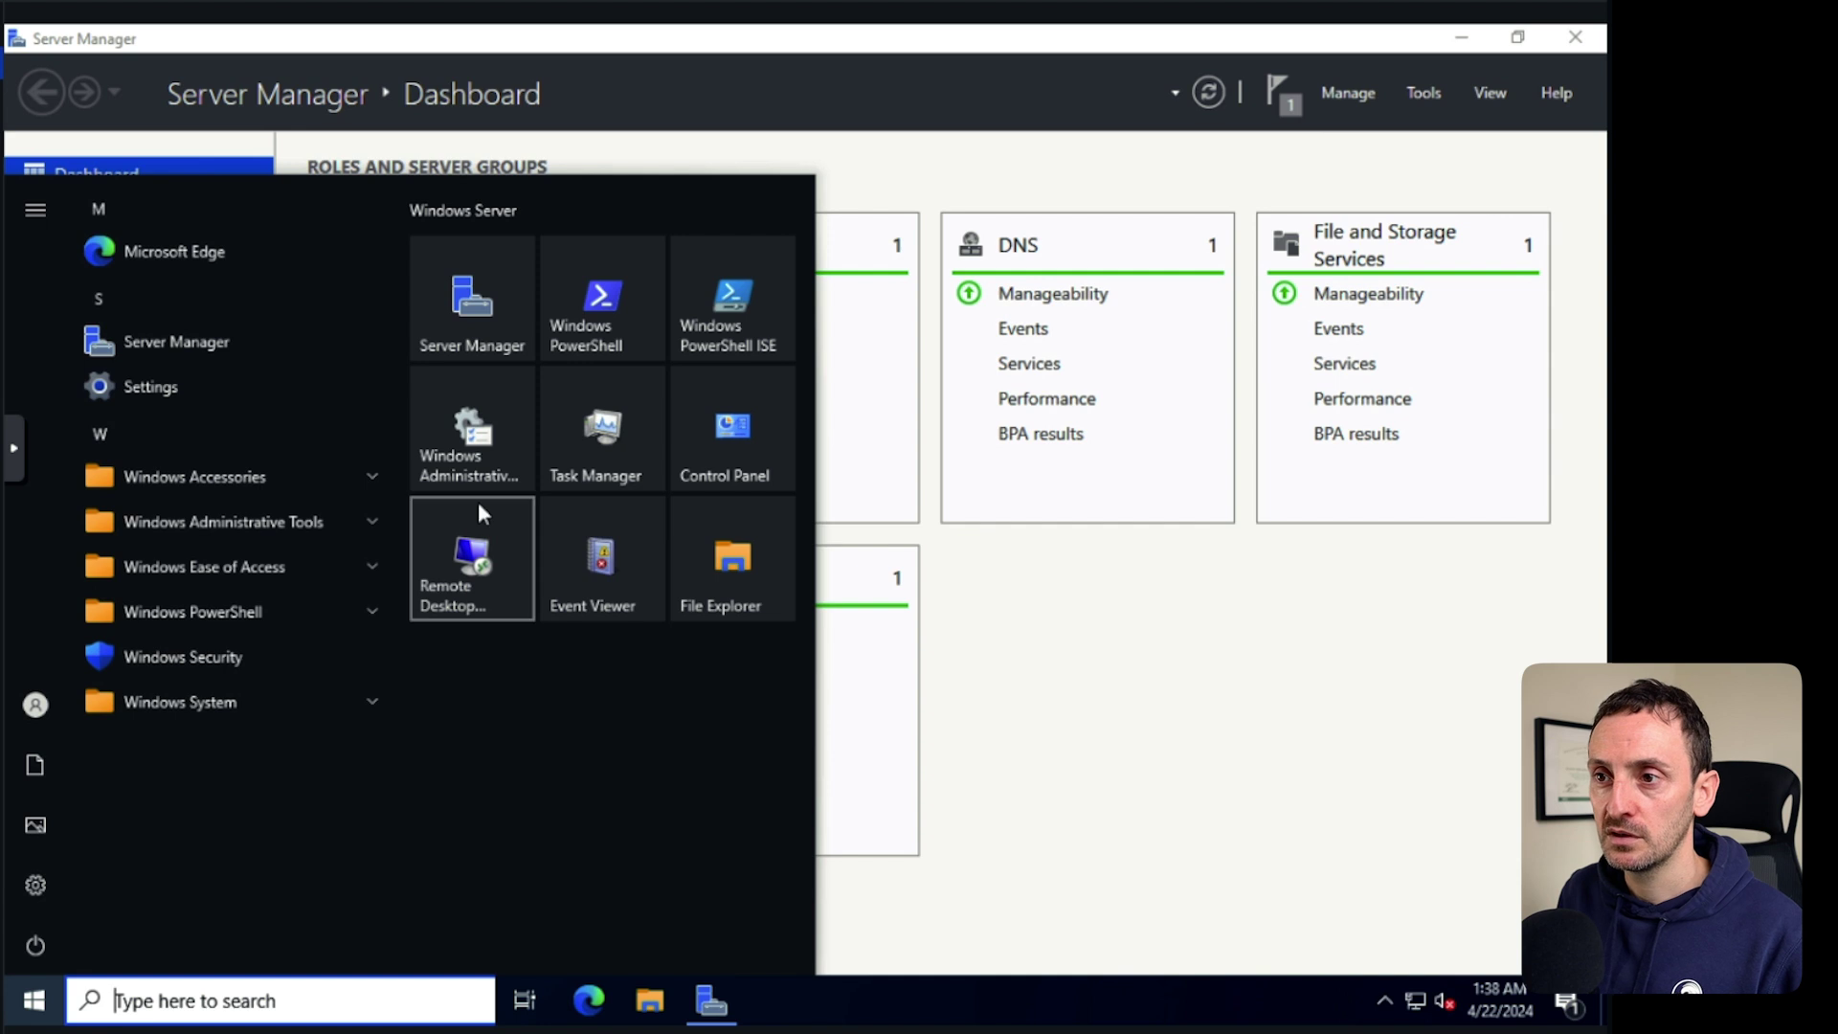
{"action": "left_click", "coordinate": [274, 521]}
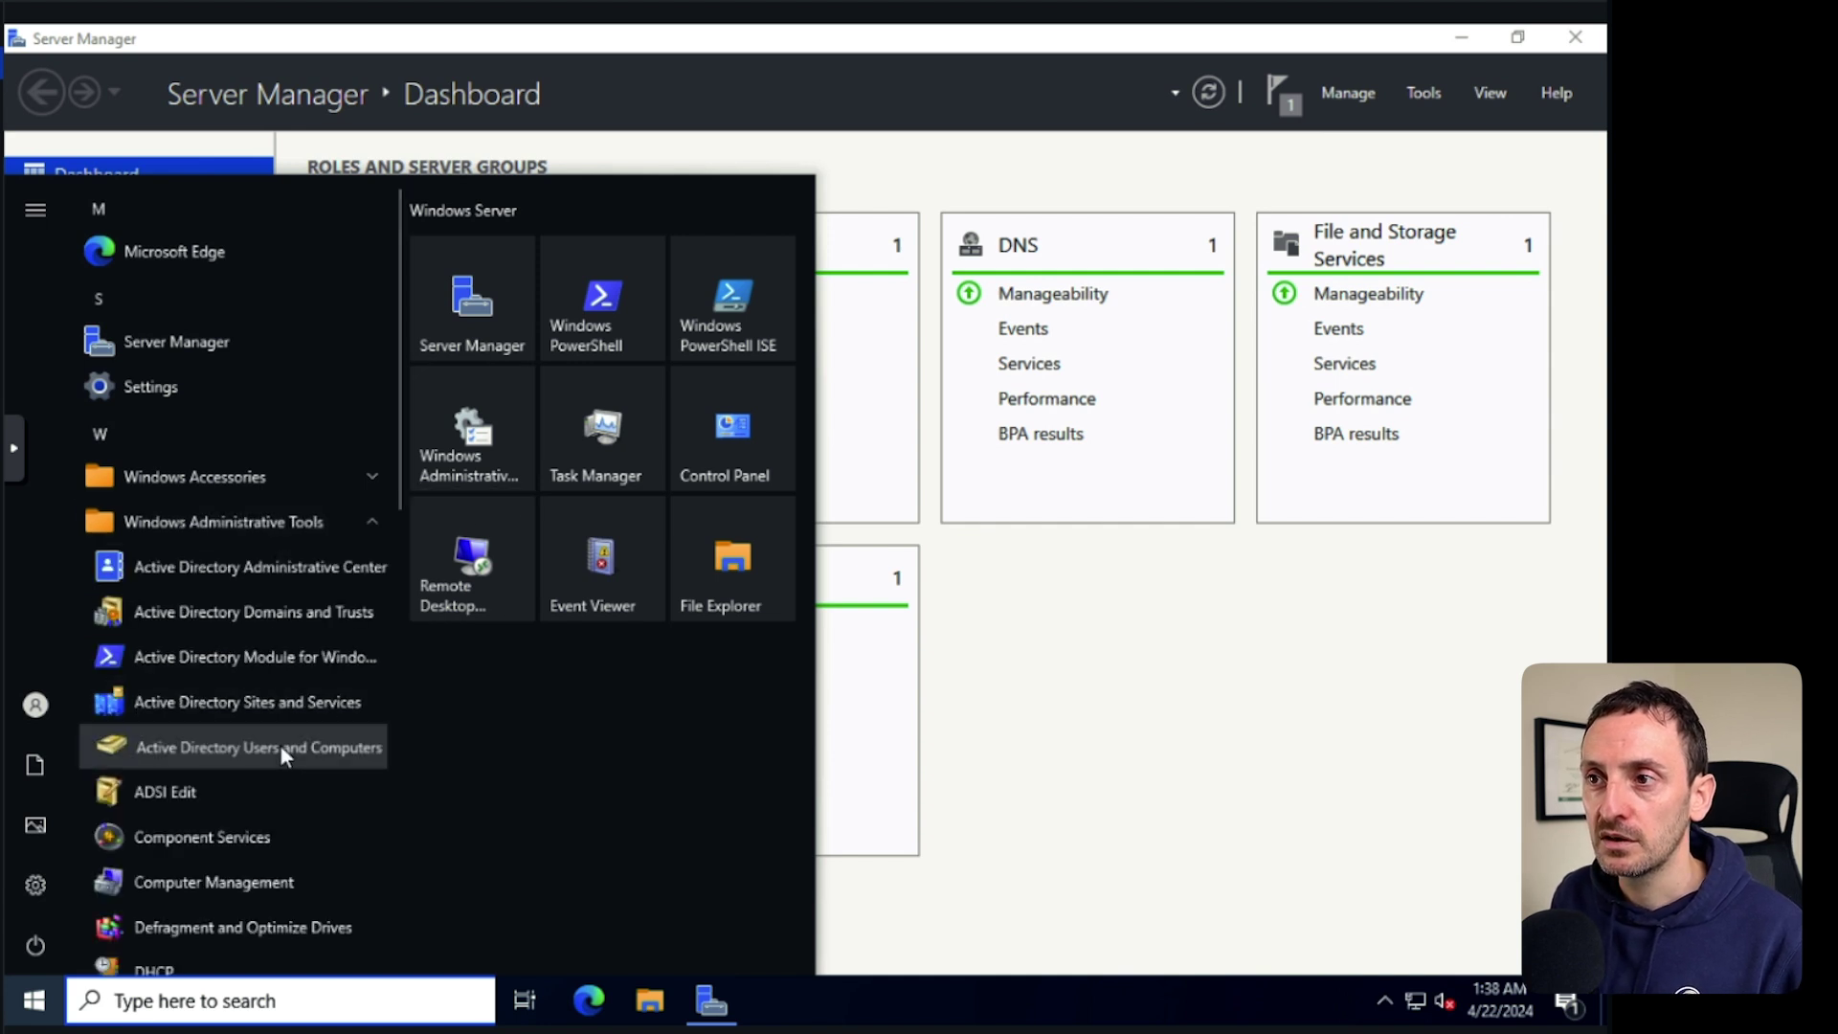
{"action": "left_click", "coordinate": [279, 744]}
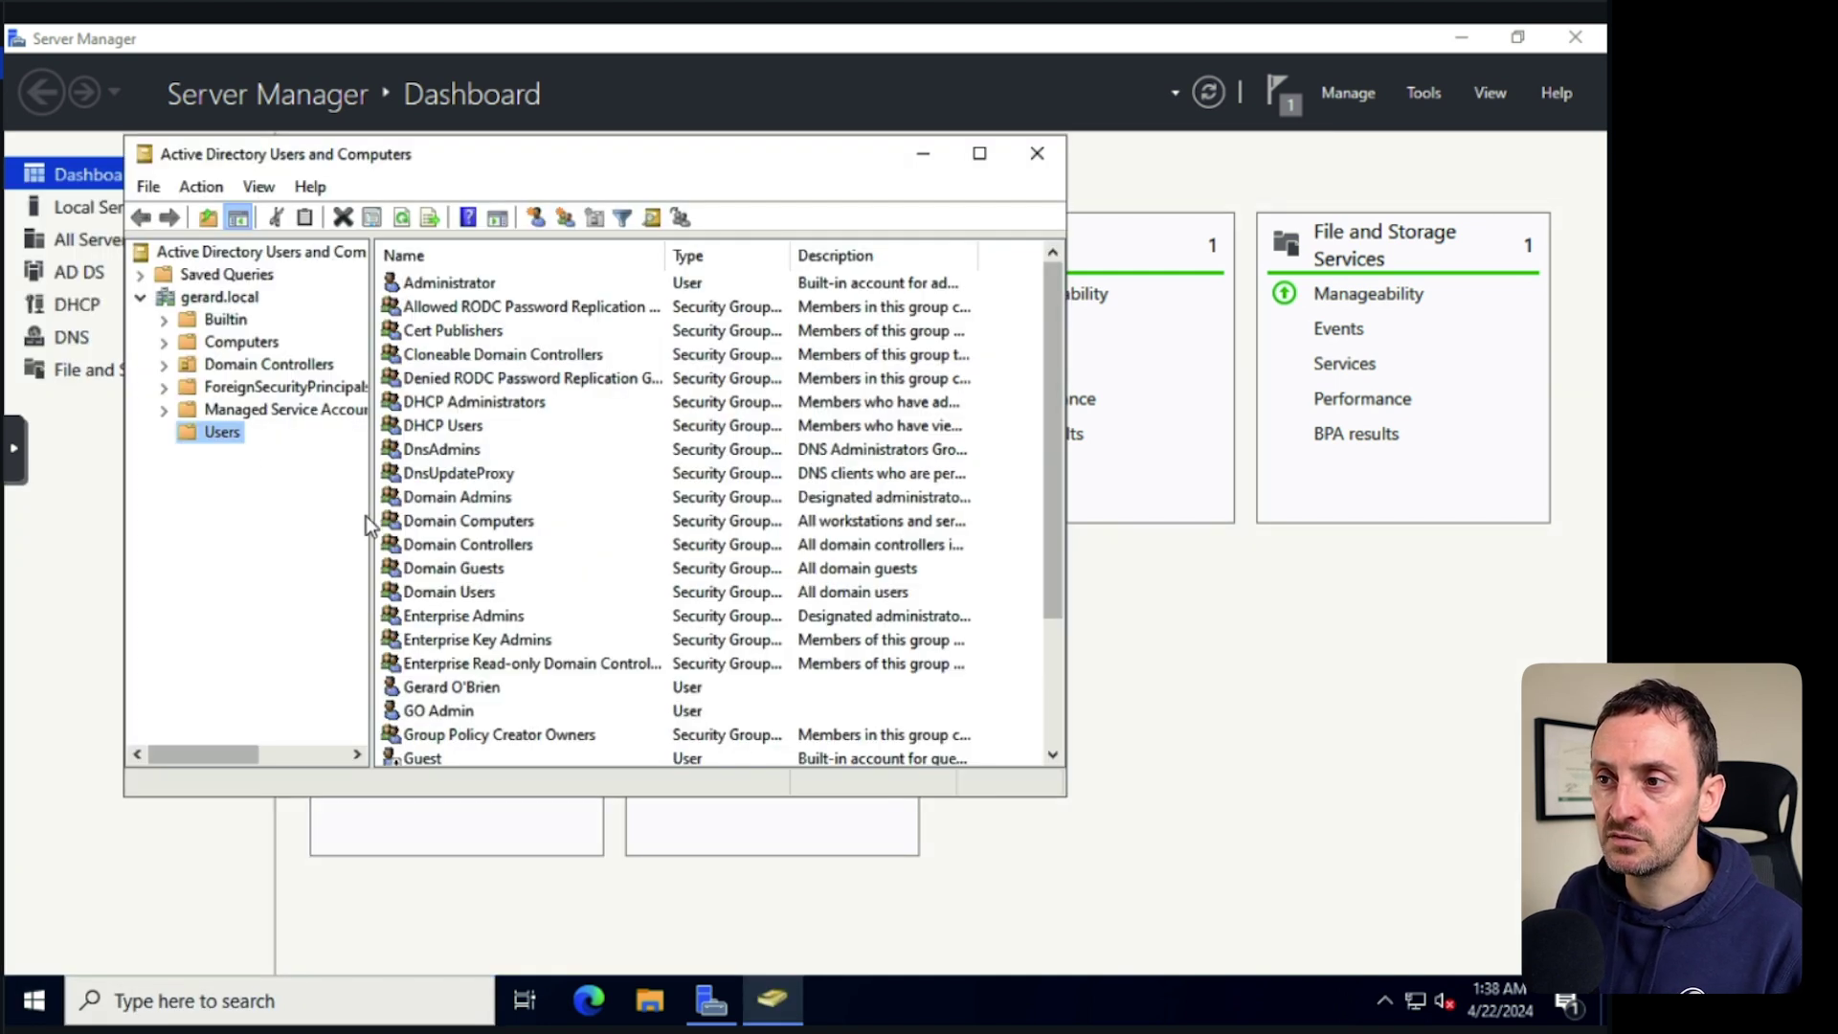
{"action": "left_click", "coordinate": [467, 710]}
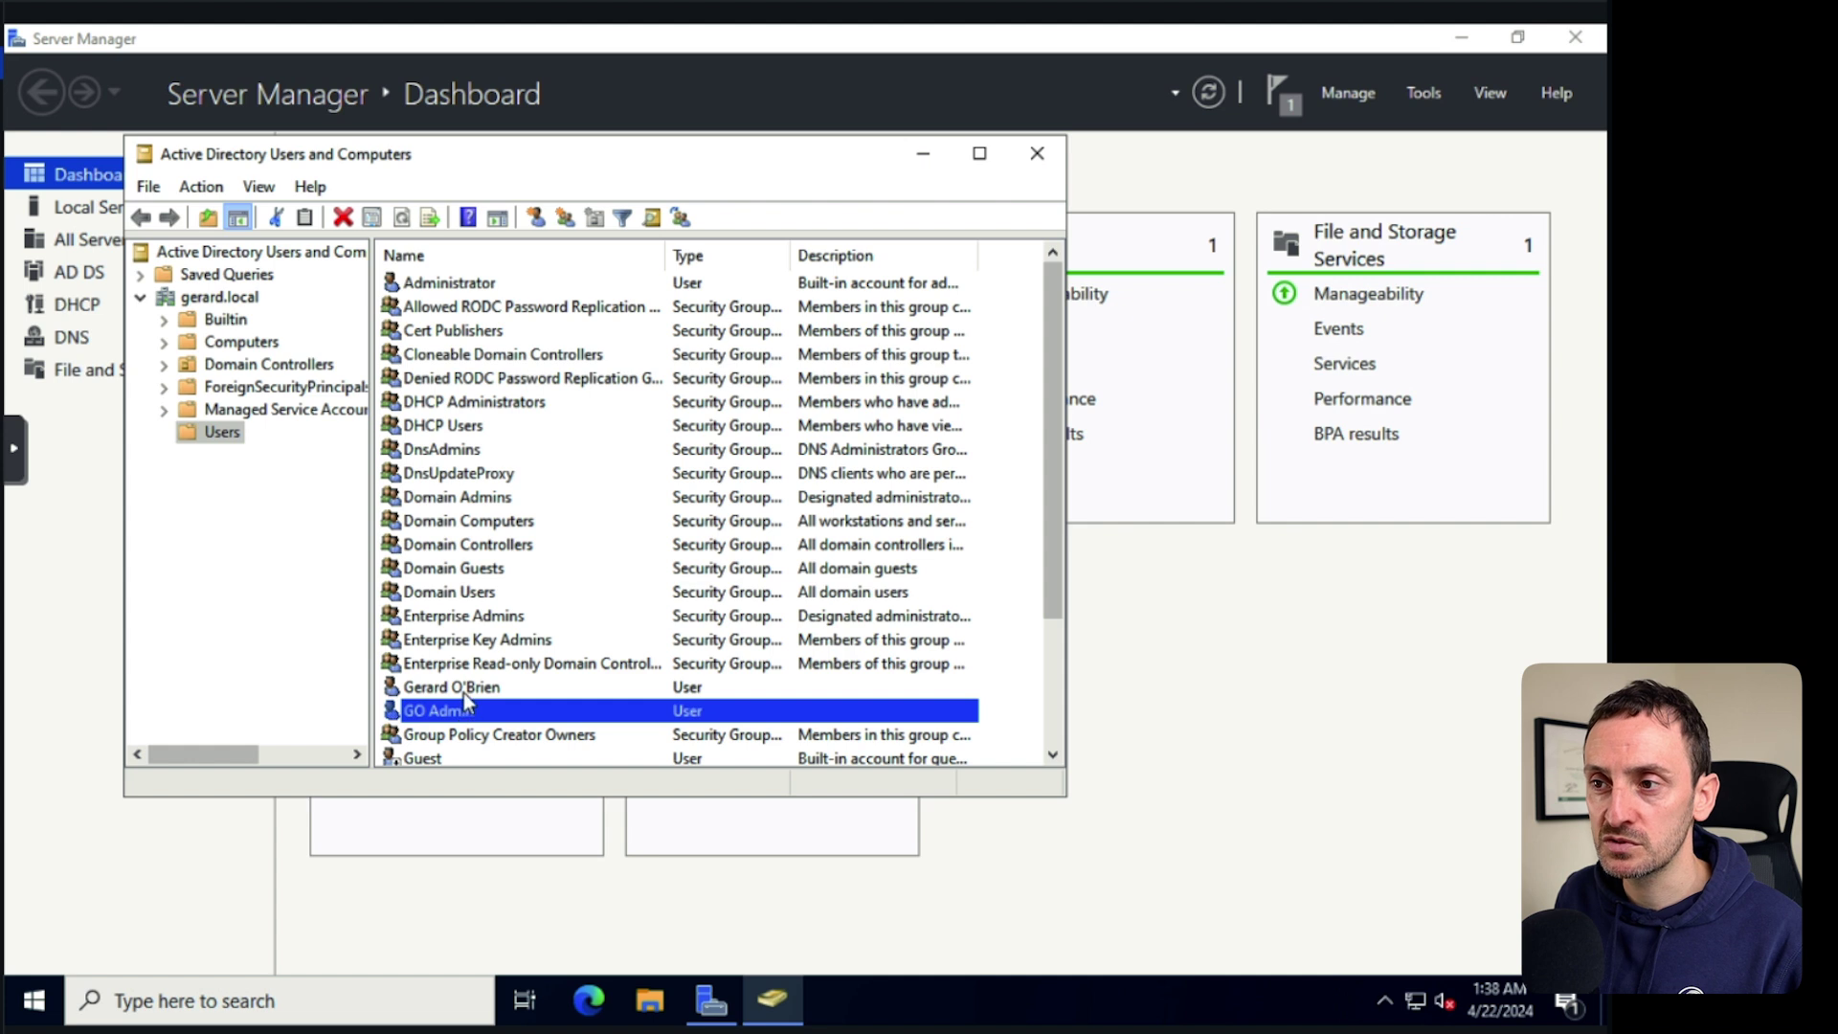
{"action": "left_click", "coordinate": [474, 689]}
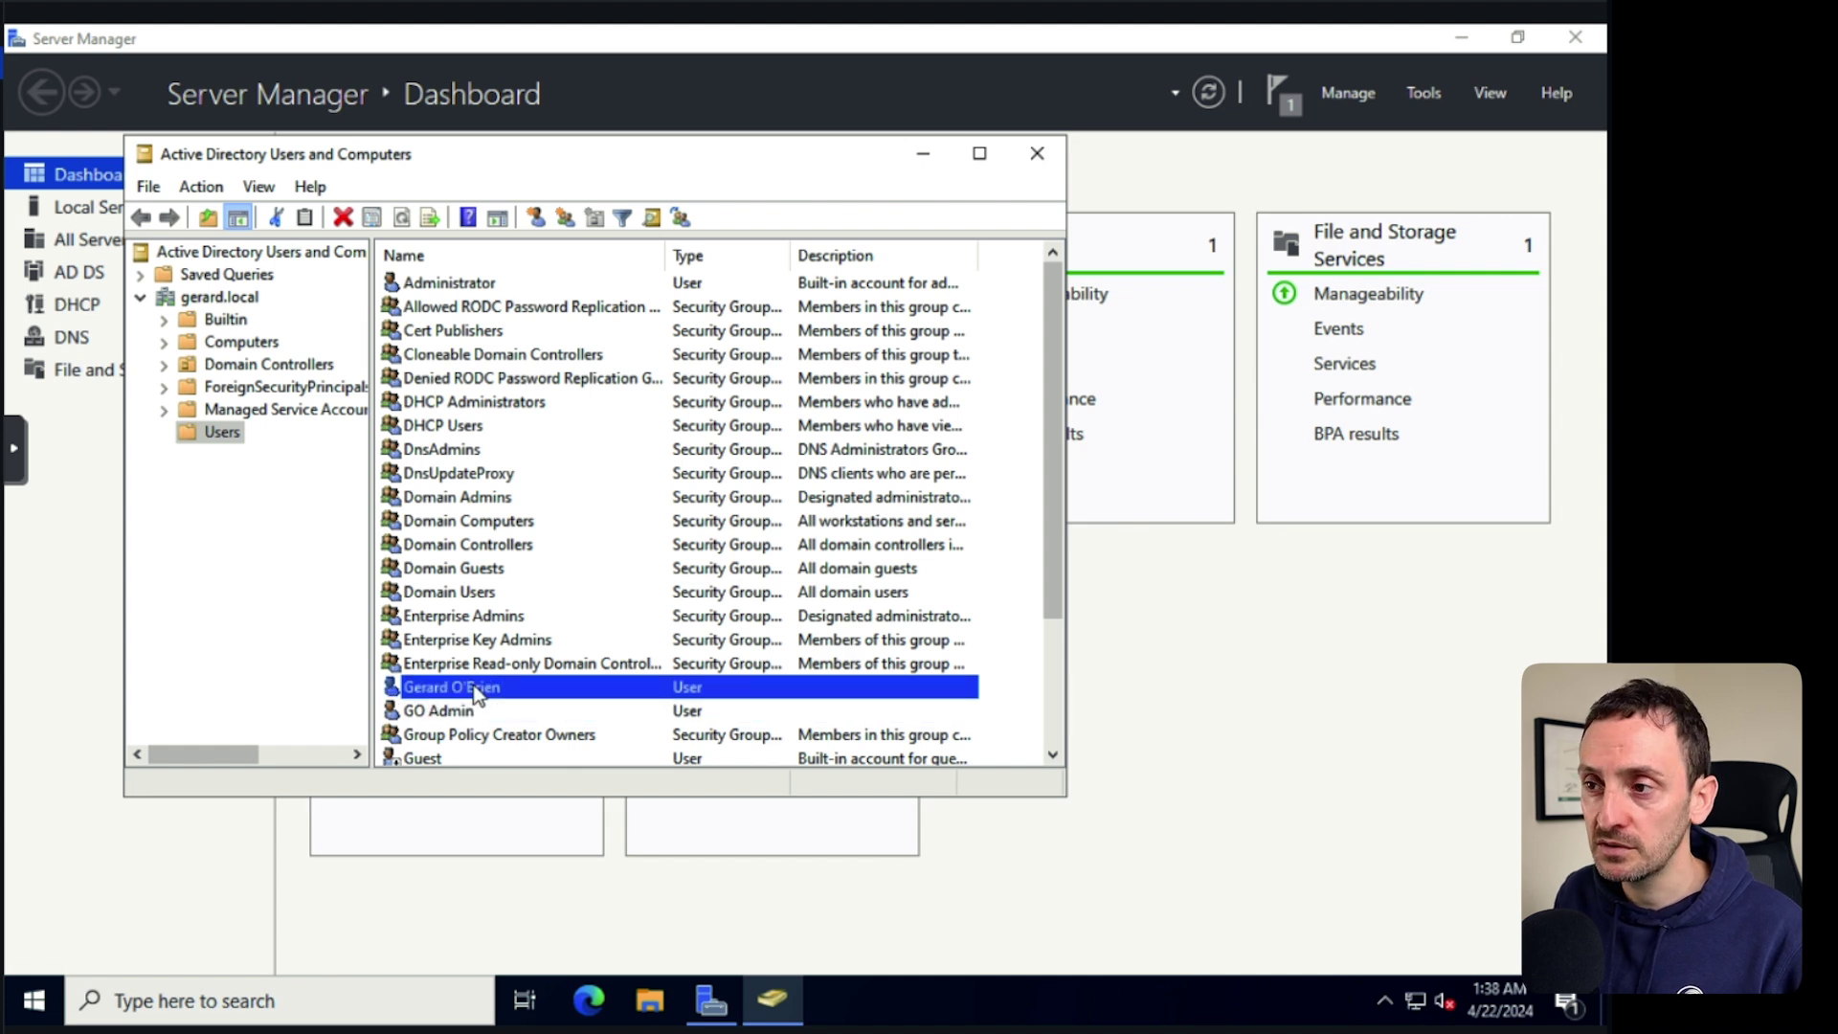
{"action": "left_click", "coordinate": [33, 1001]}
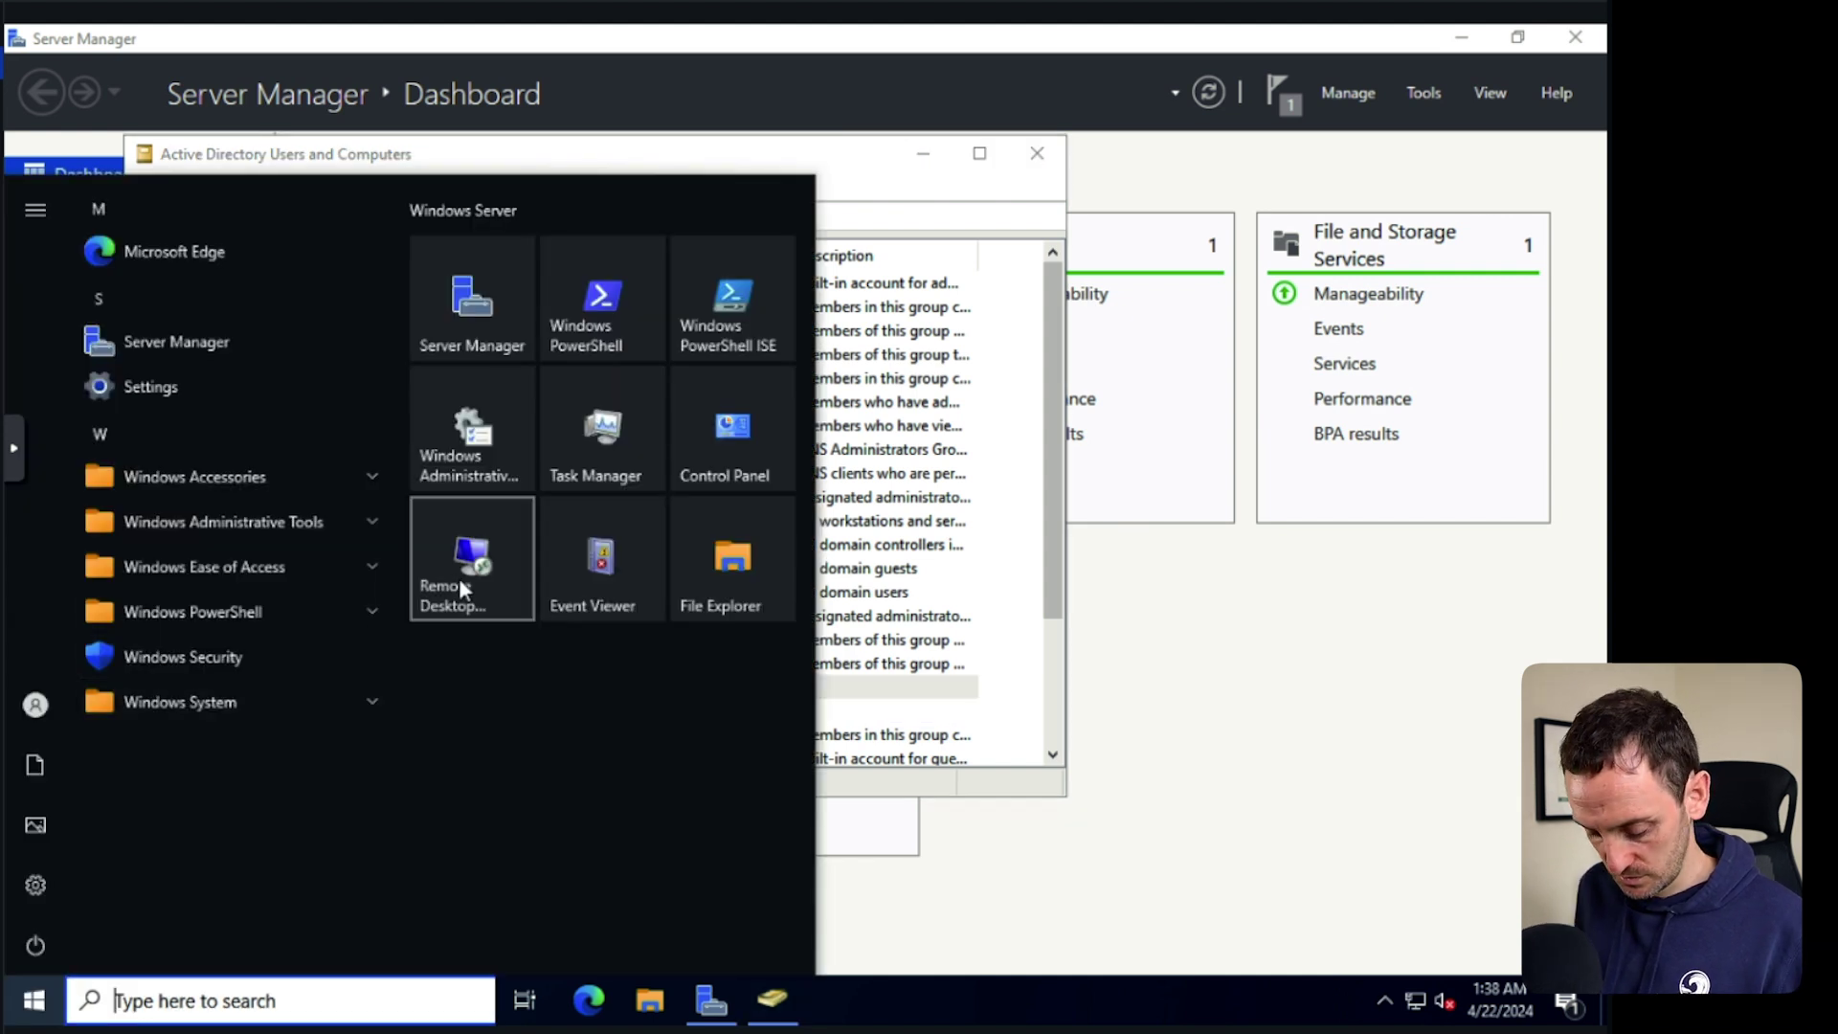
Show vlan20's scope options (router 10.10.20.254, DNS 10.10.20.10, gerard.local) and launch File Explorer.
{"action": "type", "text": "dhcp"}
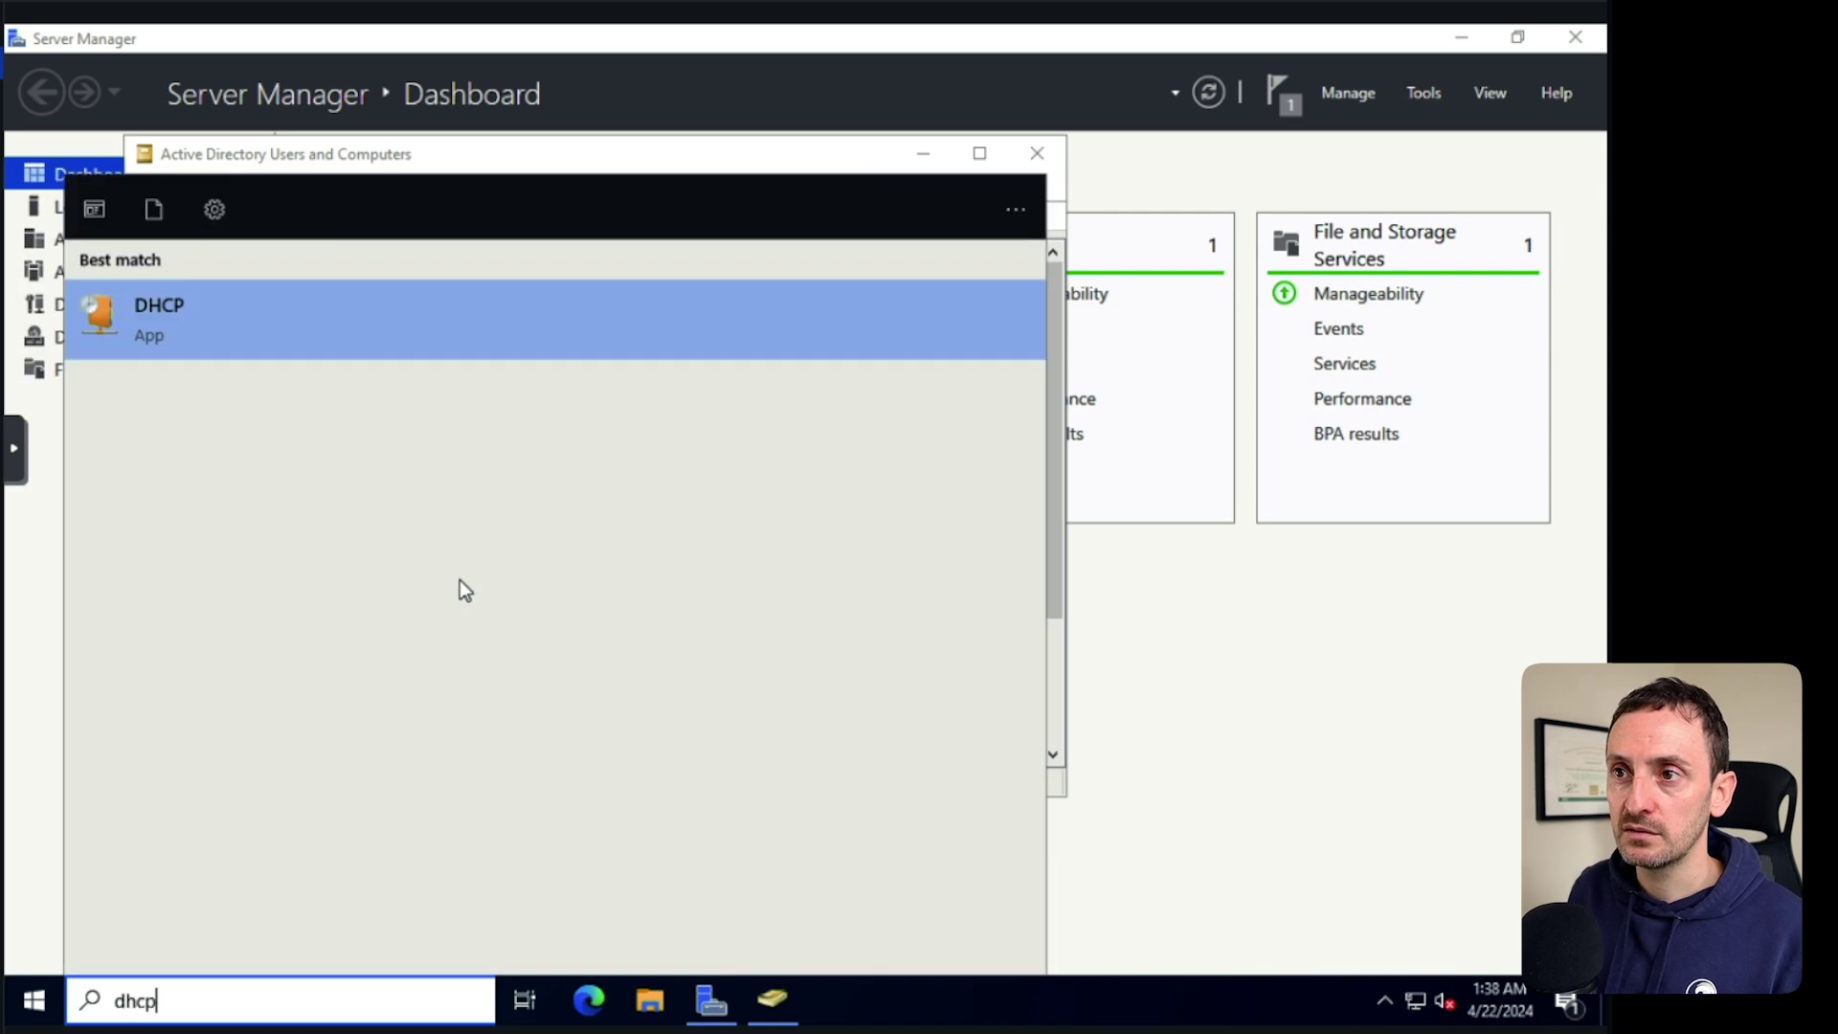
{"action": "left_click", "coordinate": [178, 331]}
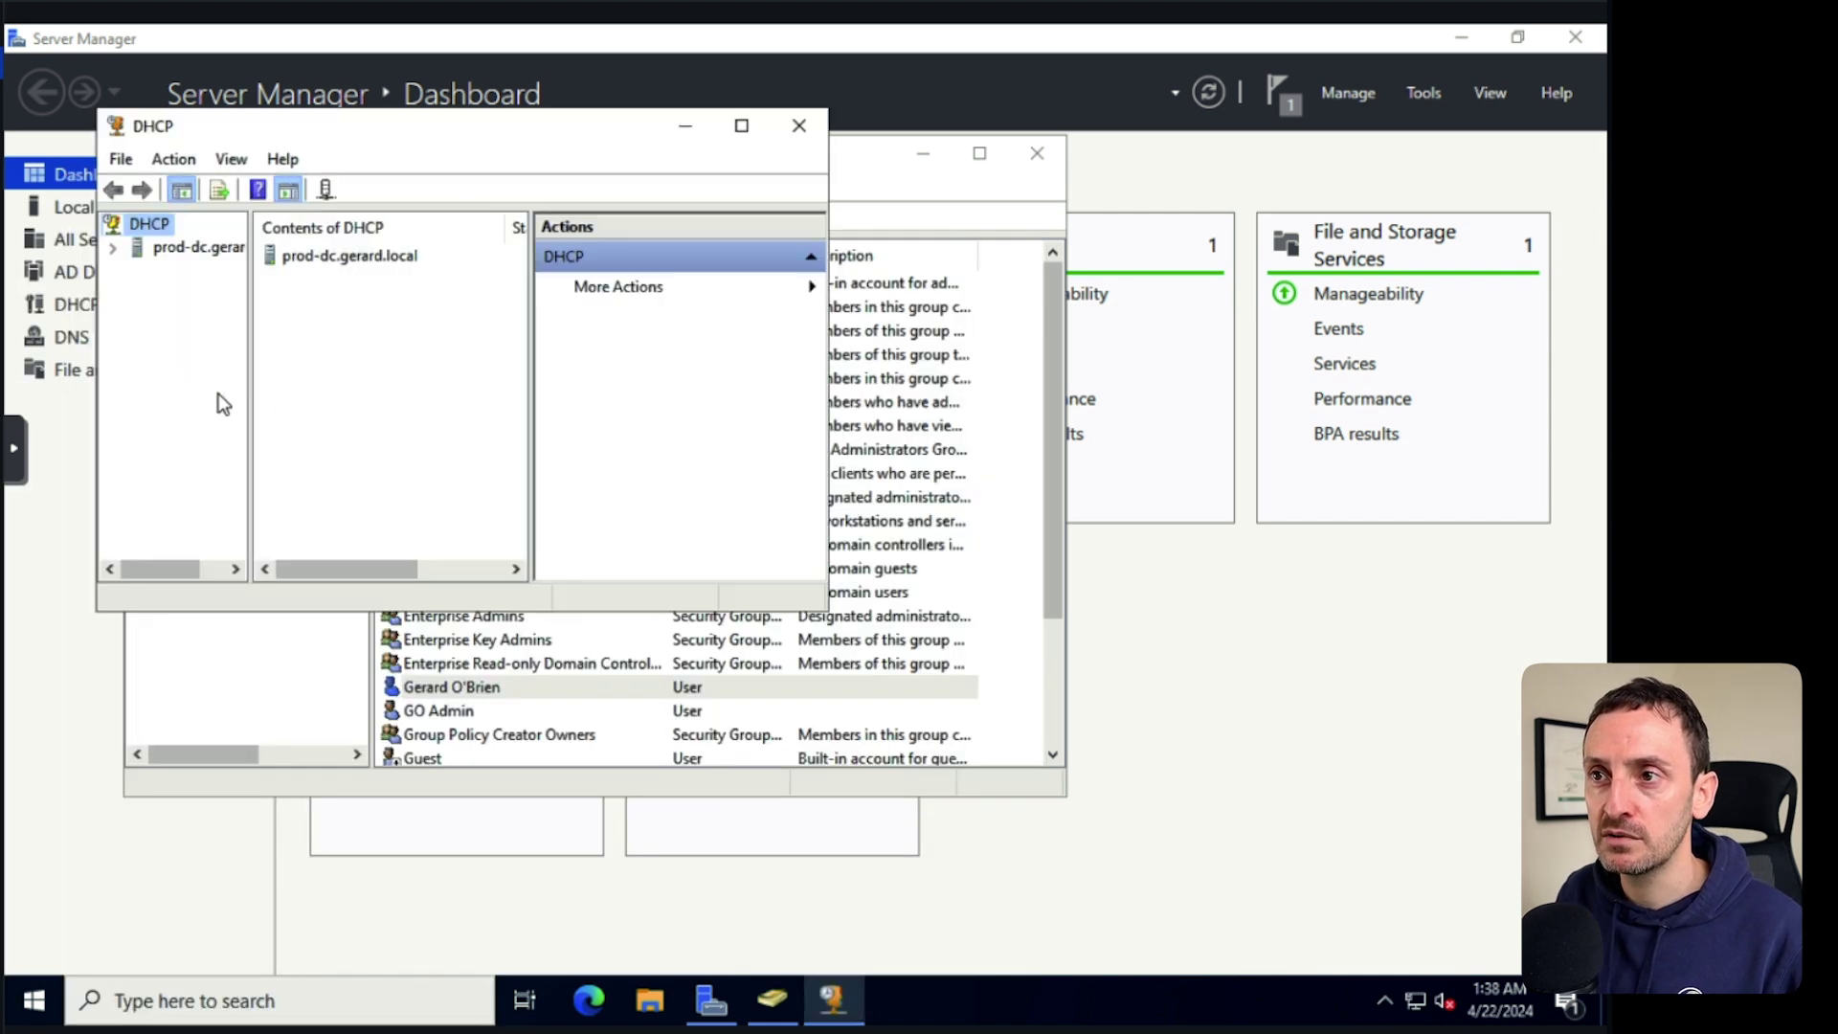
{"action": "left_click", "coordinate": [114, 248]}
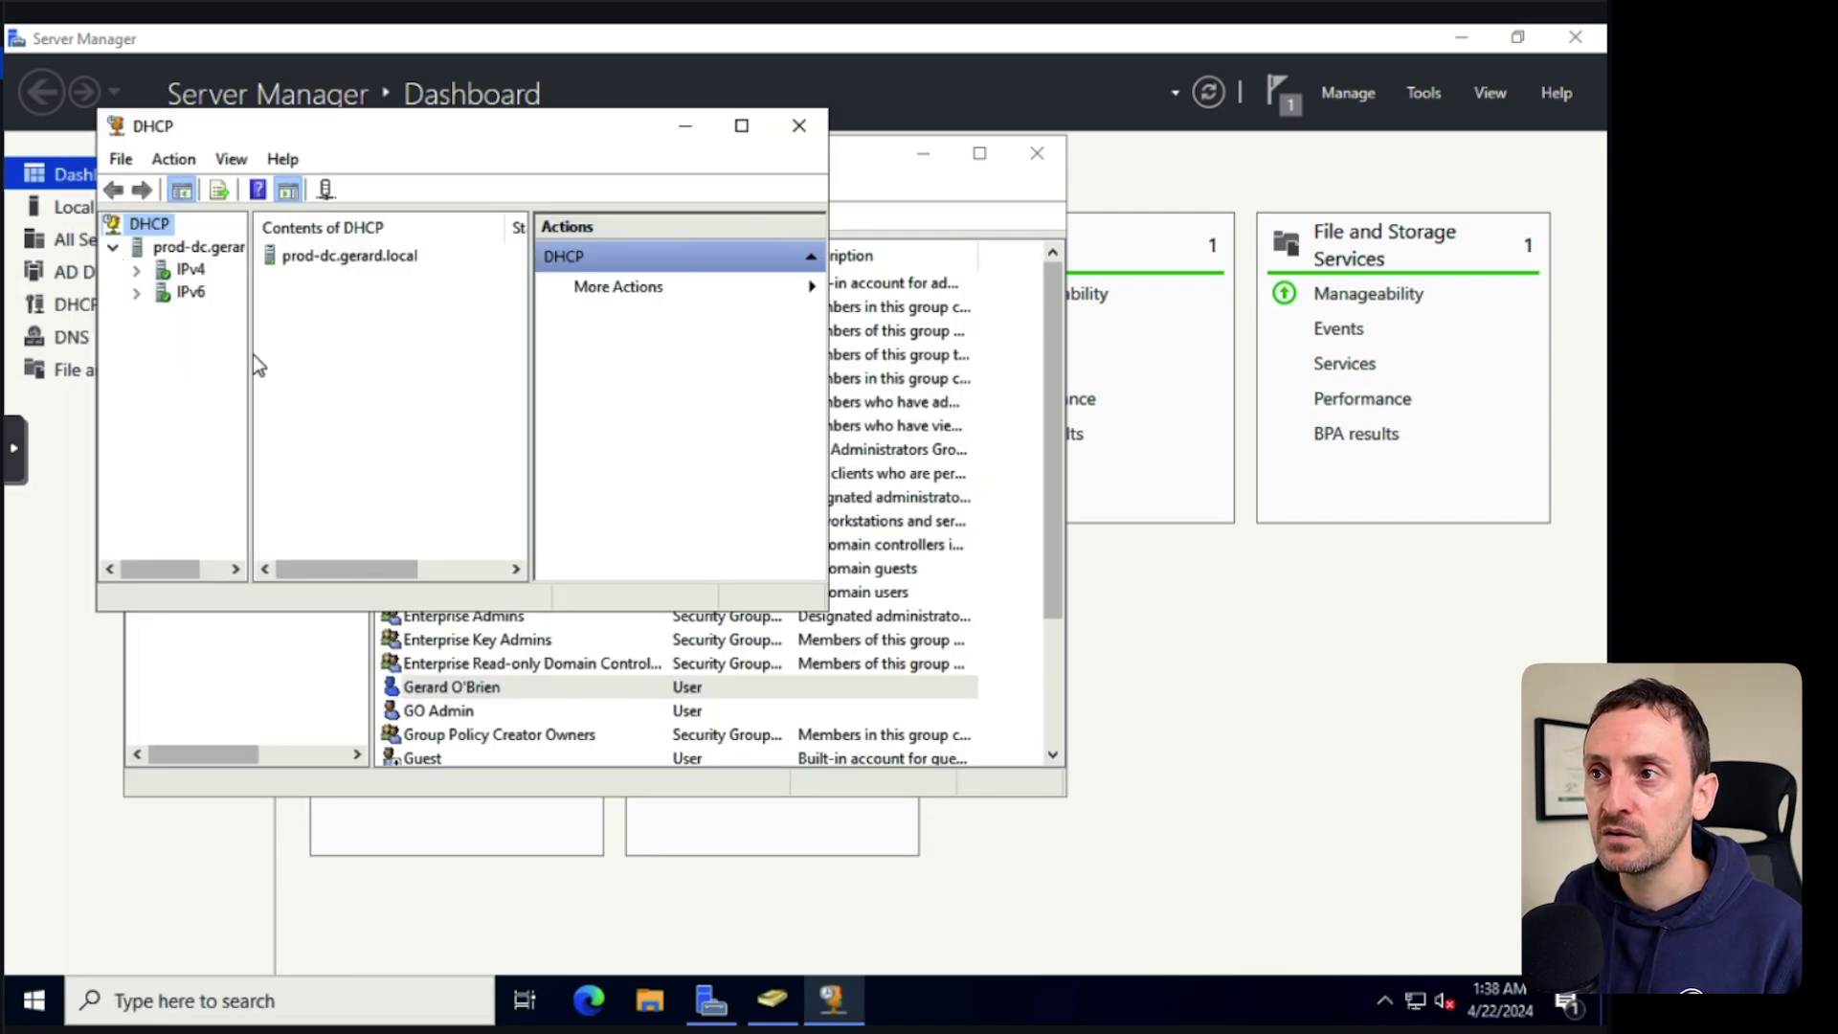
{"action": "left_click", "coordinate": [739, 143]}
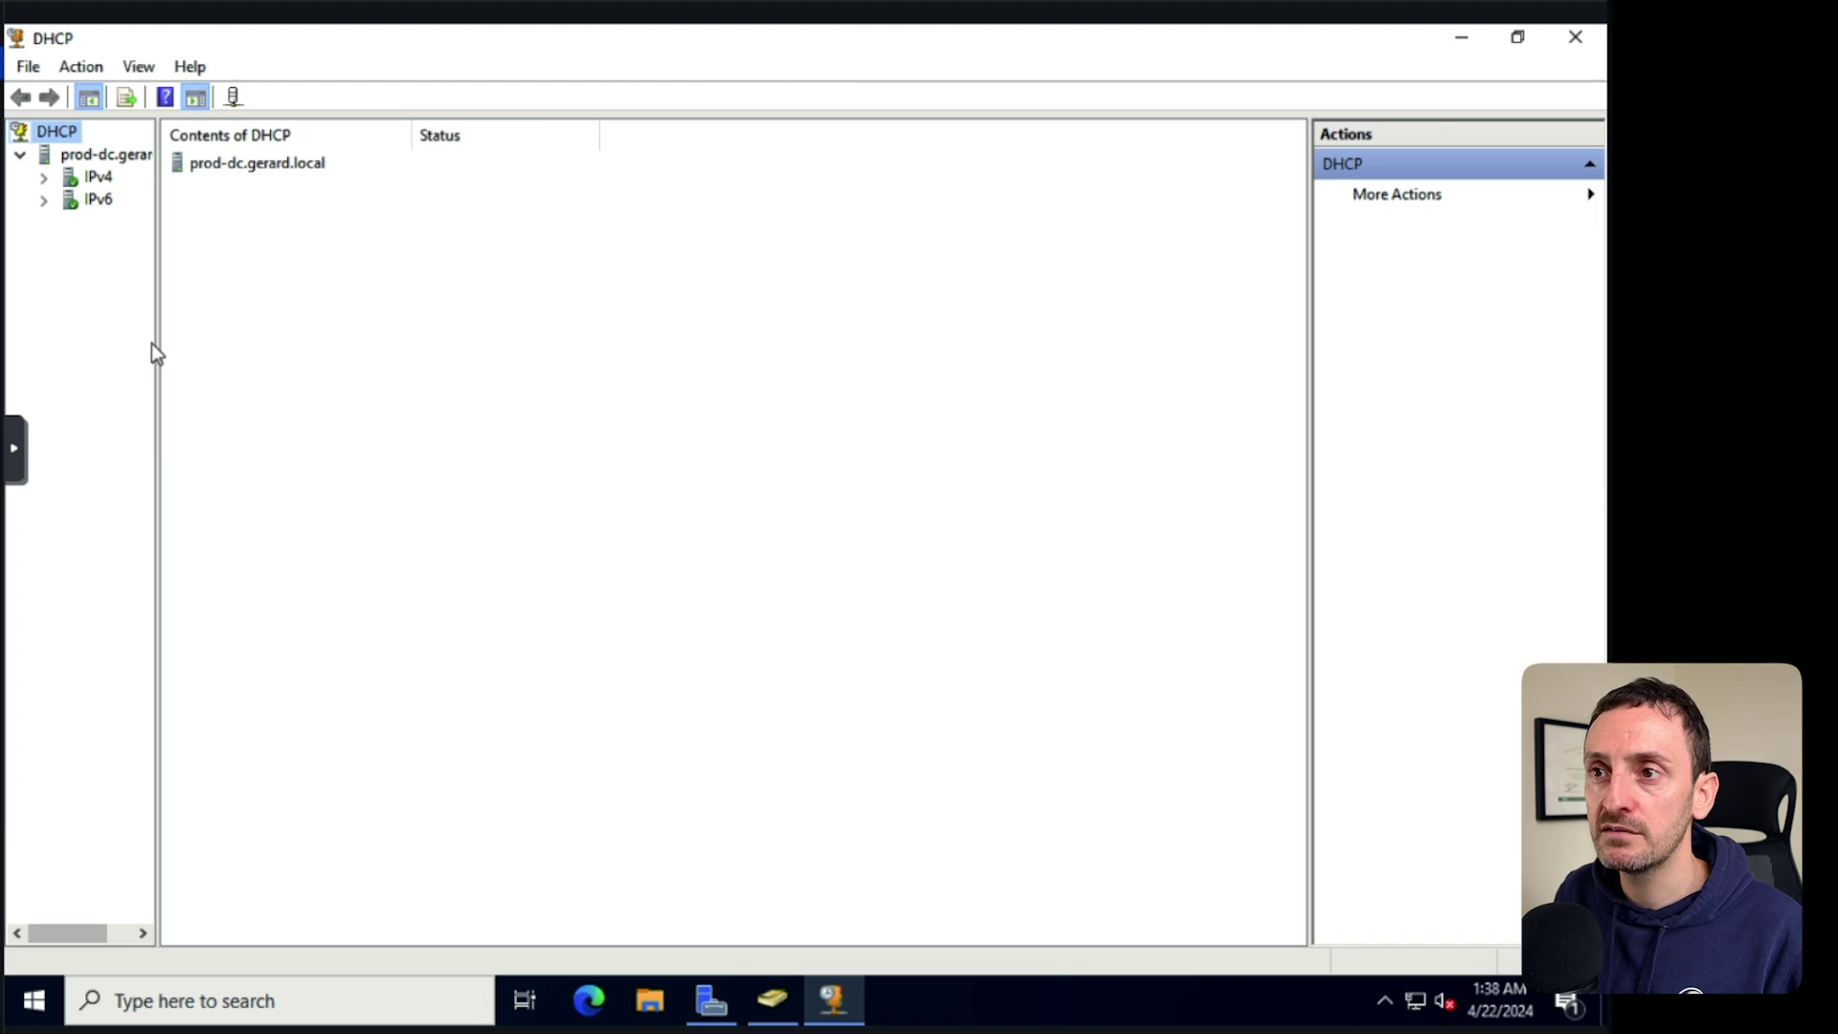
{"action": "left_click_drag", "start_coordinate": [158, 345], "coordinate": [325, 348]}
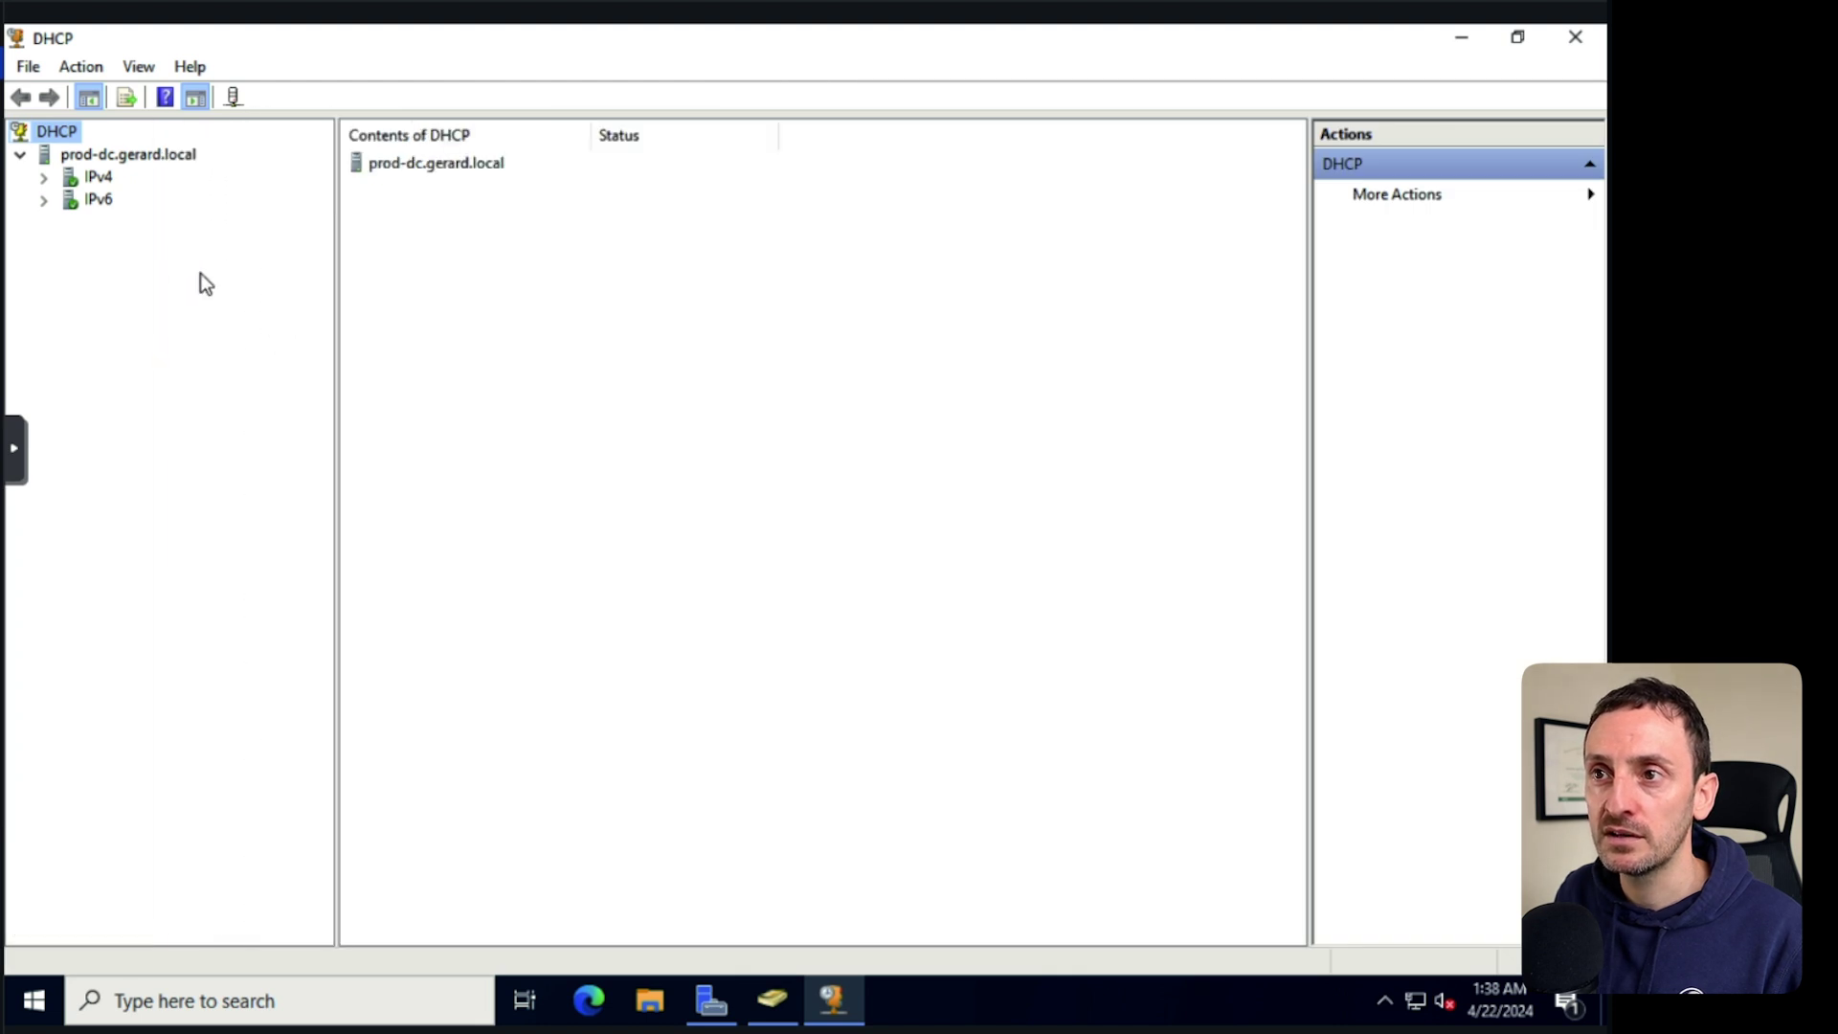
{"action": "left_click", "coordinate": [43, 180]}
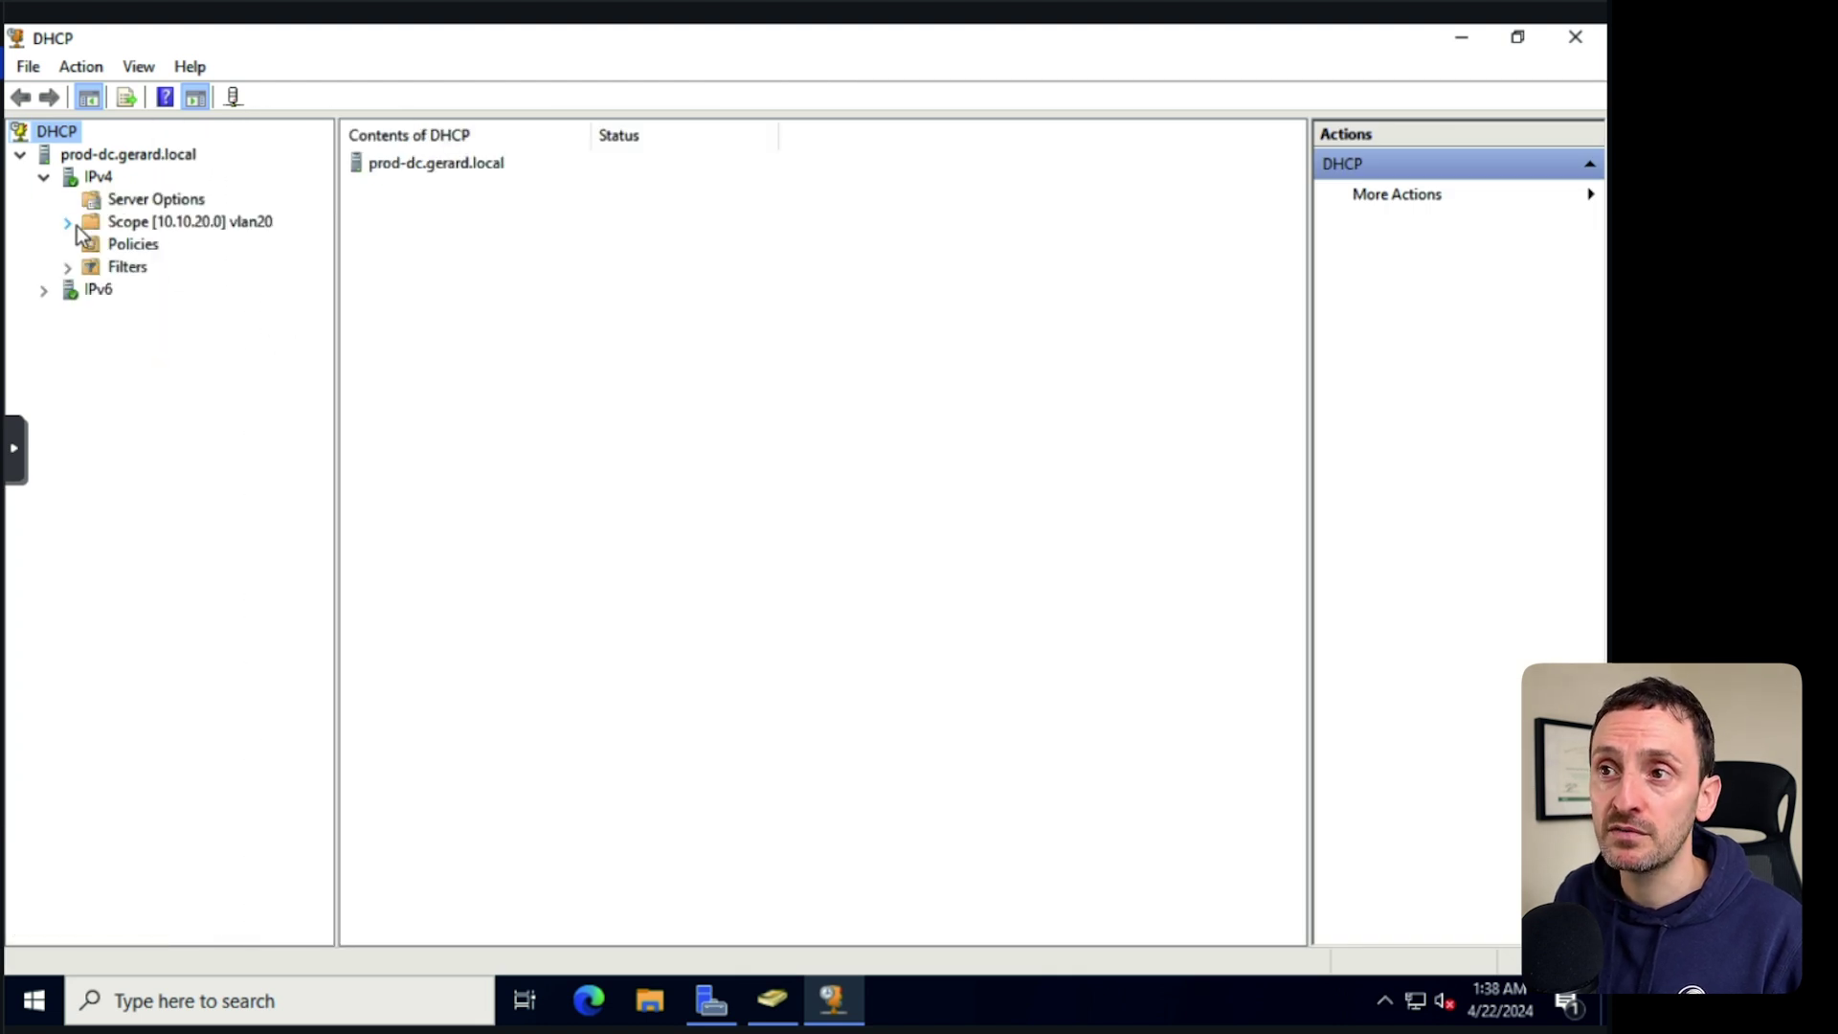
{"action": "double_click", "coordinate": [158, 222]}
{"action": "left_click", "coordinate": [66, 226]}
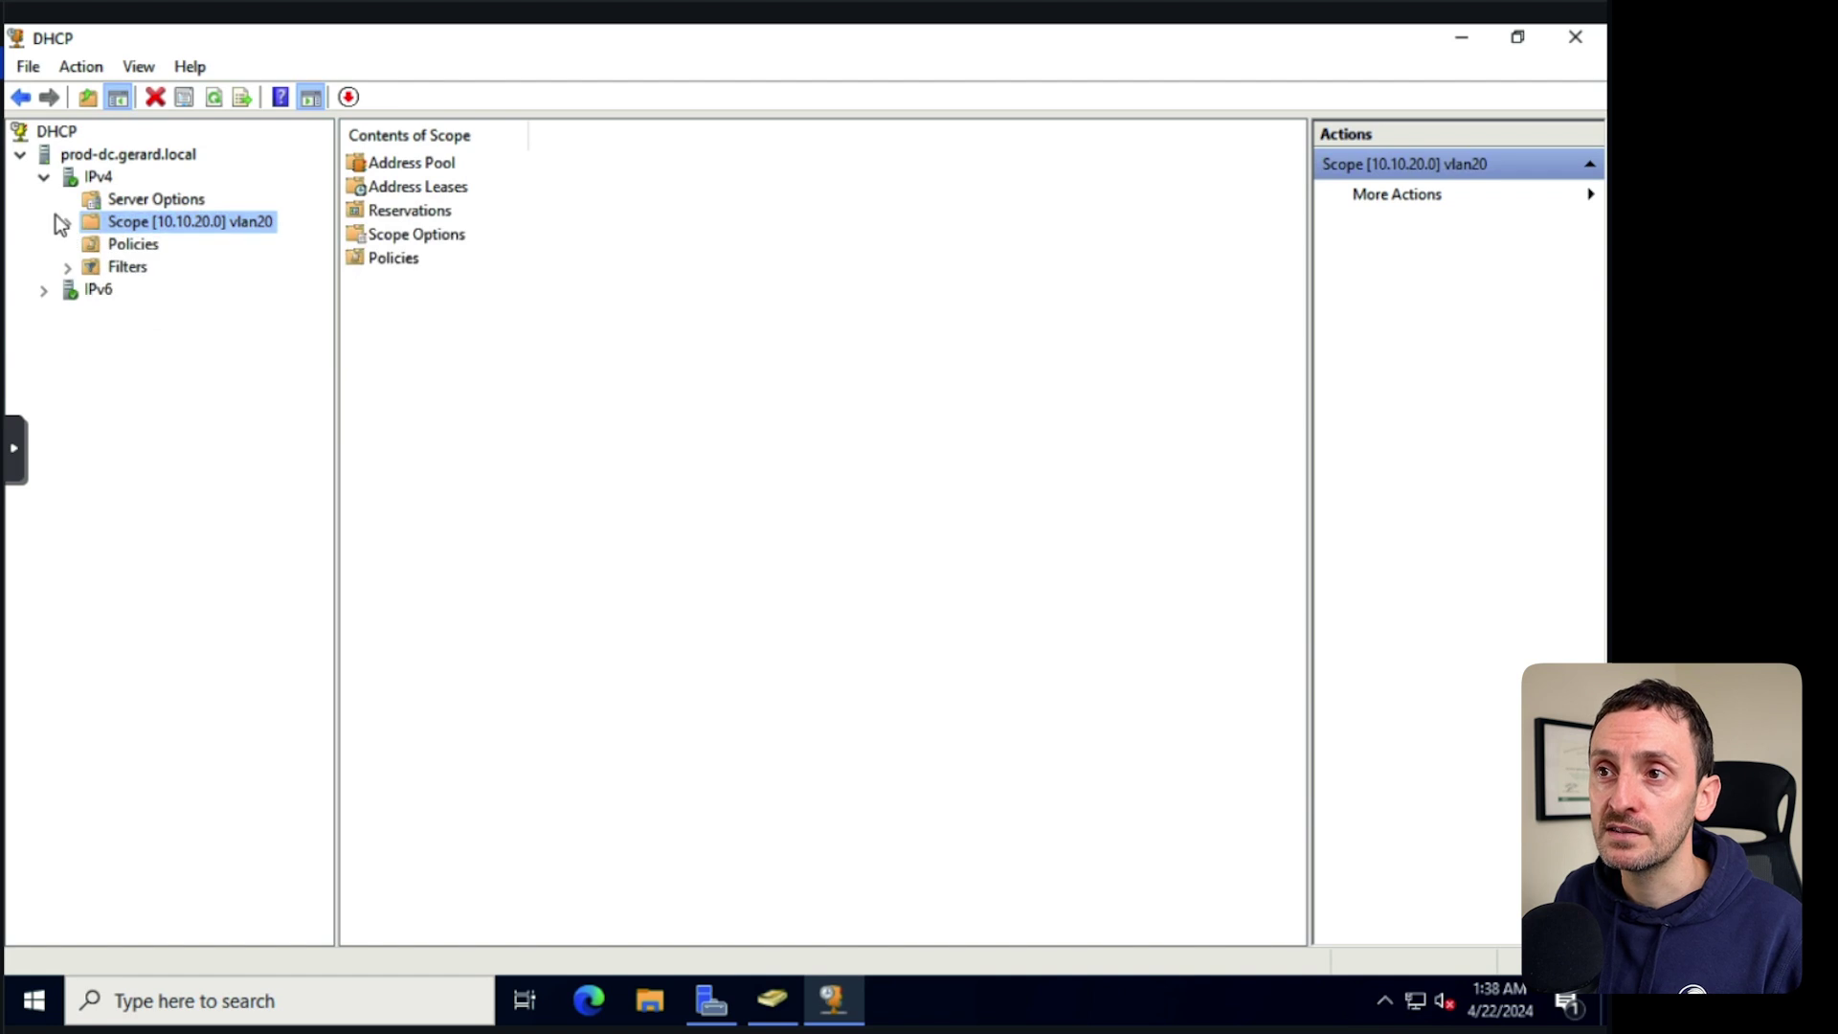
{"action": "left_click", "coordinate": [67, 222]}
{"action": "left_click", "coordinate": [180, 312]}
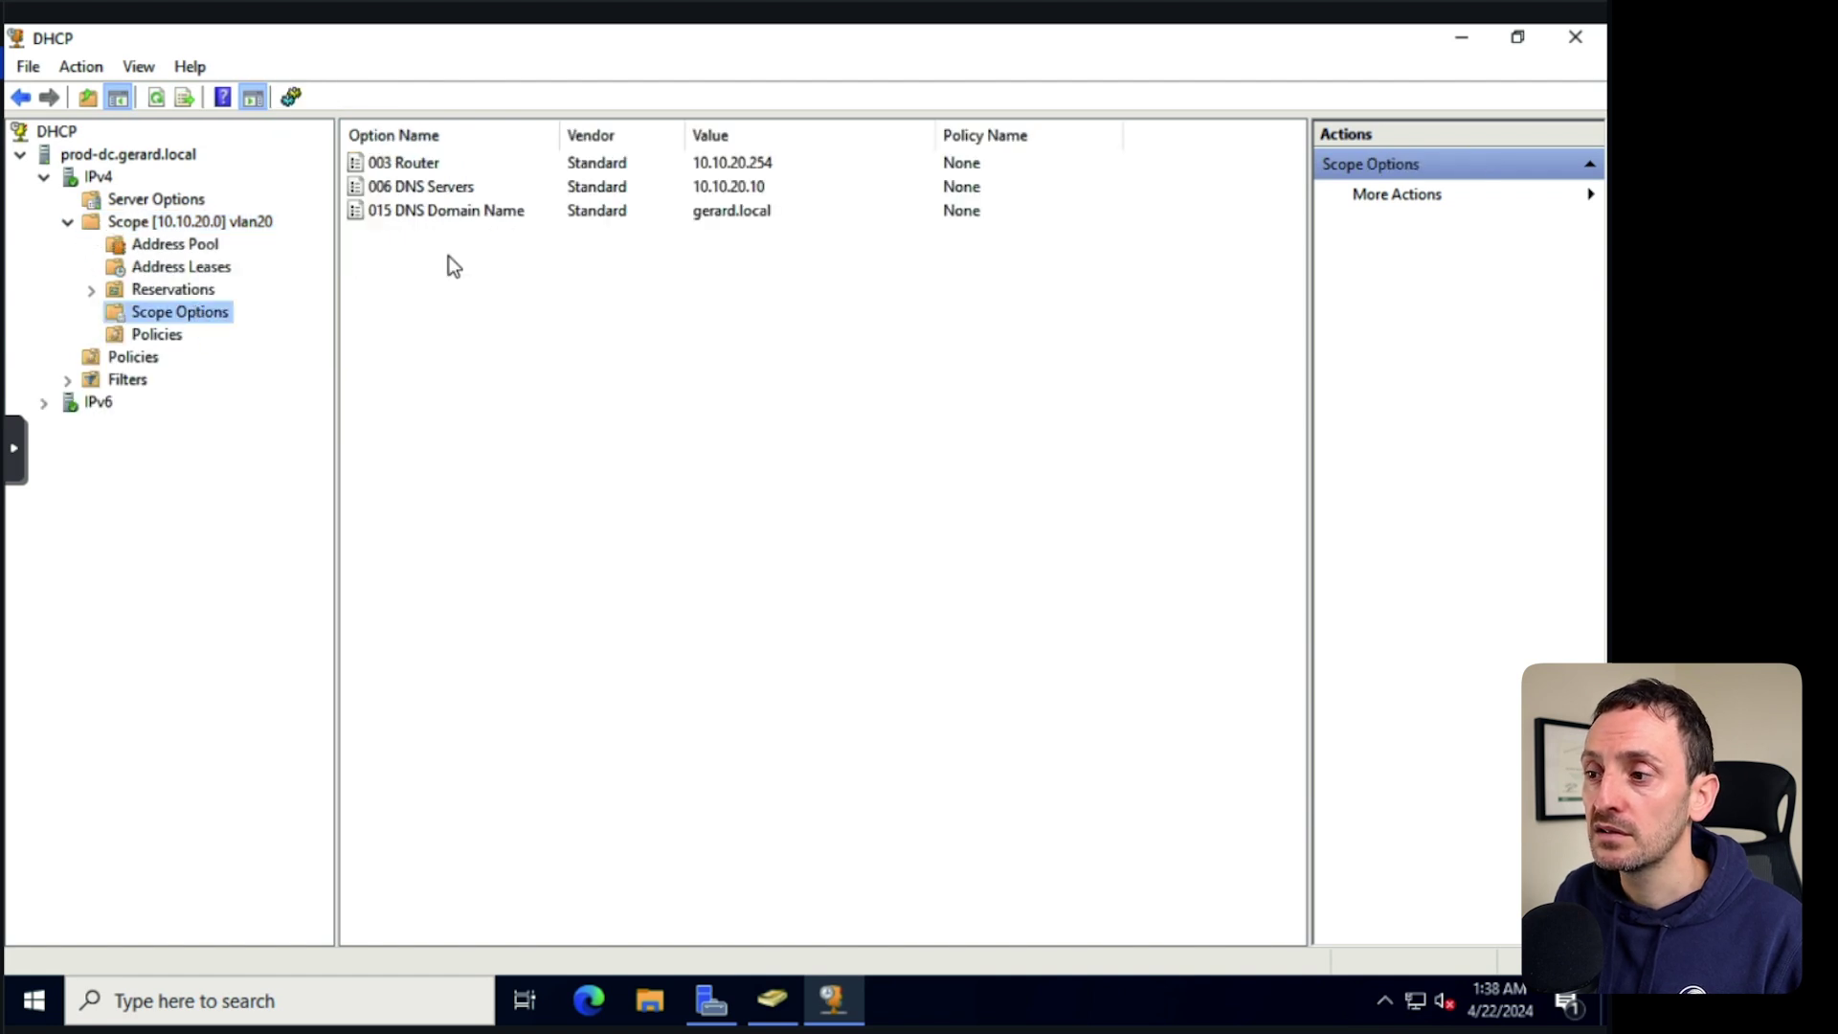
{"action": "left_click", "coordinate": [1173, 1001]}
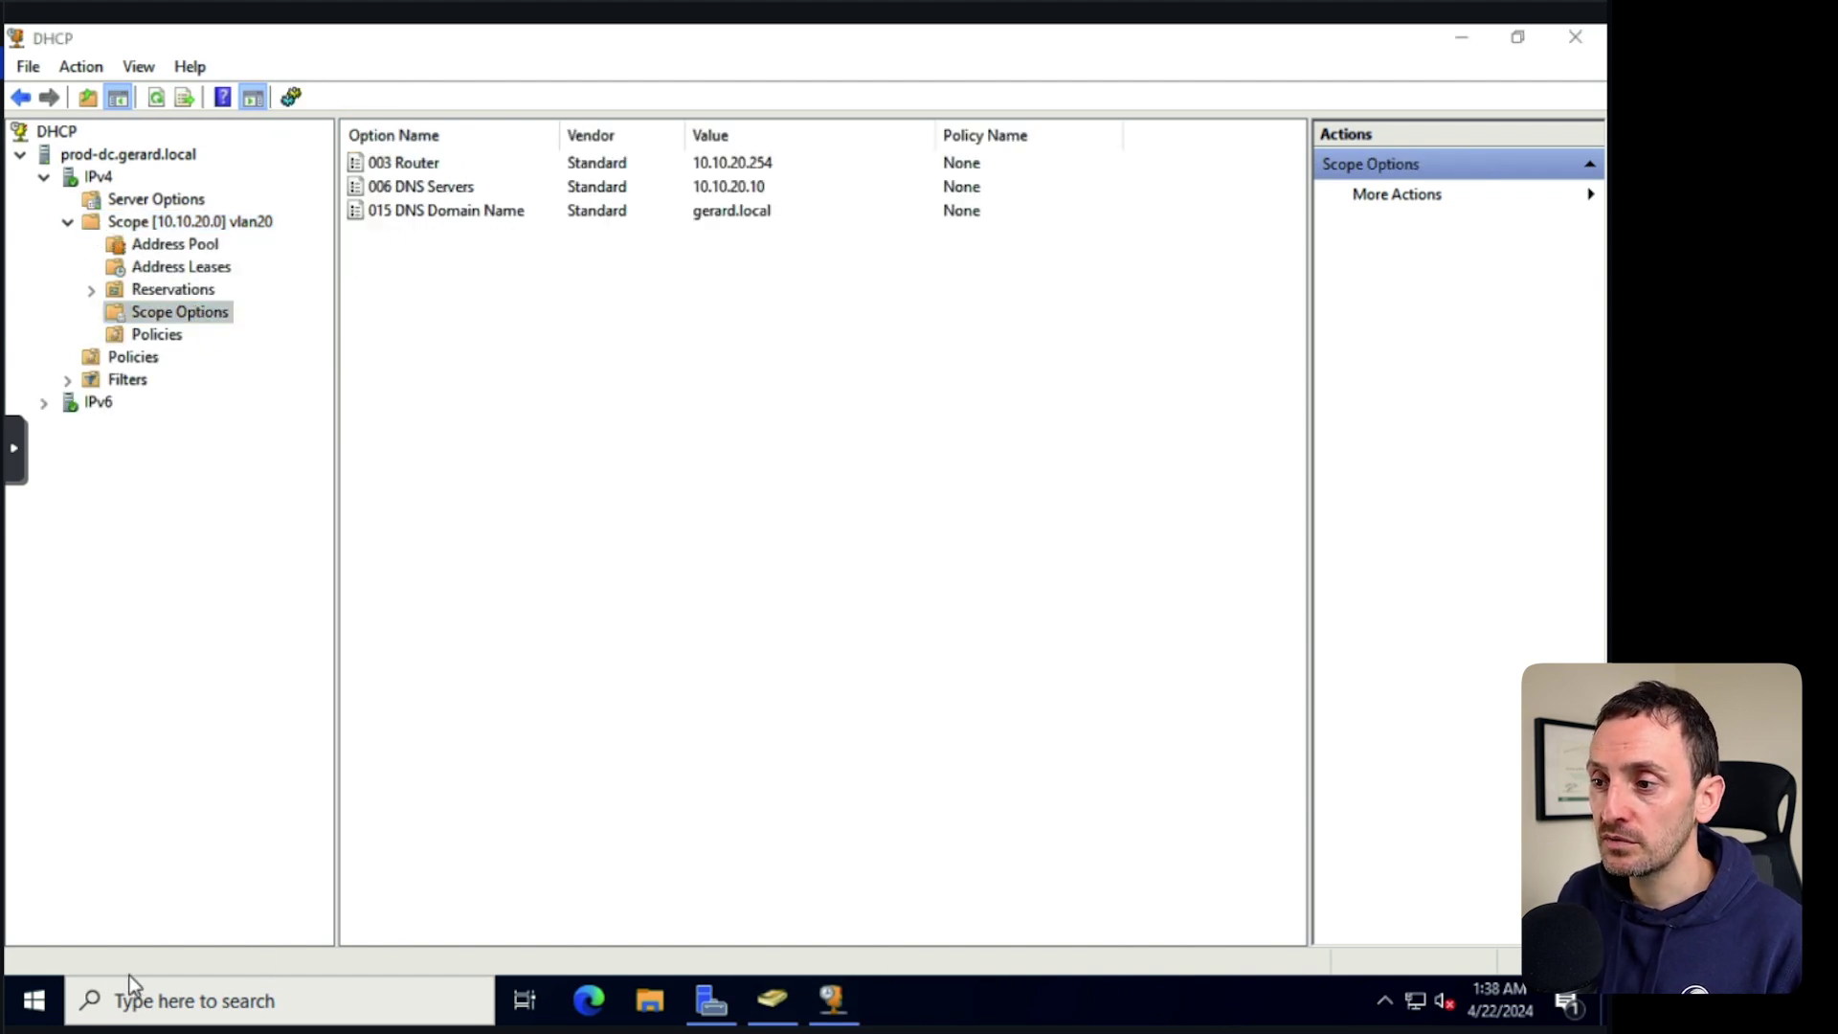
{"action": "left_click", "coordinate": [650, 1000]}
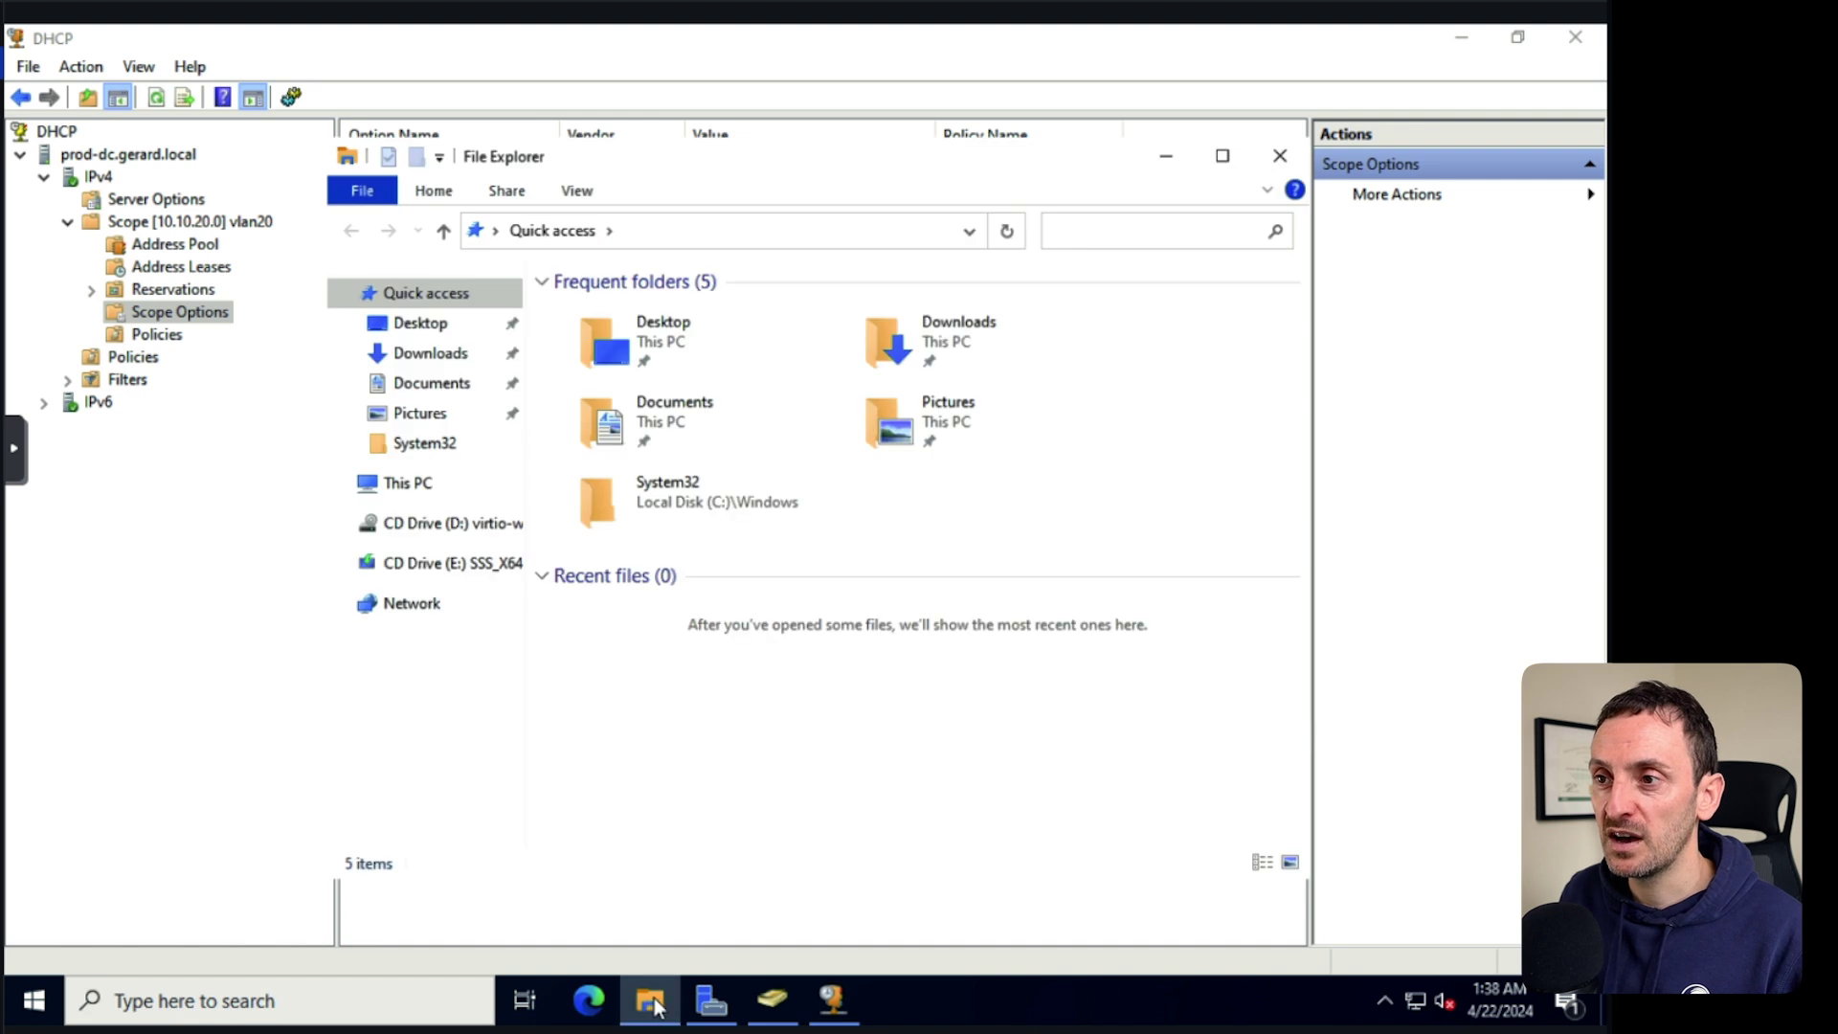
Browse into Local Disk (C:) and add a new folder named SHARED there.
{"action": "left_click", "coordinate": [402, 484]}
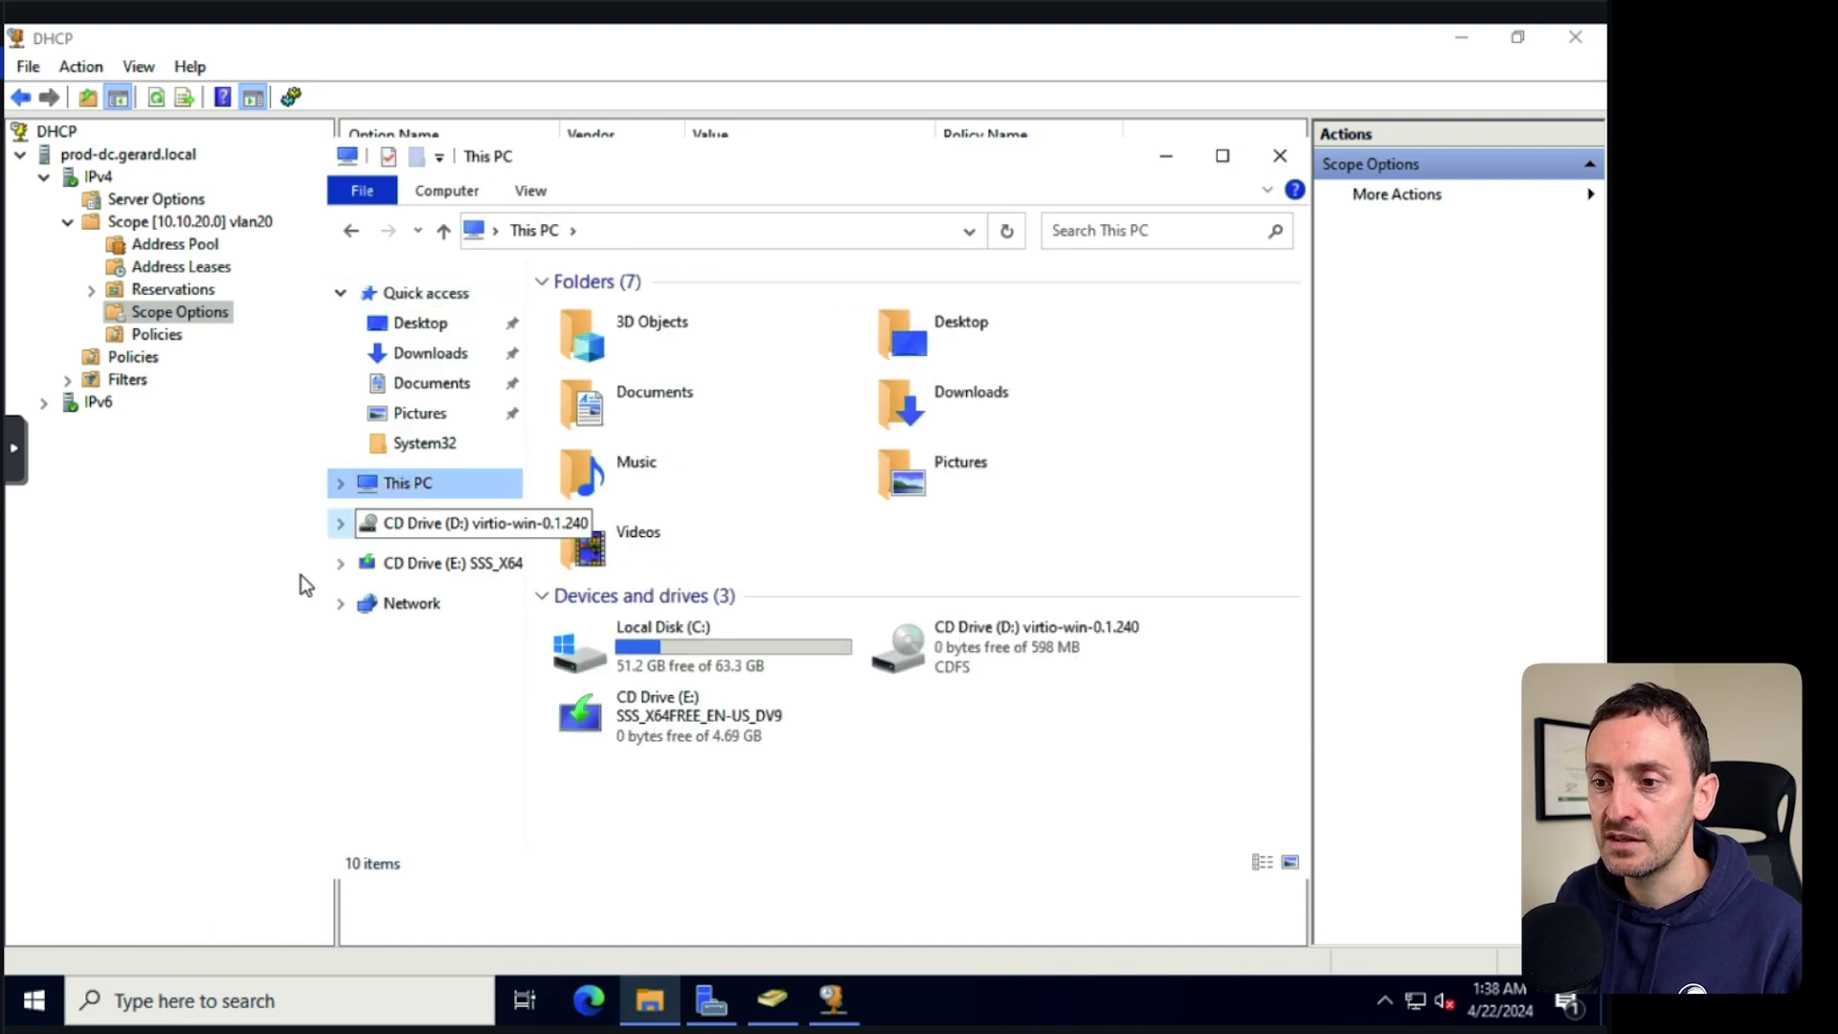
{"action": "left_click", "coordinate": [39, 1004]}
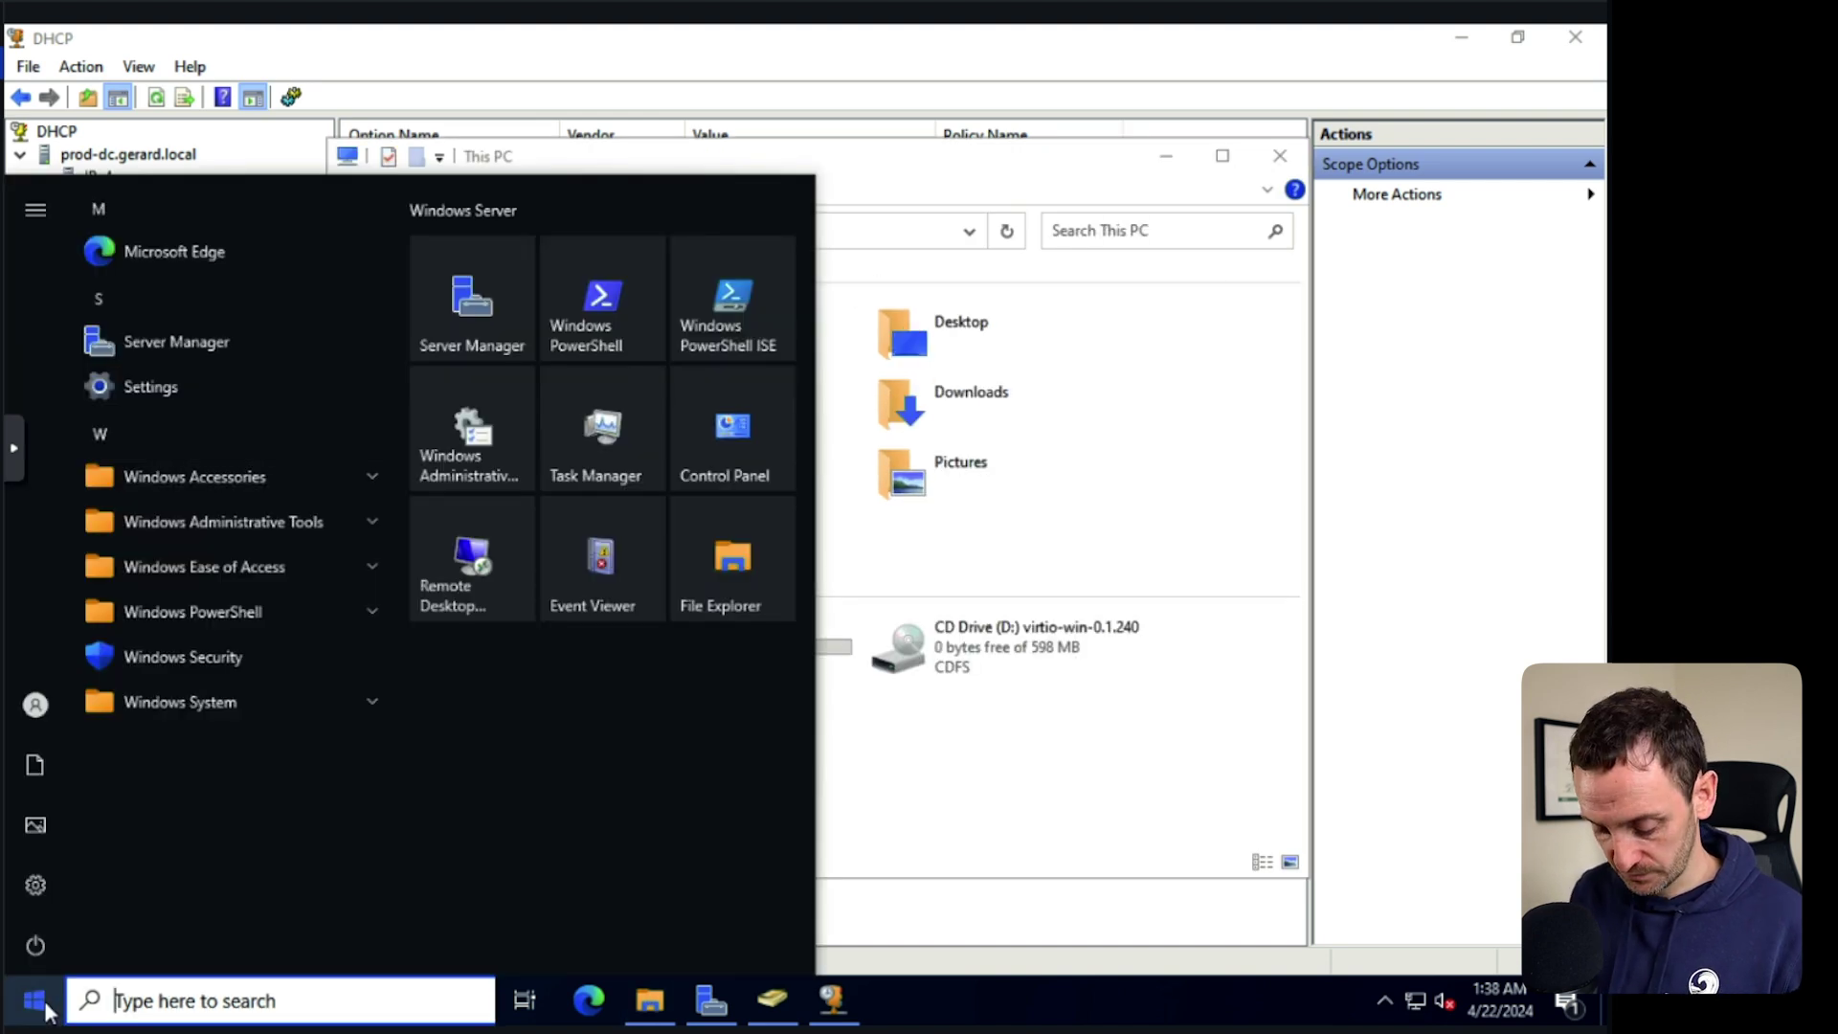
{"action": "type", "text": "gro"}
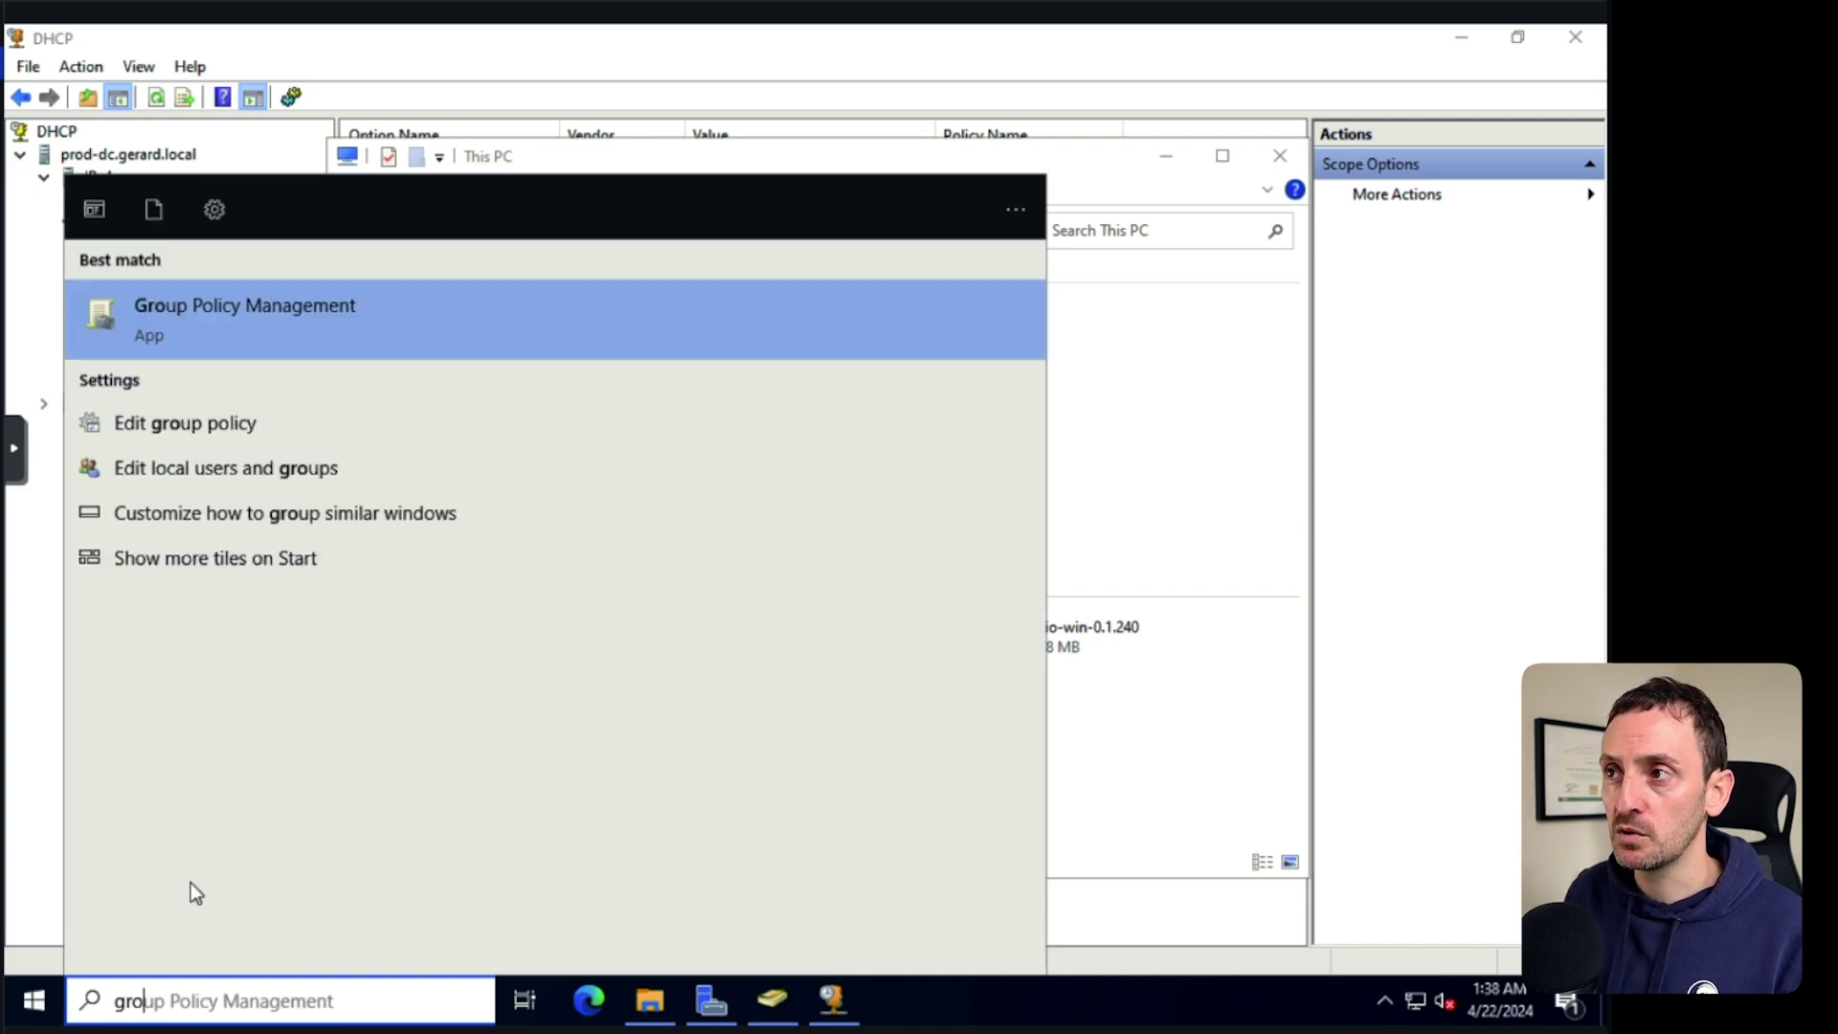
{"action": "left_click", "coordinate": [888, 1001]}
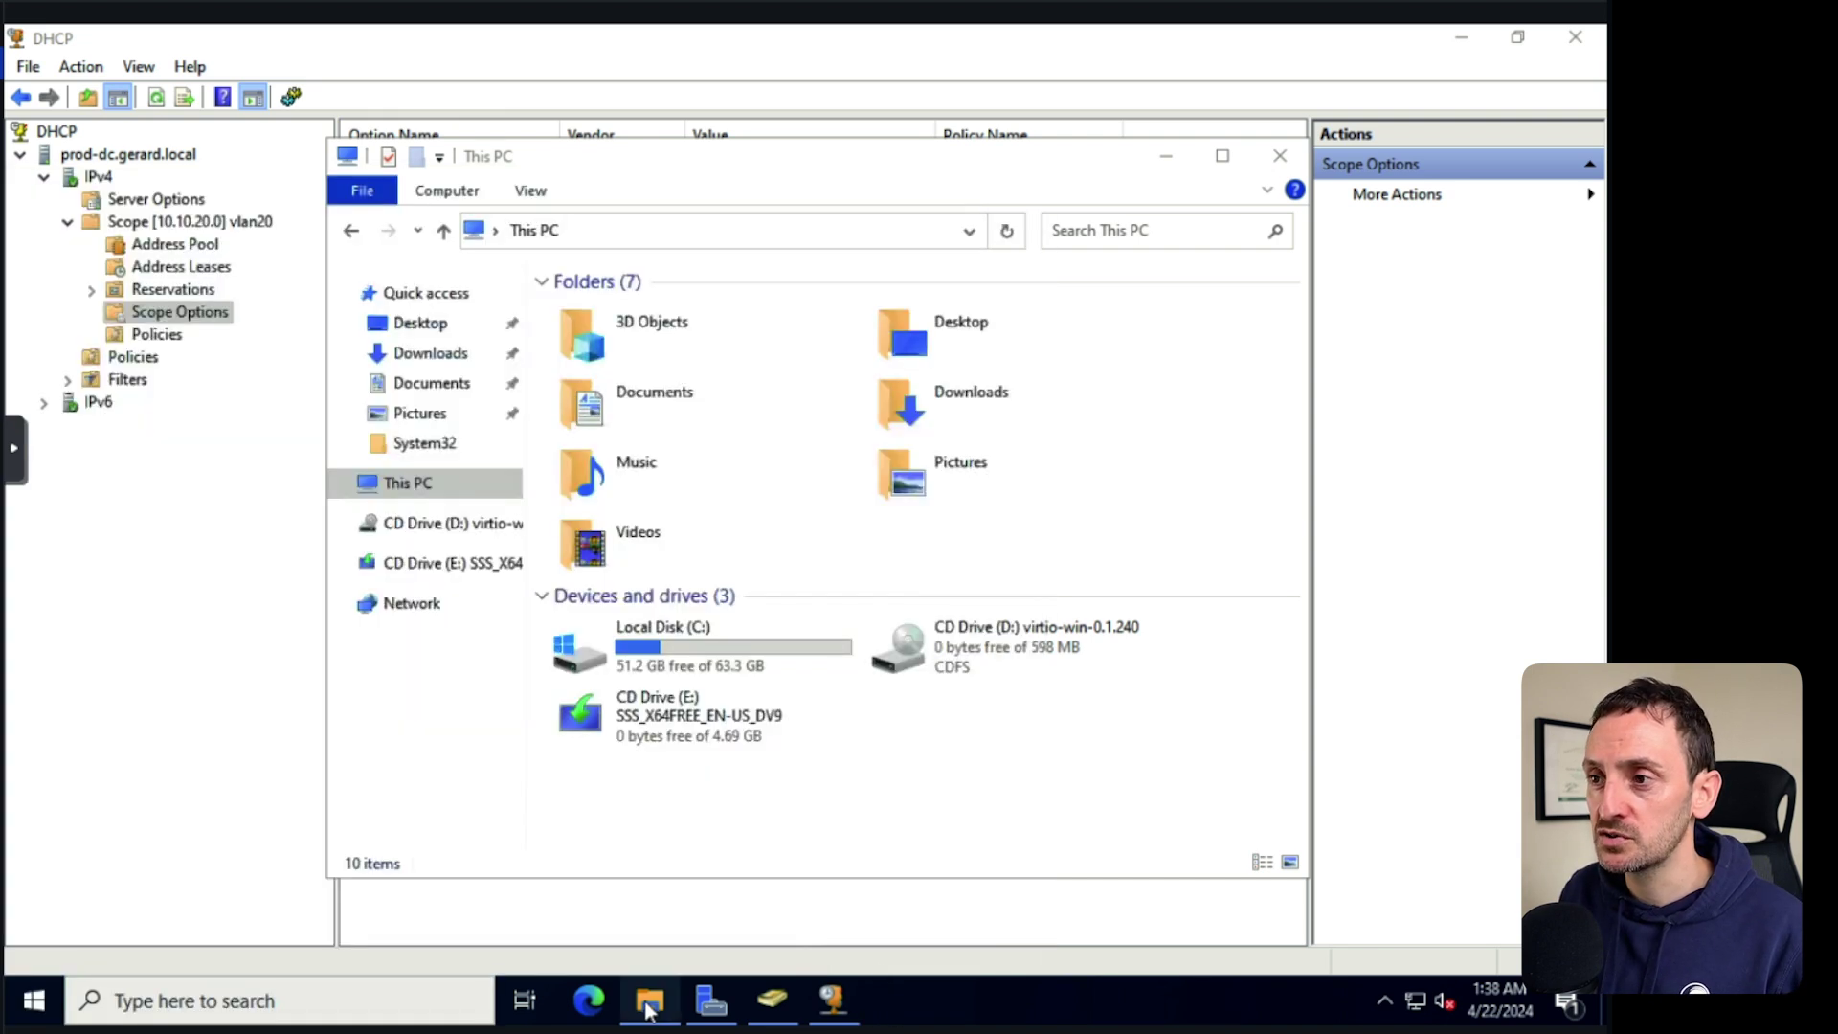
{"action": "double_click", "coordinate": [667, 649]}
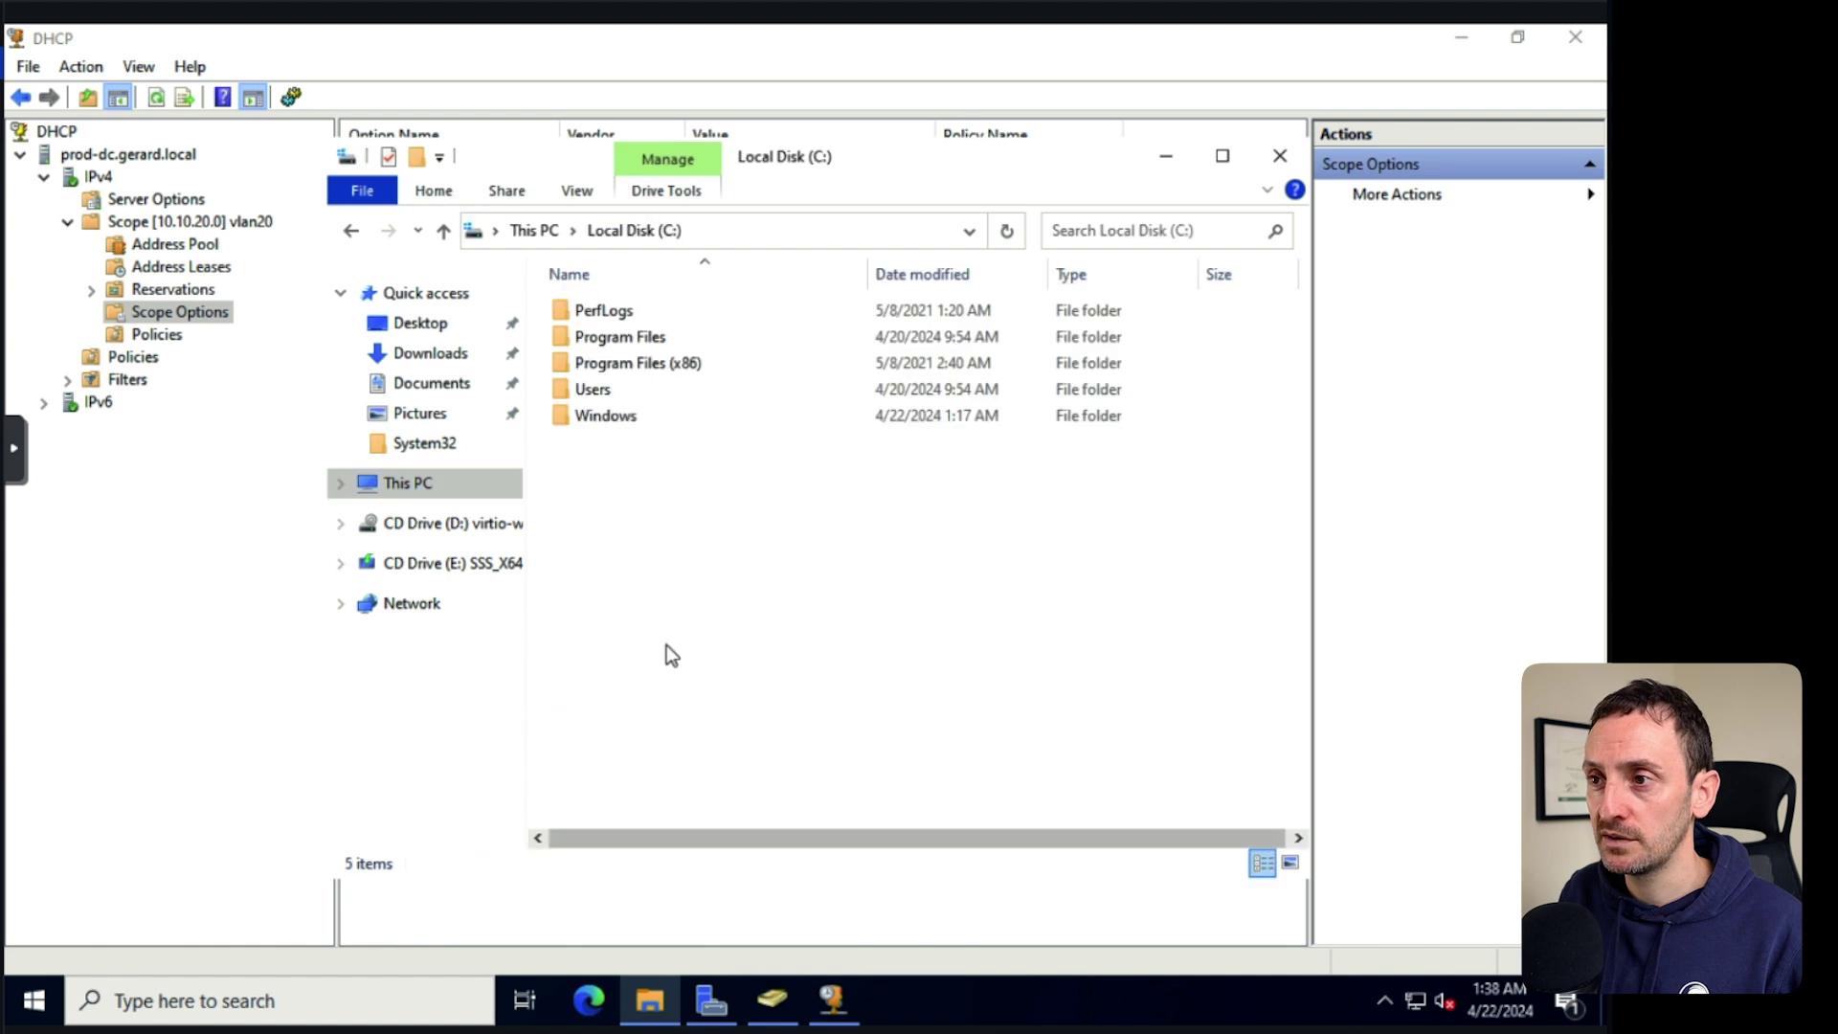
{"action": "right_click", "coordinate": [648, 487]}
{"action": "mouse_move", "coordinate": [766, 722]}
{"action": "left_click", "coordinate": [944, 725]}
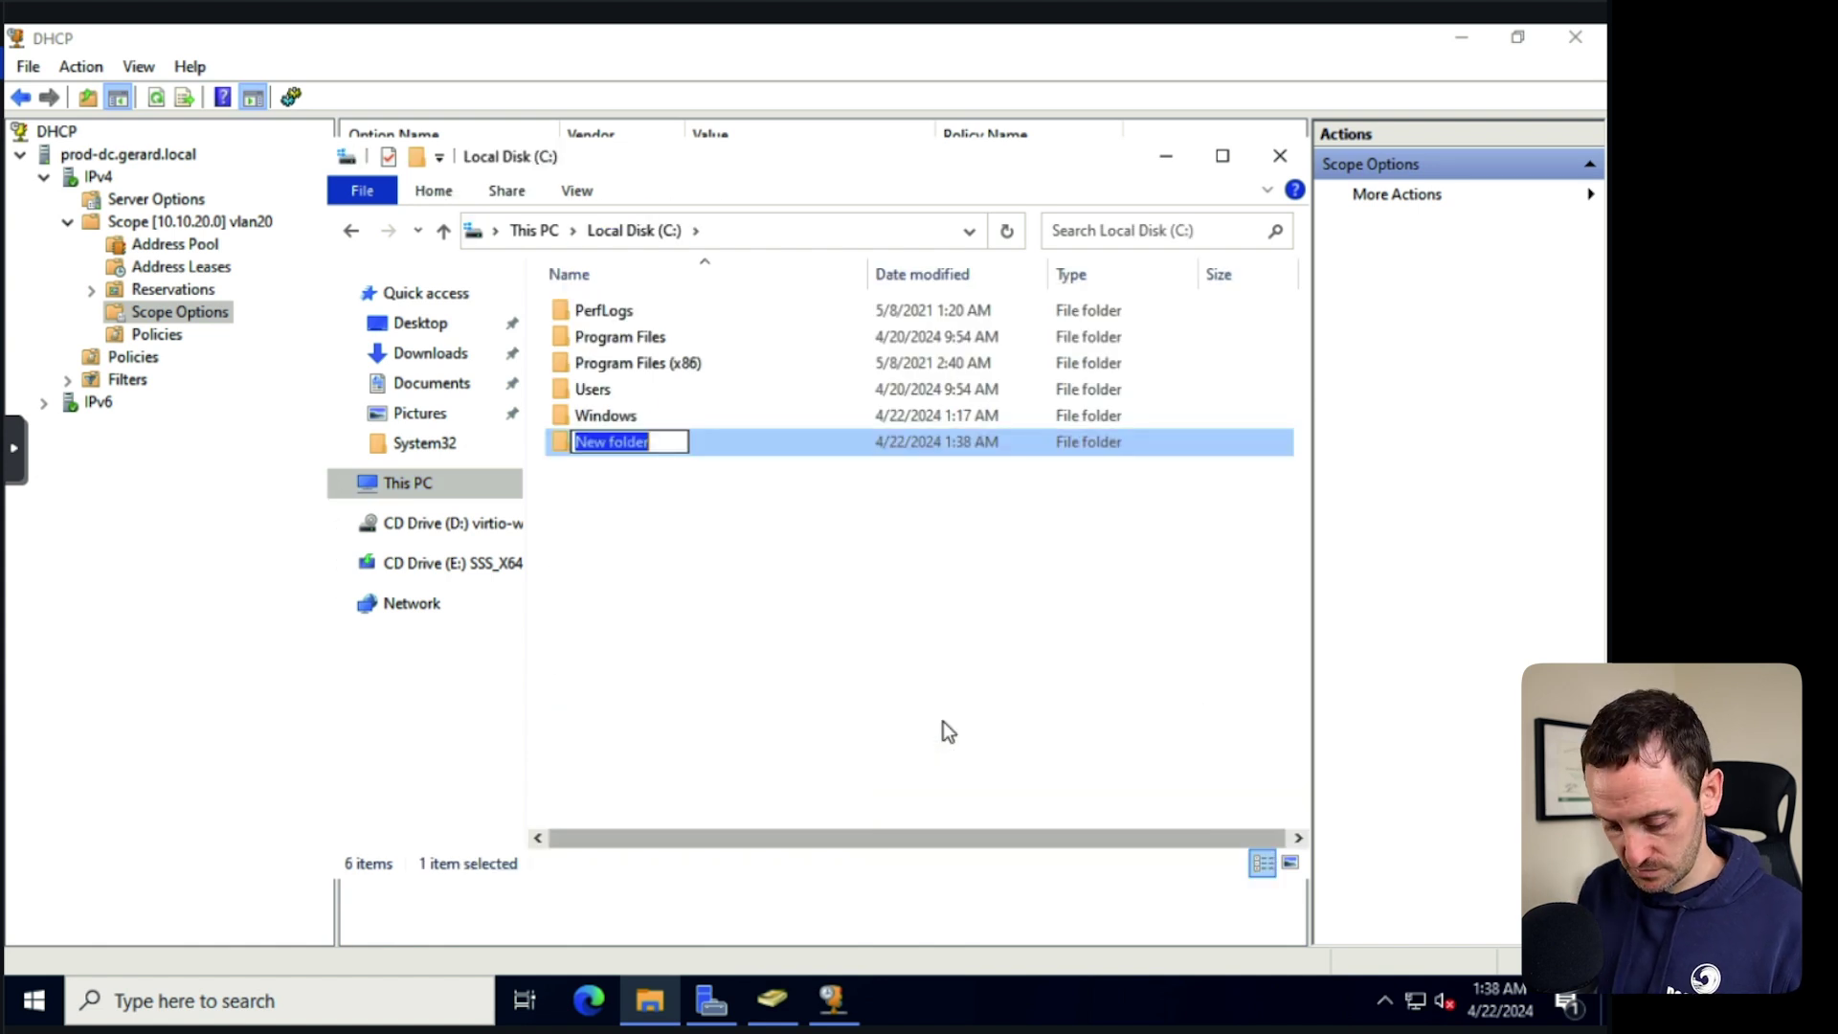
{"action": "type", "text": "SHARED"}
{"action": "left_click", "coordinate": [956, 687]}
Enable 'Share this folder' in the SHARED folder's Advanced Sharing settings.
{"action": "right_click", "coordinate": [628, 441]}
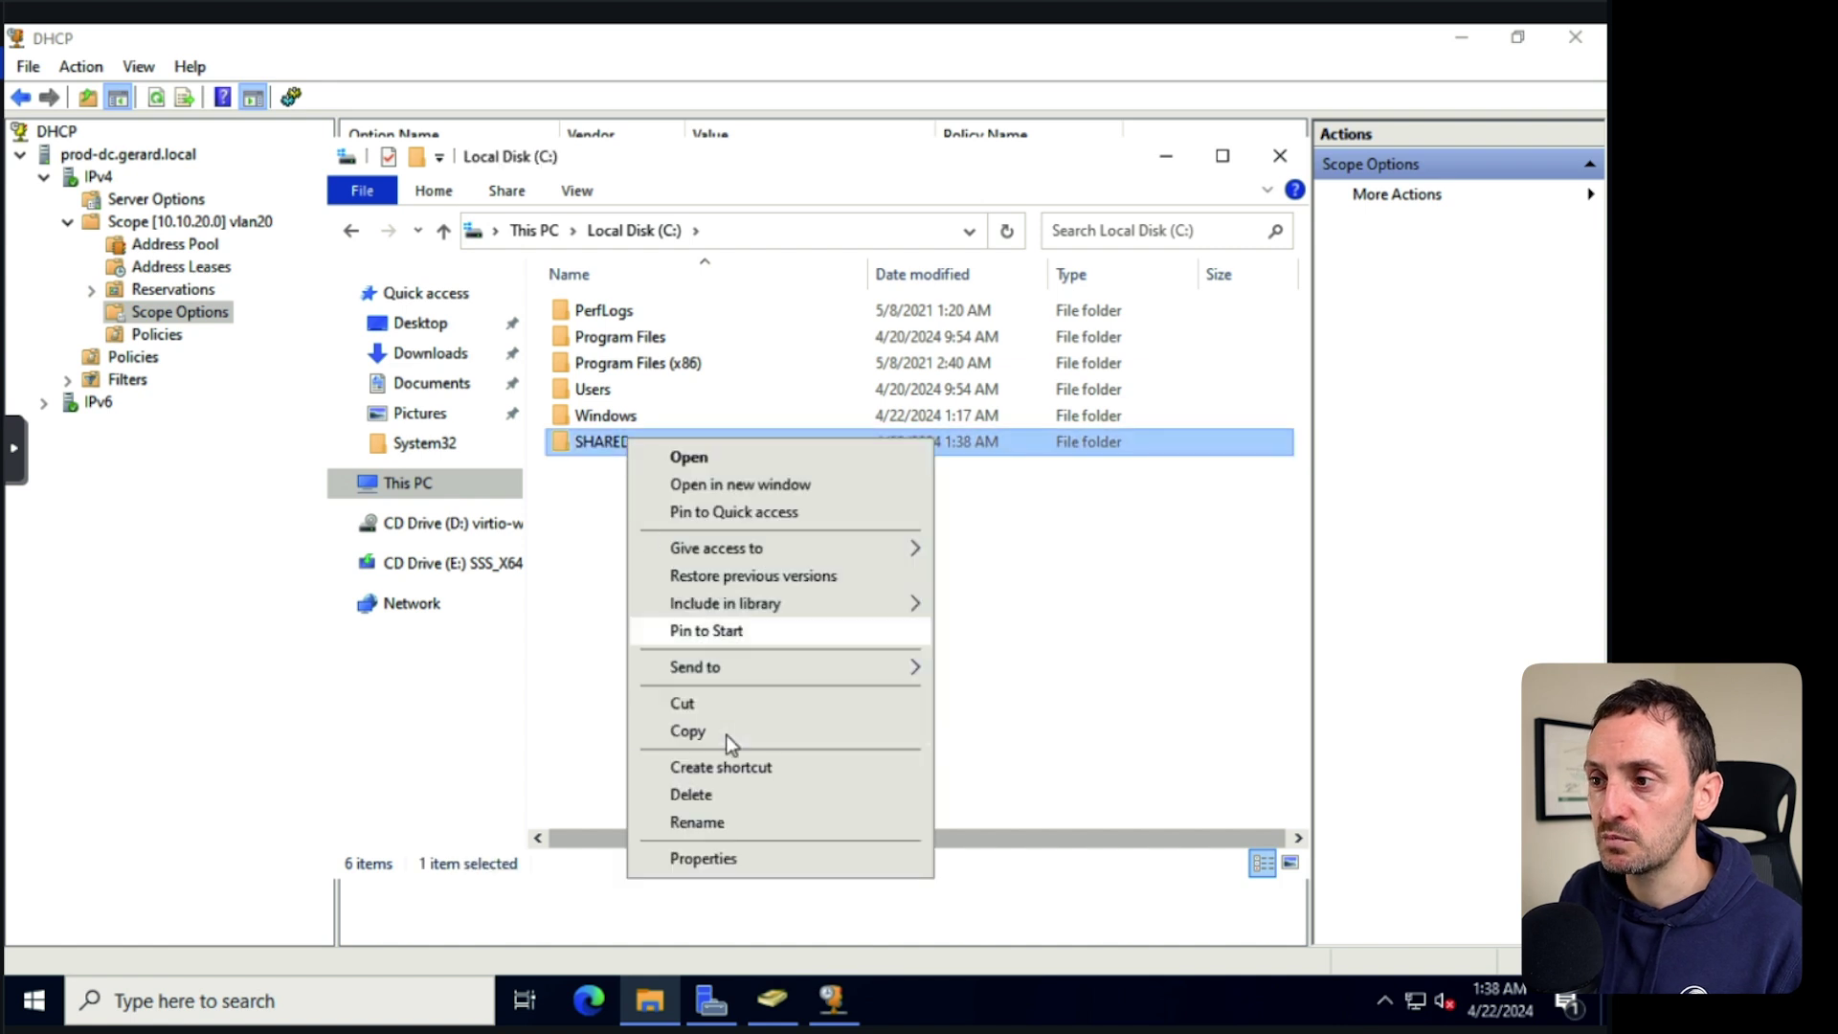
{"action": "left_click", "coordinate": [767, 859]}
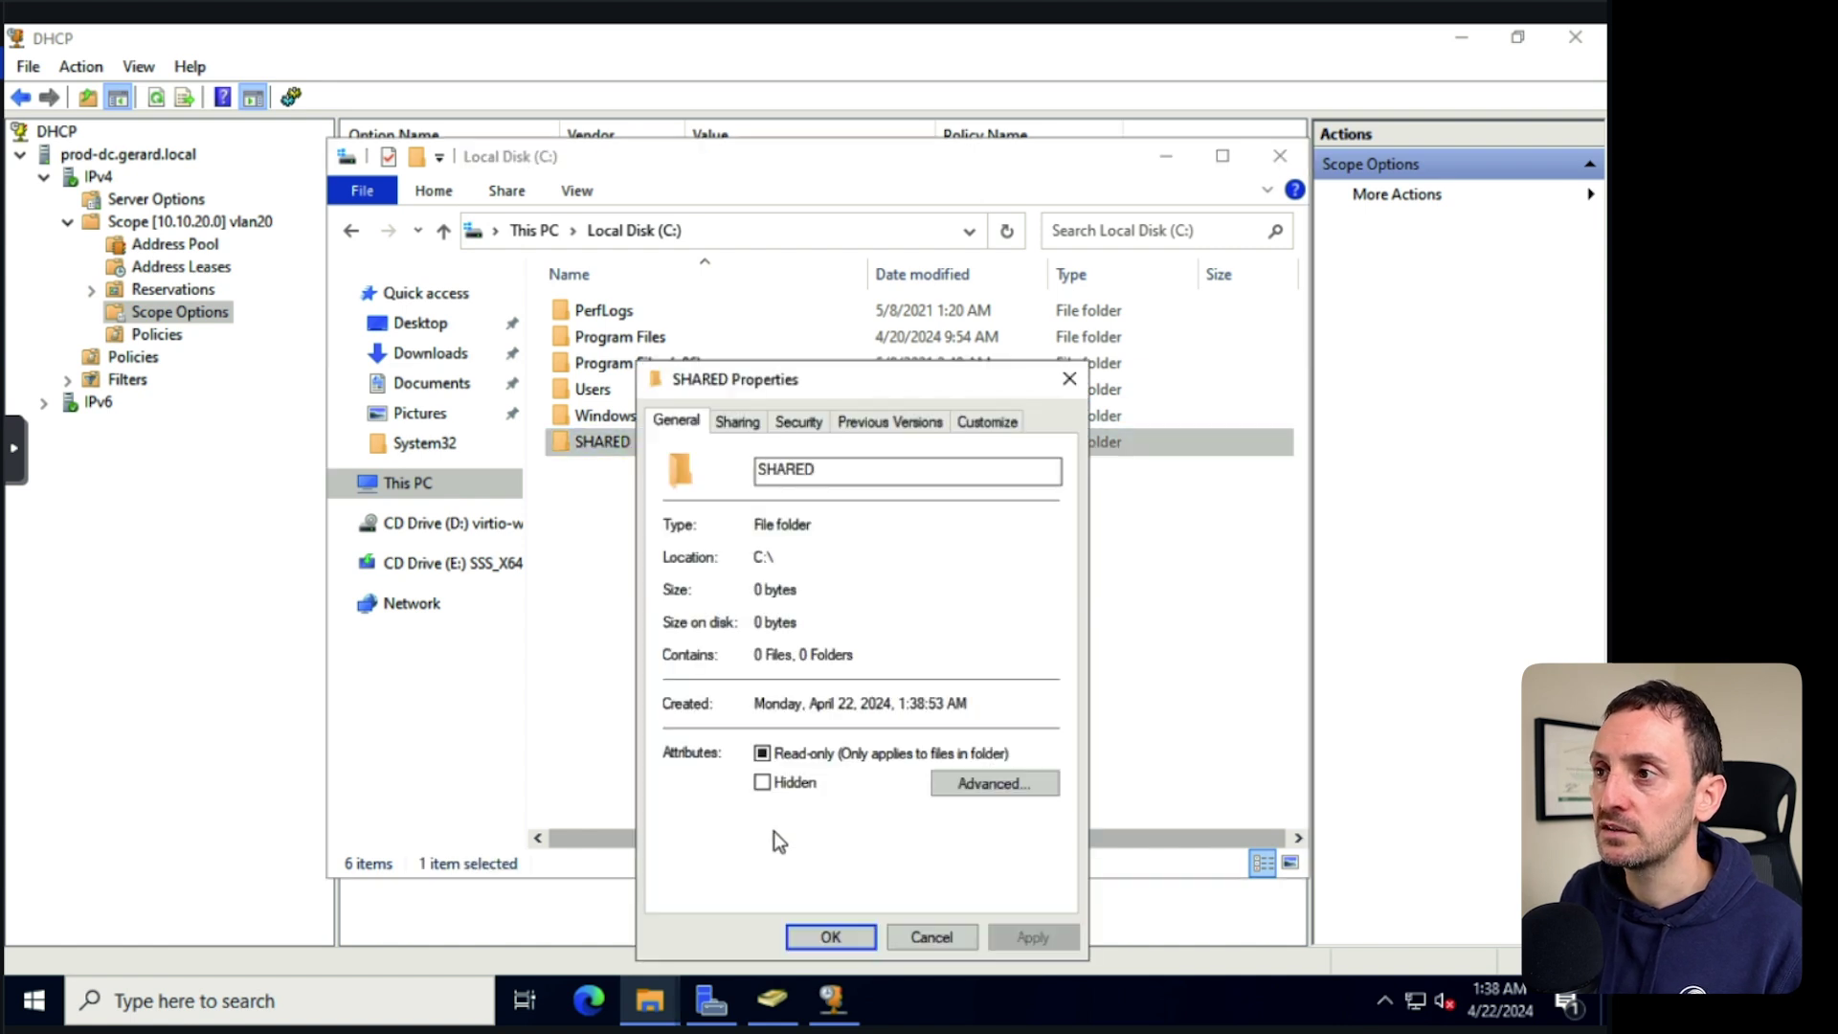
{"action": "left_click", "coordinate": [733, 423]}
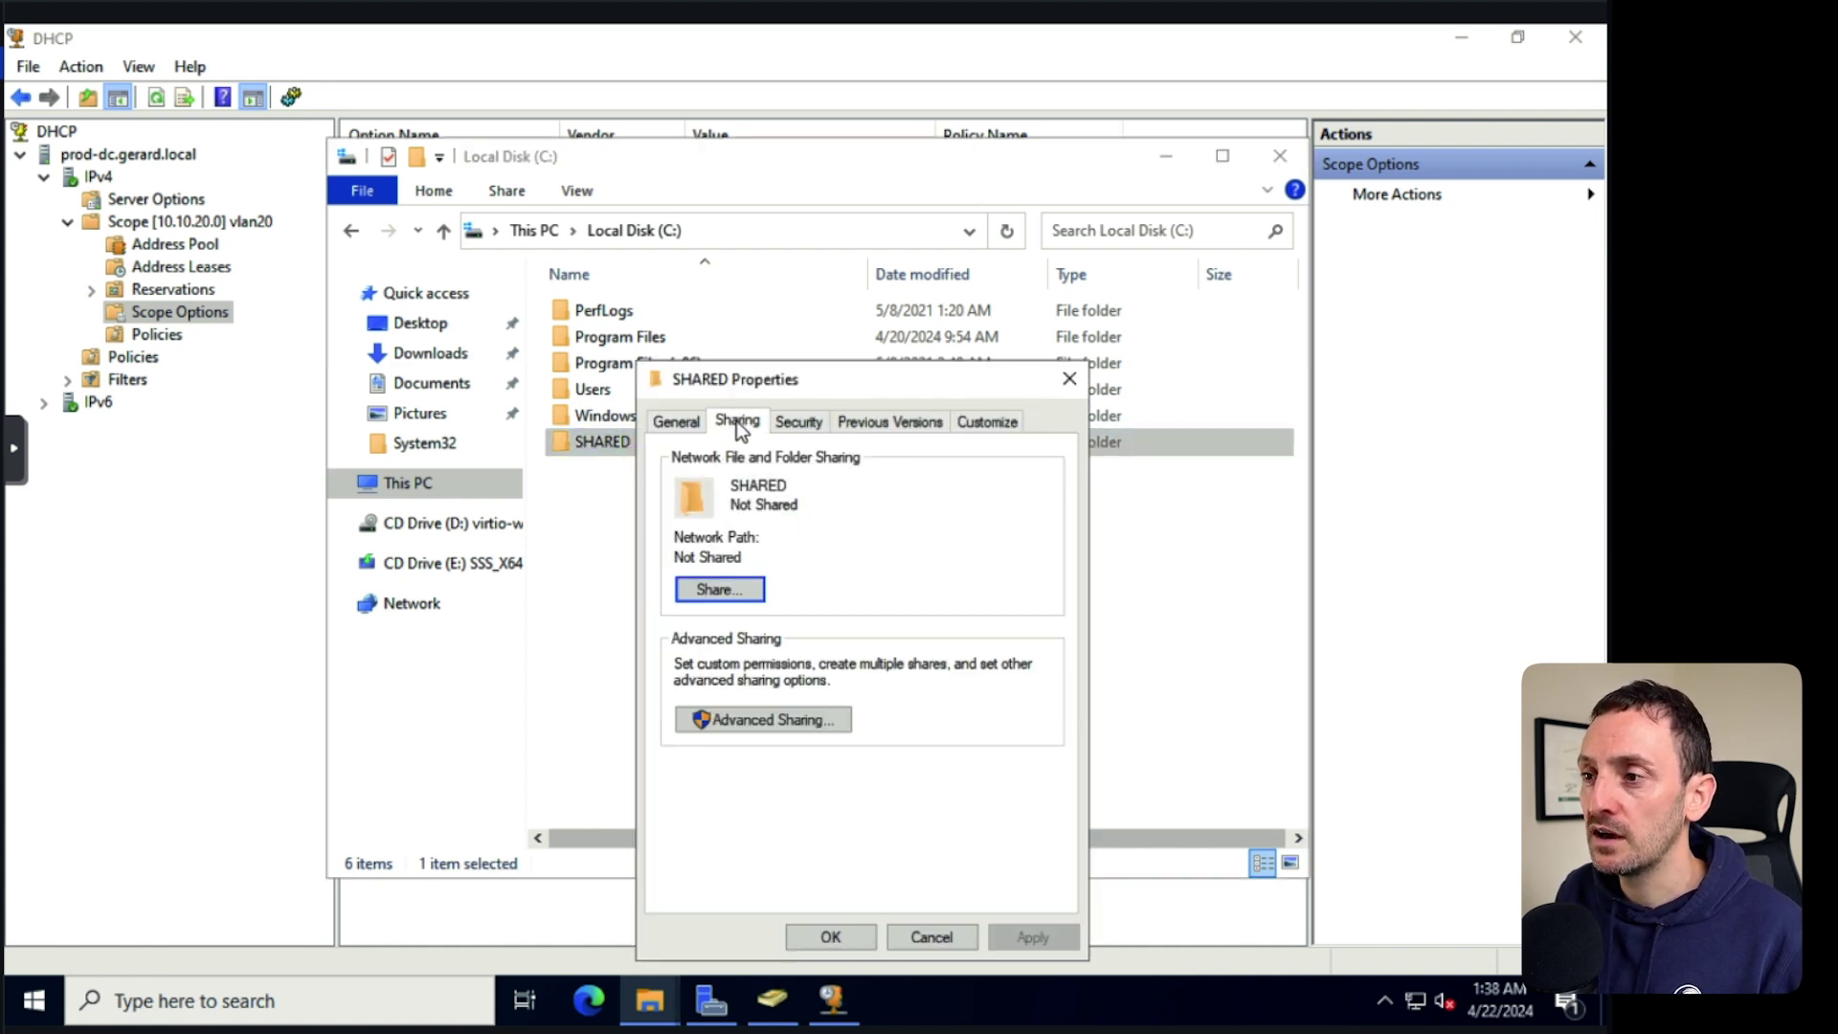
{"action": "left_click", "coordinate": [762, 720]}
{"action": "left_click", "coordinate": [708, 466]}
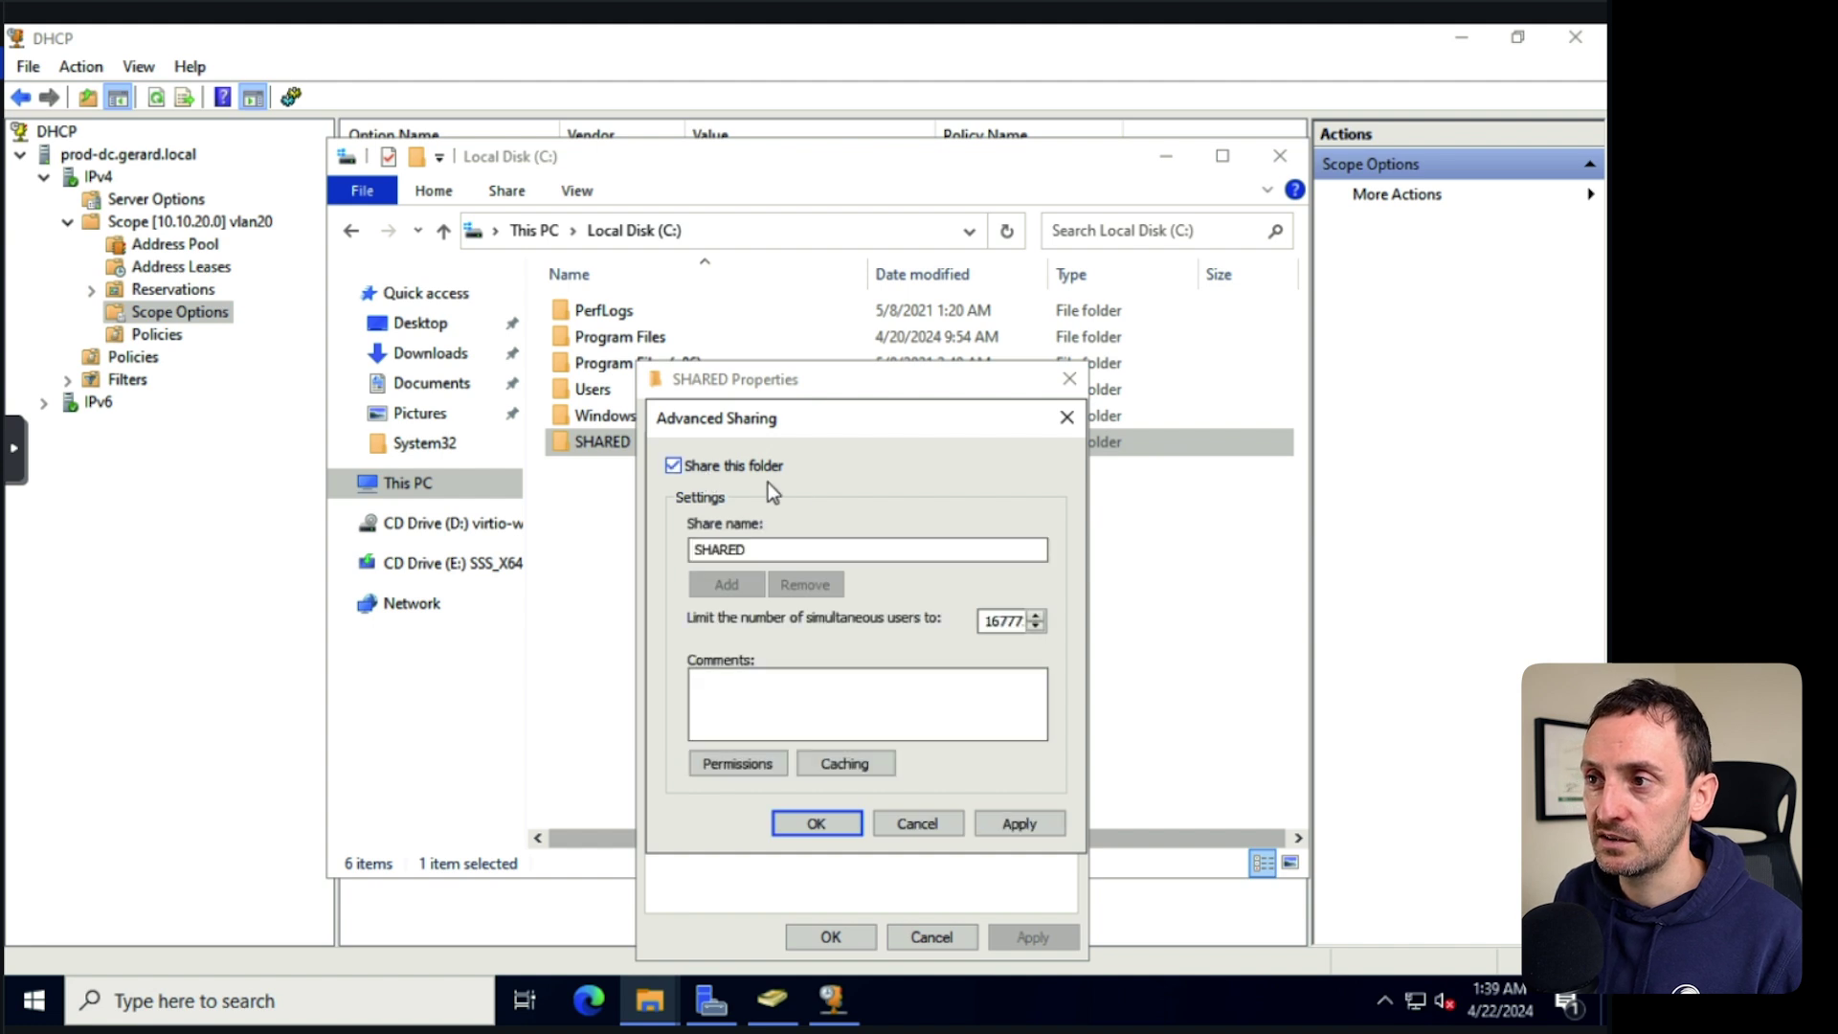
Give Everyone Full Control share permission, apply it, and close the folder's properties.
{"action": "left_click", "coordinate": [748, 766]}
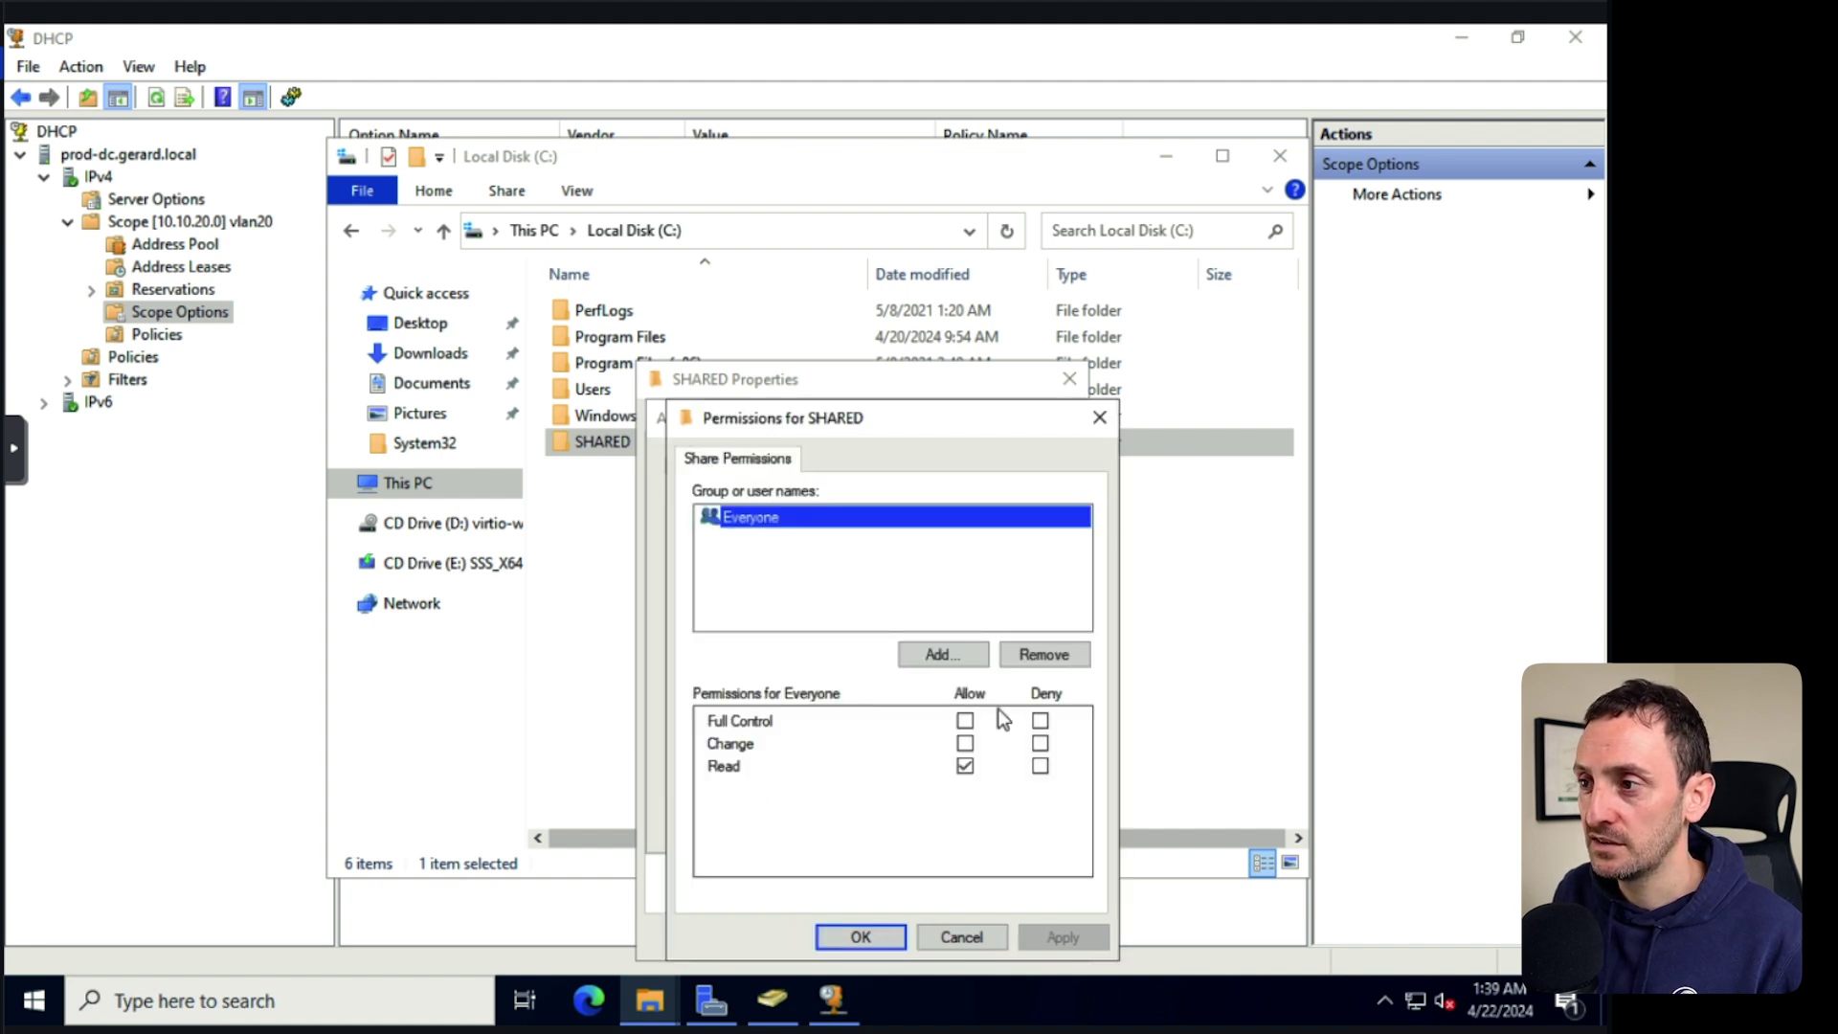
{"action": "left_click", "coordinate": [965, 720]}
{"action": "left_click", "coordinate": [1057, 942]}
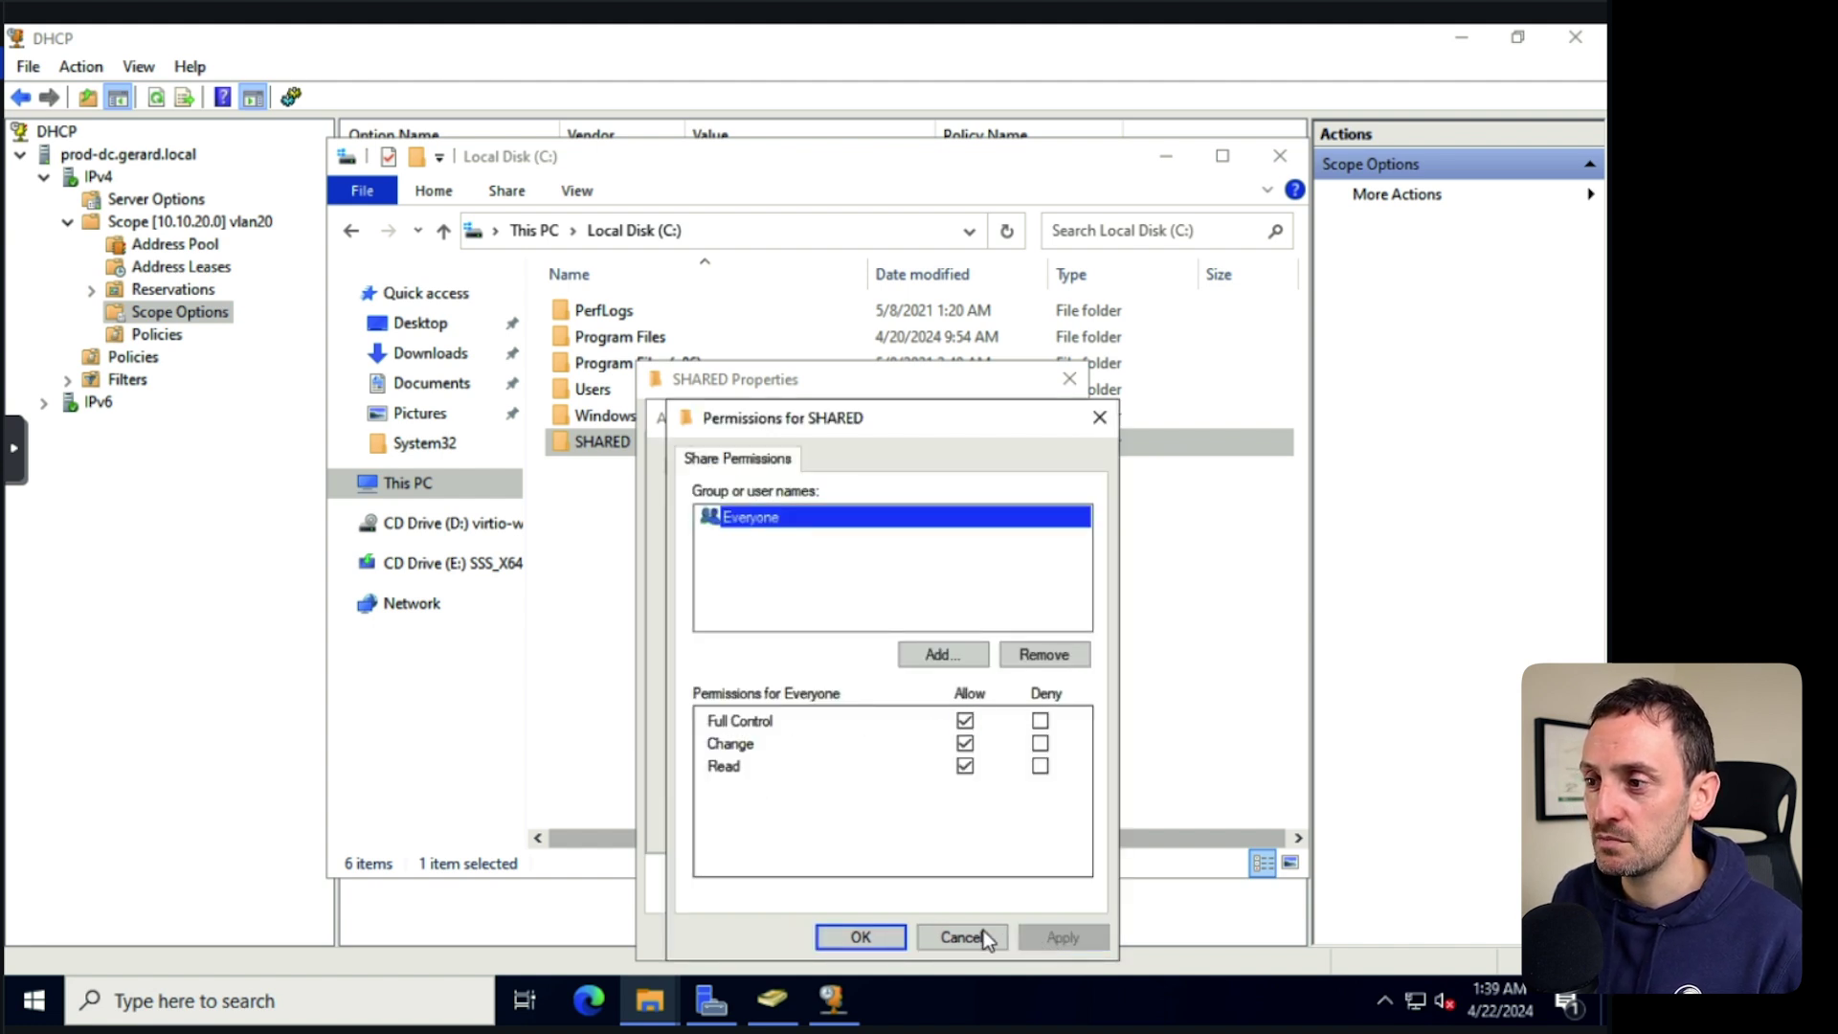
{"action": "left_click", "coordinate": [865, 934]}
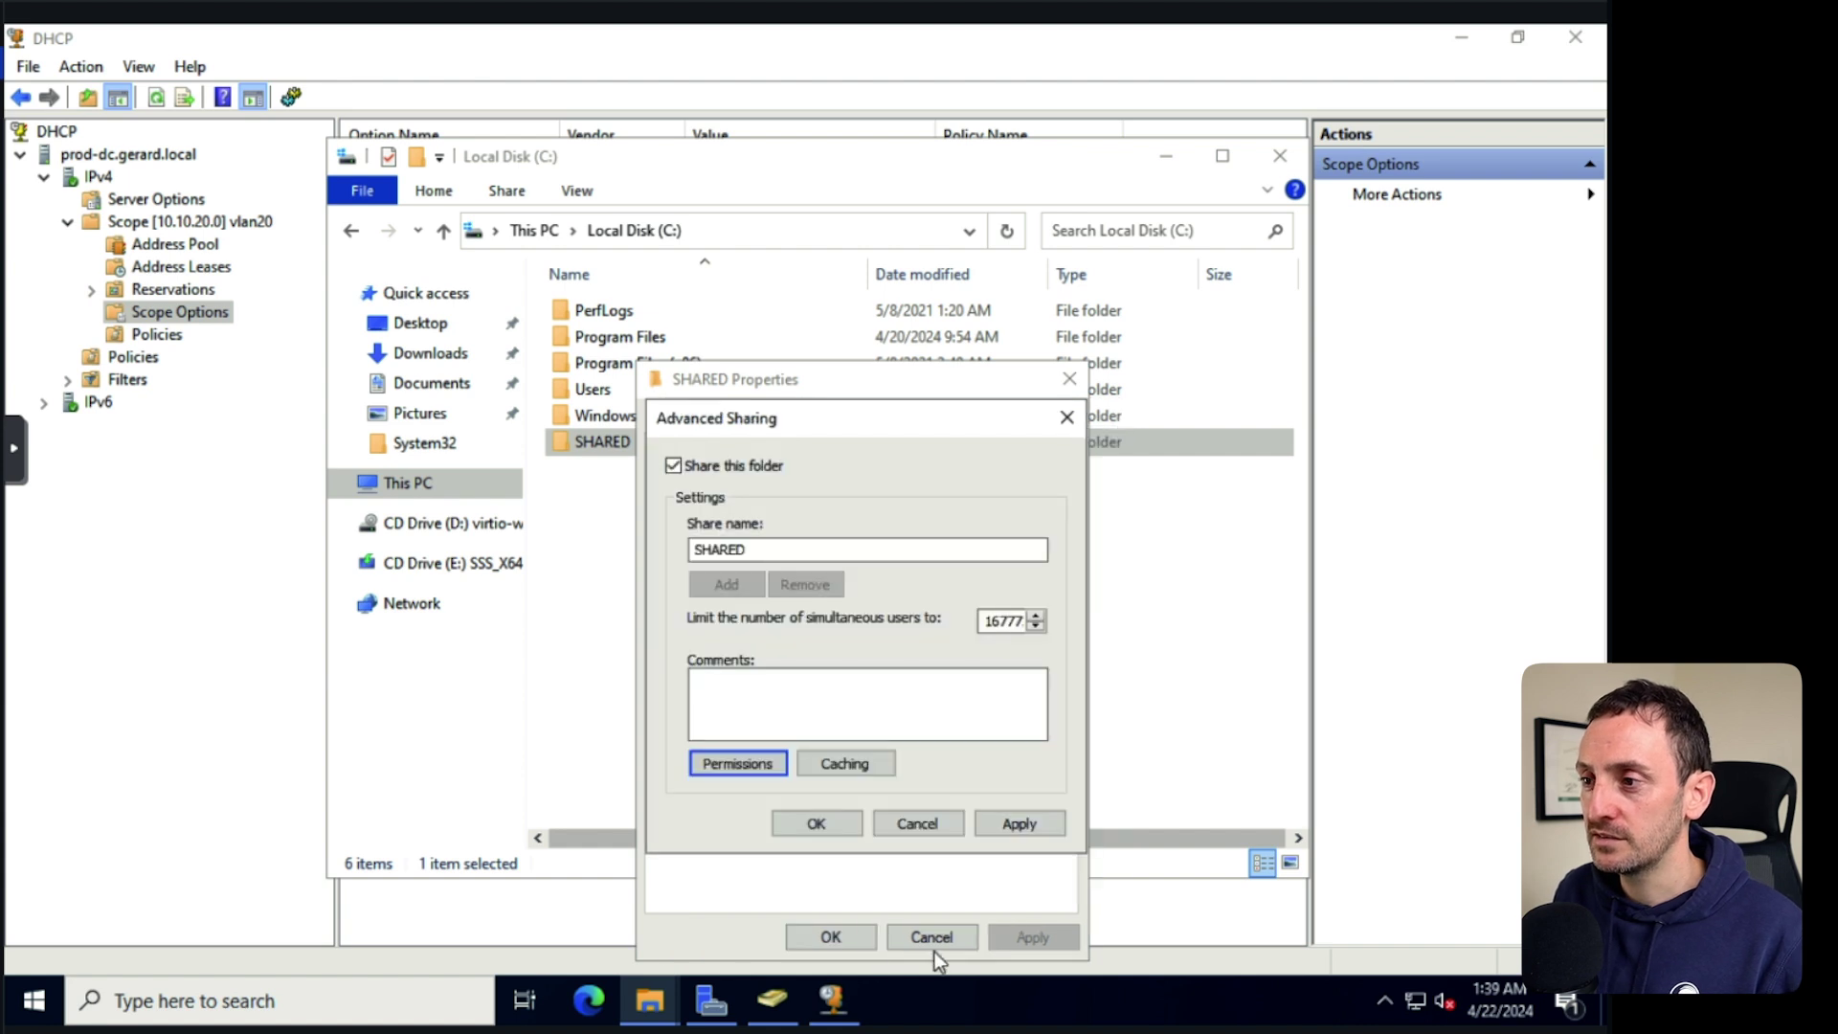
{"action": "left_click", "coordinate": [1018, 823]}
{"action": "left_click", "coordinate": [850, 821]}
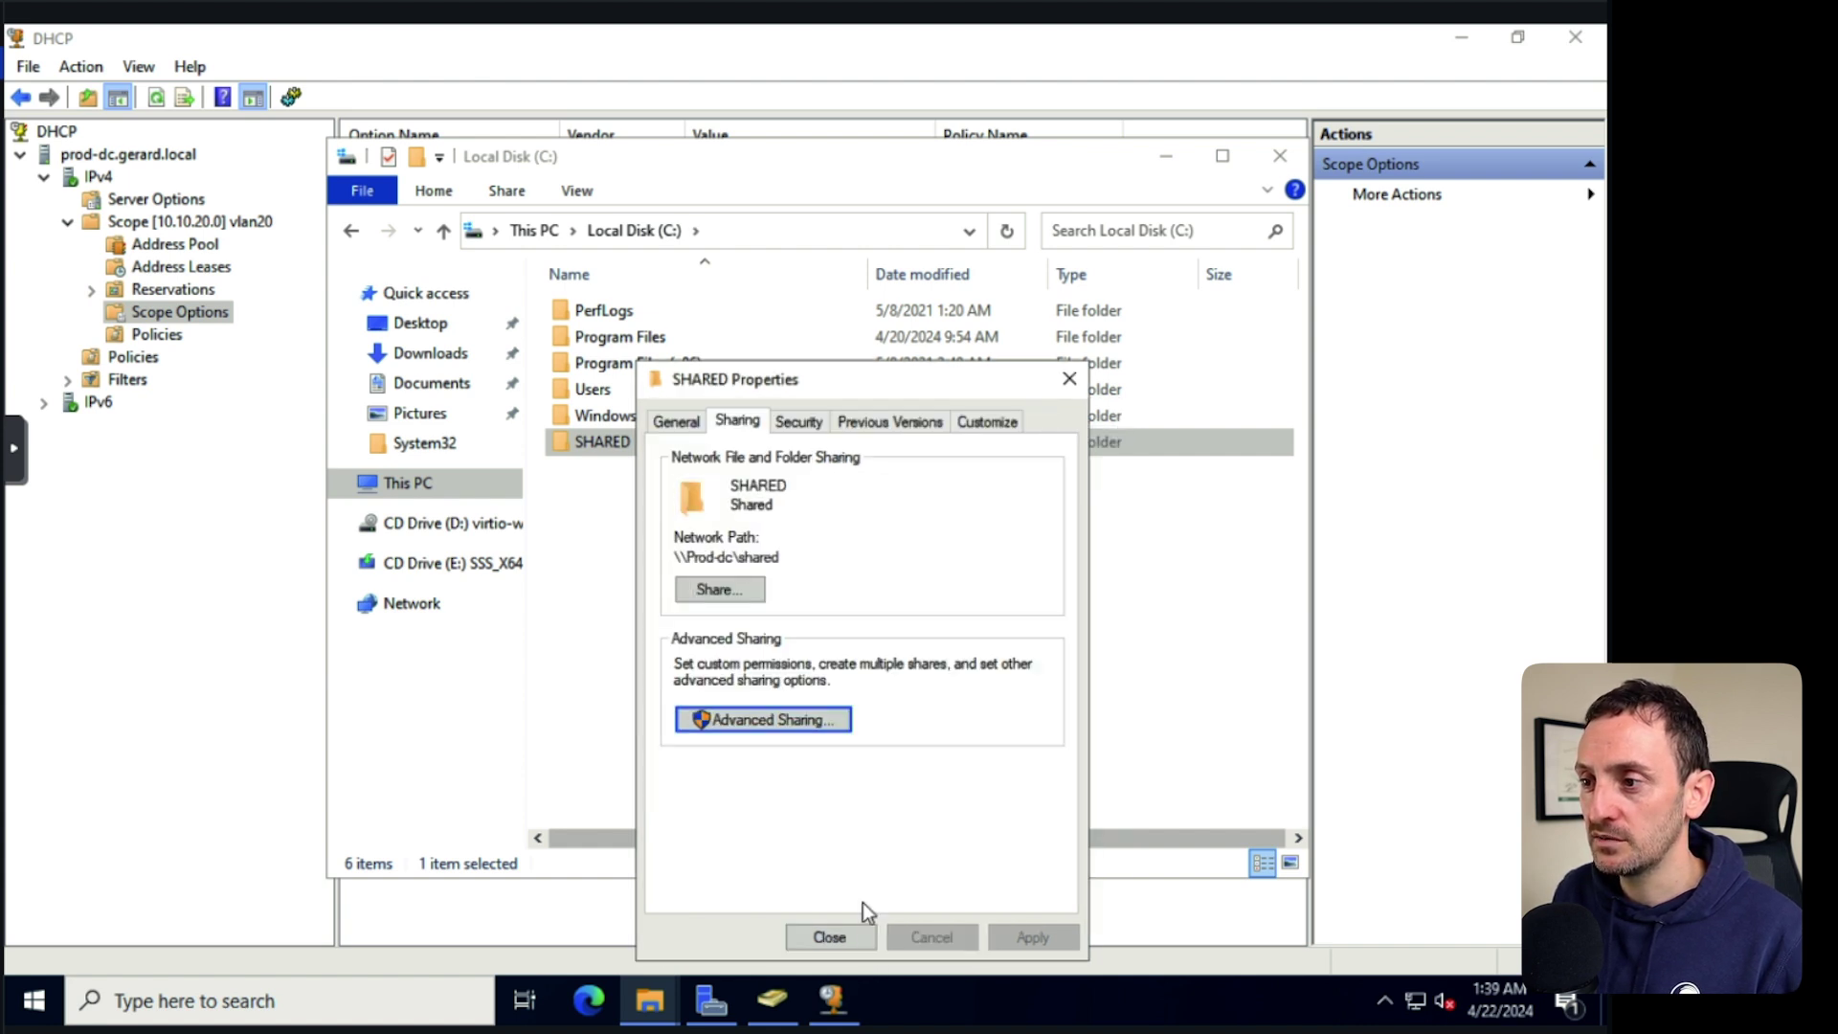
{"action": "left_click", "coordinate": [844, 939]}
{"action": "left_click", "coordinate": [833, 674]}
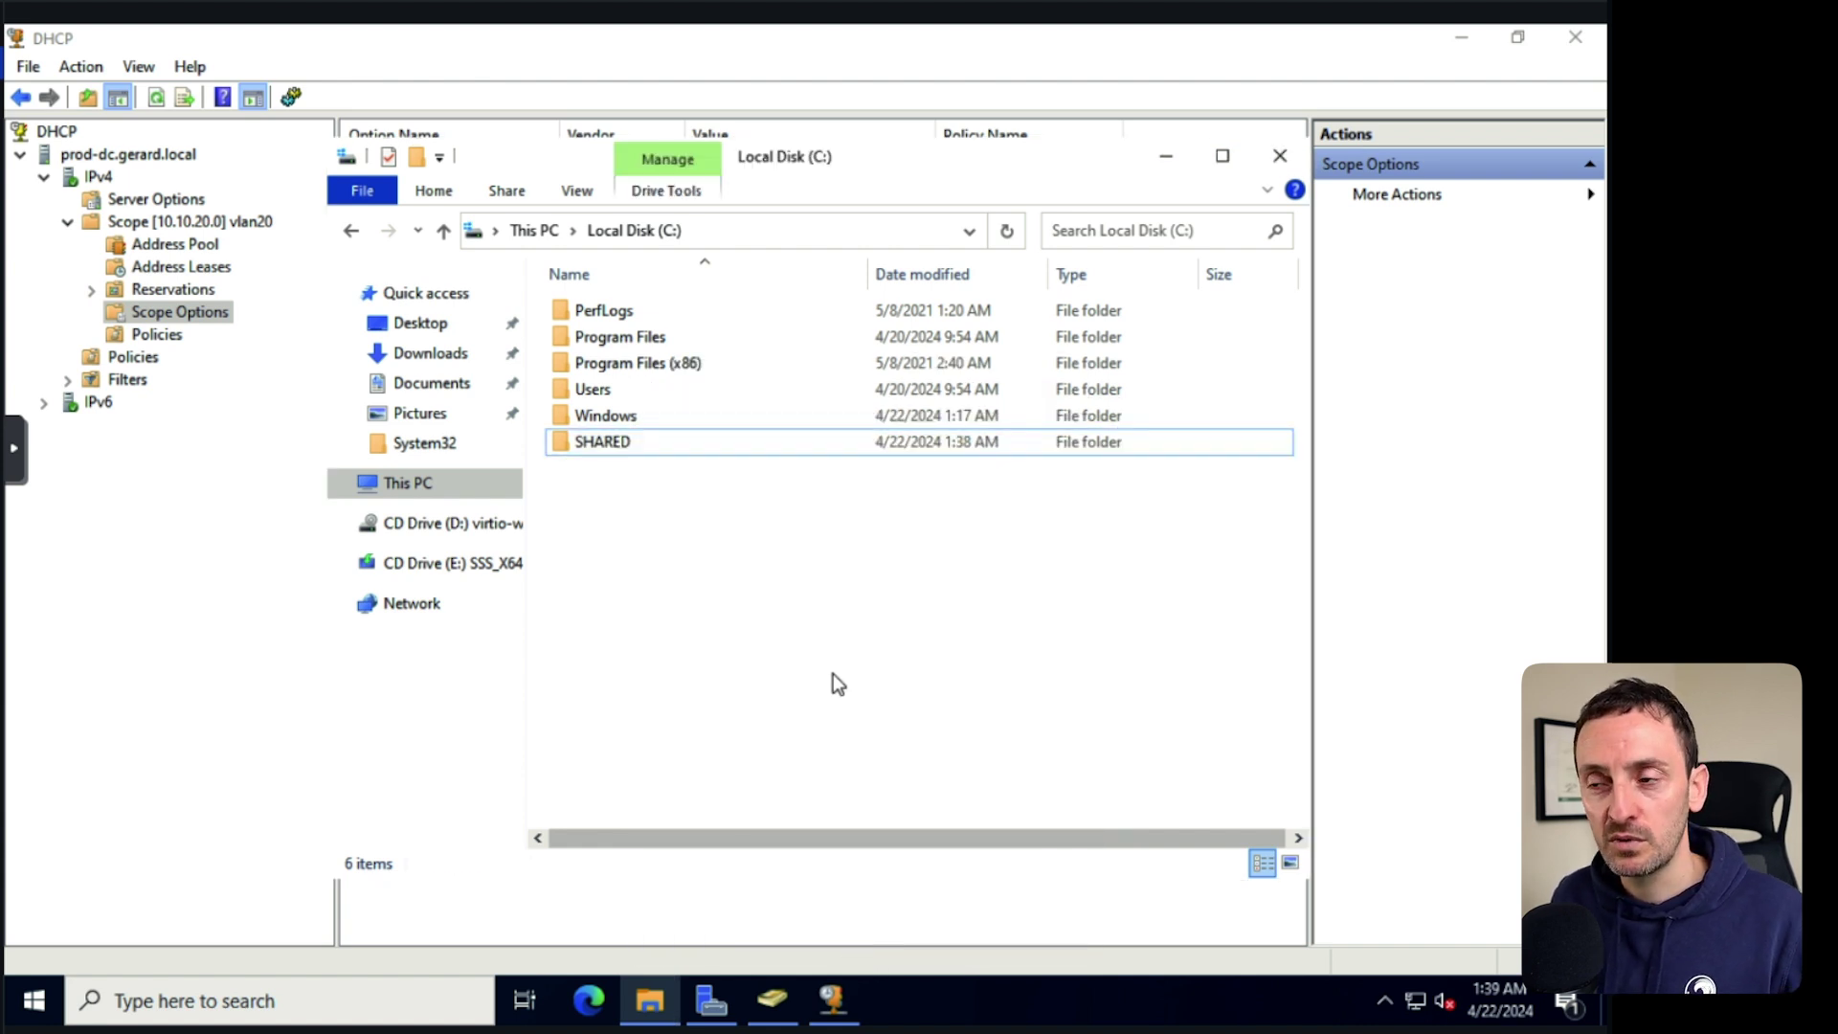
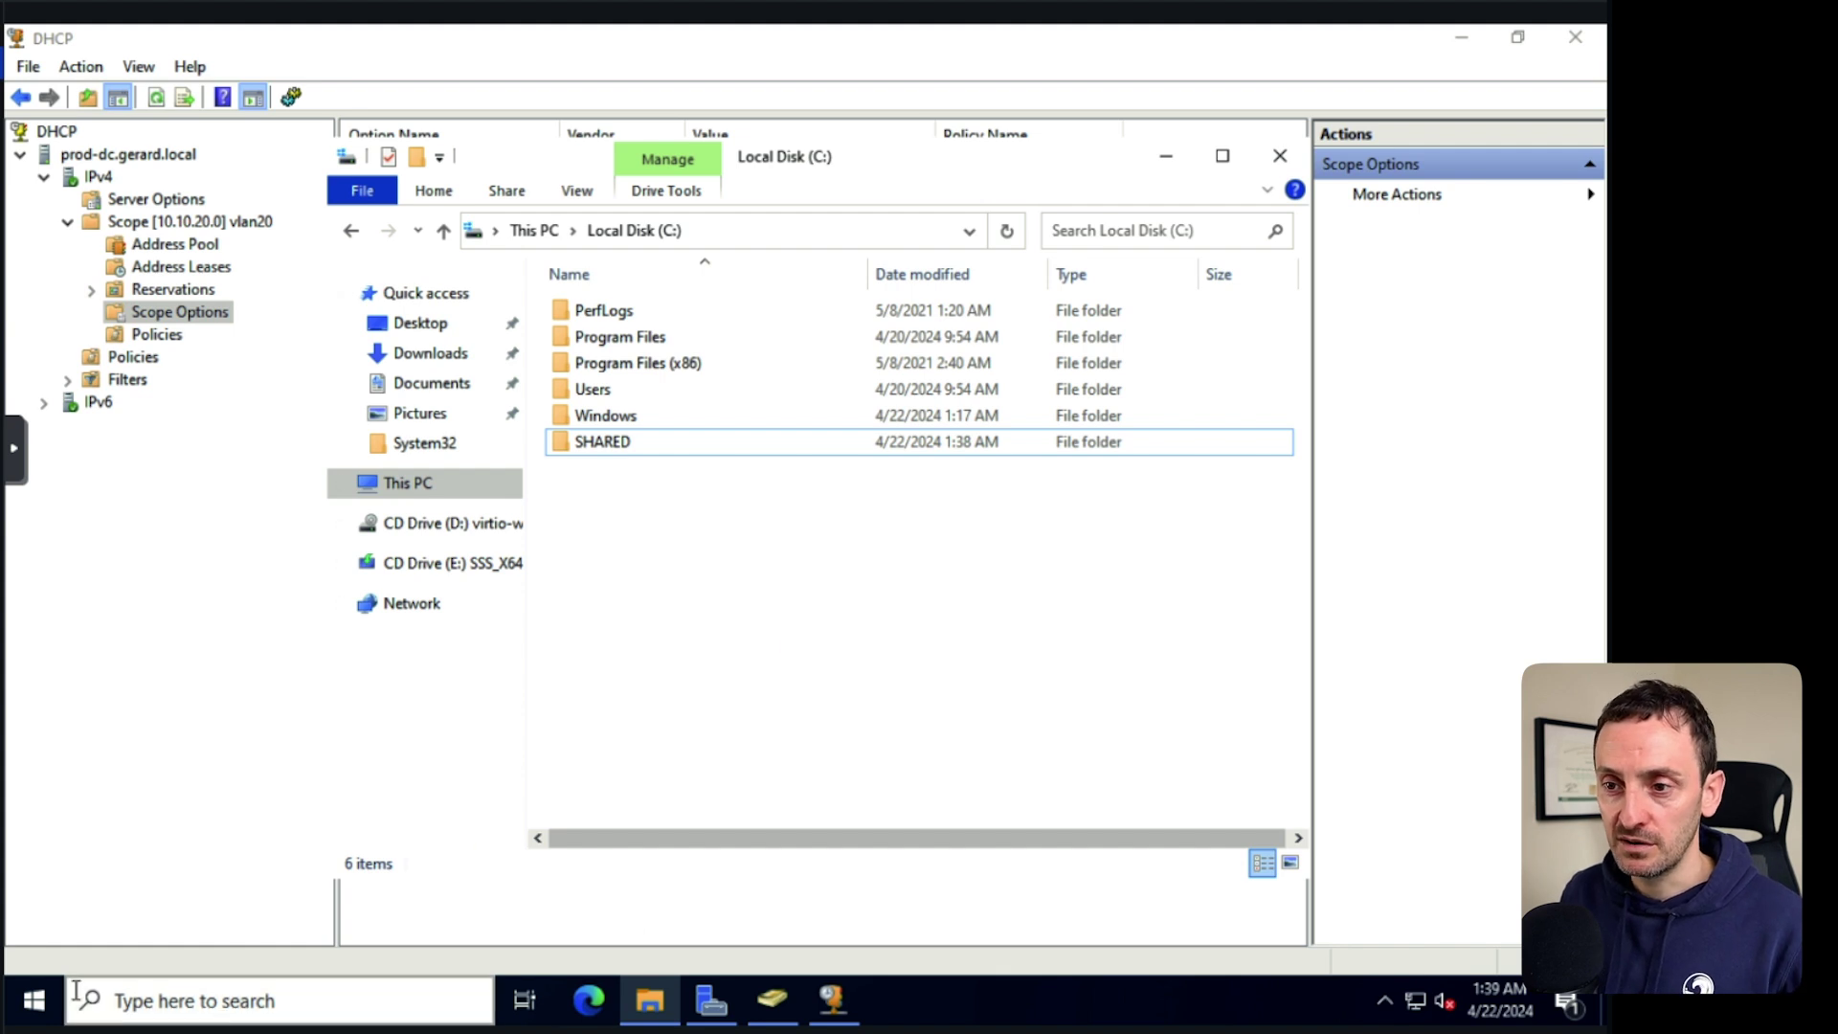
Launch Group Policy Management and expand the forest down to the gerard.local domain.
{"action": "left_click", "coordinate": [34, 1000]}
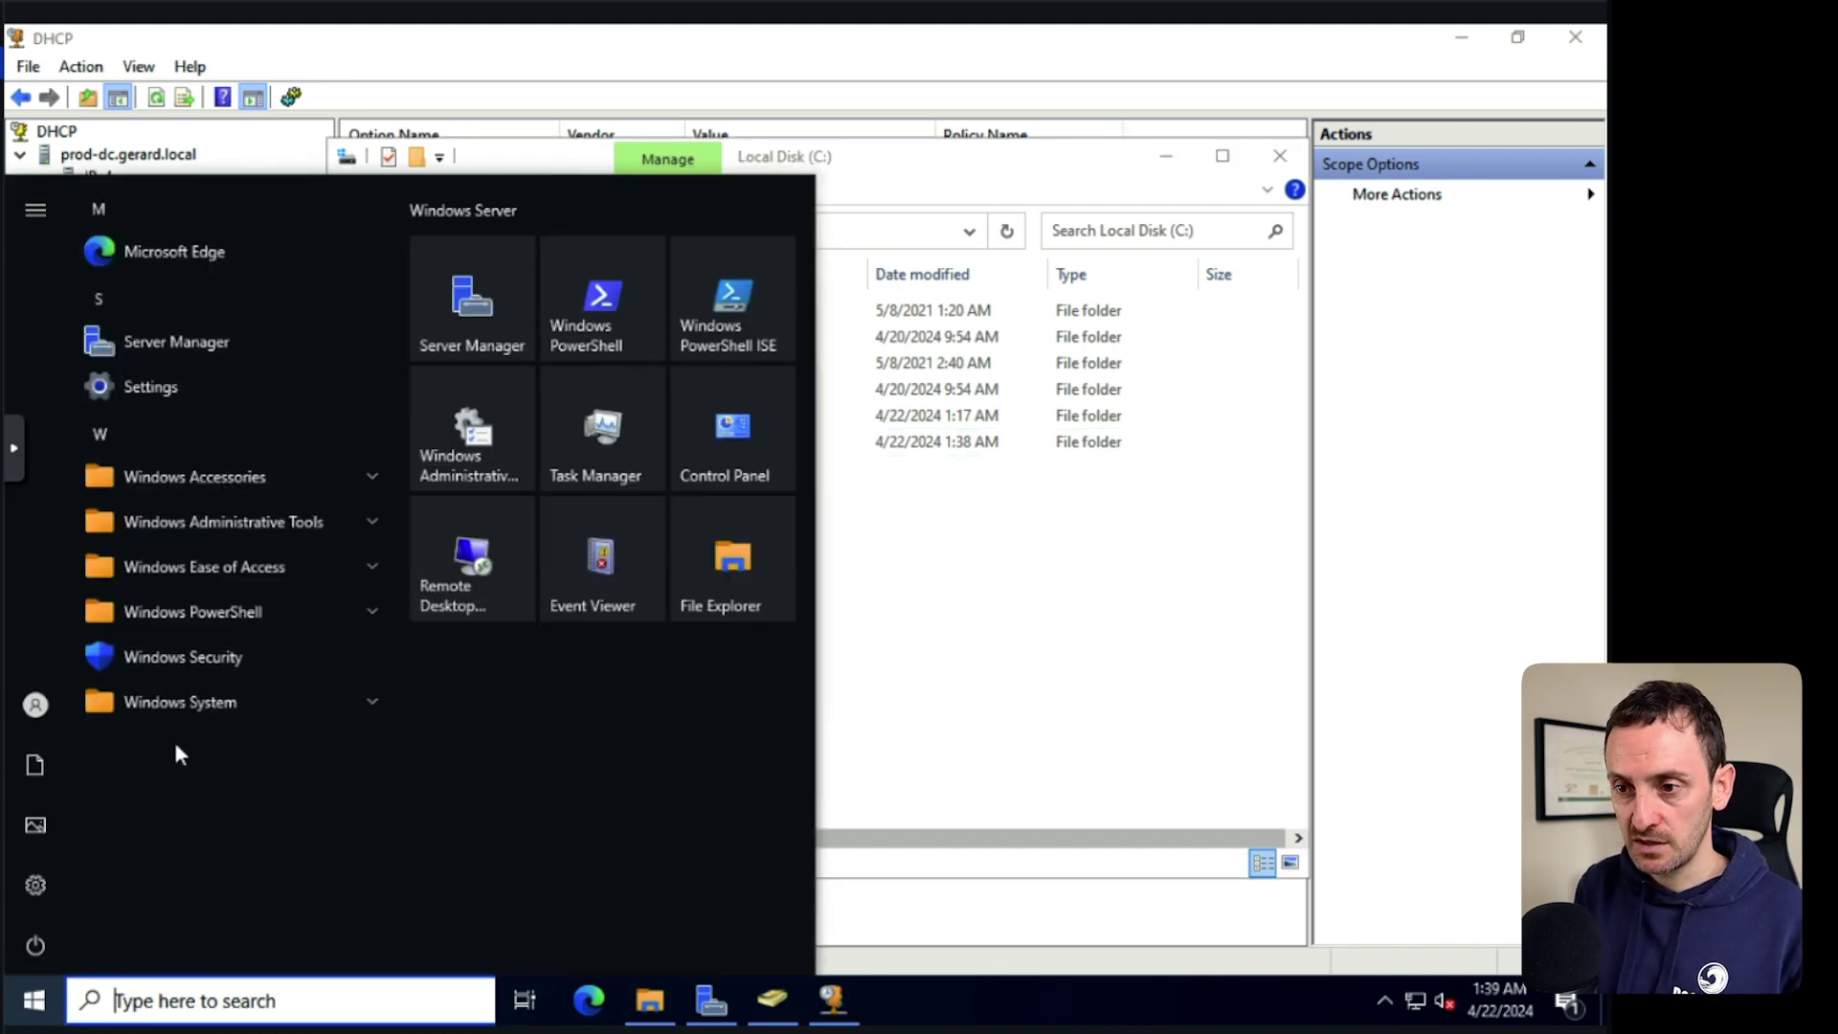
{"action": "type", "text": "GROU"}
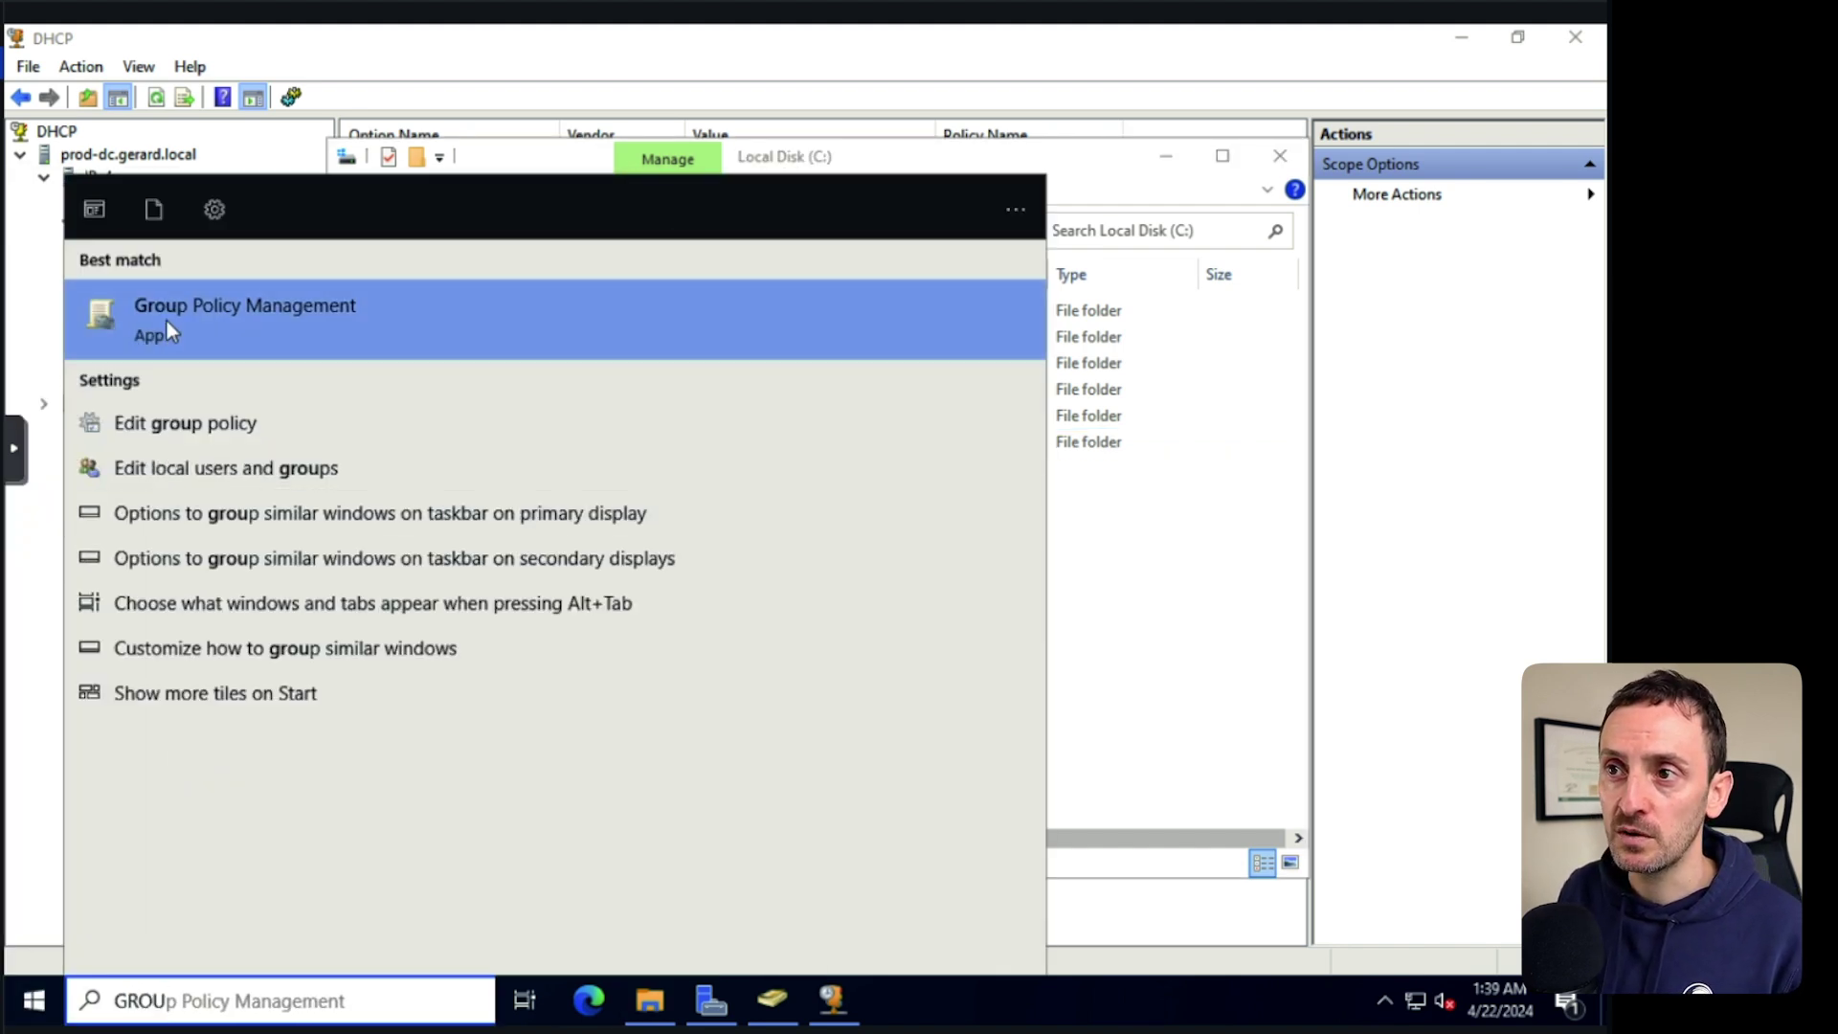
{"action": "left_click", "coordinate": [165, 319]}
{"action": "left_click", "coordinate": [183, 327]}
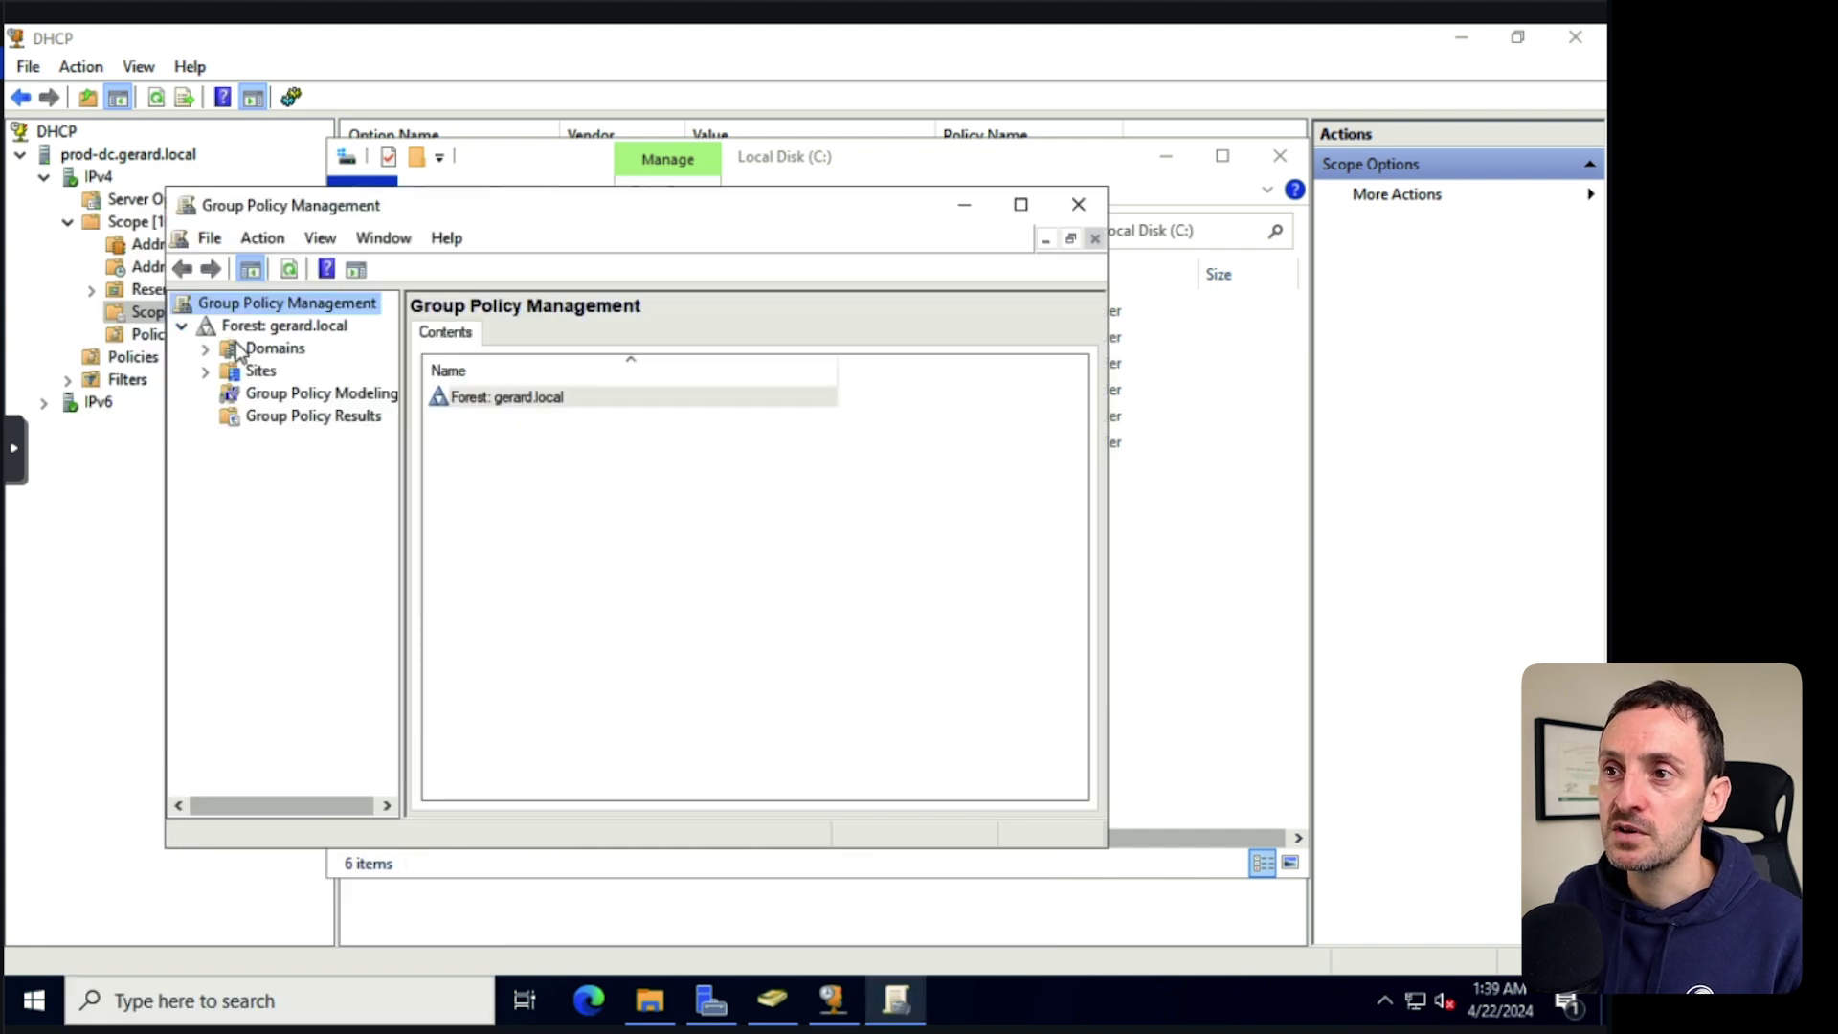
{"action": "left_click", "coordinate": [205, 348]}
{"action": "left_click", "coordinate": [1020, 204]}
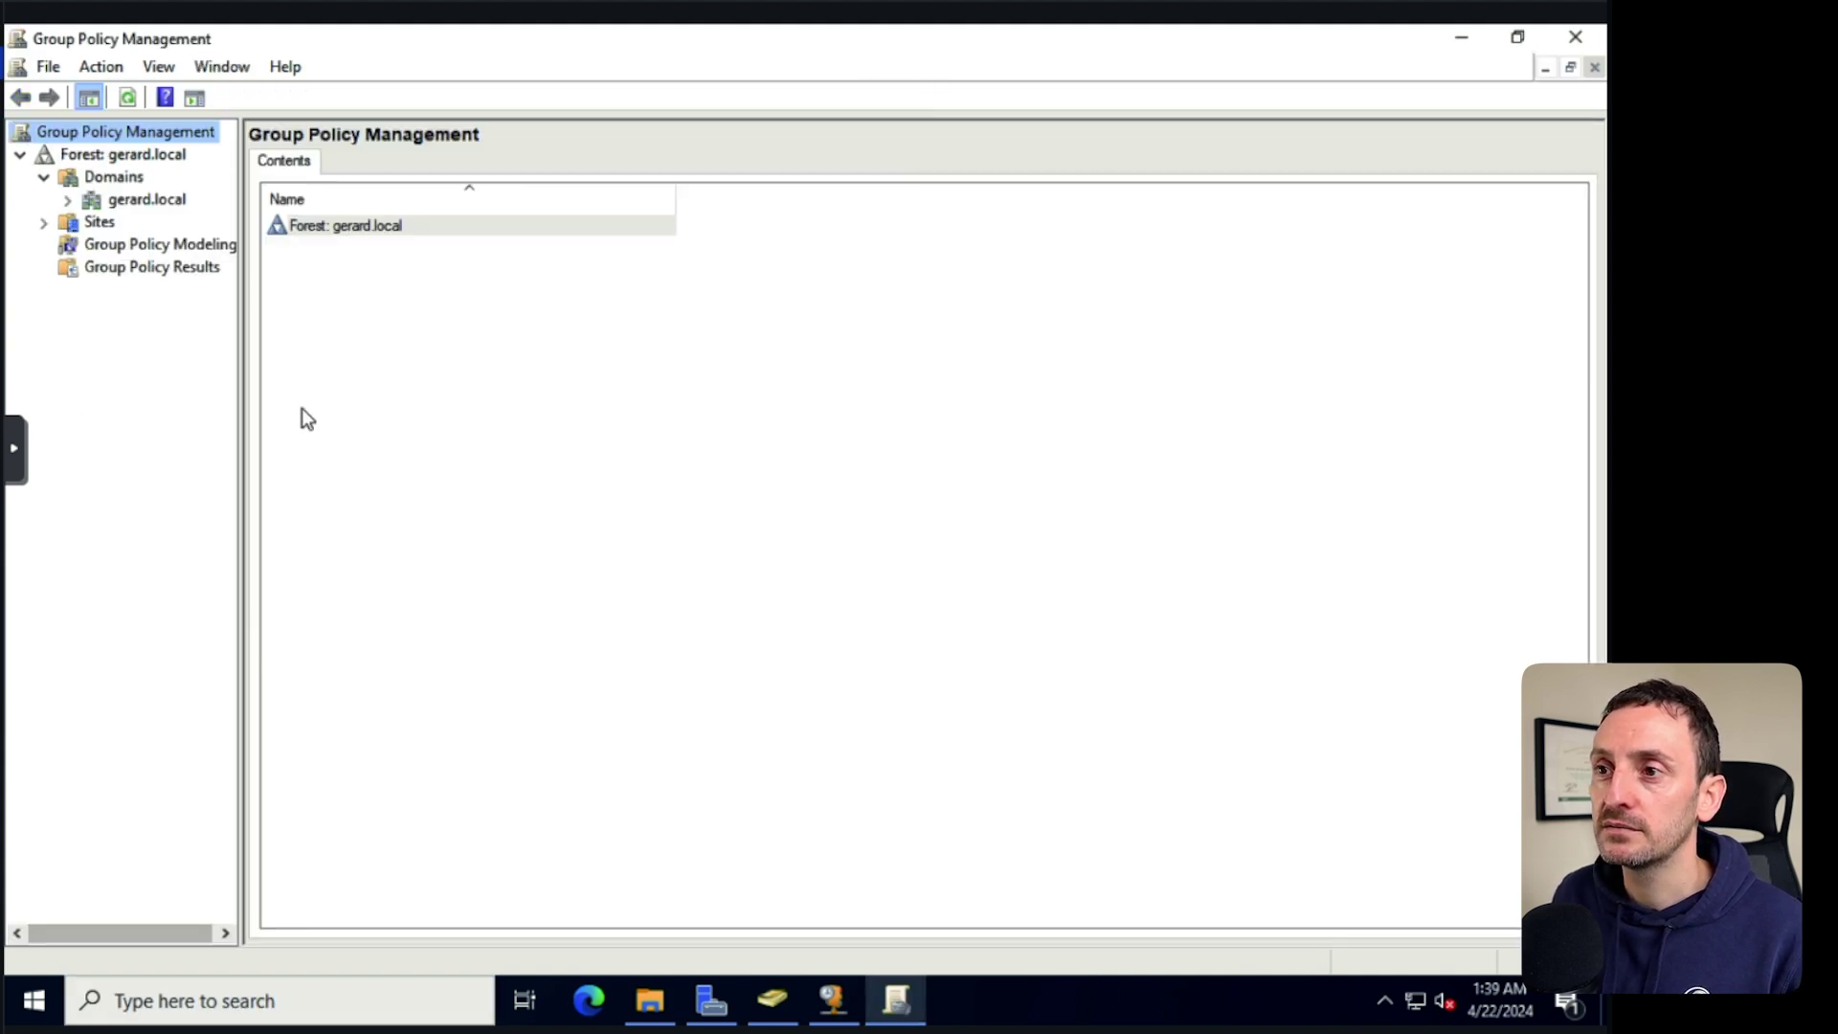
{"action": "left_click_drag", "start_coordinate": [246, 446], "coordinate": [314, 446]}
{"action": "left_click", "coordinate": [67, 199]}
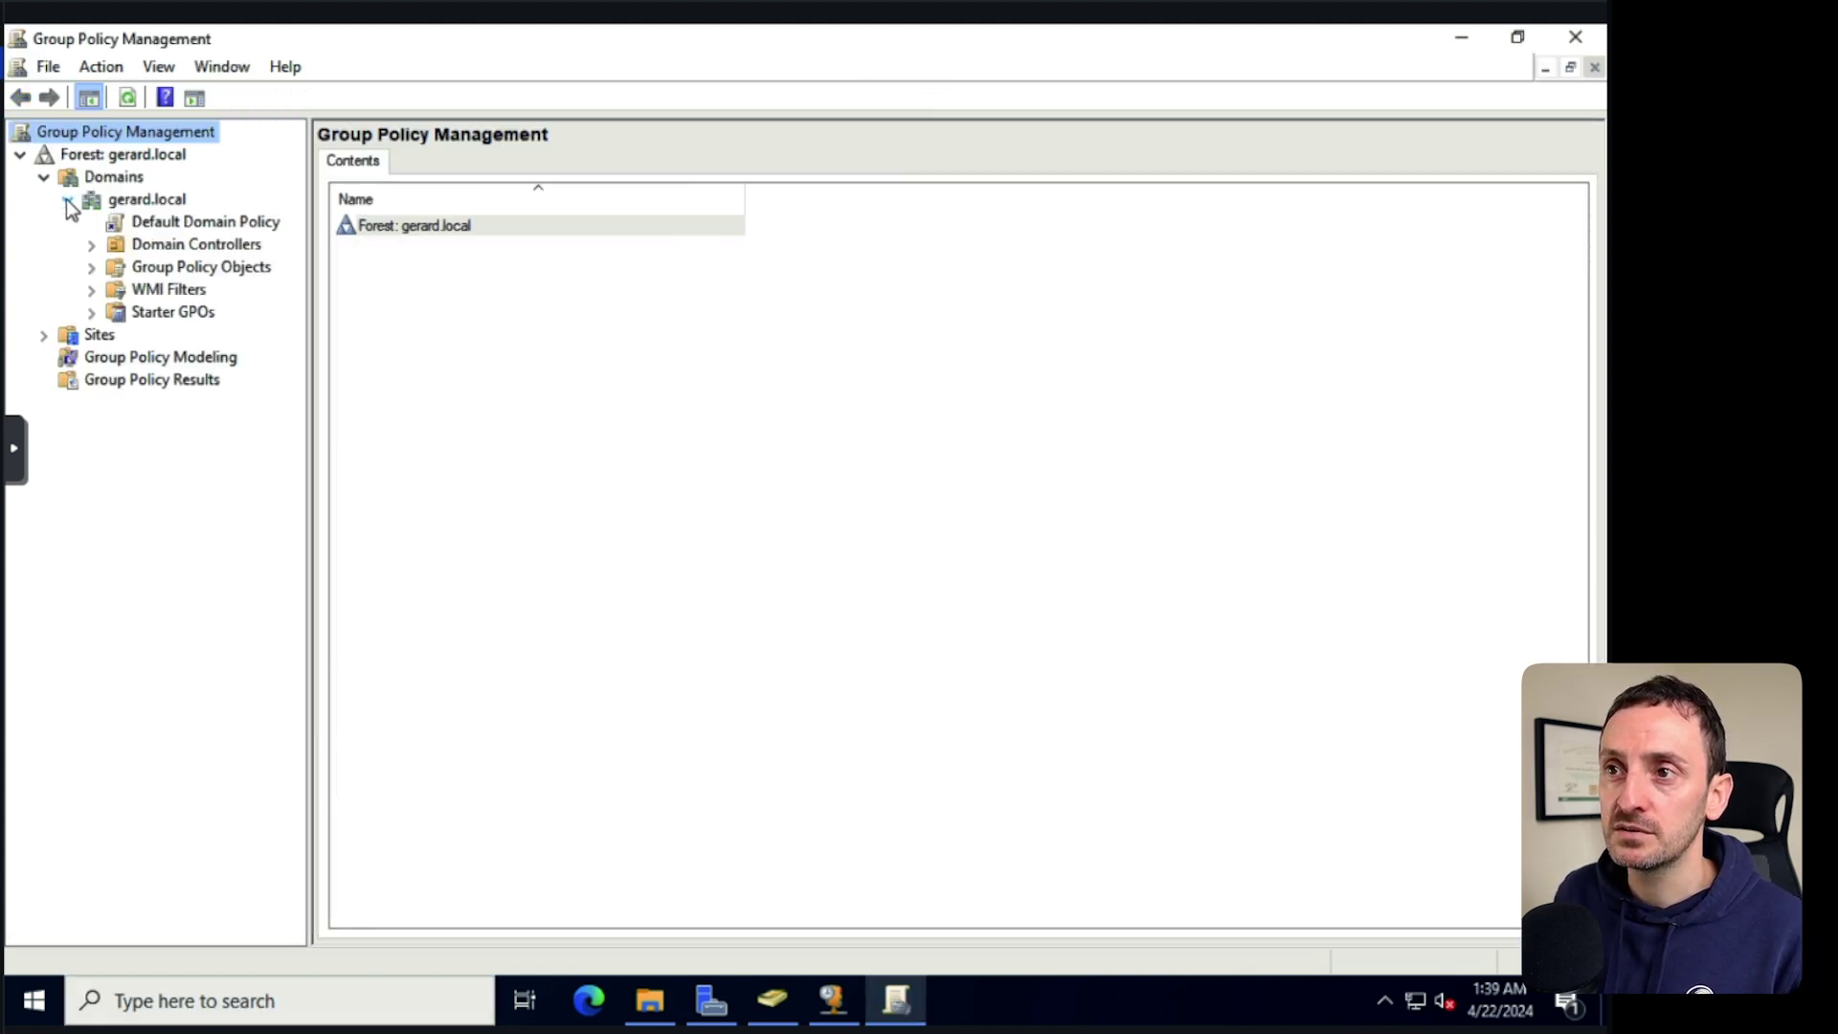
{"action": "left_click", "coordinate": [149, 198]}
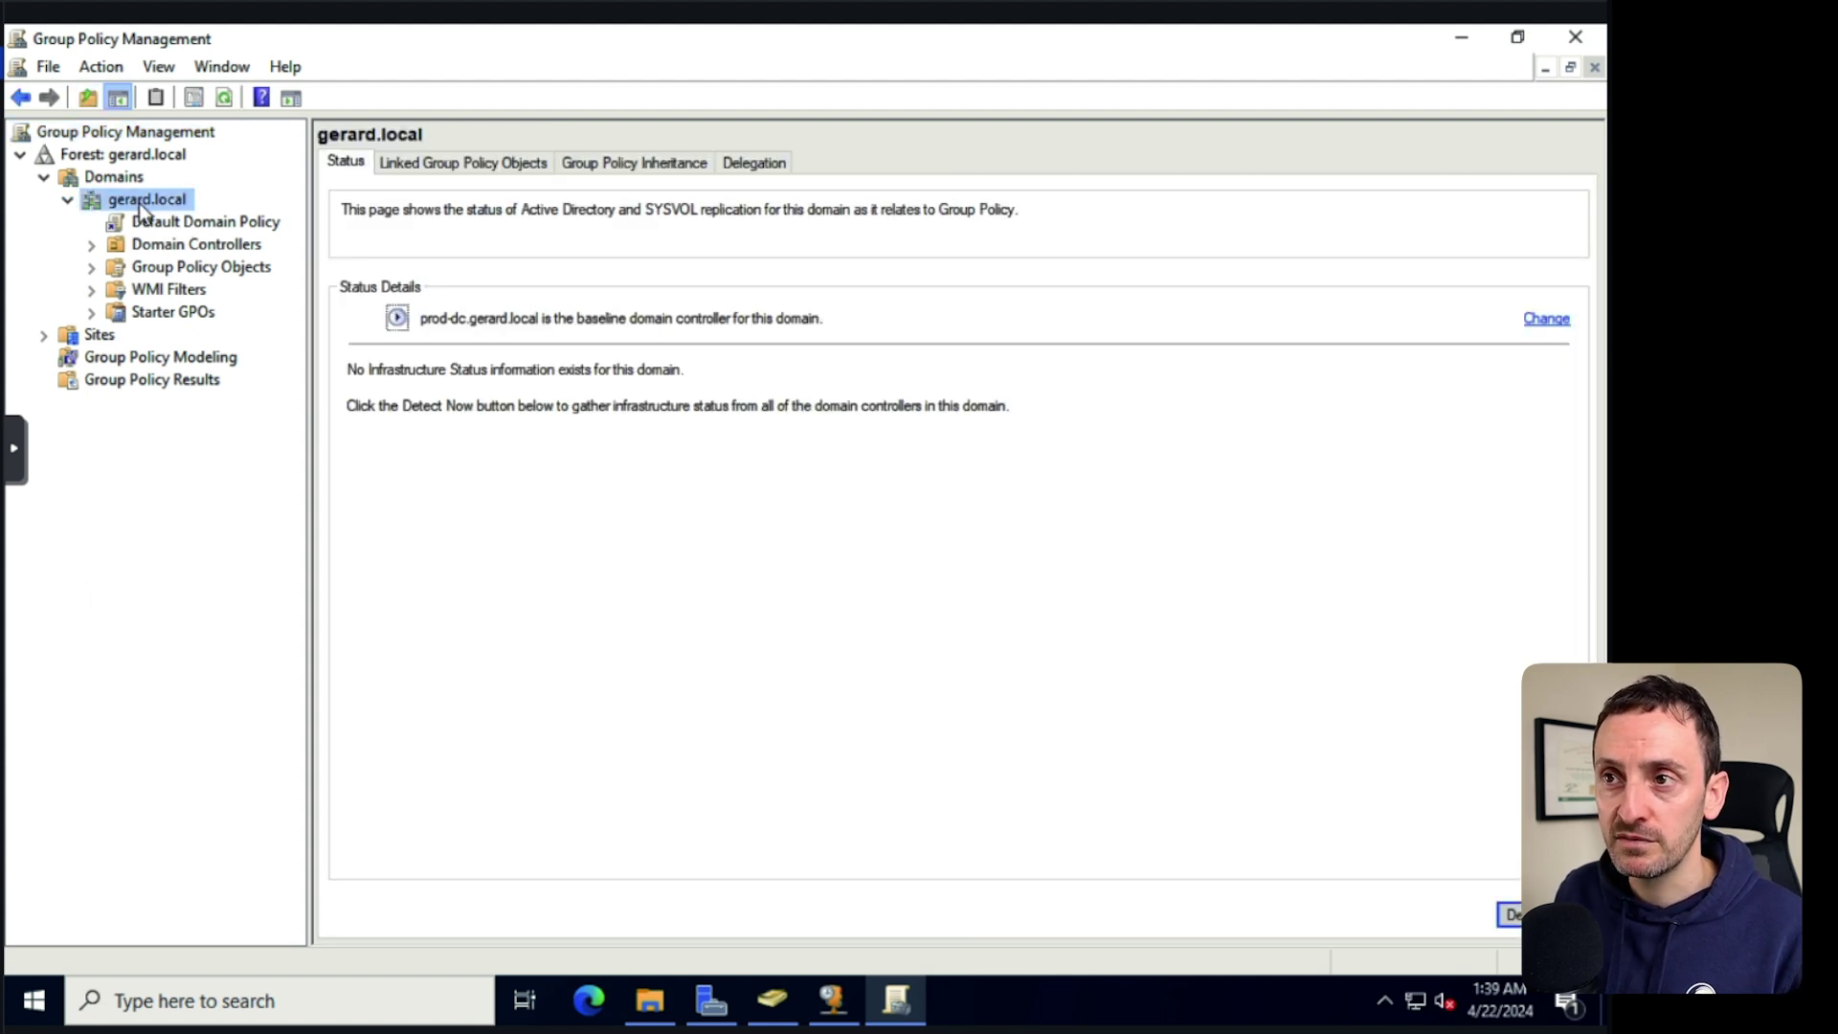
Create a GPO named MapNetworkDrive linked to gerard.local and view its link details.
{"action": "right_click", "coordinate": [171, 206]}
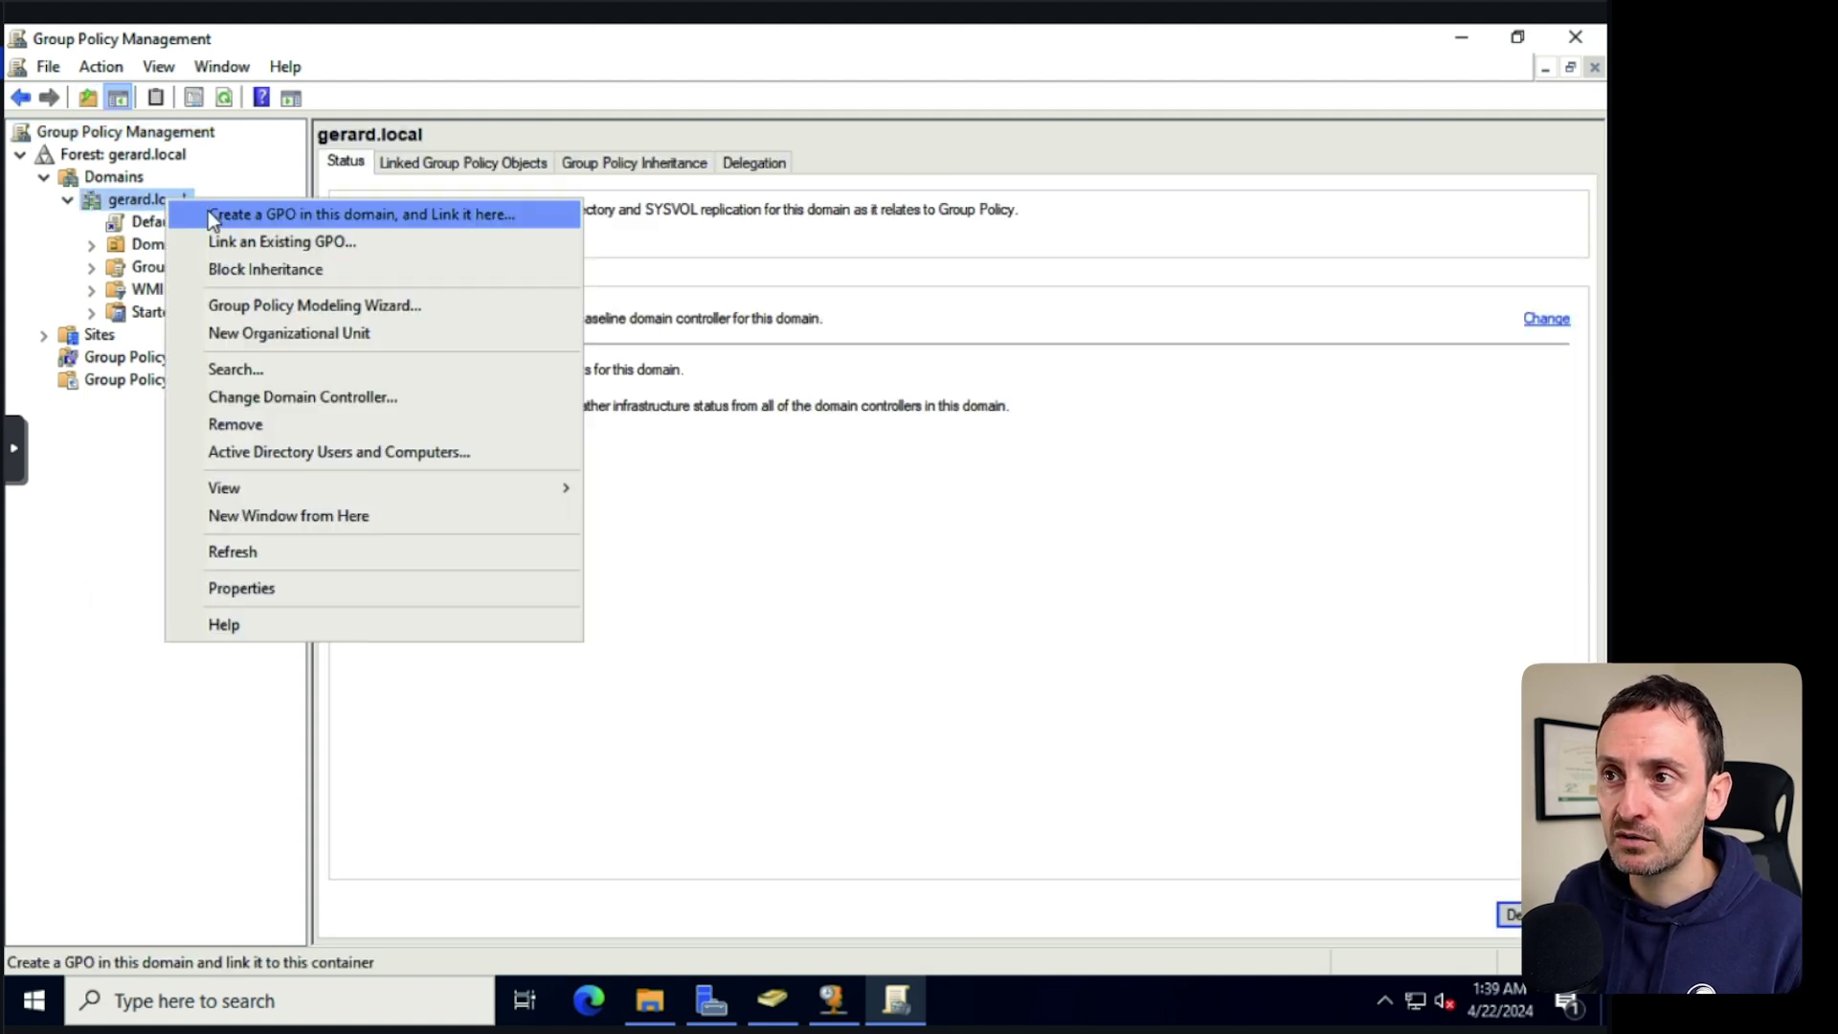
{"action": "left_click", "coordinate": [270, 215]}
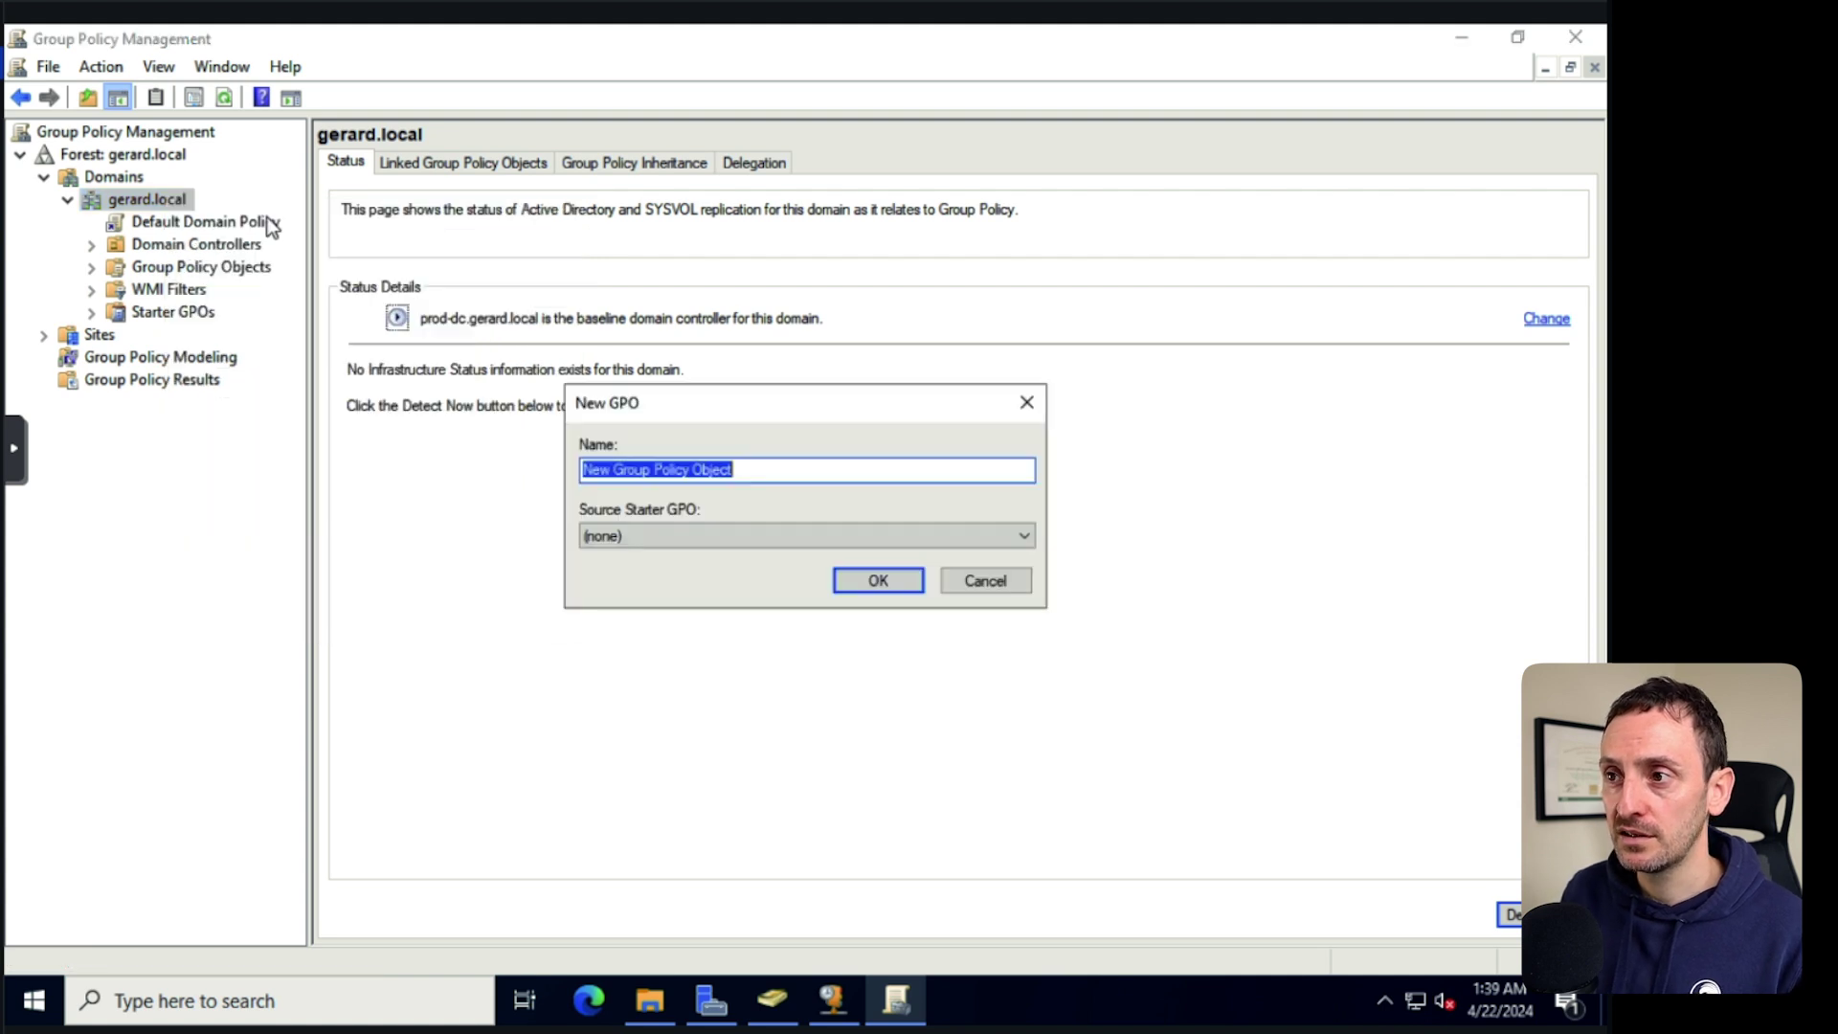
{"action": "type", "text": "M"}
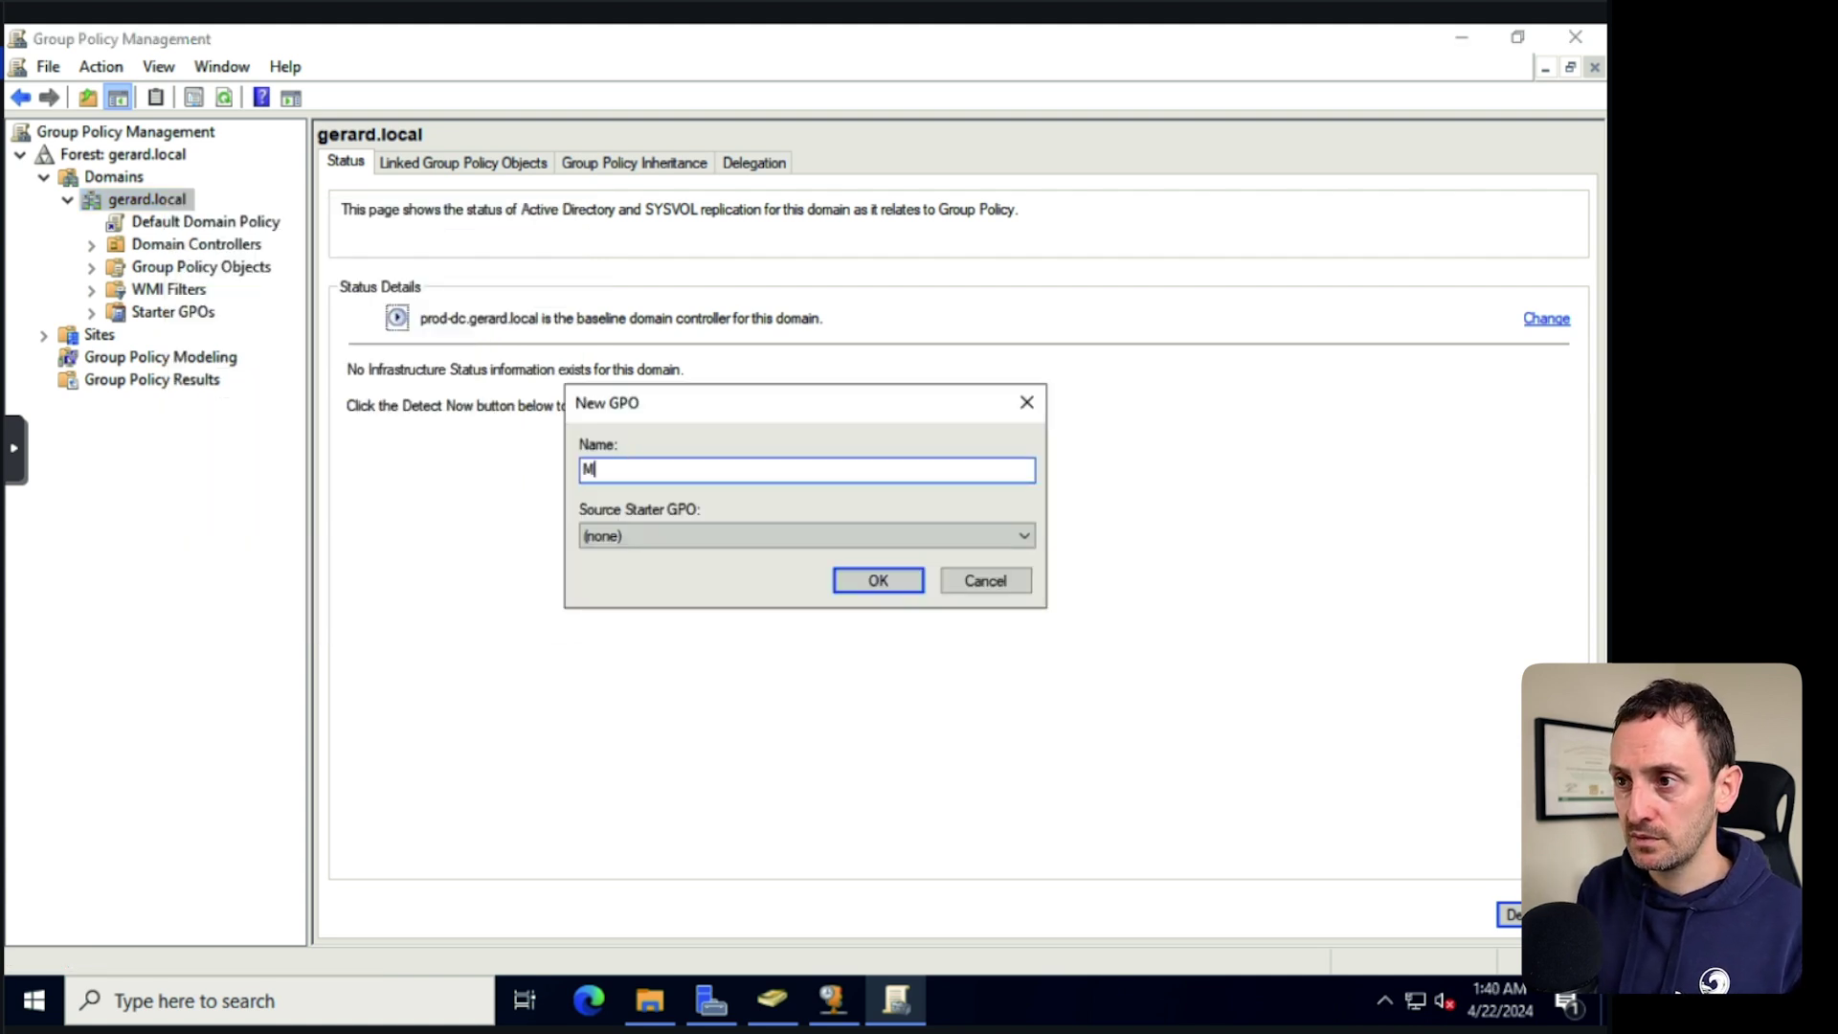
{"action": "type", "text": "apNetworkDrive"}
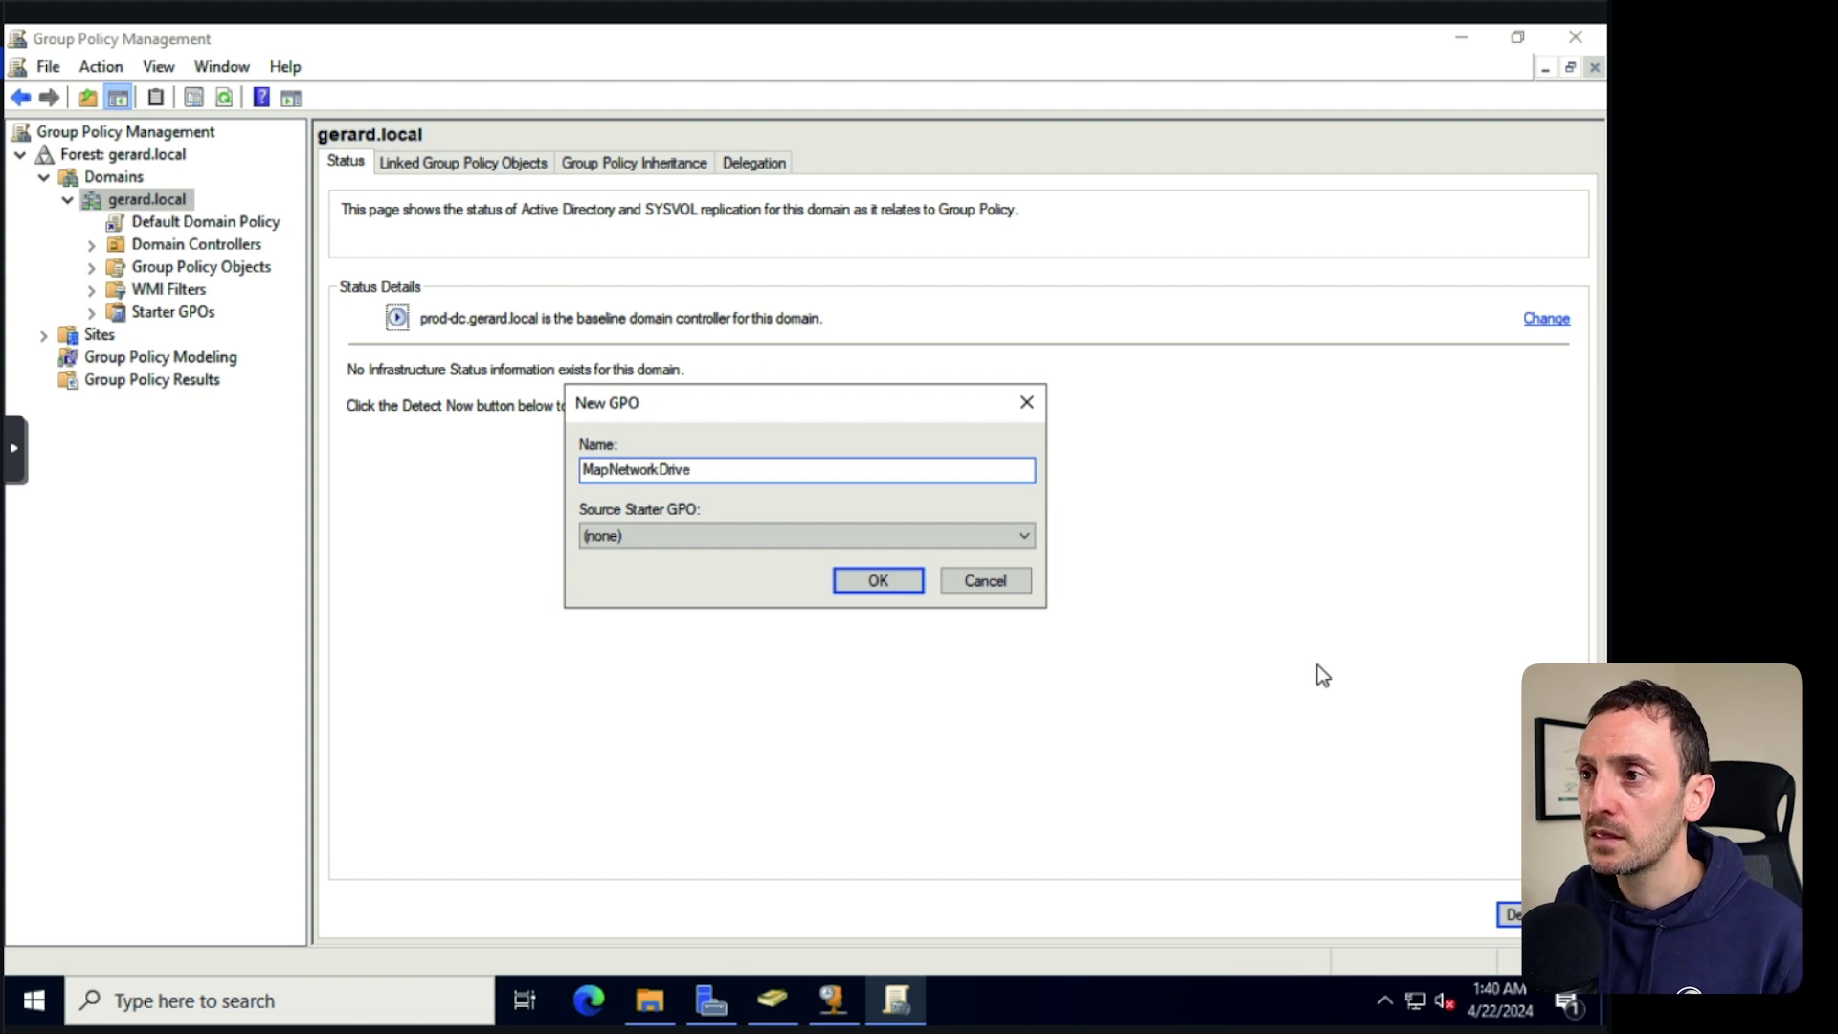
{"action": "left_click", "coordinate": [898, 586]}
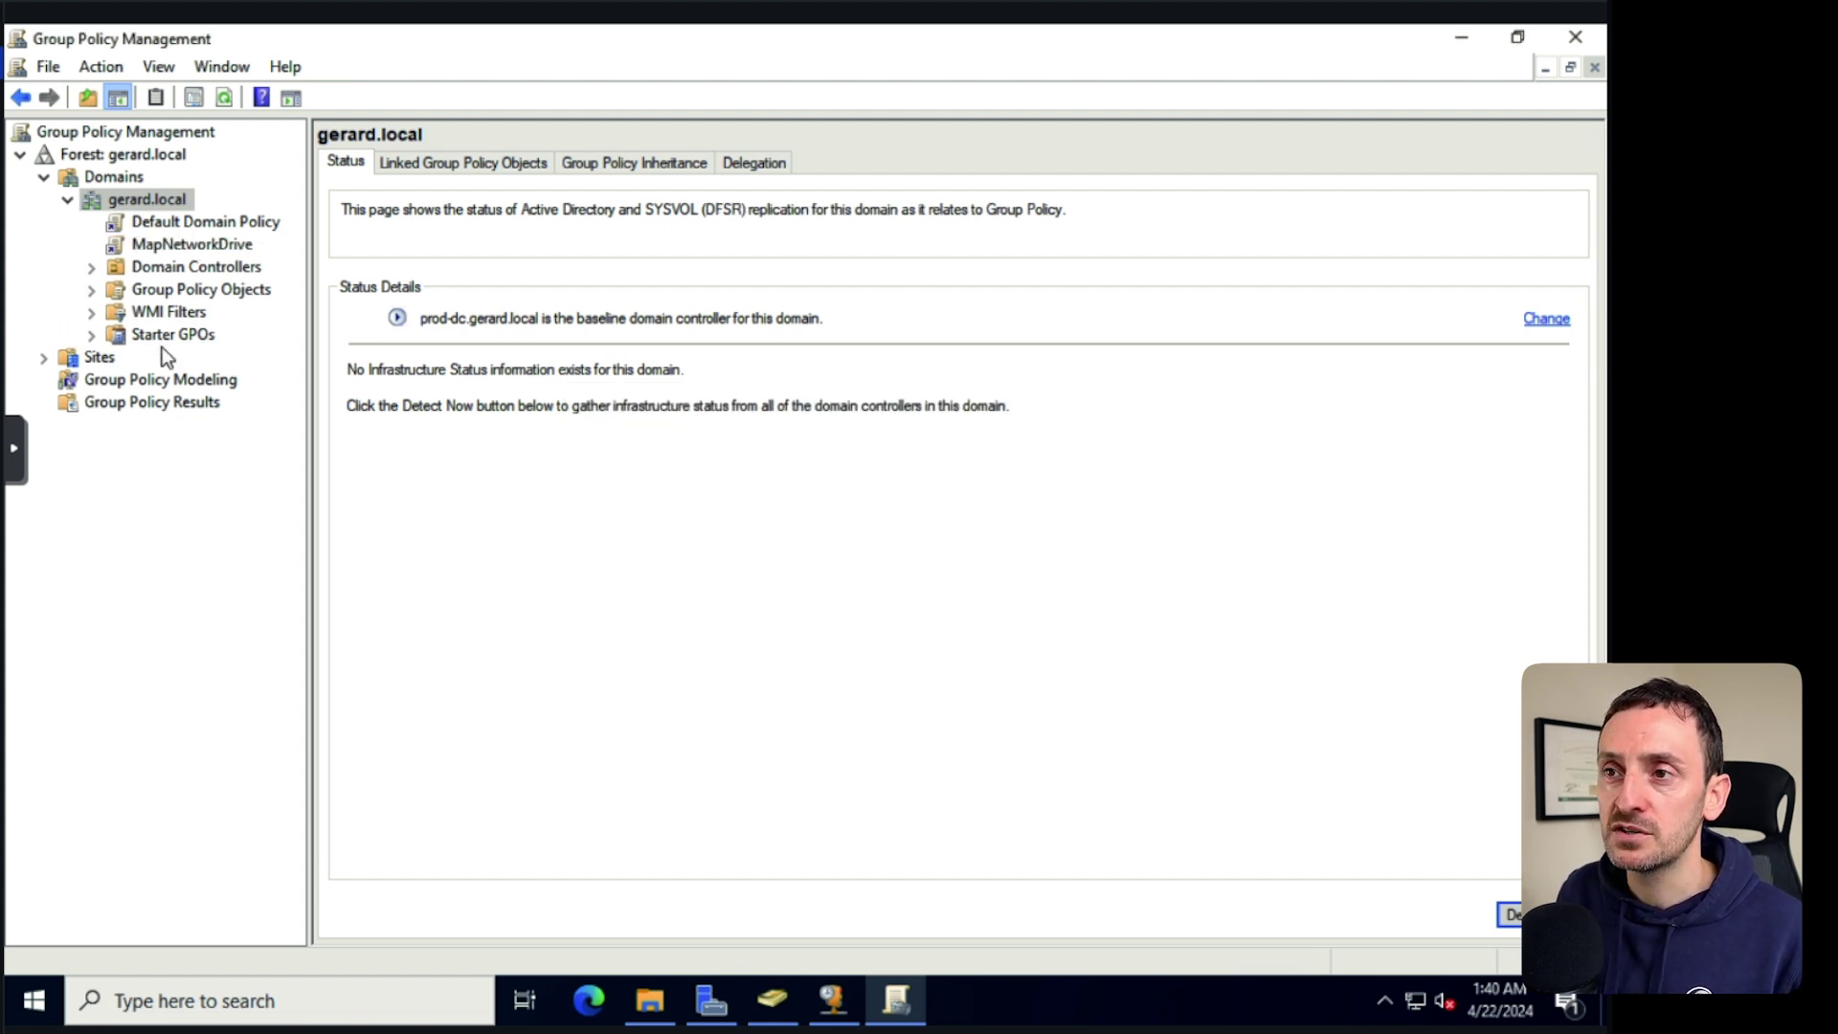
{"action": "left_click", "coordinate": [191, 245]}
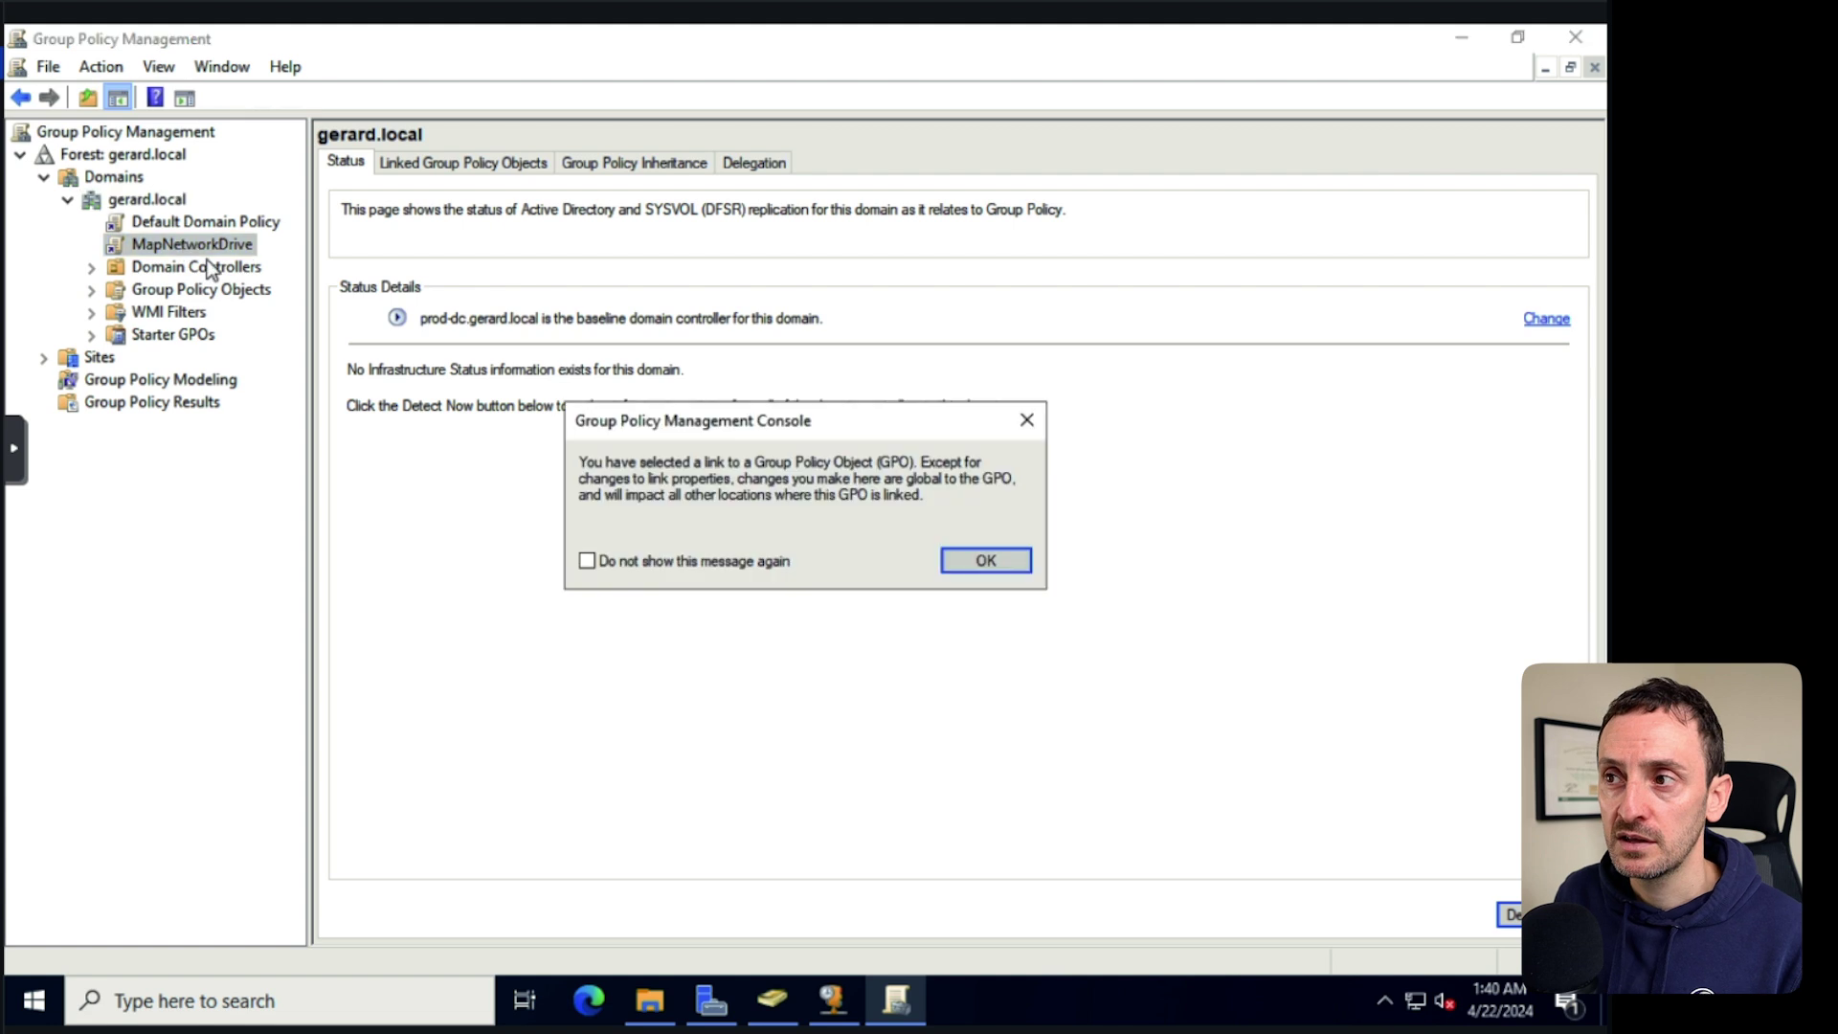
{"action": "left_click", "coordinate": [984, 561]}
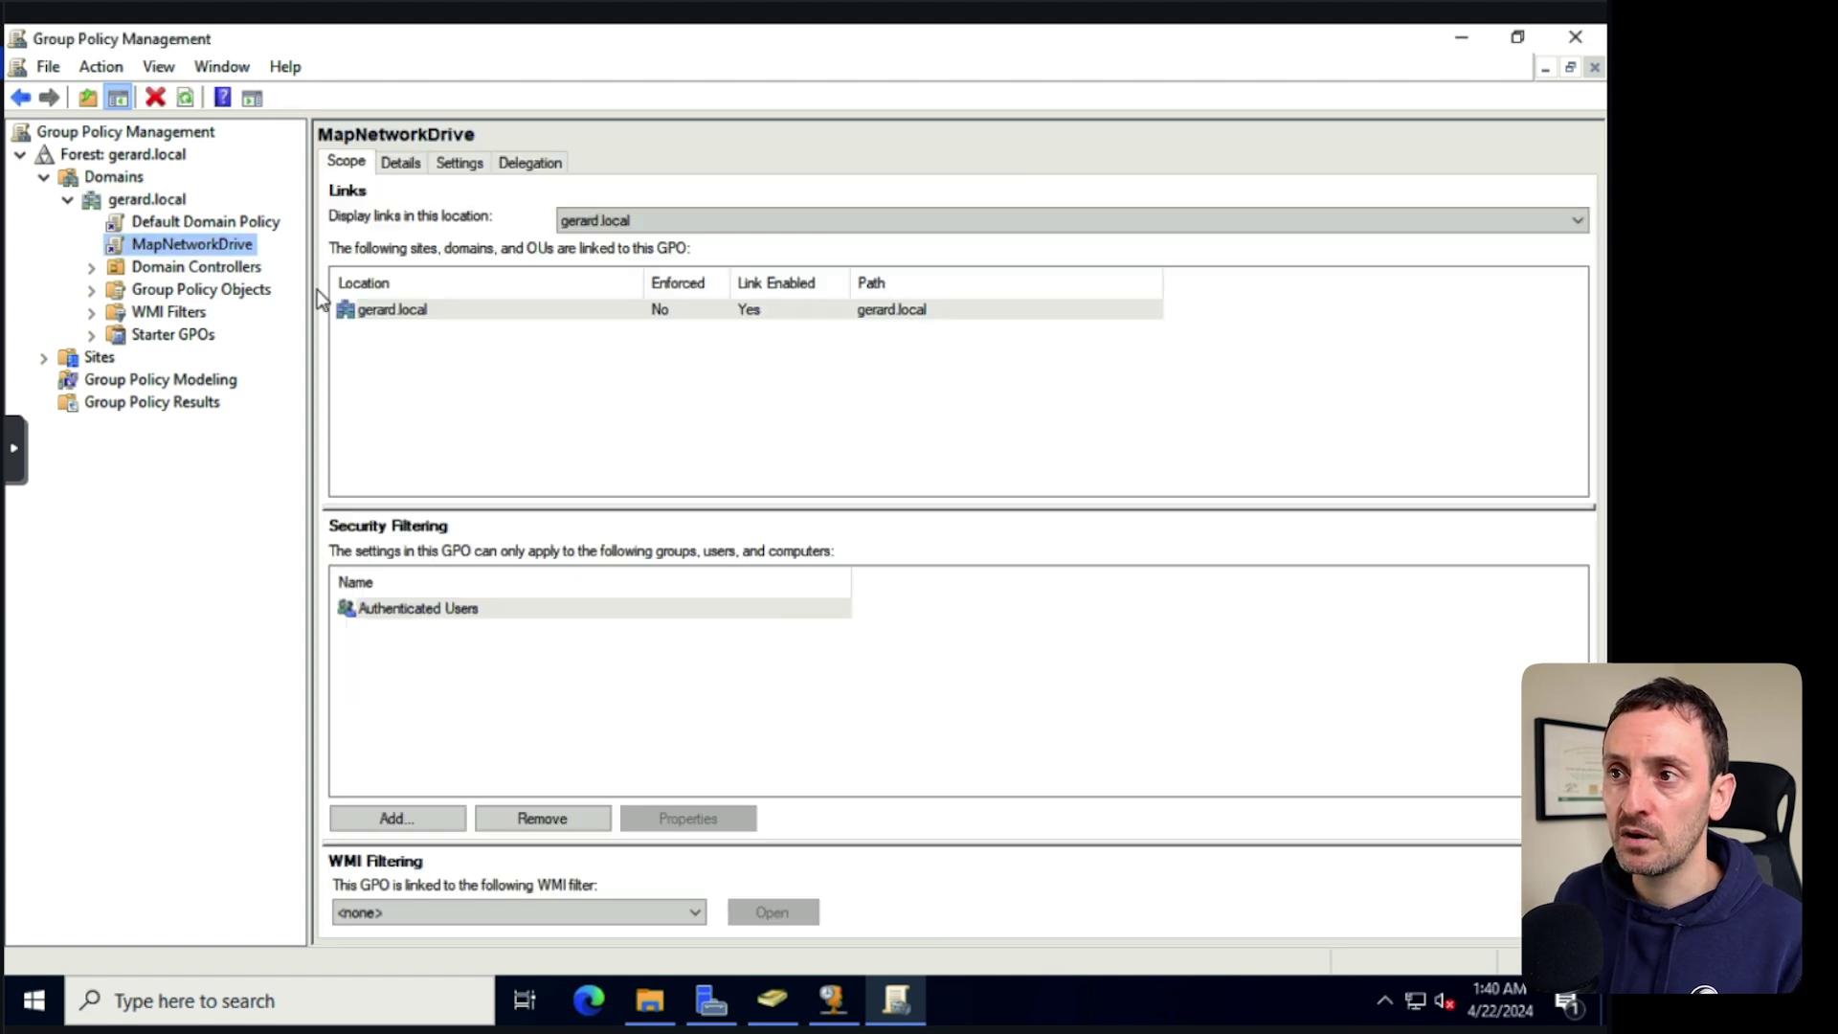
Edit MapNetworkDrive and navigate to User Configuration > Preferences > Windows Settings > Drive Maps.
{"action": "right_click", "coordinate": [194, 241]}
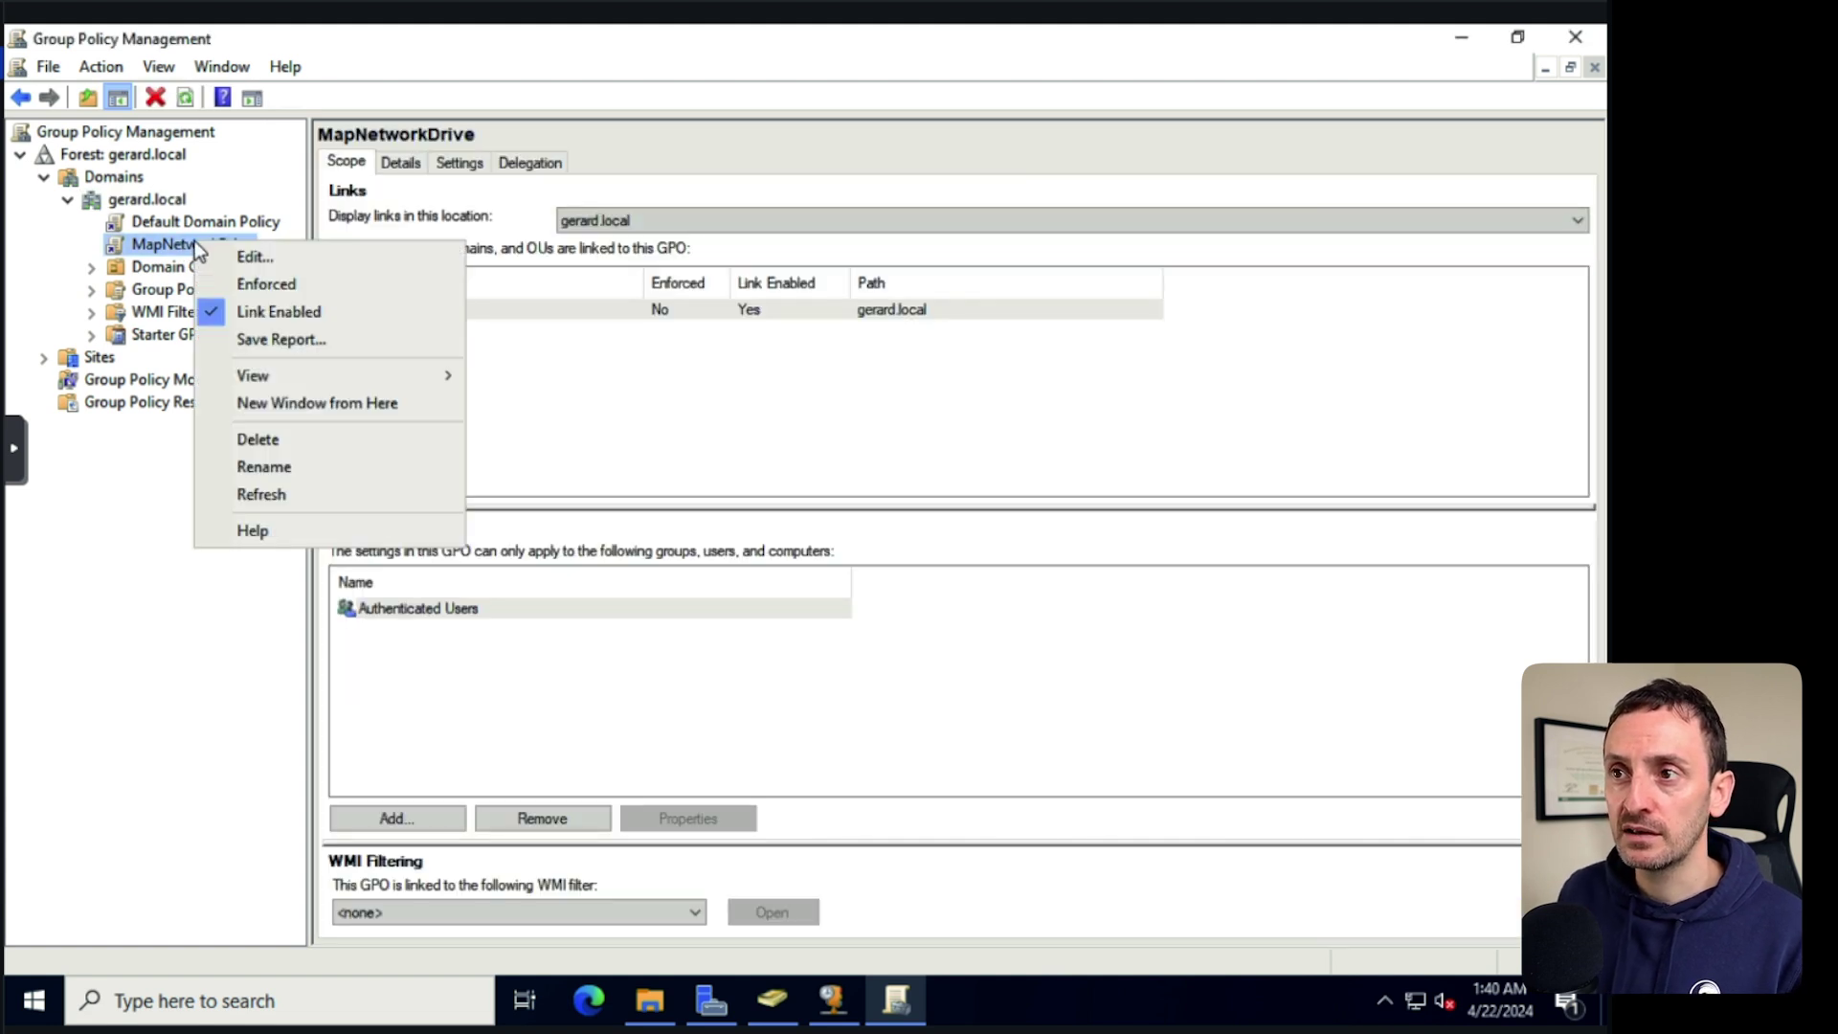
{"action": "left_click", "coordinate": [251, 253]}
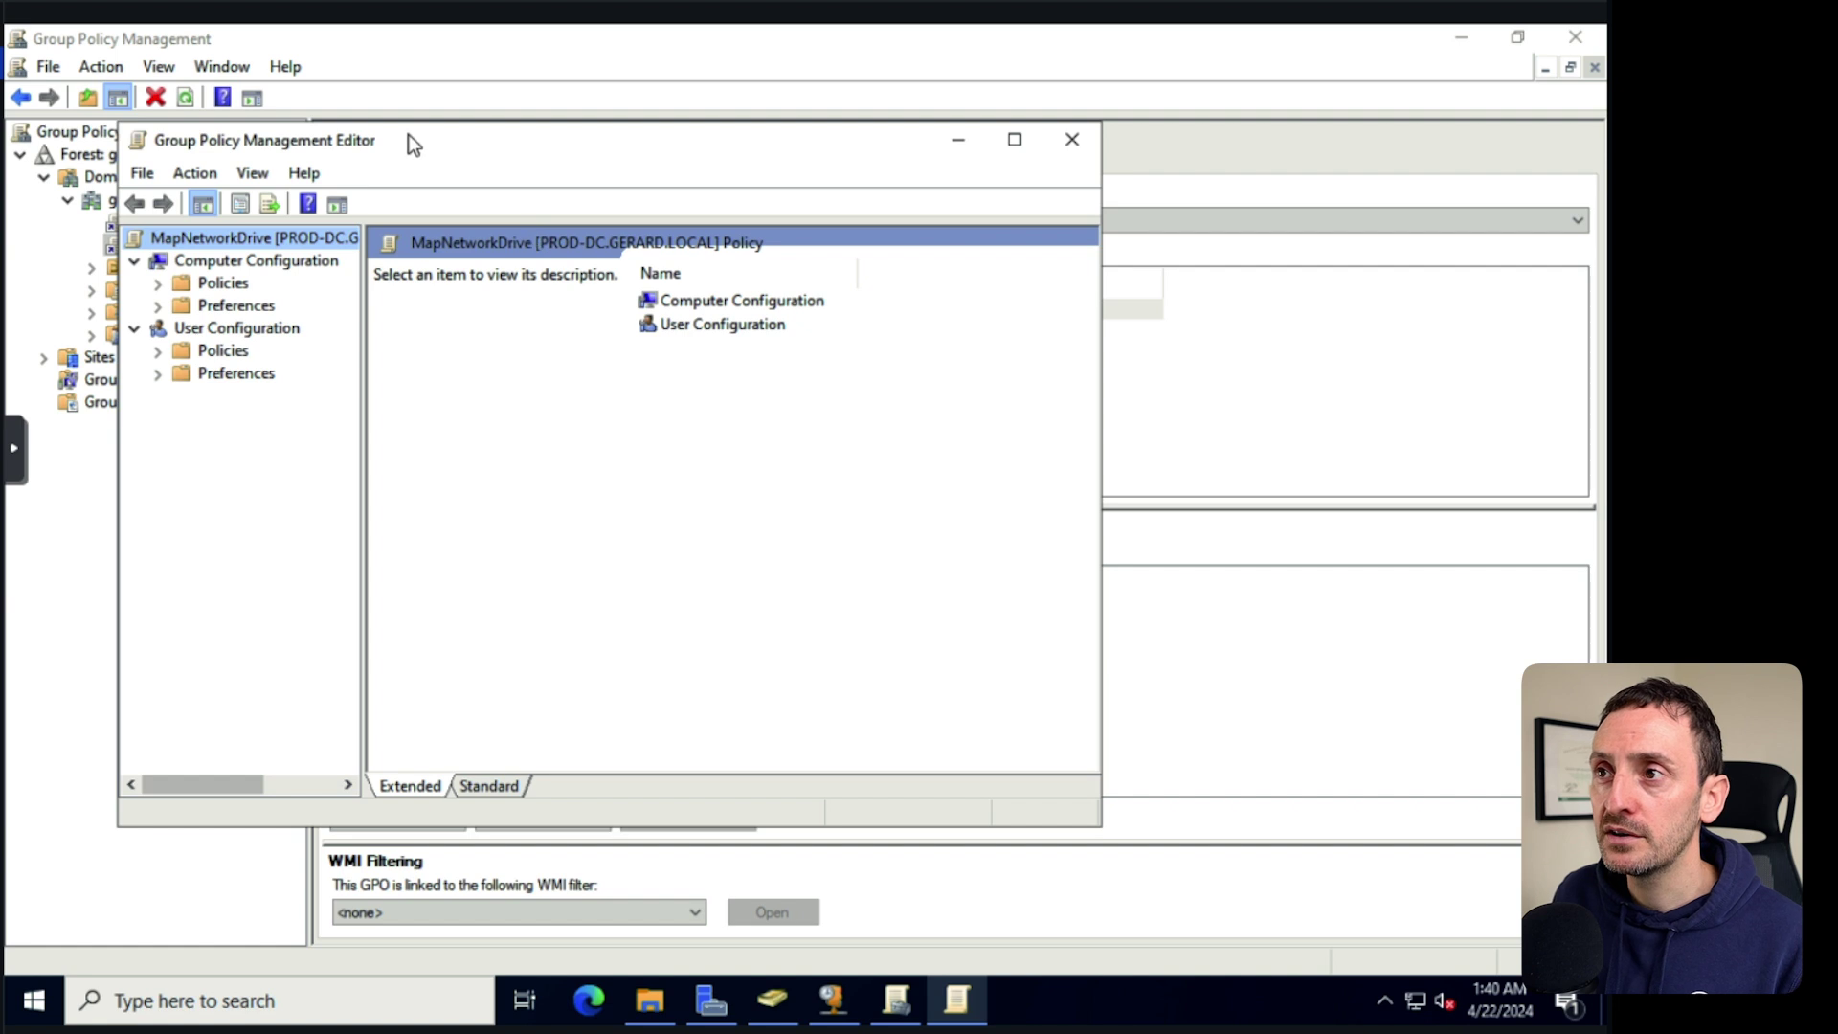
{"action": "left_click_drag", "start_coordinate": [408, 134], "coordinate": [611, 118]}
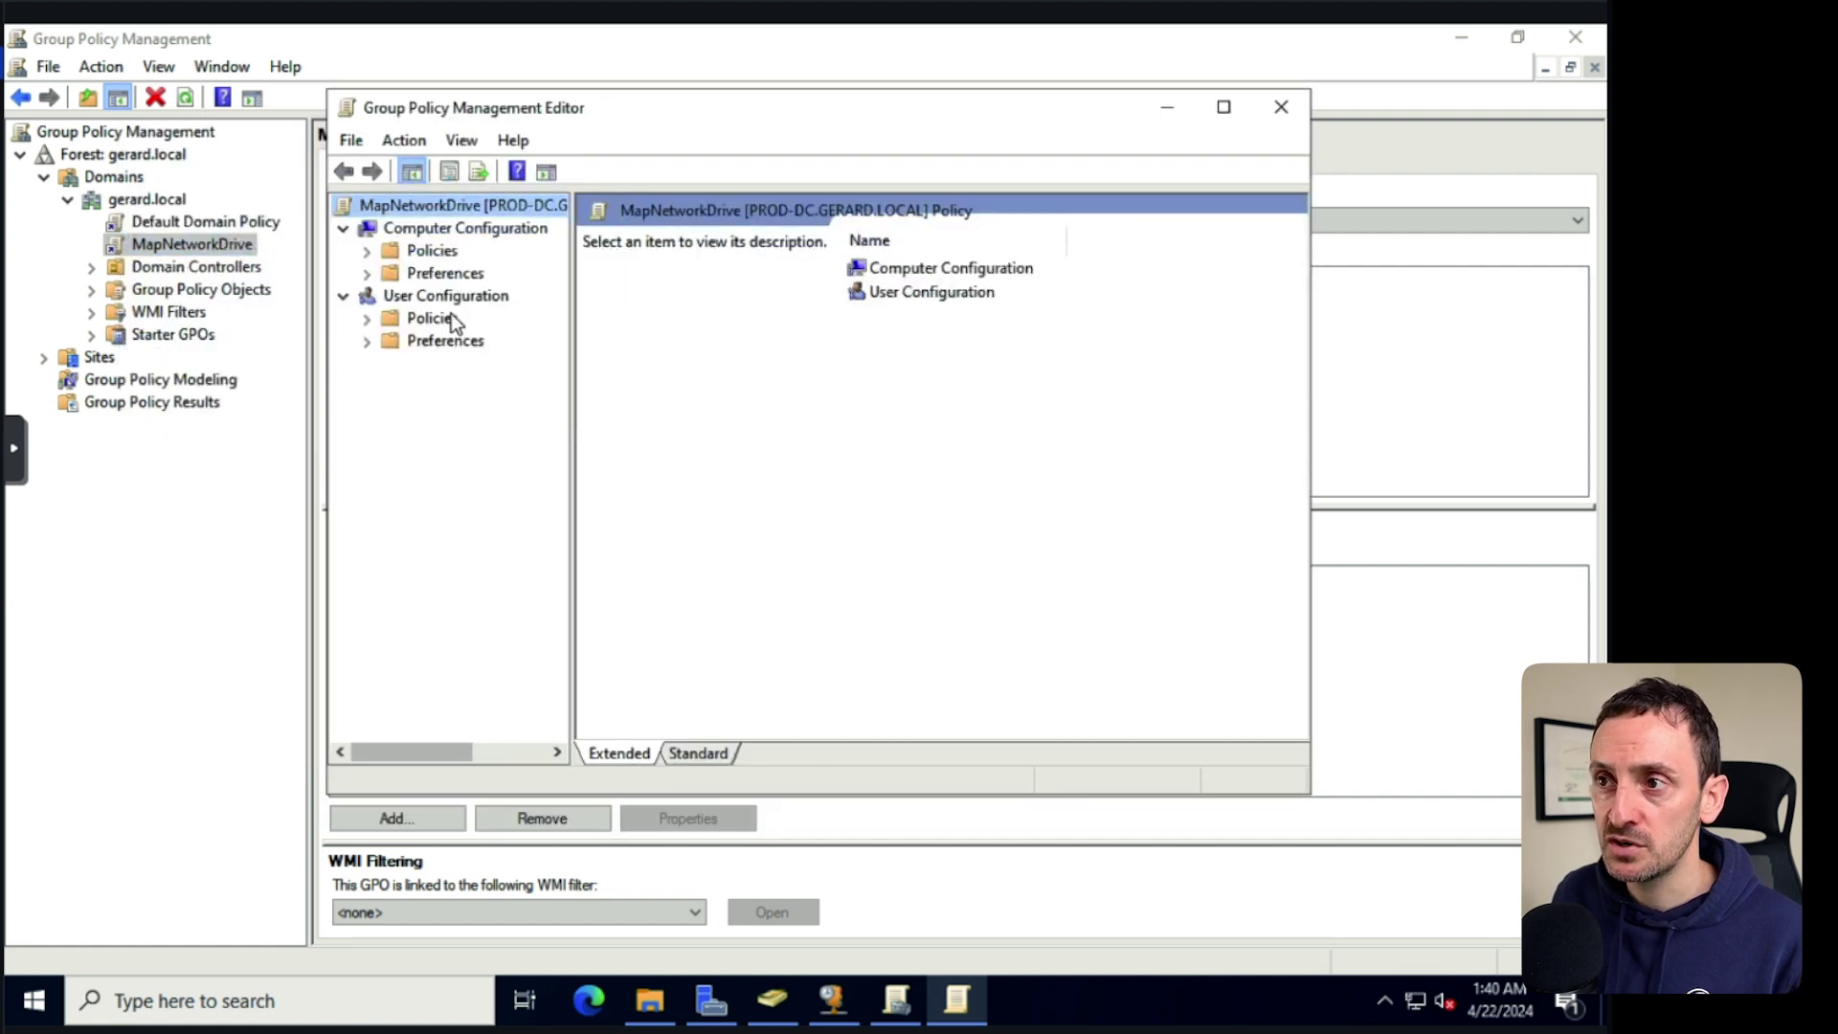
{"action": "left_click", "coordinate": [365, 342]}
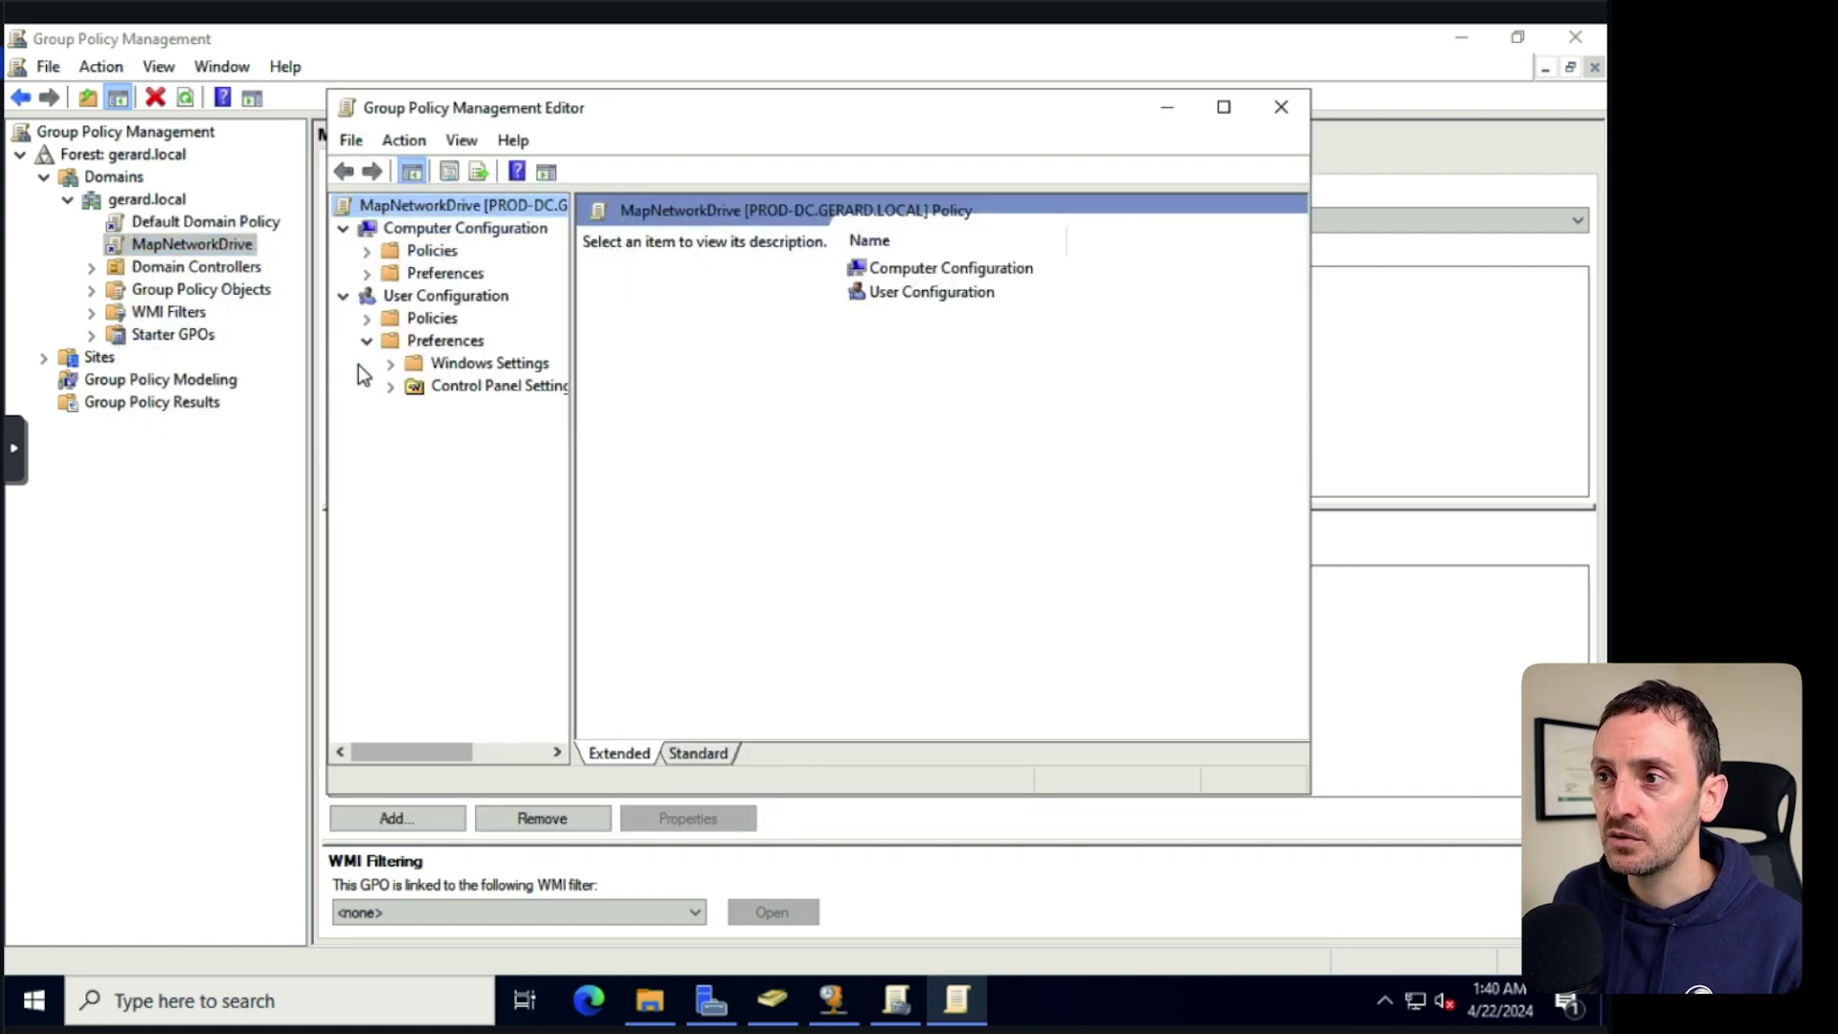
{"action": "left_click", "coordinate": [391, 364]}
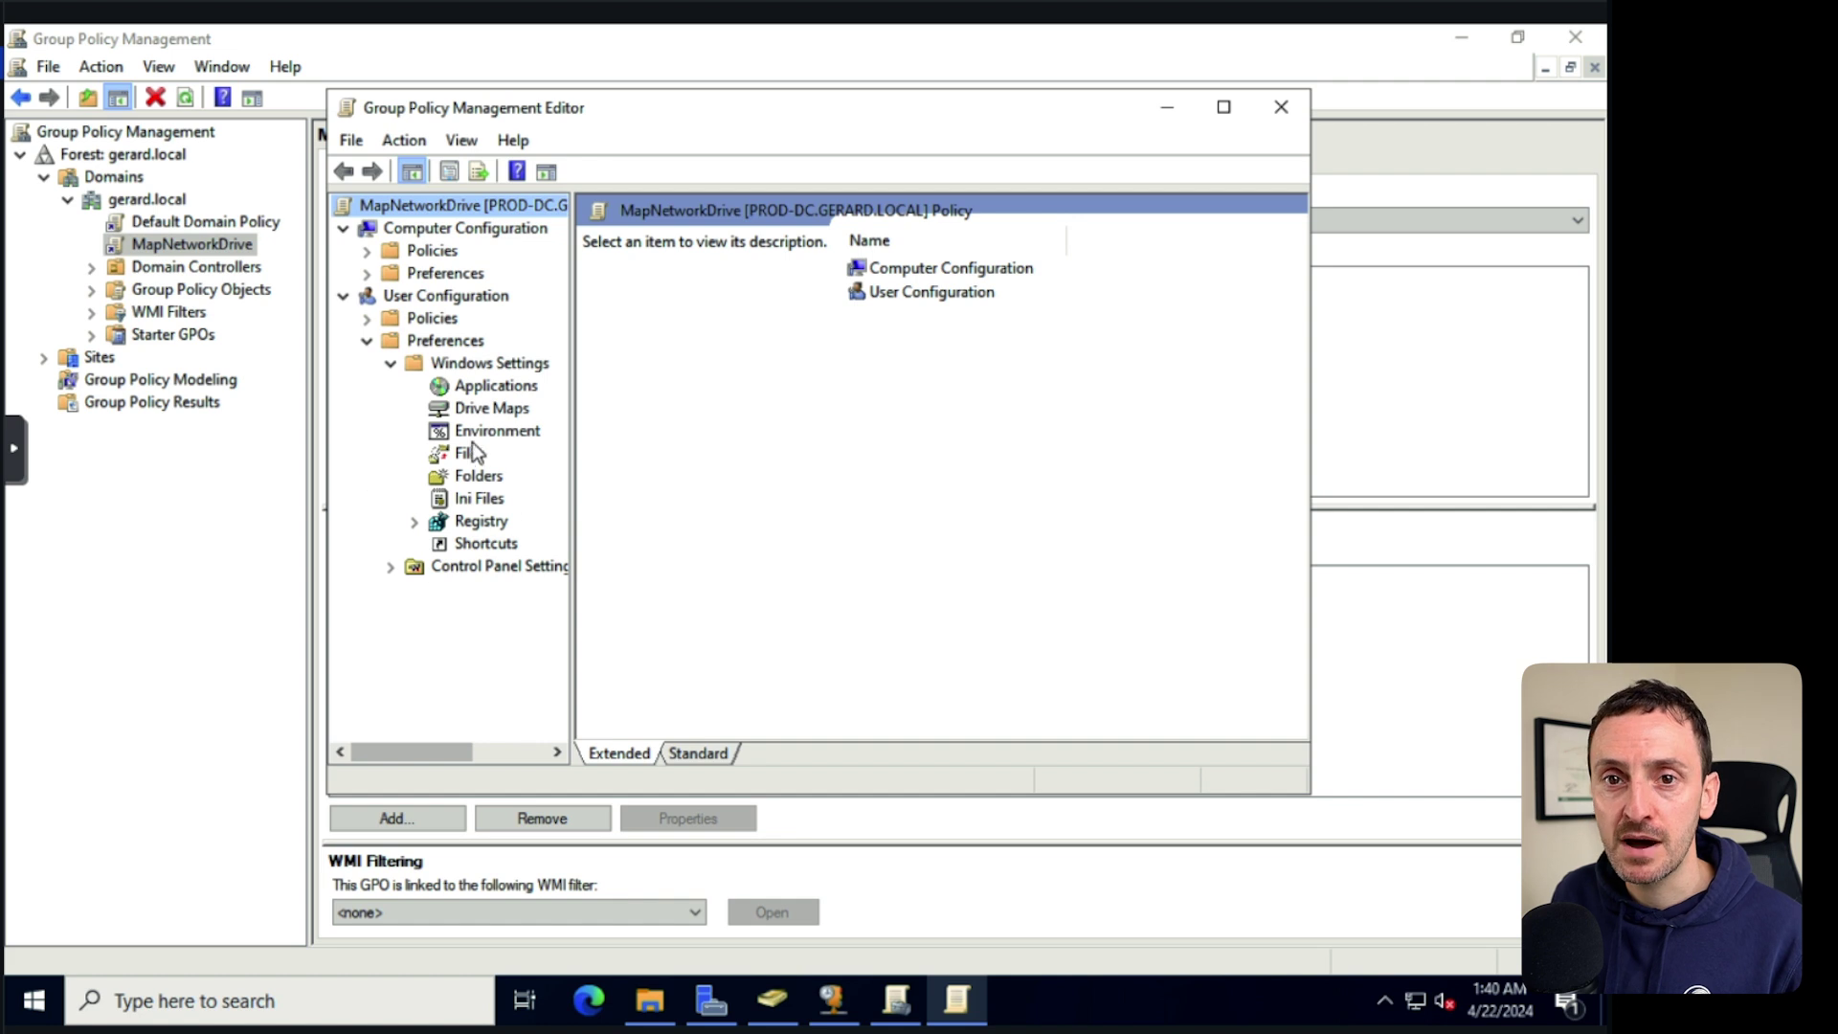
{"action": "left_click", "coordinate": [483, 406]}
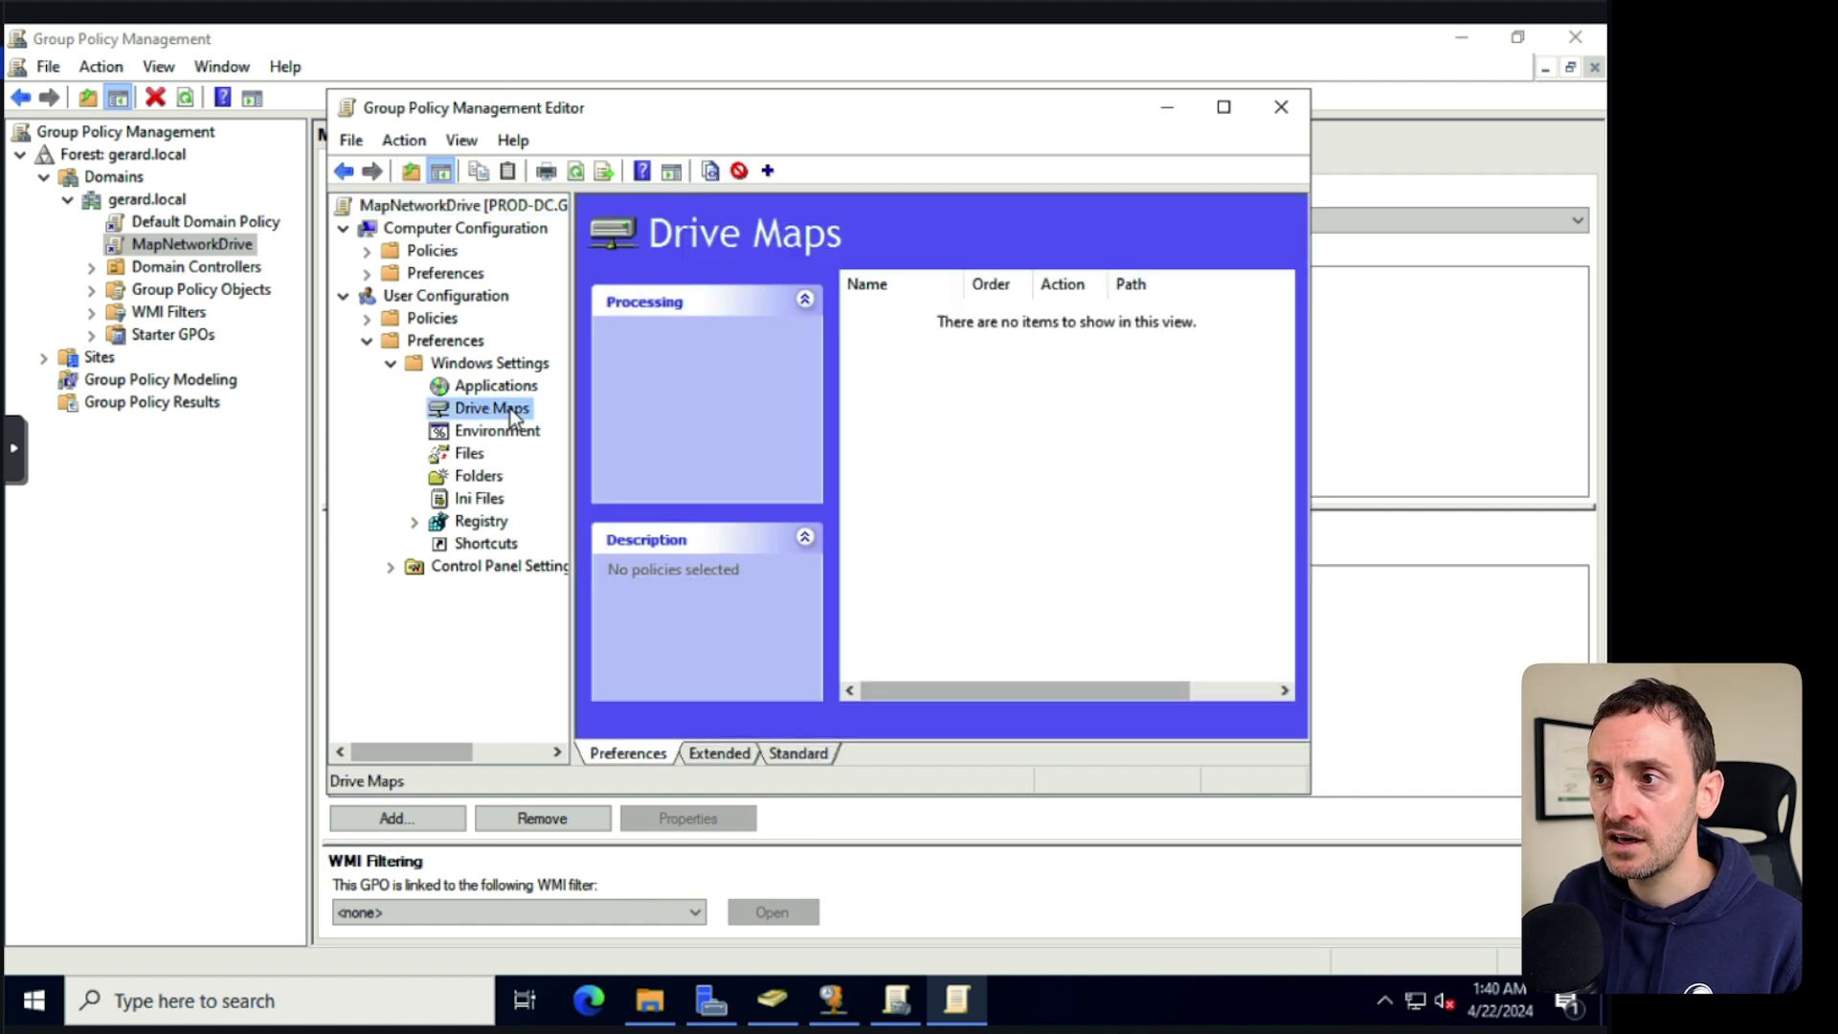
Add a new Mapped Drive entry under Drive Maps and look up the share's network path.
{"action": "right_click", "coordinate": [510, 408]}
{"action": "mouse_move", "coordinate": [593, 423]}
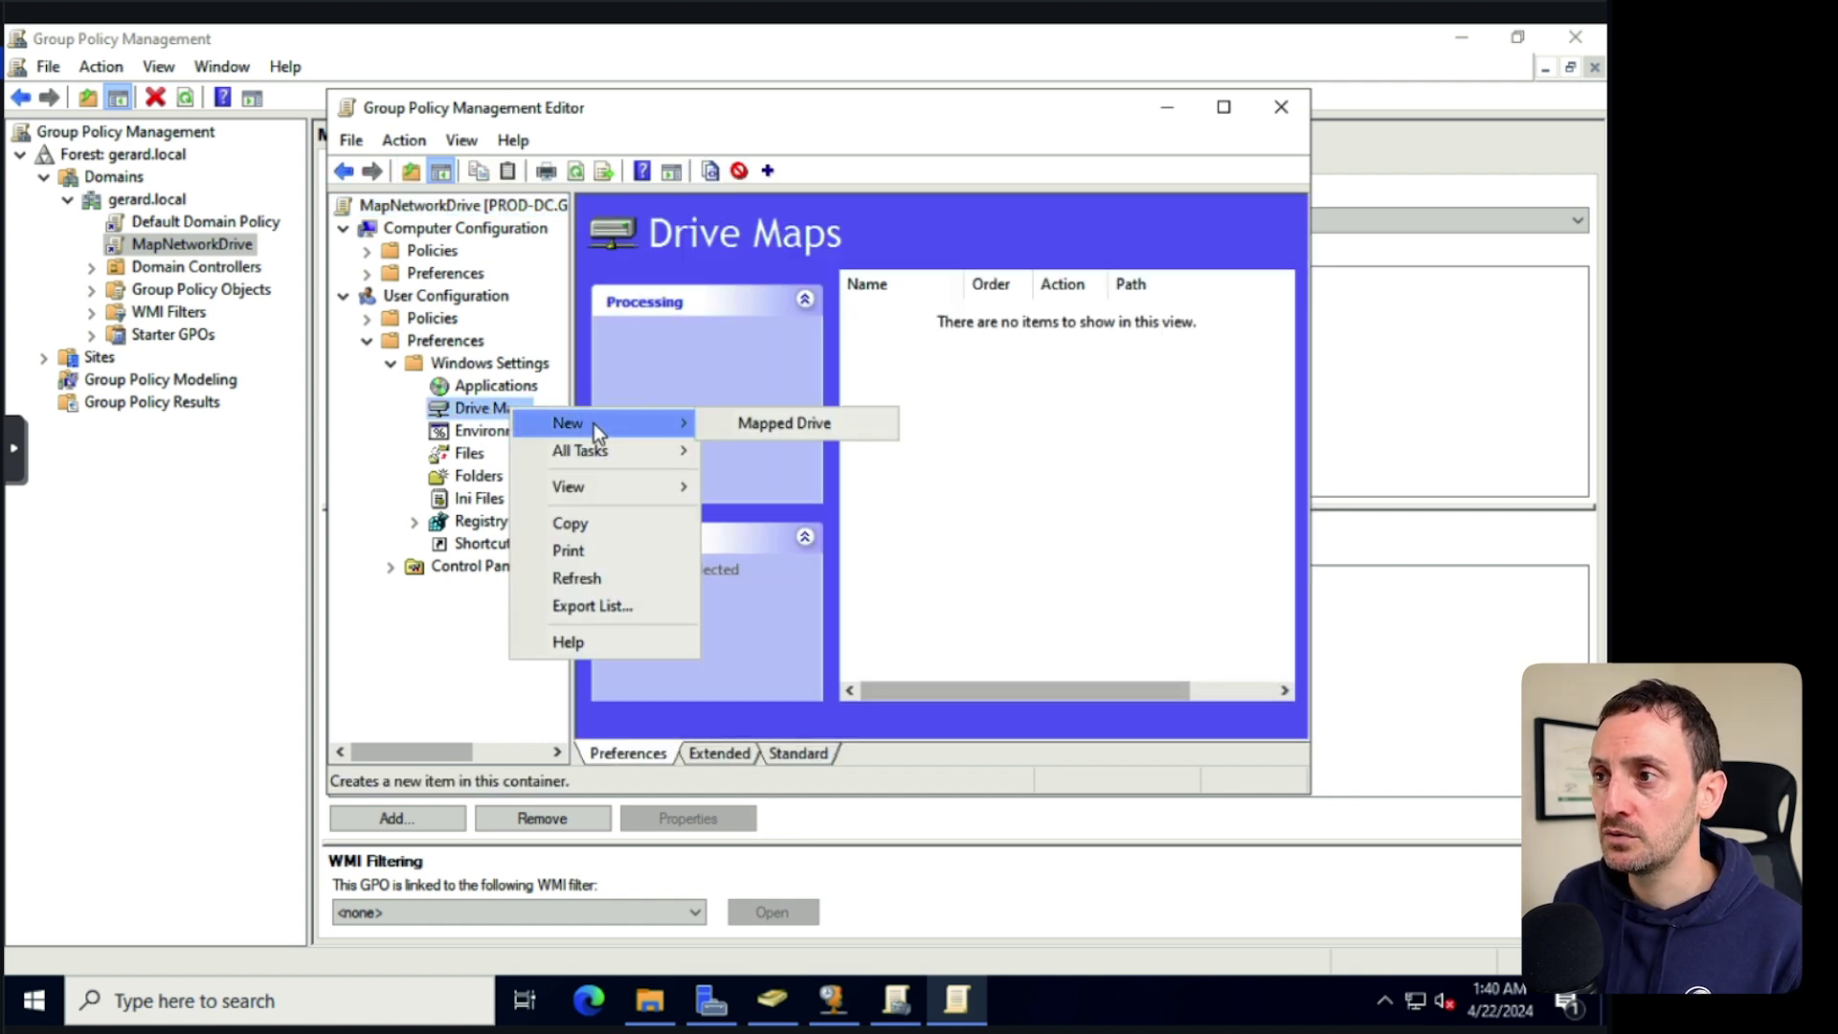
{"action": "left_click", "coordinate": [777, 423]}
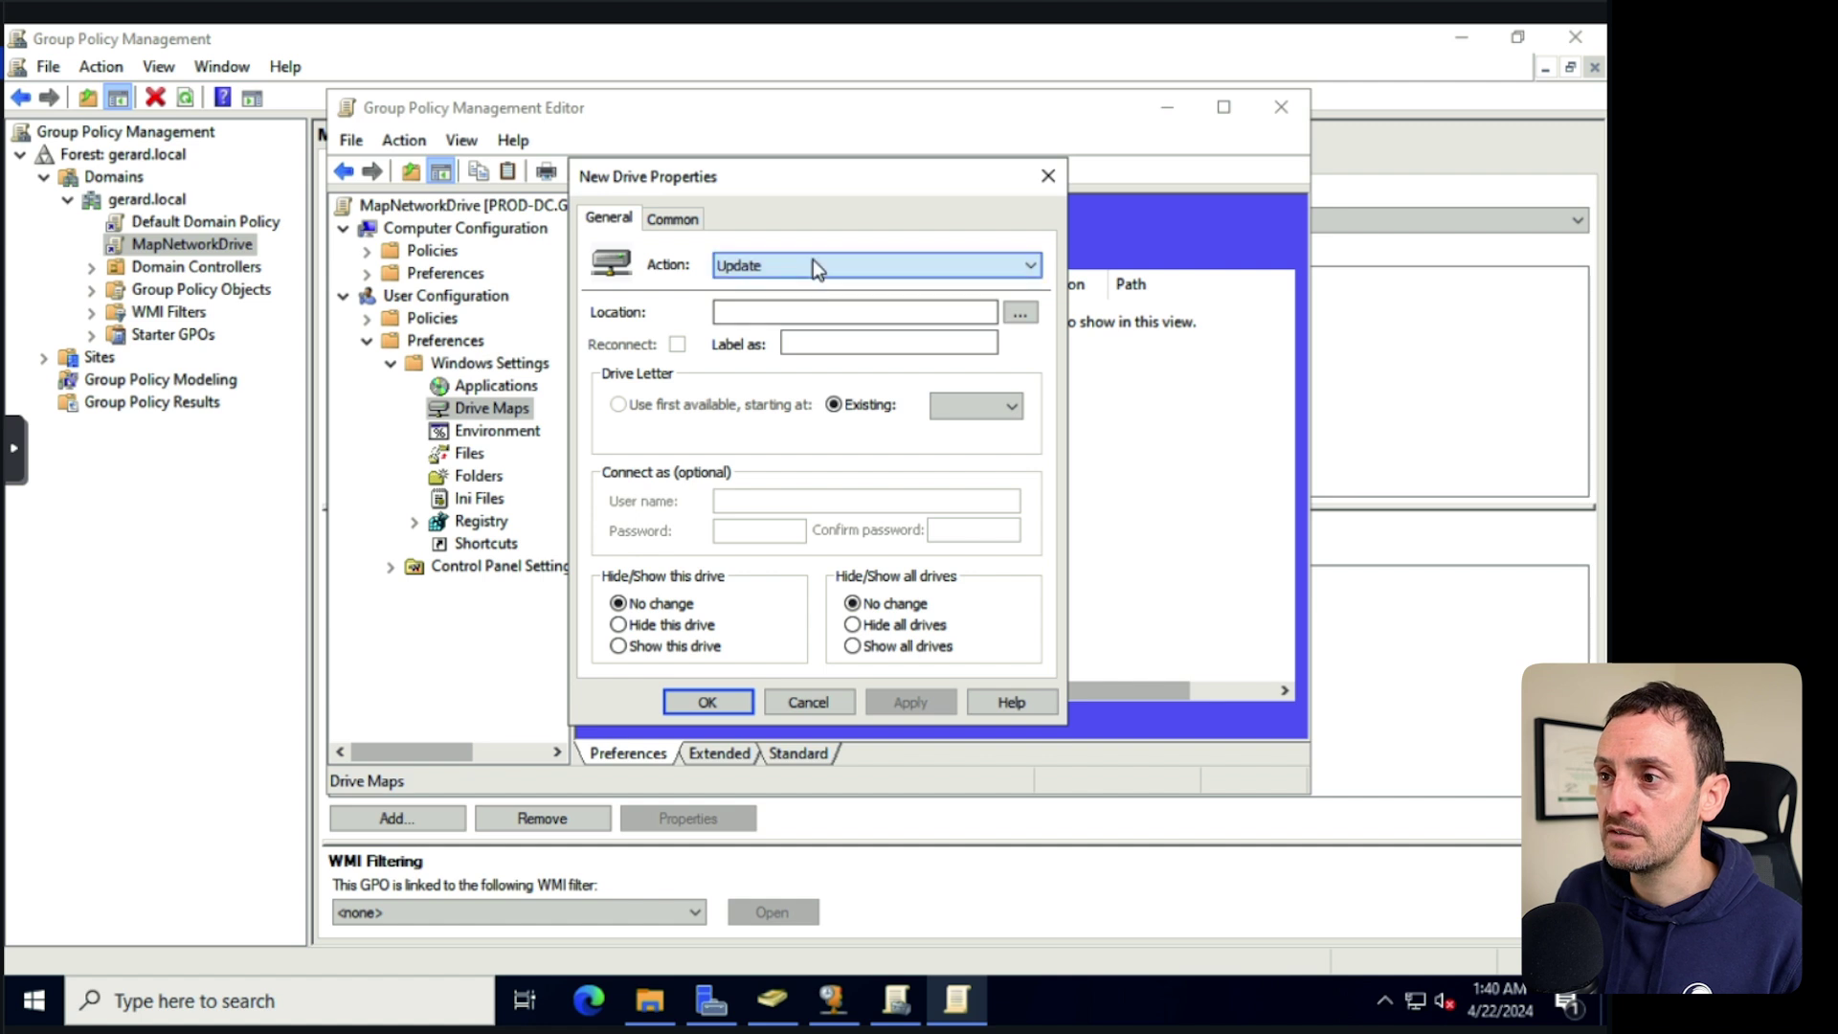
{"action": "left_click", "coordinate": [1020, 314]}
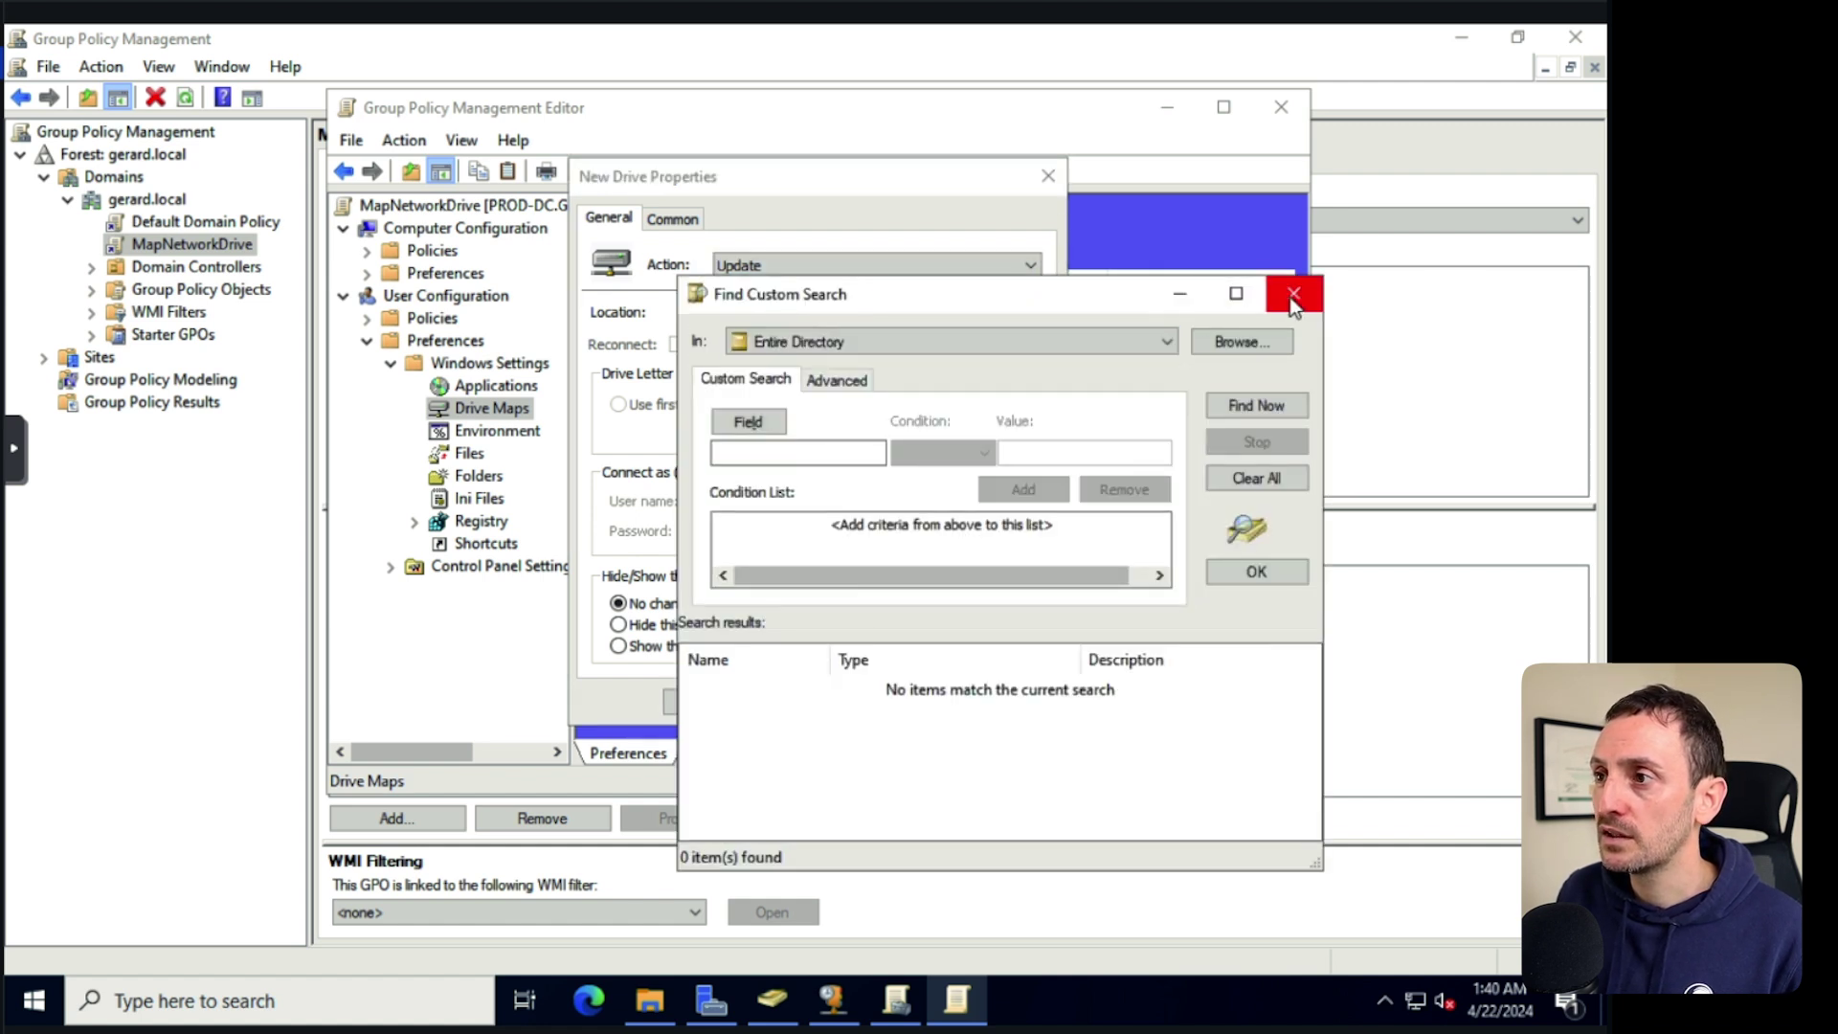
{"action": "left_click", "coordinate": [1295, 292]}
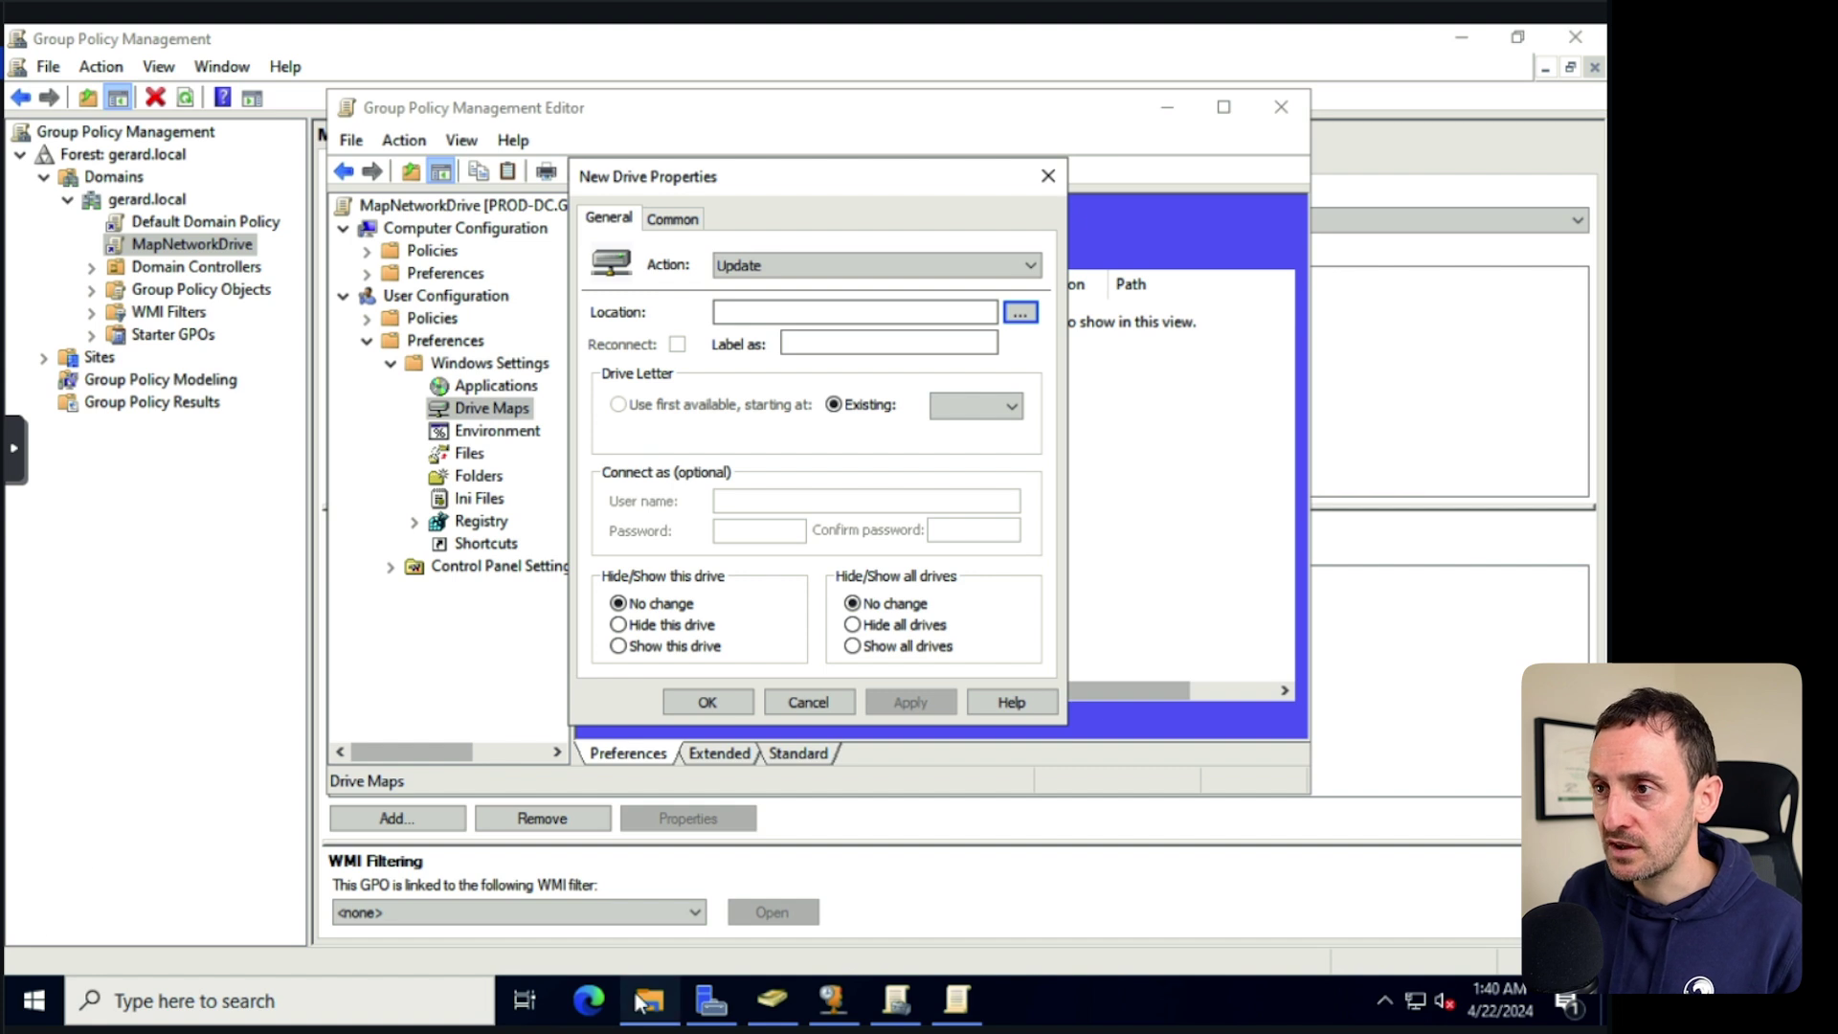
{"action": "left_click", "coordinate": [649, 1000]}
Browse to \\prod-dc\SHARED in File Explorer and copy its network path.
{"action": "left_click", "coordinate": [732, 230]}
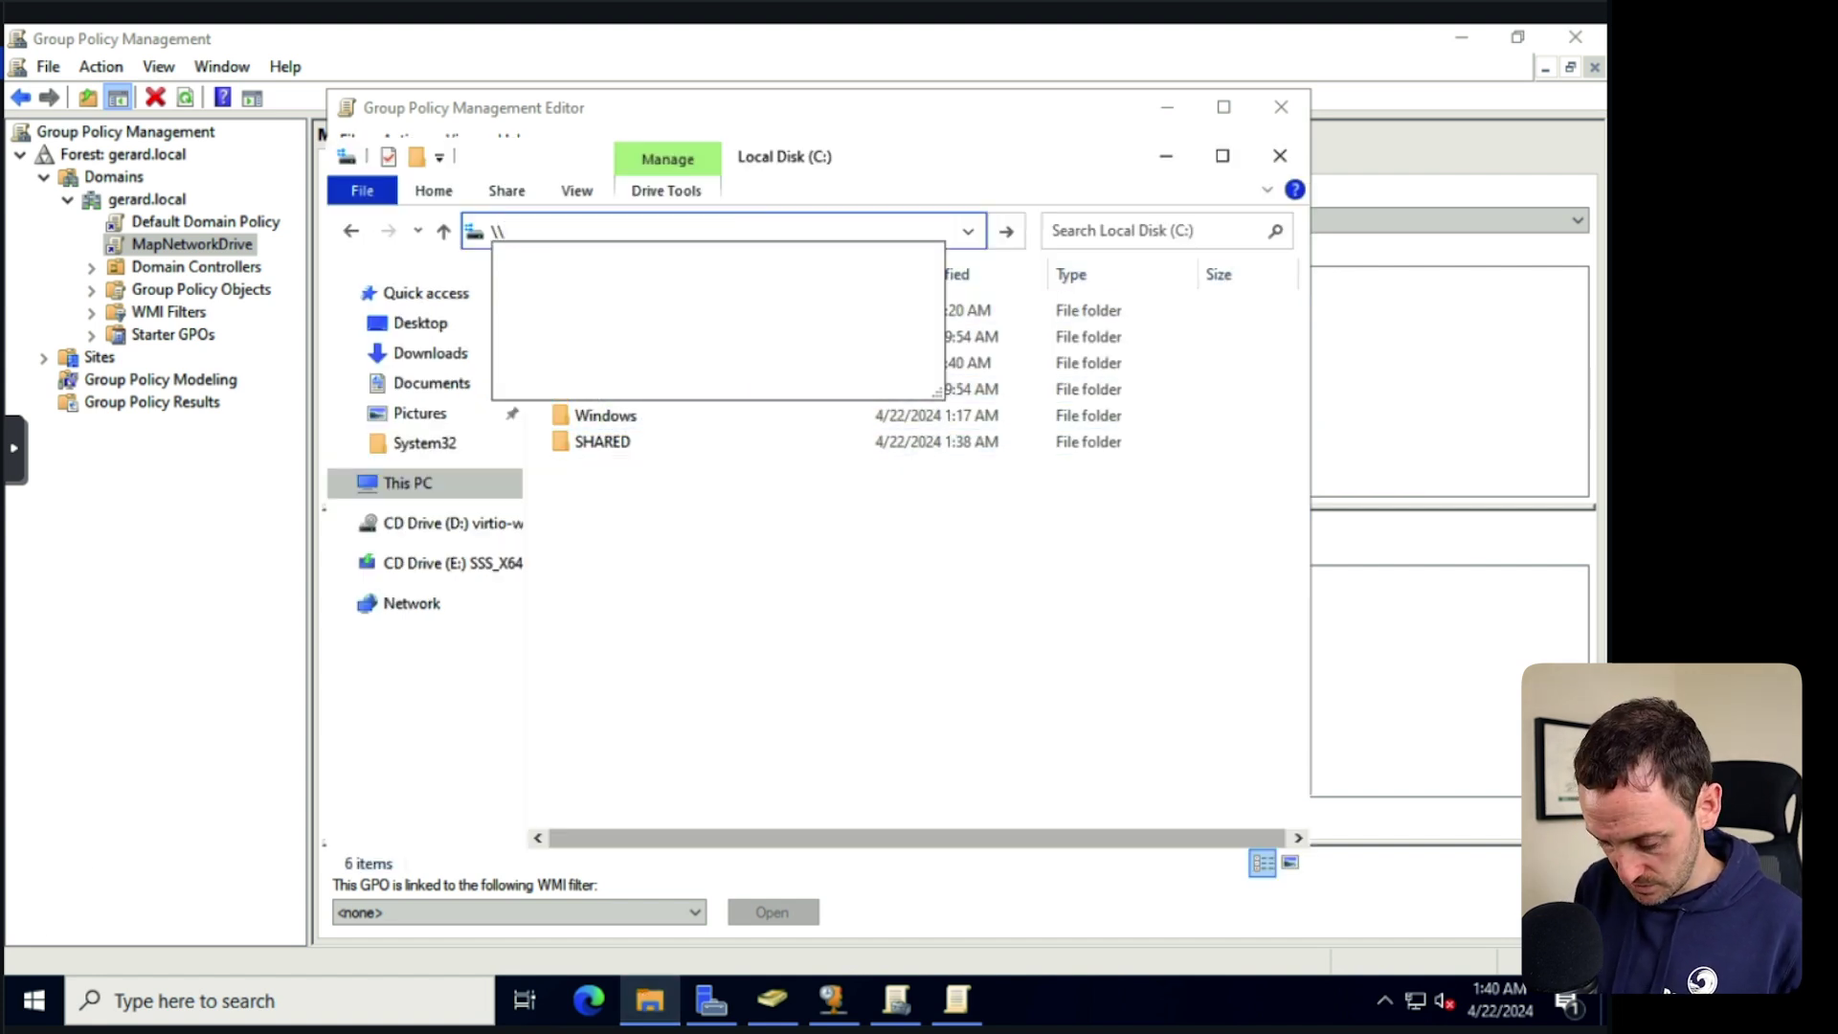
{"action": "type", "text": "prod-dc\\"}
{"action": "key", "text": "Down"}
{"action": "key", "text": "Down"}
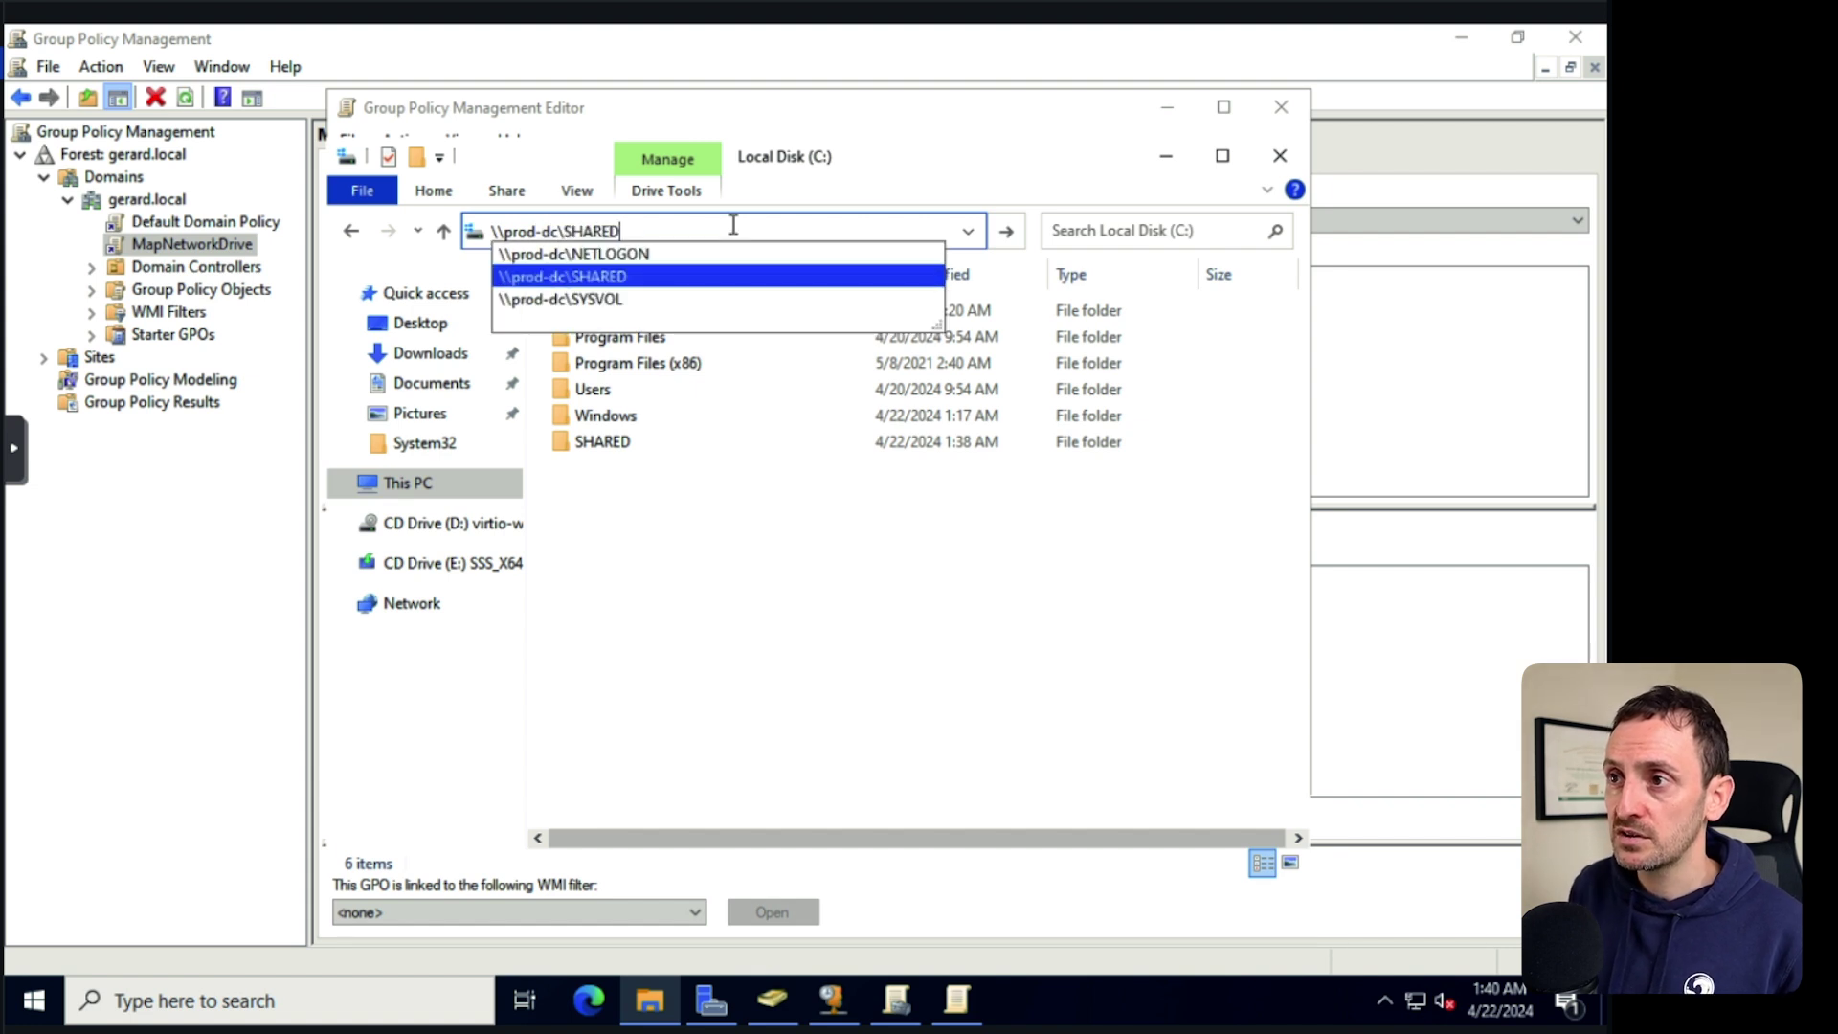
{"action": "key", "text": "Return"}
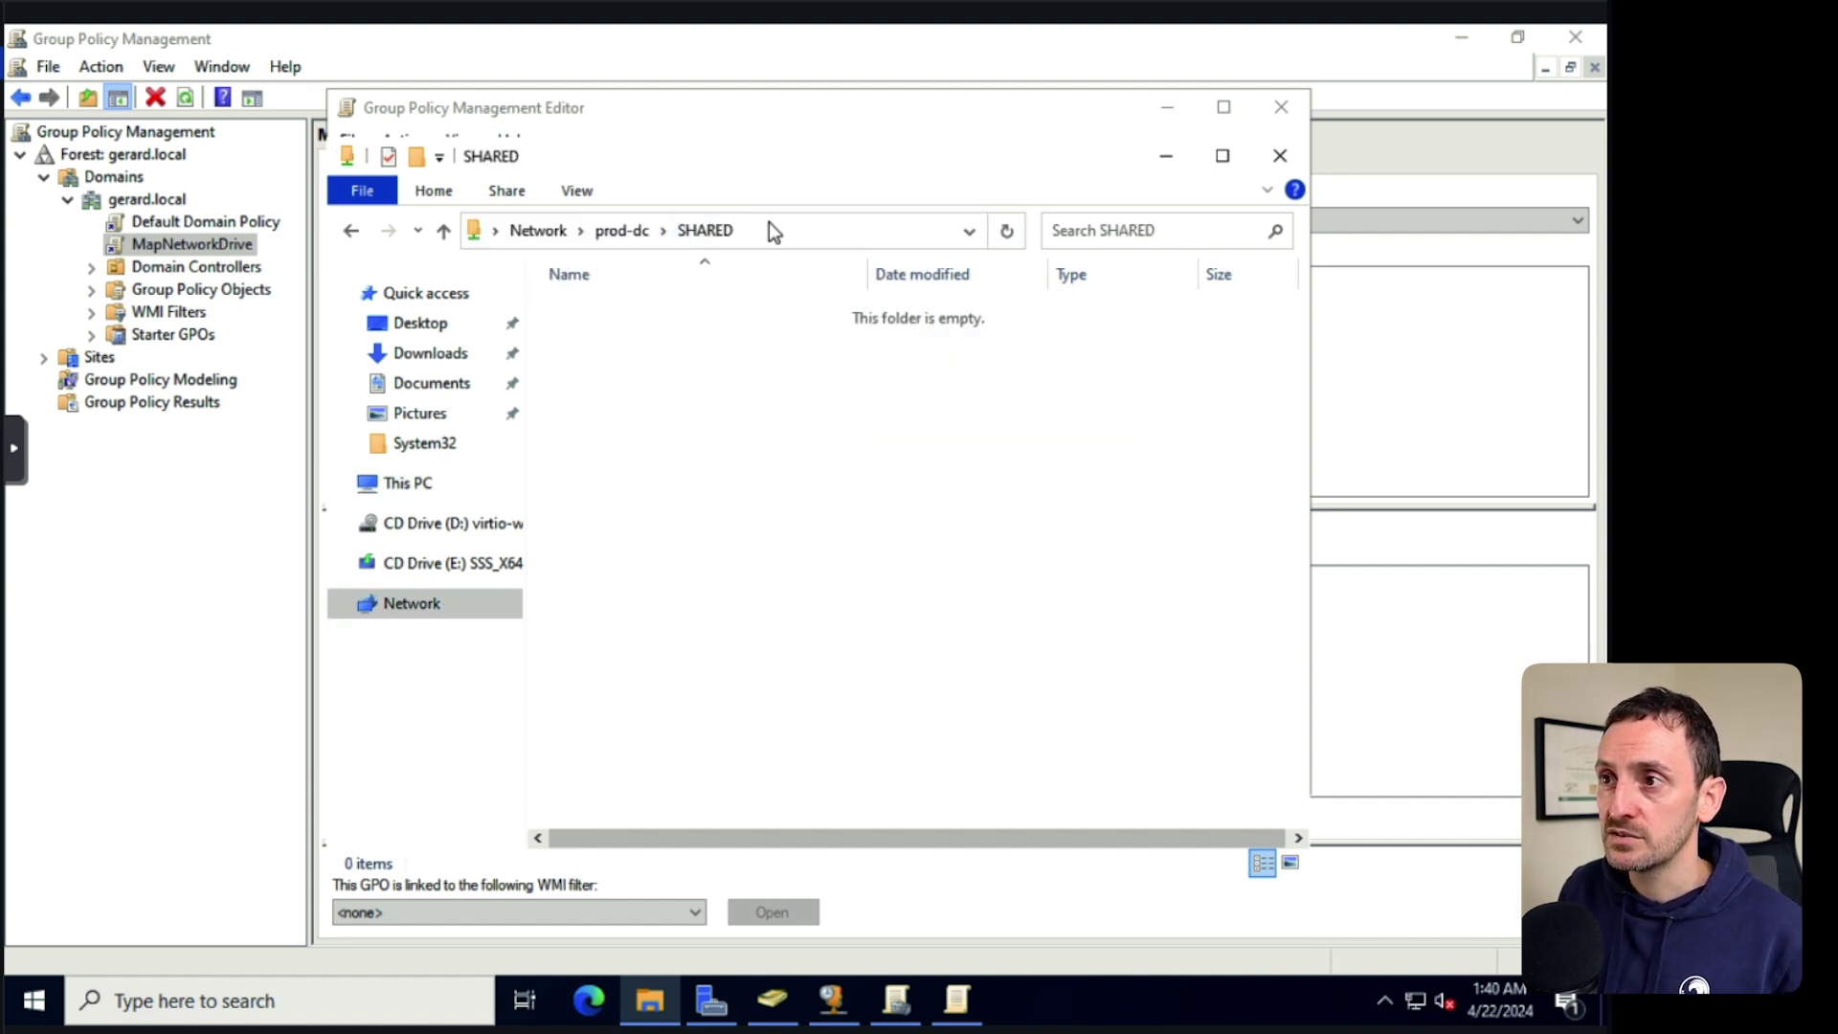
{"action": "left_click", "coordinate": [766, 221]}
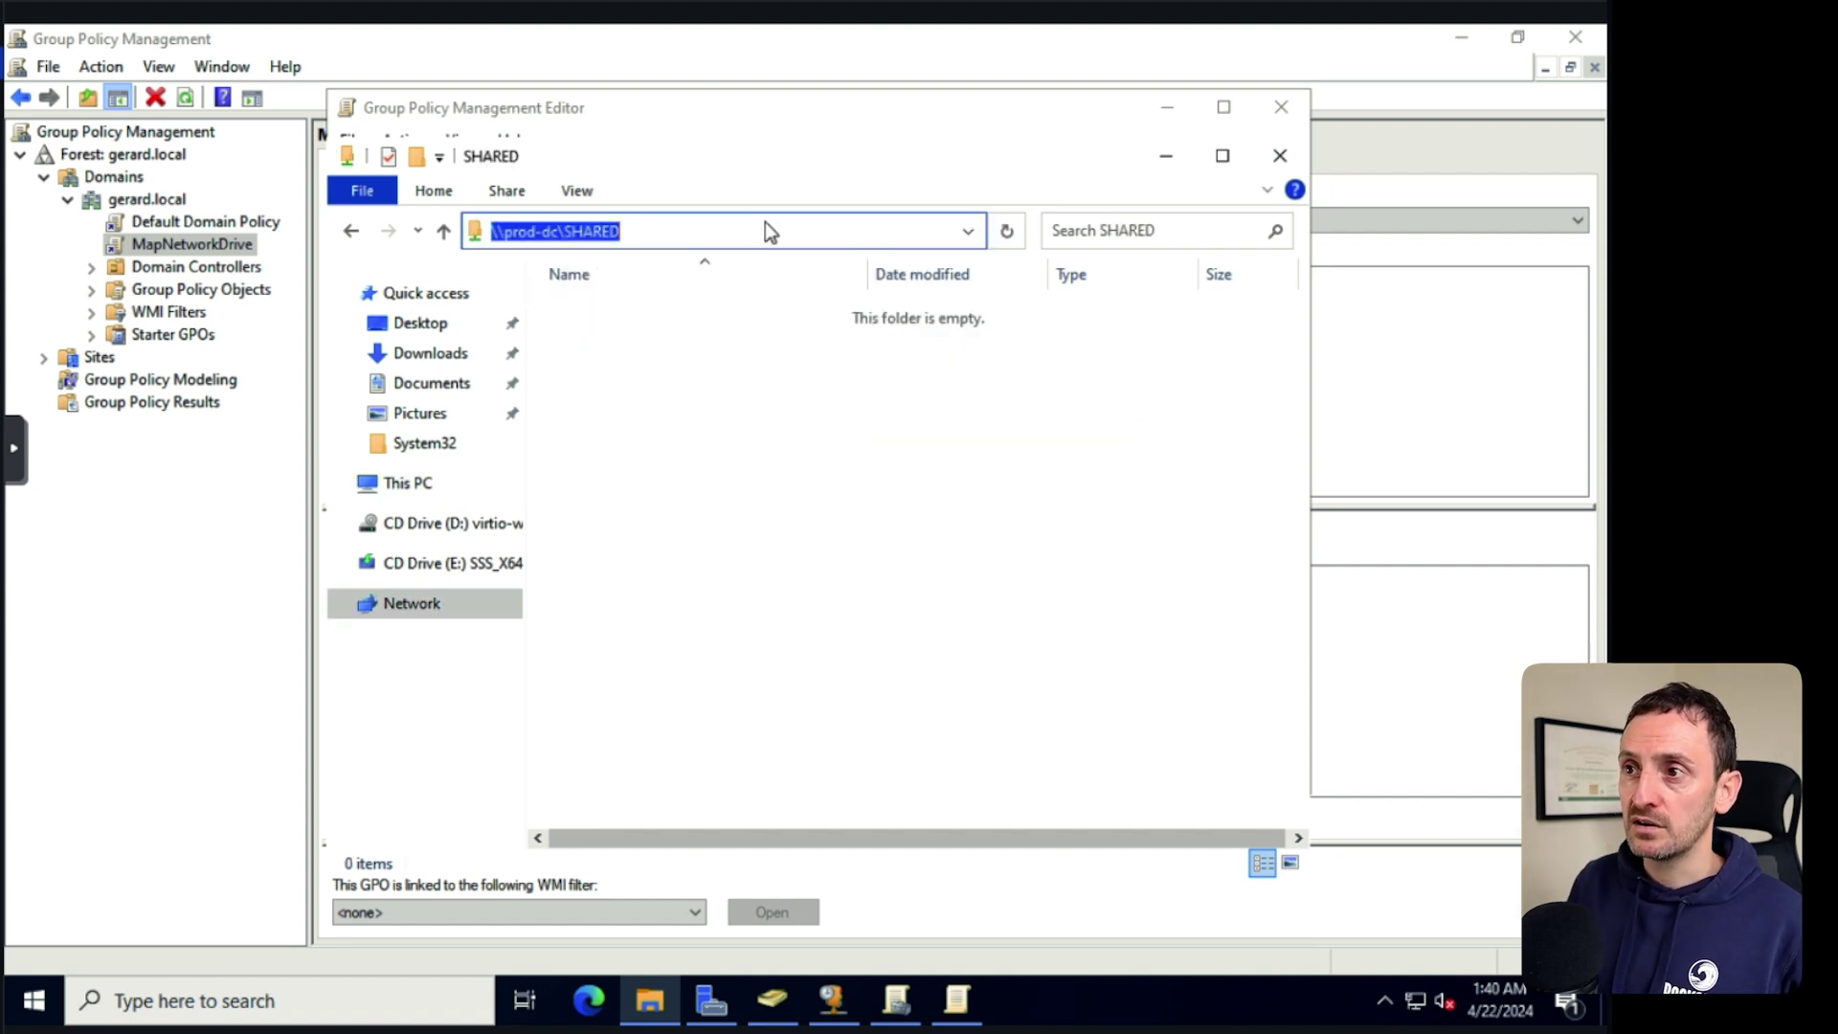
{"action": "right_click", "coordinate": [553, 230]}
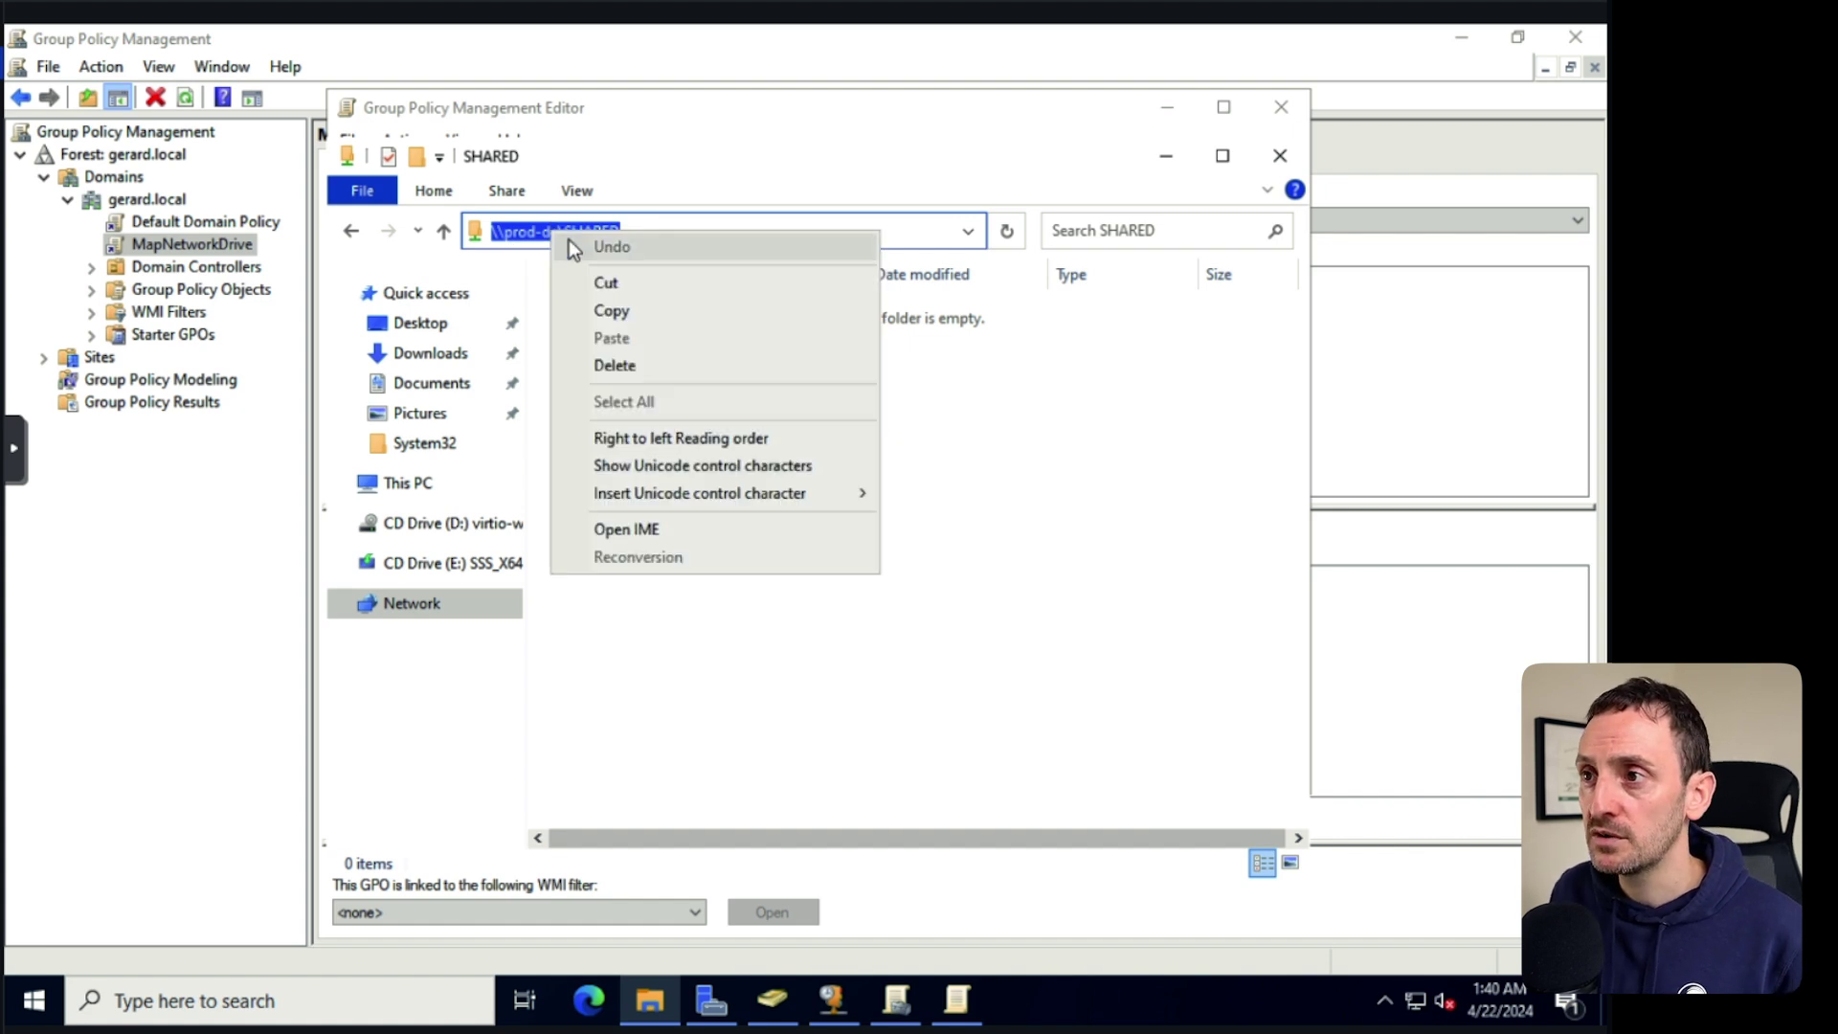
{"action": "left_click", "coordinate": [605, 312]}
Paste \\prod-dc\SHARED as the drive location and choose drive letter G.
{"action": "left_click", "coordinate": [1169, 153]}
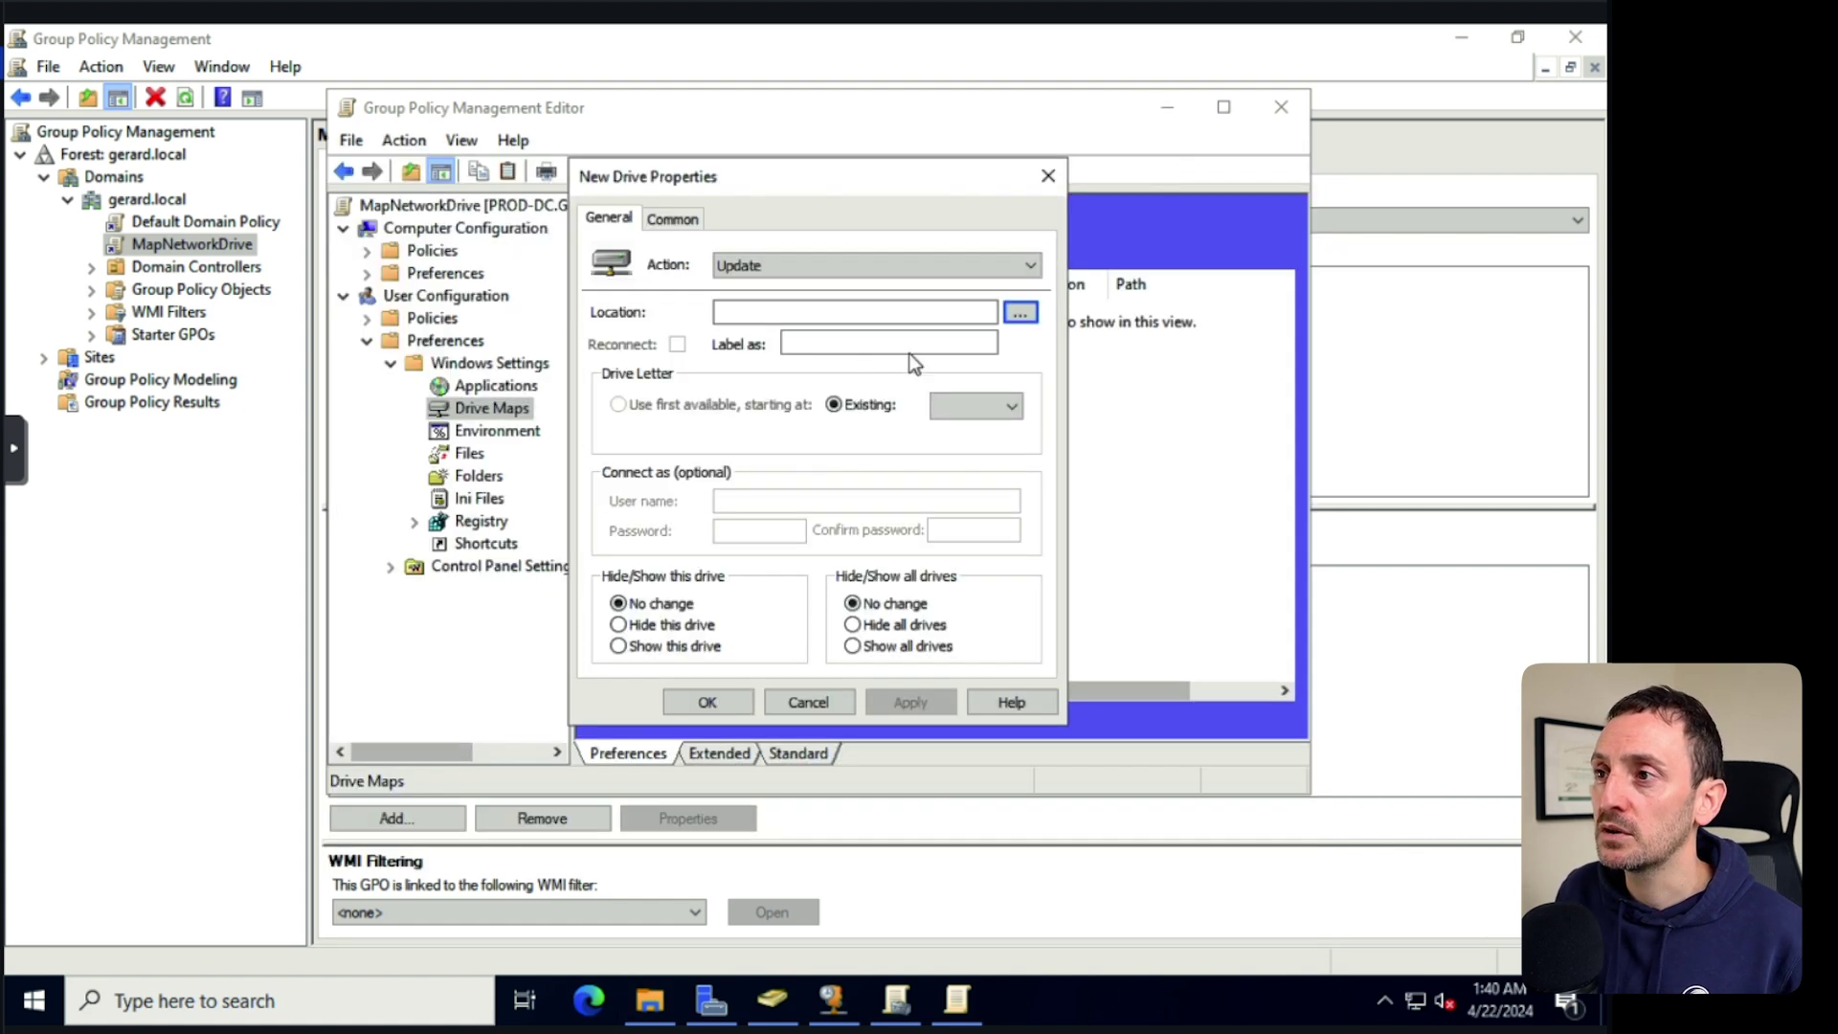
{"action": "left_click", "coordinate": [738, 312]}
{"action": "right_click", "coordinate": [757, 313]}
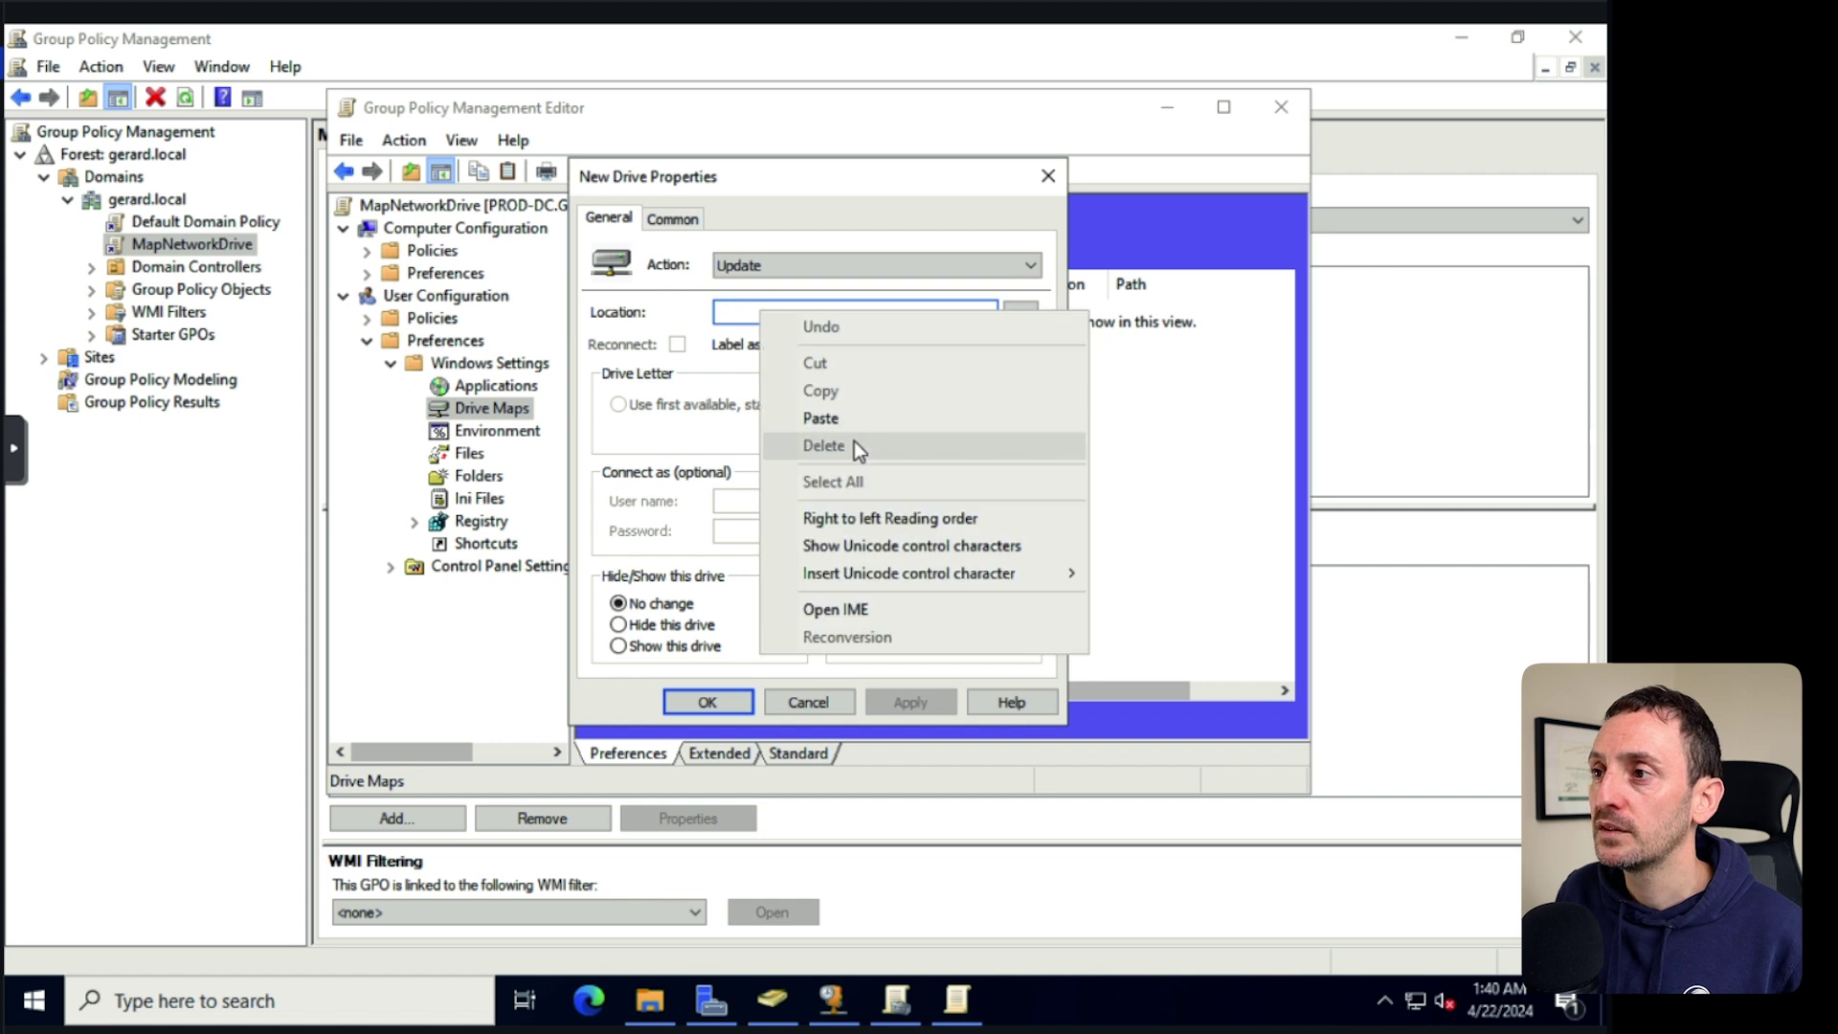
{"action": "left_click", "coordinate": [825, 417]}
{"action": "left_click", "coordinate": [1011, 406]}
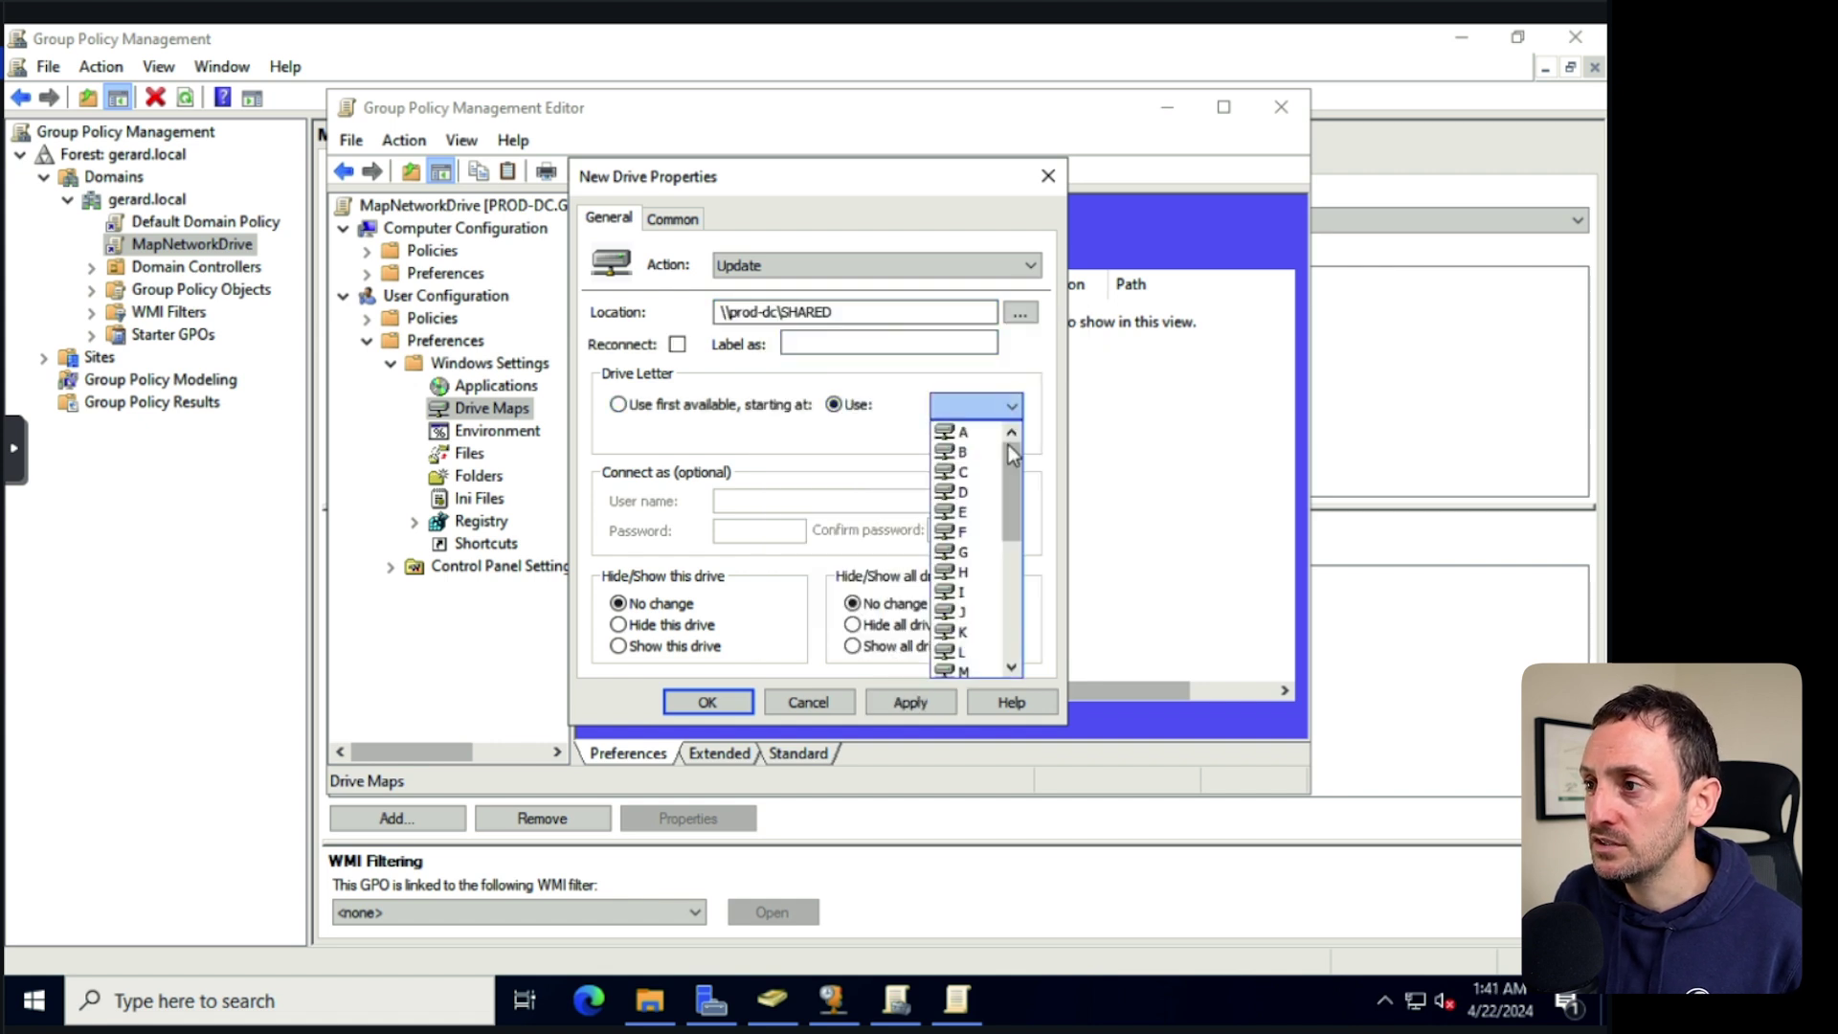
{"action": "left_click", "coordinate": [963, 544]}
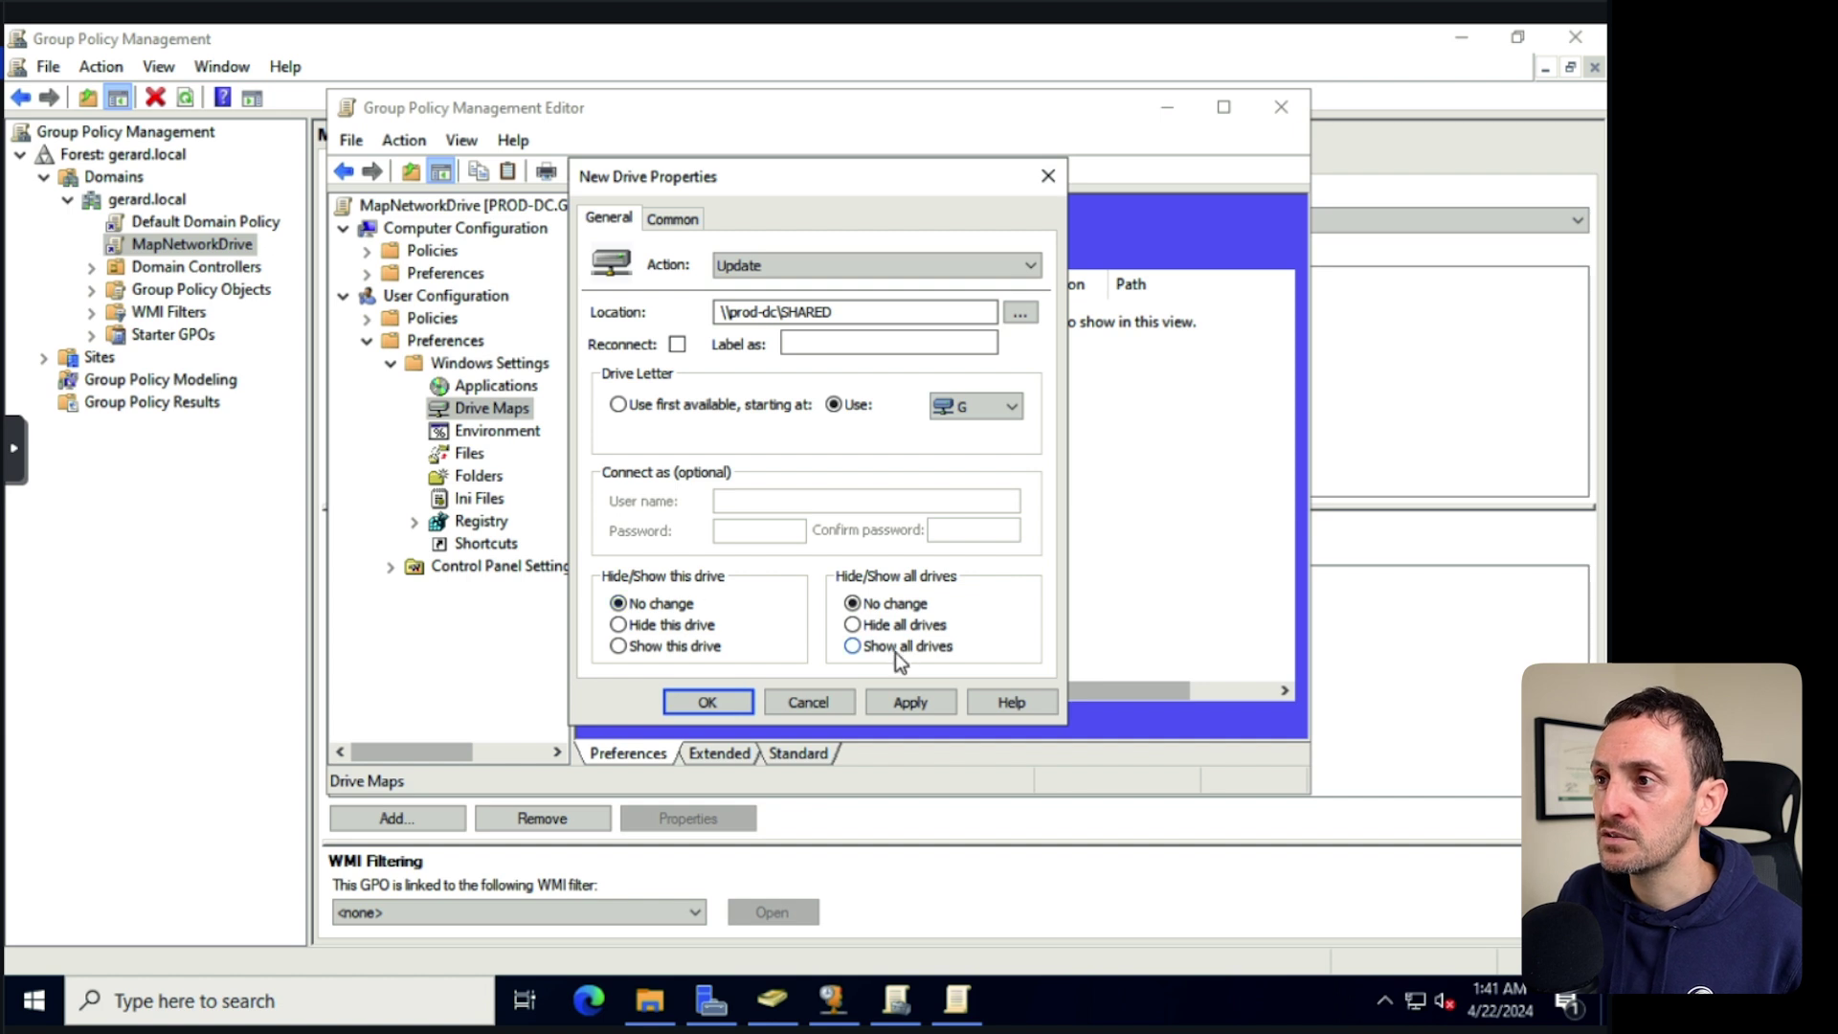
On the Common options, enable running in the logged-on user's context and item-level targeting.
{"action": "left_click", "coordinate": [670, 217]}
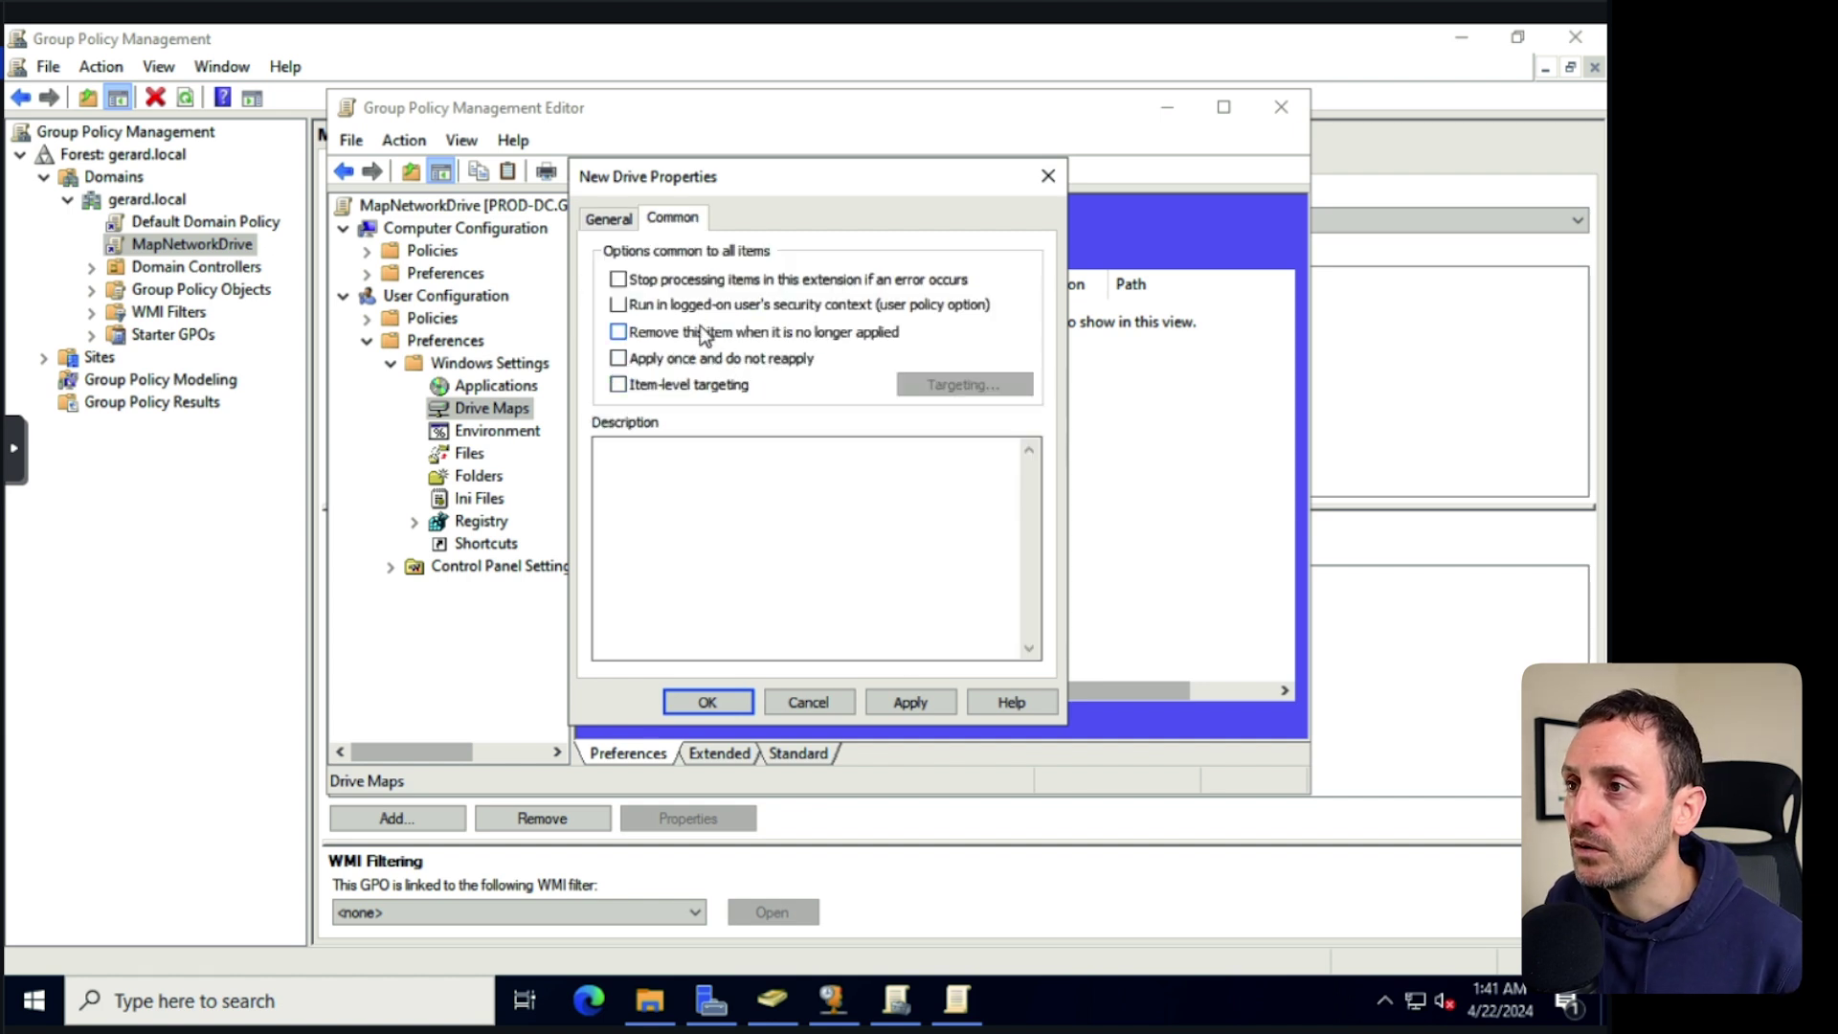
{"action": "left_click", "coordinate": [756, 304]}
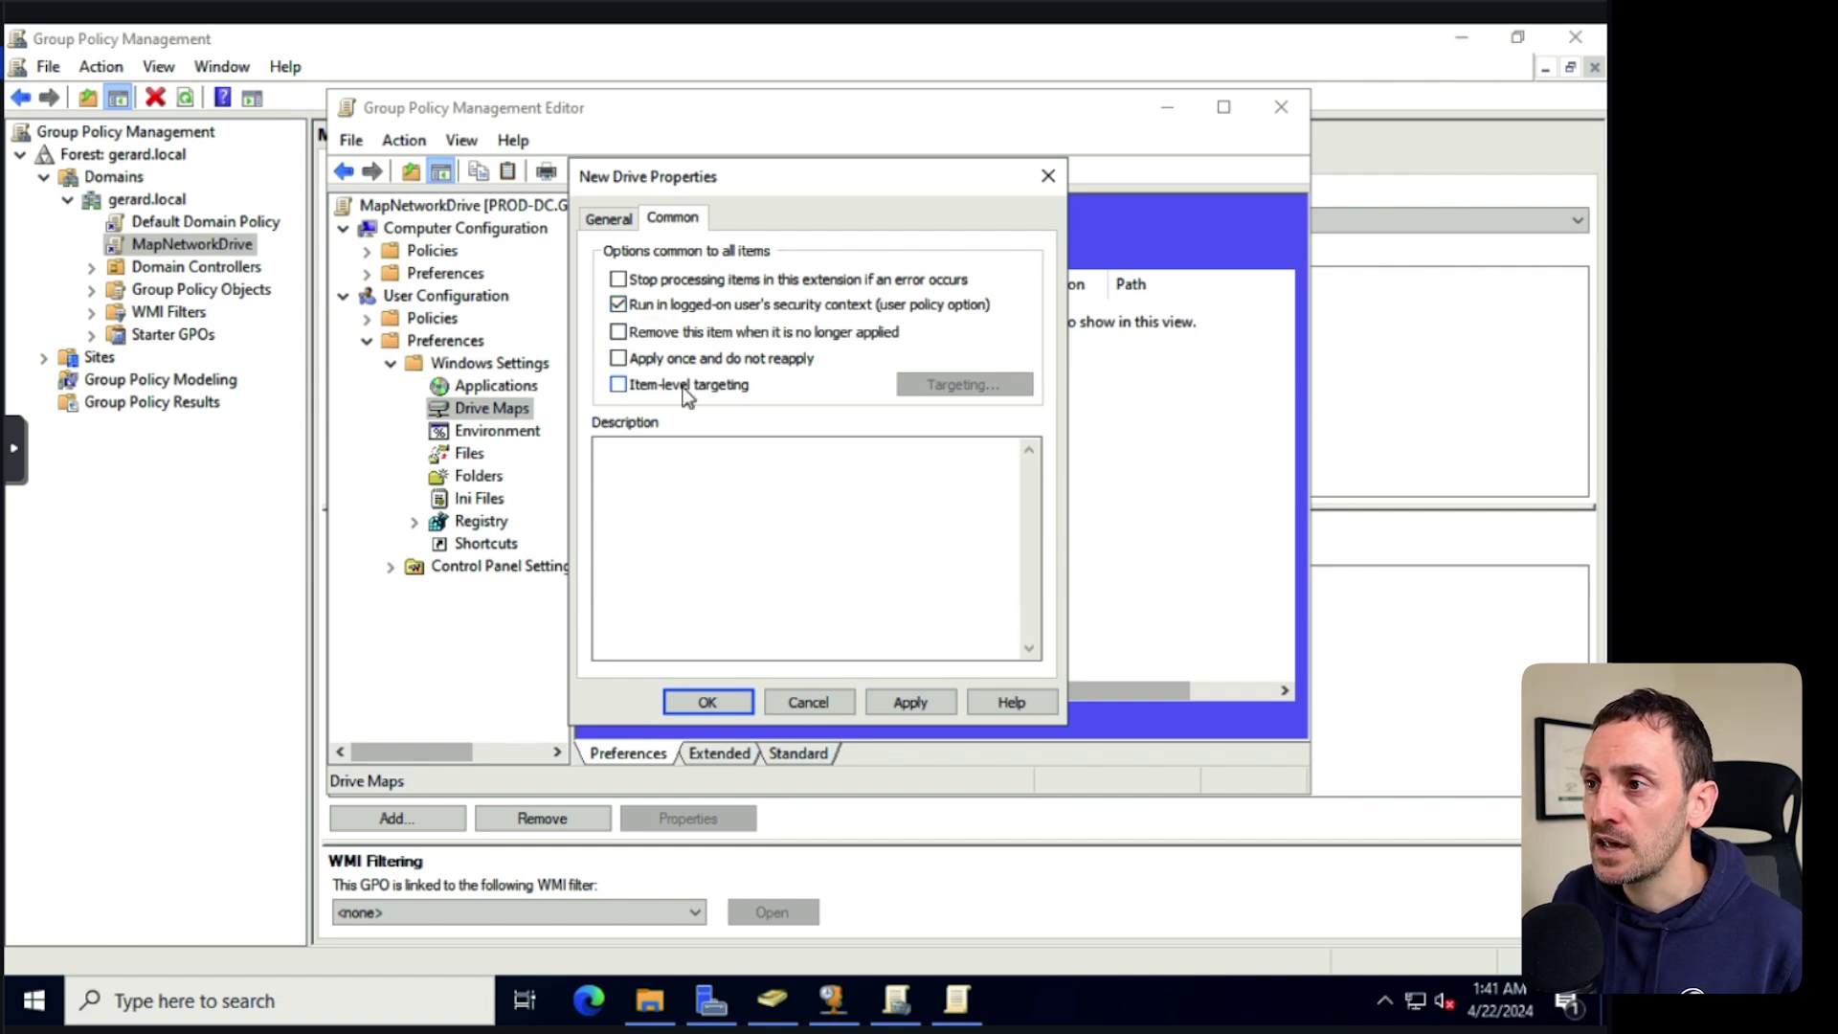
{"action": "left_click", "coordinate": [641, 388]}
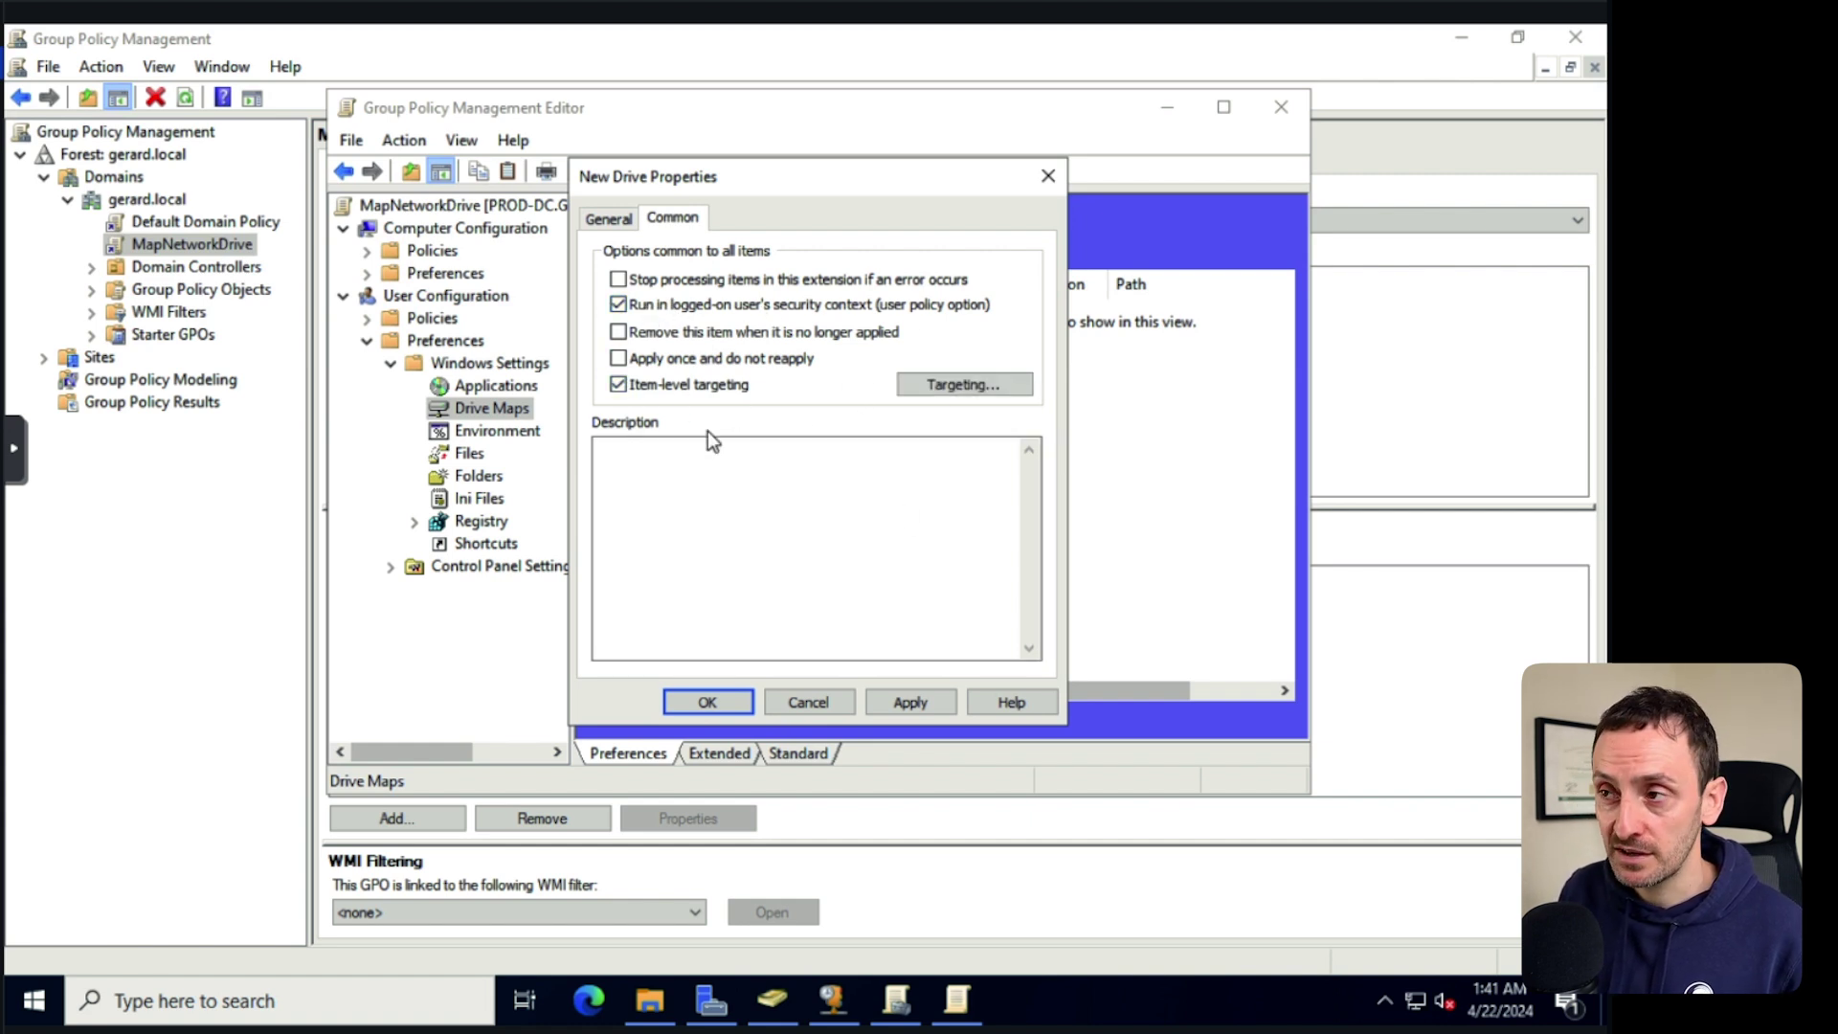
{"action": "left_click", "coordinate": [959, 383]}
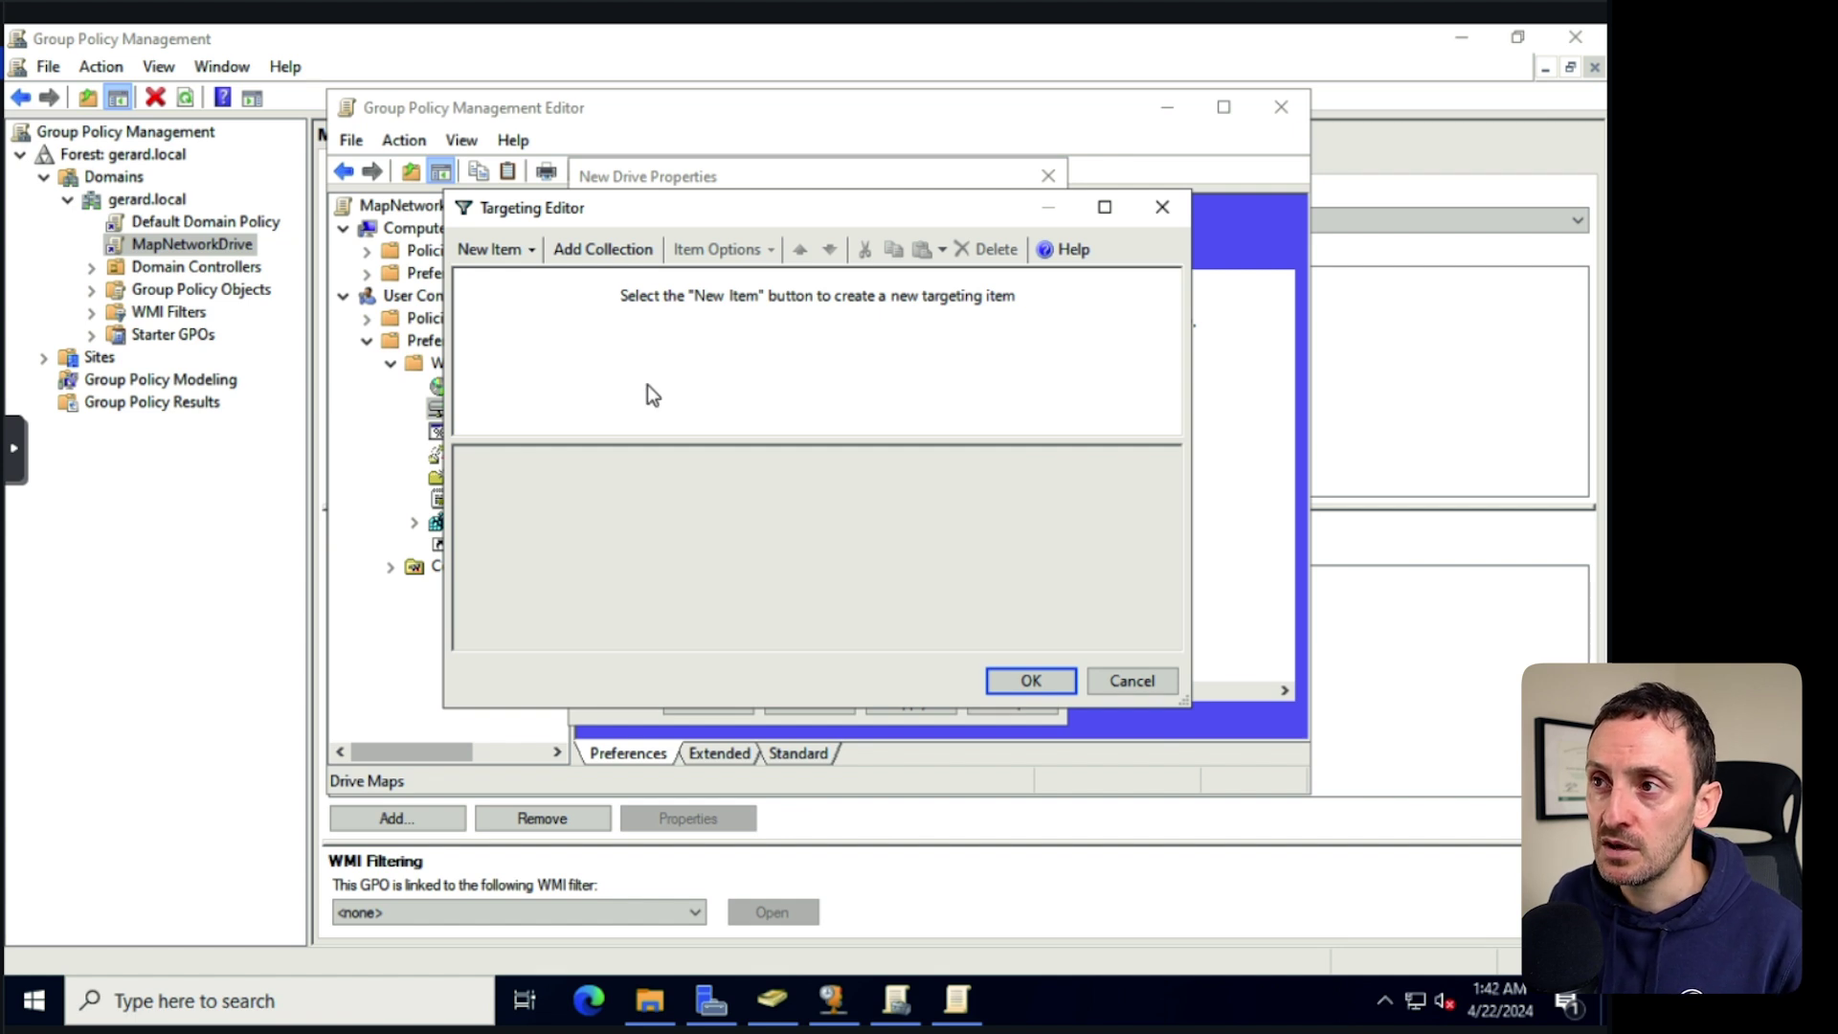
Add a Security Group targeting item for the SharedFolder_Access group.
{"action": "left_click", "coordinate": [532, 252]}
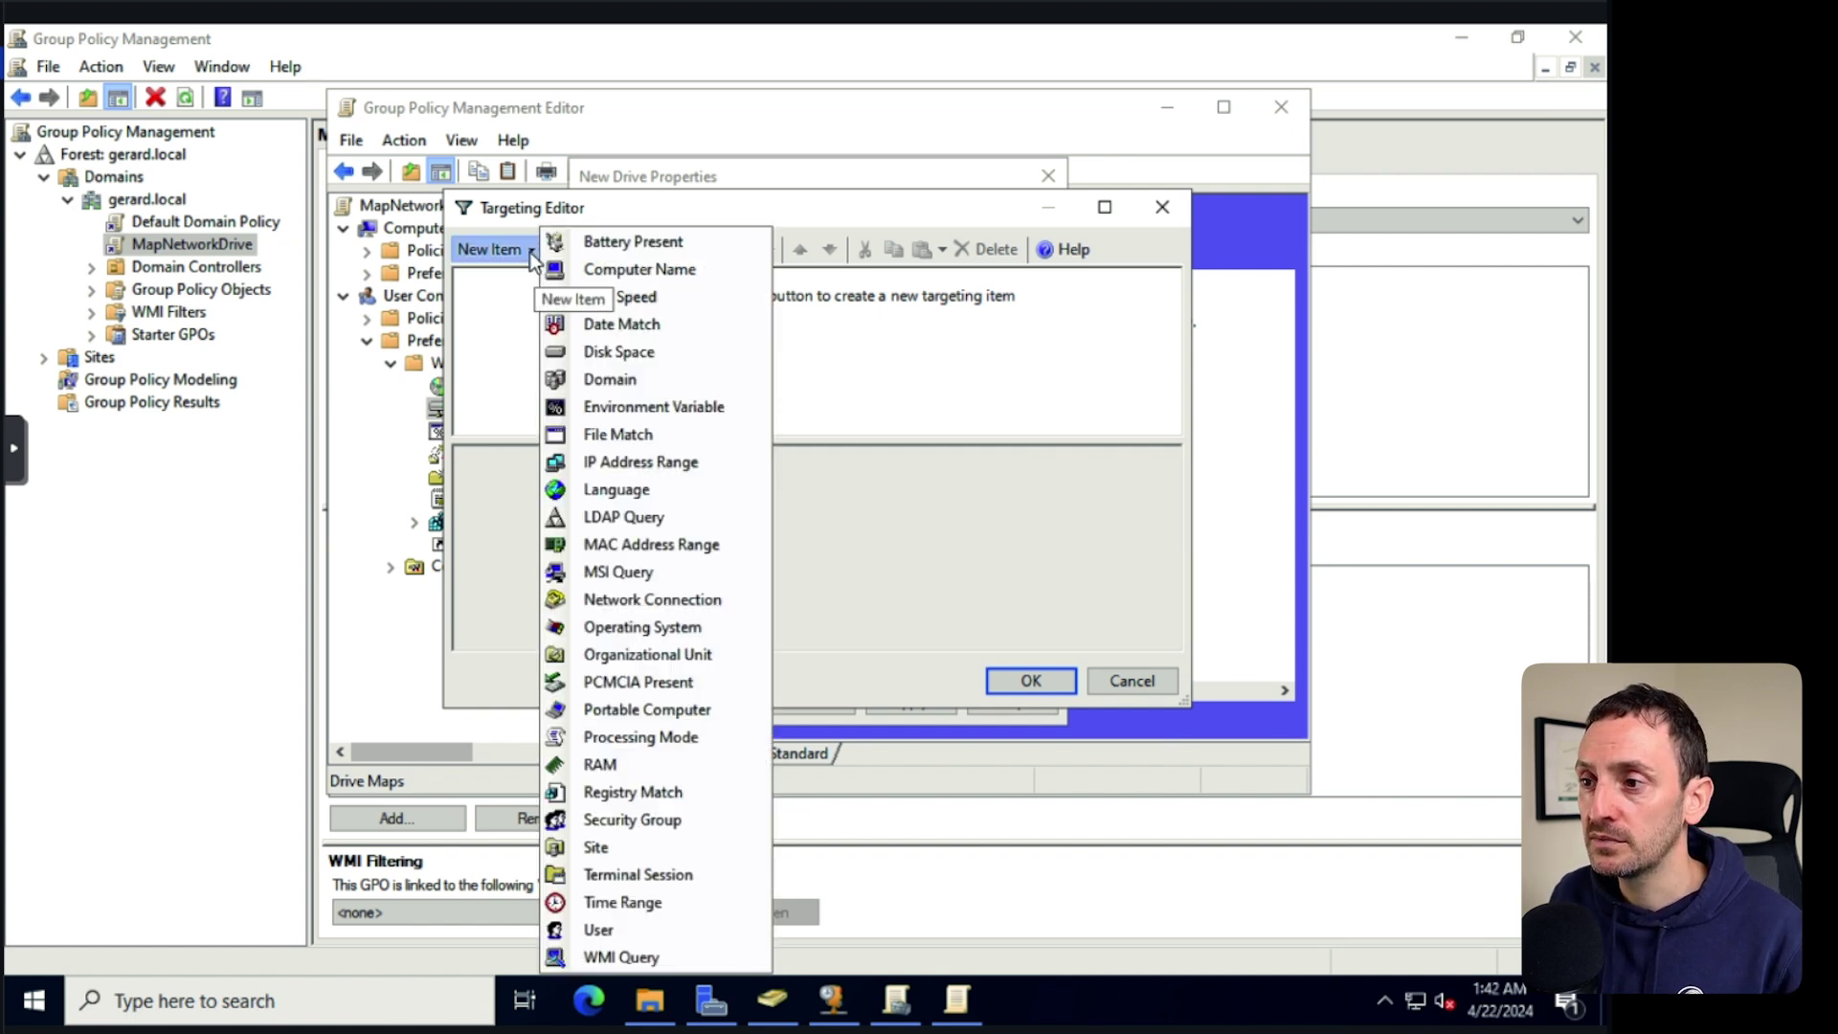
{"action": "left_click", "coordinate": [661, 820]}
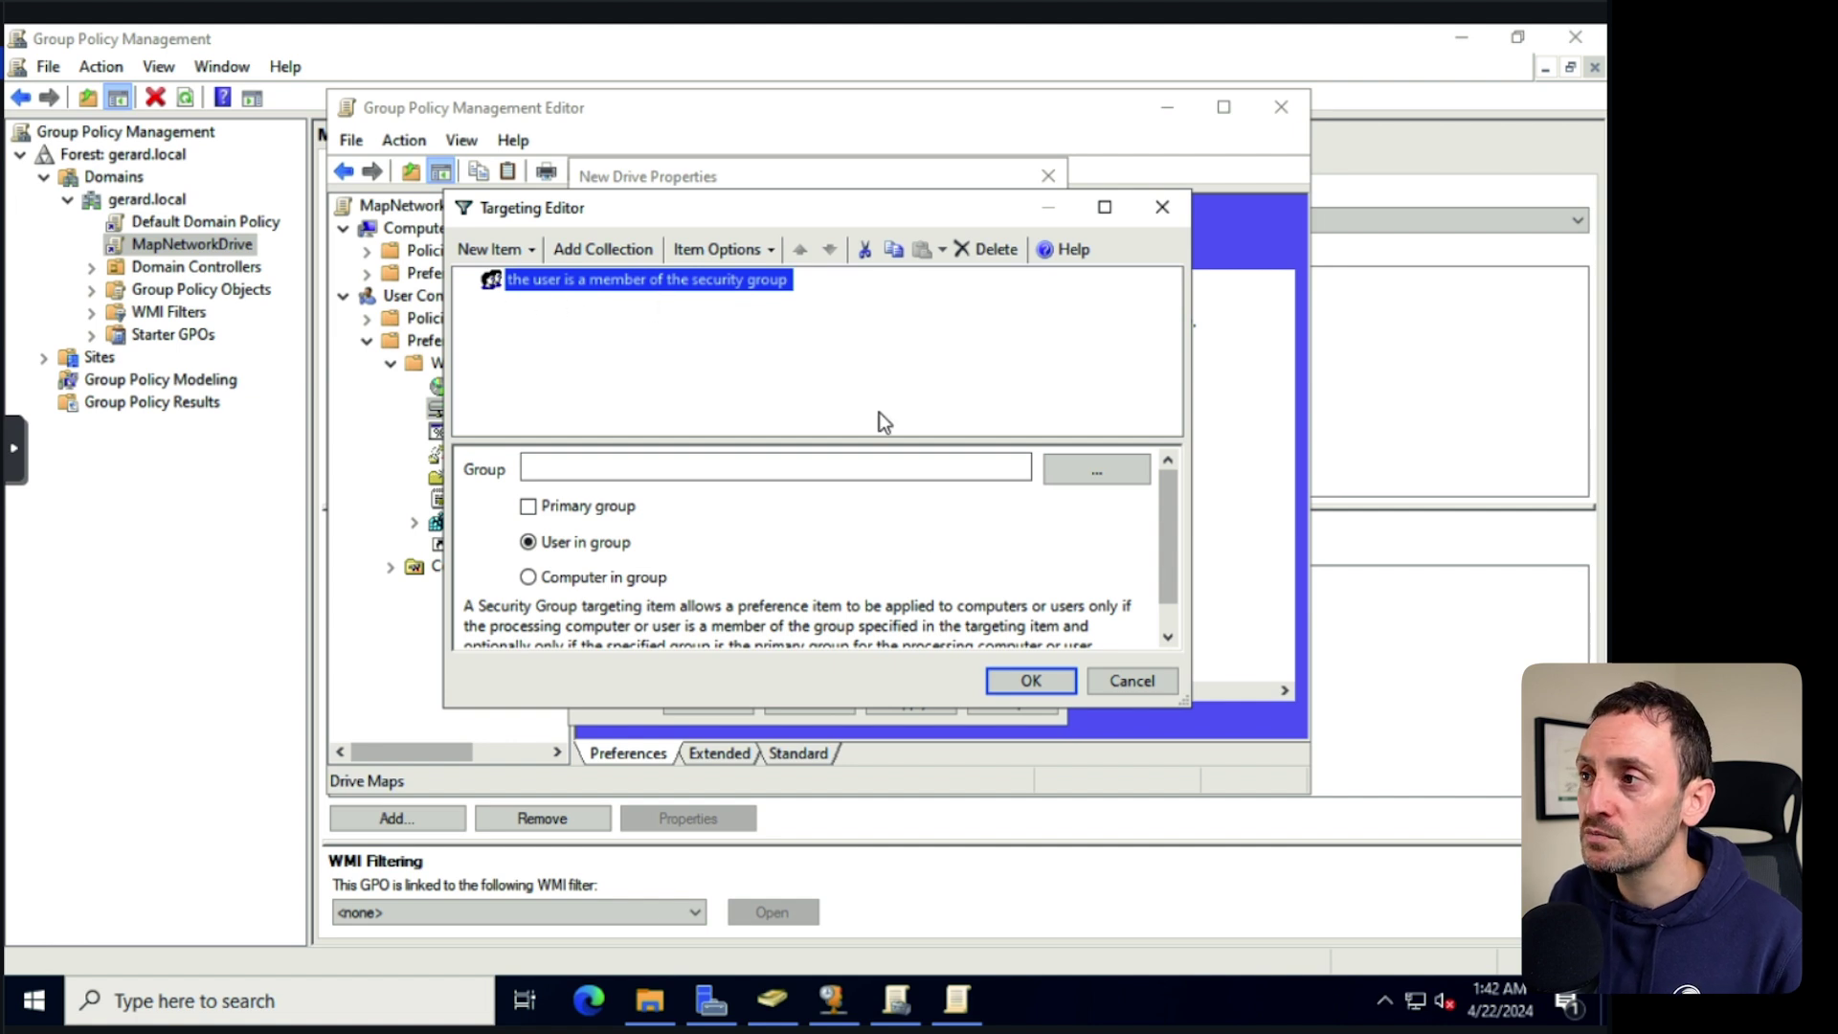
{"action": "left_click", "coordinate": [1092, 469]}
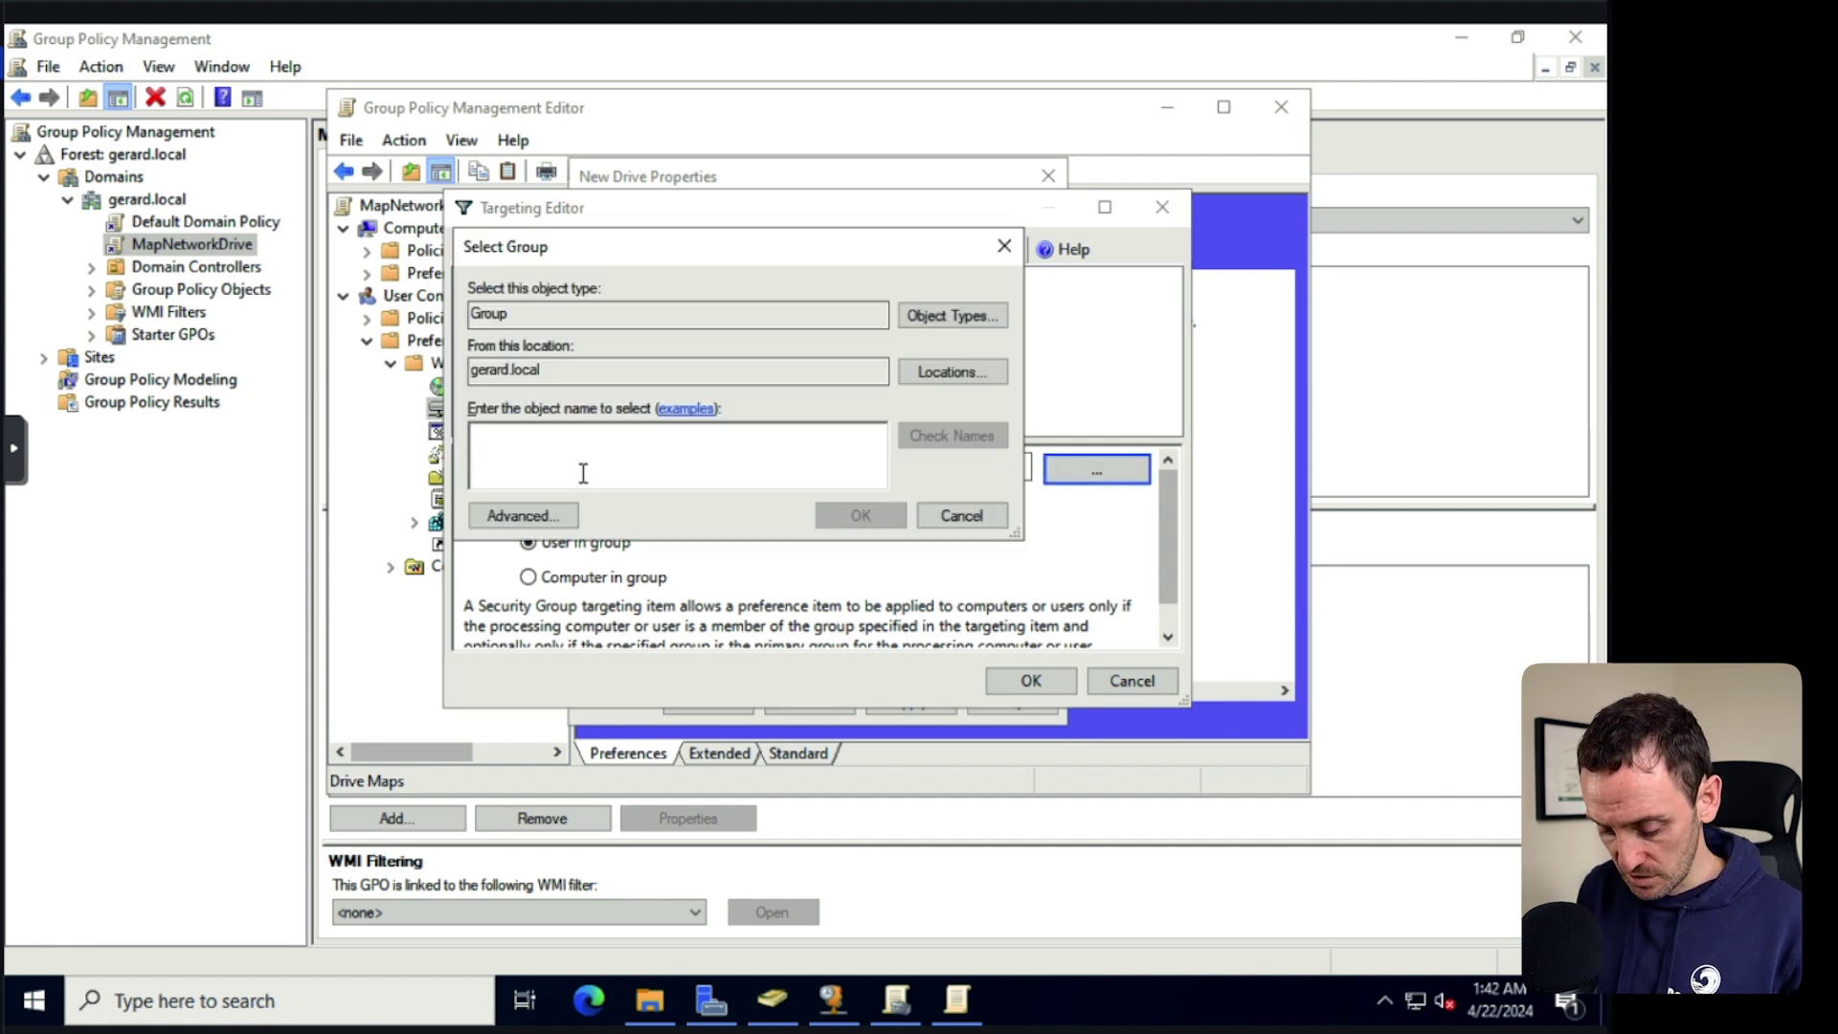
{"action": "type", "text": "share"}
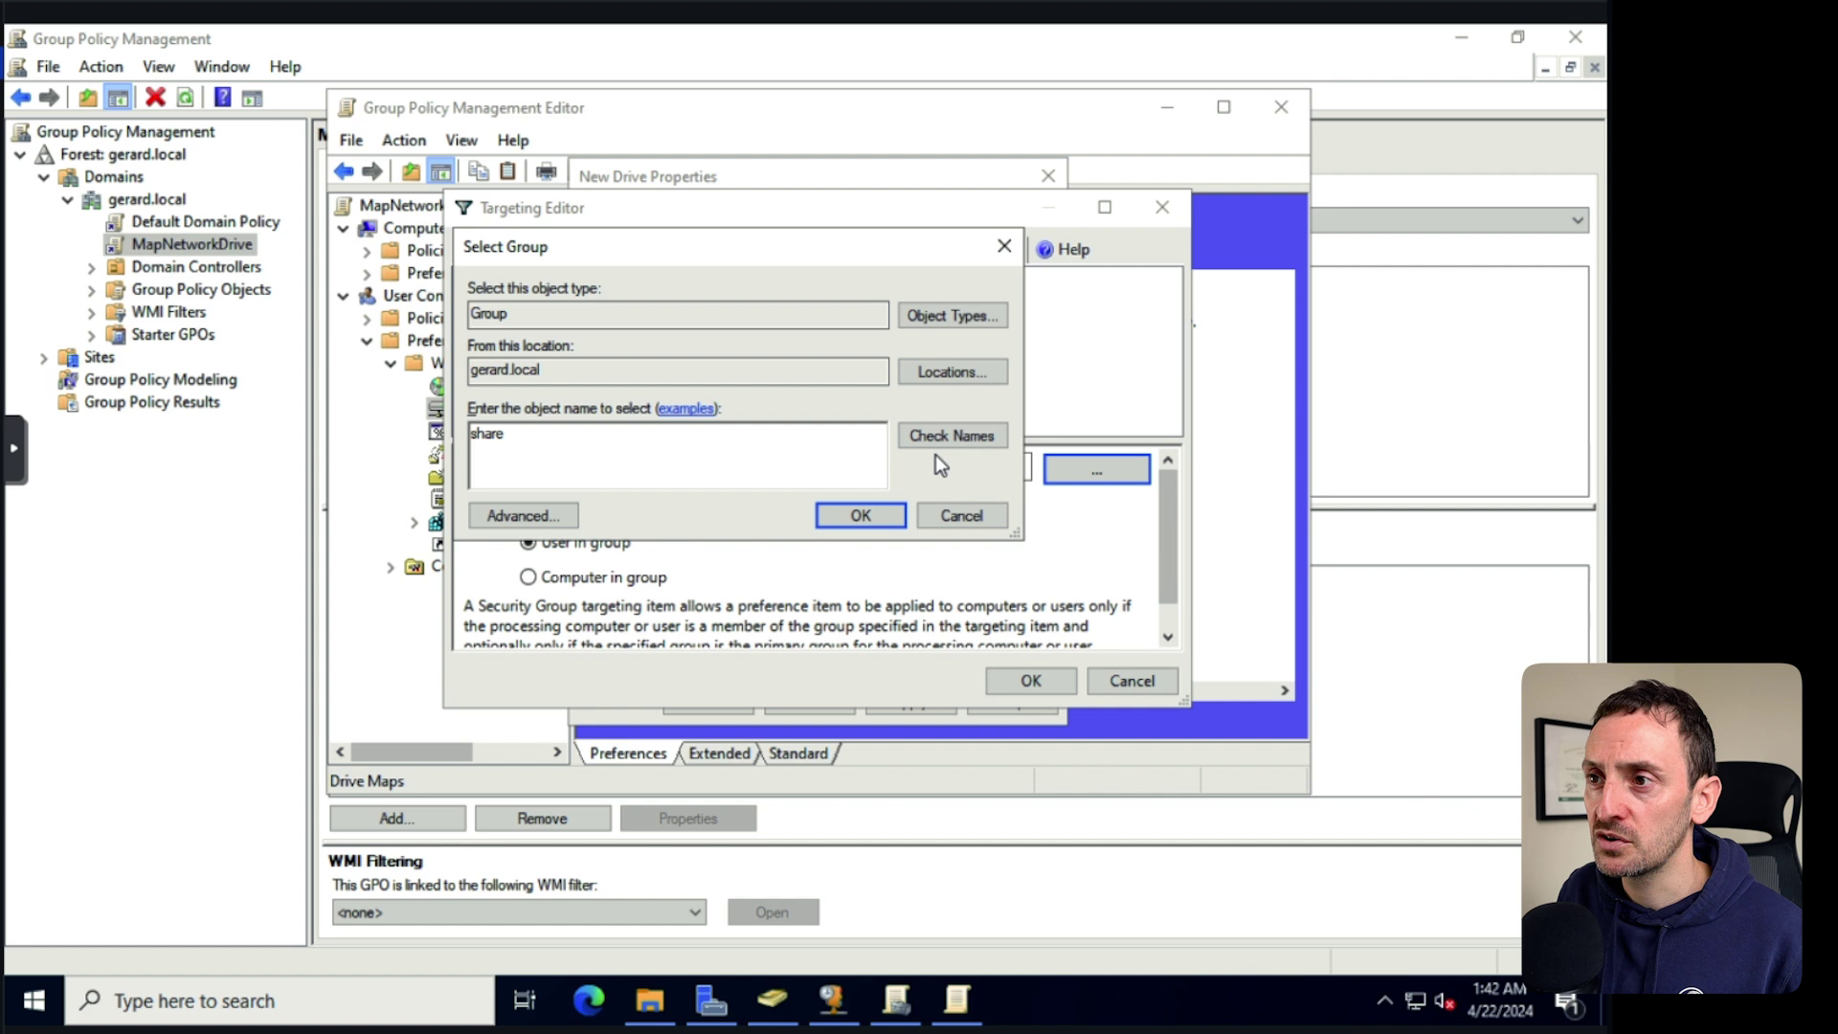
{"action": "left_click", "coordinate": [942, 435]}
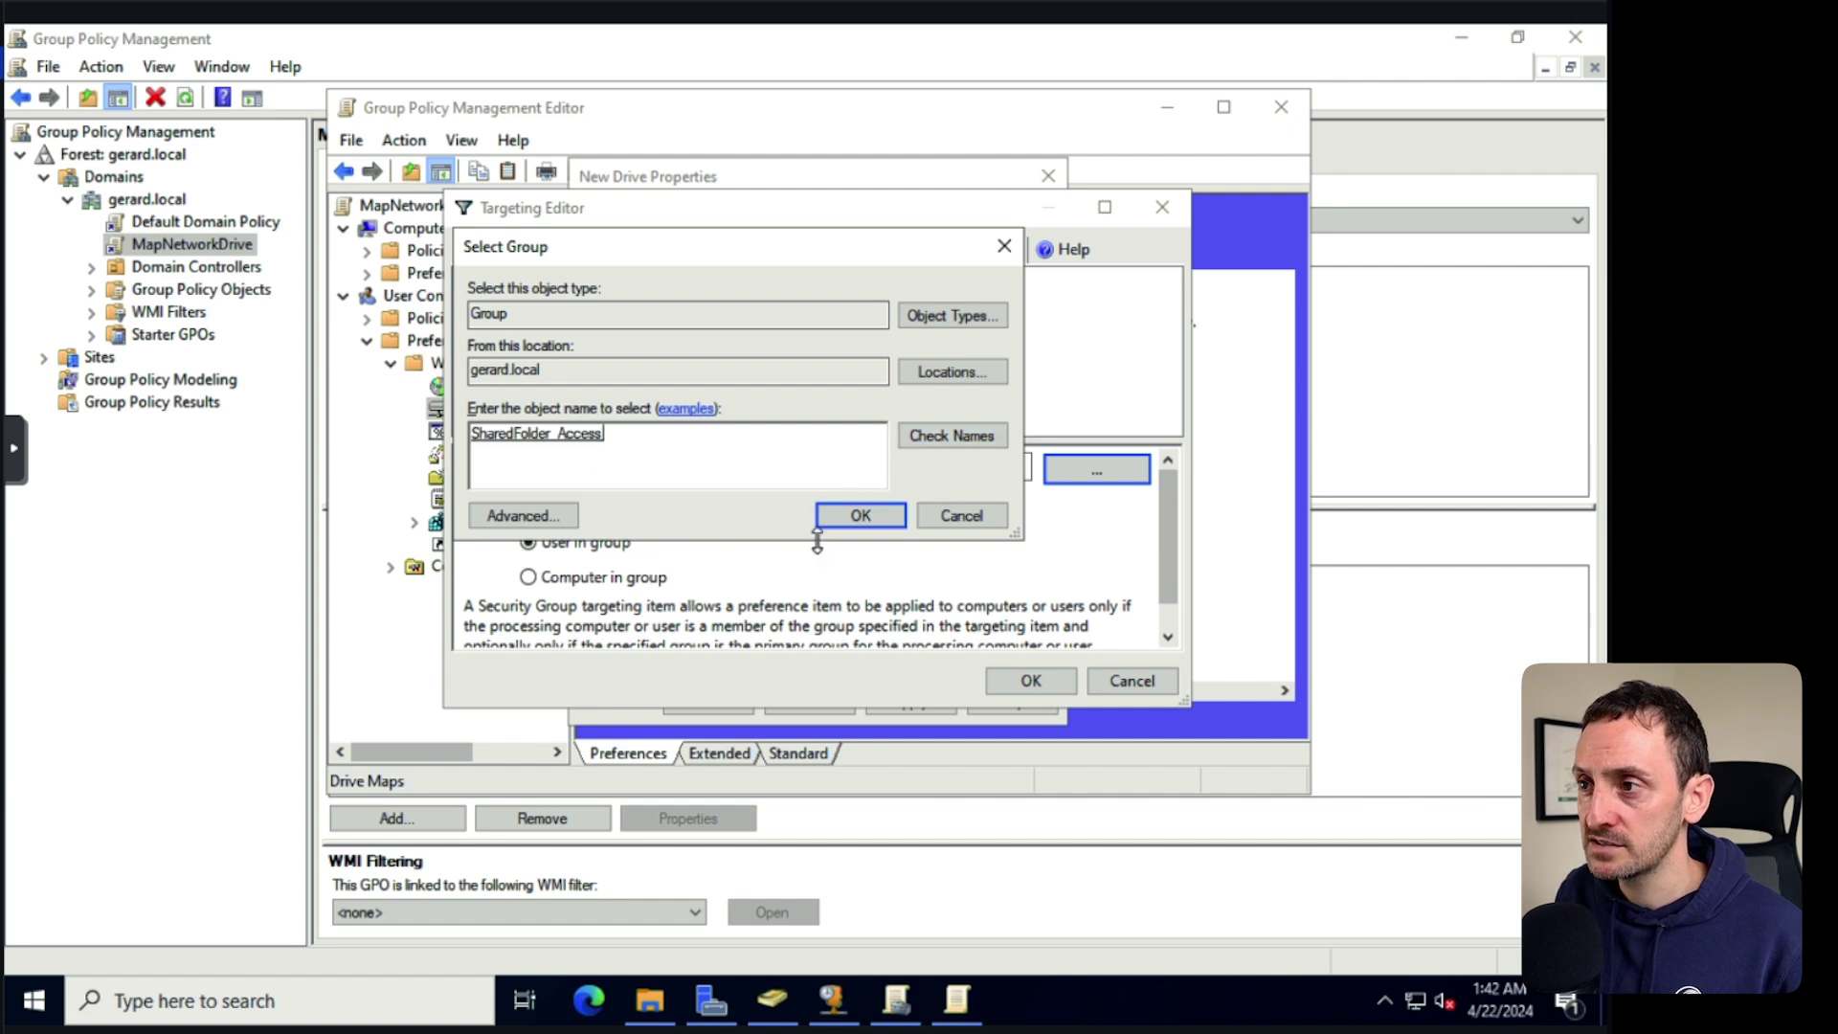
{"action": "left_click", "coordinate": [851, 513]}
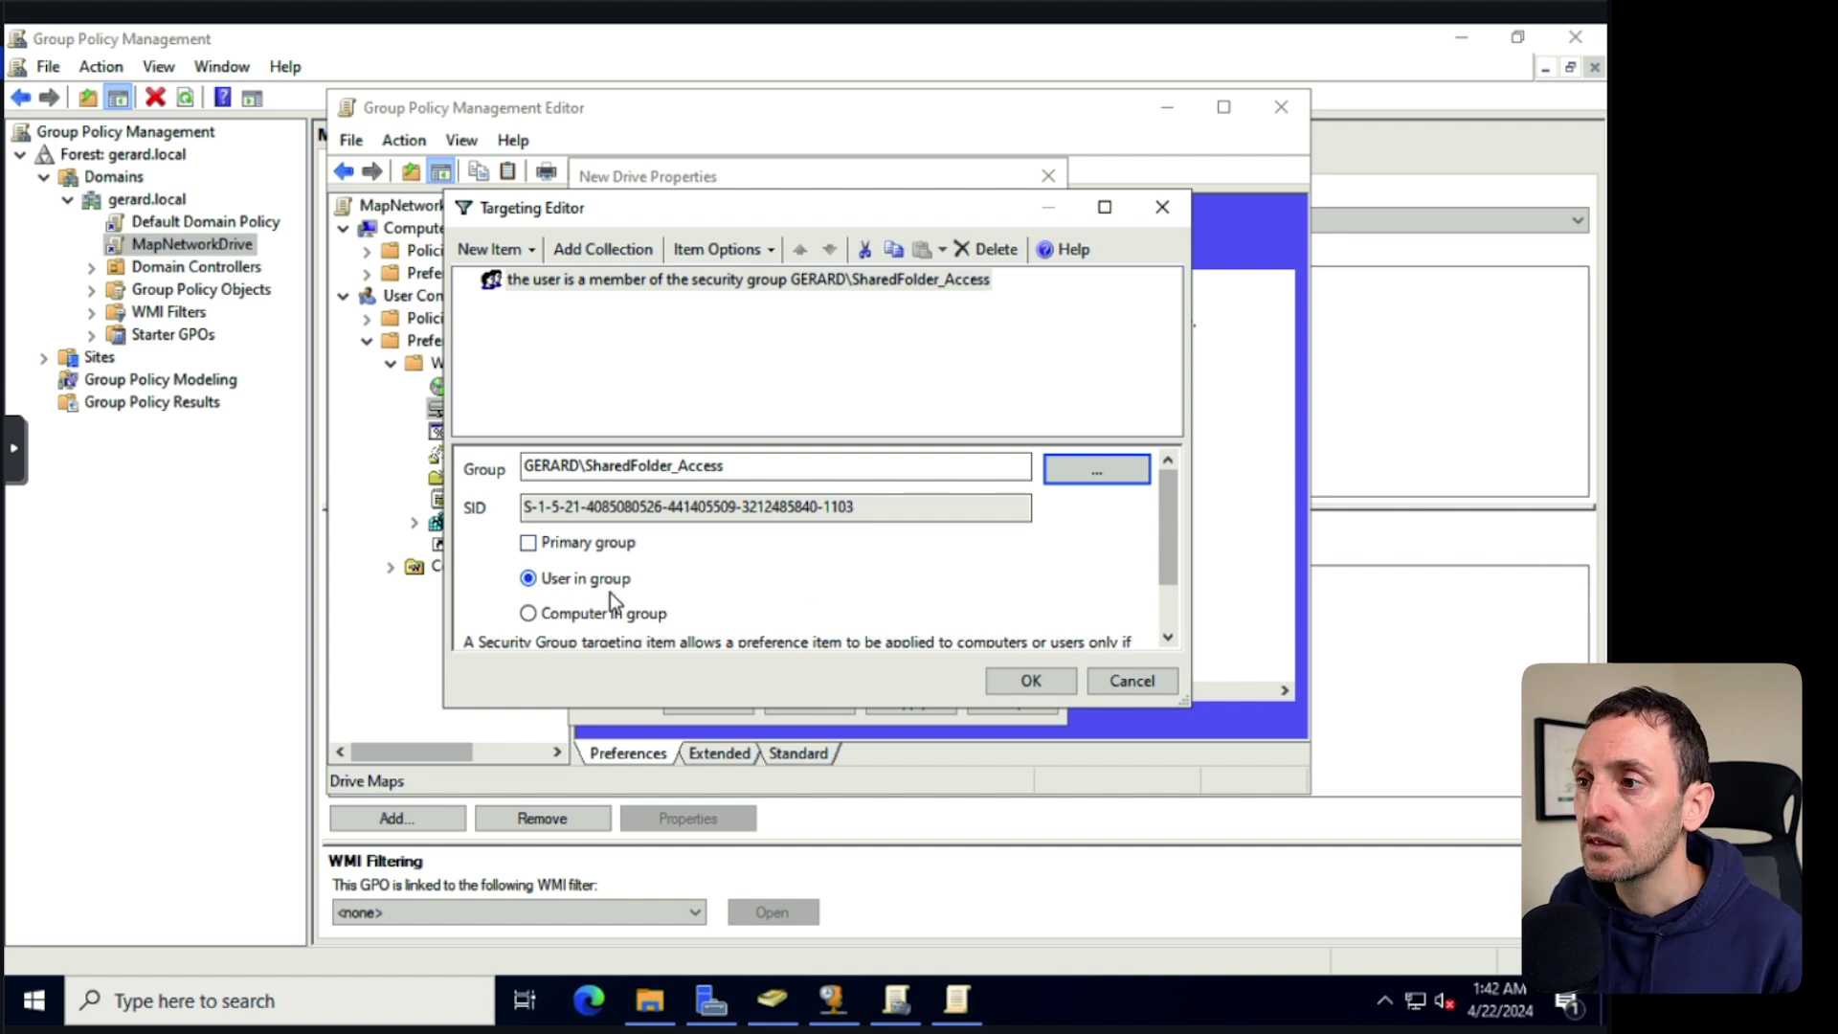
{"action": "scroll", "coordinate": [611, 588], "scroll_direction": "down", "scroll_amount": 1}
{"action": "left_click", "coordinate": [1037, 676]}
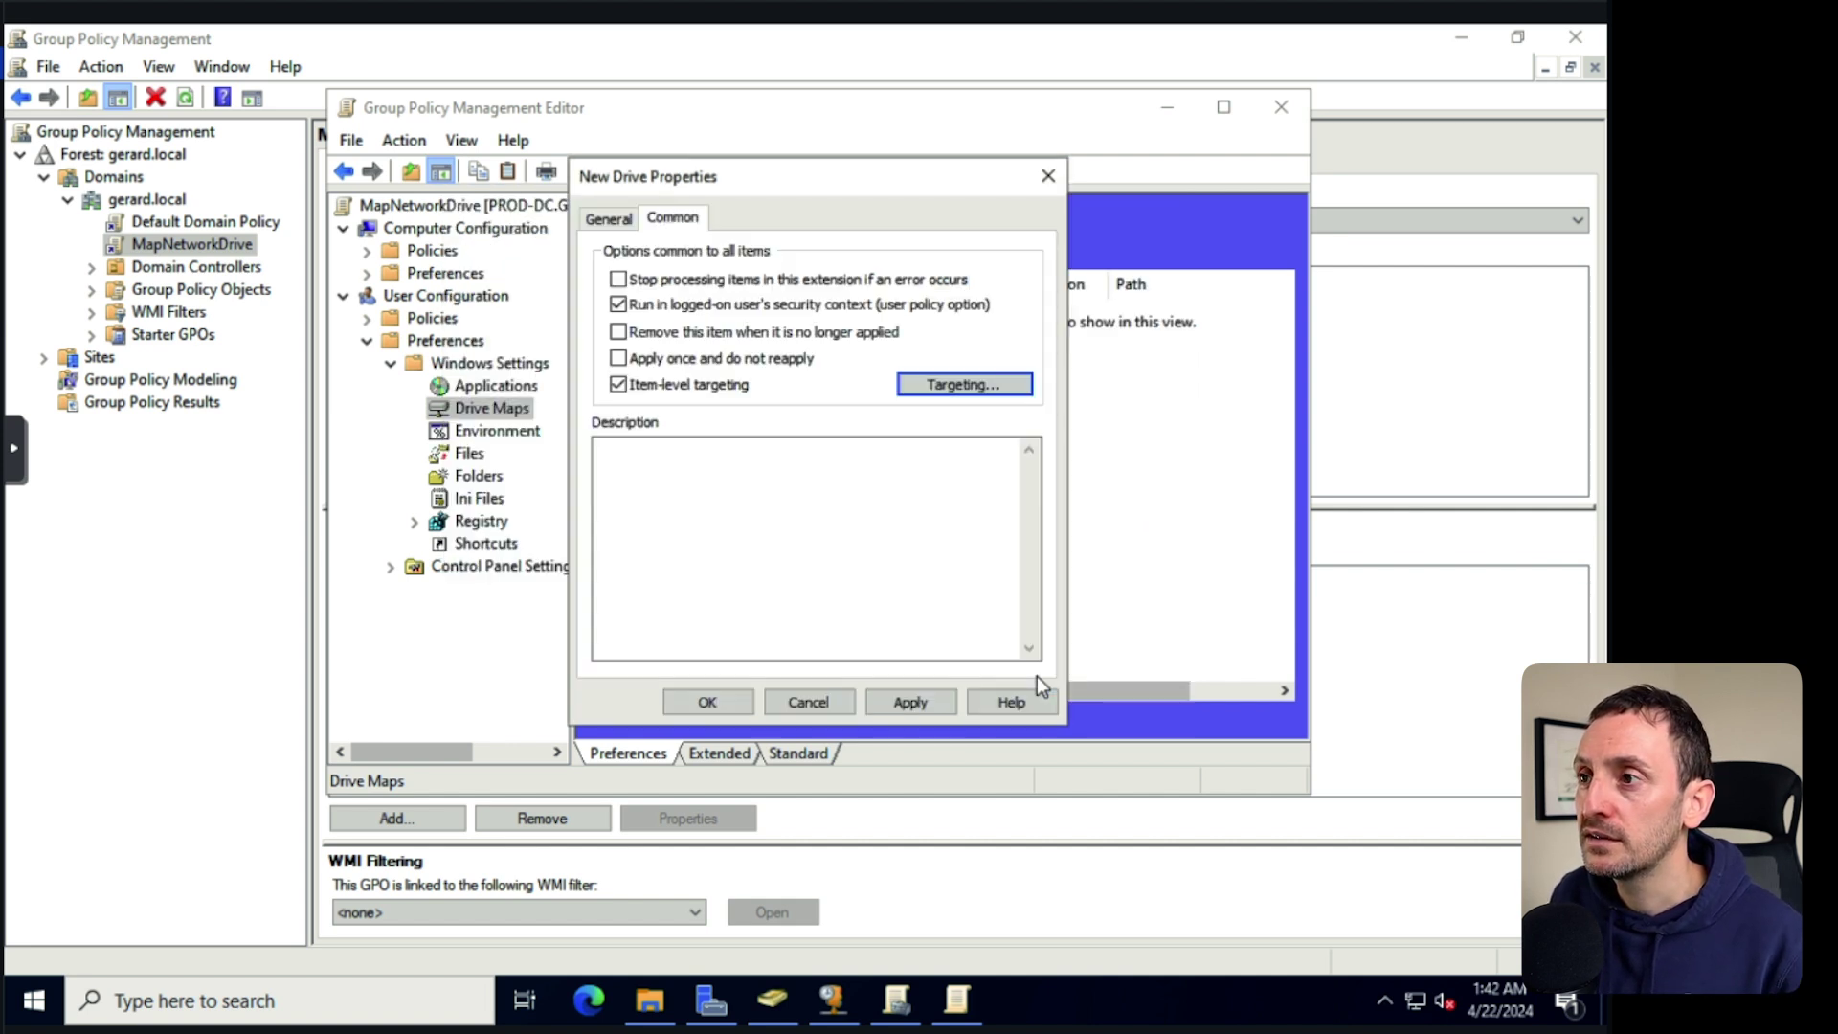
Apply and save the G: drive map to \\prod-dc\SHARED.
{"action": "left_click", "coordinate": [894, 705]}
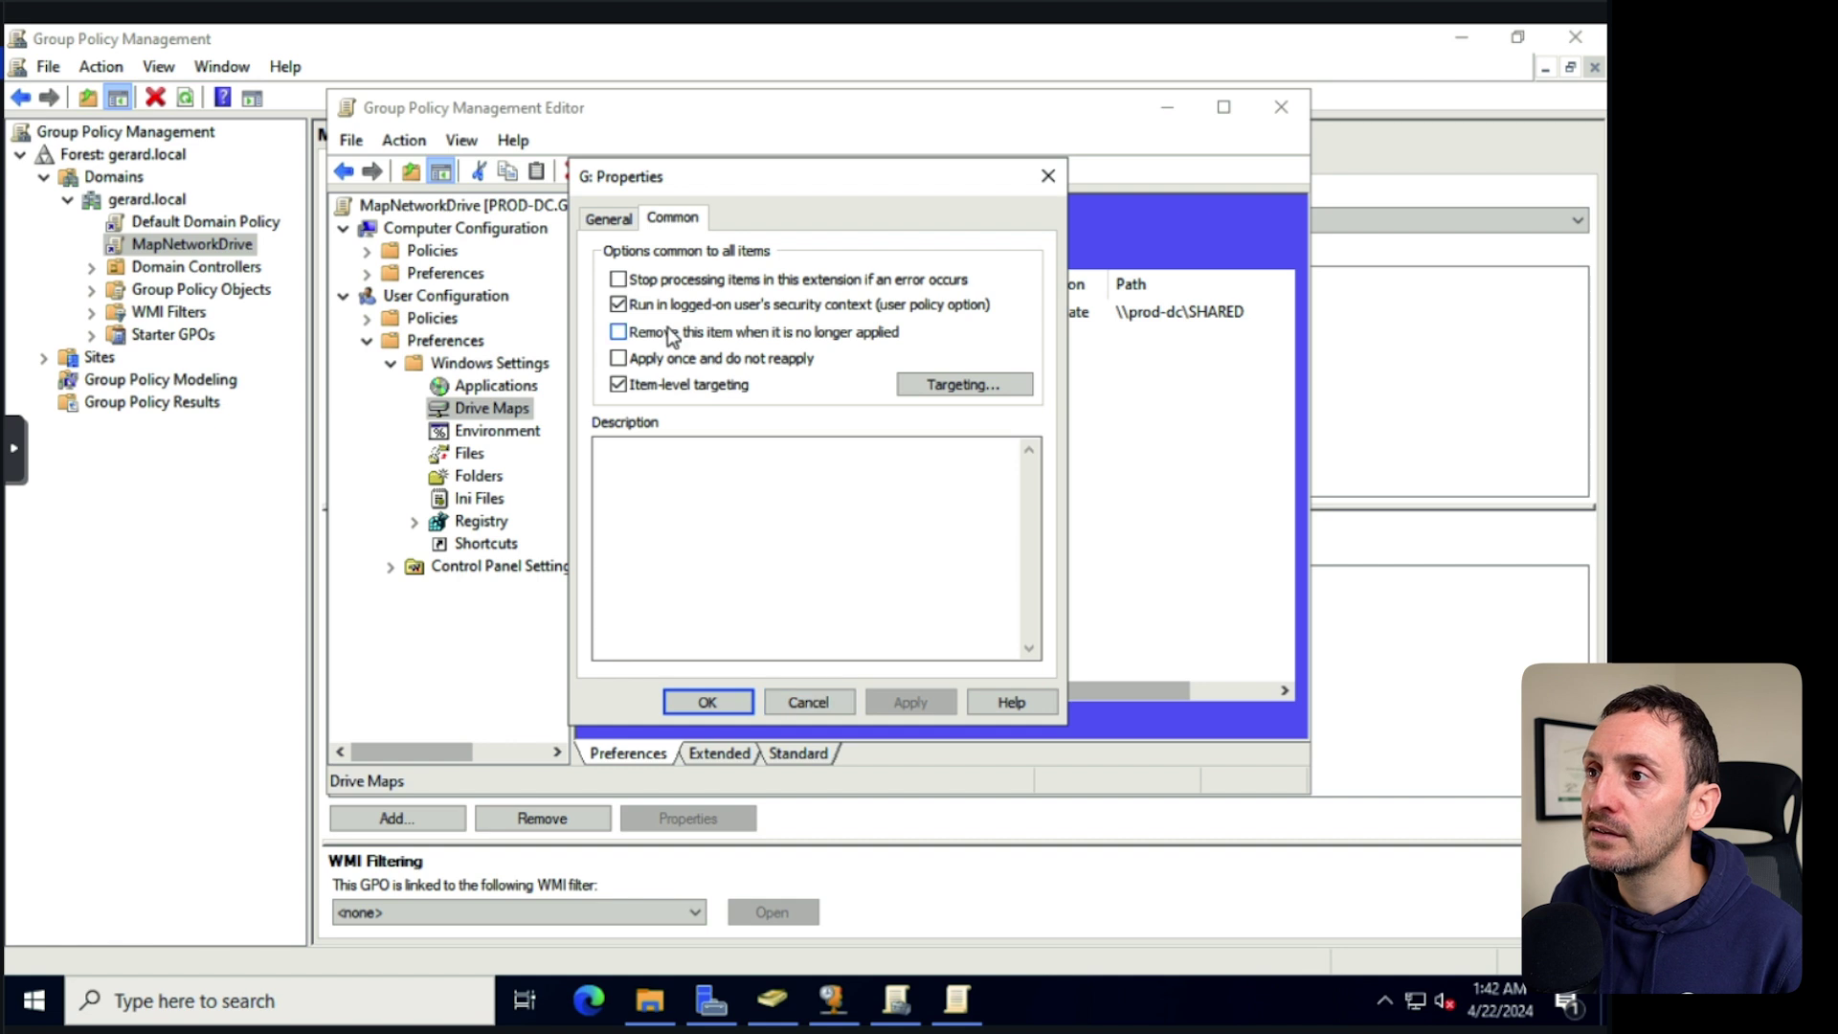
{"action": "left_click", "coordinate": [609, 218]}
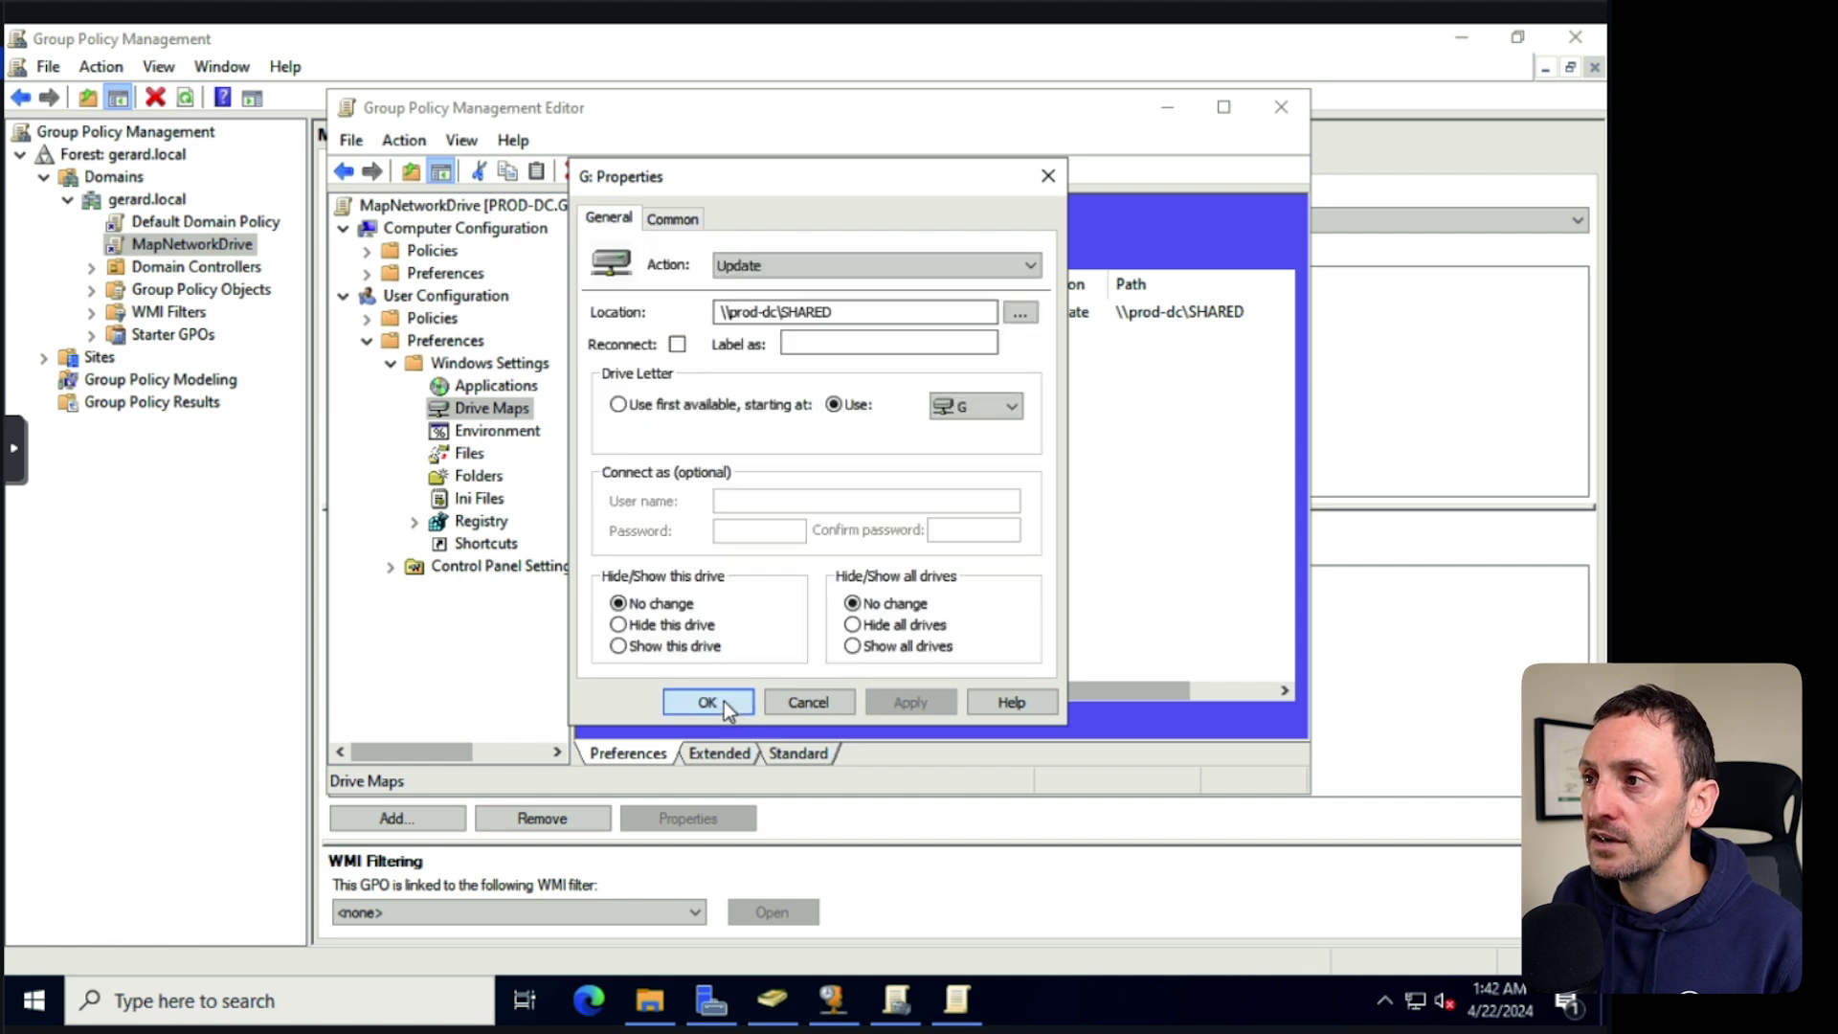
{"action": "left_click", "coordinate": [707, 702]}
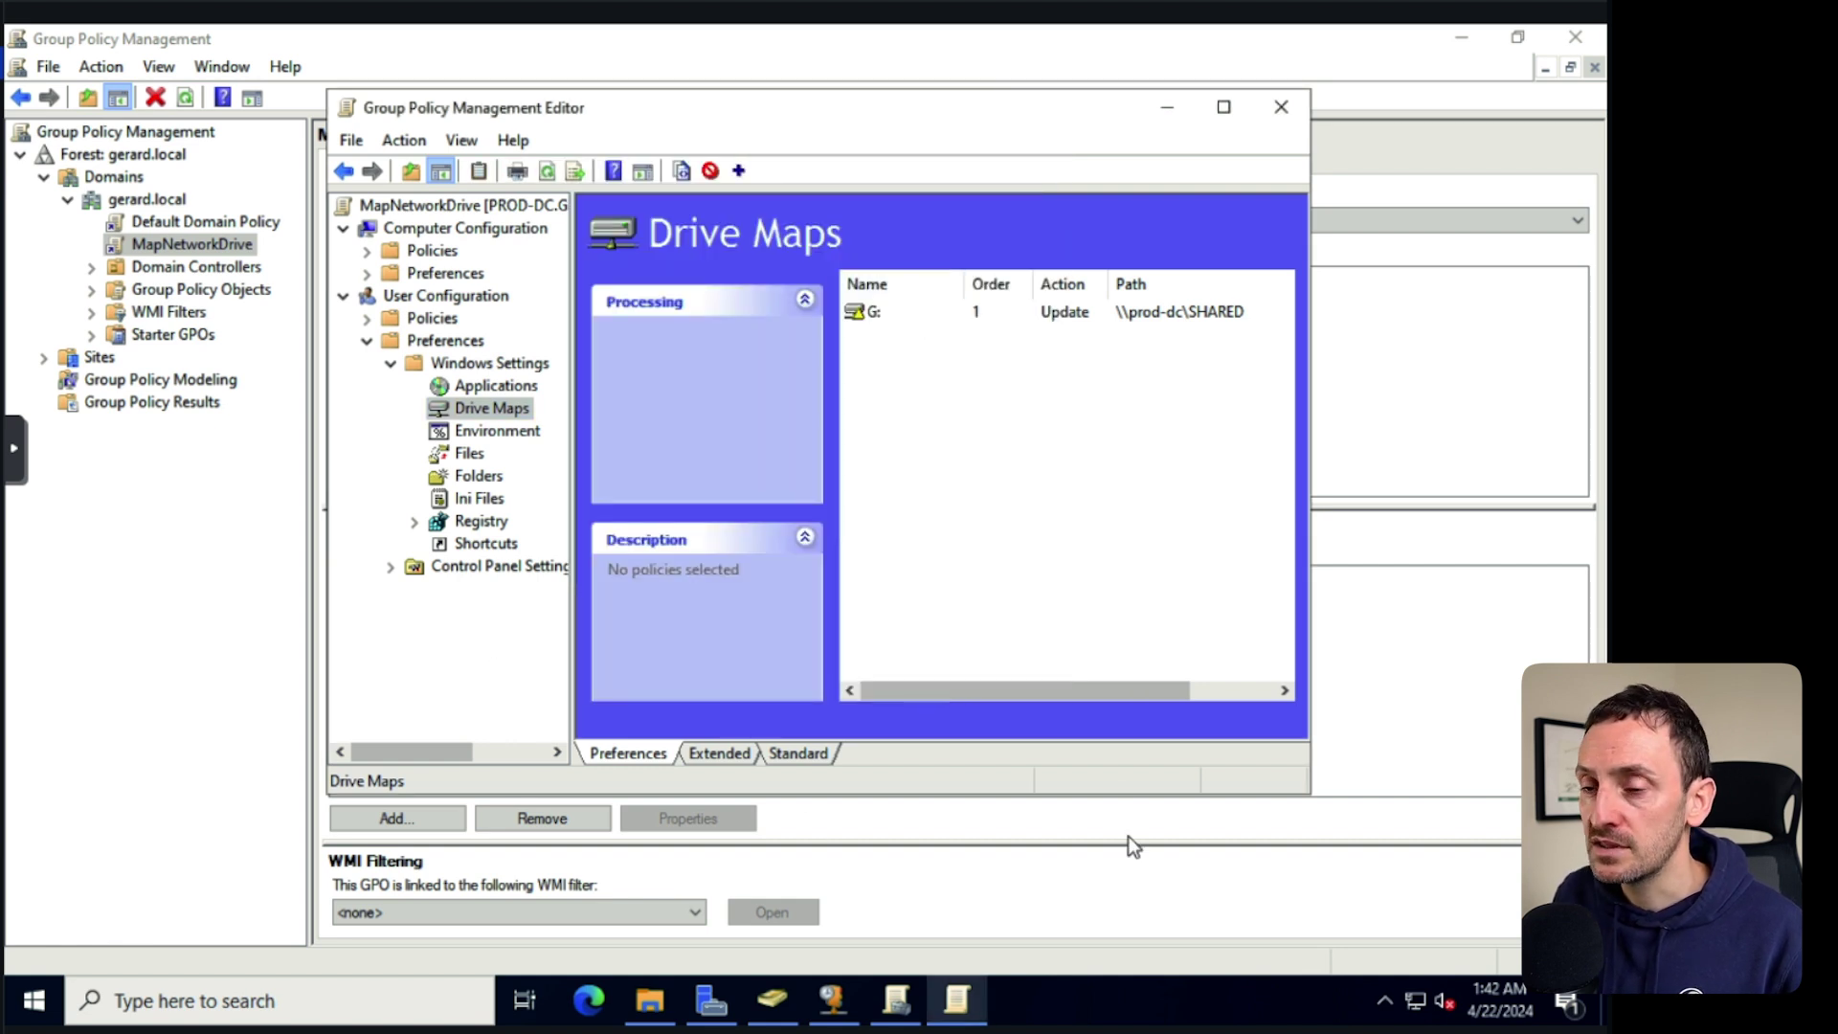
{"action": "left_click", "coordinate": [772, 1001]}
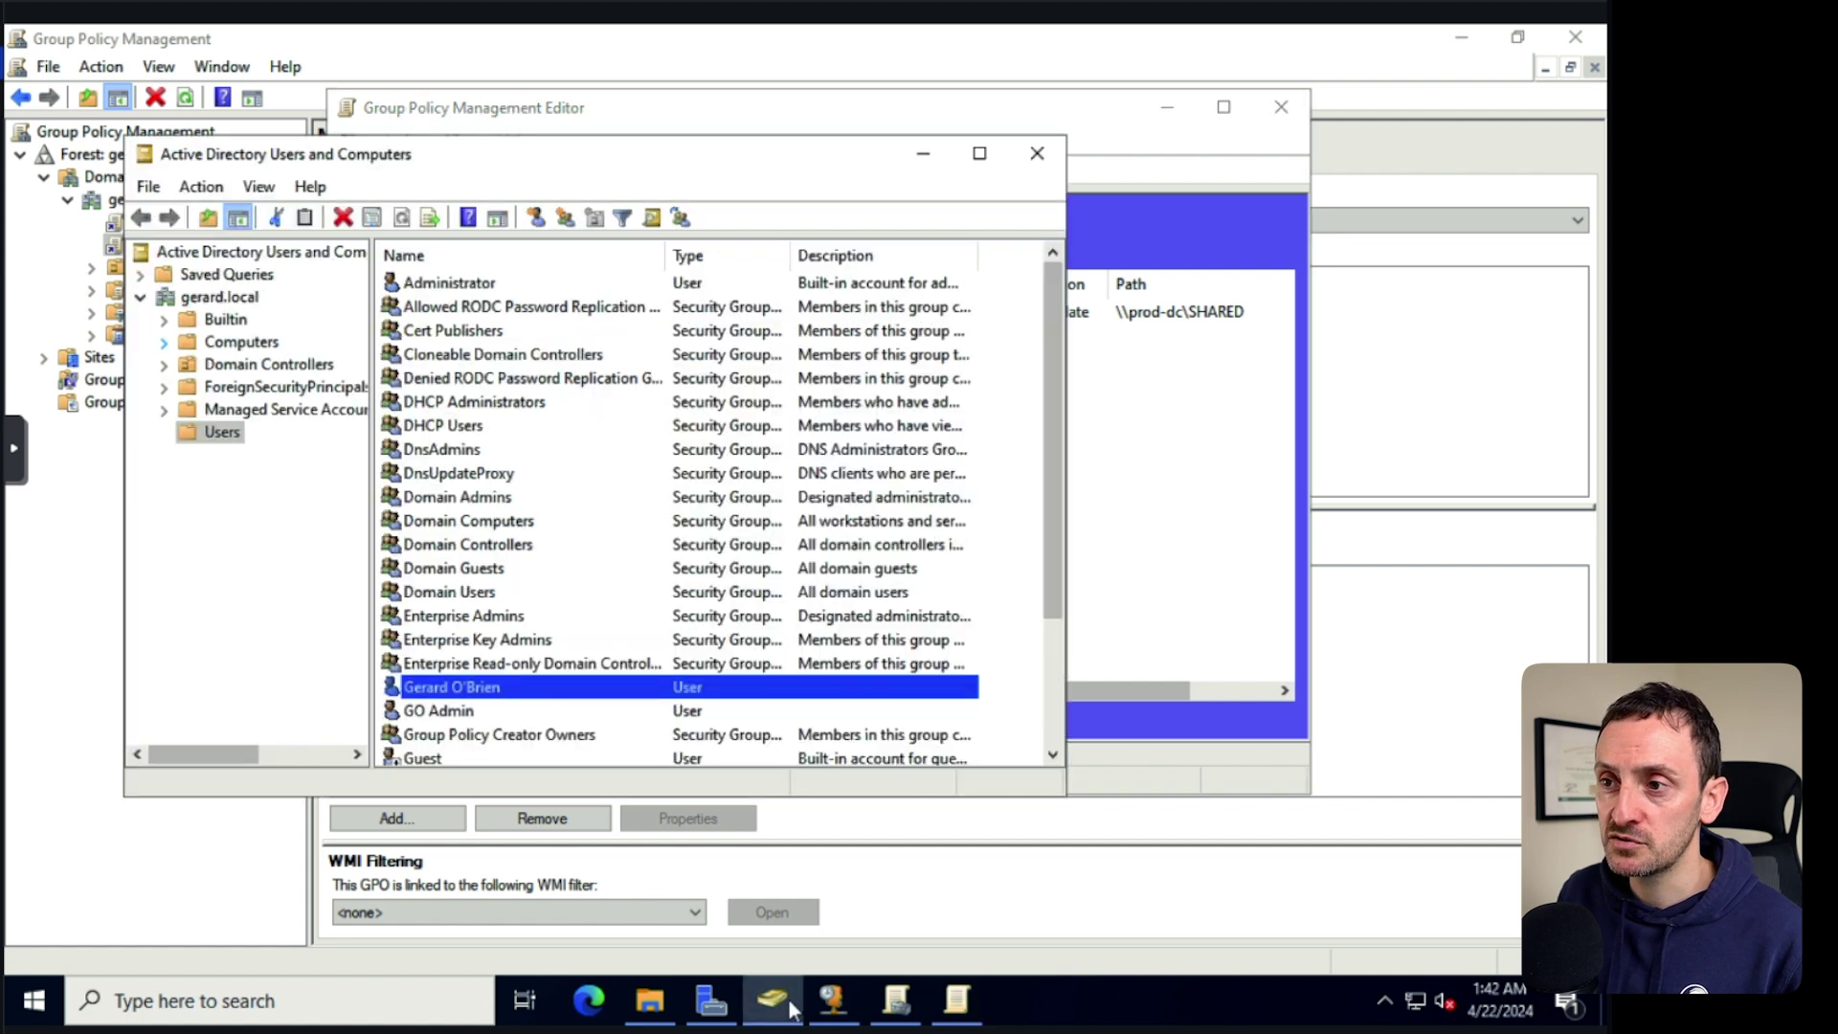
Add the first user account to the SharedFolder_Access group and apply the change.
{"action": "double_click", "coordinate": [467, 687]}
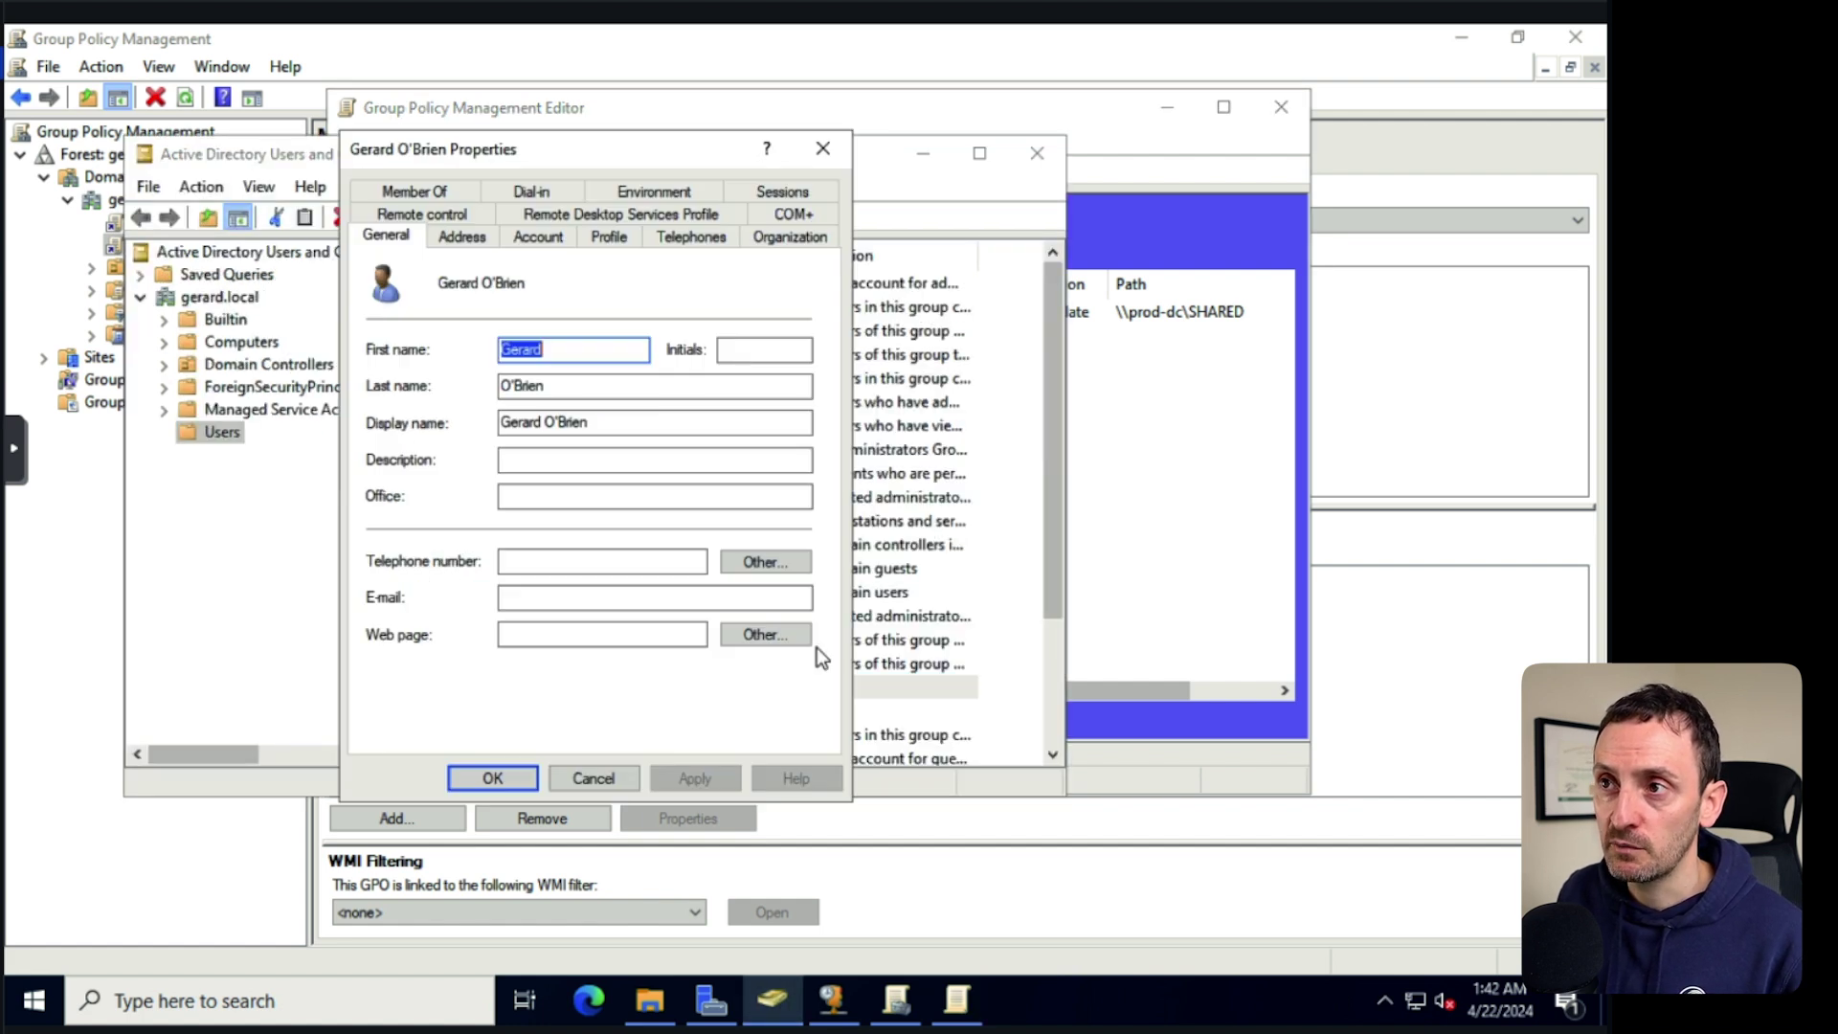
{"action": "left_click", "coordinate": [436, 190]}
{"action": "left_click", "coordinate": [413, 537]}
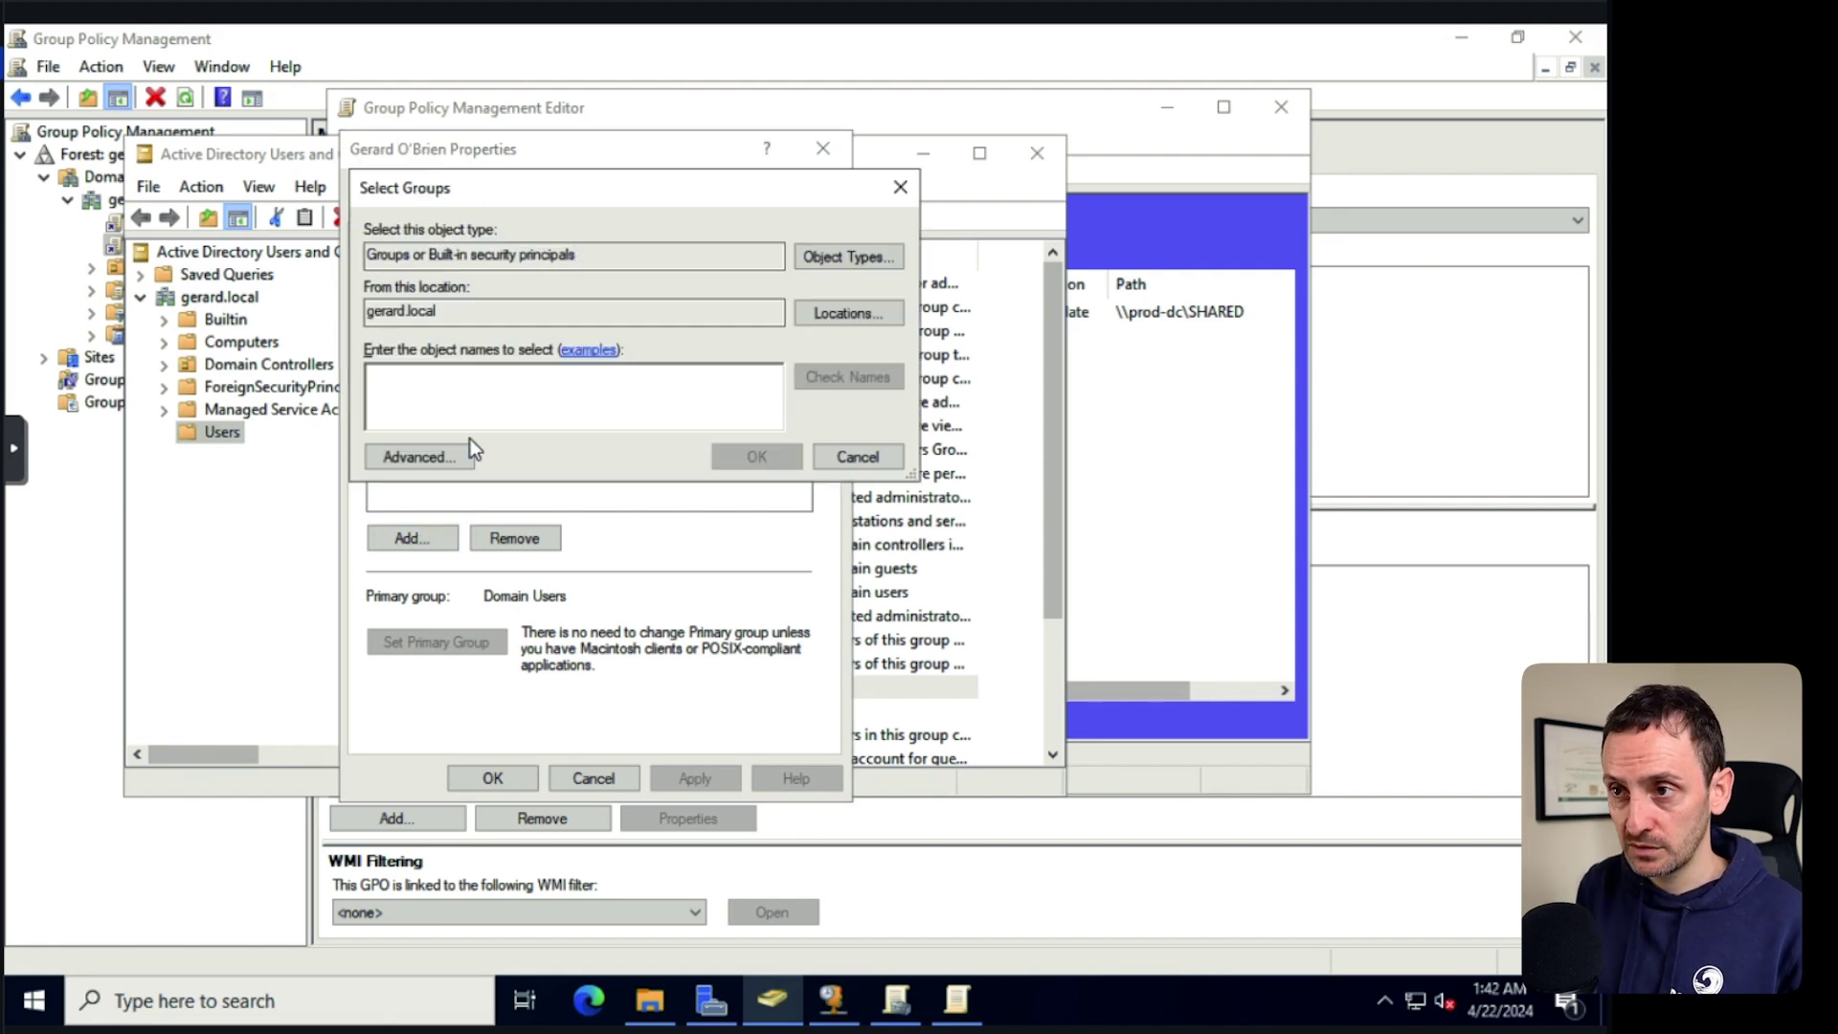
{"action": "type", "text": "shared"}
{"action": "left_click", "coordinate": [839, 383]}
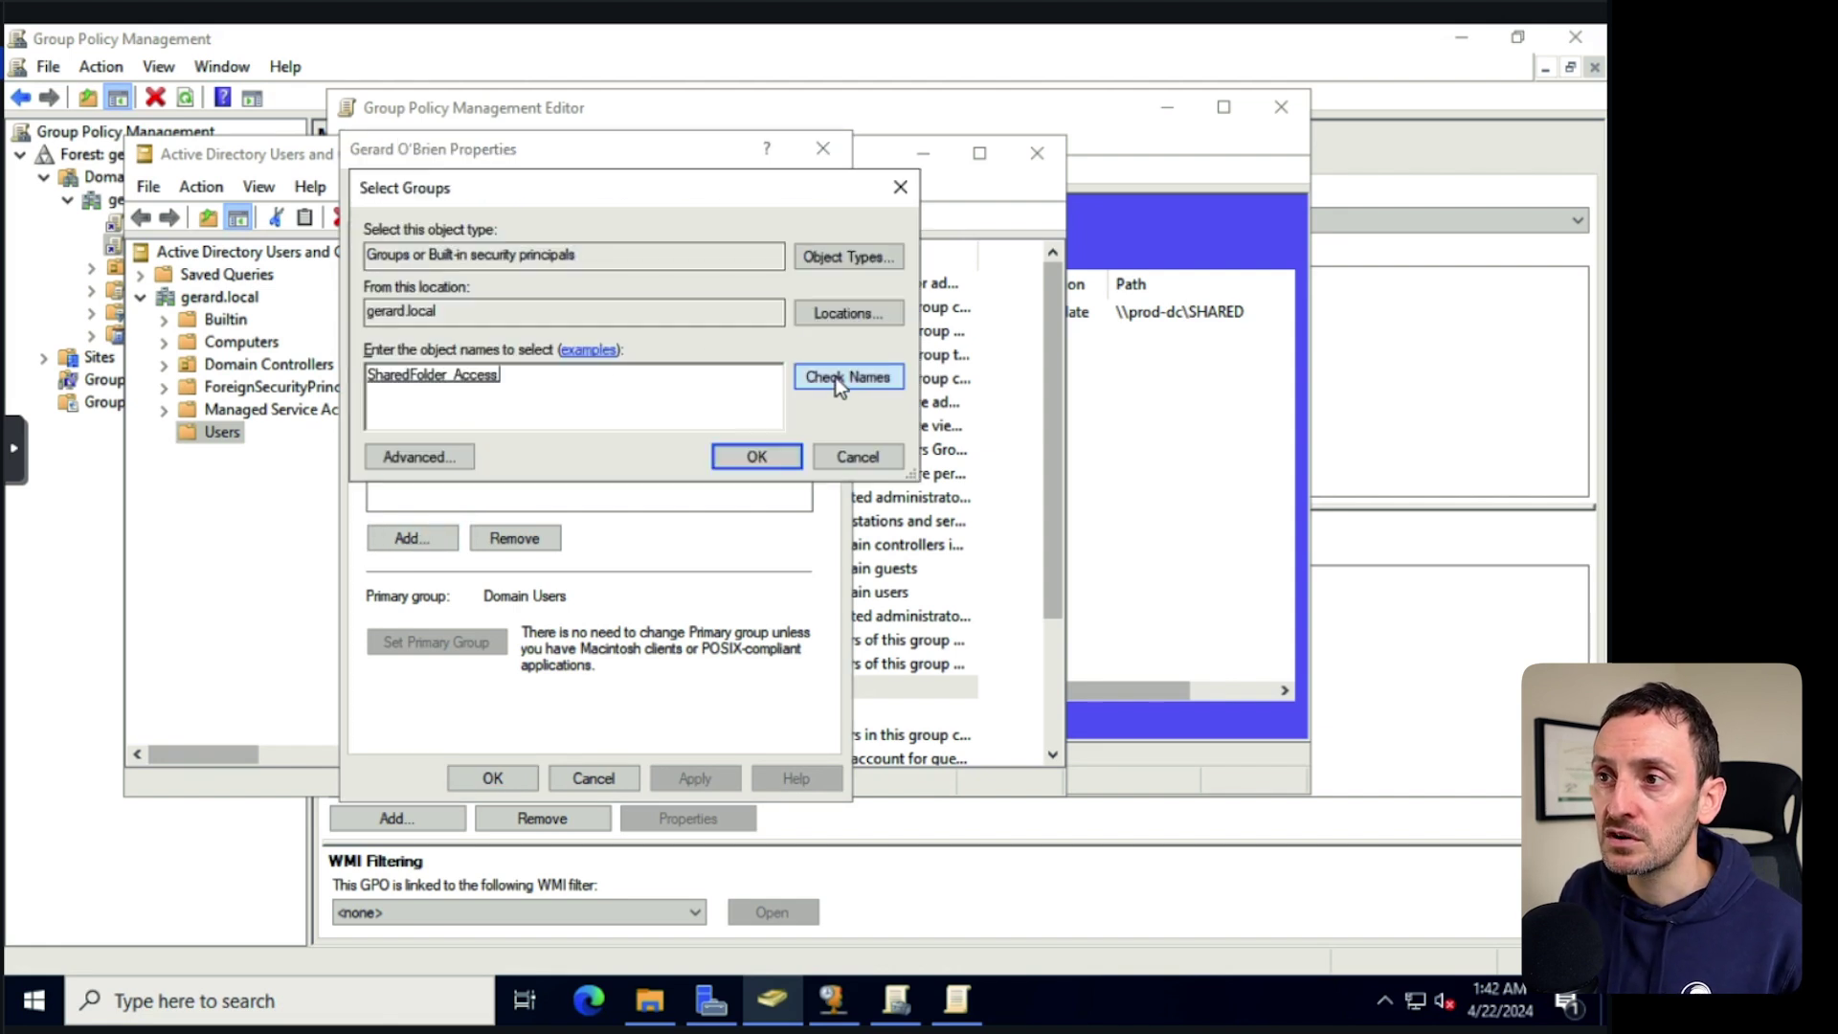
{"action": "left_click", "coordinate": [761, 458]}
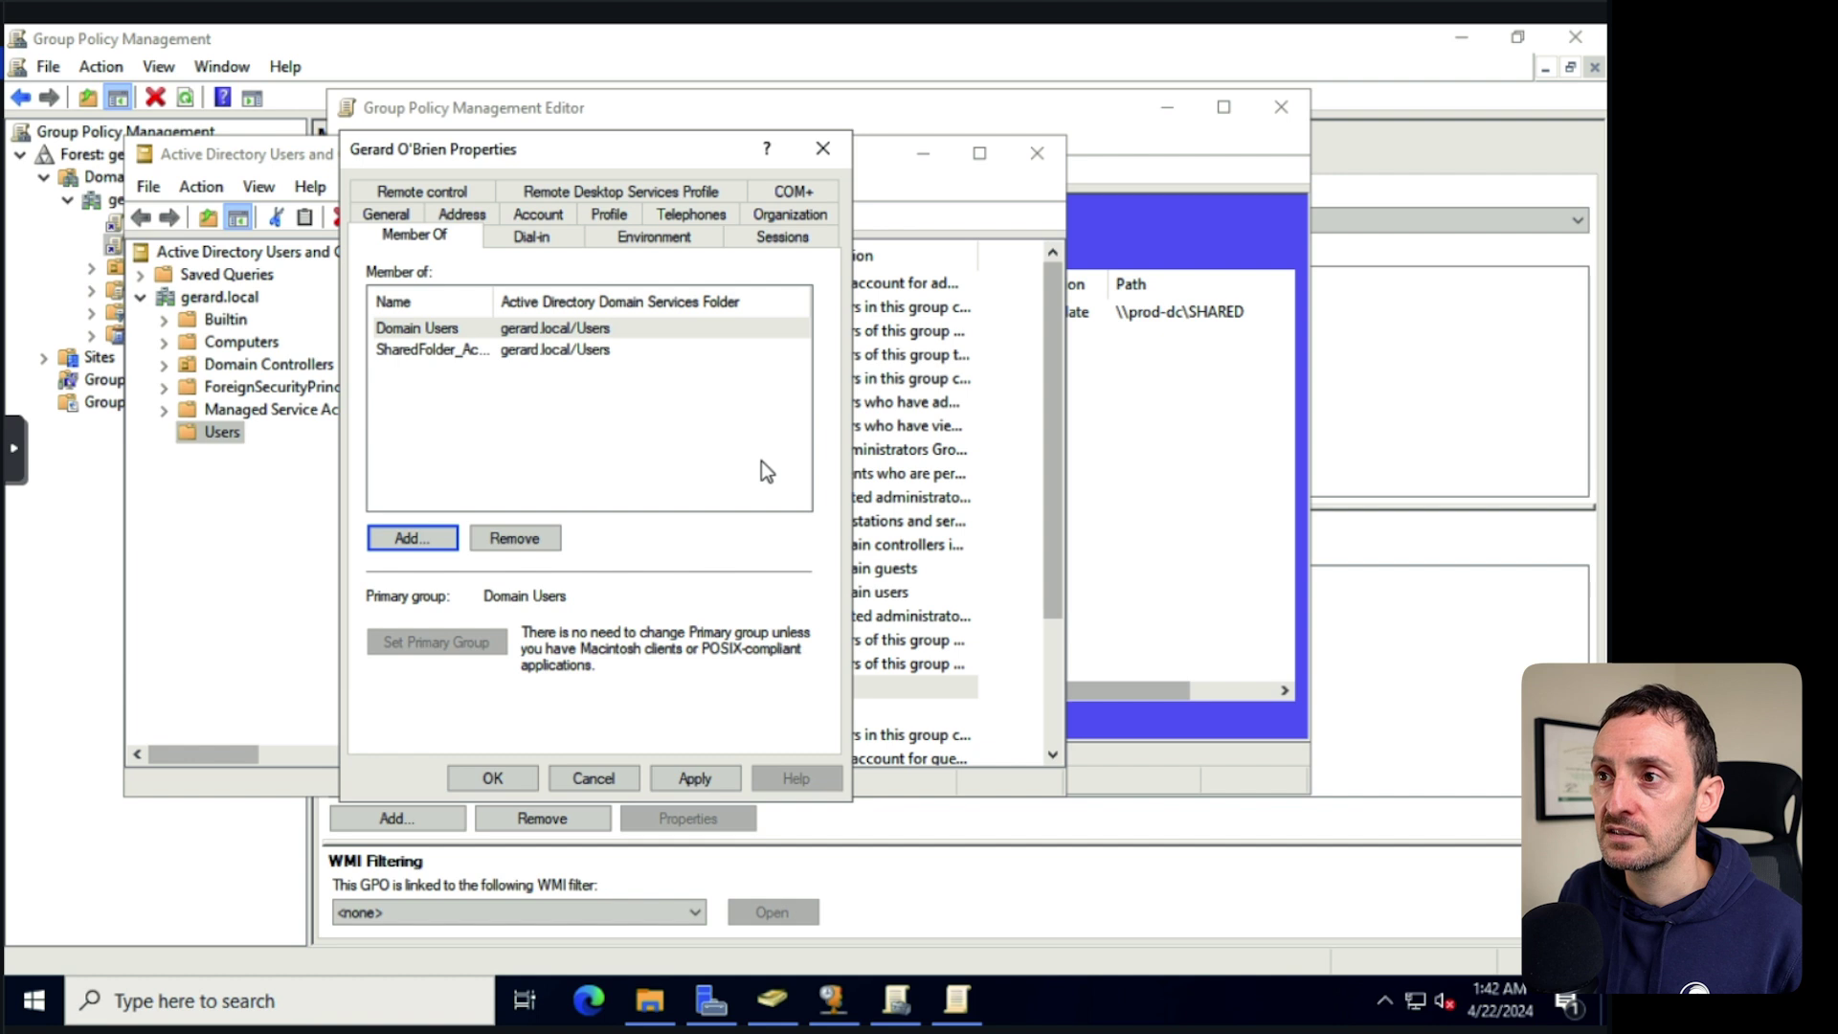
{"action": "left_click", "coordinate": [482, 353]}
{"action": "left_click_drag", "start_coordinate": [493, 299], "coordinate": [604, 367]}
{"action": "left_click", "coordinate": [695, 778]}
{"action": "left_click", "coordinate": [492, 778]}
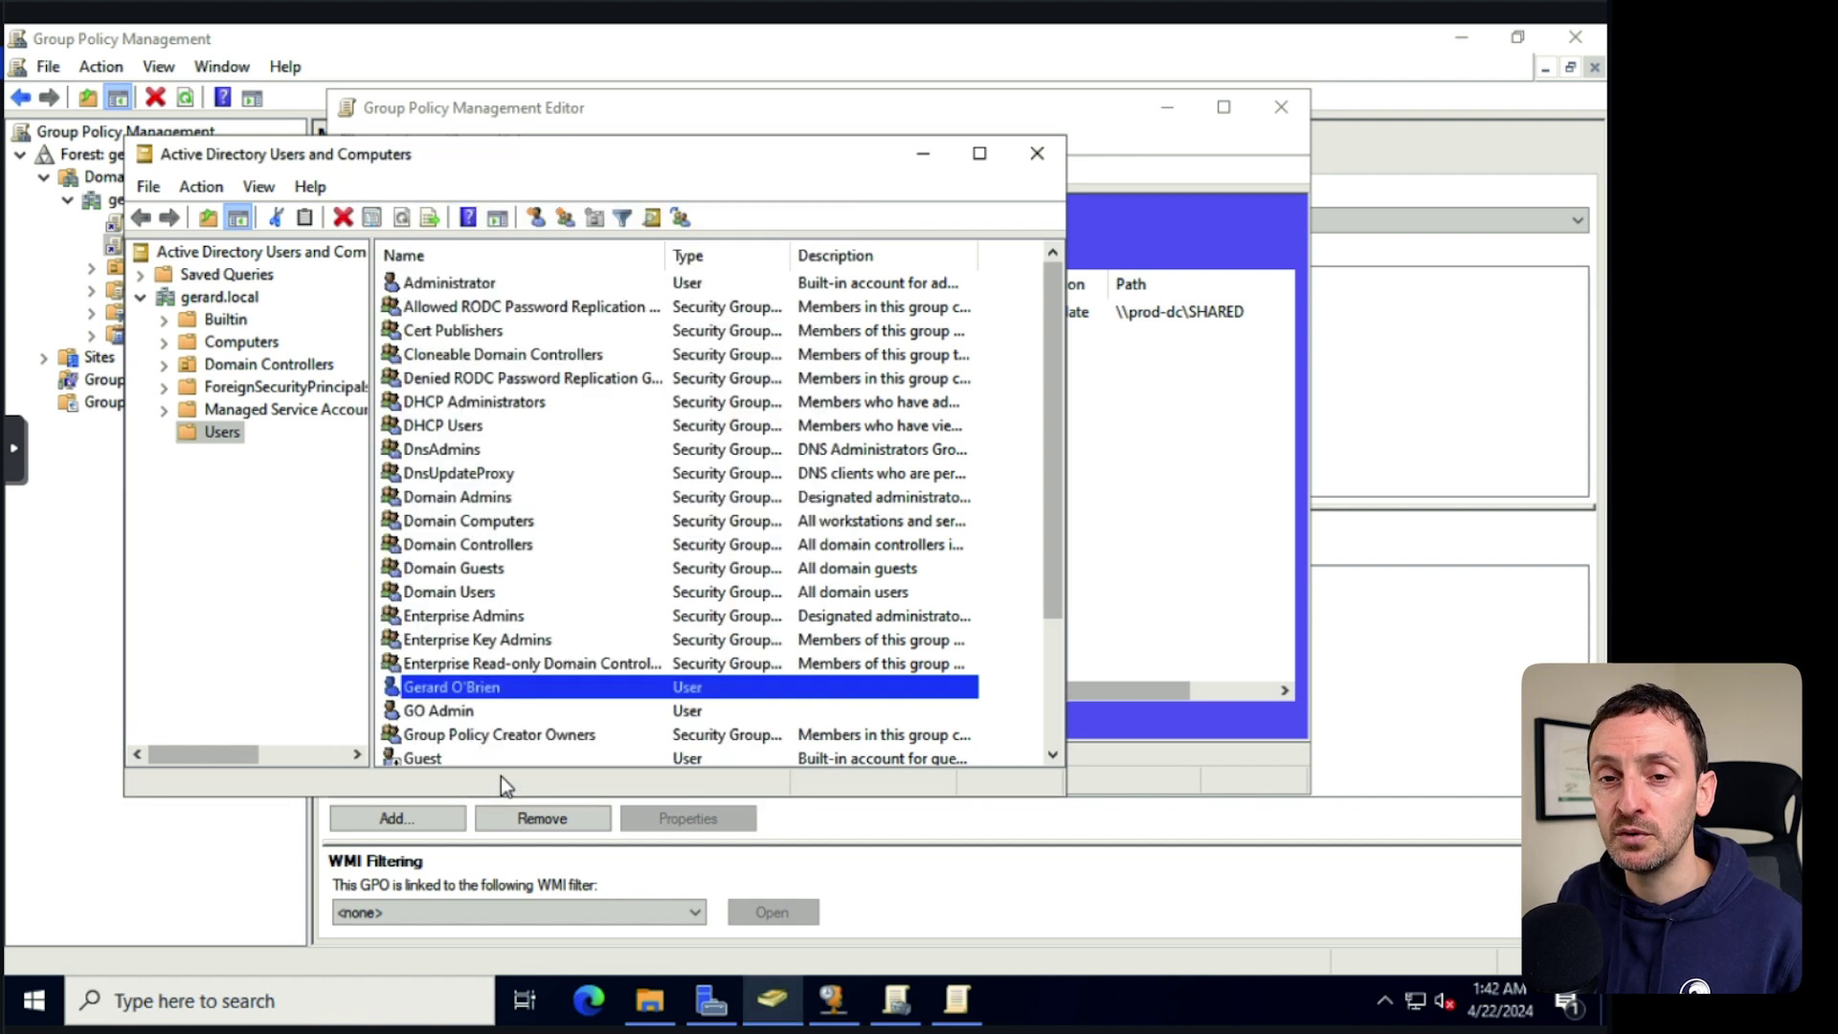
Add the admin account to SharedFolder_Access as well and apply the membership.
{"action": "right_click", "coordinate": [467, 710]}
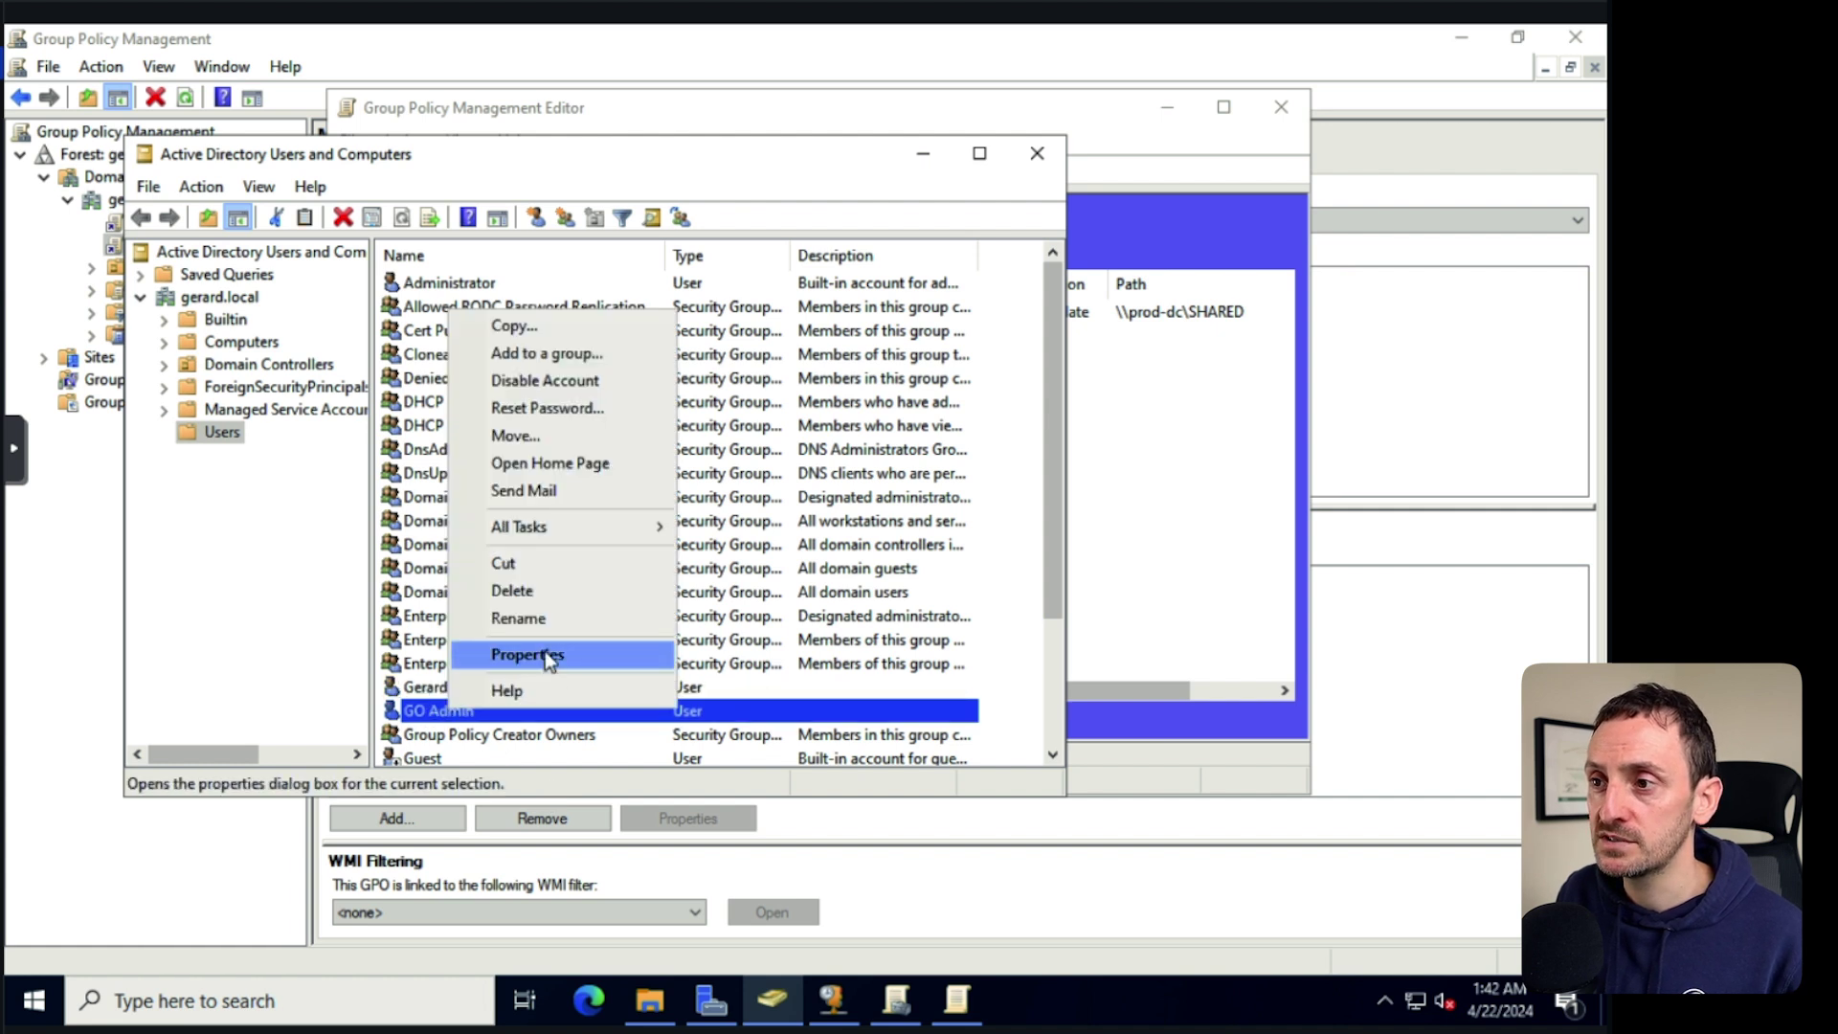
{"action": "left_click", "coordinate": [544, 651]}
{"action": "left_click", "coordinate": [436, 187]}
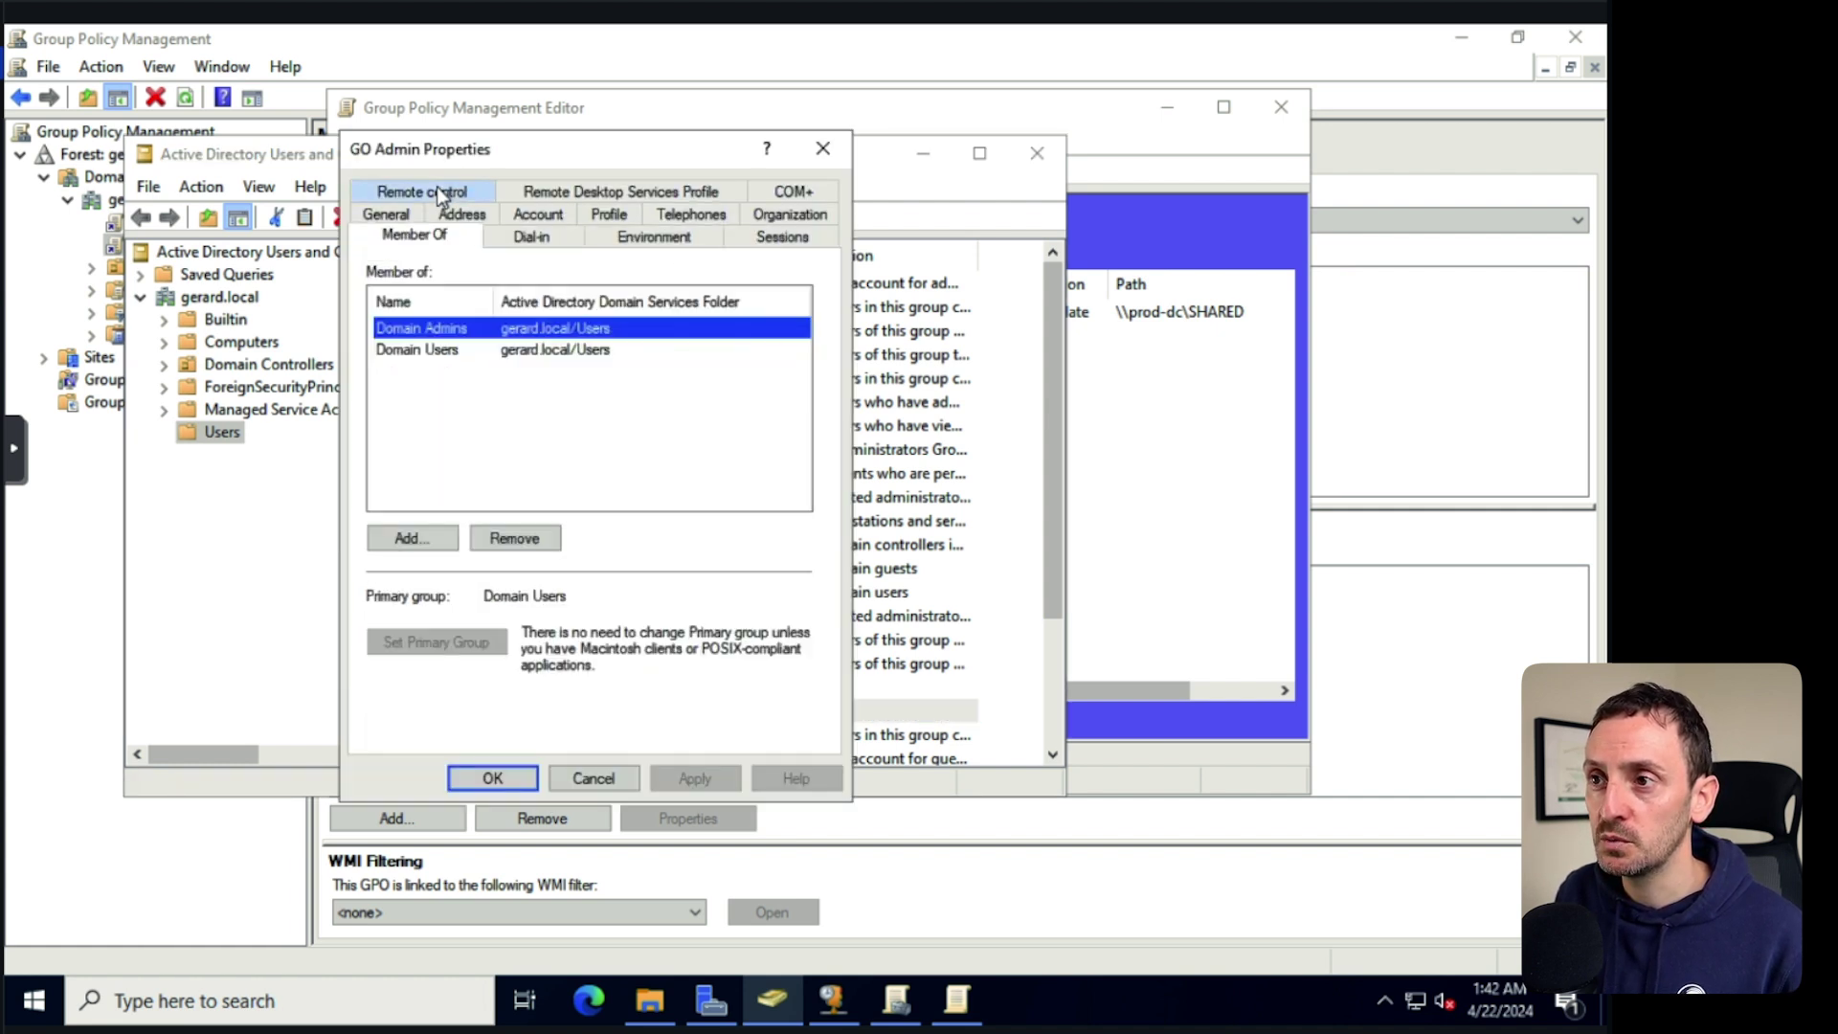
{"action": "left_click", "coordinate": [412, 540]}
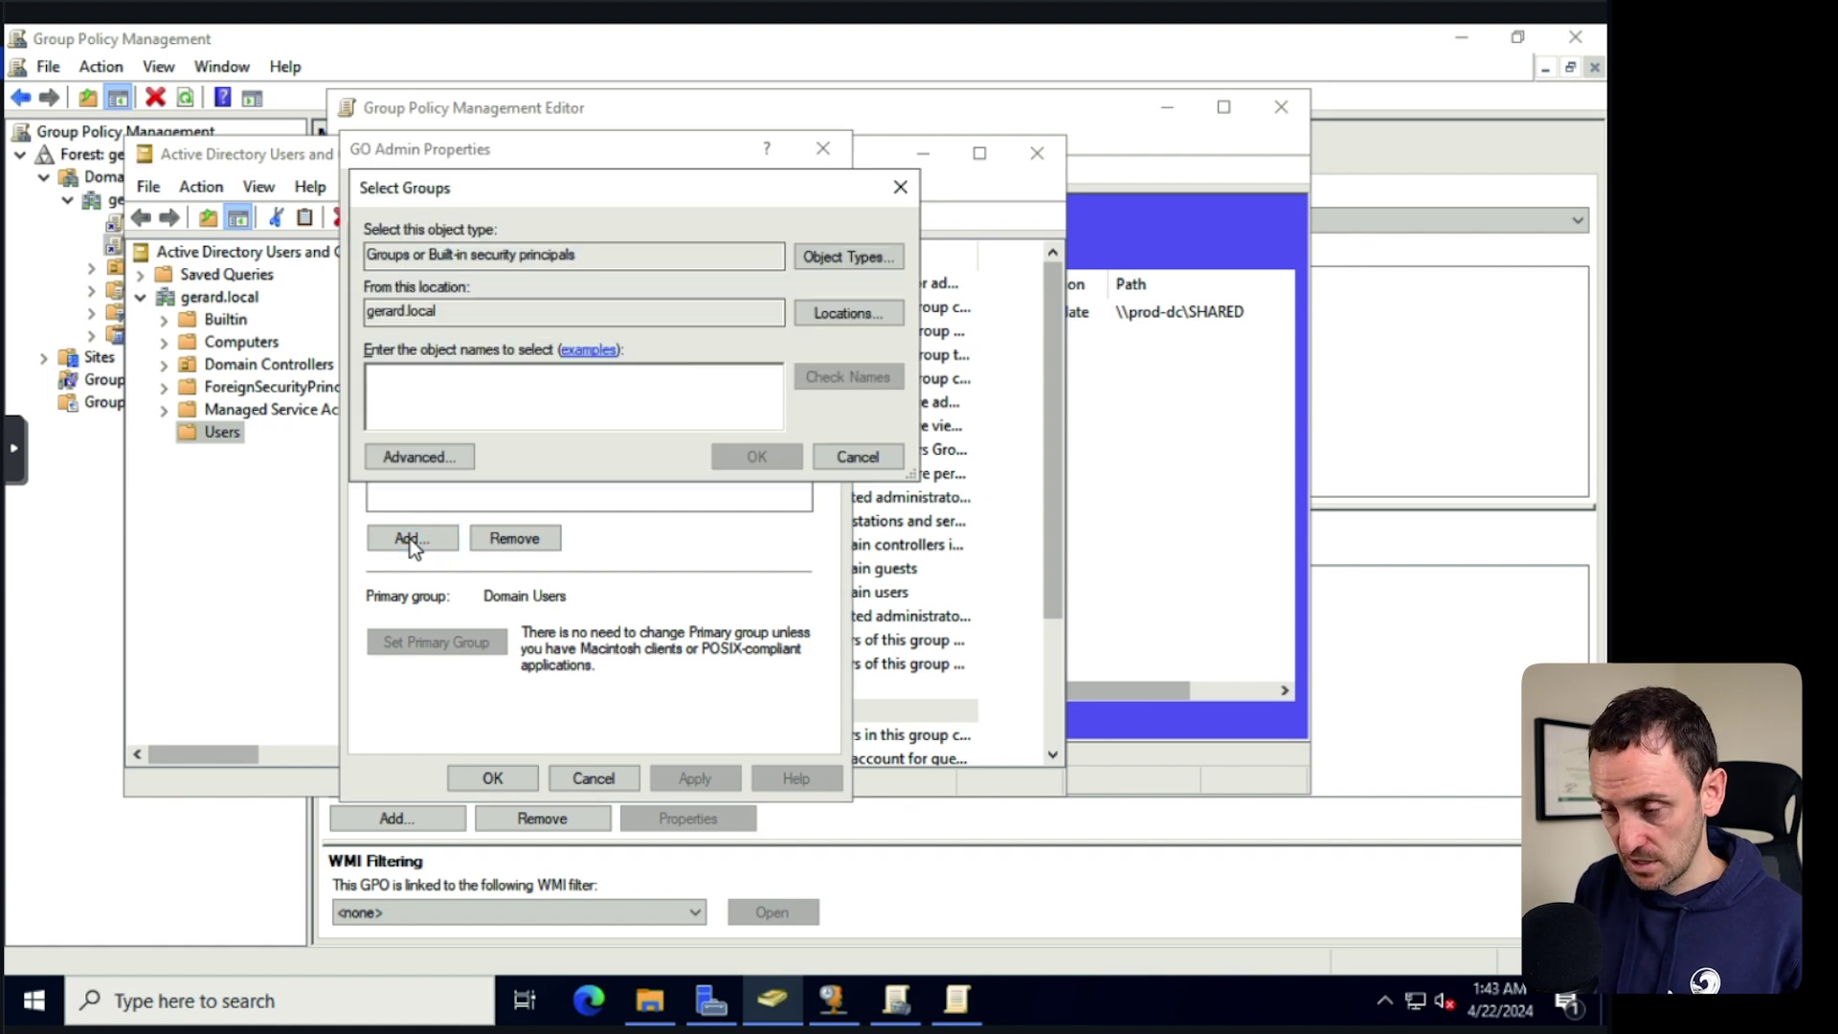
{"action": "type", "text": "shared"}
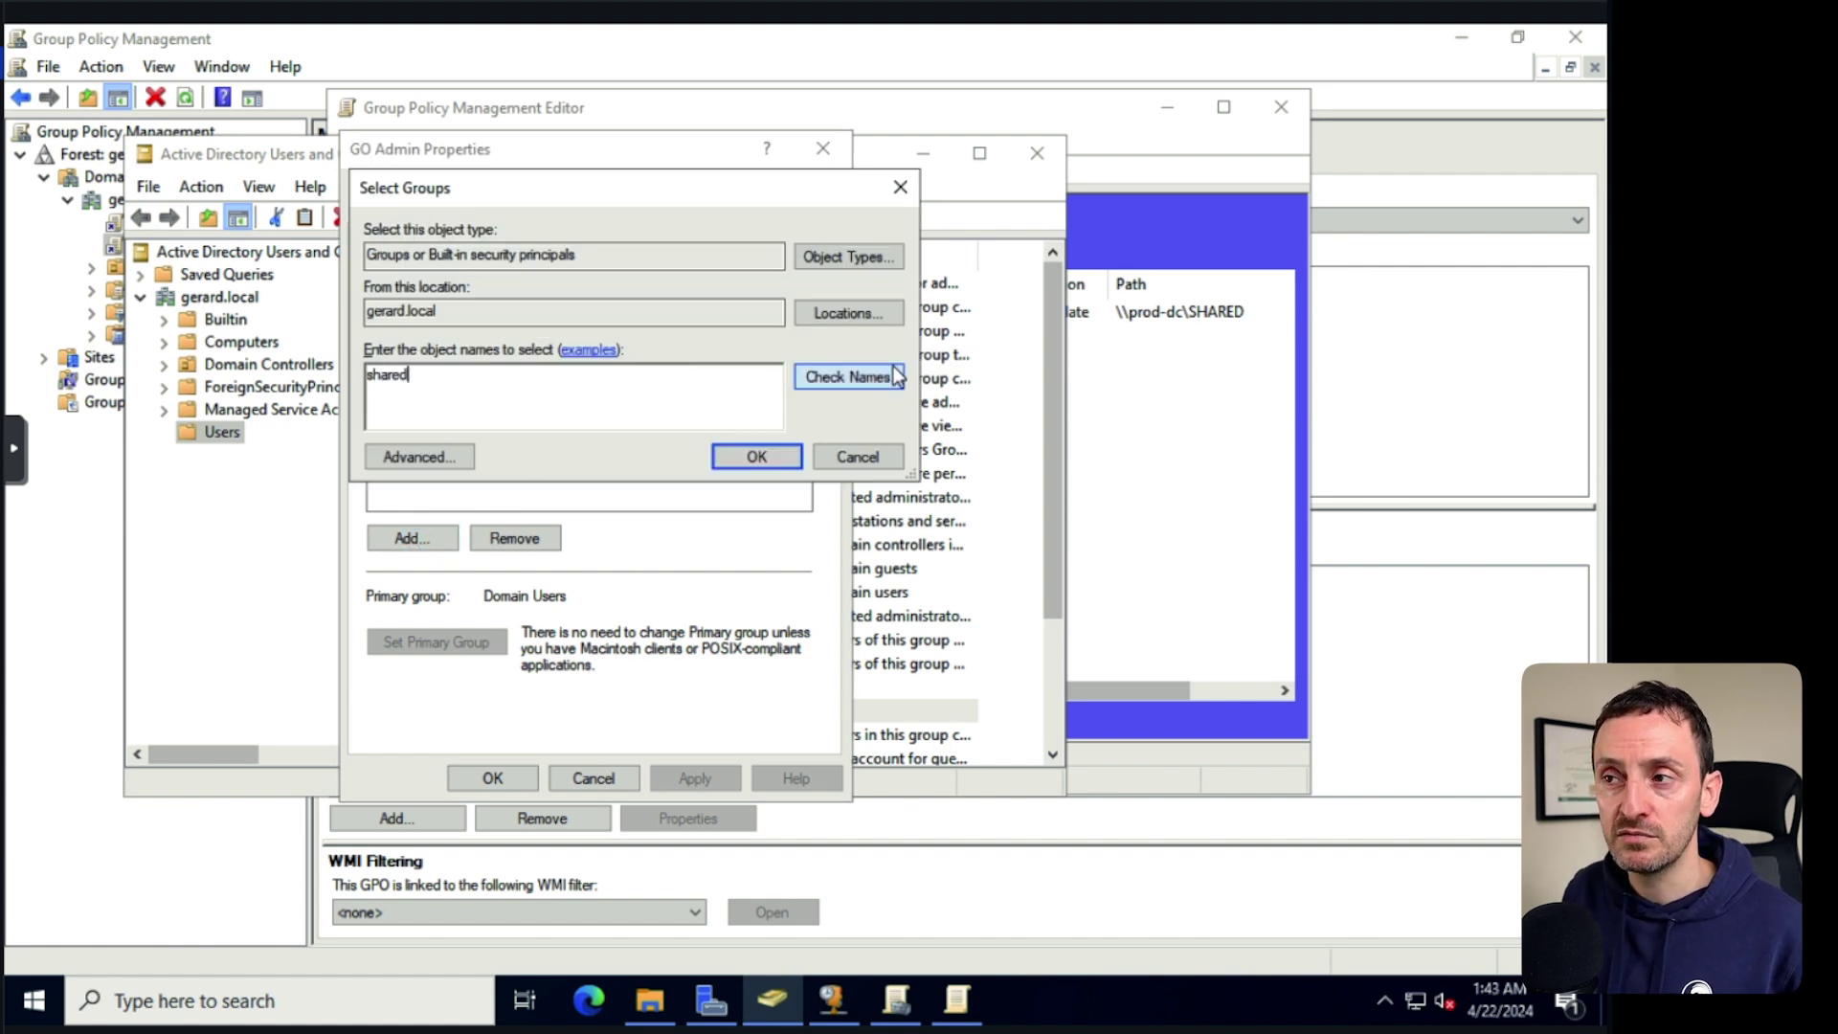
{"action": "left_click", "coordinate": [849, 376]}
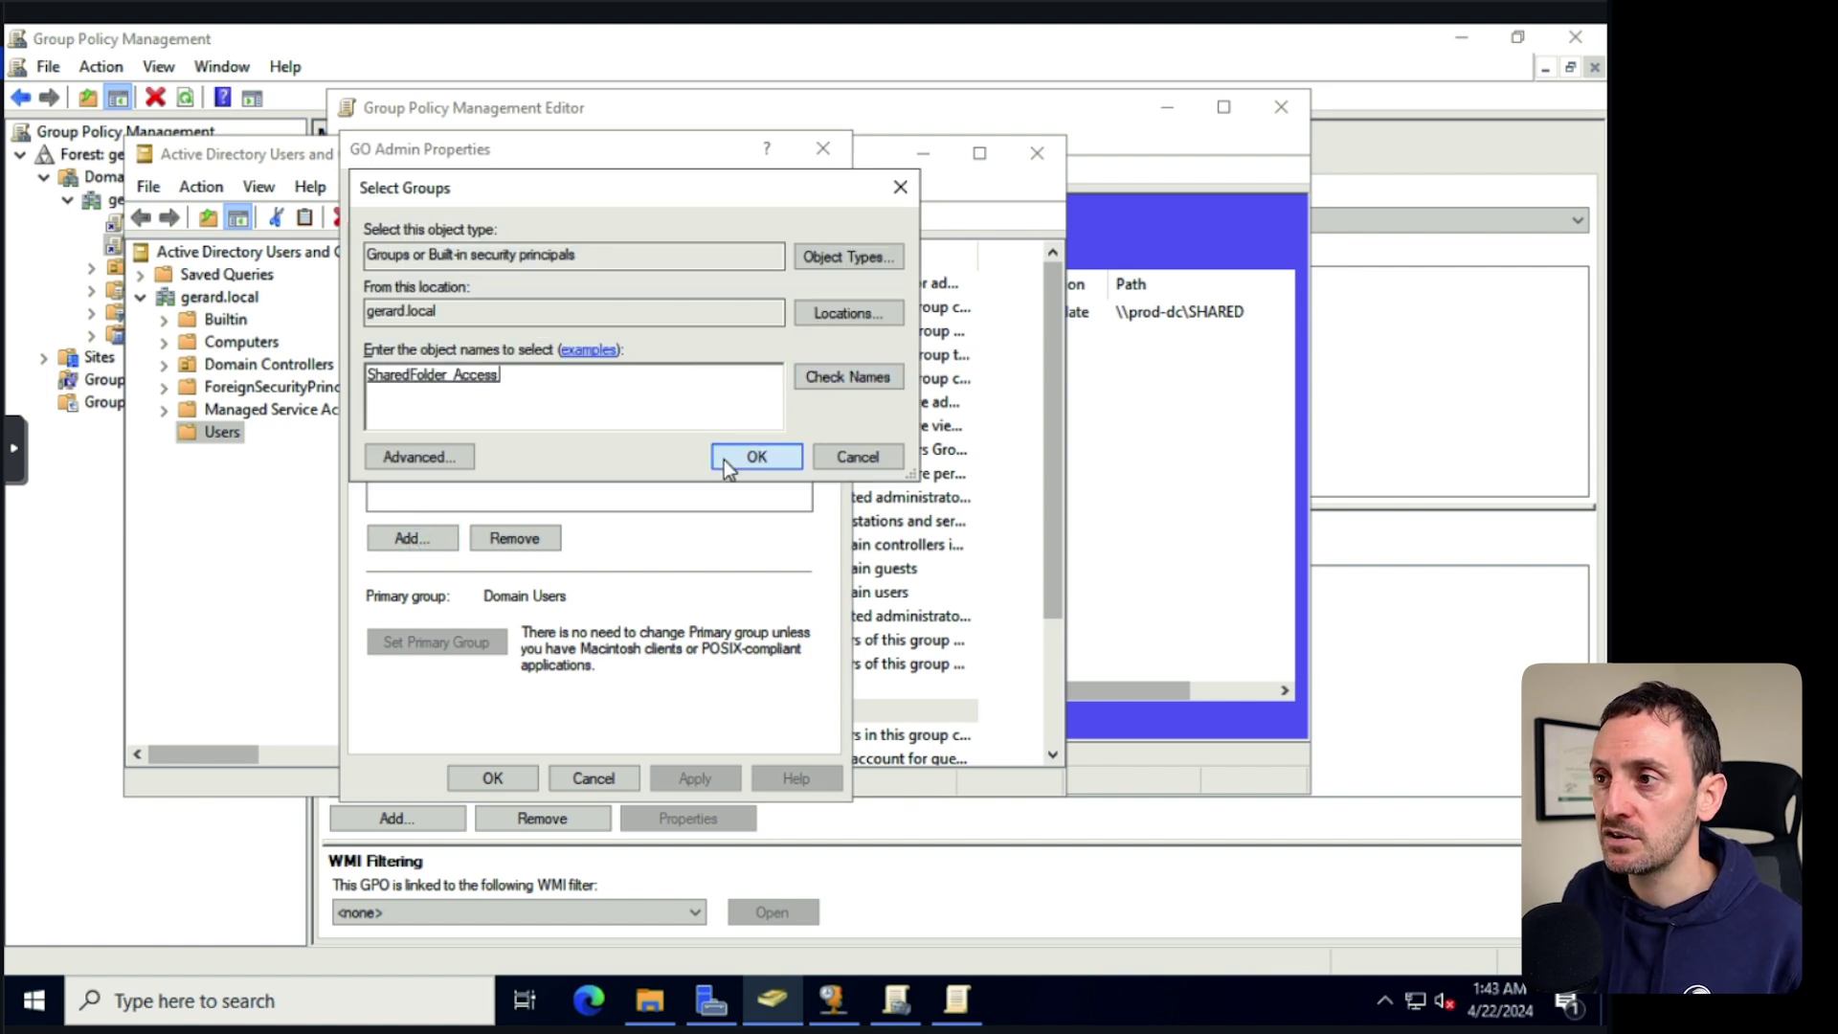
{"action": "left_click", "coordinate": [755, 457]}
{"action": "left_click", "coordinate": [695, 775]}
{"action": "left_click", "coordinate": [492, 777]}
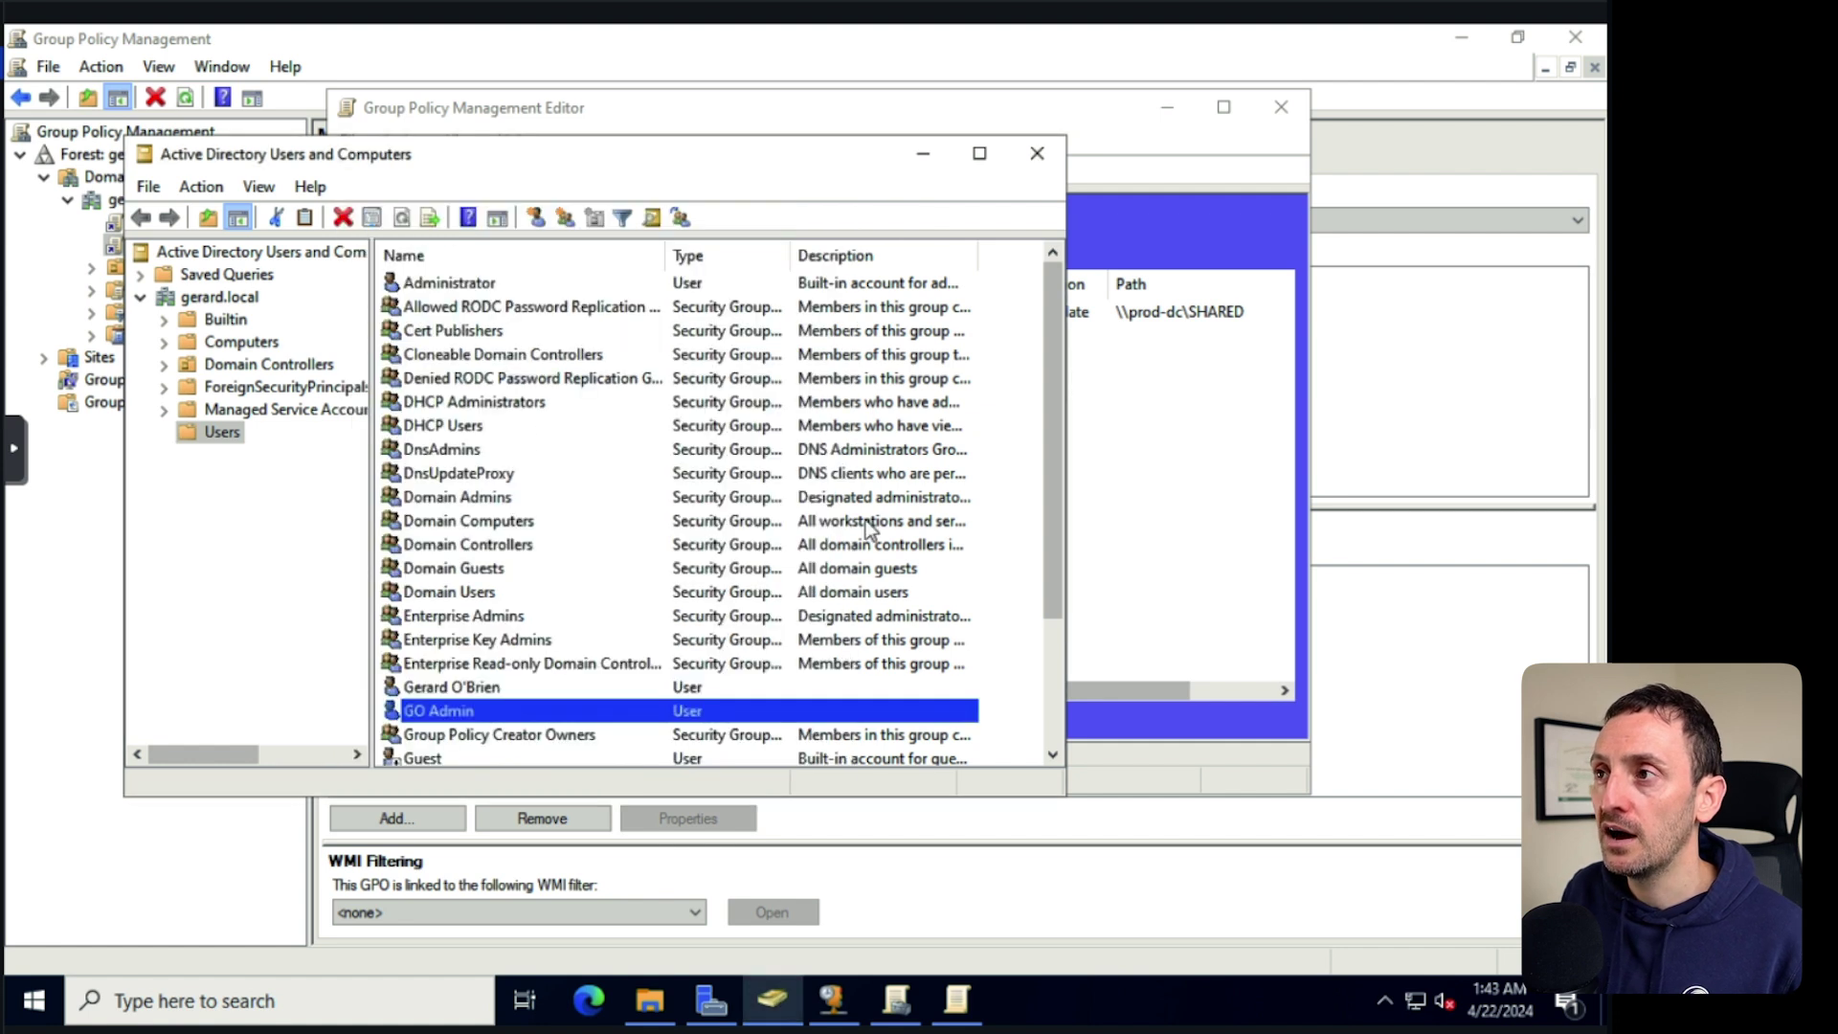
{"action": "left_click_drag", "start_coordinate": [807, 159], "coordinate": [1104, 176]}
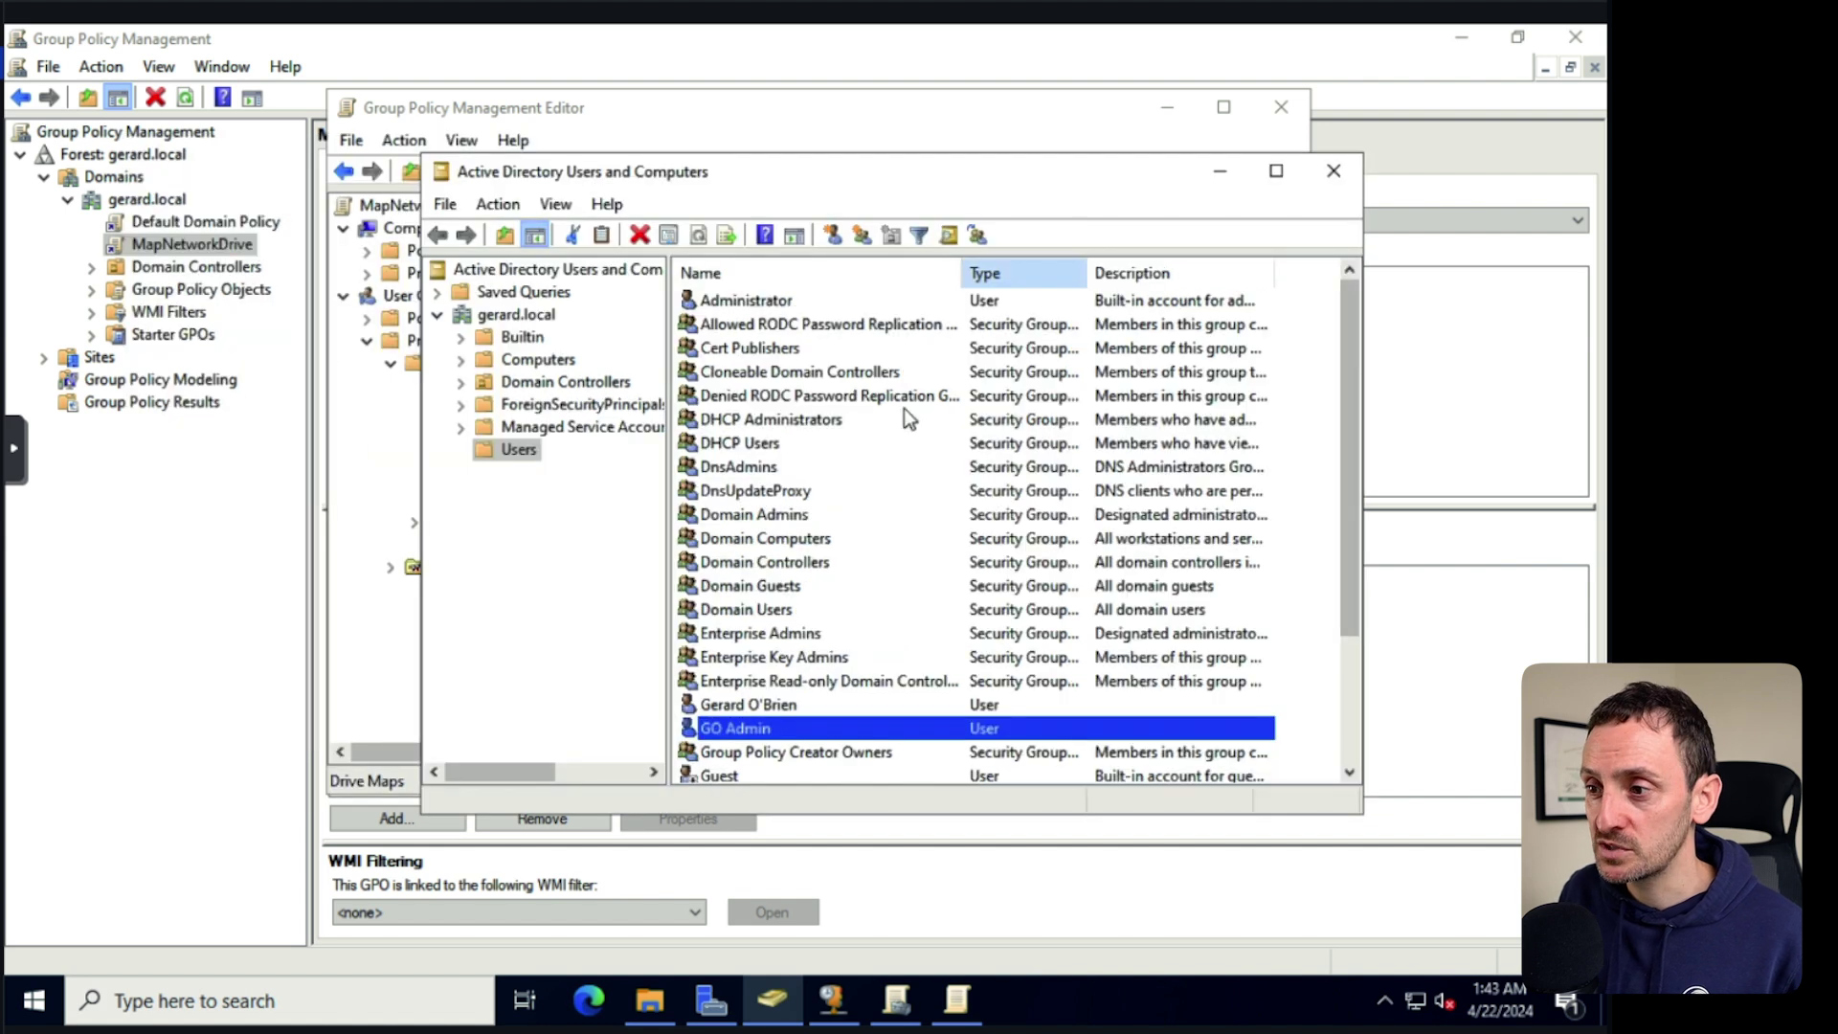
Create a new text document named hello in C:\SHARED.
{"action": "left_click", "coordinate": [650, 1000]}
{"action": "left_click", "coordinate": [653, 635]}
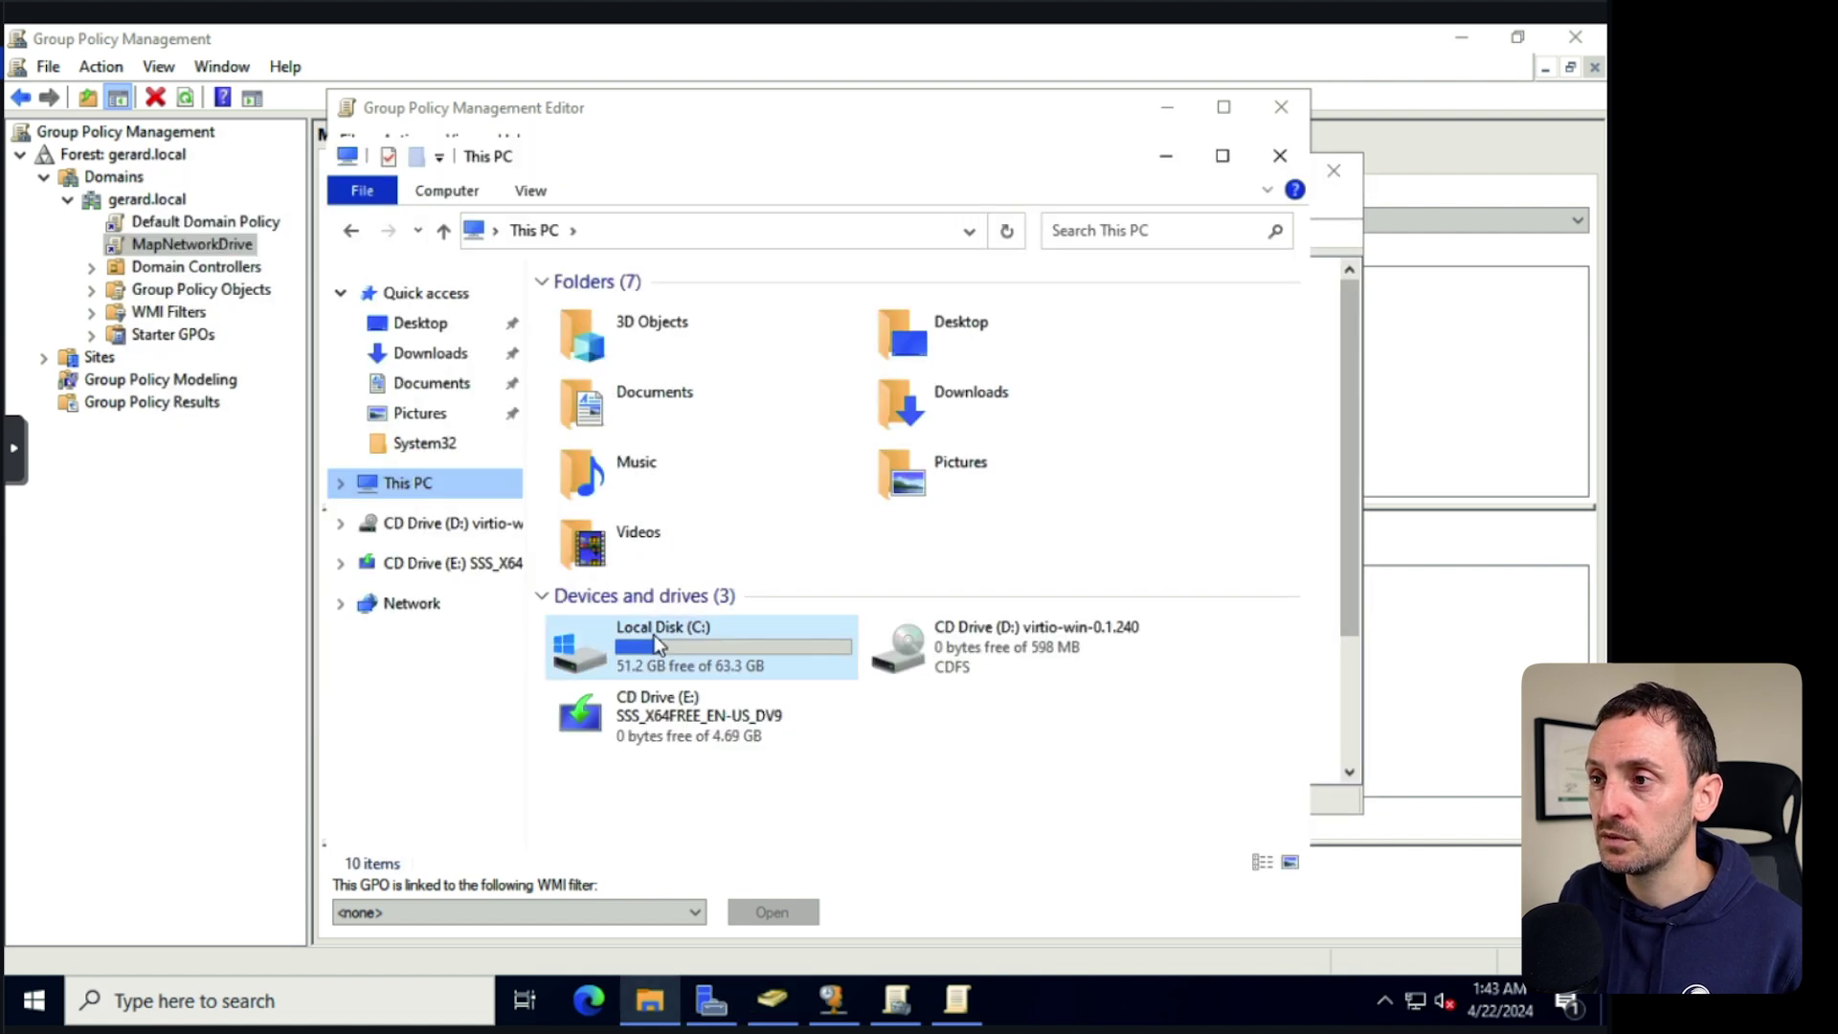
{"action": "double_click", "coordinate": [653, 635]}
{"action": "double_click", "coordinate": [616, 389]}
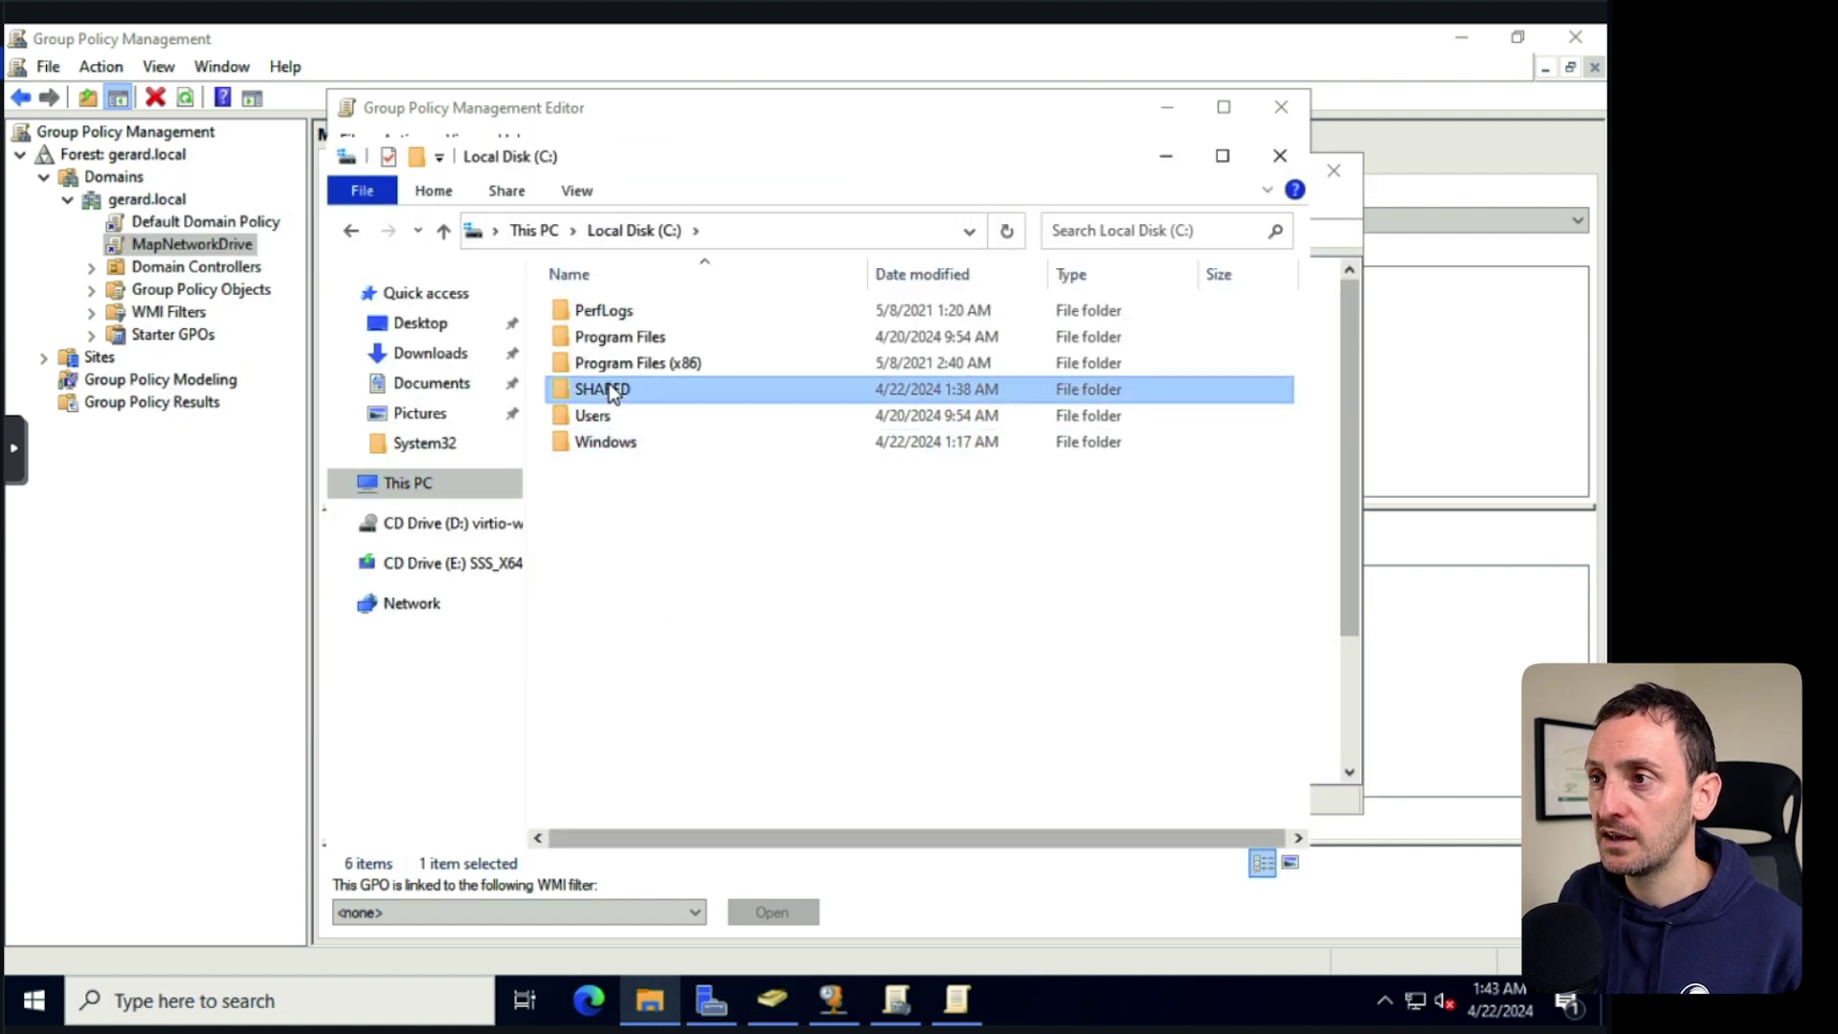
{"action": "right_click", "coordinate": [695, 490]}
{"action": "mouse_move", "coordinate": [859, 790]}
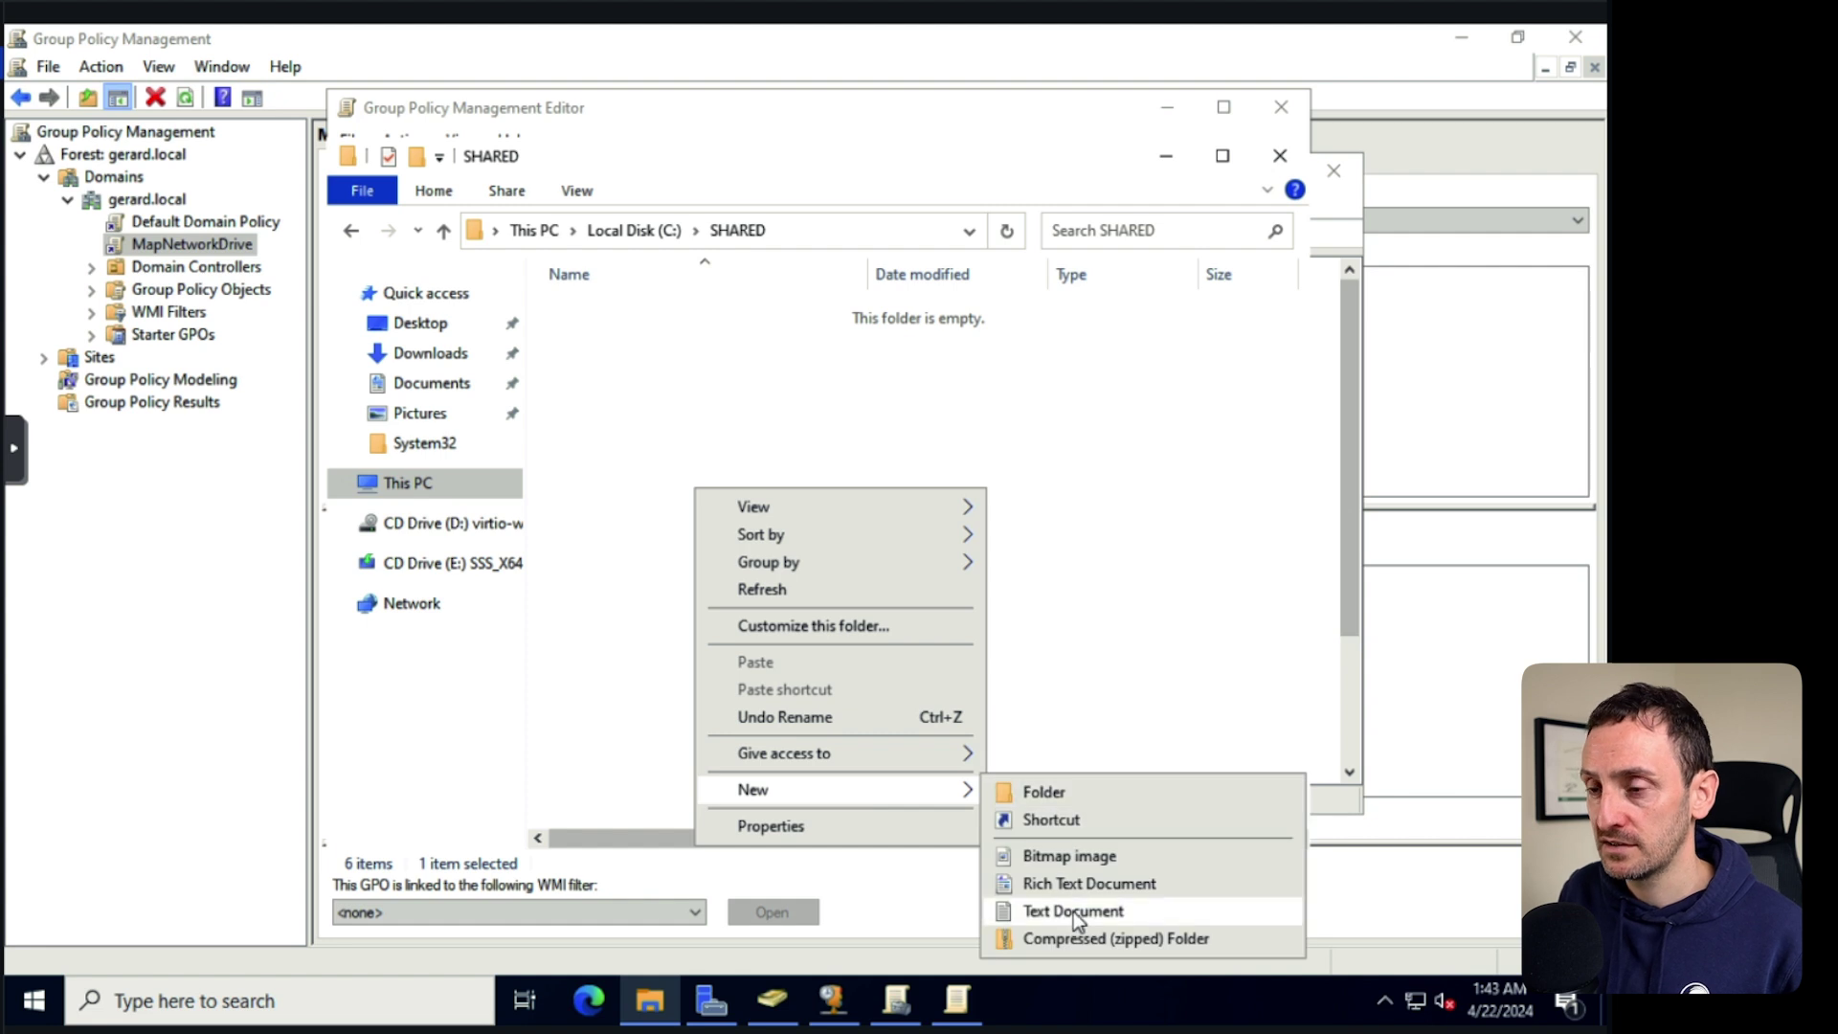
{"action": "left_click", "coordinate": [1073, 911]}
{"action": "type", "text": "hello"}
{"action": "key", "text": "Return"}
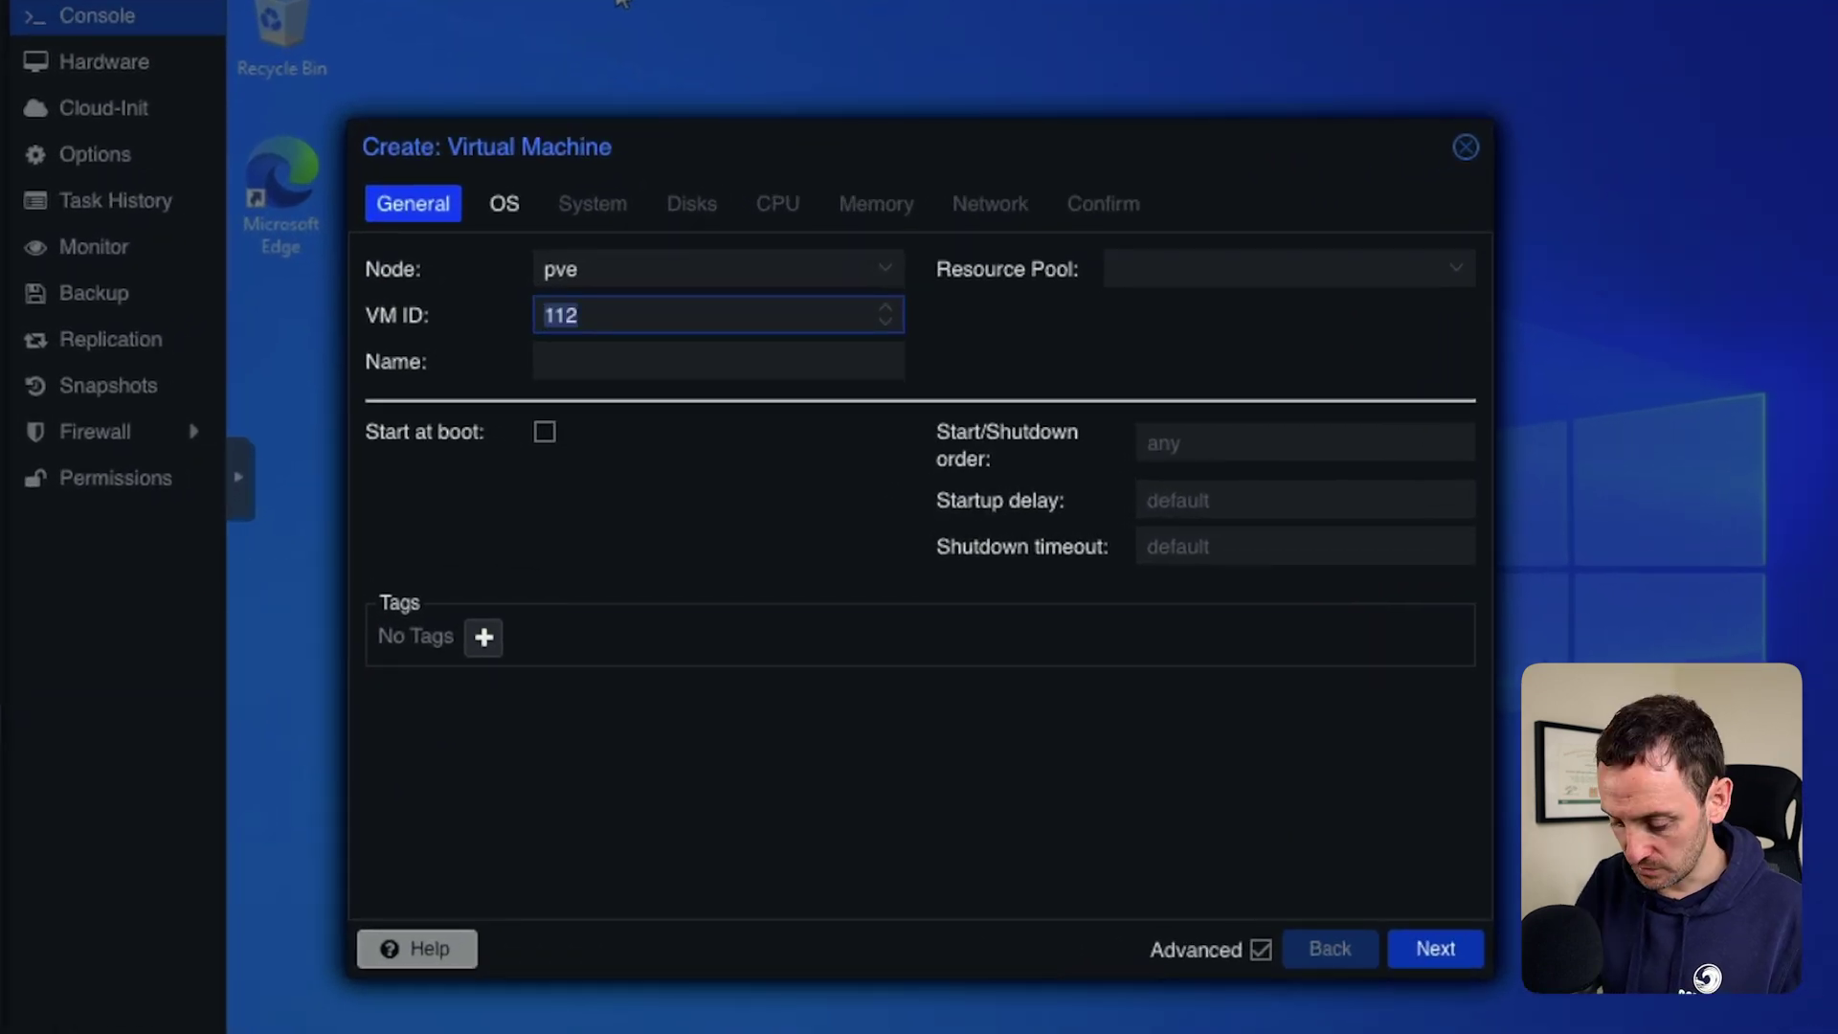
Give the new VM ID 210 and the name prod-win10.
{"action": "type", "text": "2010"}
{"action": "key", "text": "BackSpace"}
{"action": "key", "text": "BackSpace"}
{"action": "key", "text": "BackSpace"}
{"action": "type", "text": "10"}
{"action": "key", "text": "Tab"}
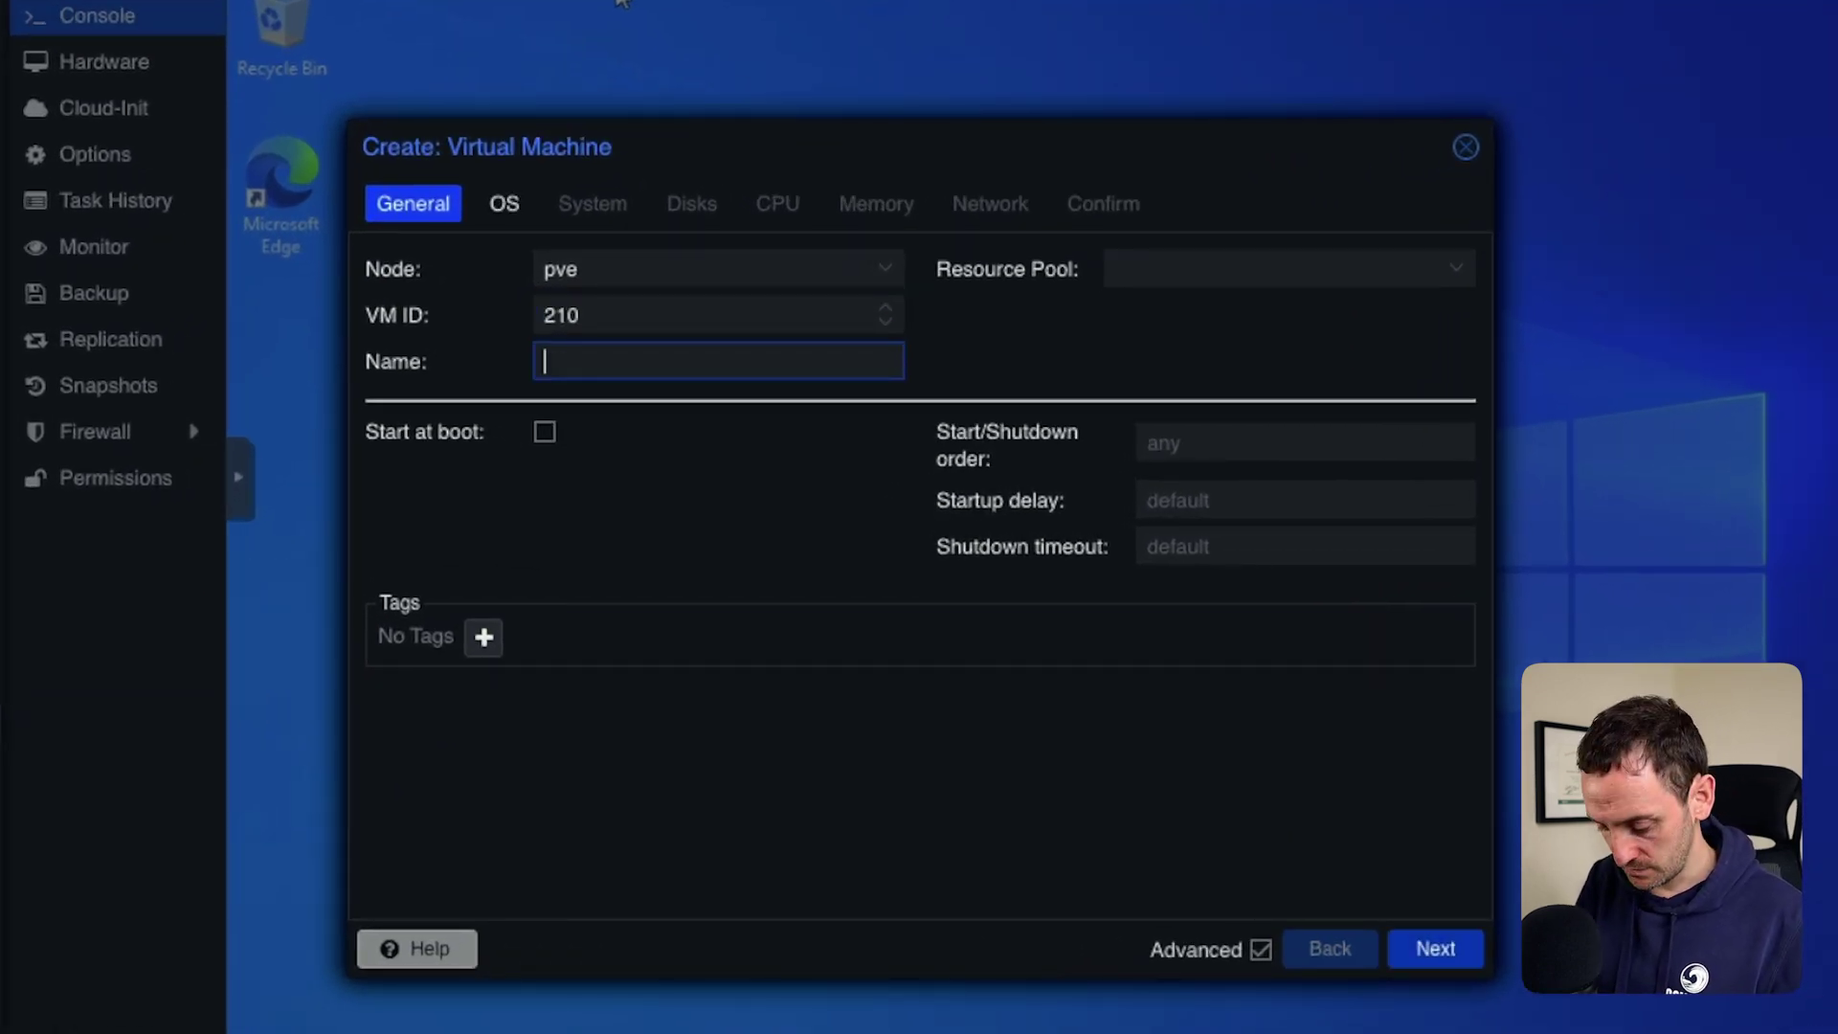
{"action": "type", "text": "prod-win10"}
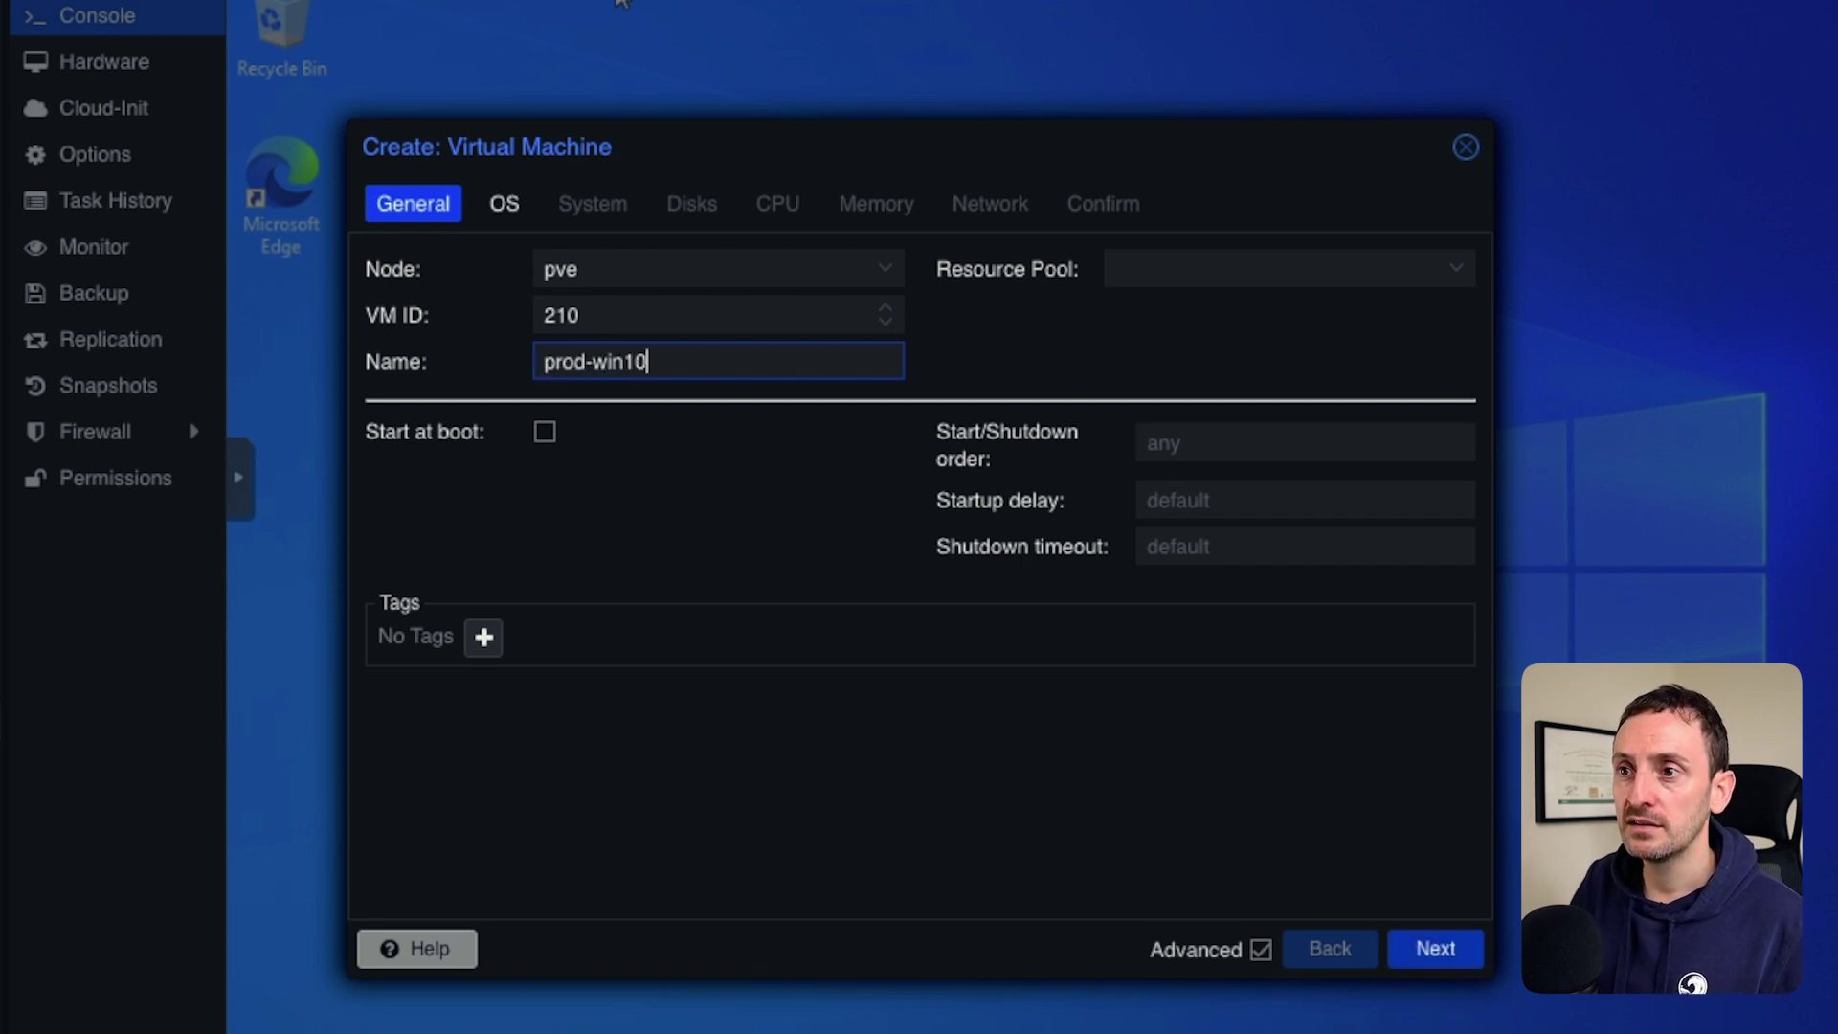
{"action": "key", "text": "Tab"}
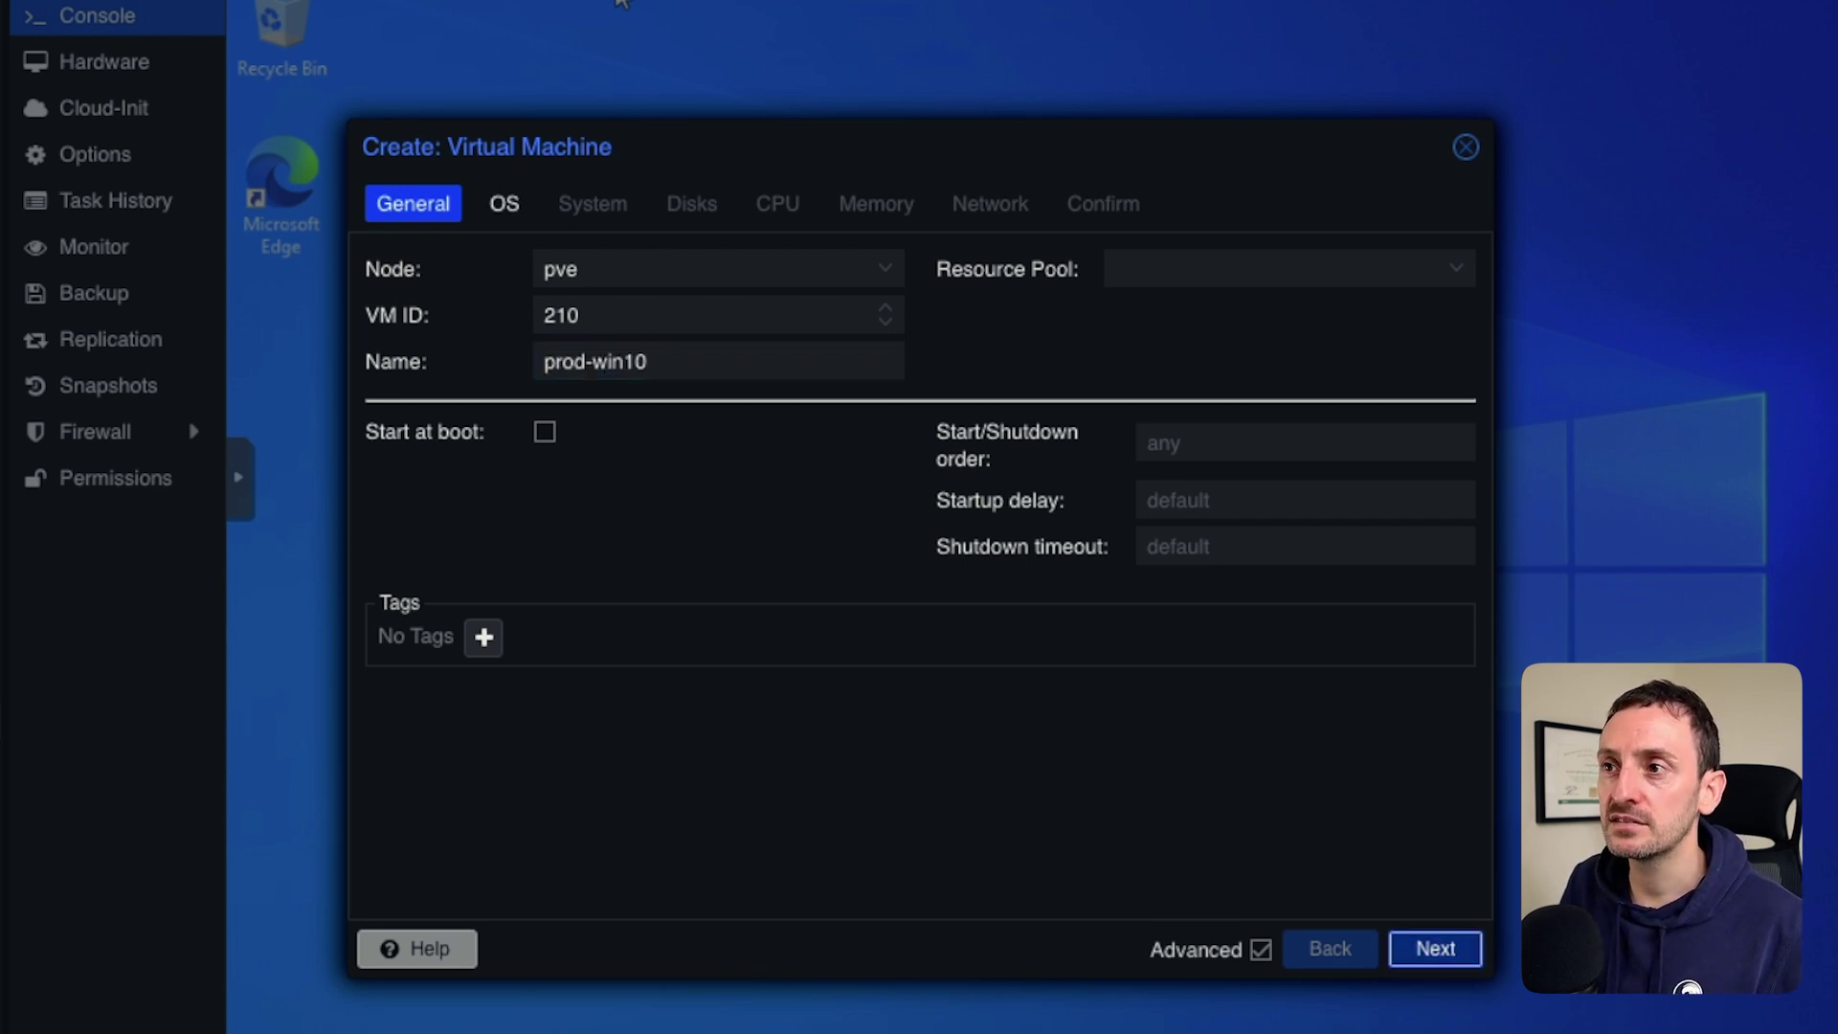
{"action": "key", "text": "Return"}
Select the Windows 10 ISO and set the guest OS type to Microsoft Windows.
{"action": "left_click", "coordinate": [726, 361]}
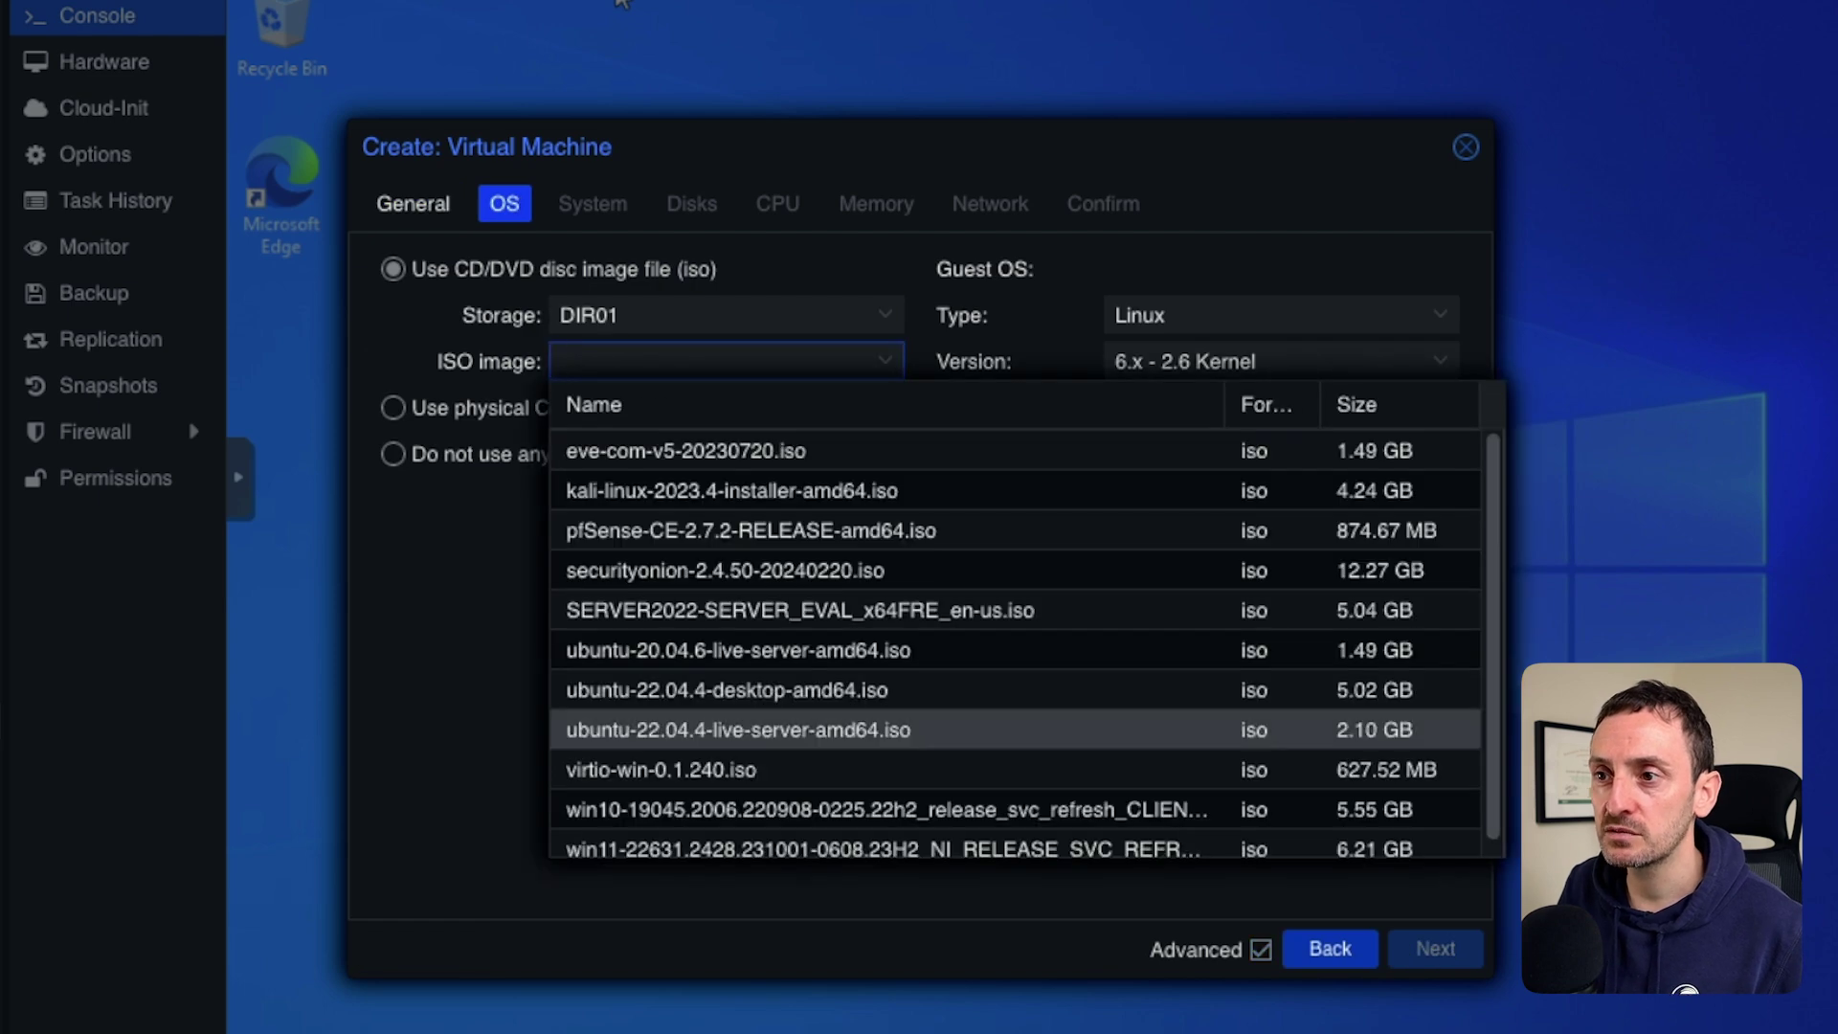
{"action": "key", "text": "Down"}
{"action": "key", "text": "Down"}
{"action": "key", "text": "Down"}
{"action": "key", "text": "Up"}
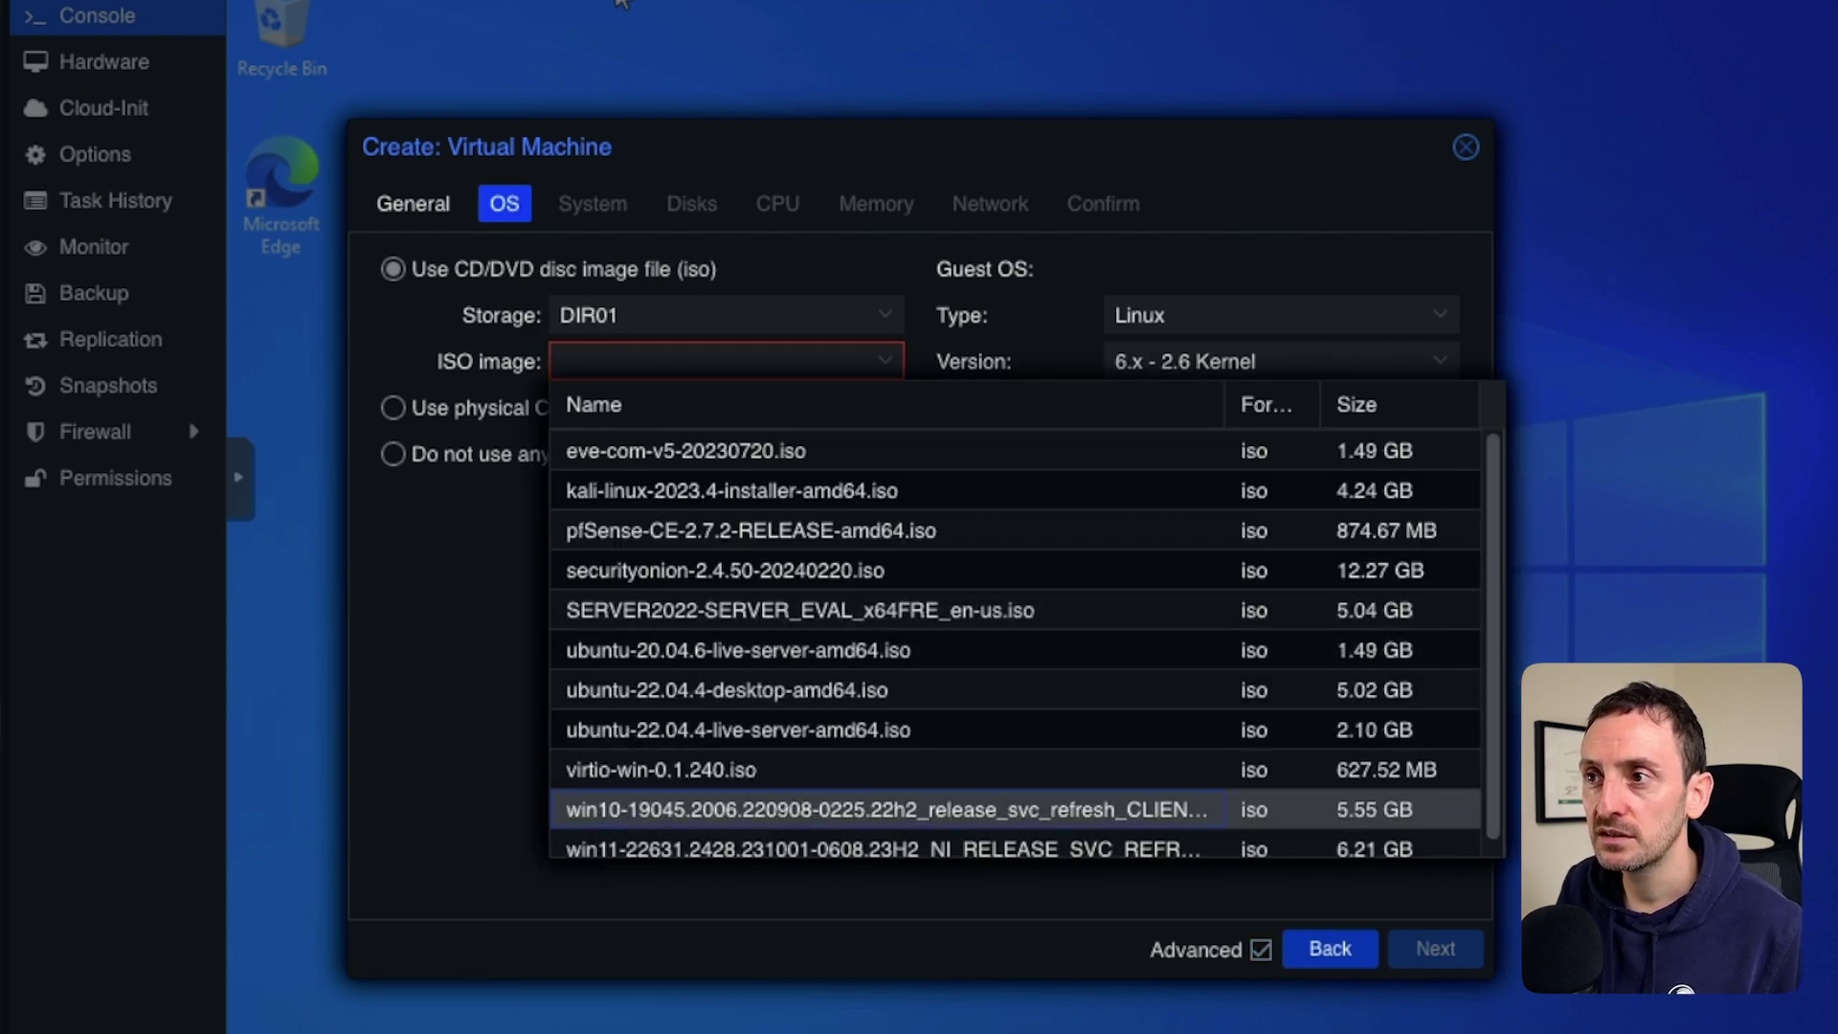
{"action": "key", "text": "Return"}
{"action": "key", "text": "Tab"}
{"action": "key", "text": "Down"}
{"action": "key", "text": "Down"}
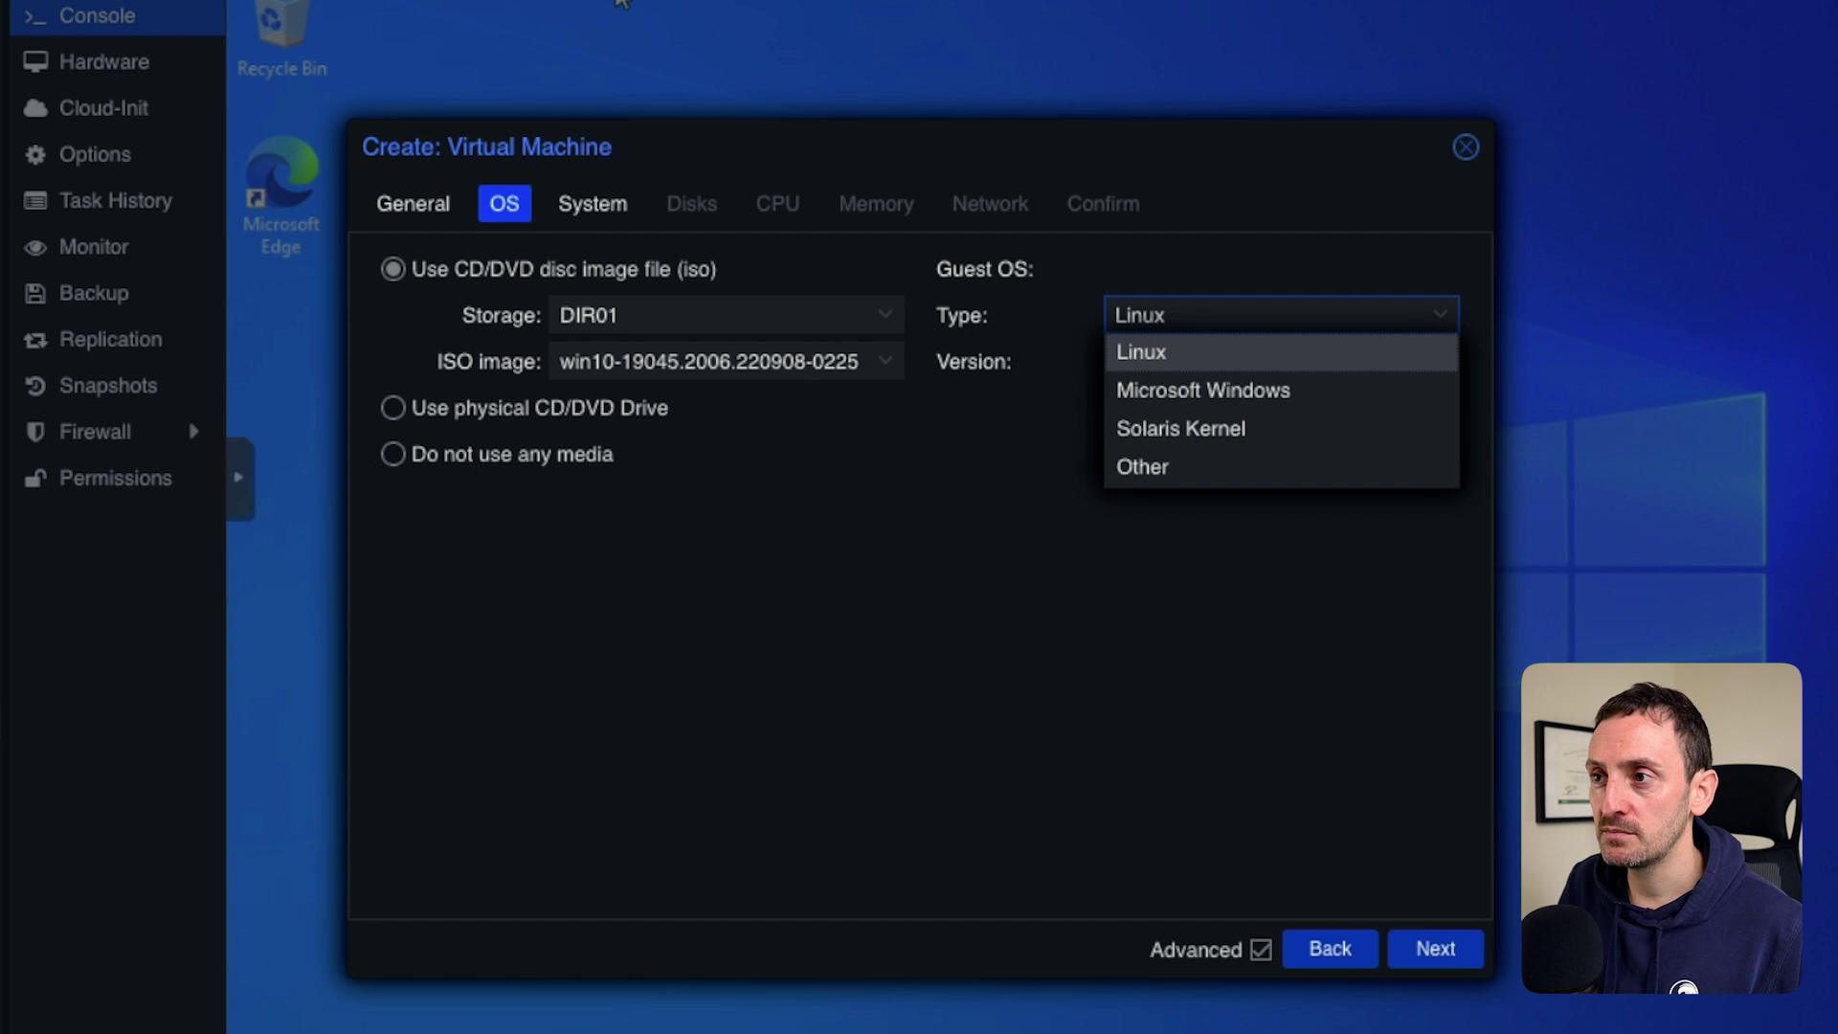
{"action": "key", "text": "Return"}
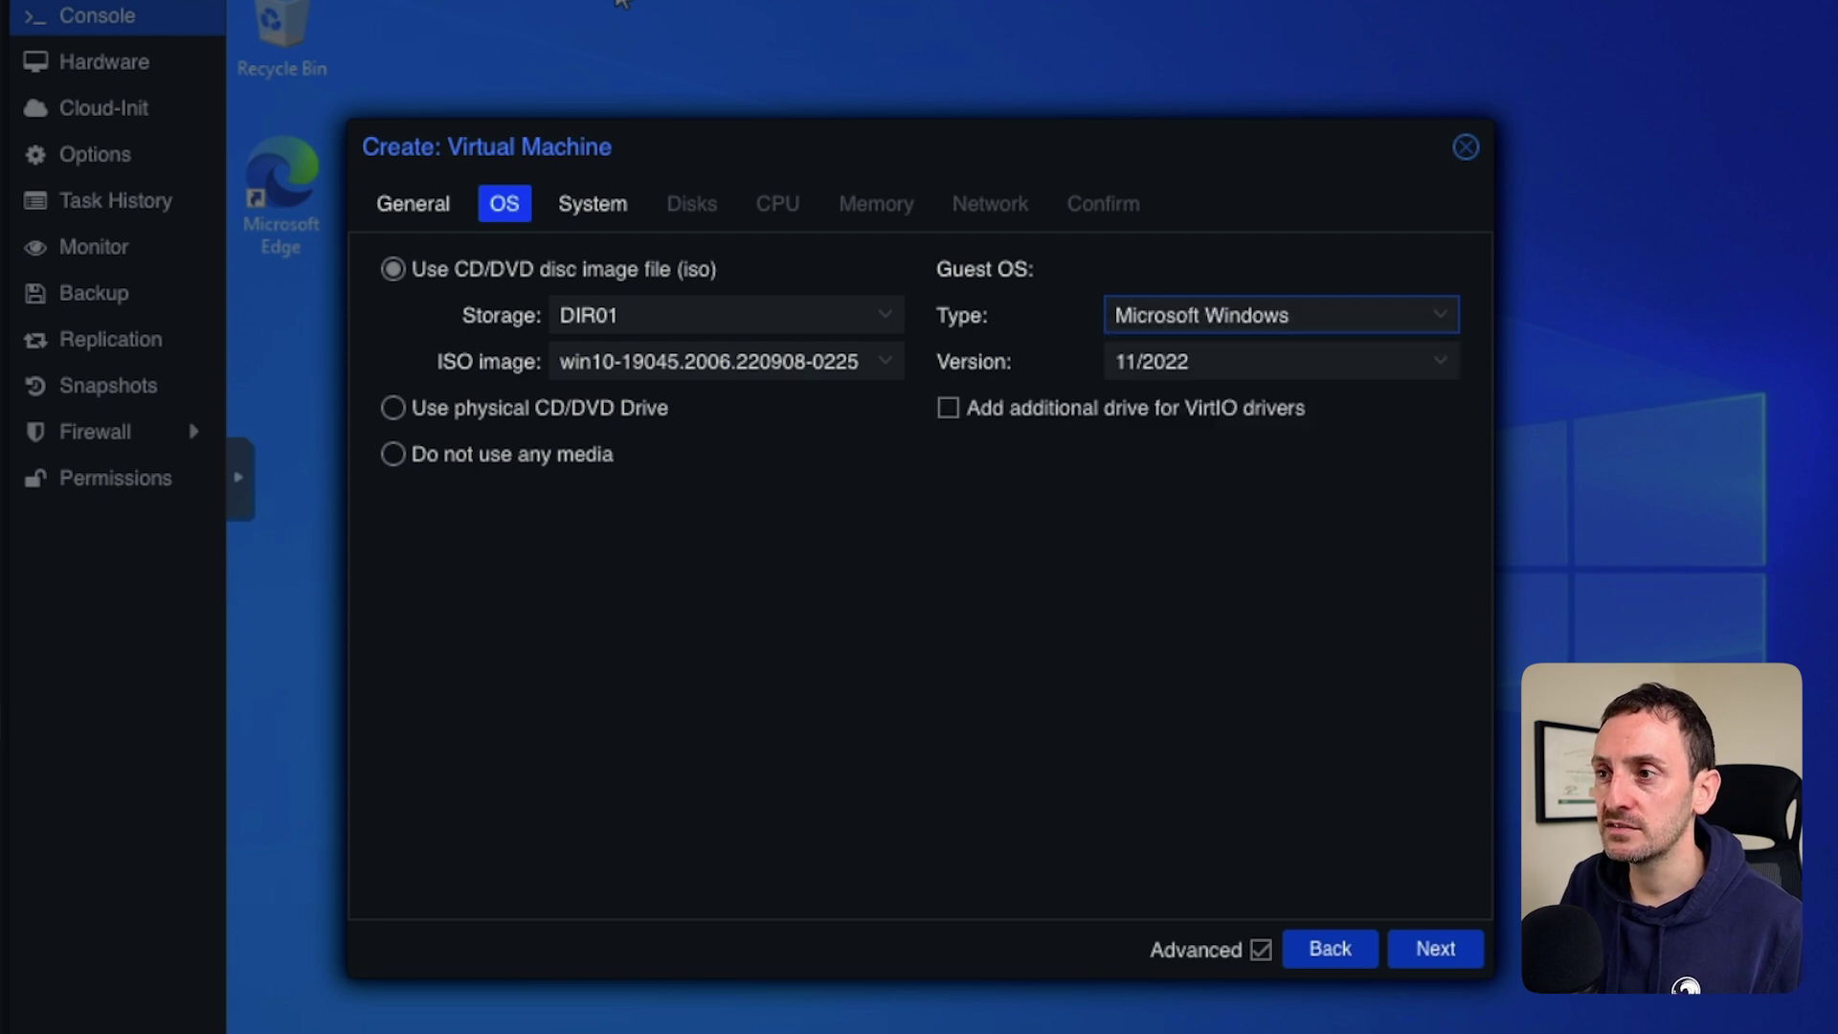
{"action": "left_click", "coordinate": [1436, 949]}
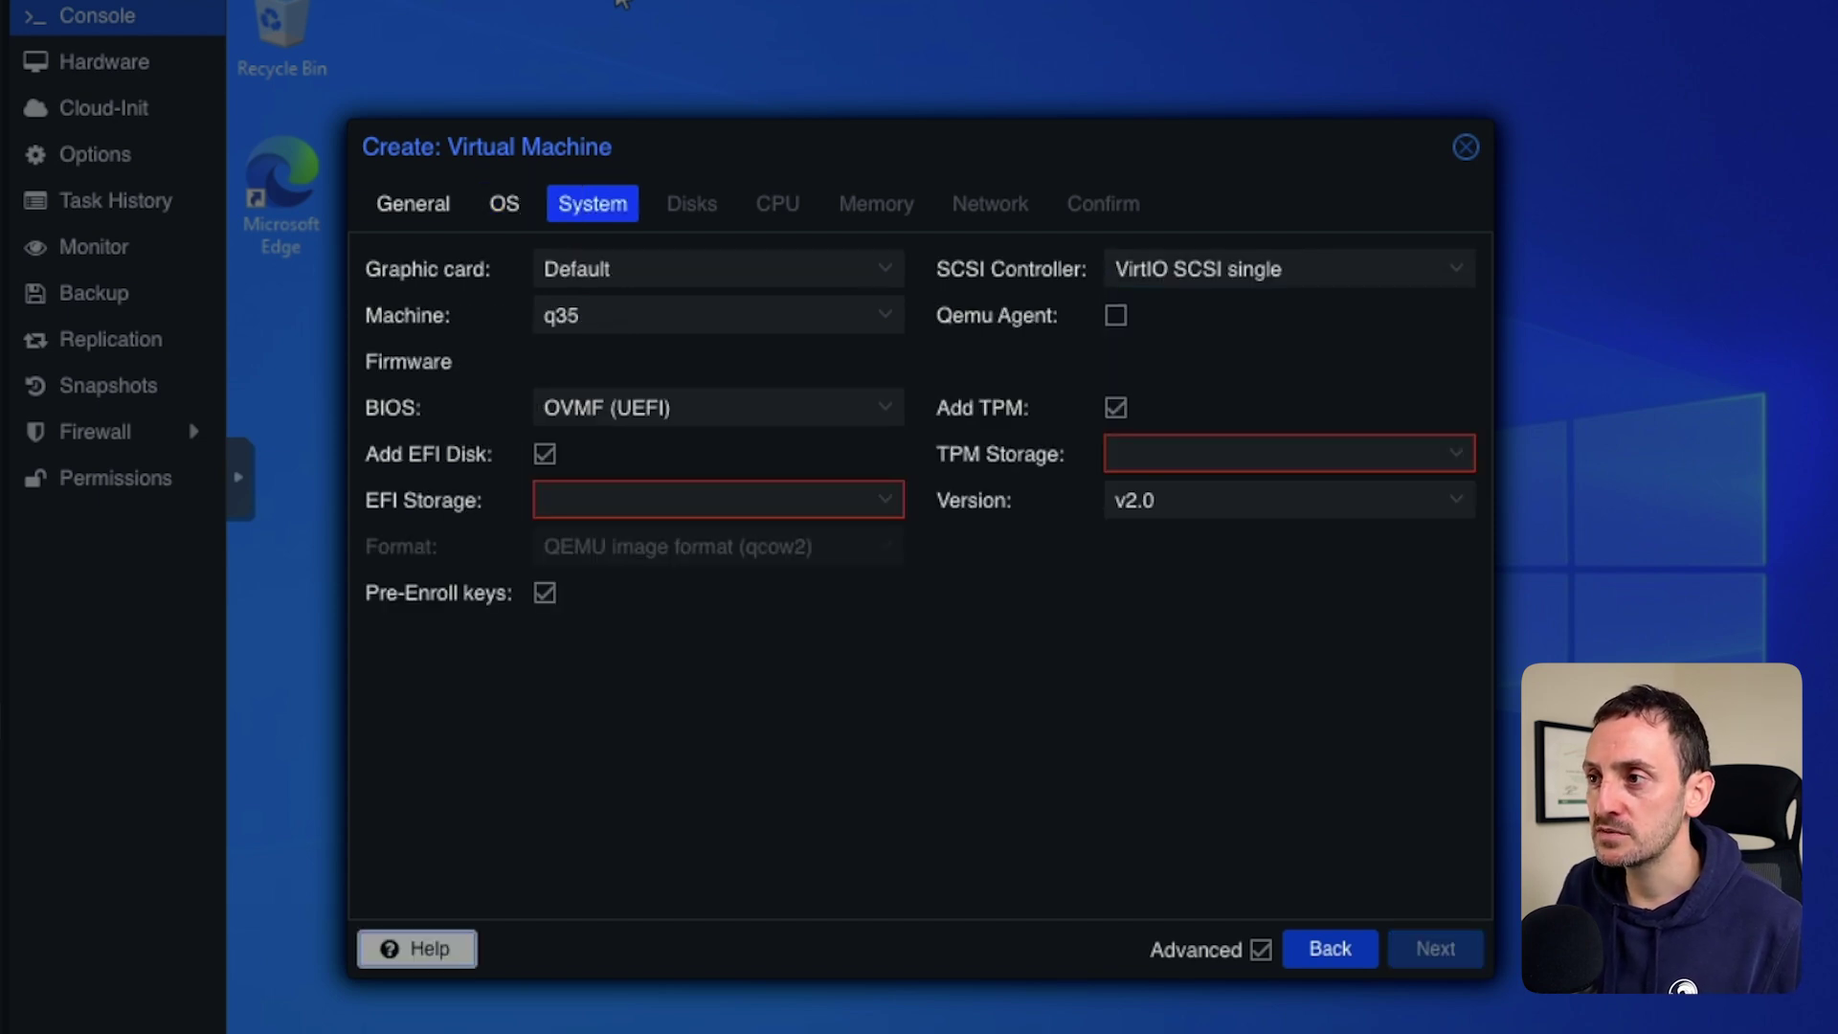
Store the TPM and EFI disk on ZFS01 in the System settings.
{"action": "key", "text": "Tab"}
{"action": "key", "text": "Down"}
{"action": "key", "text": "Up"}
{"action": "key", "text": "Return"}
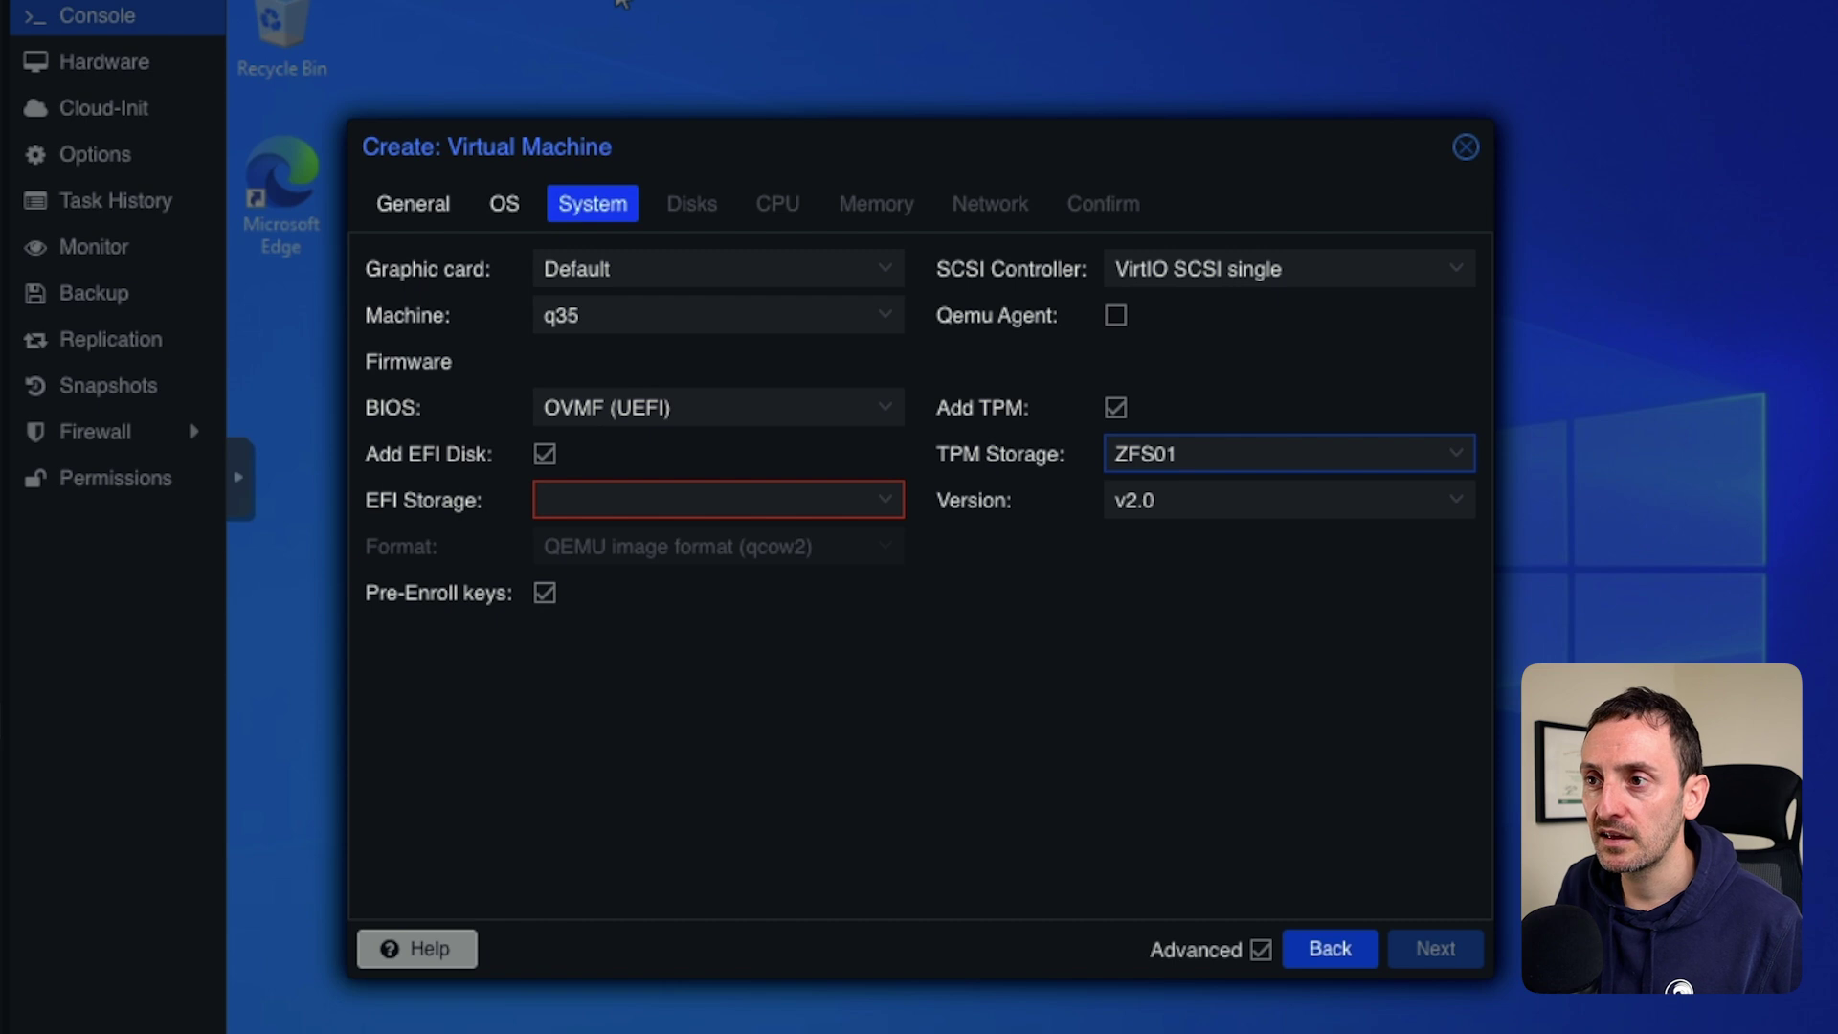
{"action": "left_click", "coordinate": [718, 500]}
{"action": "left_click", "coordinate": [718, 628]}
{"action": "left_click", "coordinate": [718, 690]}
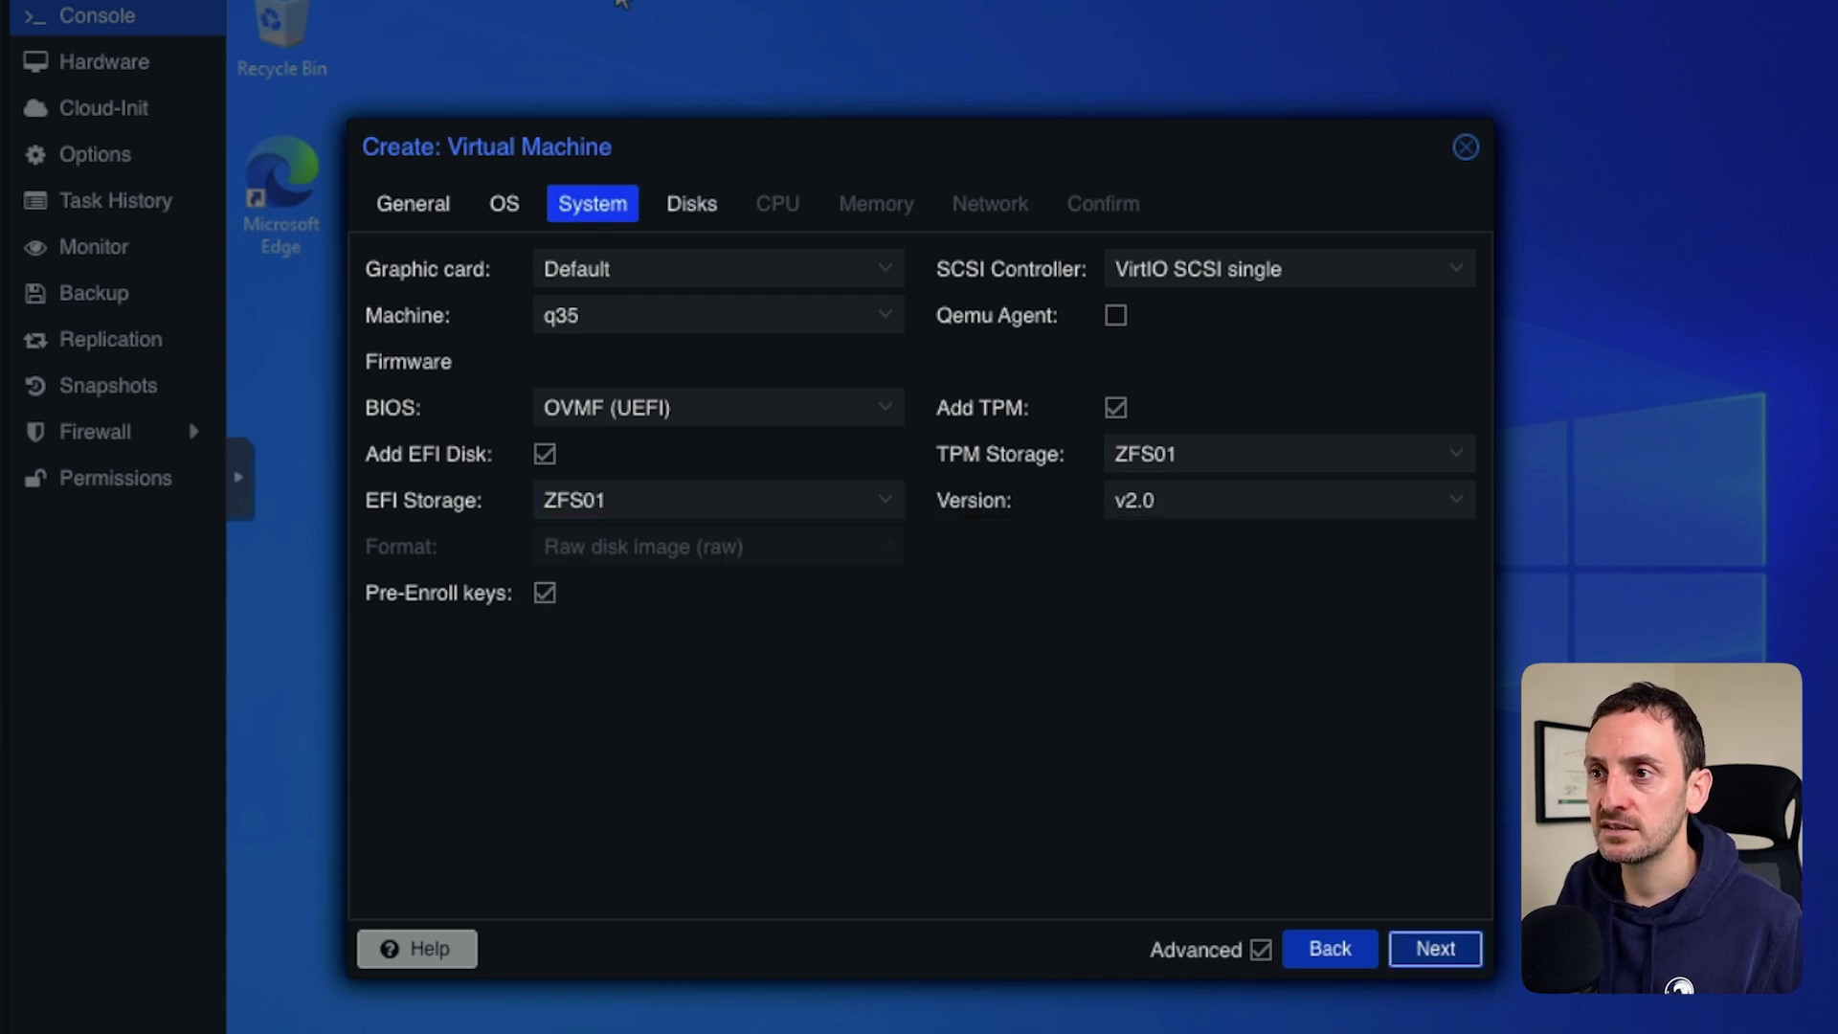
{"action": "left_click", "coordinate": [1435, 948]}
Configure a 64 GiB SCSI disk on ZFS01.
{"action": "left_click", "coordinate": [847, 342]}
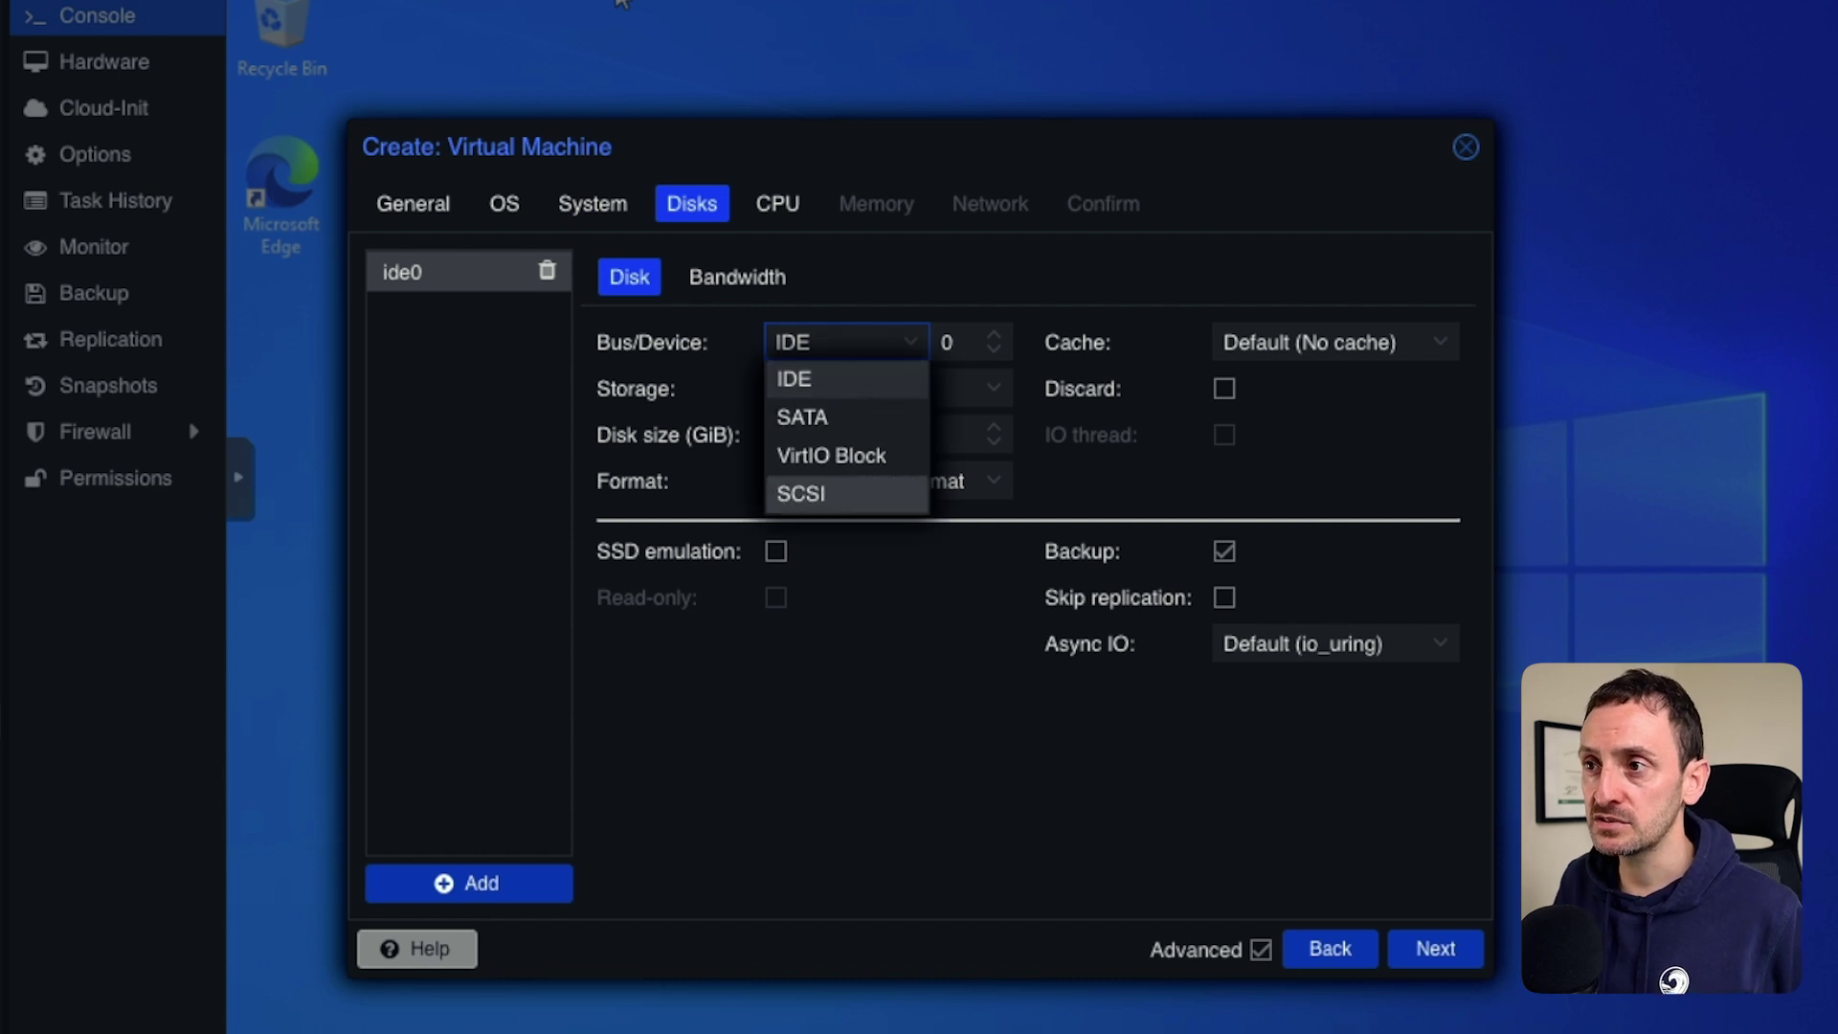
{"action": "left_click", "coordinate": [801, 493]}
{"action": "left_click", "coordinate": [888, 435]}
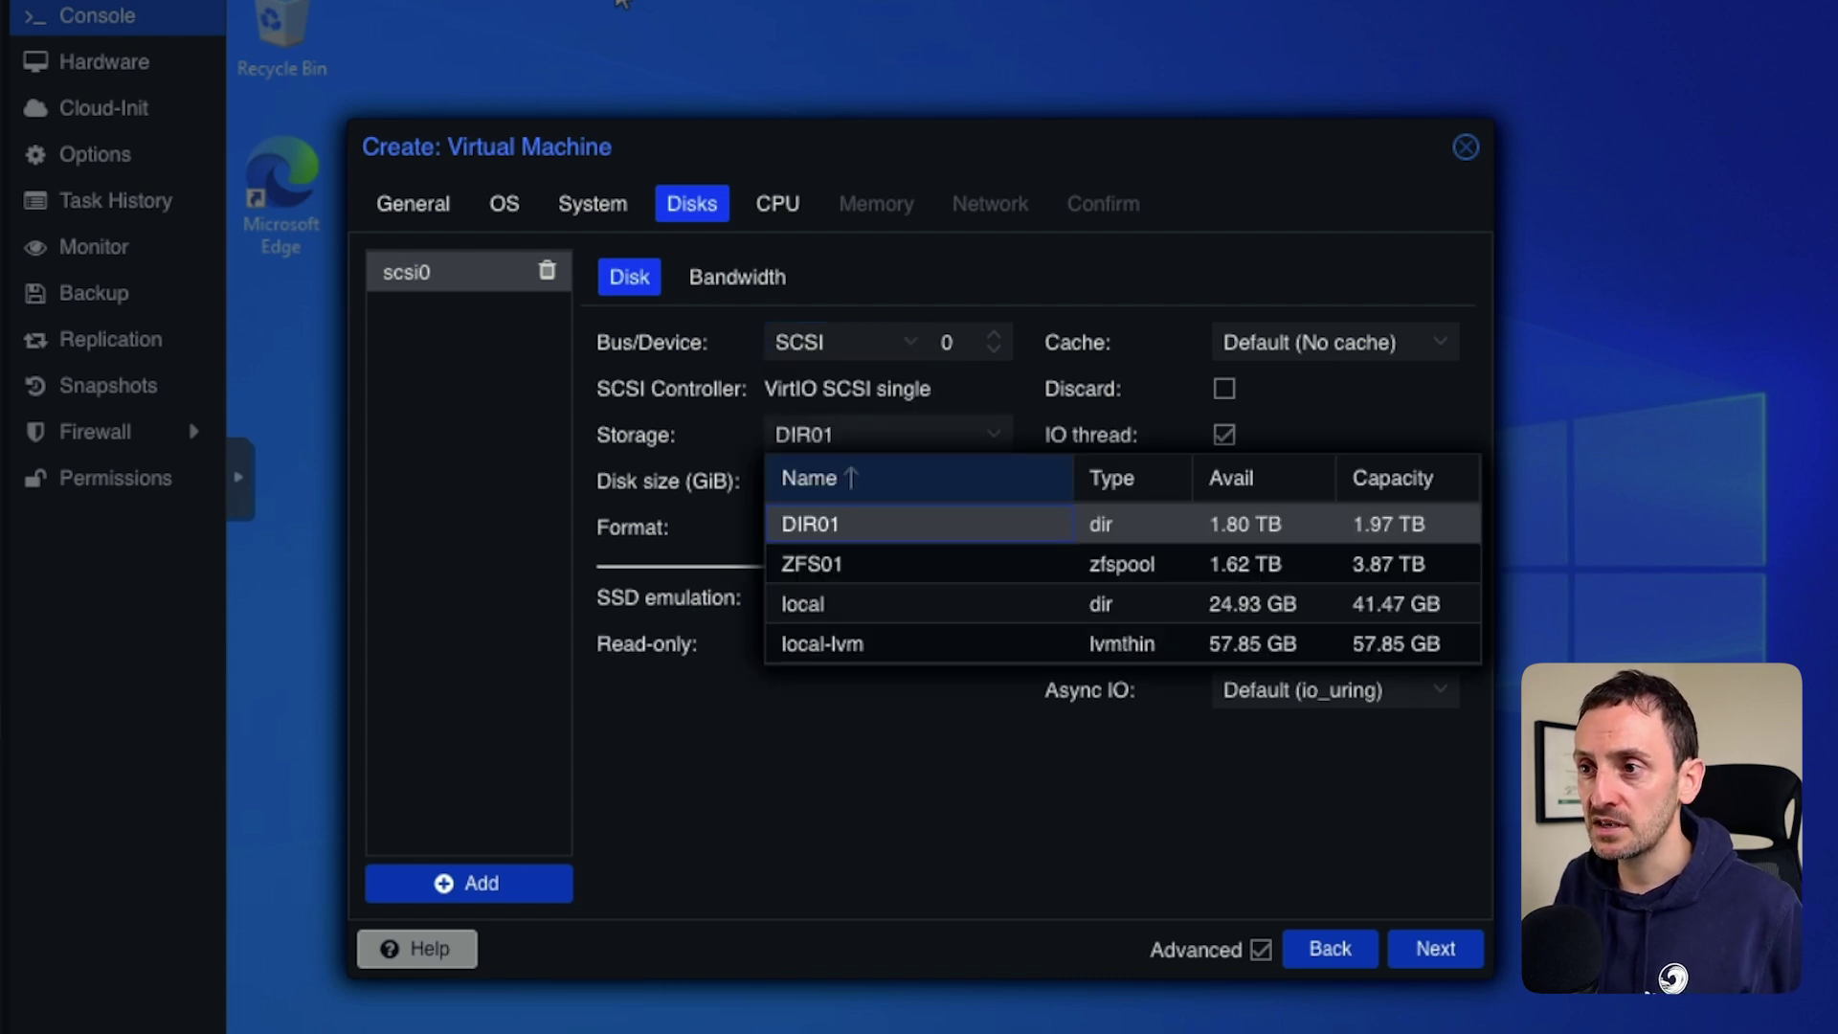
{"action": "key", "text": "Return"}
{"action": "key", "text": "Tab"}
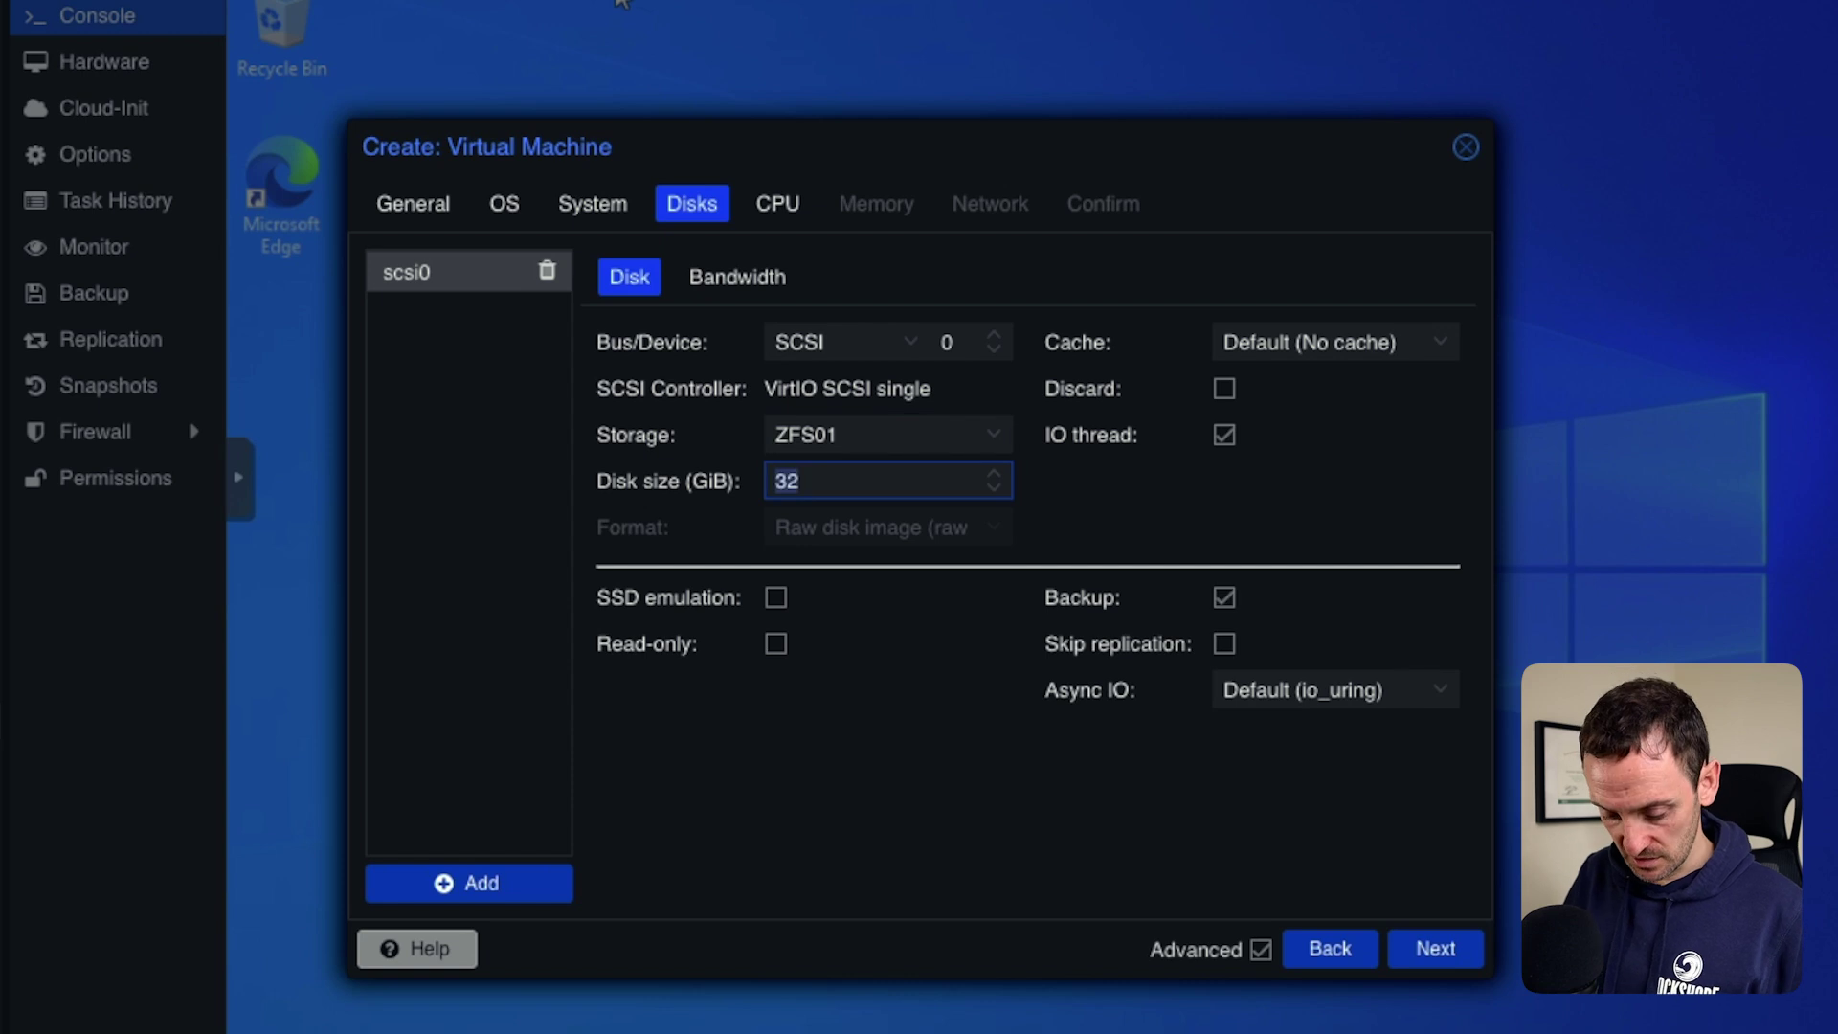
{"action": "type", "text": "64"}
{"action": "key", "text": "Tab"}
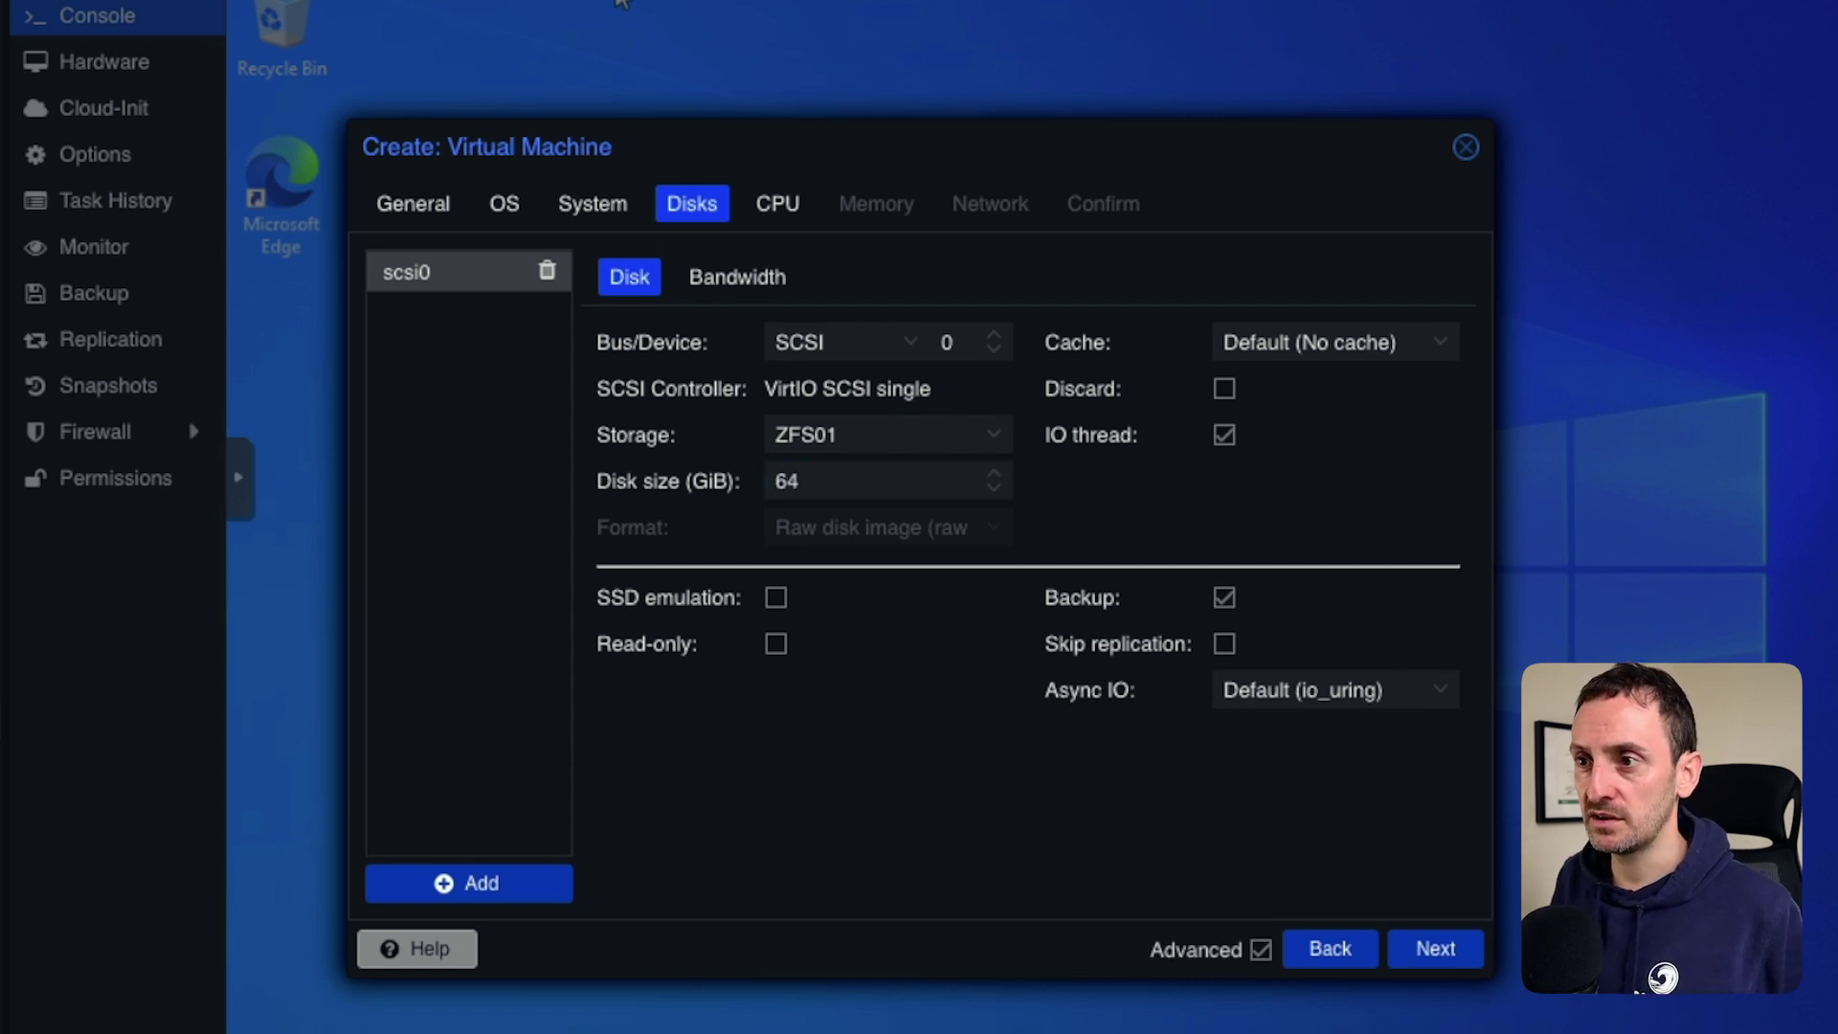
{"action": "key", "text": "Tab"}
Set the CPU to 2 cores and keep 4096 MiB of memory.
{"action": "key", "text": "Return"}
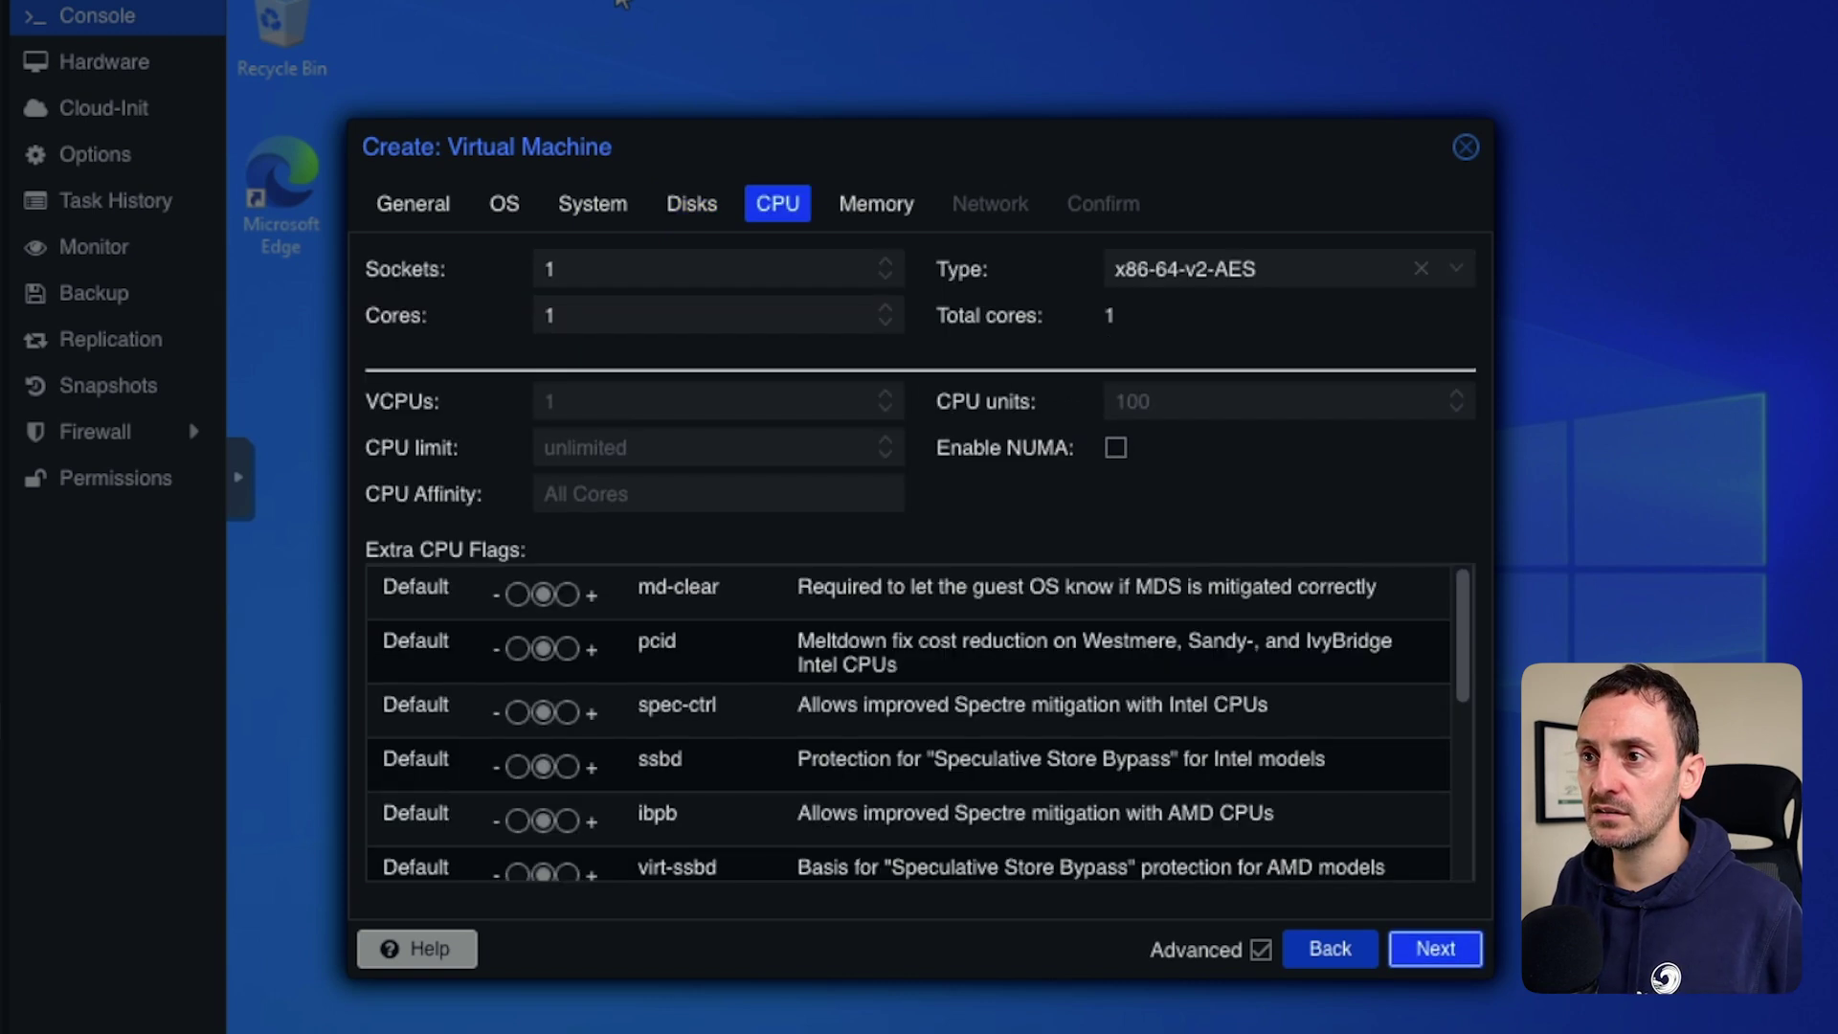
{"action": "key", "text": "Tab"}
{"action": "key", "text": "Tab"}
{"action": "type", "text": "2"}
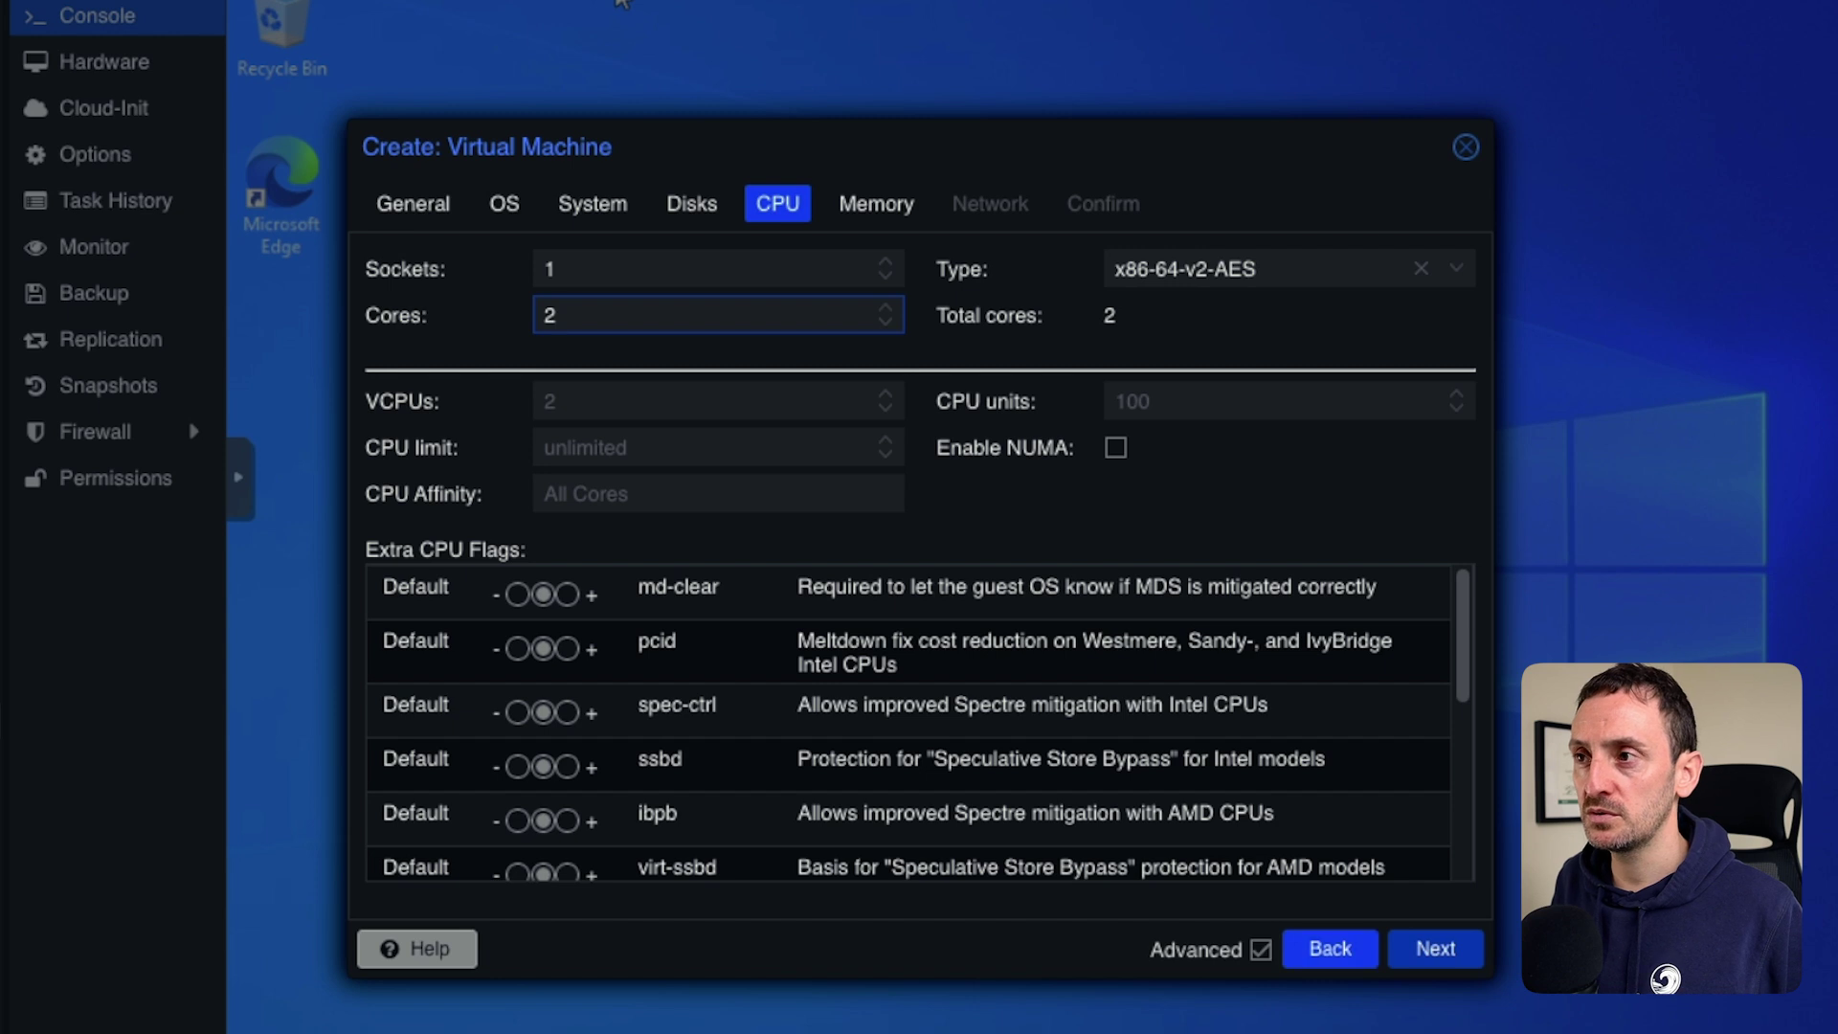
{"action": "key", "text": "Tab"}
{"action": "key", "text": "Return"}
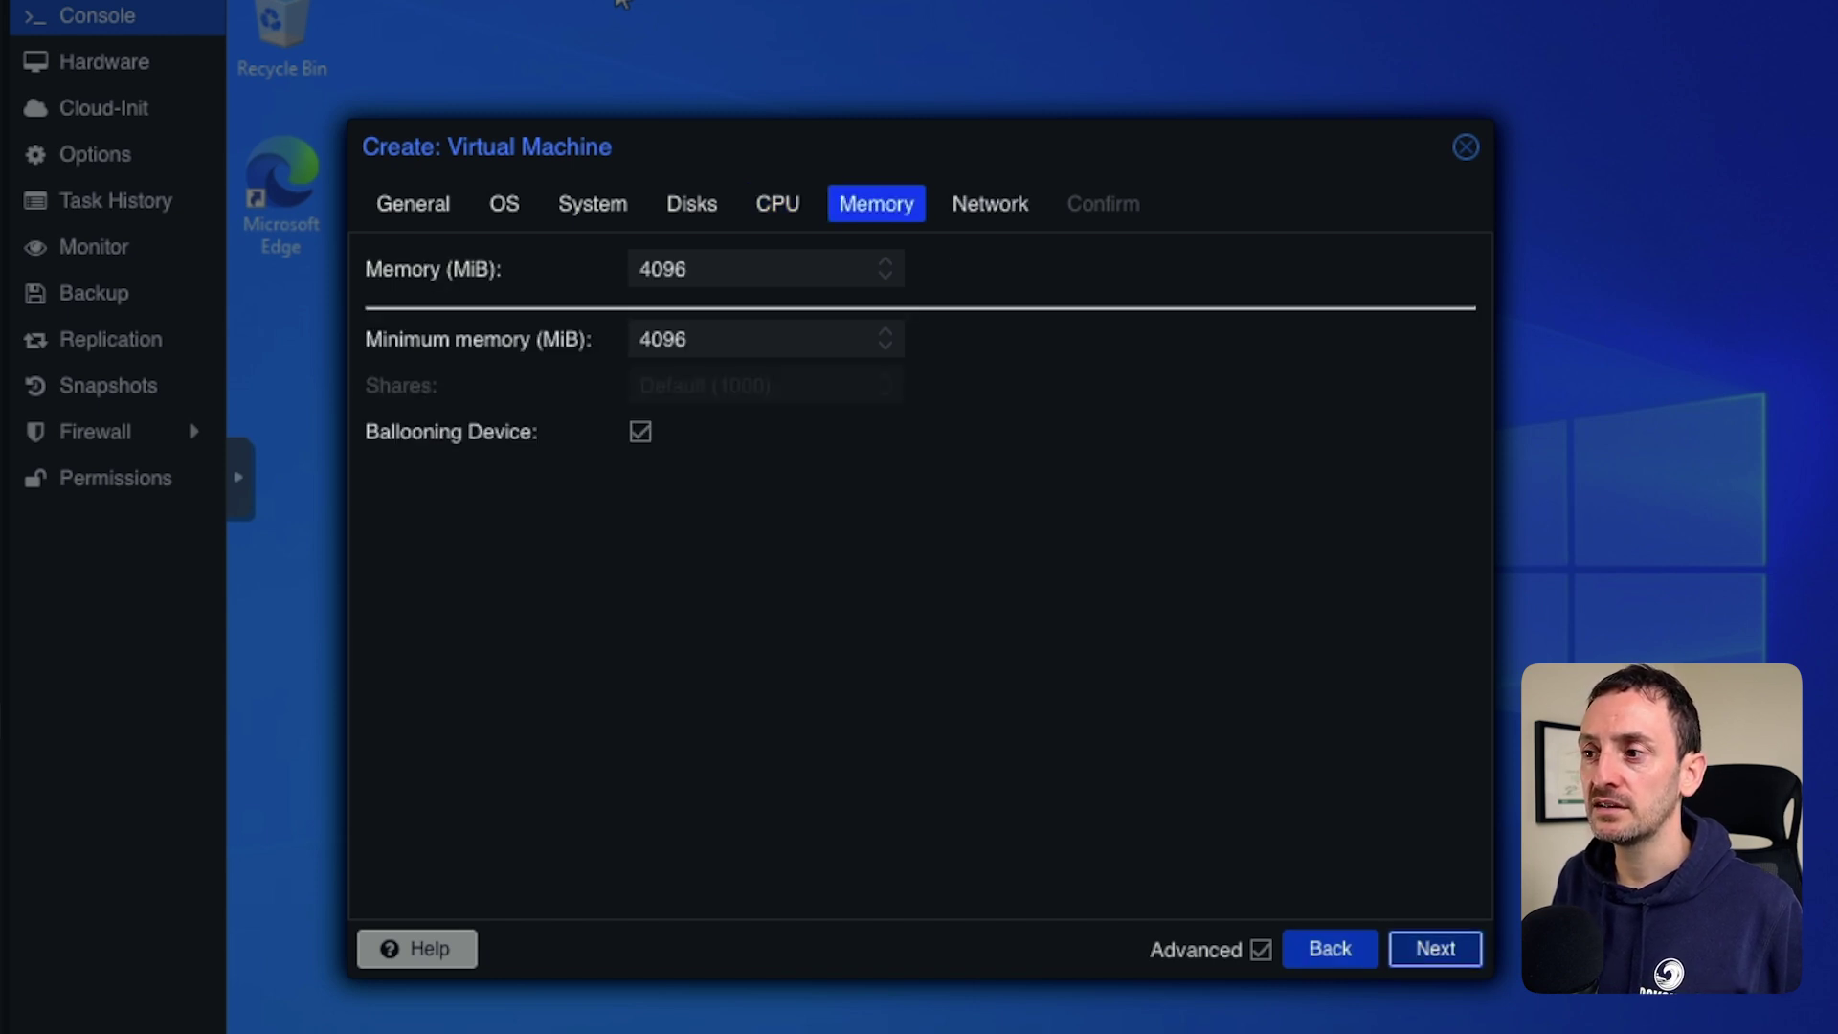
{"action": "key", "text": "Return"}
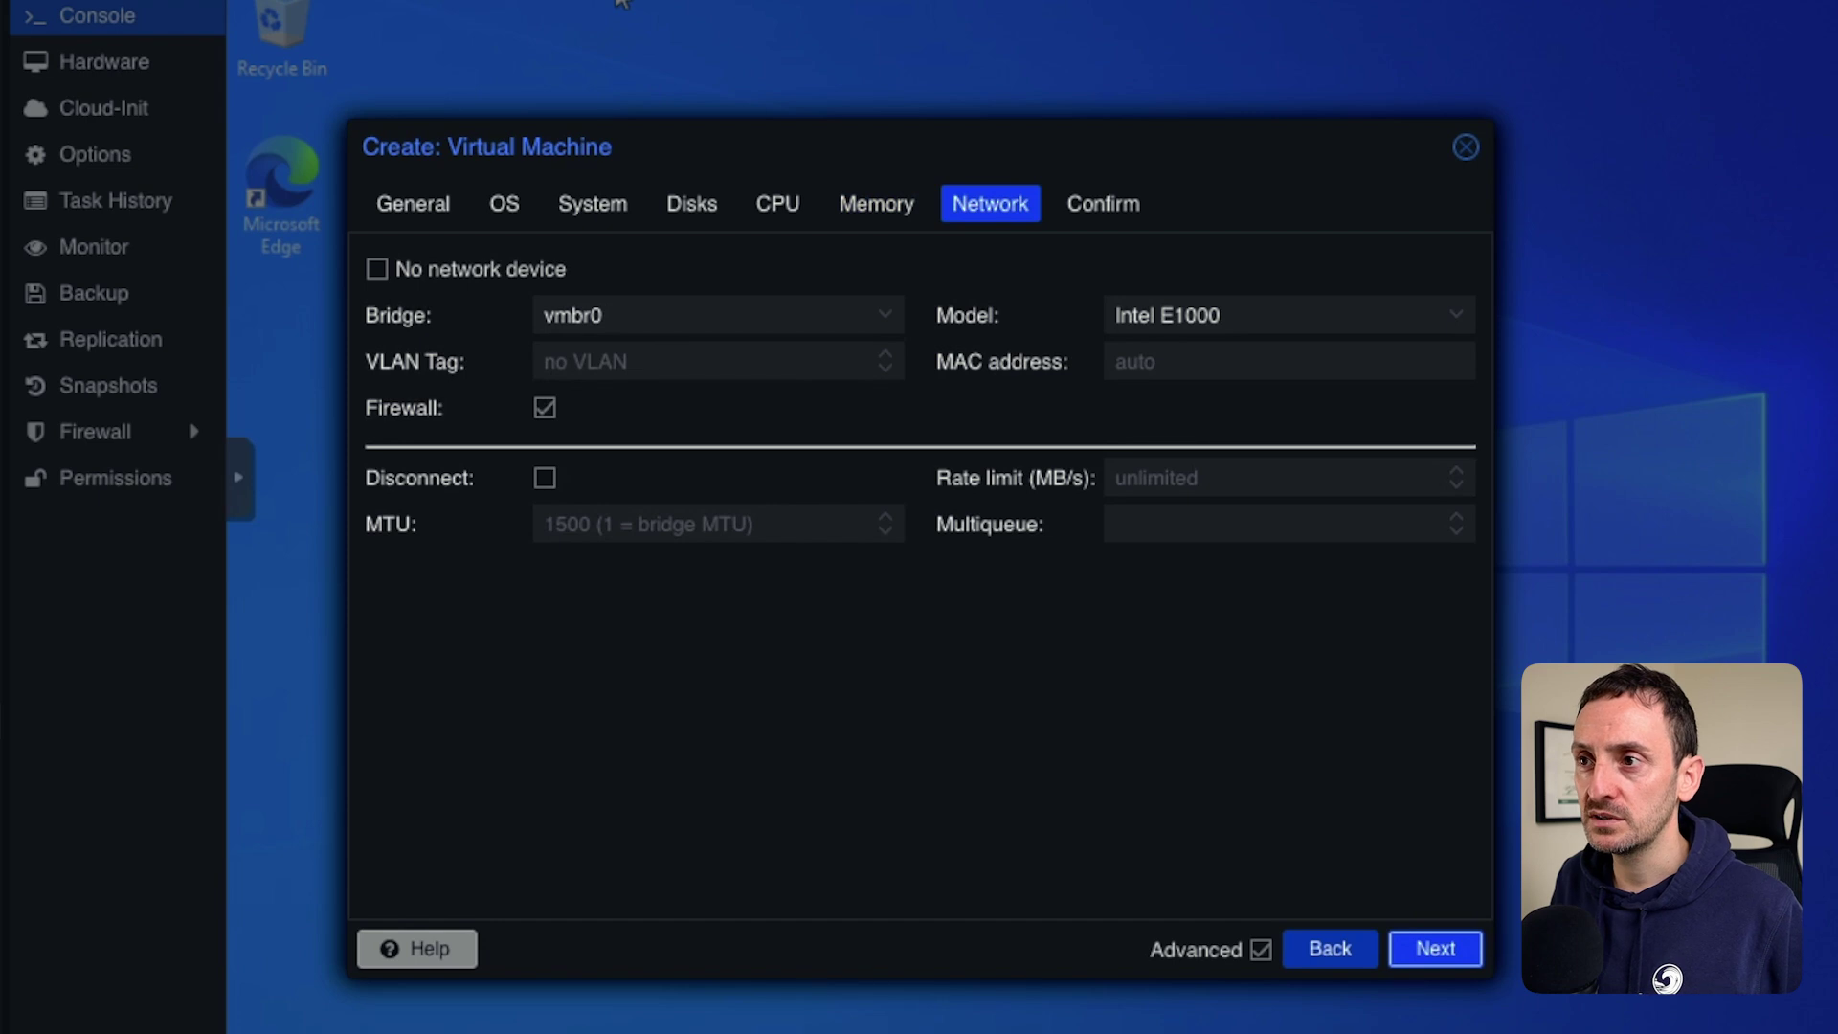
Attach the network to bridge vmbr2 with VLAN tag 20, create prod-win10 and select it.
{"action": "key", "text": "Down"}
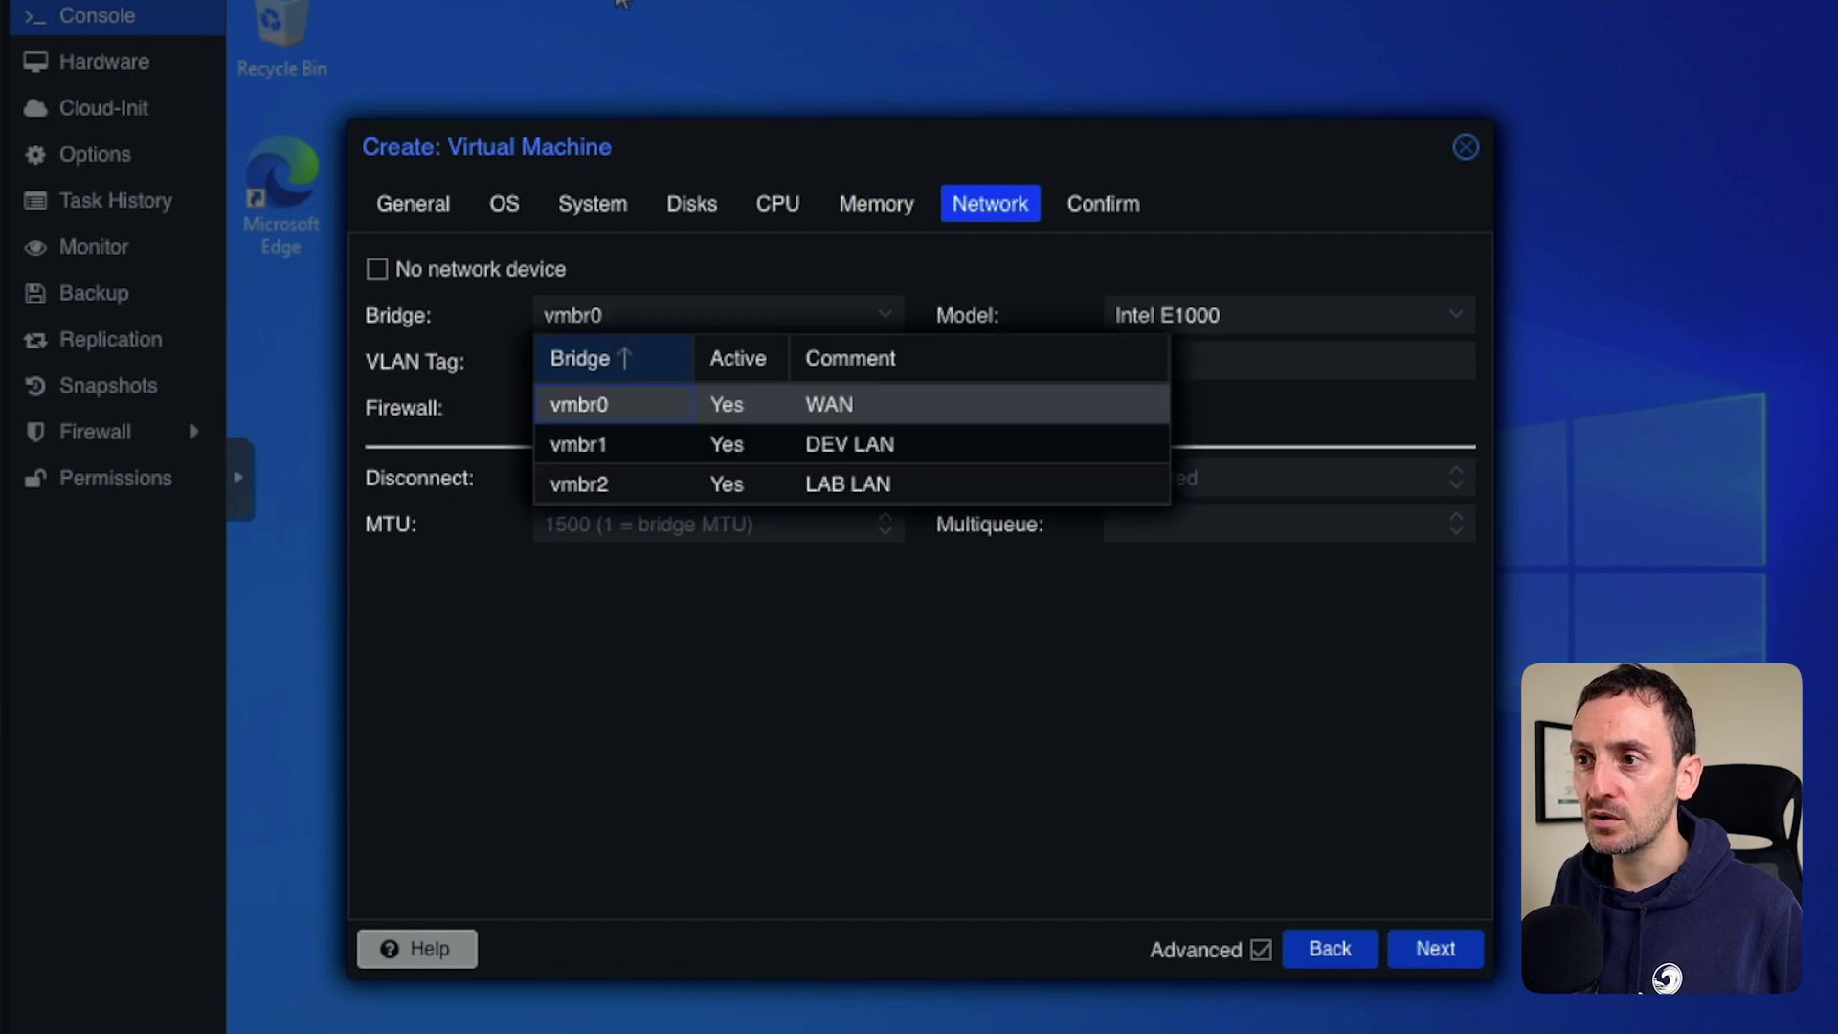
{"action": "key", "text": "Down"}
{"action": "key", "text": "Down"}
{"action": "key", "text": "Return"}
{"action": "key", "text": "Tab"}
{"action": "type", "text": "20"}
{"action": "left_click", "coordinate": [1435, 949]}
{"action": "key", "text": "Return"}
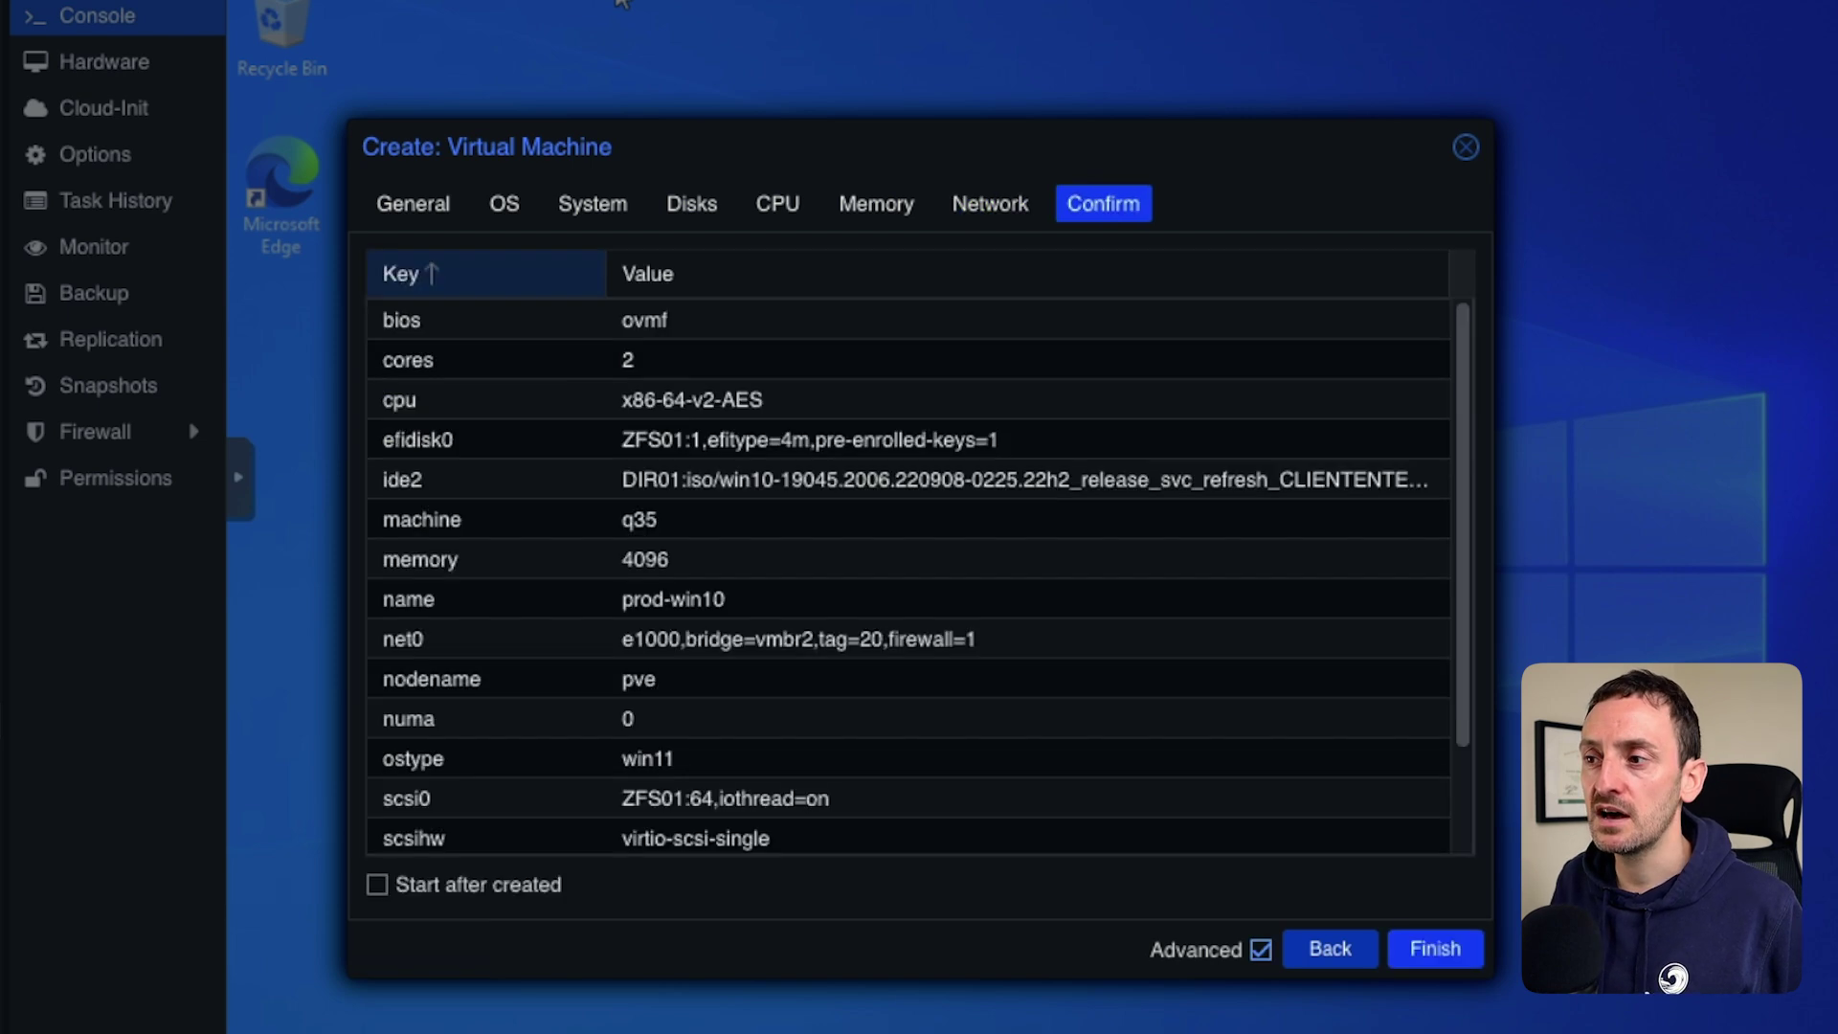
{"action": "key", "text": "Return"}
{"action": "left_click", "coordinate": [163, 696]}
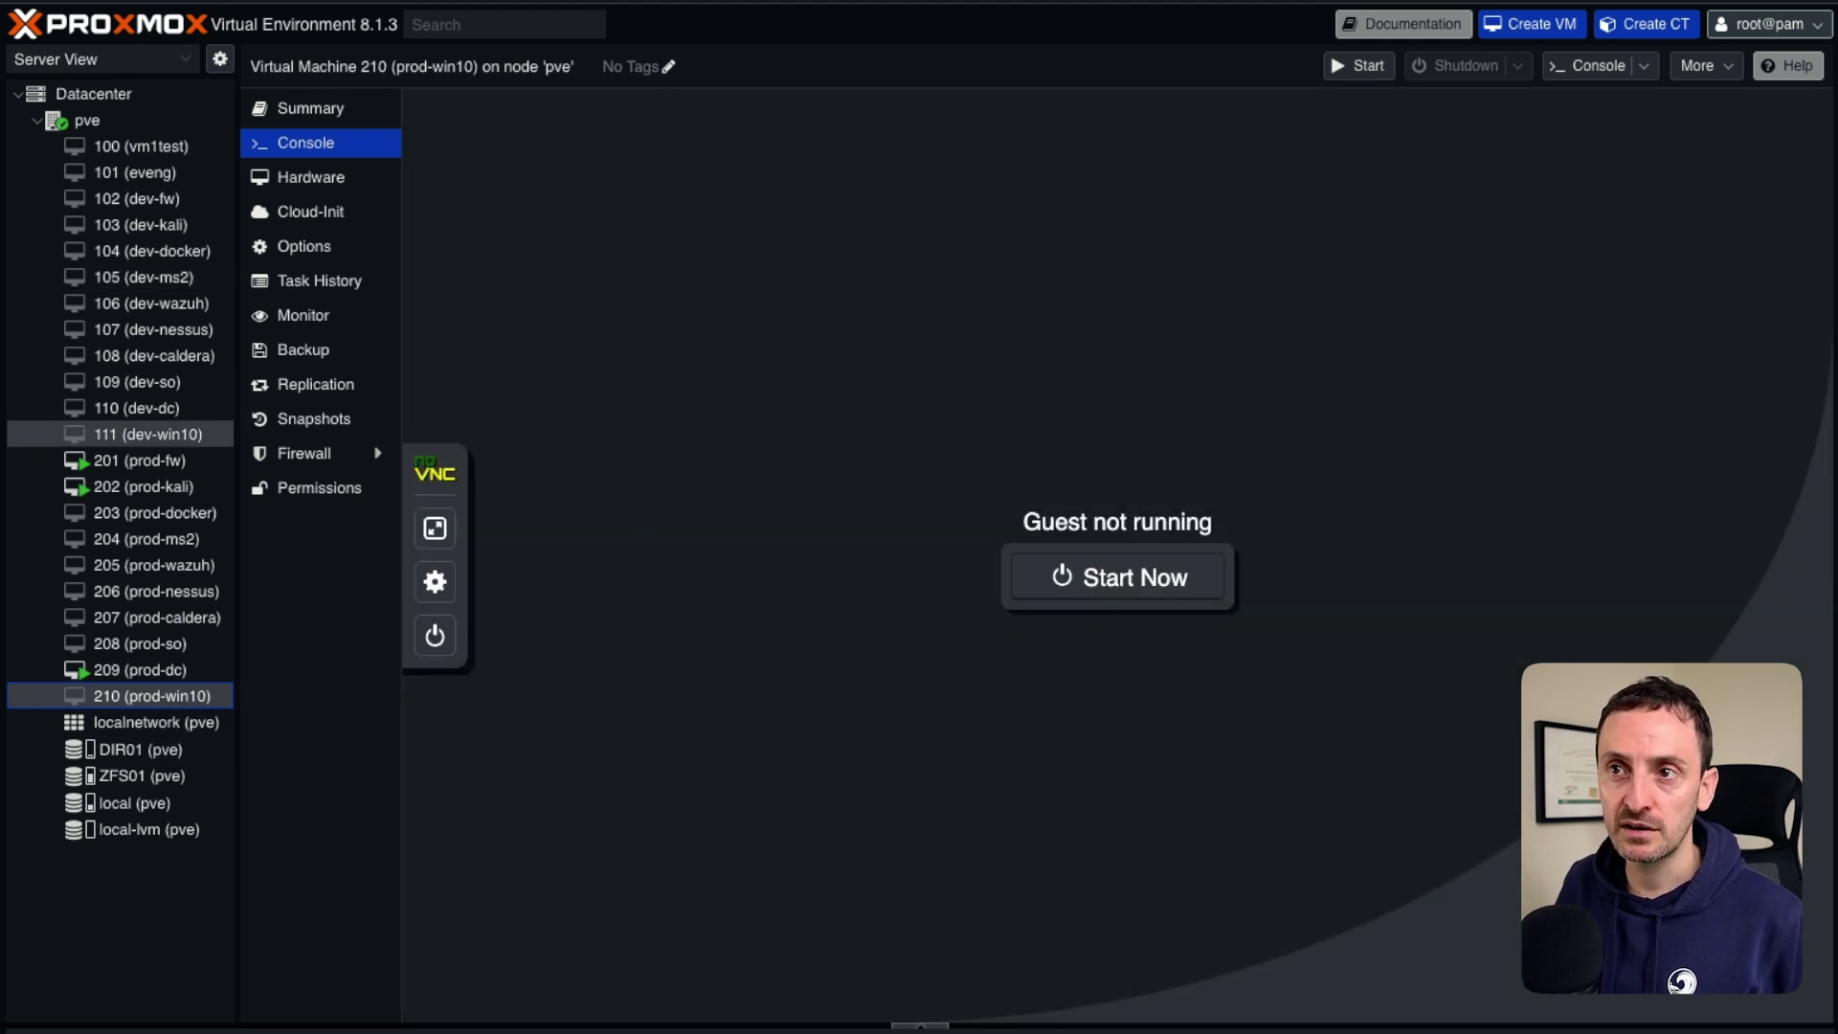
Add a CD/DVD drive holding DIR01's virtio-win-0.1.240.iso to prod-win10, then open its console.
{"action": "left_click", "coordinate": [311, 177]}
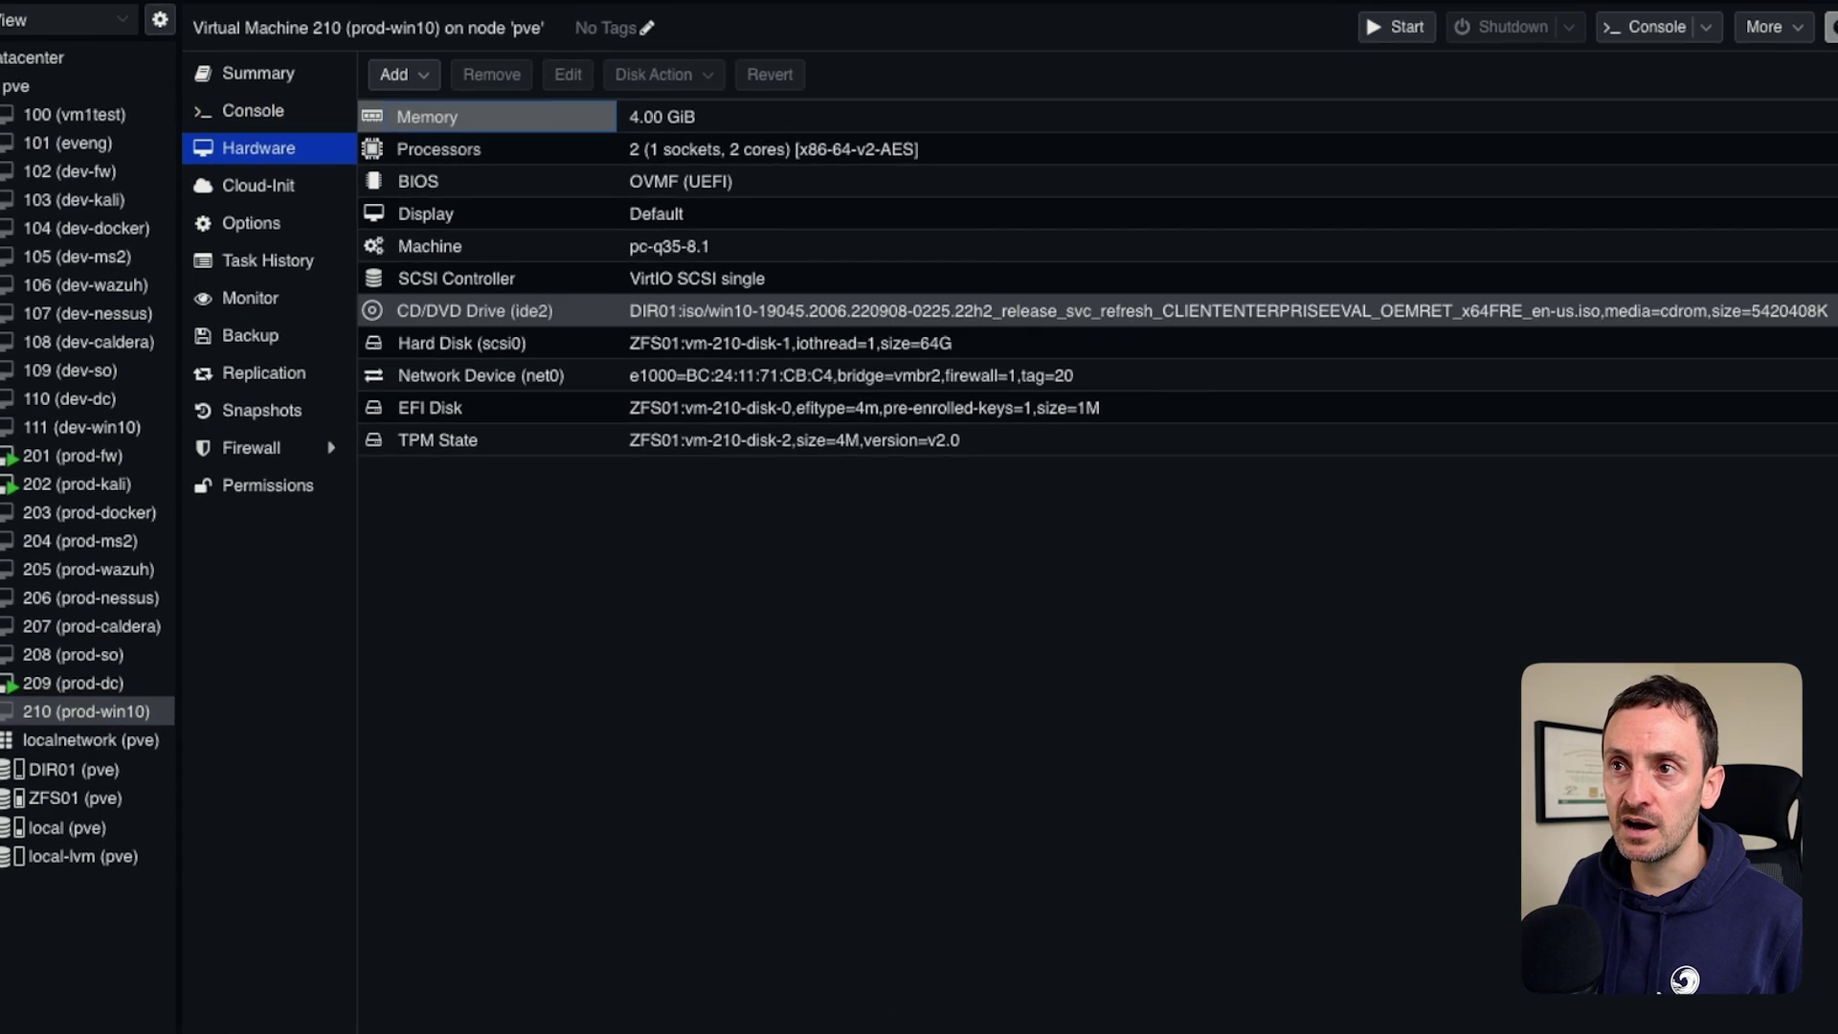
{"action": "left_click", "coordinate": [431, 108]}
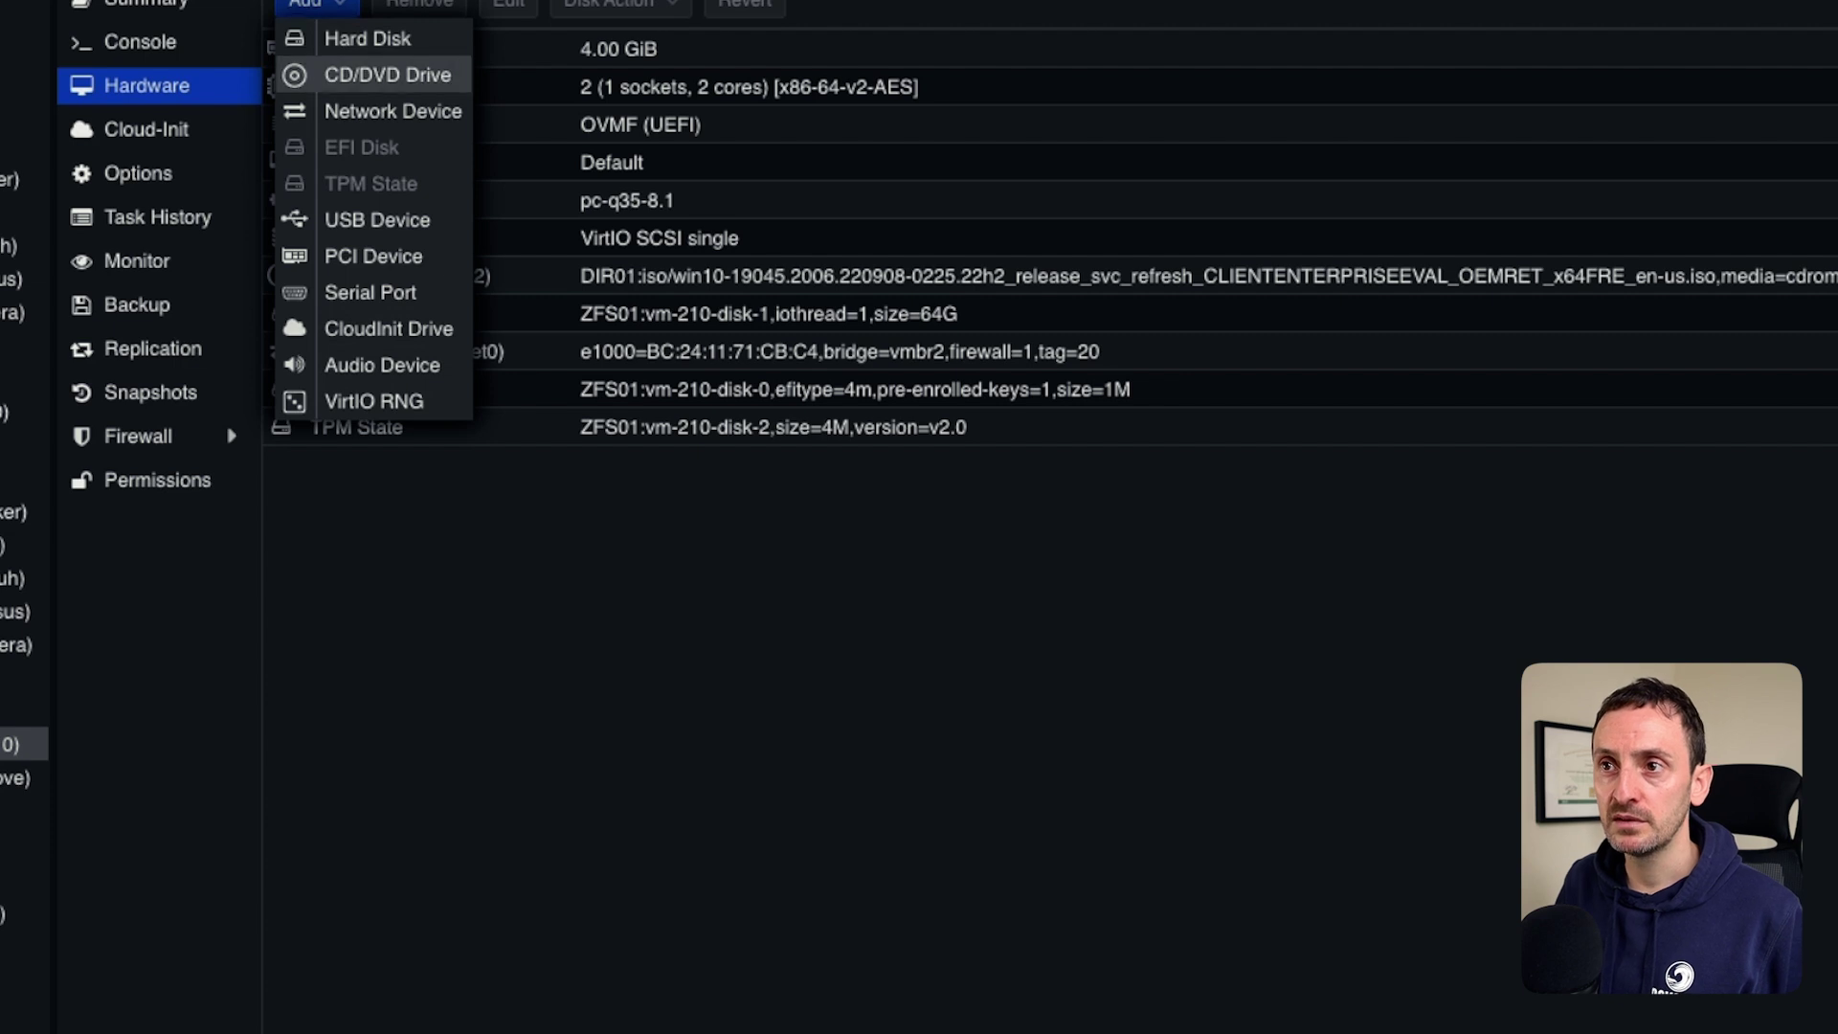
{"action": "left_click", "coordinate": [388, 75]}
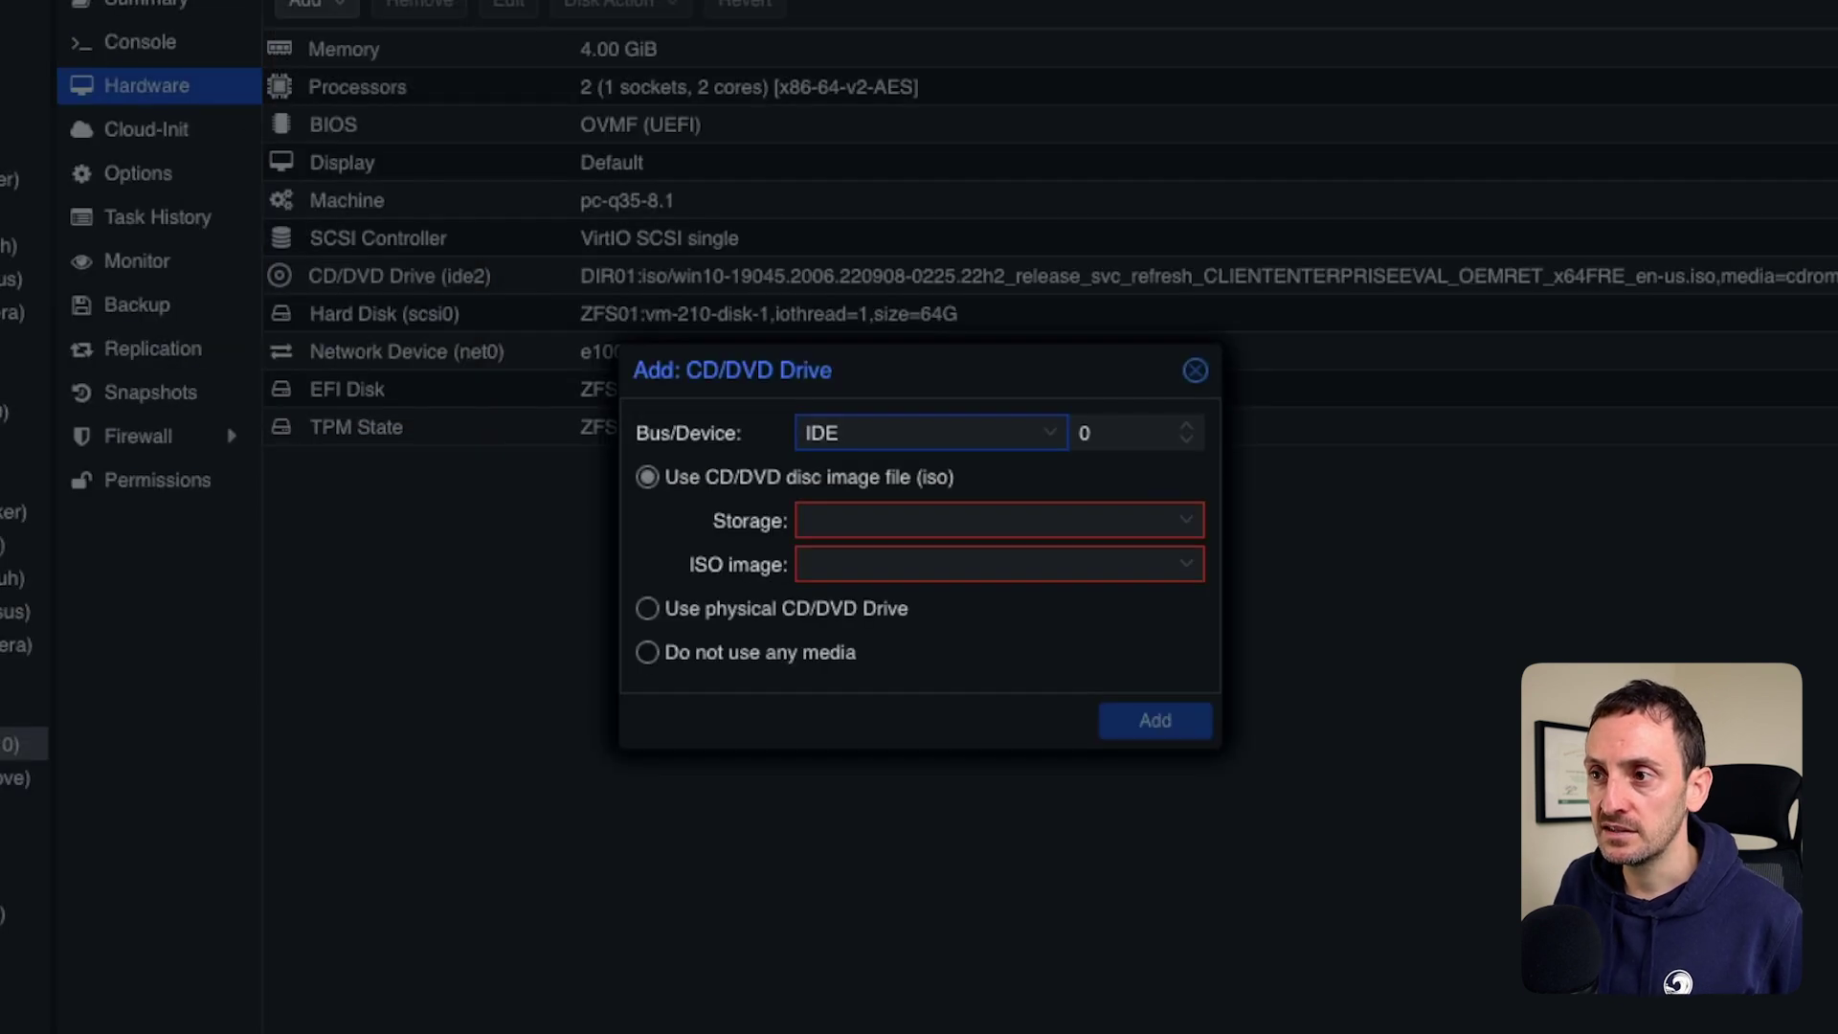
{"action": "left_click", "coordinate": [995, 521]}
{"action": "left_click", "coordinate": [862, 603]}
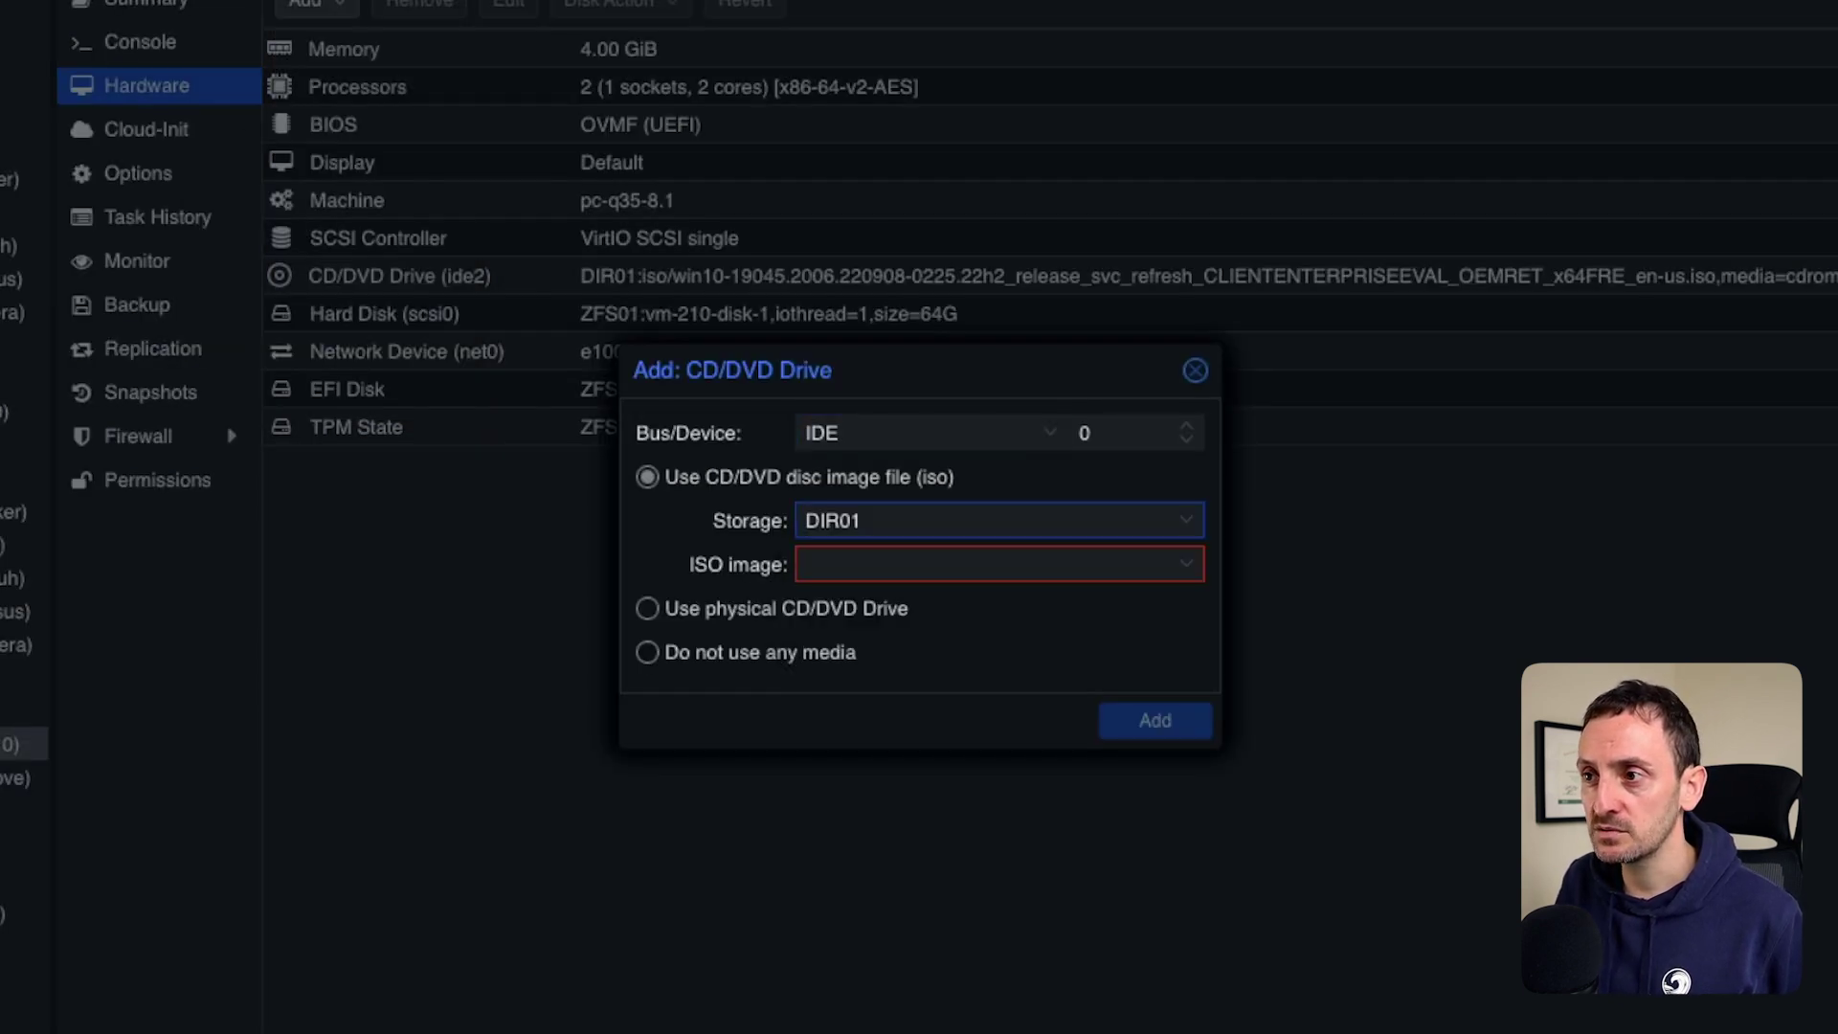
{"action": "left_click", "coordinate": [996, 564]}
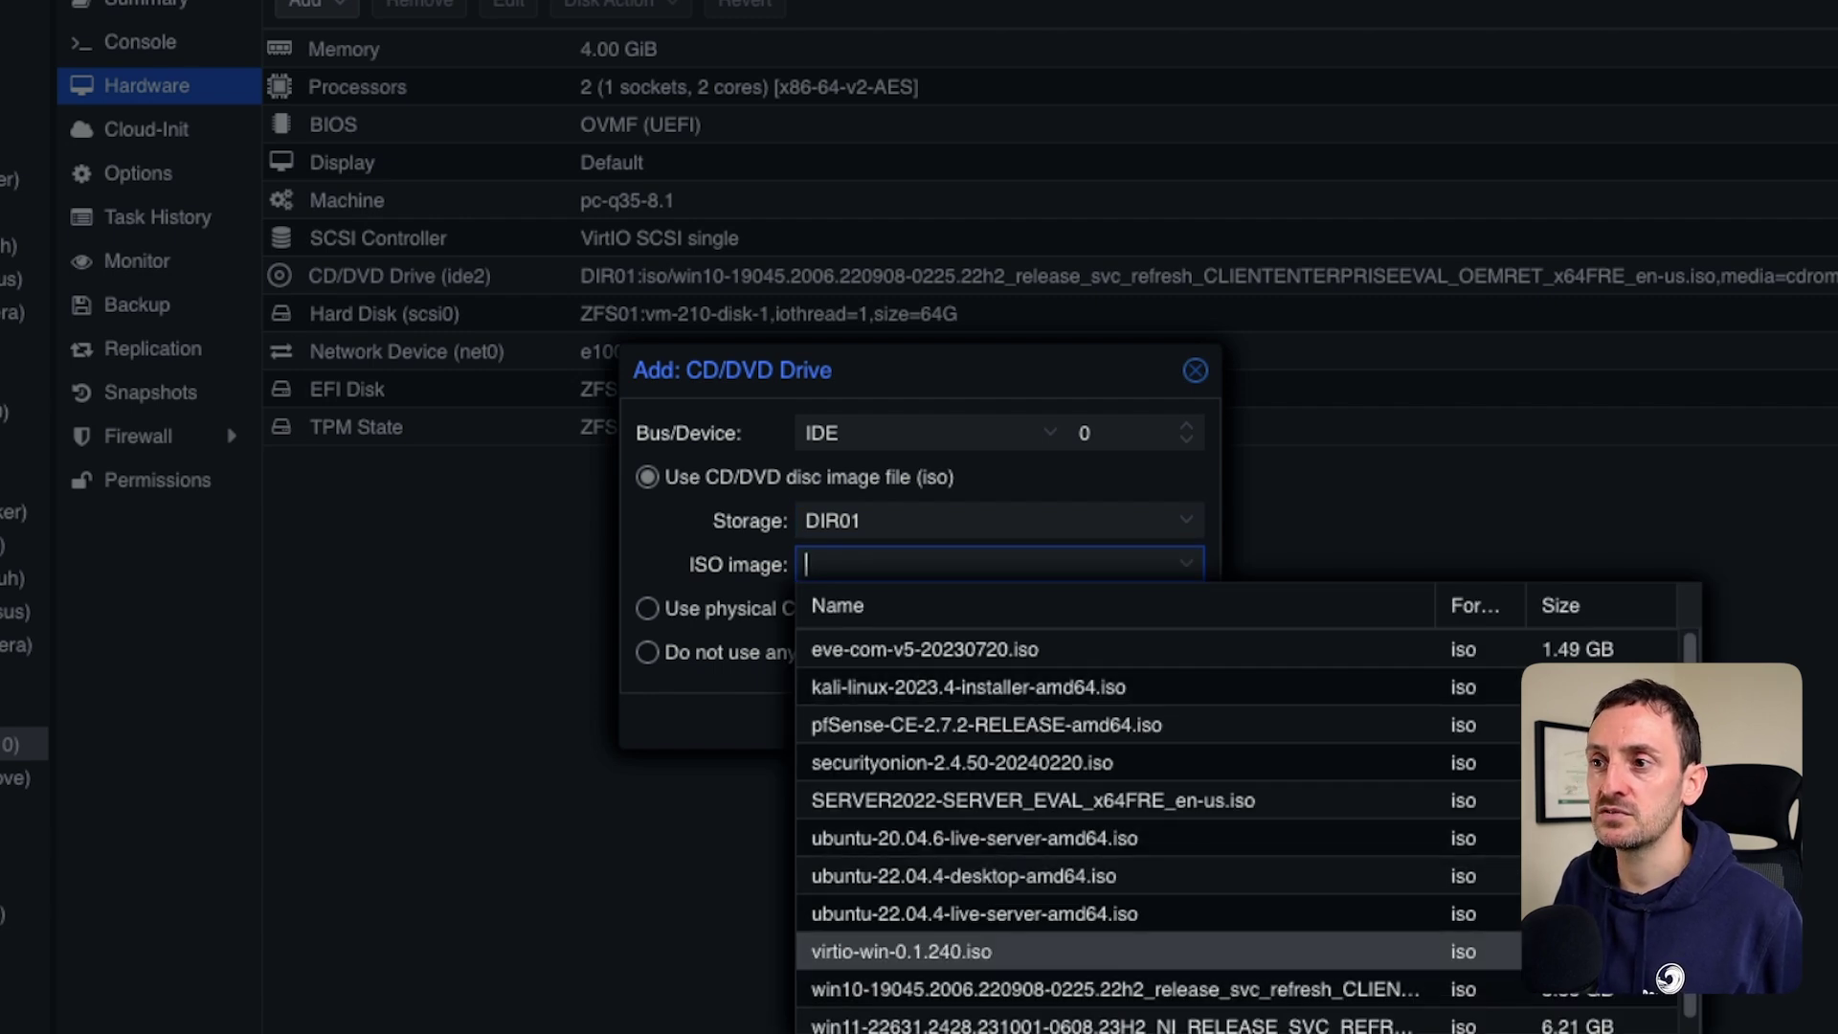
{"action": "key", "text": "Return"}
{"action": "left_click", "coordinate": [1155, 720]}
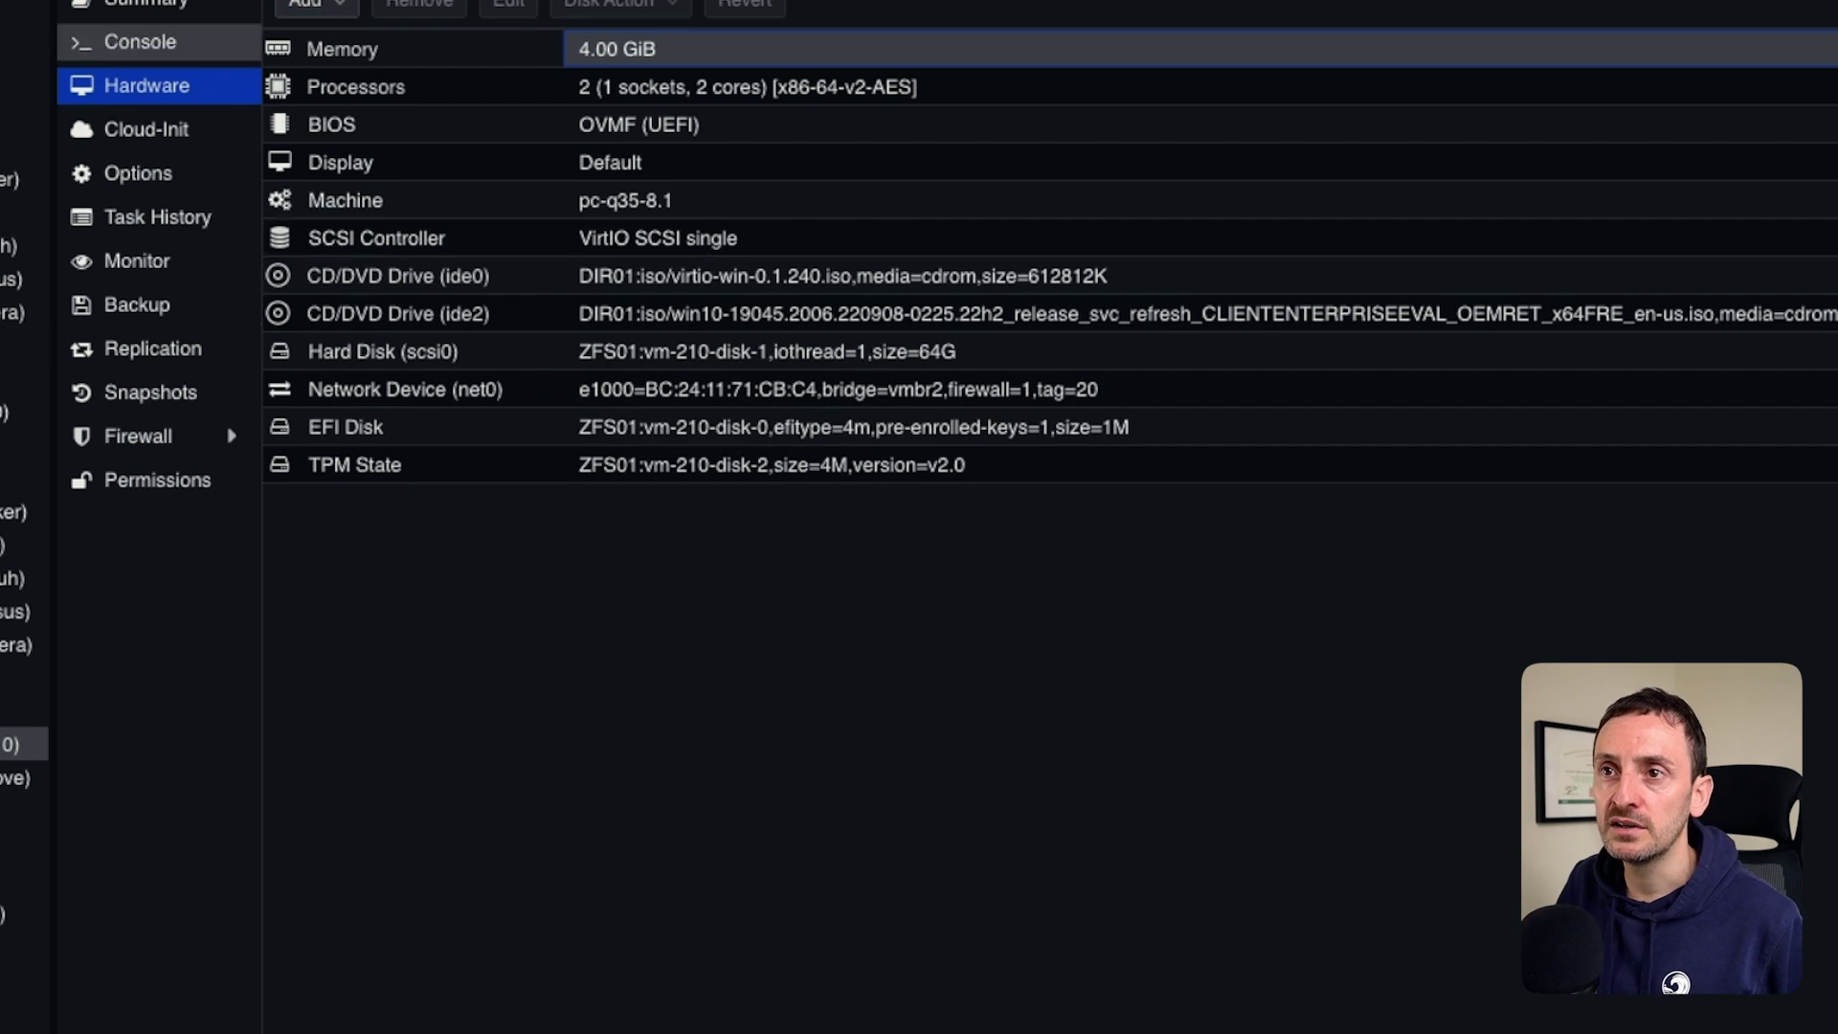
{"action": "left_click", "coordinate": [140, 41]}
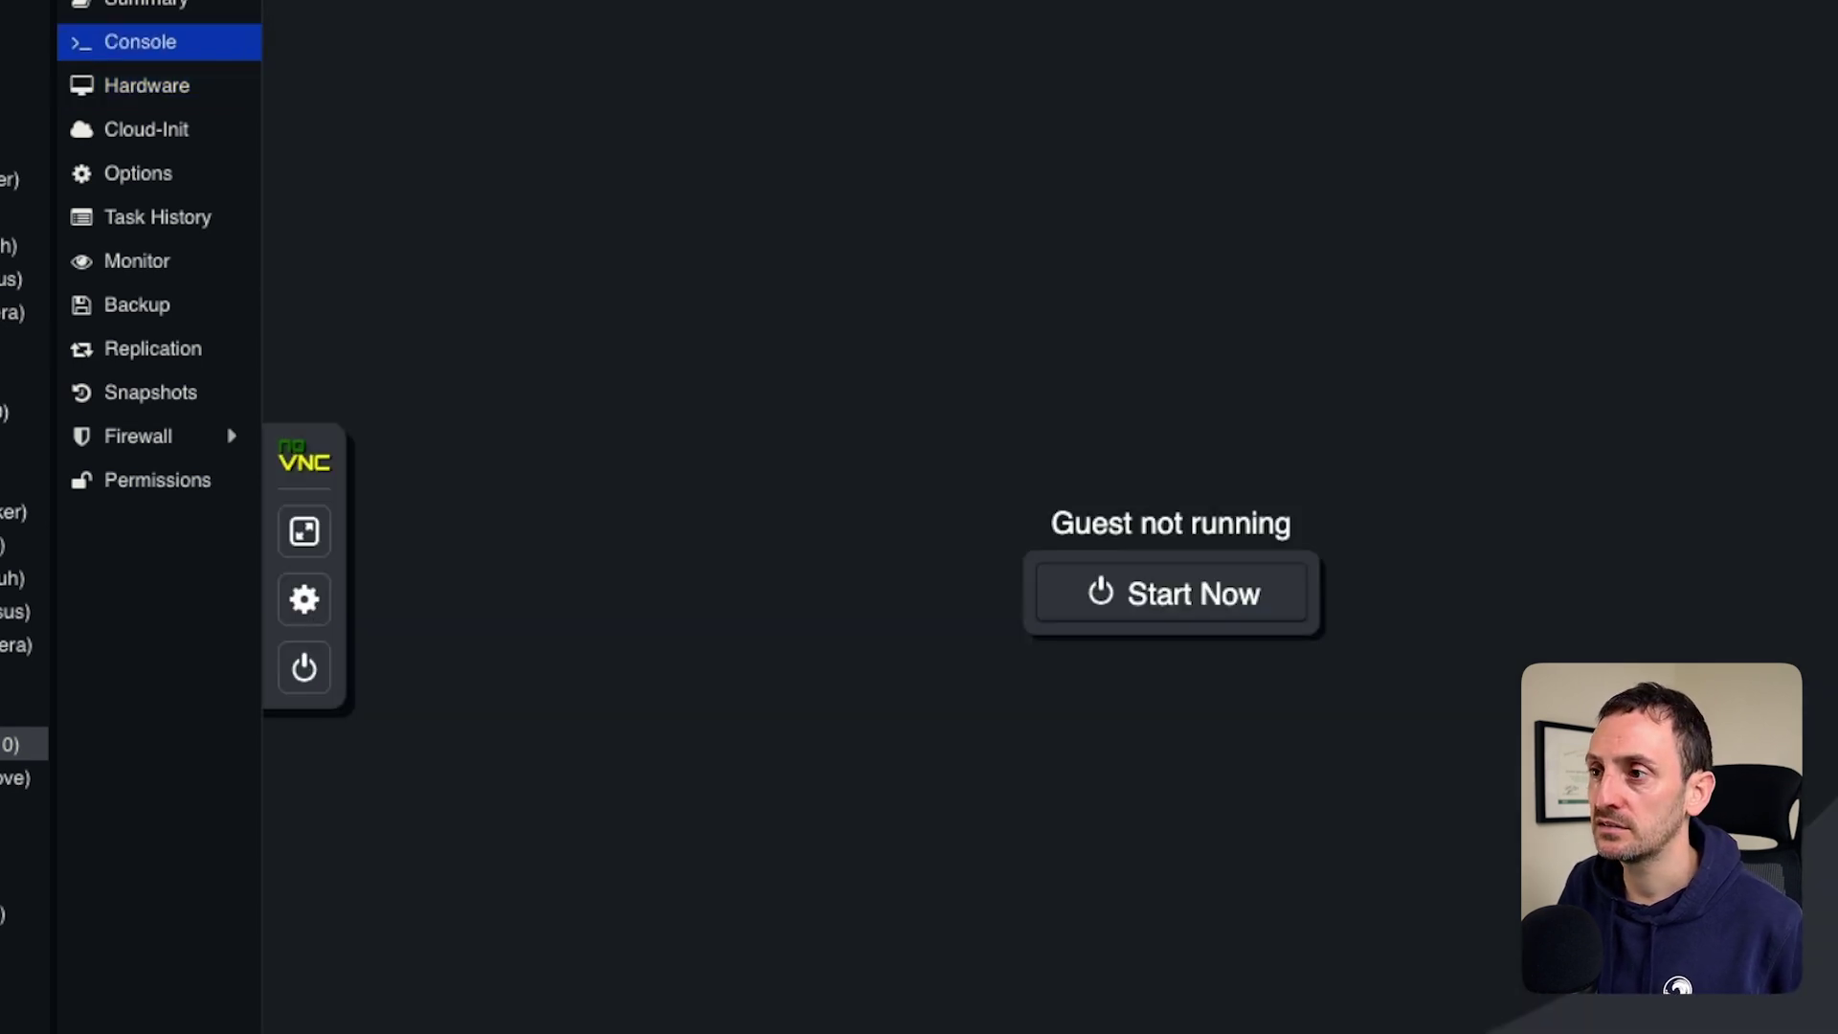
Start the VM and begin a custom Windows 10 installation, accepting the license terms.
{"action": "left_click", "coordinate": [1172, 594]}
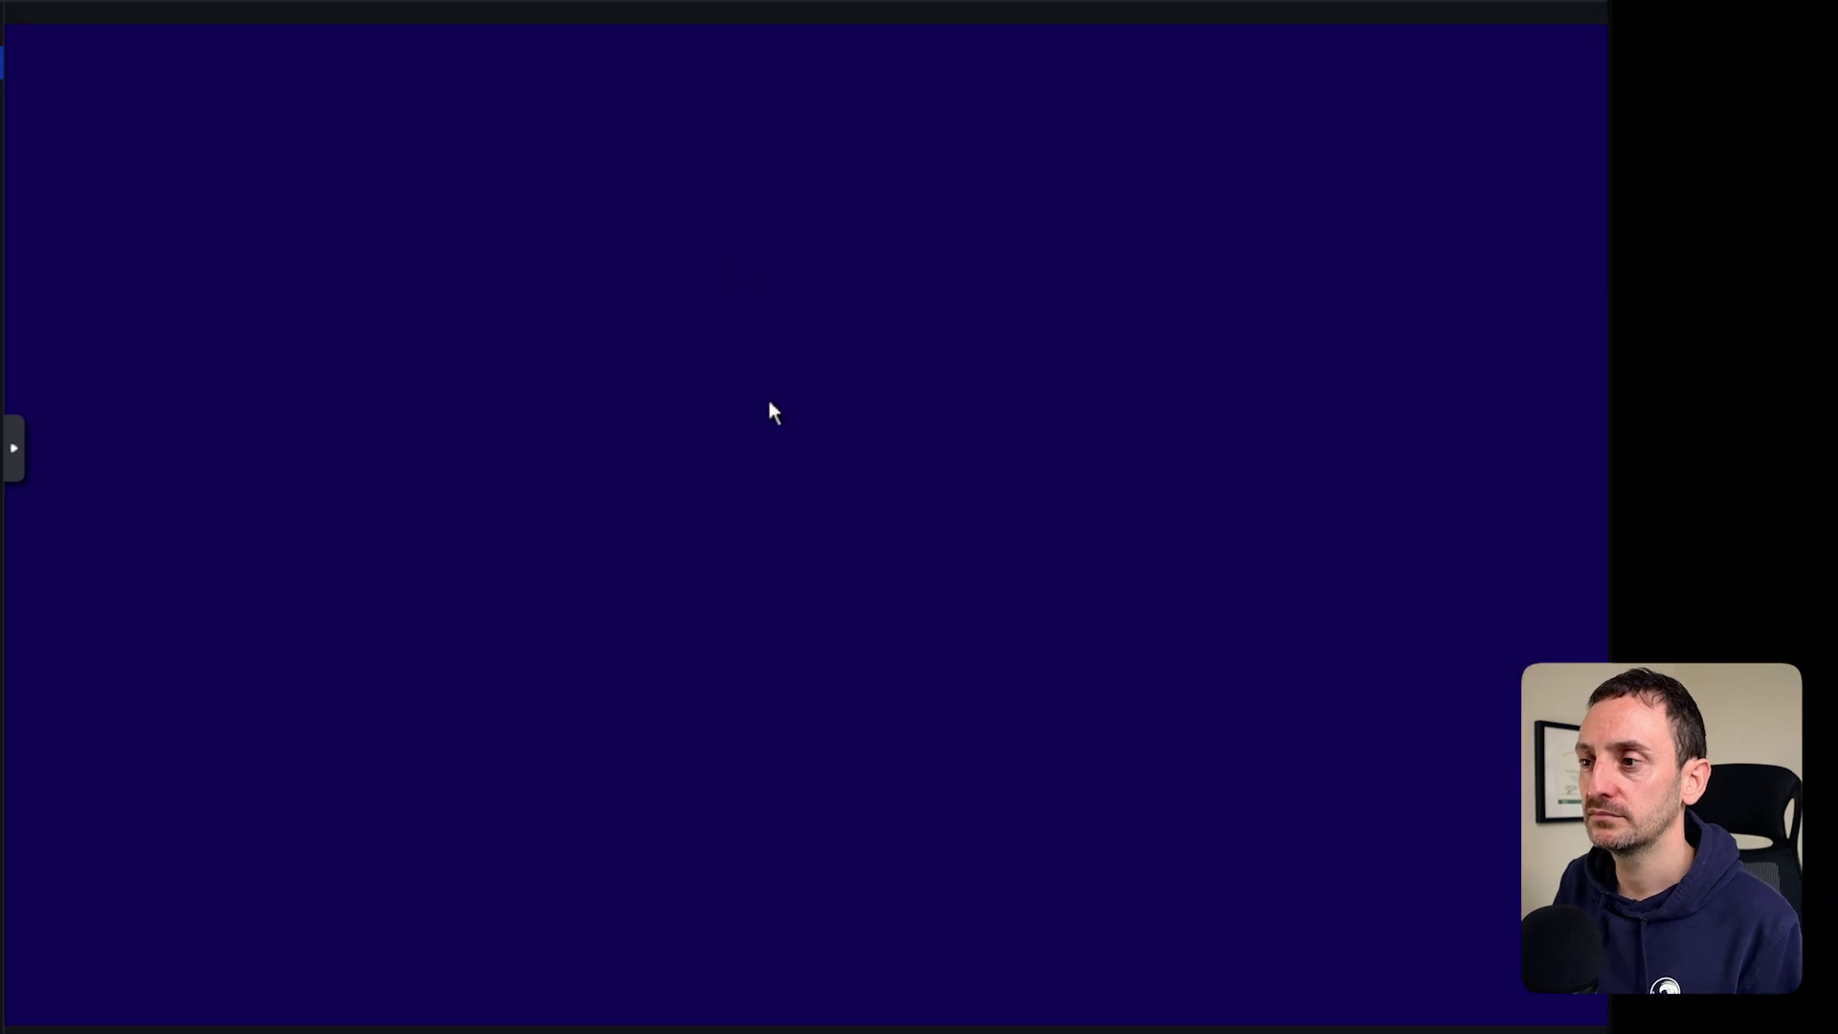
{"action": "left_click", "coordinate": [1122, 740]}
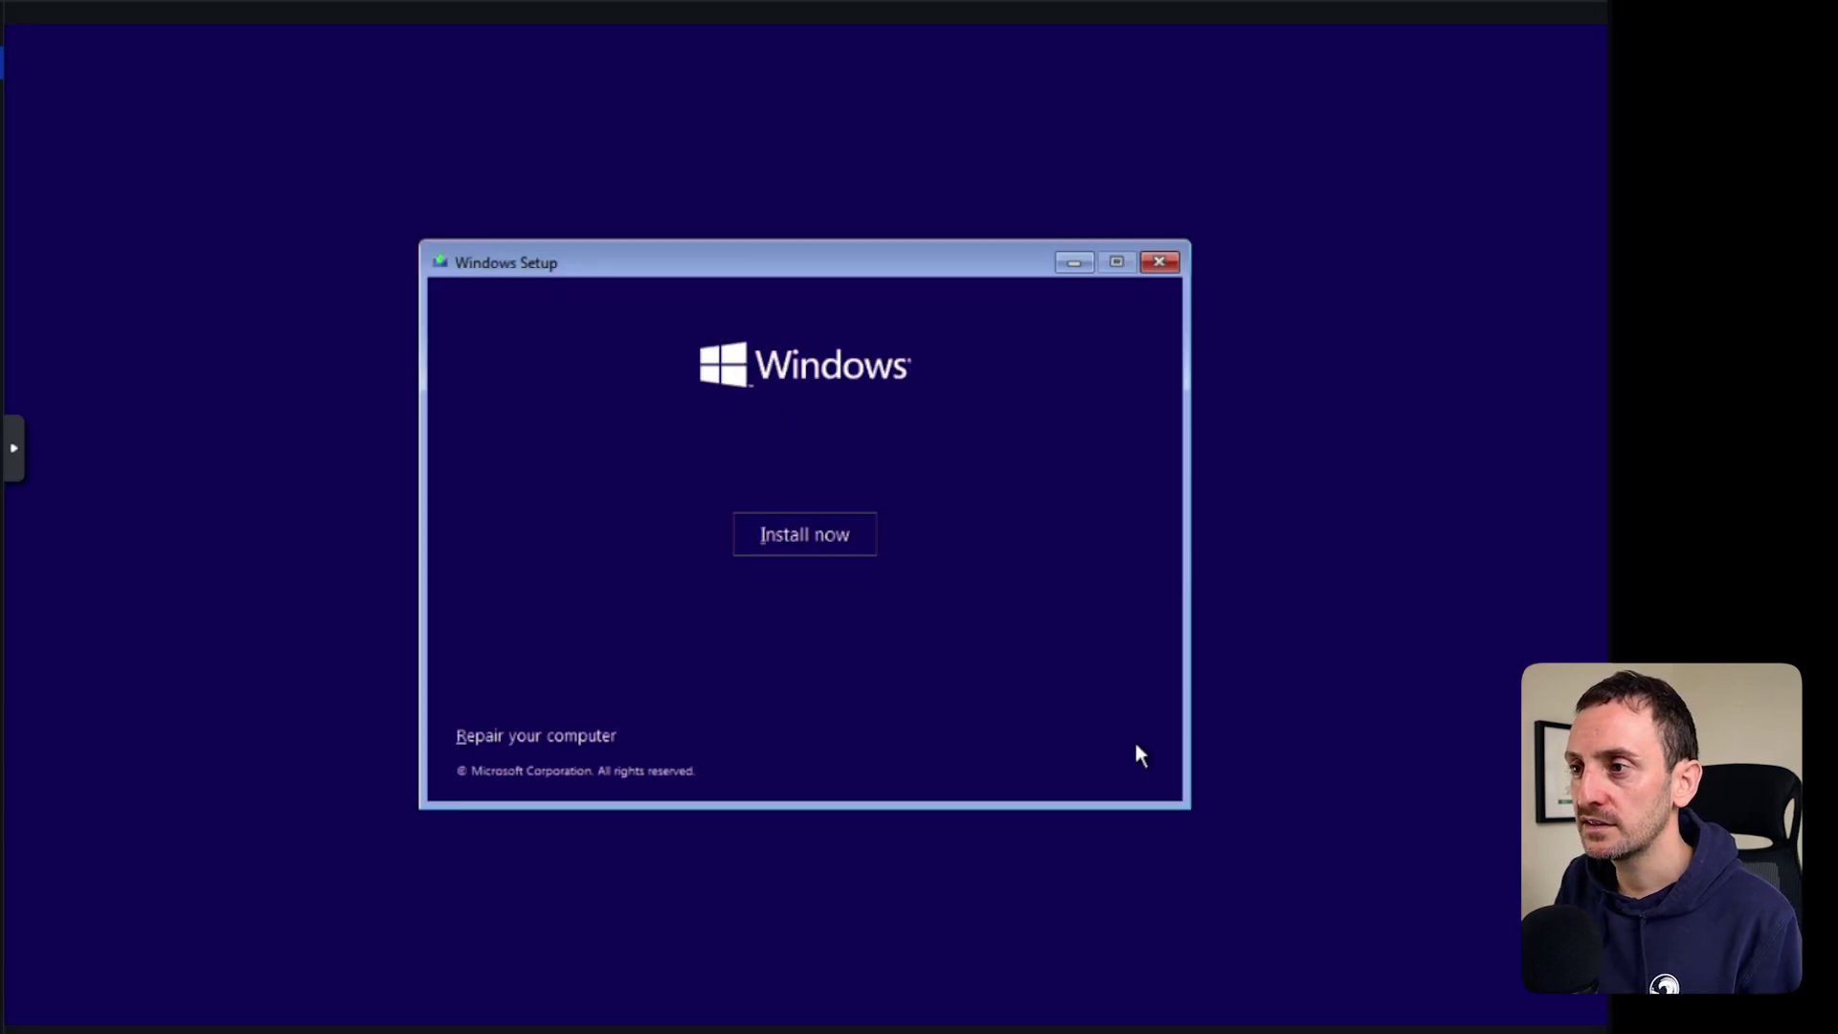
{"action": "left_click", "coordinate": [808, 536]}
{"action": "left_click", "coordinate": [533, 682]}
{"action": "left_click", "coordinate": [1145, 739]}
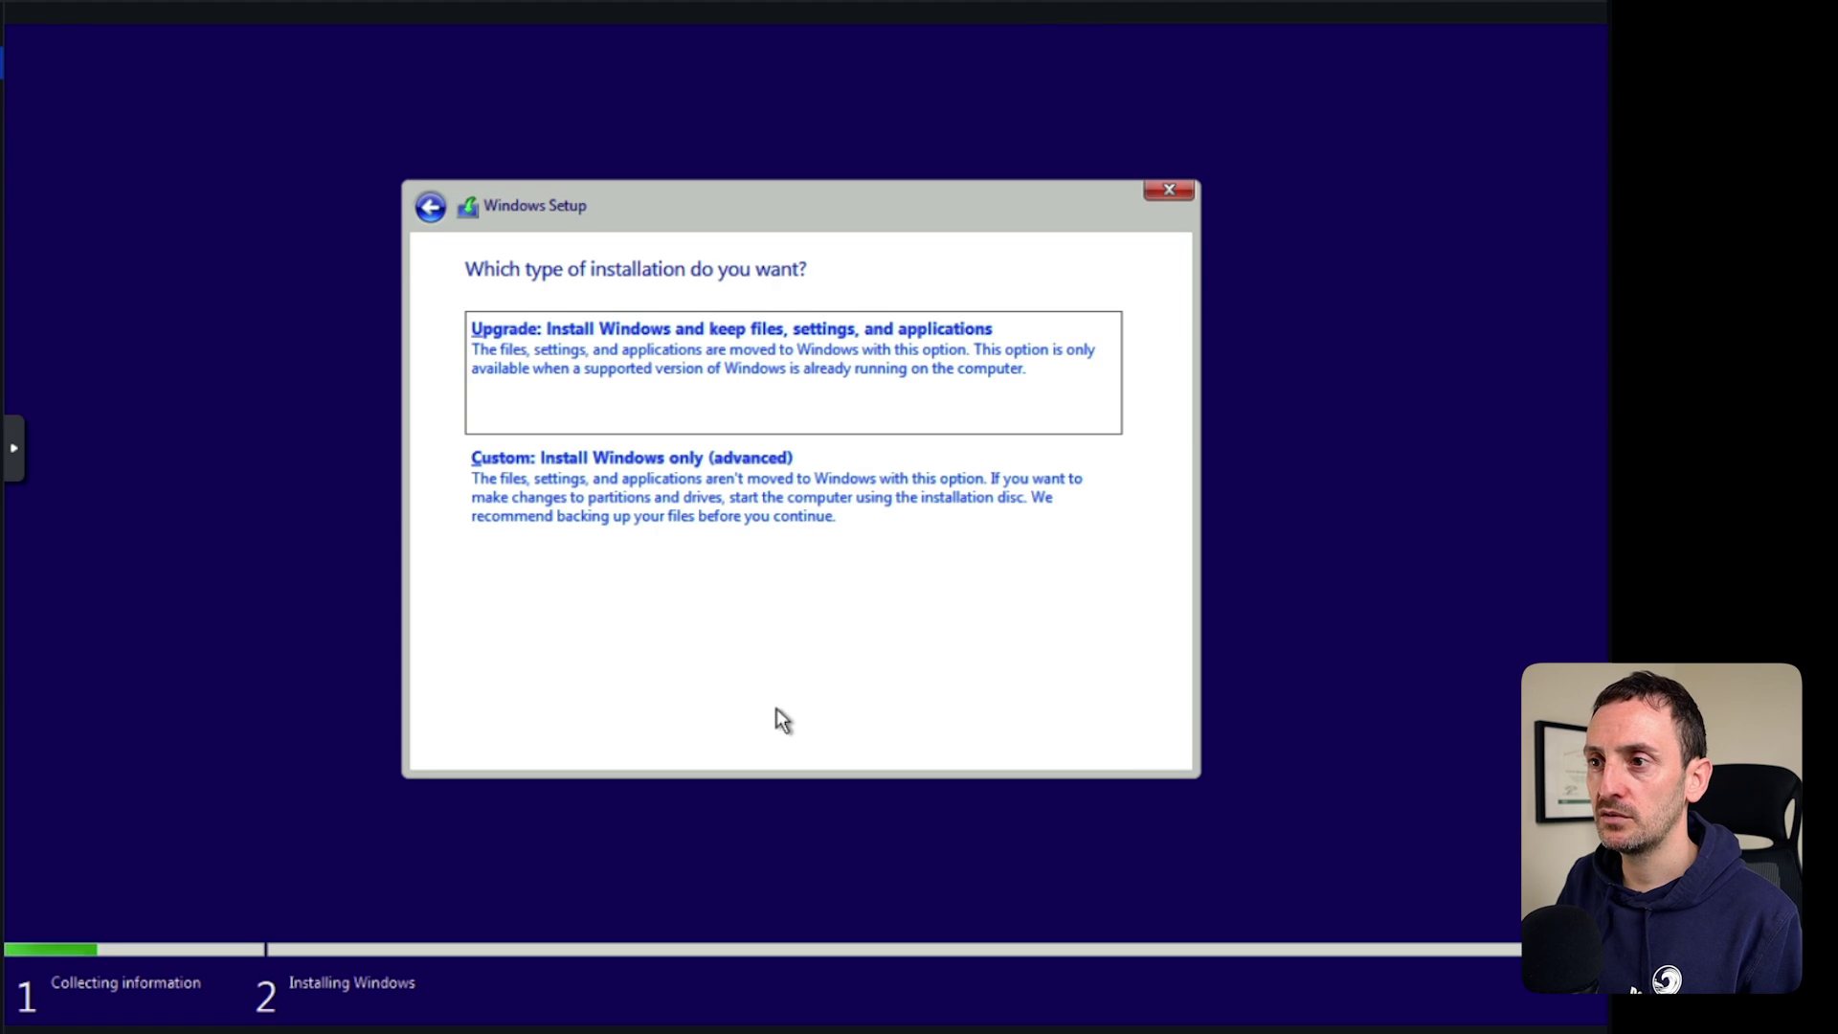
{"action": "left_click", "coordinate": [536, 503]}
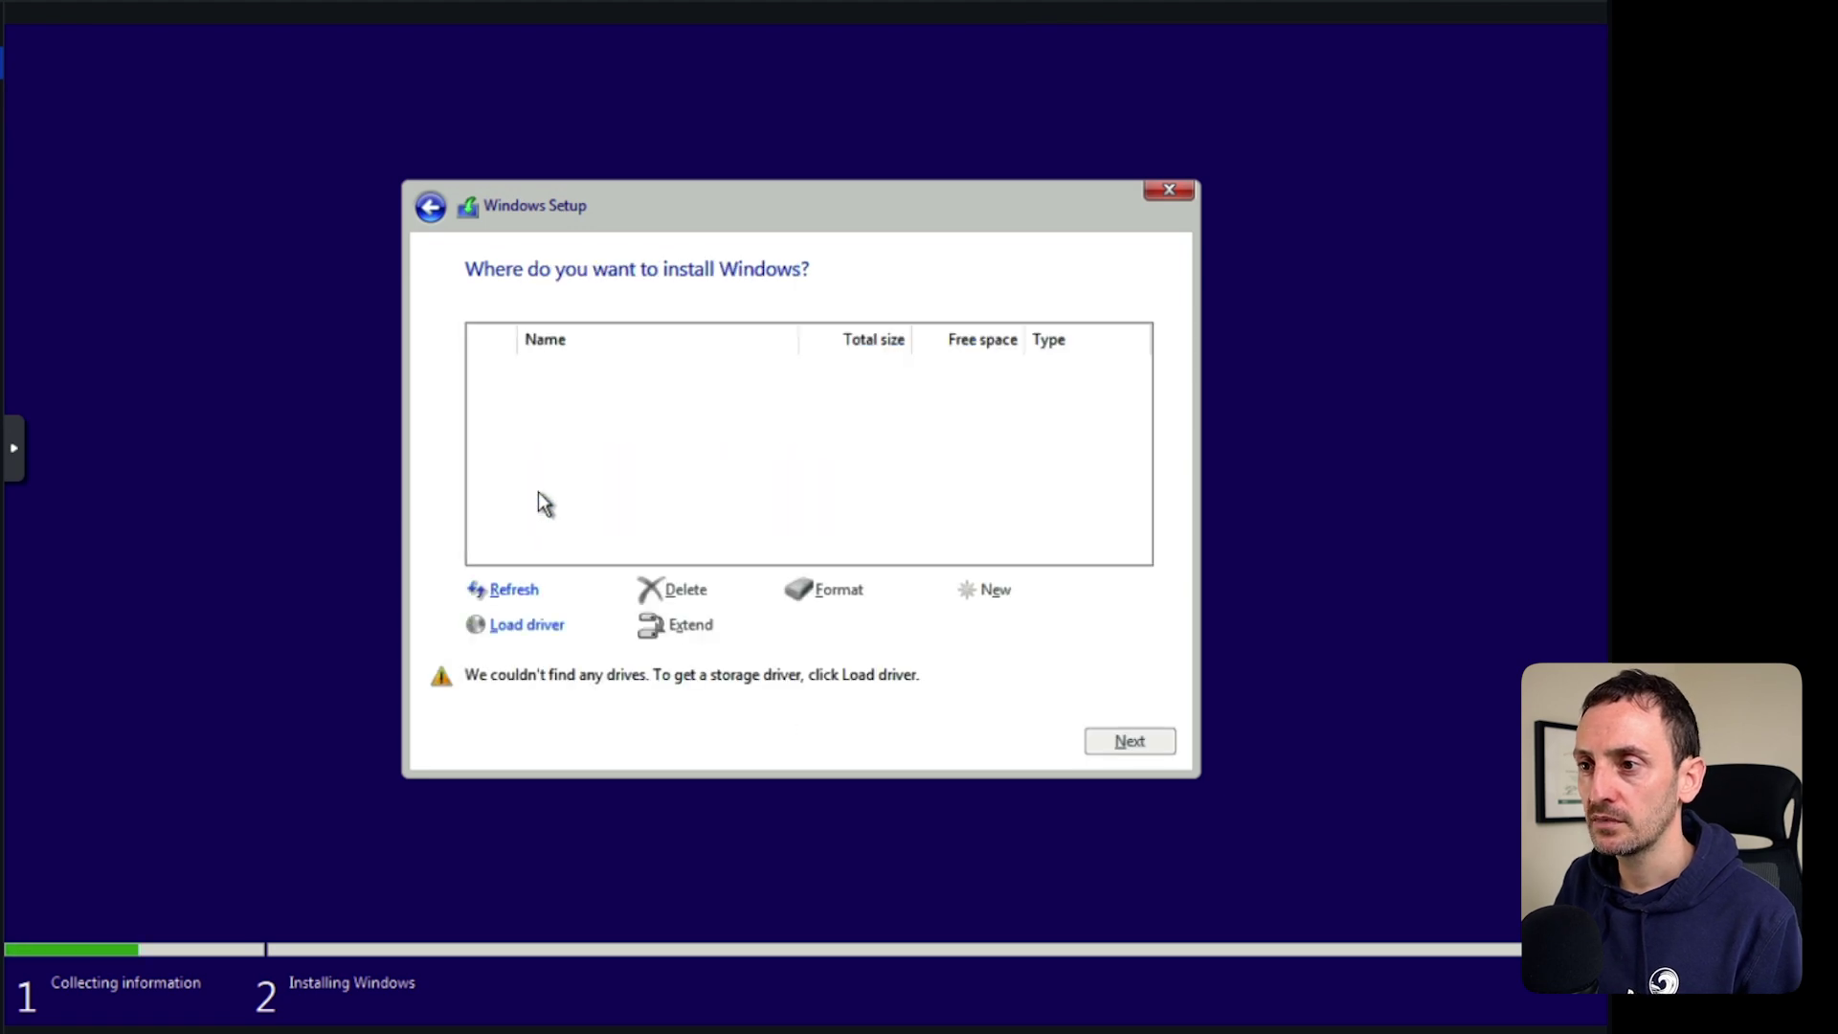
Load a driver by browsing the virtio-win CD to the vioscsi\w10 folder.
{"action": "left_click", "coordinate": [522, 624]}
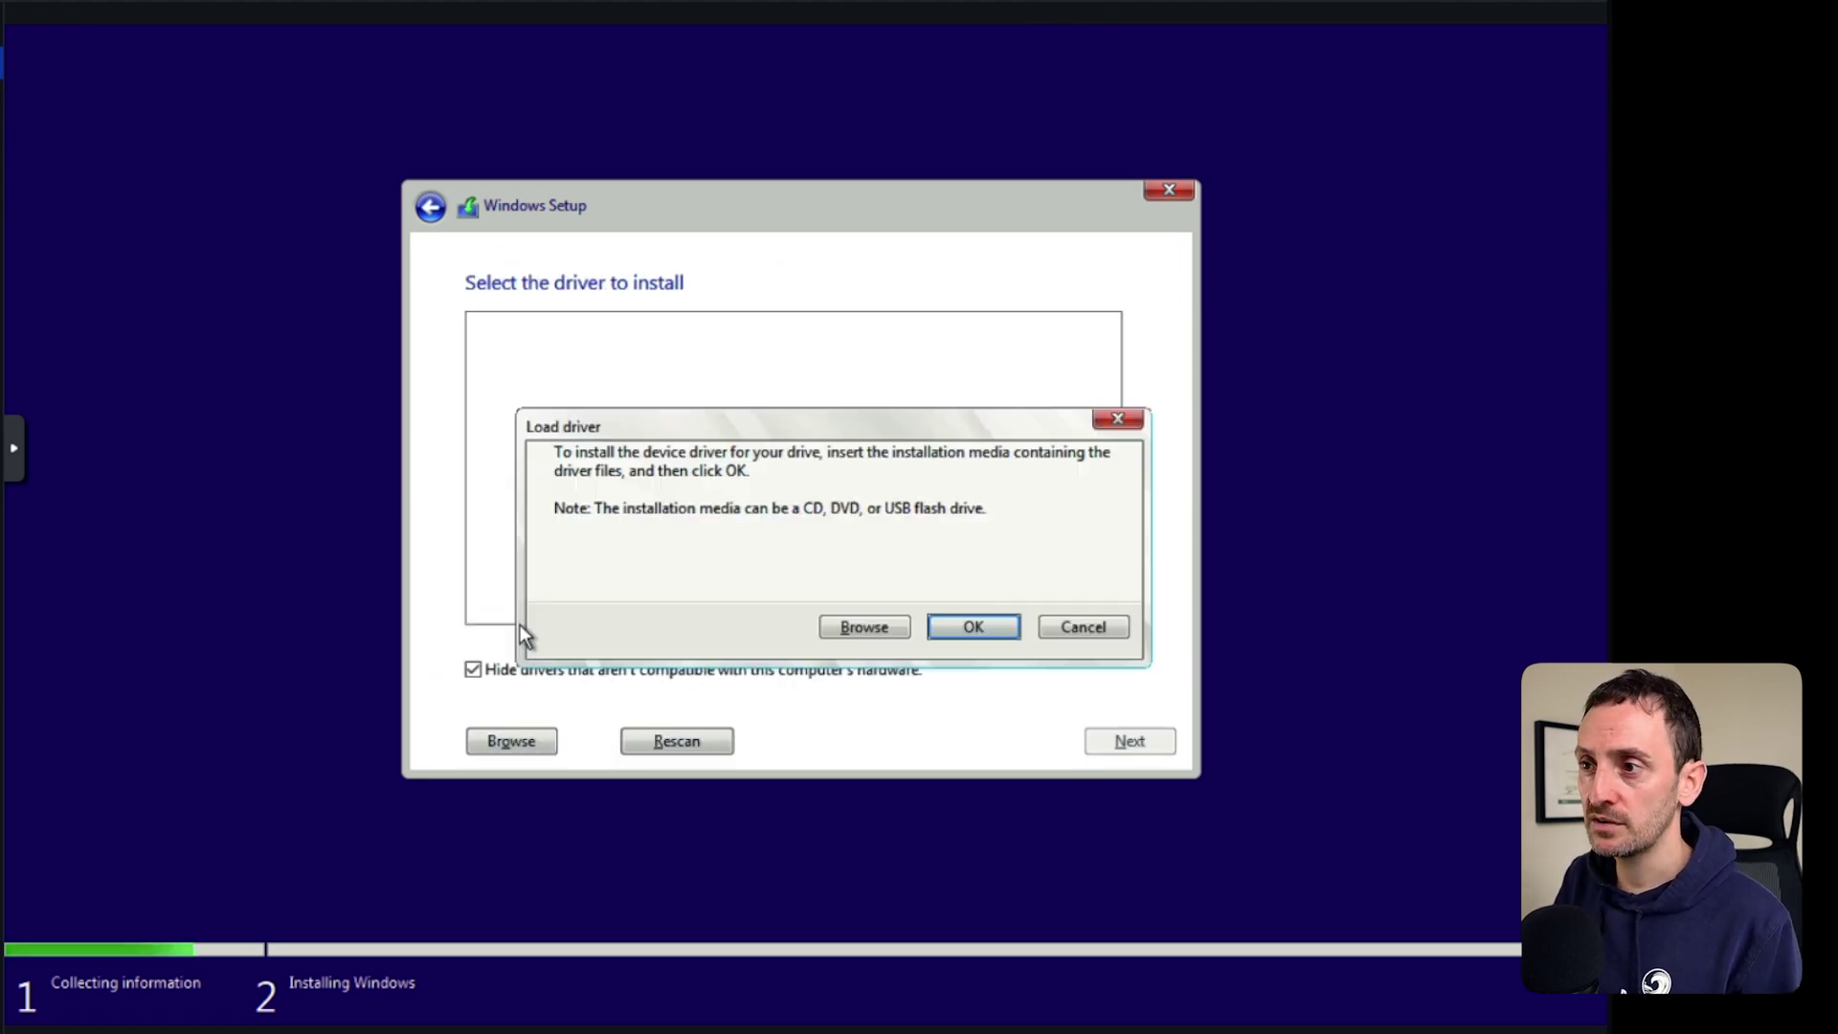
{"action": "left_click", "coordinate": [859, 624]}
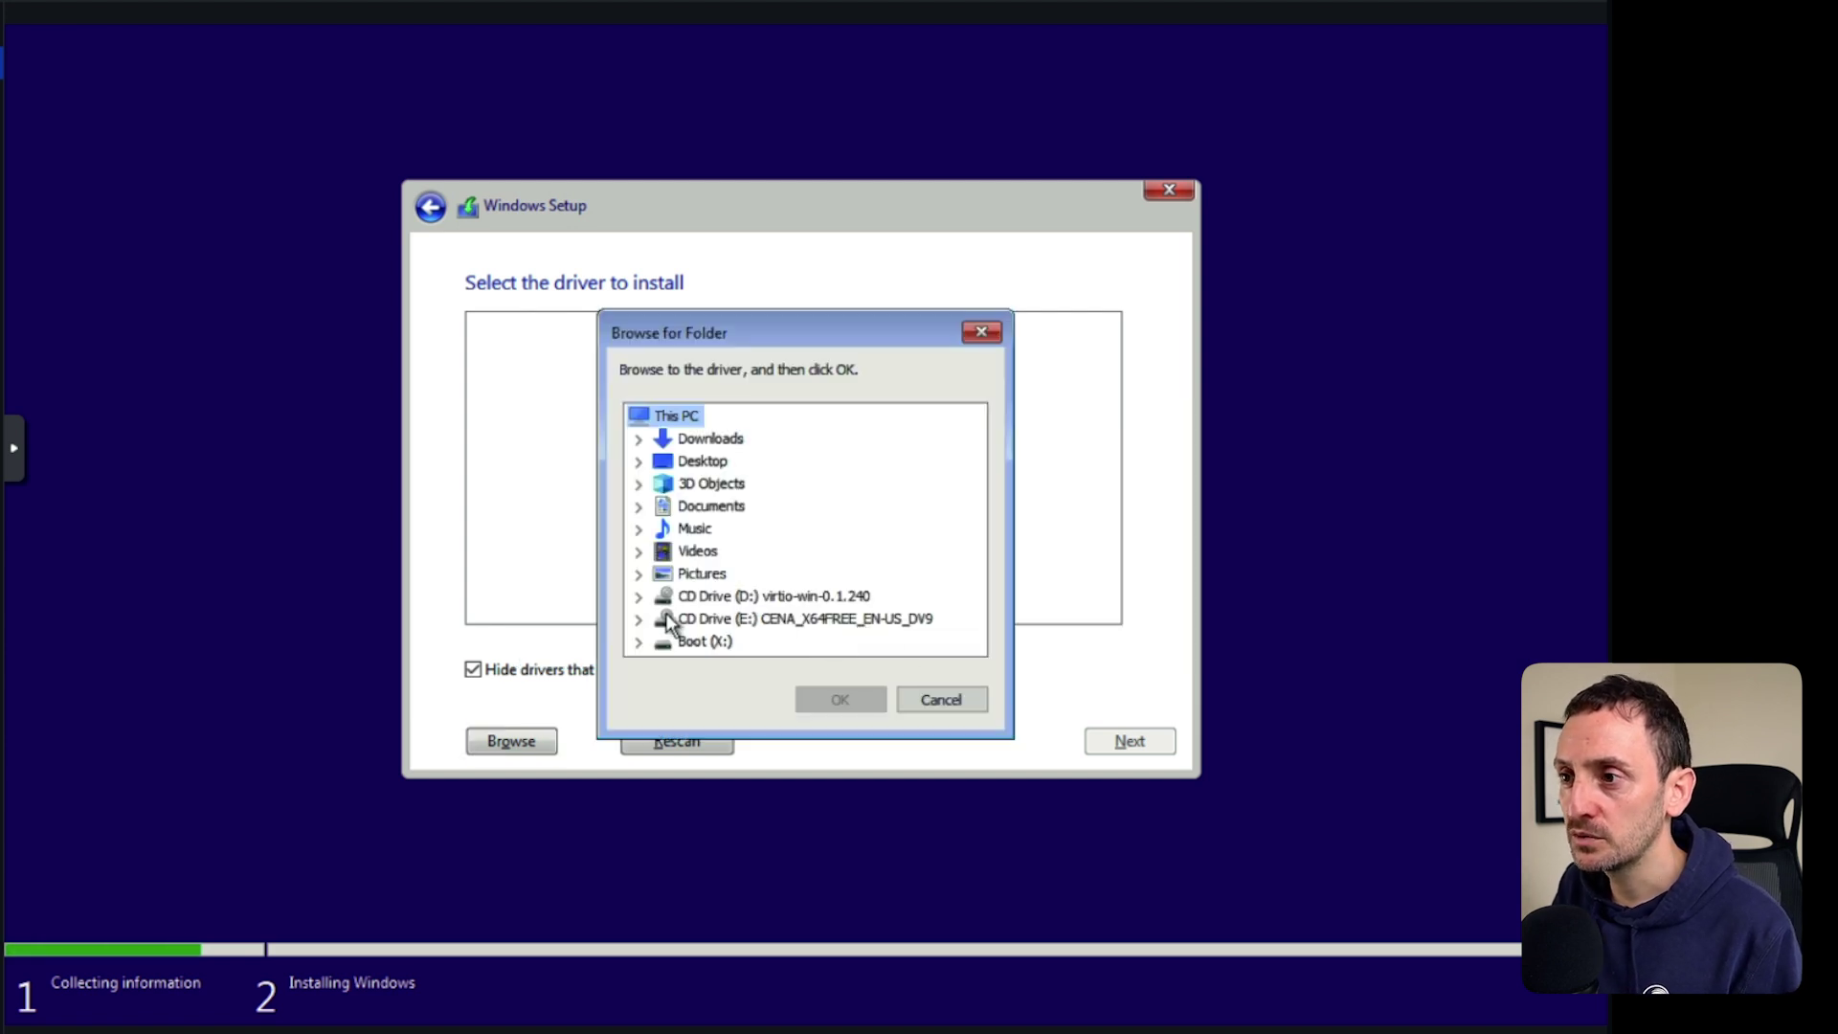
{"action": "left_click", "coordinate": [734, 596]}
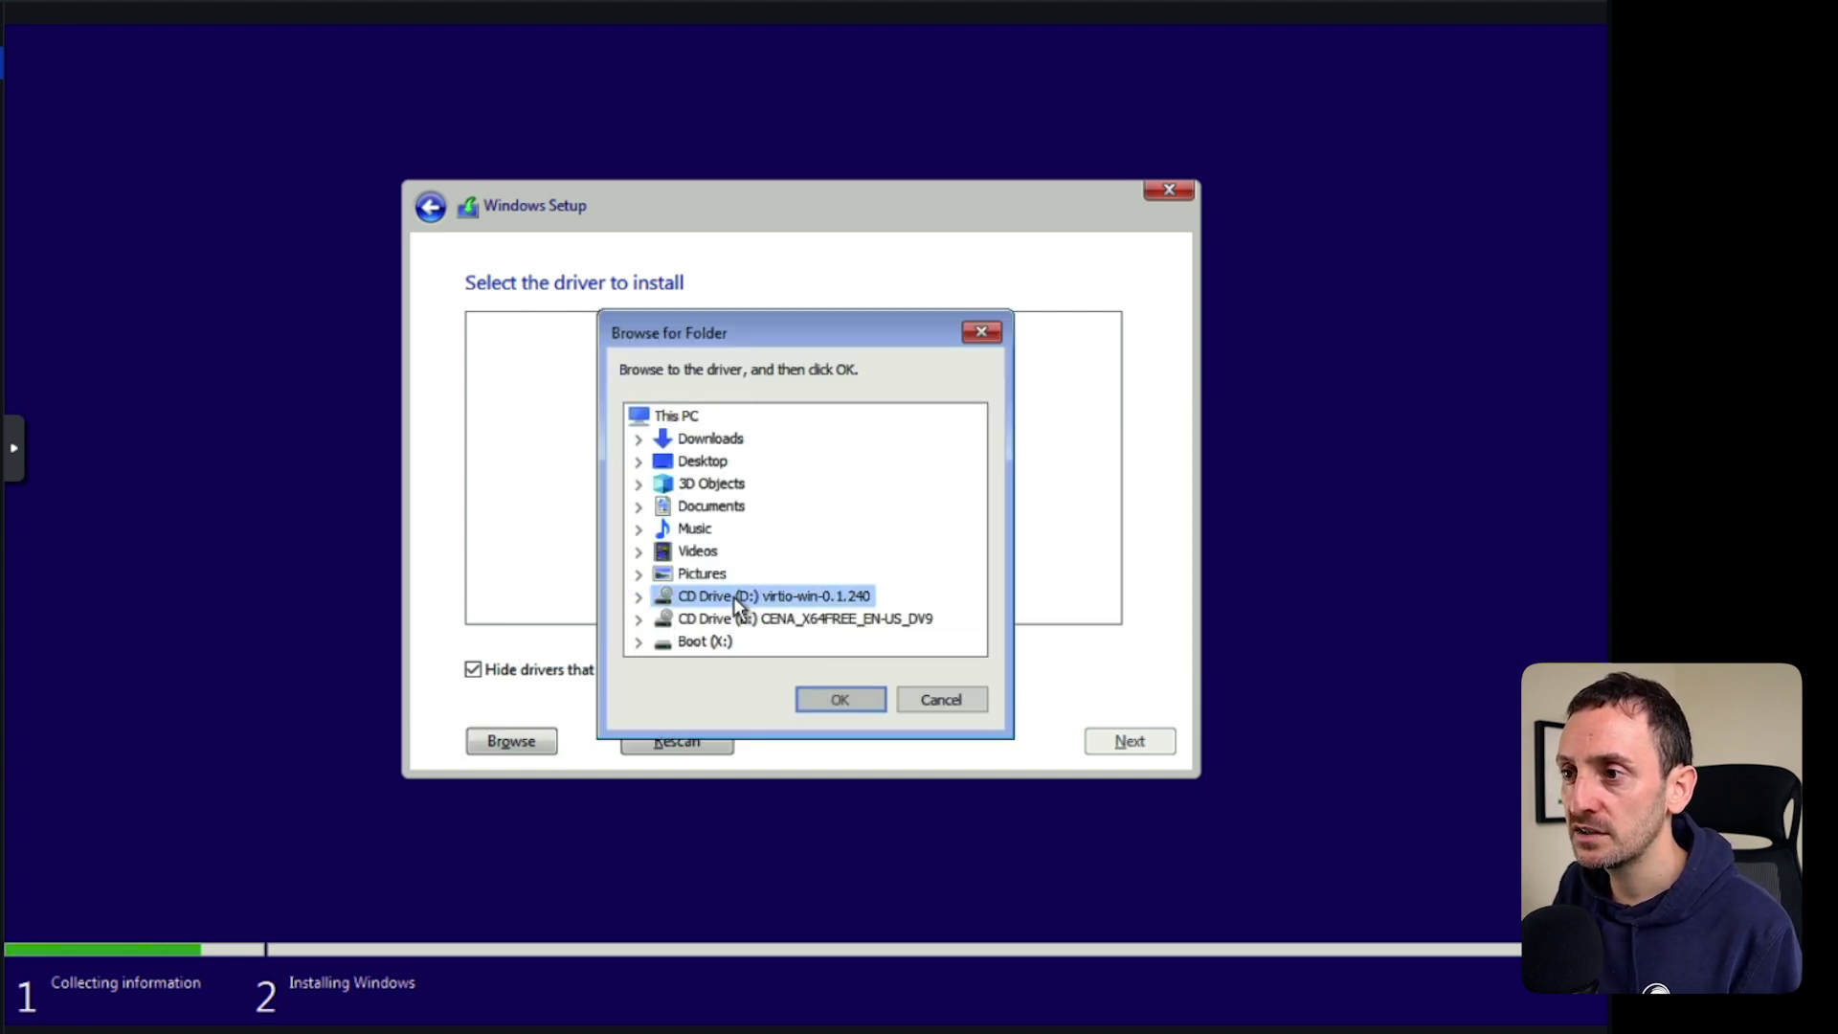
{"action": "left_click", "coordinate": [638, 595]}
{"action": "left_click_drag", "start_coordinate": [965, 514], "coordinate": [984, 600]}
{"action": "left_click", "coordinate": [716, 599]}
{"action": "left_click", "coordinate": [660, 596]}
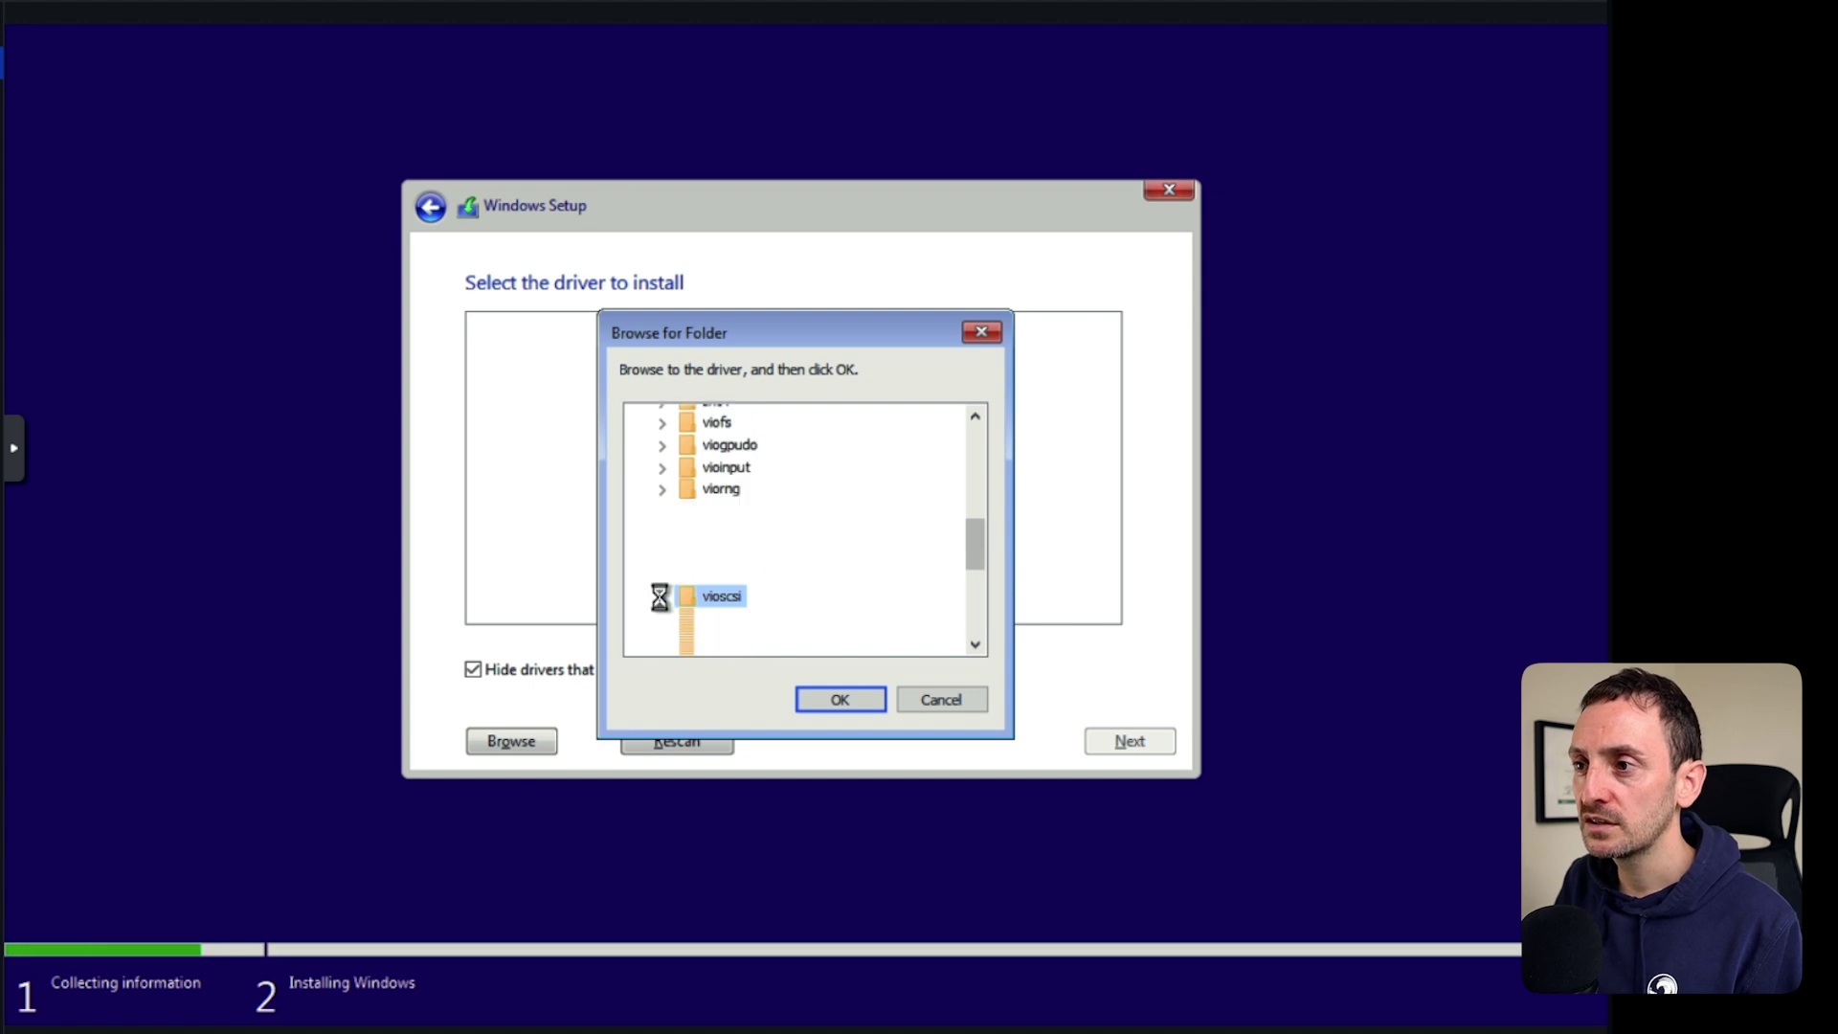
{"action": "left_click", "coordinate": [714, 597]}
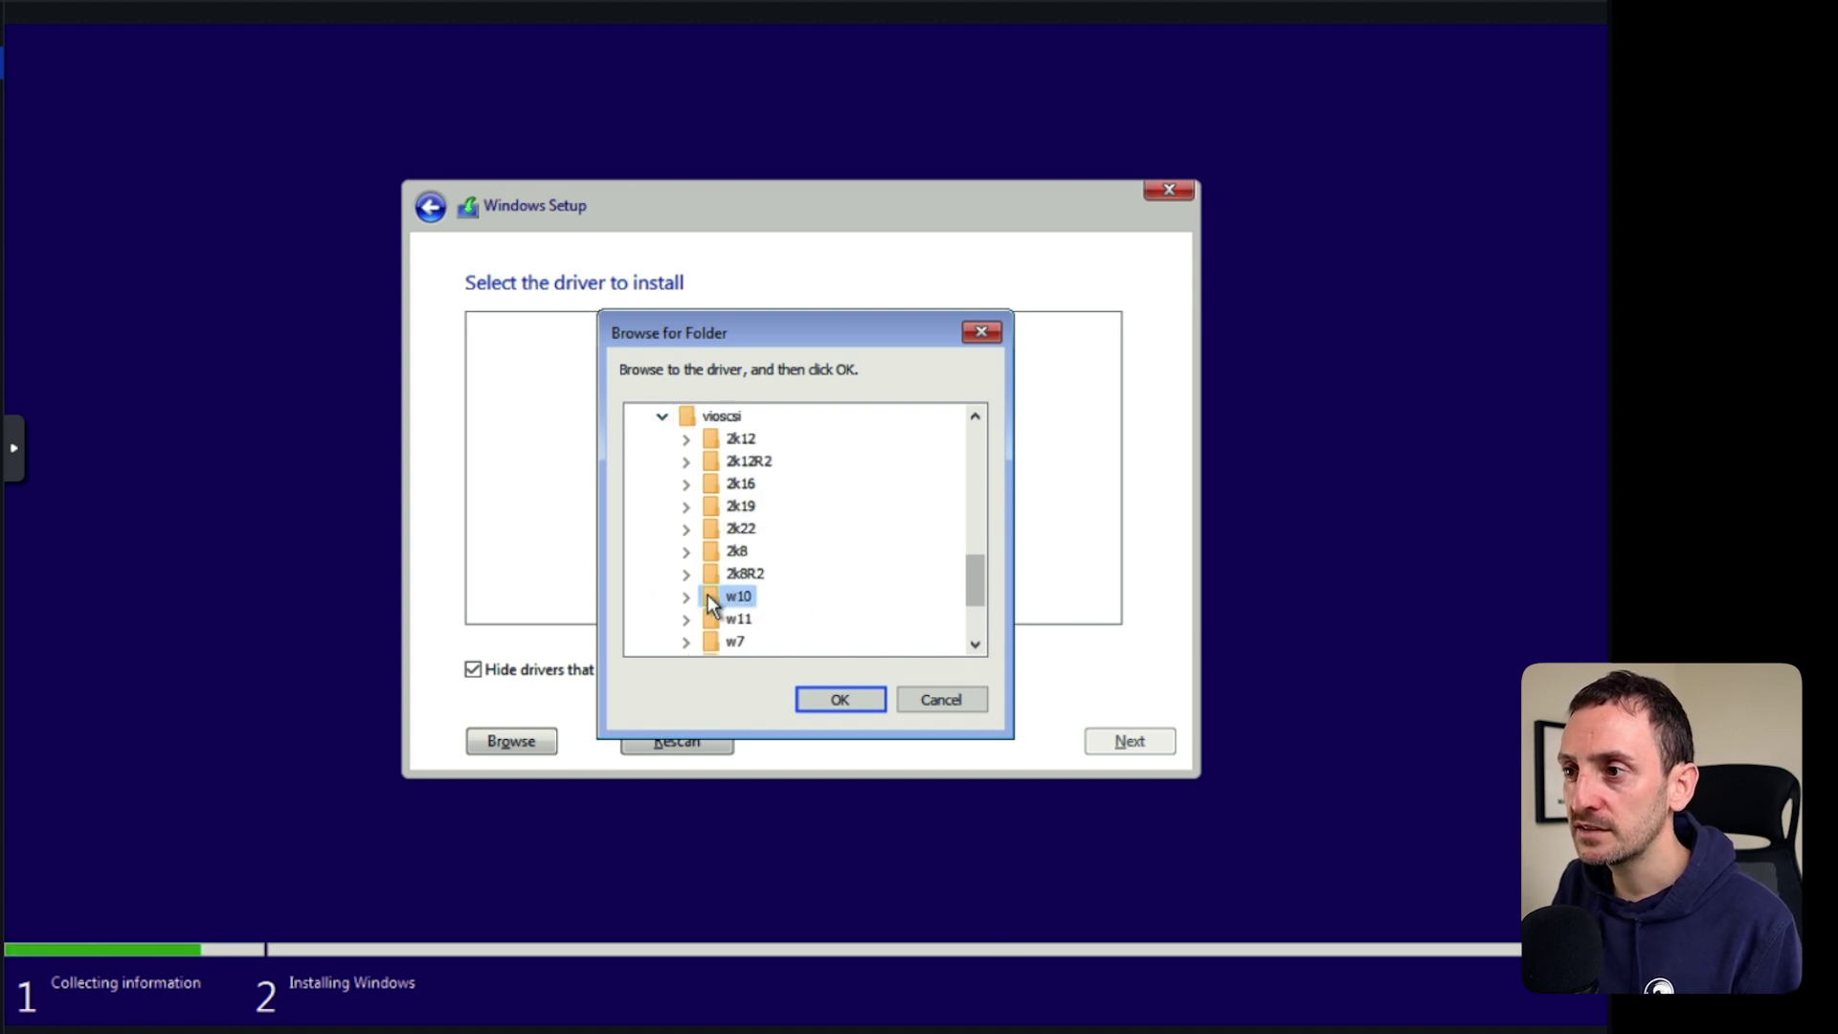
{"action": "left_click", "coordinate": [686, 599]}
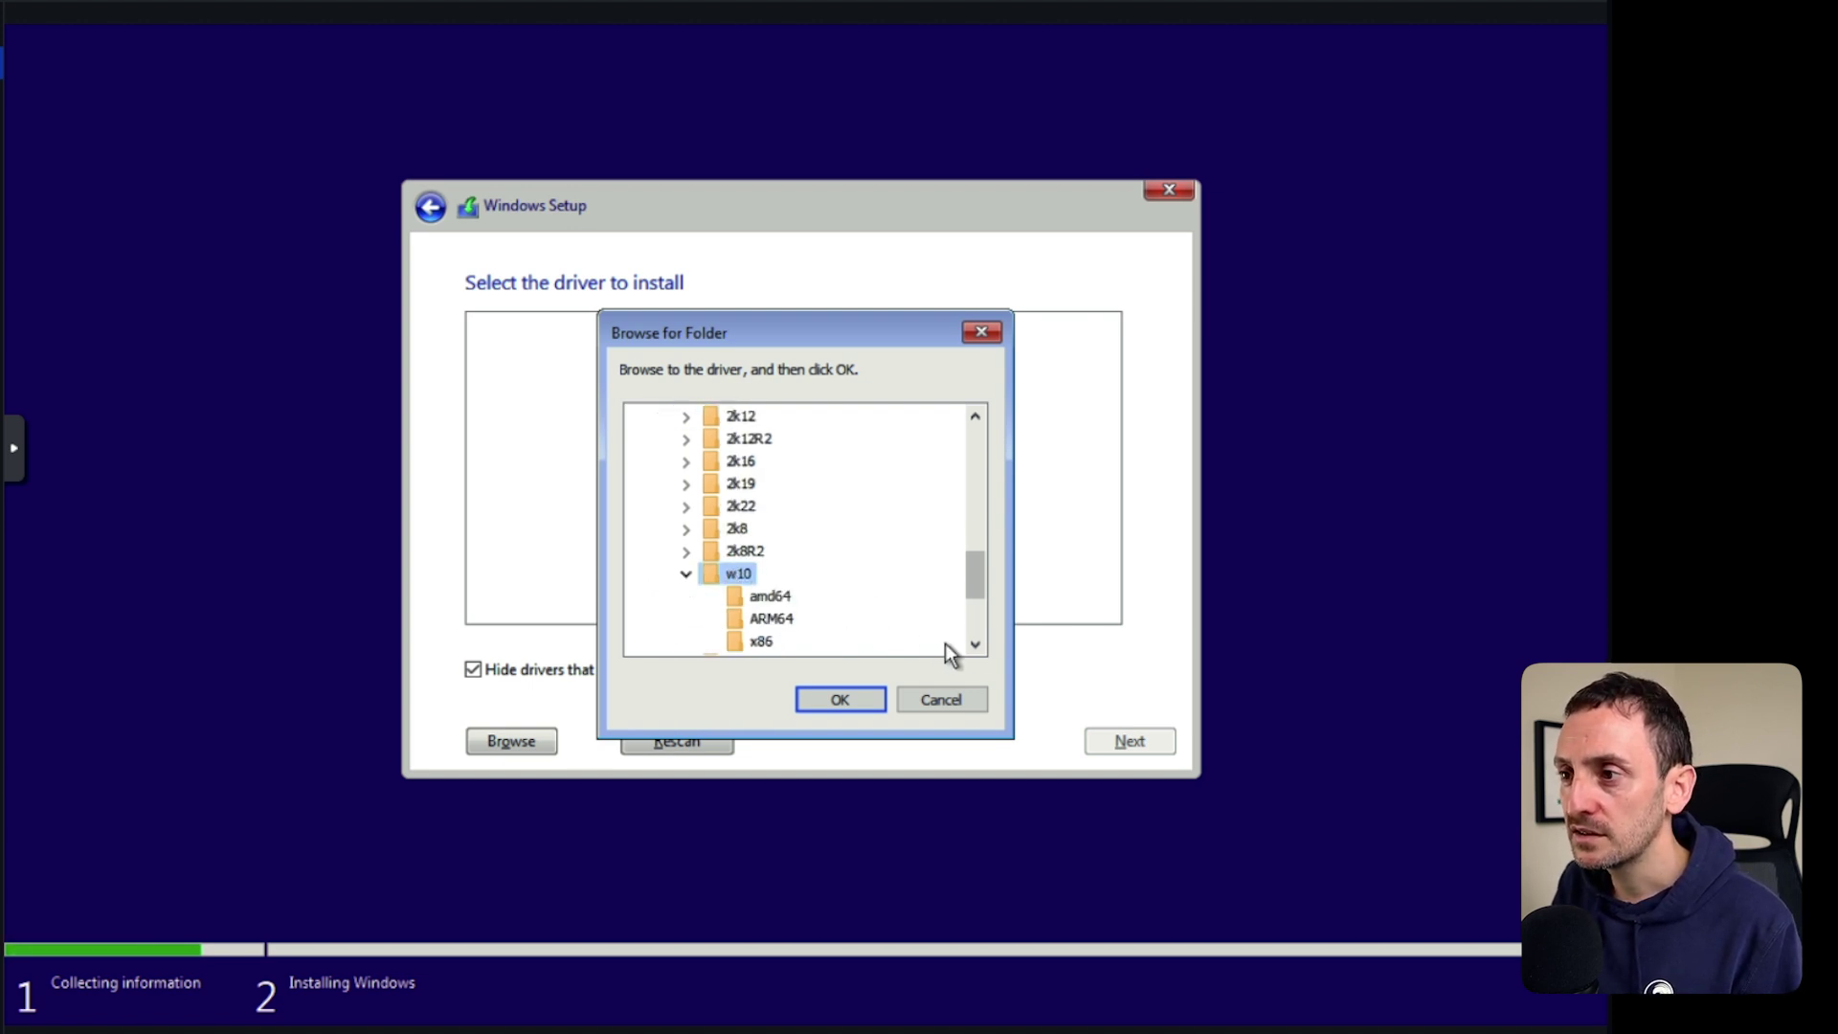
Pick the amd64 folder, install the Red Hat VirtIO SCSI driver, and install onto Drive 0.
{"action": "left_click", "coordinate": [975, 645]}
{"action": "left_click", "coordinate": [974, 645]}
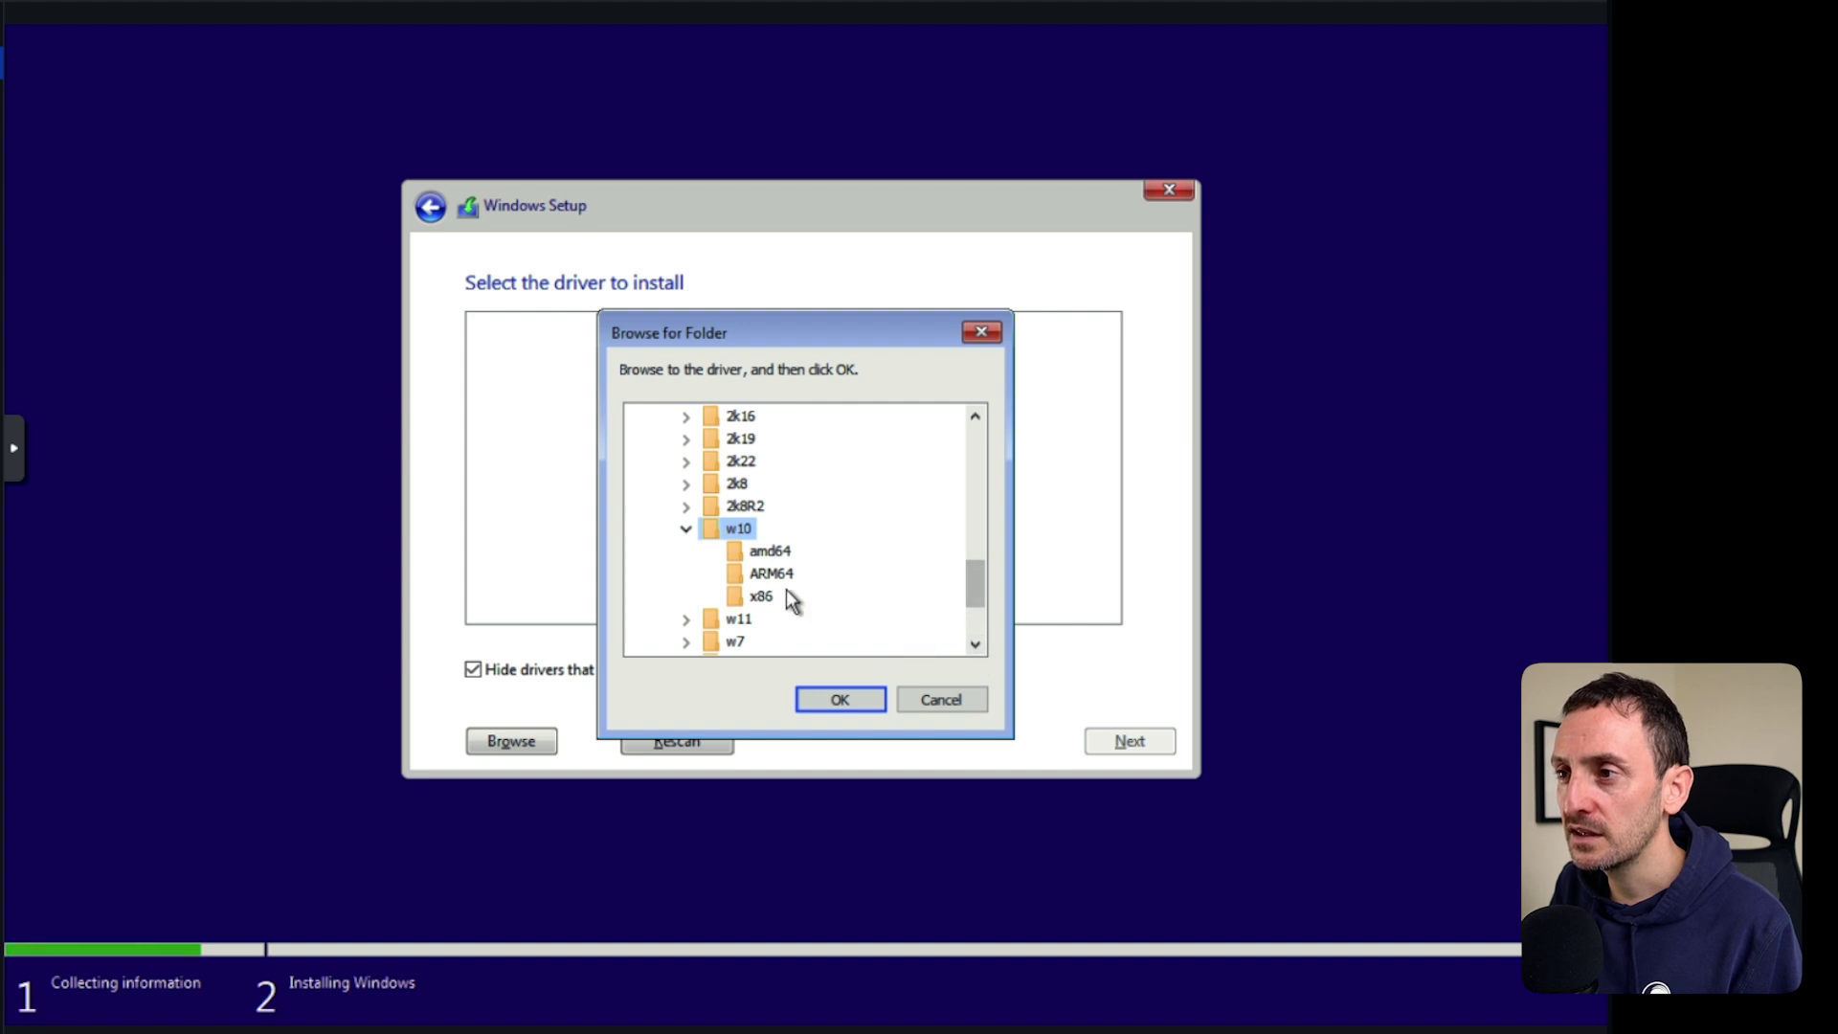
{"action": "left_click", "coordinate": [772, 551]}
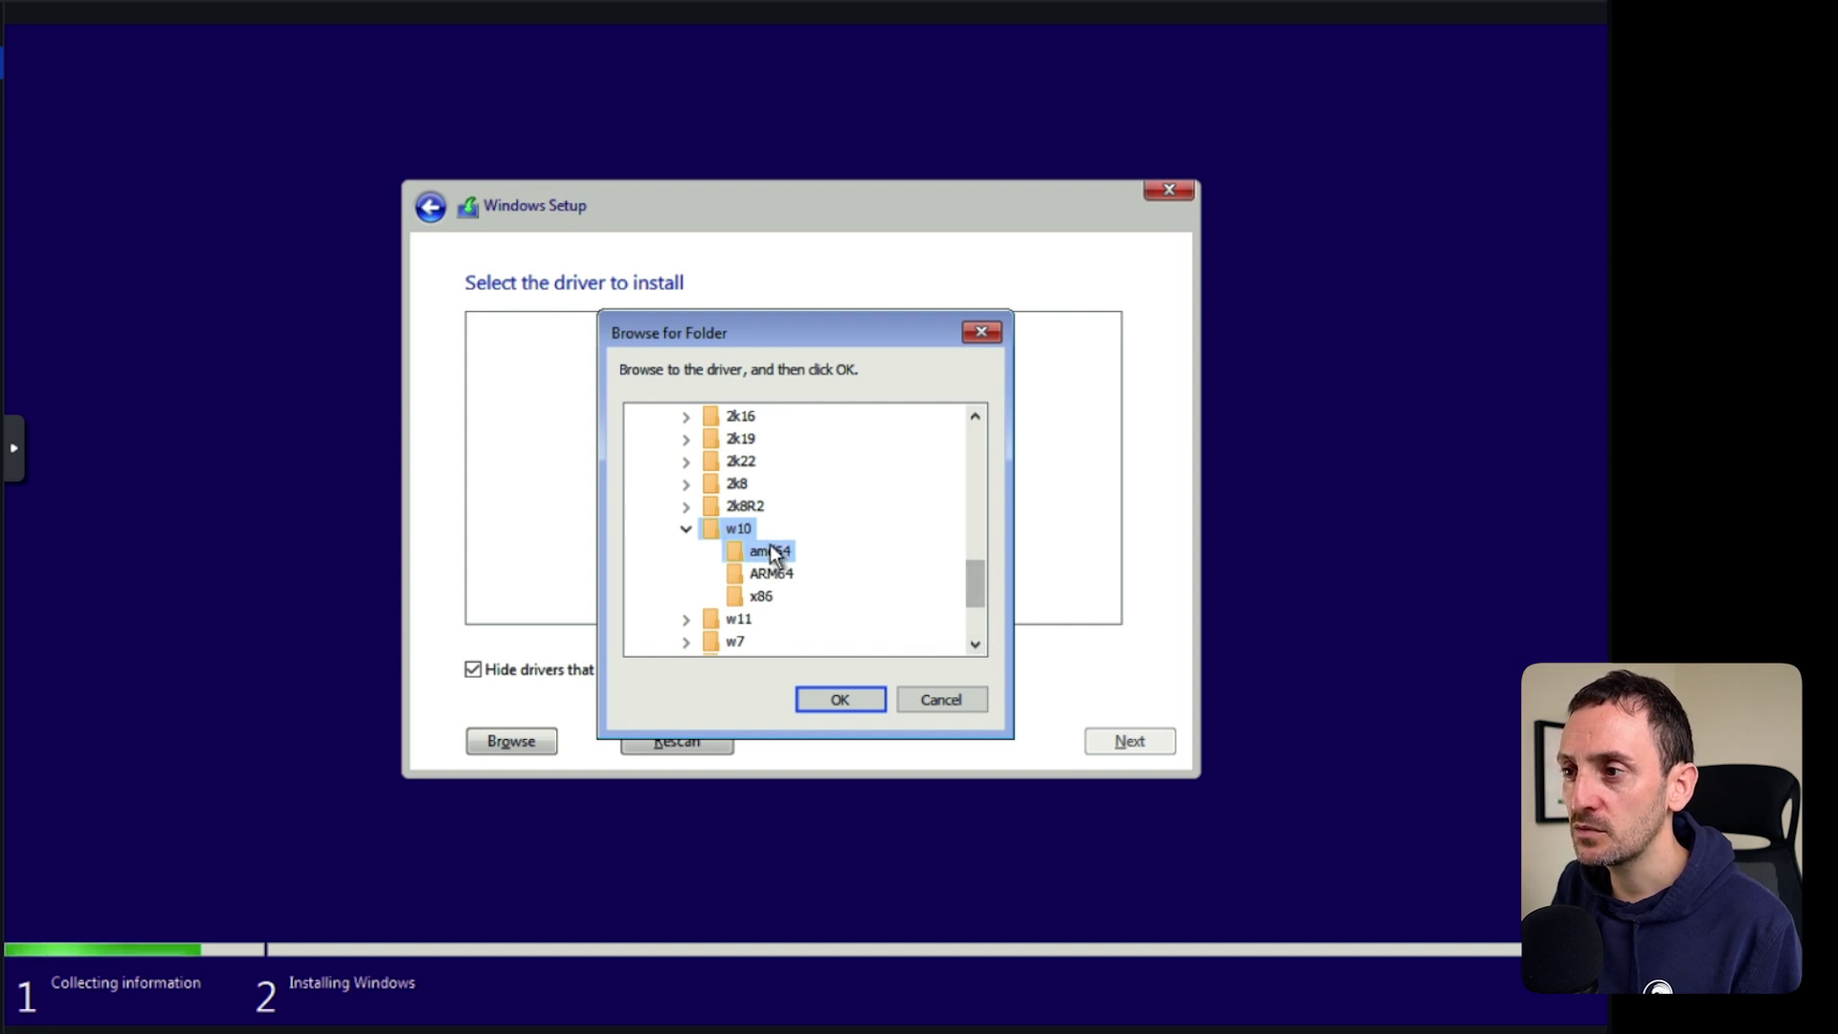
{"action": "left_click", "coordinate": [848, 704]}
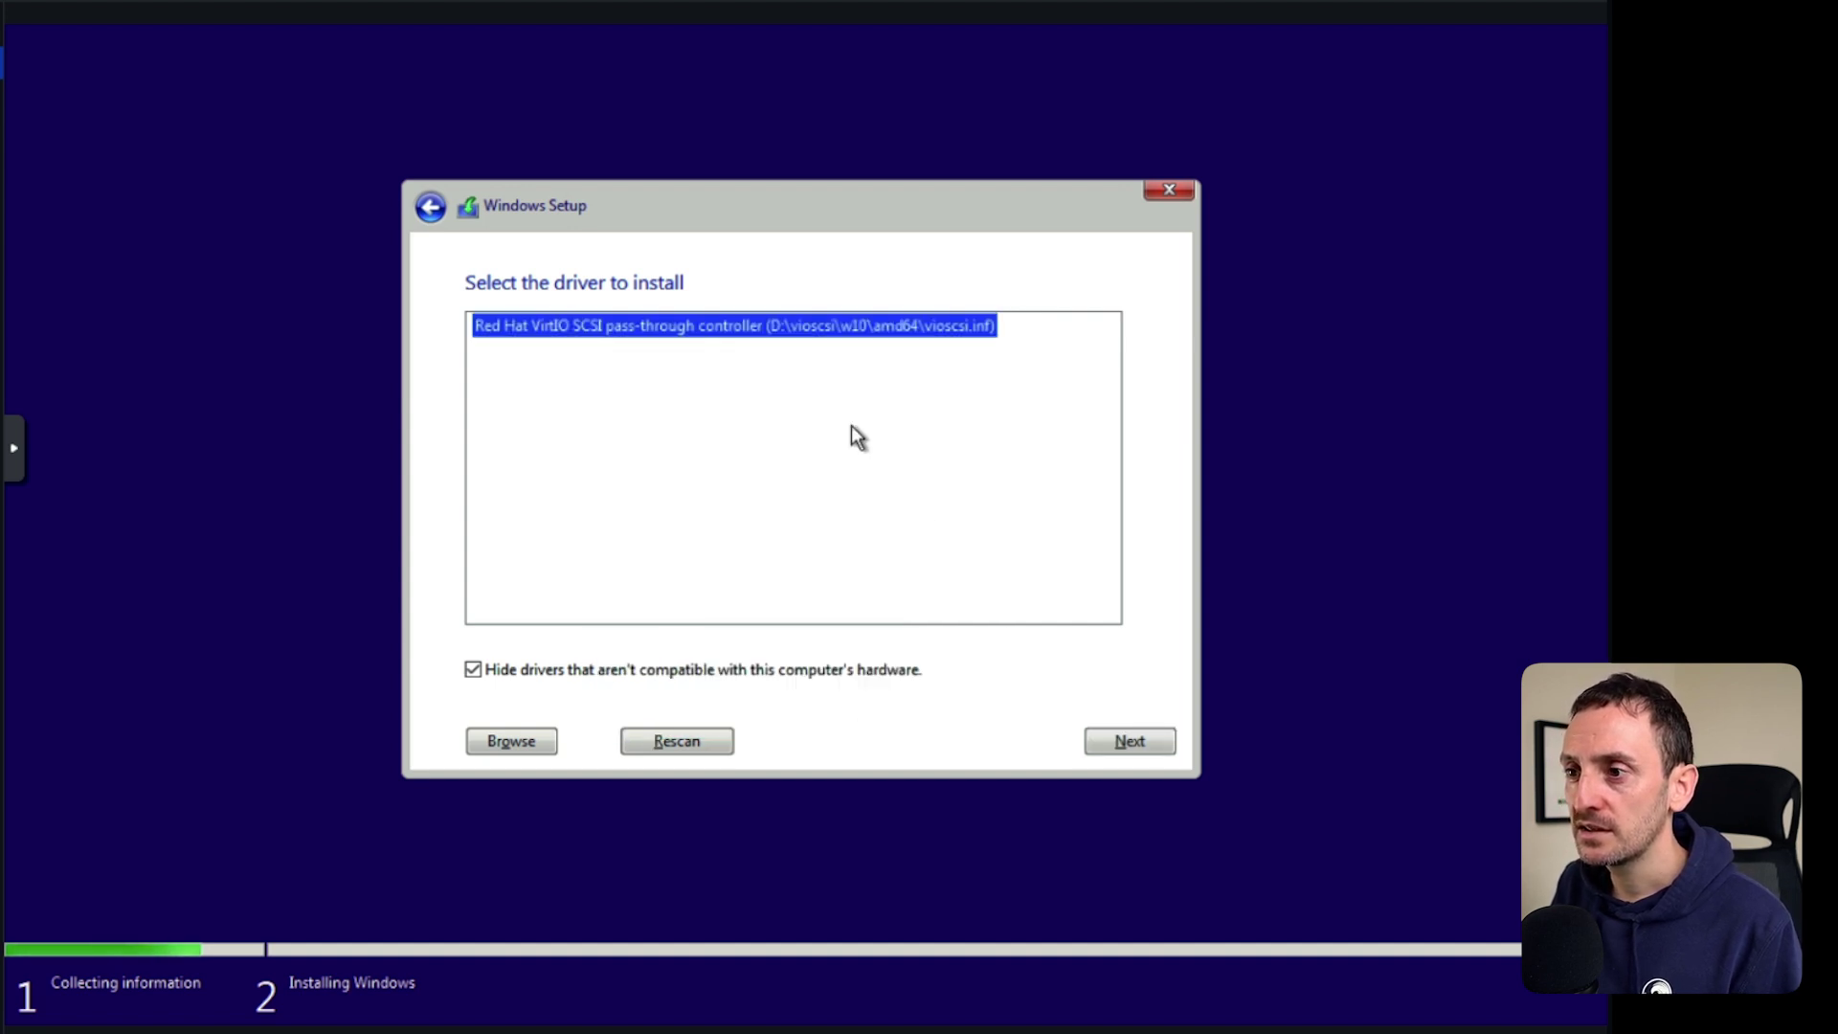
{"action": "left_click", "coordinate": [1127, 742]}
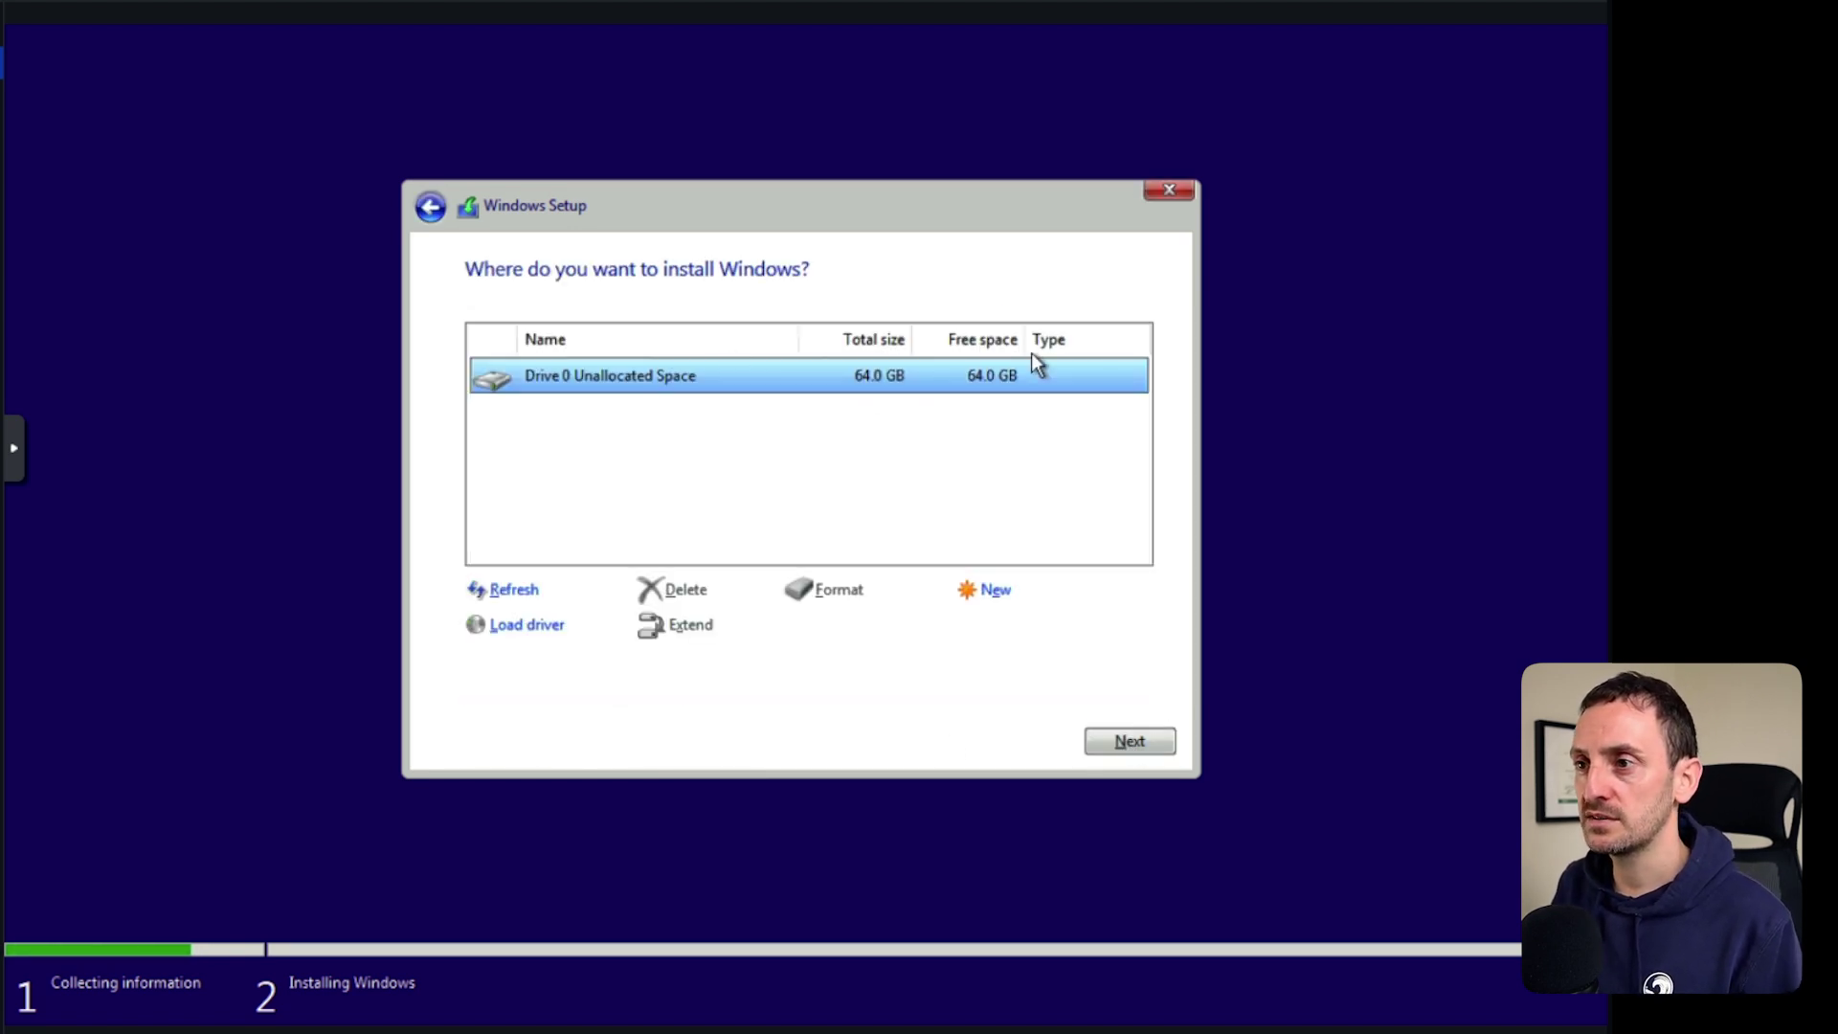
{"action": "left_click", "coordinate": [1130, 743]}
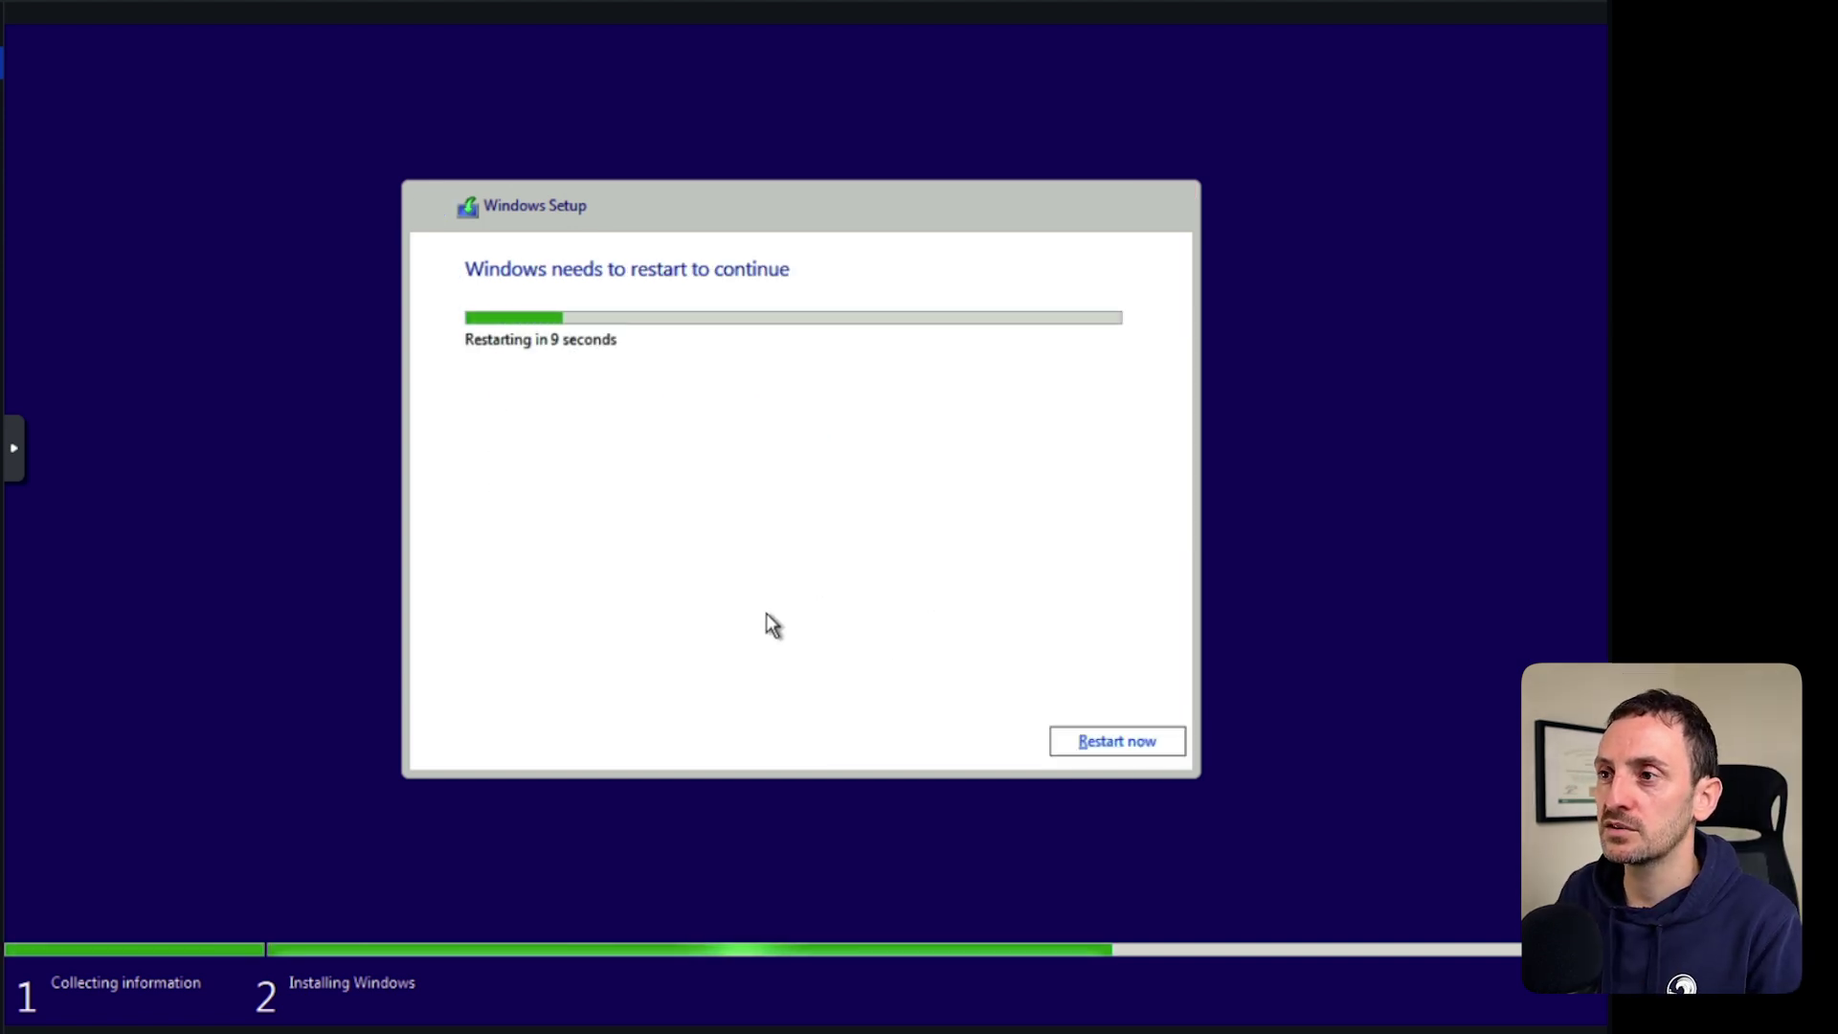
Restart, accept United States region and US keyboard, skip a second layout, choose Domain join instead.
{"action": "left_click", "coordinate": [1112, 743]}
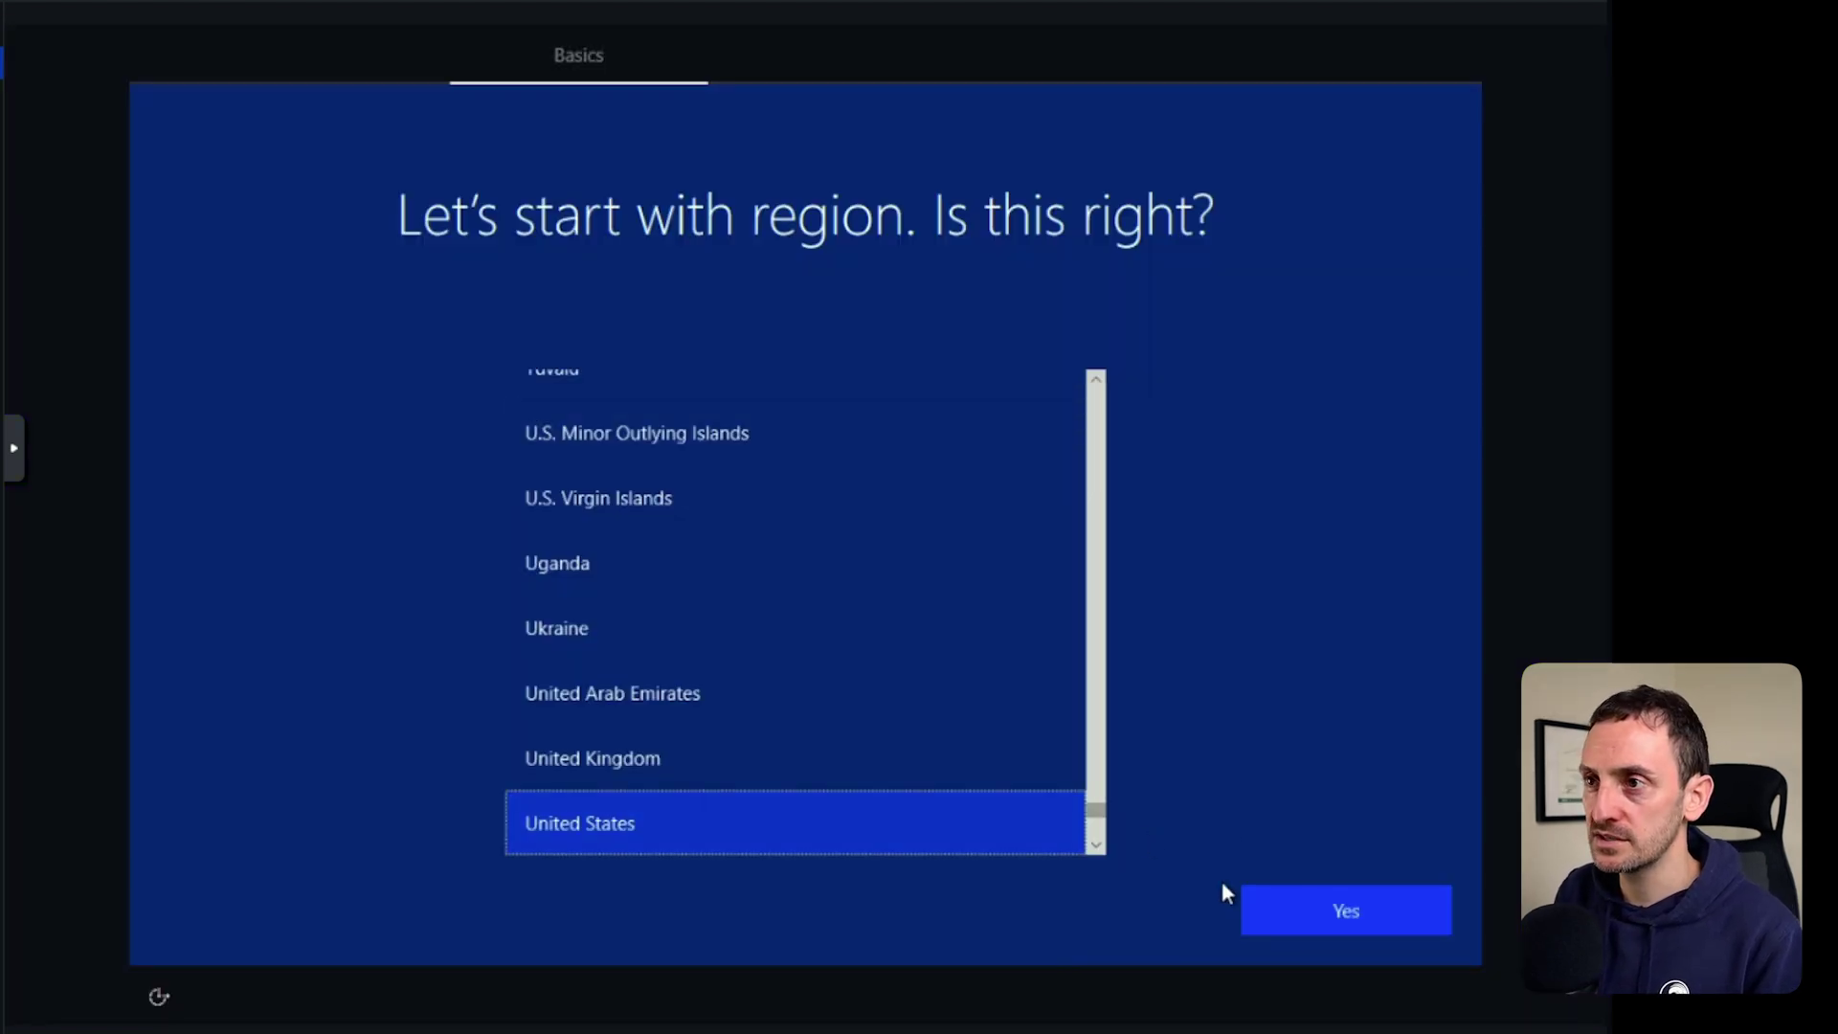
{"action": "left_click", "coordinate": [1350, 913]}
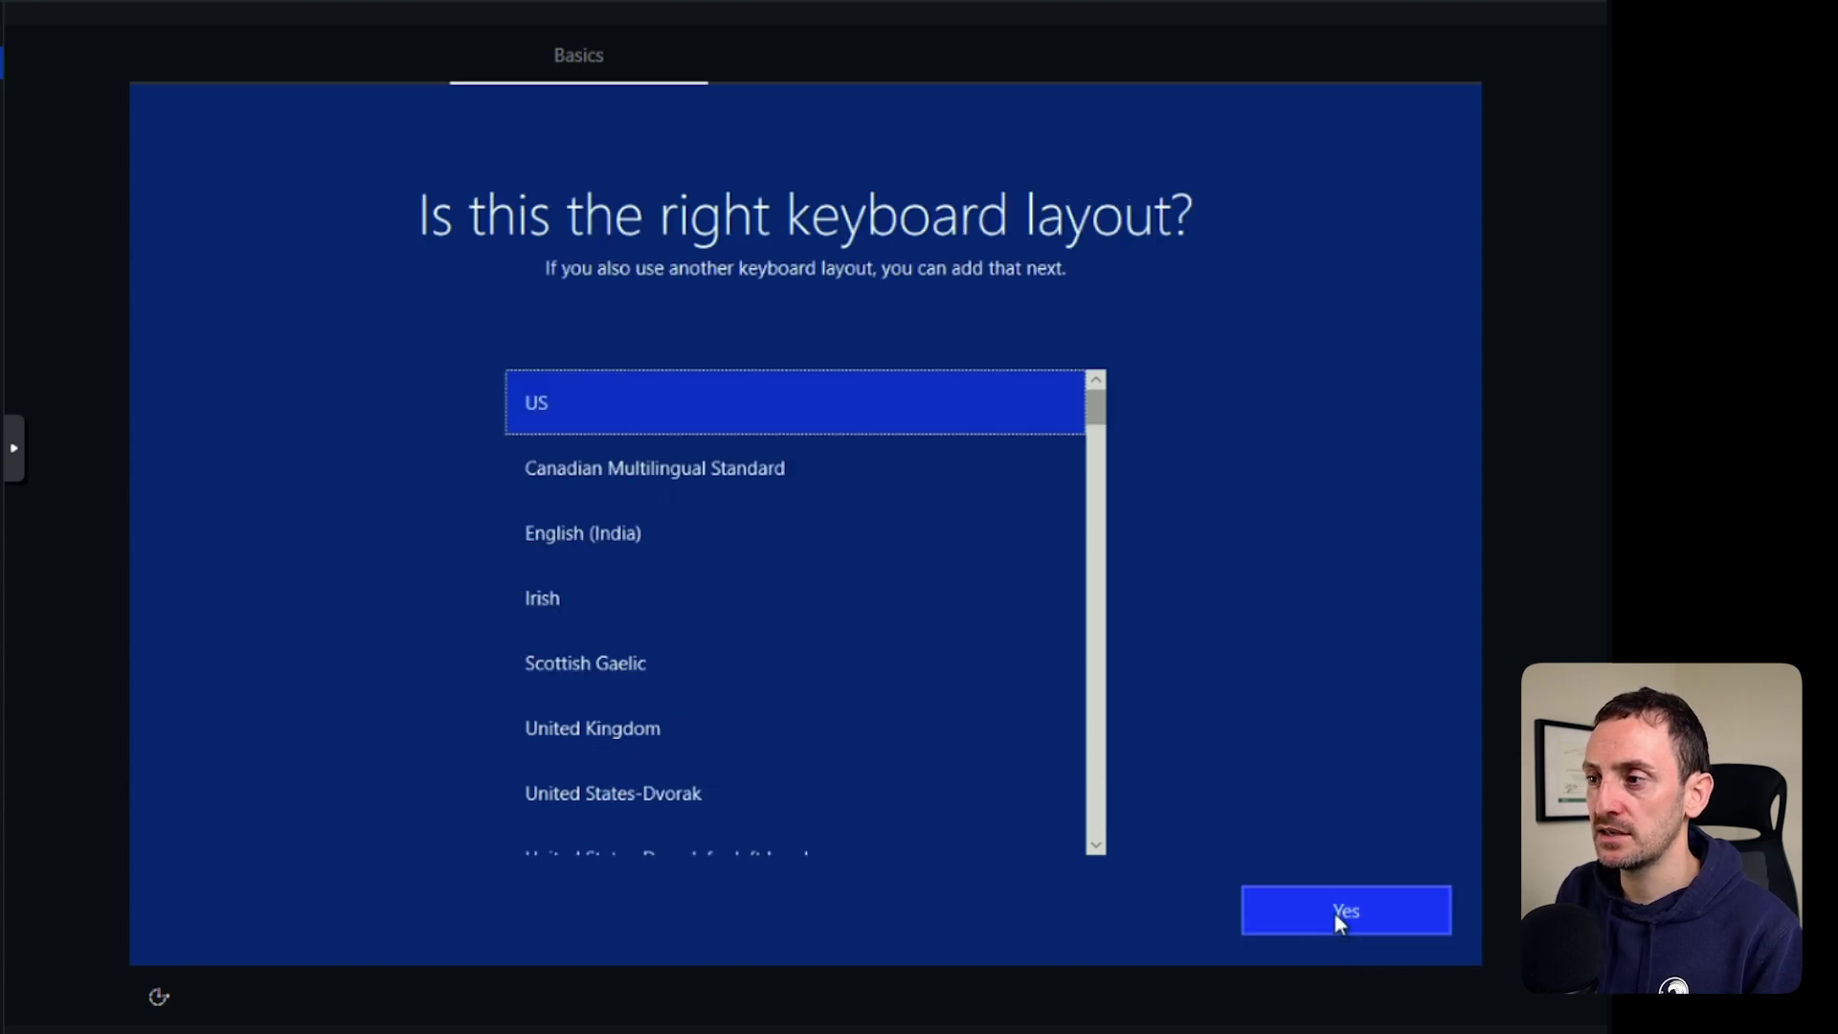
{"action": "left_click", "coordinate": [1335, 911]}
{"action": "left_click", "coordinate": [1284, 909]}
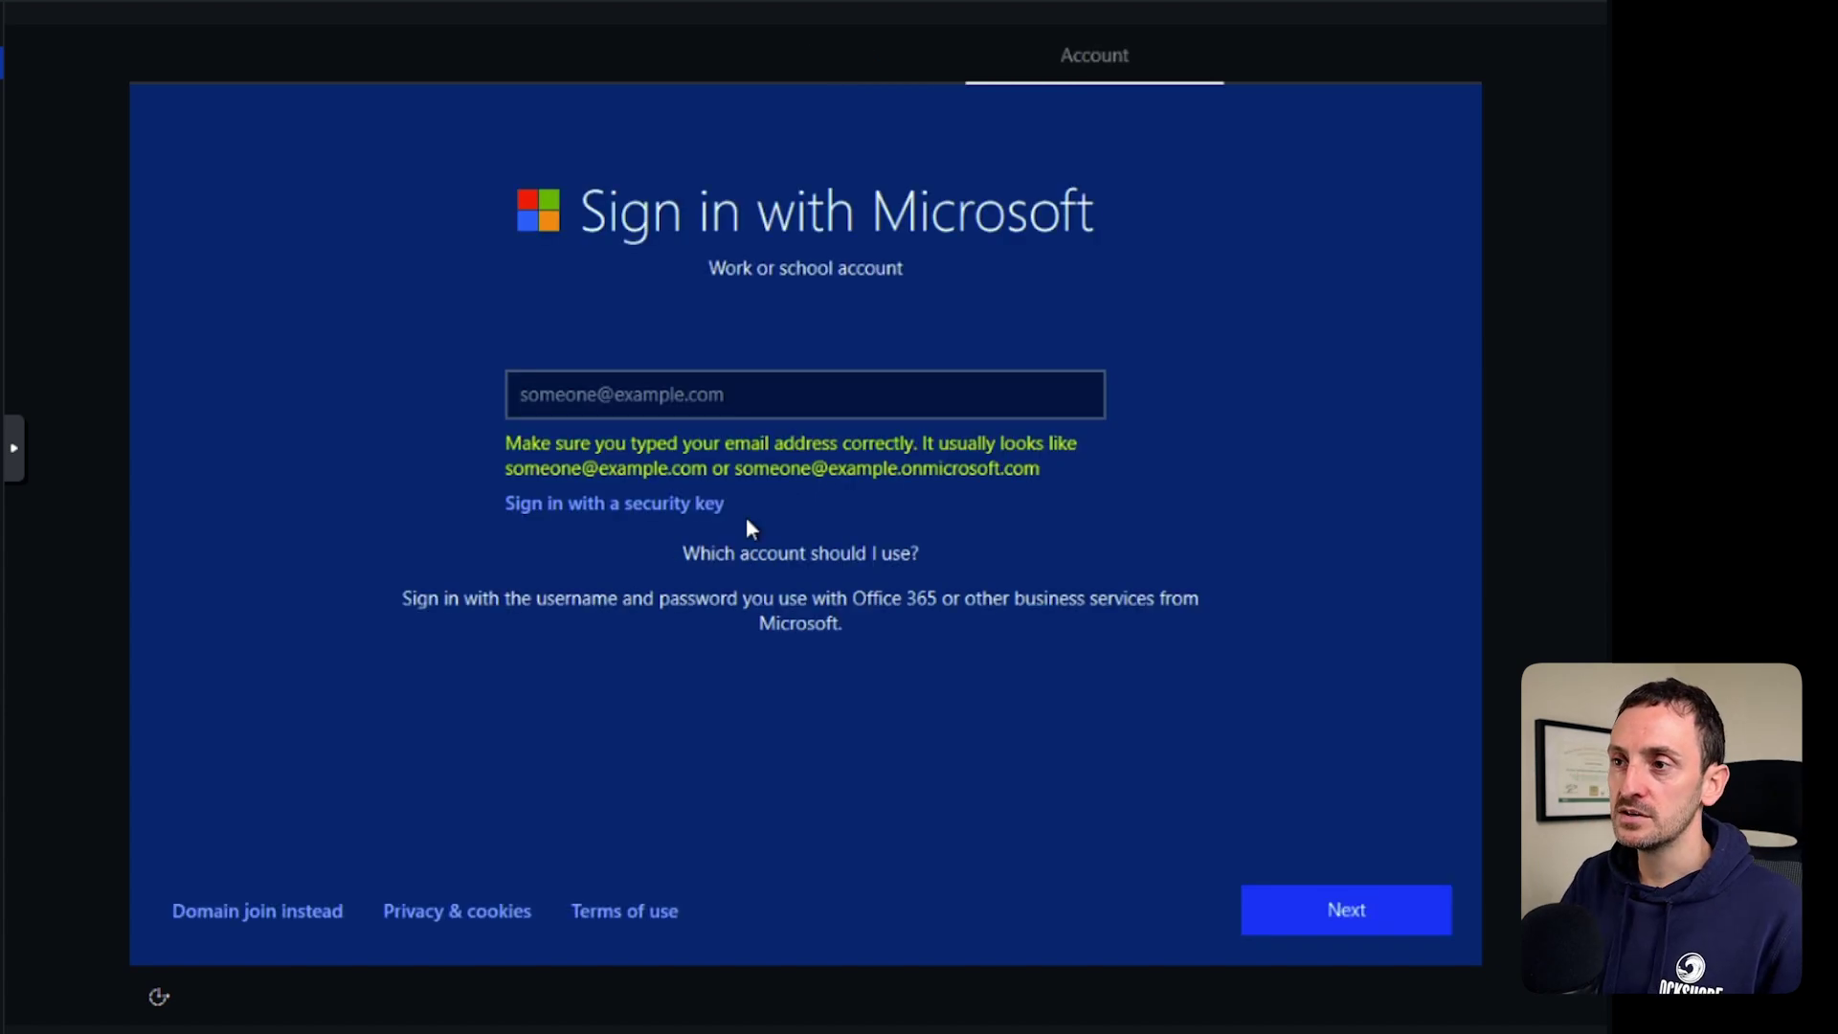
{"action": "left_click", "coordinate": [257, 917]}
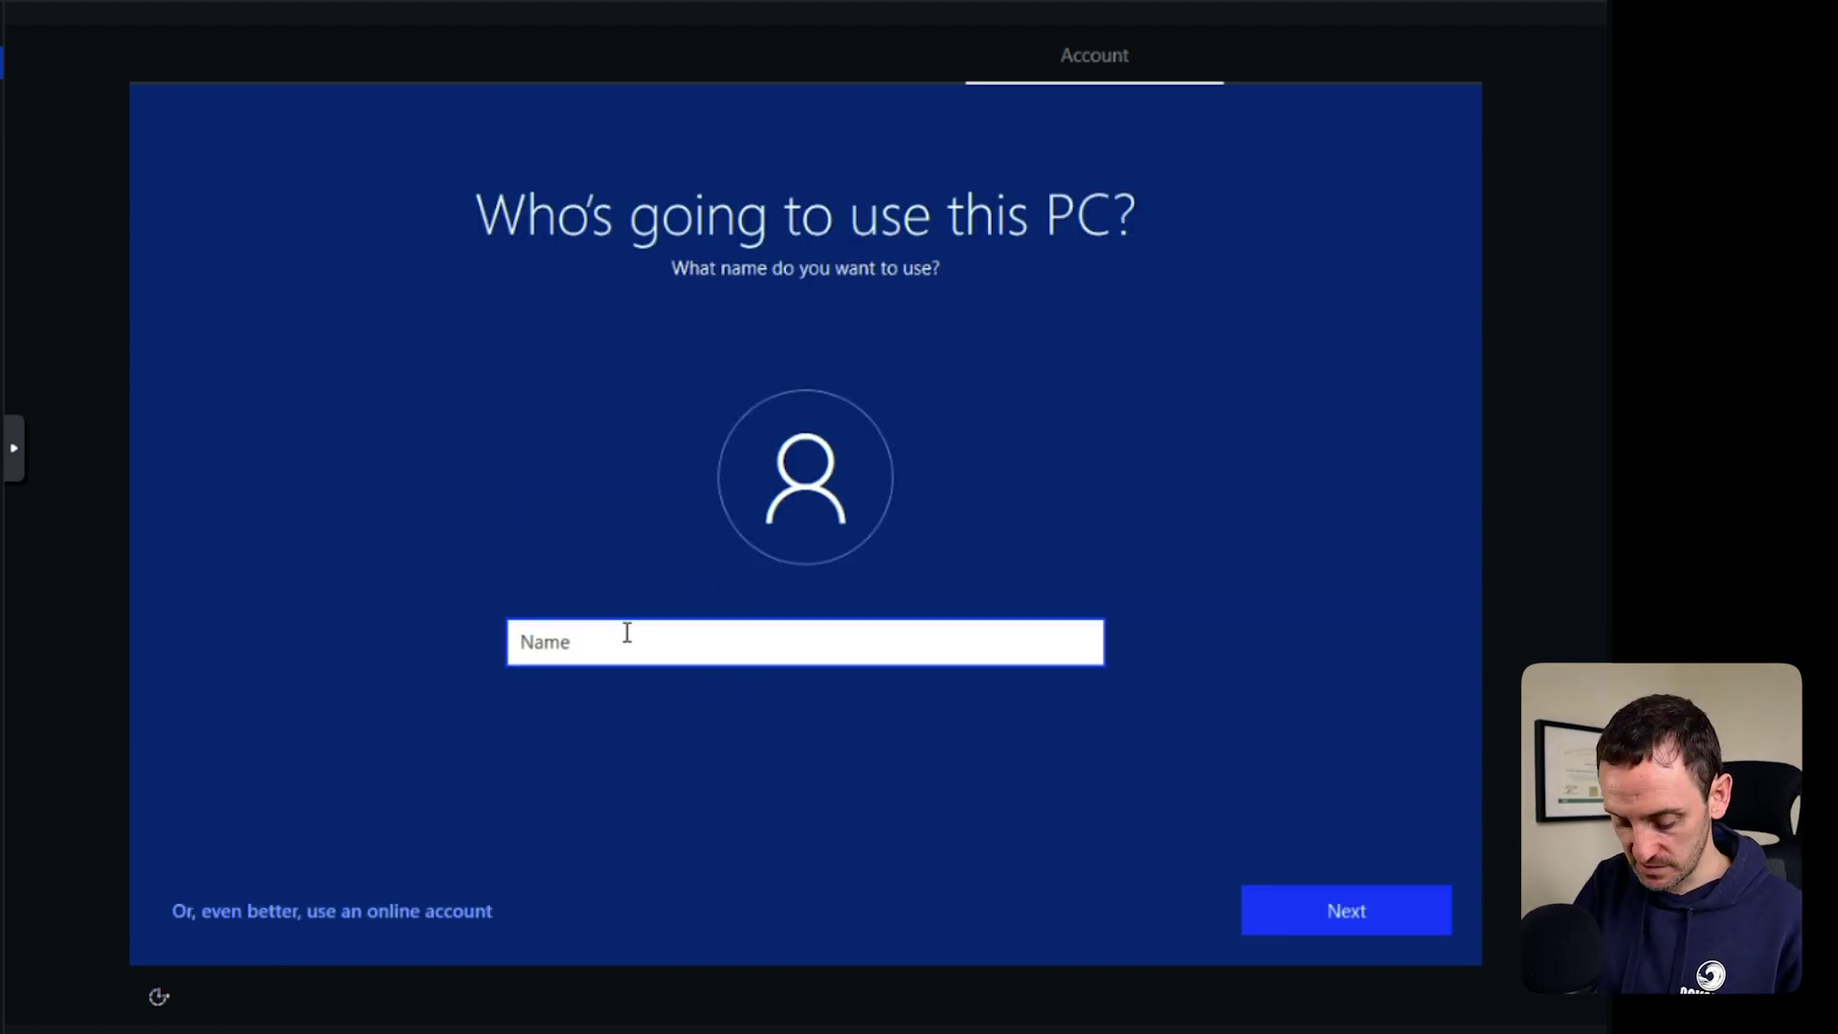
Enter the local account name, then set and confirm the account password.
{"action": "type", "text": "gerard"}
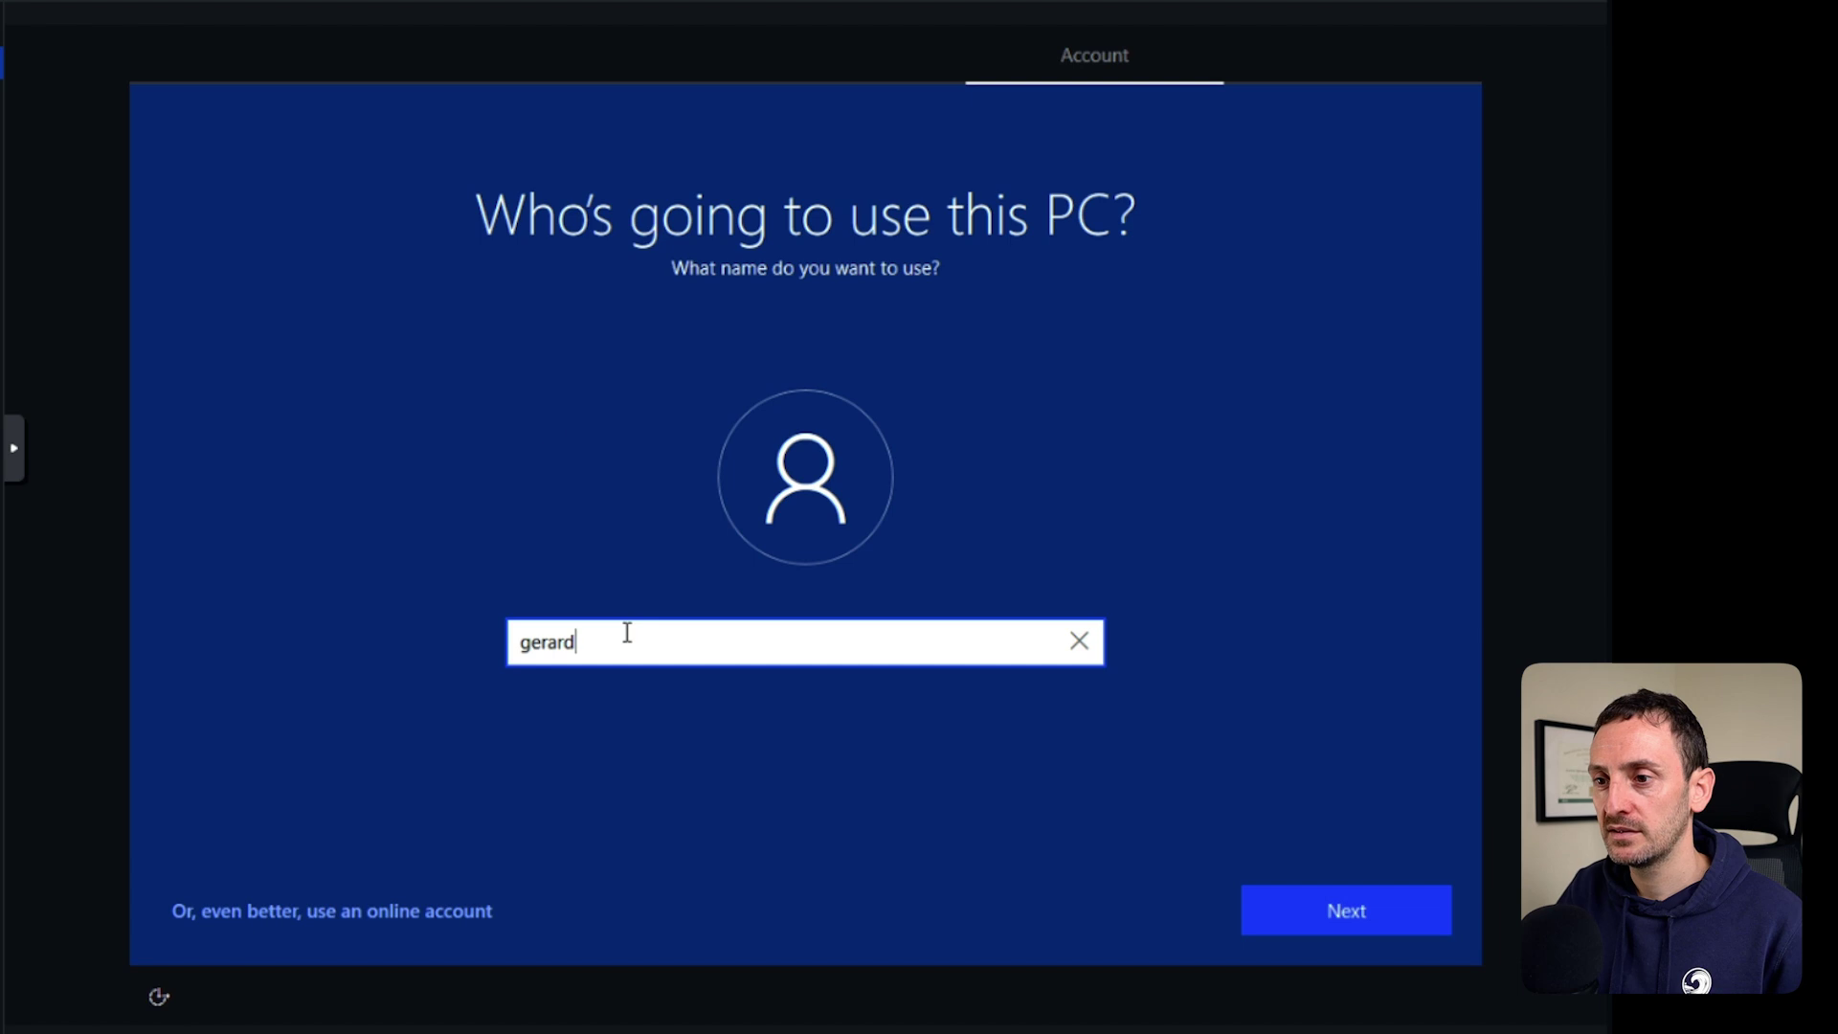
{"action": "left_click", "coordinate": [1373, 910]}
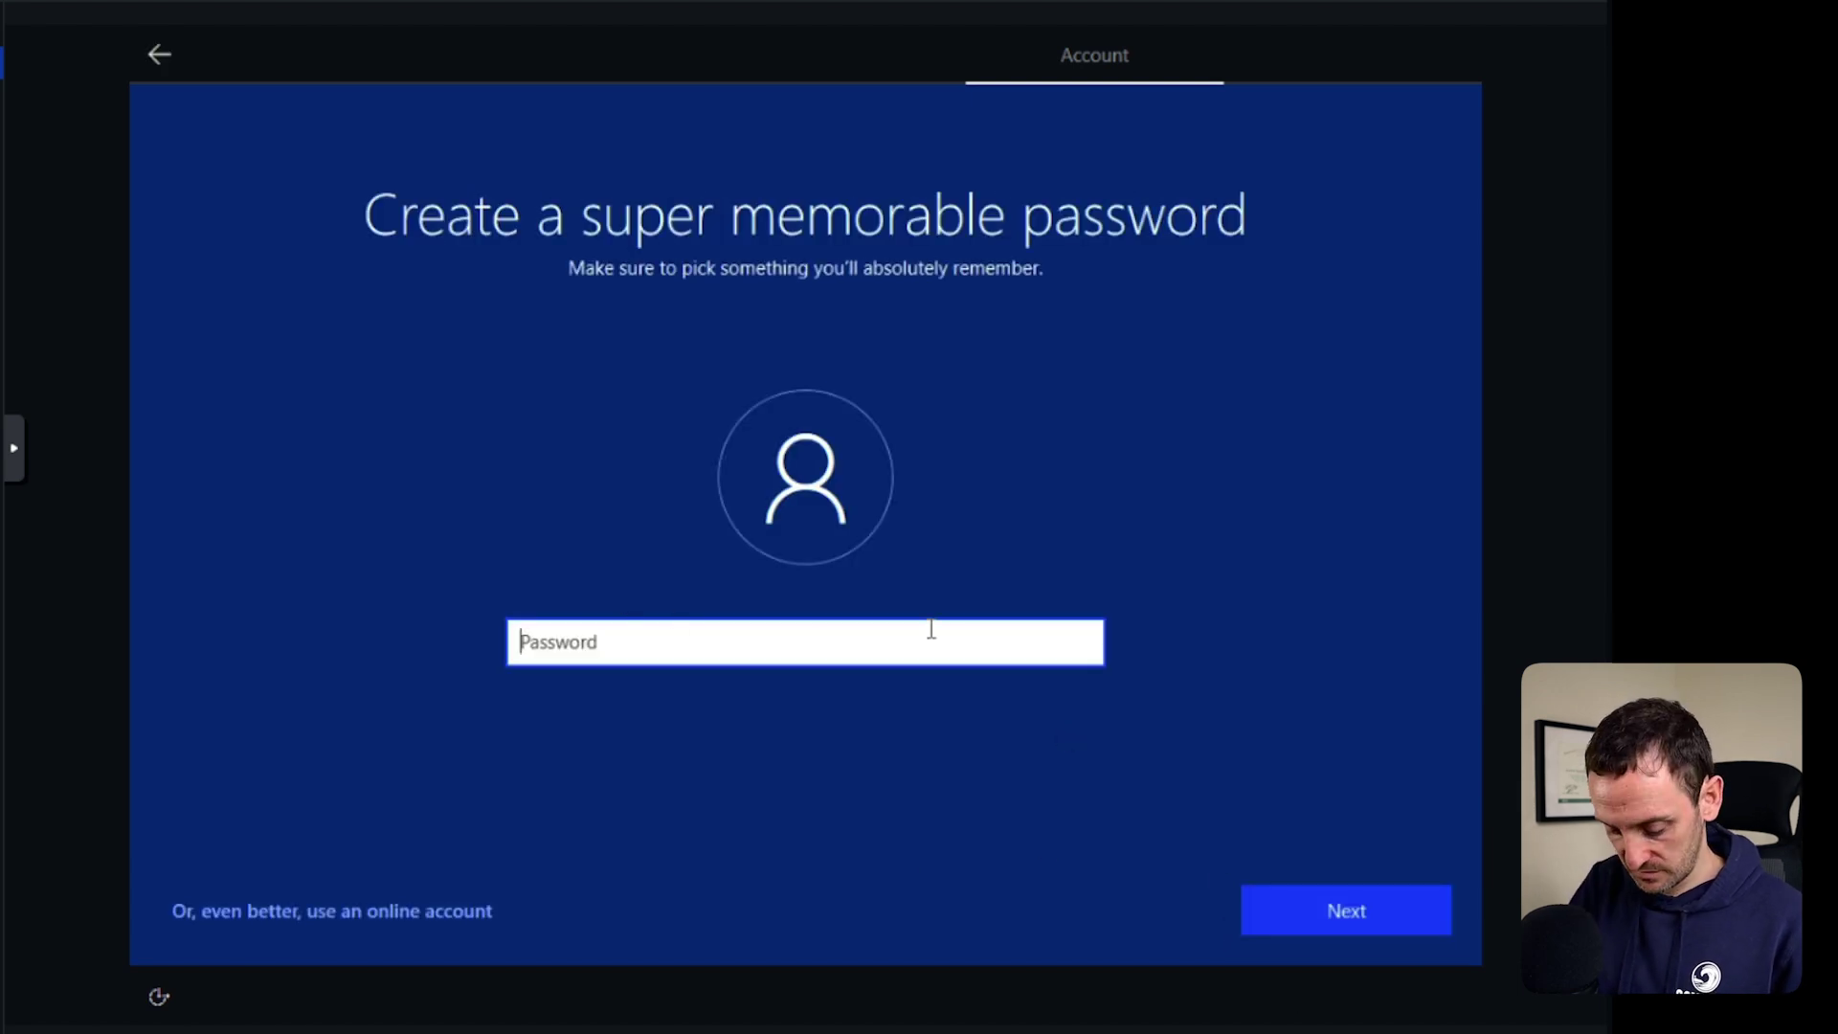
{"action": "type", "text": "•••"}
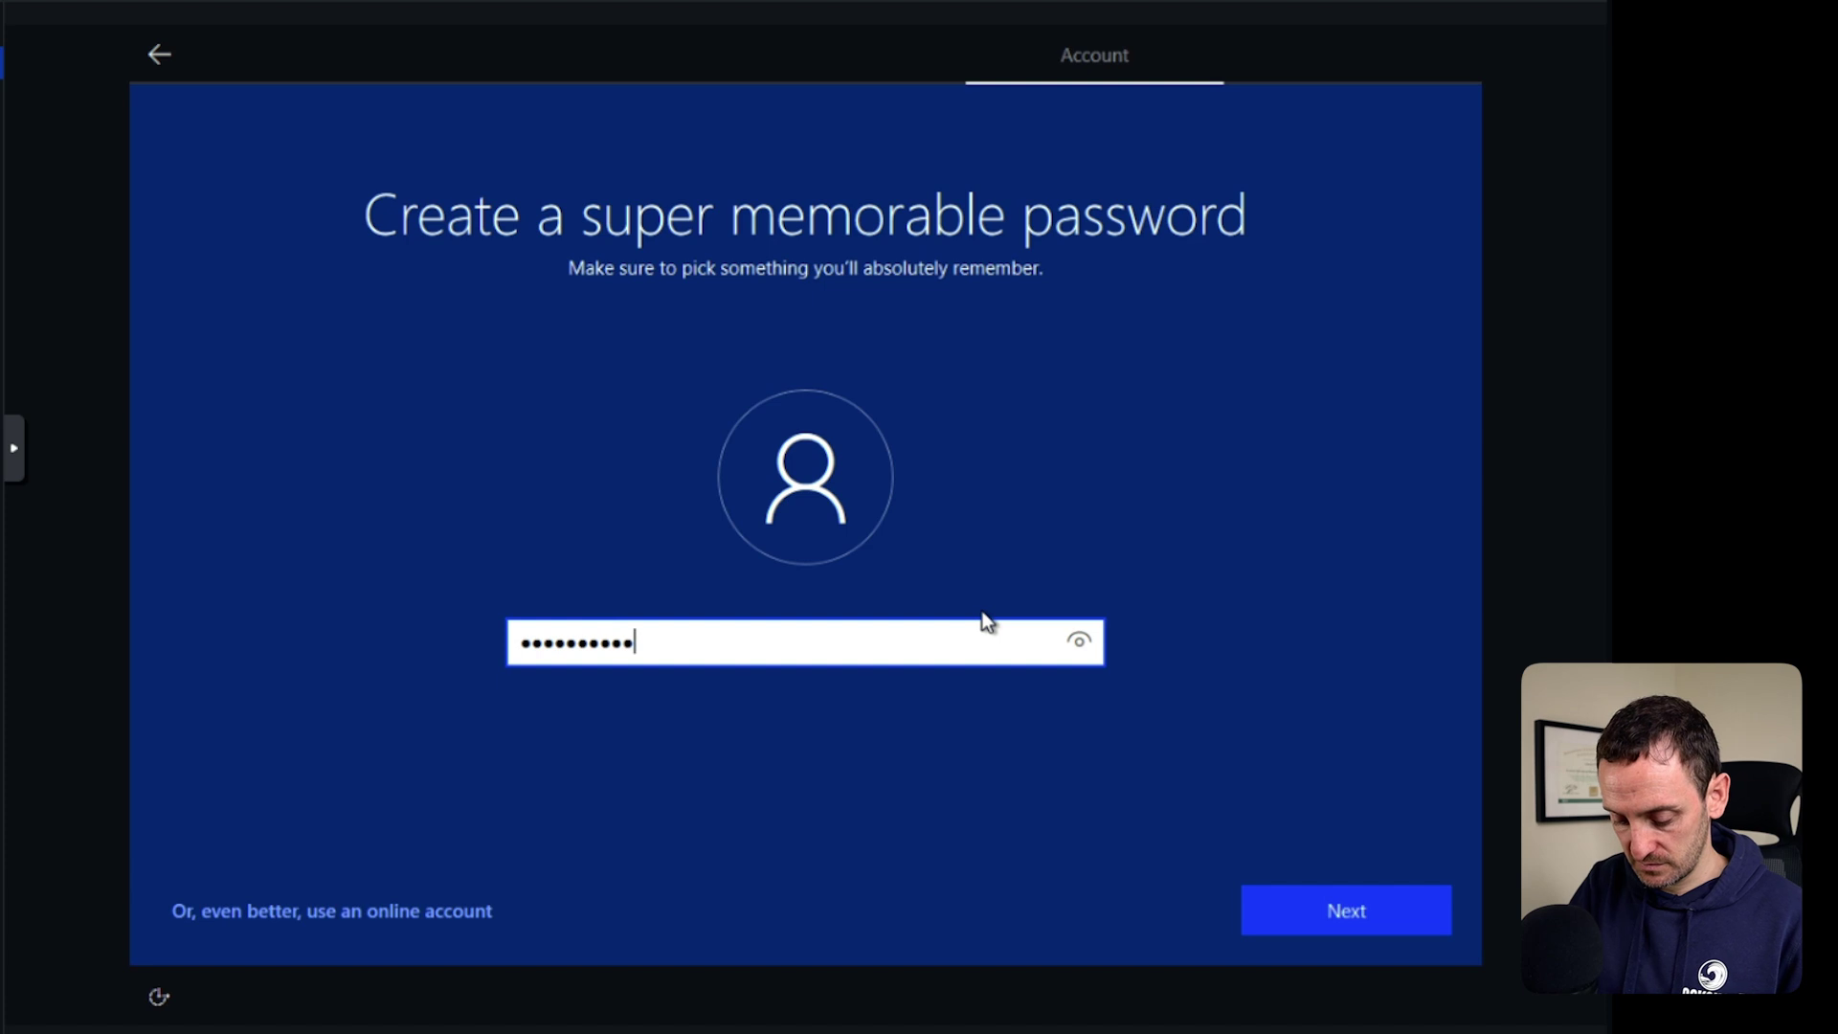
{"action": "key", "text": "Tab"}
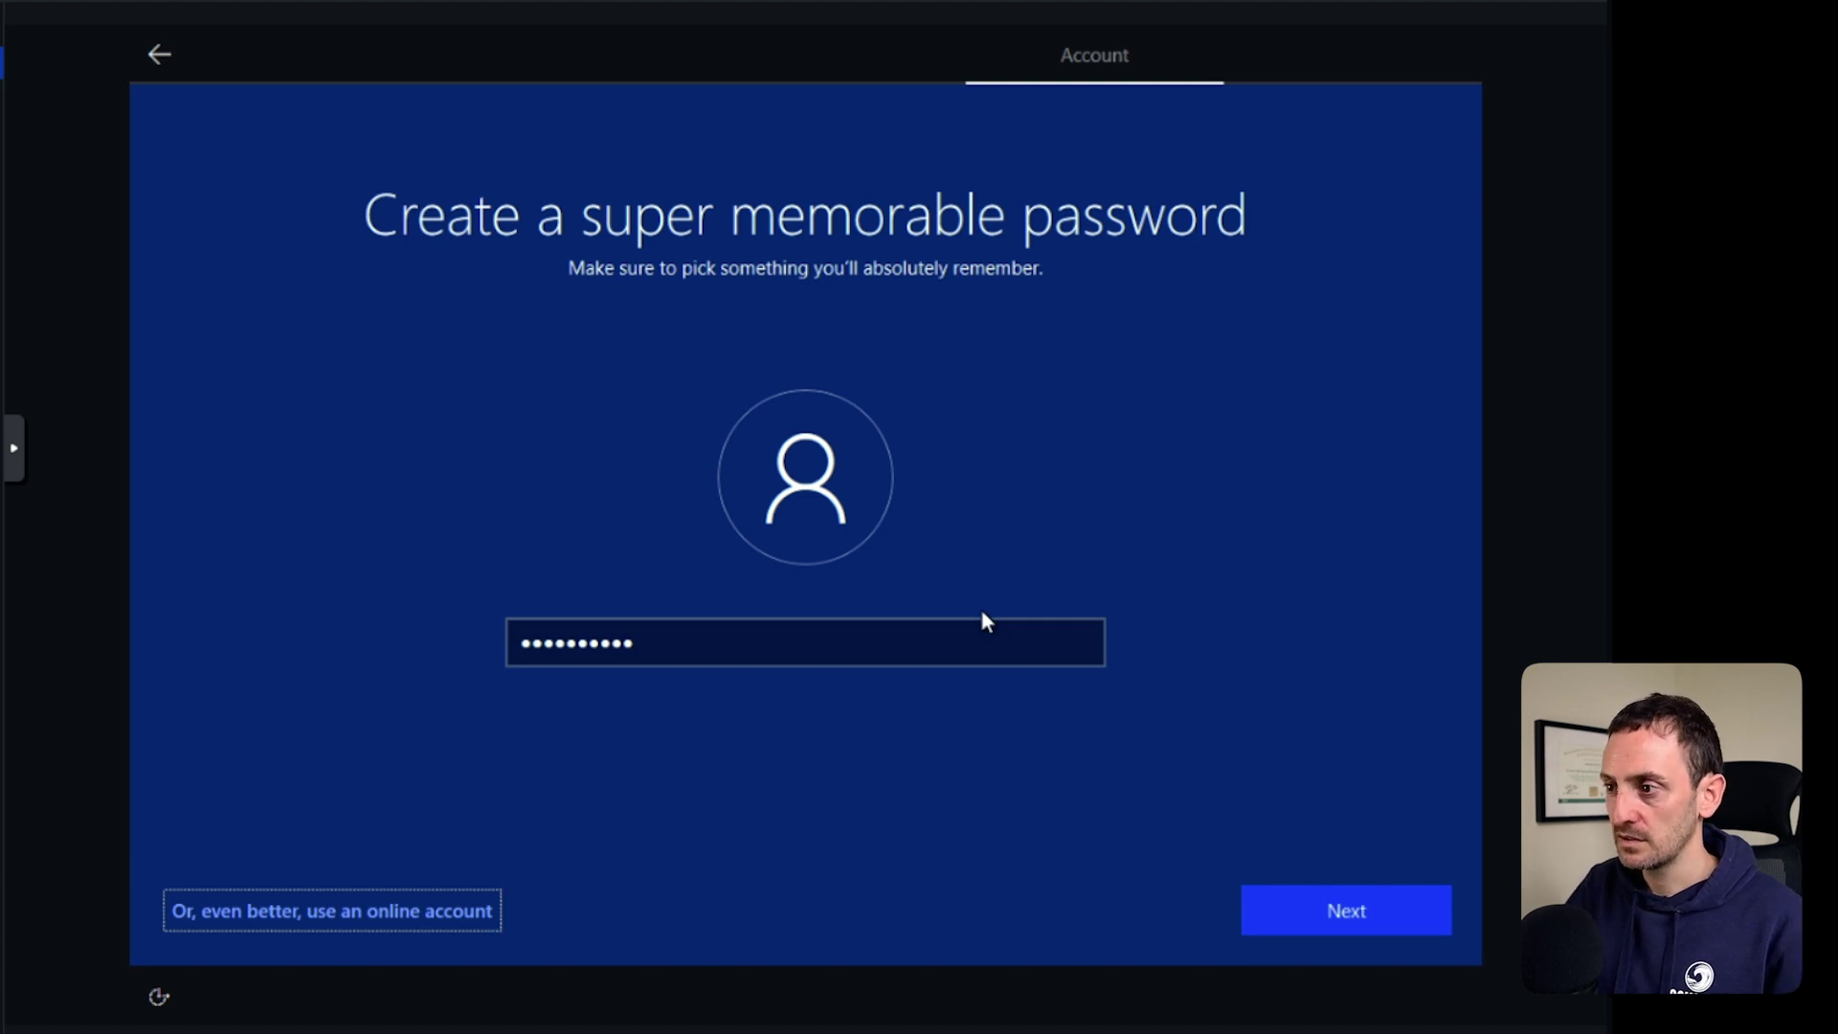
{"action": "left_click", "coordinate": [1336, 910]}
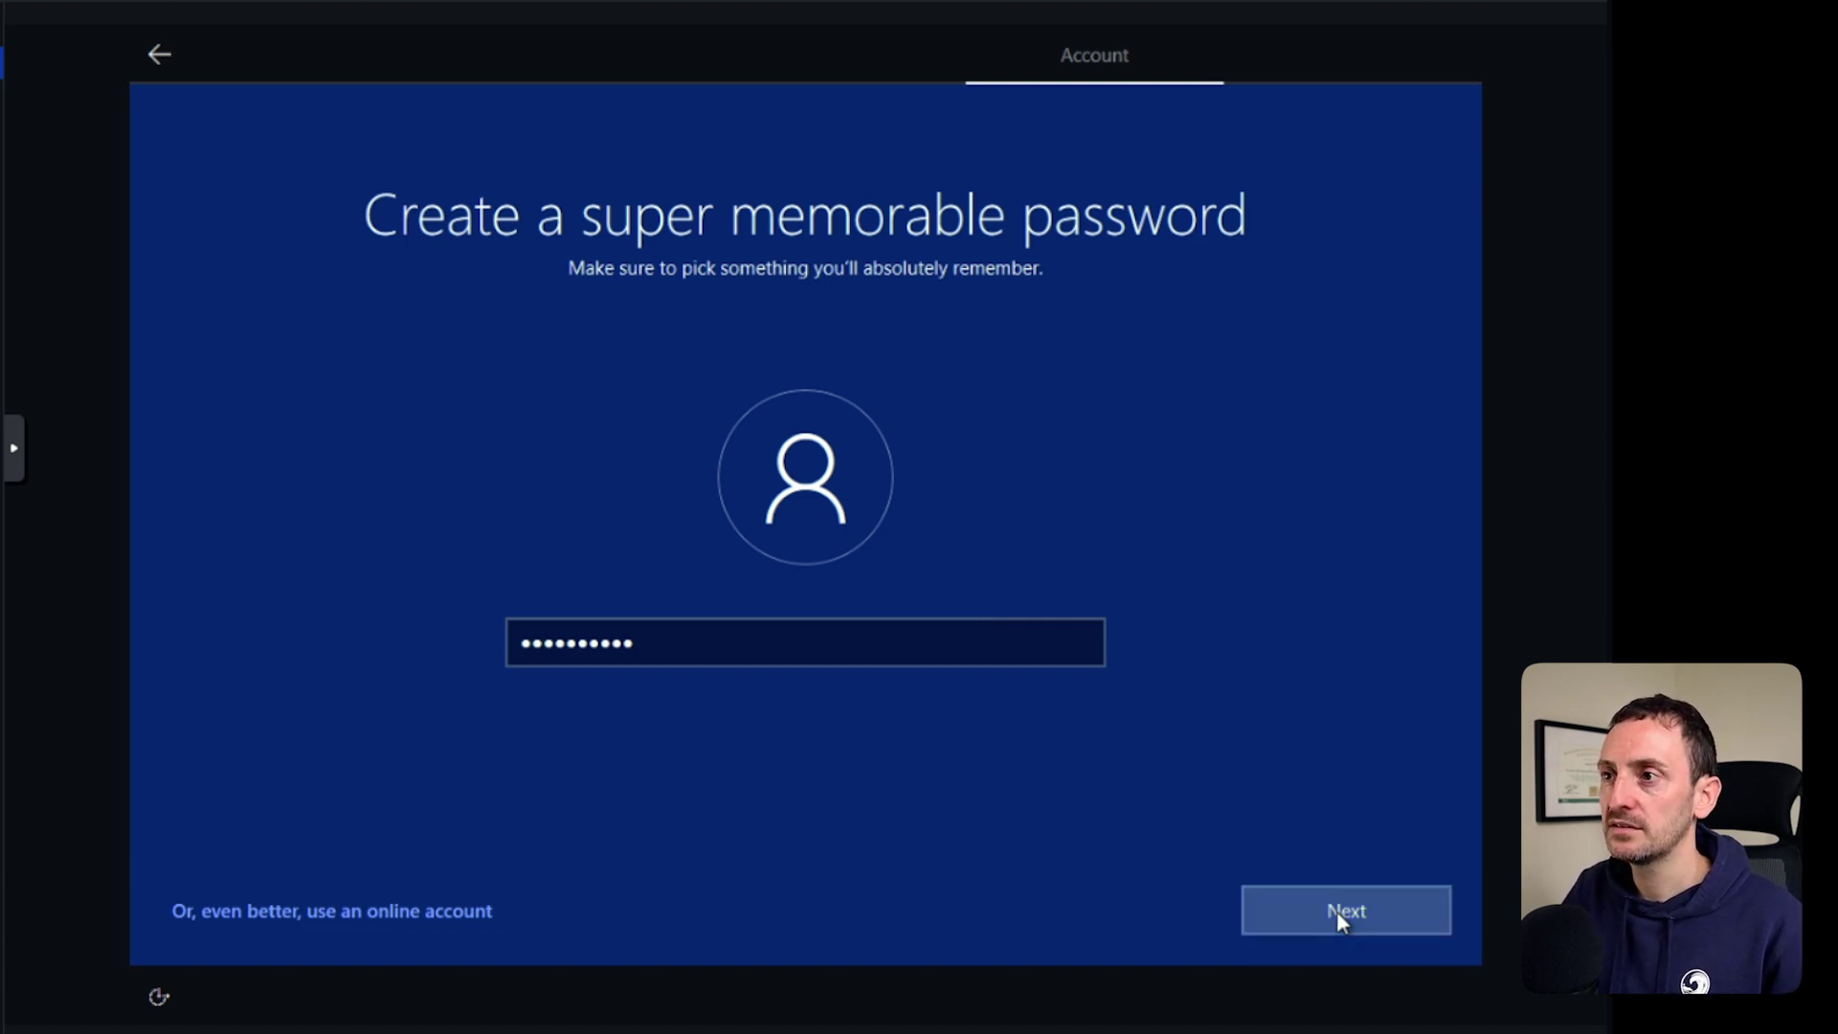
{"action": "type", "text": "••"}
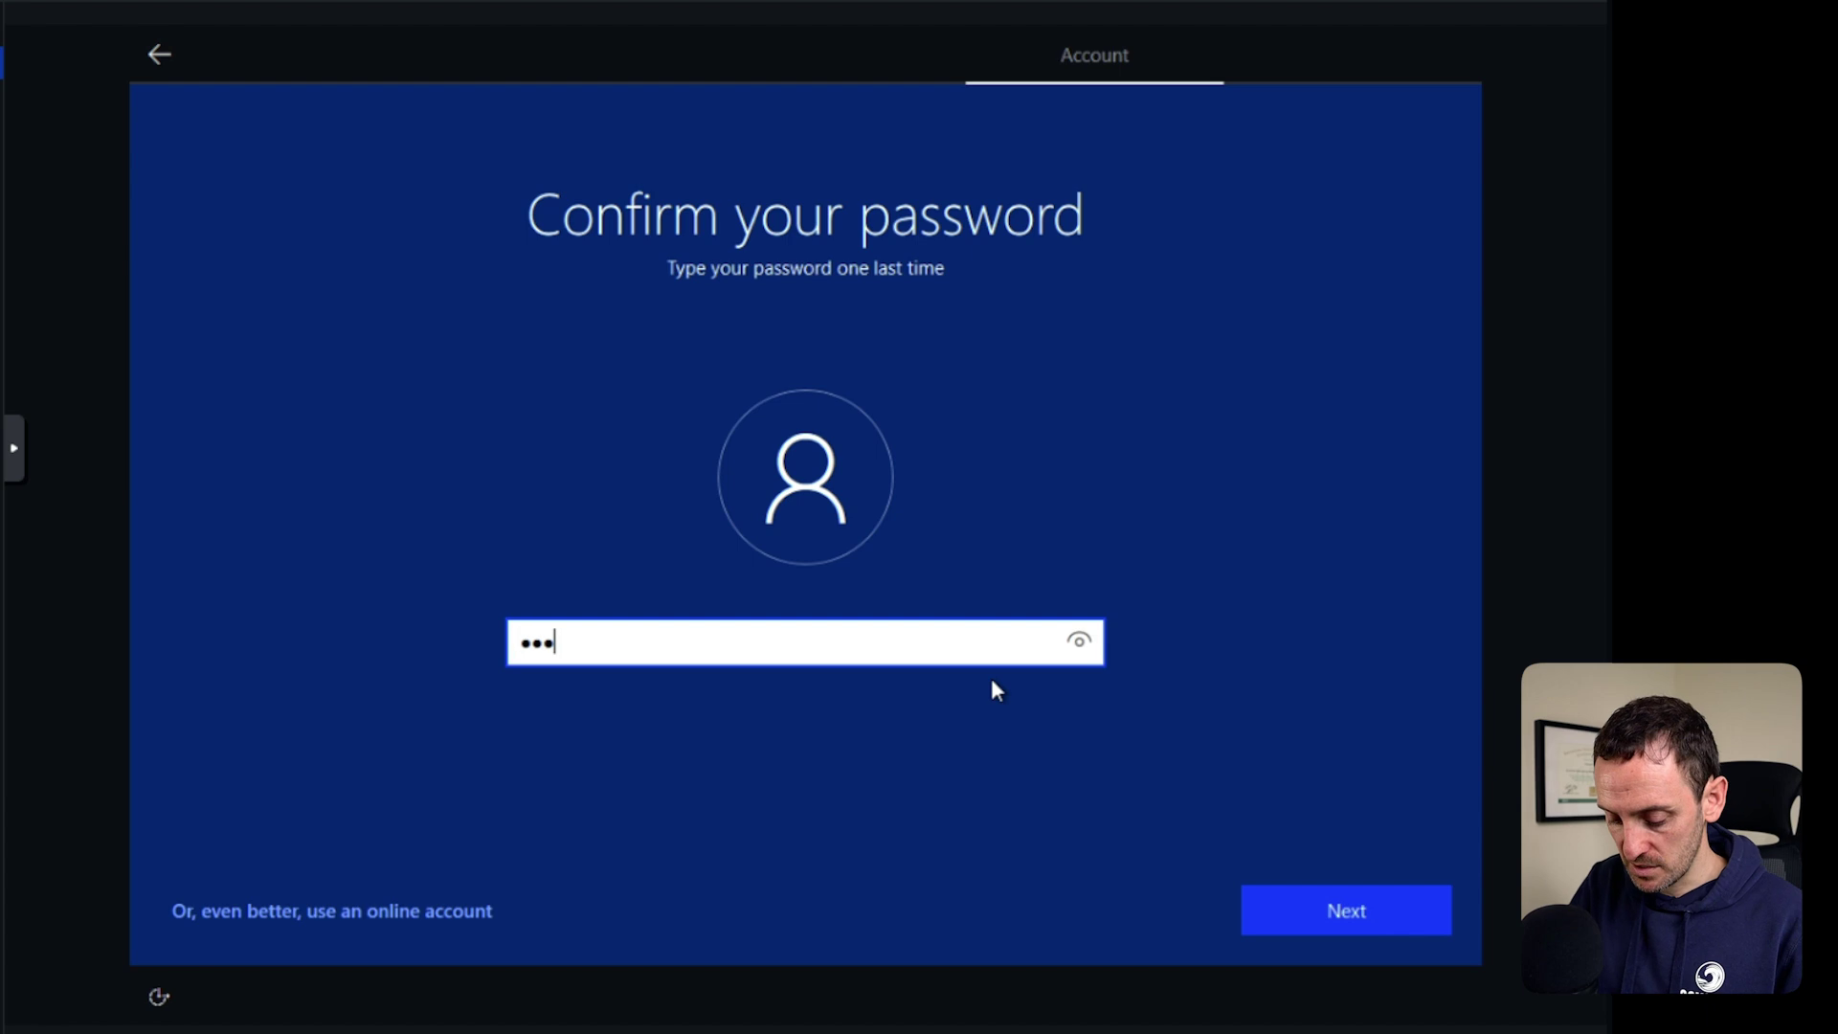
{"action": "type", "text": "•••••••••"}
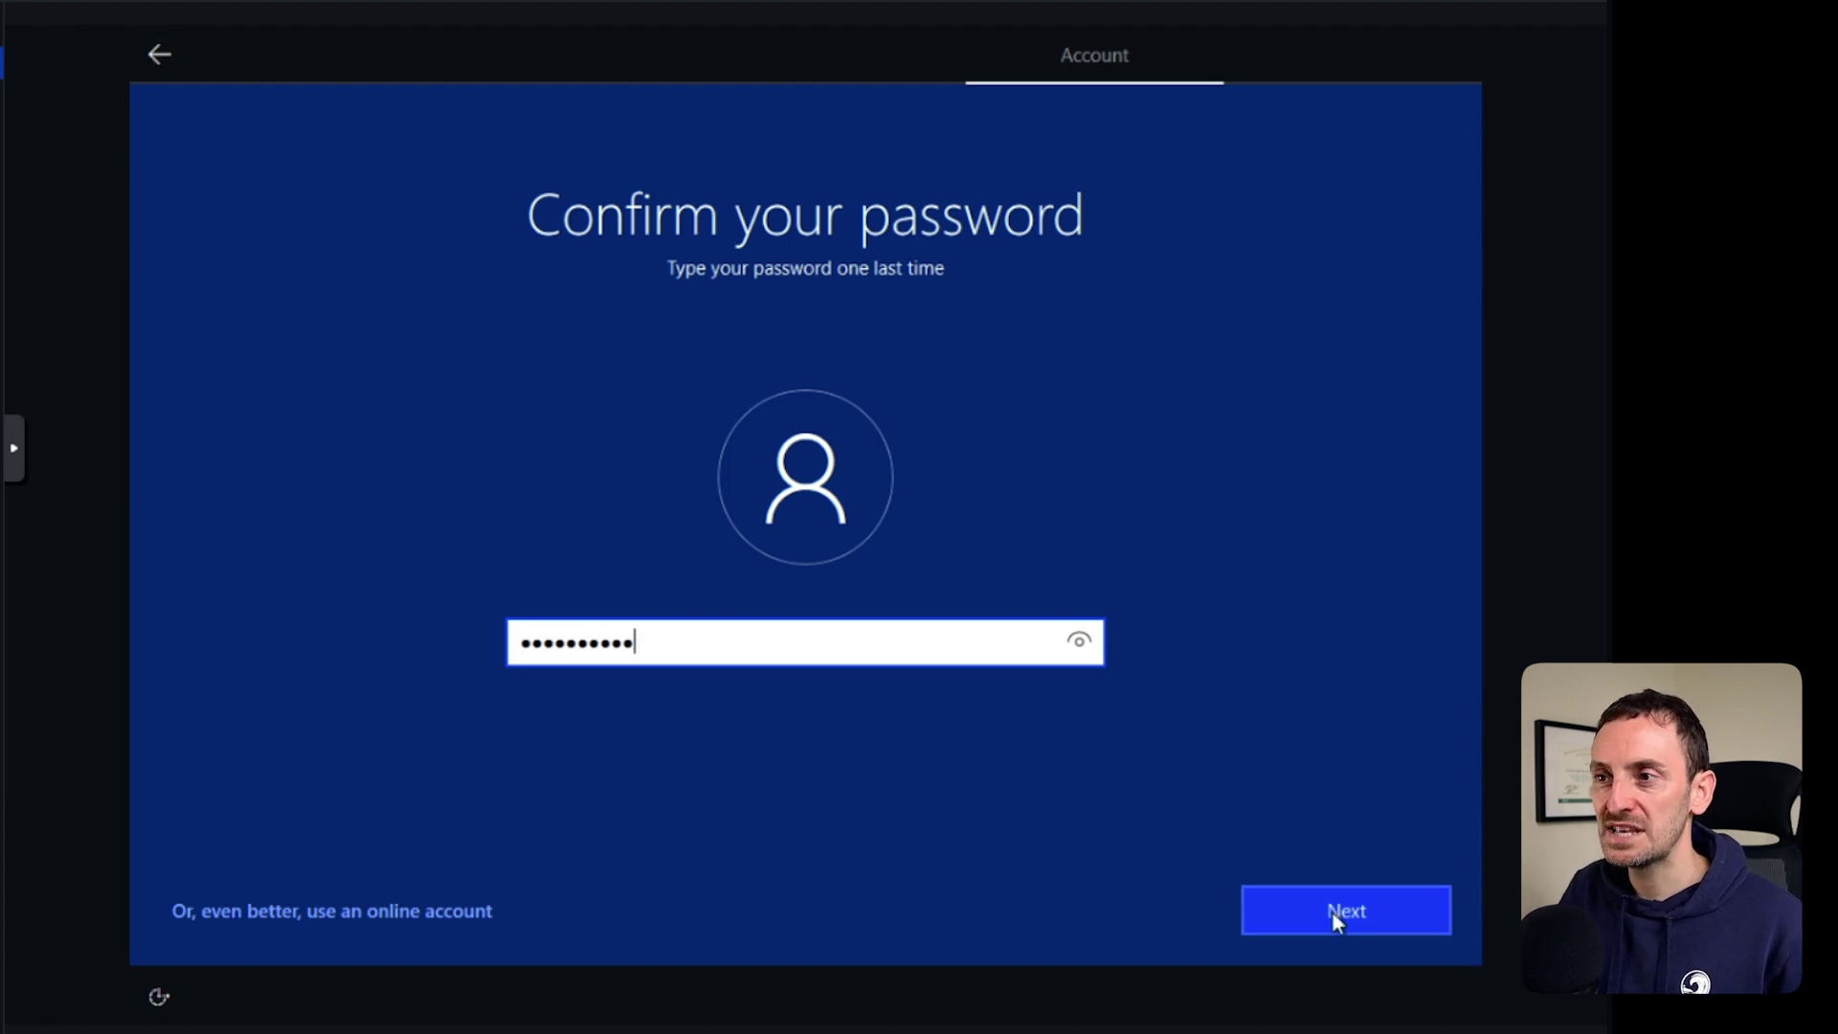
{"action": "left_click", "coordinate": [1318, 894]}
Answer the first security question, your first pet's name.
{"action": "left_click", "coordinate": [619, 725]}
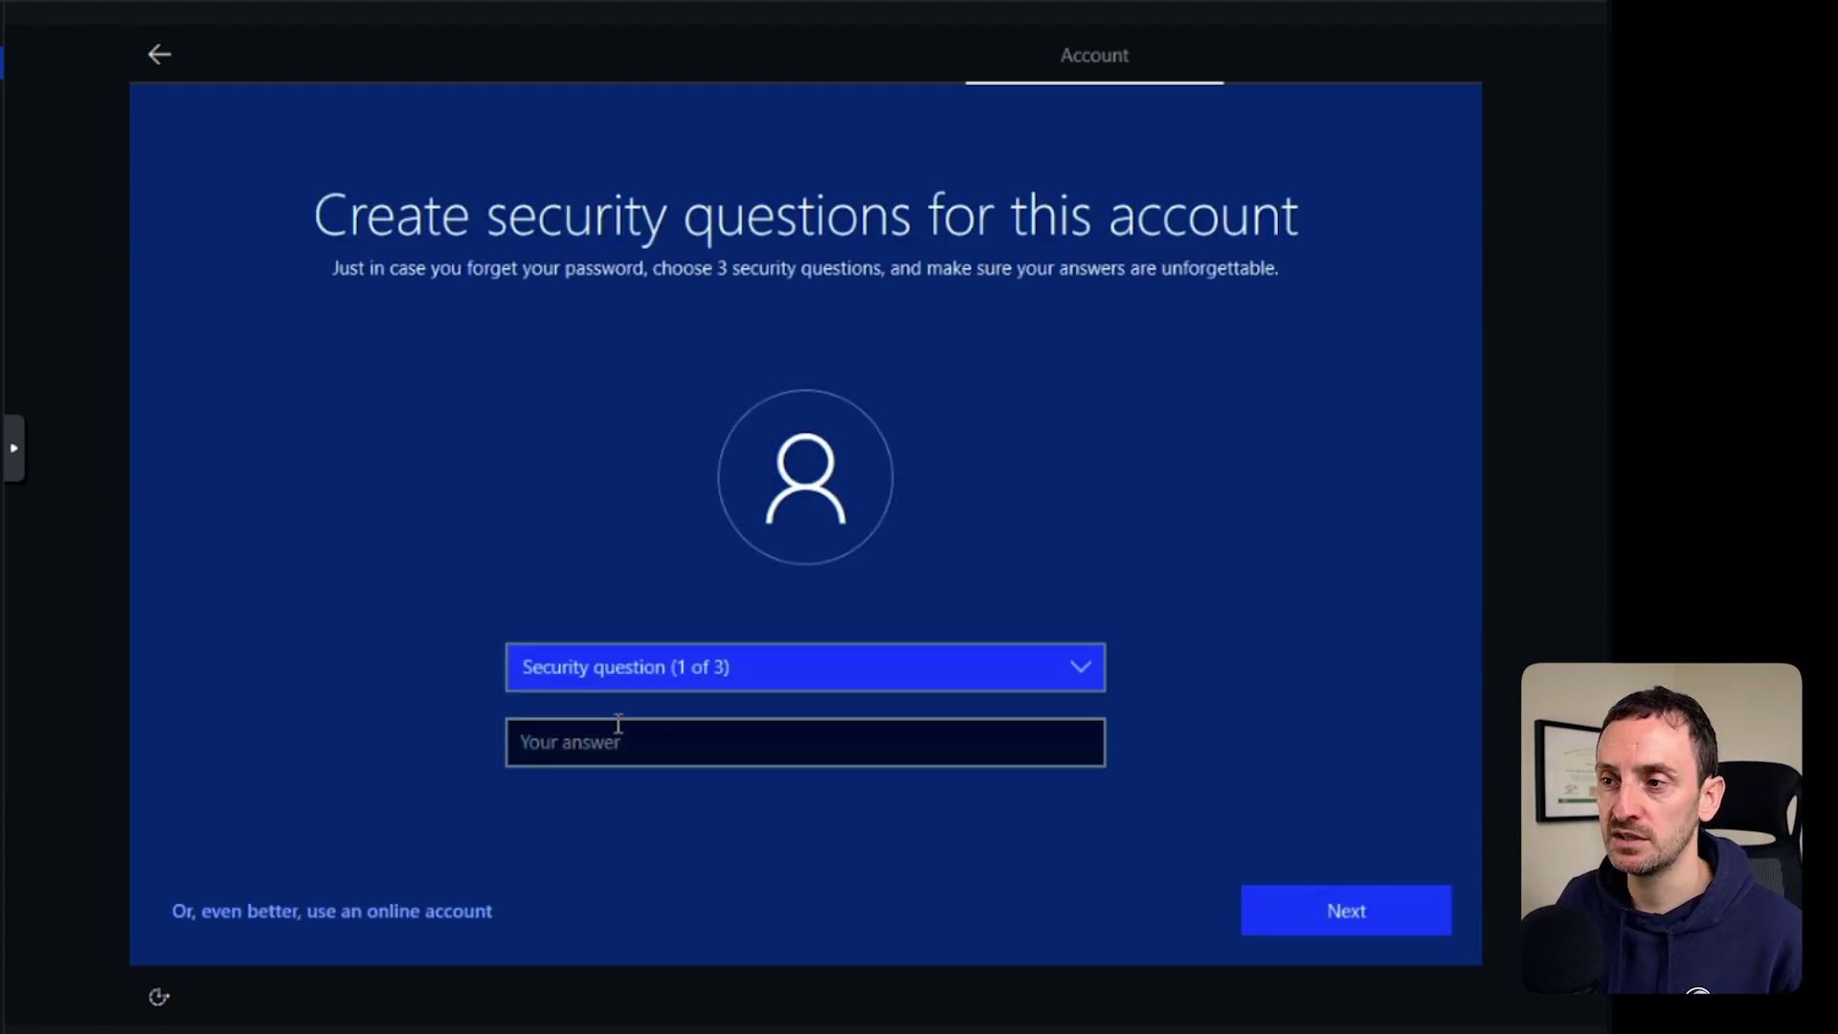
{"action": "left_click", "coordinate": [735, 670]}
{"action": "left_click", "coordinate": [693, 694]}
{"action": "left_click", "coordinate": [689, 749]}
{"action": "type", "text": "ger"}
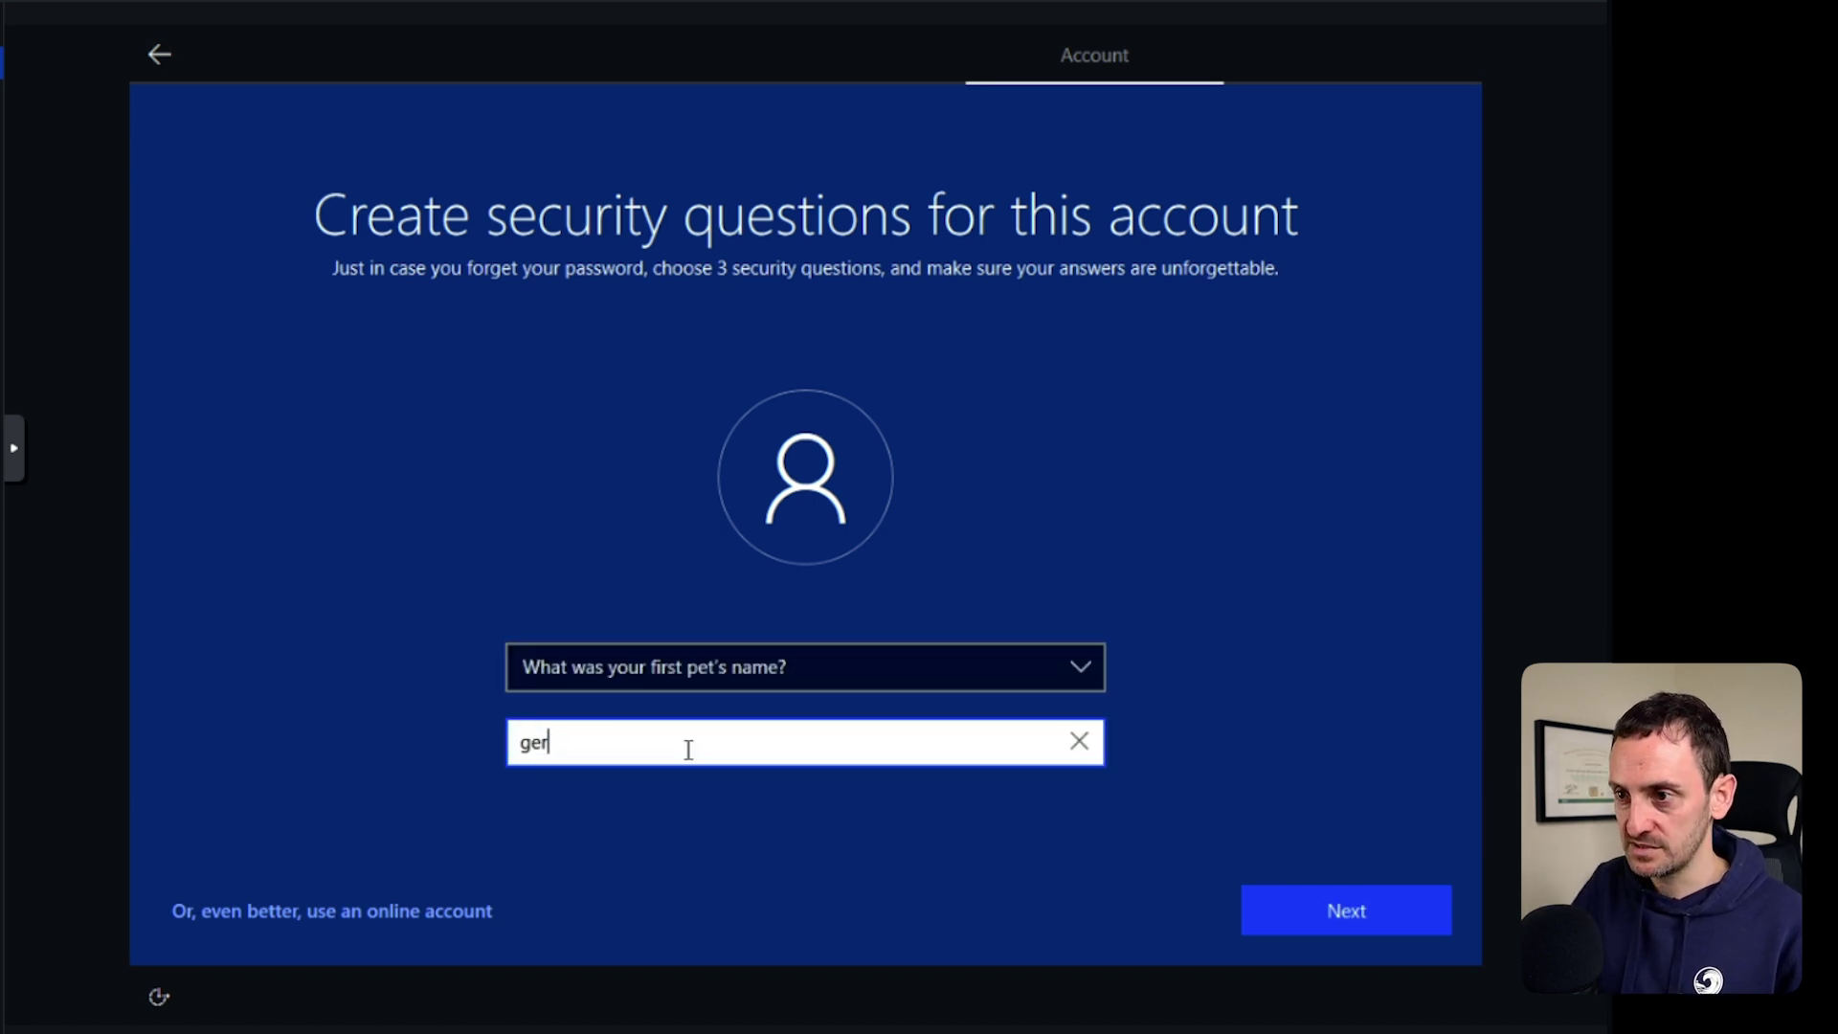
{"action": "left_click", "coordinate": [1325, 916]}
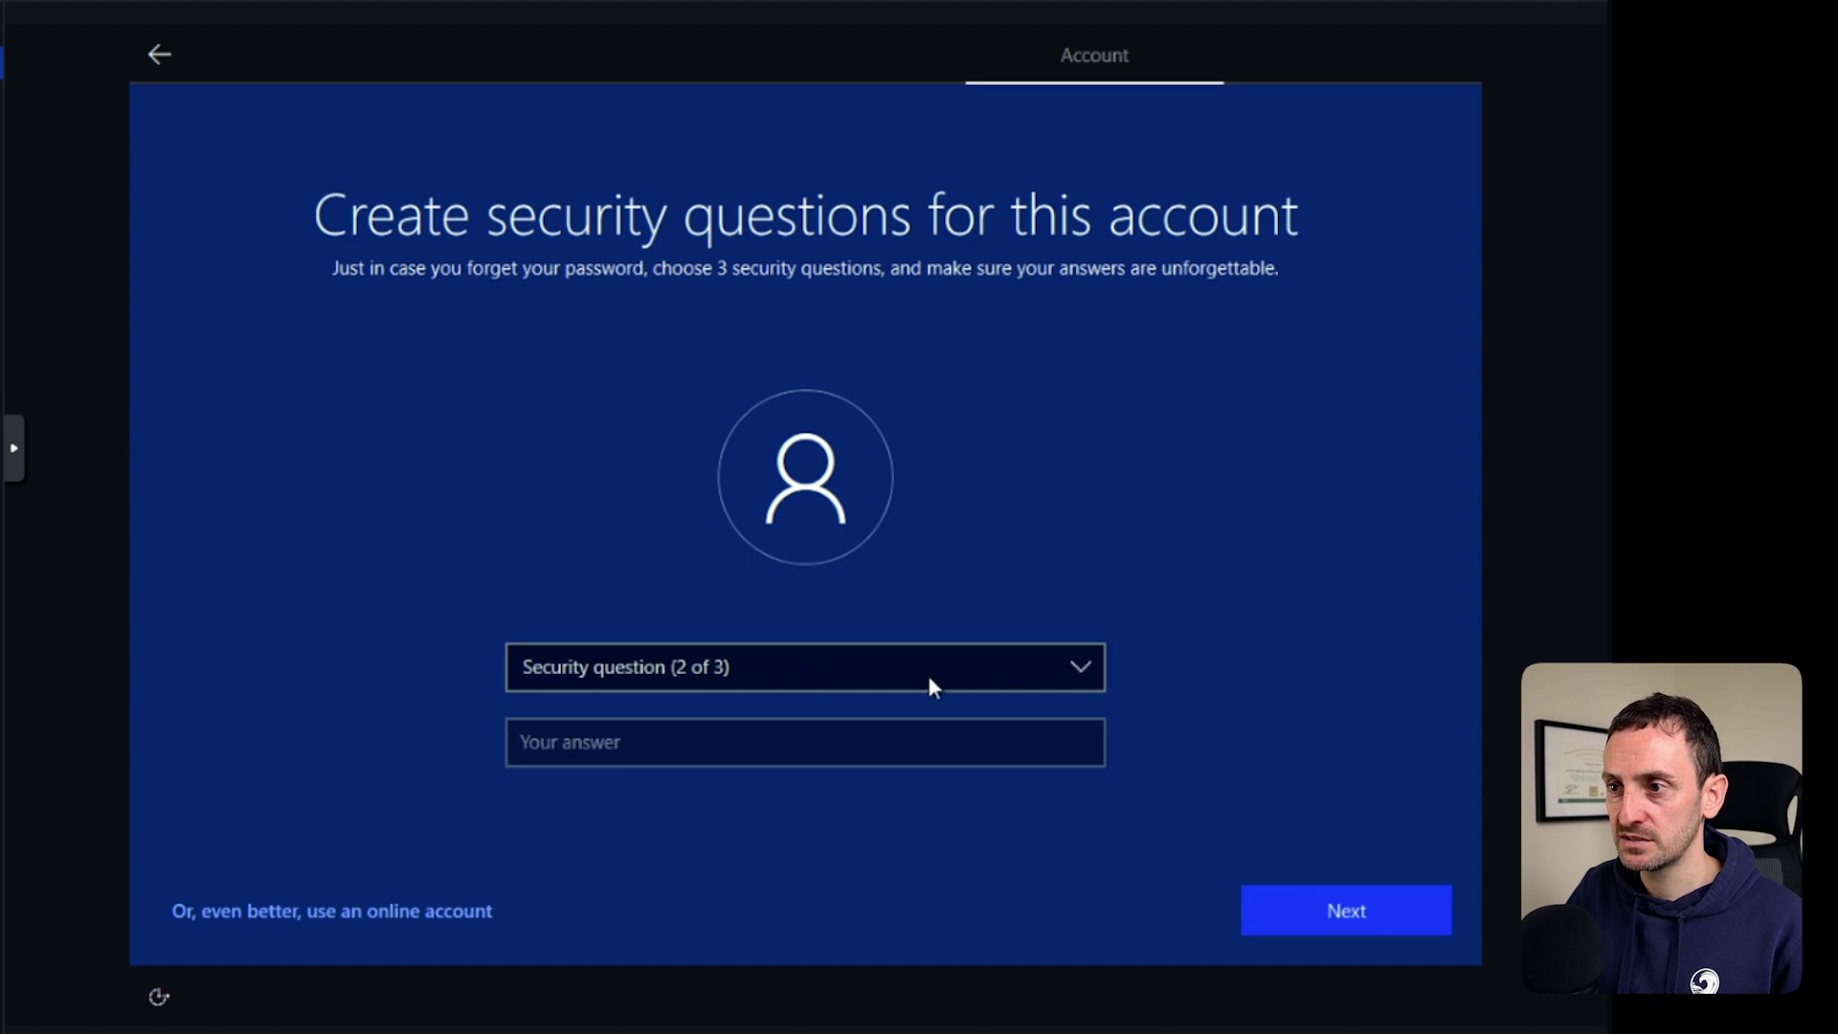
Answer the second security question, the city where you were born.
{"action": "left_click", "coordinate": [787, 672]}
{"action": "left_click", "coordinate": [659, 697]}
{"action": "left_click", "coordinate": [596, 761]}
{"action": "type", "text": "gerard"}
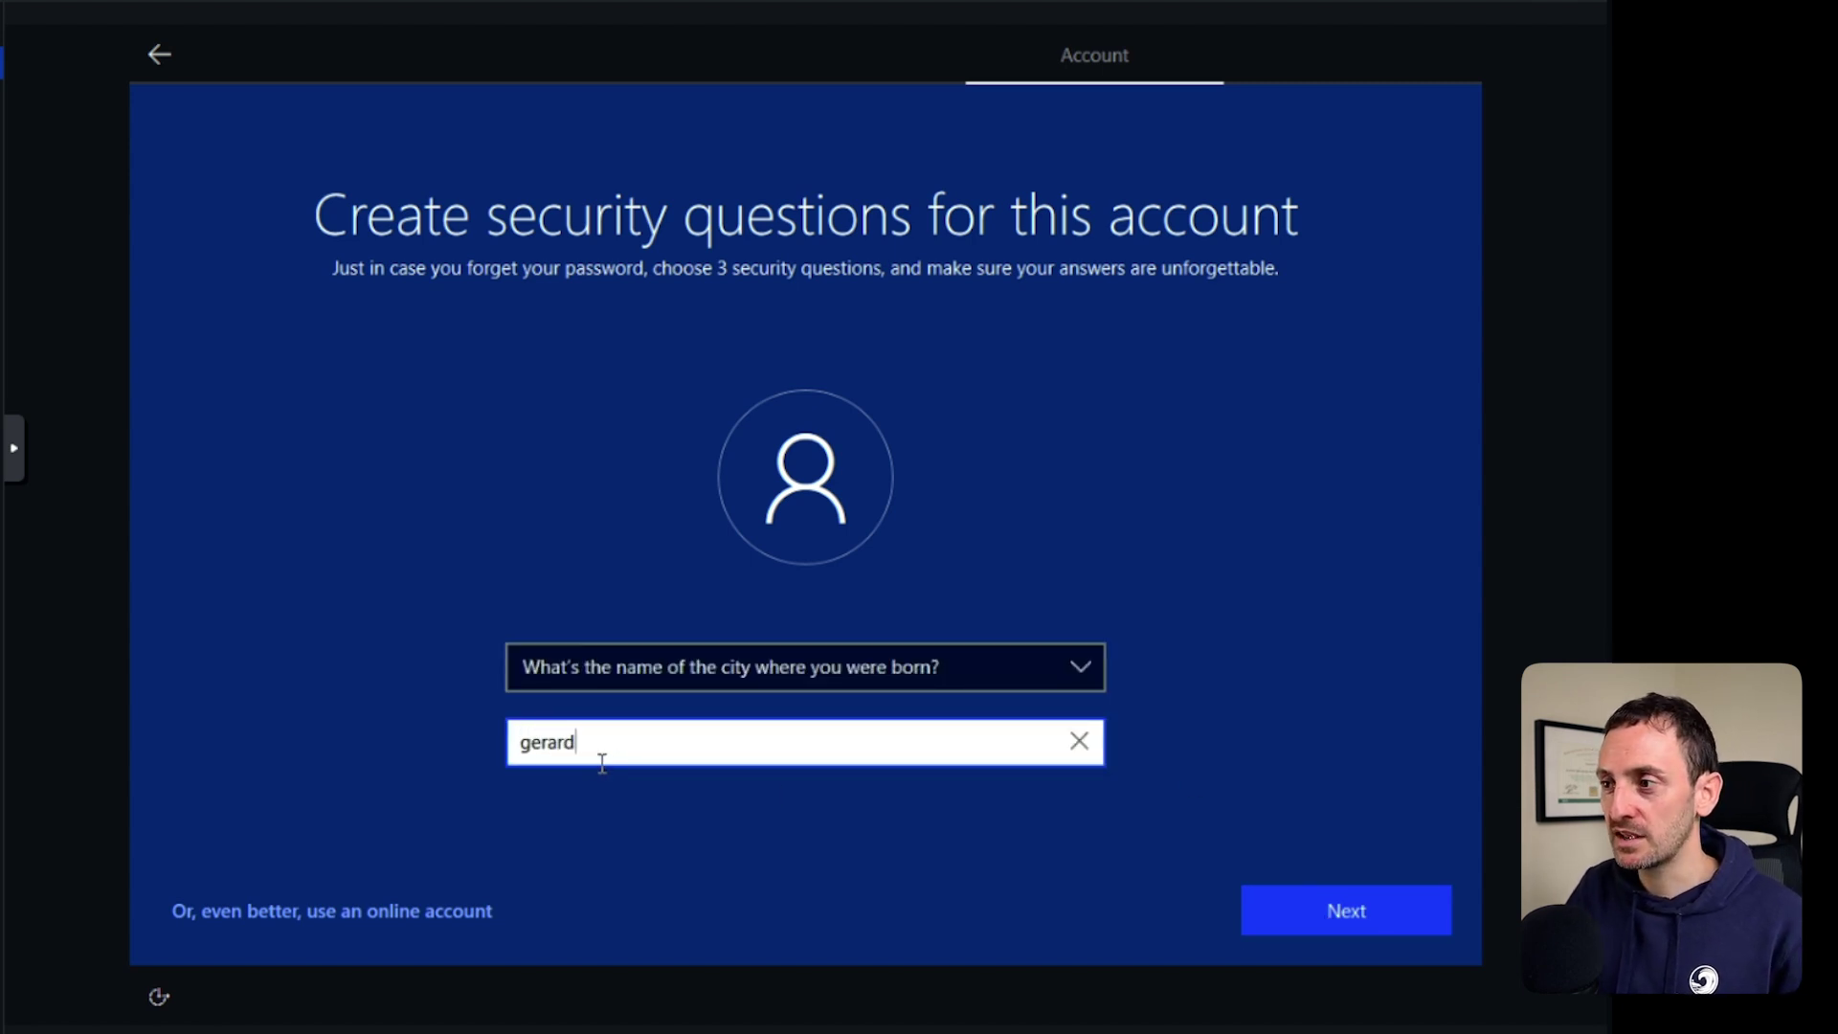
{"action": "left_click", "coordinate": [1263, 901]}
Answer the childhood nickname question, then accept the privacy and Cortana pages.
{"action": "left_click", "coordinate": [716, 680]}
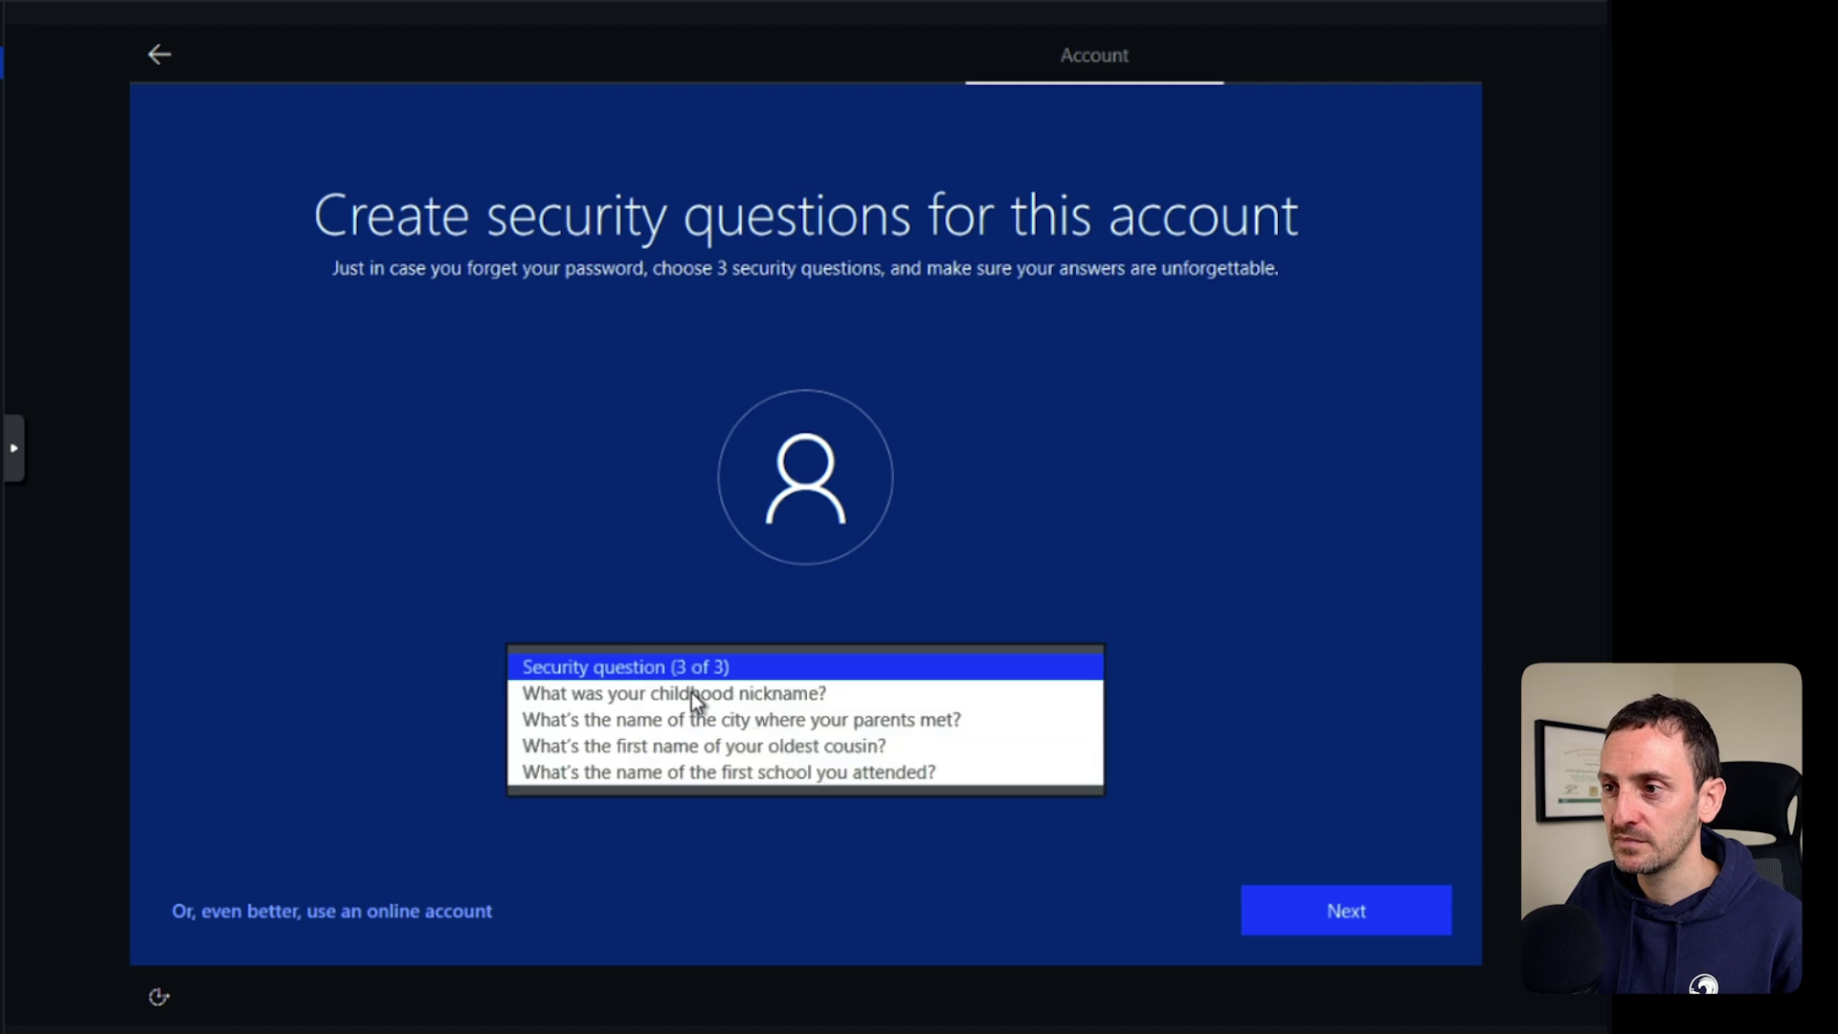
{"action": "left_click", "coordinate": [663, 697]}
{"action": "left_click", "coordinate": [623, 743]}
{"action": "type", "text": "gerard"}
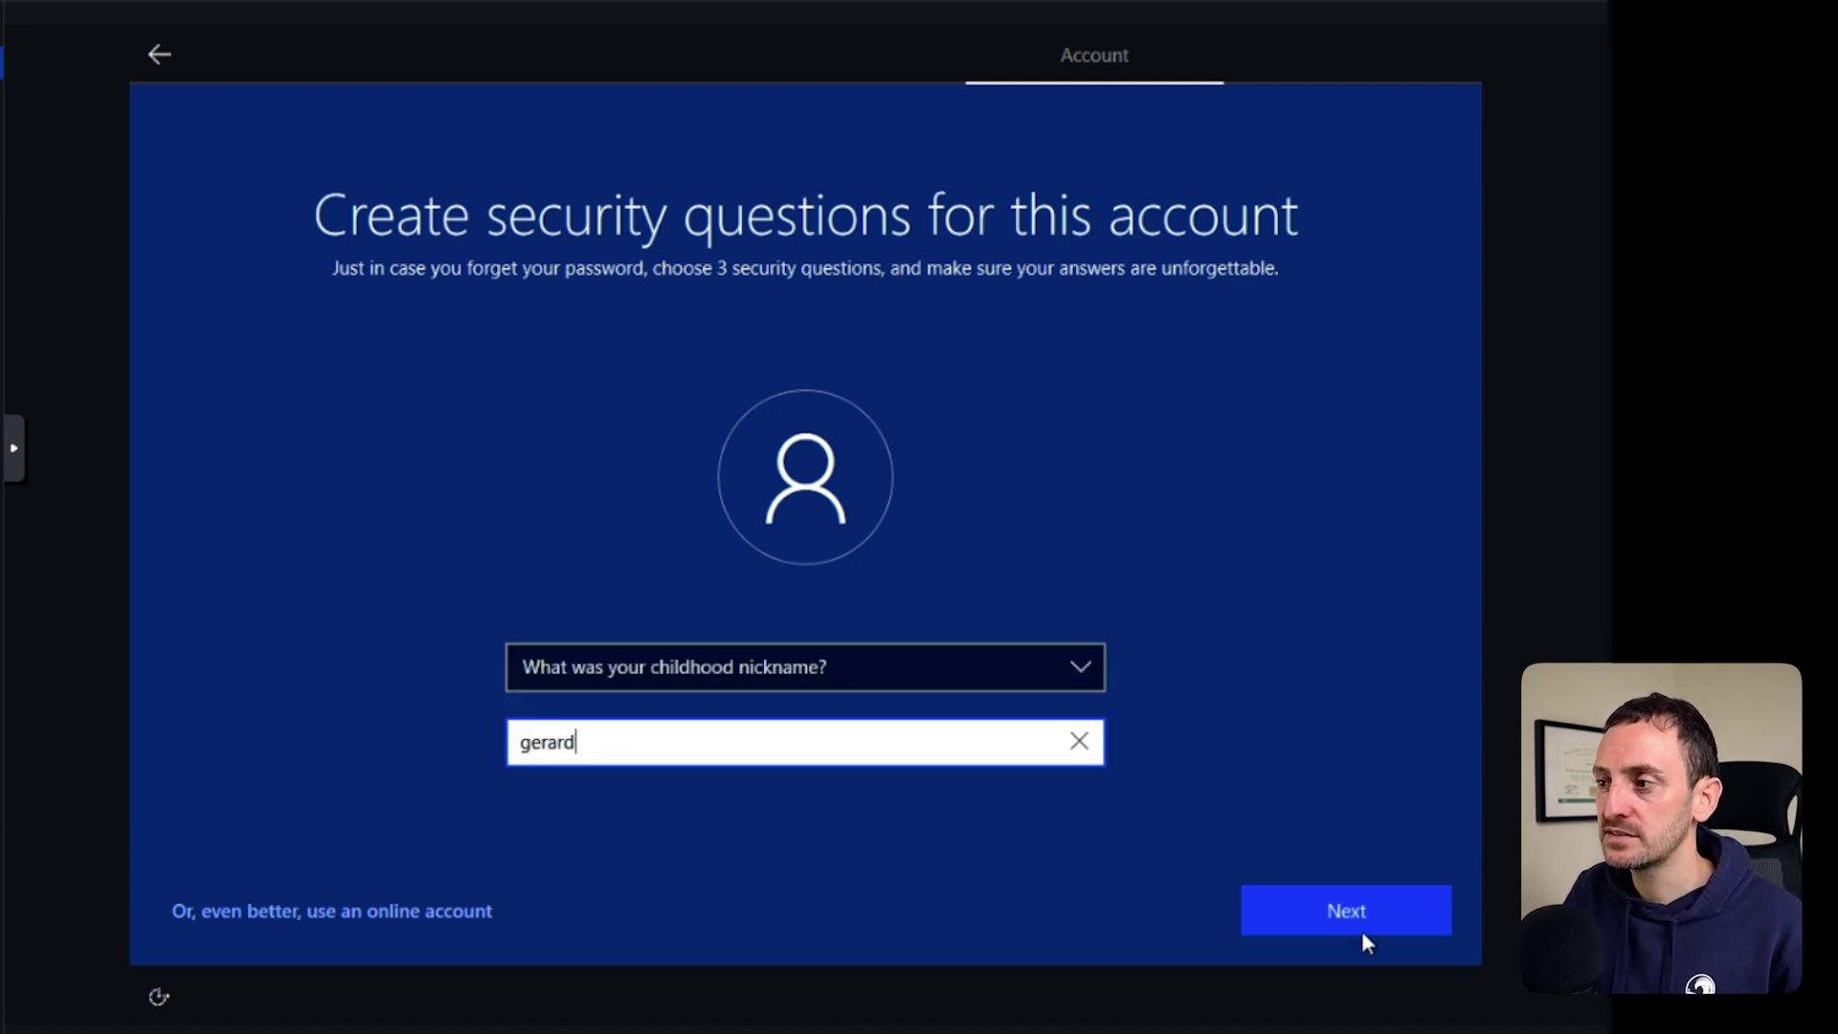
{"action": "left_click", "coordinate": [1342, 908]}
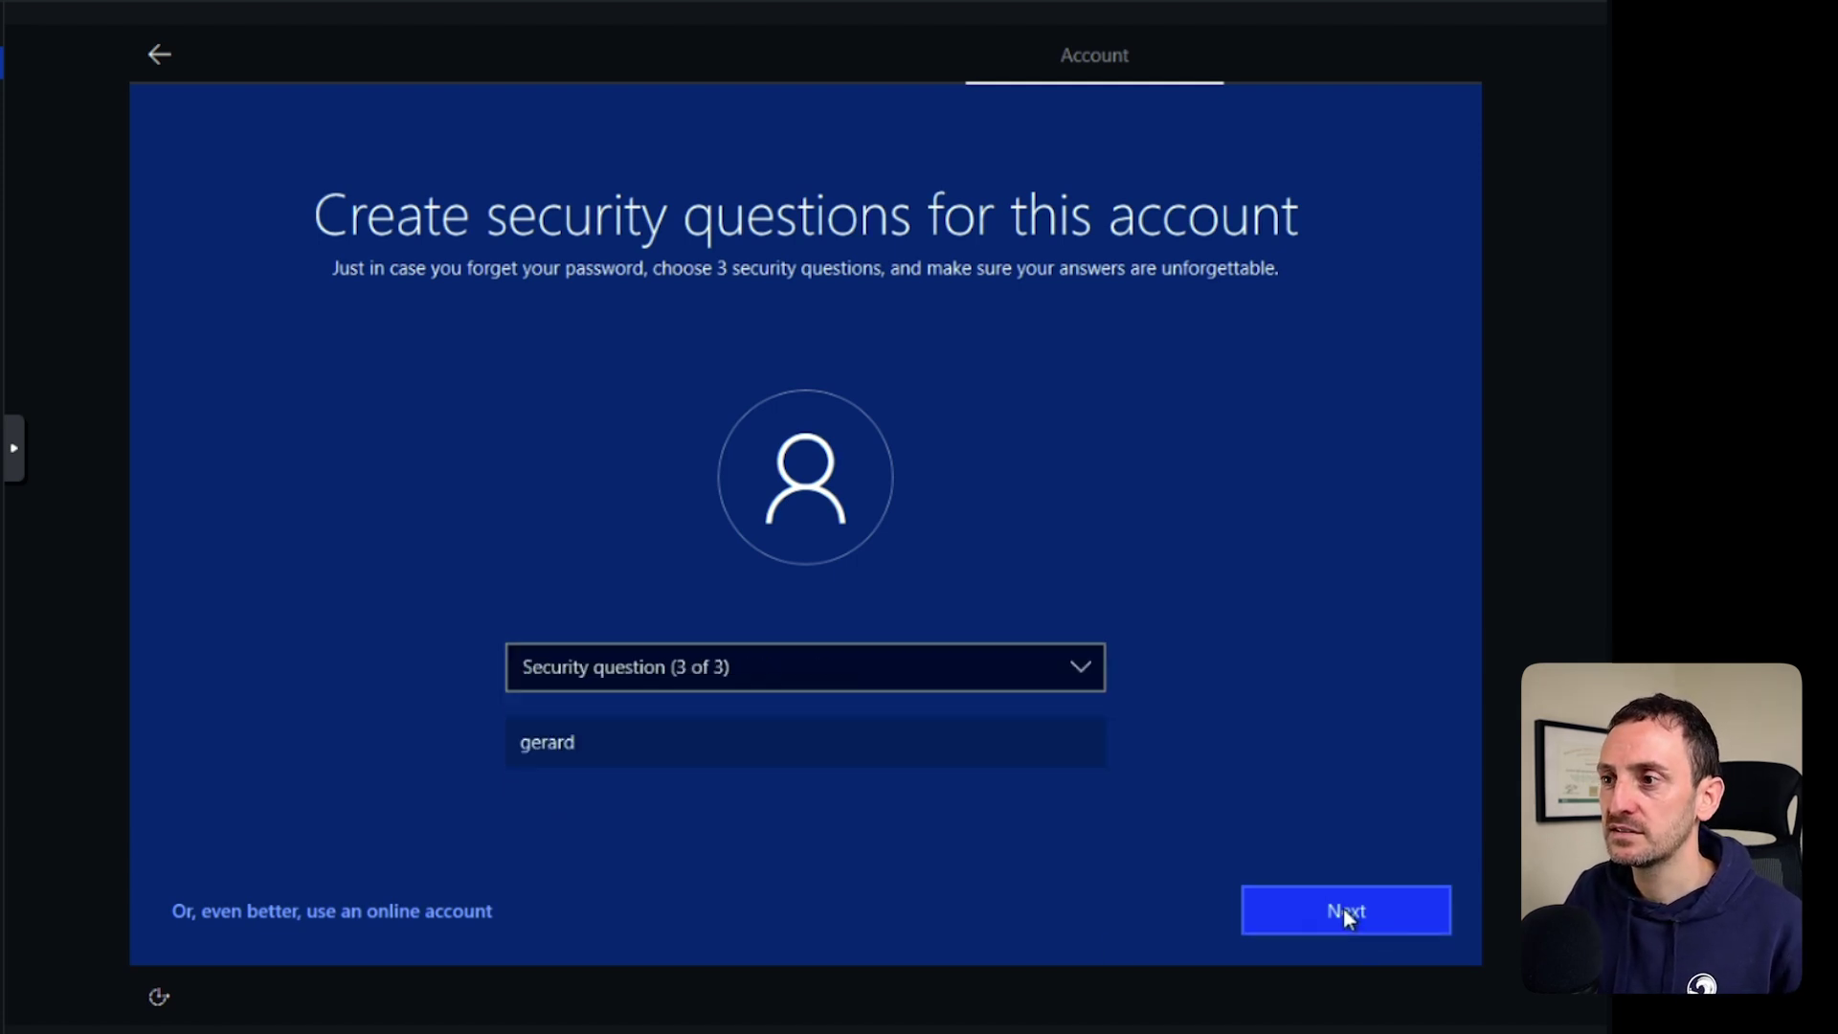
{"action": "left_click", "coordinate": [1348, 910]}
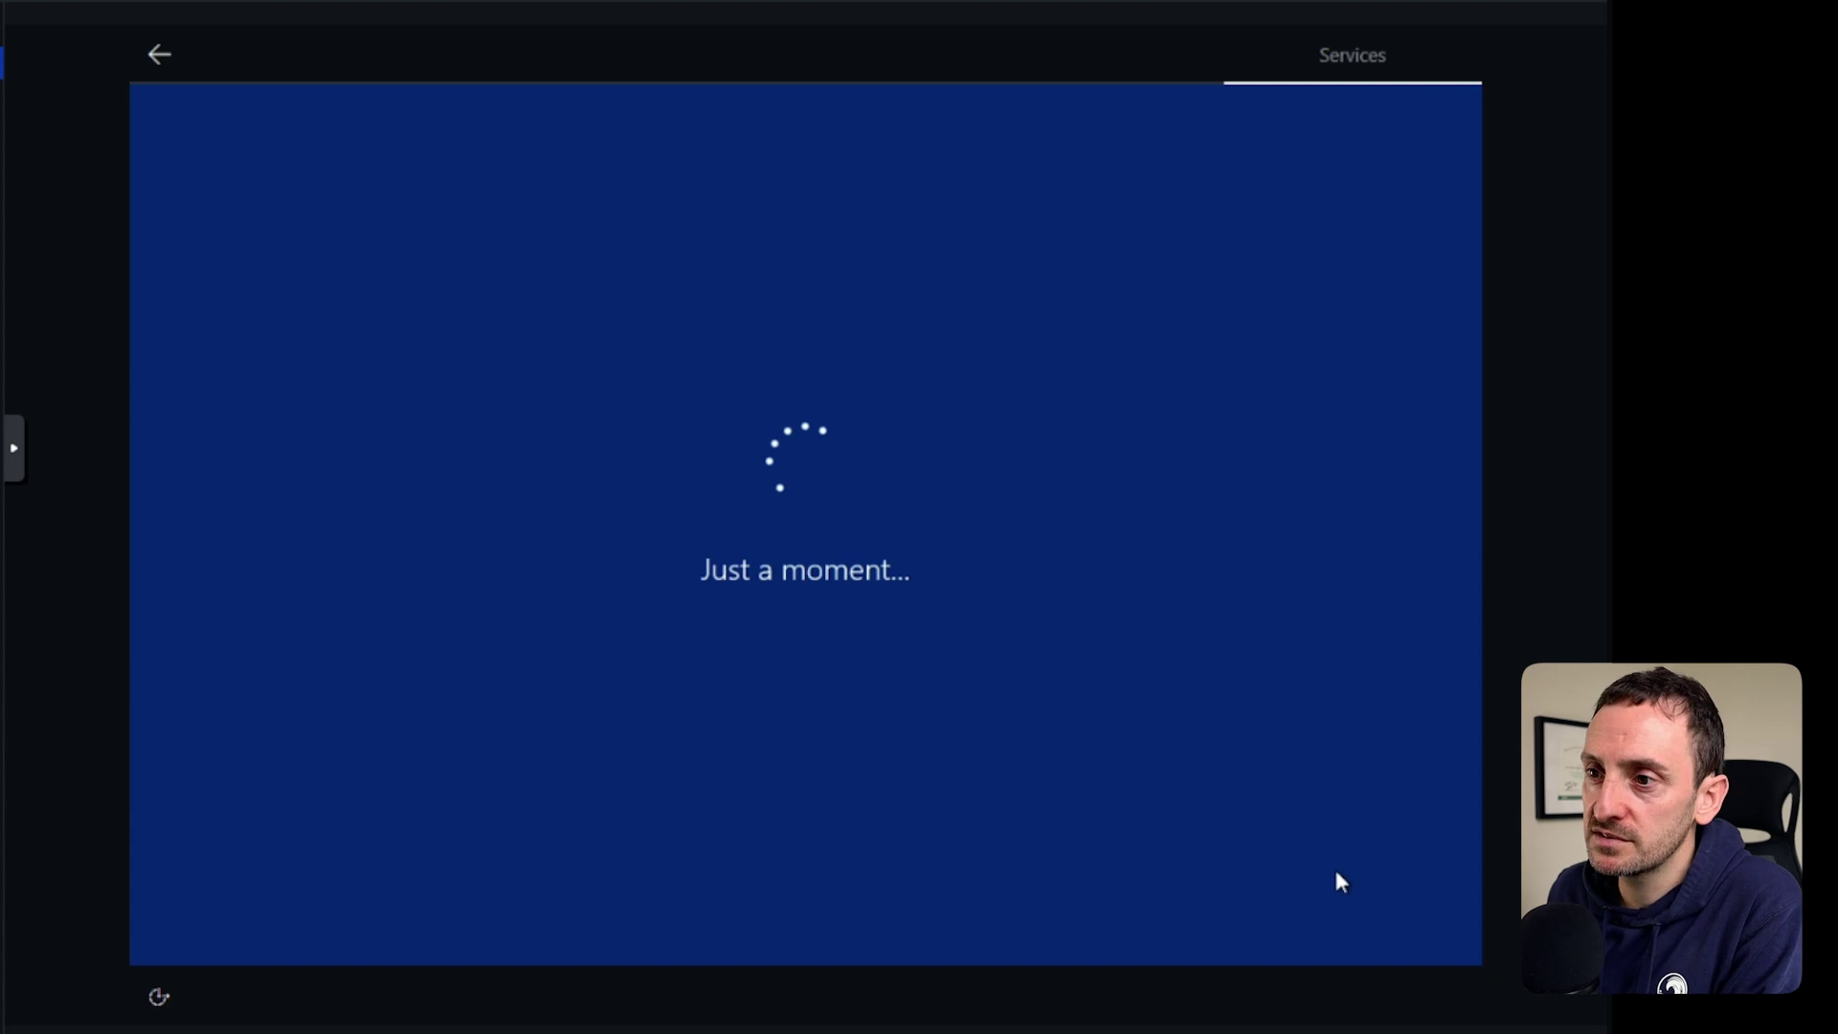
{"action": "left_click", "coordinate": [1362, 910]}
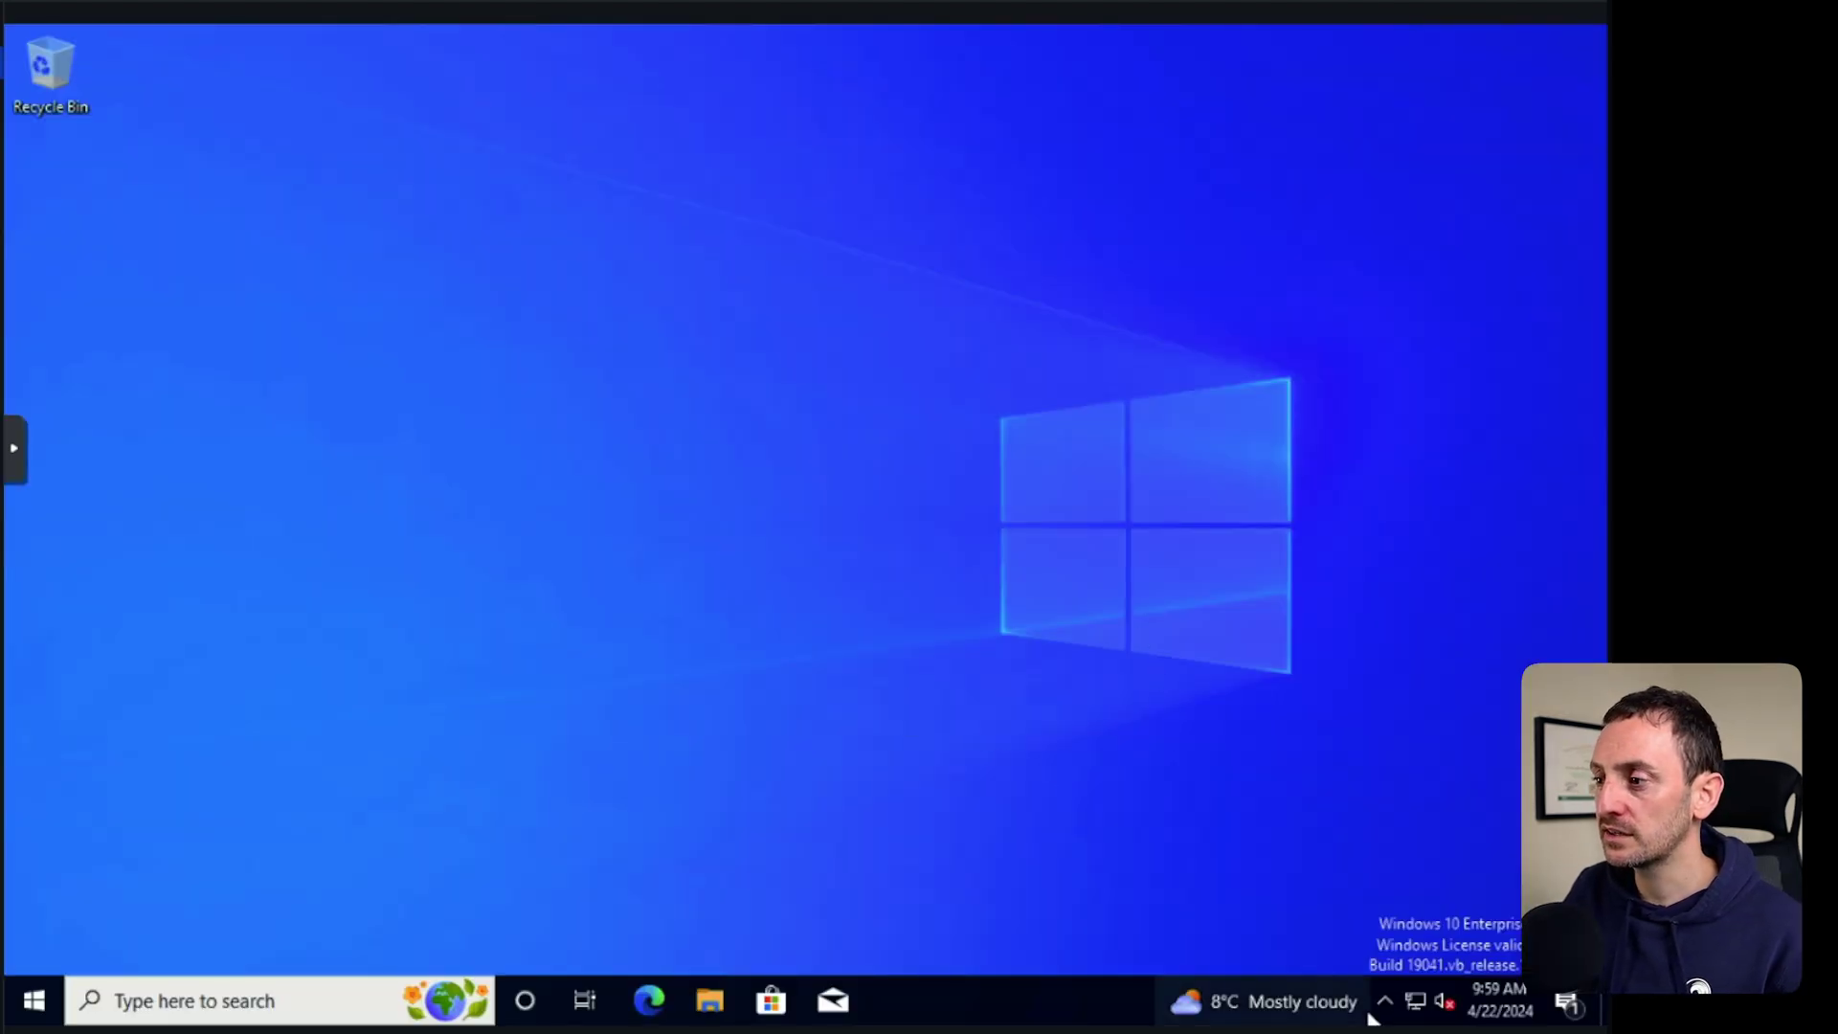
Launch Command Prompt via a cmd search and run ipconfig.
{"action": "left_click", "coordinate": [34, 1000]}
{"action": "type", "text": "cmd"}
{"action": "key", "text": "Return"}
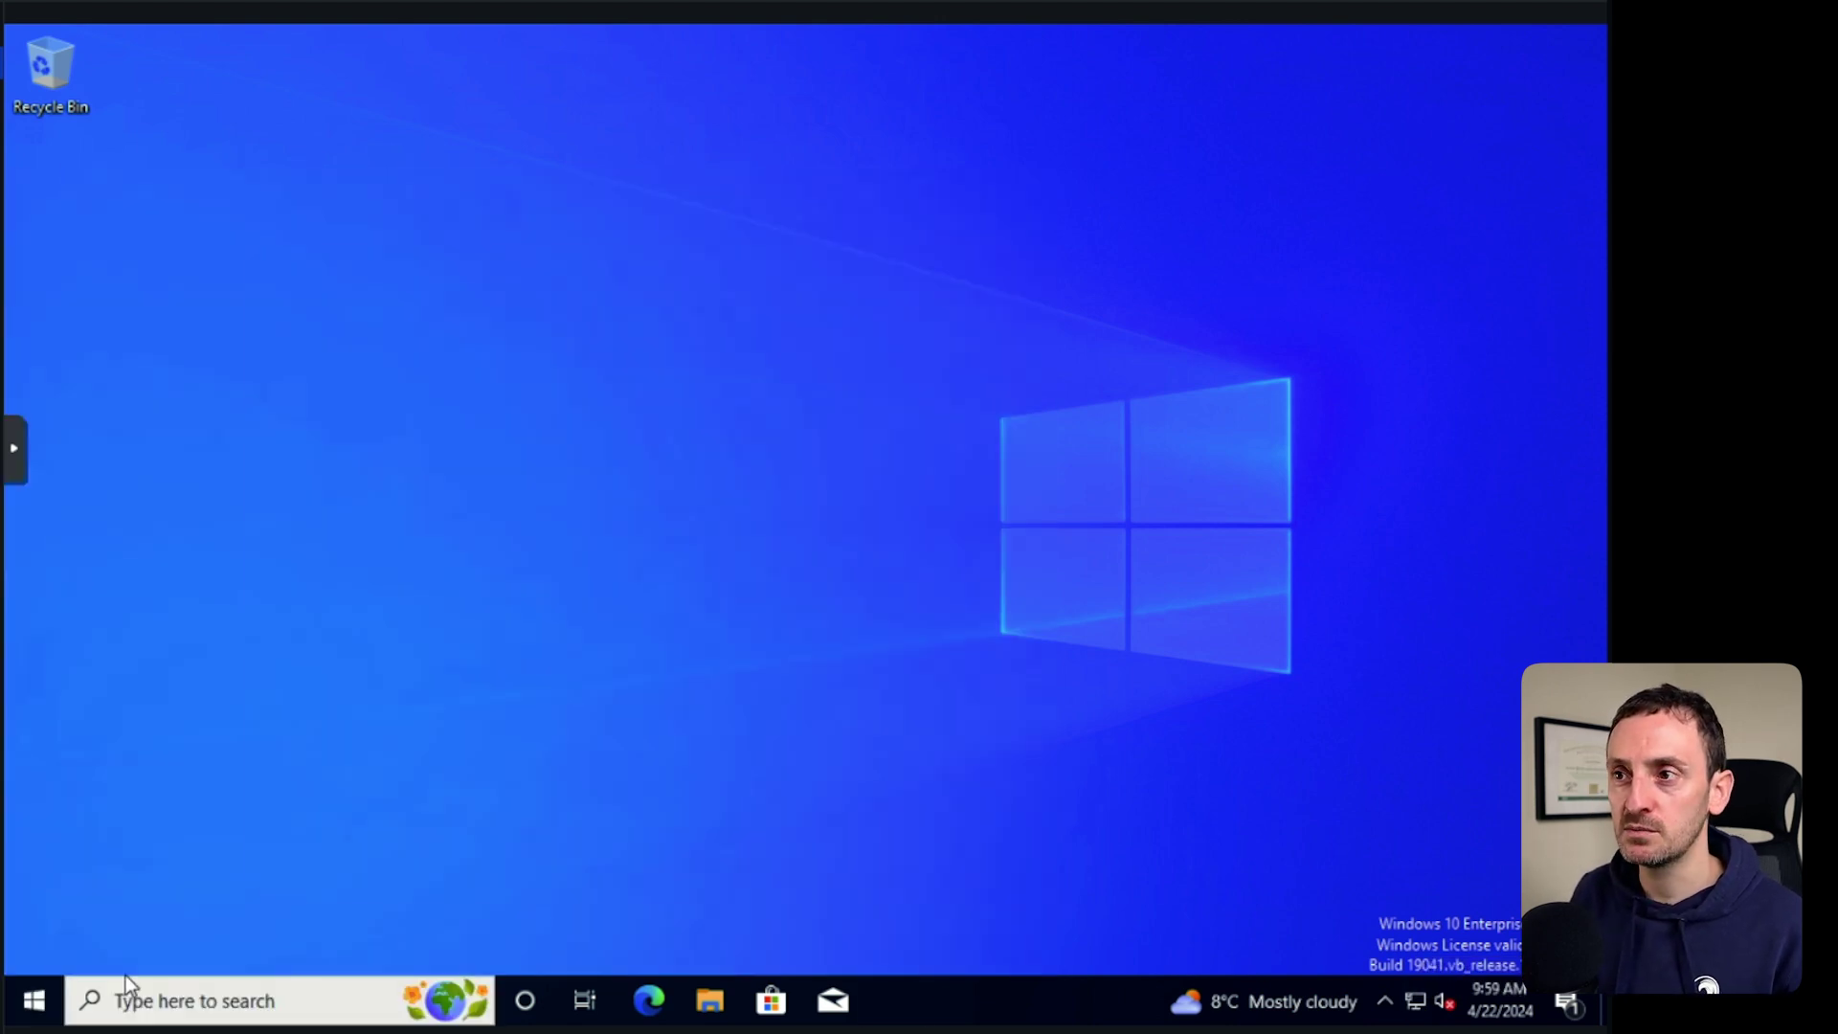
{"action": "type", "text": "ipconfig"}
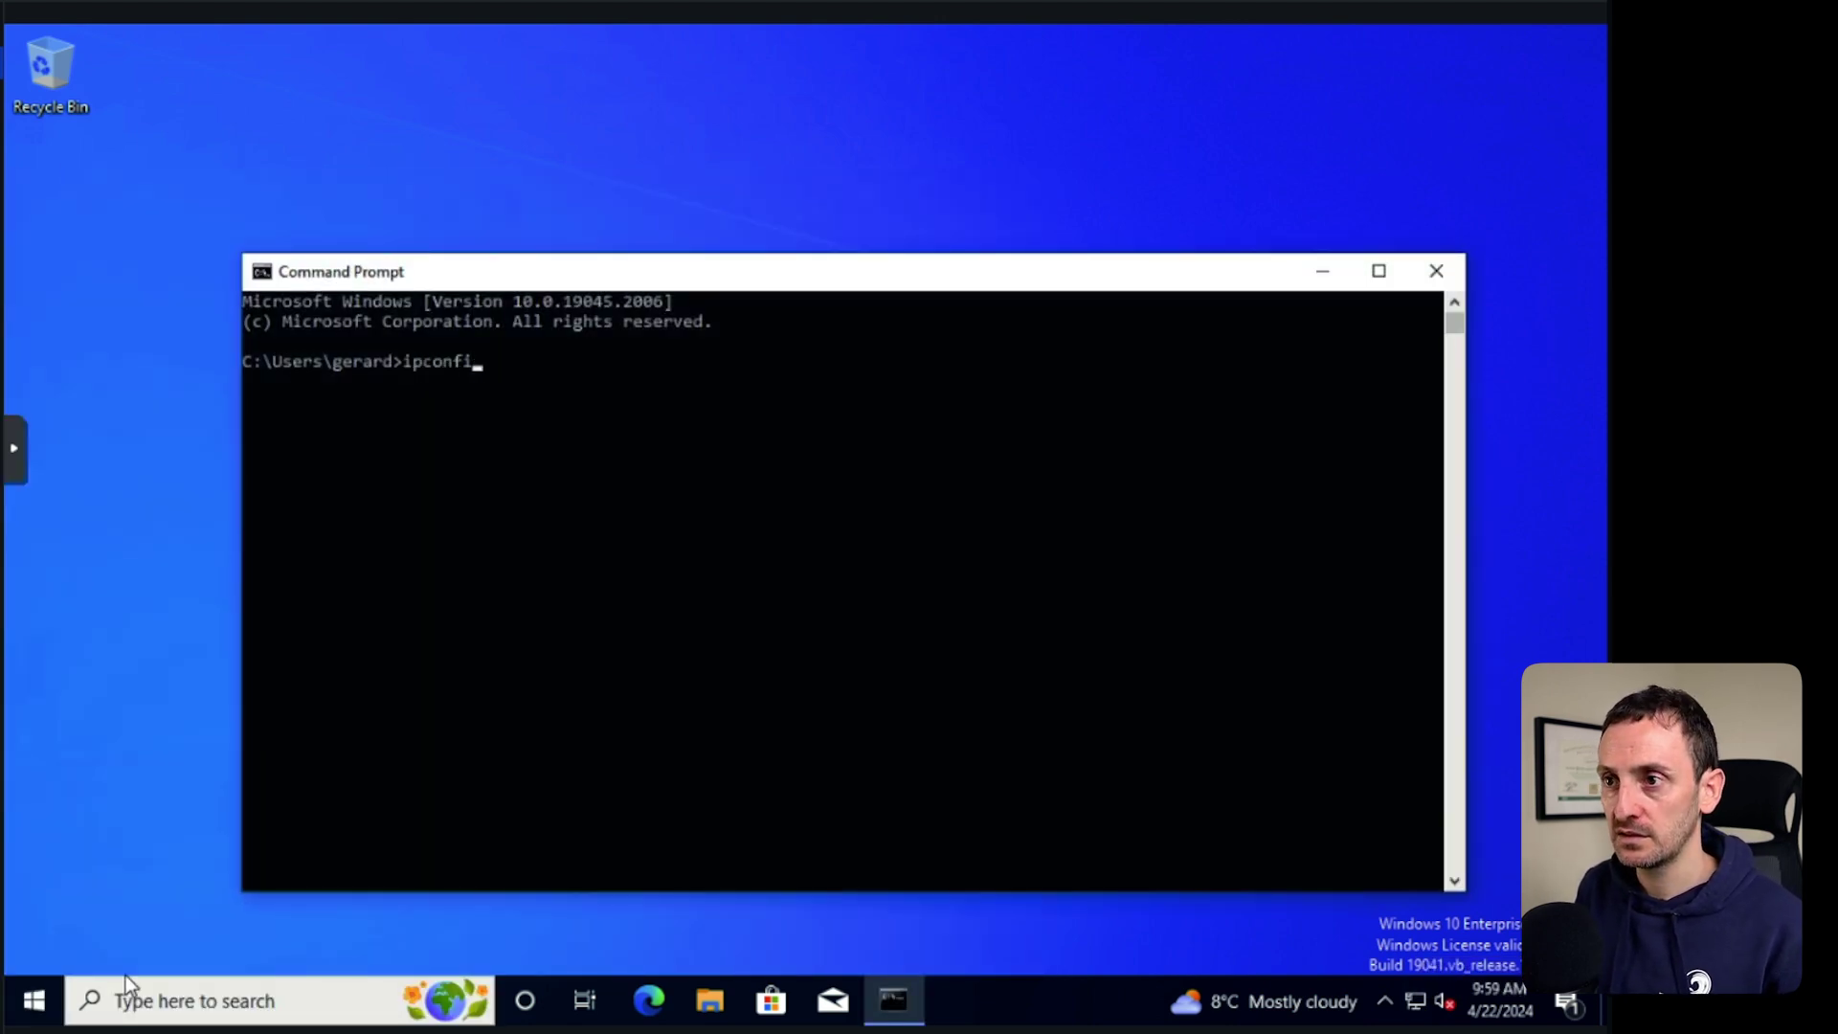
{"action": "key", "text": "Return"}
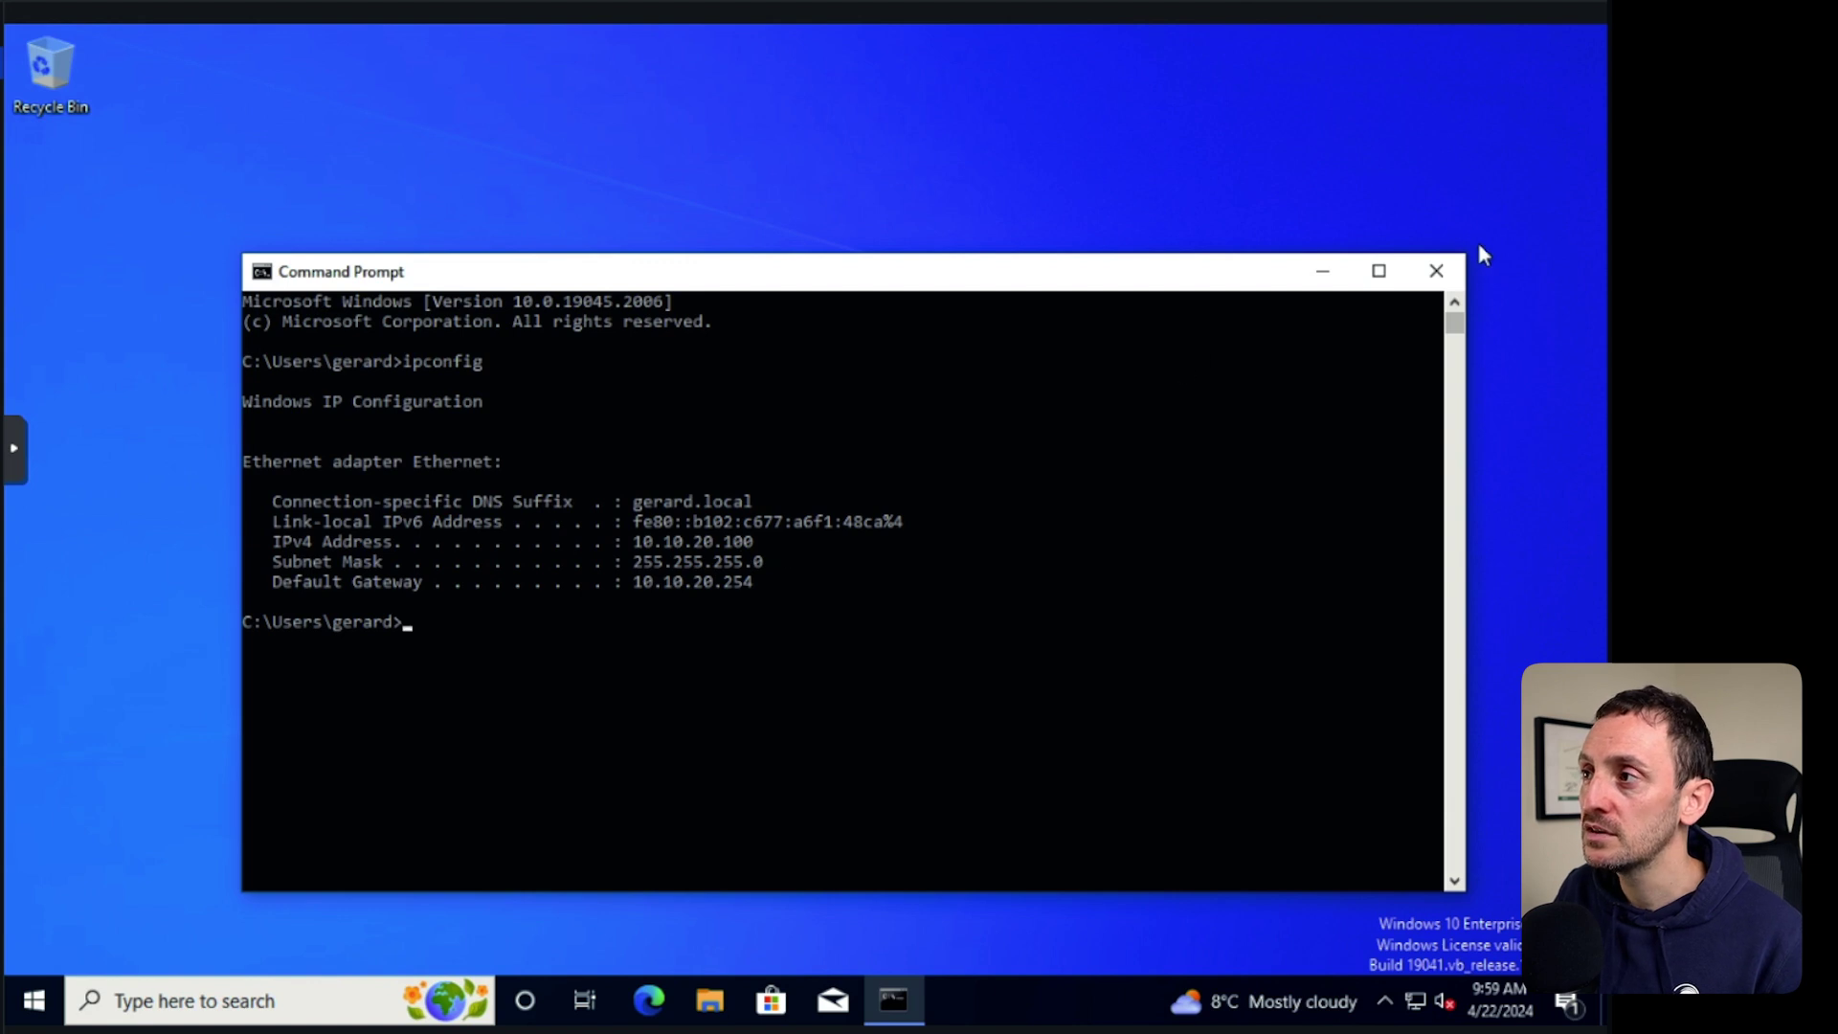
Close Command Prompt and reach the Computer Name tab of System Properties via This PC.
{"action": "left_click", "coordinate": [1436, 273]}
{"action": "left_click", "coordinate": [710, 1001]}
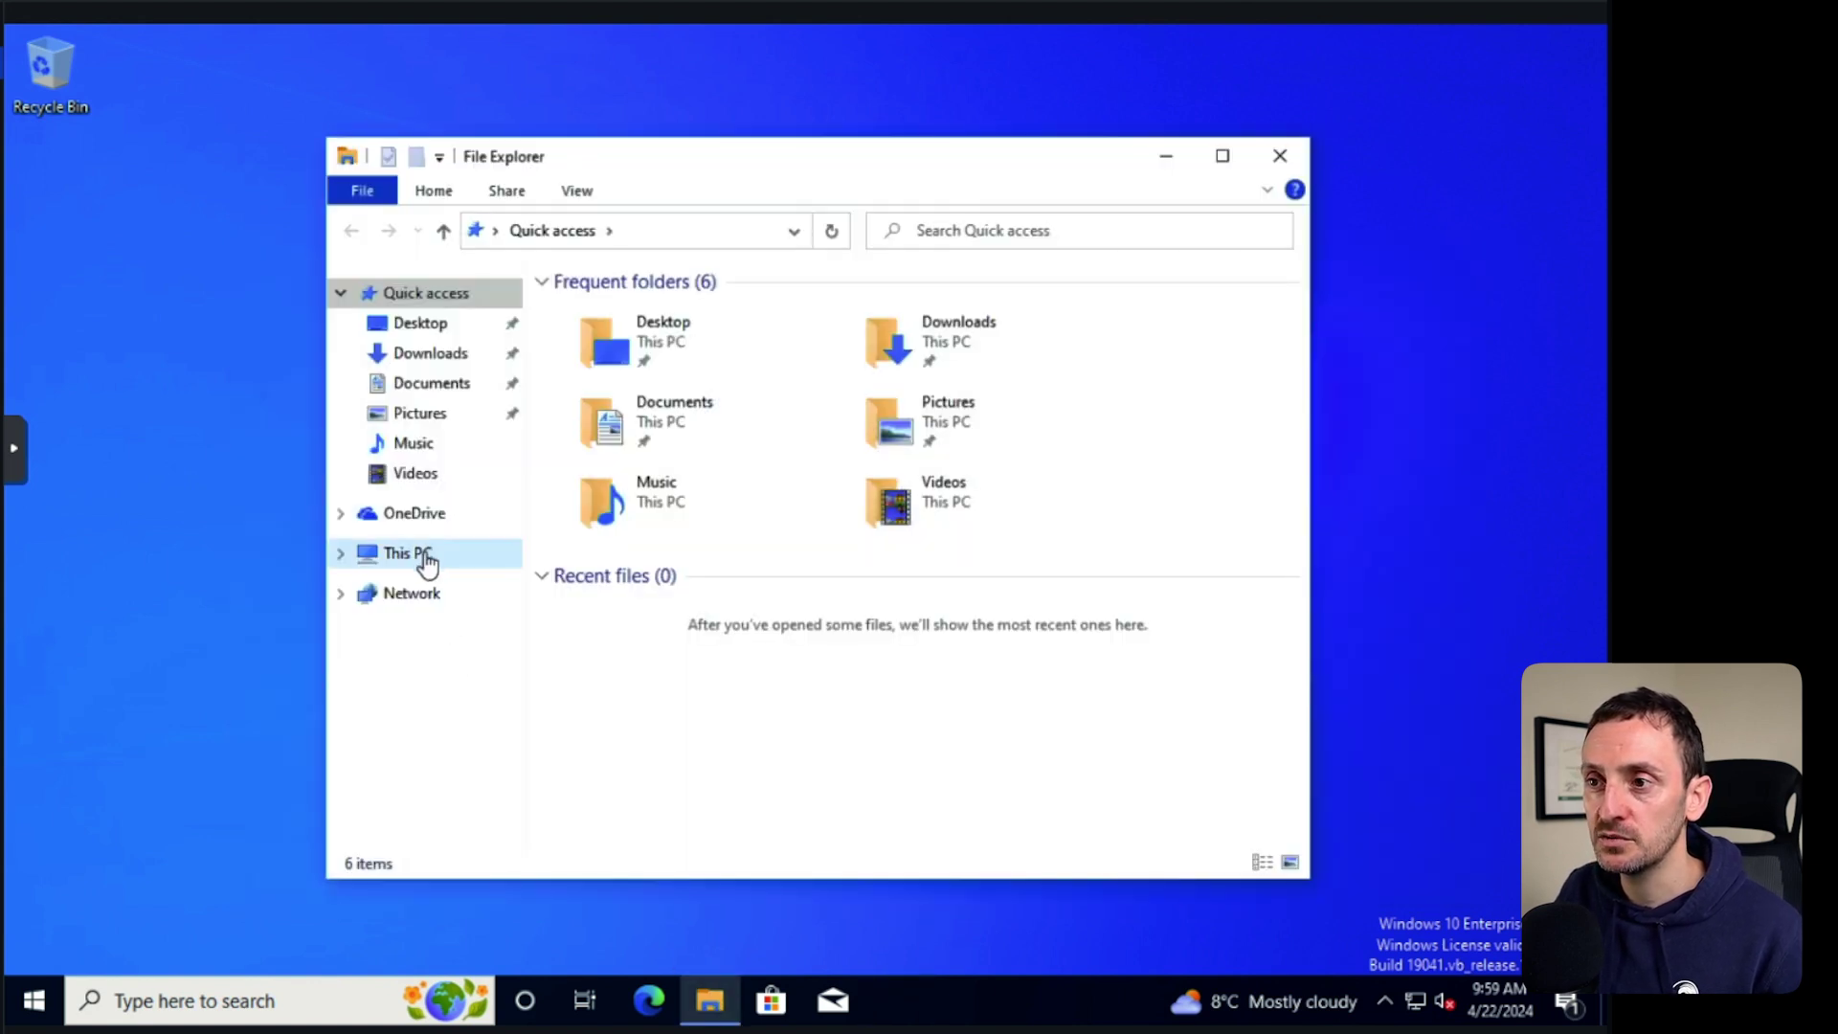
{"action": "right_click", "coordinate": [425, 556]}
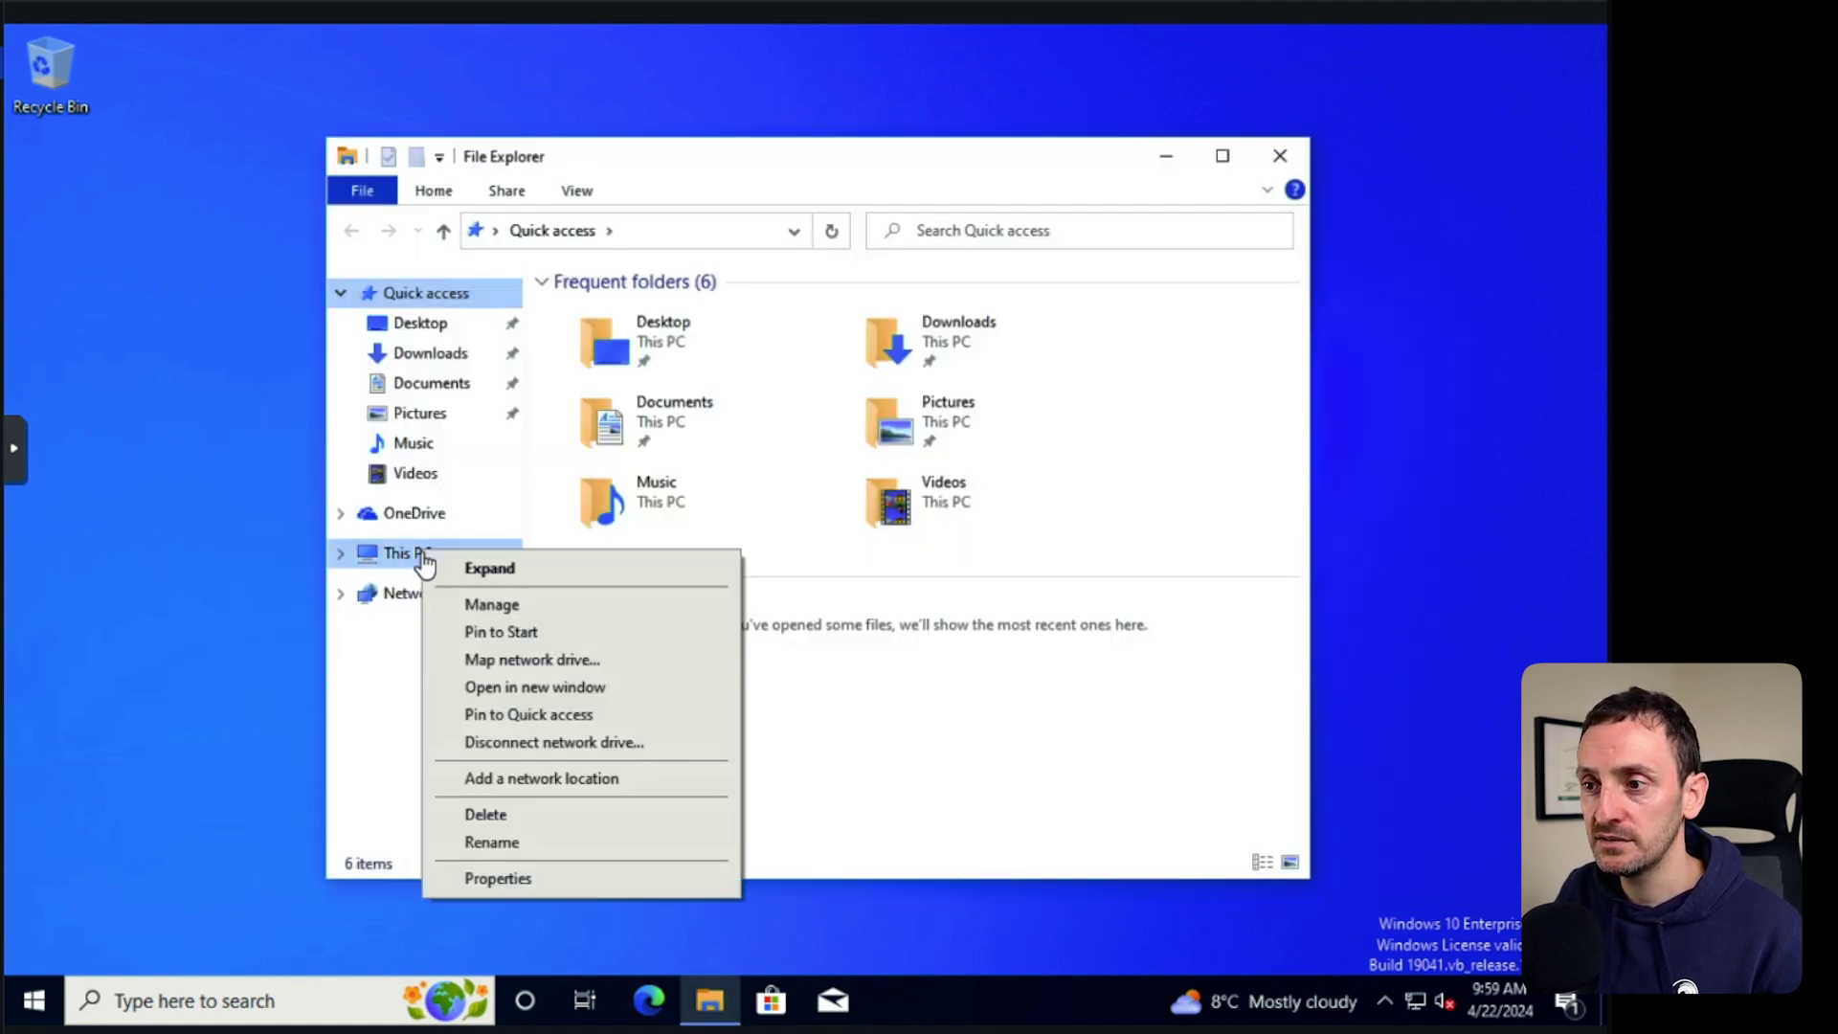
{"action": "left_click", "coordinate": [534, 878]}
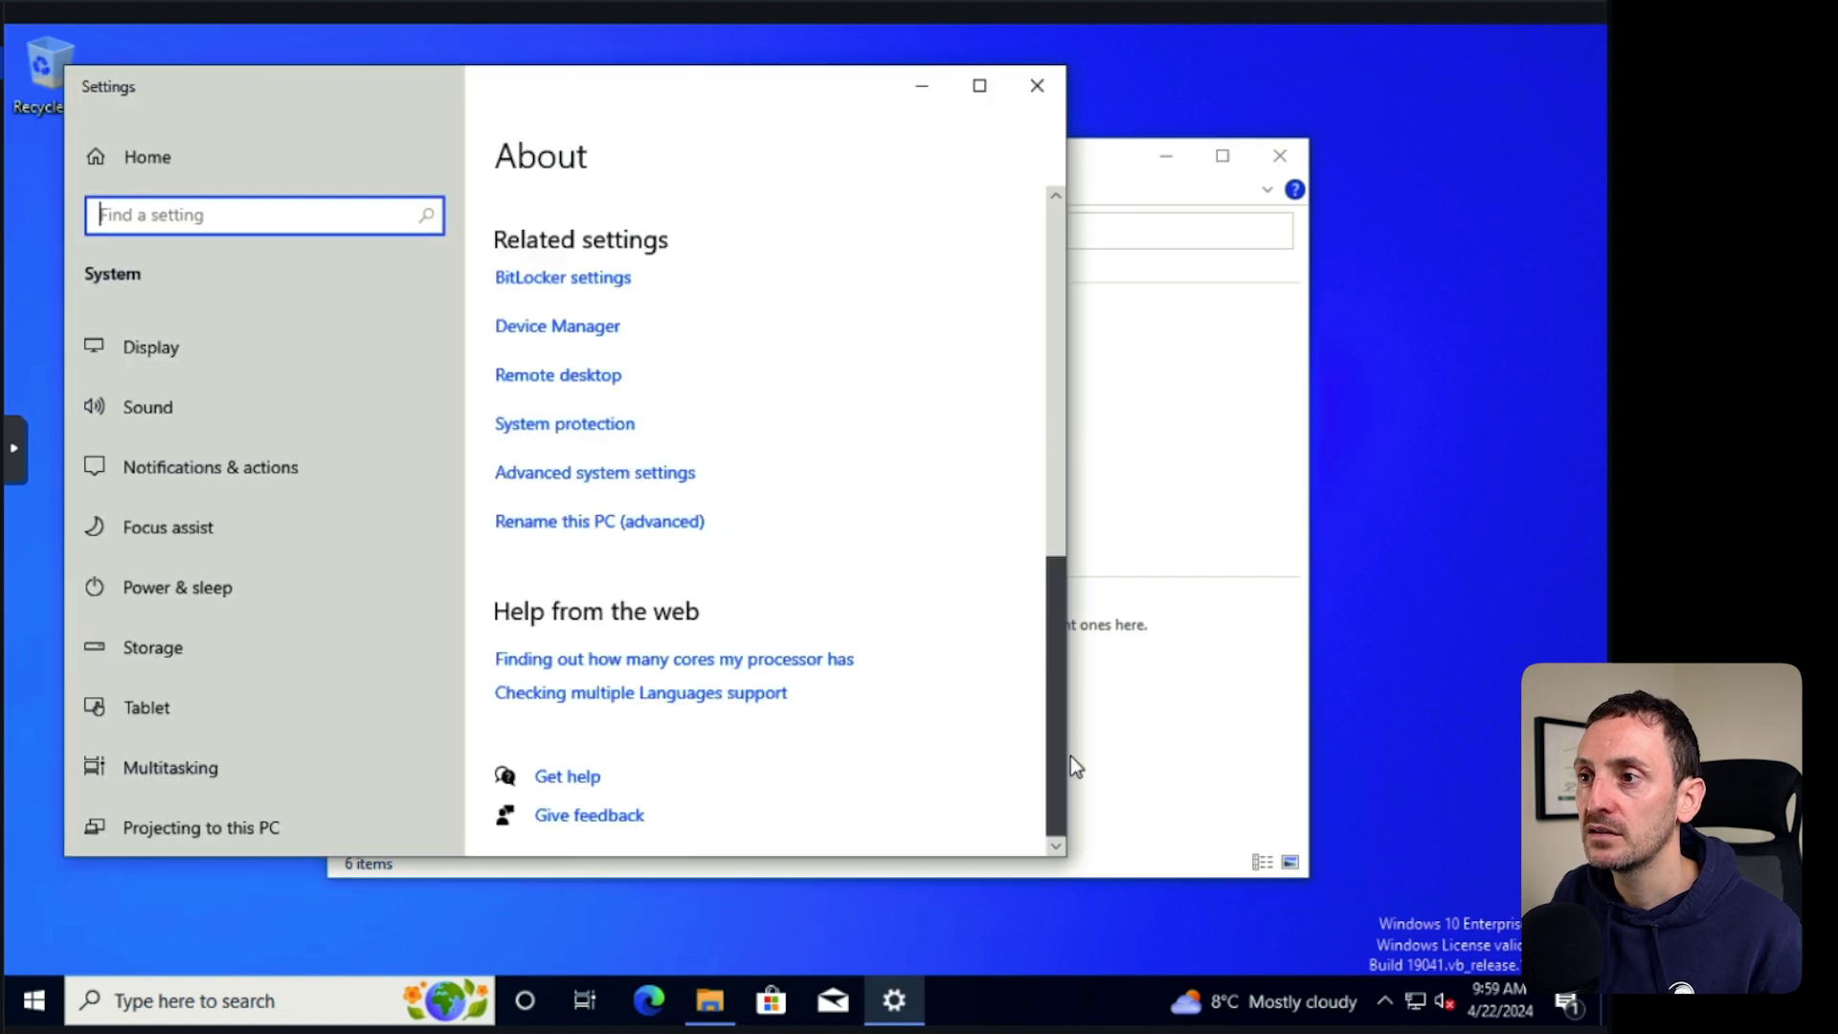
{"action": "left_click", "coordinate": [585, 479]}
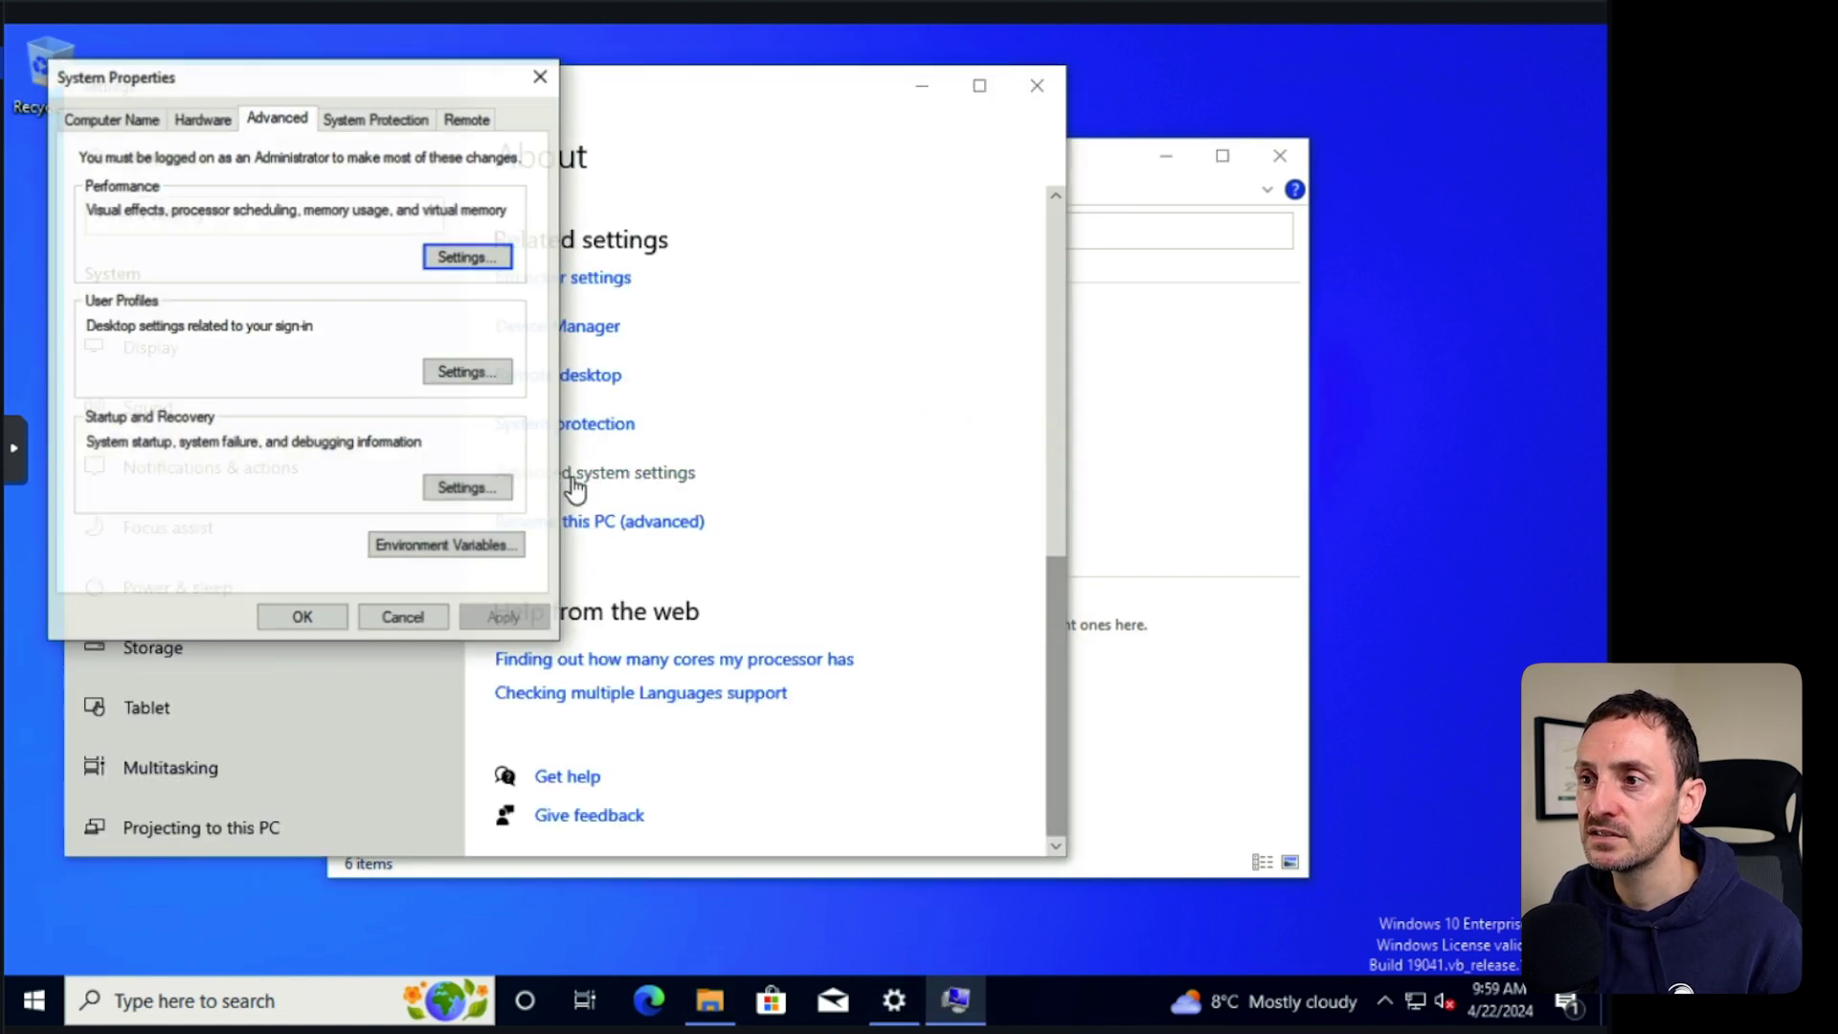
{"action": "left_click", "coordinate": [137, 124]}
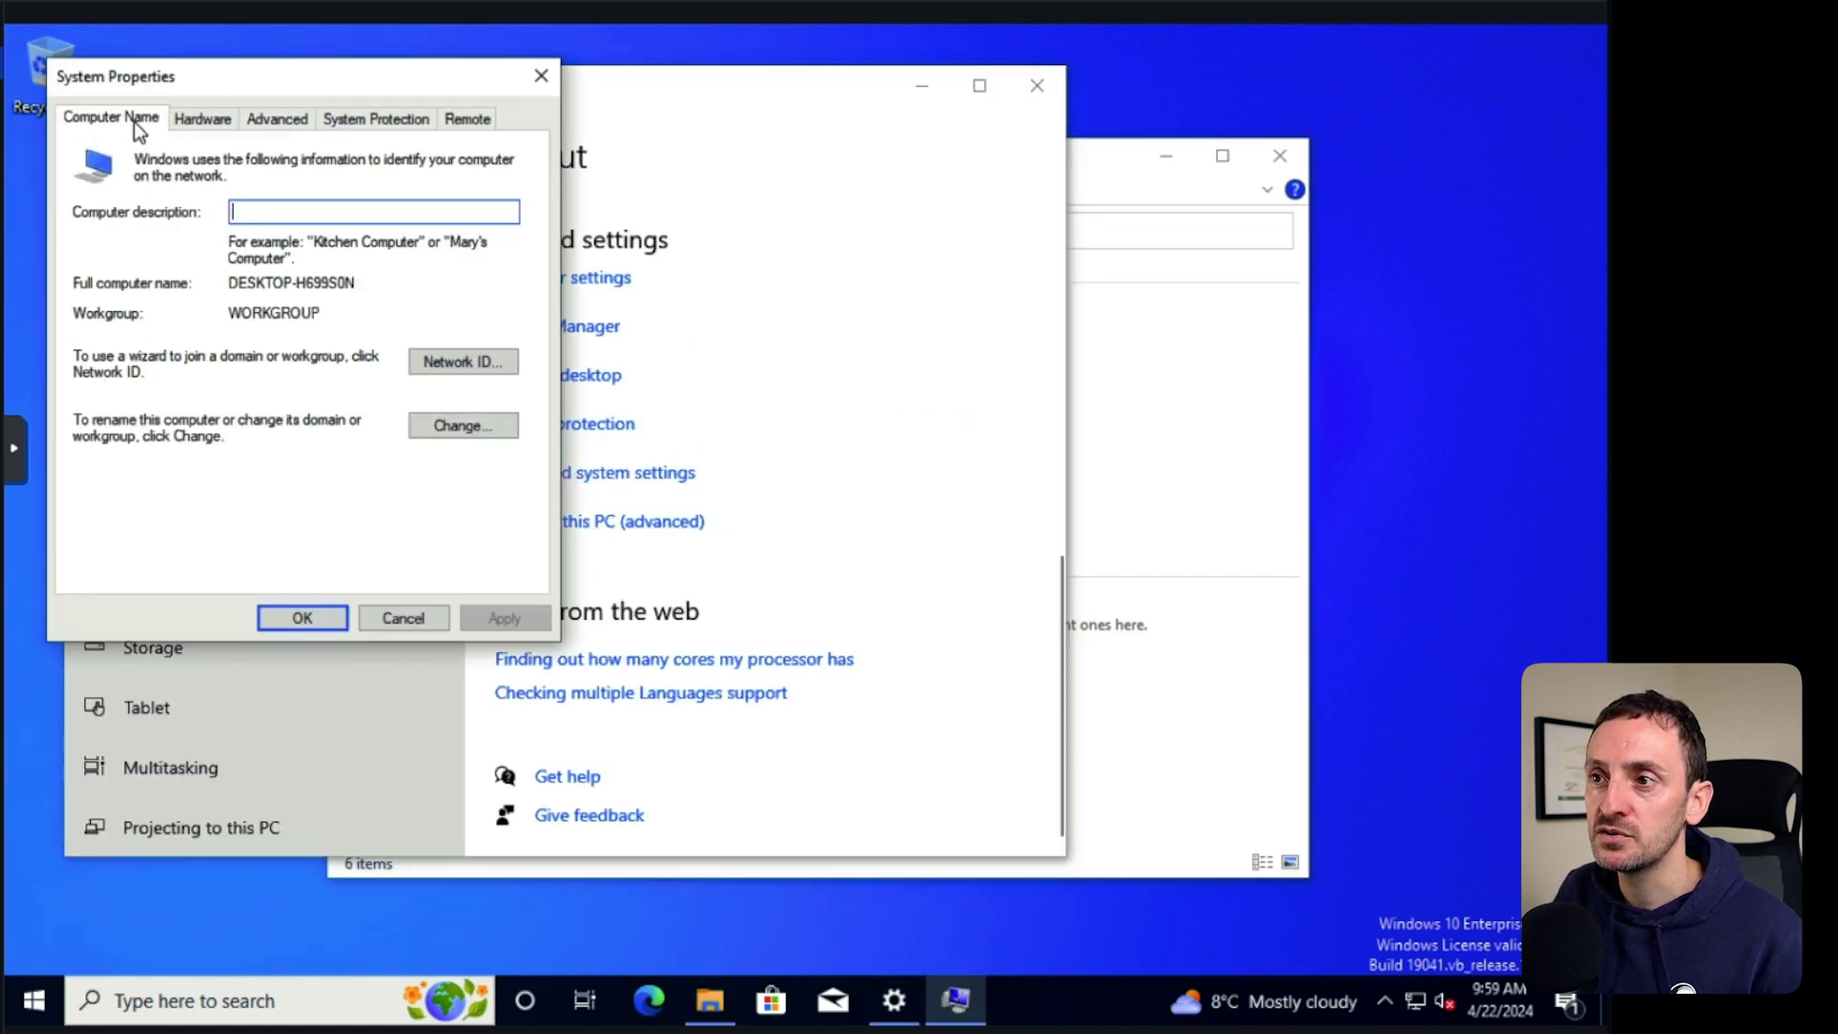
Make the computer a member of the gerard.local domain using the domain admin credentials.
{"action": "left_click", "coordinate": [465, 424]}
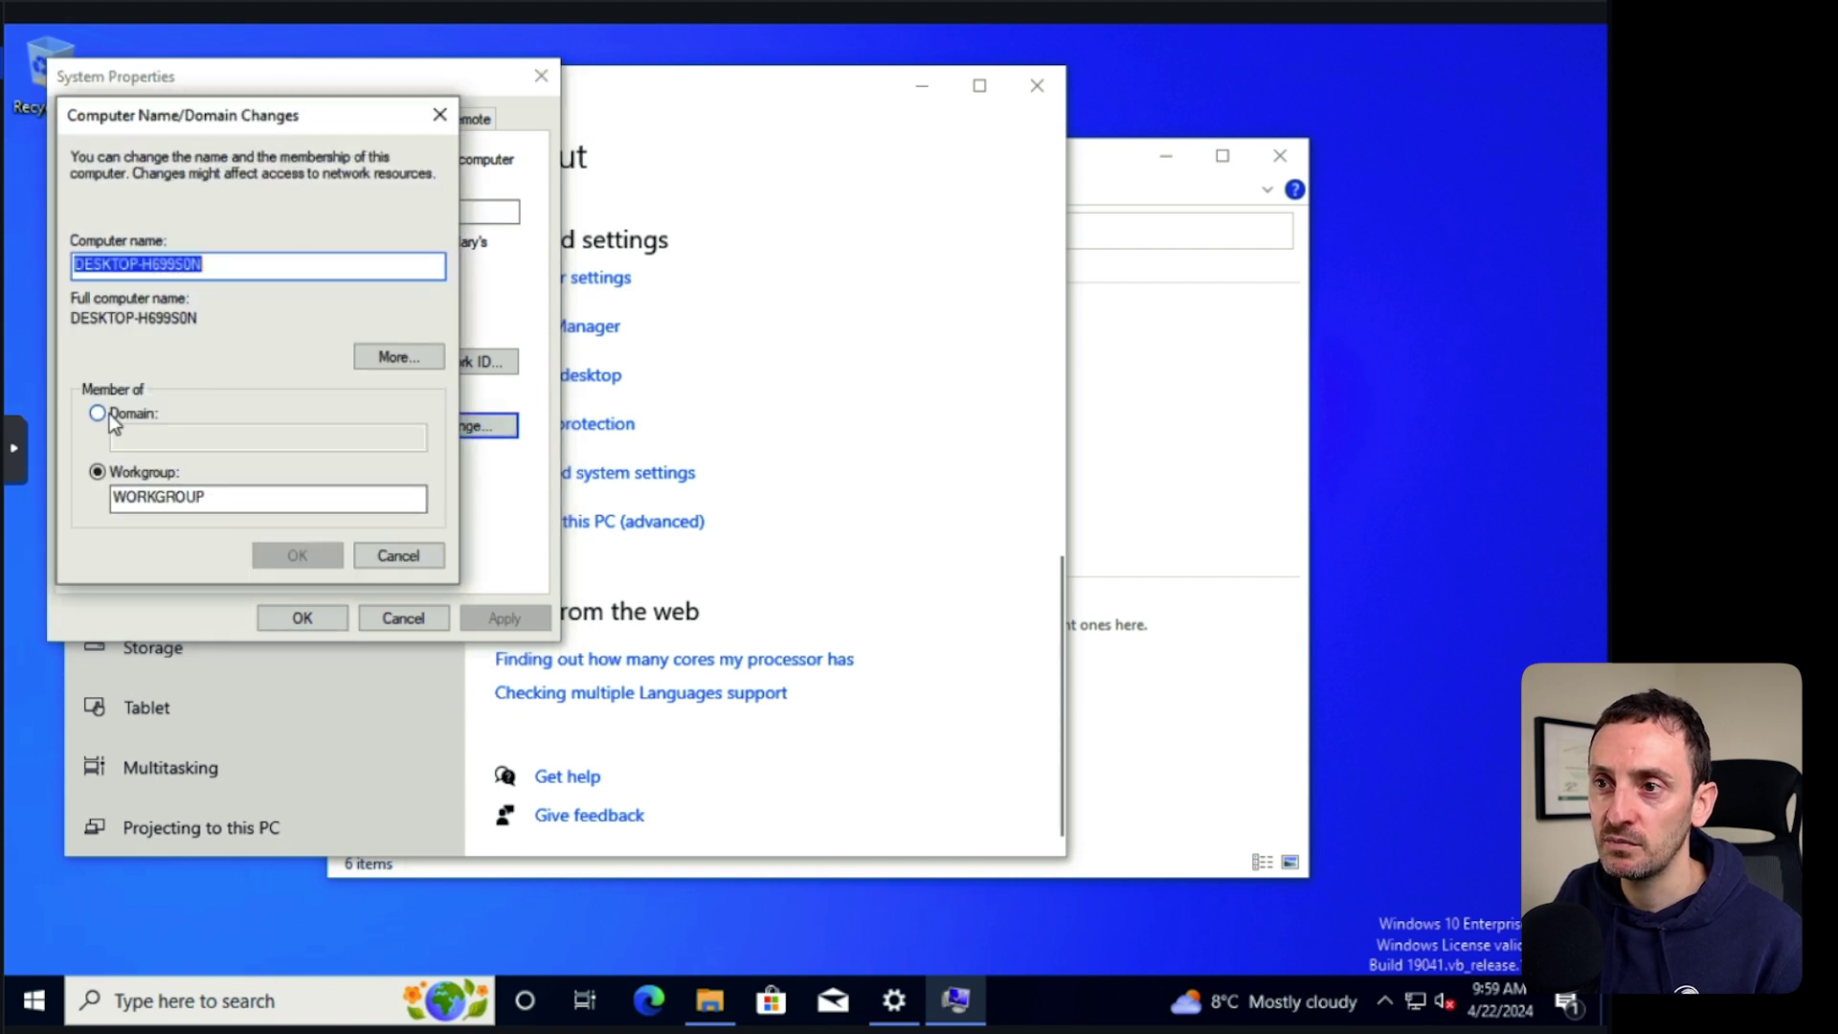
{"action": "left_click", "coordinate": [103, 414]}
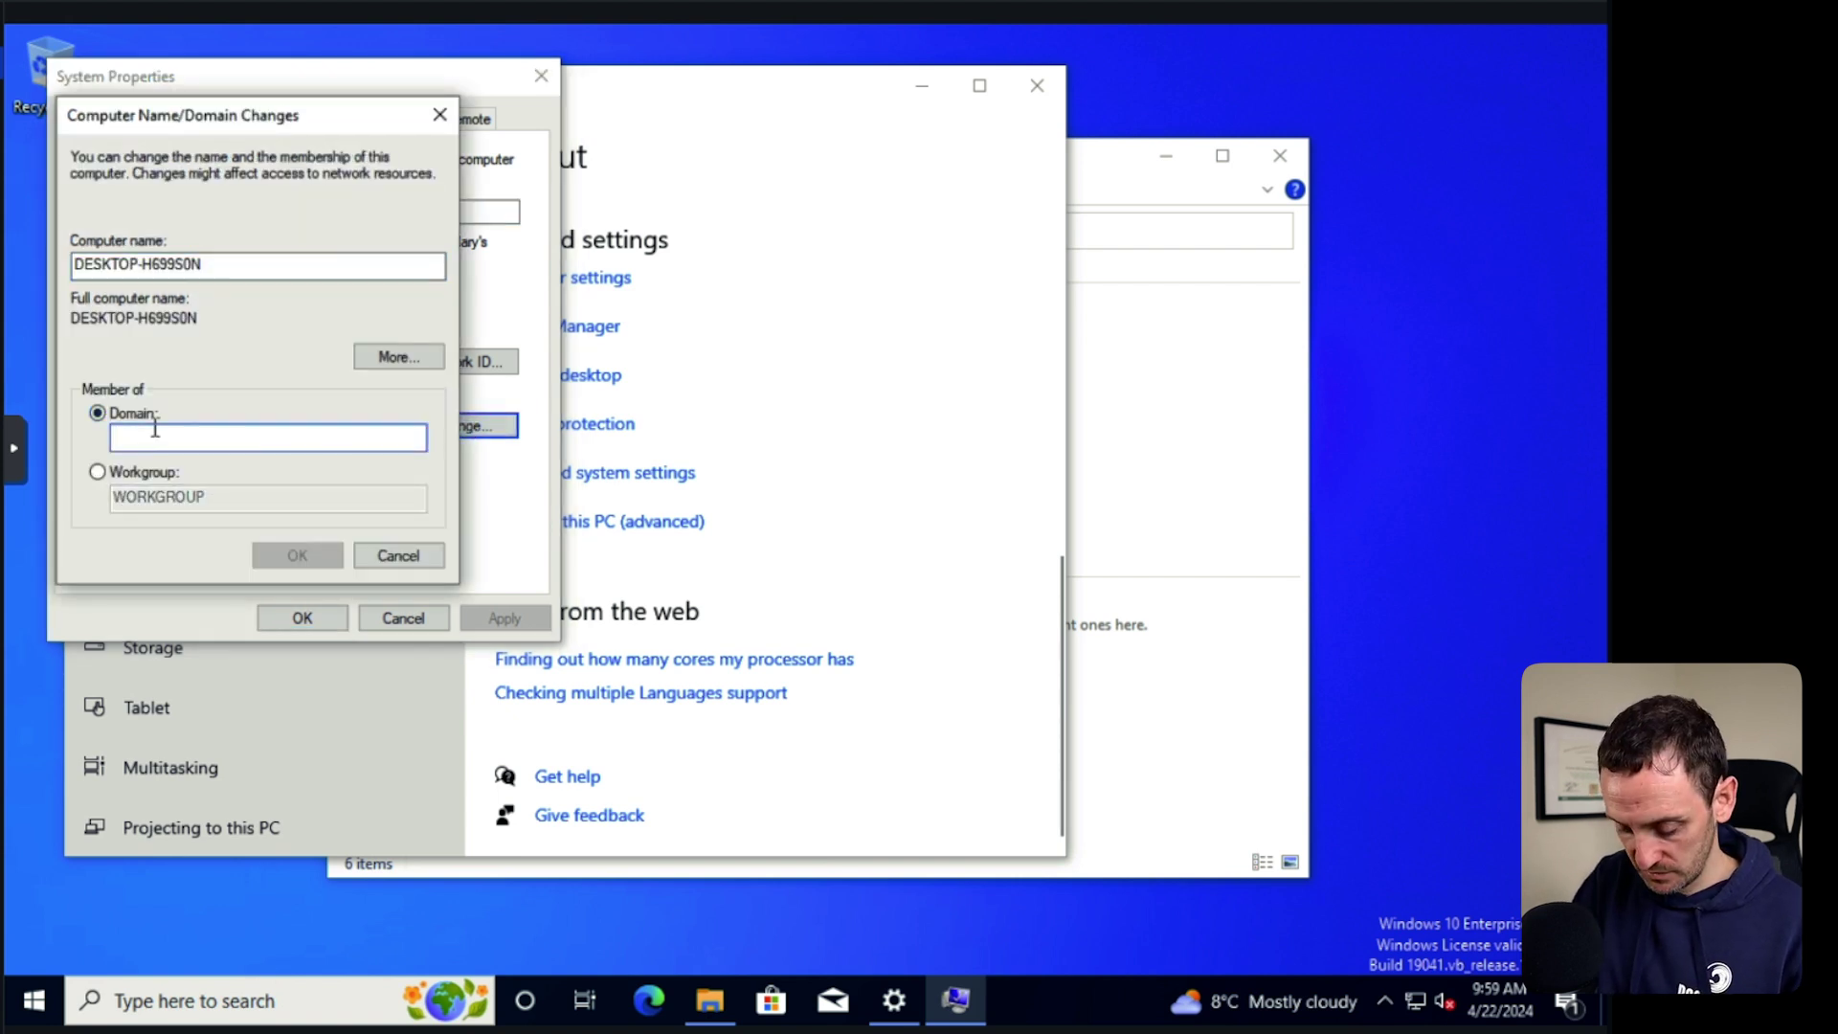
{"action": "type", "text": "gerard.local"}
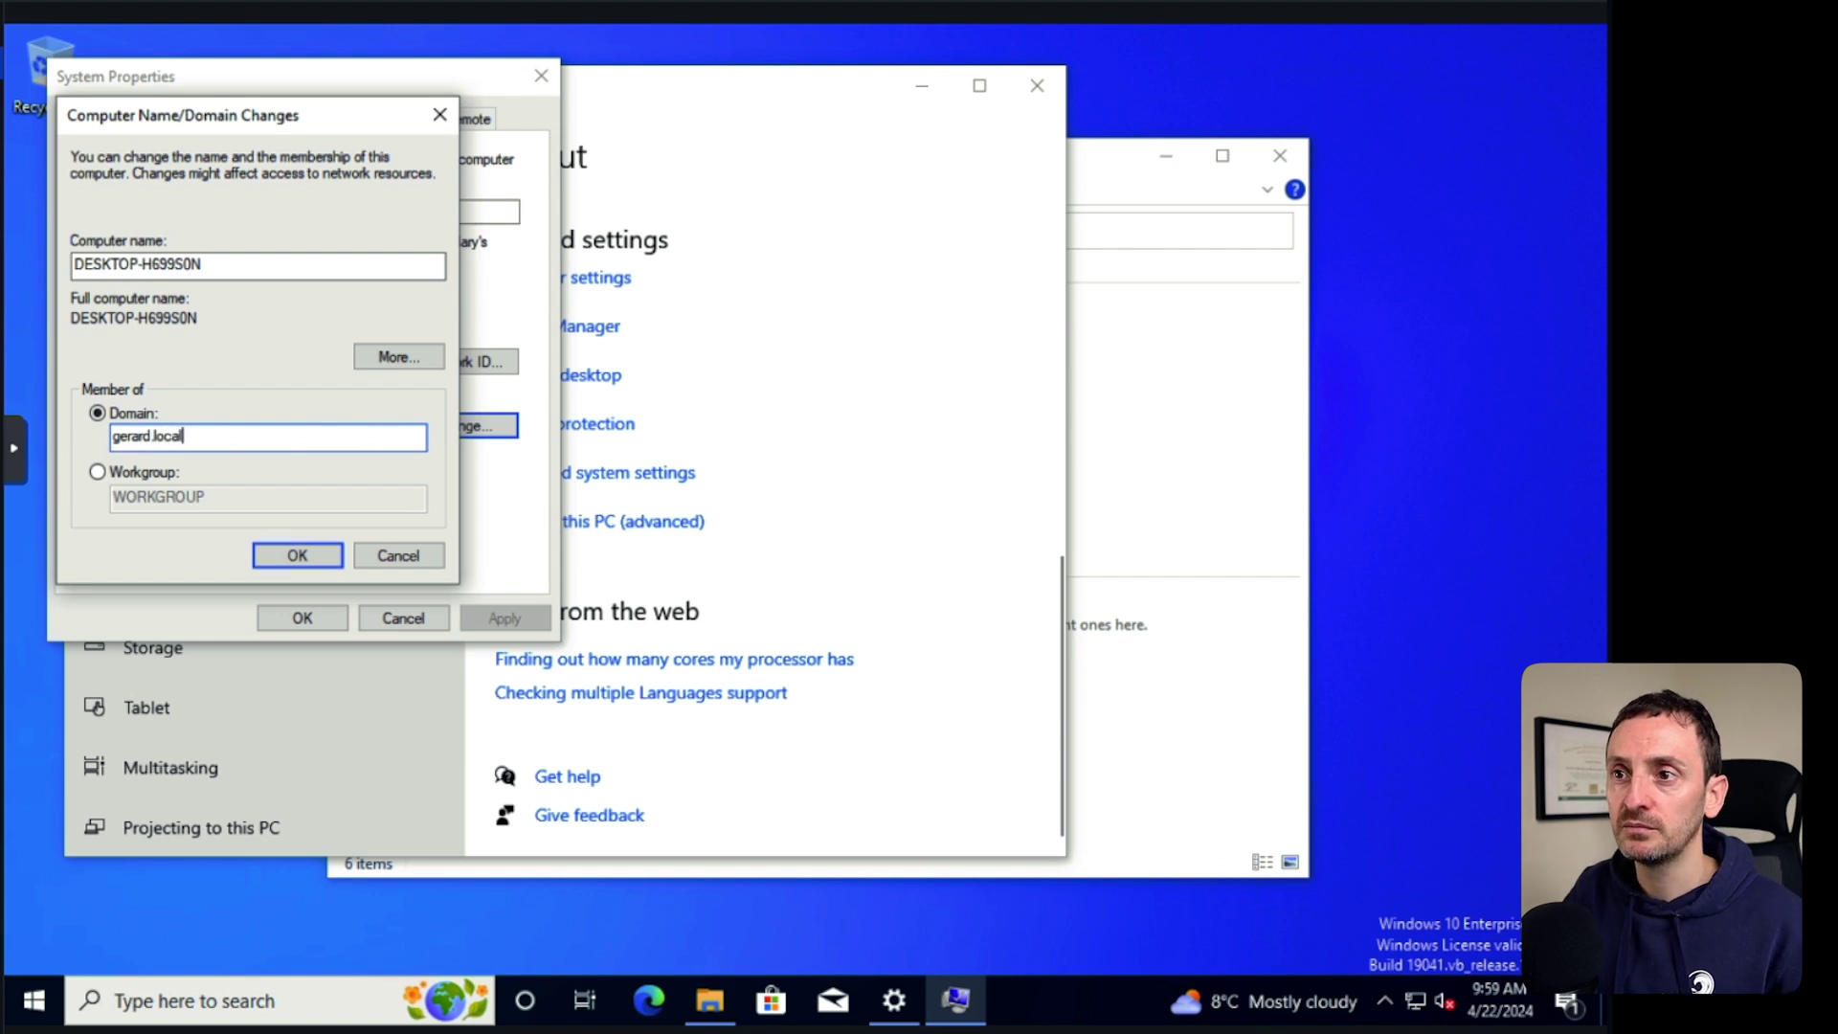
{"action": "left_click", "coordinate": [312, 553]}
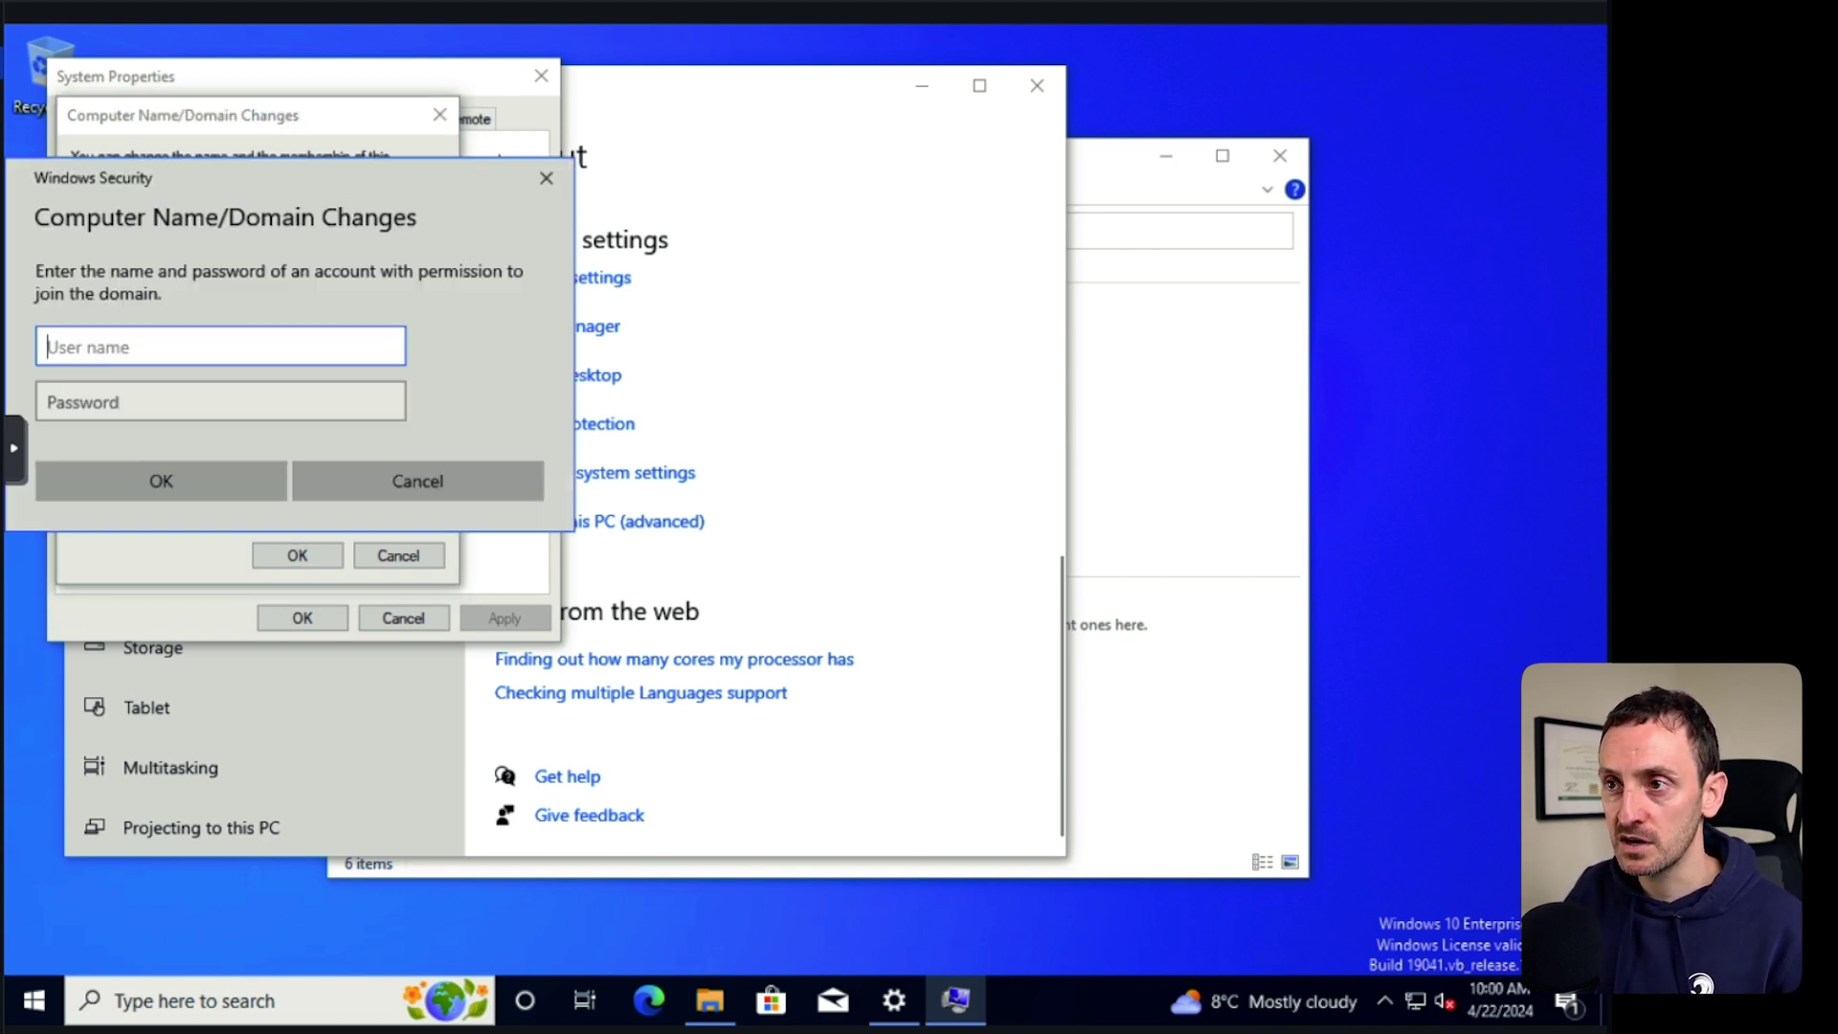
{"action": "left_click_drag", "start_coordinate": [346, 180], "coordinate": [727, 220]}
{"action": "type", "text": "goadmin"}
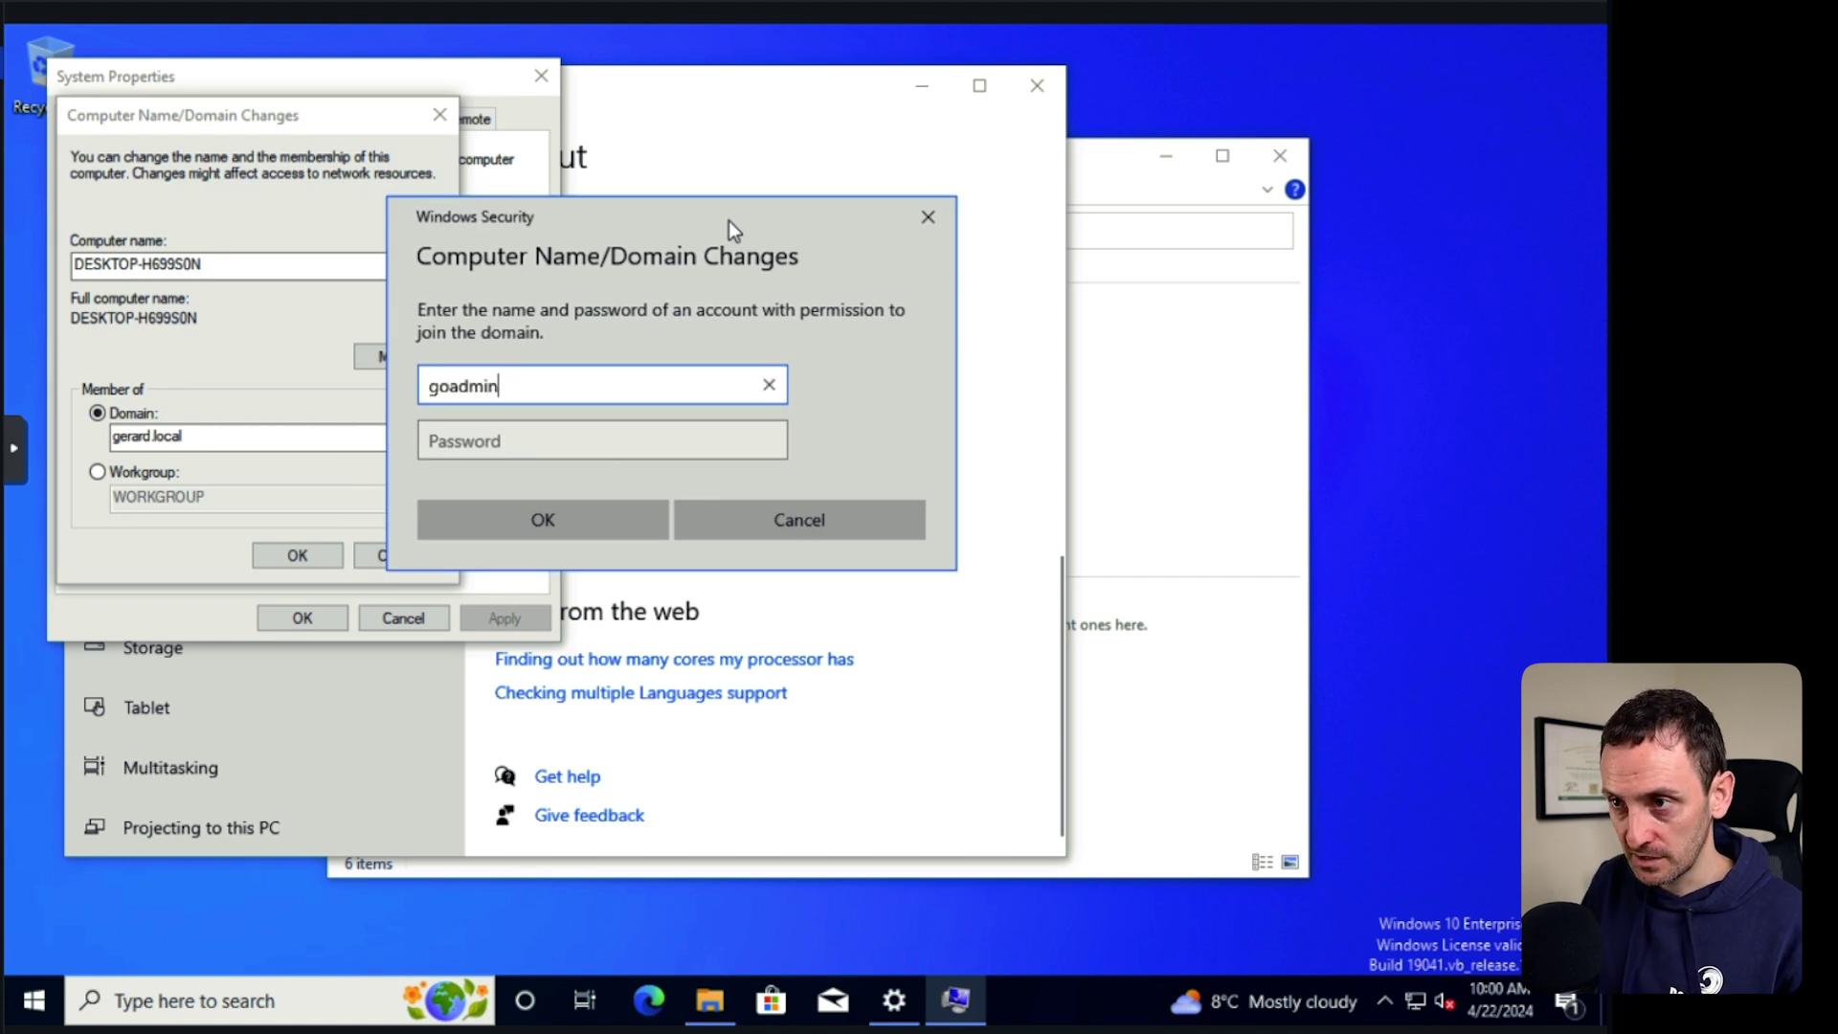
{"action": "key", "text": "Tab"}
{"action": "type", "text": "••••••••••"}
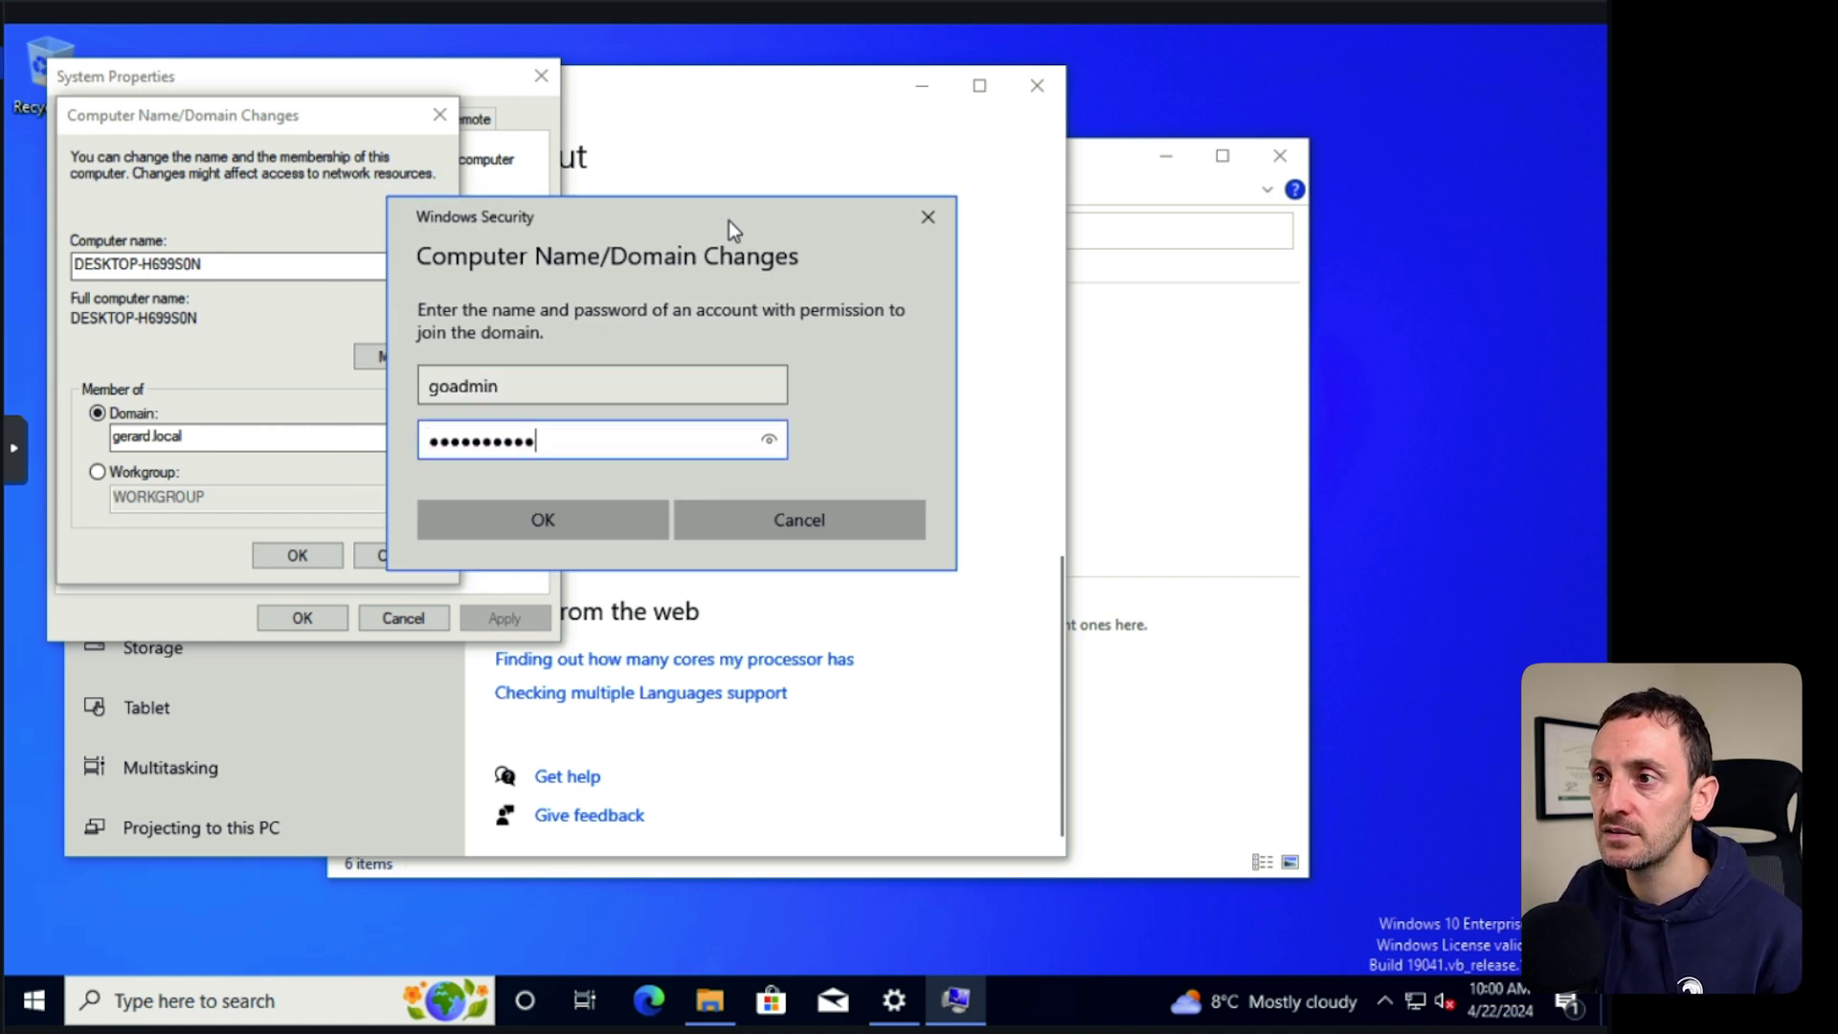
{"action": "left_click", "coordinate": [554, 520]}
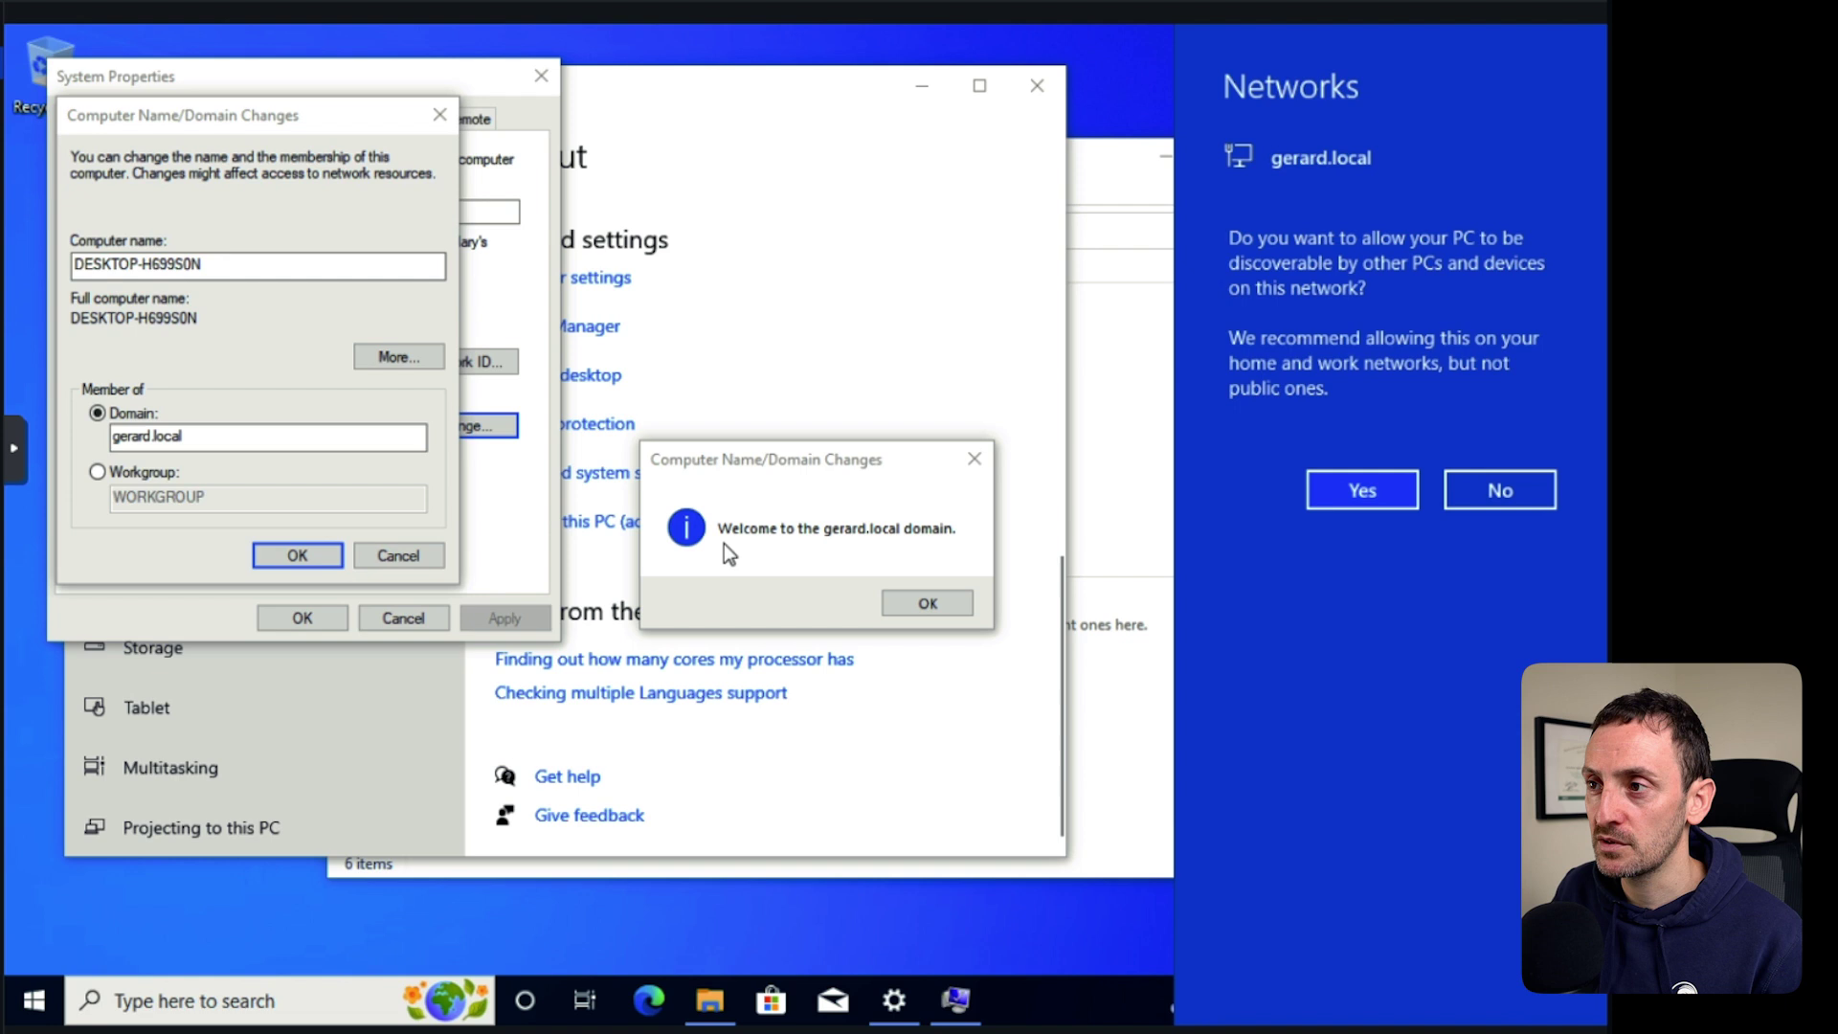
Acknowledge the welcome and restart notices, close System Properties, and restart now.
{"action": "left_click", "coordinate": [944, 606]}
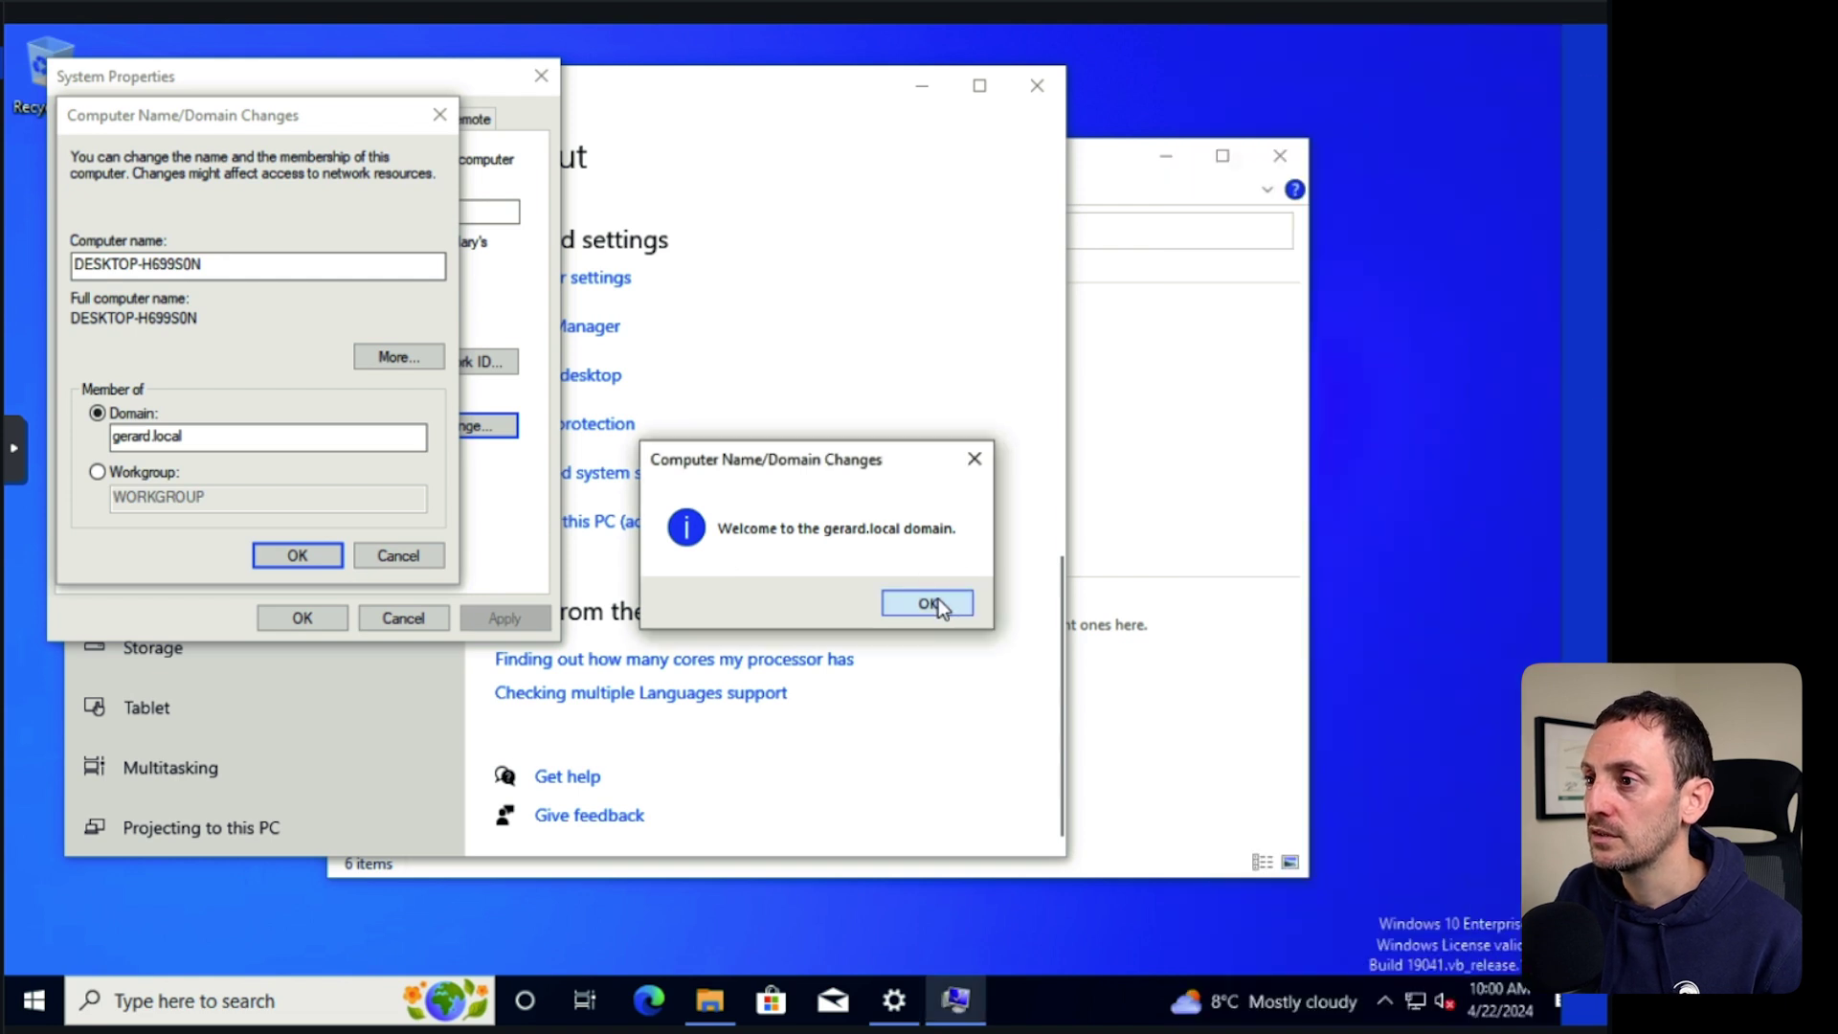
{"action": "left_click", "coordinate": [952, 604]}
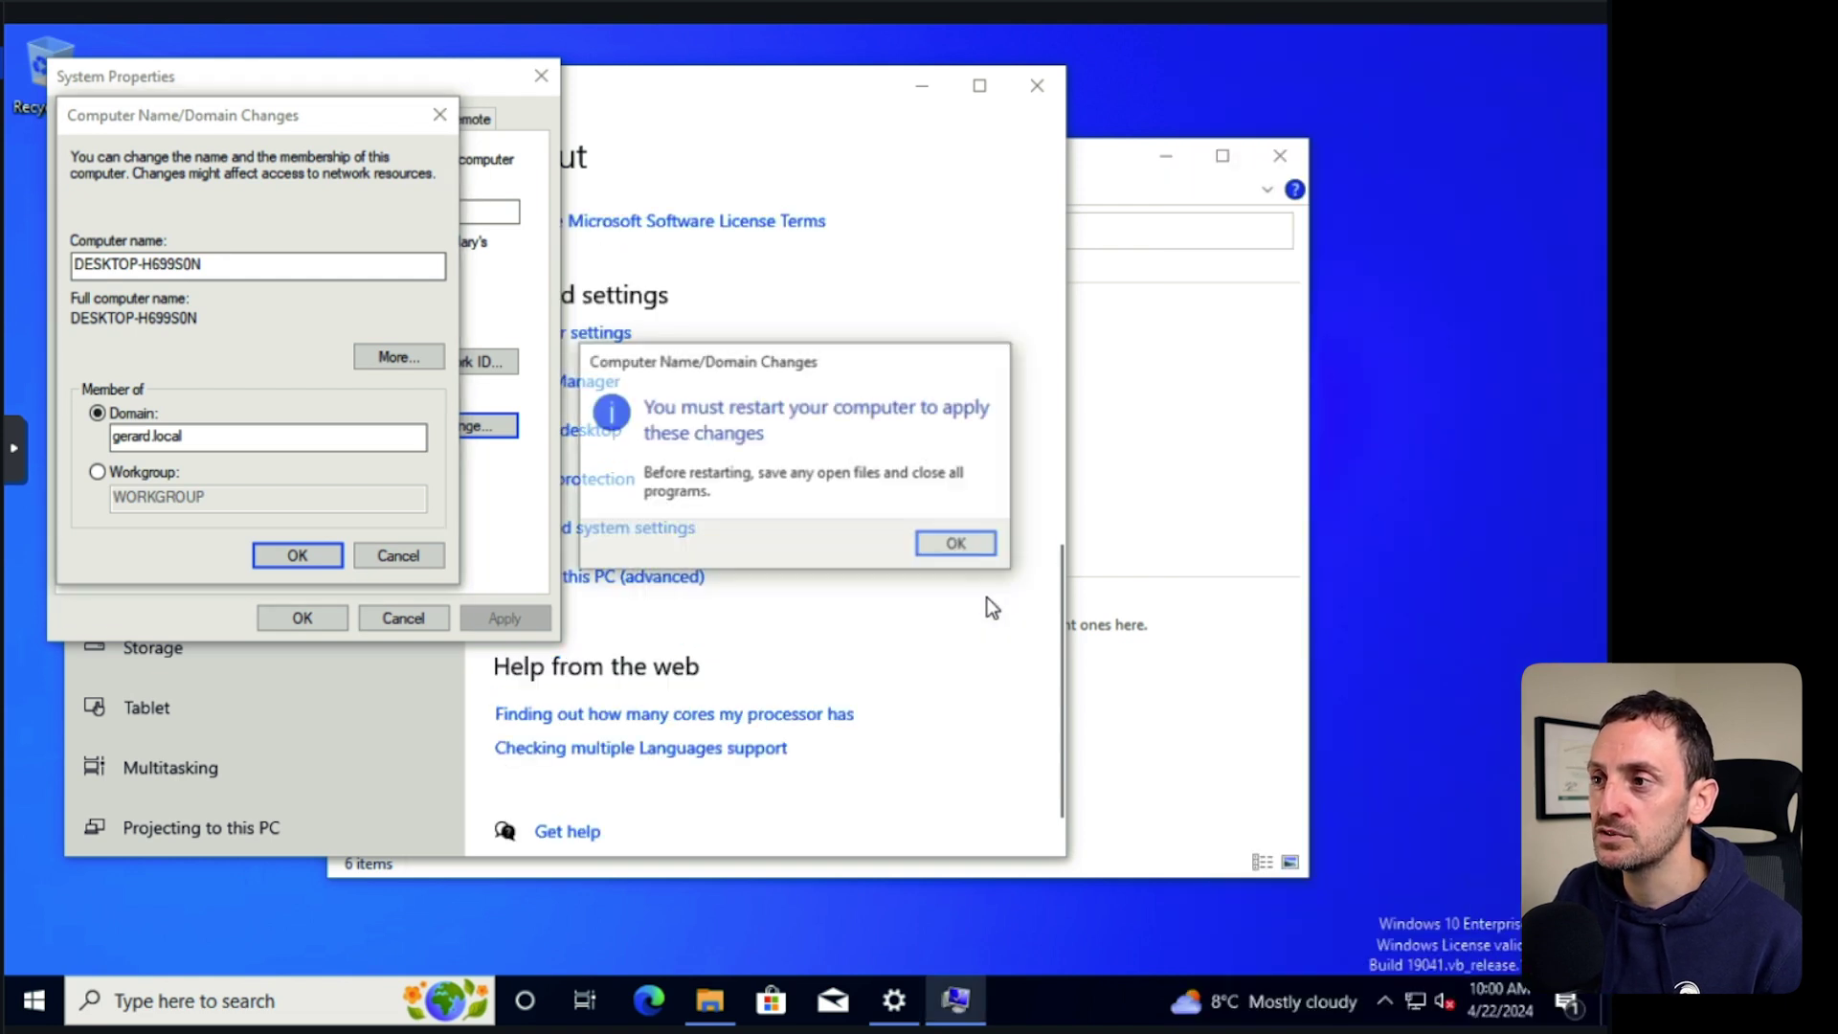
{"action": "left_click", "coordinate": [961, 545]}
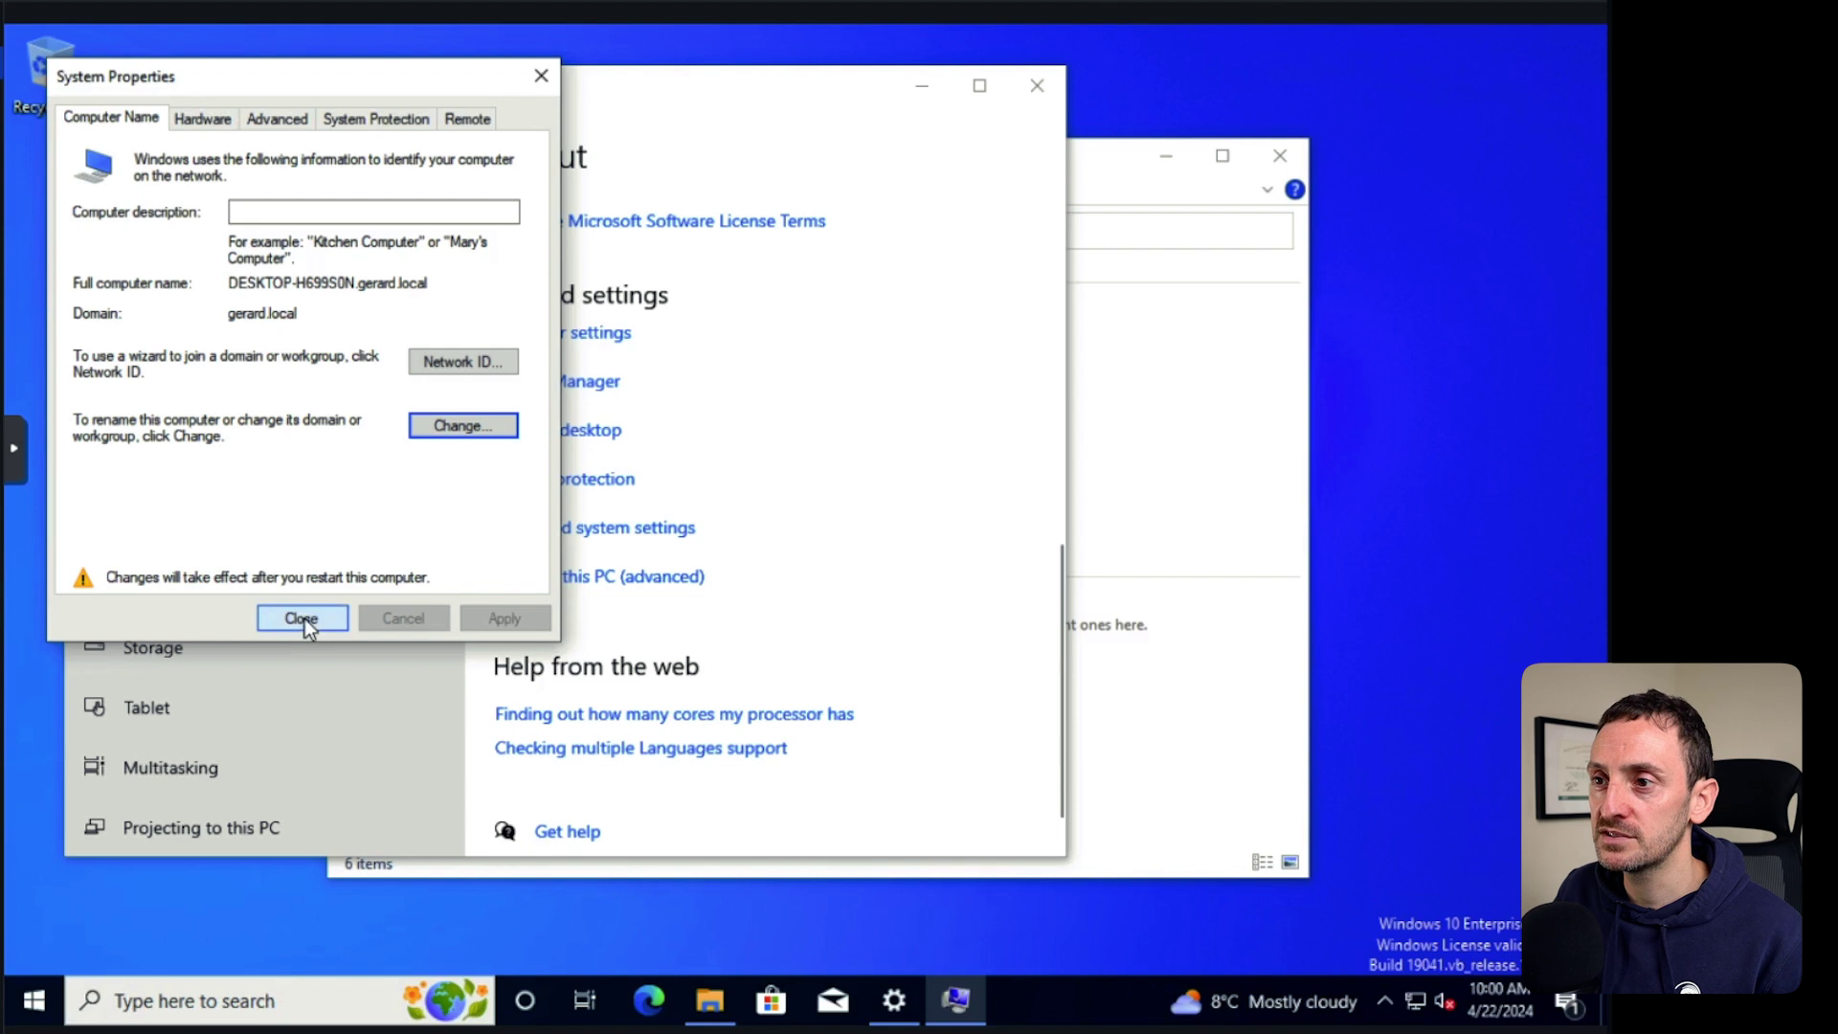
{"action": "left_click", "coordinate": [303, 619]}
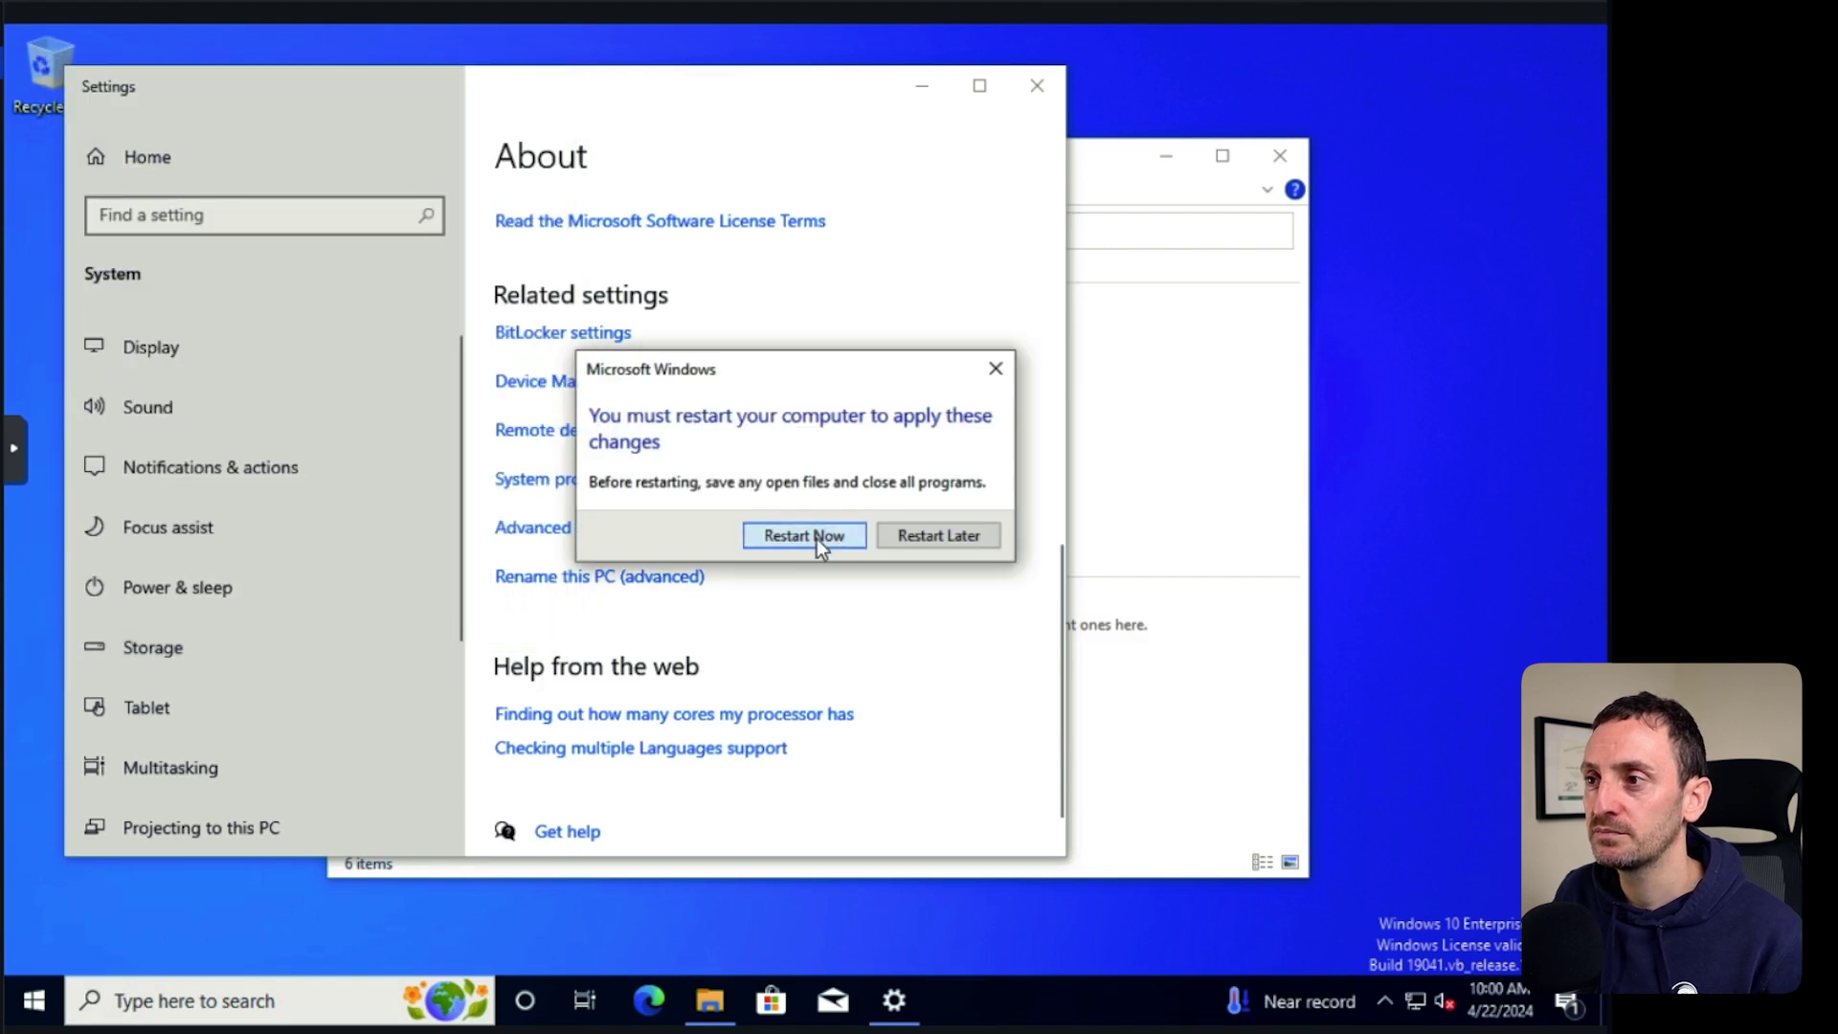
{"action": "left_click", "coordinate": [818, 538]}
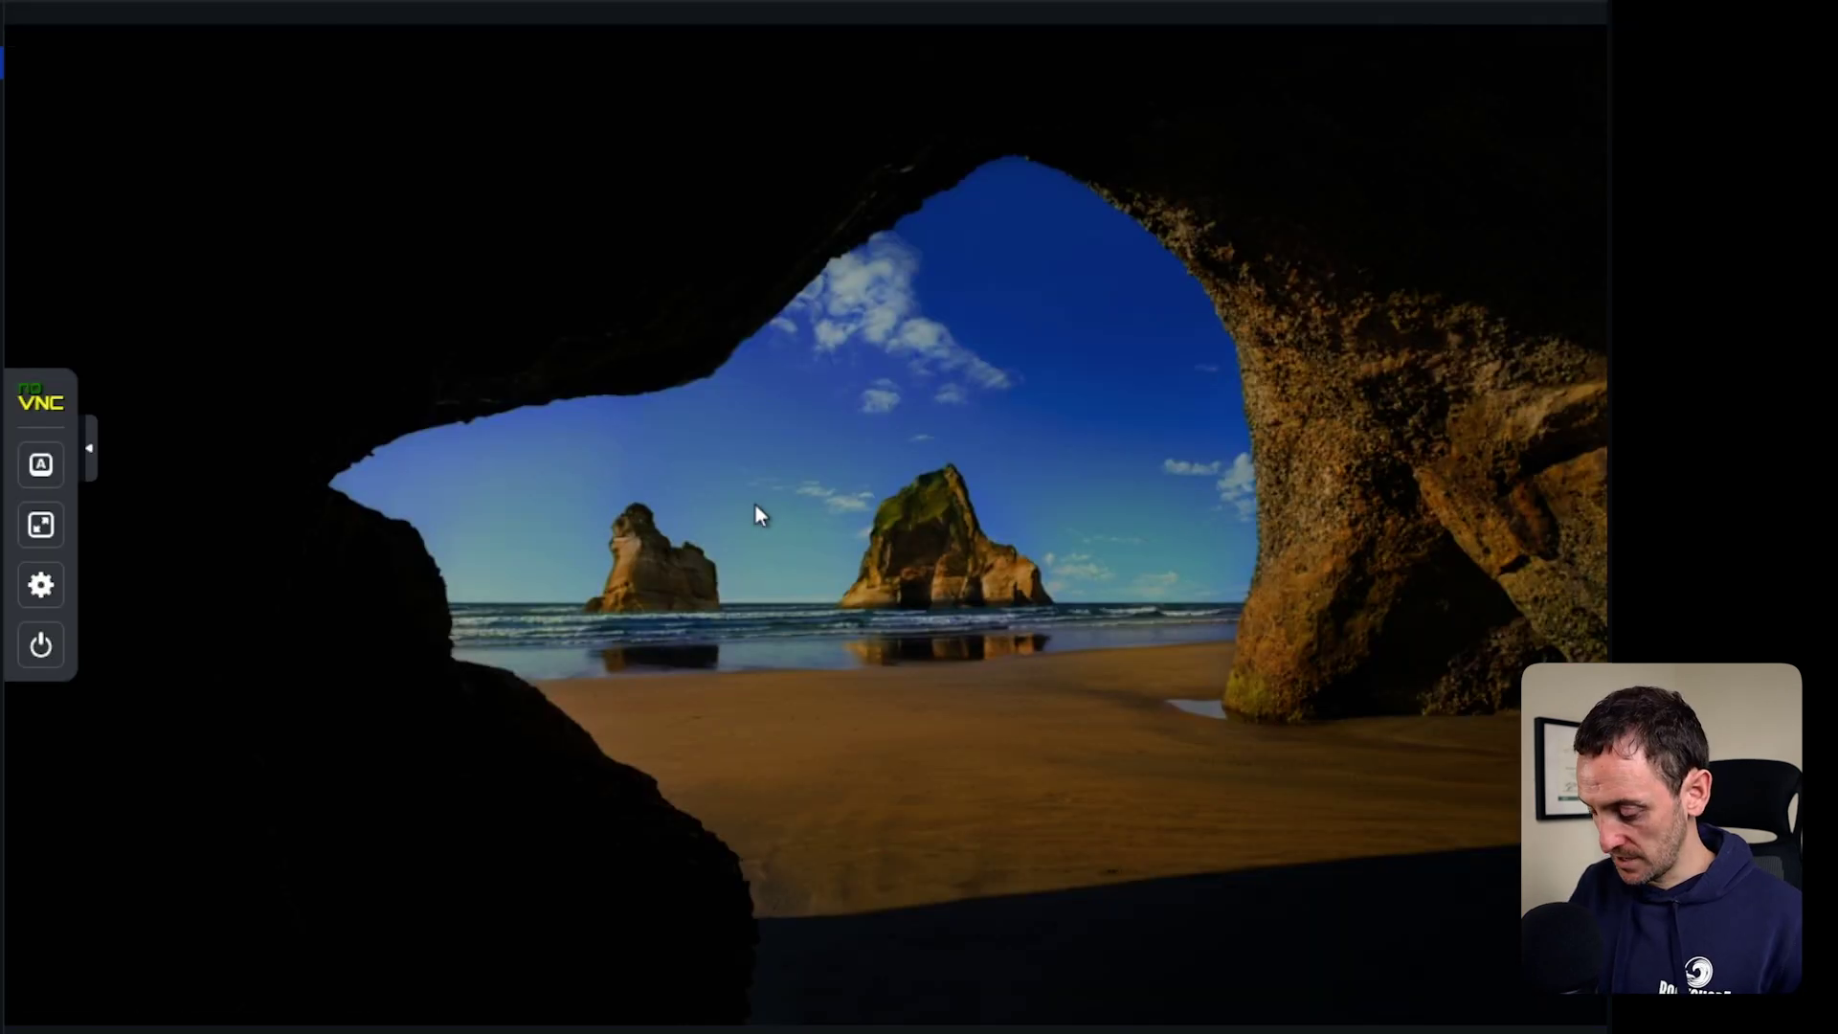
Sign in as Other user with the gerard domain user name and password.
{"action": "left_click", "coordinate": [756, 504]}
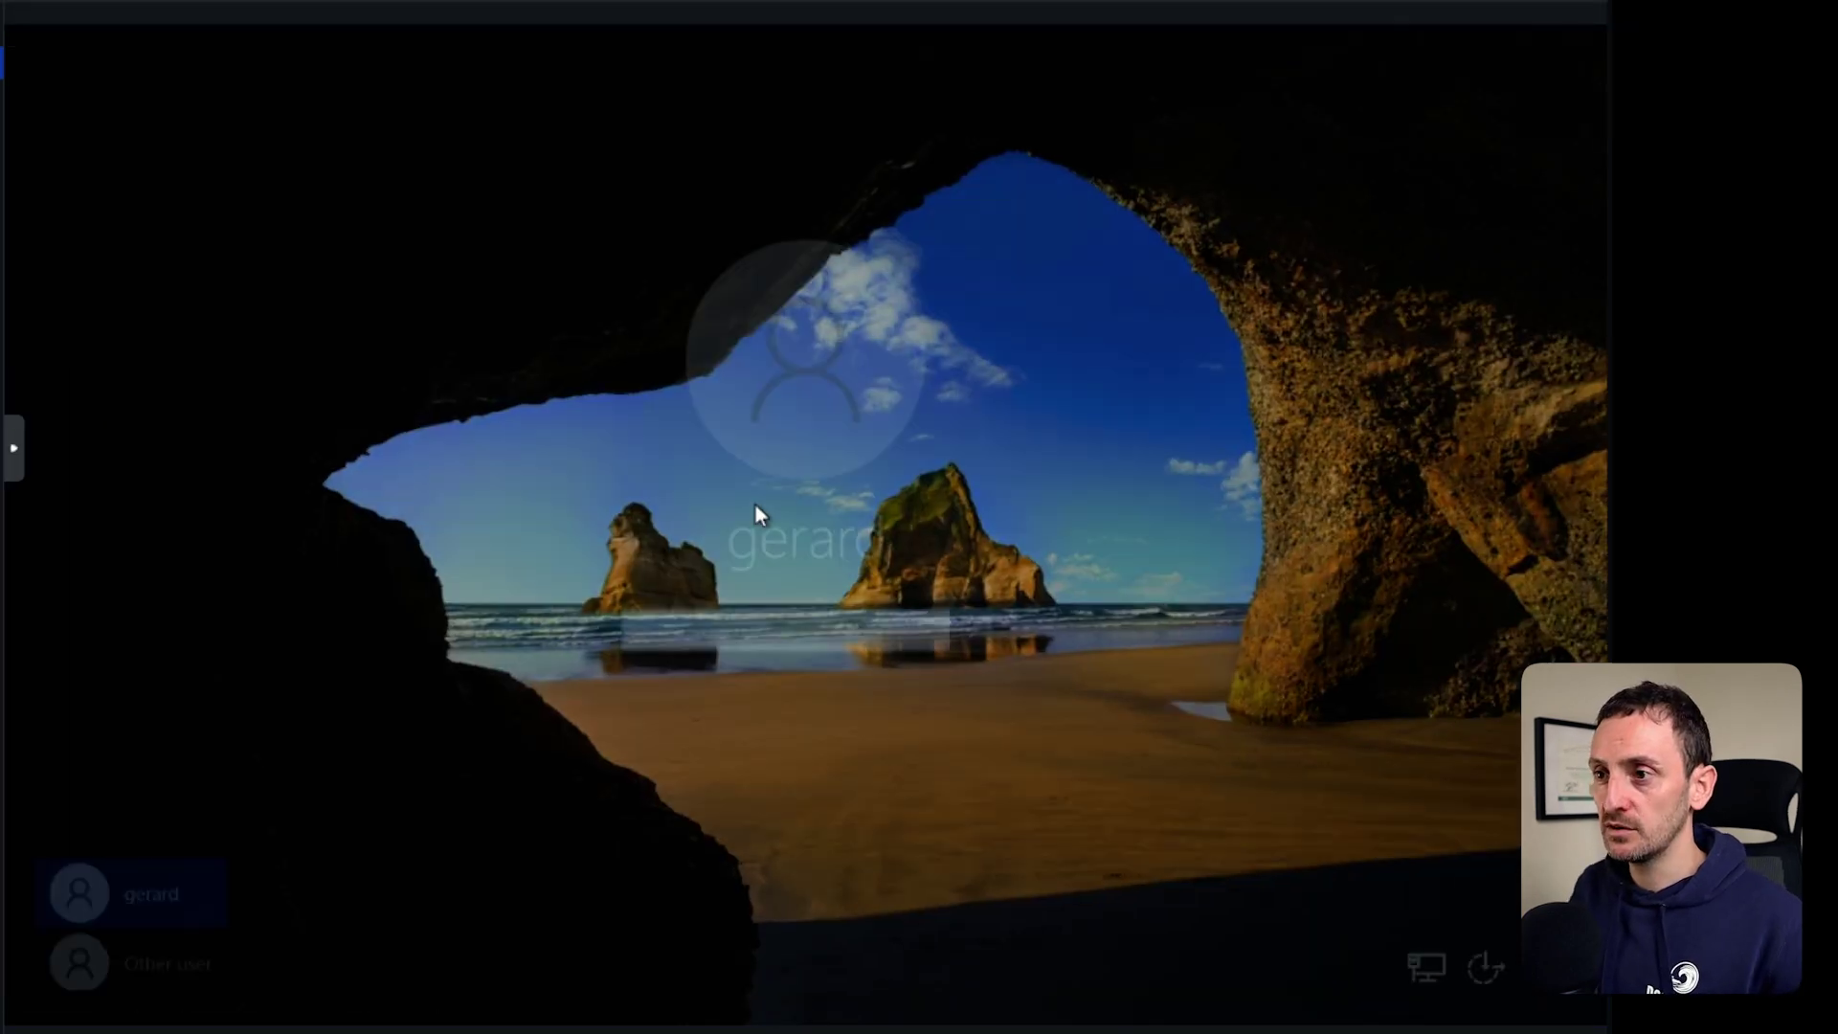
{"action": "left_click", "coordinate": [165, 958]}
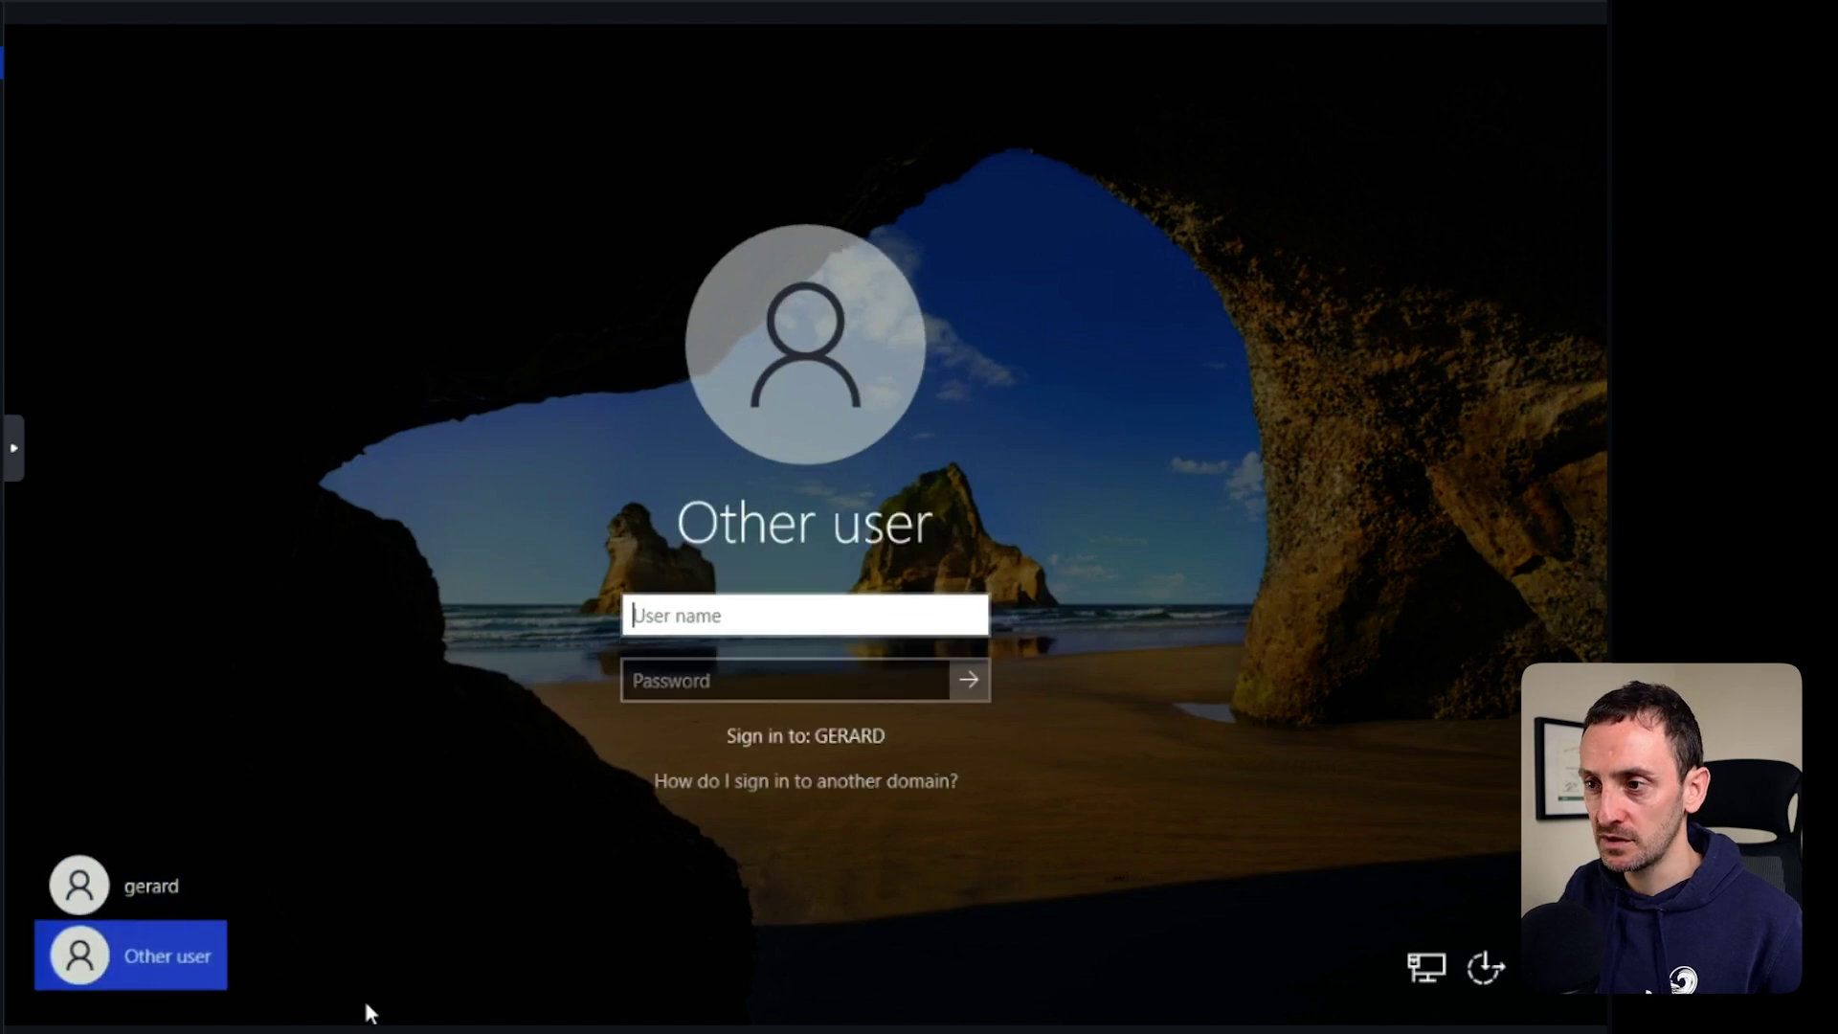
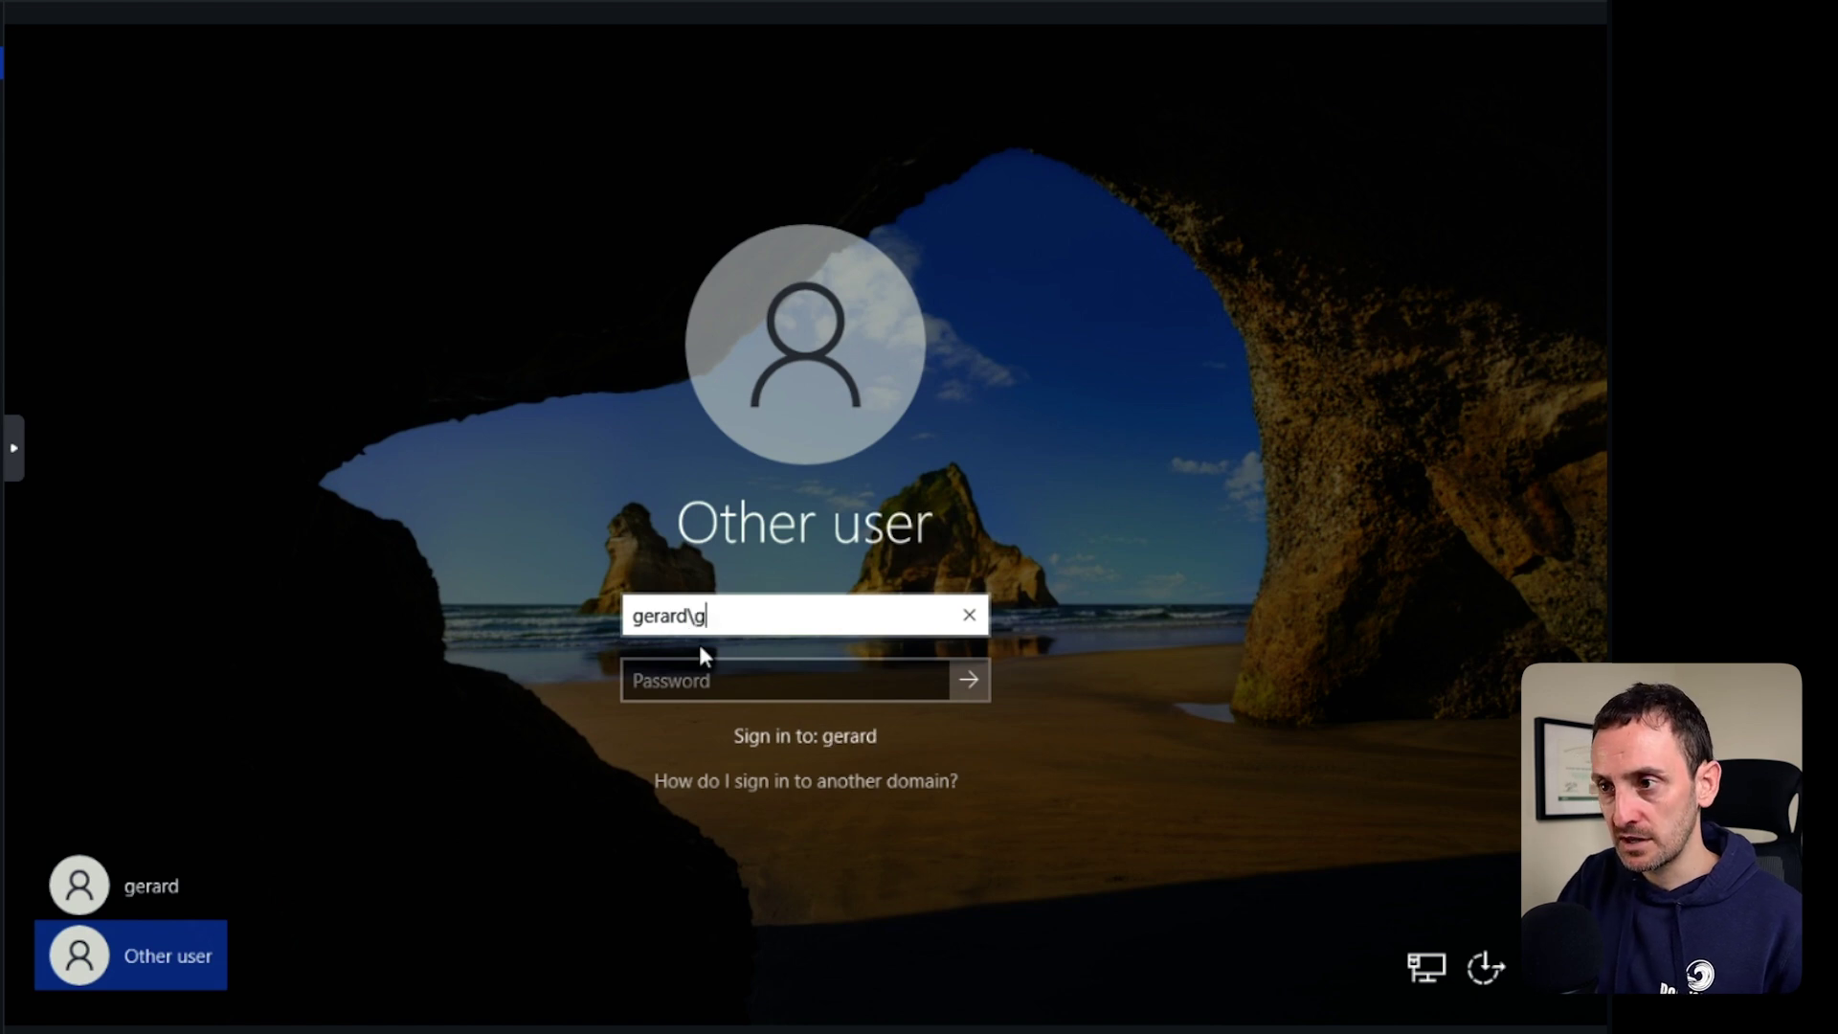
{"action": "key", "text": "Tab"}
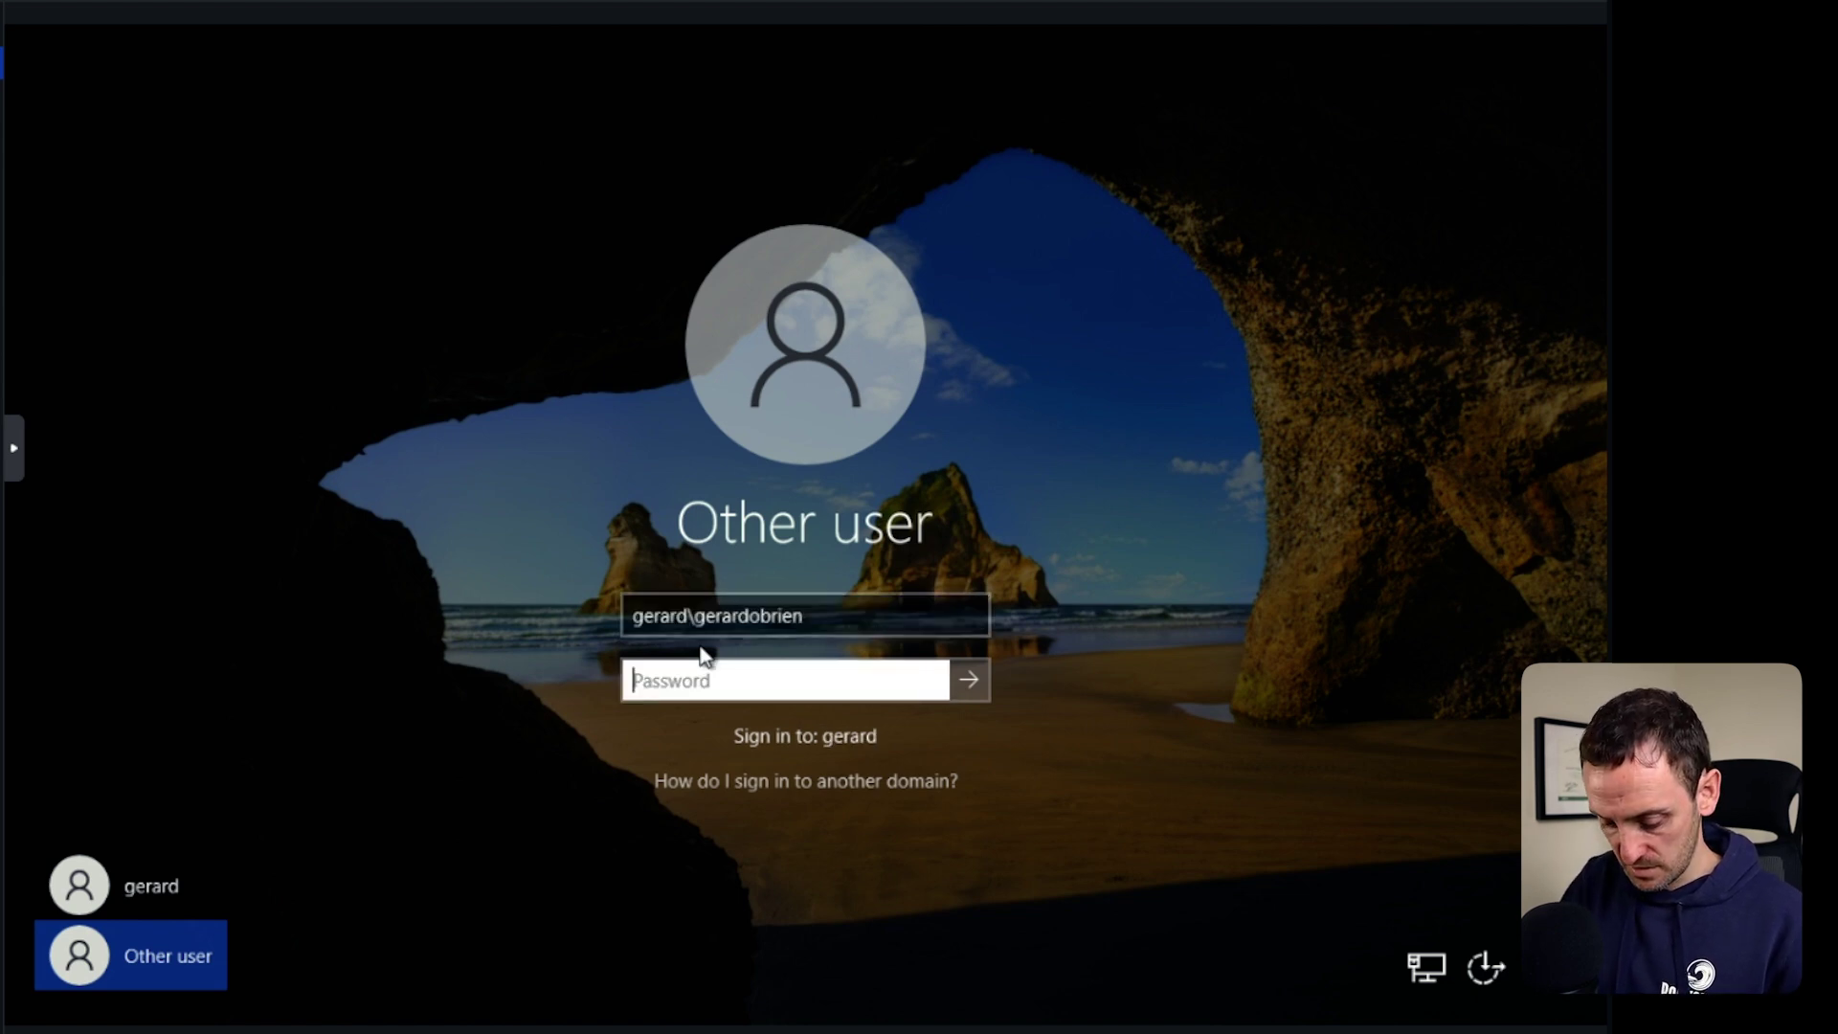
{"action": "type", "text": "••••••••••"}
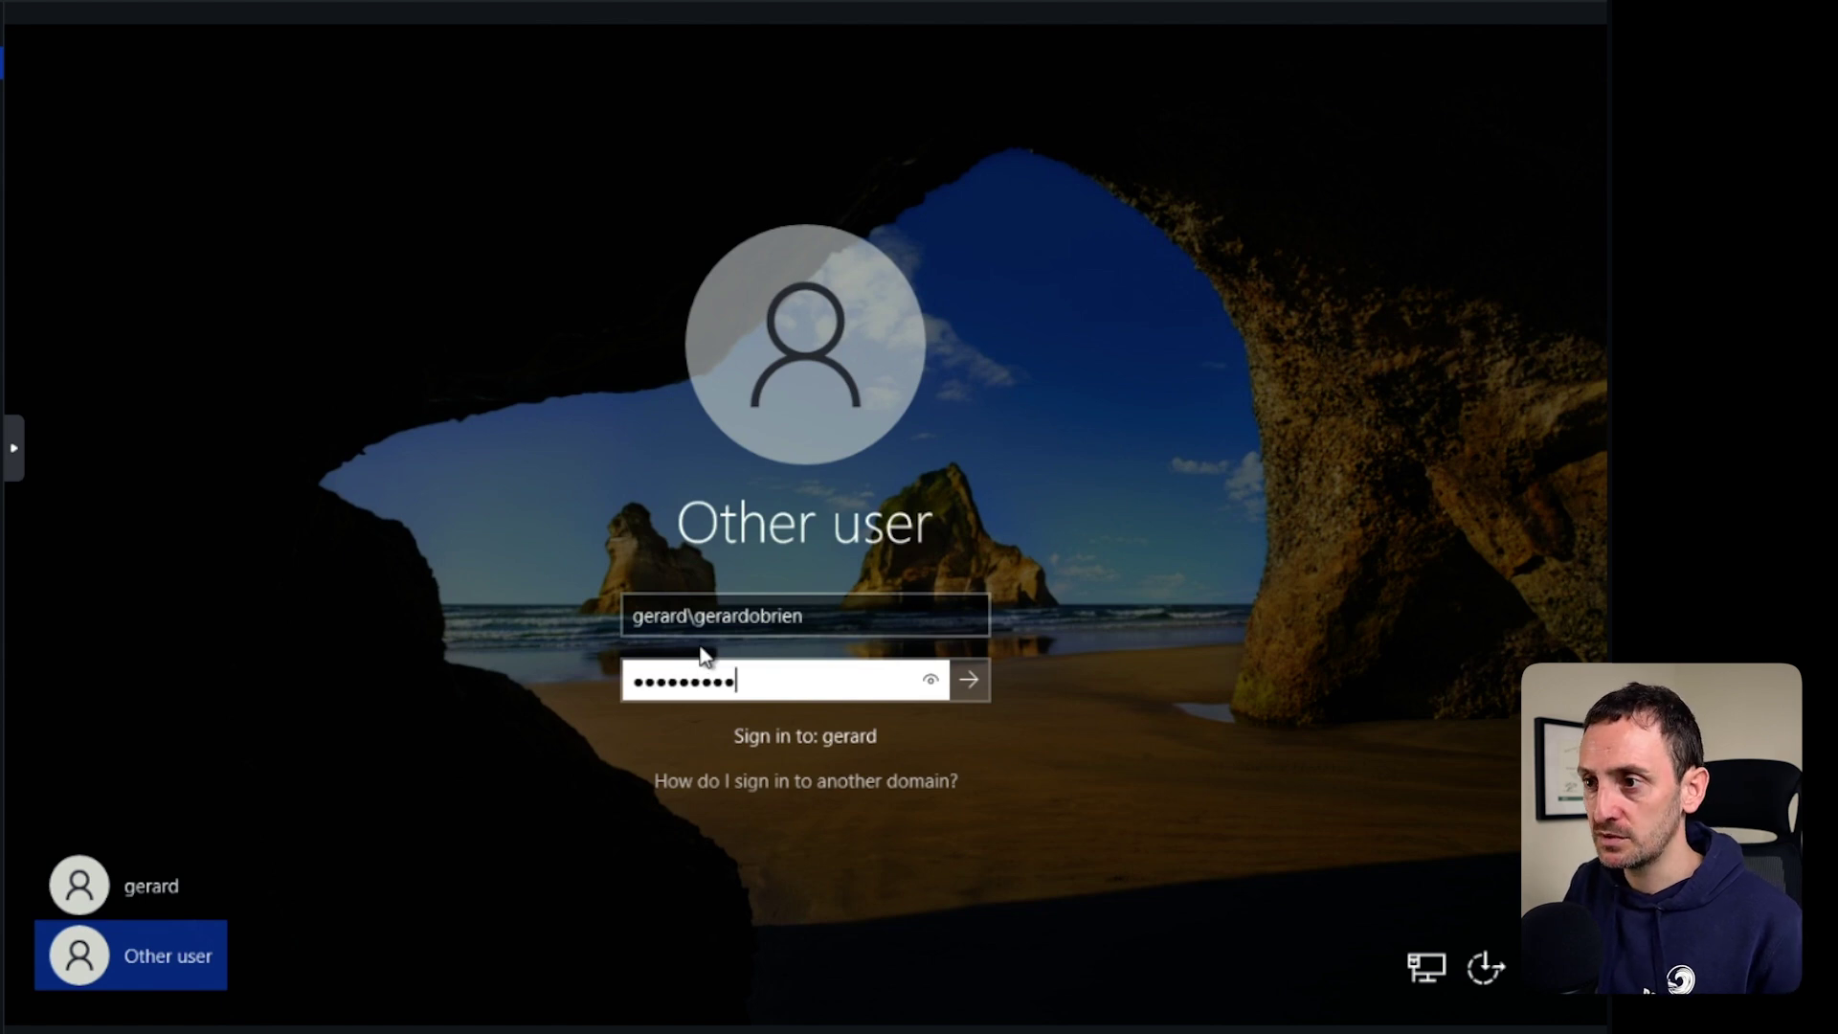
{"action": "key", "text": "Return"}
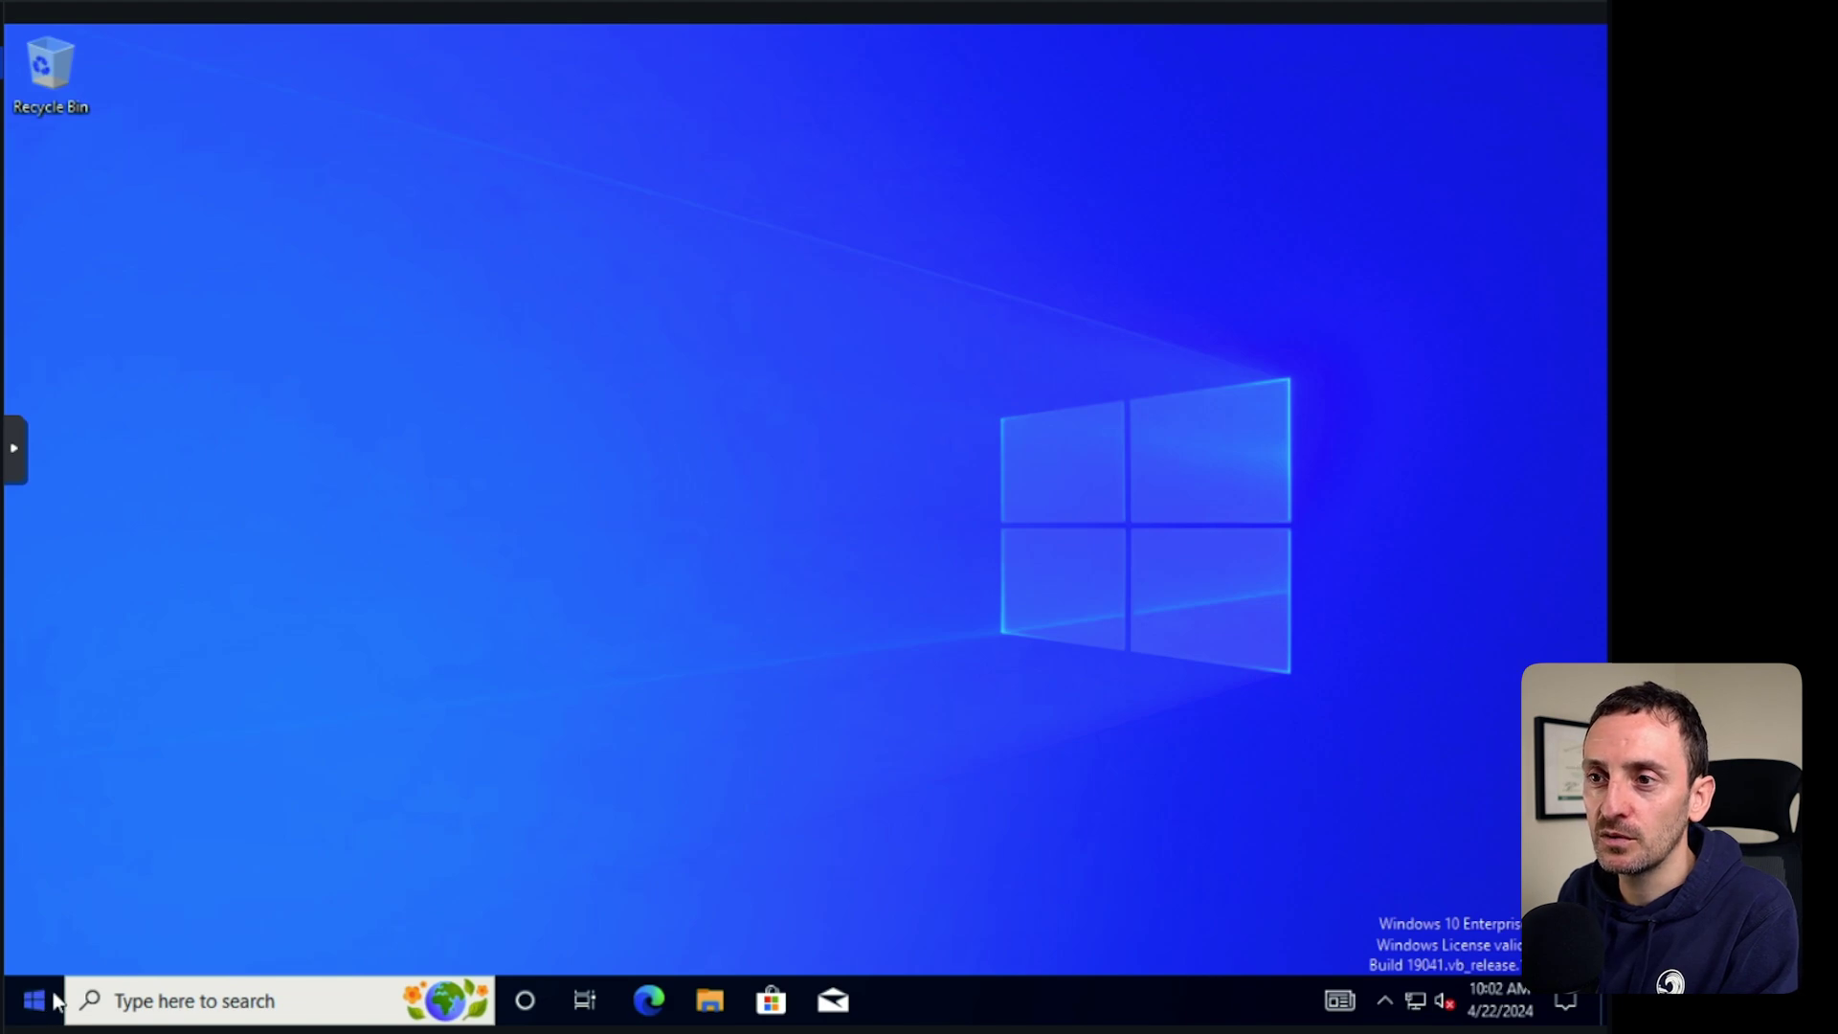
Open the SHARED (\\prod-dc) (G:) drive from This PC in File Explorer.
{"action": "key", "text": "super"}
{"action": "key", "text": "Escape"}
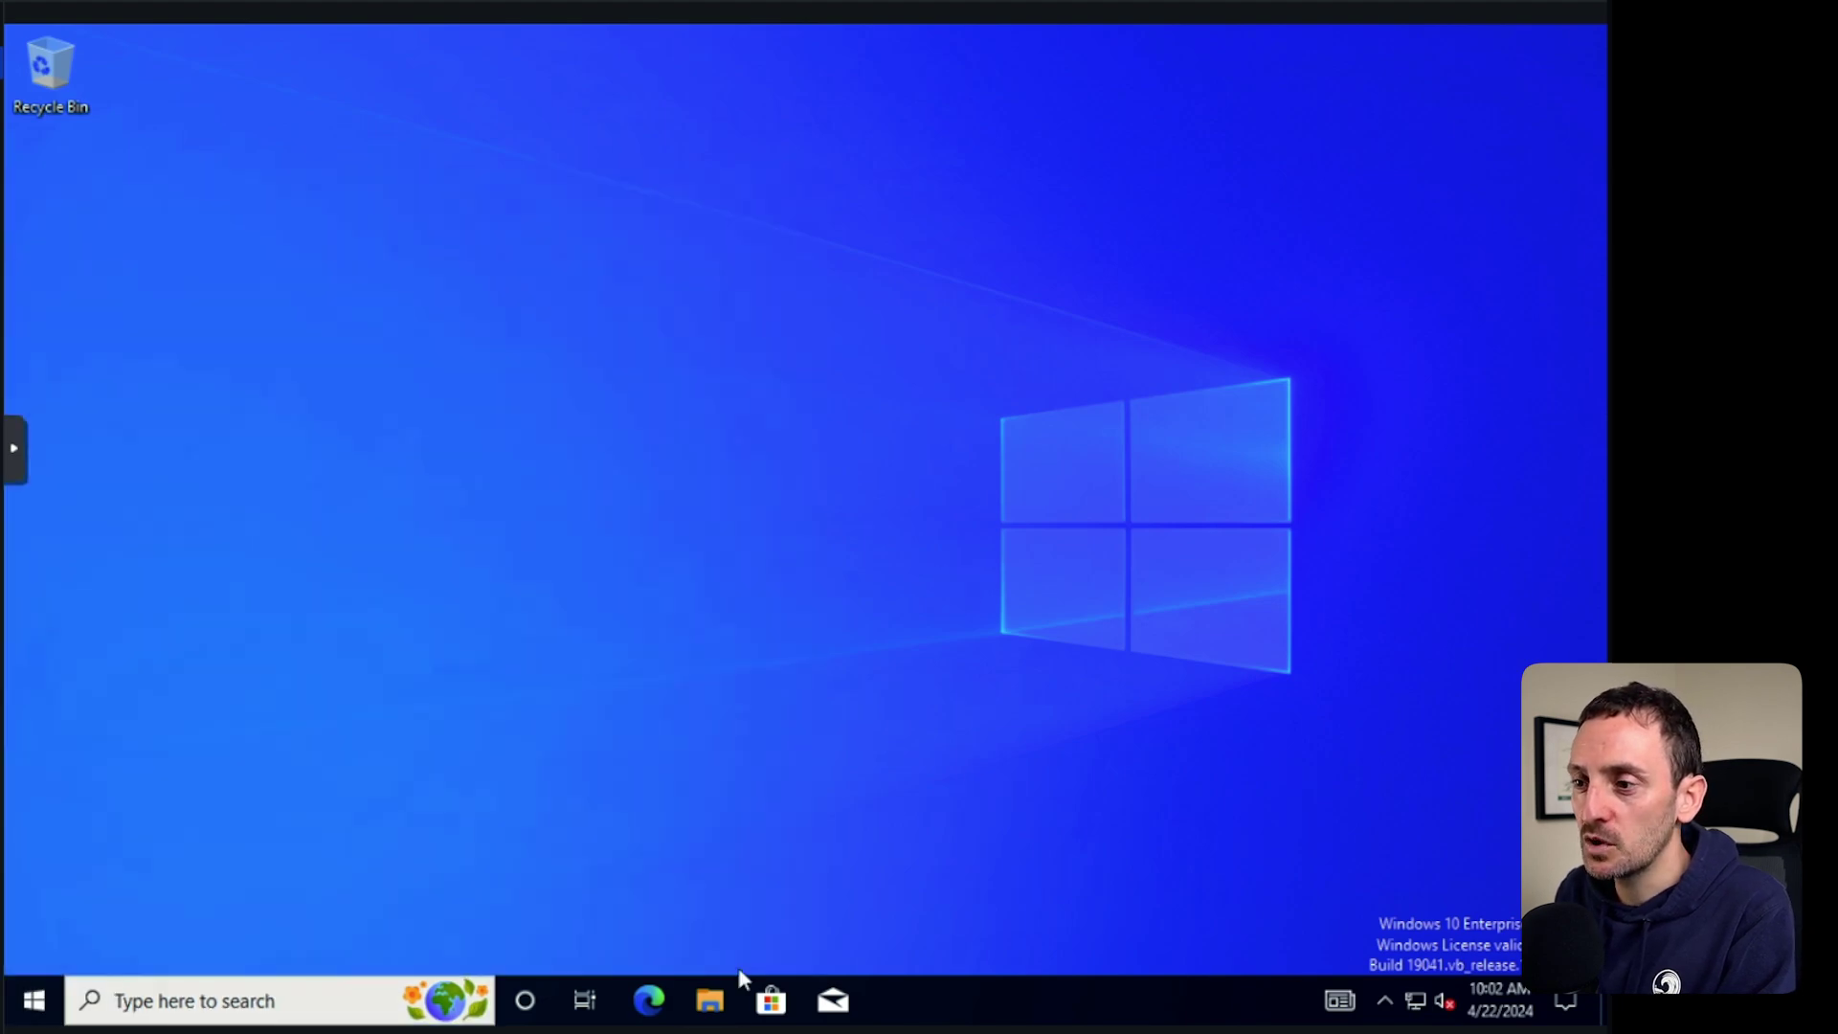
{"action": "left_click", "coordinate": [714, 1005]}
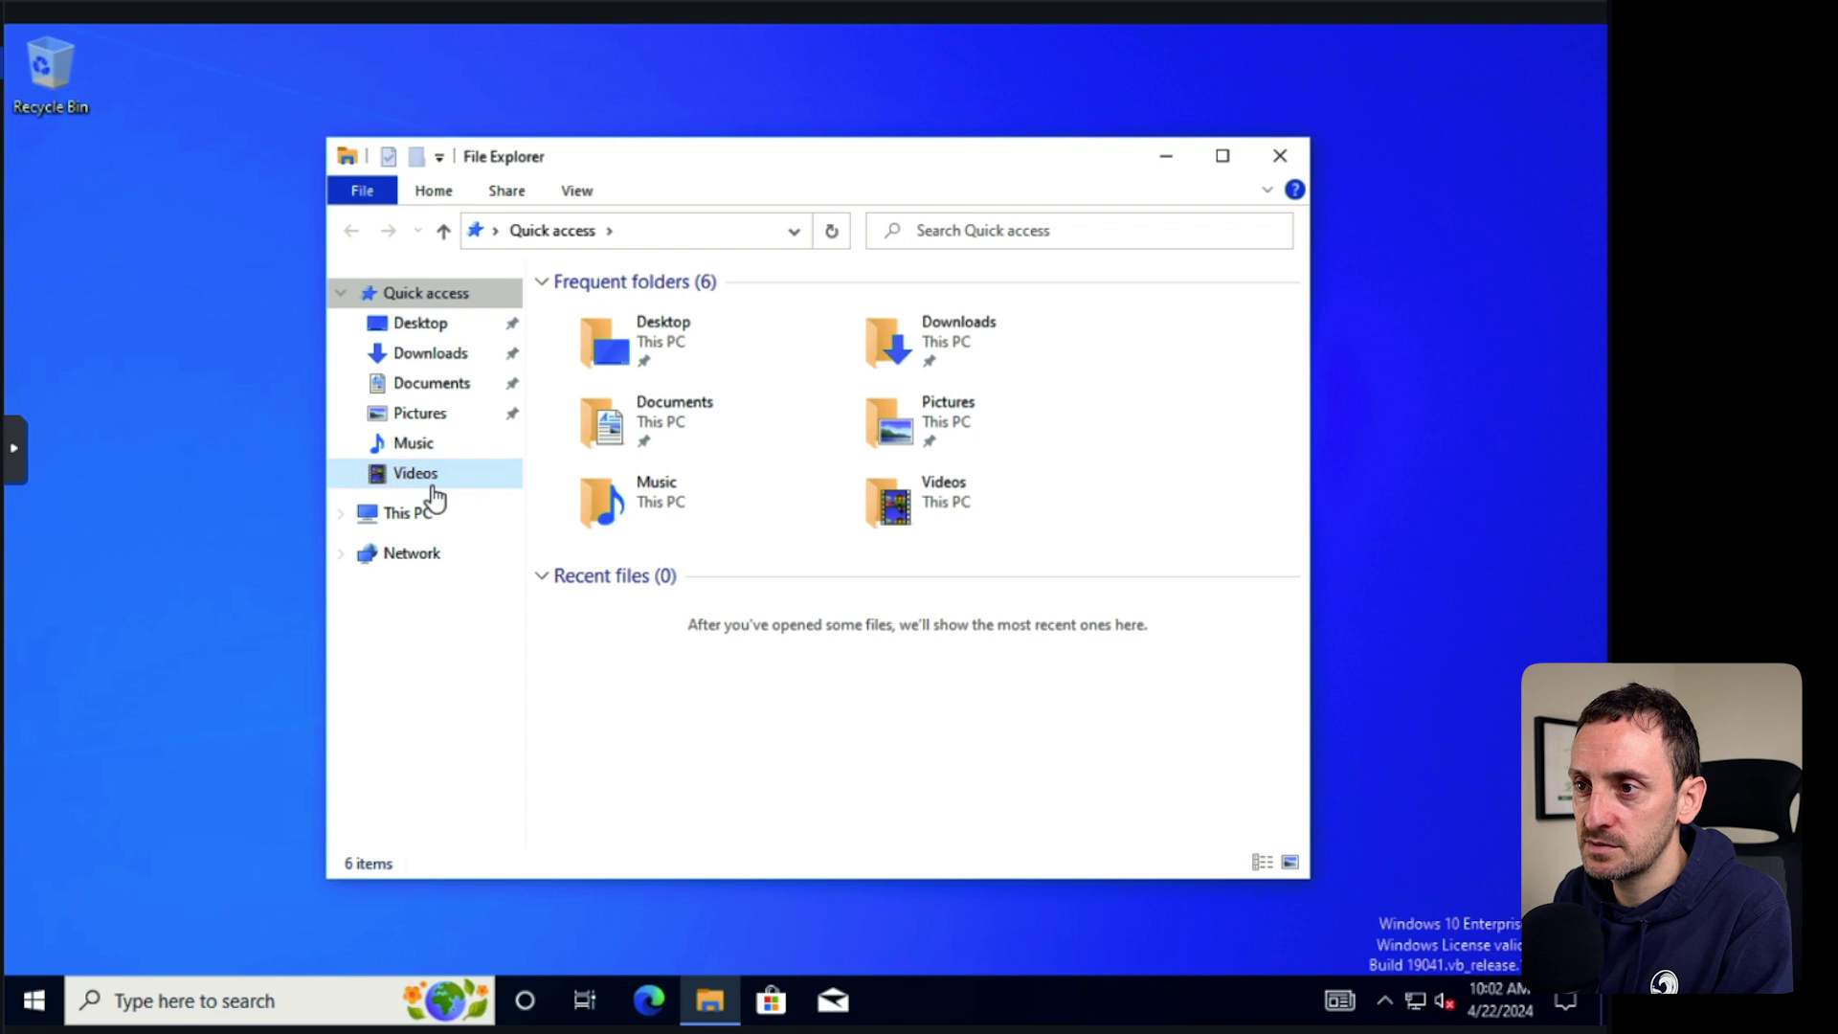
{"action": "left_click", "coordinate": [411, 520]}
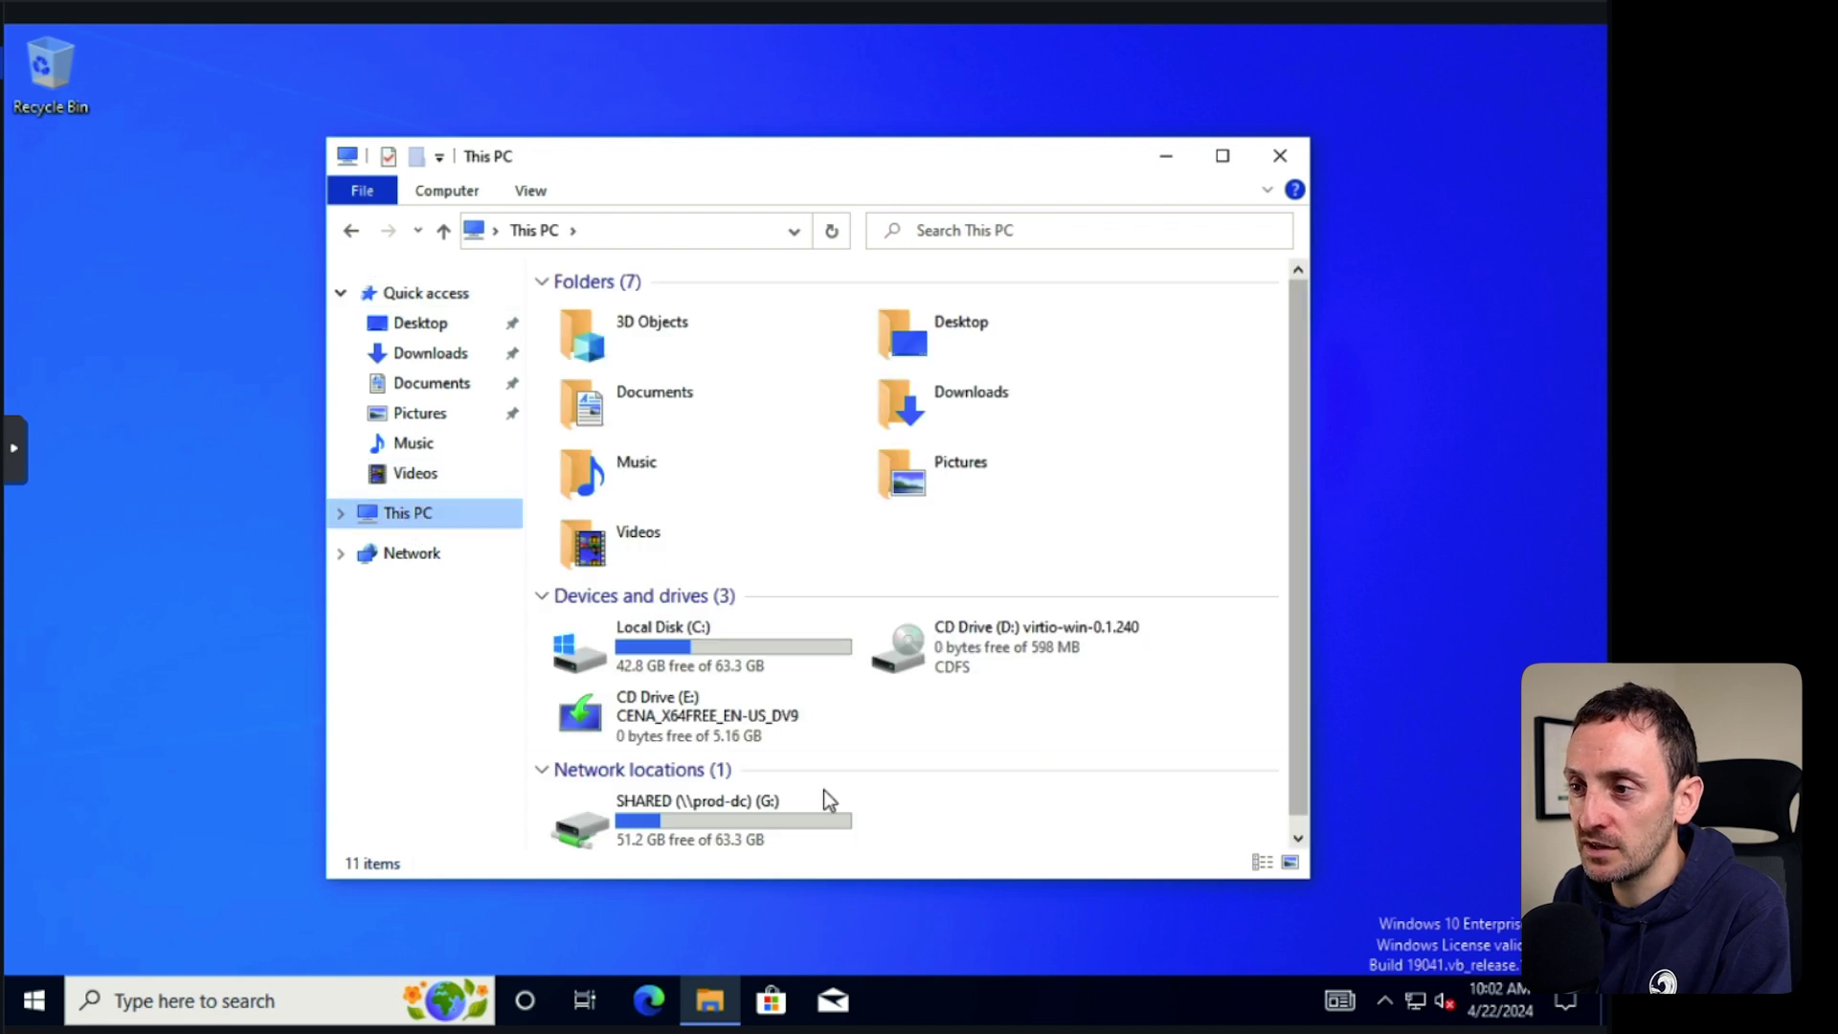
{"action": "left_click", "coordinate": [623, 812]}
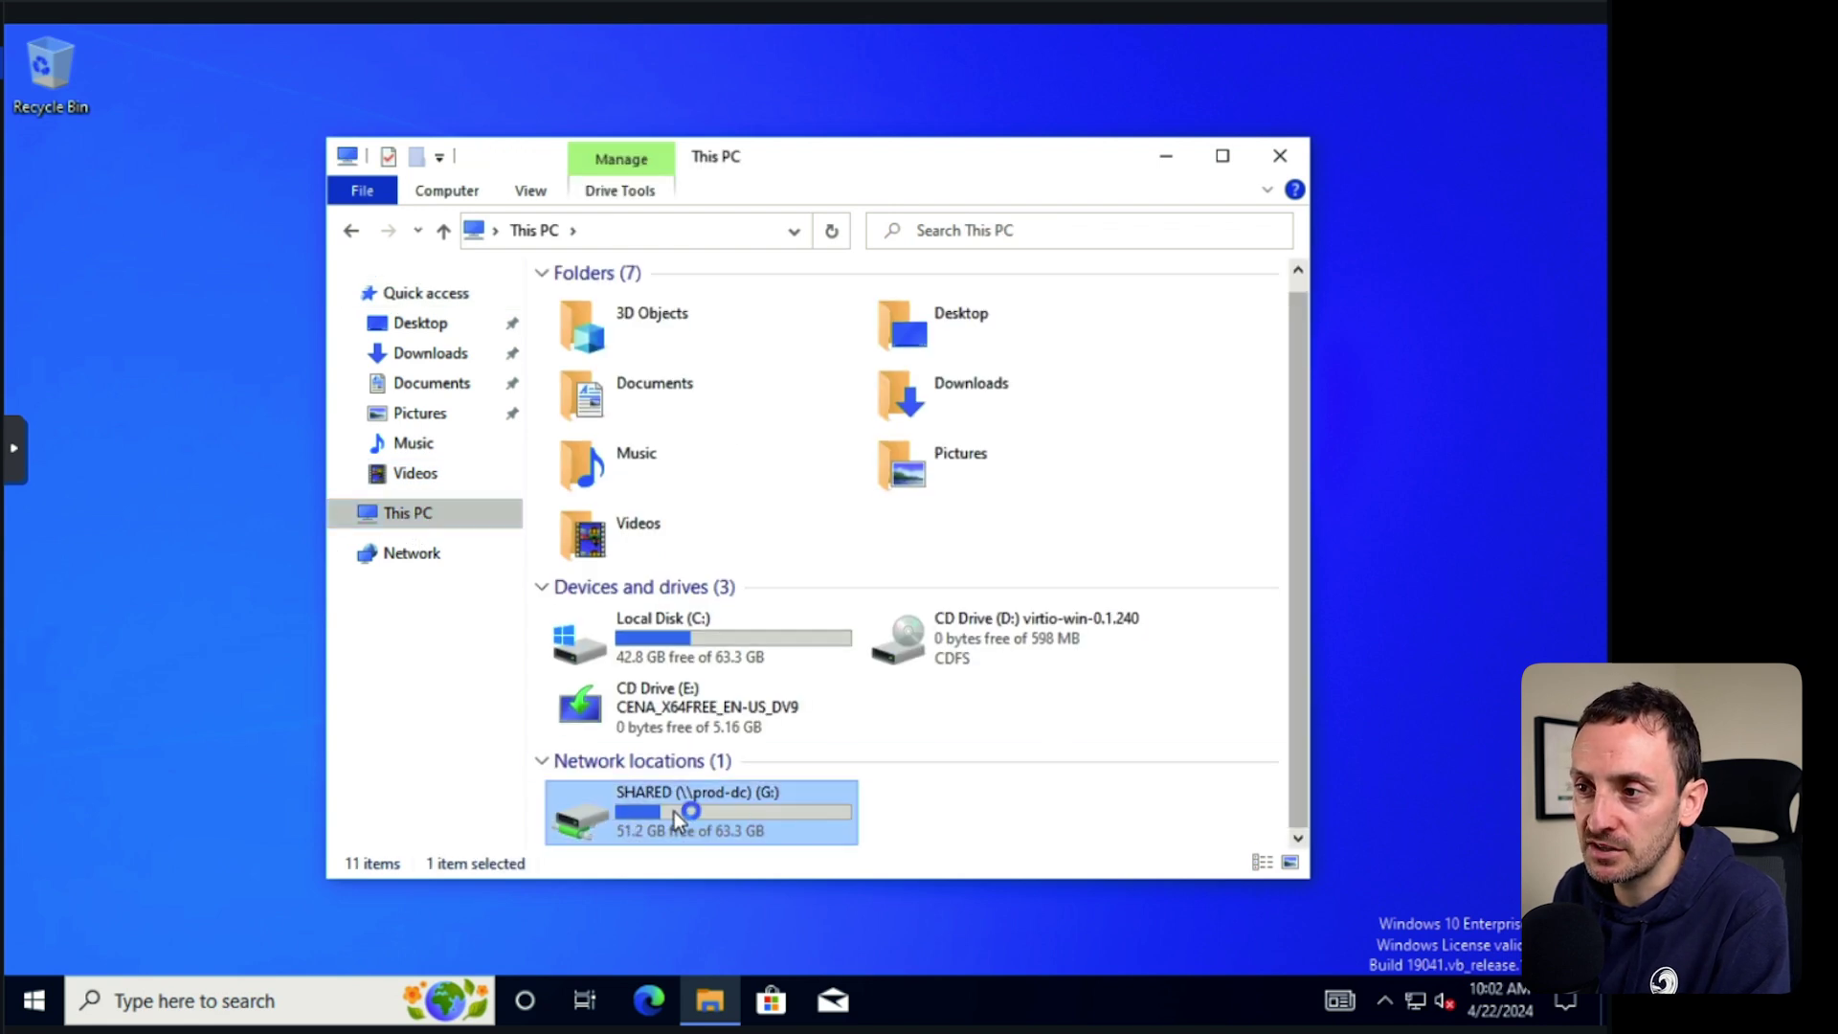
{"action": "double_click", "coordinate": [639, 826]}
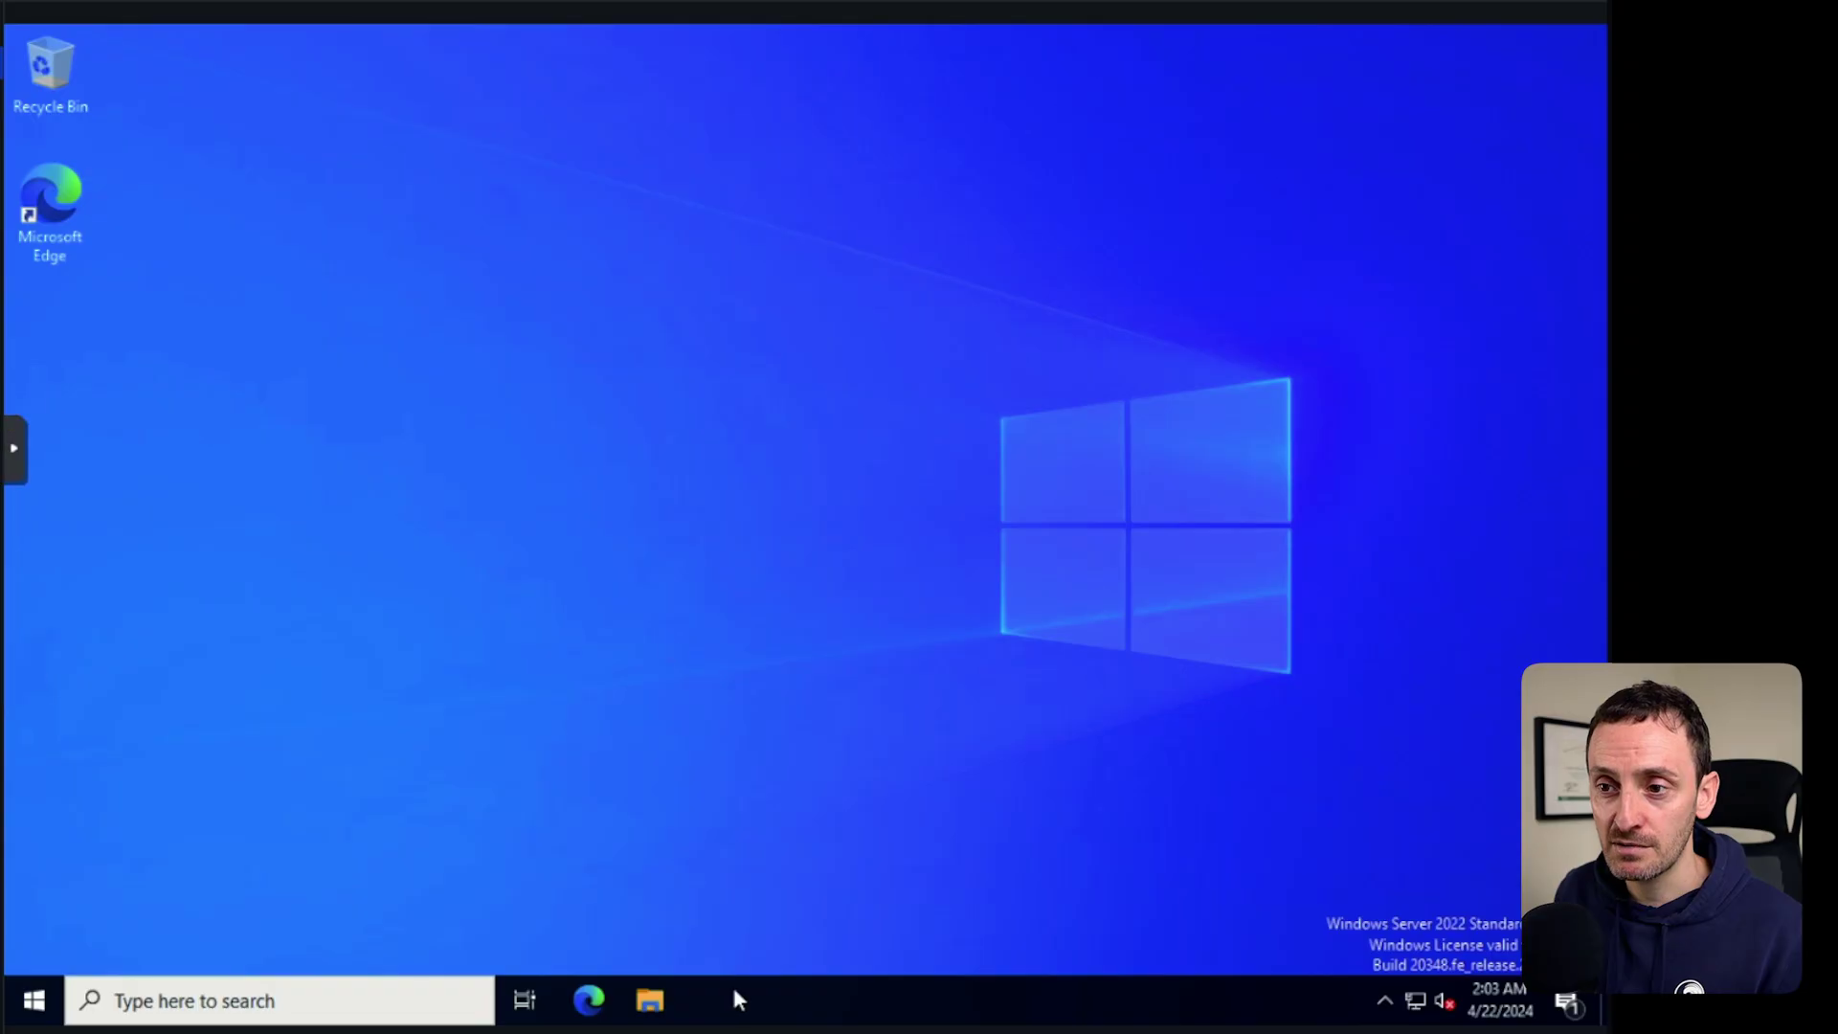
Launch Server Manager, choose Add Roles and Features, and dismiss the inventory collection message.
{"action": "left_click", "coordinate": [33, 1000]}
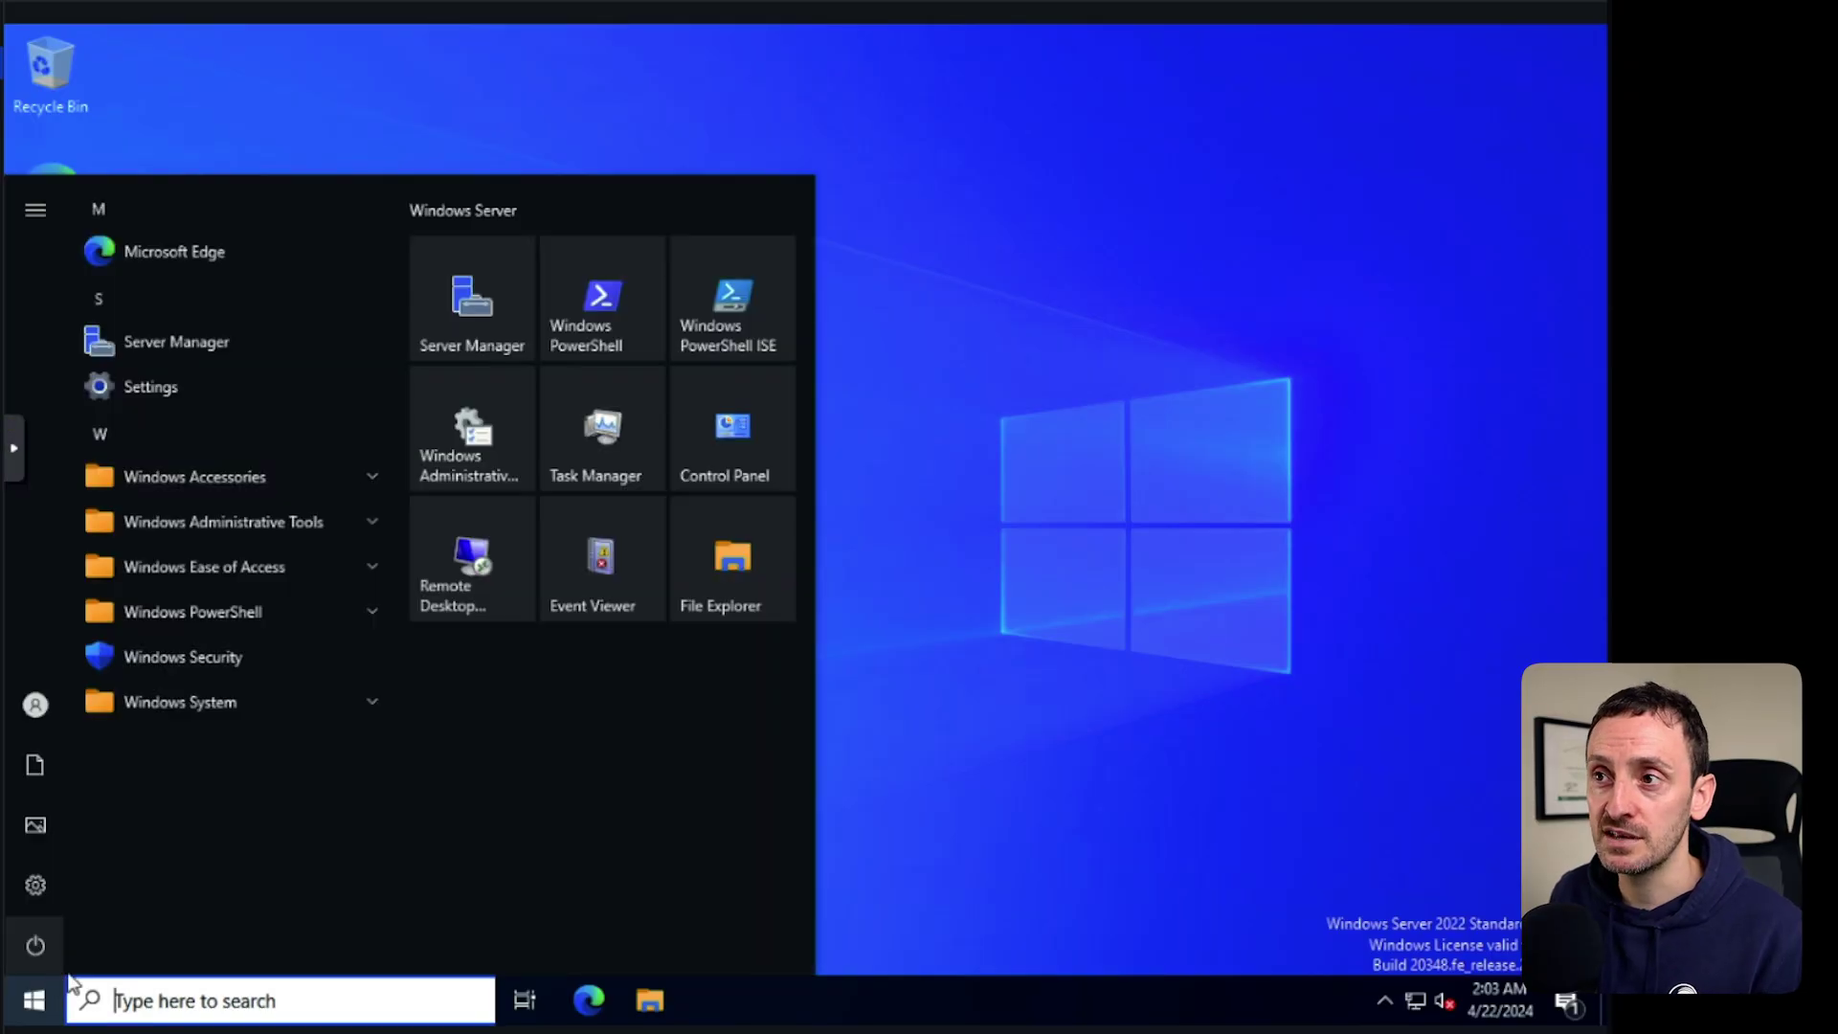
{"action": "left_click", "coordinate": [467, 314]}
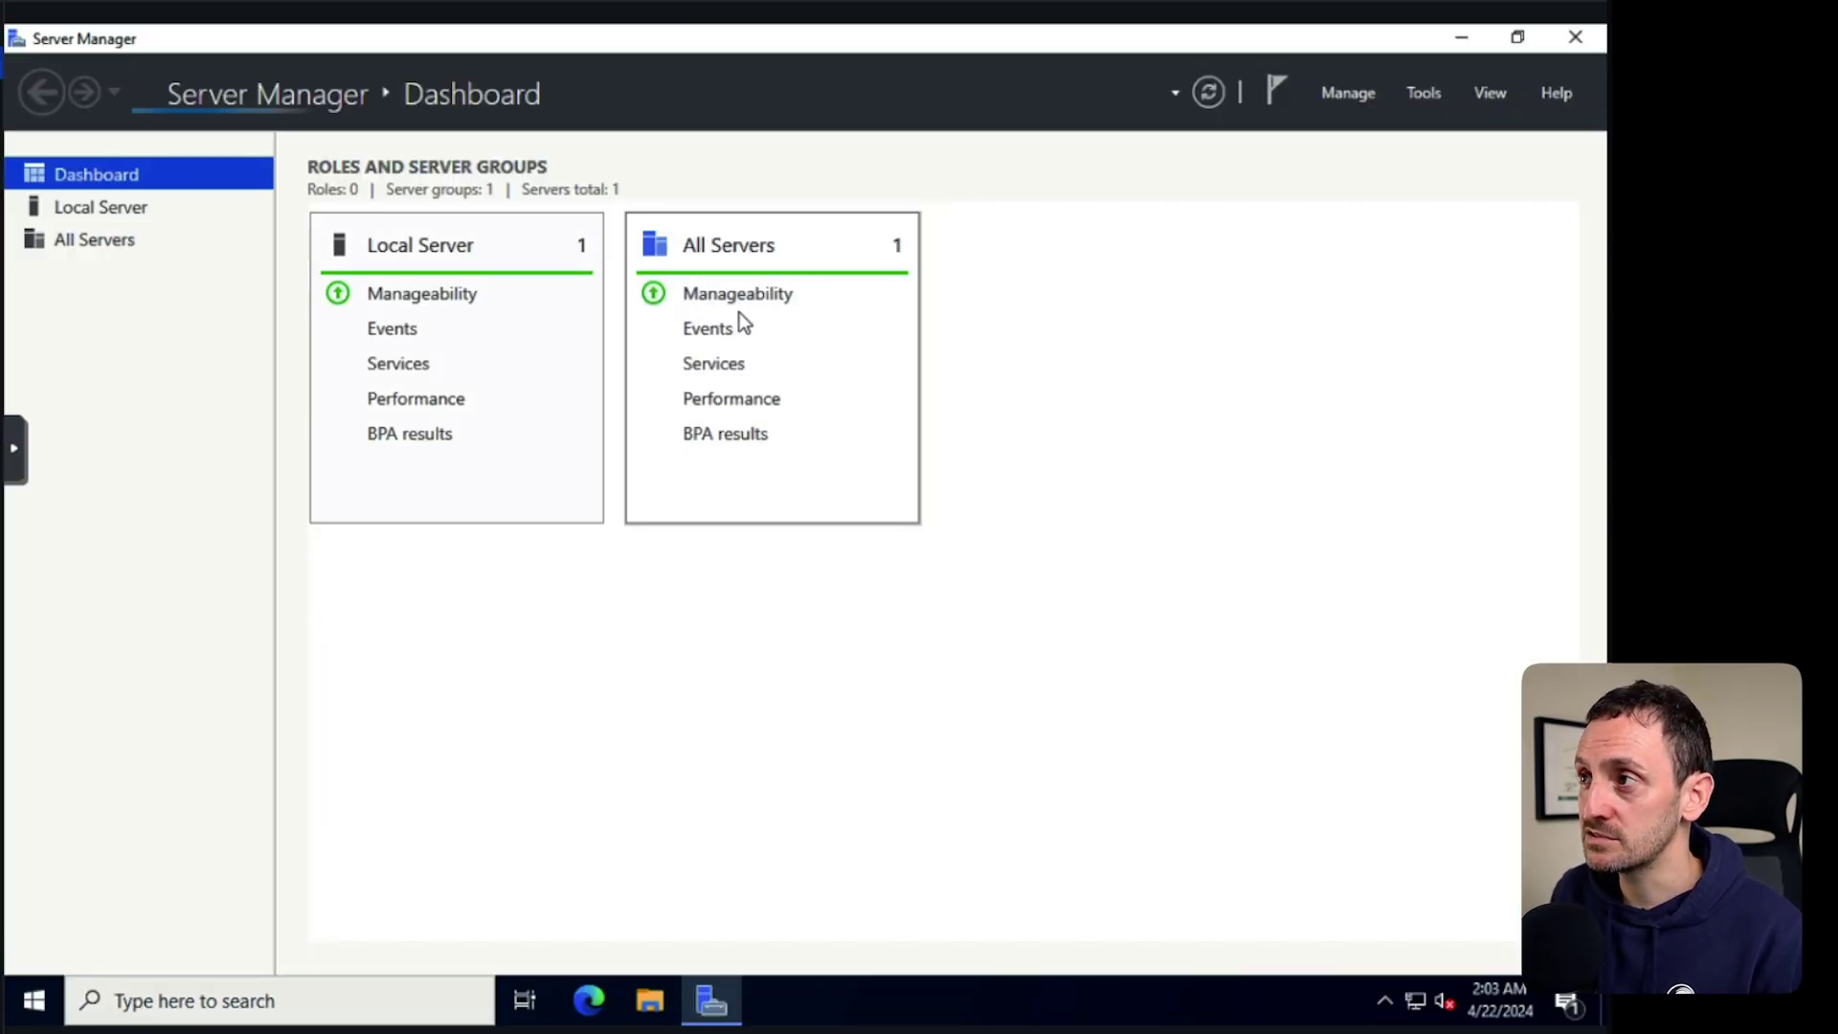
{"action": "left_click", "coordinate": [1345, 94]}
{"action": "left_click", "coordinate": [1370, 127]}
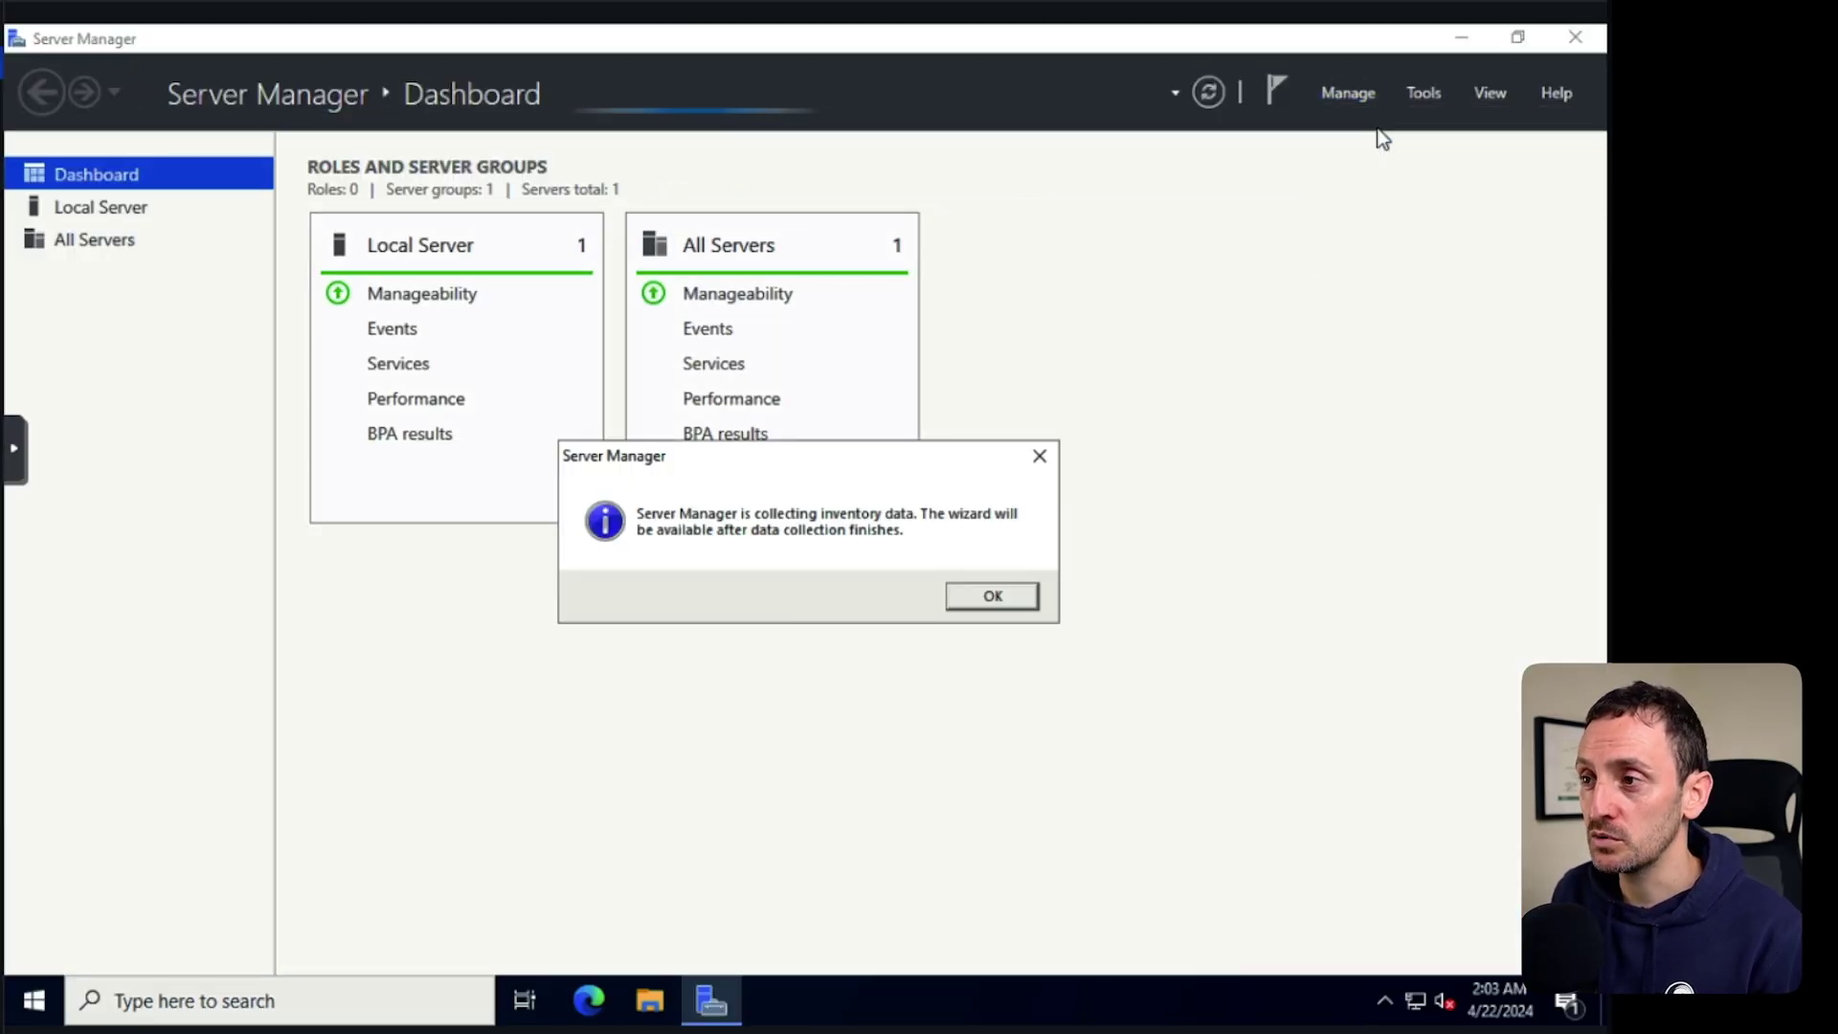
{"action": "left_click", "coordinate": [1015, 596]}
Restart the Add Roles and Features wizard and advance with prod-dc as destination to Server Roles.
{"action": "left_click", "coordinate": [1346, 93]}
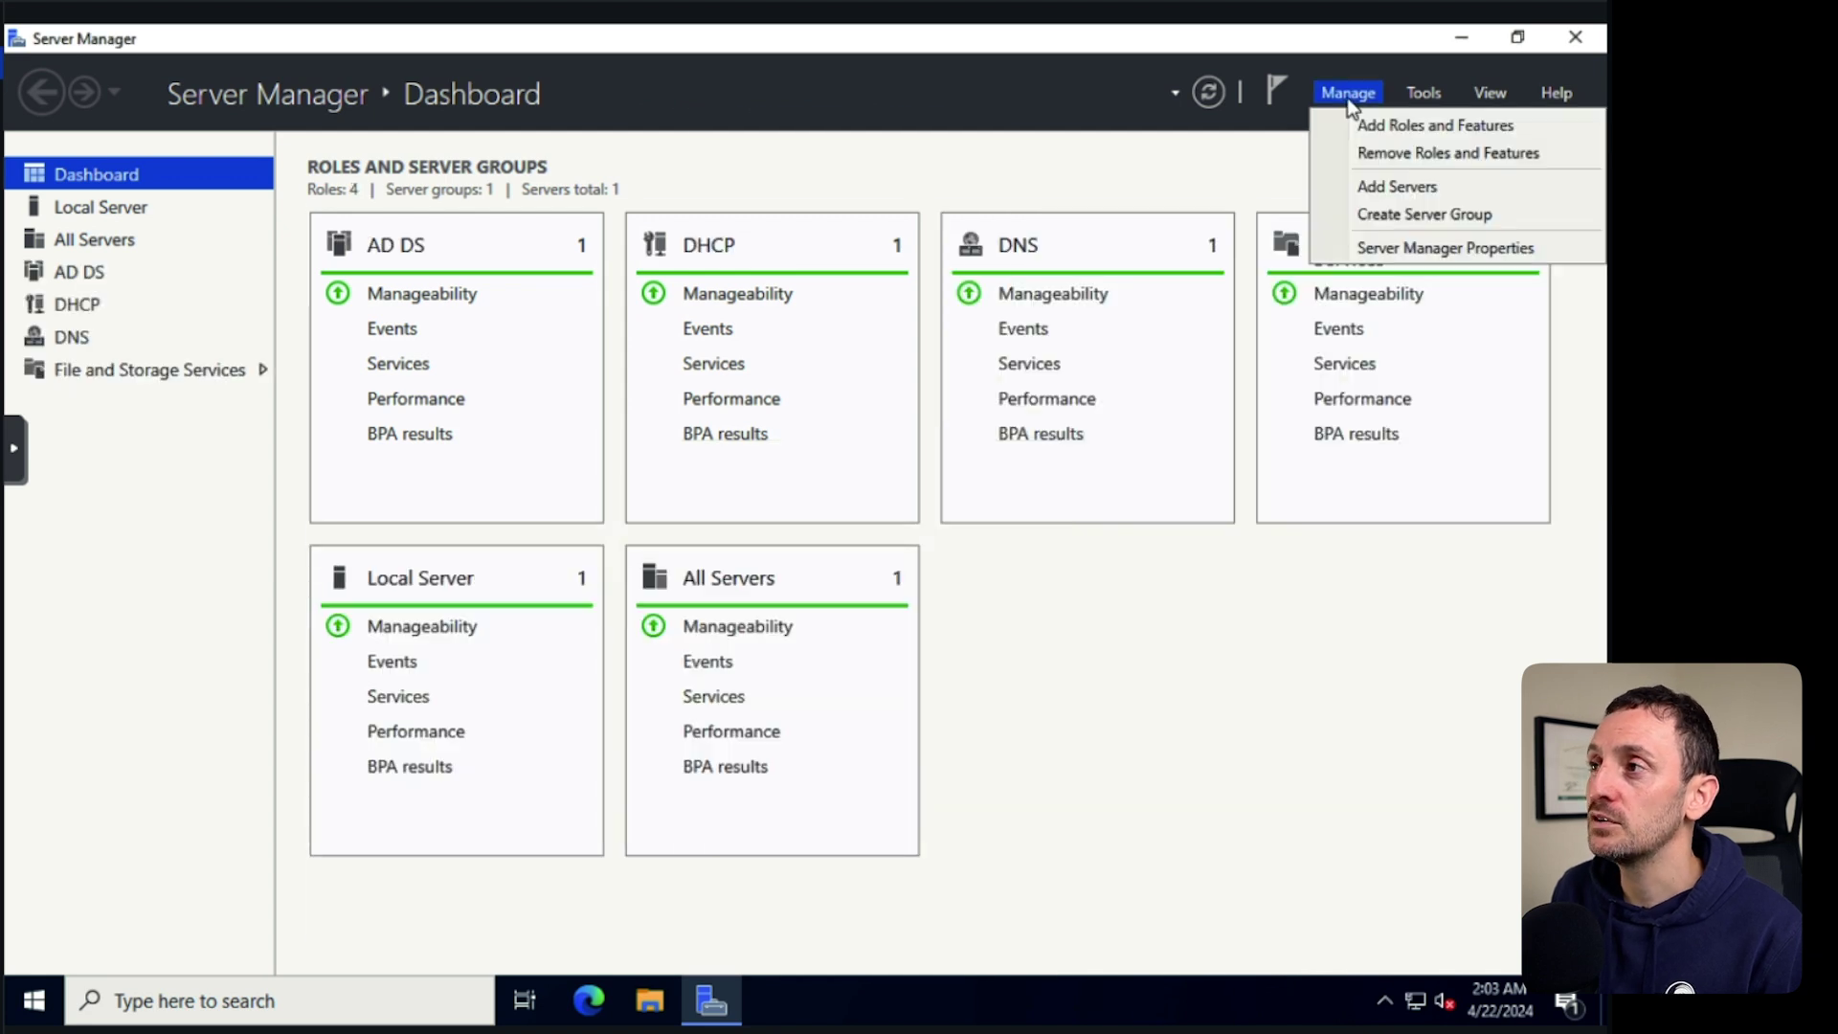
{"action": "left_click", "coordinate": [1393, 127]}
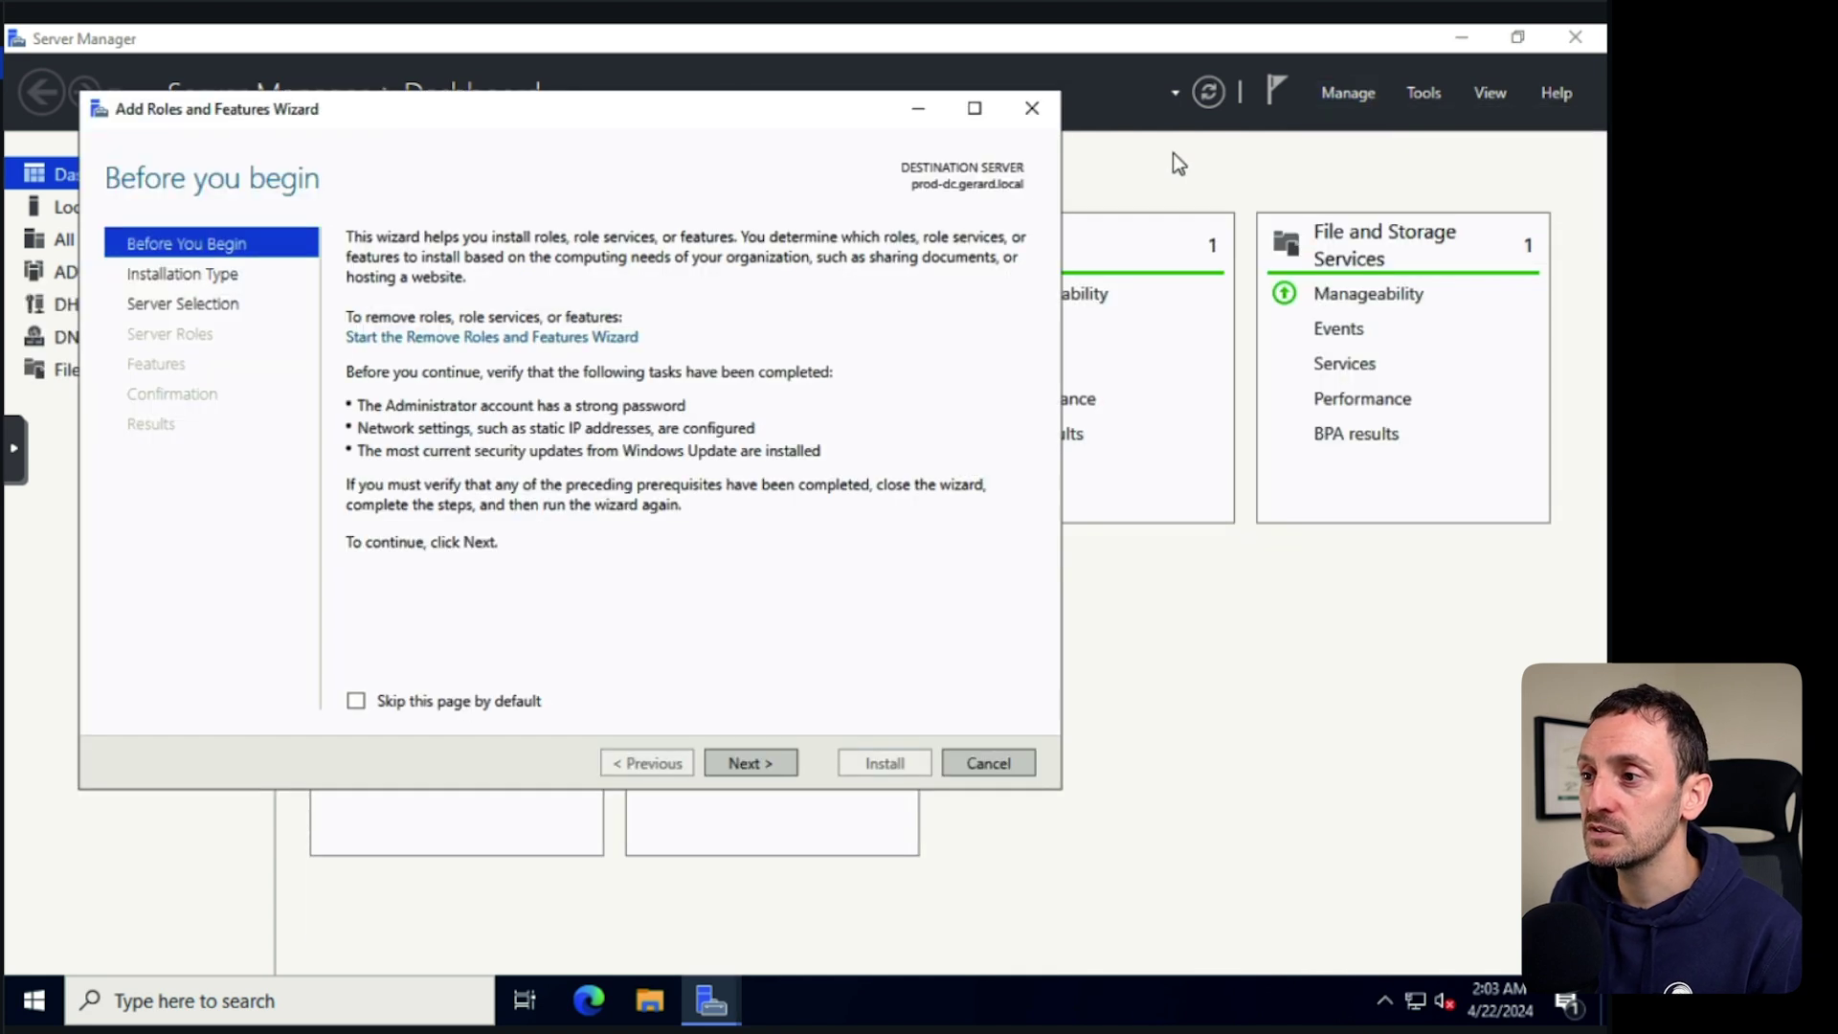
{"action": "left_click", "coordinate": [762, 766]}
{"action": "left_click", "coordinate": [772, 764]}
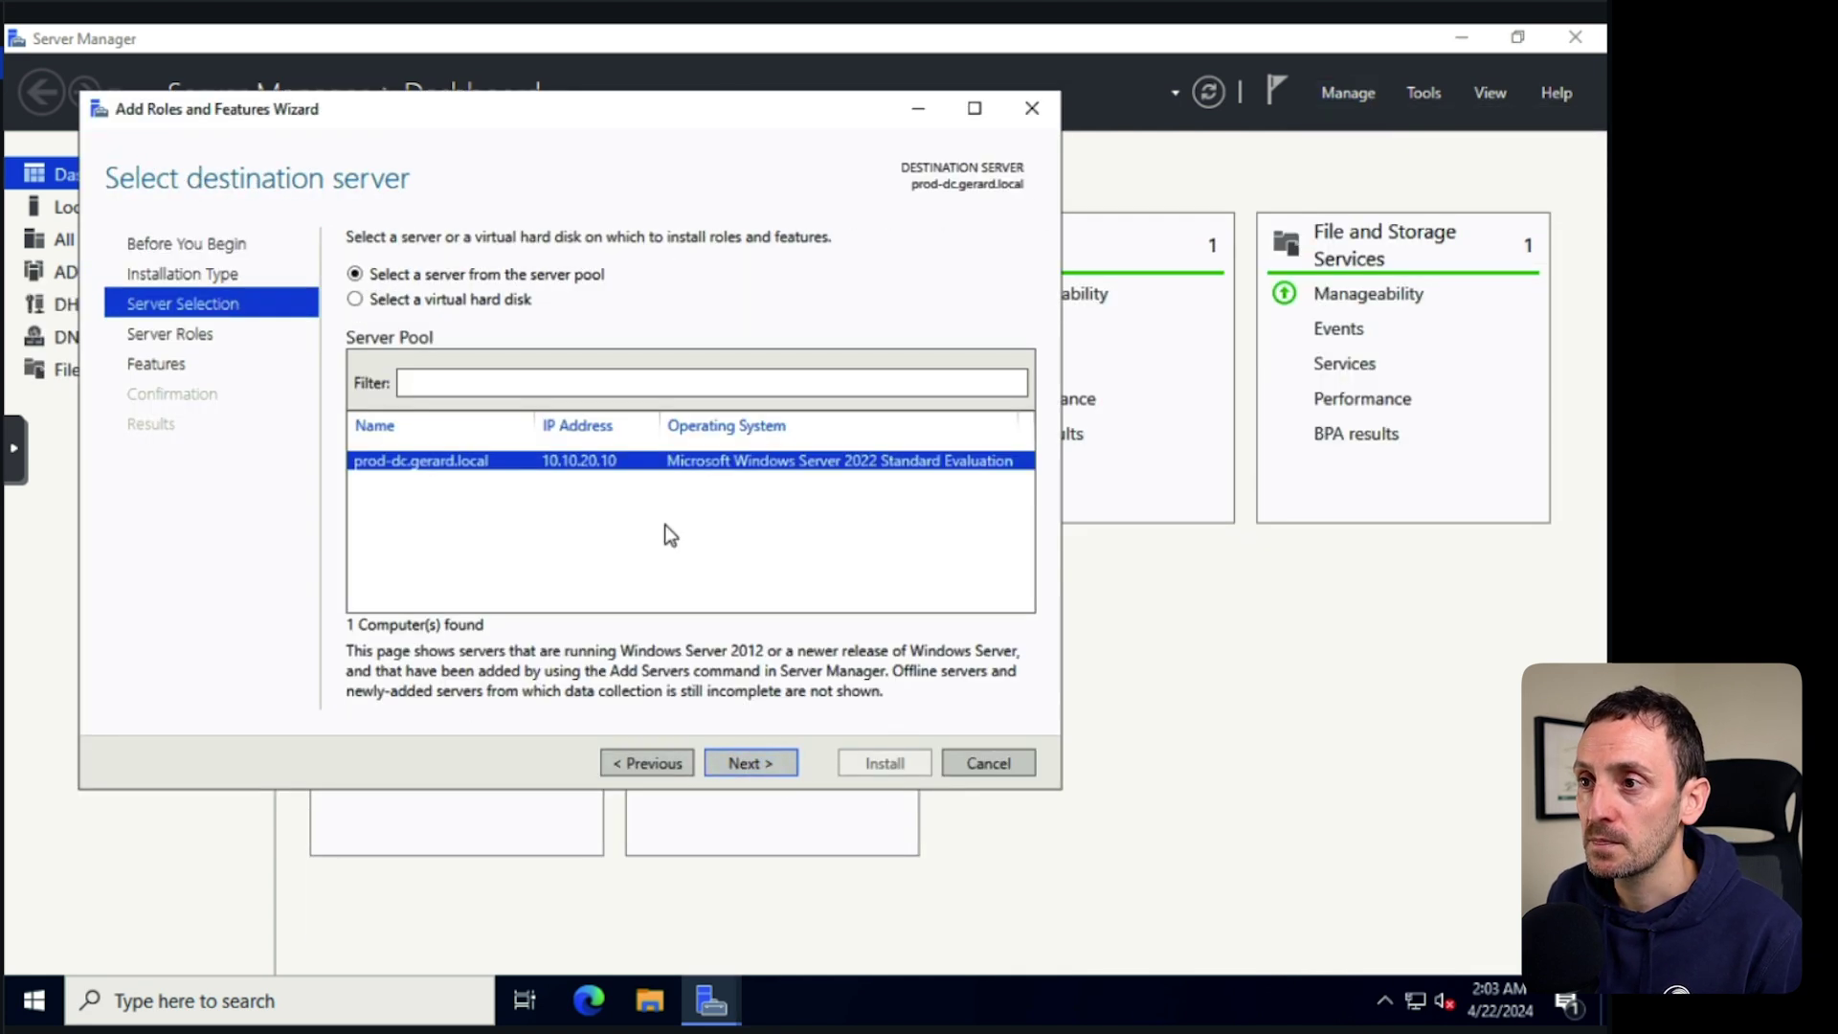
{"action": "left_click", "coordinate": [752, 764]}
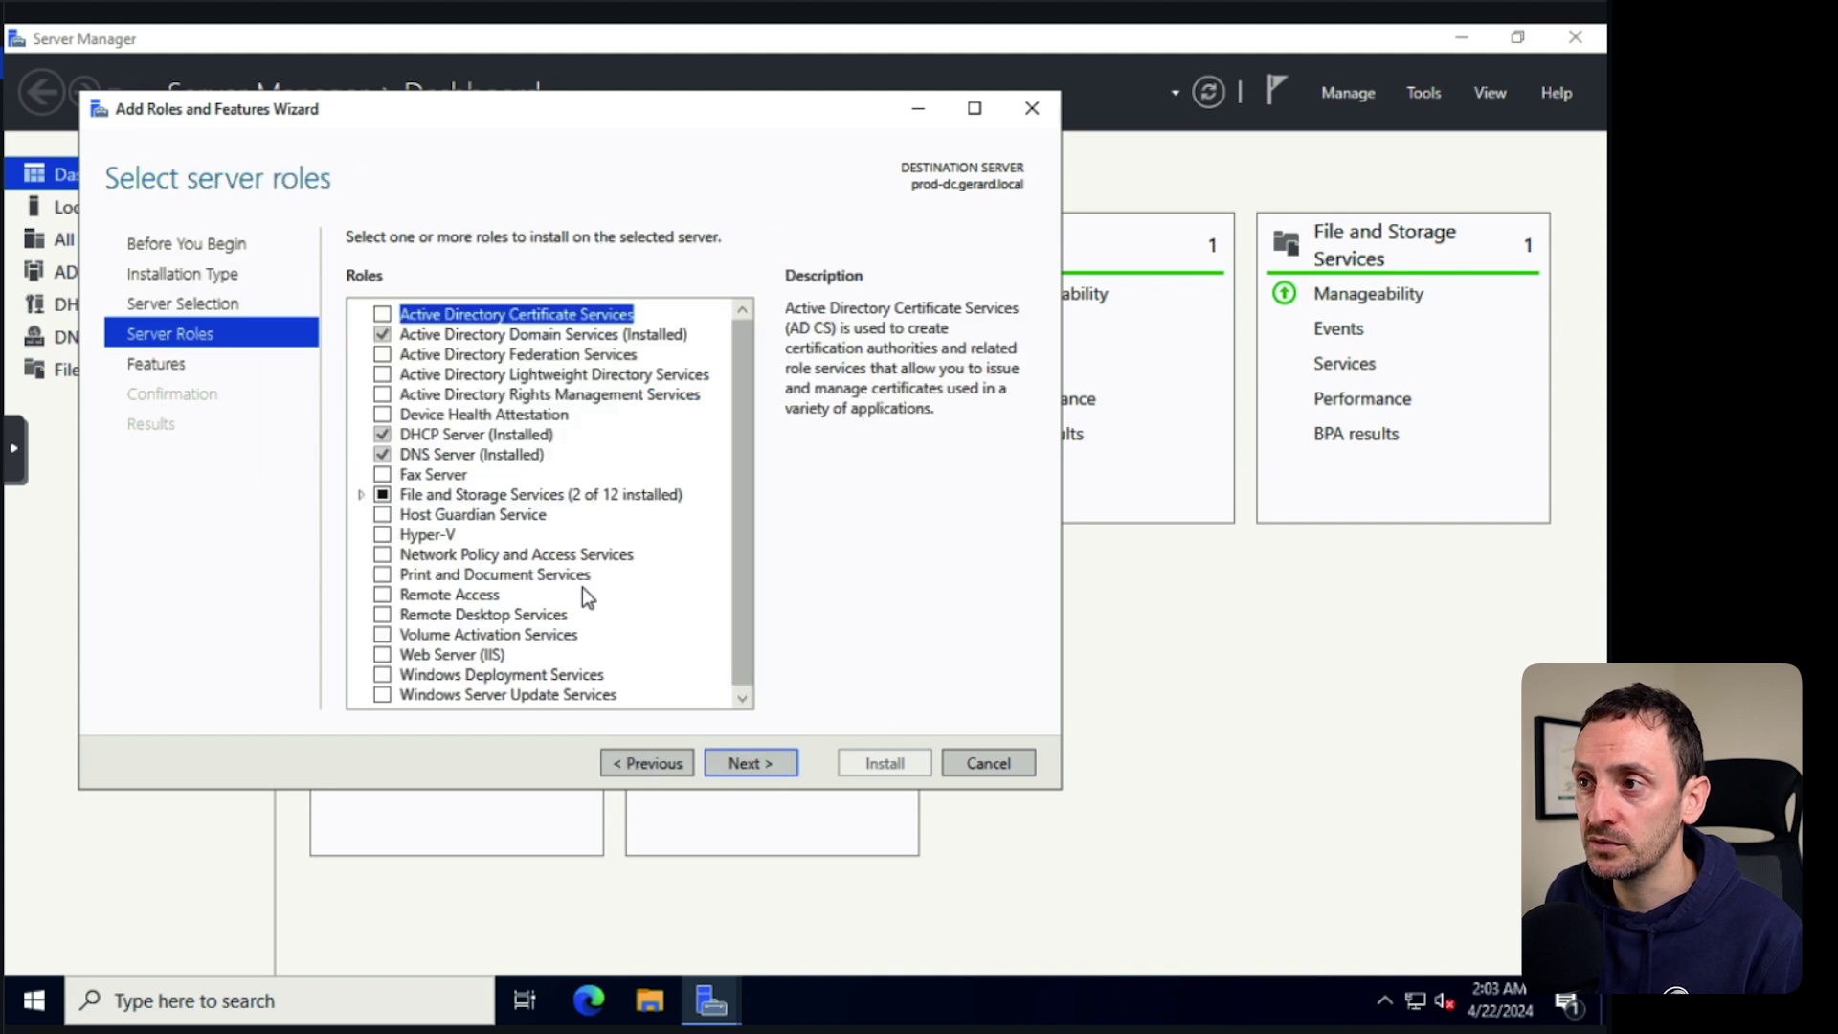
{"action": "scroll", "coordinate": [735, 416], "scroll_direction": "down", "scroll_amount": 1}
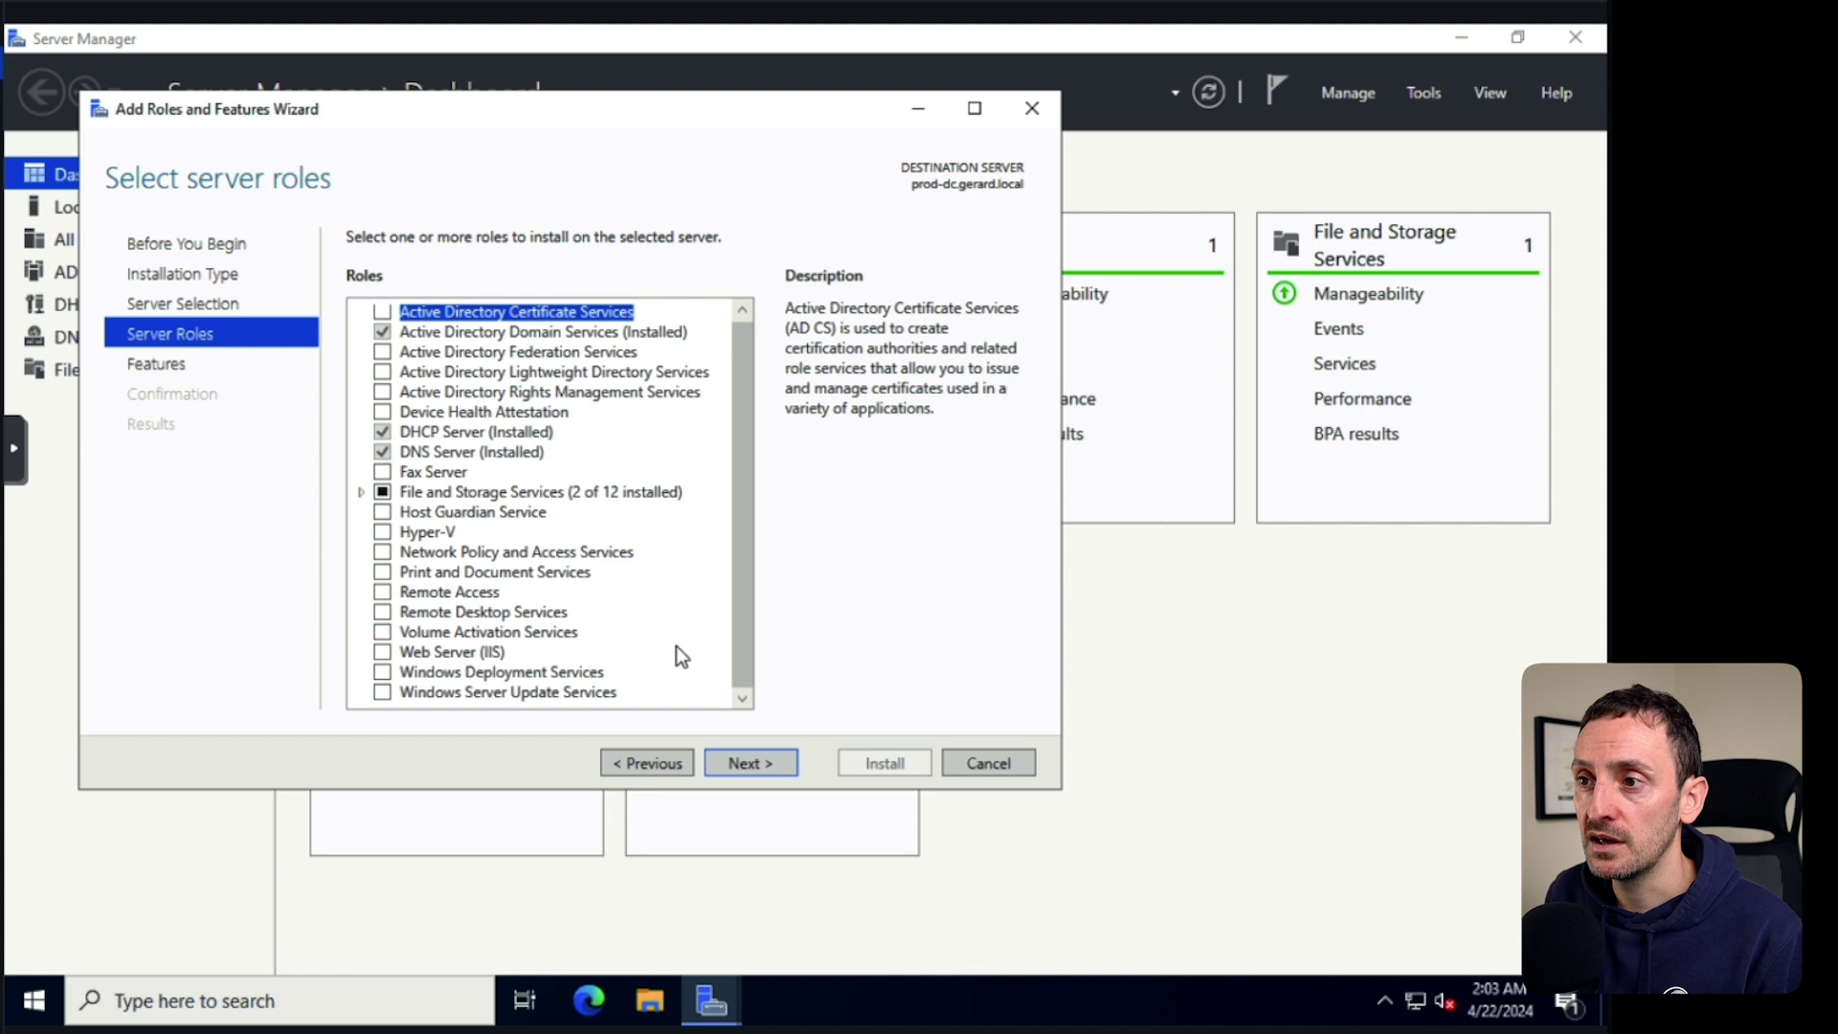
{"action": "scroll", "coordinate": [728, 624], "scroll_direction": "up", "scroll_amount": 1}
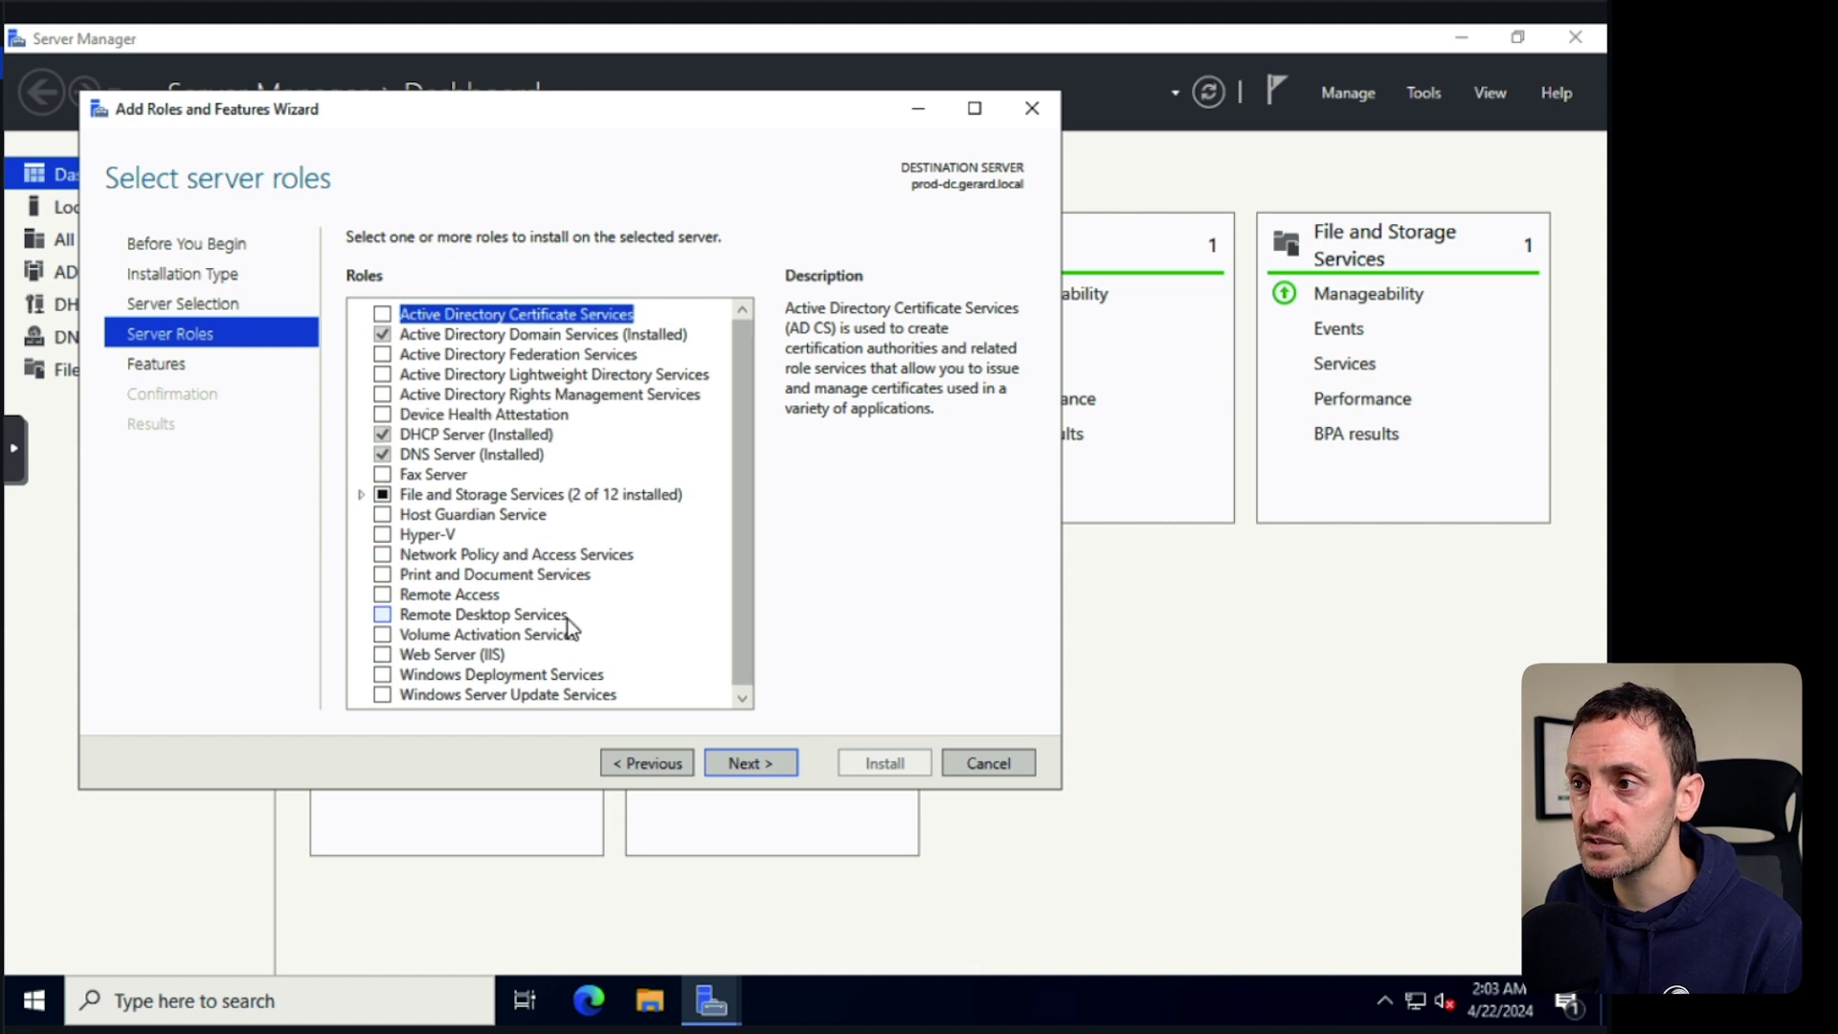